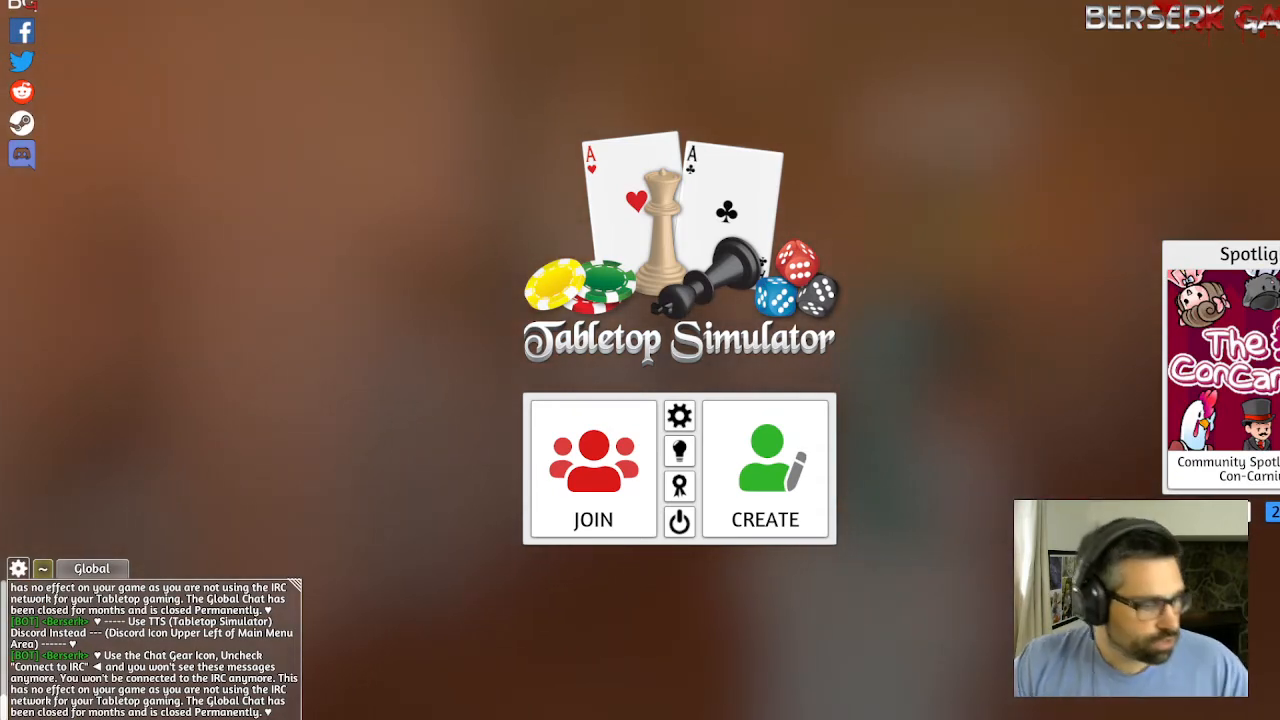
Create a new game session and dismiss the games library so the default table is accessible
left_click(760, 455)
left_click(586, 337)
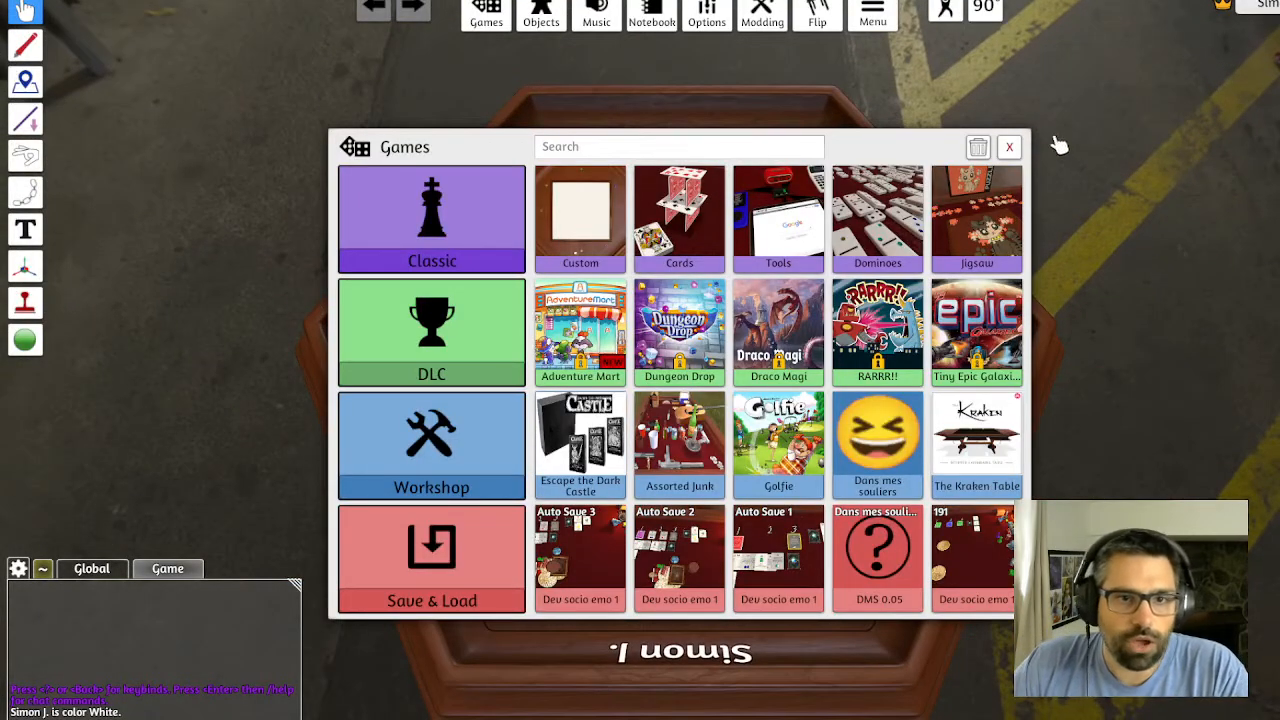
left_click(1009, 147)
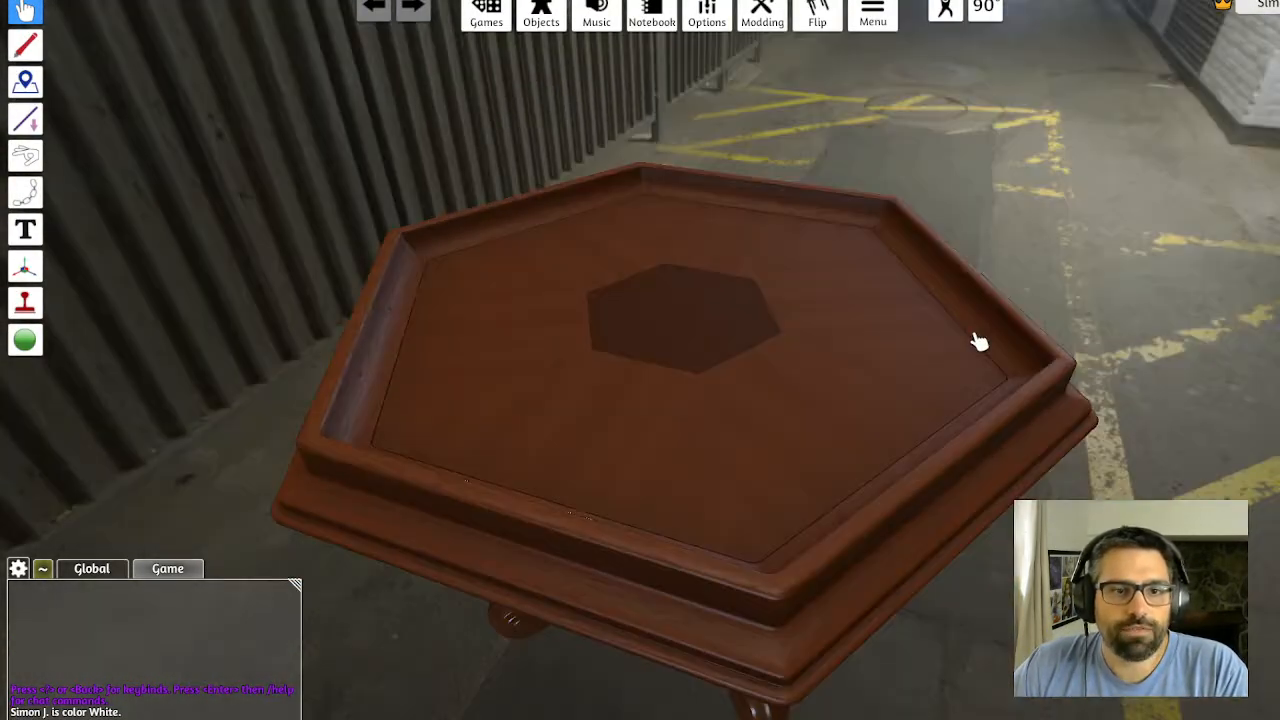
Change the scene background to the blurred brown one listed right after Forest
left_click_drag(979, 342, 888, 334)
left_click_drag(726, 458, 783, 232)
left_click_drag(851, 174, 971, 189)
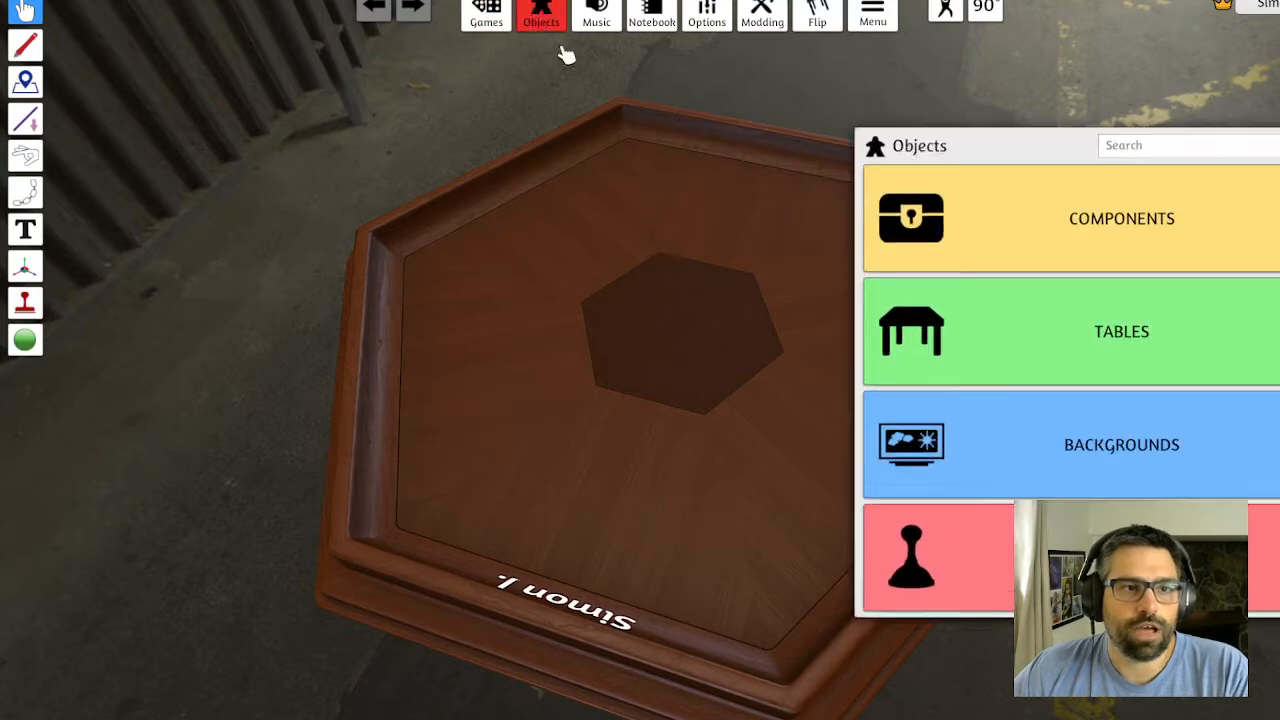
left_click(1084, 426)
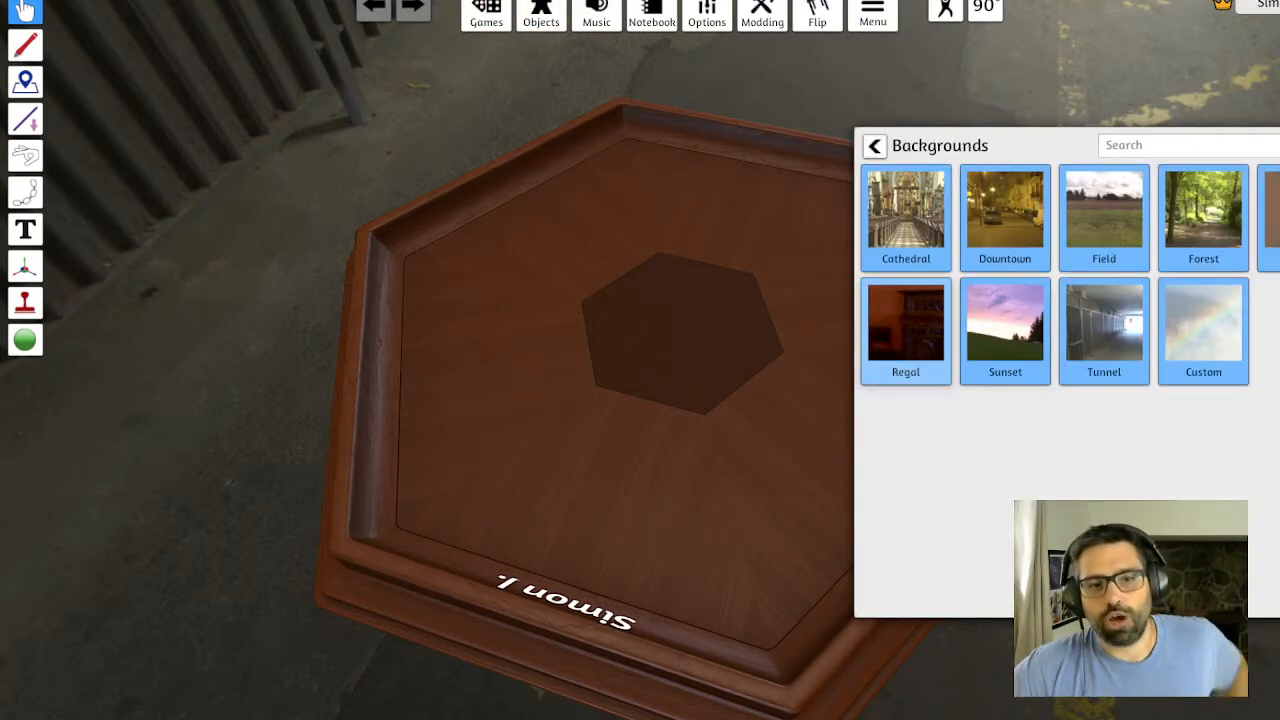
left_click(1270, 215)
left_click_drag(933, 256, 790, 106)
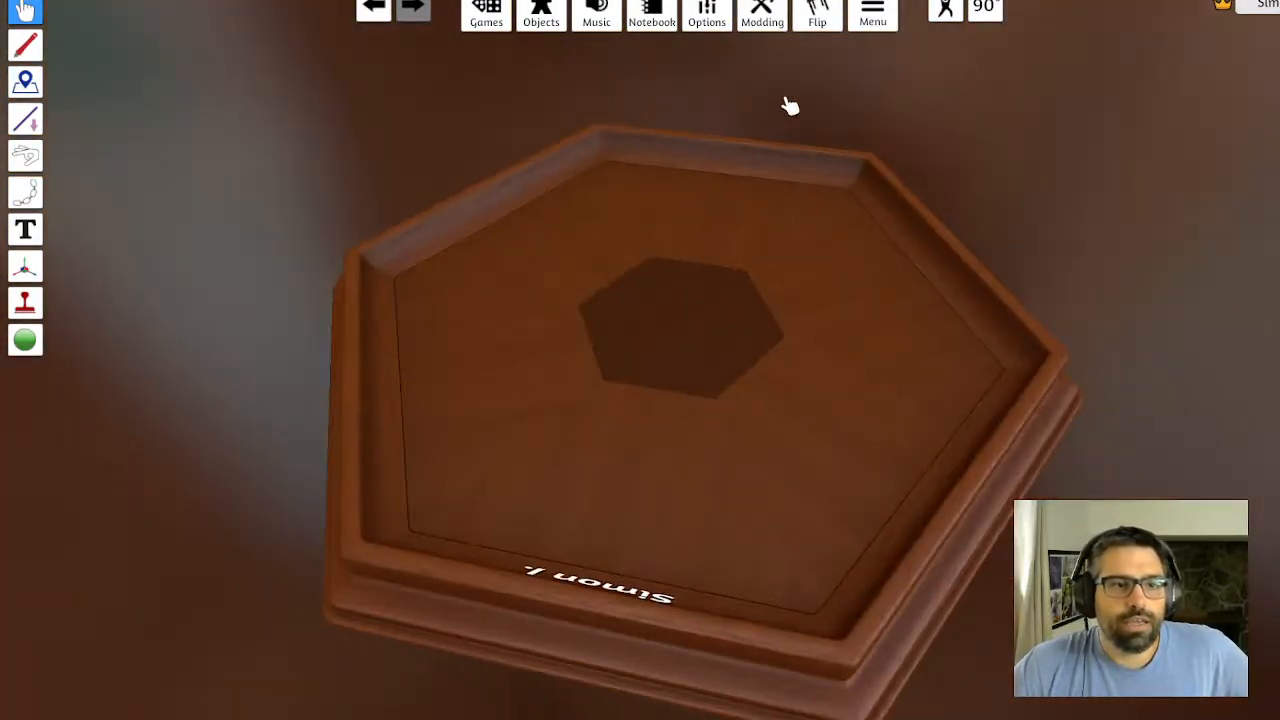
left_click(553, 10)
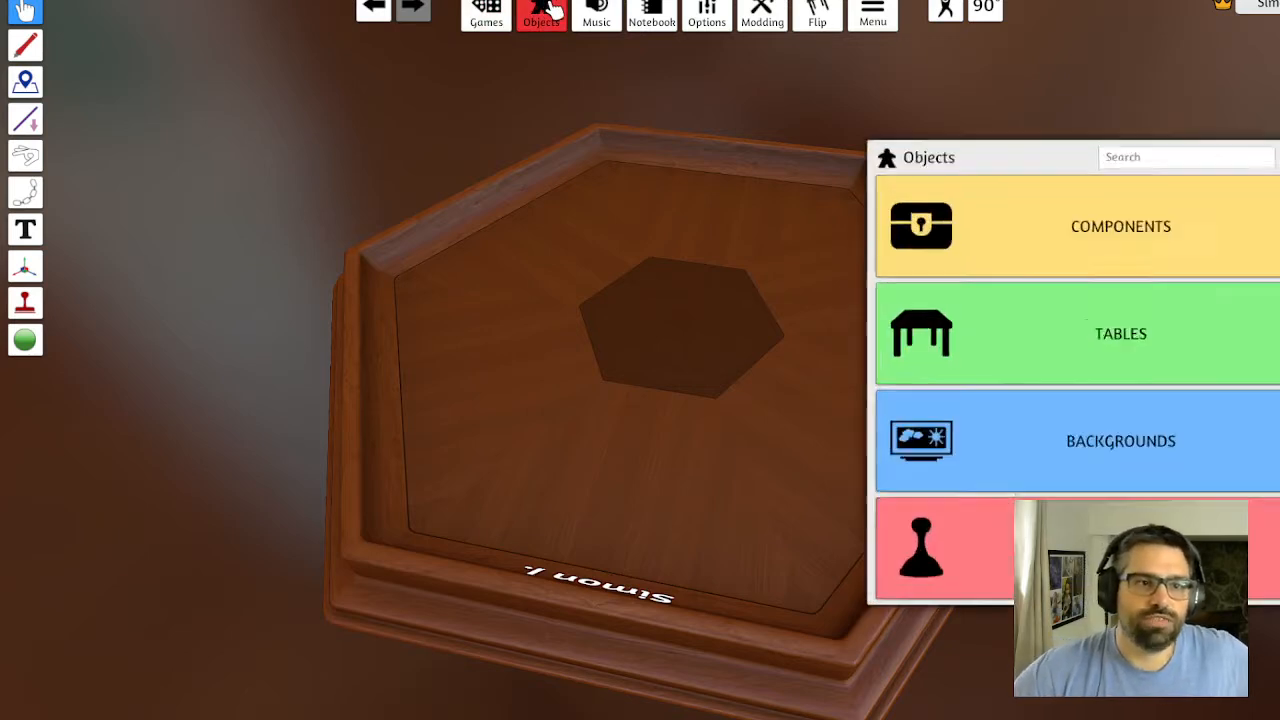
left_click(1279, 145)
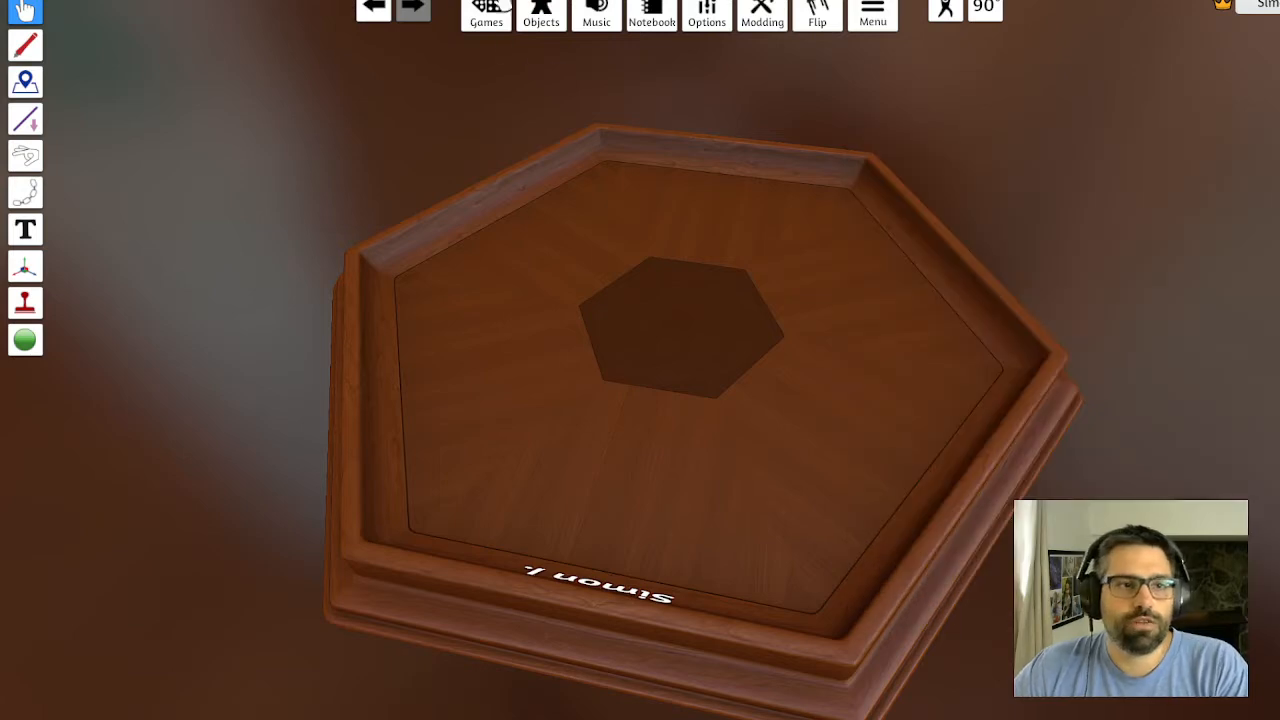
Search the Steam Workshop for "flex", locate the mod "Flex Table - A table of any size", and return to the game
left_click(494, 18)
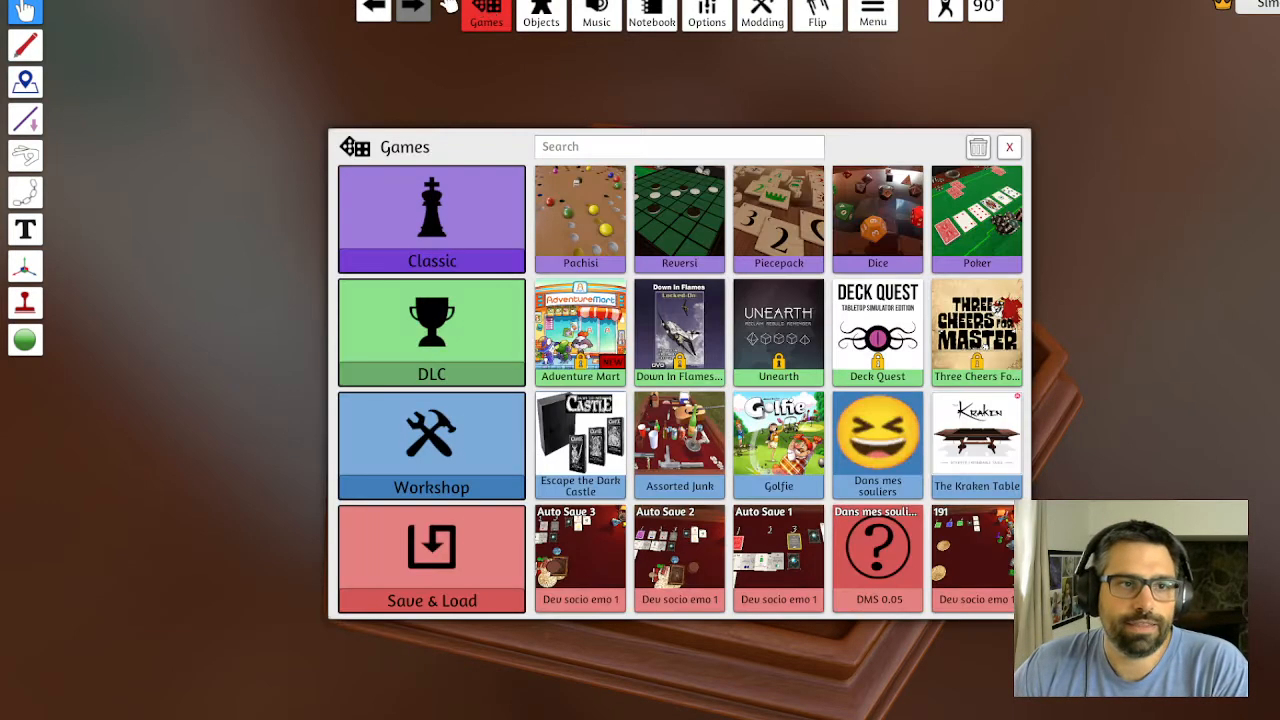
left_click(426, 437)
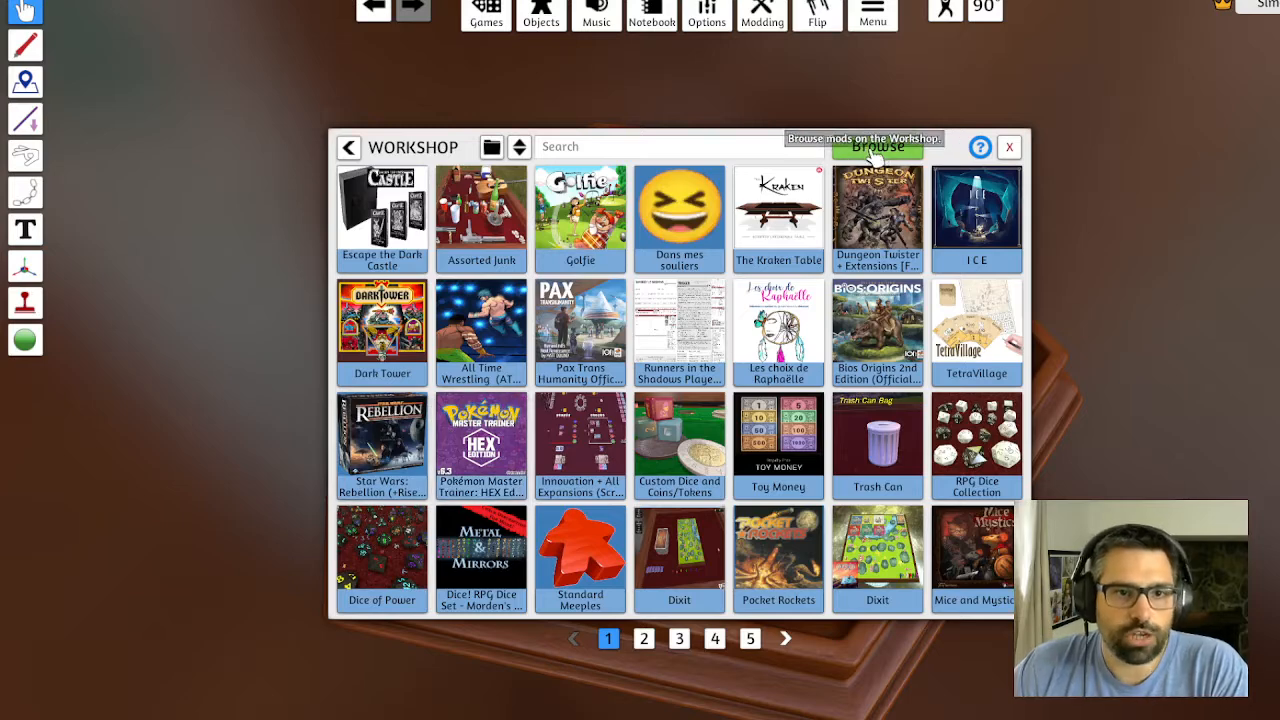
left_click(890, 148)
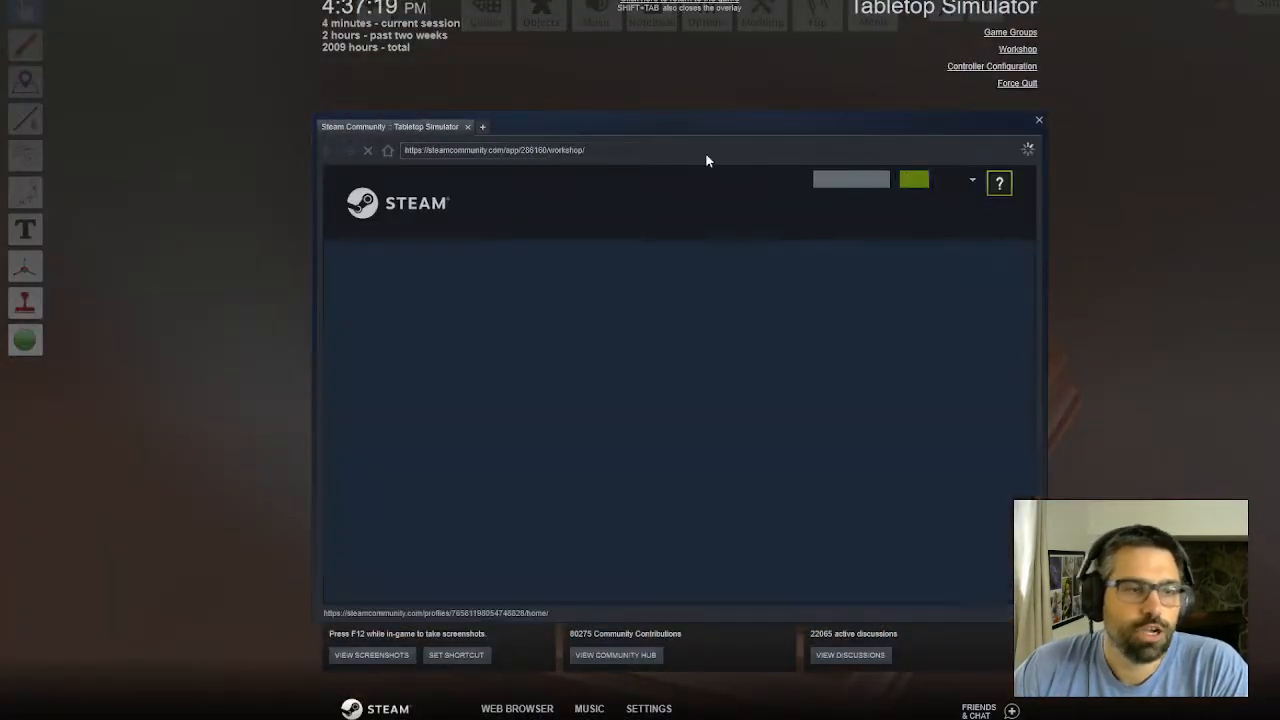
scroll(813, 473, "down", 2)
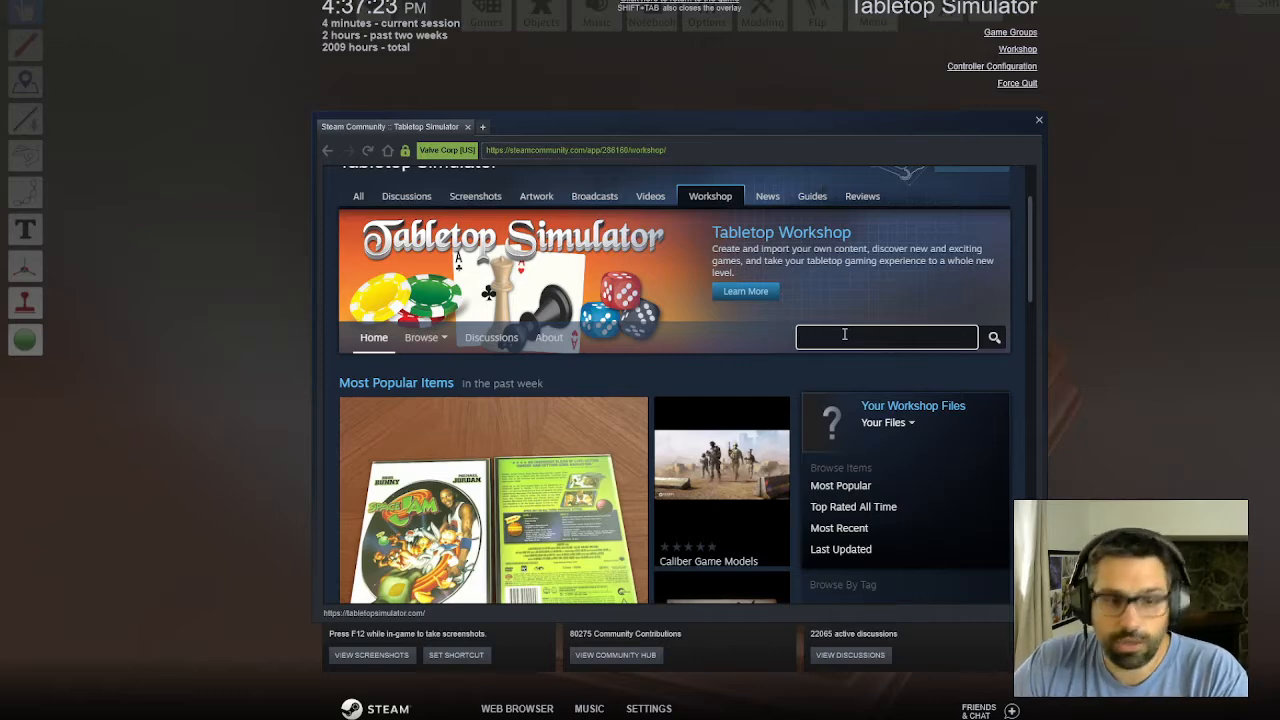
left_click(993, 340)
scroll(714, 318, "down", 3)
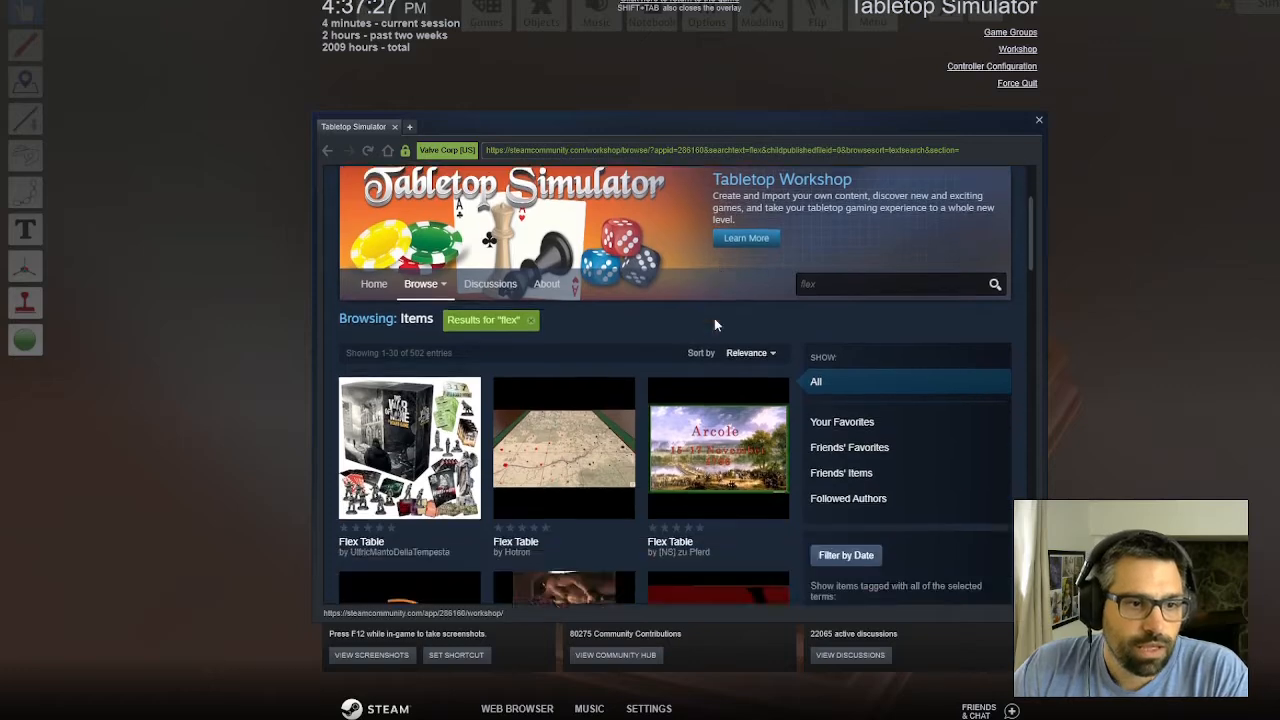
scroll(714, 318, "down", 3)
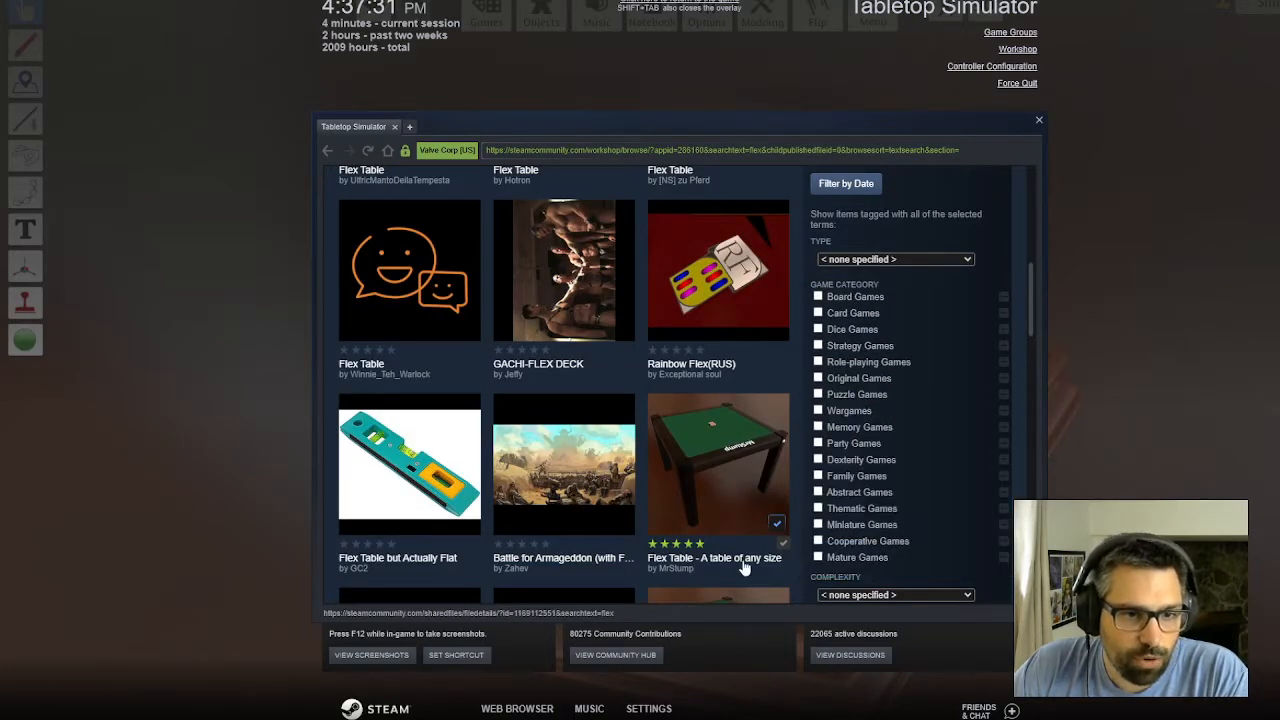
mouse_move(760, 490)
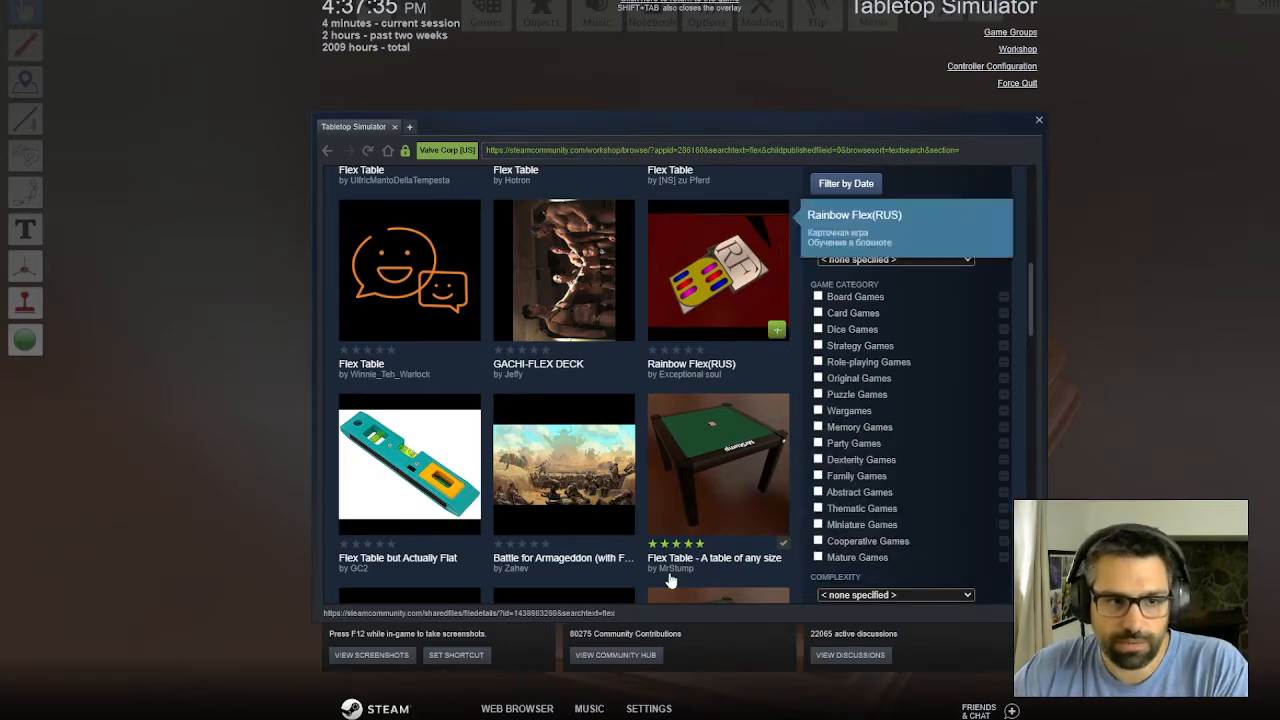
mouse_move(783, 337)
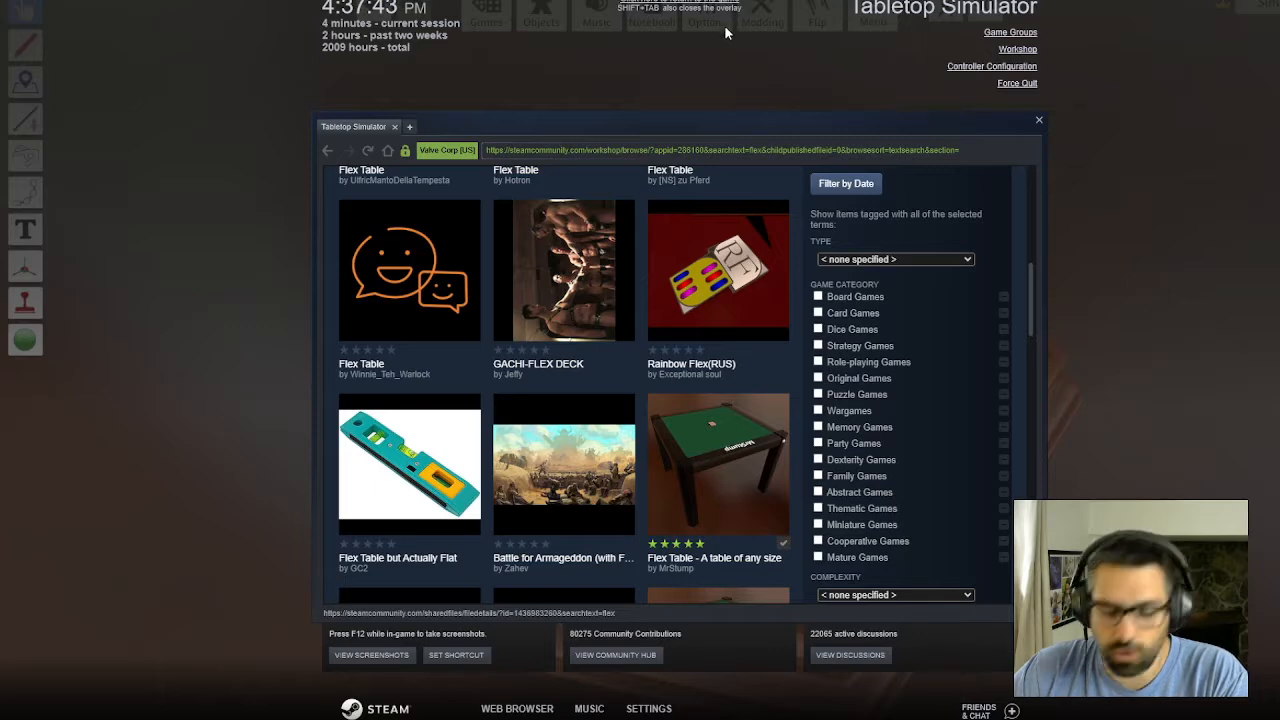
key("shift+Tab")
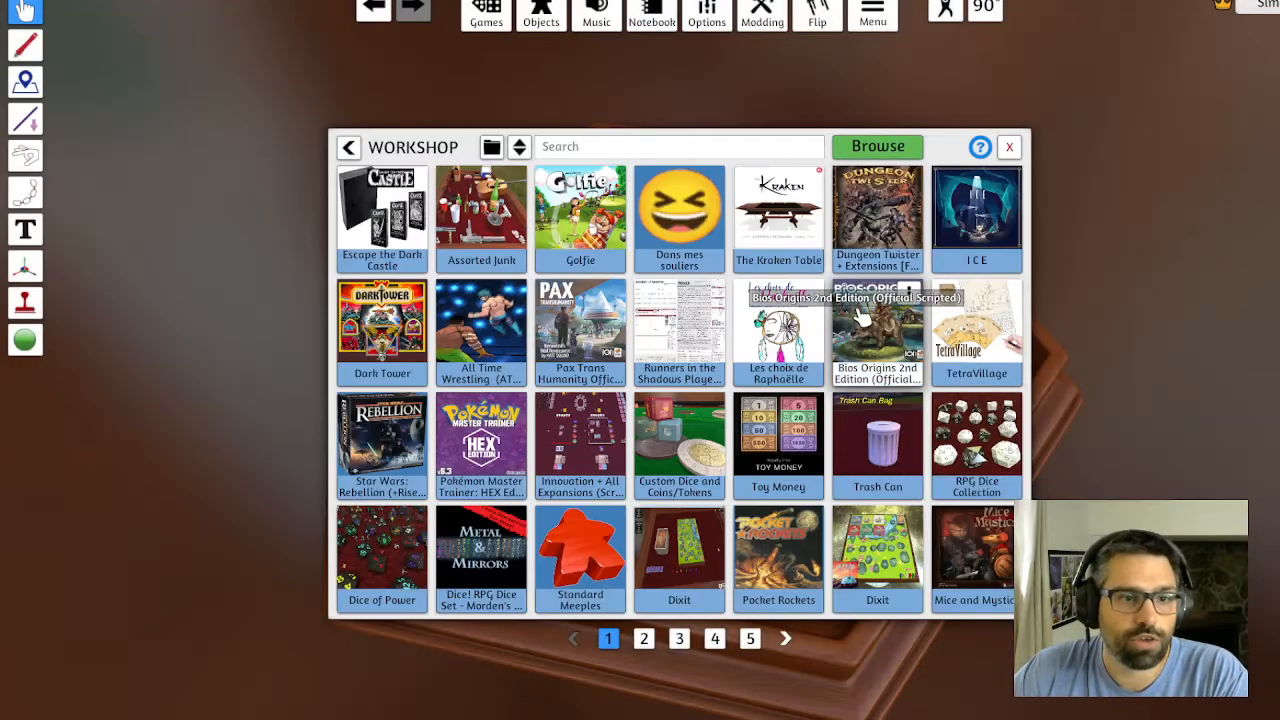
Search all installed games for "flex" and additively load "Flex Table - A table of any size" into the scene
left_click(347, 149)
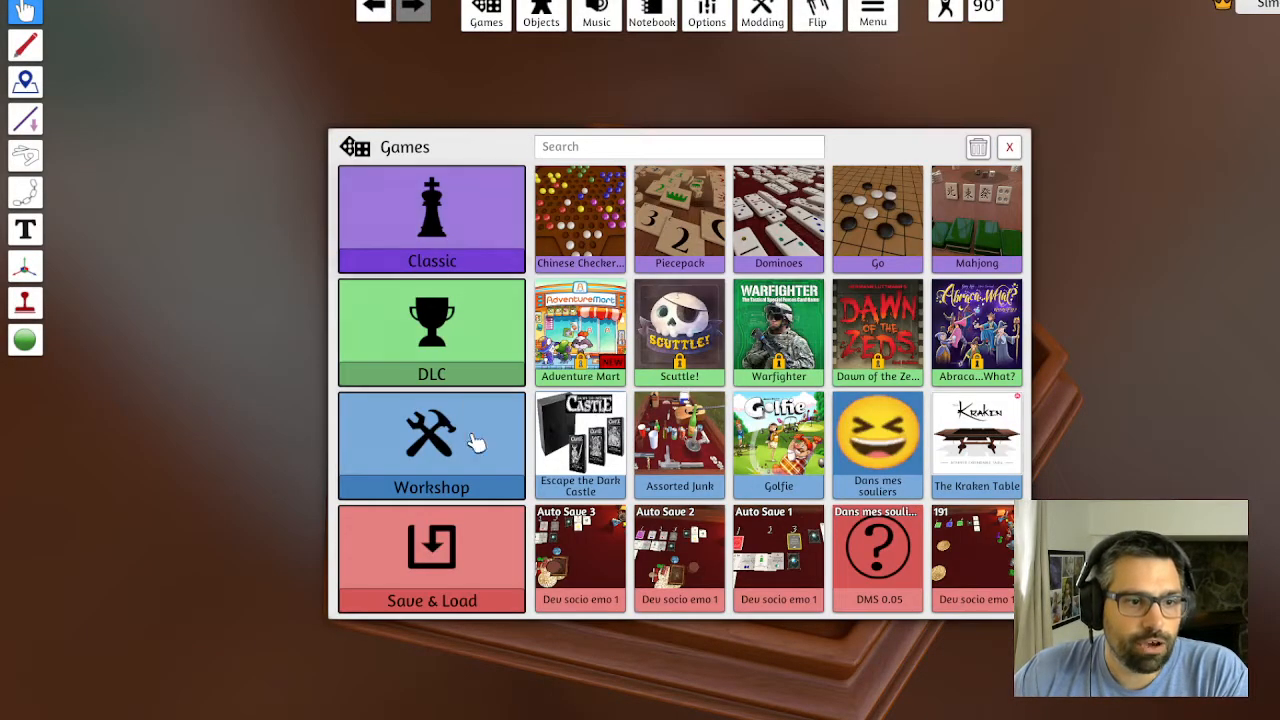
left_click(595, 149)
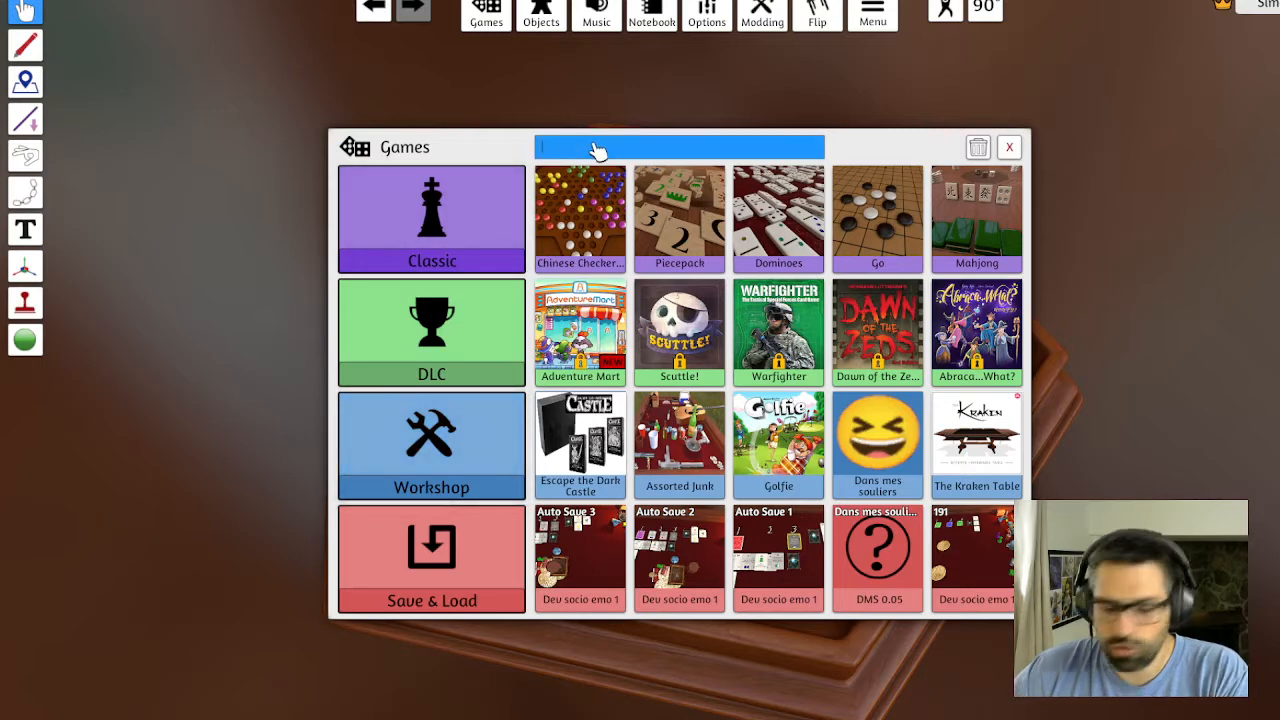
type("flex")
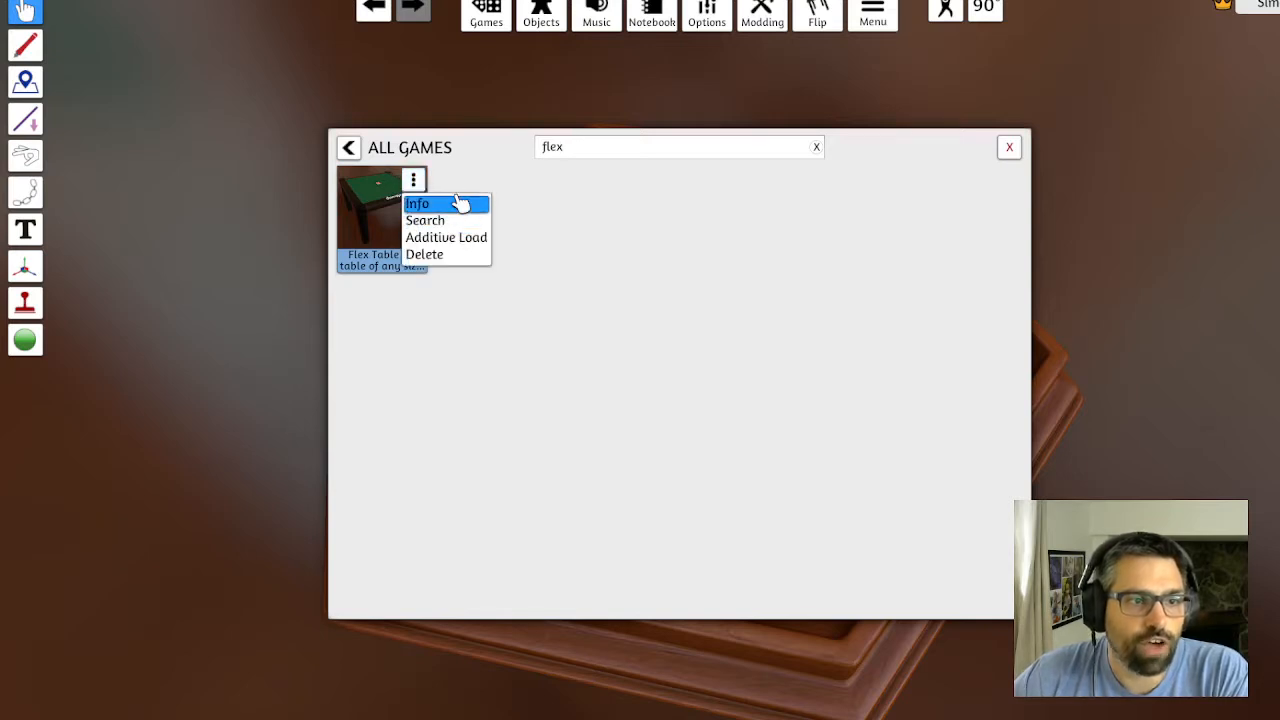
left_click(437, 240)
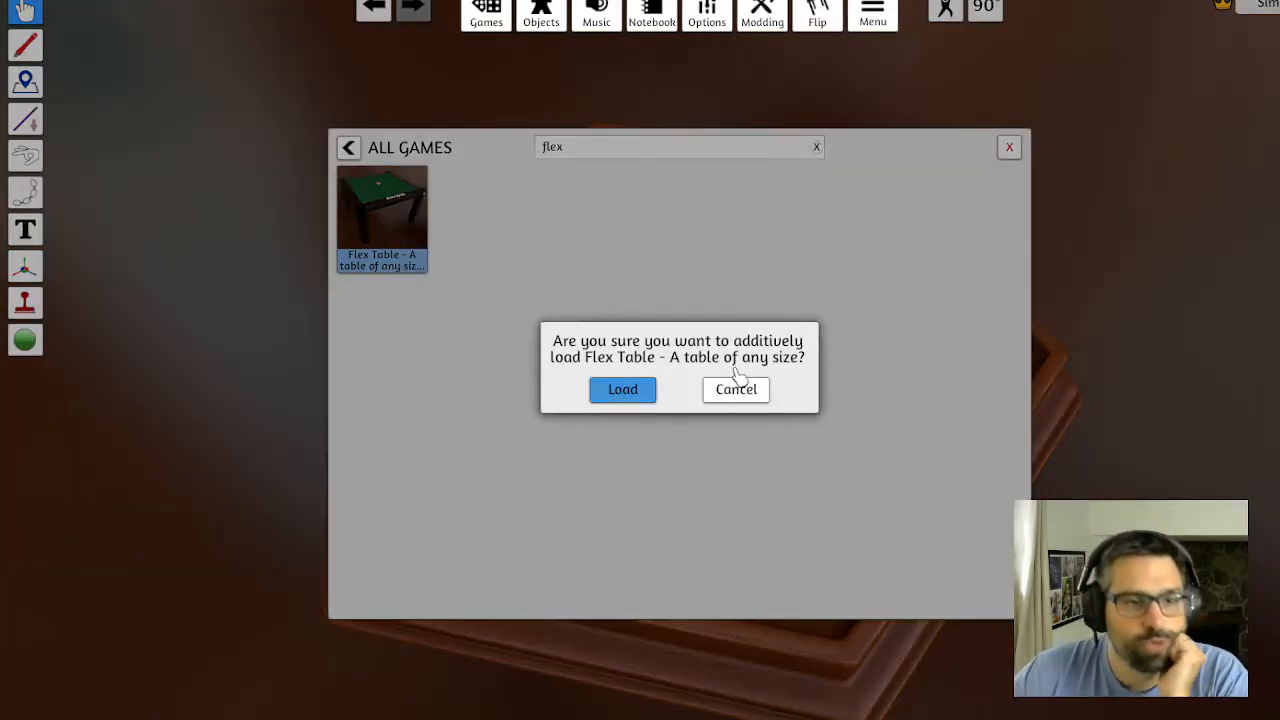
left_click(622, 389)
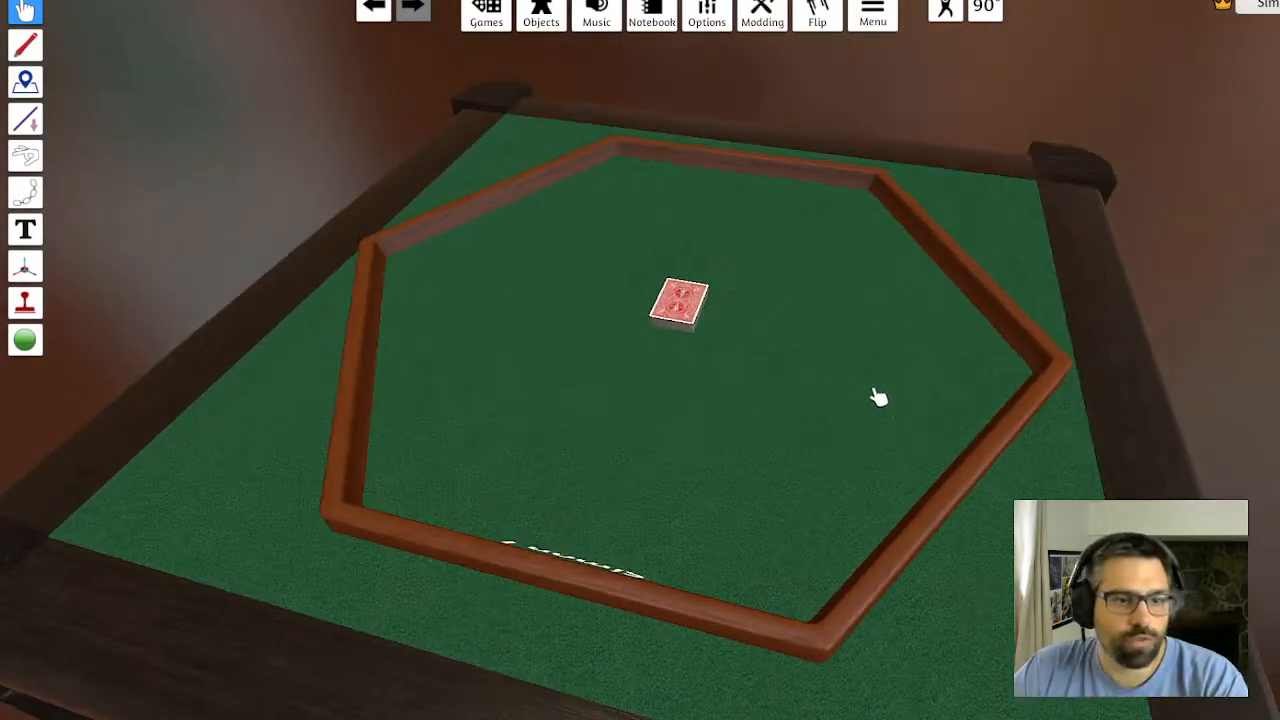
Remove the default hexagon table so only the green Flex Table remains
left_click(541, 14)
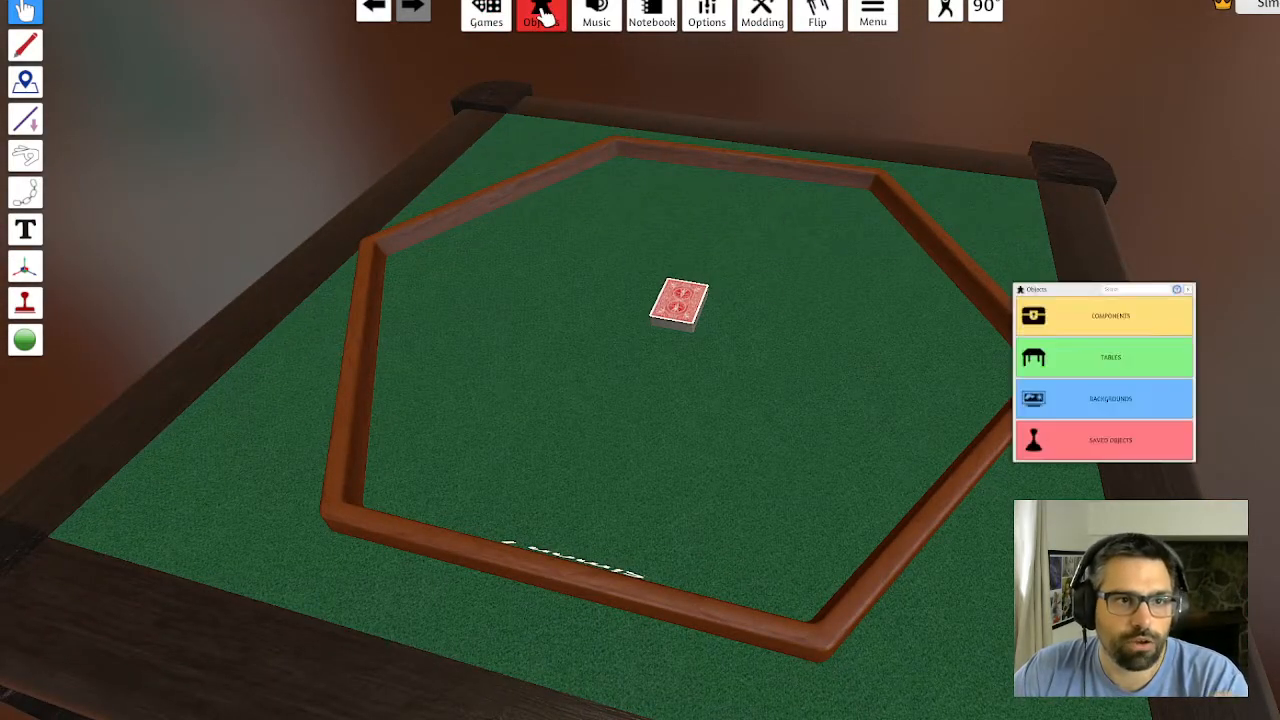
left_click(1143, 338)
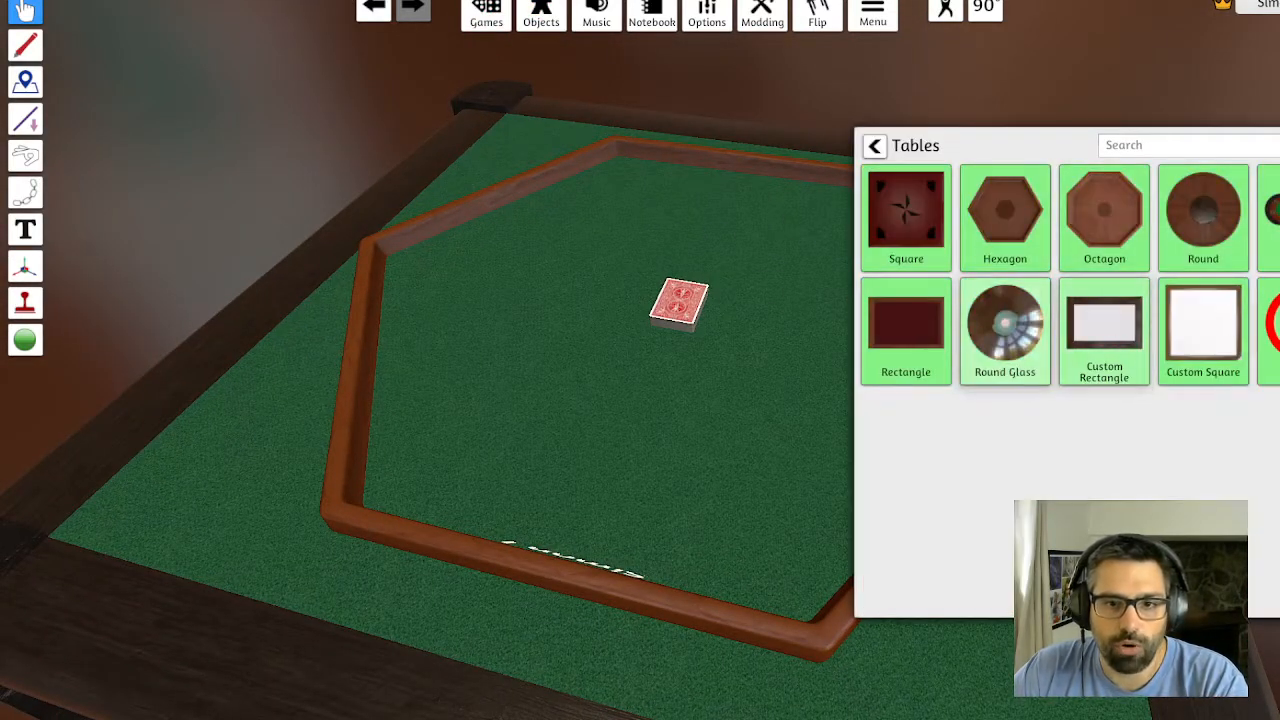
left_click(1143, 338)
Set the Flex Table's horizontal scale to 2 in its control panel, apply the scale, and close the panel
left_click_drag(867, 319, 854, 384)
scroll(854, 384, "up", 2)
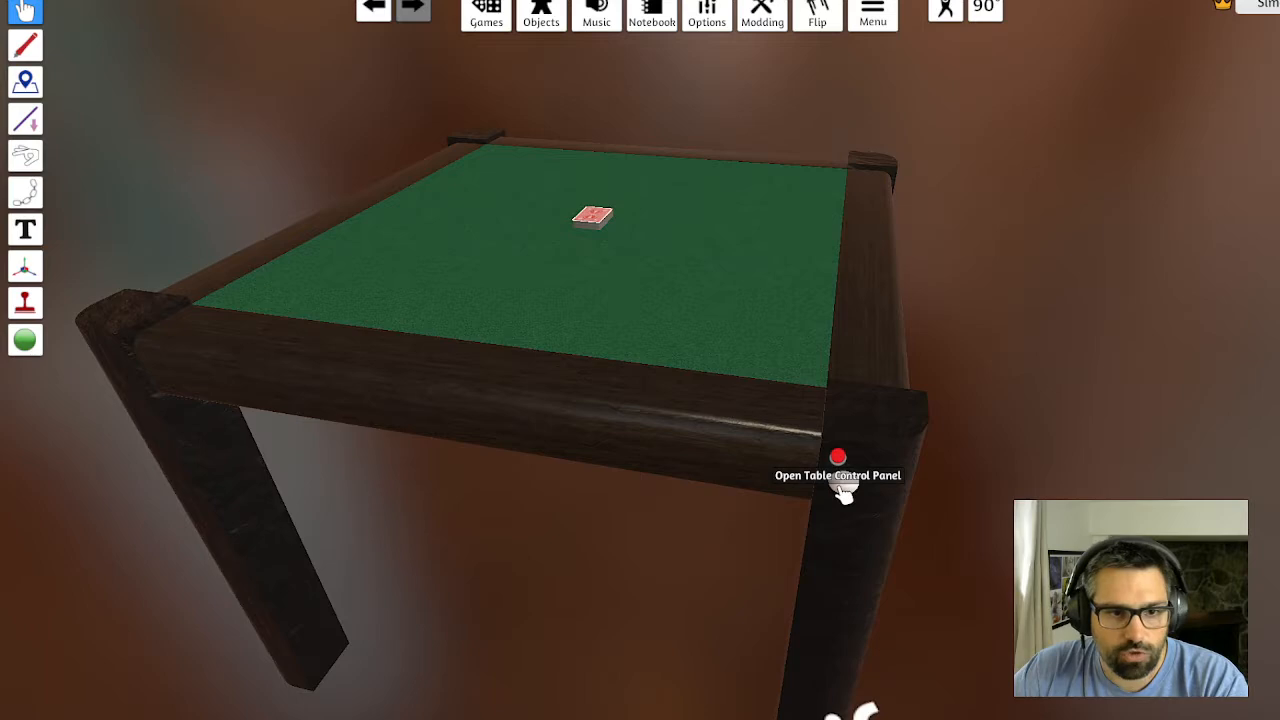
left_click(843, 488)
left_click_drag(934, 423, 971, 451)
scroll(749, 363, "down", 1)
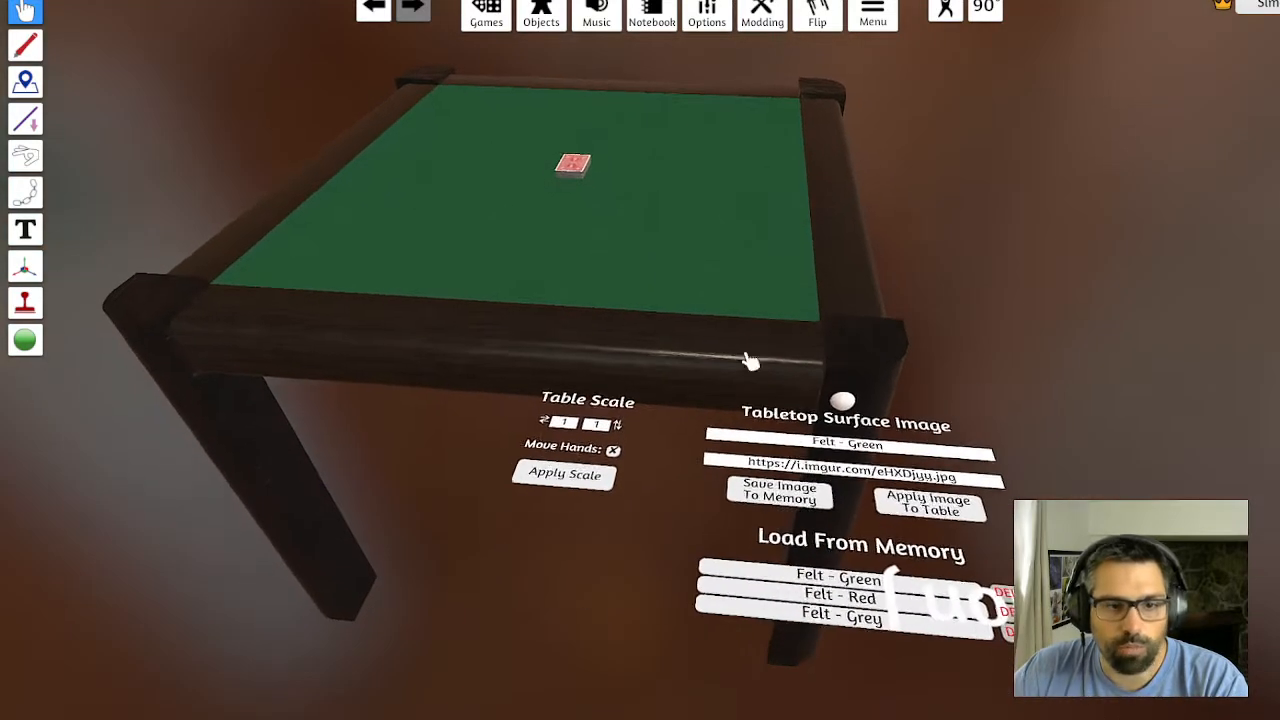
scroll(803, 509, "up", 1)
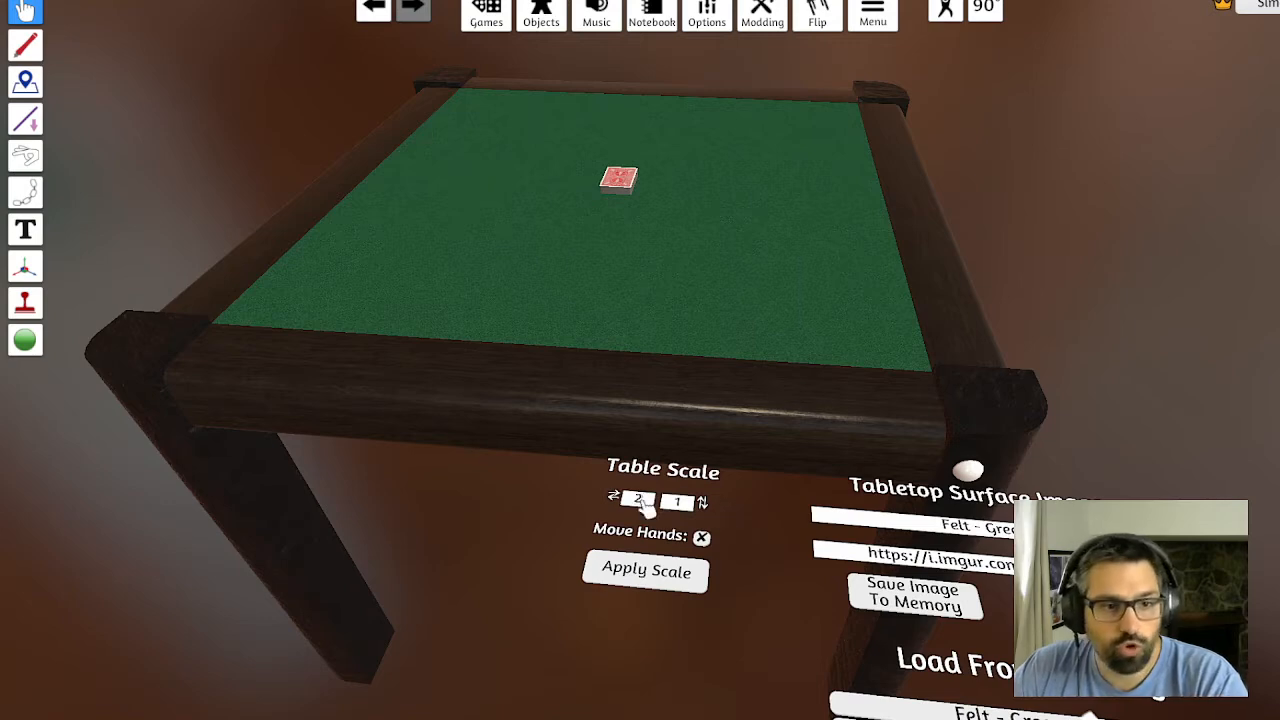
left_click(648, 575)
key("d")
left_click_drag(663, 371, 949, 411)
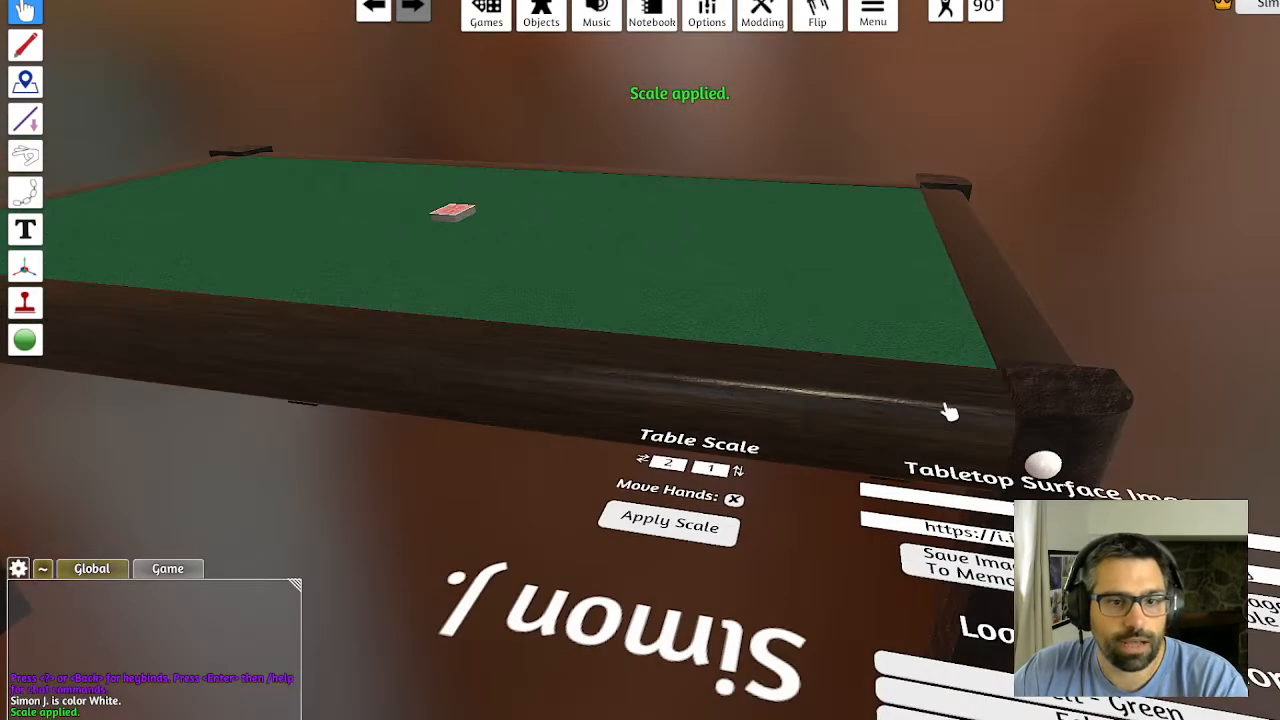
left_click(1048, 468)
Delete the card deck from the centre of the table
mouse_move(660, 370)
left_mouse_down()
mouse_move(651, 394)
mouse_move(731, 526)
mouse_move(654, 483)
mouse_move(657, 431)
mouse_move(637, 368)
left_mouse_up()
scroll(654, 483, "down", 2)
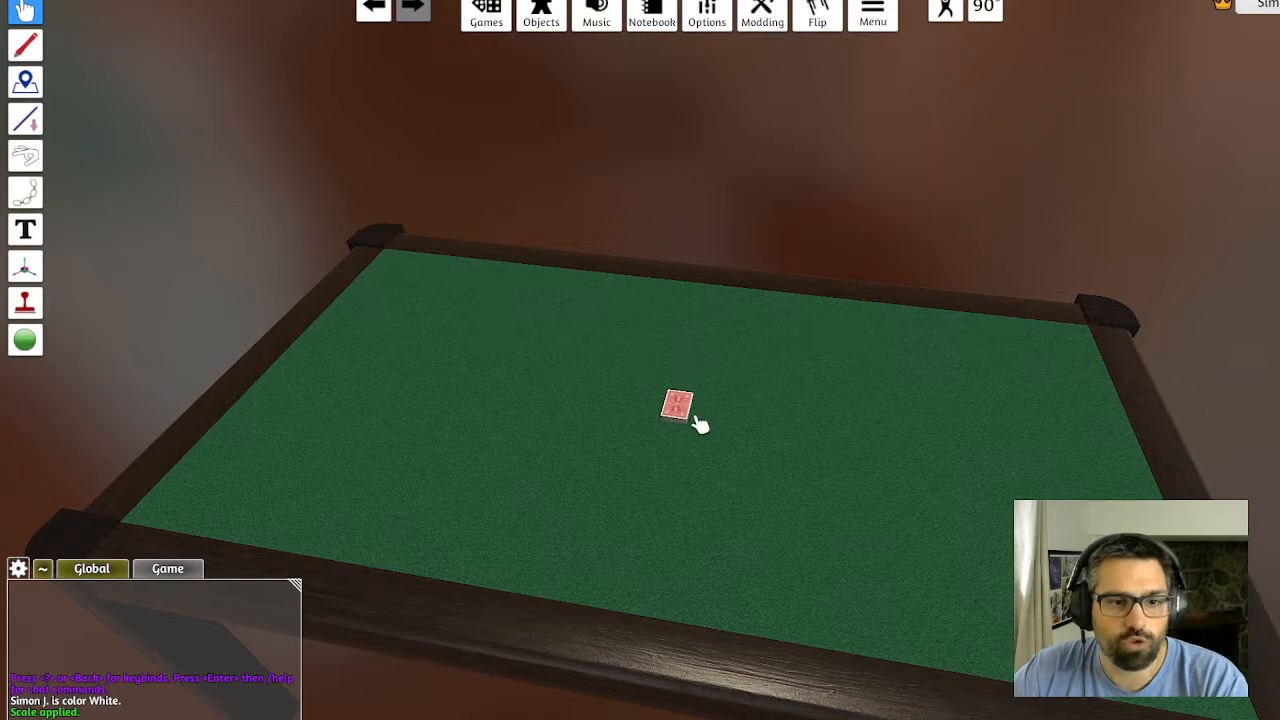
scroll(700, 425, "up", 1)
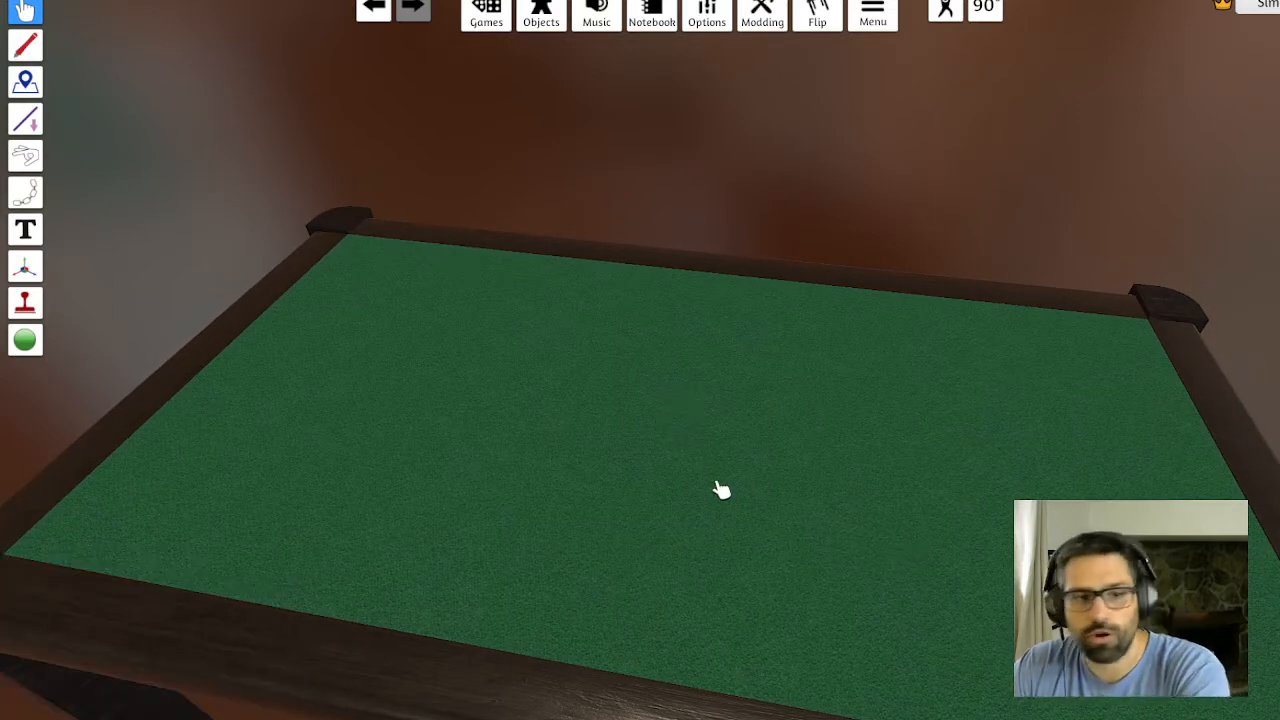
left_click_drag(674, 450, 806, 323)
scroll(802, 496, "down", 2)
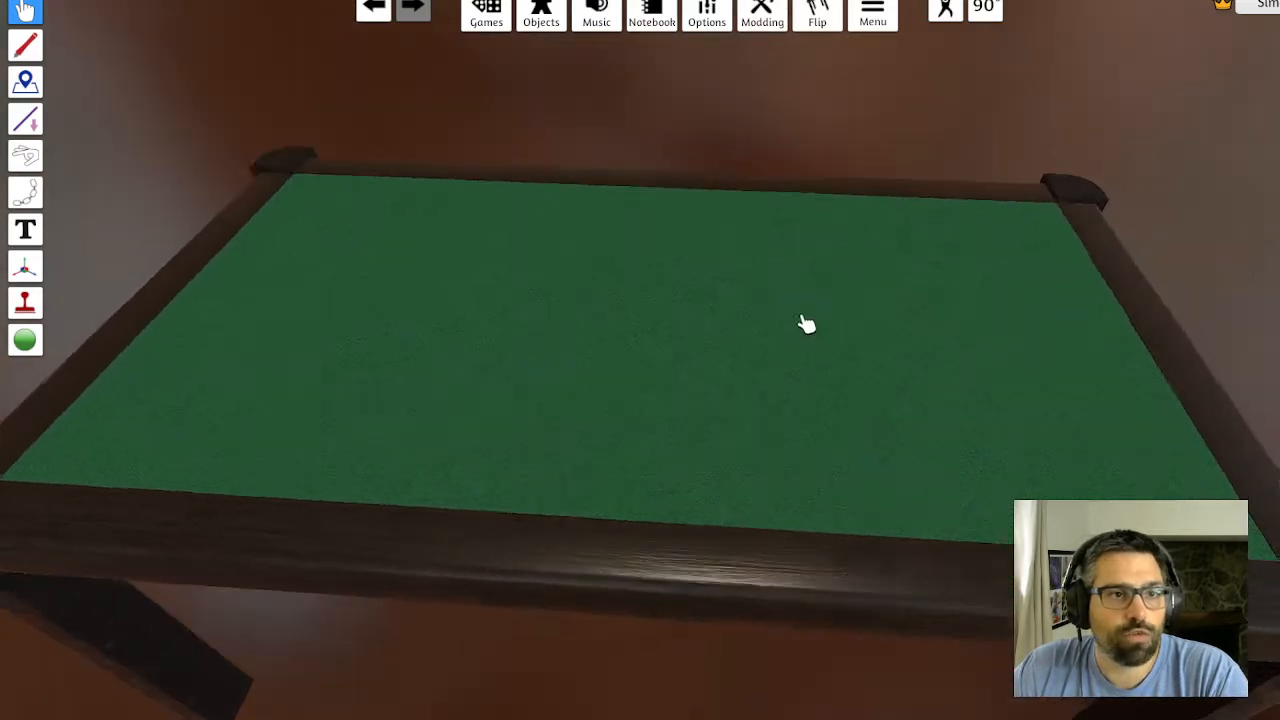
Save the game under the name "Enceladus" and close the saves window
left_click(498, 30)
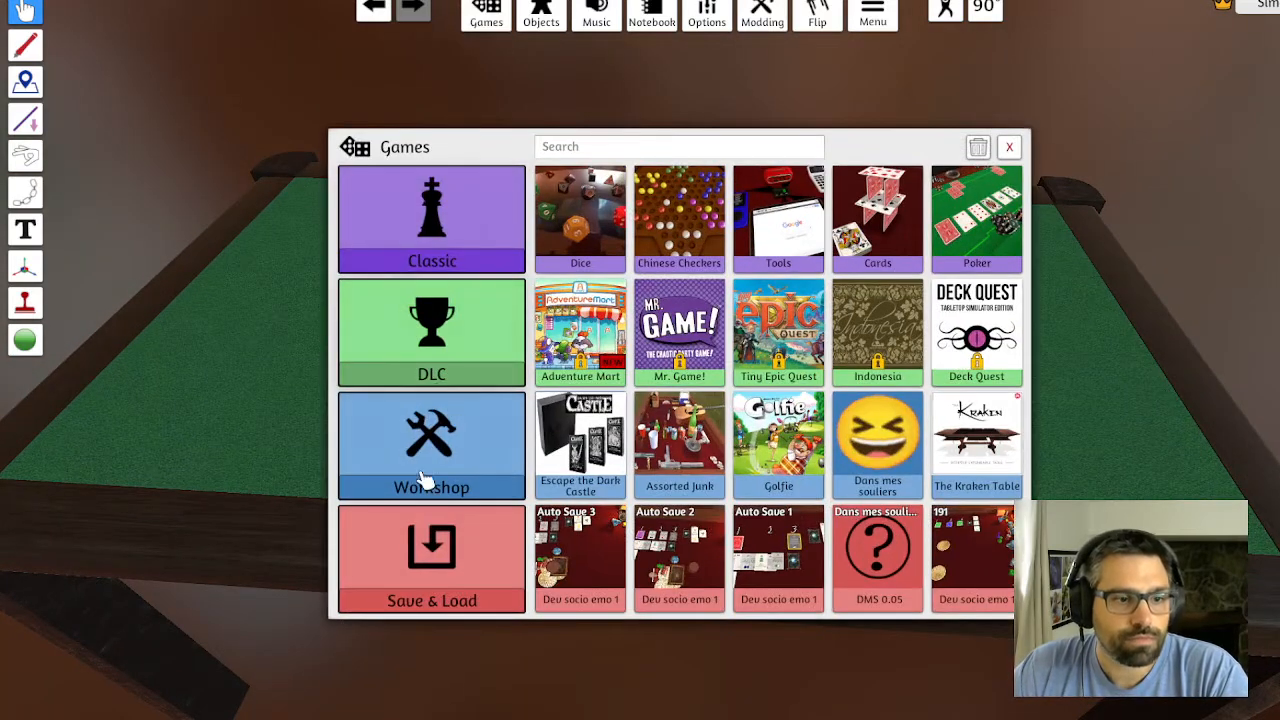
left_click(412, 556)
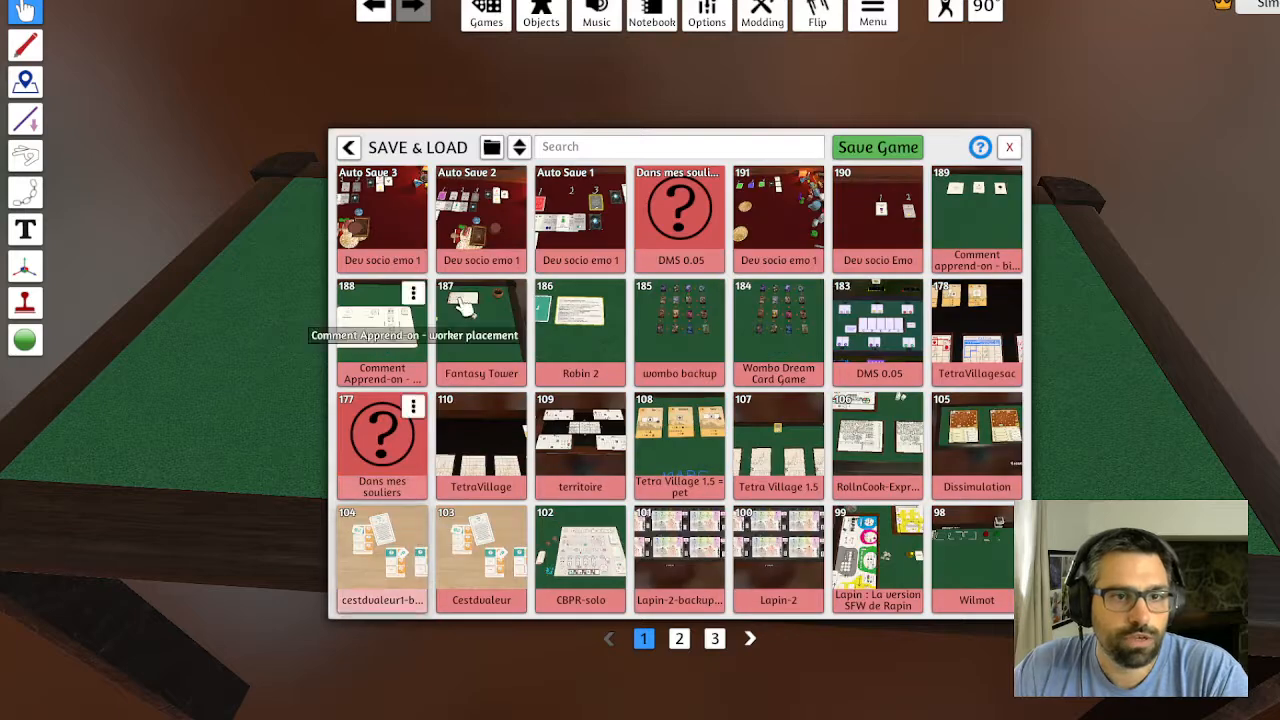
left_click(876, 150)
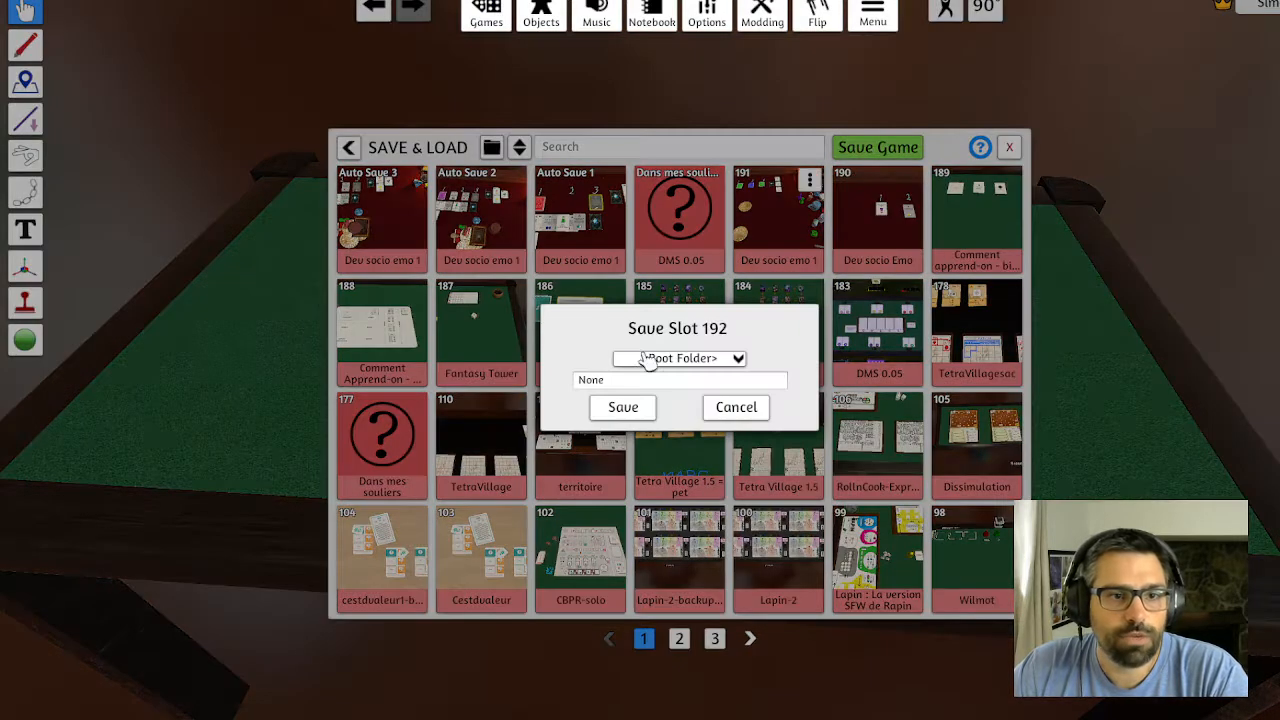
left_click(642, 412)
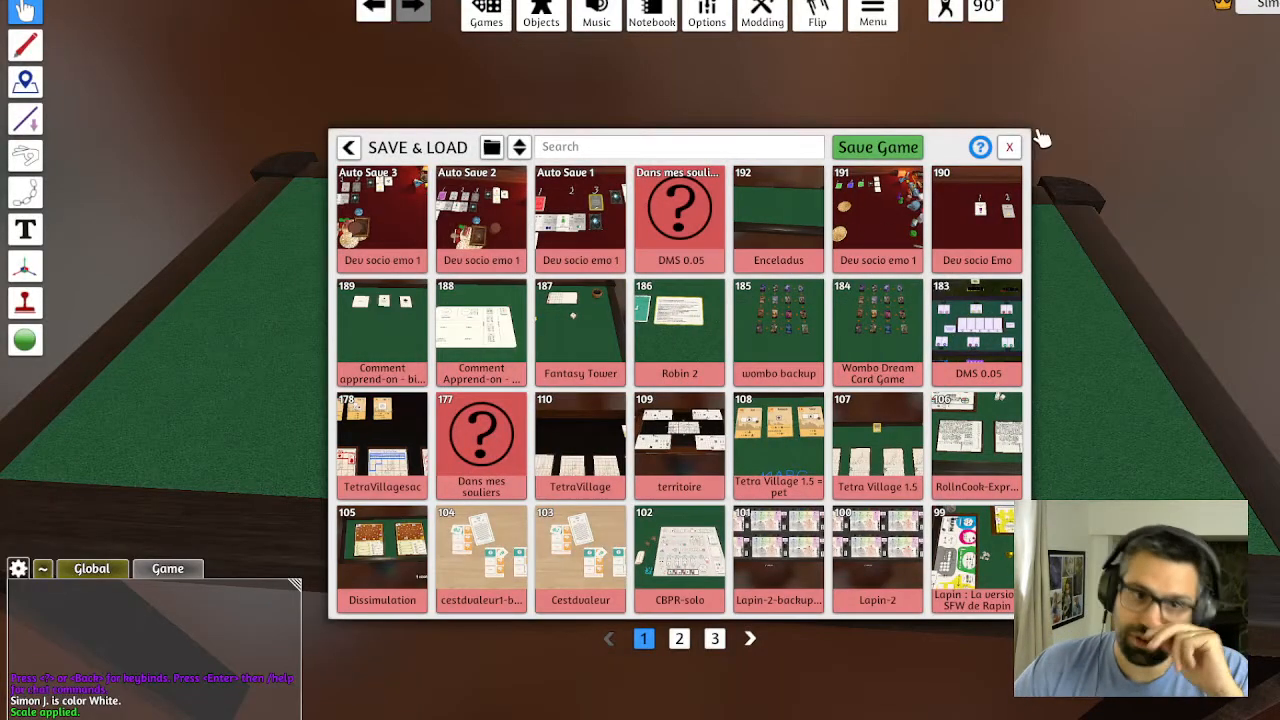
left_click(1010, 147)
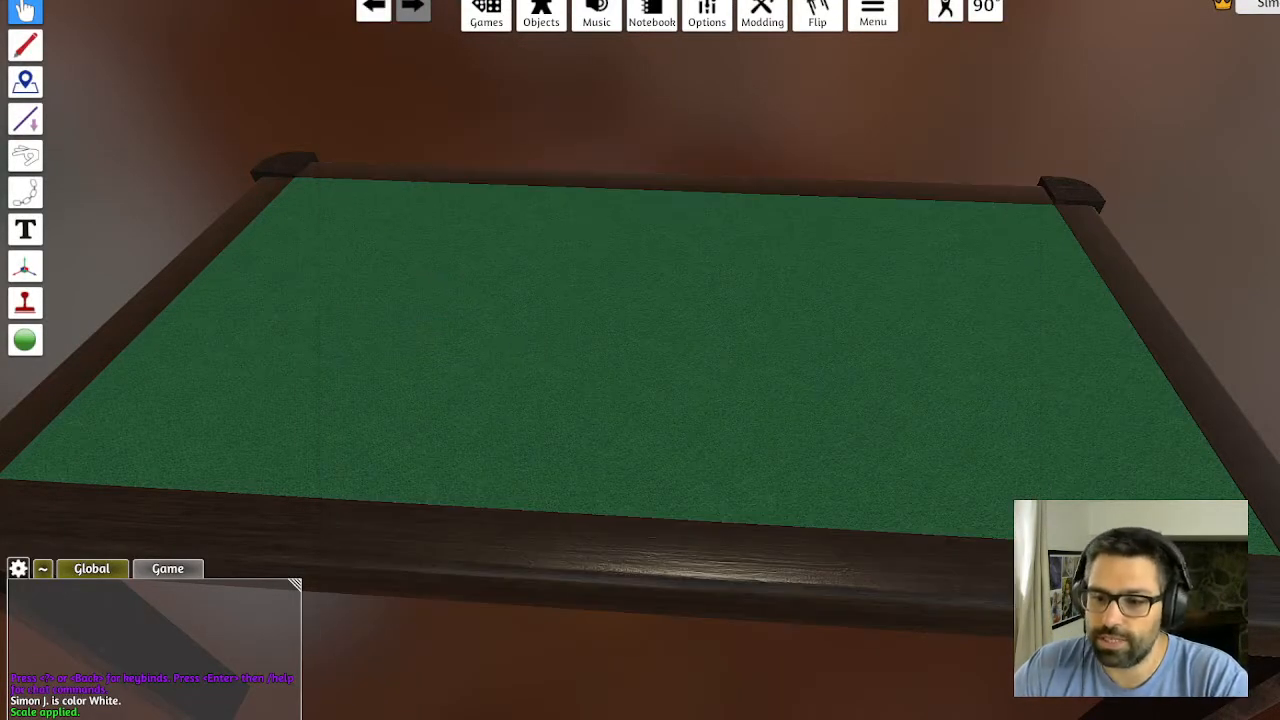
left_click_drag(954, 298, 921, 278)
left_click_drag(706, 308, 860, 278)
scroll(767, 304, "down", 1)
key("d")
key("w")
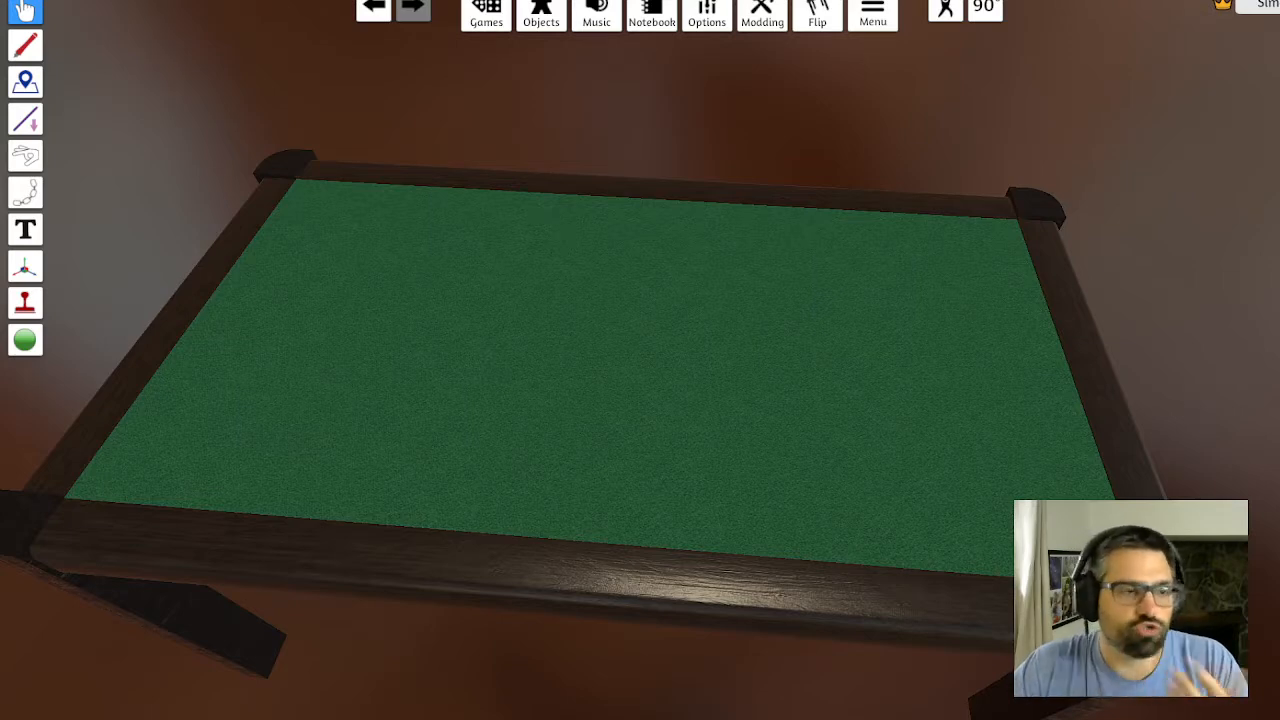
Bring the Enceladus Pour TTS File Explorer window over the game, make it smaller, and open its Batiment 3.0 folder
left_click_drag(1279, 108, 636, 88)
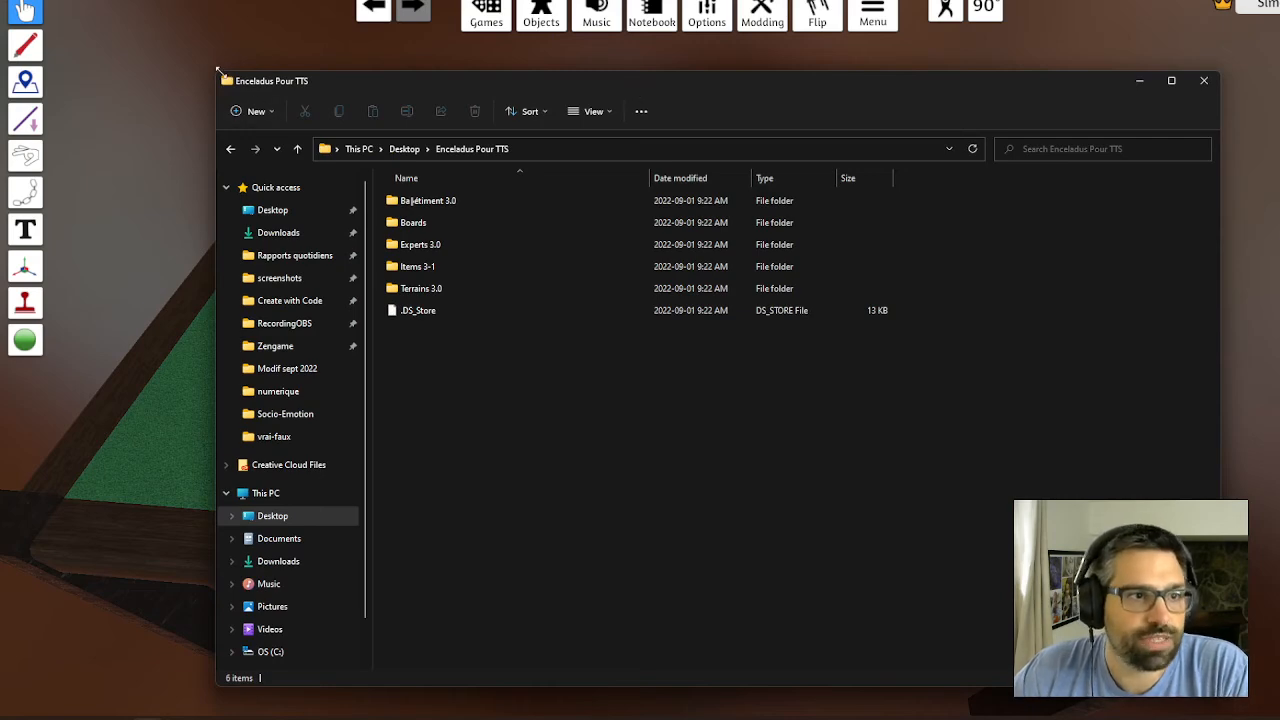
left_click_drag(217, 68, 371, 143)
left_click_drag(654, 151, 601, 122)
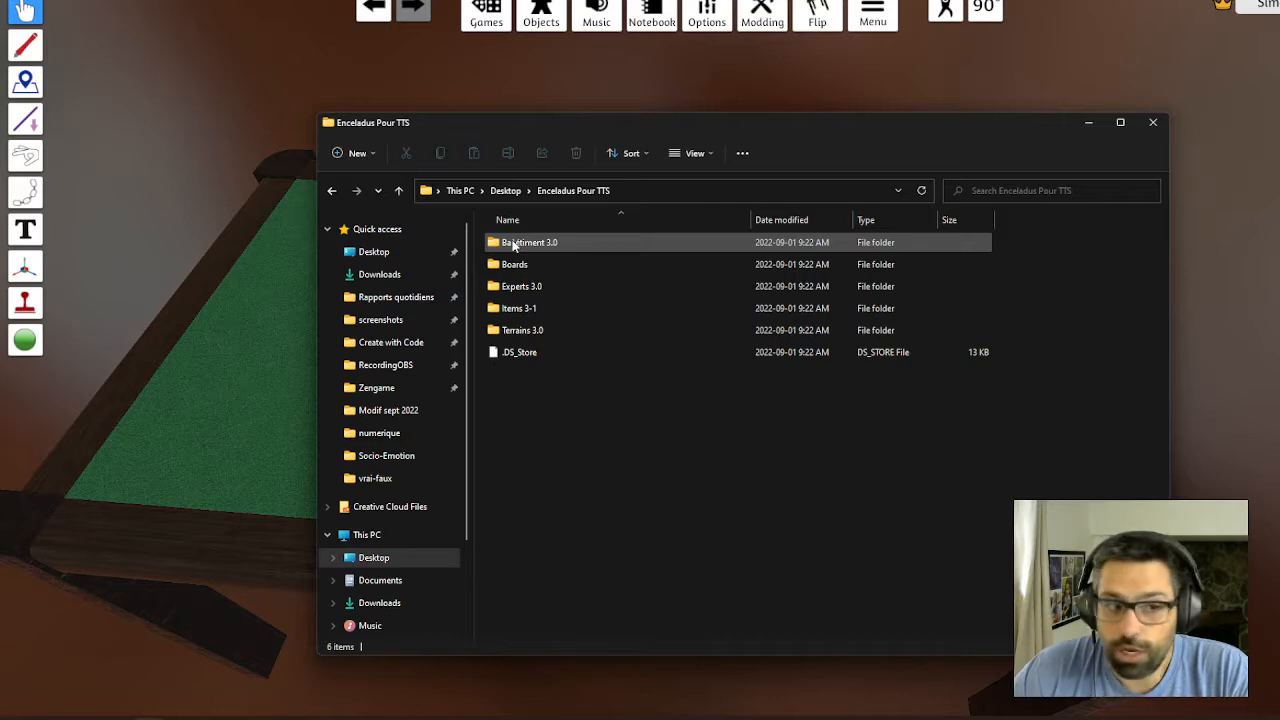
mouse_move(513, 246)
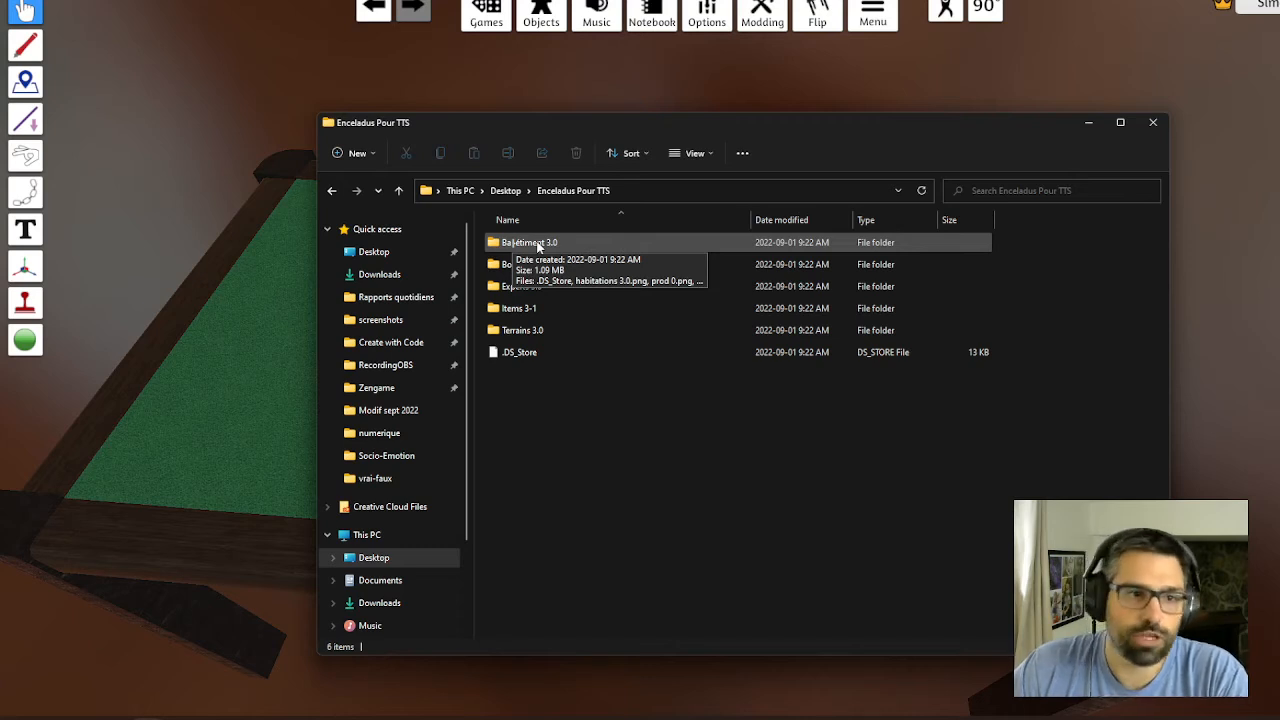
double_click(537, 246)
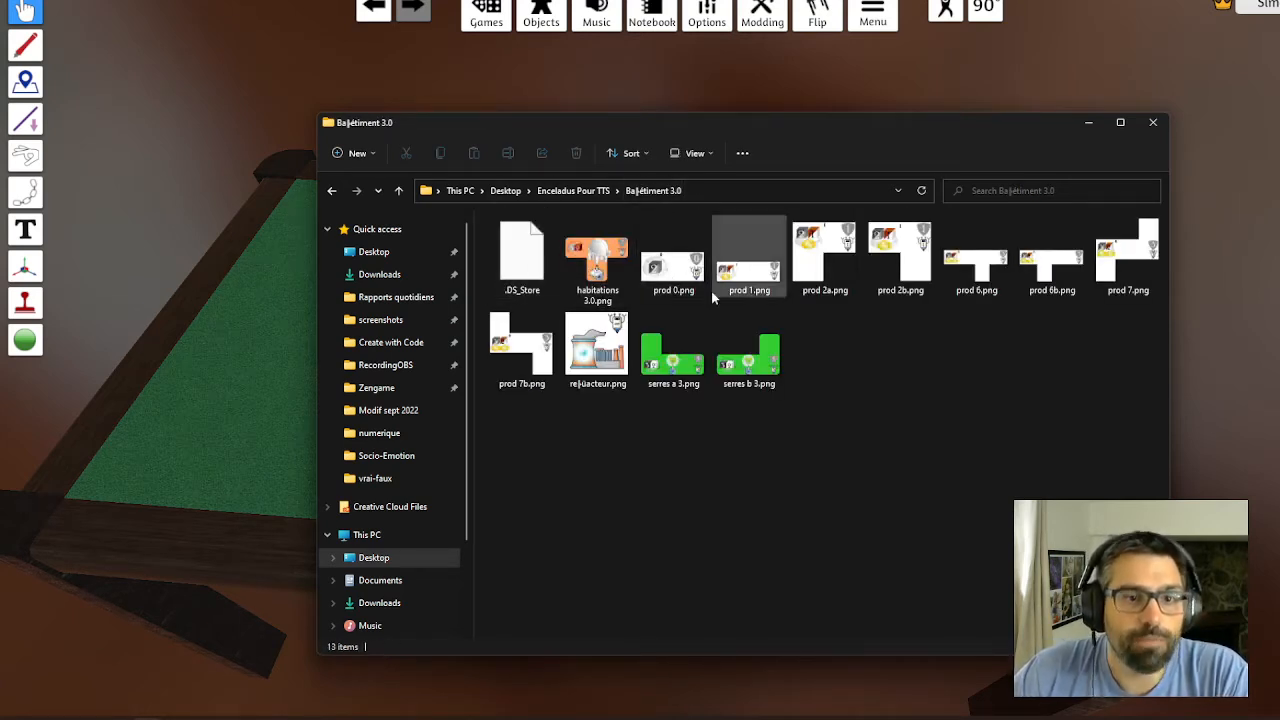
Examine the building piece images, such as habitations 3.0.png and the prod files, for their differing shapes, and return to Tabletop Simulator
left_click(597, 265)
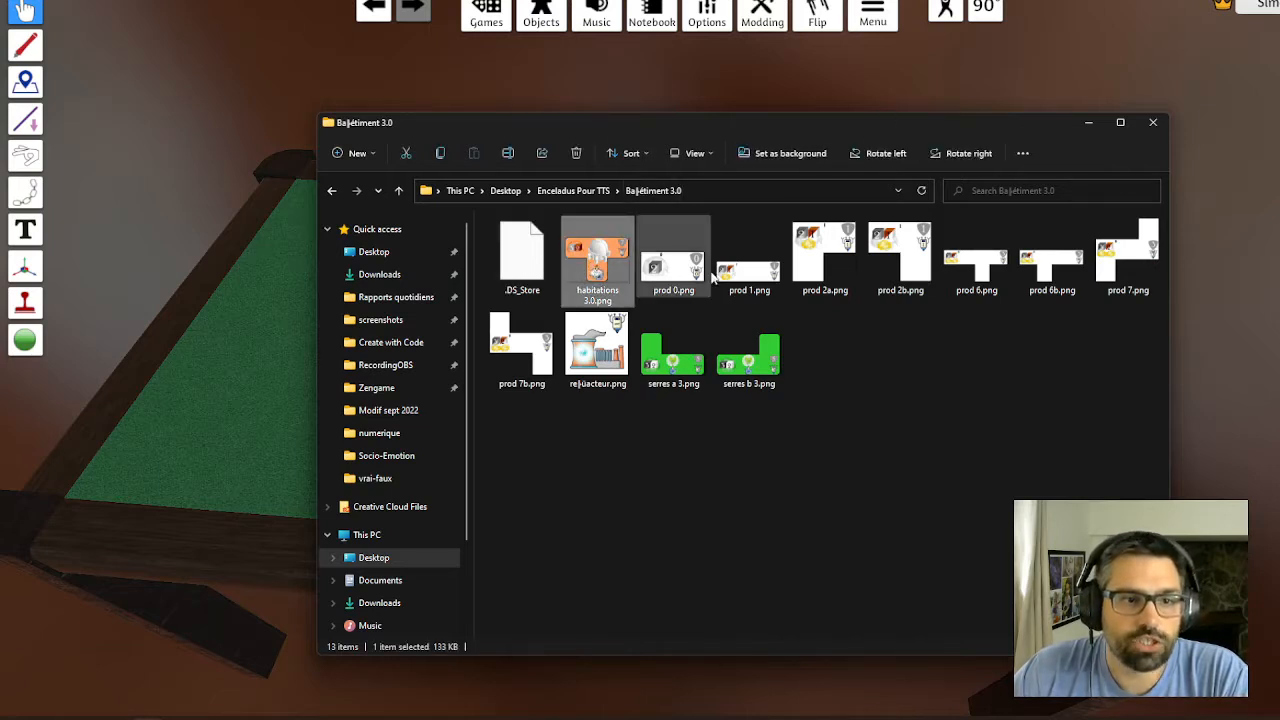
left_click(690, 270)
left_click(750, 265)
left_click(895, 243)
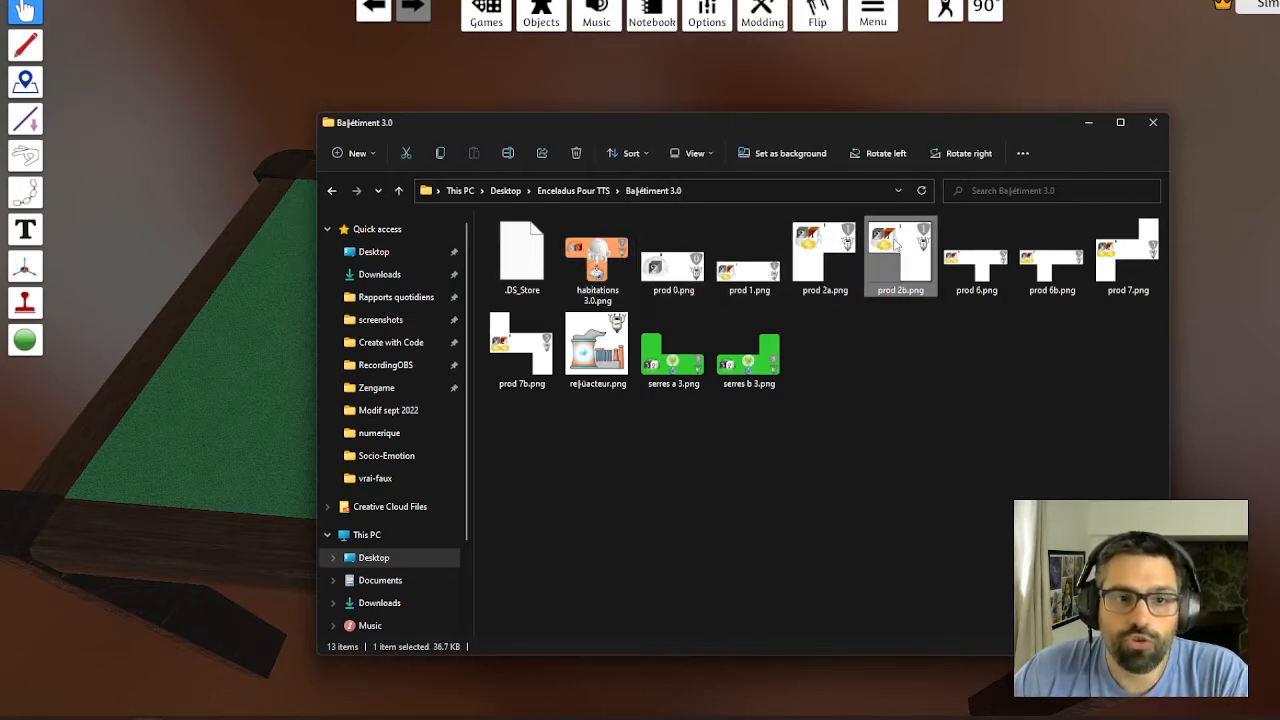
left_click(979, 268)
left_click(1050, 265)
left_click(1115, 264)
left_click(1048, 270)
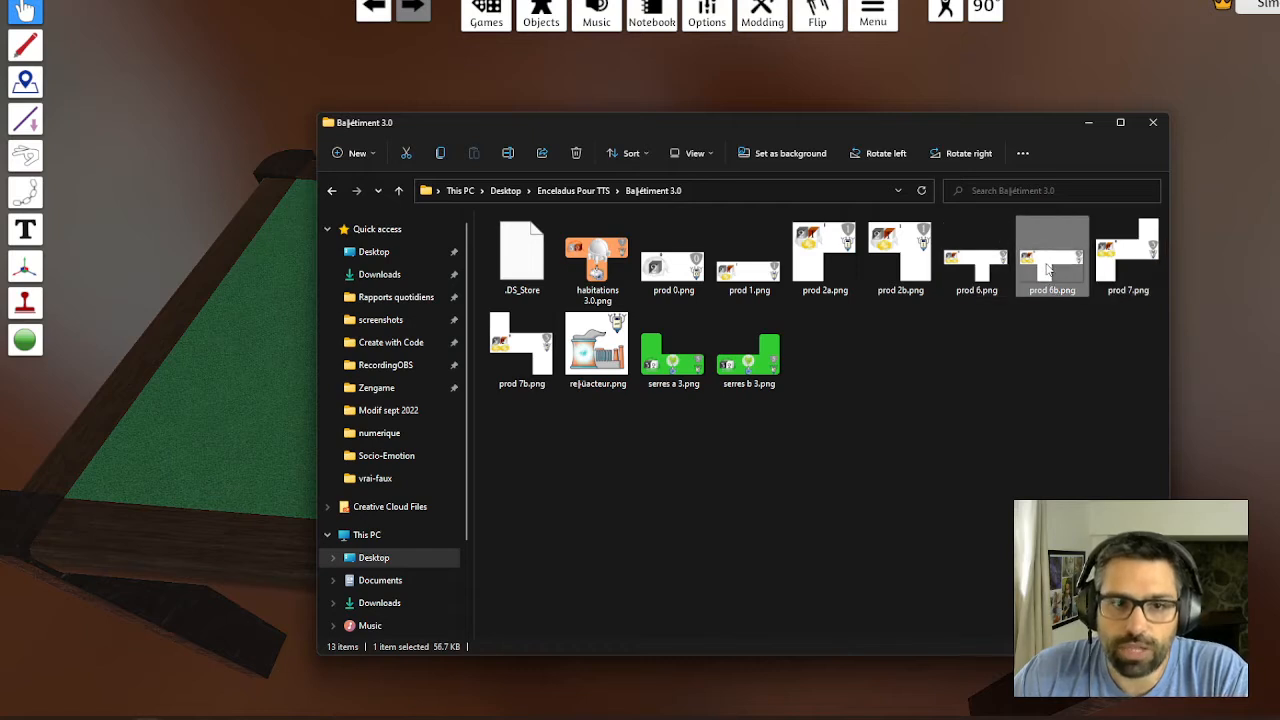
left_click(975, 245)
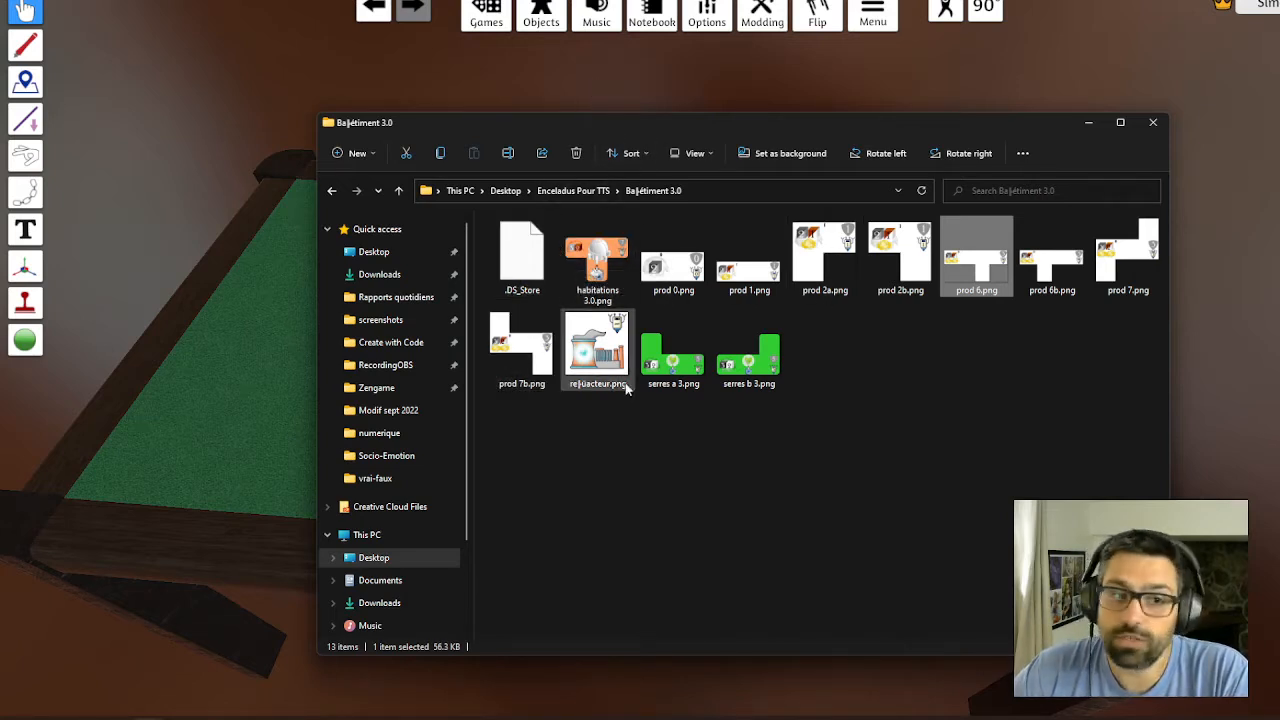
left_click(652, 68)
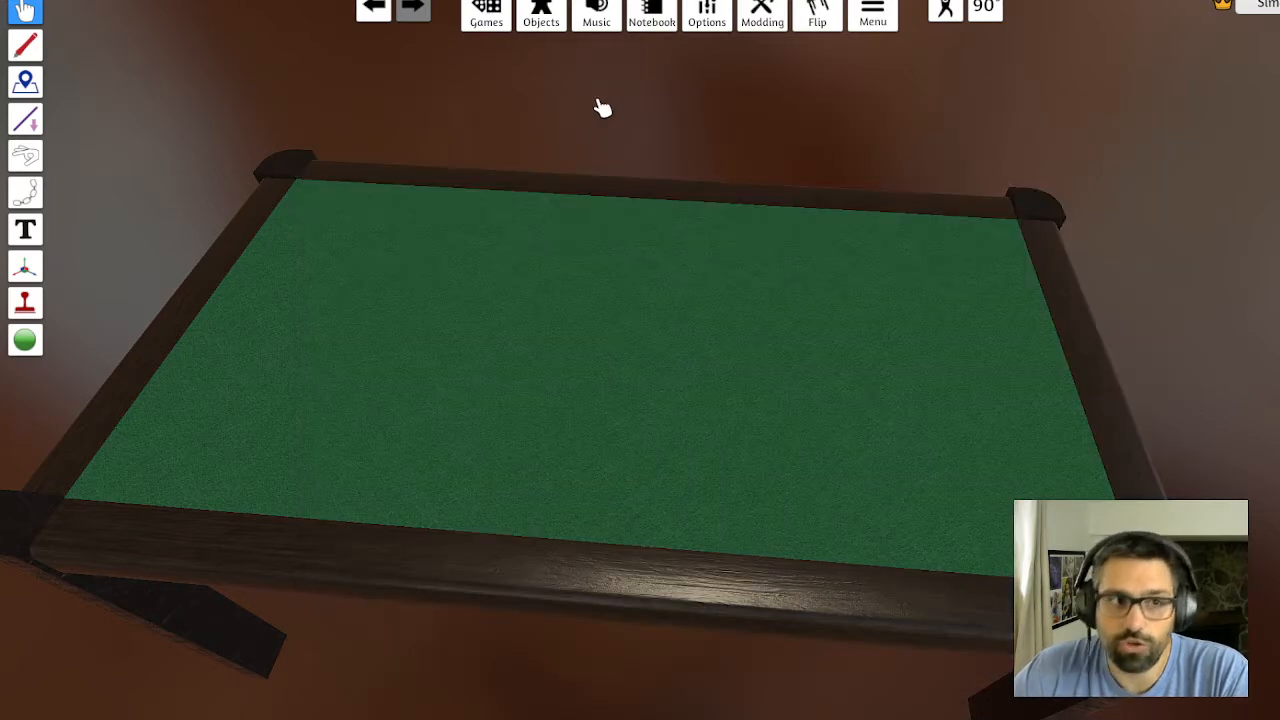
scroll(640, 160, "up", 5)
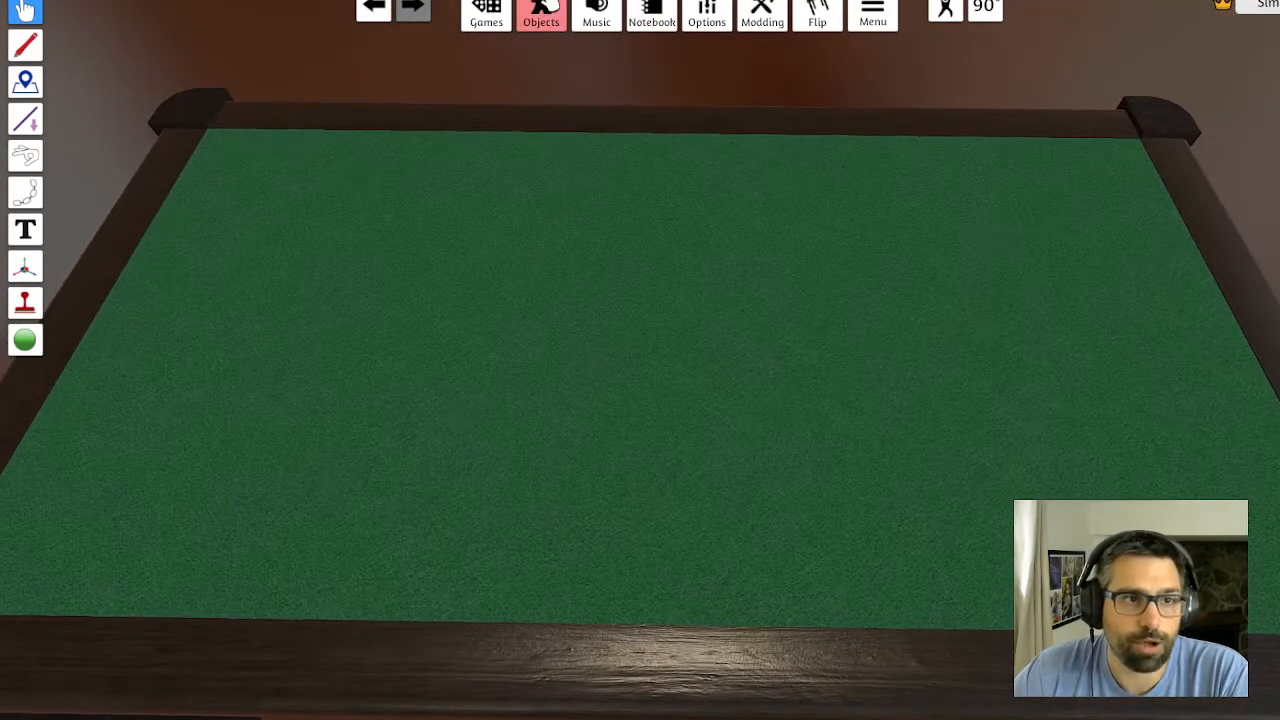
left_click(549, 24)
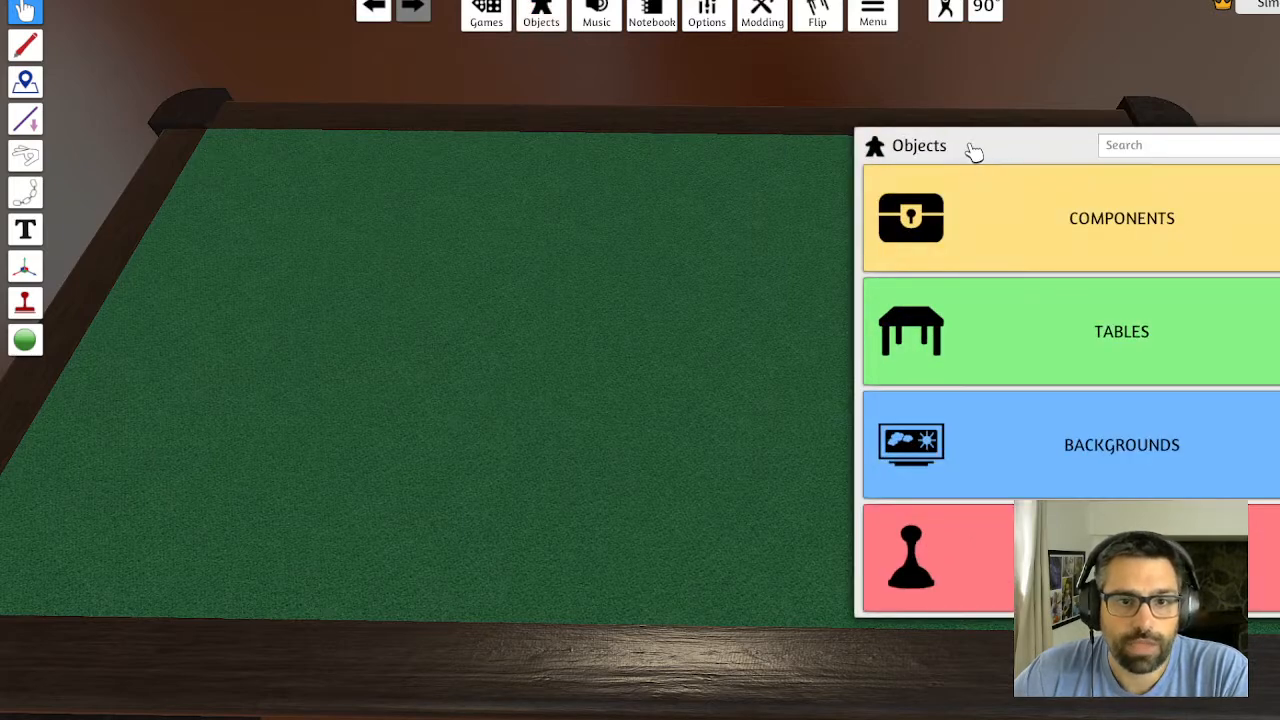
left_click(1040, 204)
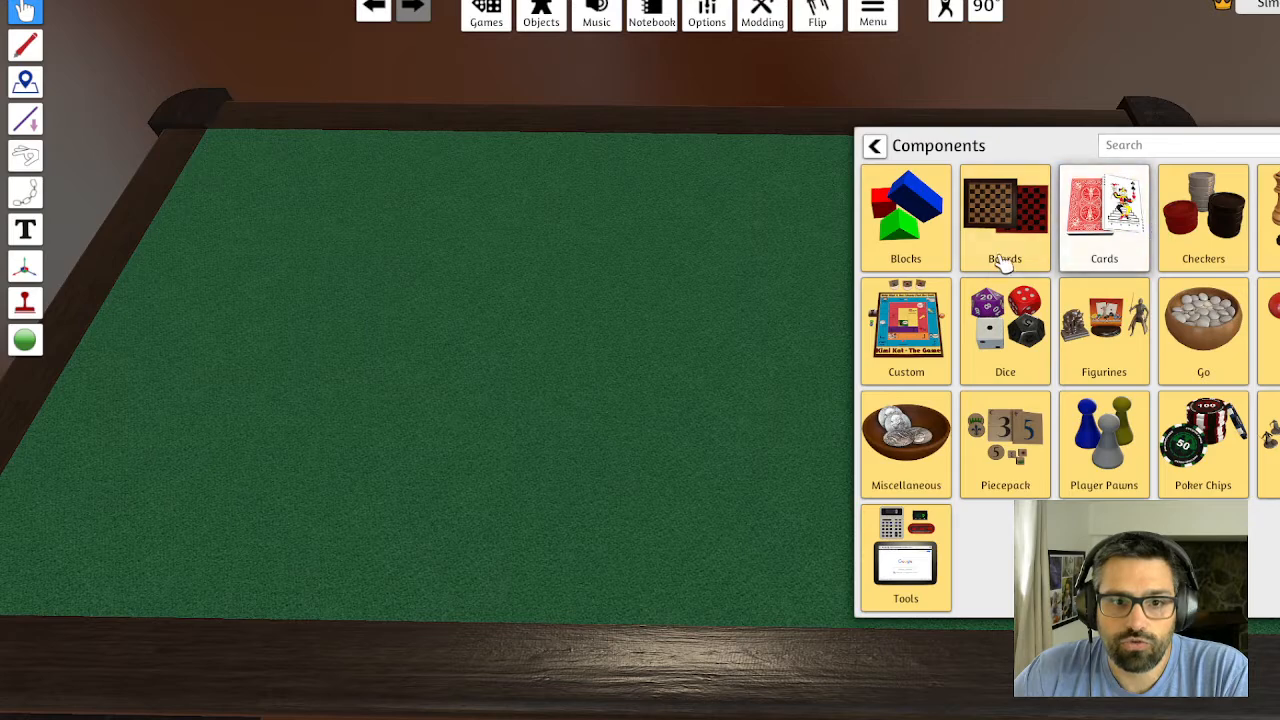
left_click(915, 333)
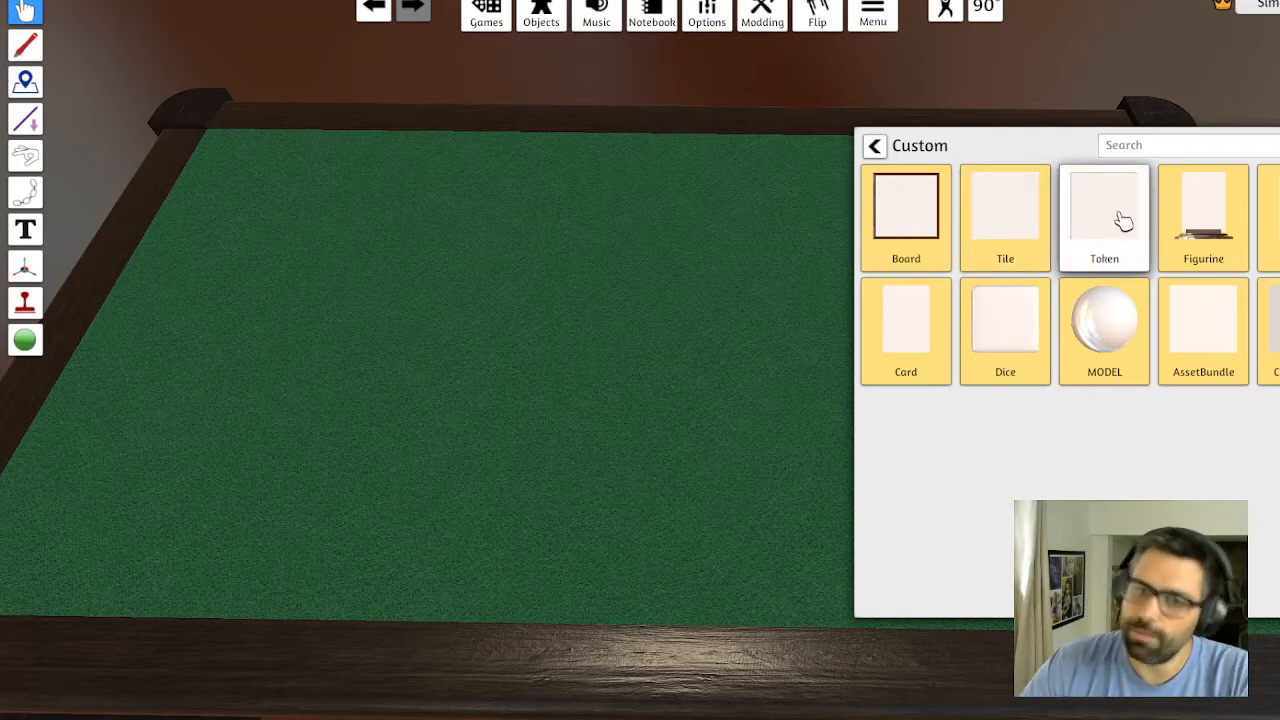
left_click_drag(1063, 146, 926, 140)
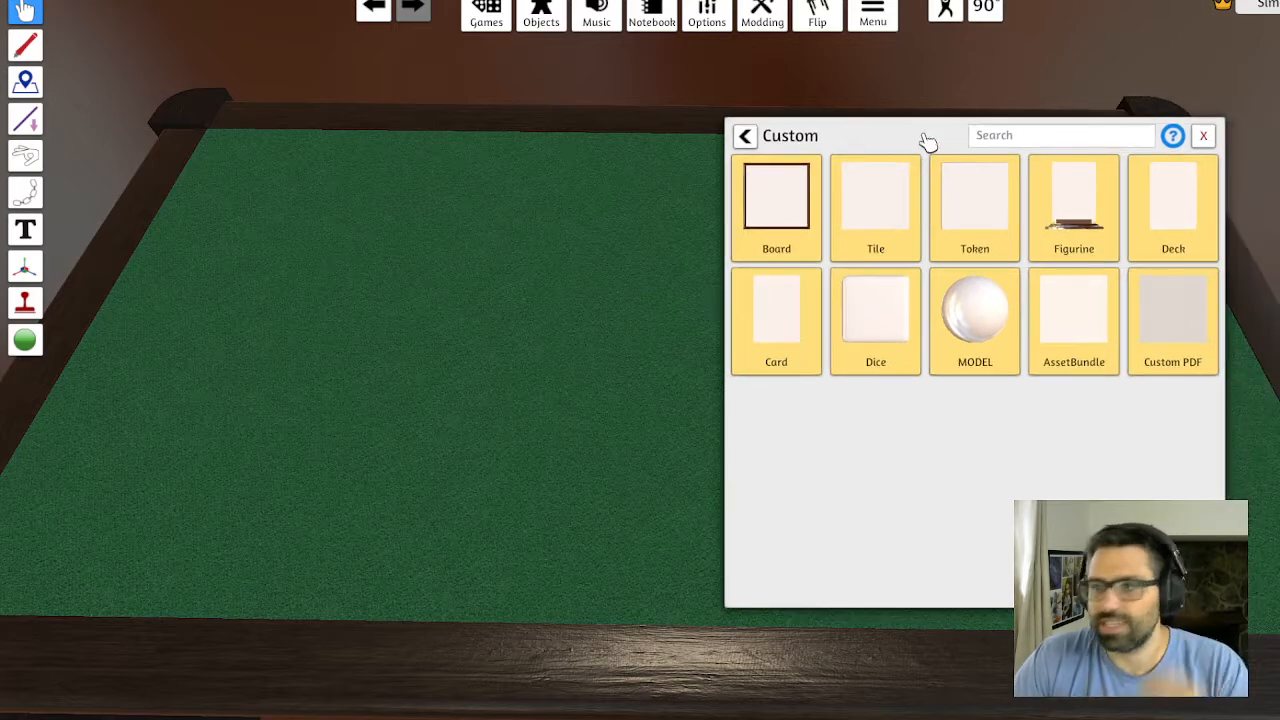
left_click(973, 215)
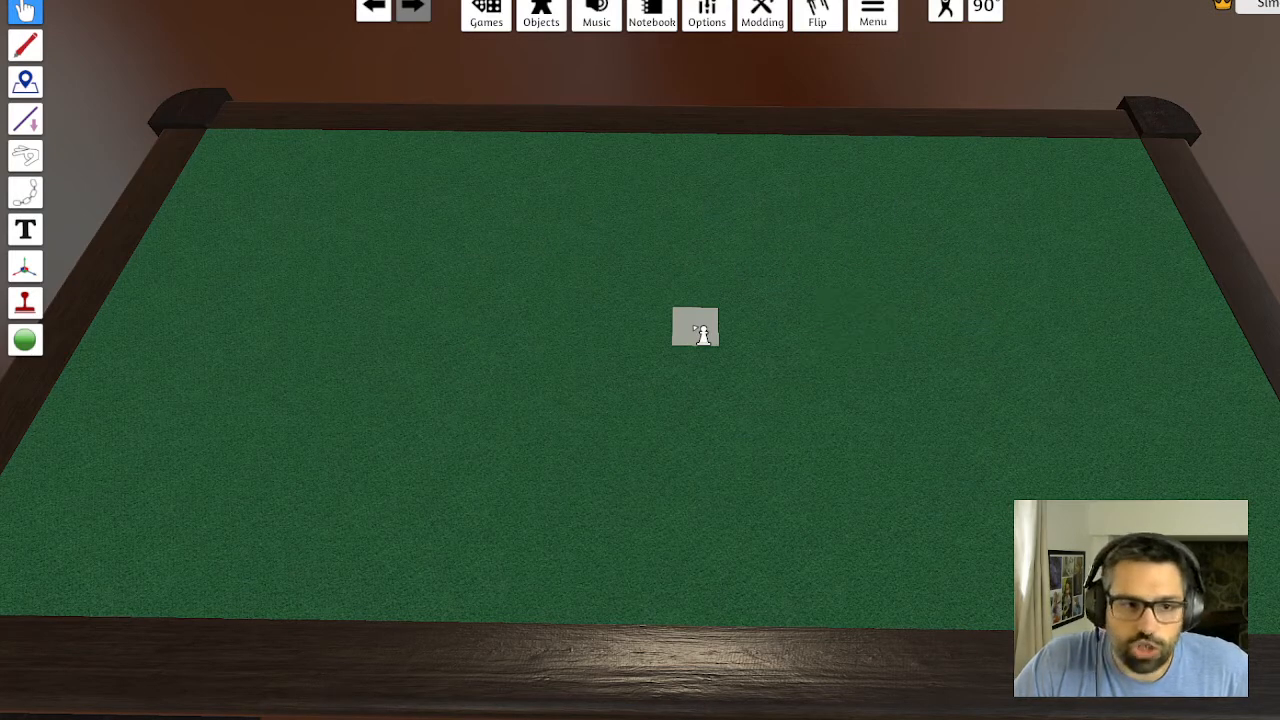
left_click(543, 330)
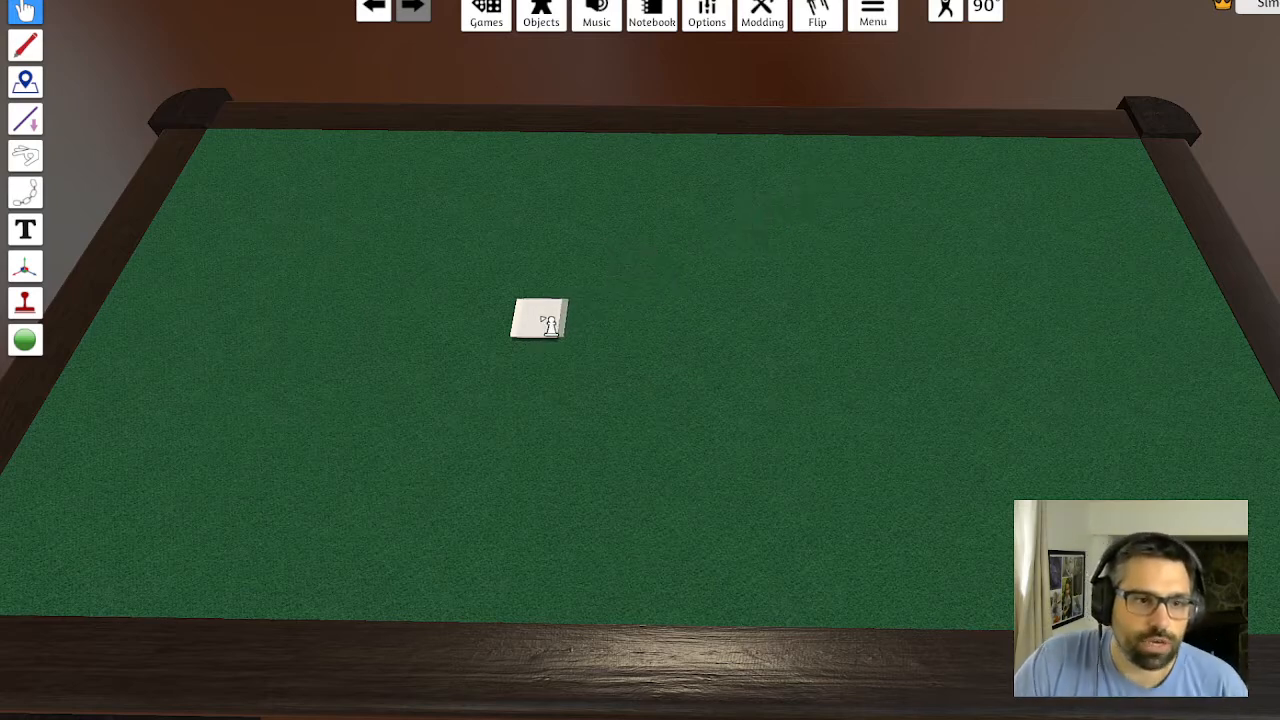
left_click(548, 325)
left_click_drag(571, 277, 528, 205)
left_click(695, 214)
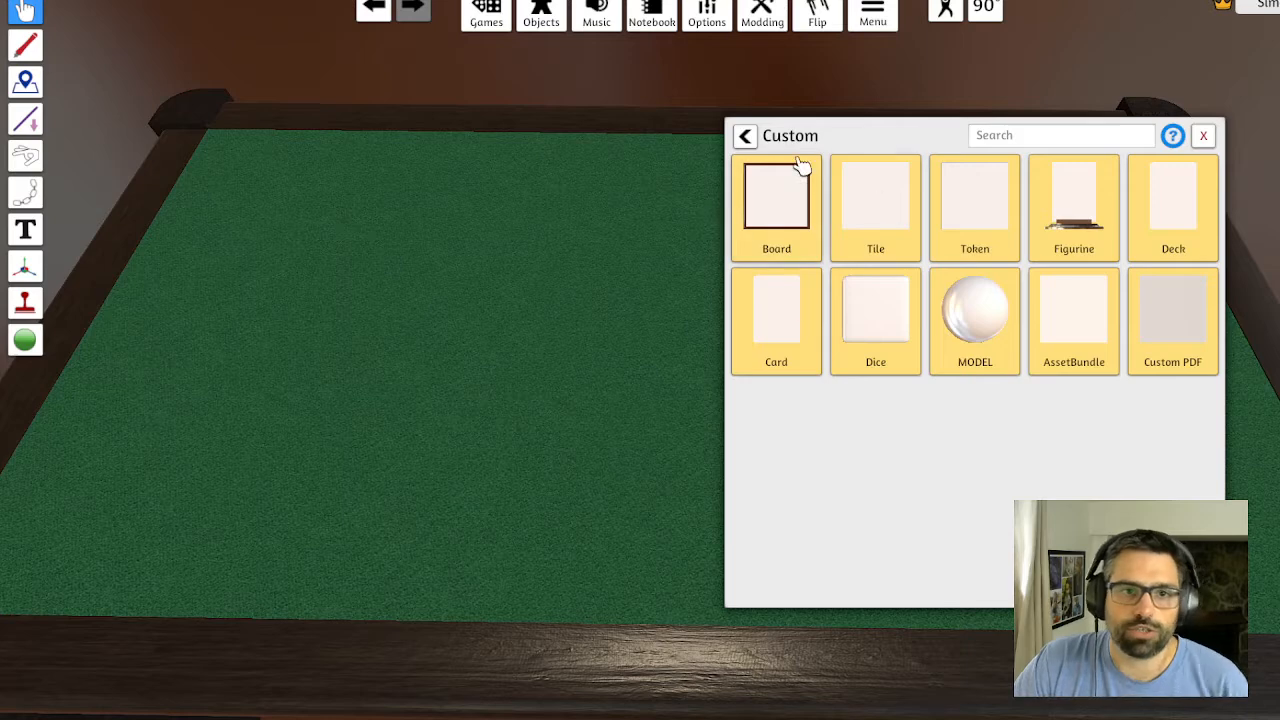
left_click(1203, 135)
Place a custom Token component near the centre of the green table
left_click(541, 14)
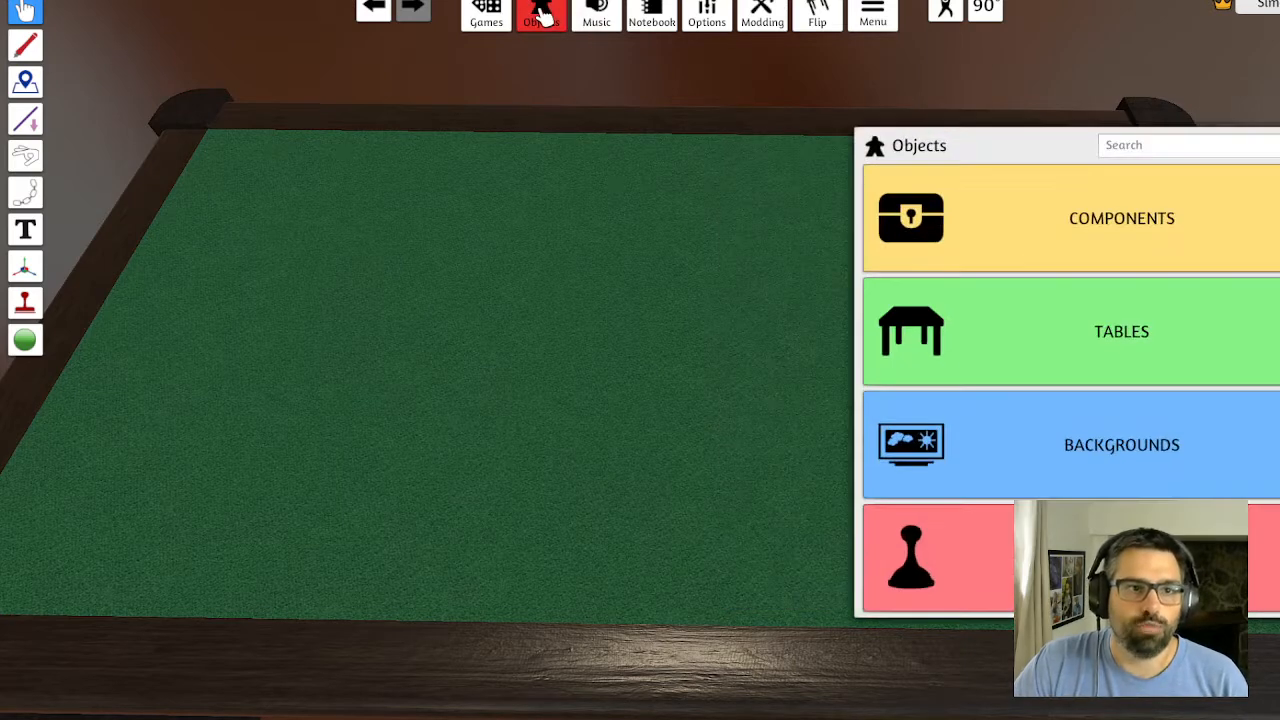
left_click(1100, 232)
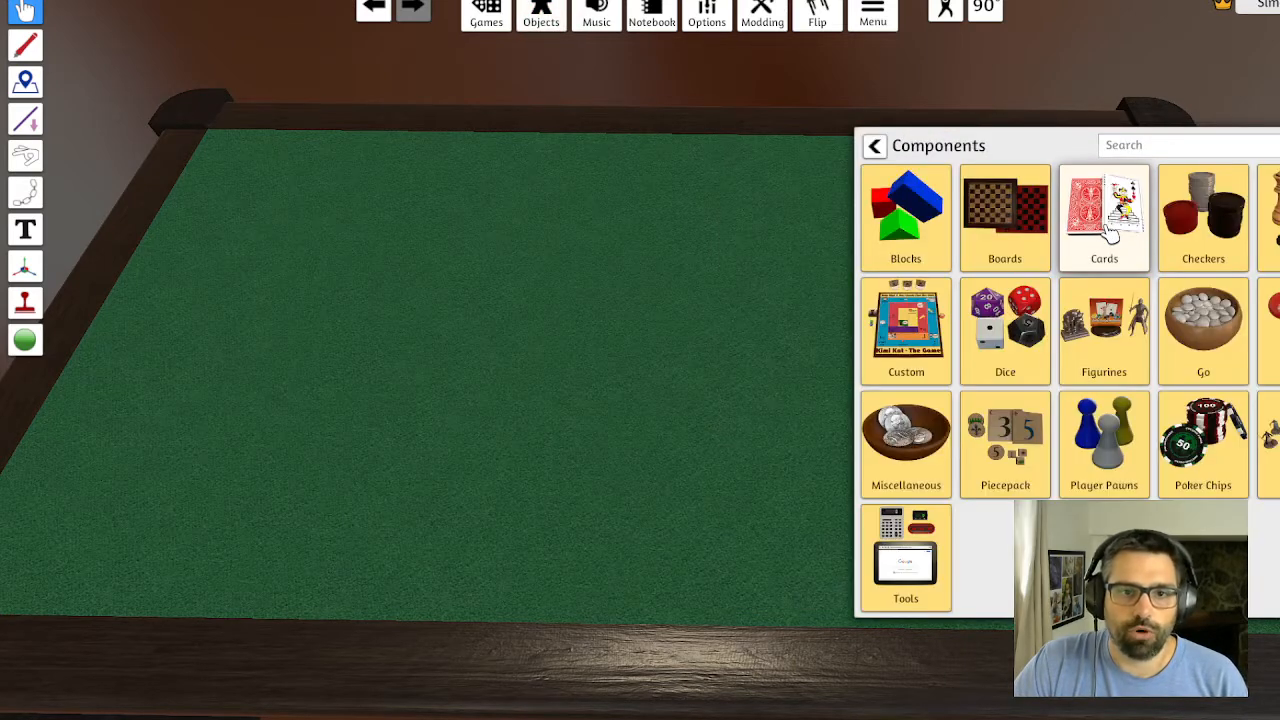
left_click(932, 316)
left_click(1109, 214)
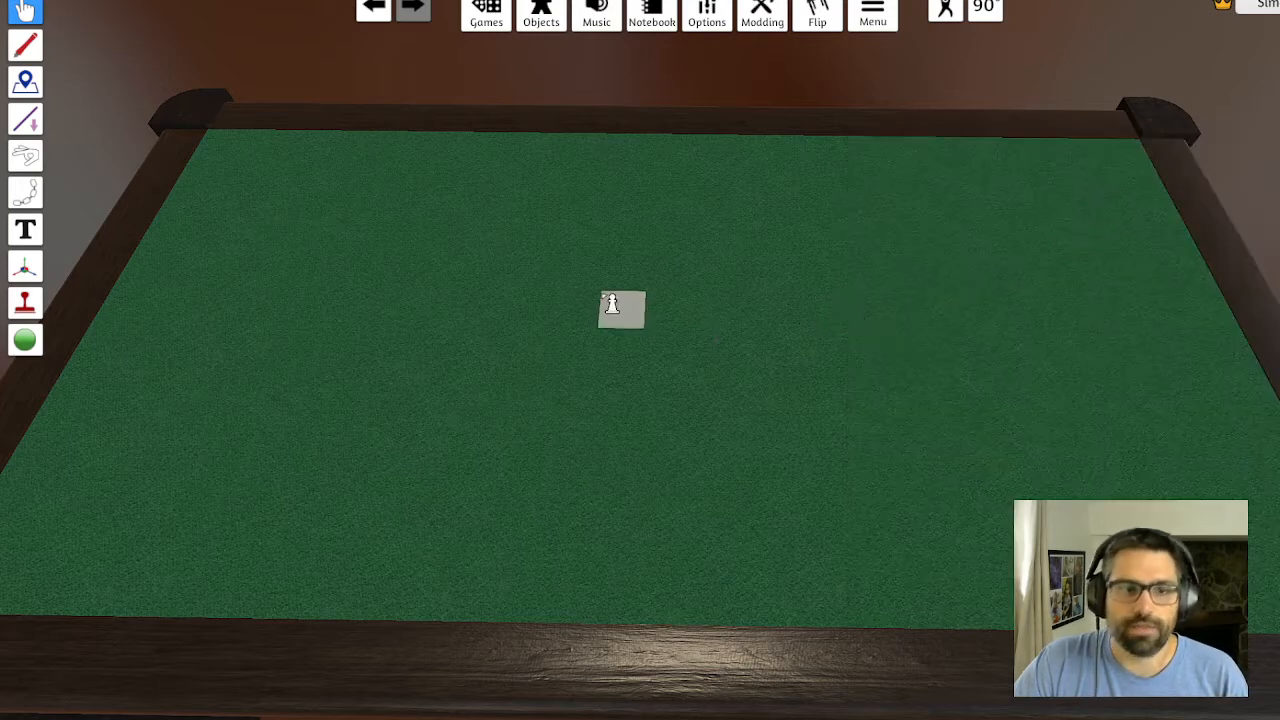
left_click(603, 290)
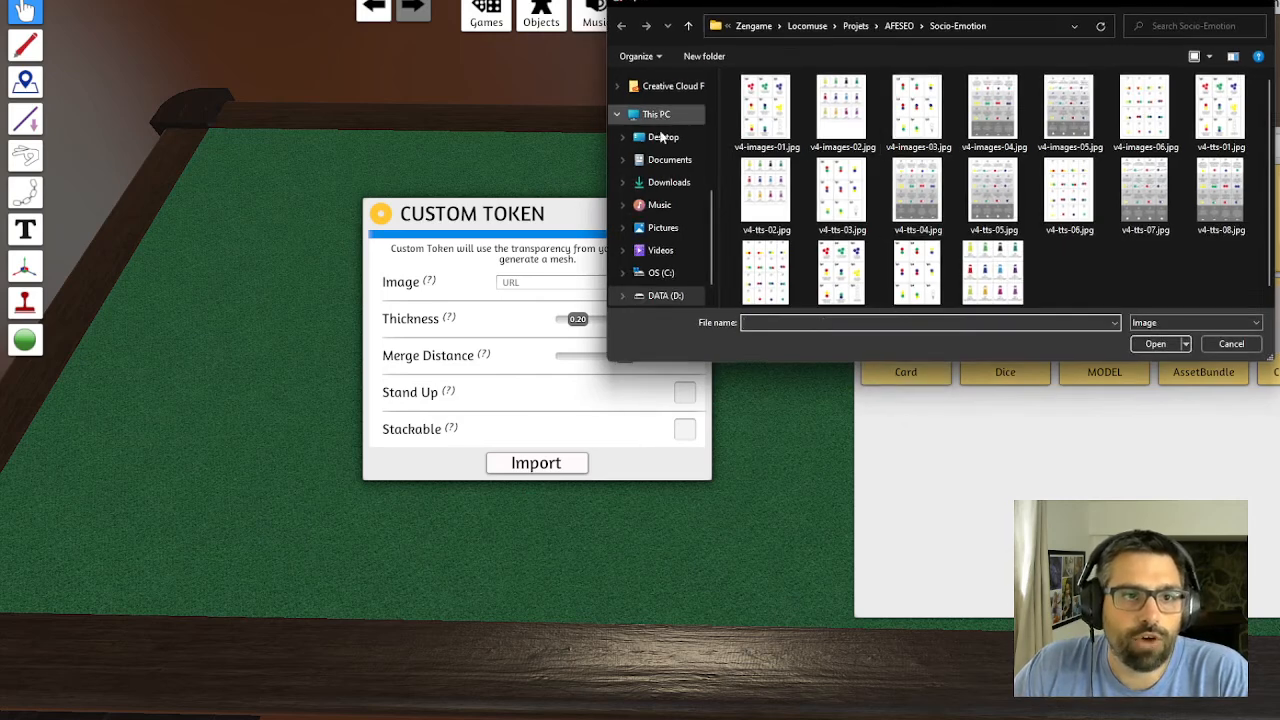
Choose habitations 3.0.png from the Batiment 3.0 folder in Enceladus Pour TTS on the Desktop as the token's image
left_click(660, 137)
double_click(848, 110)
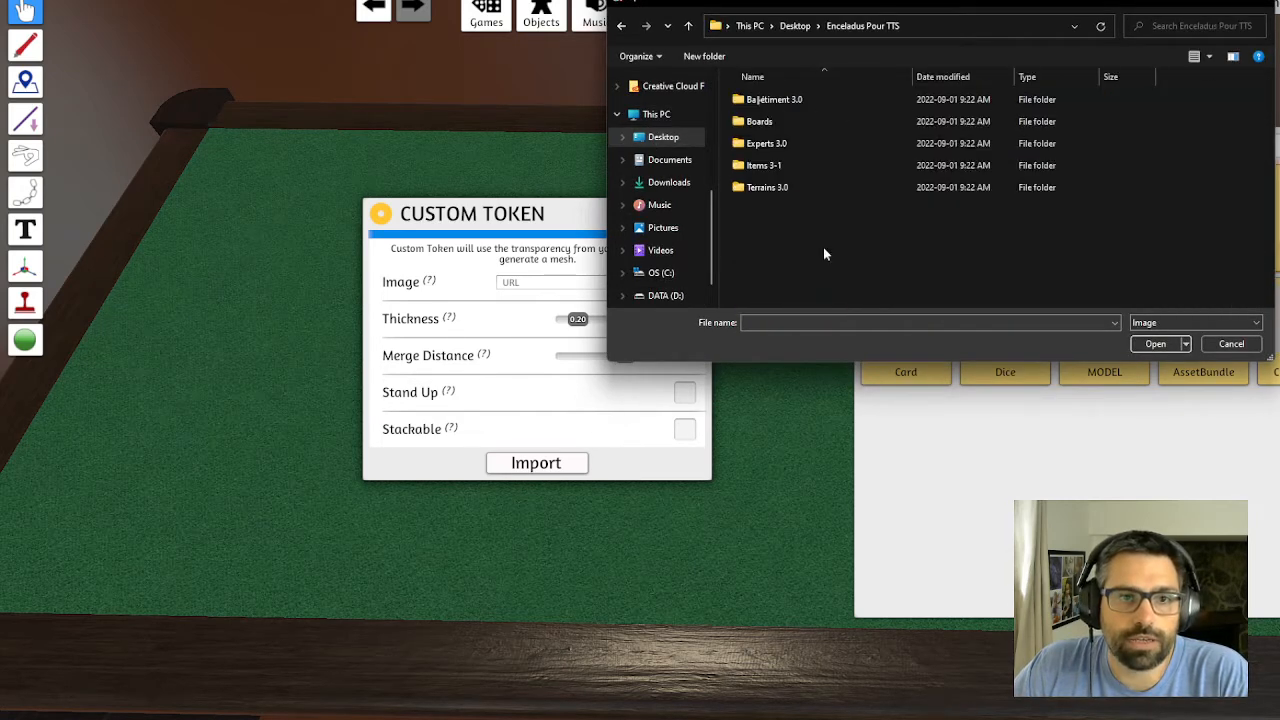
double_click(770, 103)
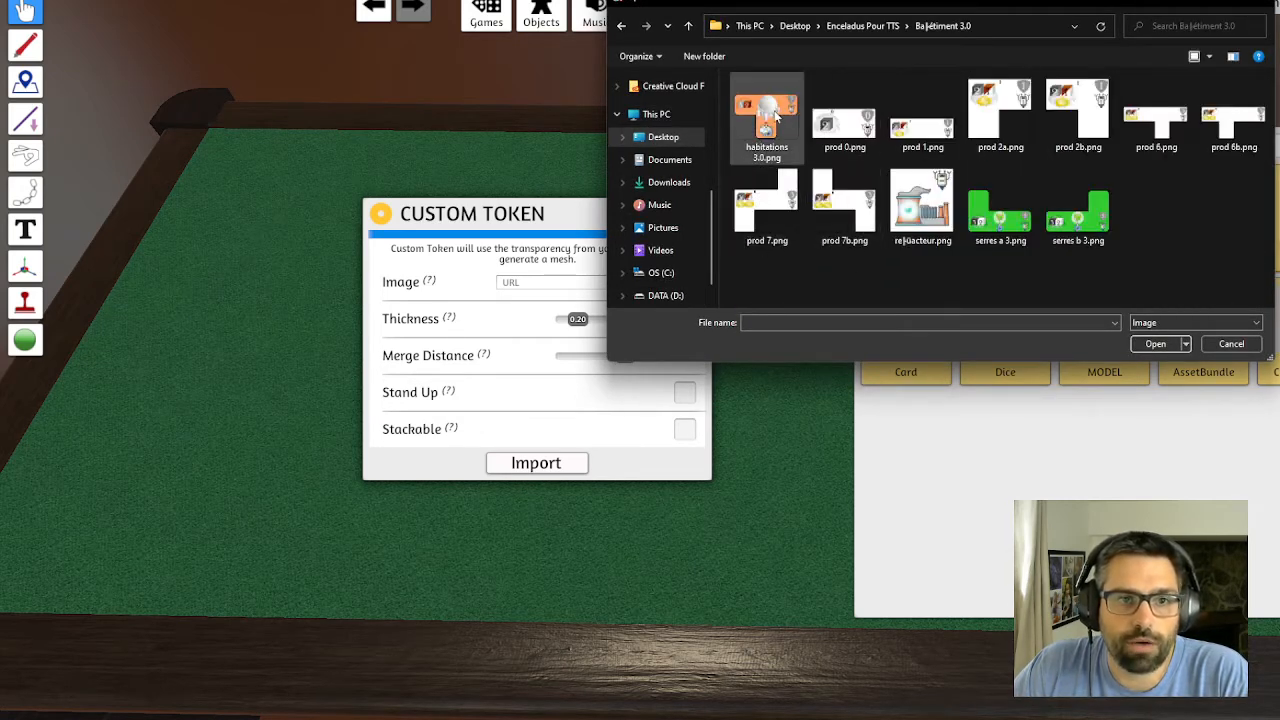
left_click(776, 117)
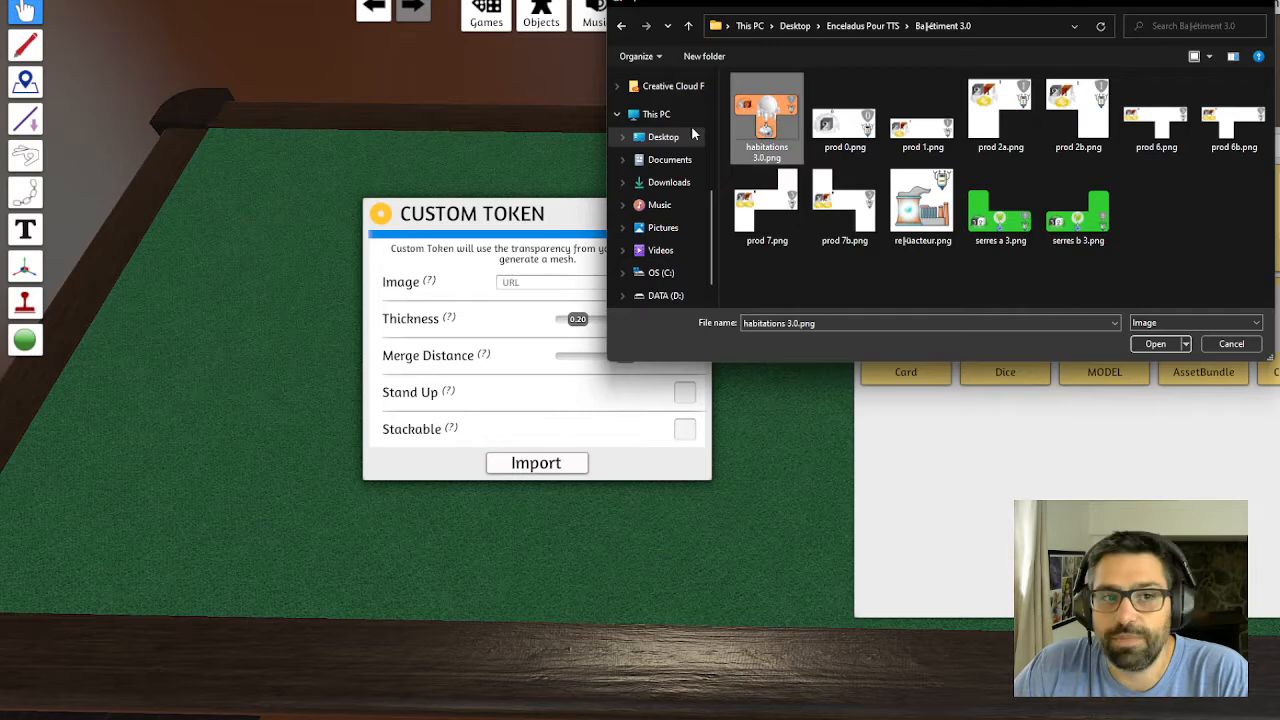
left_click(1160, 343)
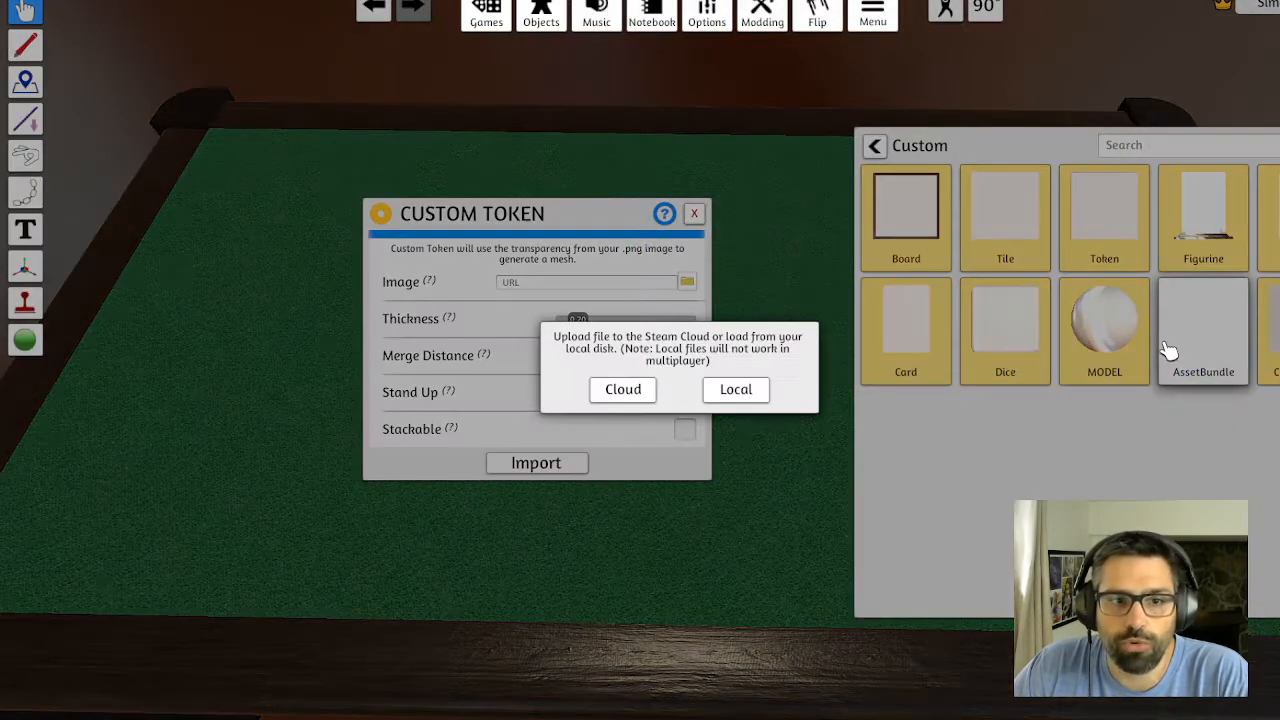
Upload the image to the Steam Cloud root folder as "habitations 3.0" and import the custom token
left_click(624, 391)
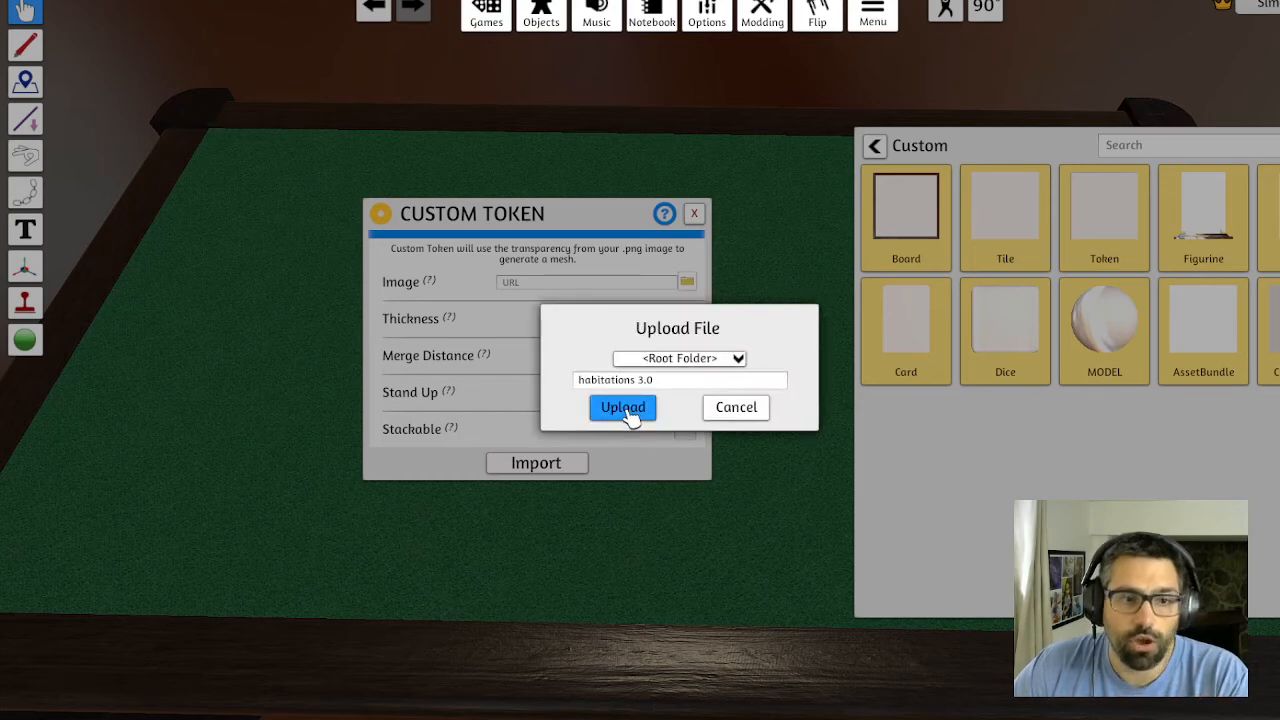
left_click(623, 408)
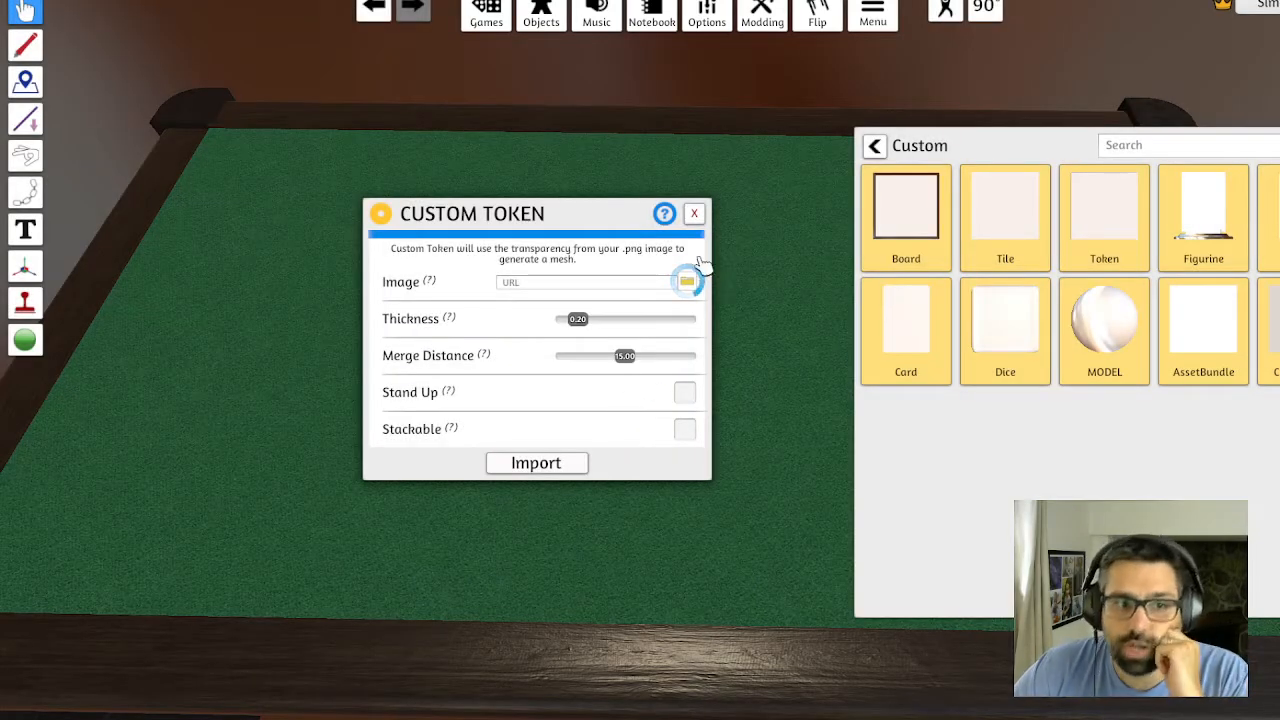
left_click(643, 288)
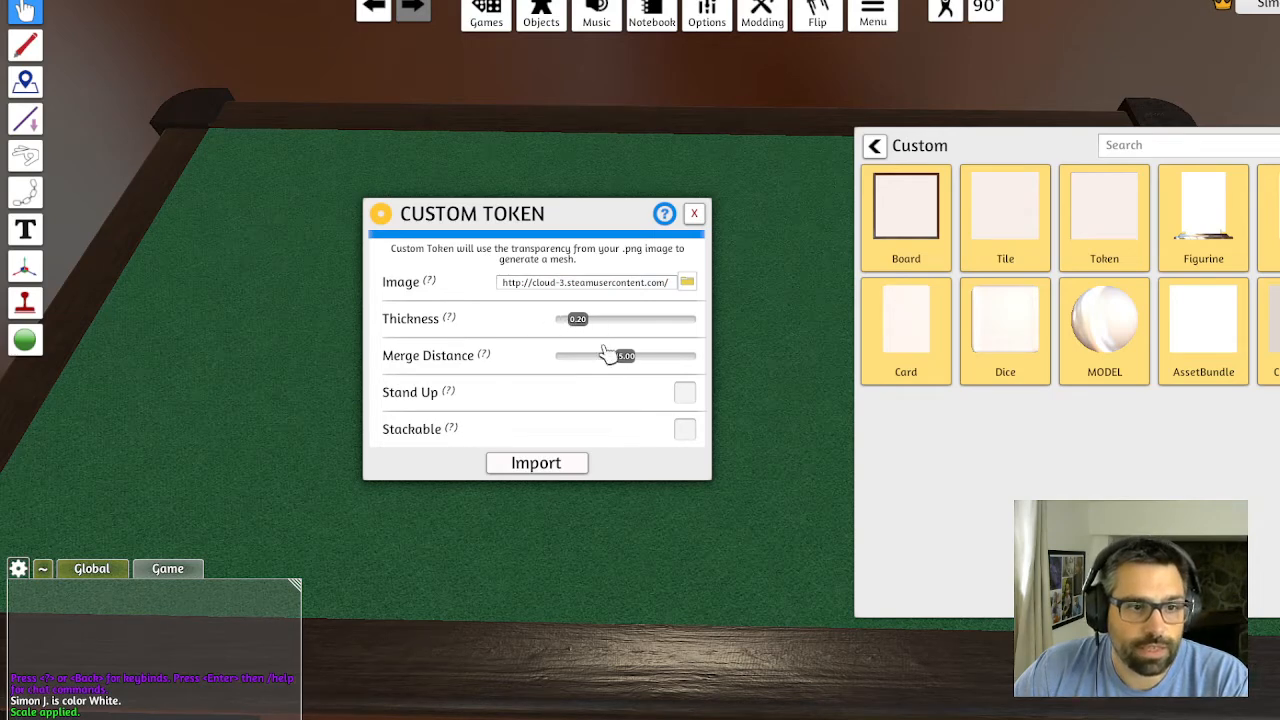
mouse_move(487, 360)
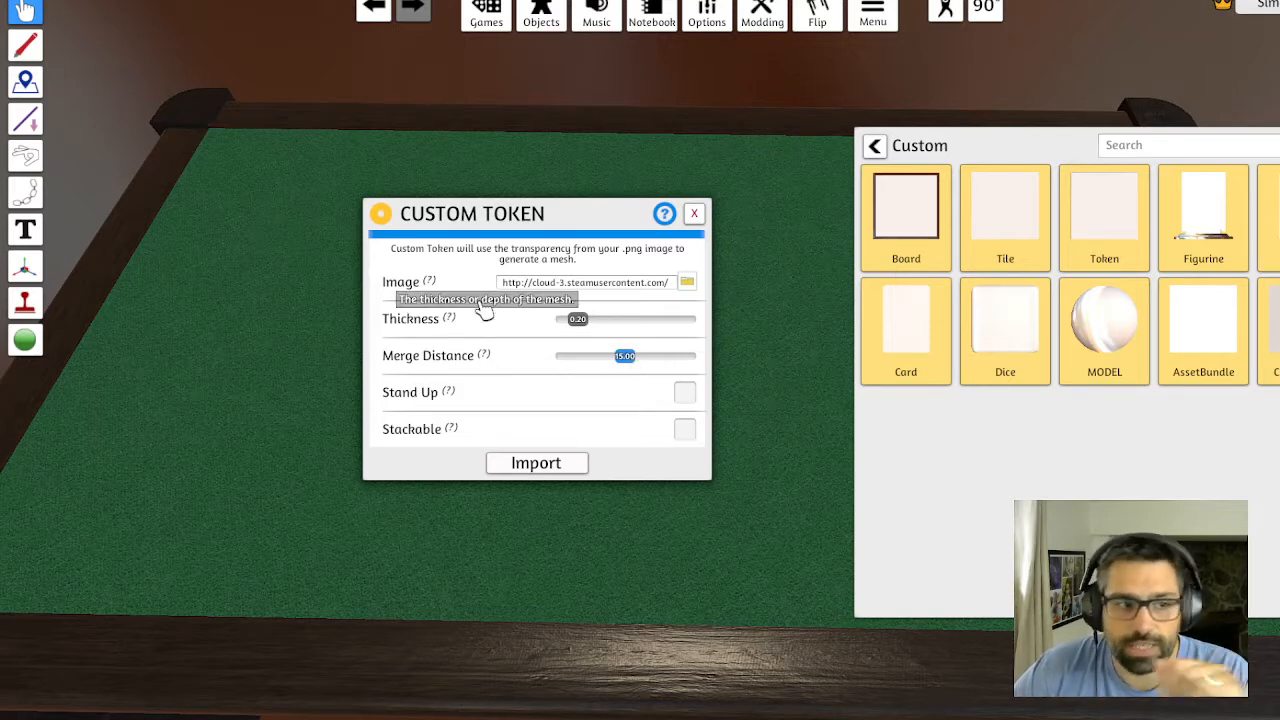
left_click(540, 465)
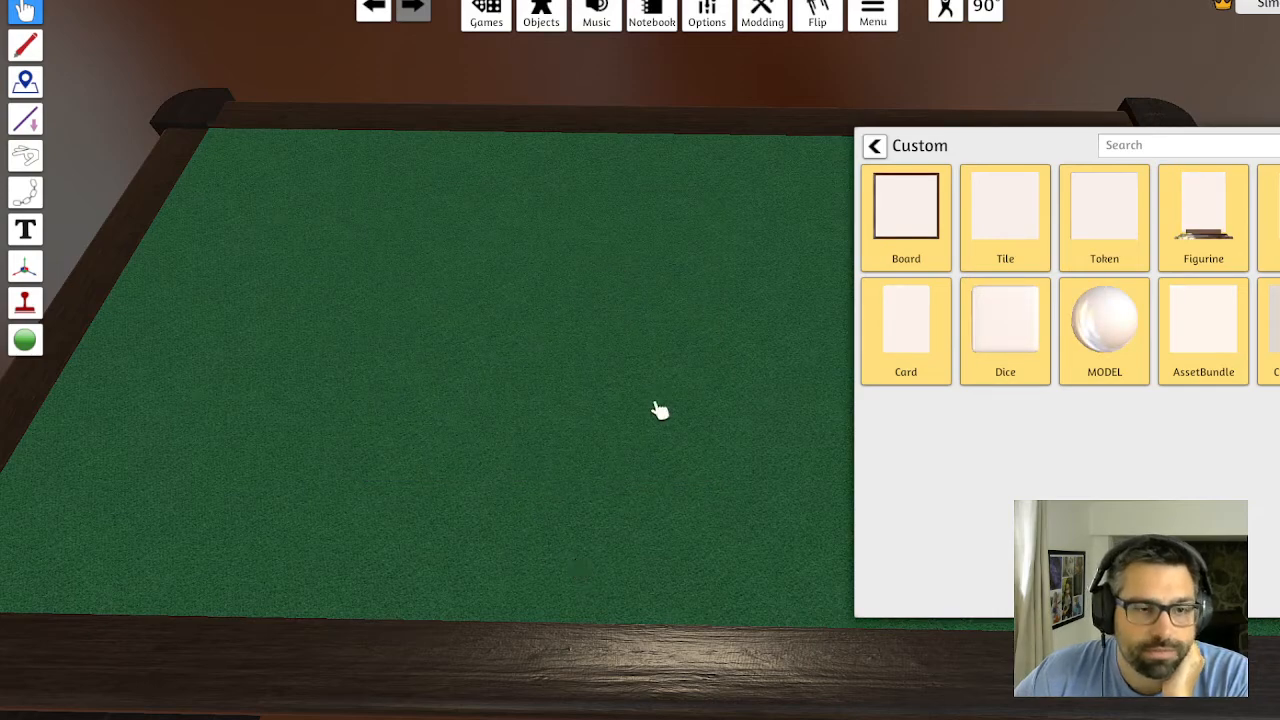
Select the imported orange habitation token and inspect its shape and artwork up close on the table
left_click_drag(374, 150, 740, 420)
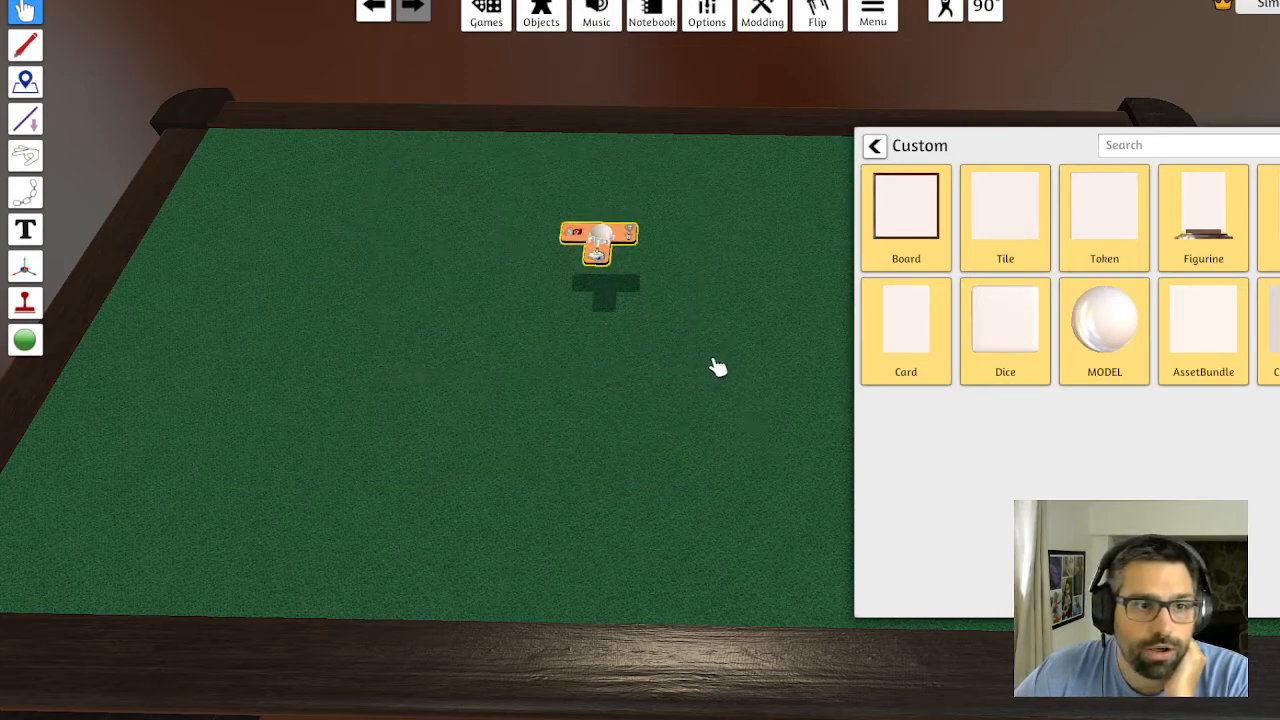
scroll(716, 366, "up", 3)
key("w")
key("d")
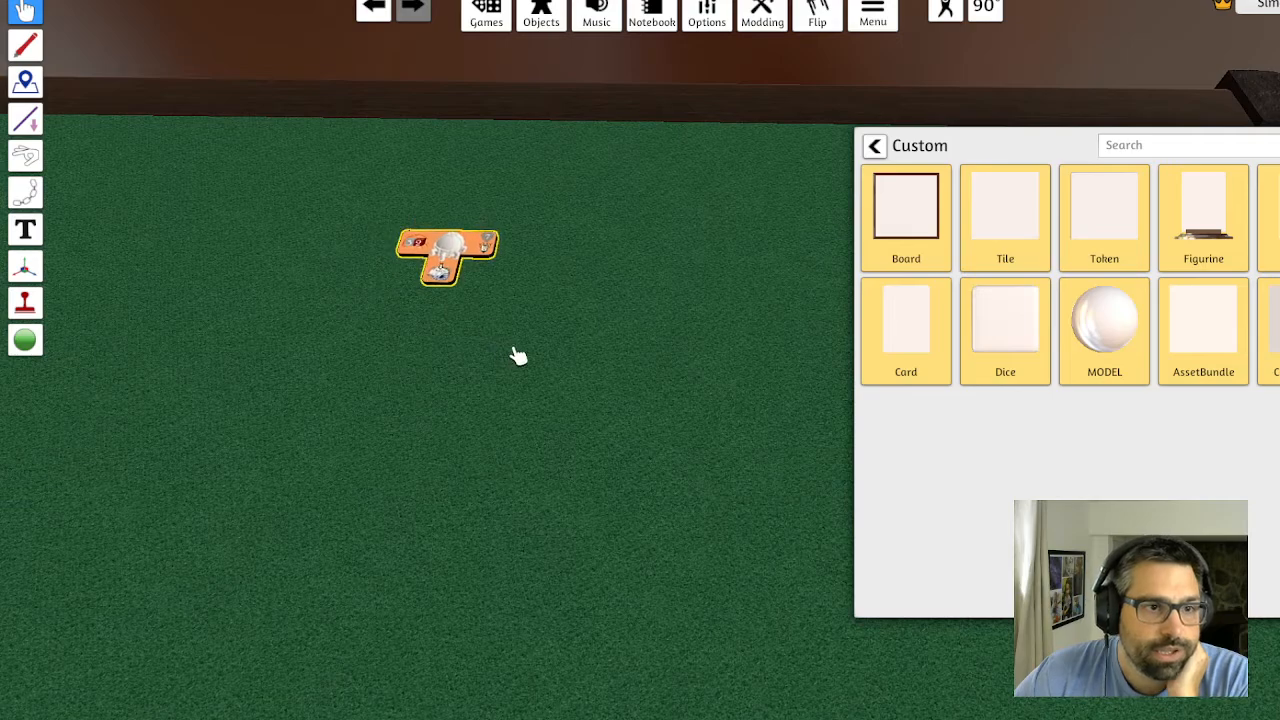
scroll(517, 354, "up", 5)
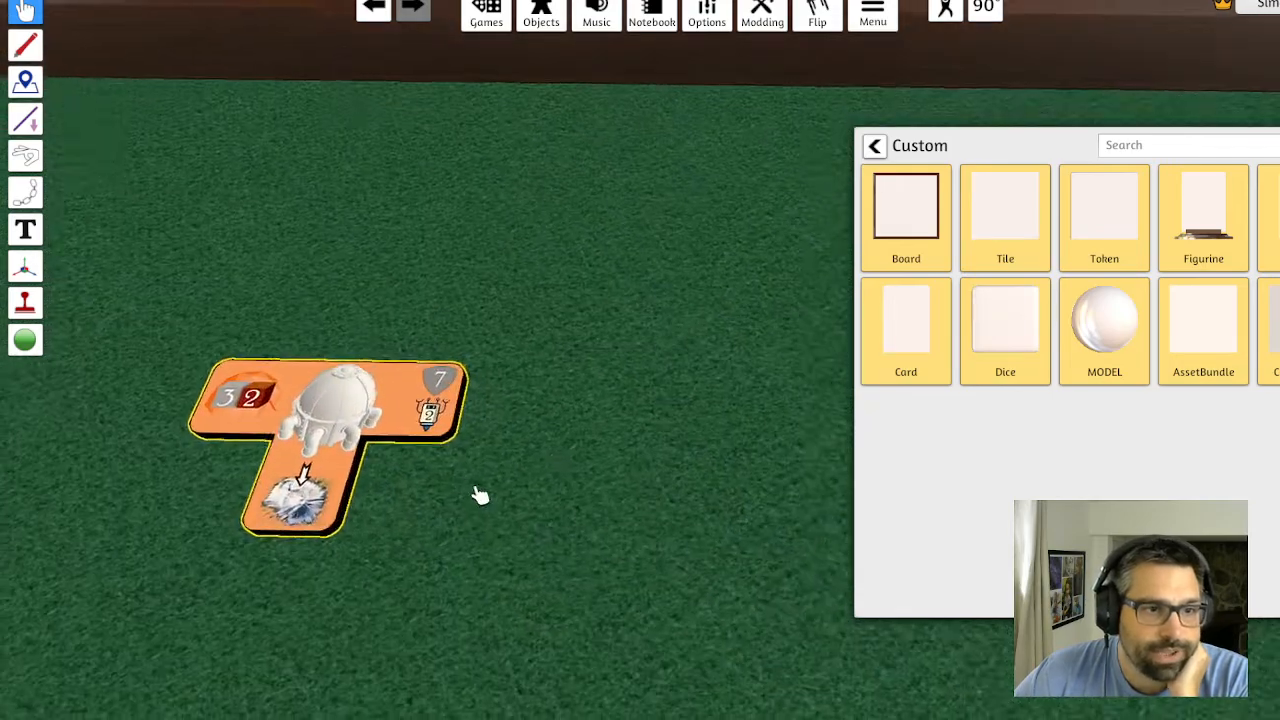
key("s")
key("a")
left_click_drag(485, 371, 449, 409)
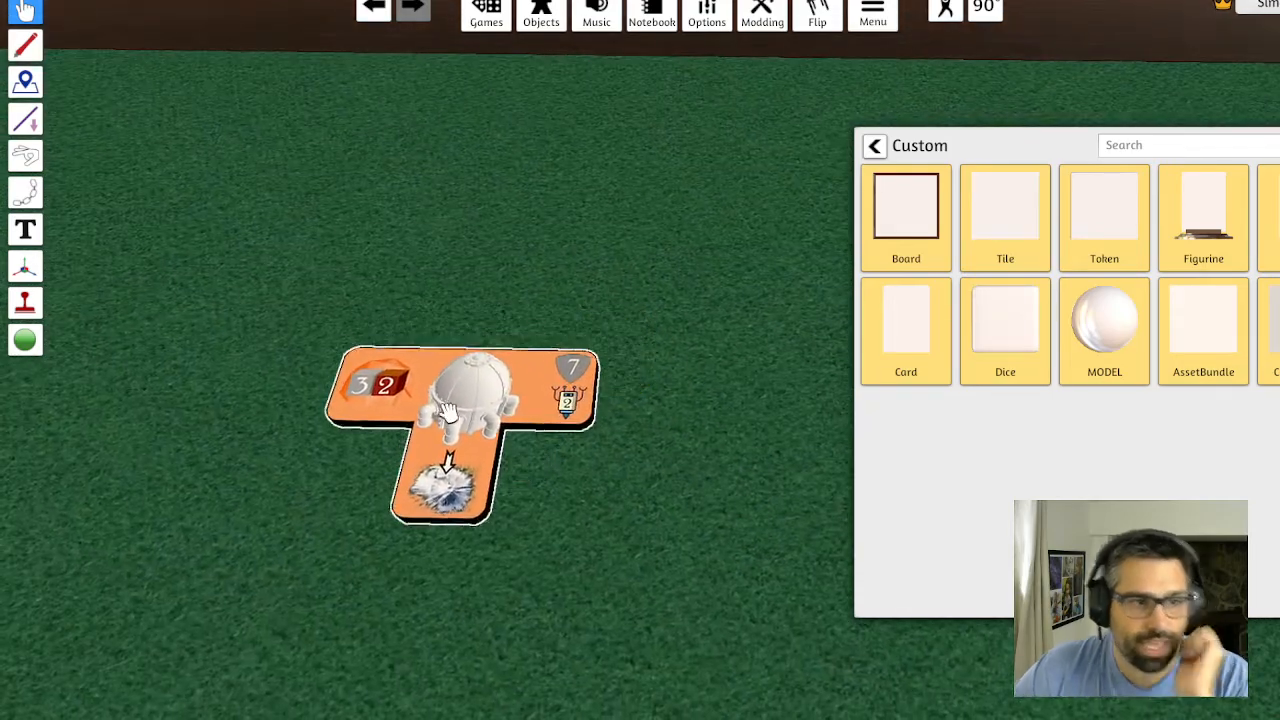
Paste a copy of the orange habitation token, rotate the tokens and fit the two T shapes together
scroll(537, 420, "down", 3)
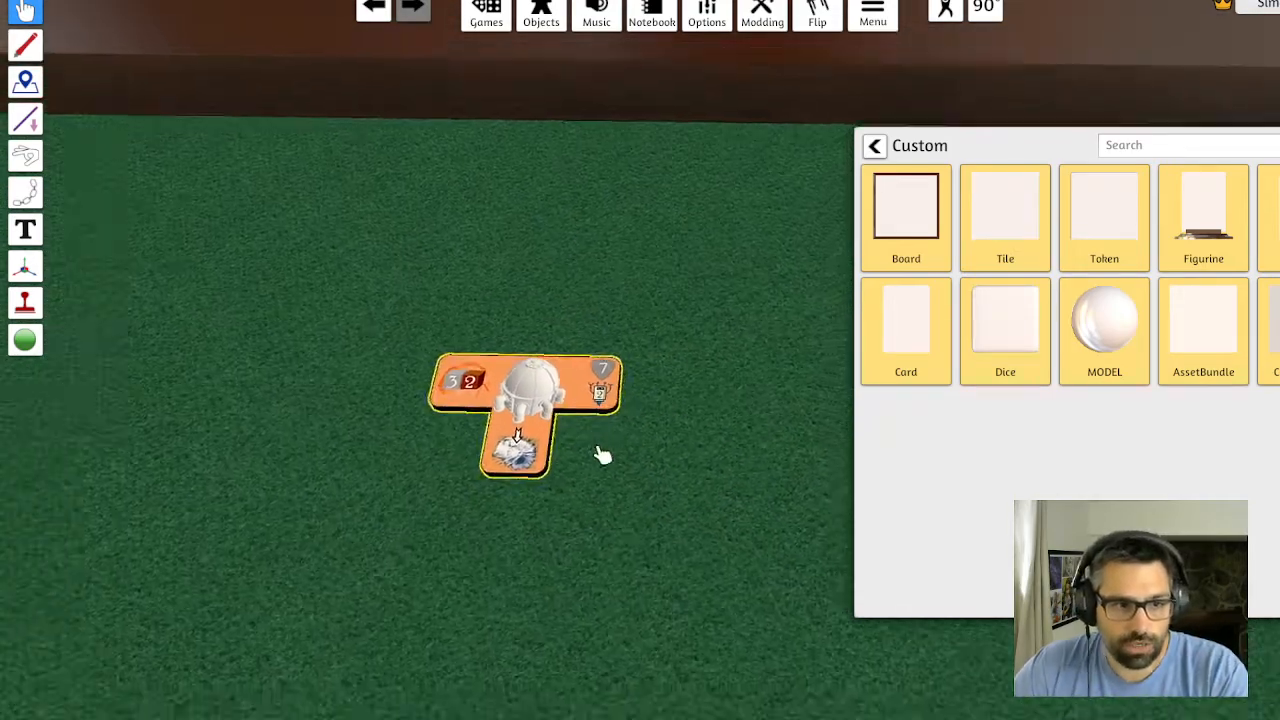
scroll(602, 455, "down", 3)
left_click_drag(565, 405, 368, 412)
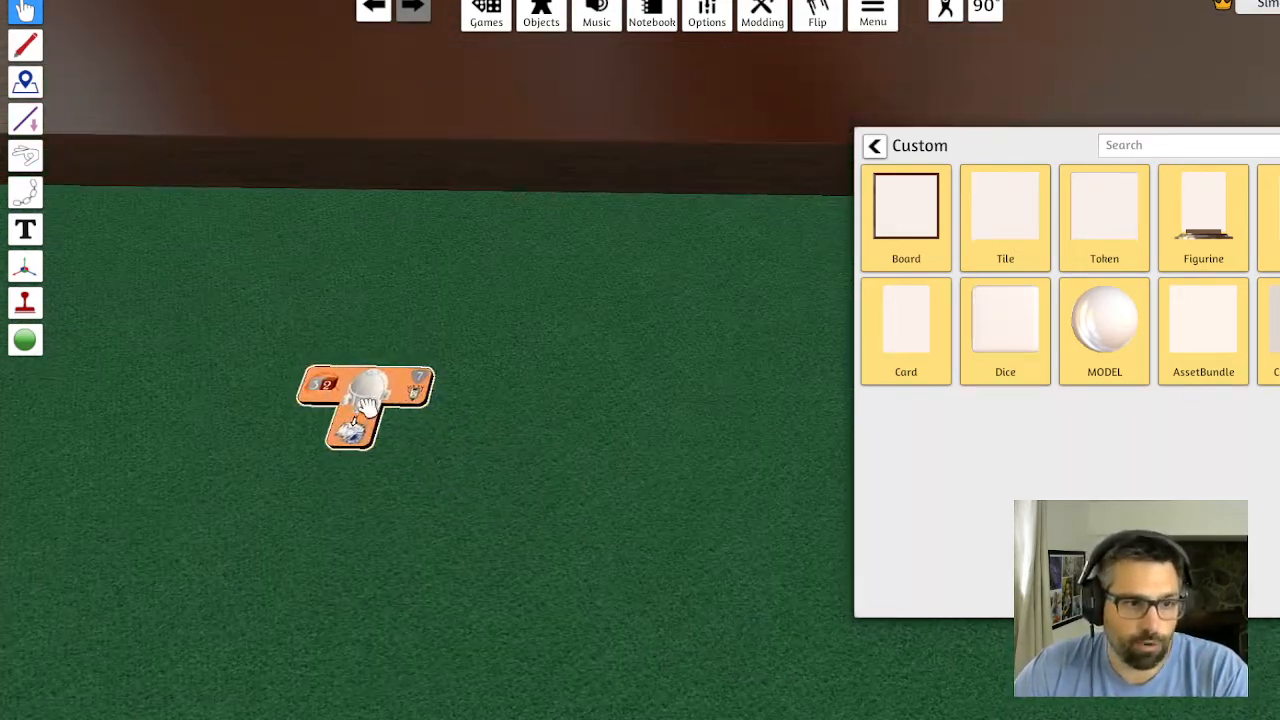
key("ctrl+v")
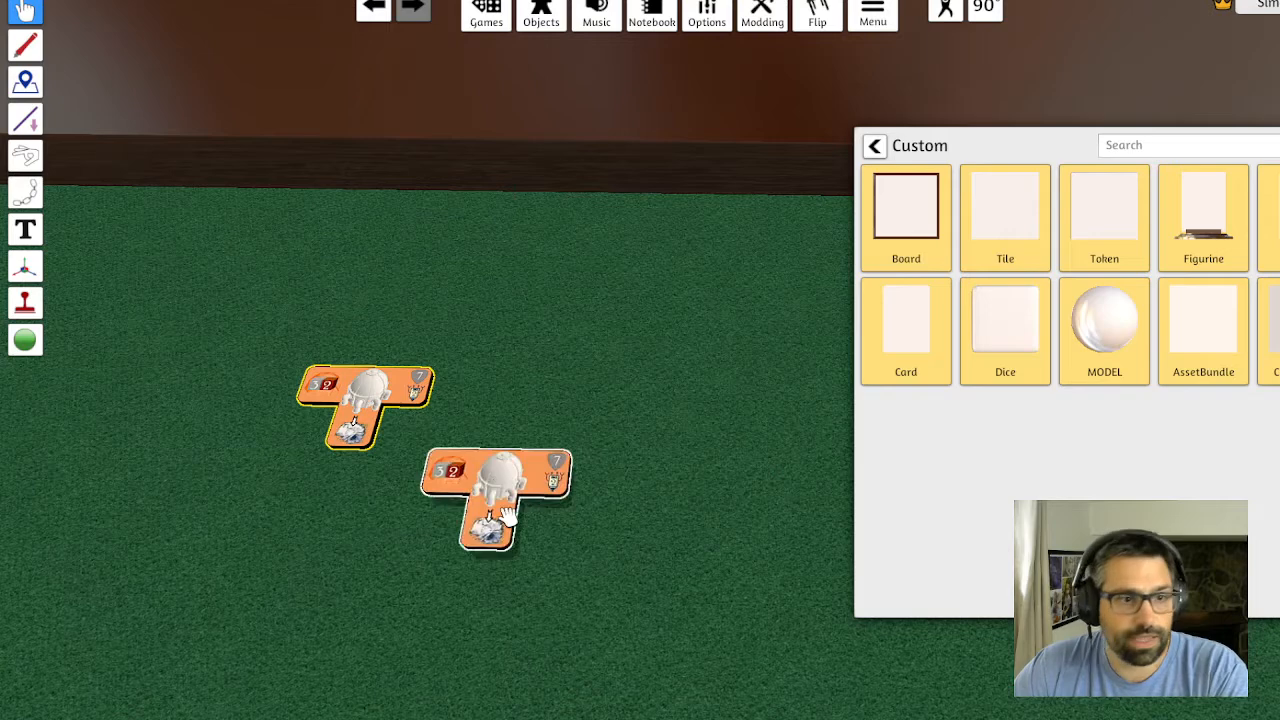
key("q")
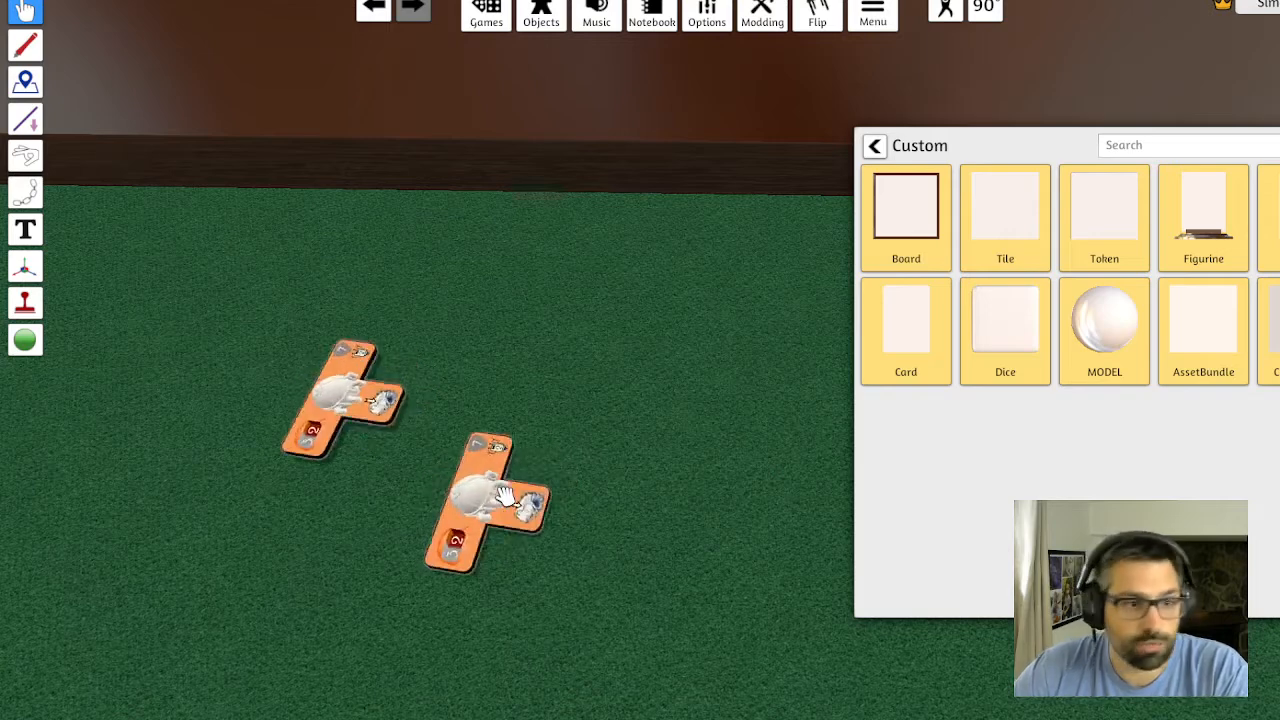
key("q")
left_click_drag(441, 512, 712, 520)
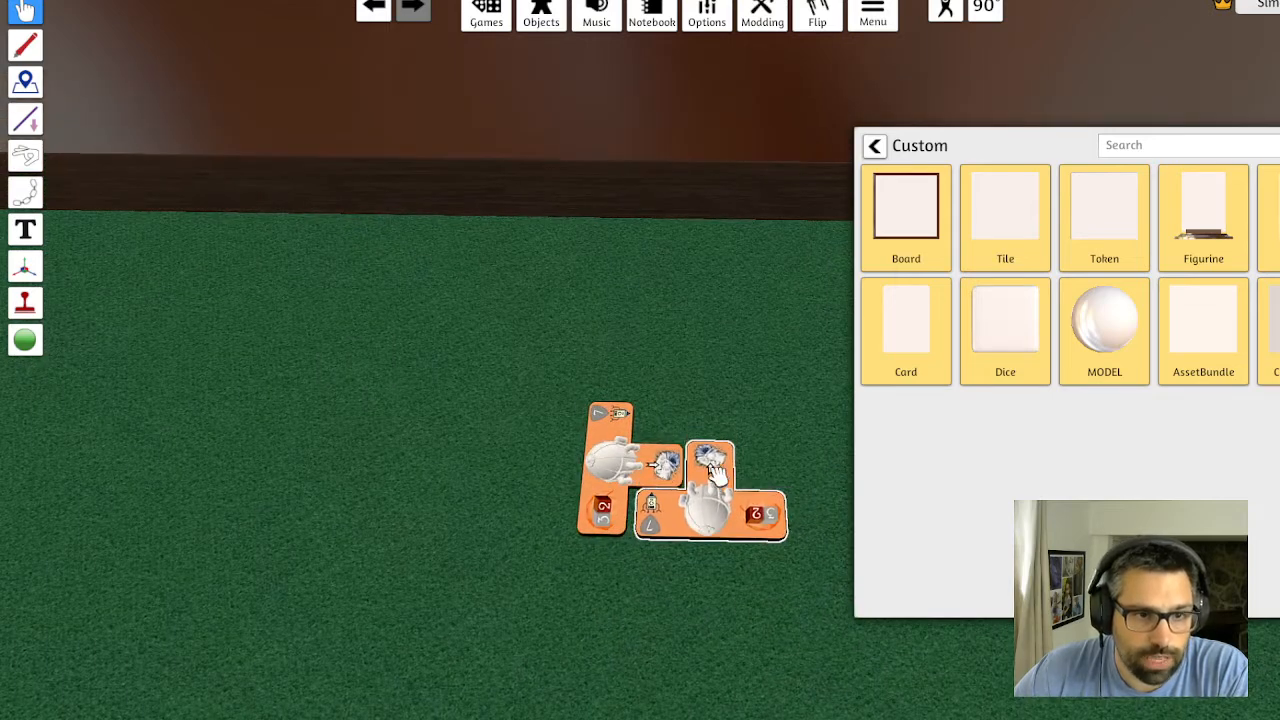
scroll(716, 480, "down", 1)
left_click_drag(640, 450, 440, 540)
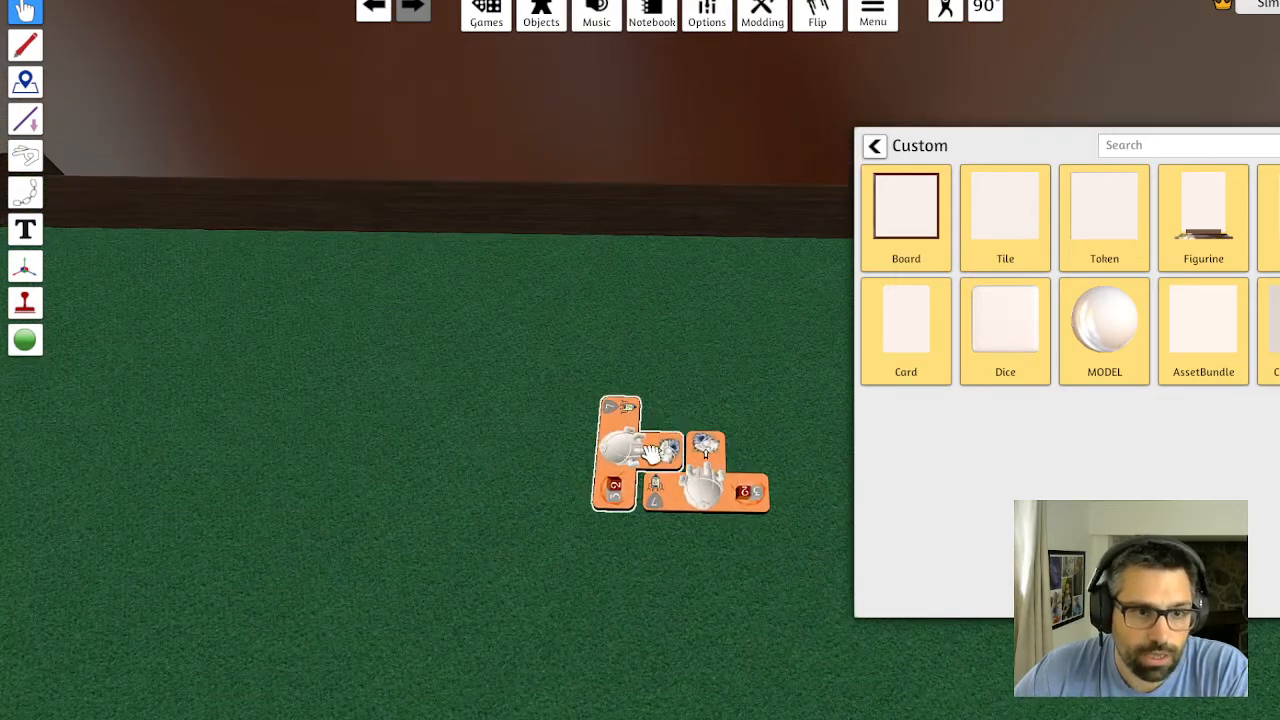
Separate the two habitation tokens, rotate one of them and delete the duplicate
scroll(651, 453, "down", 3)
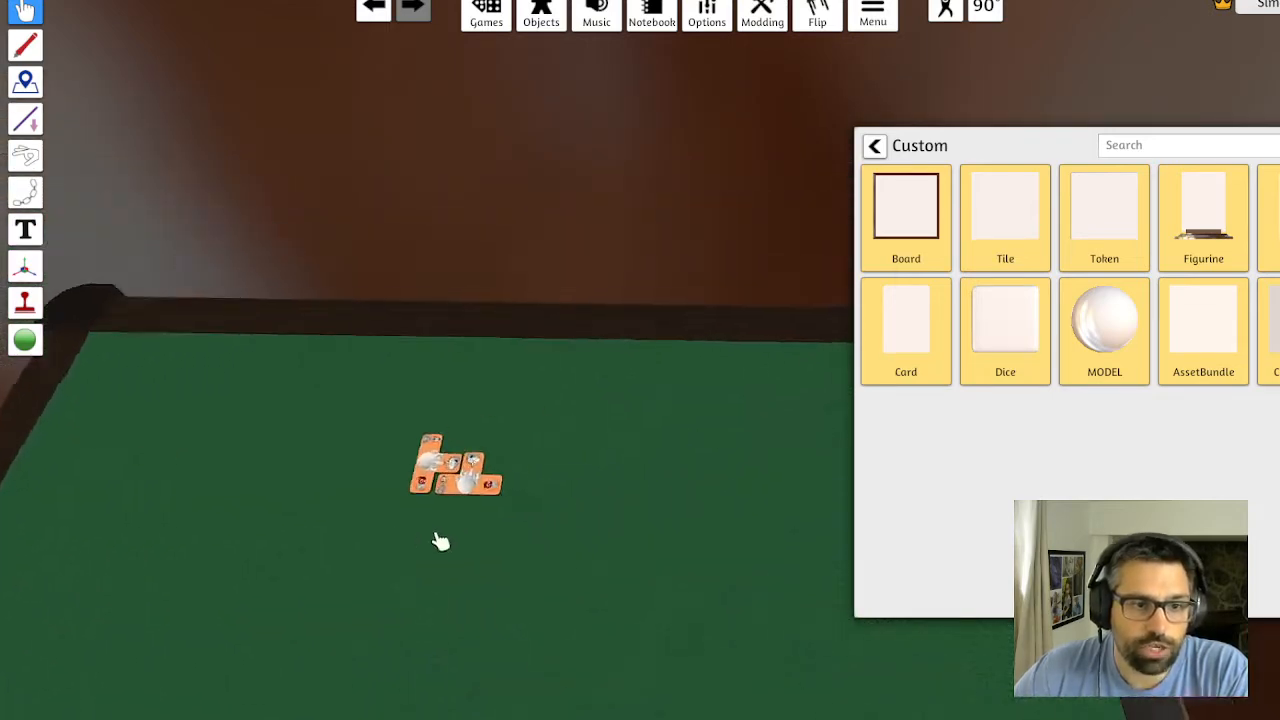
scroll(448, 534, "up", 1)
left_click_drag(405, 500, 573, 487)
key("q")
key("q")
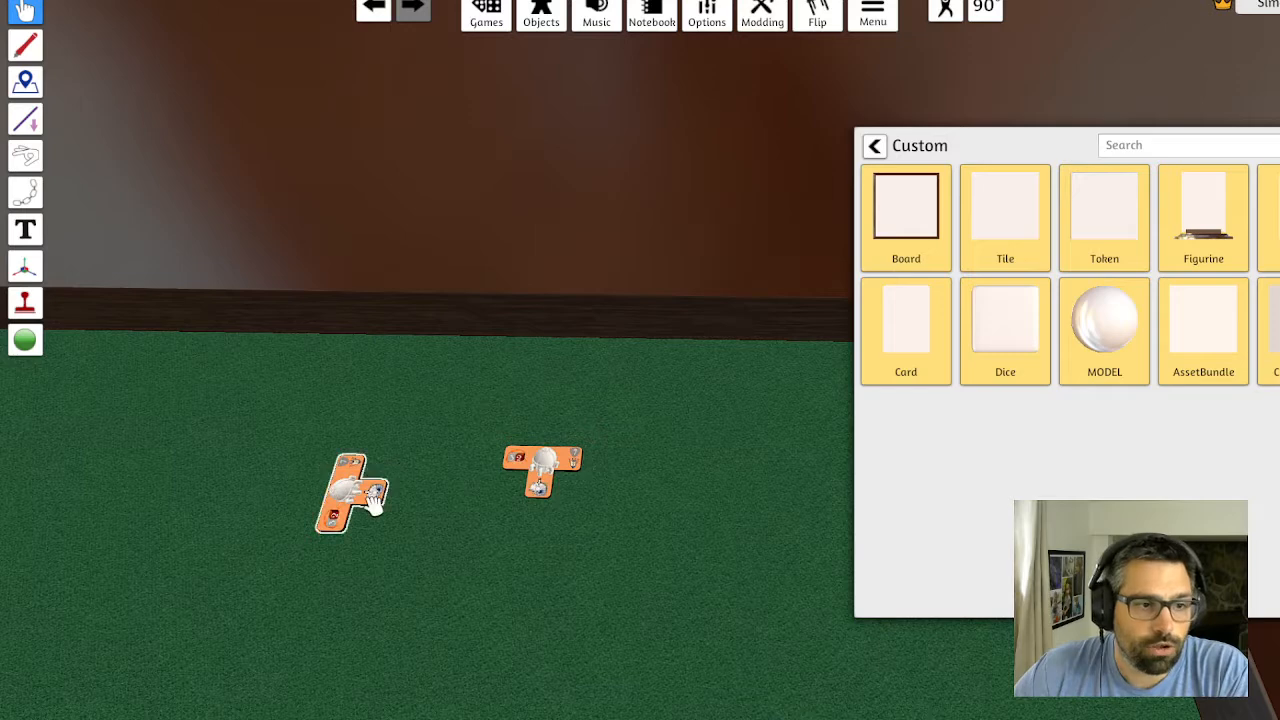
key("Delete")
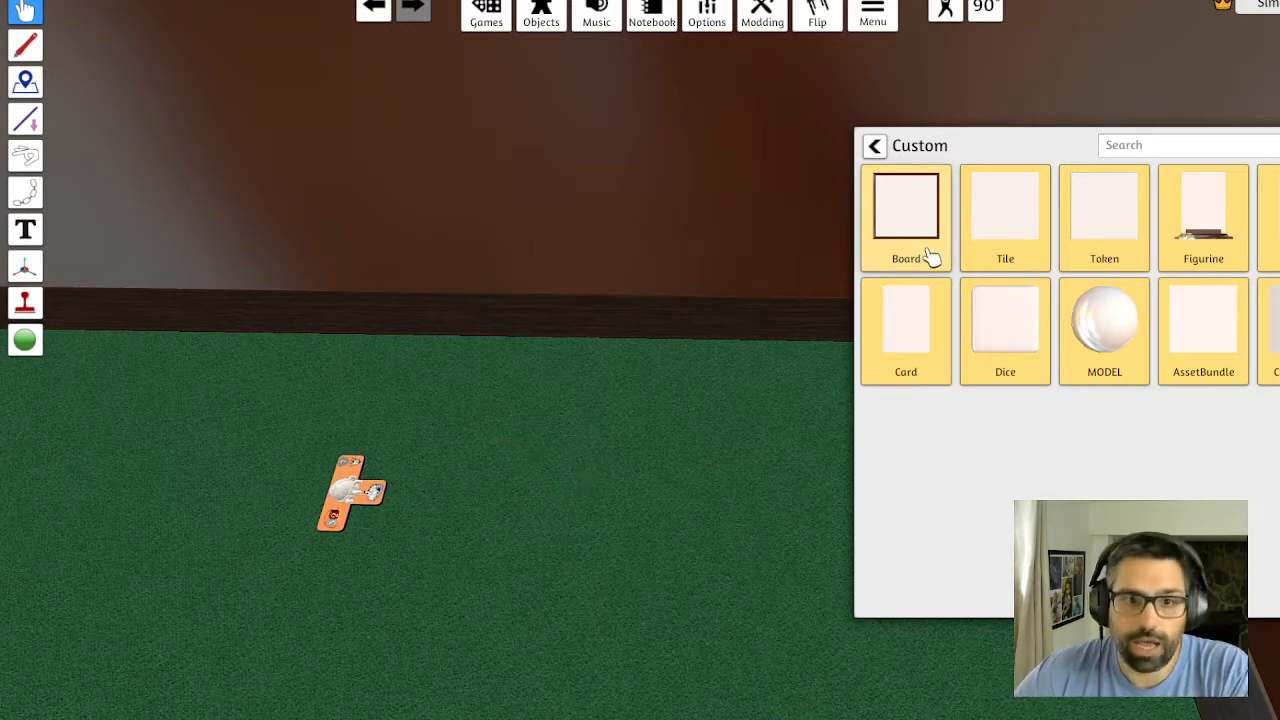
Place a custom Token component beside the habitation token and choose prod 2a.png as its image
left_click(1100, 250)
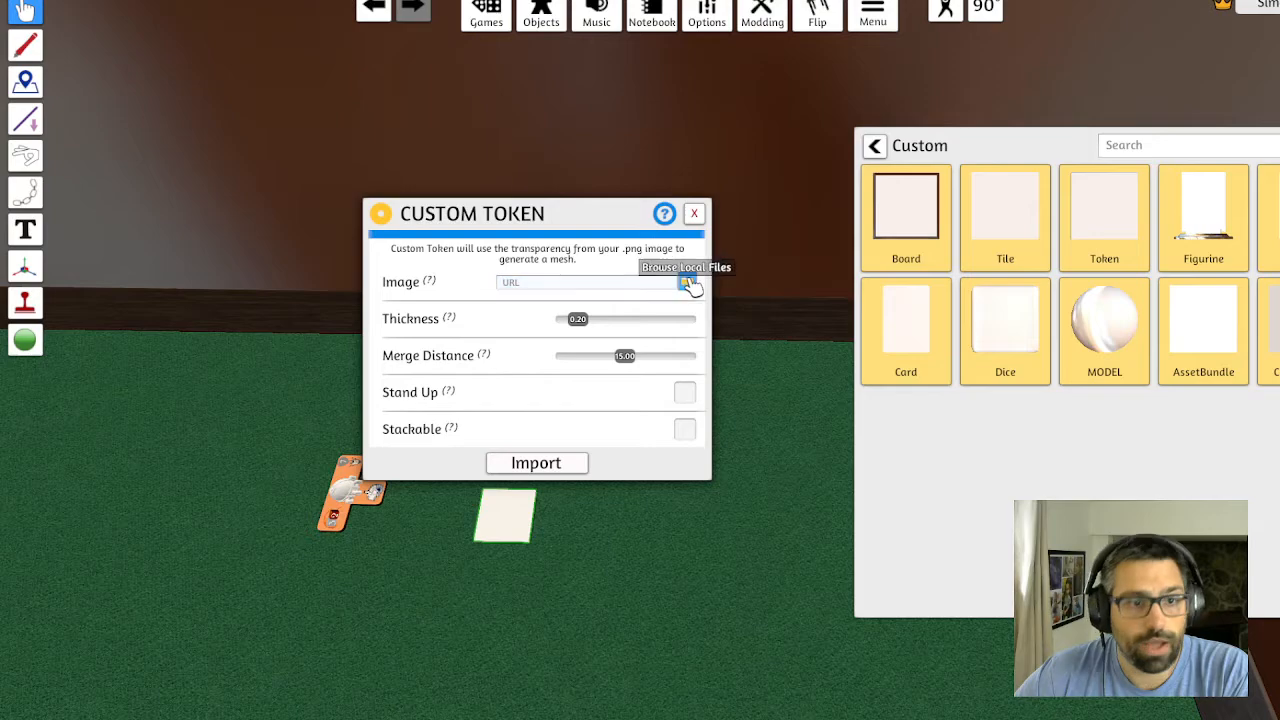
left_click(690, 285)
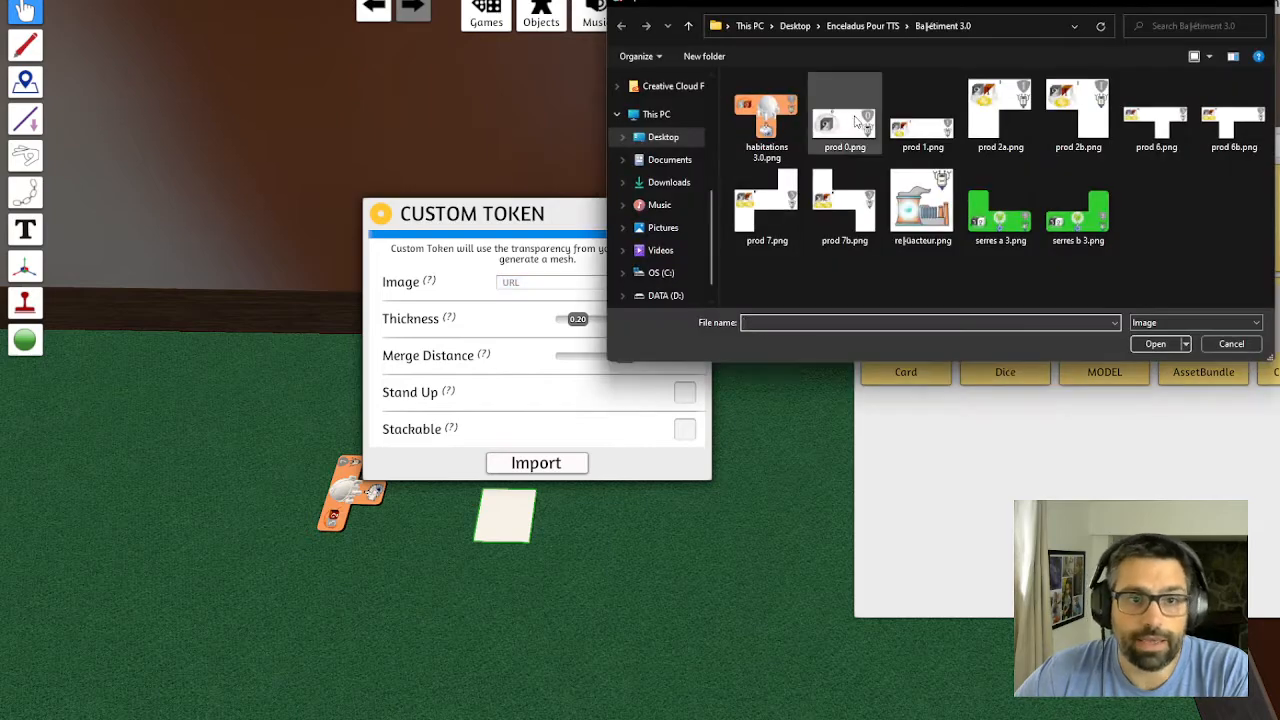
left_click(1000, 115)
left_click(1155, 343)
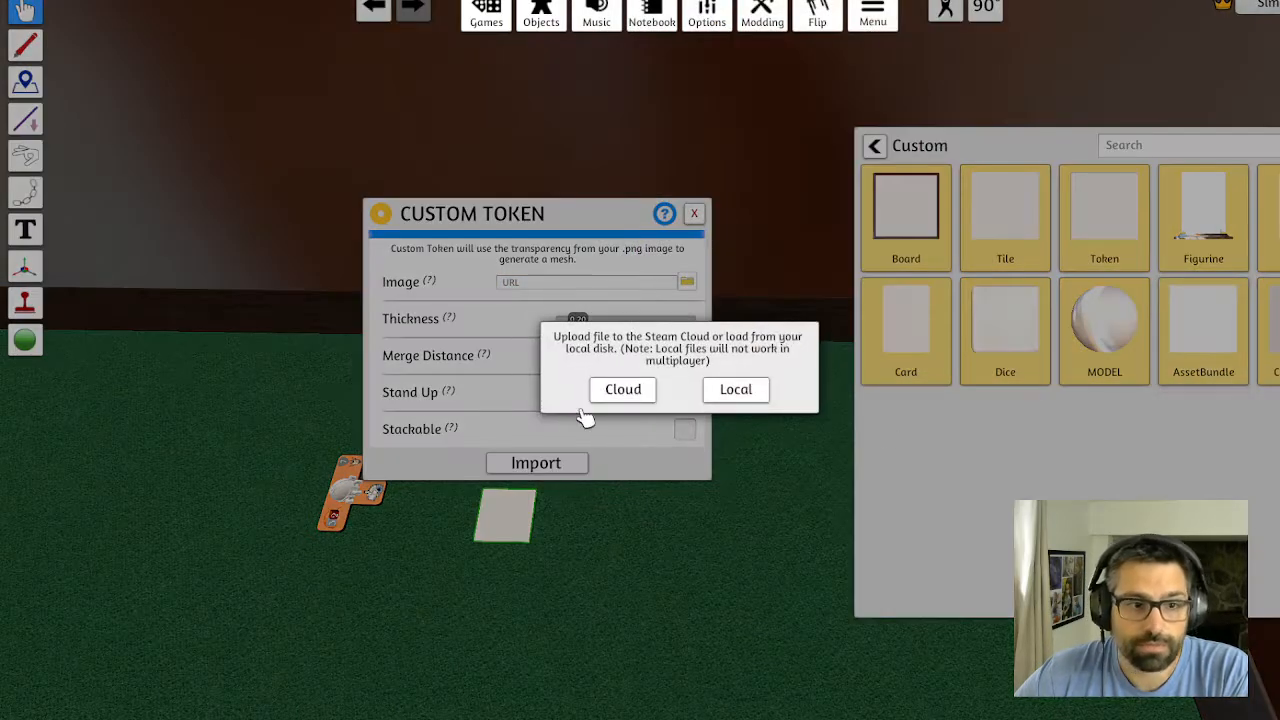
Upload the prod 2a image to the Steam Cloud and import the custom token
left_click(621, 389)
left_click(619, 406)
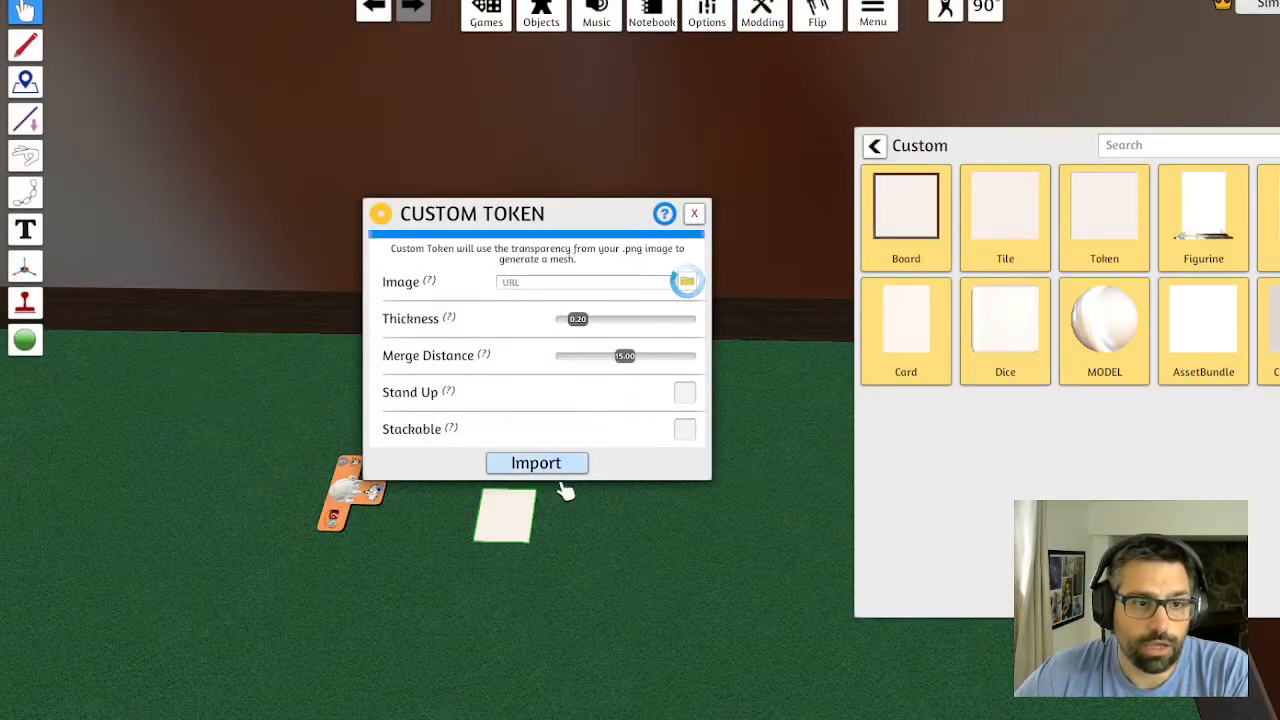
left_click(536, 463)
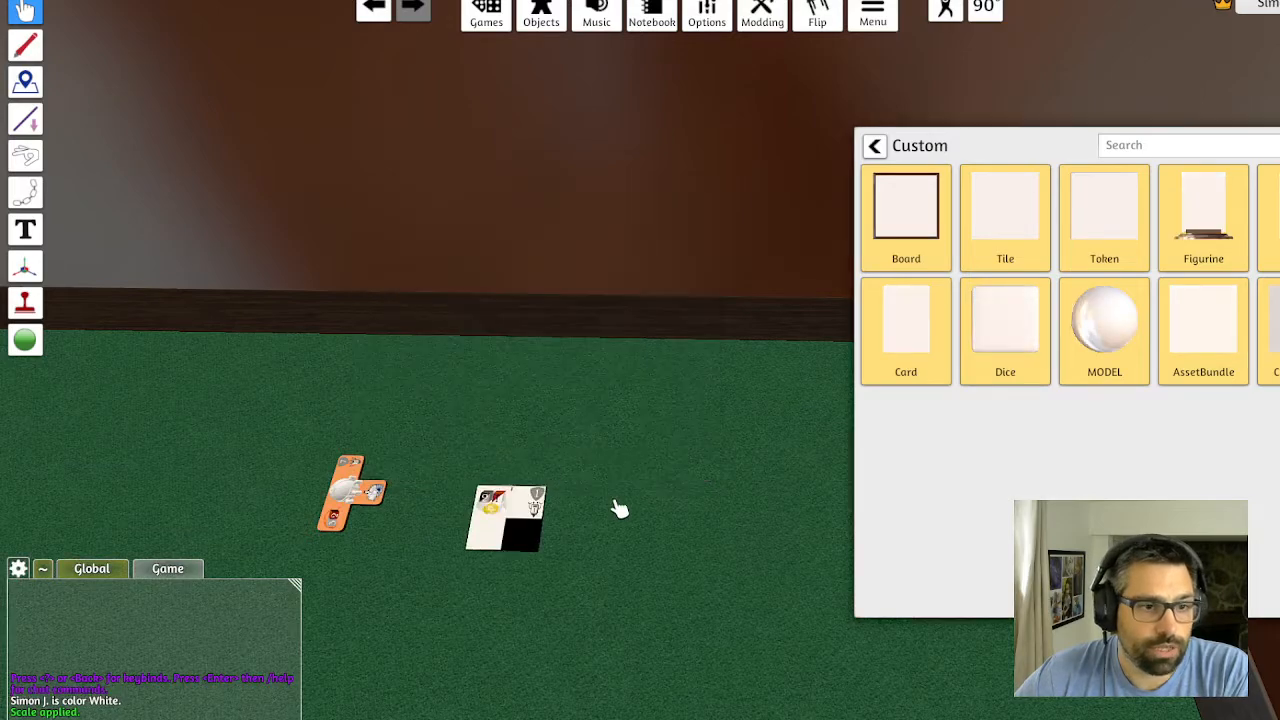
Examine the imported prod 2a token's outline and artwork up close and compare it with the habitation token
scroll(600, 520, "up", 3)
key("s")
key("a")
left_click_drag(600, 352, 574, 282)
scroll(593, 338, "up", 2)
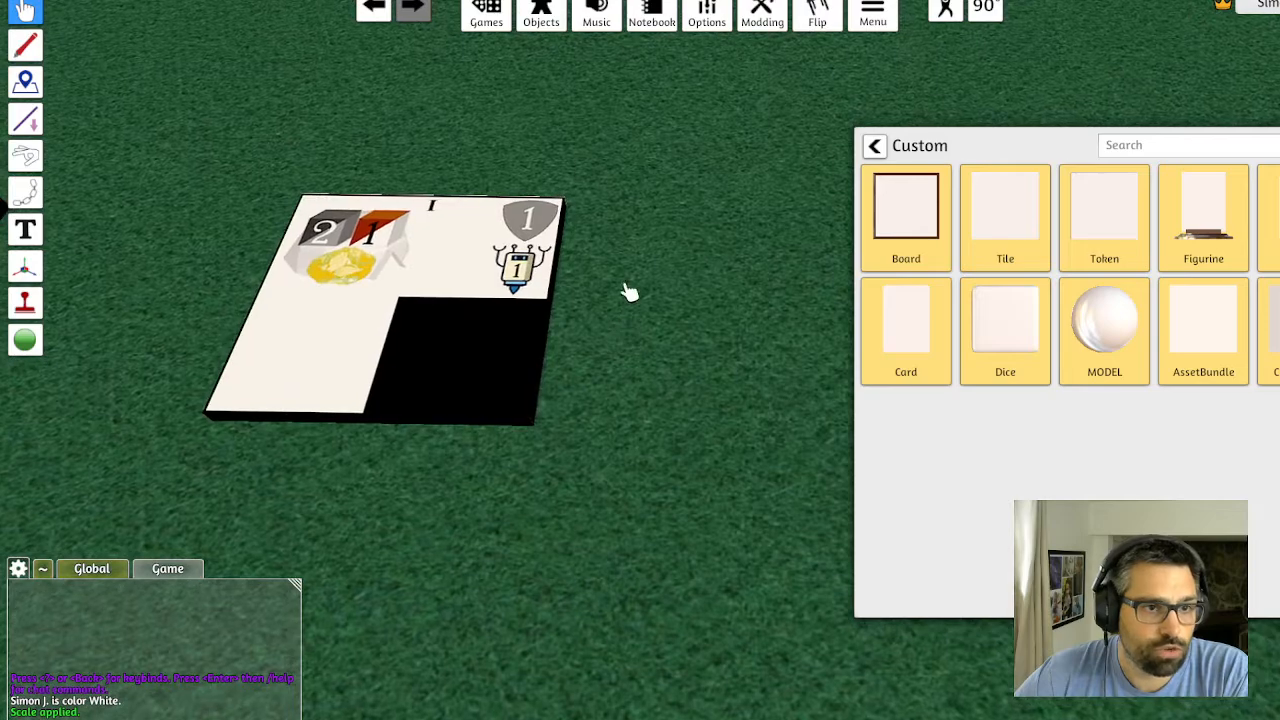
left_click_drag(625, 287, 448, 175)
left_click_drag(434, 238, 594, 283)
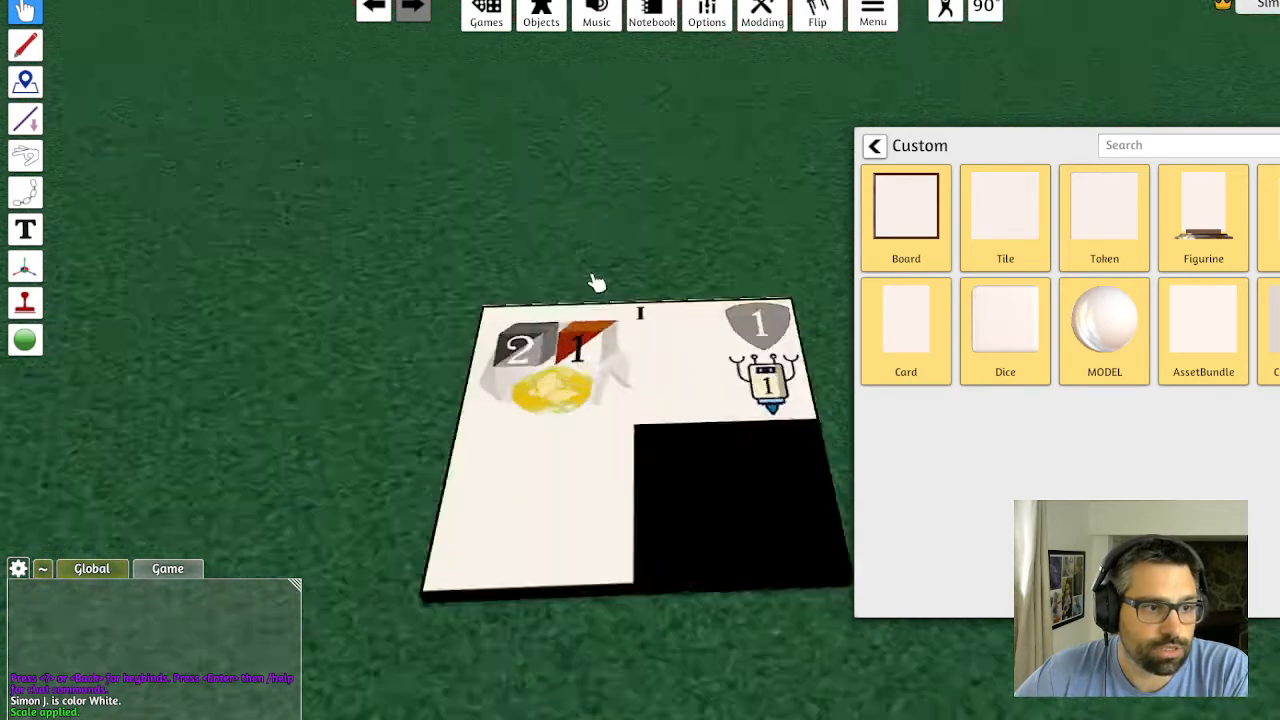
scroll(594, 283, "down", 4)
left_click_drag(620, 414, 465, 280)
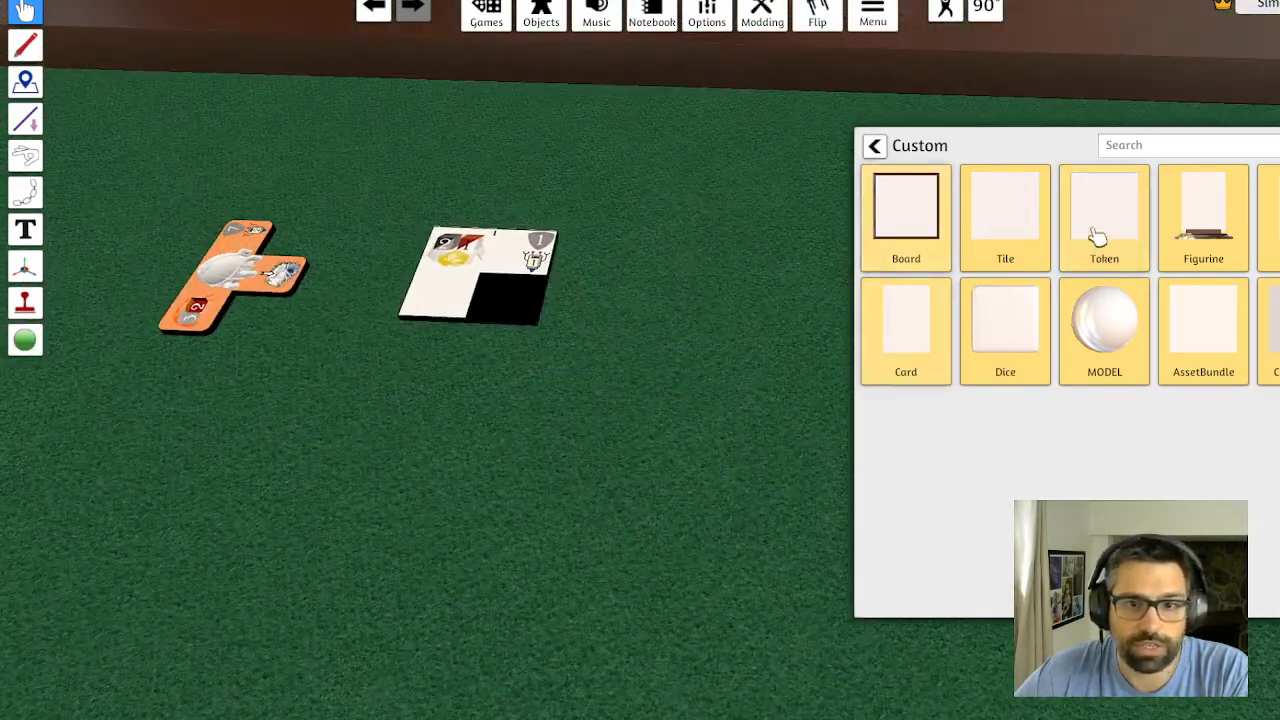
Place another custom Token component beyond the prod 2a token and choose prod 6.png as its image
left_click(1175, 199)
right_click(859, 235)
left_click(1077, 235)
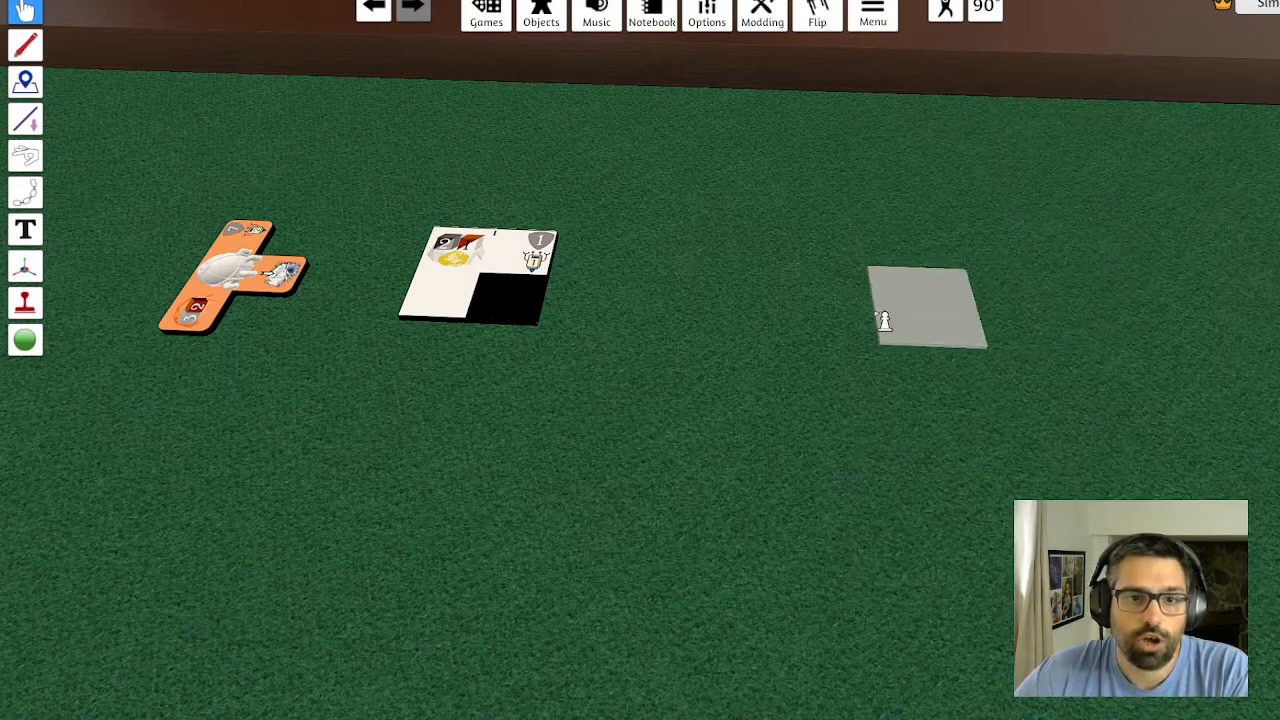
left_click(866, 304)
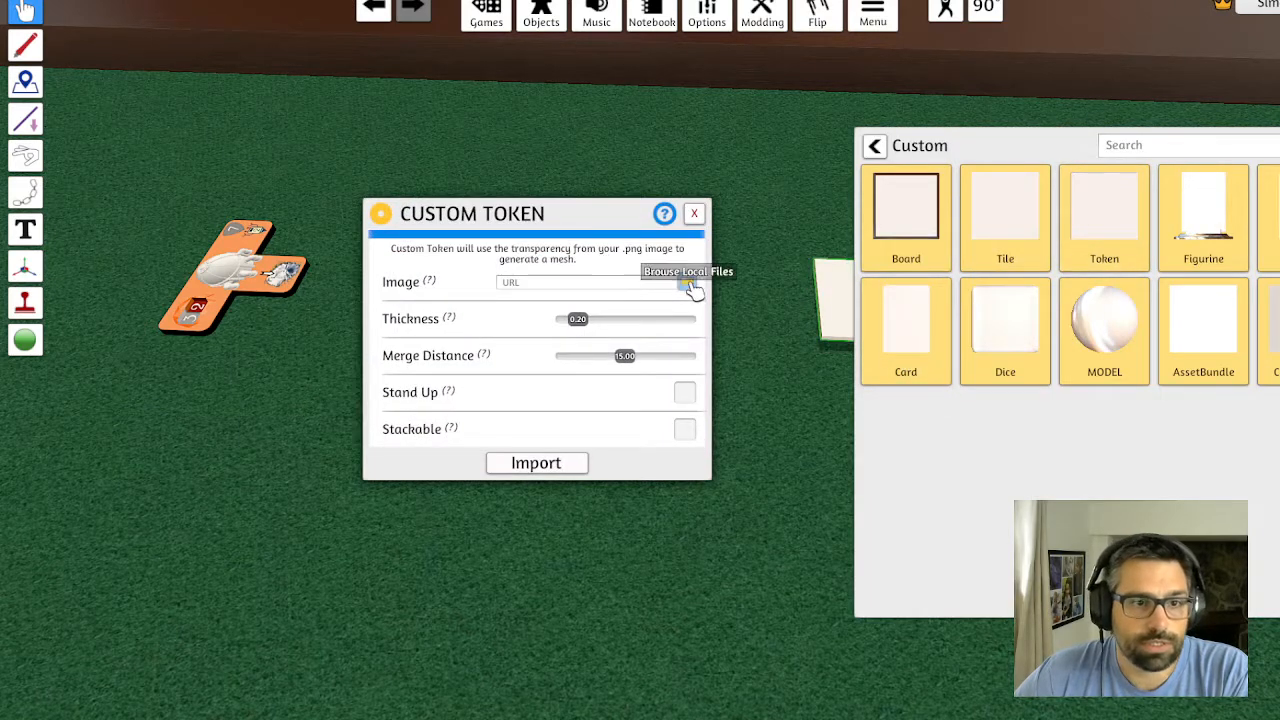
left_click(691, 285)
left_click(1157, 135)
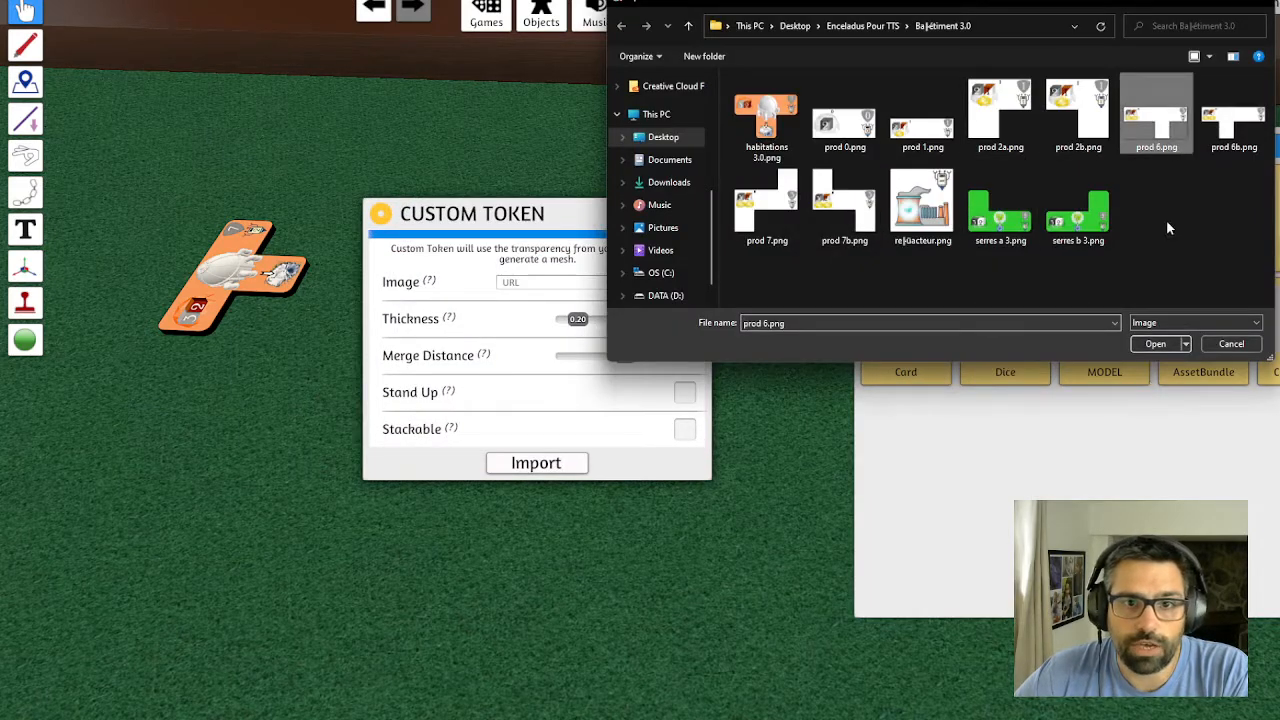
left_click(1155, 344)
Upload the prod 6 image to the Steam Cloud and import the custom token
left_click(616, 390)
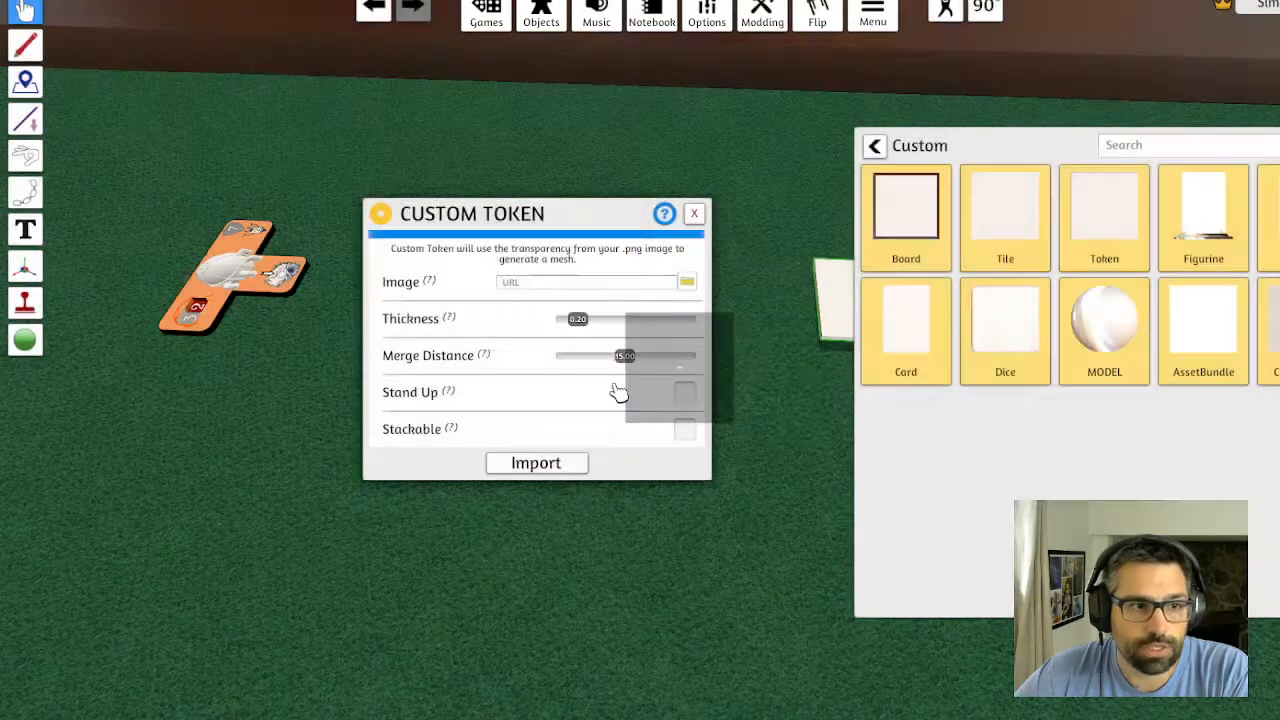
left_click(623, 407)
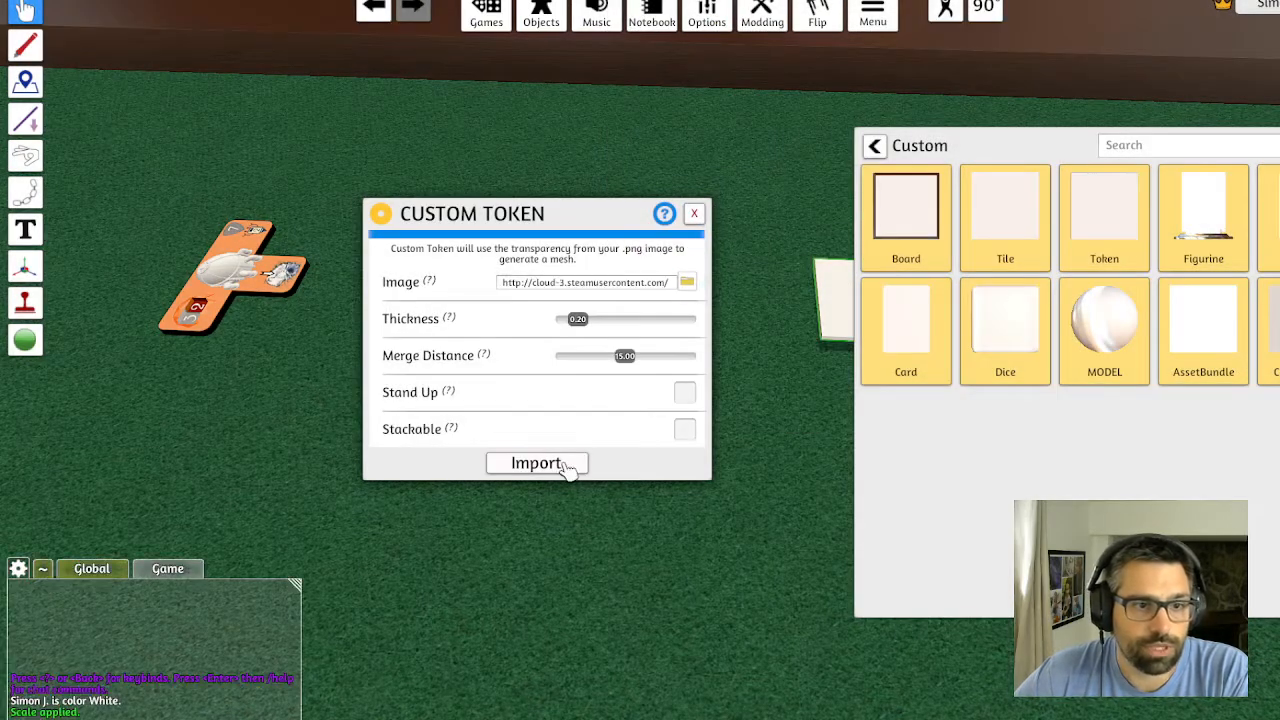
left_click(560, 464)
Compare the shapes and cut-out areas of the habitation, prod 2a and prod 6 tokens on the table
left_click_drag(507, 318, 400, 258)
scroll(326, 334, "down", 2)
key("a")
left_click_drag(480, 316, 476, 295)
left_click_drag(326, 314, 323, 288)
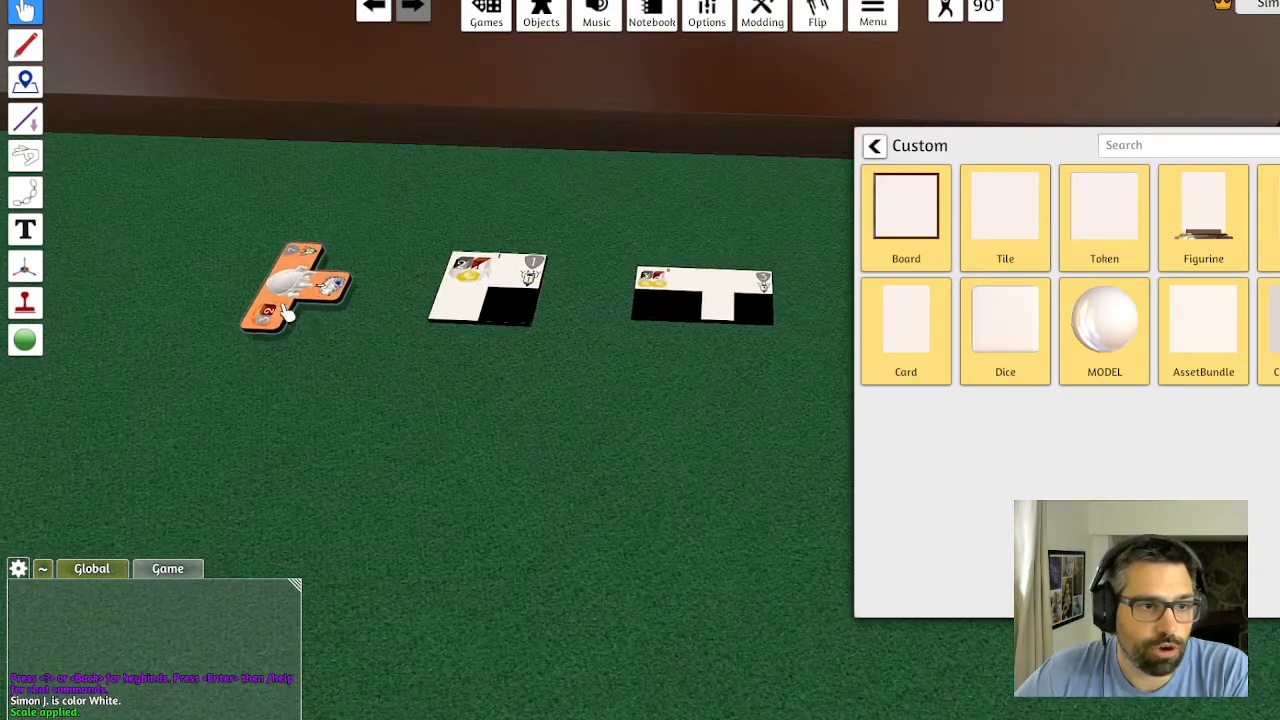
left_click_drag(491, 311, 491, 297)
scroll(393, 371, "up", 3)
key("d")
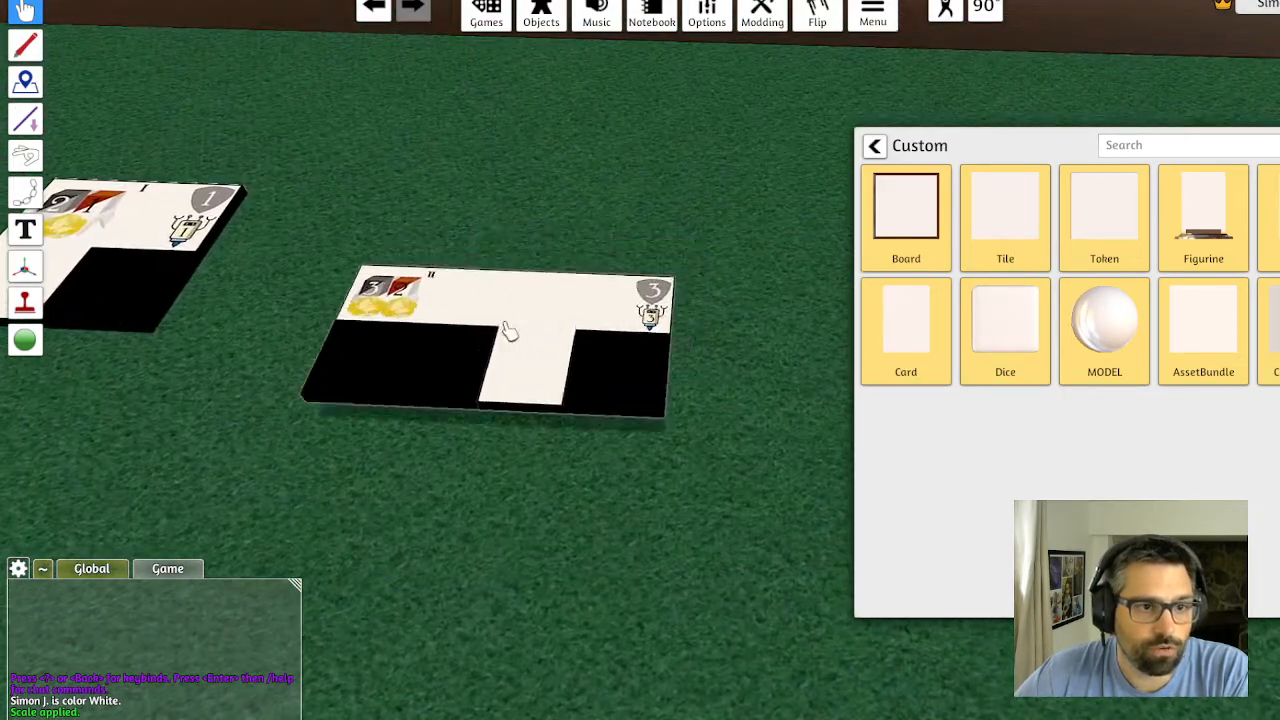
key("a")
left_click_drag(364, 324, 440, 311)
Review the orange habitation token's custom token settings and close them without importing
right_click(443, 309)
left_click(508, 320)
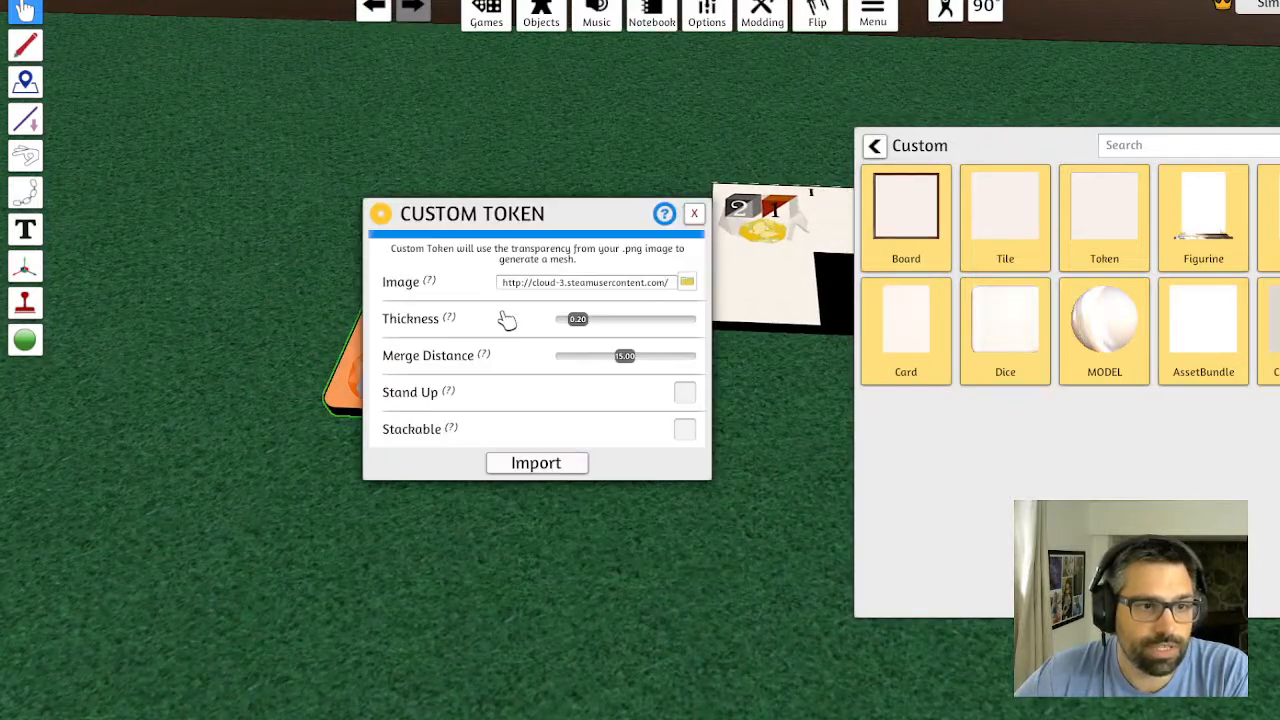
left_click(694, 213)
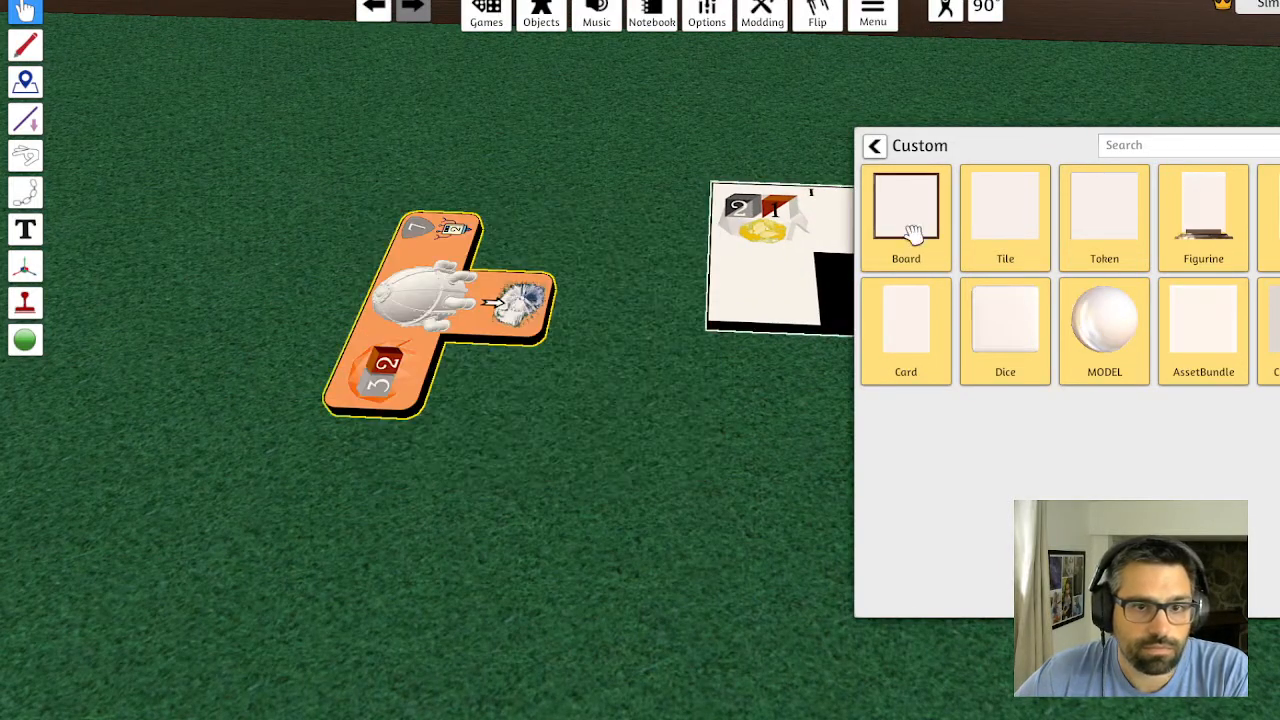
left_click(1005, 210)
left_click(660, 460)
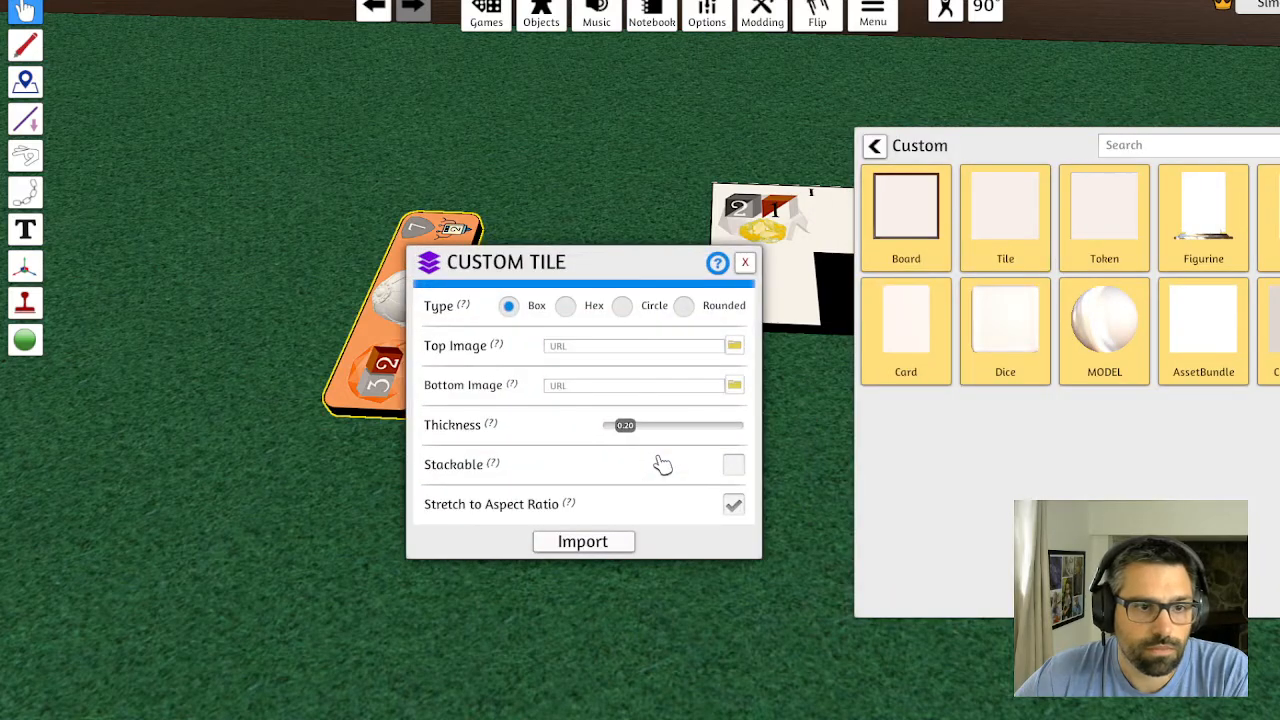
left_click(752, 262)
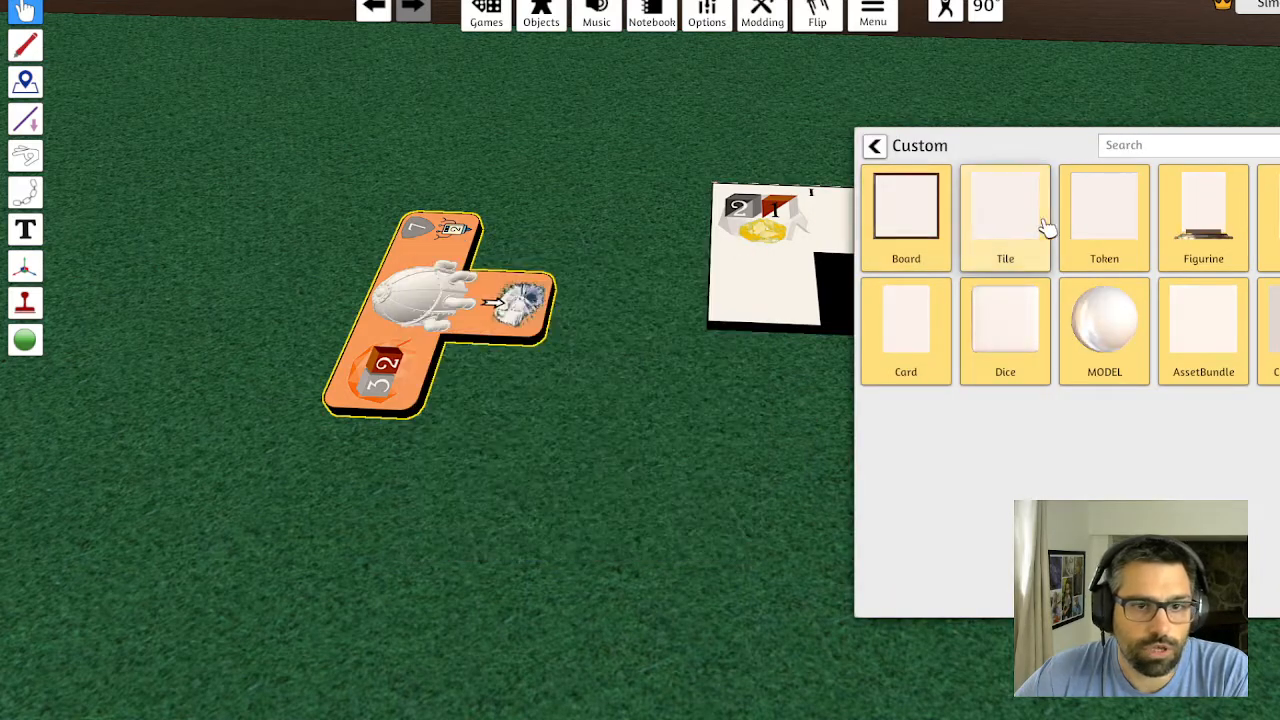
Place a custom Token component in front of the prod 2a token and choose prod 7b.png as its image
left_click(1104, 212)
left_click(737, 515)
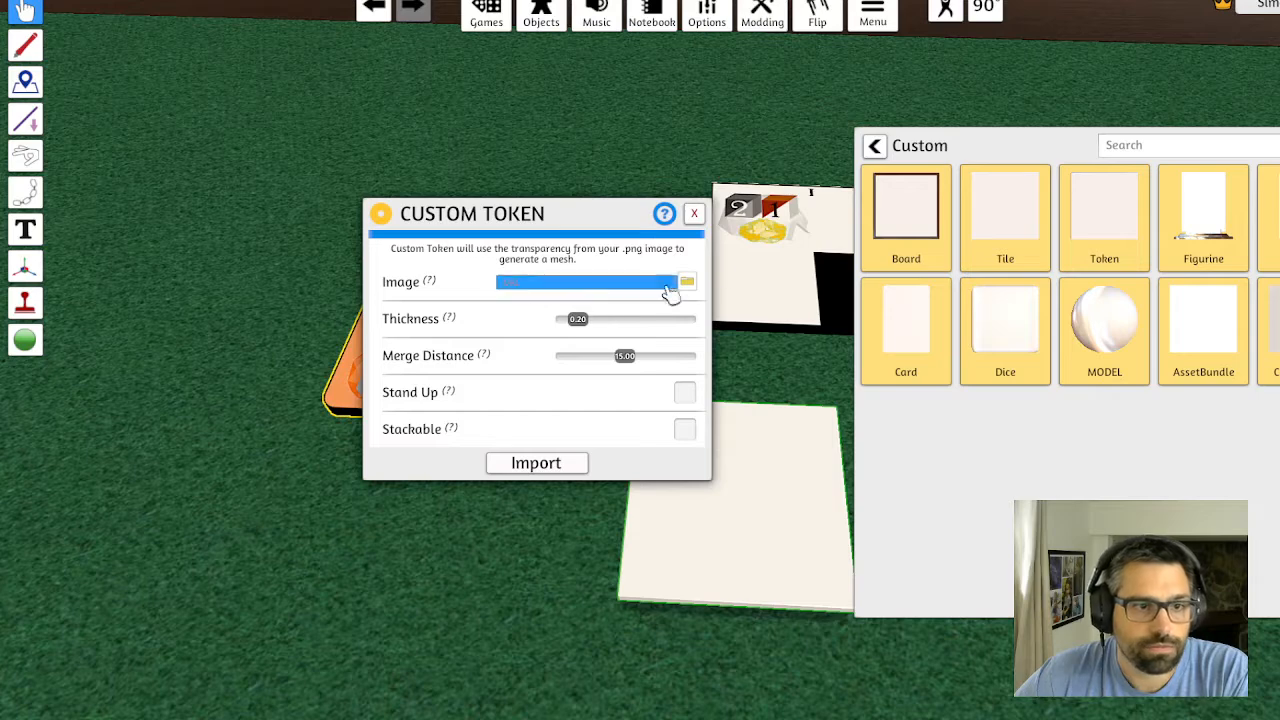
left_click(689, 284)
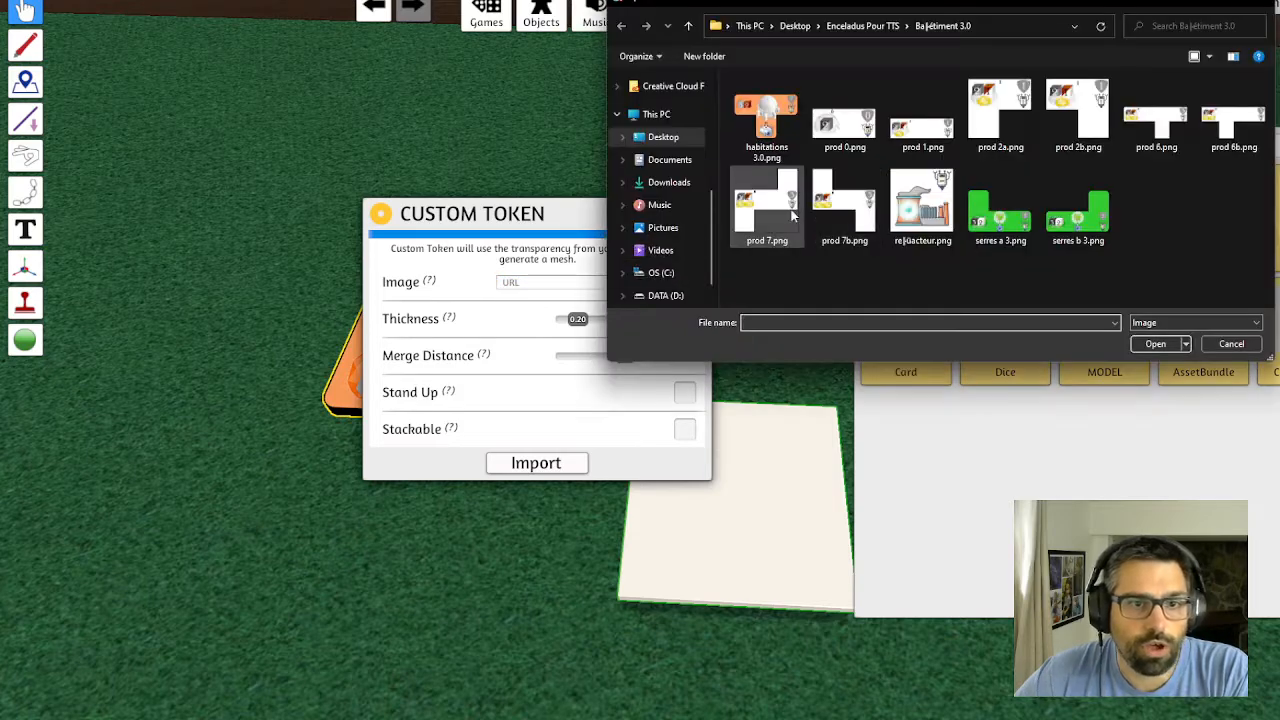
left_click(845, 210)
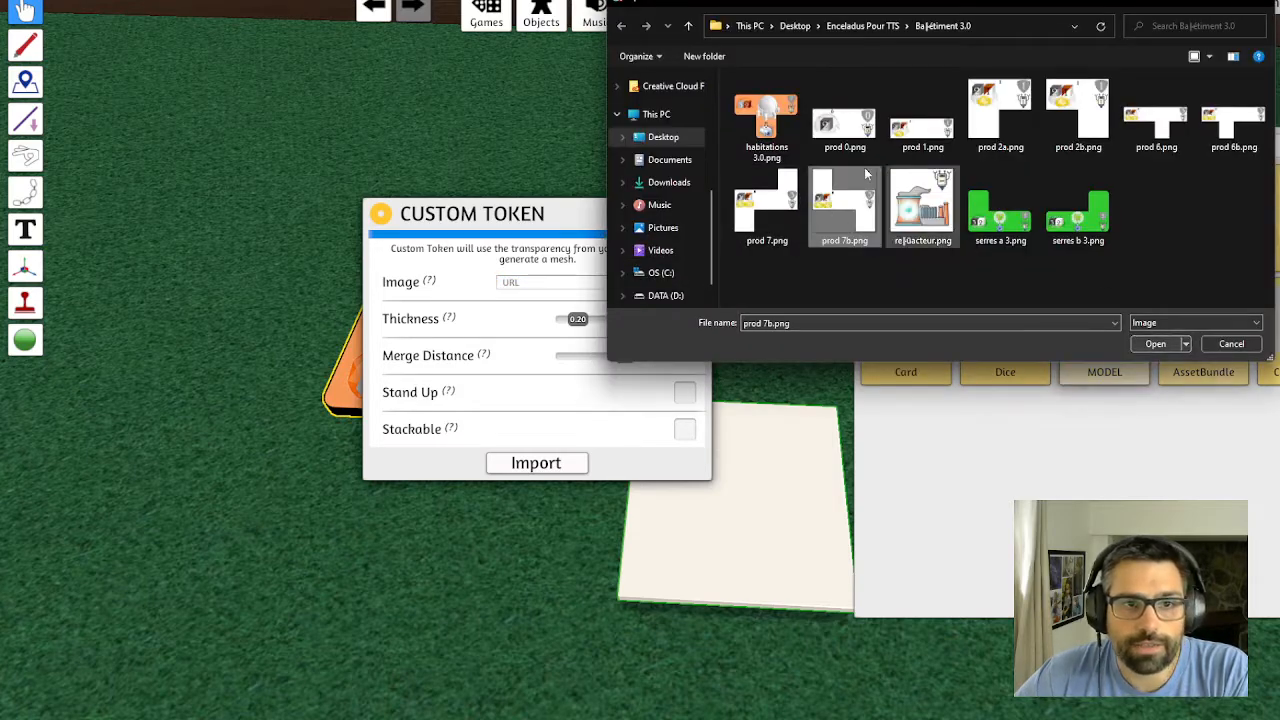
left_click(1155, 343)
Upload the image to the Steam Cloud root folder as "prod 7b" and import the custom token
left_click(618, 394)
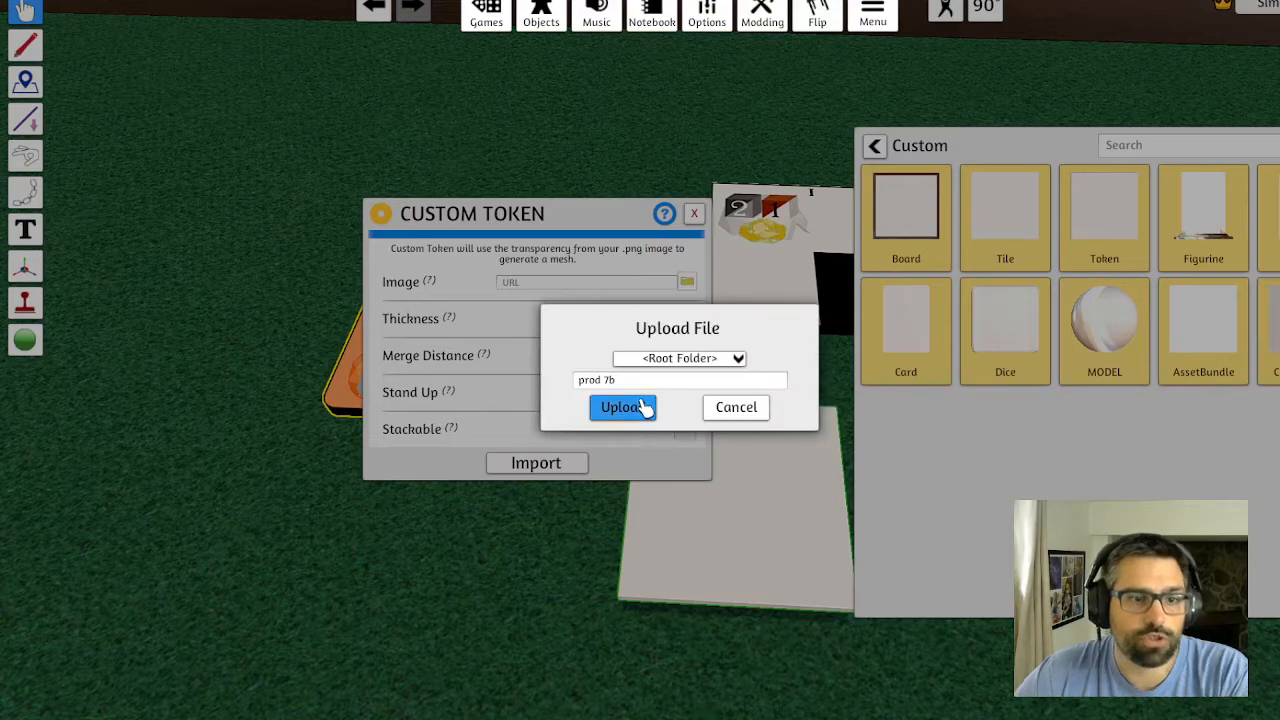
left_click(637, 404)
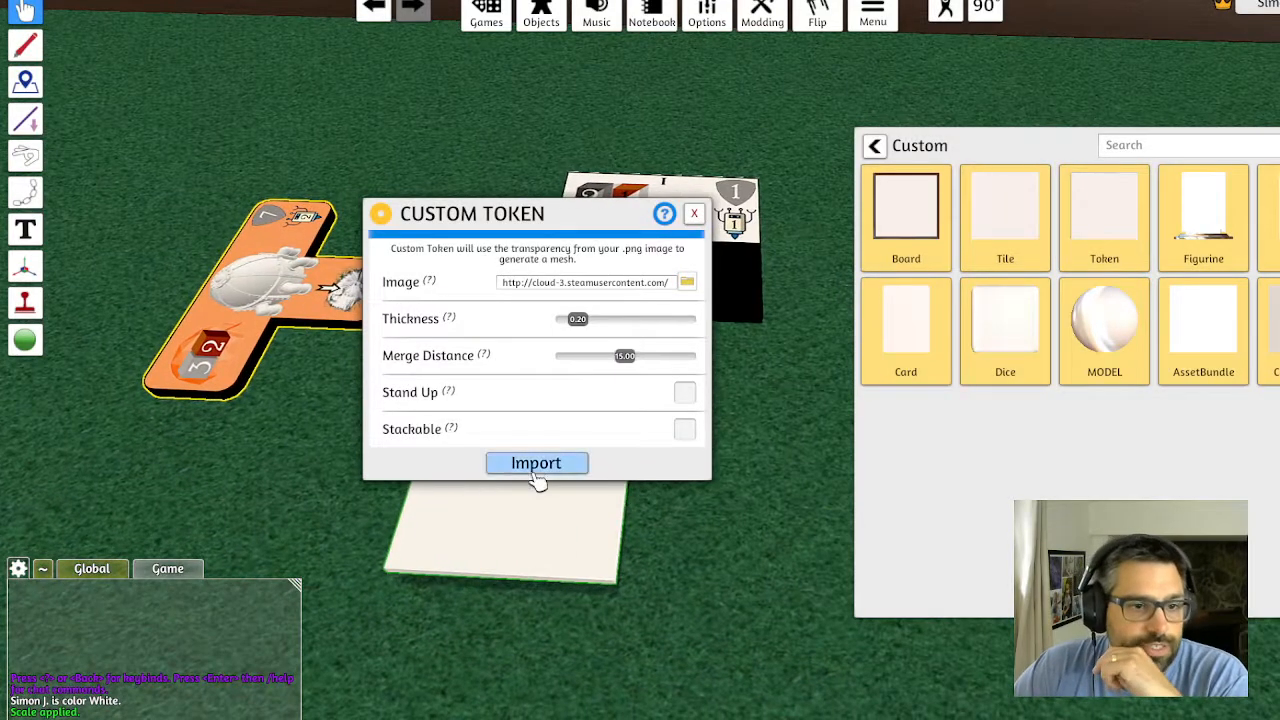
left_click(536, 465)
Examine the imported prod 7b token's shape alongside the other building tokens
scroll(613, 430, "down", 4)
key("d")
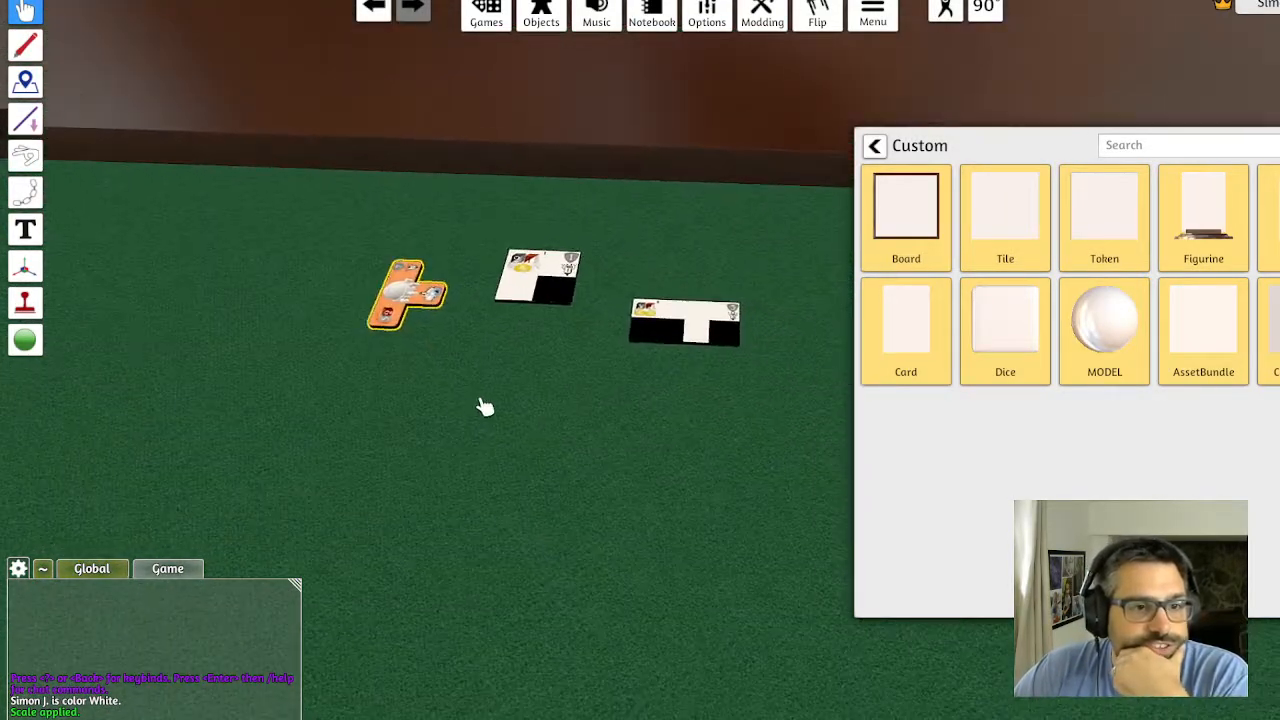
left_click_drag(405, 358, 594, 521)
scroll(598, 516, "up", 3)
key("w")
key("a")
left_click_drag(525, 395, 350, 448)
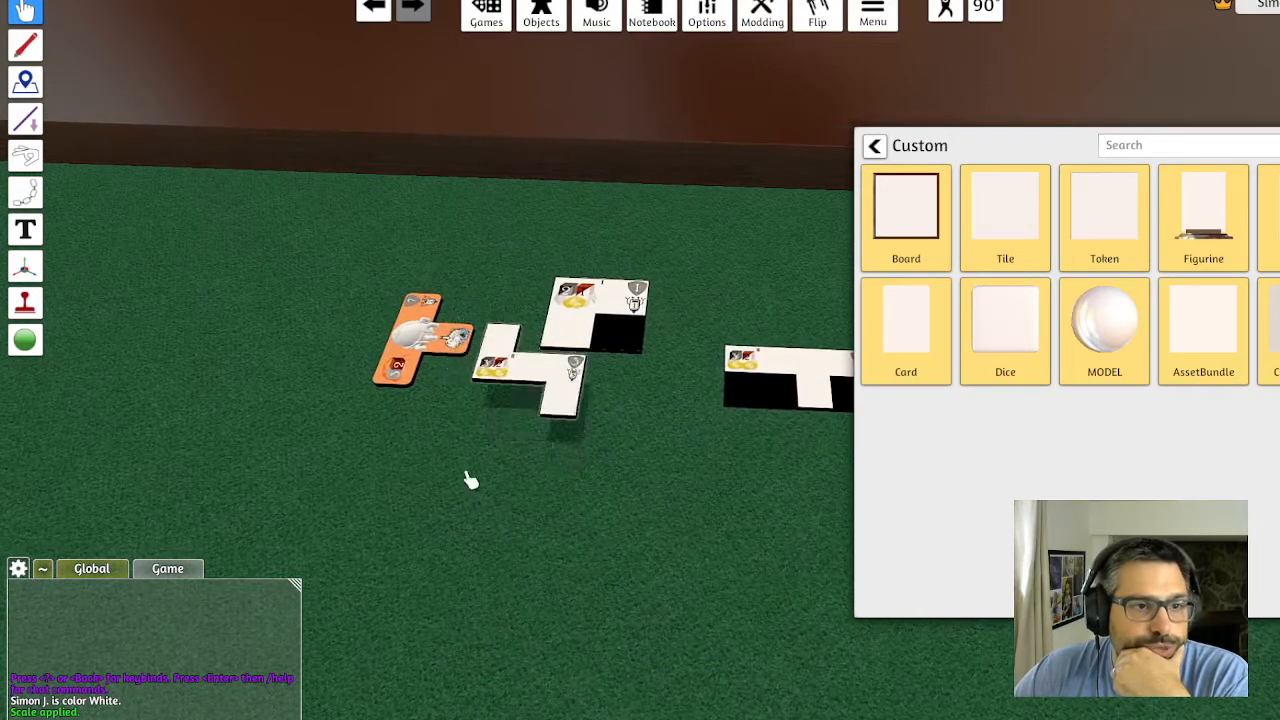
Place another custom Token component on the empty table area beside the prod 7b token and choose prod 2a.png as its image
key("s")
key("d")
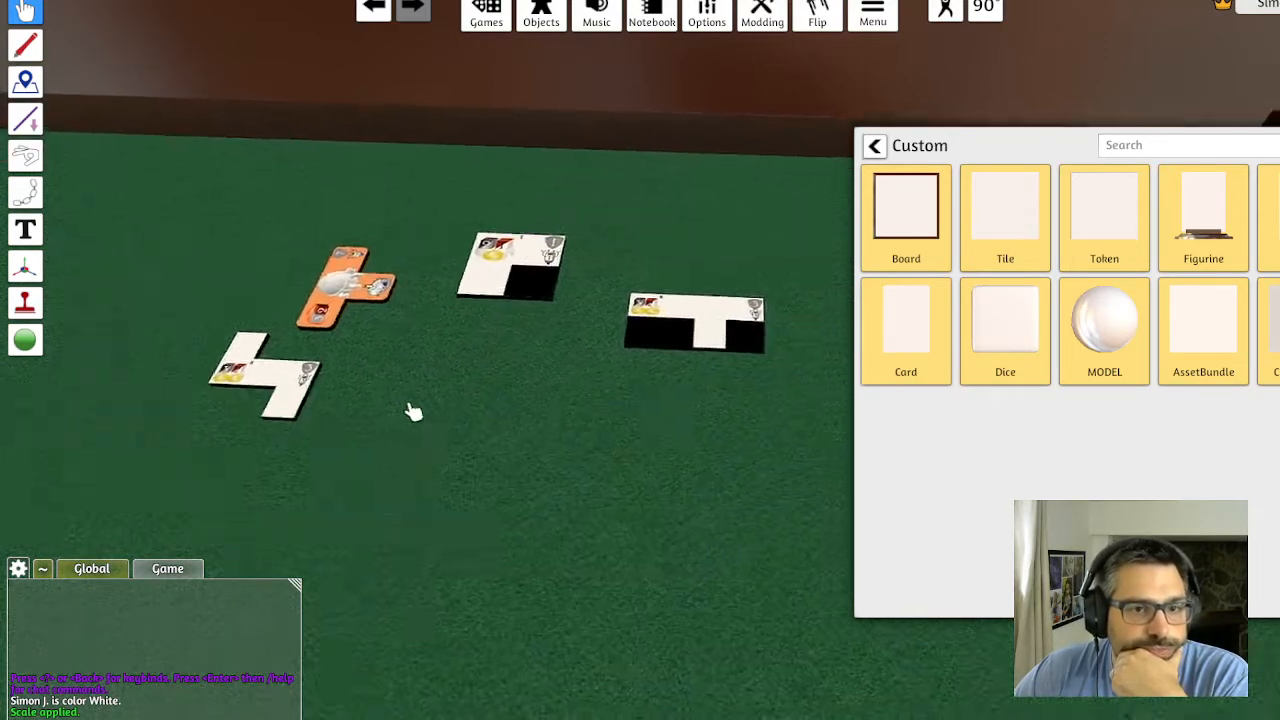
left_click(1120, 200)
left_click(481, 420)
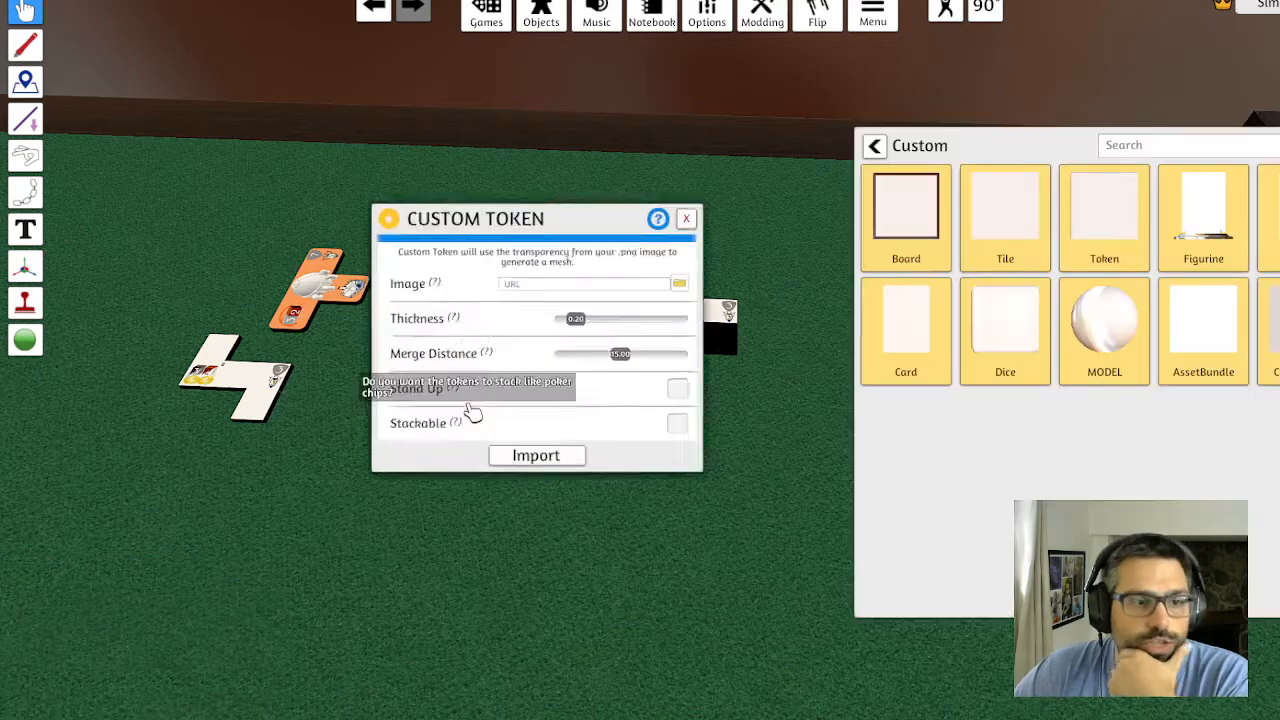
left_click(688, 283)
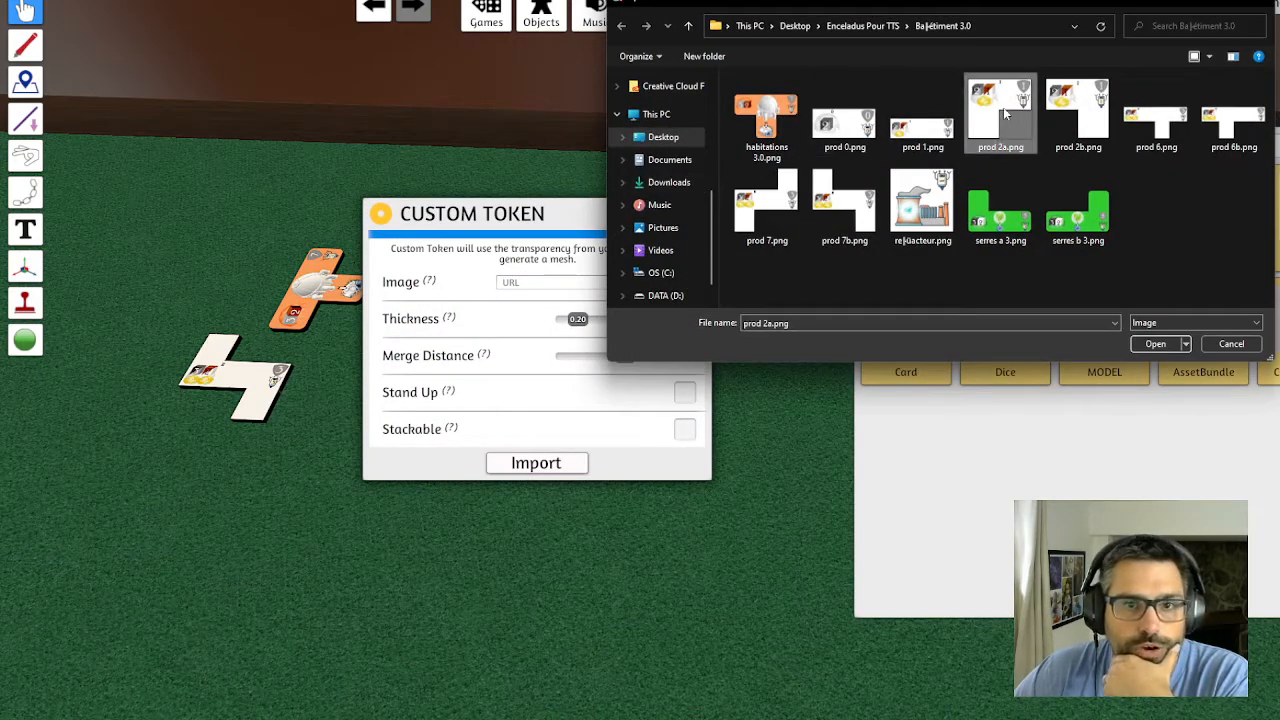
left_click(1155, 343)
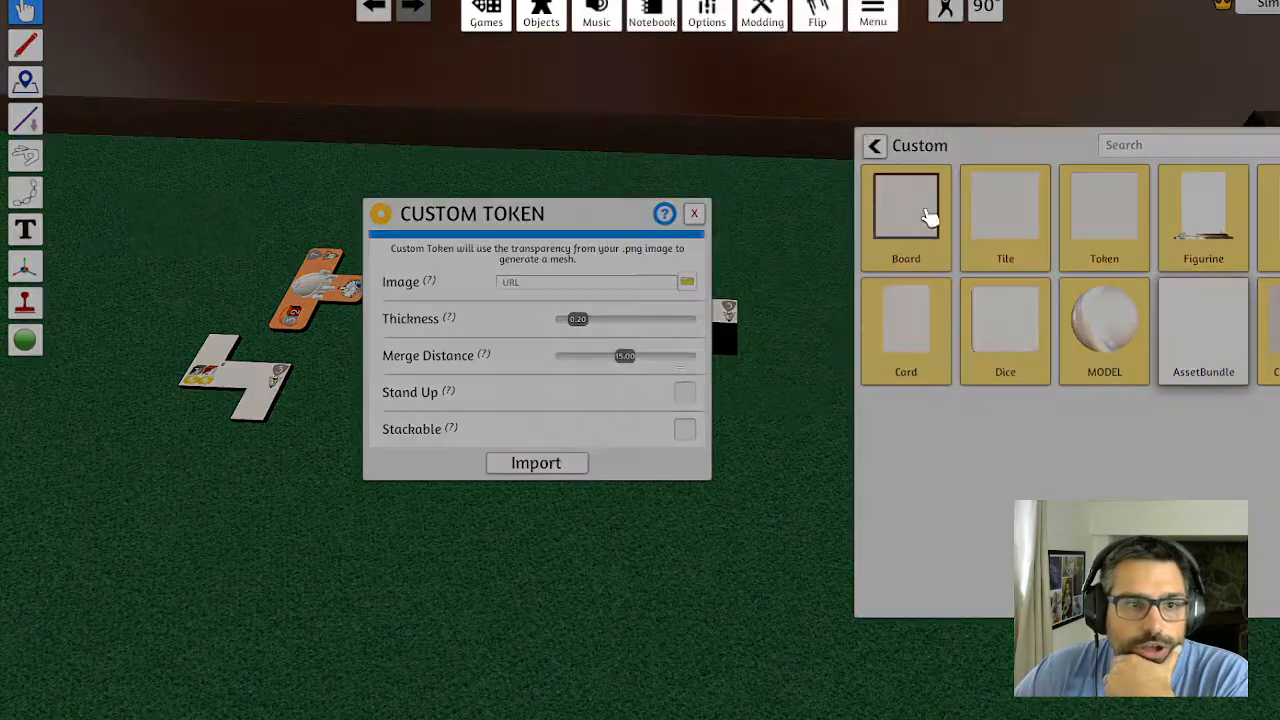
Upload the prod 2a image to the Steam Cloud and import it as a custom token
left_click(640, 396)
left_click(628, 408)
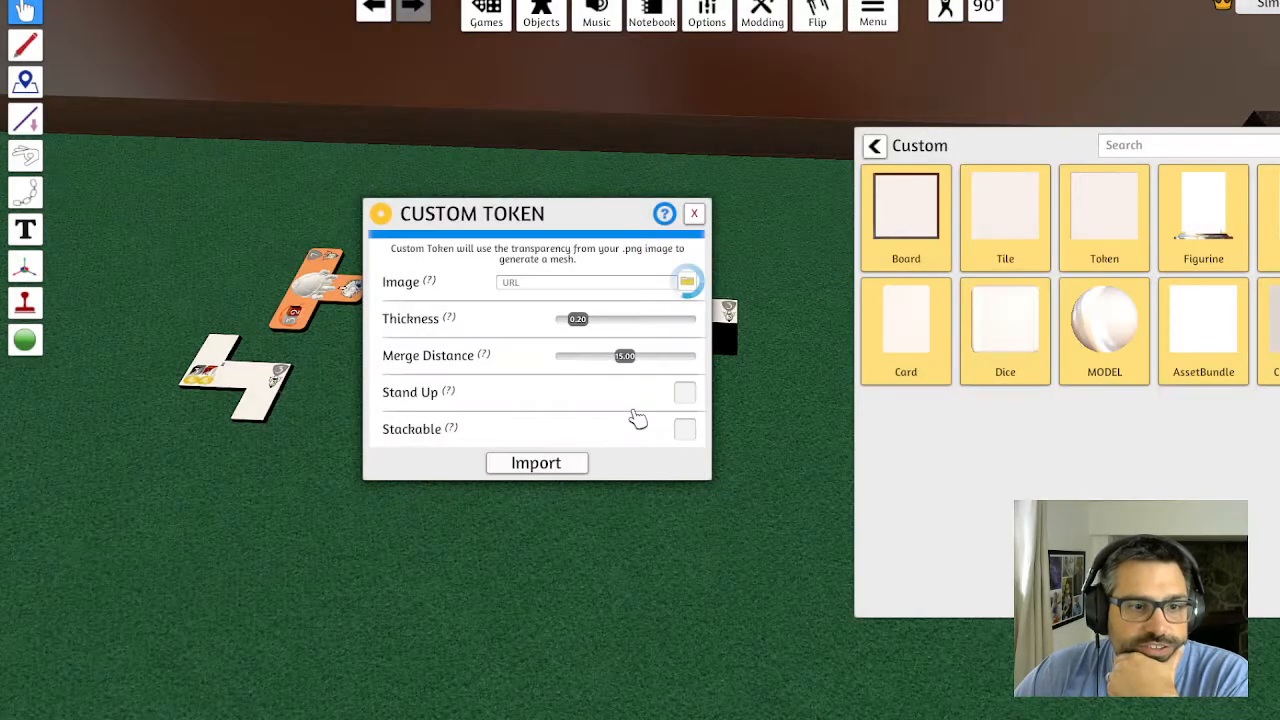
left_click(507, 465)
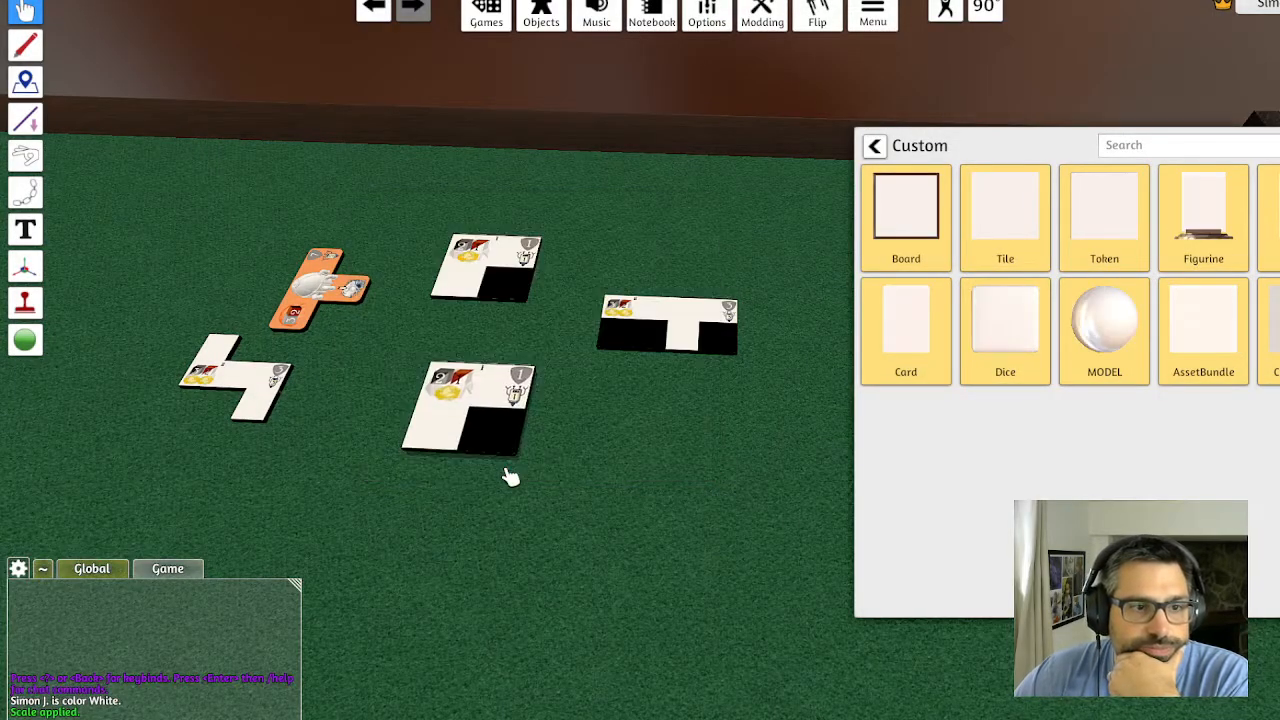
left_click_drag(482, 408, 629, 506)
scroll(550, 396, "down", 5)
key("d")
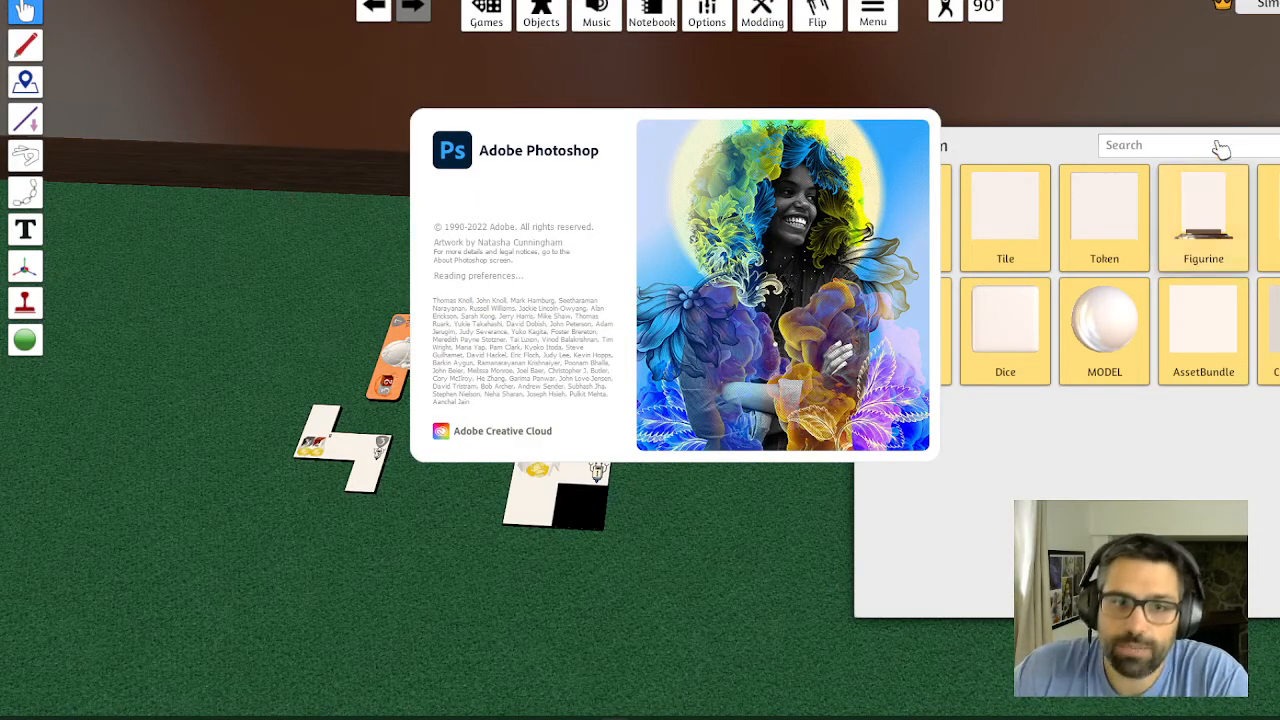
Place a custom Token component in front of the prod 6 token and choose serres a 3.png as its image
left_click(1092, 228)
left_click(834, 512)
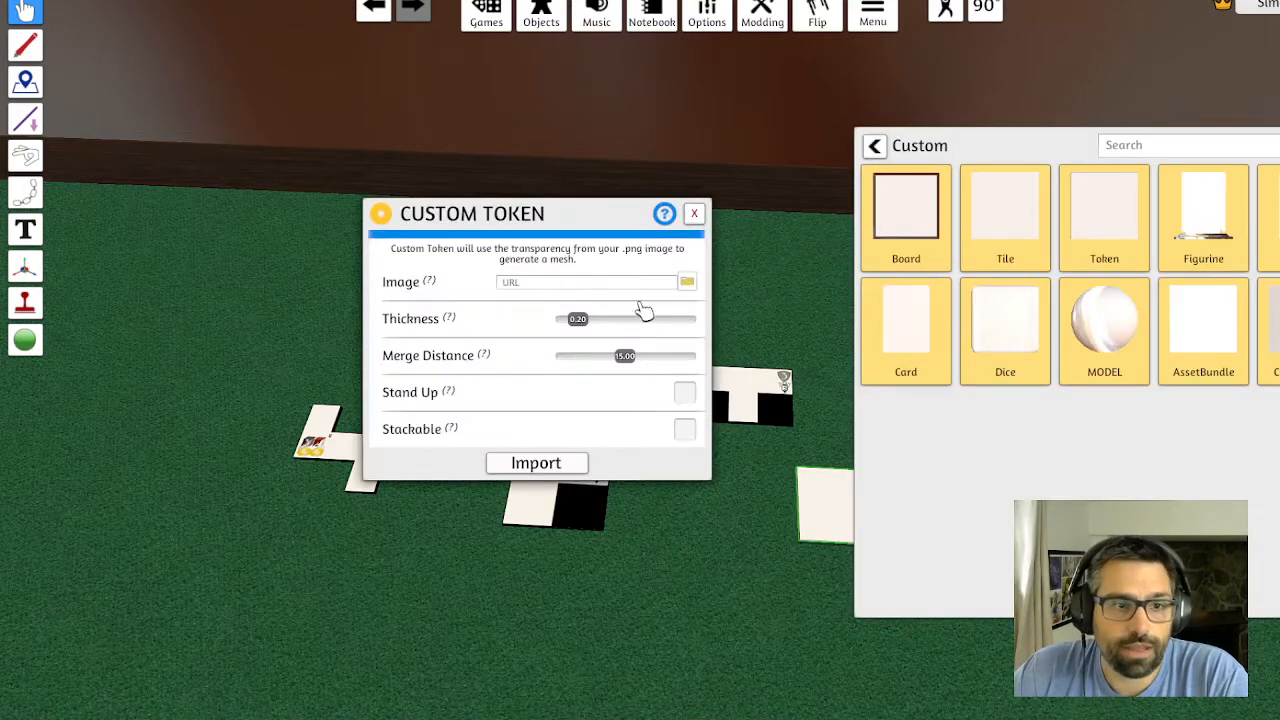
left_click(688, 283)
left_click(1025, 215)
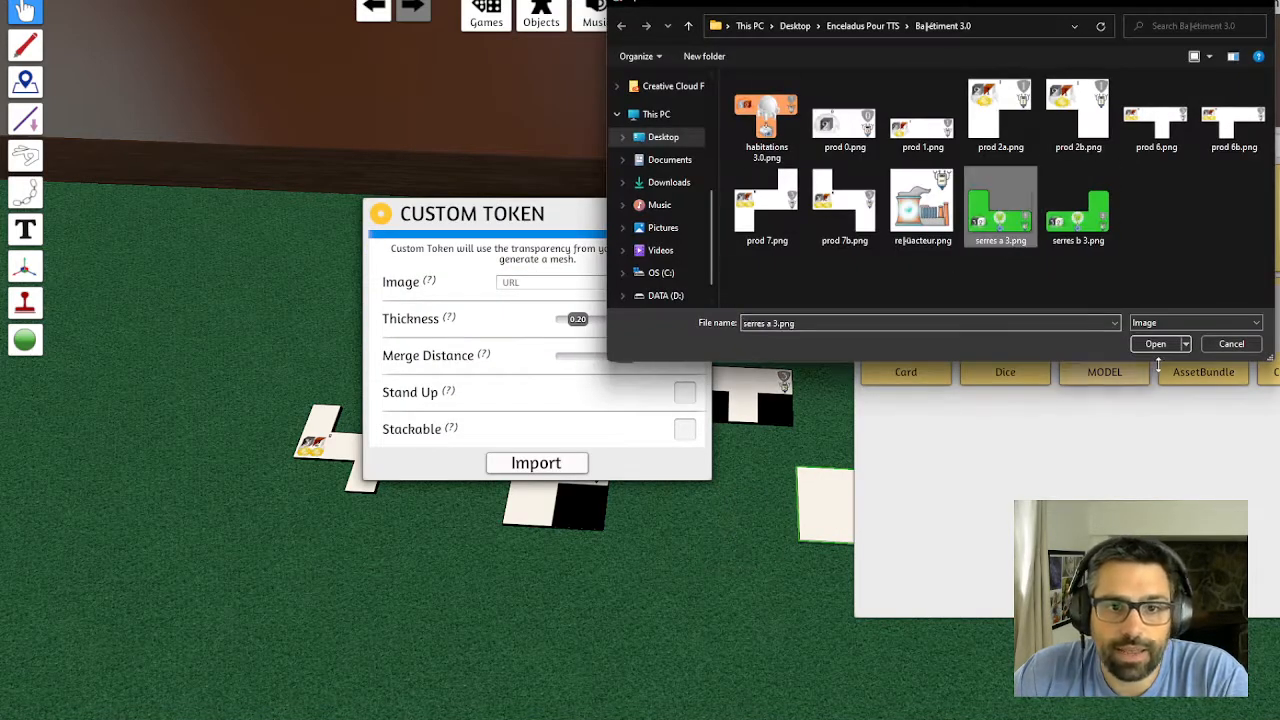
left_click(1155, 343)
Upload the serres a 3 image to the Steam Cloud and import the custom token
left_click(734, 389)
left_click(634, 399)
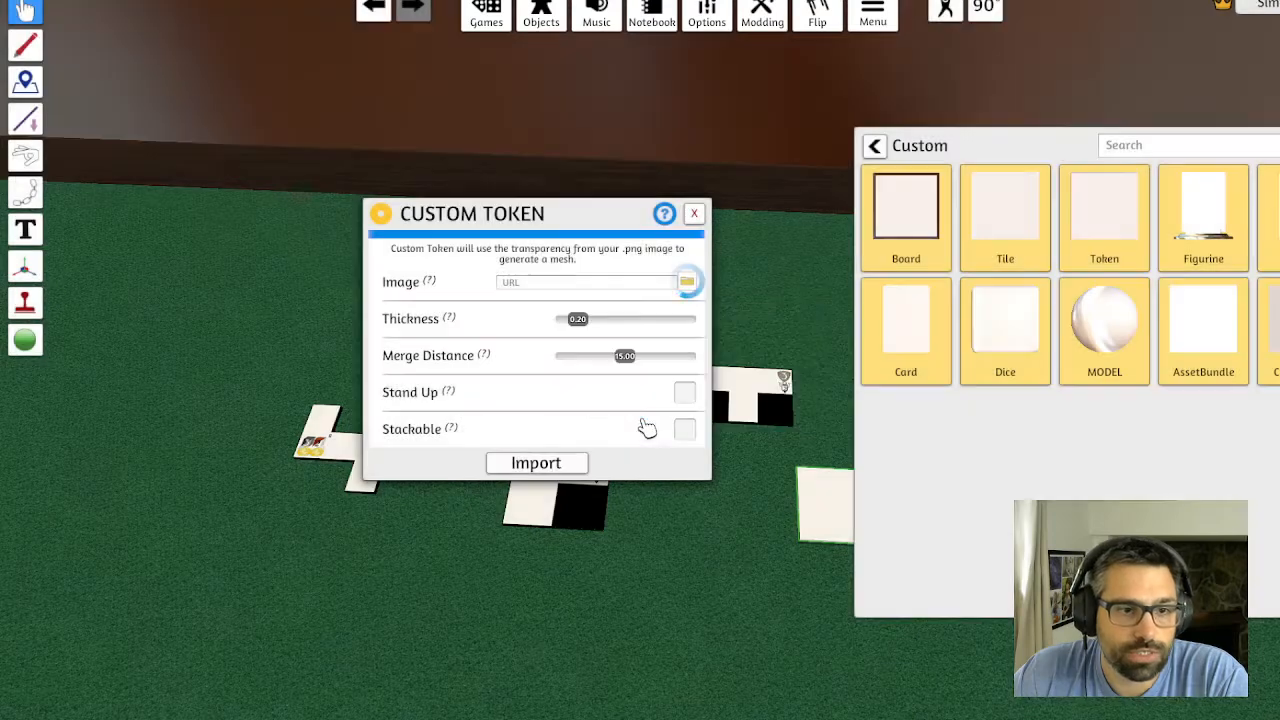
left_click(513, 466)
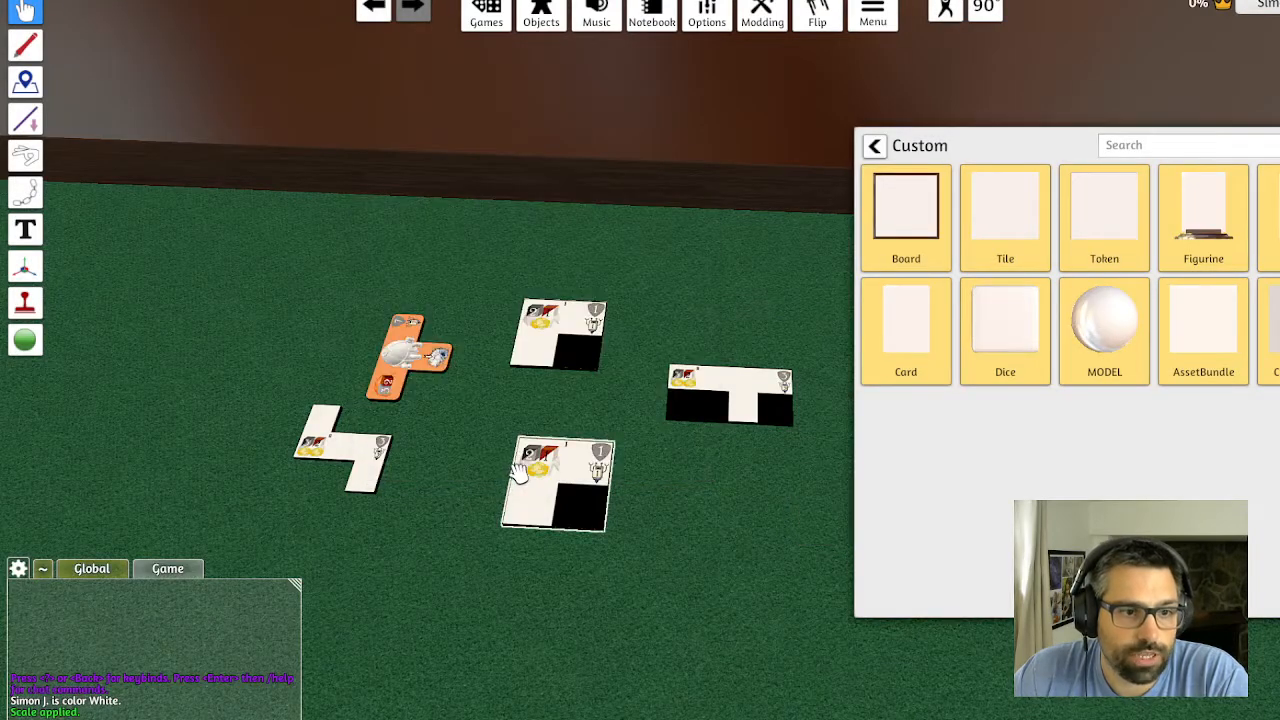
Move the green serres a 3 token in front of the white prod 7b token
left_click_drag(763, 528, 508, 503)
key("ctrl+v")
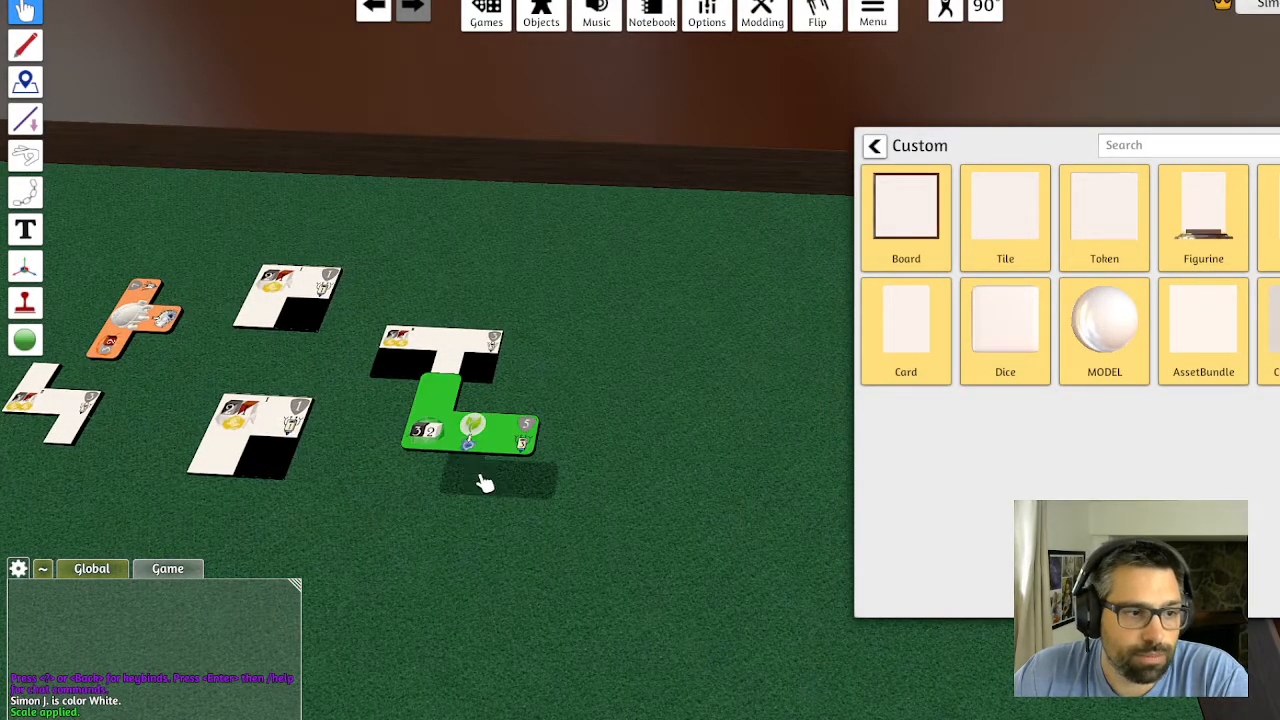
left_click_drag(460, 455, 123, 508)
left_click_drag(355, 492, 637, 469)
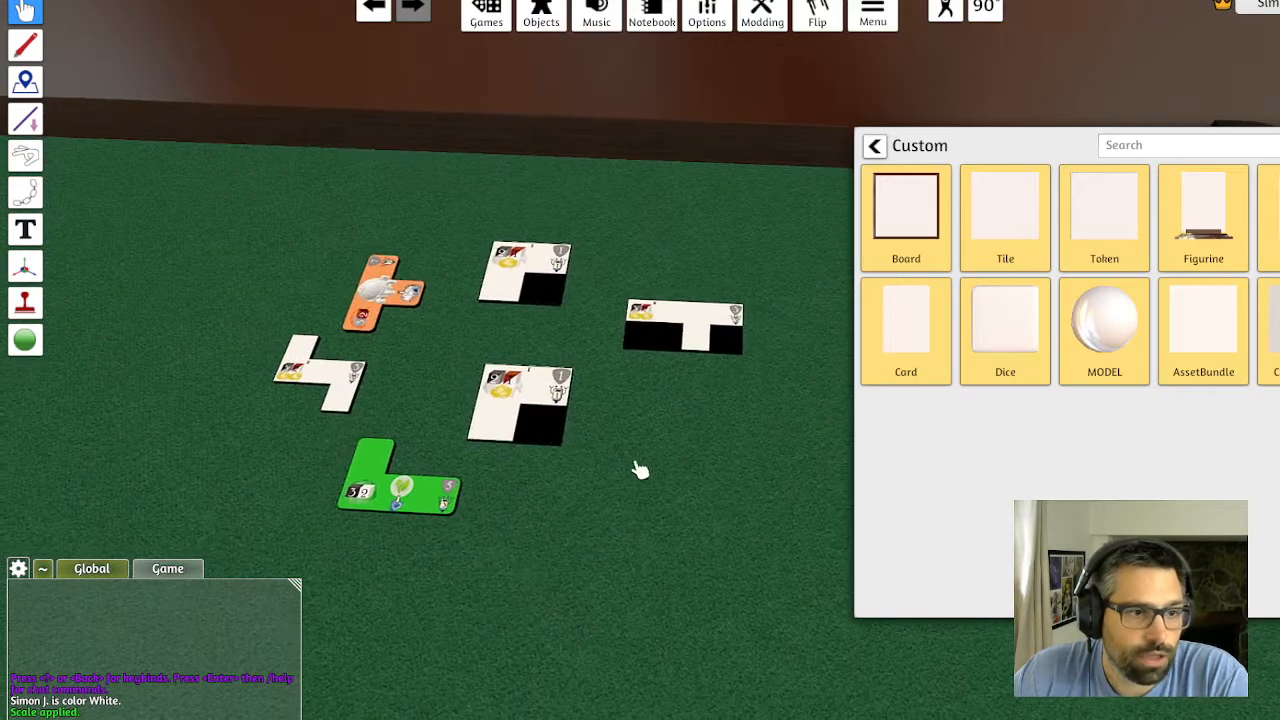
Place a custom Token component on the empty table beside the green token and choose serres b 3.png as its image
right_click(650, 494)
left_click_drag(1128, 206, 664, 468)
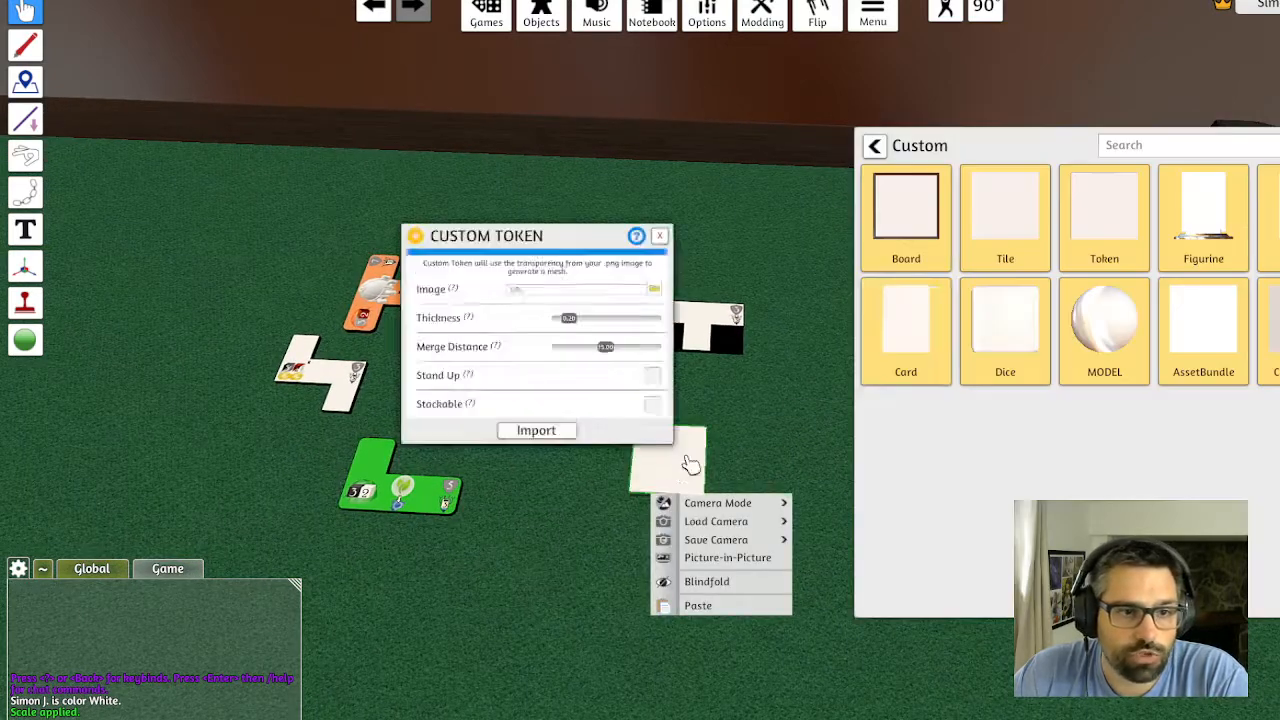
left_click(689, 284)
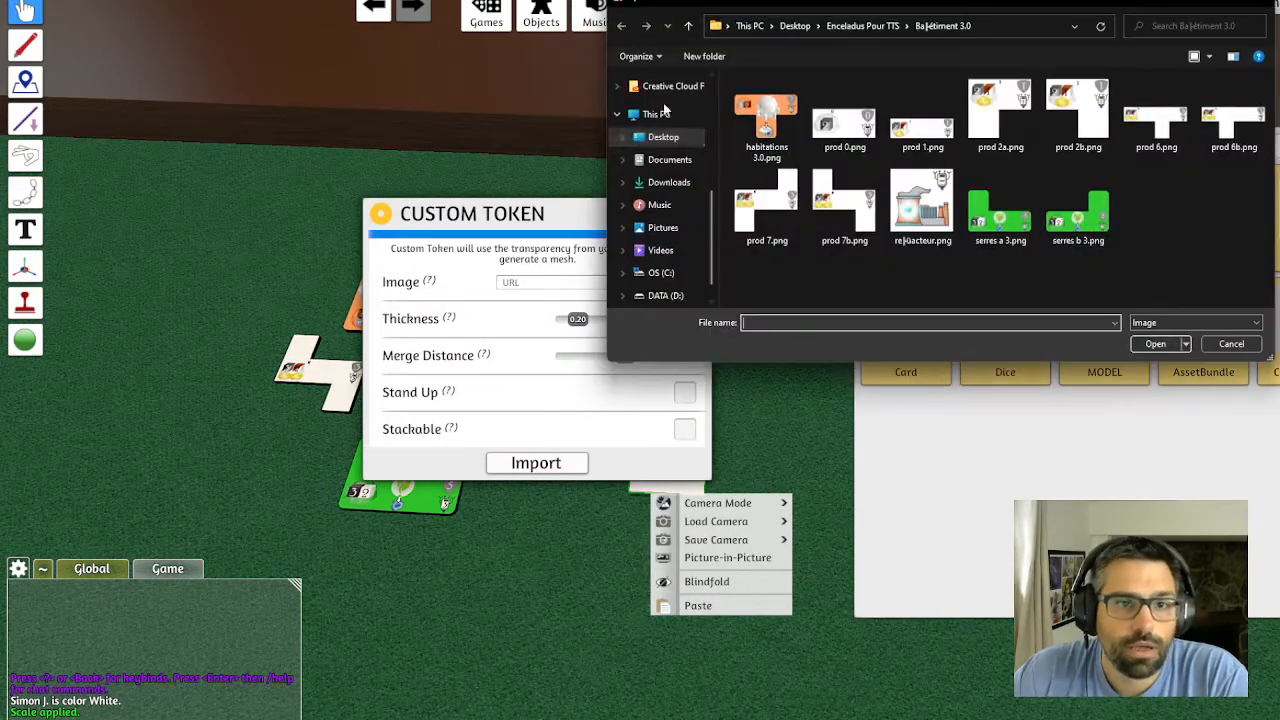
left_click(1111, 209)
left_click(1160, 342)
Upload the image to the Steam Cloud root folder as "serres b 3" and import the custom token
left_click(622, 392)
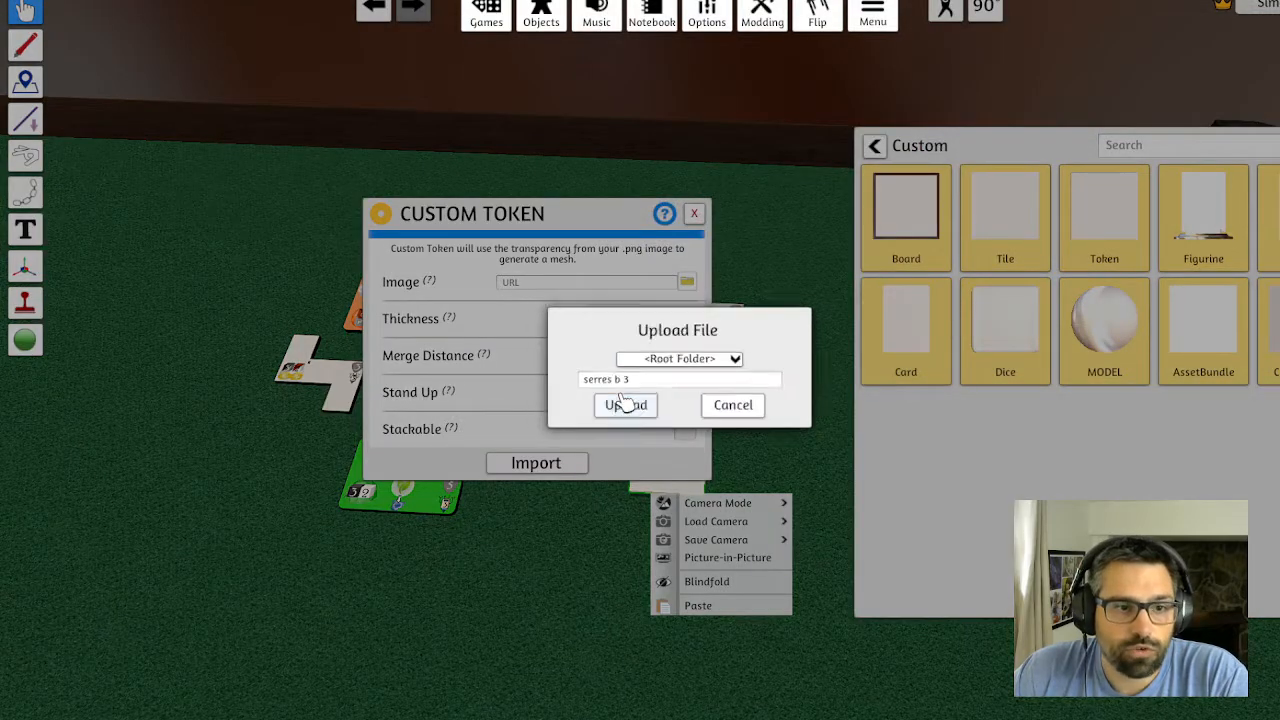
left_click(619, 403)
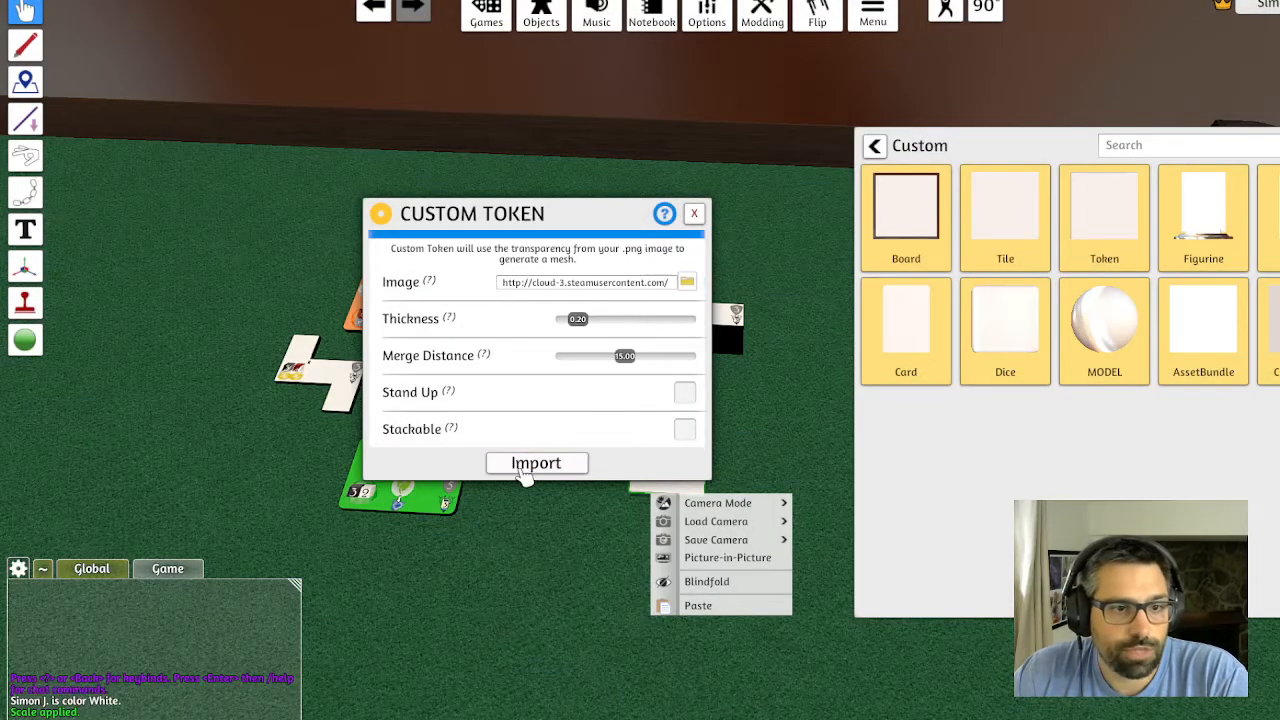
left_click(536, 463)
Move the green serres b 3 token next to the serres a 3 token, on its outer side
scroll(540, 420, "down", 4)
scroll(573, 405, "up", 1)
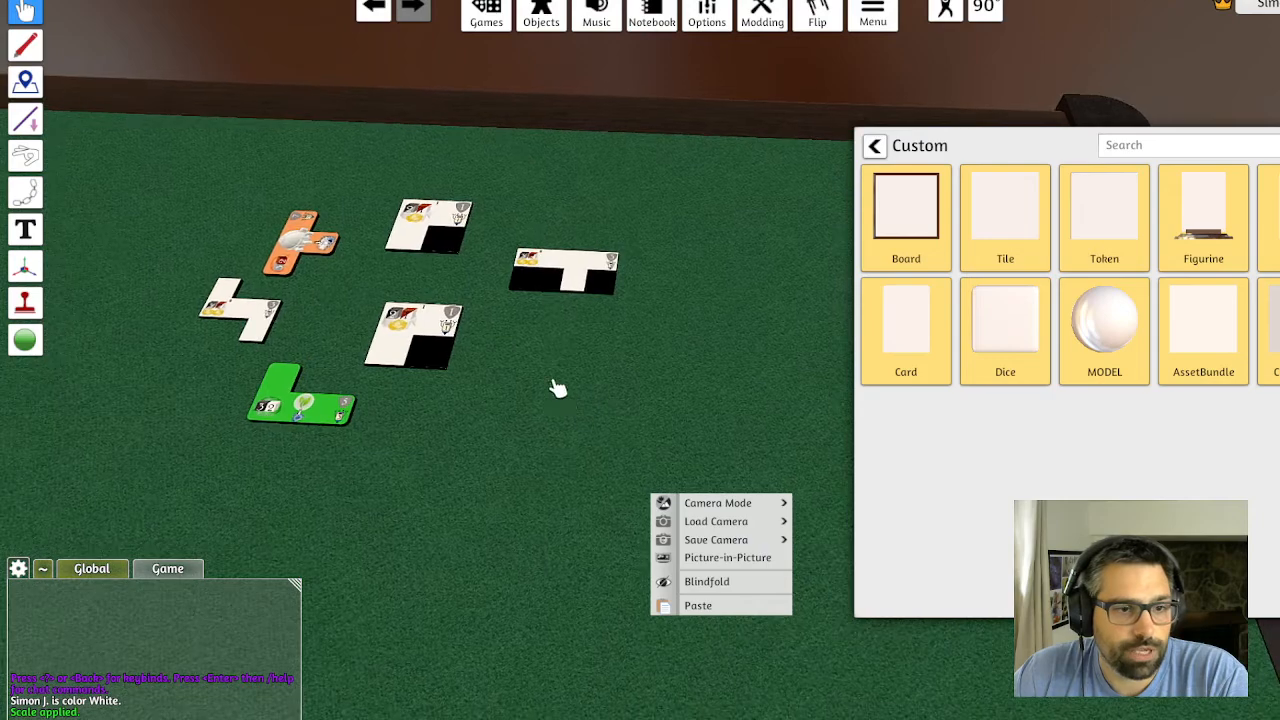
key("ctrl+v")
left_click_drag(514, 338, 172, 405)
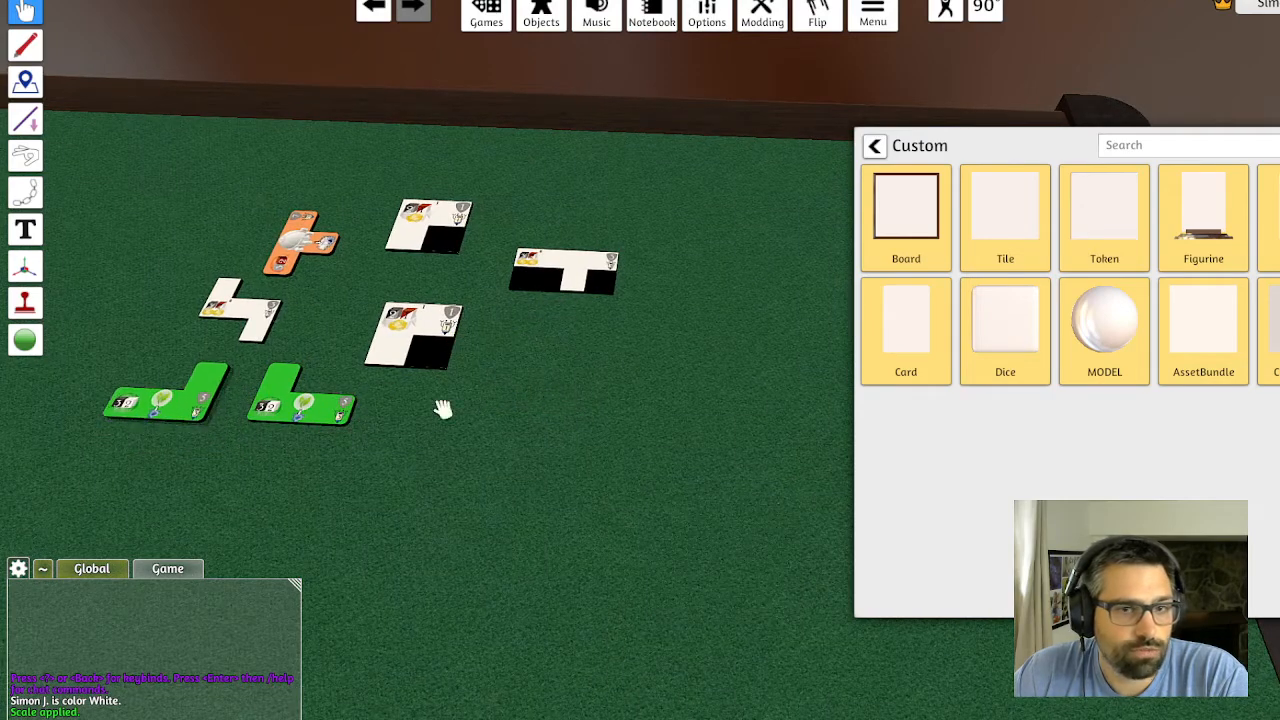
Place a custom Token component in front of the white tokens and choose prod 0.png as its image
left_click_drag(1142, 208, 520, 409)
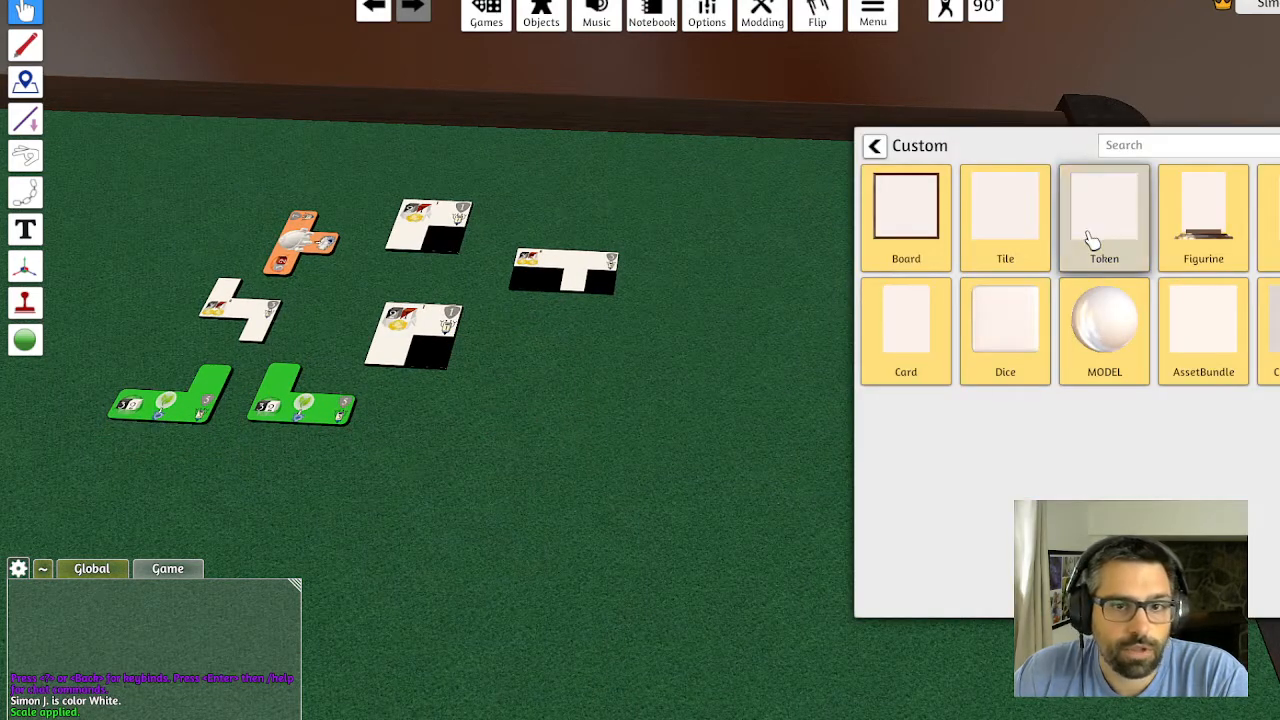
left_click_drag(1089, 243, 537, 412)
left_click(676, 283)
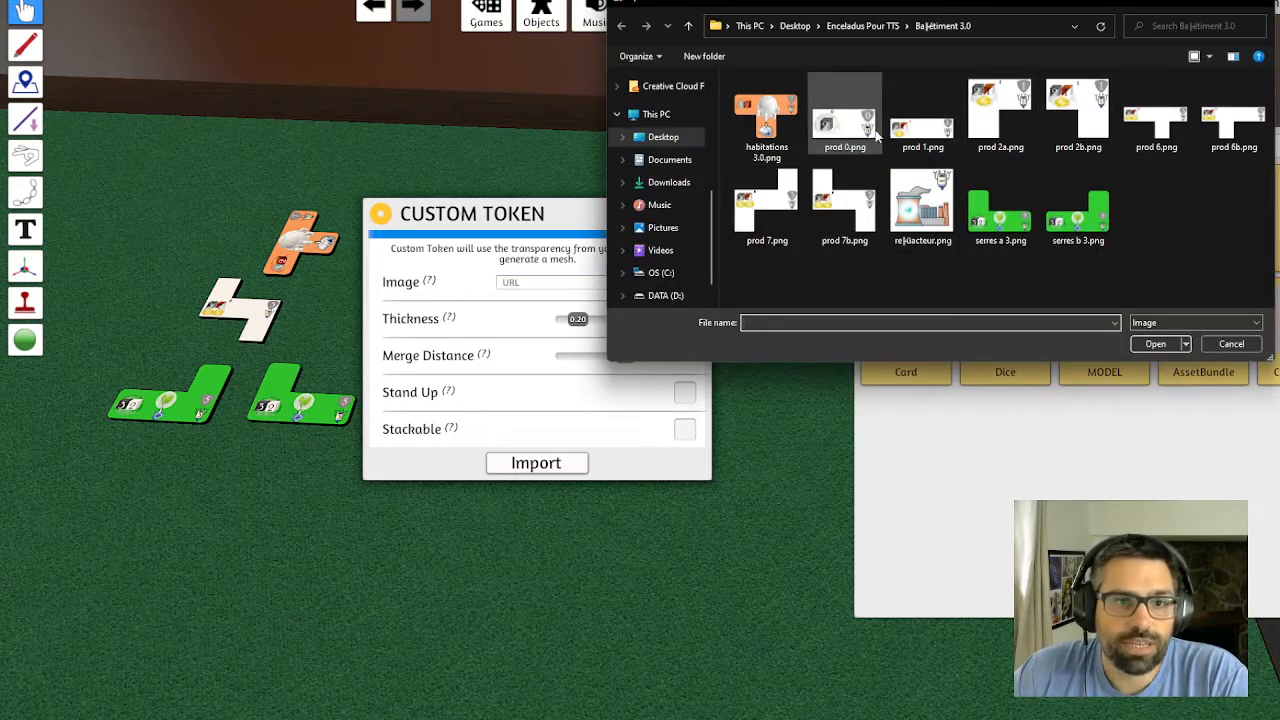
left_click(1155, 343)
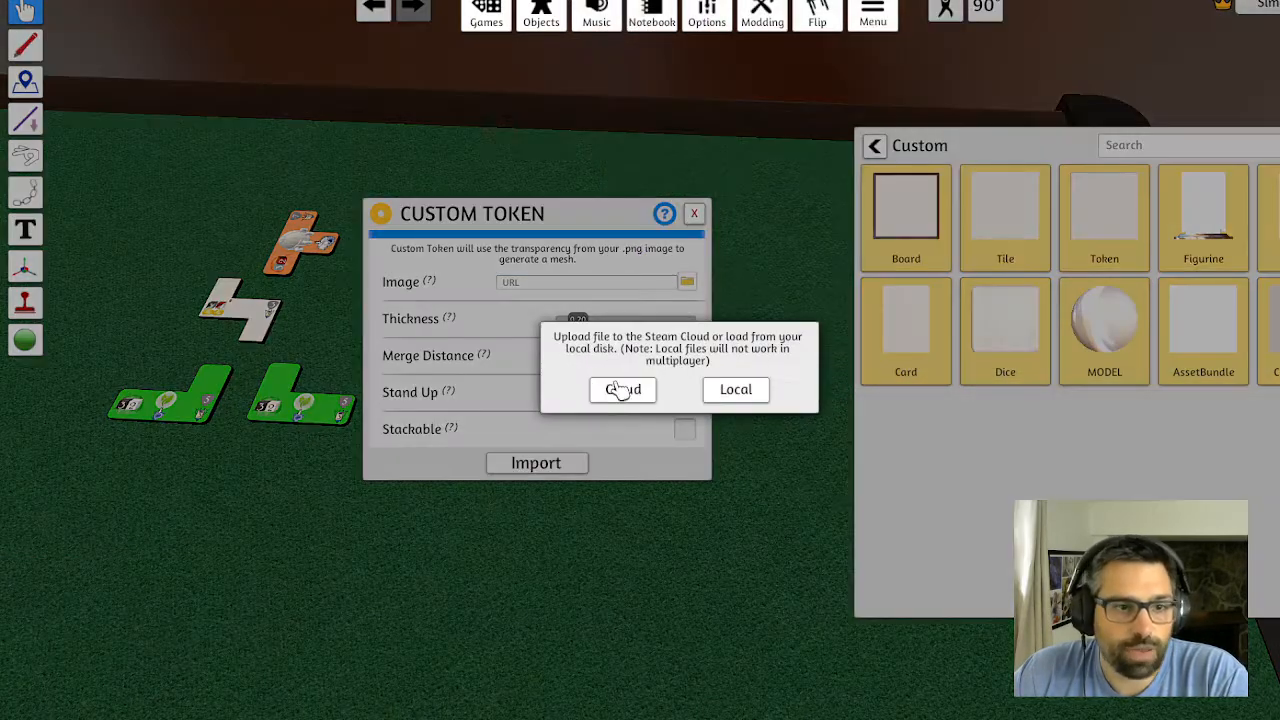
Upload the prod 0 image to the Steam Cloud and import the custom token
left_click(623, 391)
left_click(625, 405)
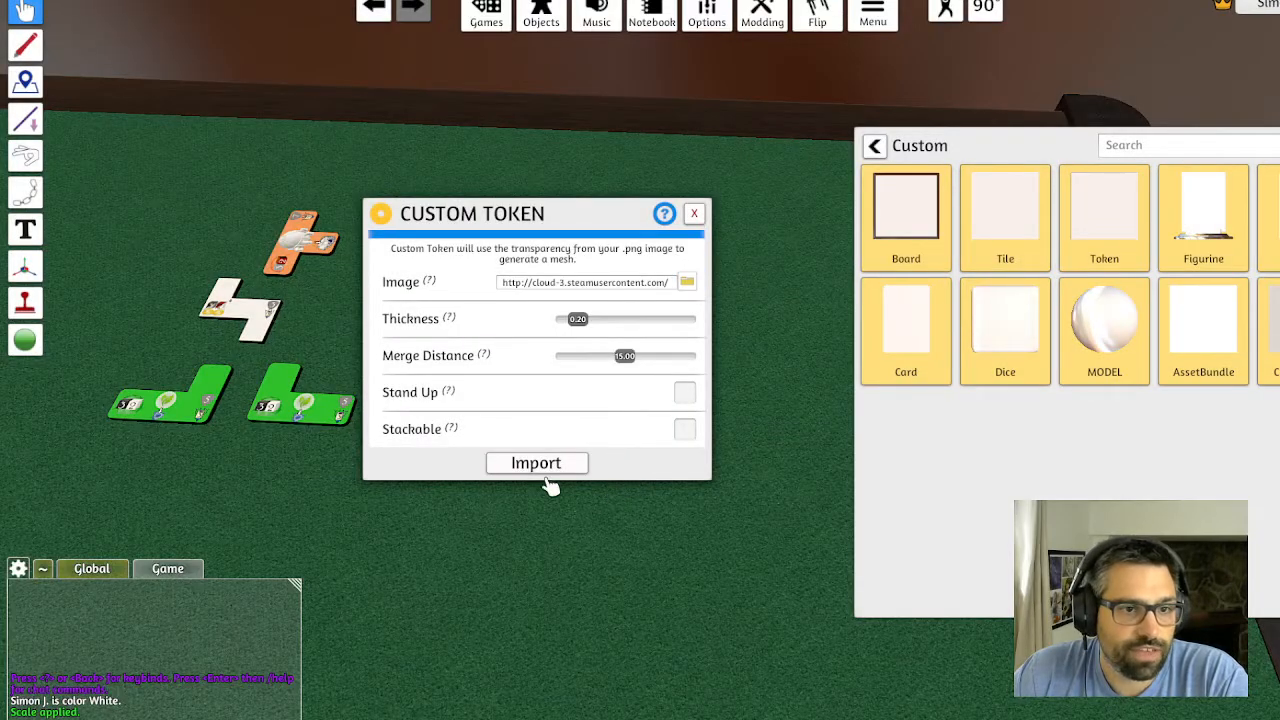
left_click(536, 468)
scroll(528, 412, "up", 5)
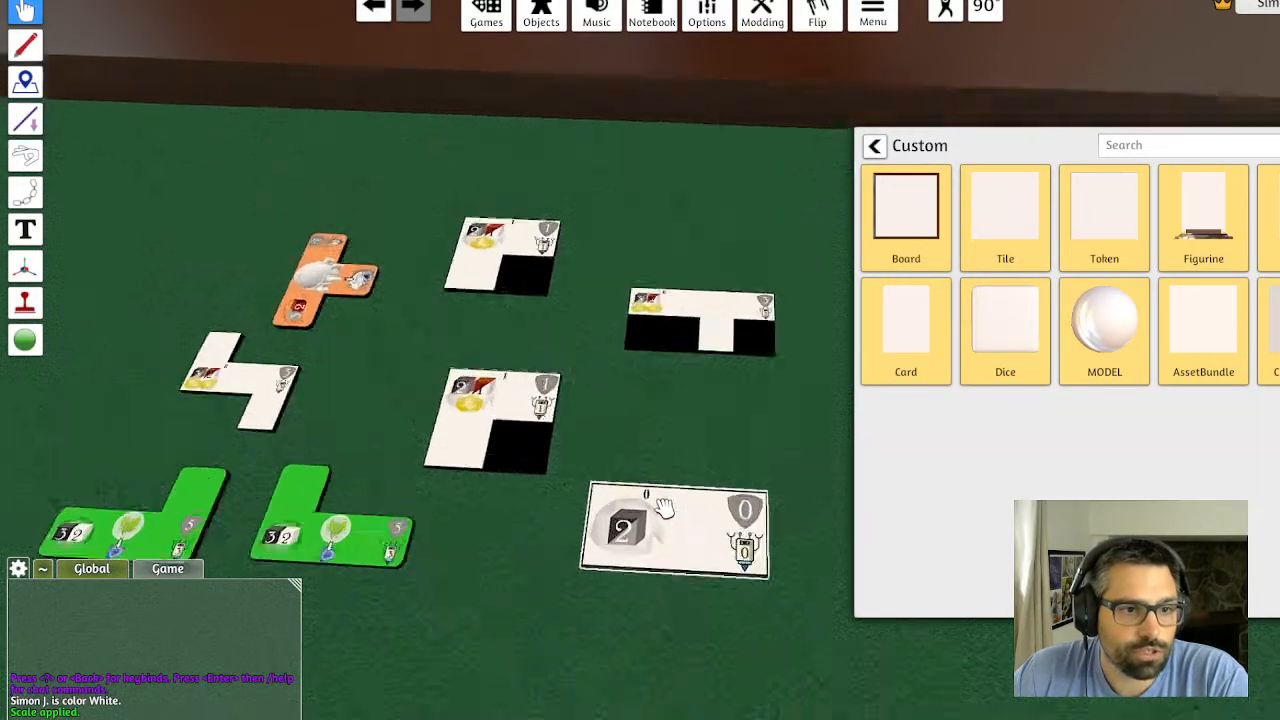
Examine the cut-out shapes of the imported tokens, comparing the prod 2a and prod 0 tokens with the green and orange ones
left_click_drag(667, 470, 886, 560)
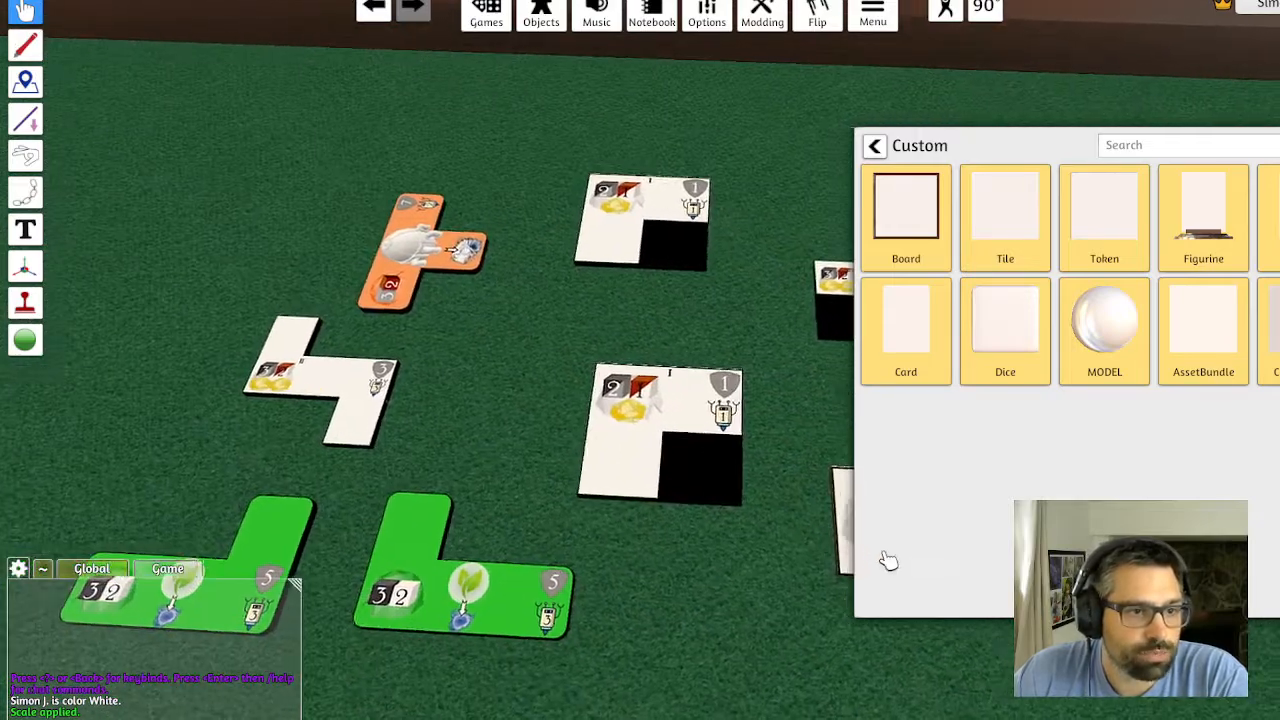
left_click_drag(622, 425, 597, 406)
scroll(600, 400, "down", 5)
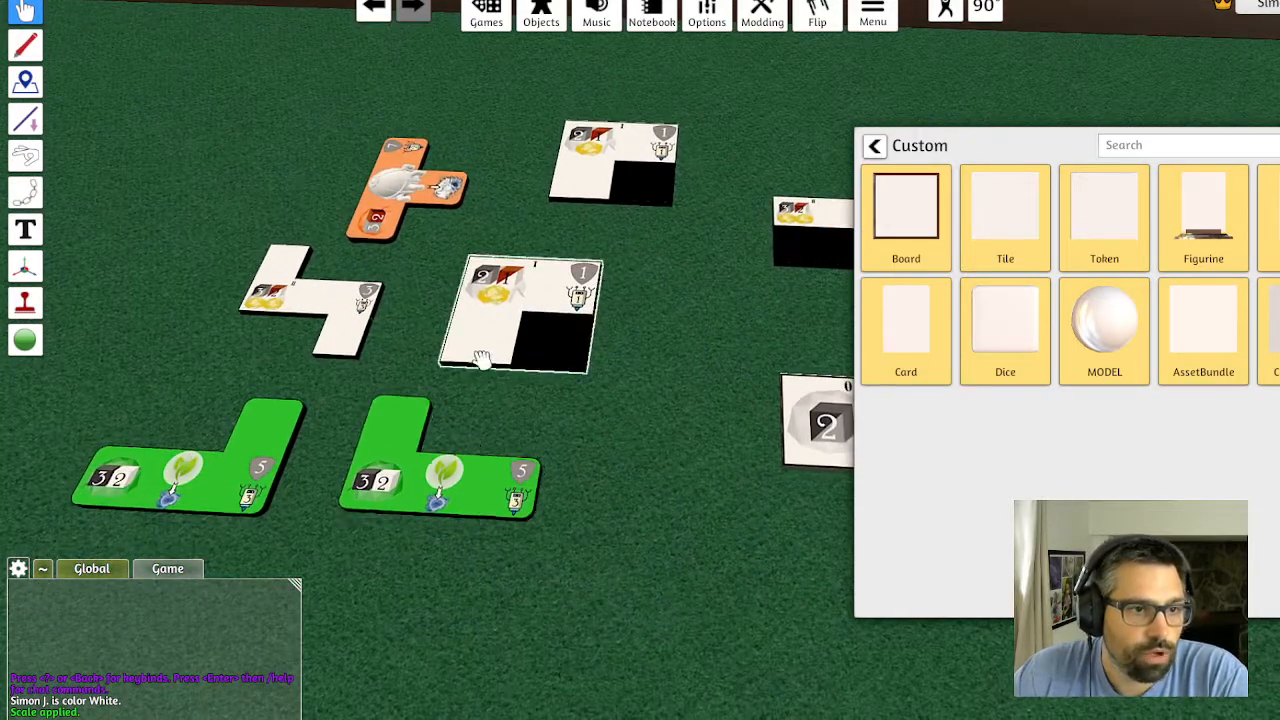
scroll(600, 375, "down", 2)
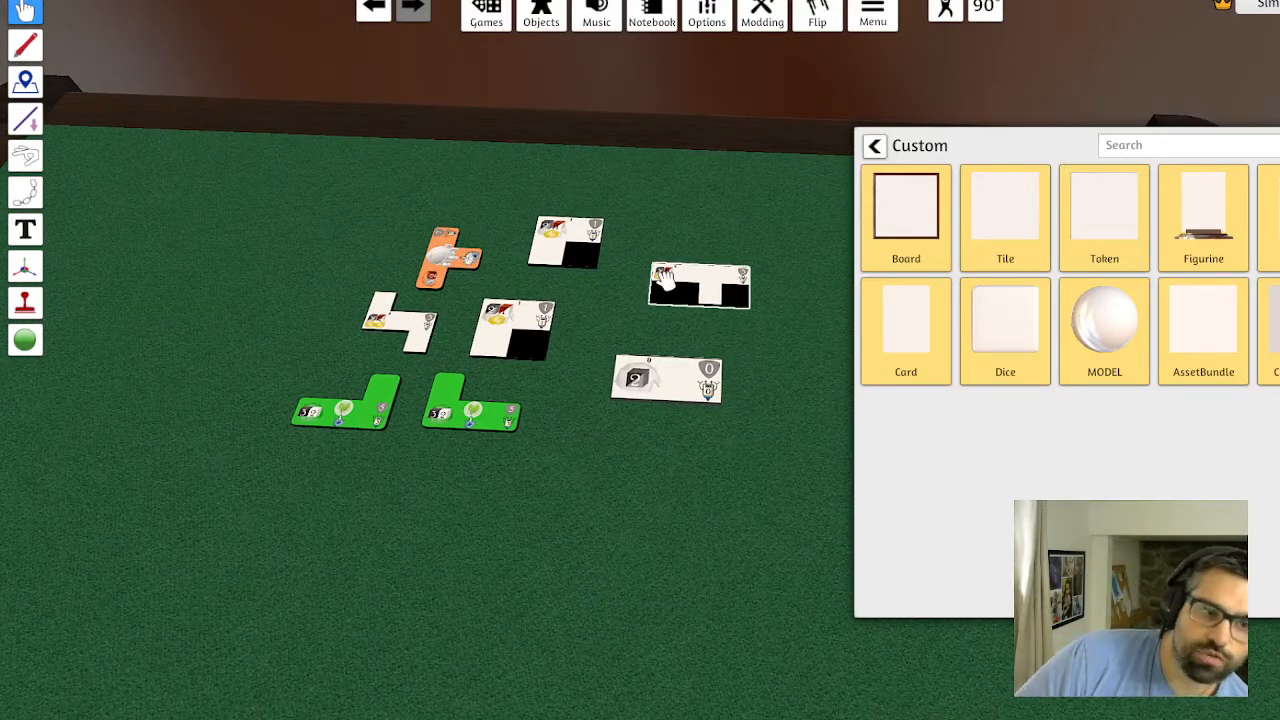
scroll(629, 286, "up", 6)
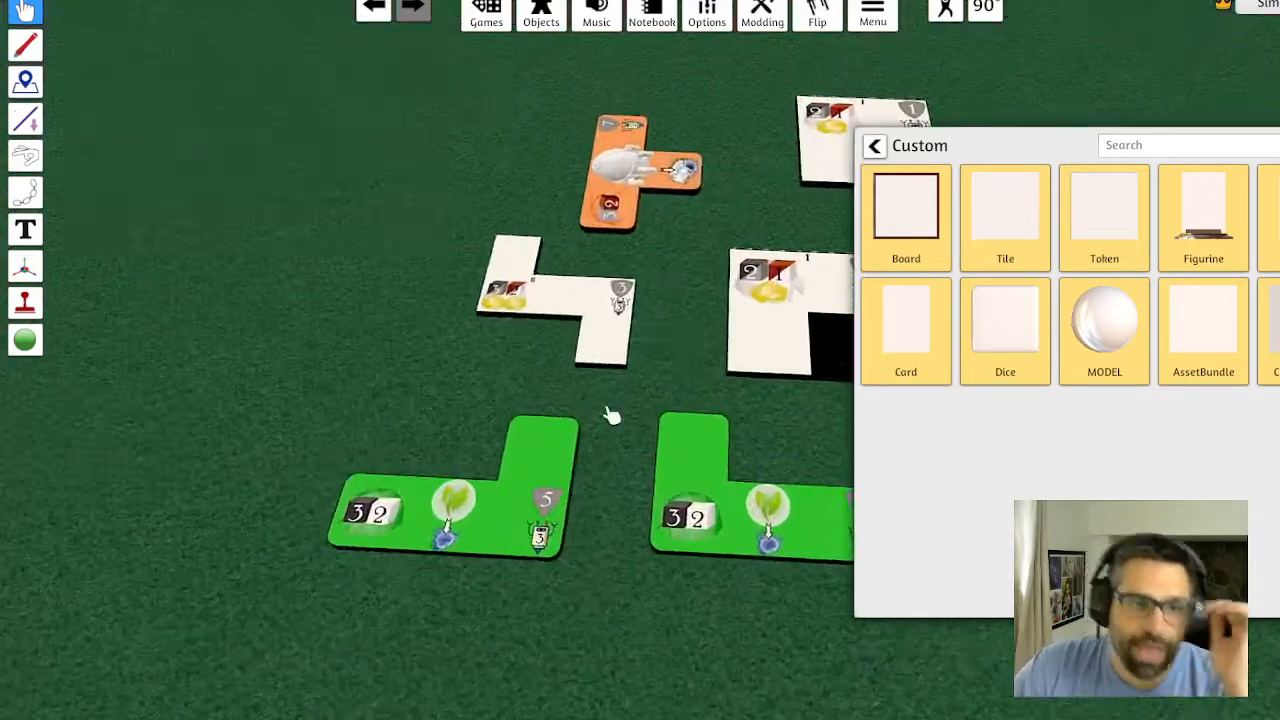
key("w")
key("d")
left_click_drag(497, 494, 360, 448)
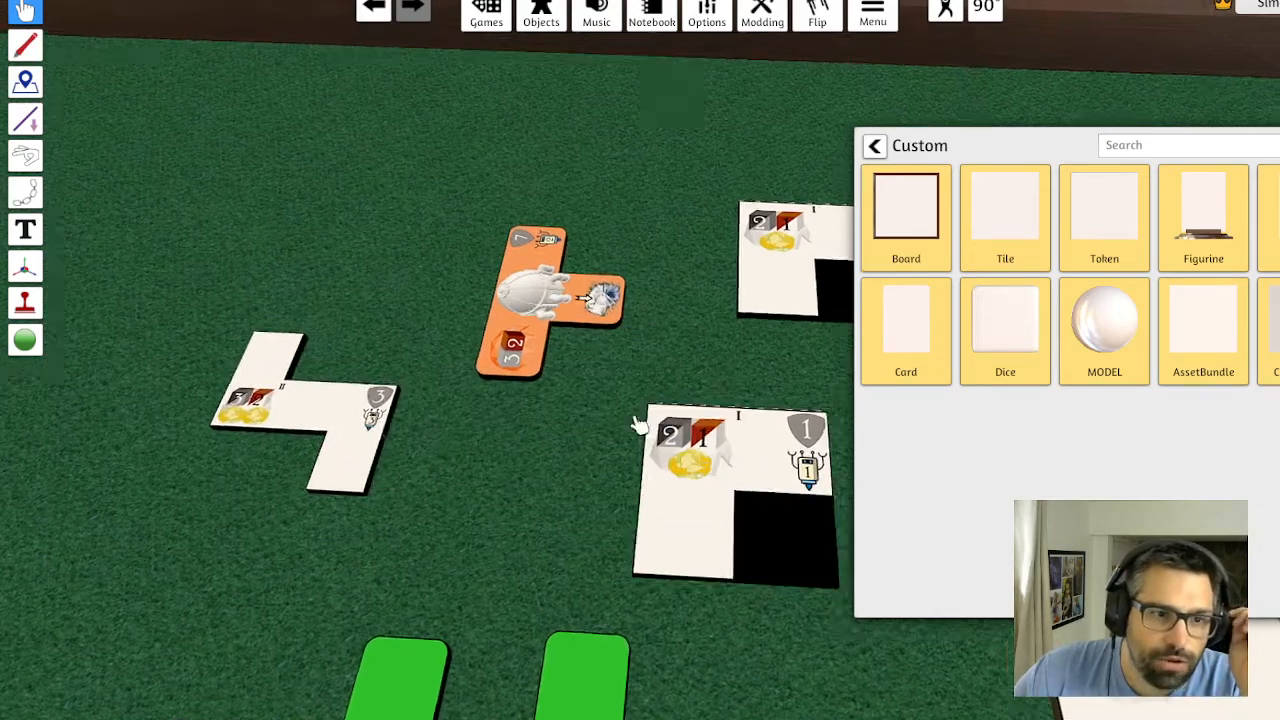
Move the nearer prod 2a token against the orange habitation token to compare their sizes
key("w")
key("d")
left_click_drag(591, 518, 536, 452)
key("a")
key("w")
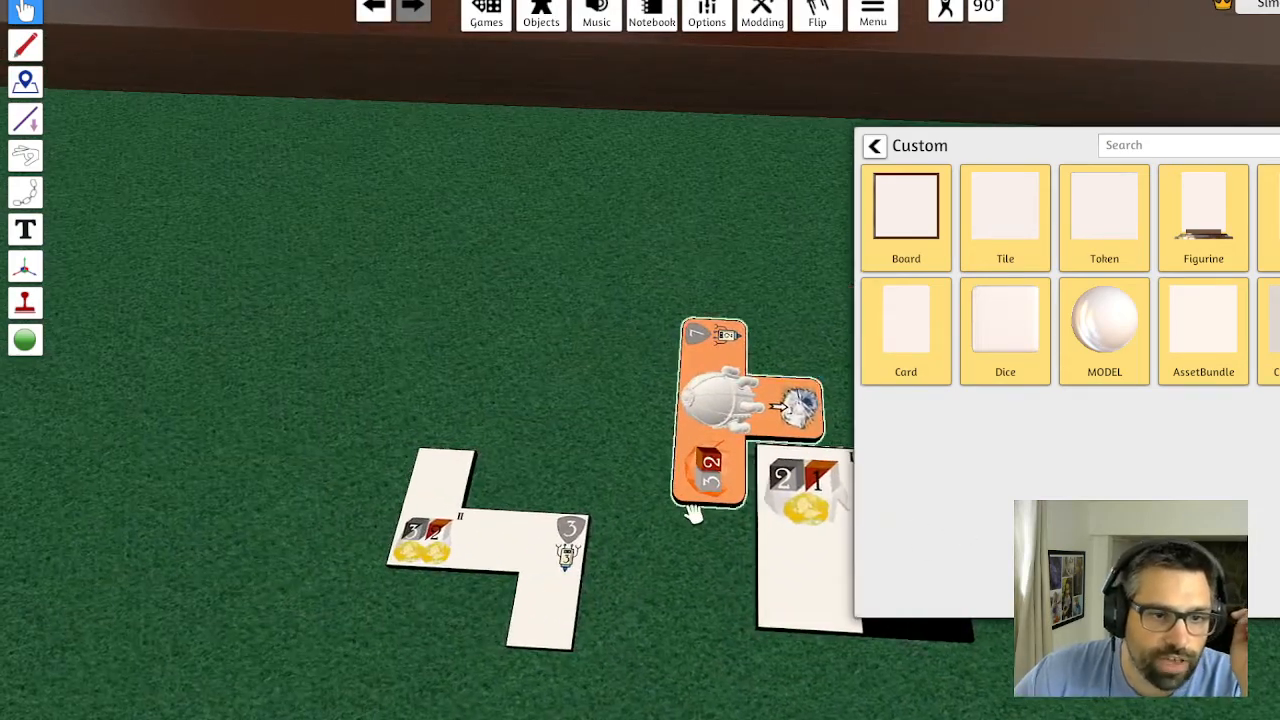
key("d")
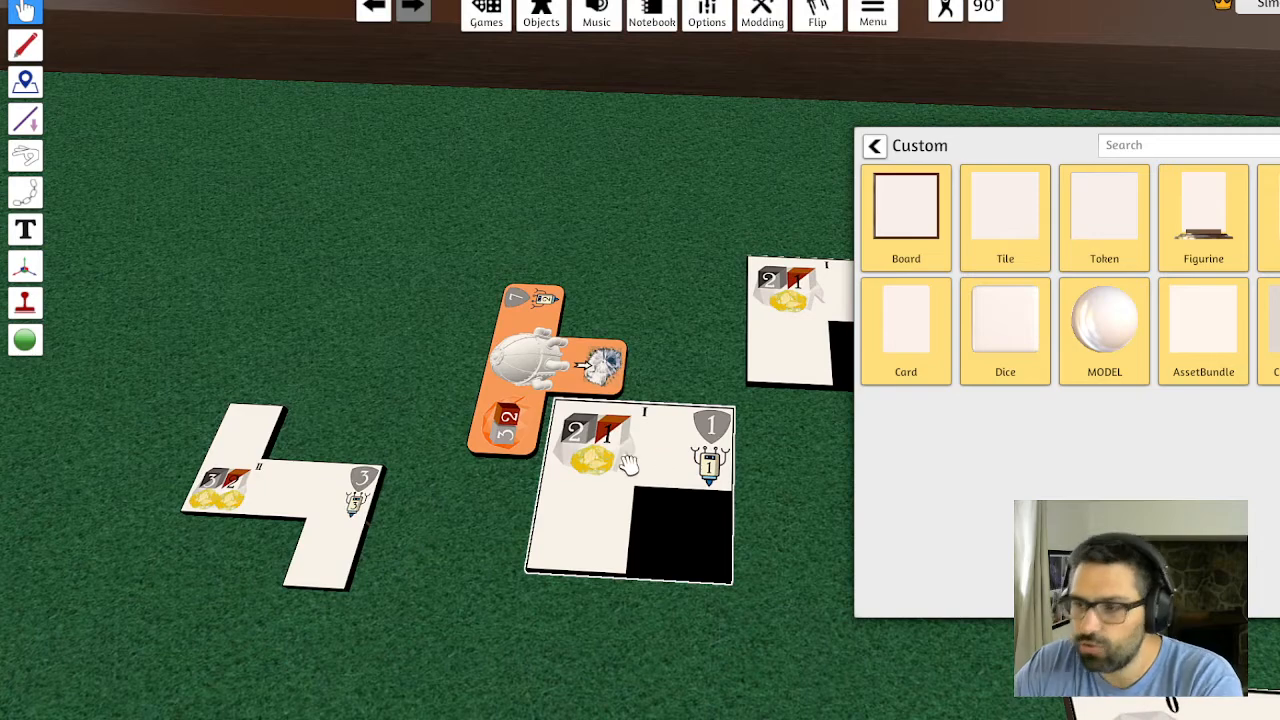
Close the component library and slightly shrink the prod 2a token beside the orange habitation token to compare their squares
key("d")
key("s")
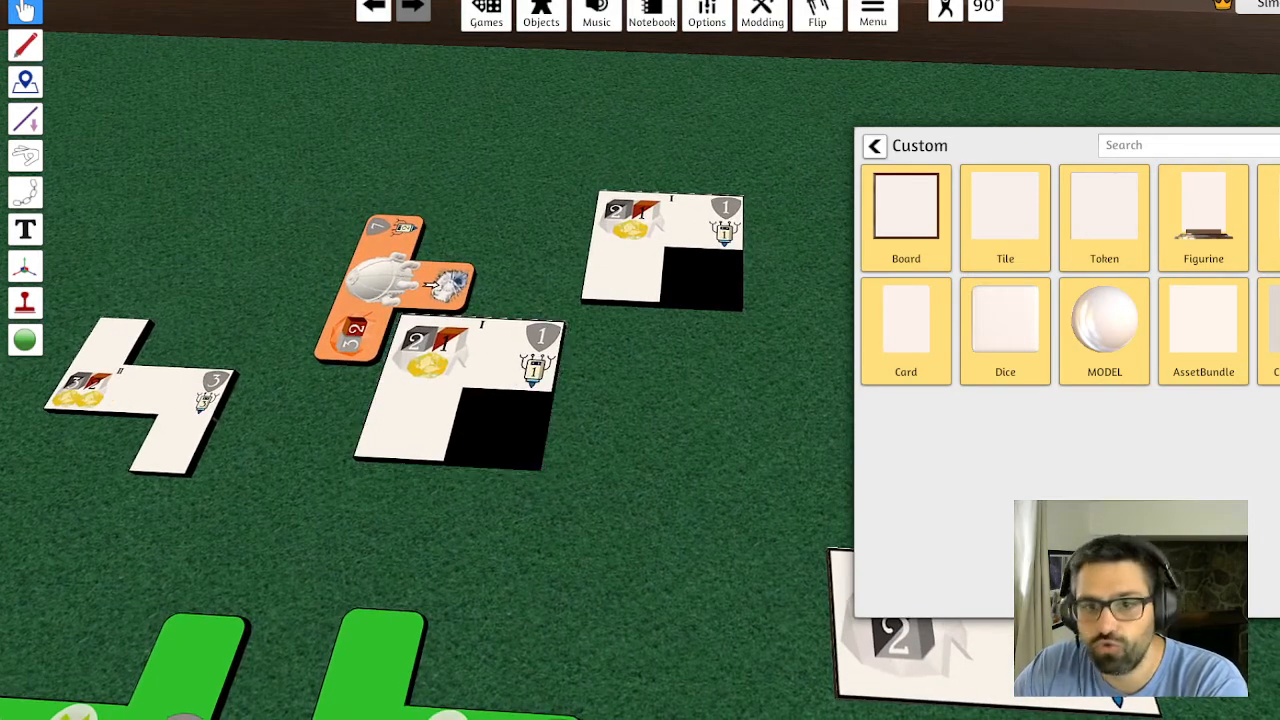
key("Escape")
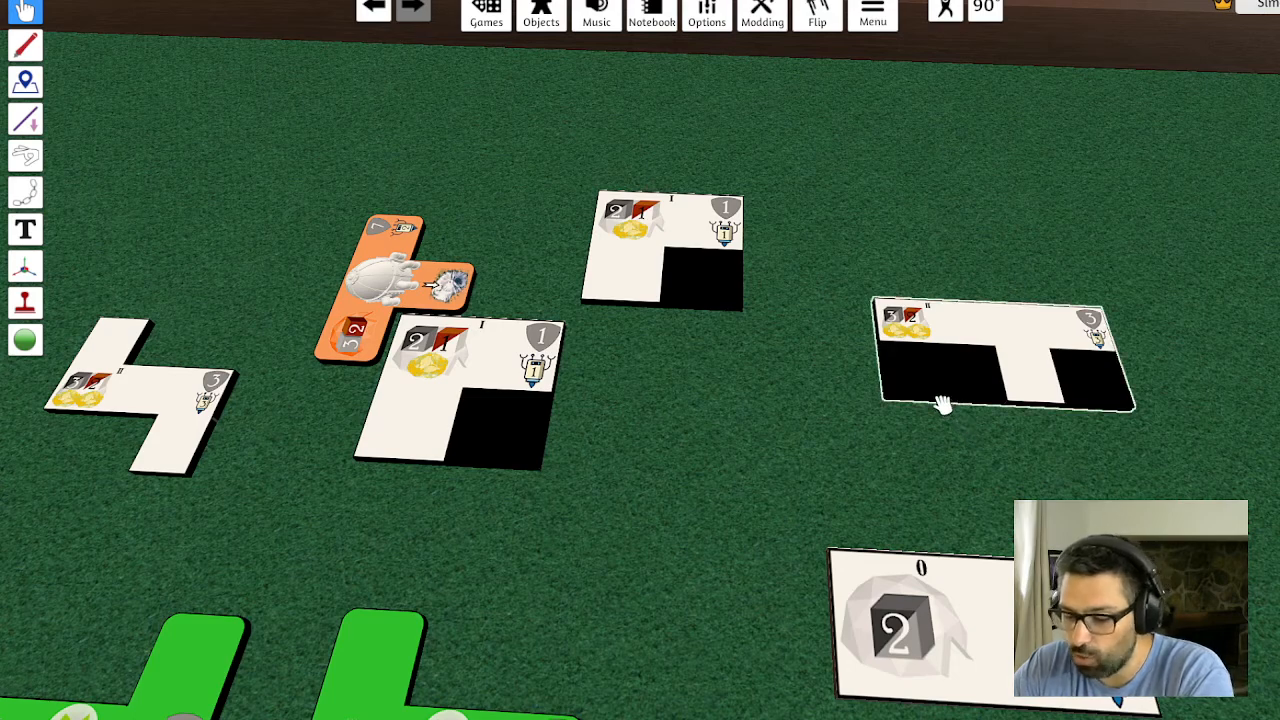
key("a")
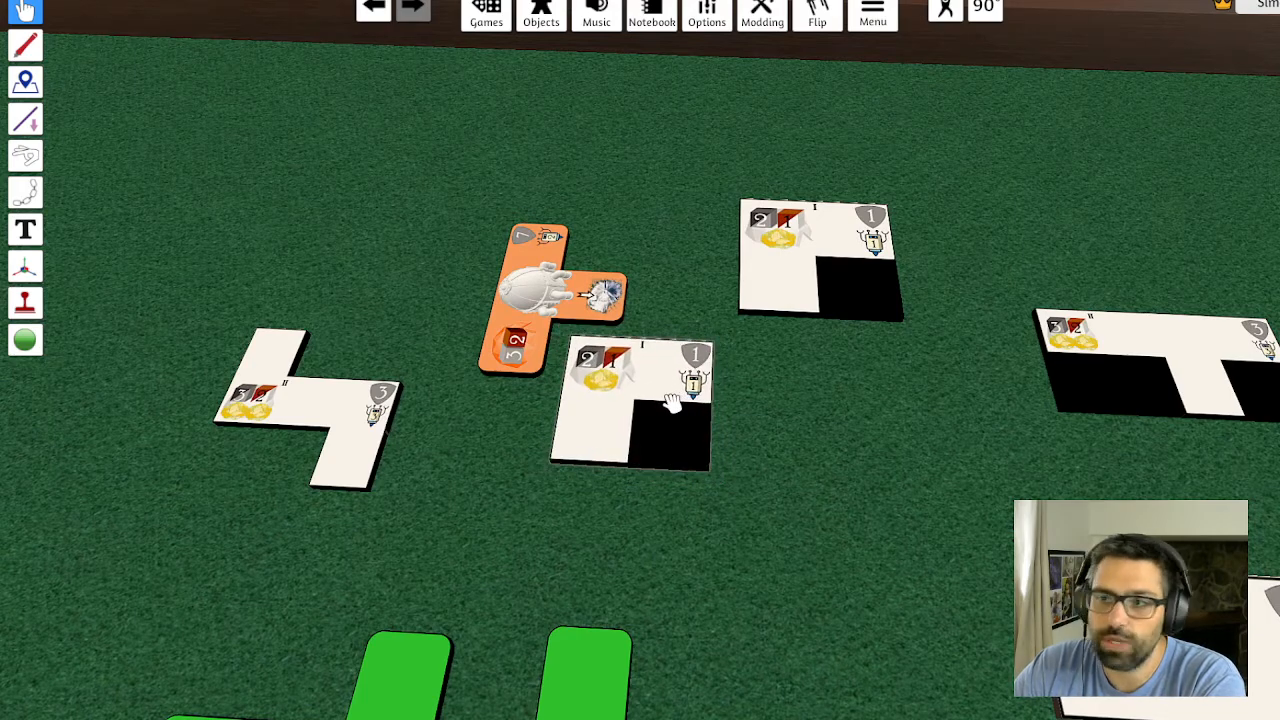
scroll(672, 402, "up", 5)
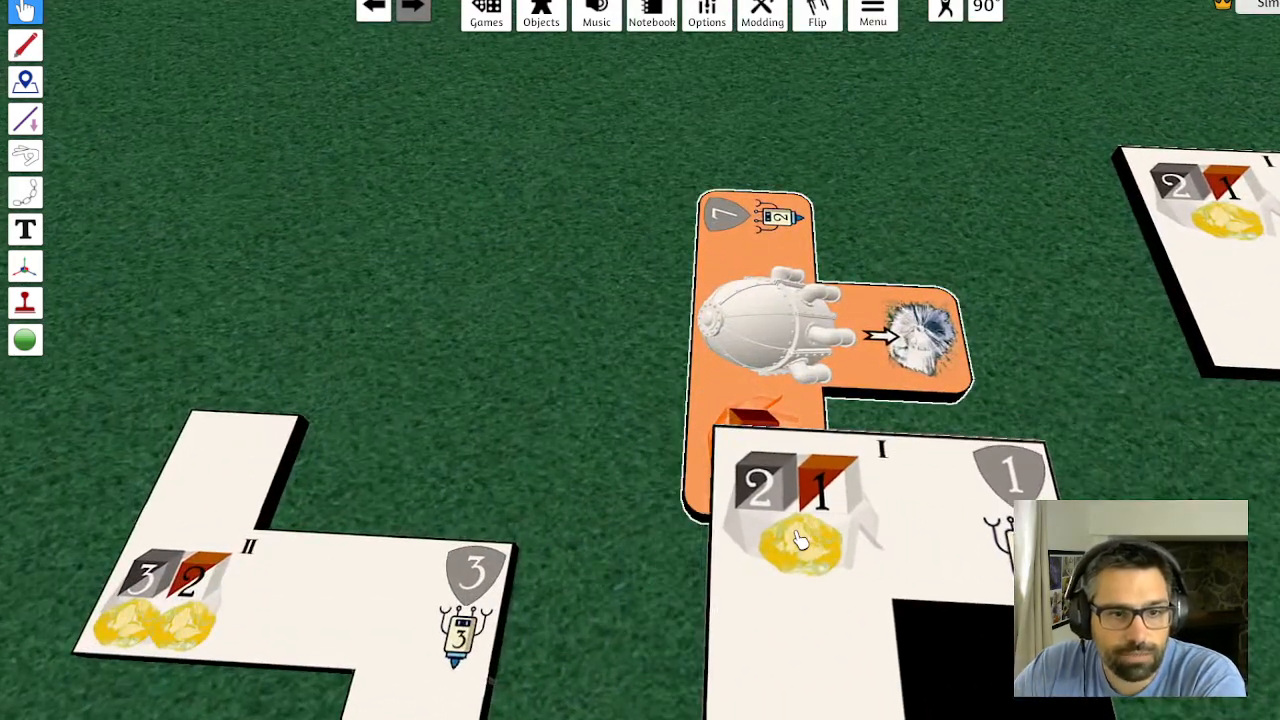
Lay the prod 2a token over the orange habitation token to compare their squares, and set it back down beside it
left_click_drag(800, 540, 757, 342)
key("d")
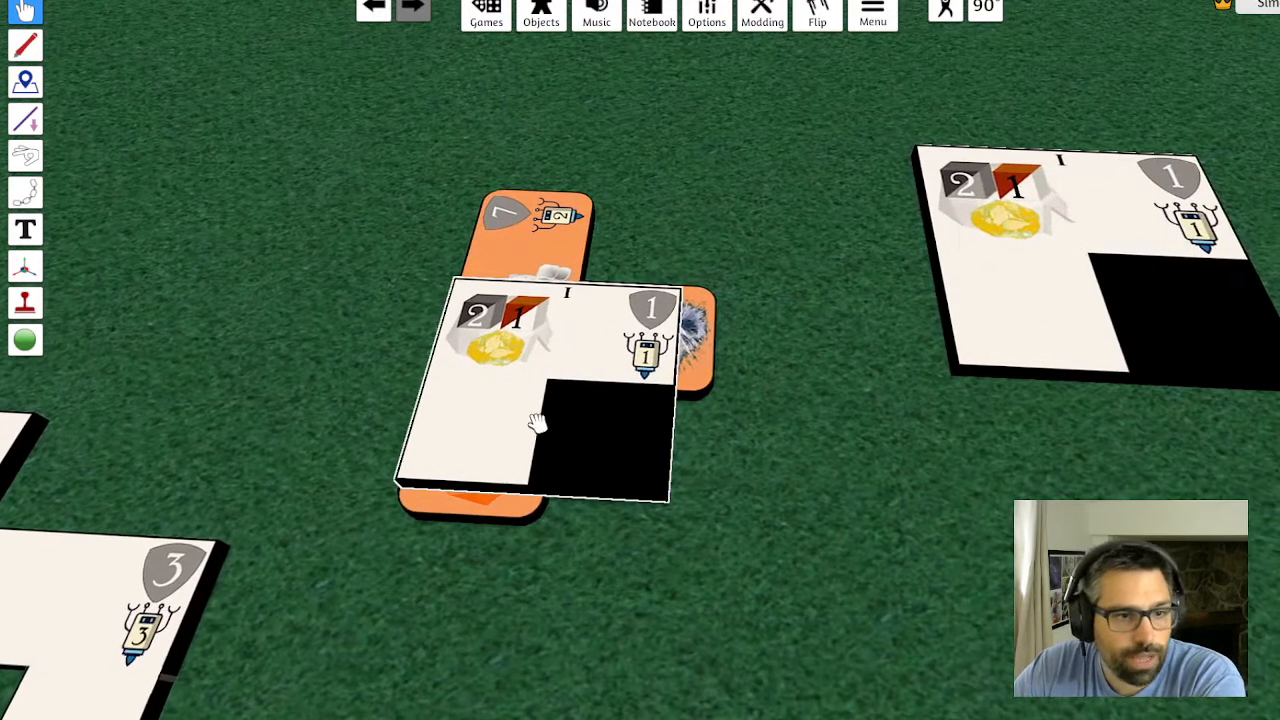
left_click_drag(500, 426, 500, 423)
key("a")
key("w")
scroll(889, 360, "down", 3)
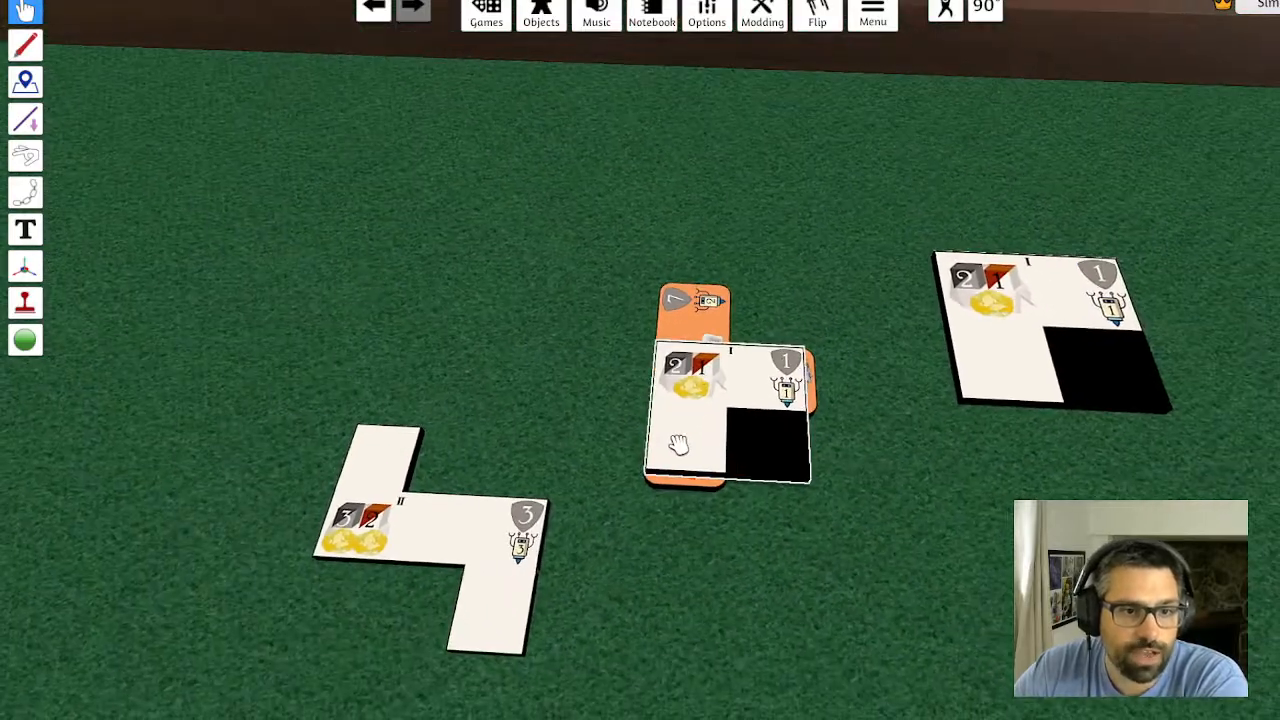
left_click_drag(728, 452, 862, 578)
scroll(700, 535, "up", 4)
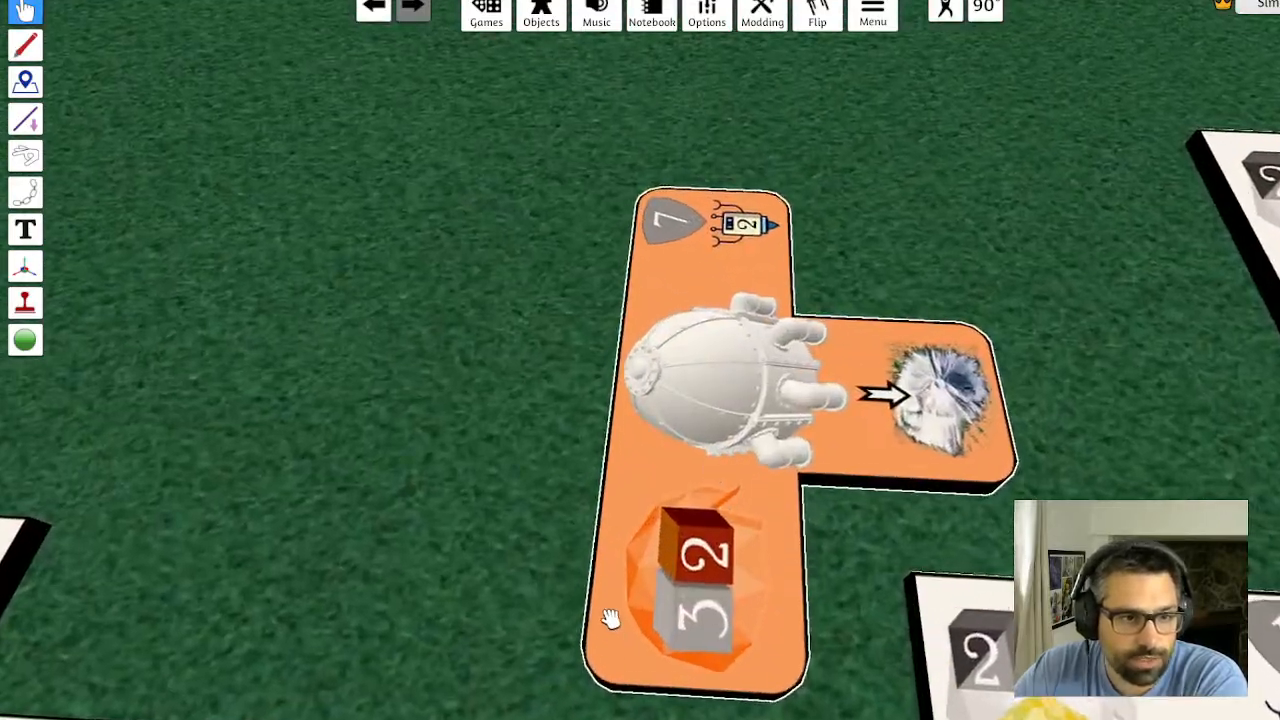
Examine the edges and relative sizes of the white prod tokens compared with the orange habitation token
scroll(640, 612, "down", 5)
key("s")
key("a")
scroll(723, 234, "up", 3)
key("w")
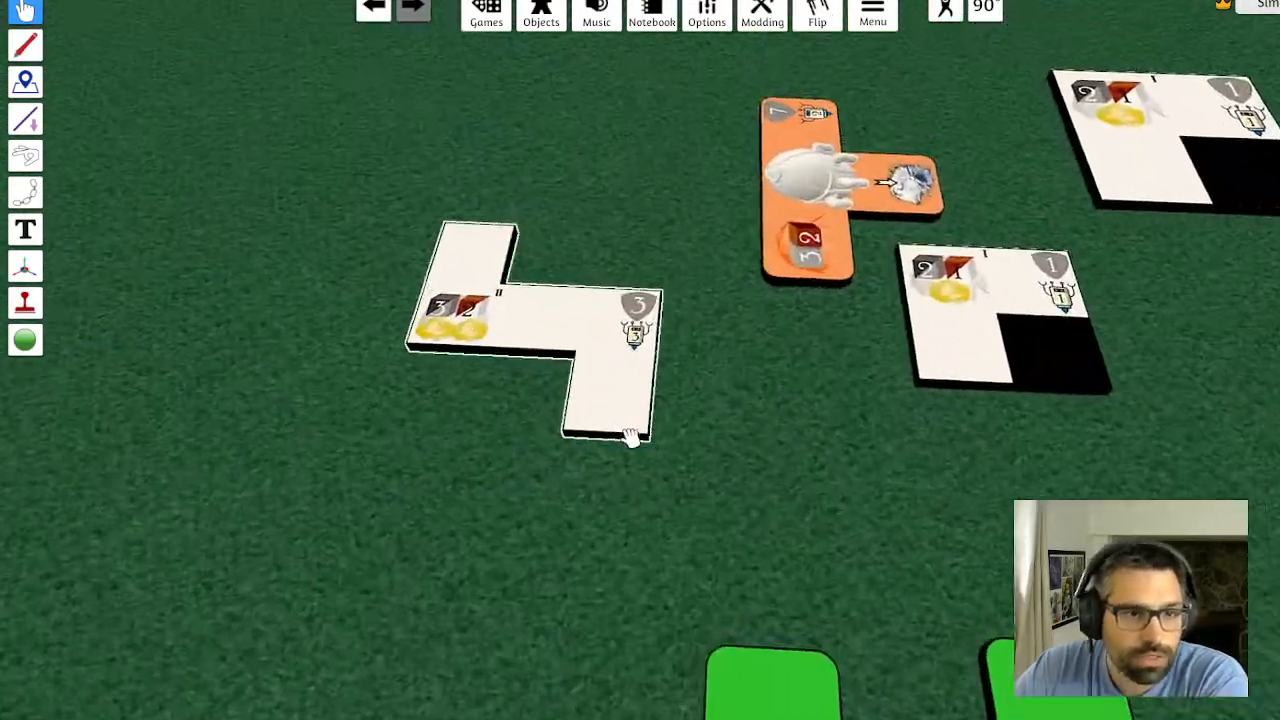
scroll(650, 514, "up", 3)
scroll(783, 414, "down", 3)
key("d")
key("w")
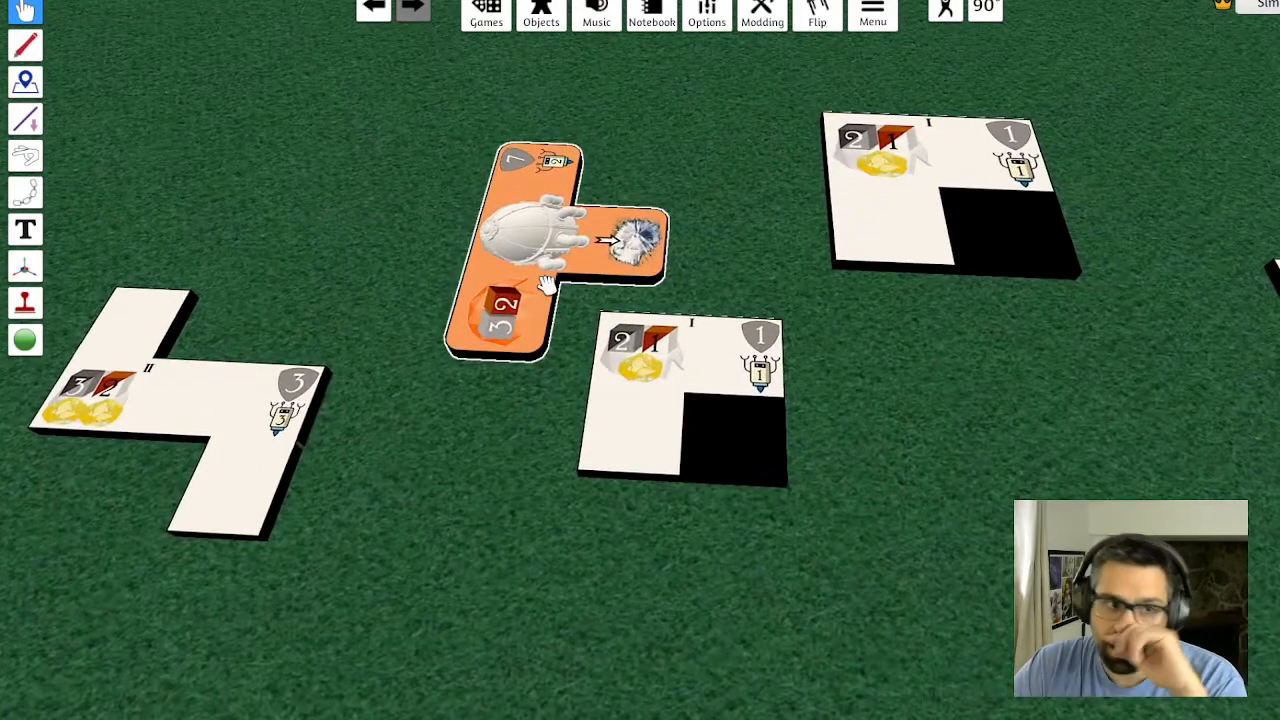
key("w")
key("d")
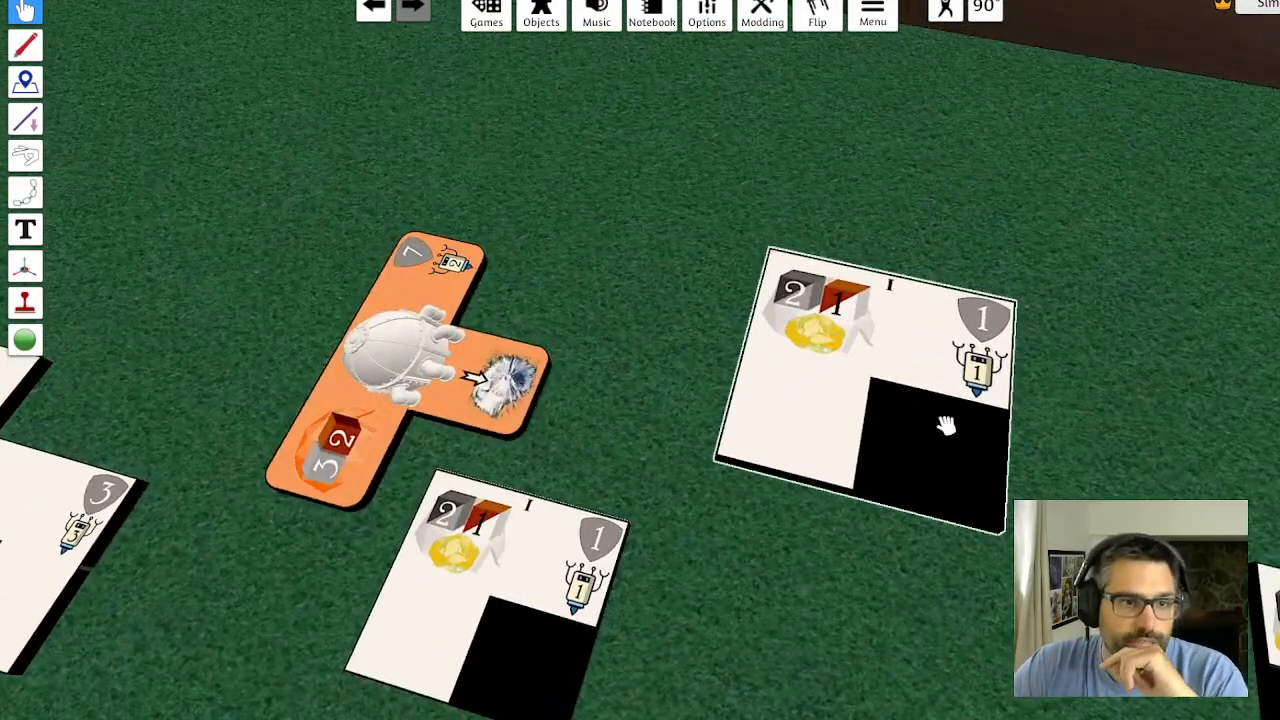
key("a")
key("s")
key("d")
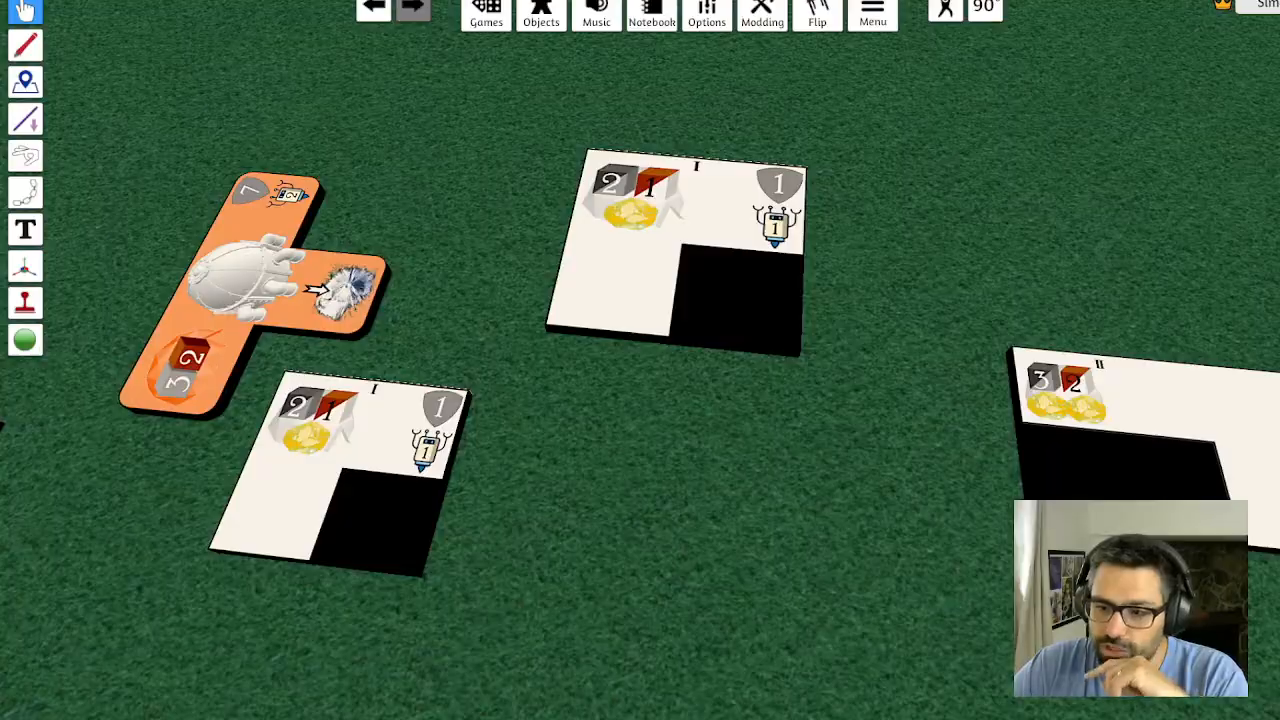
Switch to Photoshop and open habitations 3.0.png and prod 2a.png from the building images folder
key("alt+Tab")
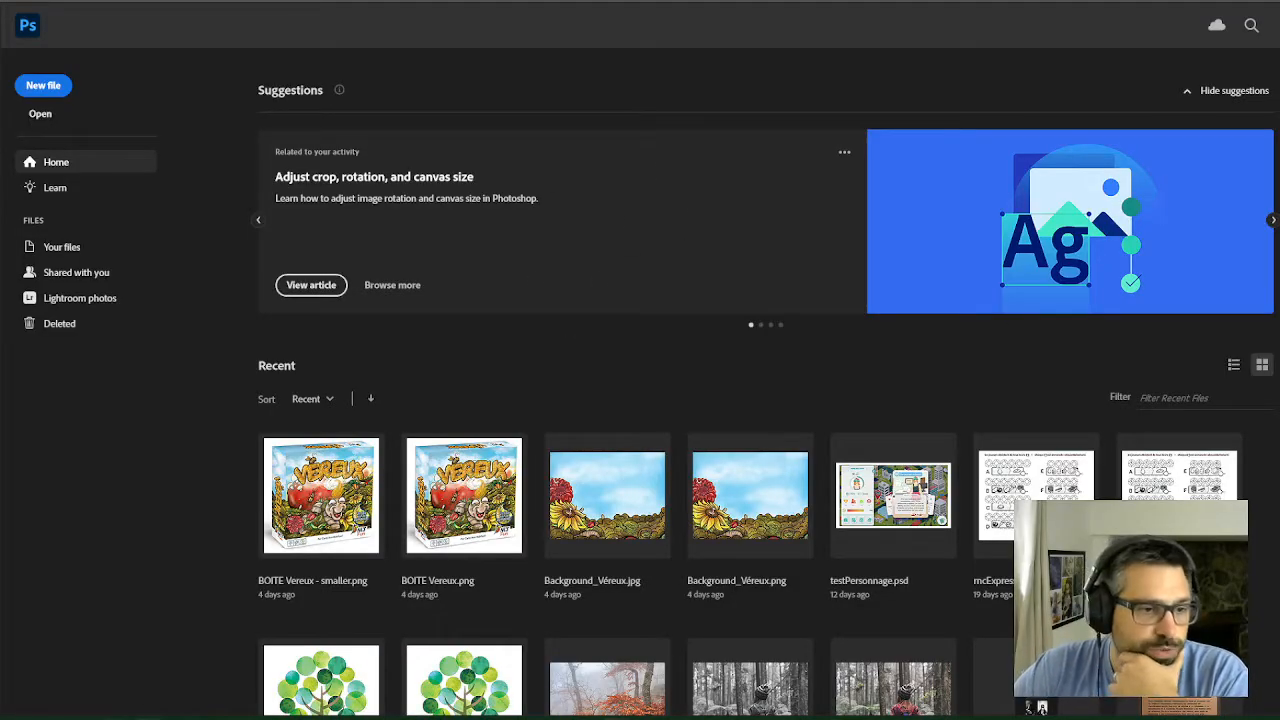
mouse_move(212, 640)
left_click(88, 640)
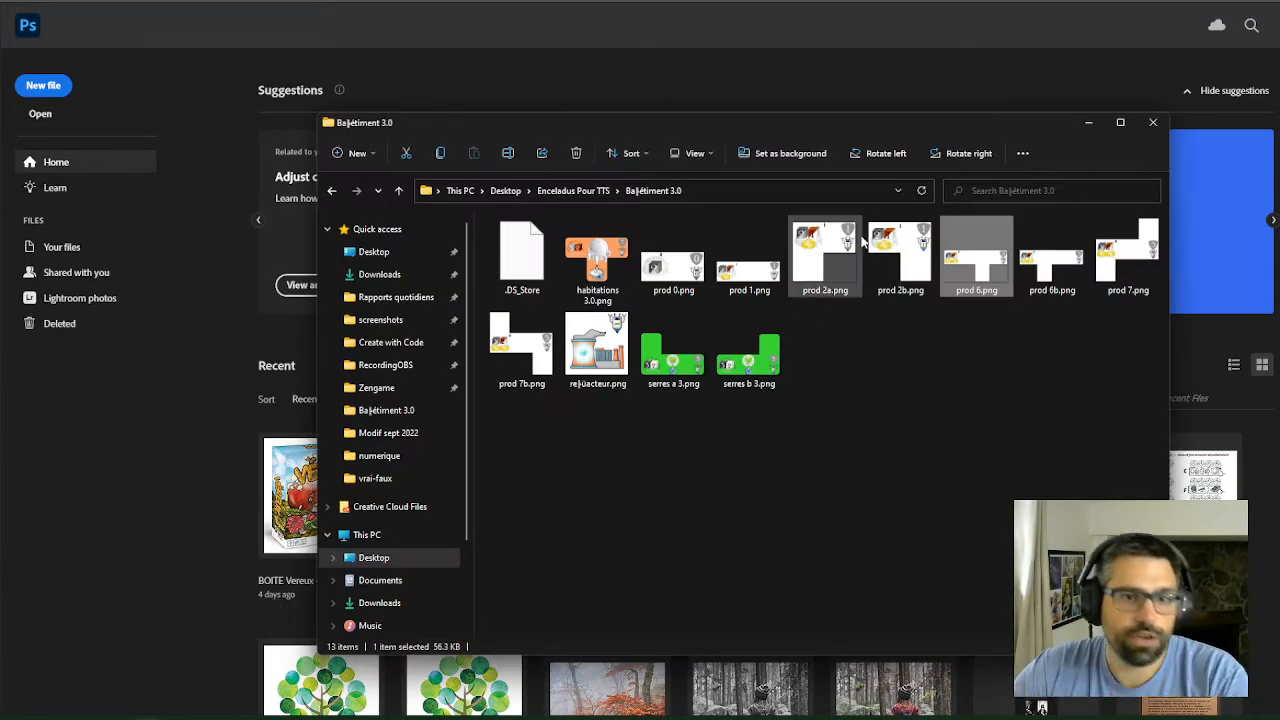
left_click(590, 272)
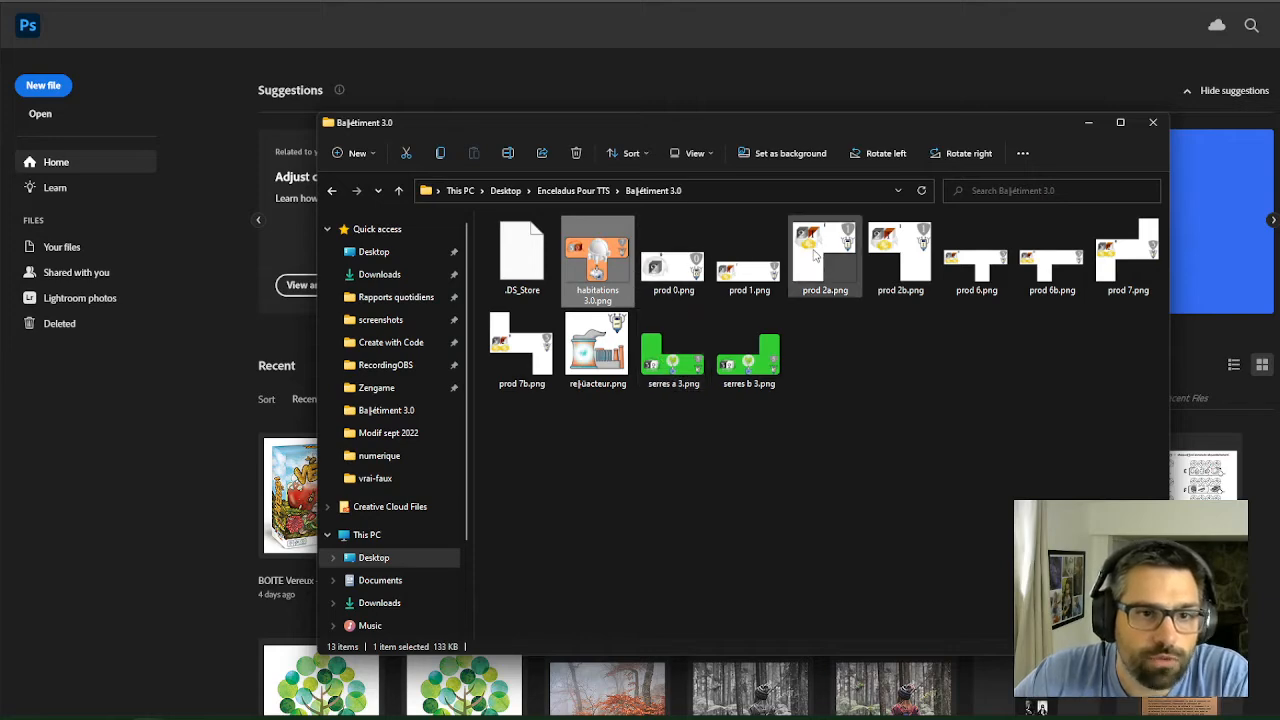
left_click_drag(832, 270, 193, 425)
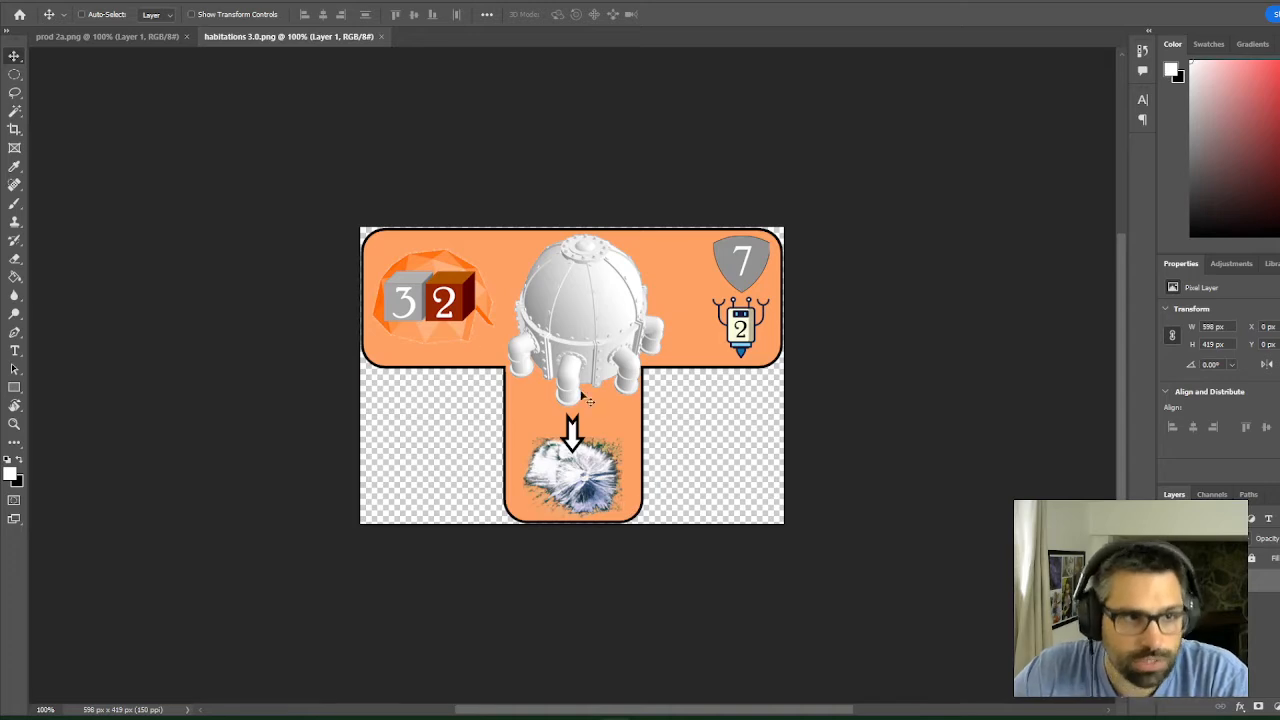
Compare the prod 2a and habitations 3.0 images, inspecting the habitation's black outline and transparent margins at 300%
left_click(123, 40)
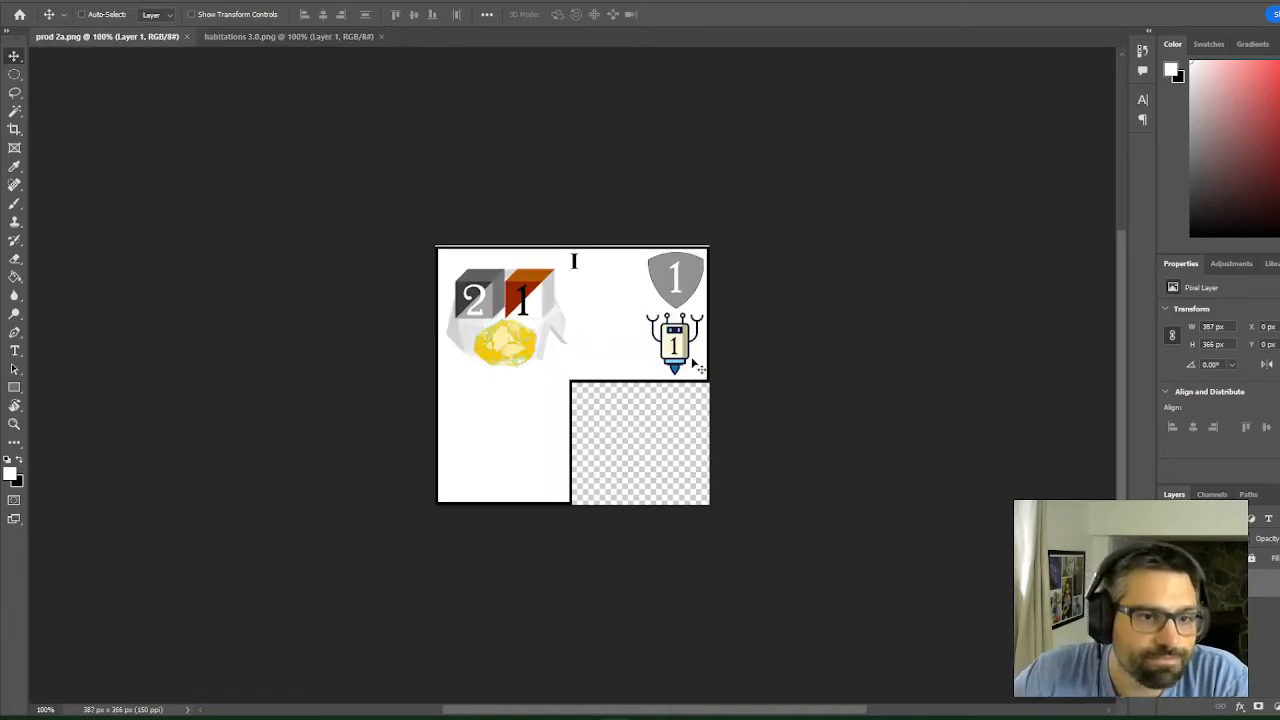
left_click(265, 40)
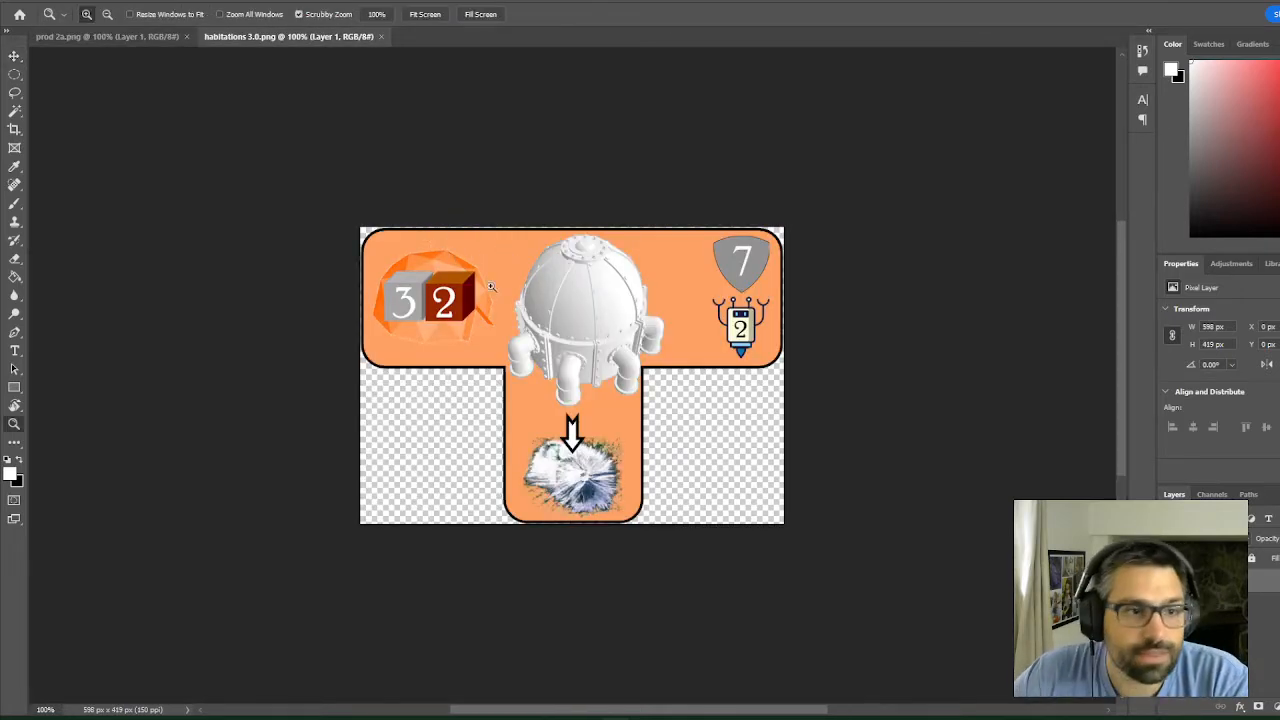
left_click(434, 245)
left_click(606, 268)
key("v")
left_click_drag(662, 183, 489, 196)
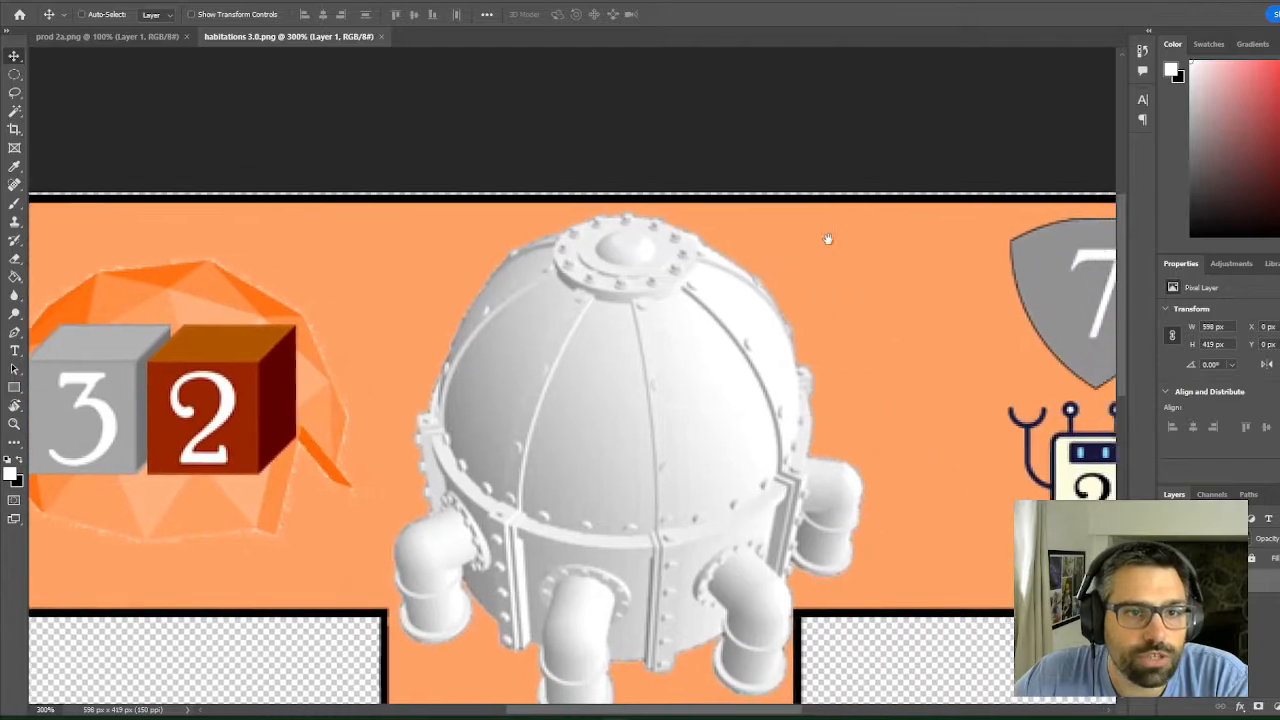
left_click_drag(828, 239, 609, 229)
left_click_drag(906, 400, 891, 269)
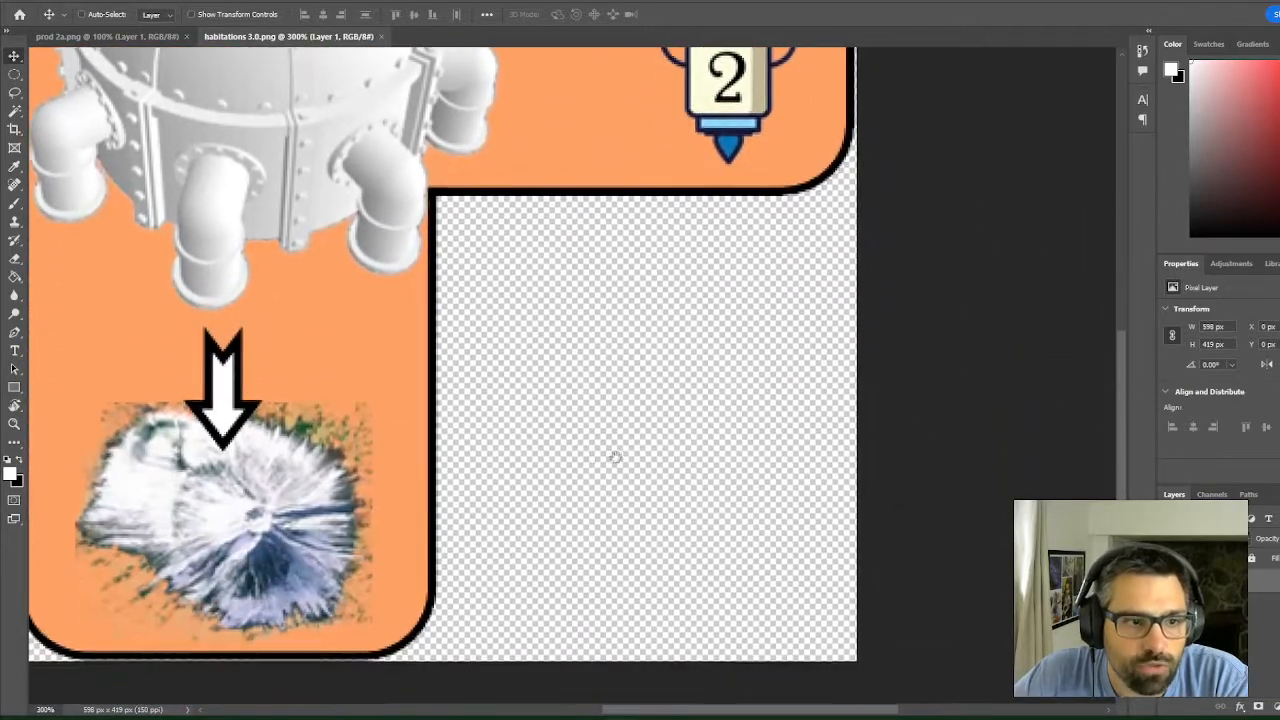
left_click_drag(615, 456, 829, 317)
left_click_drag(295, 334, 666, 446)
left_click_drag(333, 208, 466, 340)
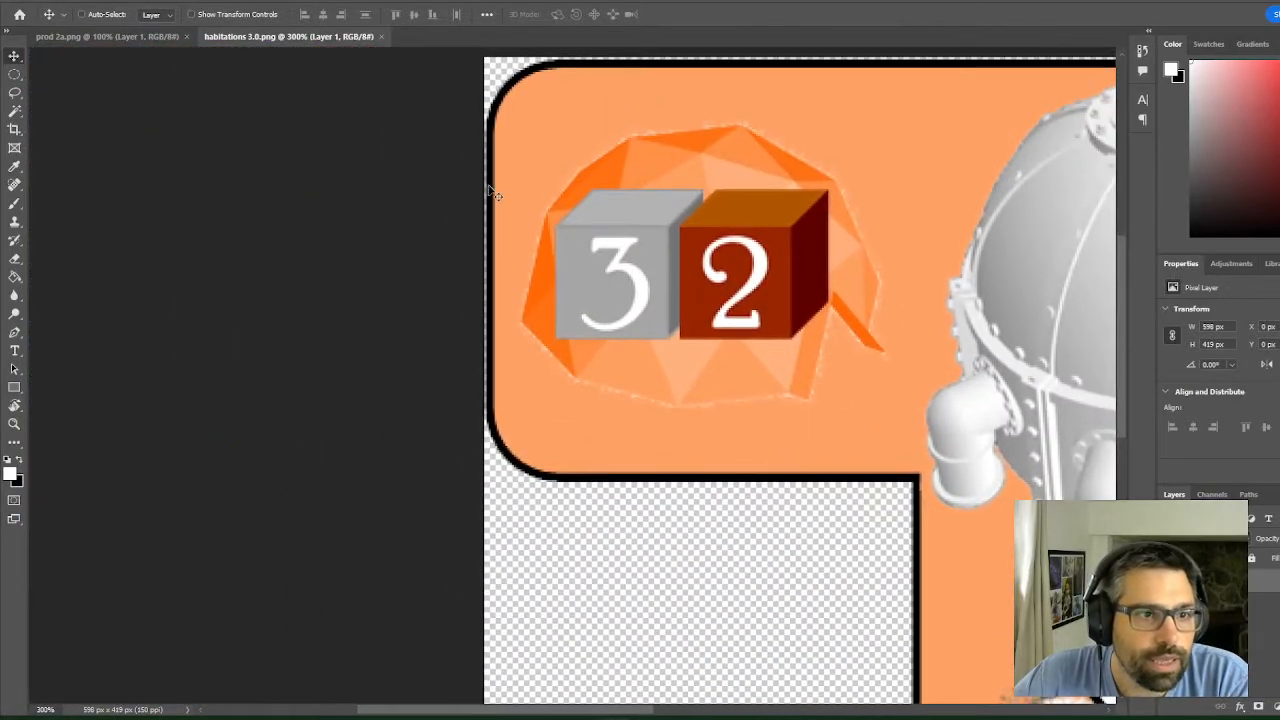
Inspect the prod 2a image's outer borders and the inner corner around its transparent cut-out up close
left_click(110, 37)
left_click_drag(511, 258, 574, 262)
left_click_drag(1089, 480, 799, 338)
left_click_drag(801, 451, 989, 199)
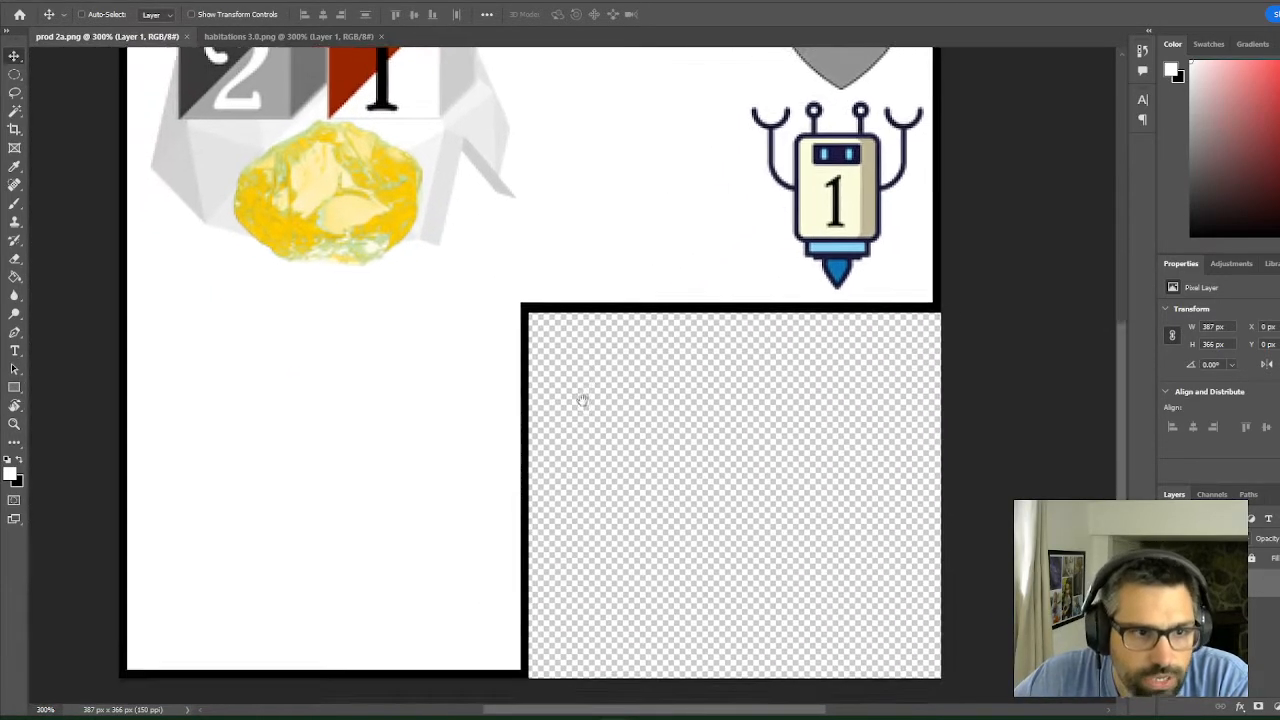
left_click_drag(461, 347, 580, 374)
left_click_drag(610, 292, 530, 439)
key("z")
left_click(802, 438)
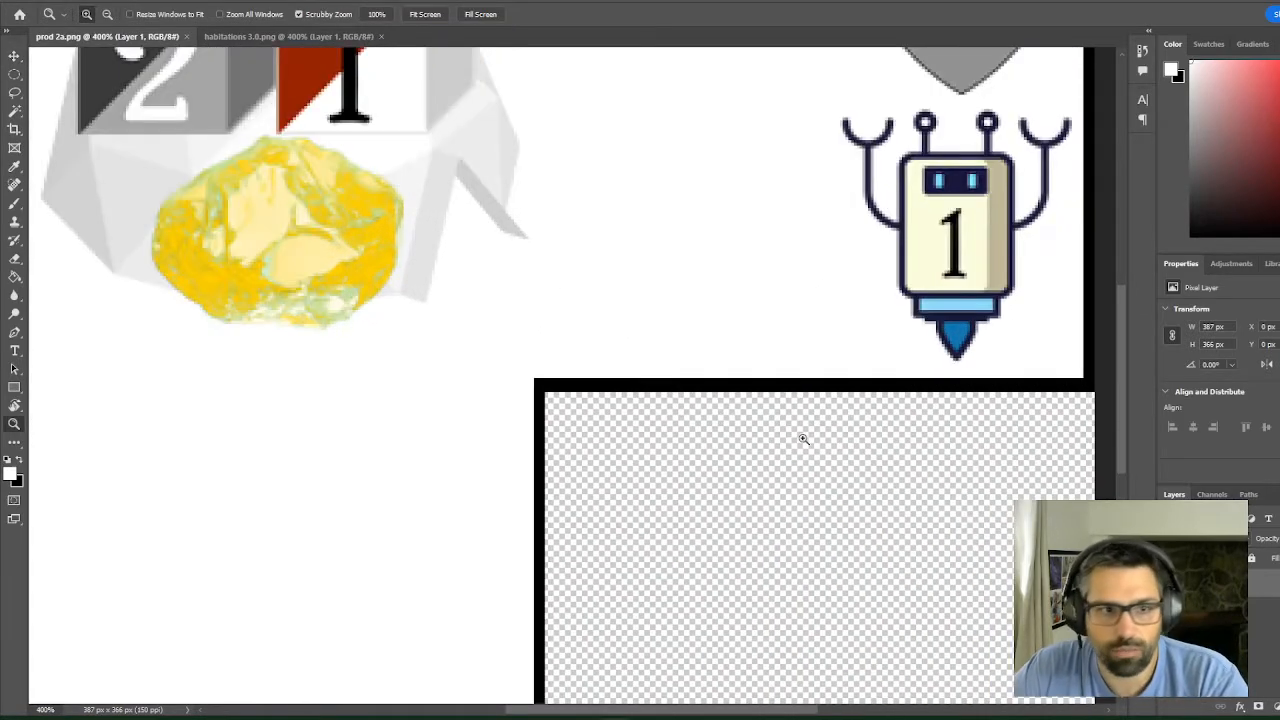
left_click(729, 440)
key("super")
key("super")
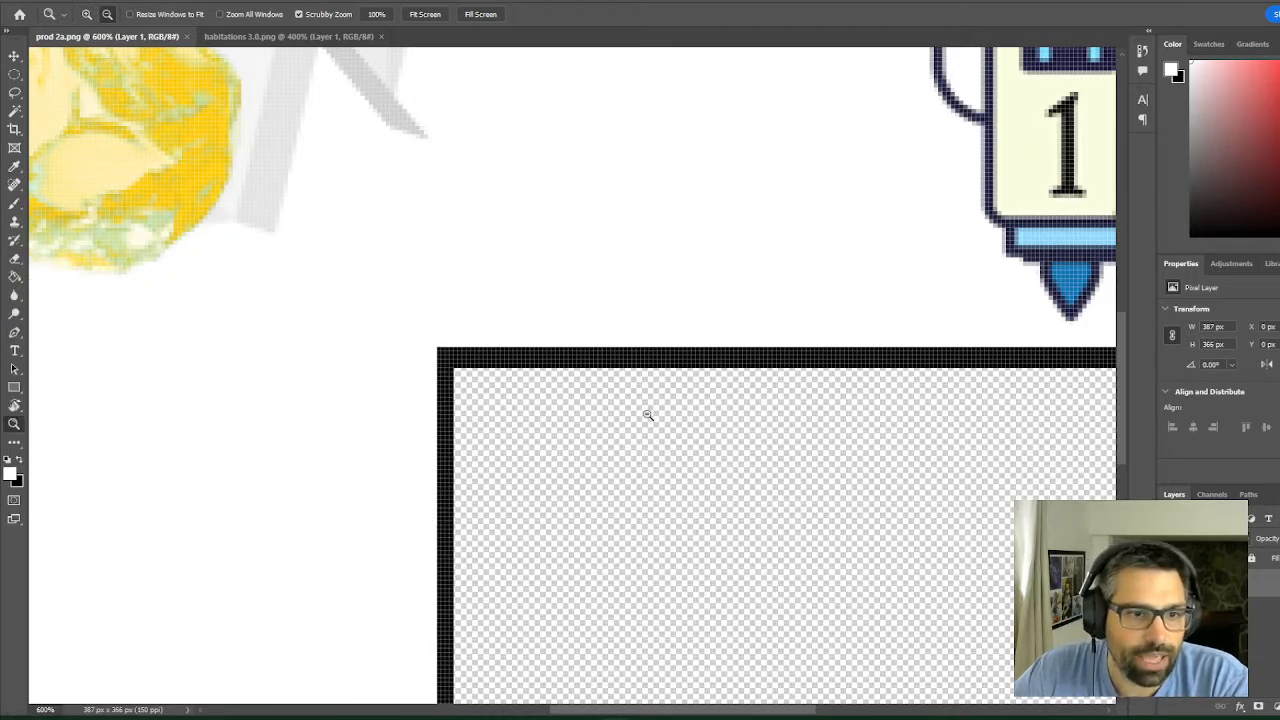
left_click_drag(648, 415, 648, 415)
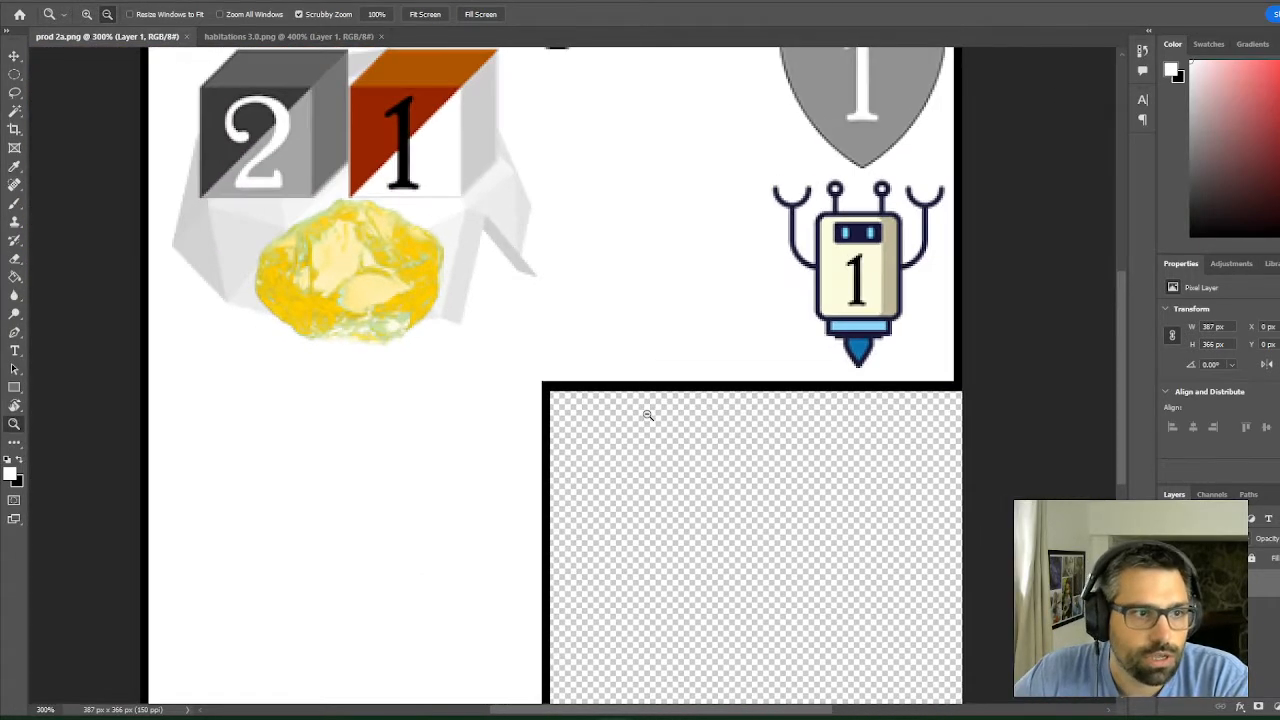
left_click_drag(536, 197, 548, 437)
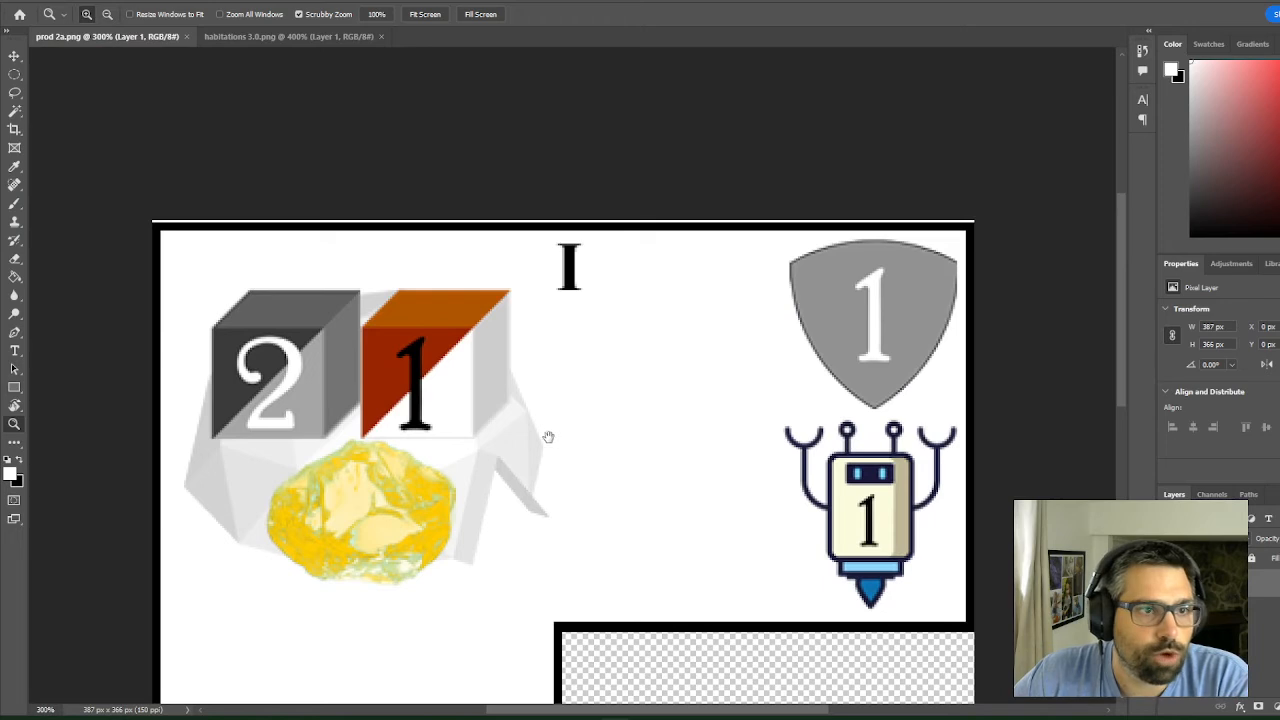
Select the 1 px white strip above the prod 2a image's top outline with the Rectangular Marquee and delete it
right_click(15, 75)
left_click(62, 83)
left_click_drag(101, 172, 996, 219)
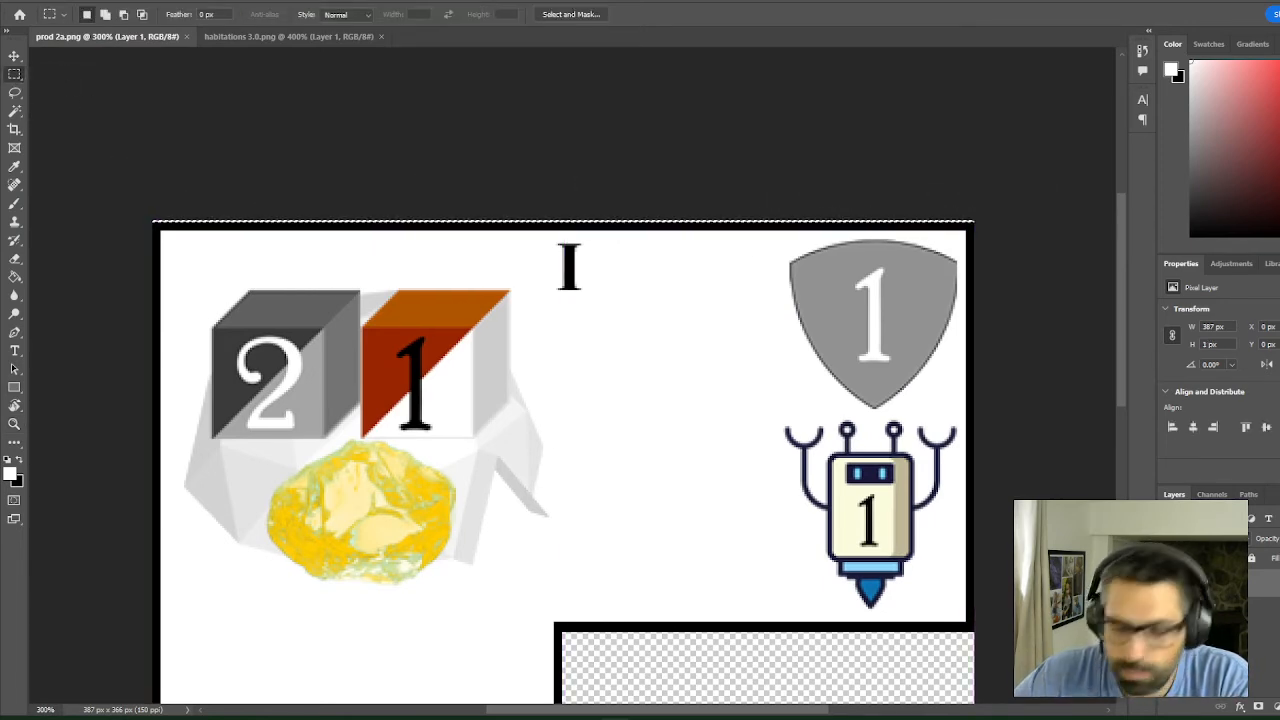
key("z")
left_click(640, 251)
left_click(640, 251)
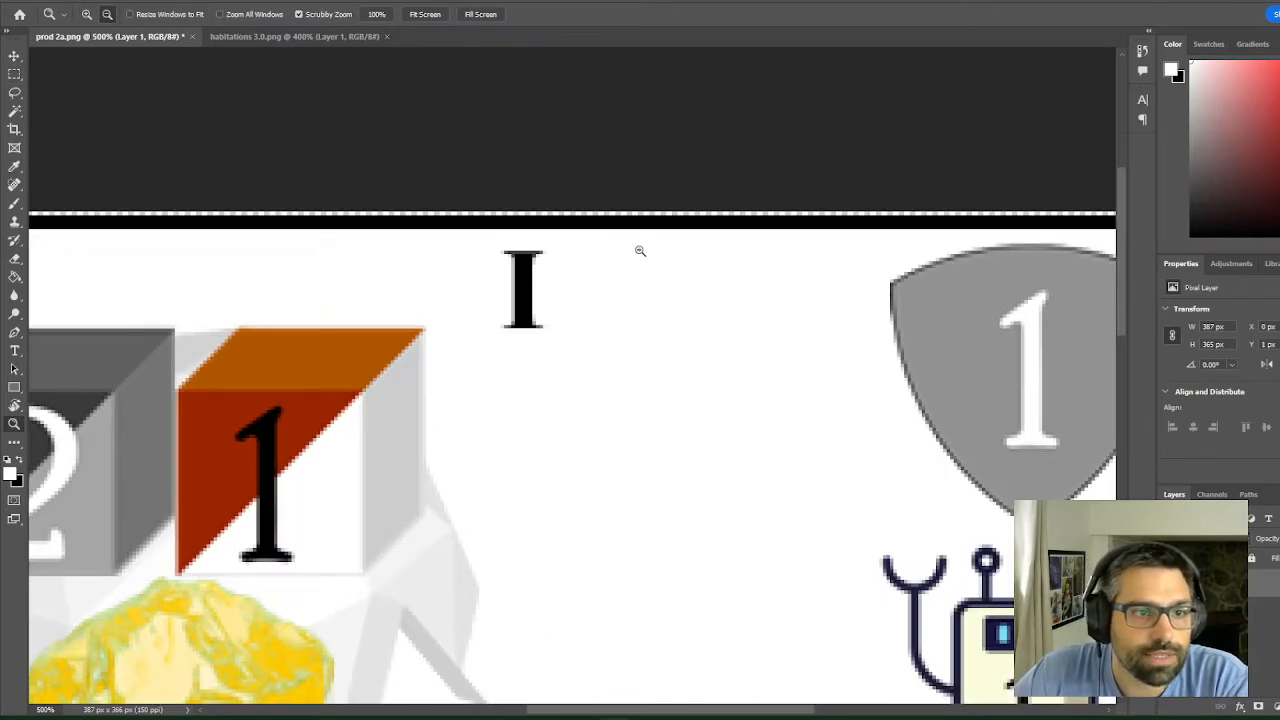
Scale the prod 2a layer down proportionally to 386 × 364 px from its upper-left corner
left_click(634, 297, "alt")
left_click(683, 443, "alt")
left_click_drag(683, 443, 680, 336)
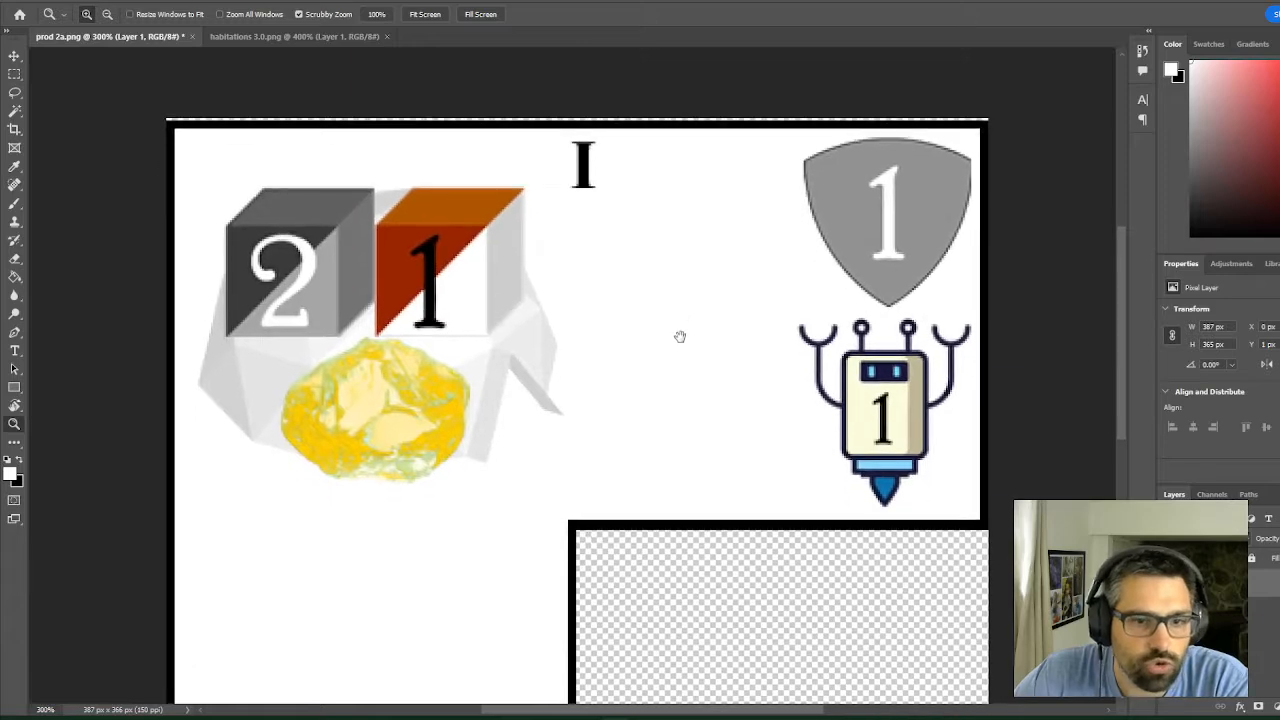
left_click(664, 413, "alt")
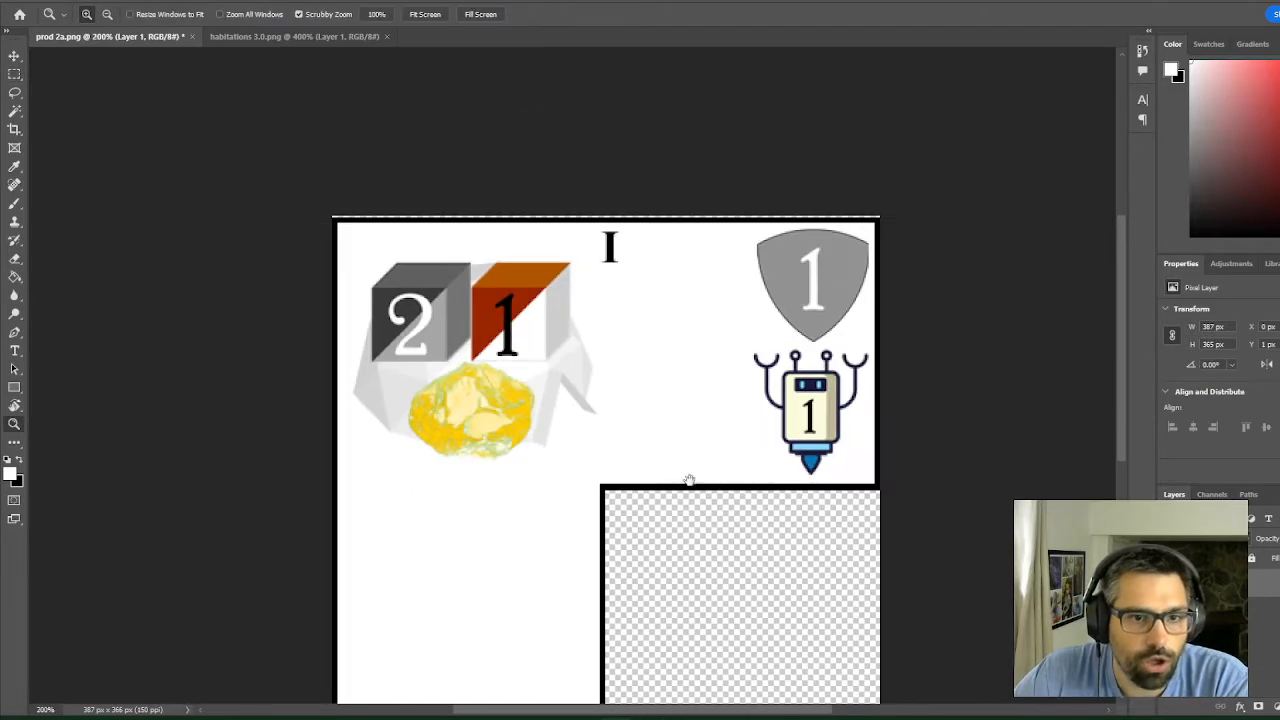
left_click_drag(689, 481, 688, 426)
key("ctrl+t")
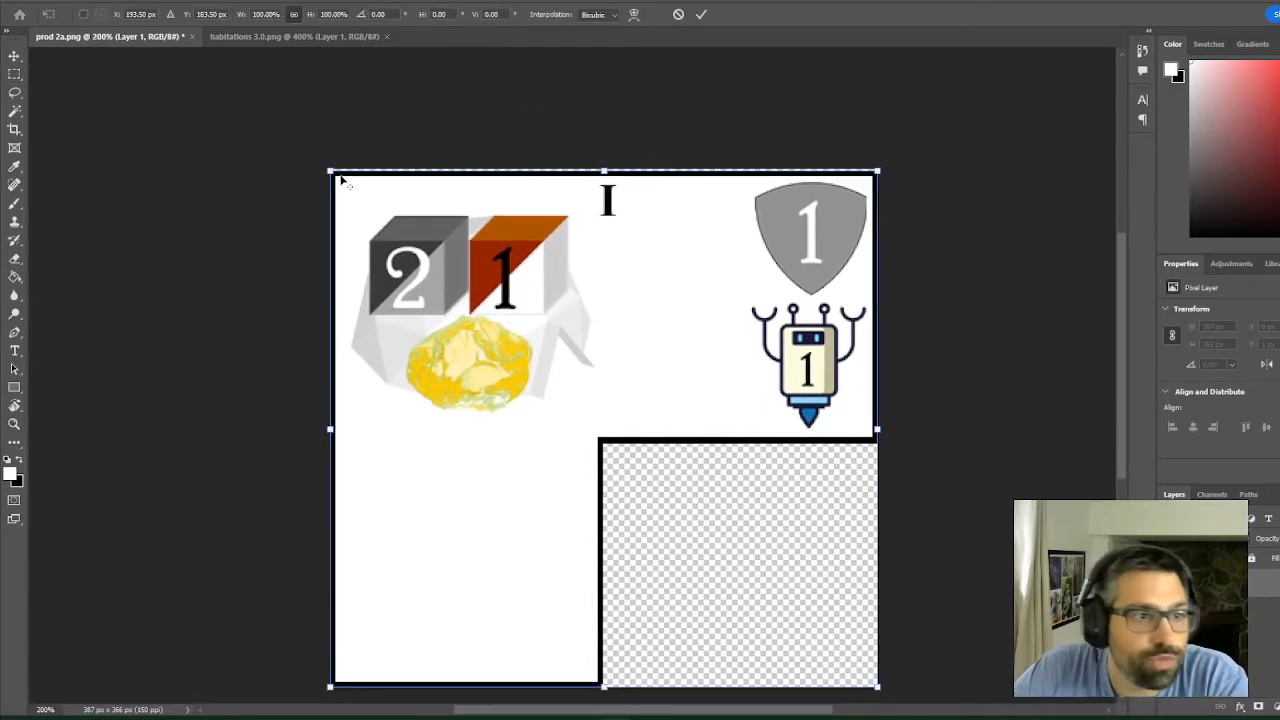
left_click_drag(336, 174, 334, 174)
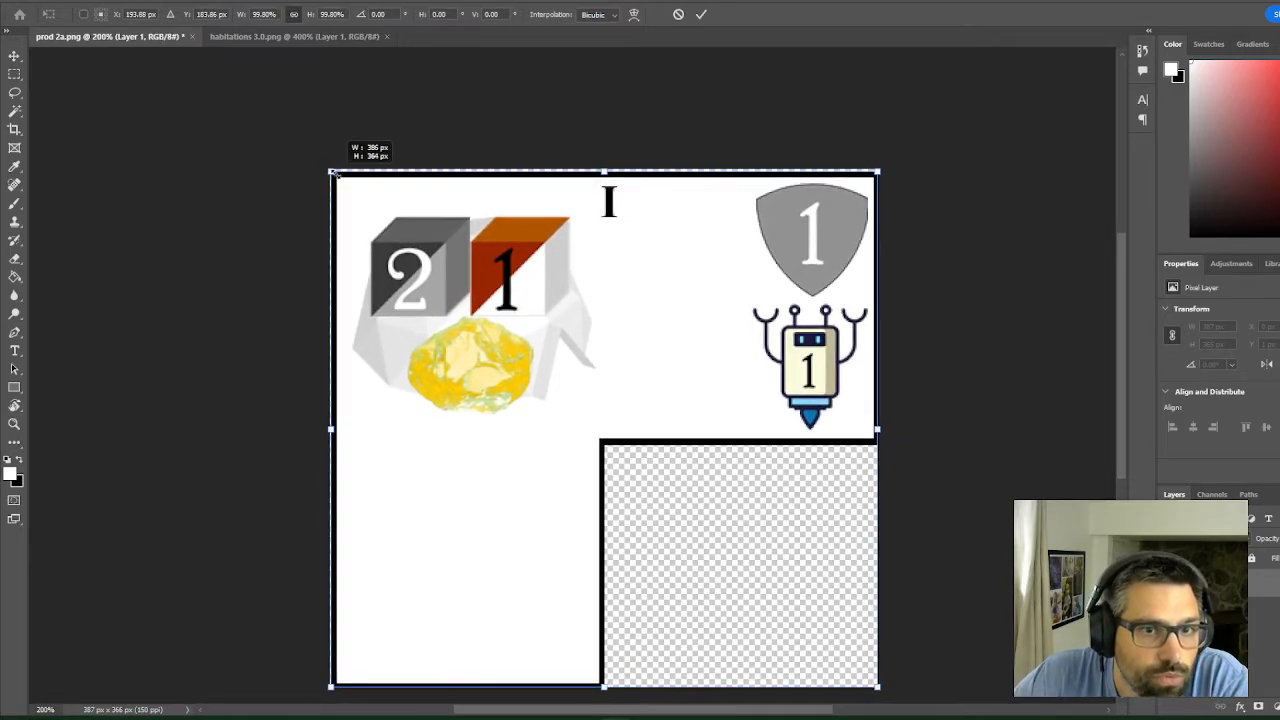
key("Return")
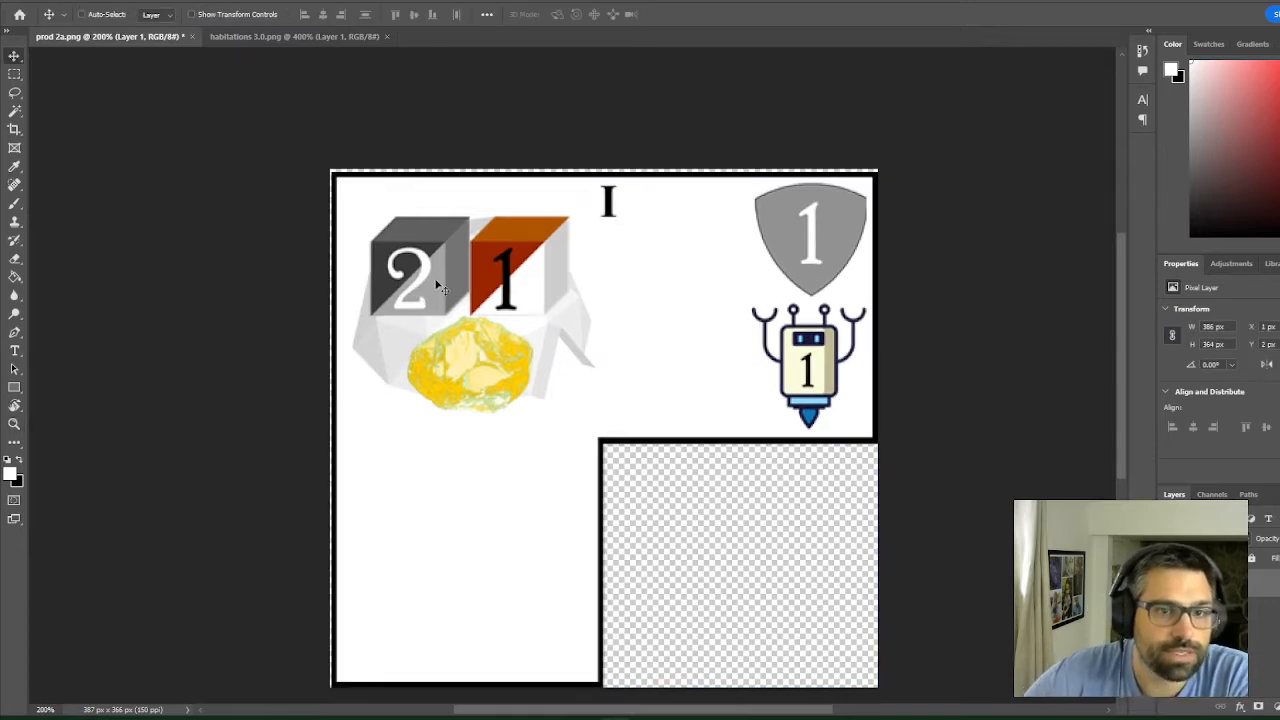
Nudge the prod 2a artwork slightly left and up, and scale the layer down to 384 × 363 px
key("Left")
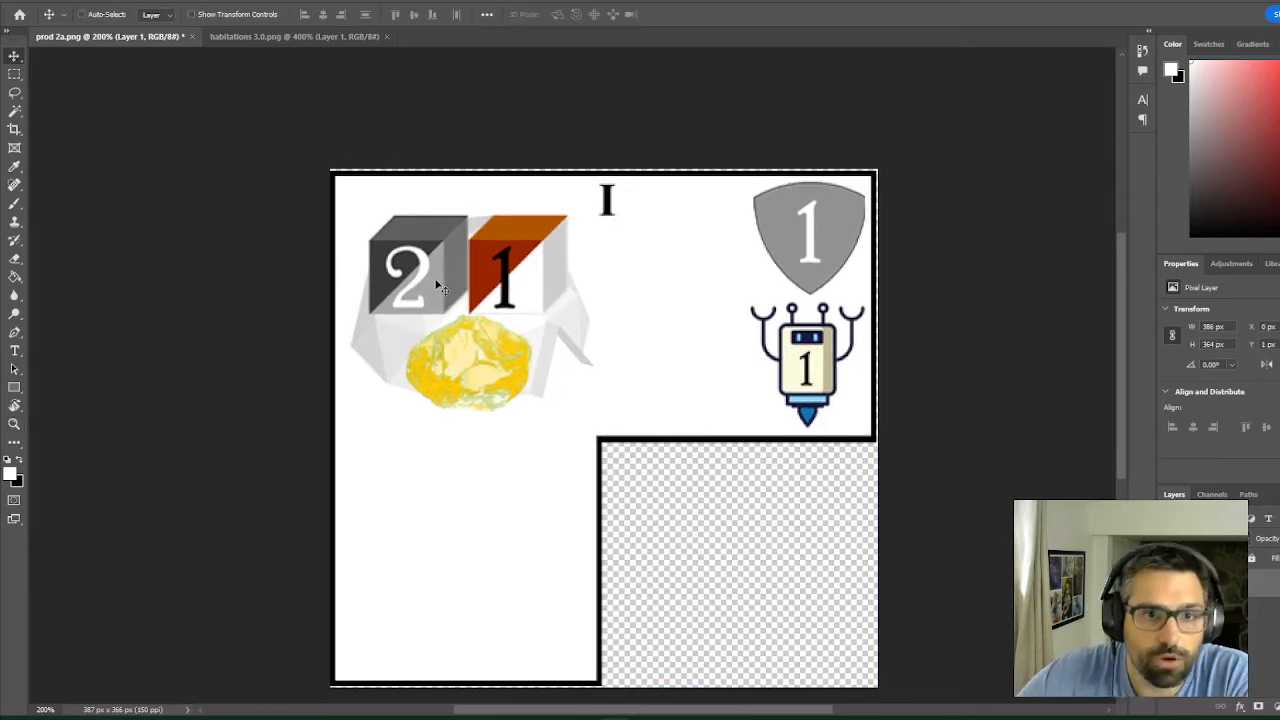
key("ctrl+t")
left_click_drag(331, 172, 331, 174)
key("Return")
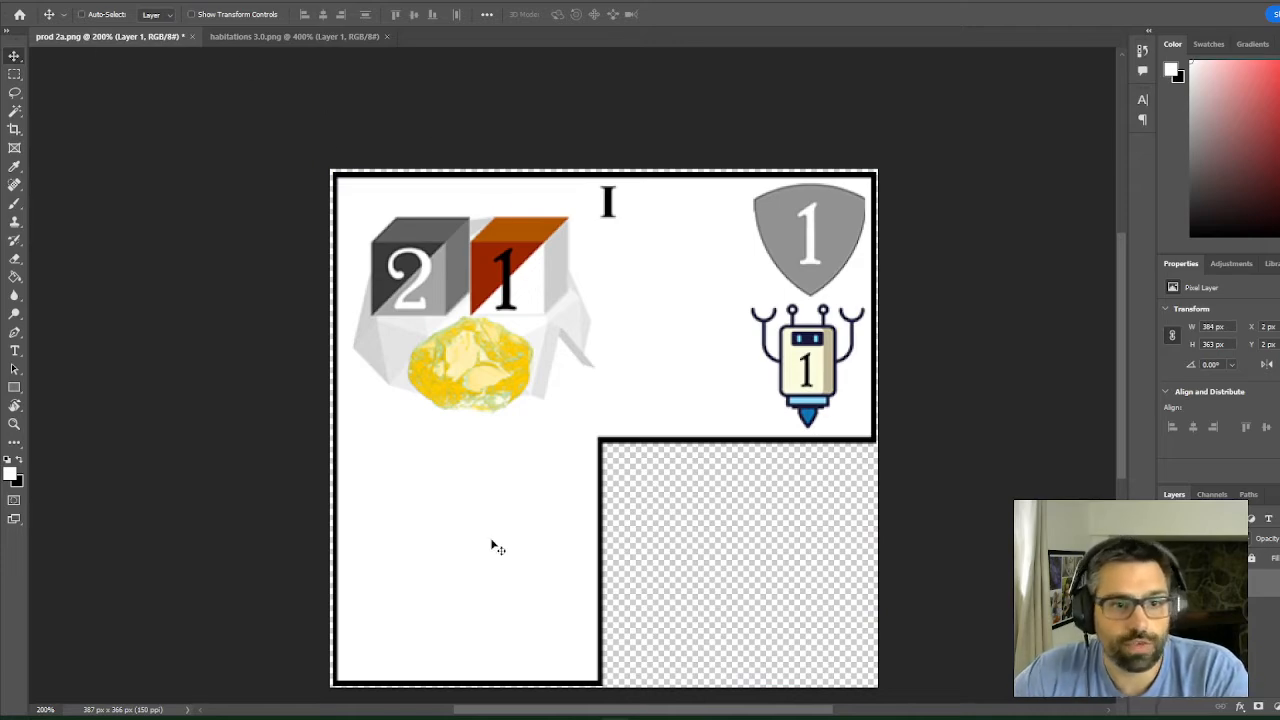
Set up an Export As of the prod 2a image in PNG format with transparency and proceed to saving
left_click(36, 1)
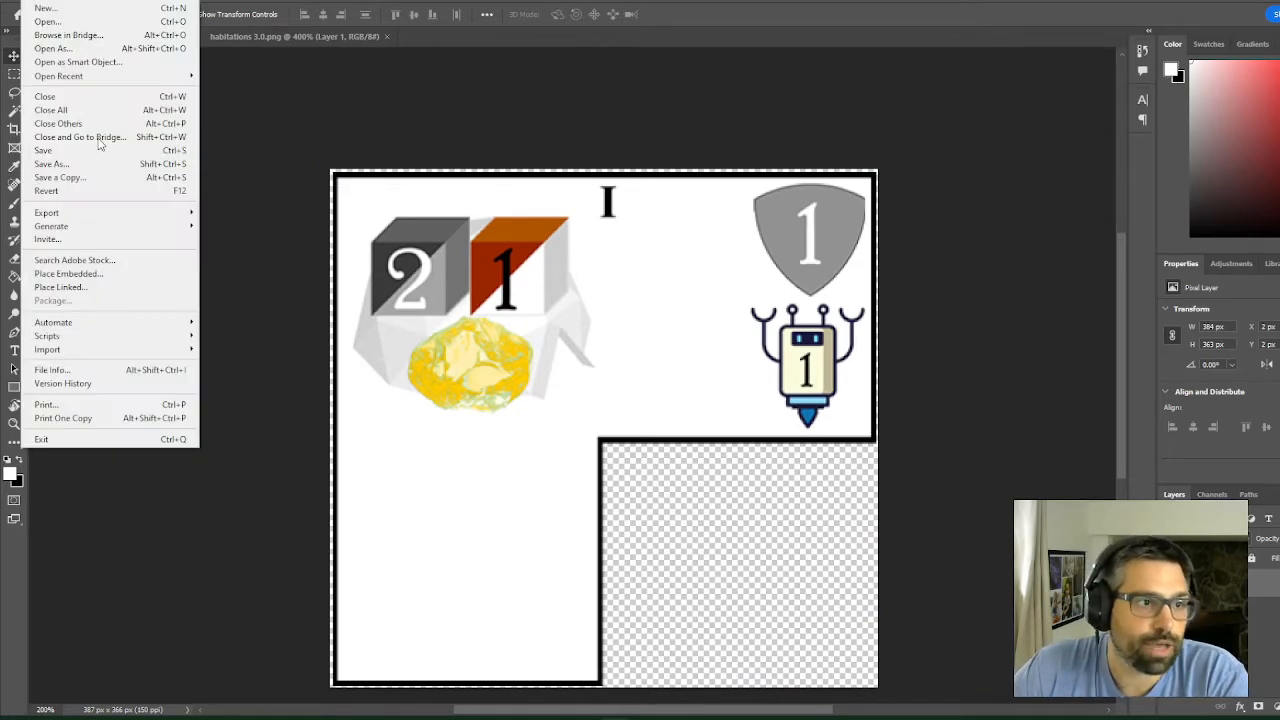
mouse_move(108, 220)
left_click(268, 227)
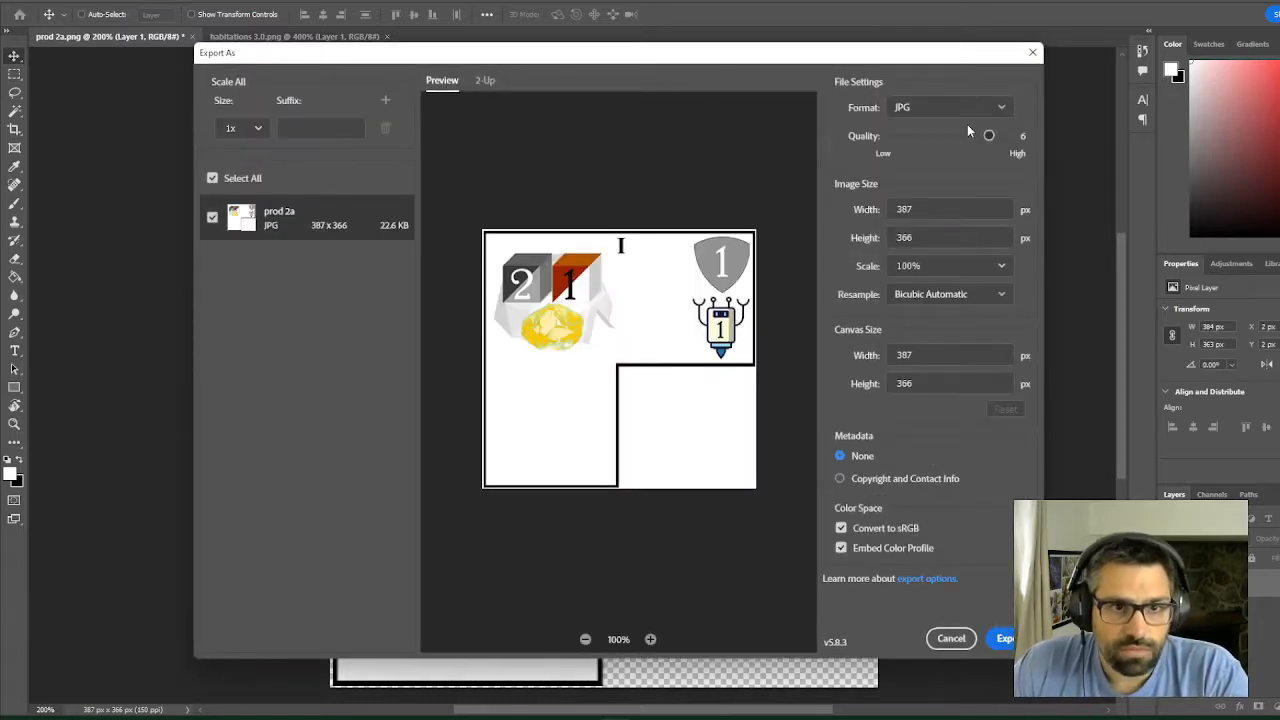
left_click(995, 107)
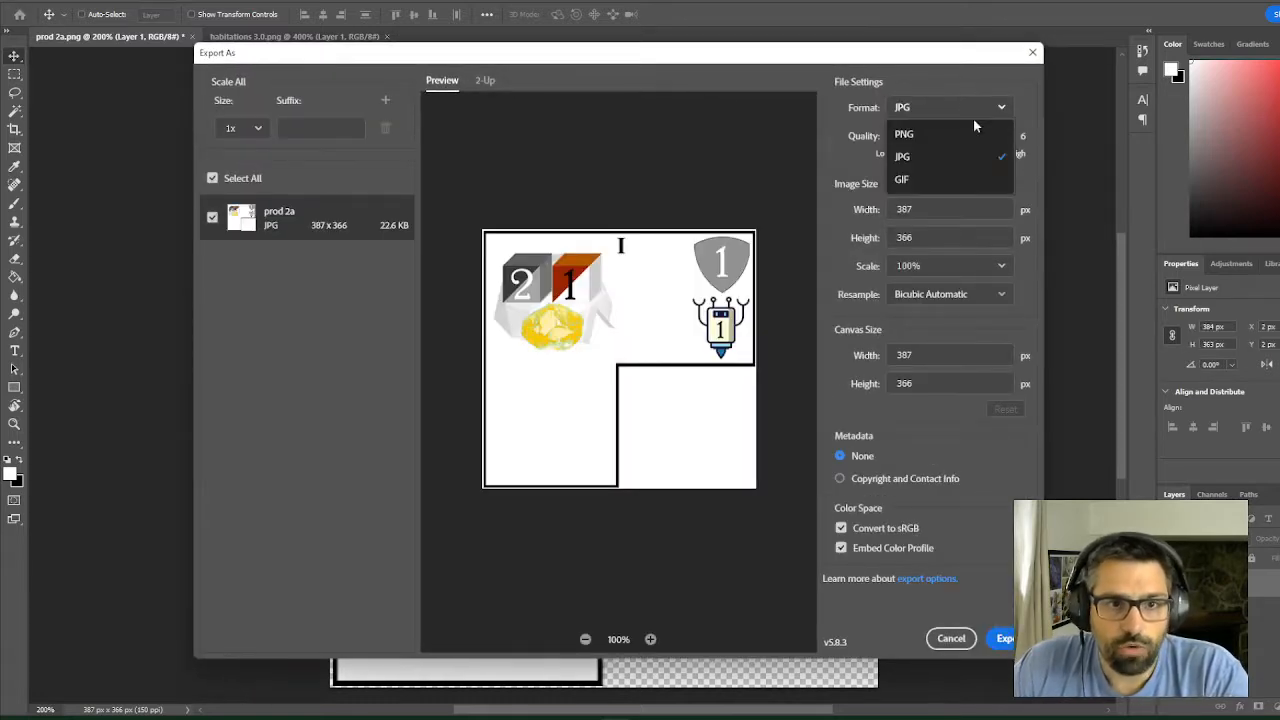
left_click(958, 128)
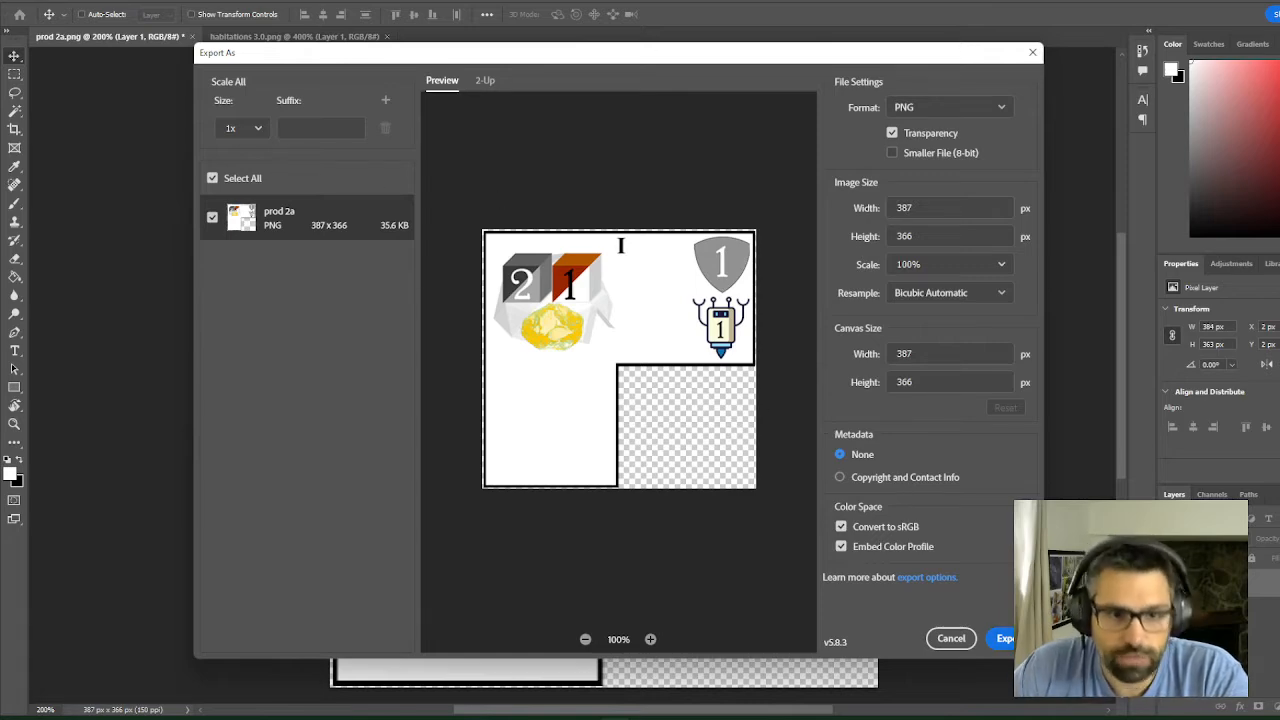
key("Return")
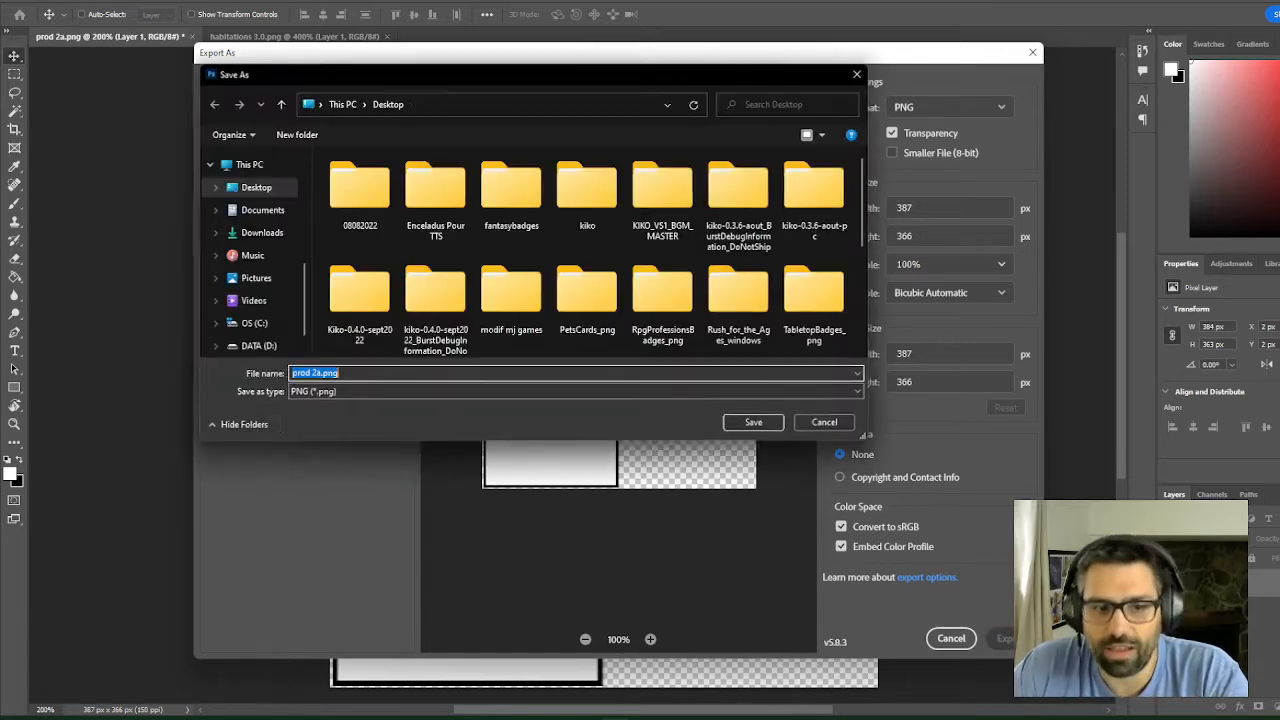
Save the exported PNG in the Bâtiment 3.0 folder of Enceladus Pour TTS, adding a hyphen and the author's first name to prod 2a
left_click(256, 188)
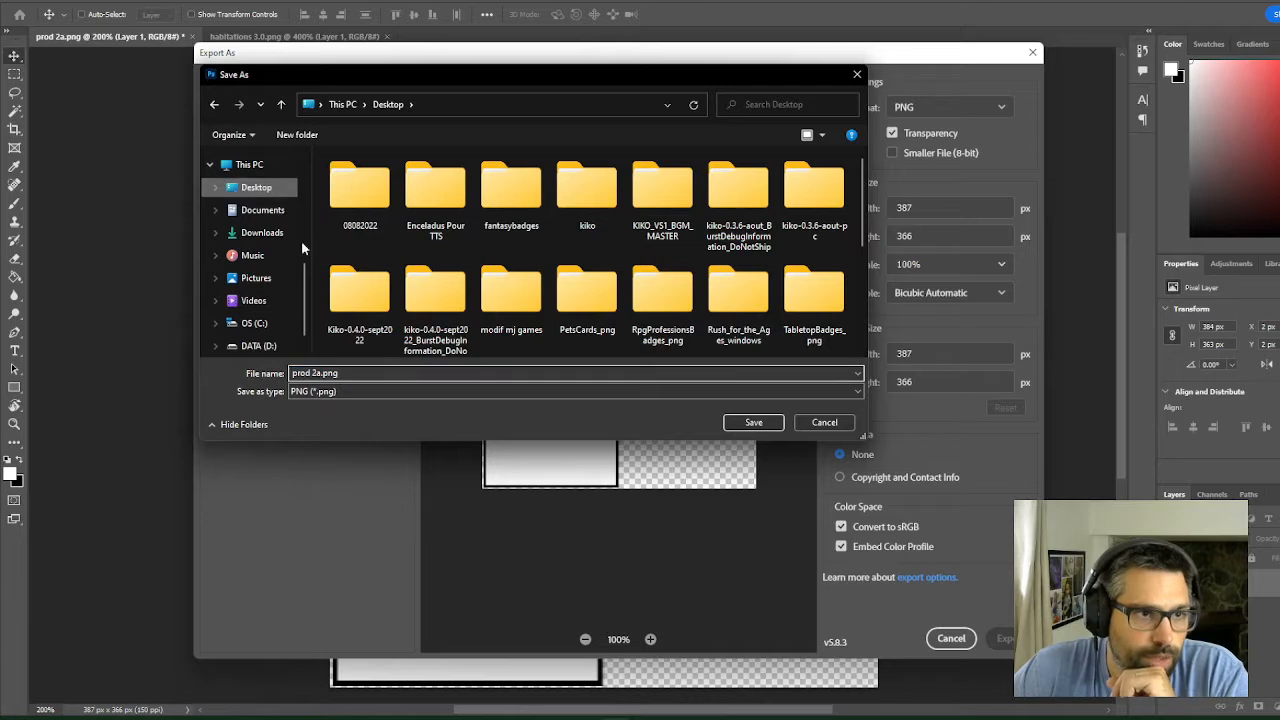
double_click(435, 195)
double_click(365, 178)
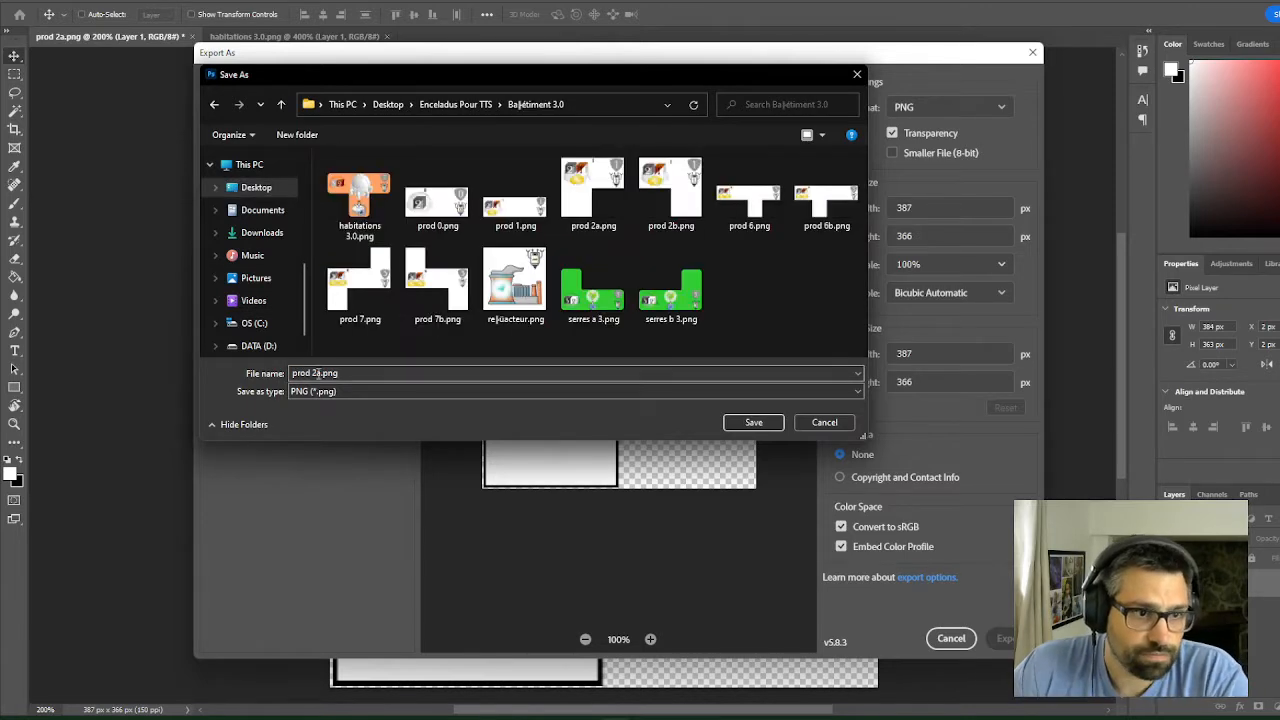
left_click(321, 373)
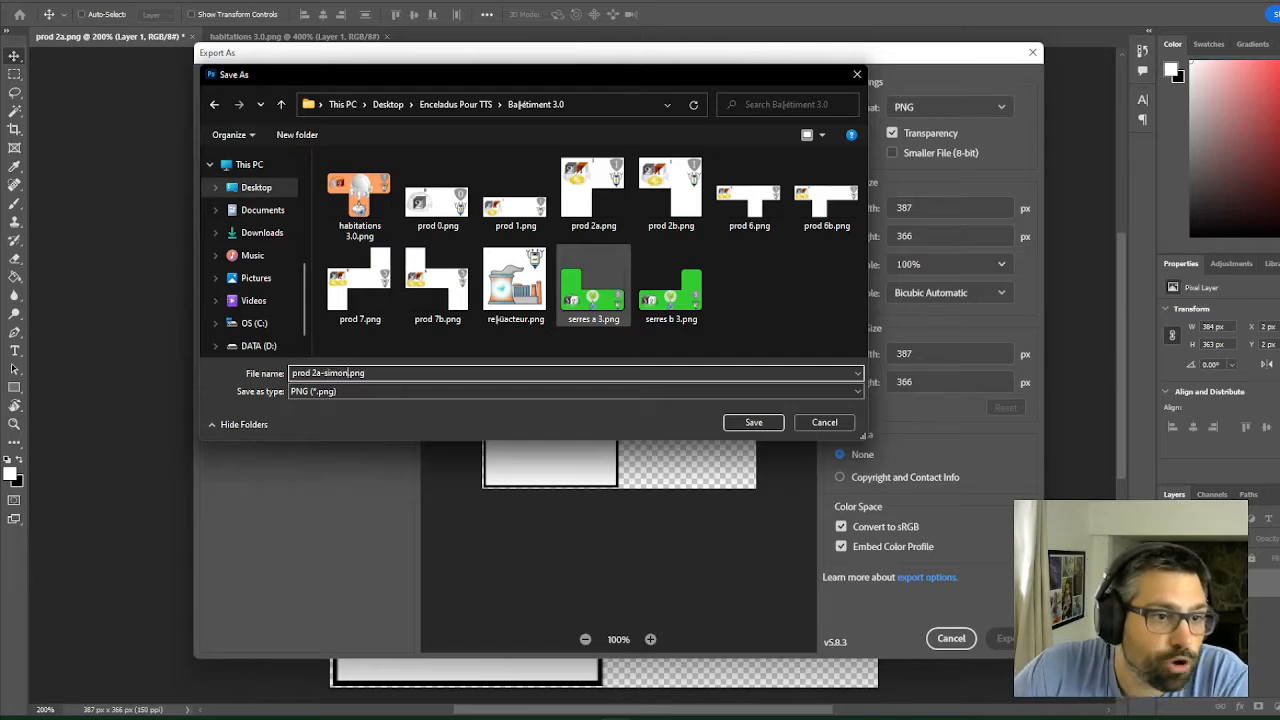
key("Return")
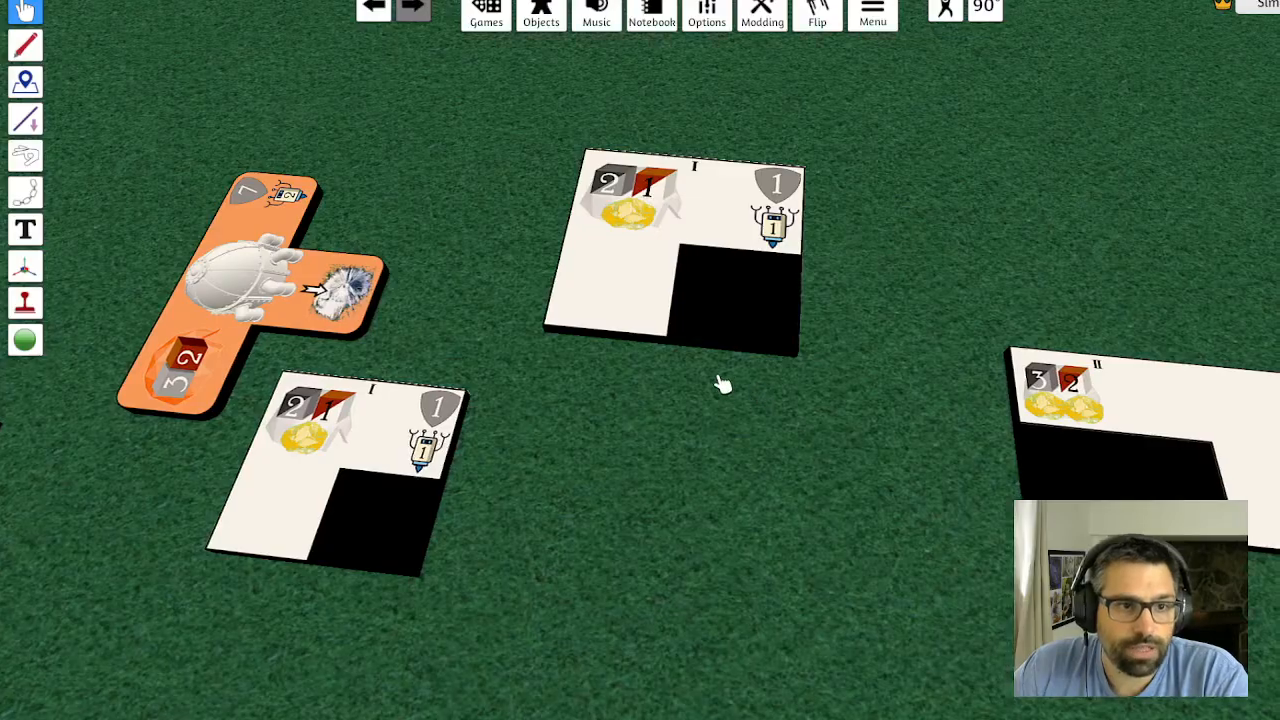
Switch to Tabletop Simulator and create a new custom token from the component library
key("d")
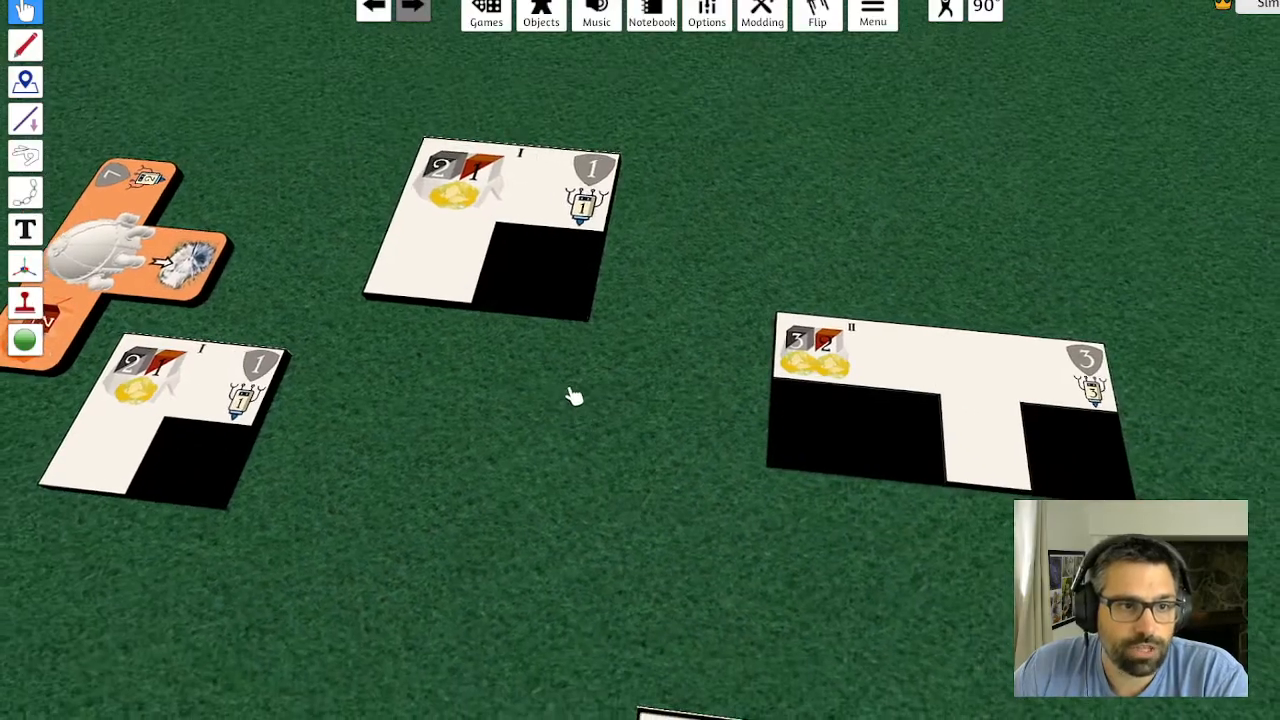
scroll(571, 394, "down", 3)
left_click(541, 14)
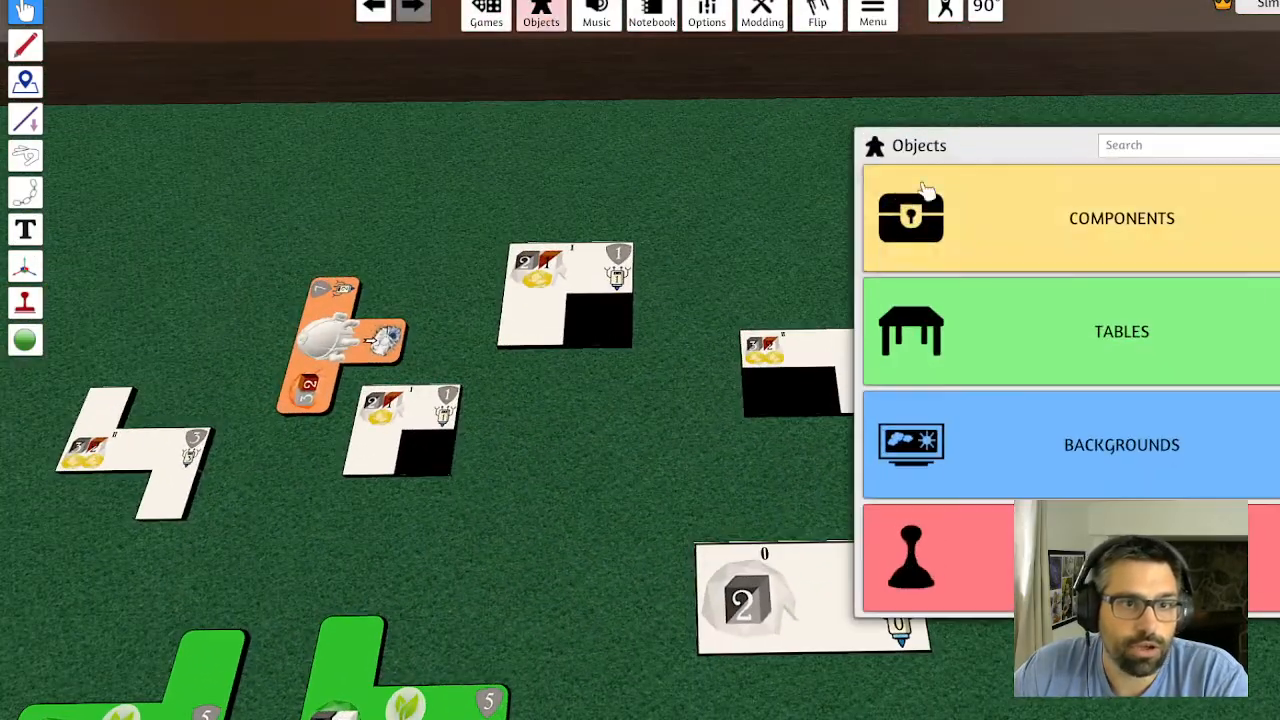
left_click(1125, 203)
left_click(906, 340)
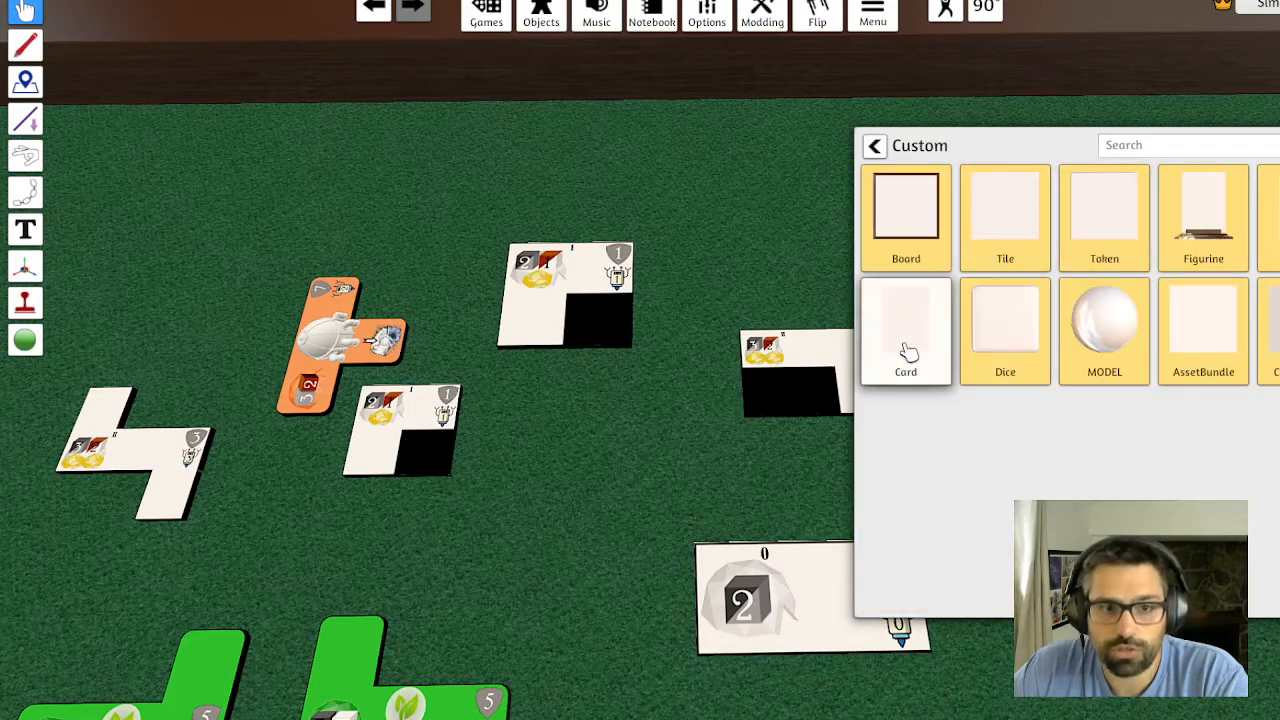
left_click(1104, 210)
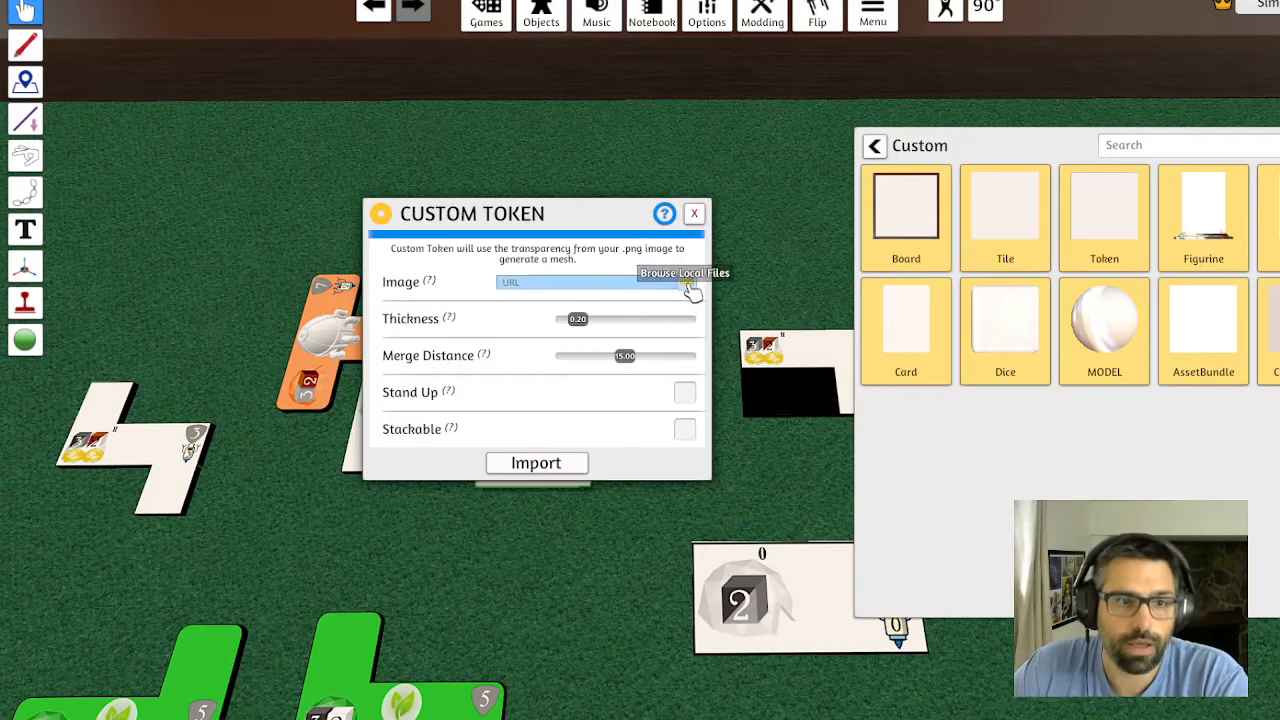
Load the newly exported prod 2a image from the Bâtiment 3.0 folder, upload it to the Steam Cloud and import the token
left_click(689, 285)
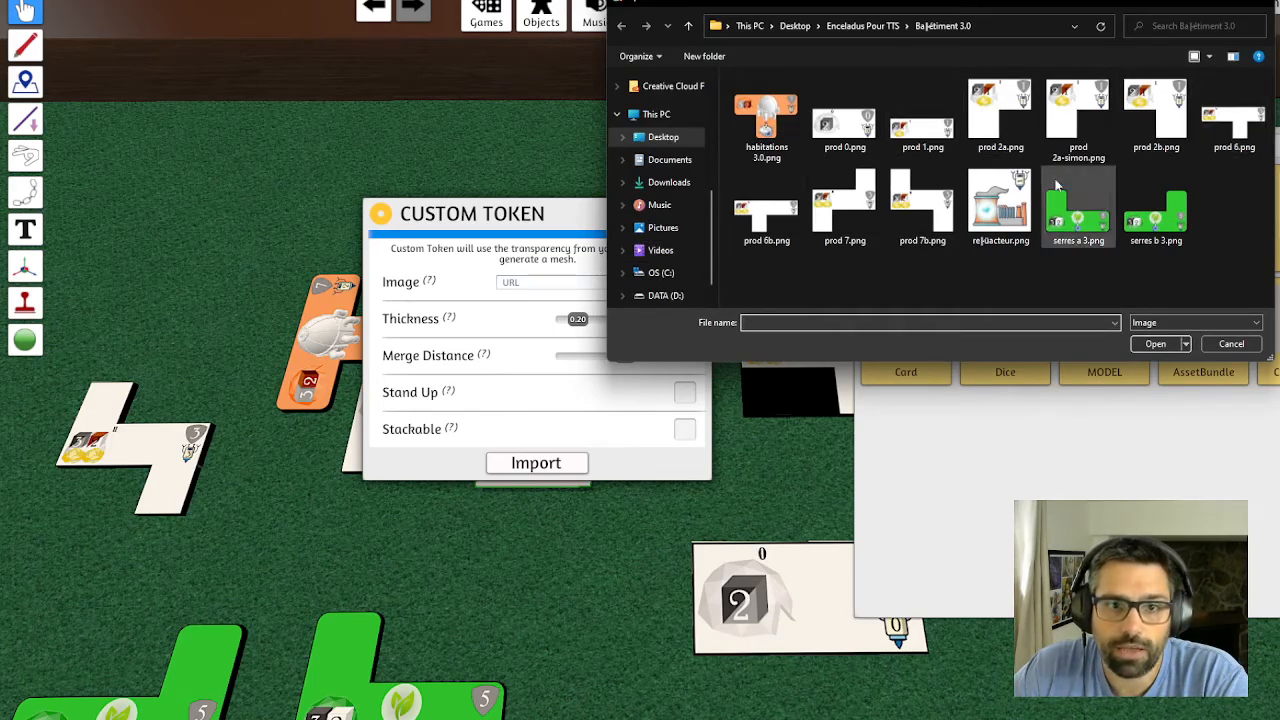
left_click(1070, 118)
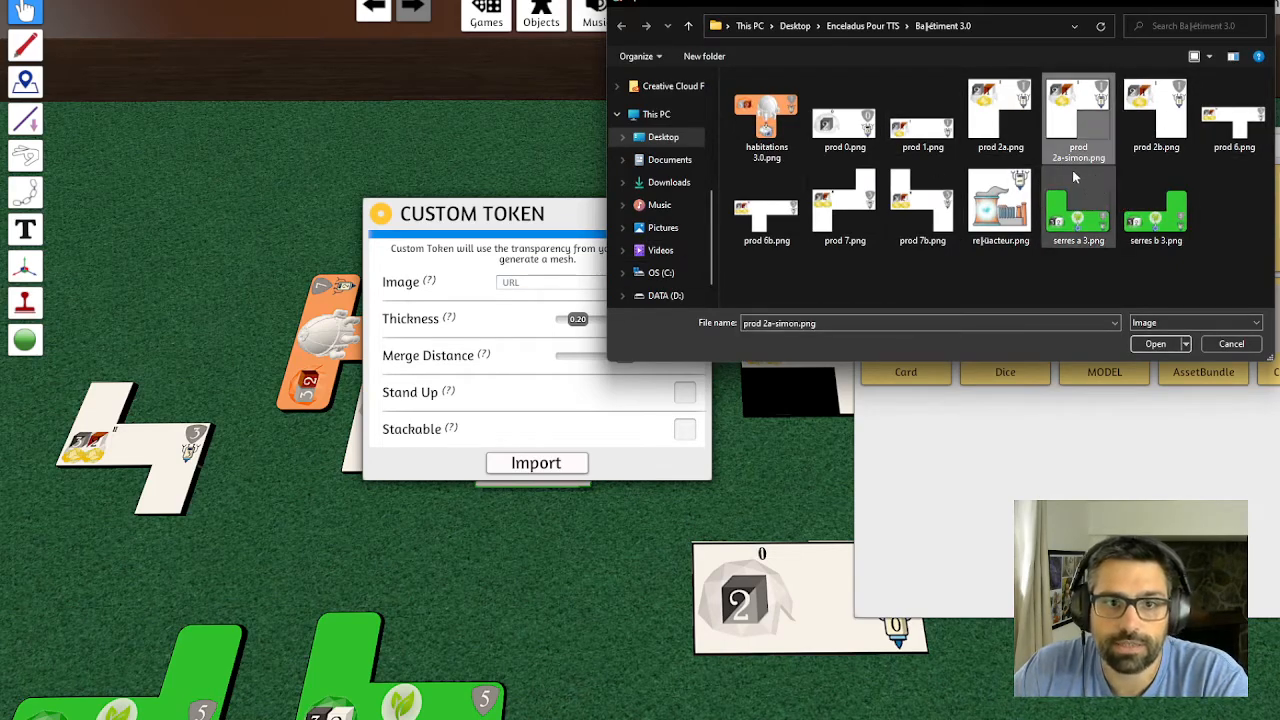
left_click(1155, 343)
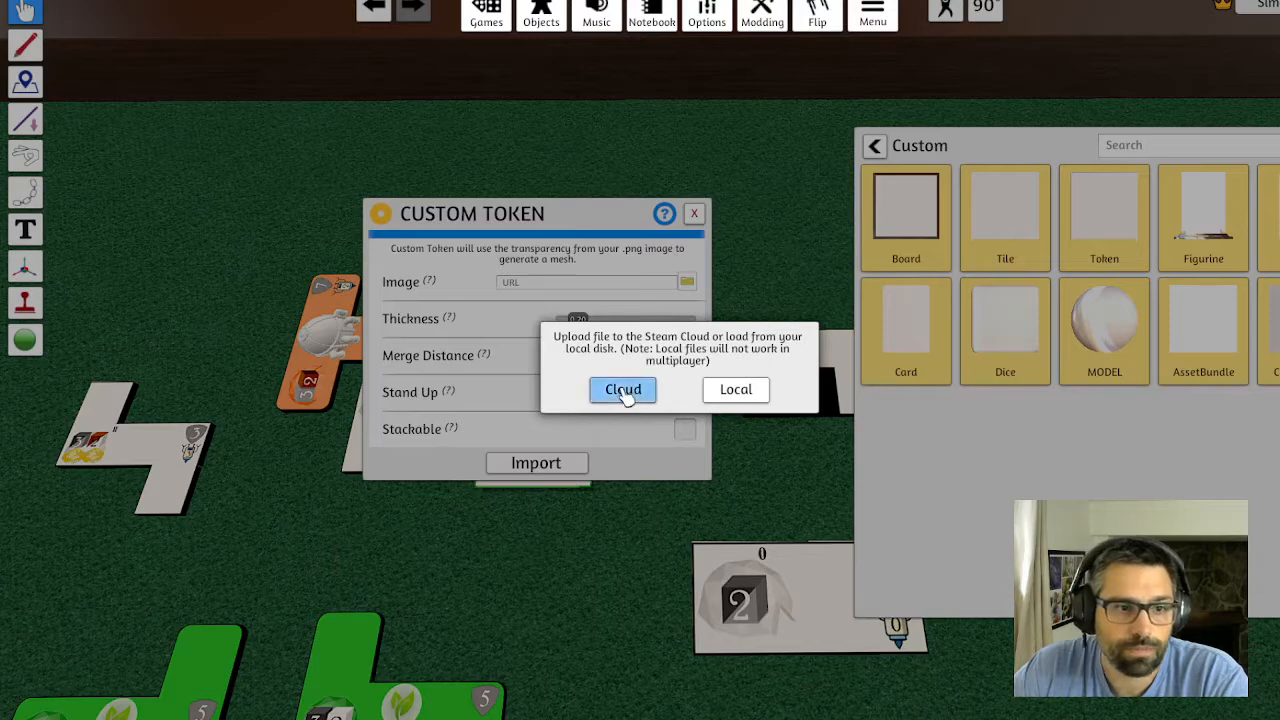
left_click(624, 392)
left_click(623, 406)
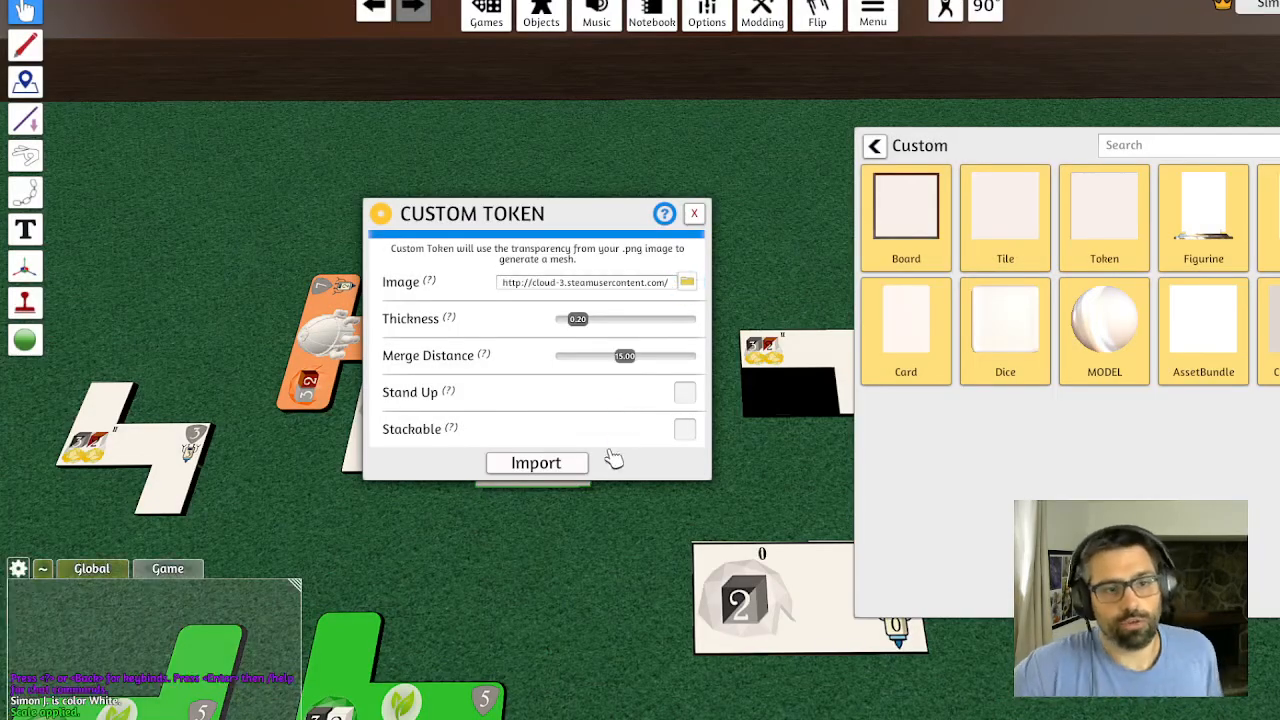
left_click(553, 463)
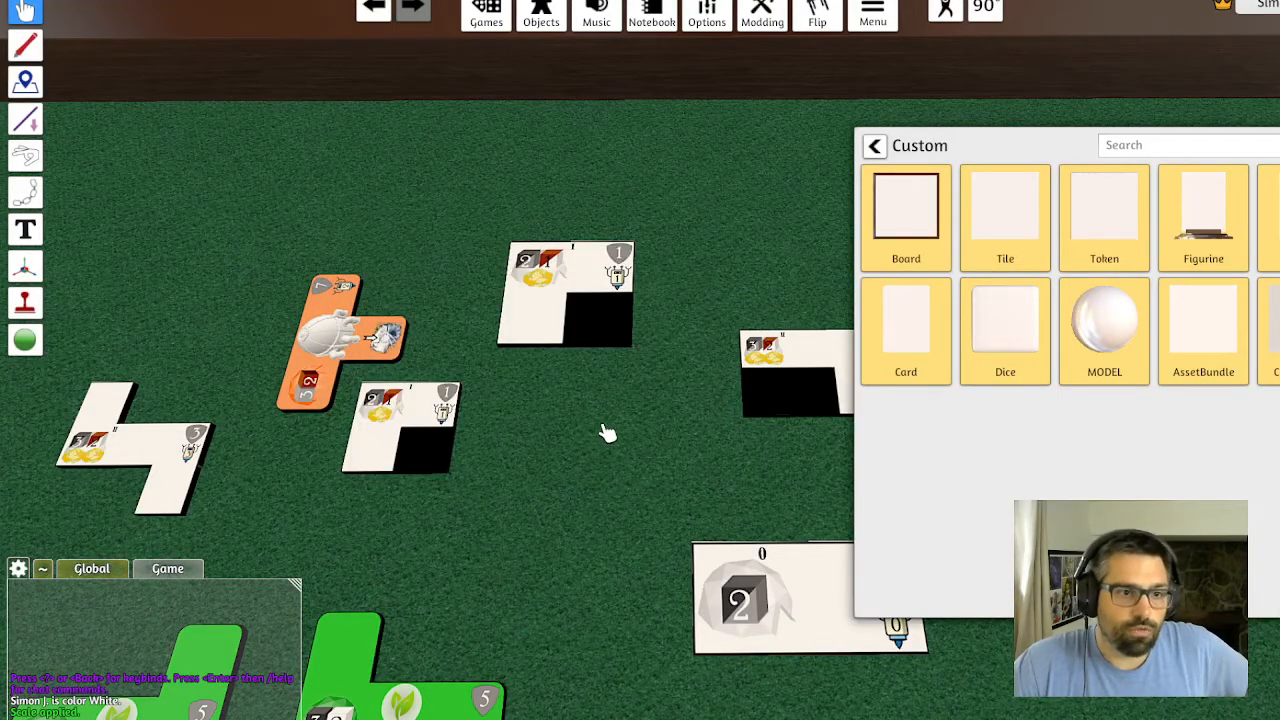
Move the new L-shaped prod 2a token to the upper end of the orange habitation token
scroll(669, 443, "down", 3)
left_click_drag(669, 443, 631, 400)
scroll(700, 429, "up", 2)
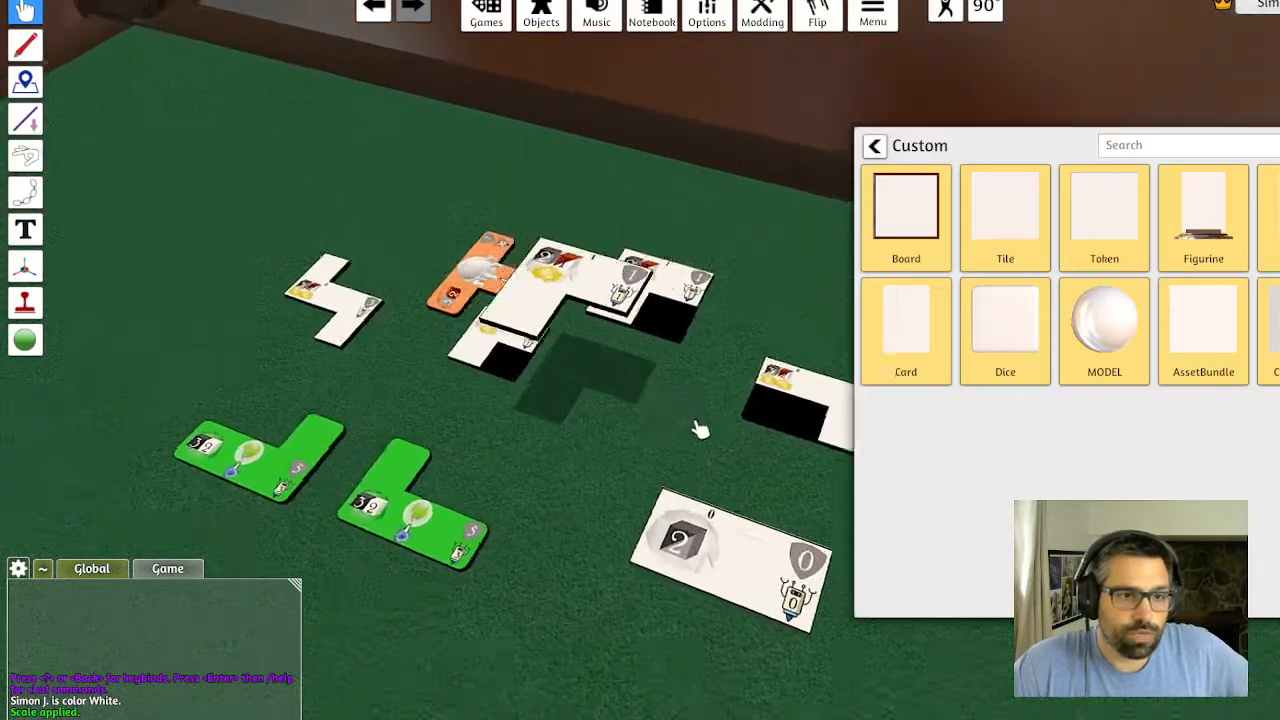
left_click_drag(700, 429, 766, 451)
left_click_drag(740, 400, 687, 302)
Examine the new prod 2a token's outline and cut-out corner up close
scroll(491, 323, "up", 3)
key("a")
scroll(424, 297, "up", 1)
scroll(420, 309, "down", 1)
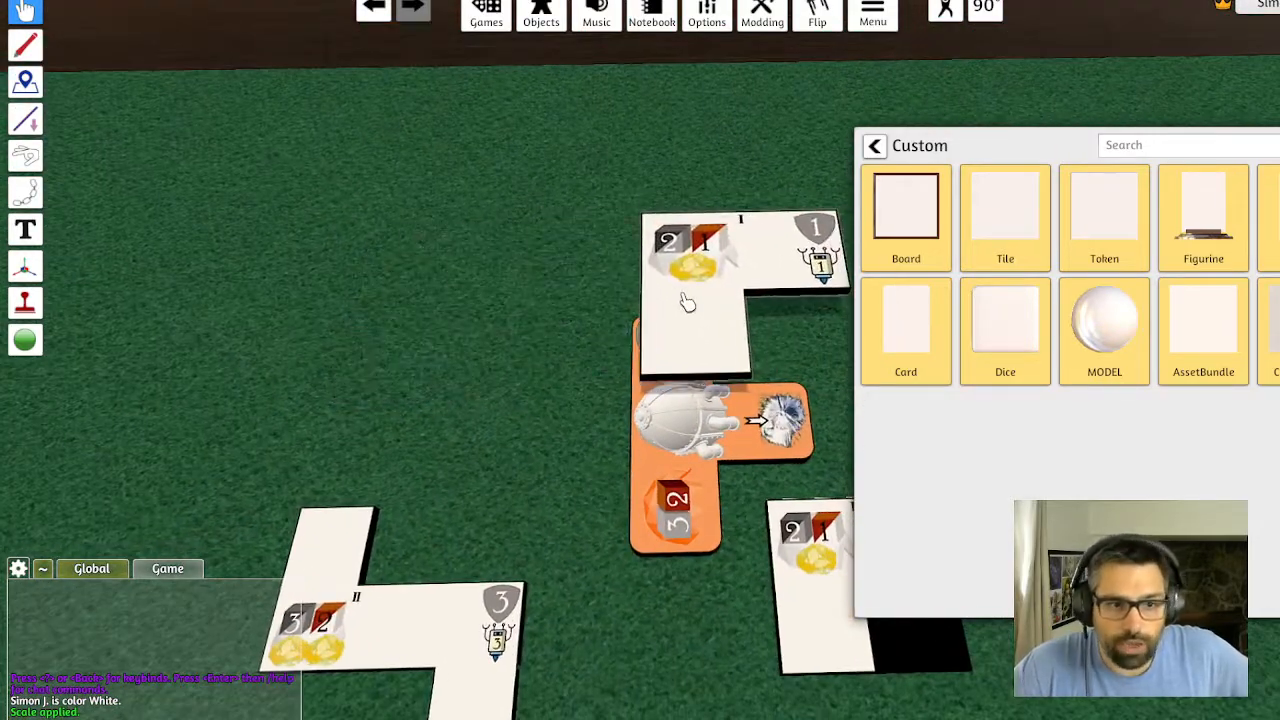
key("d")
scroll(563, 323, "up", 1)
scroll(594, 400, "down", 2)
scroll(606, 405, "up", 4)
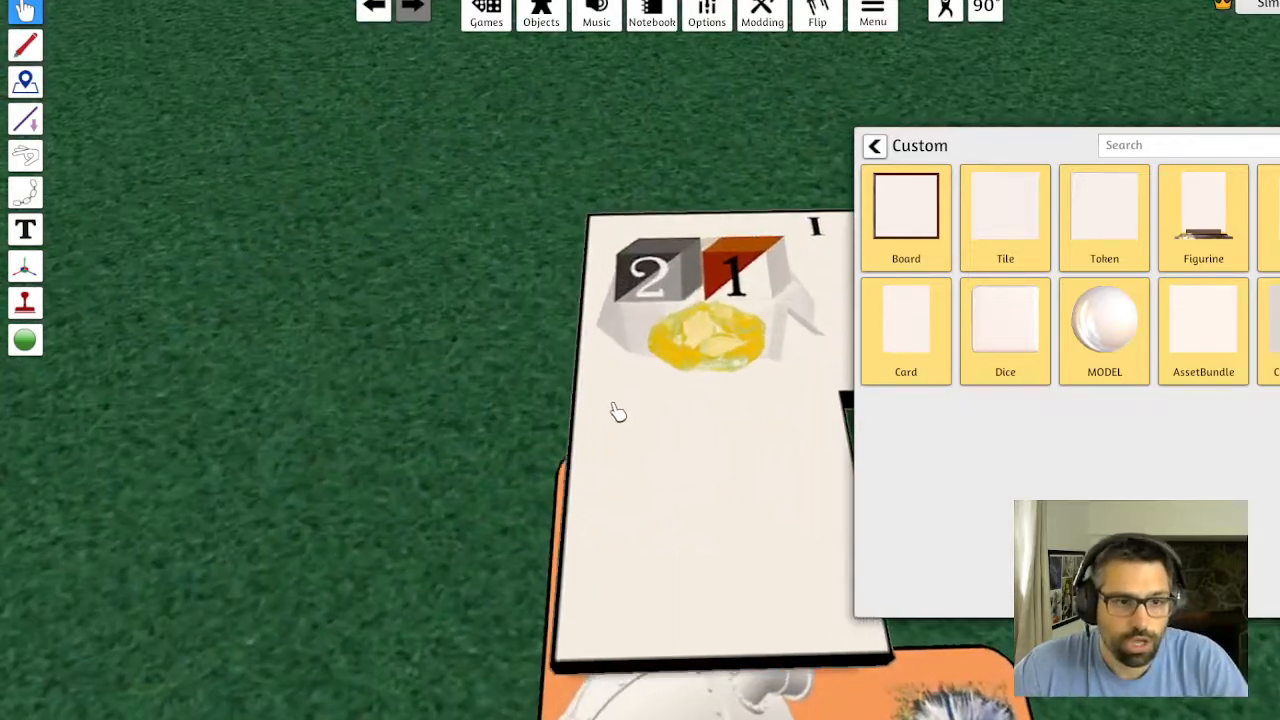
scroll(617, 412, "down", 5)
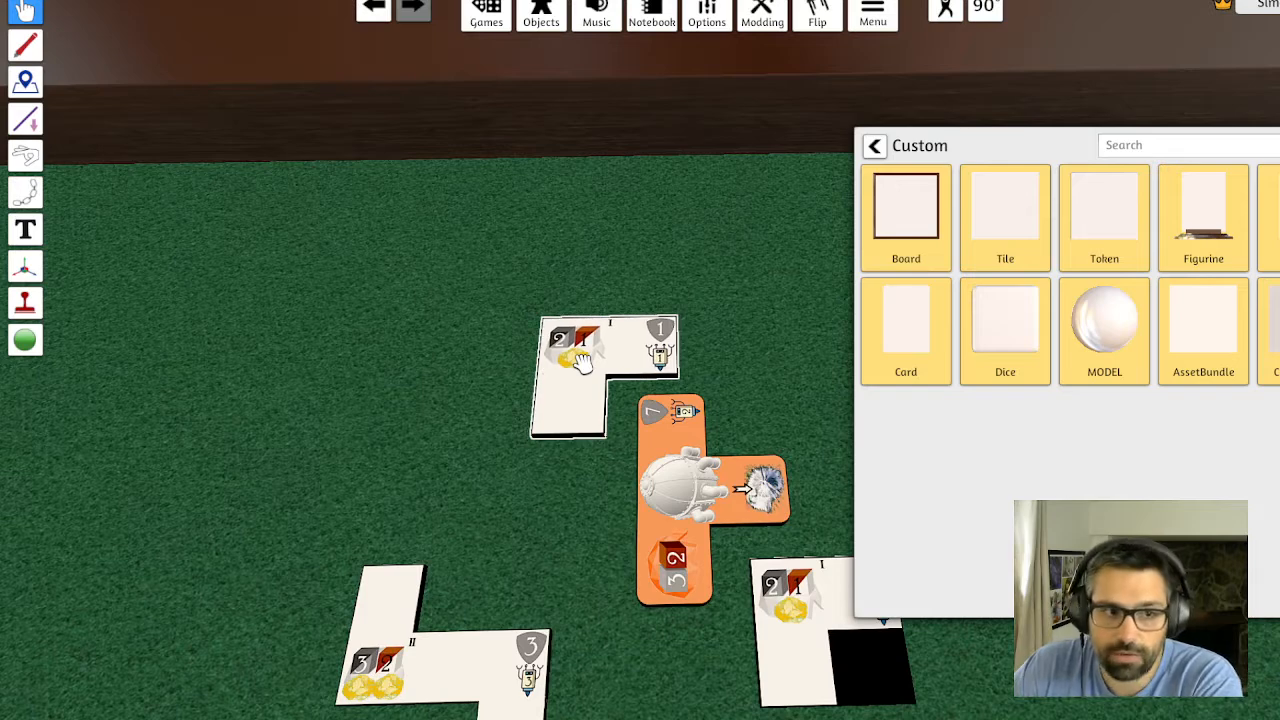
Lay the new prod 2a token over the orange habitation token to compare their sizes
left_click_drag(577, 362, 683, 515)
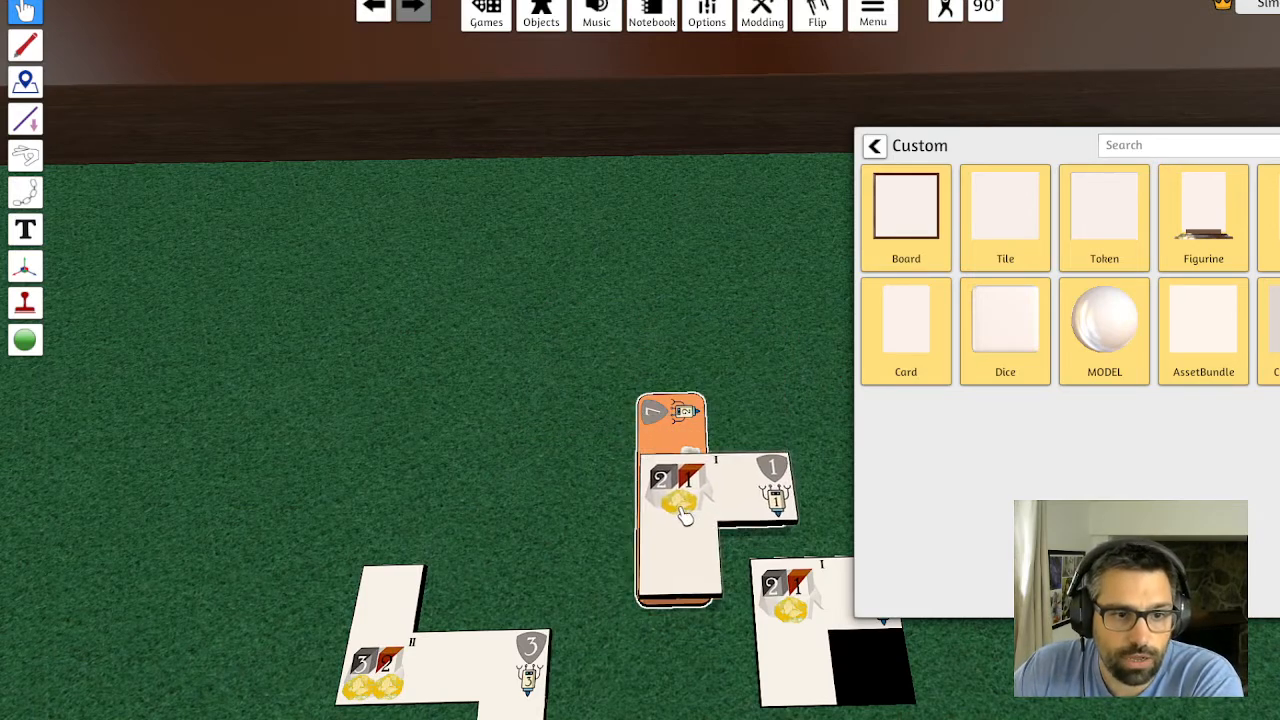
key("d")
key("w")
key("s")
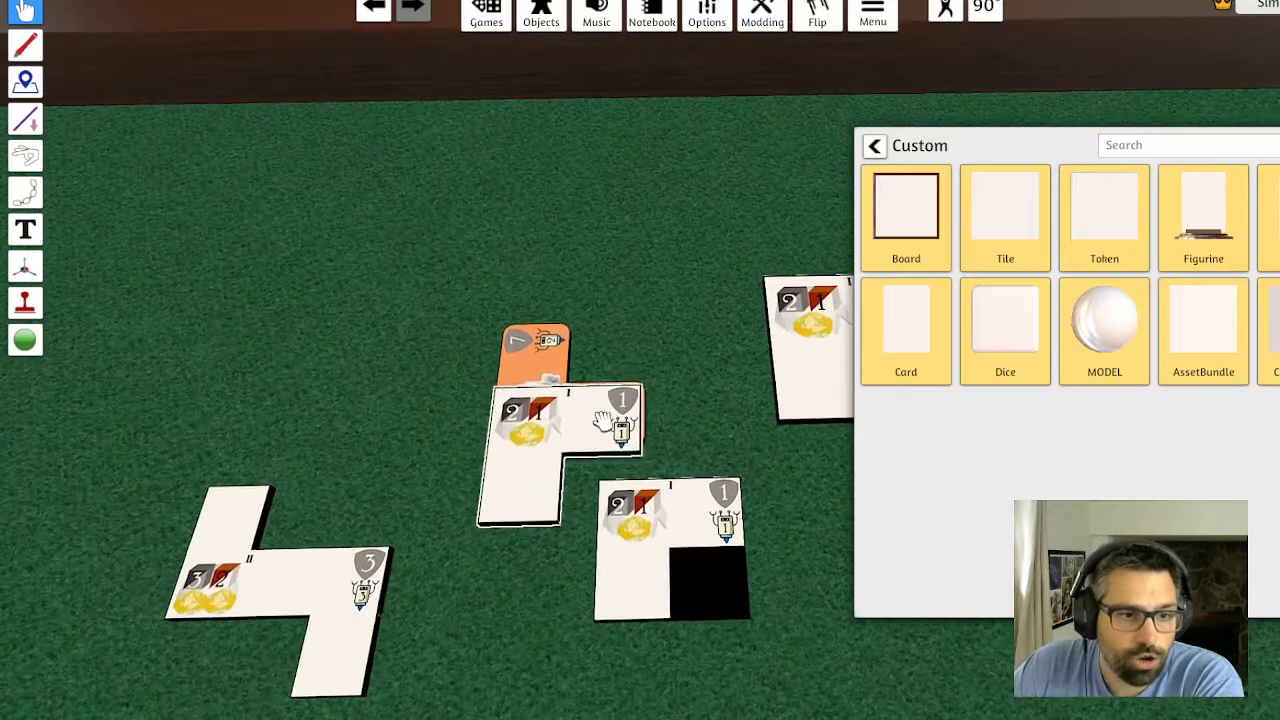
Move the new prod 2a token off the orange habitation token to the free area above the Z-shaped token
left_click_drag(606, 423, 262, 340)
scroll(604, 427, "up", 3)
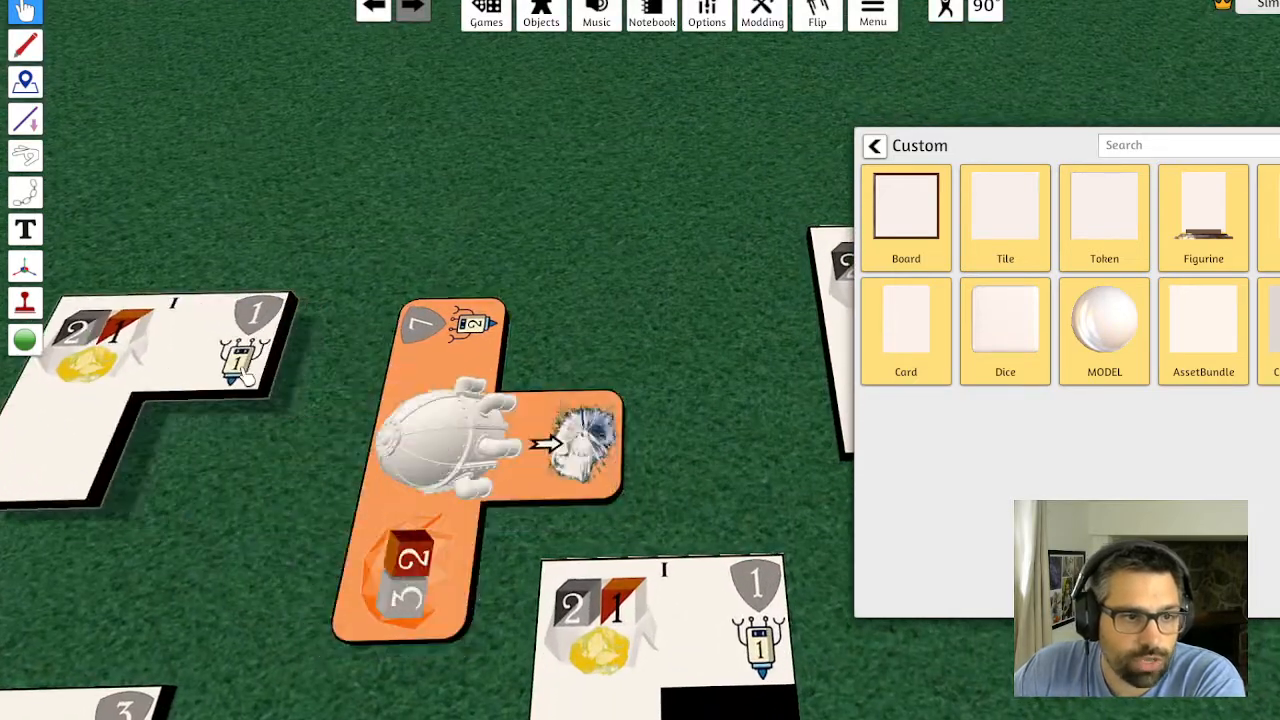
key("a")
scroll(466, 420, "down", 6)
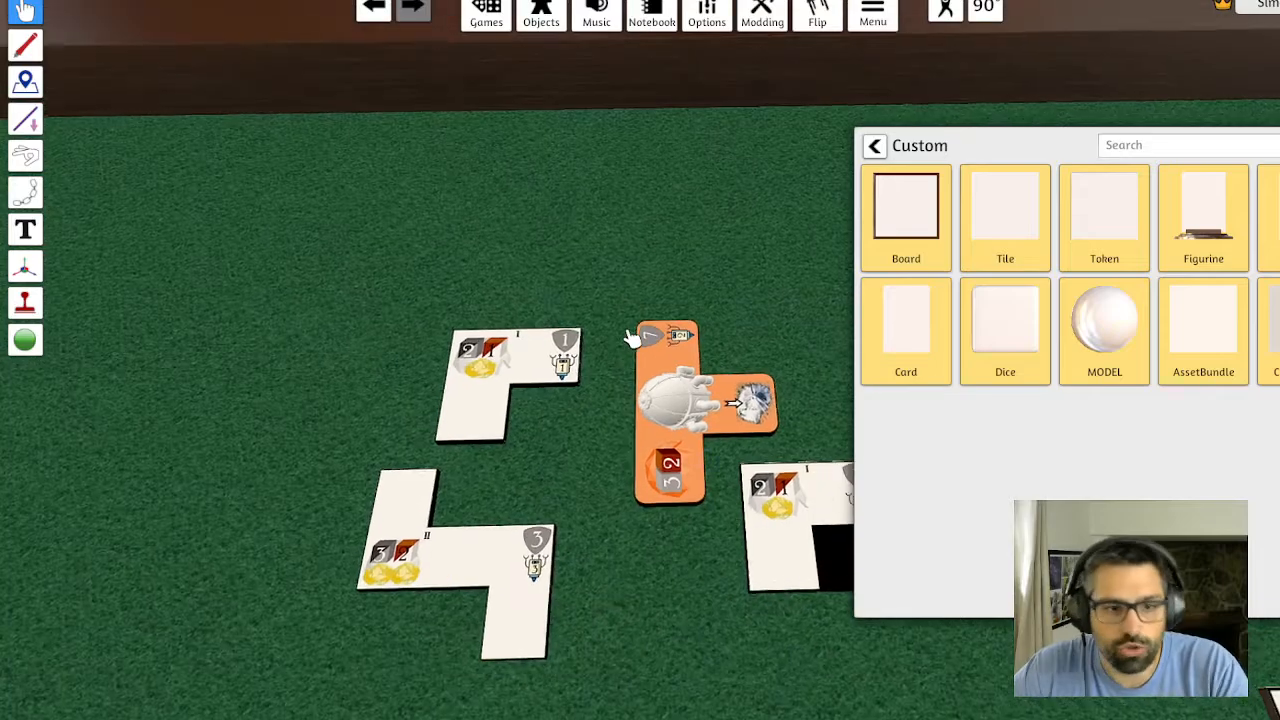
key("d")
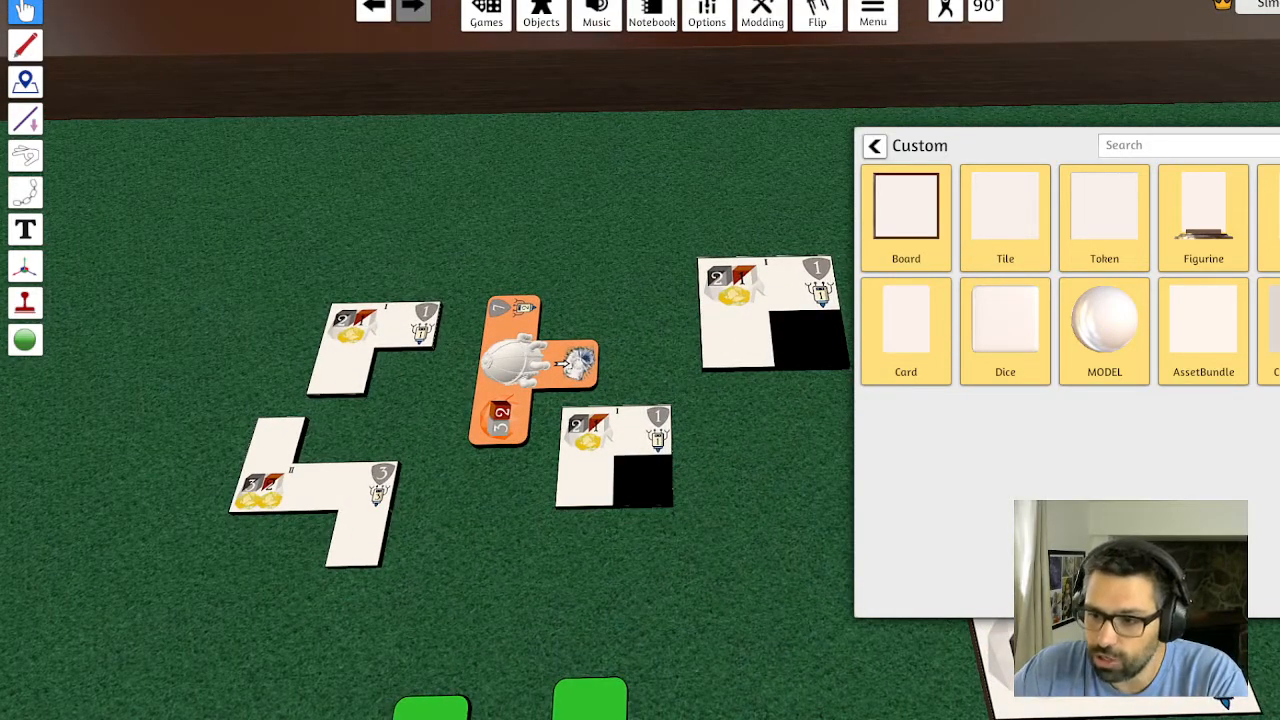
Switch to Photoshop and examine the habitations 3.0 image's outline and transparent areas, down to 100% zoom
key("alt+Tab")
scroll(652, 244, "up", 1)
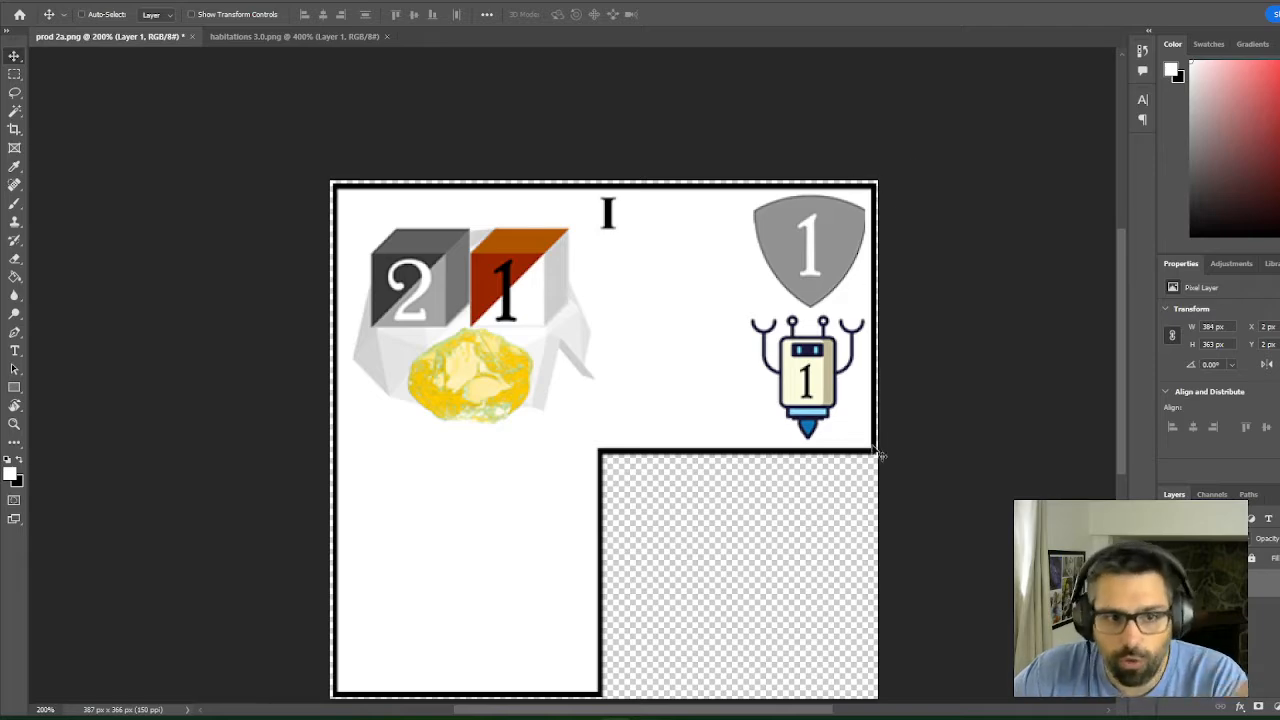
left_click(257, 36)
scroll(671, 371, "down", 2)
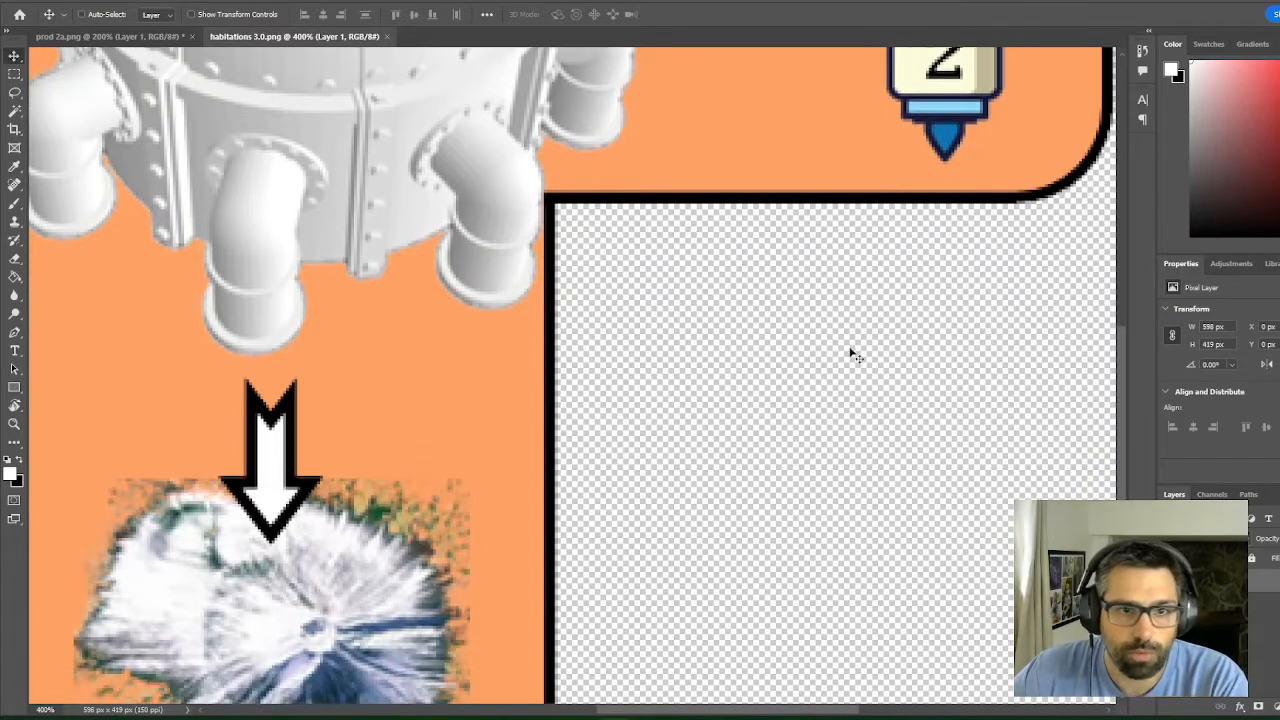
key("z")
left_click(612, 331)
left_click(608, 326)
key("v")
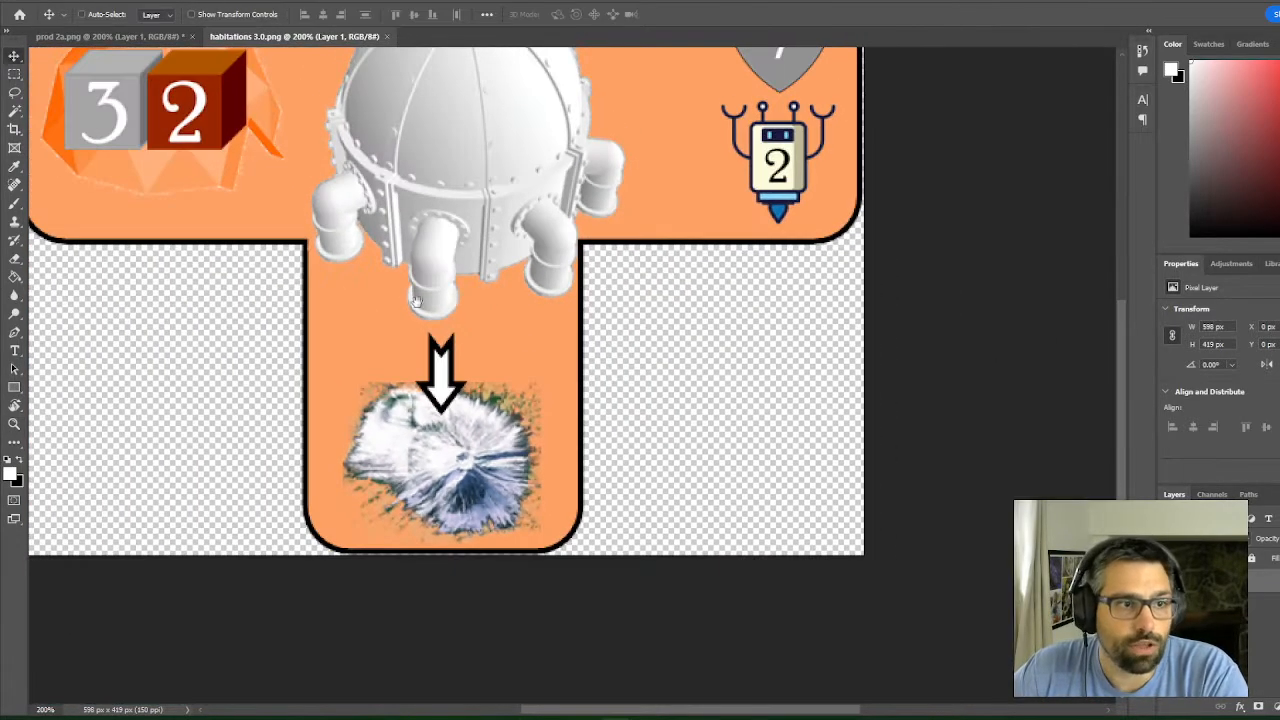
left_click_drag(417, 302, 514, 473)
left_click_drag(592, 404, 556, 272)
key("z")
left_click(476, 221, "alt")
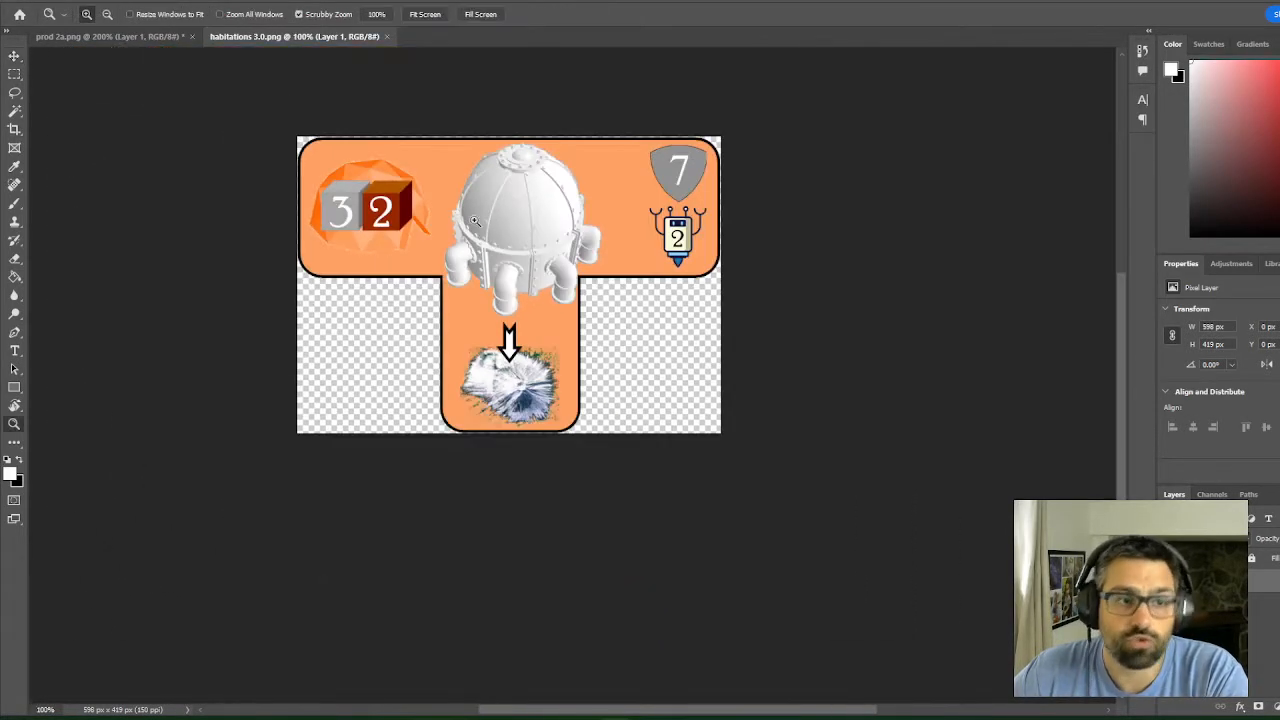
key("v")
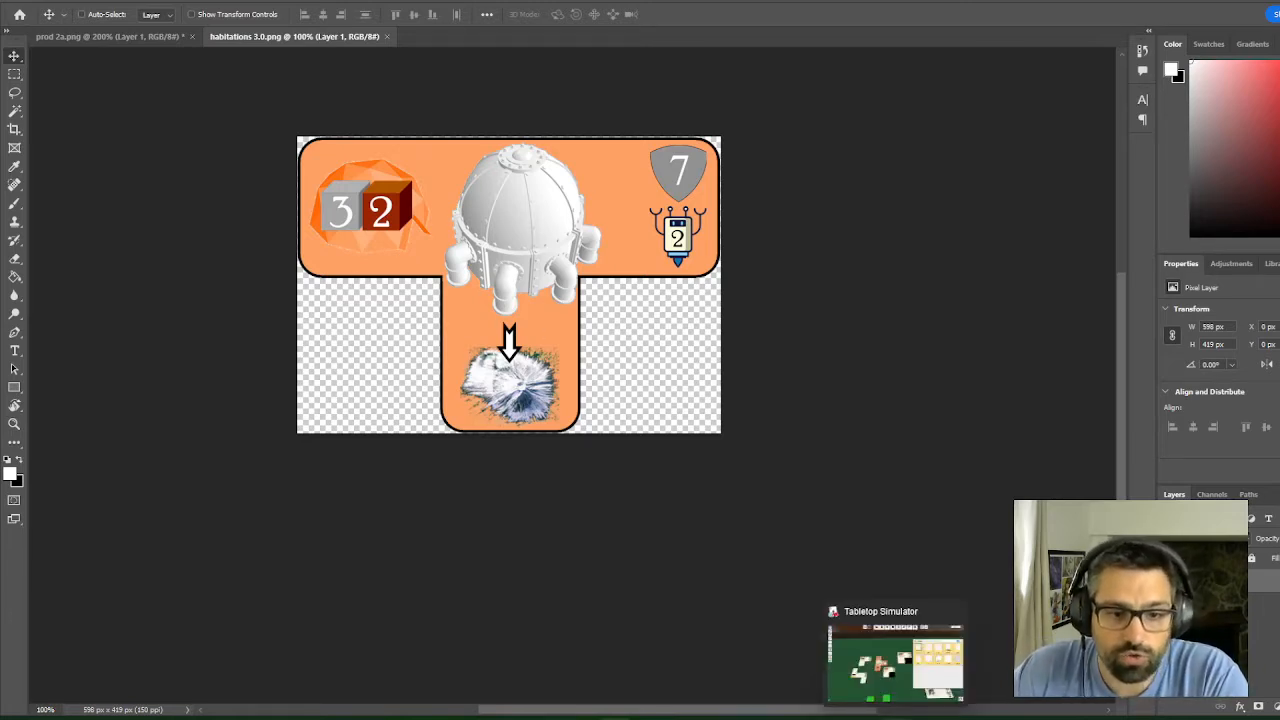
Switch back to Tabletop Simulator, move the rectangular prod 0 token closer to the other buildings and scale it down
left_click(895, 717)
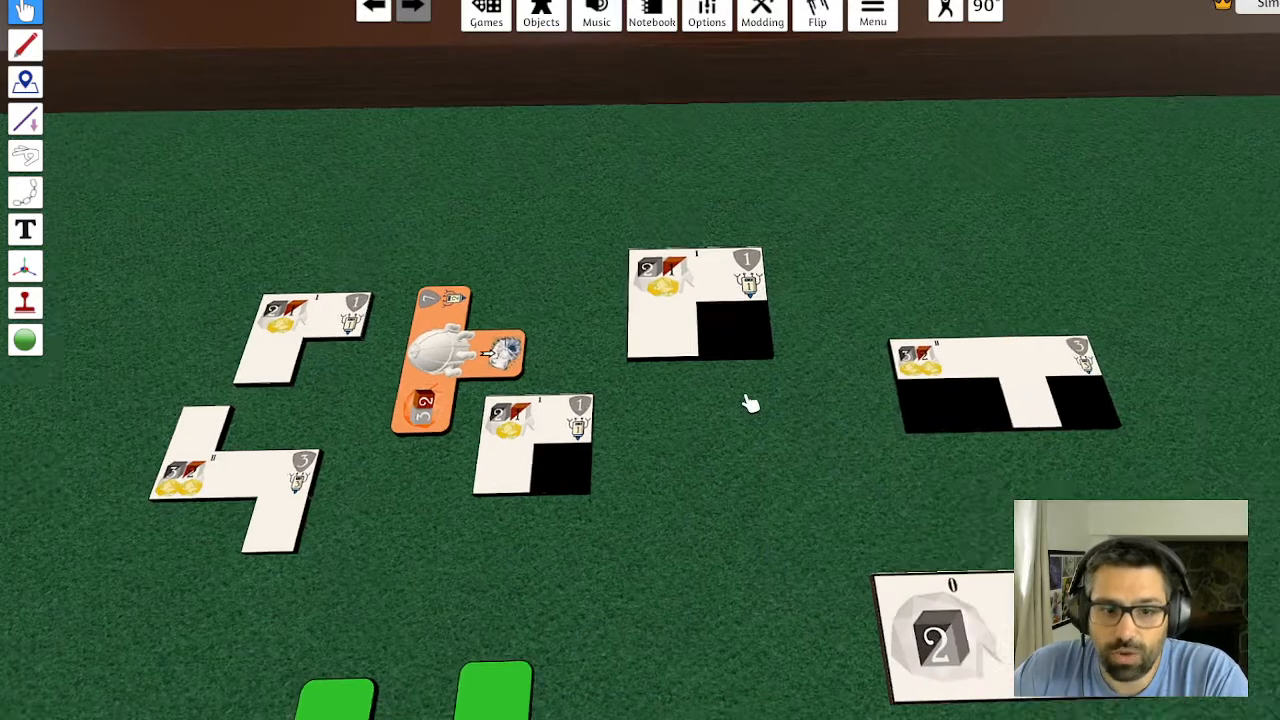
scroll(751, 403, "down", 4)
scroll(762, 512, "up", 2)
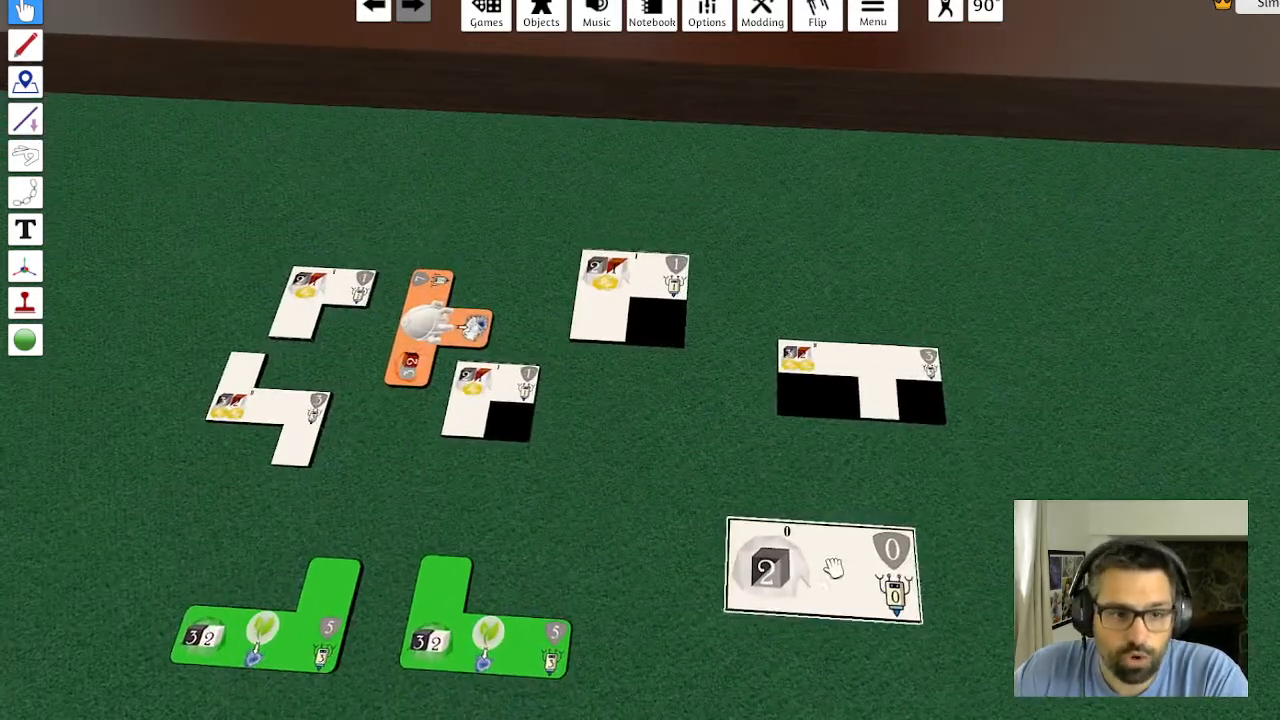
left_click_drag(833, 568, 722, 494)
scroll(768, 470, "up", 2)
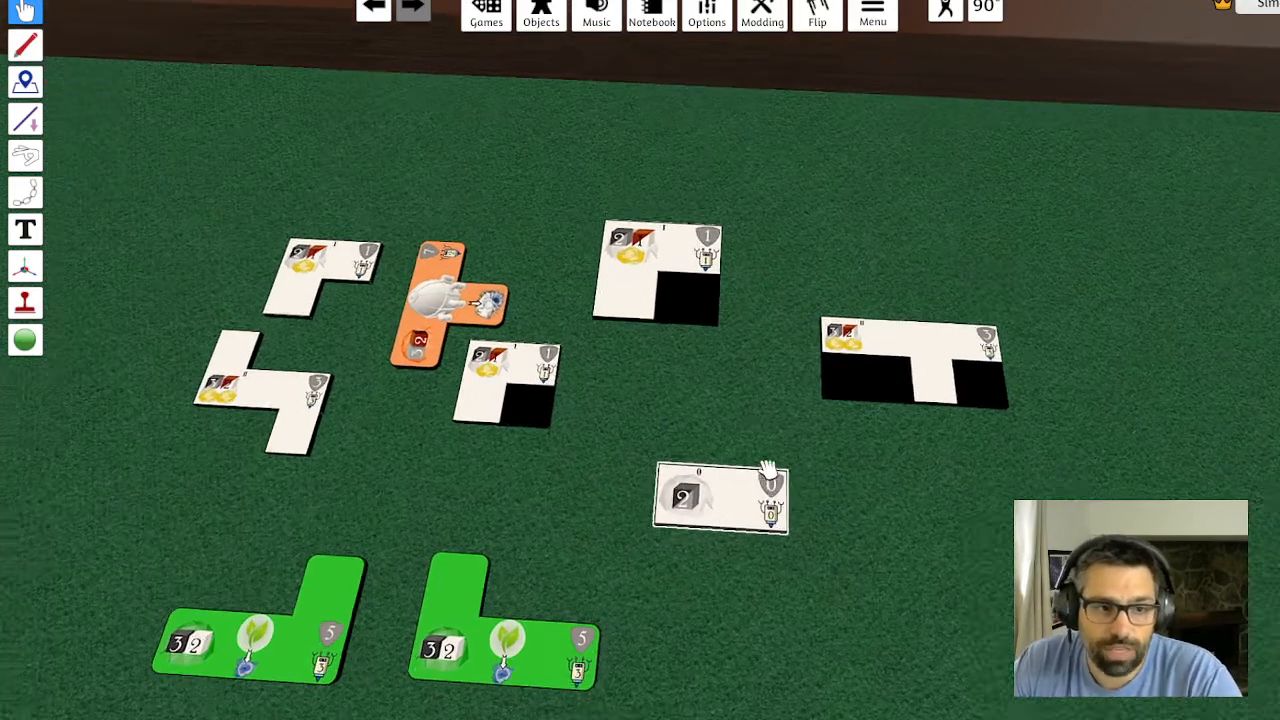
Paste a large pile of copies of the rectangular prod 0 token onto the free area below the T-shaped token
scroll(768, 470, "down", 3)
scroll(643, 380, "up", 3)
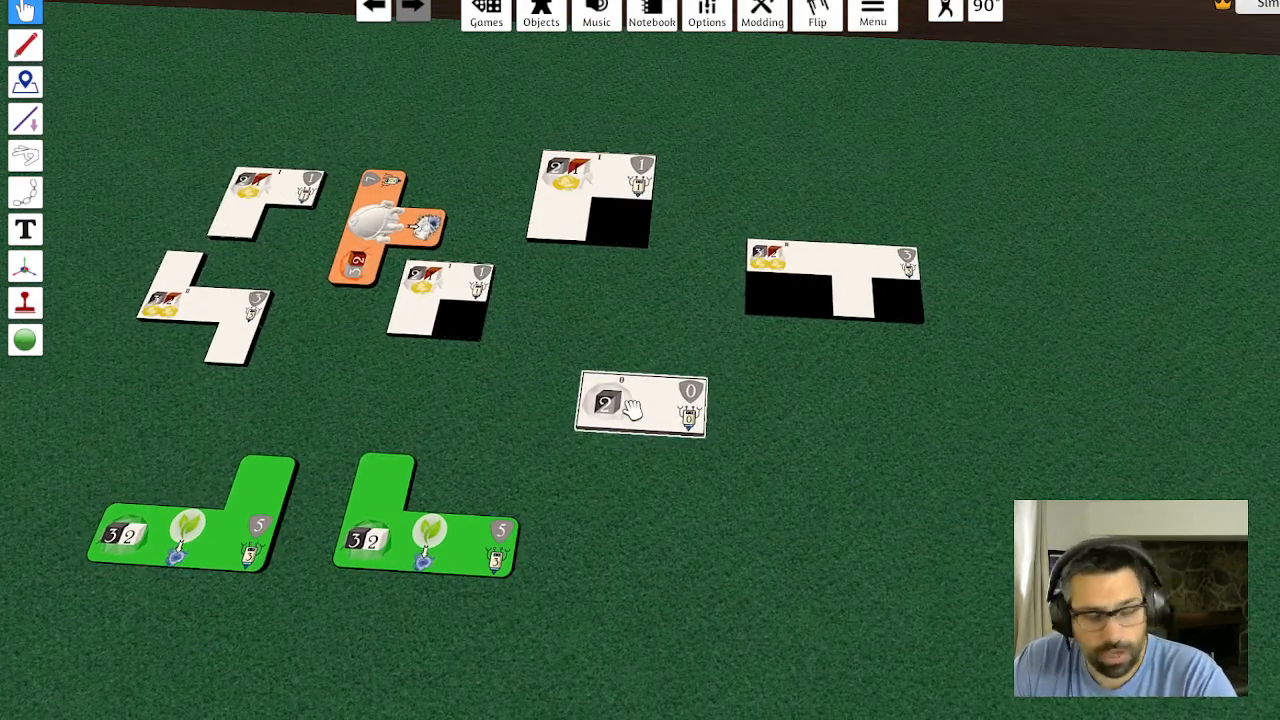
left_click_drag(632, 409, 738, 416)
key("ctrl+v")
key("ctrl+v")
key("ctrl+v")
key("ctrl+v")
key("ctrl+v")
key("ctrl+v")
key("ctrl+v")
key("ctrl+v")
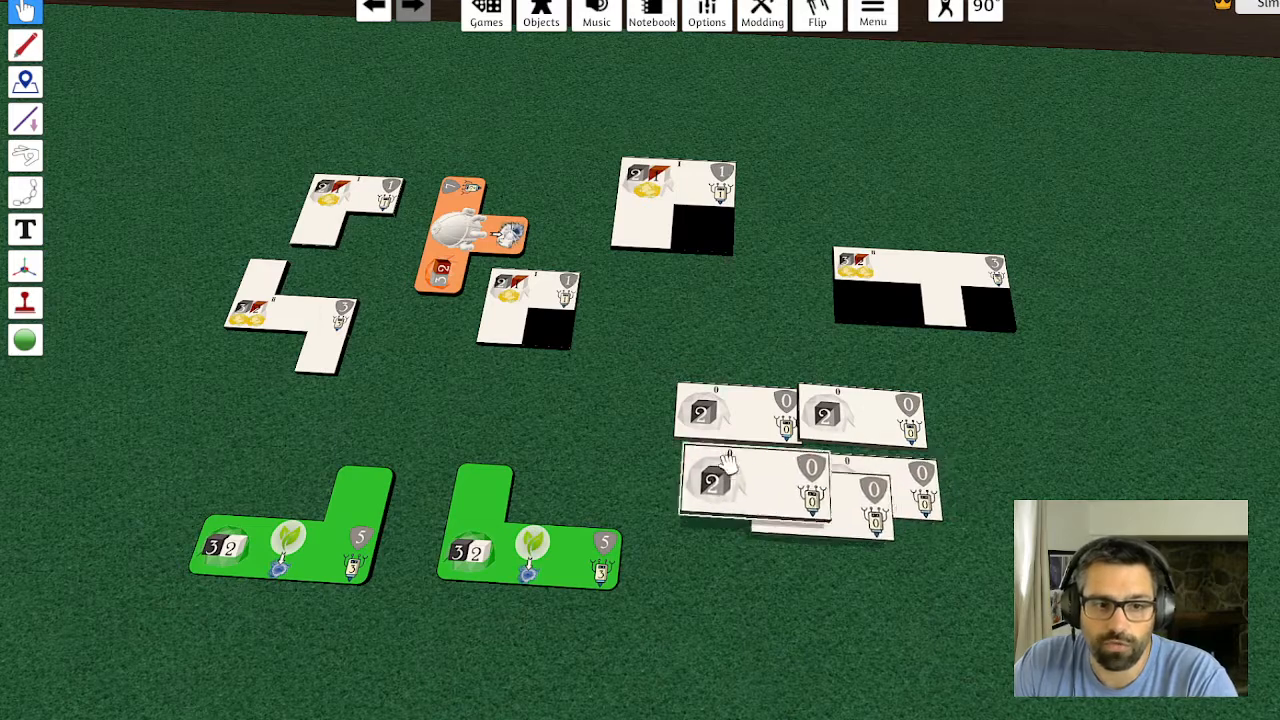
scroll(986, 530, "down", 2)
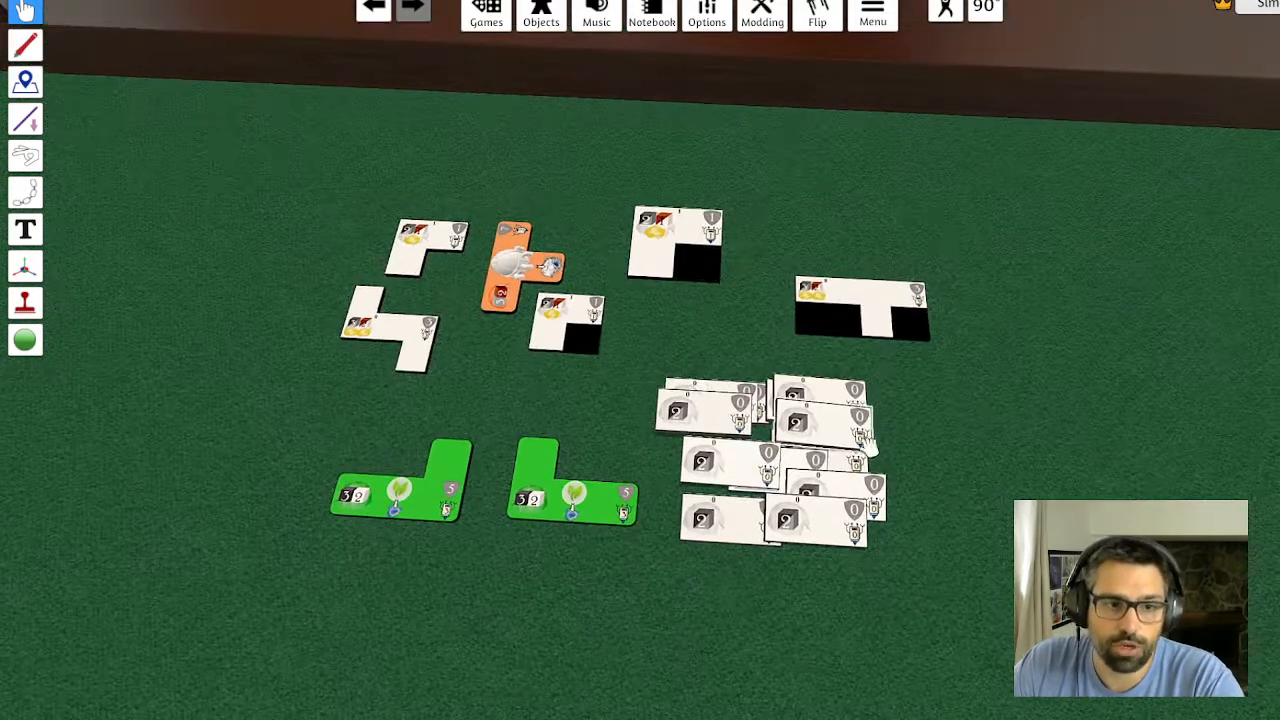
Delete the whole pile of prod 0 tokens, and undo to restore the single original token
left_click_drag(672, 352, 983, 645)
key("Delete")
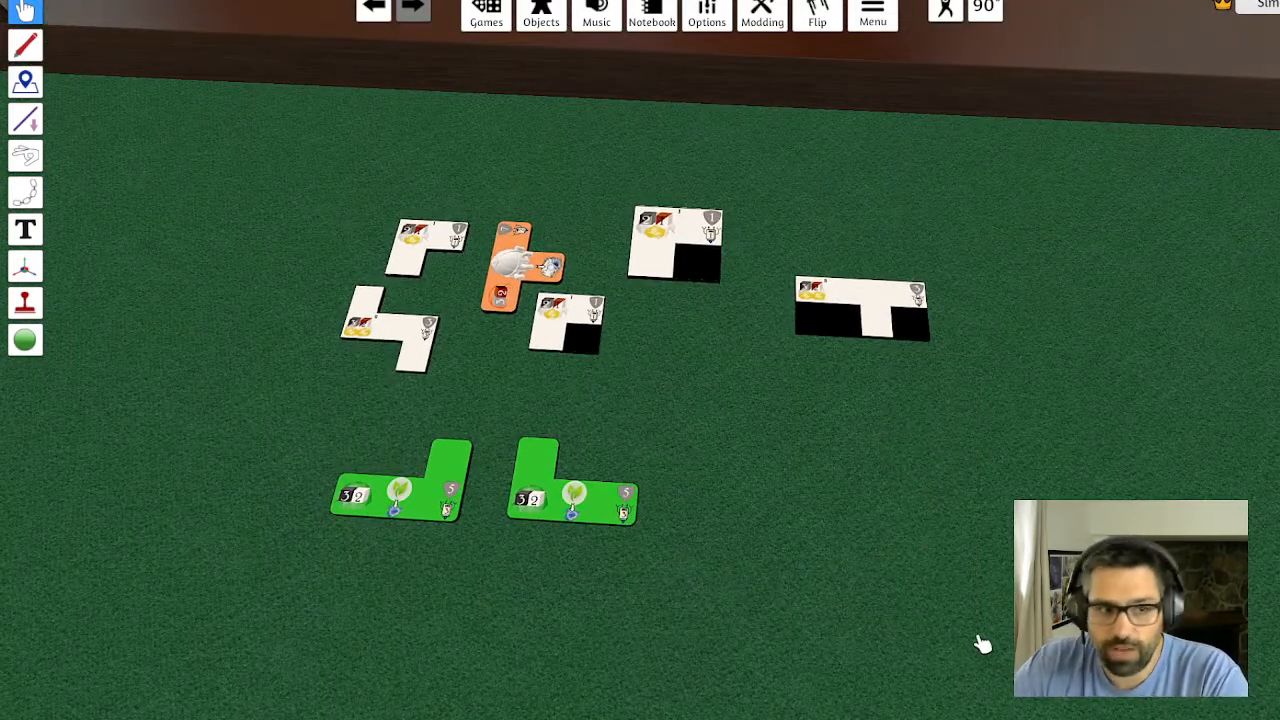
key("ctrl+z")
scroll(734, 371, "up", 3)
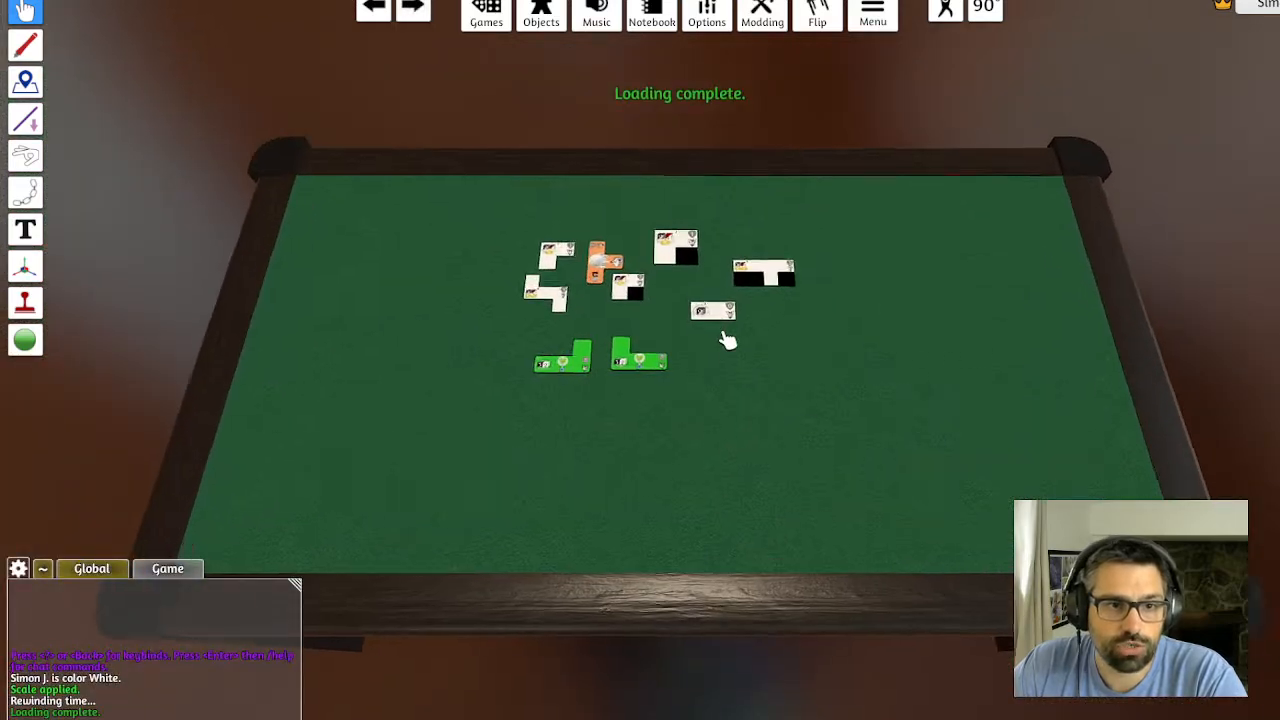
Place a Bag from the Tools components on the table behind the white T-shaped token
left_click(540, 18)
left_click(1137, 229)
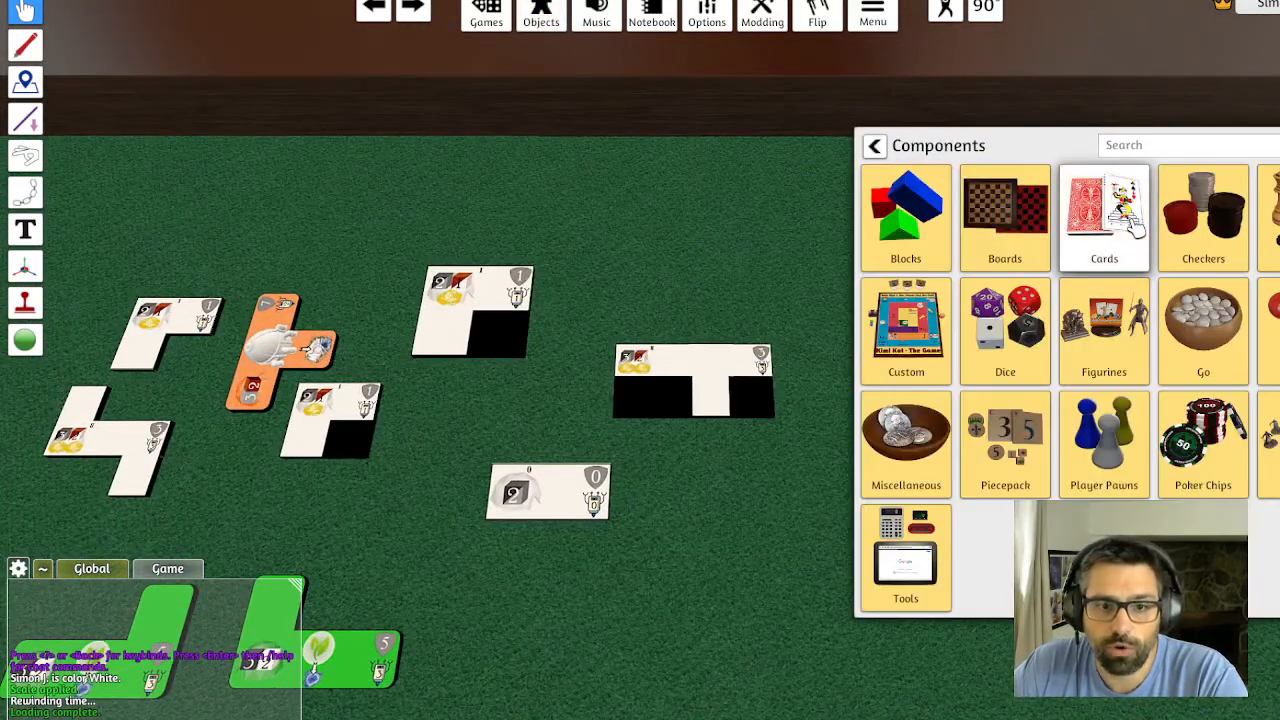
left_click(920, 447)
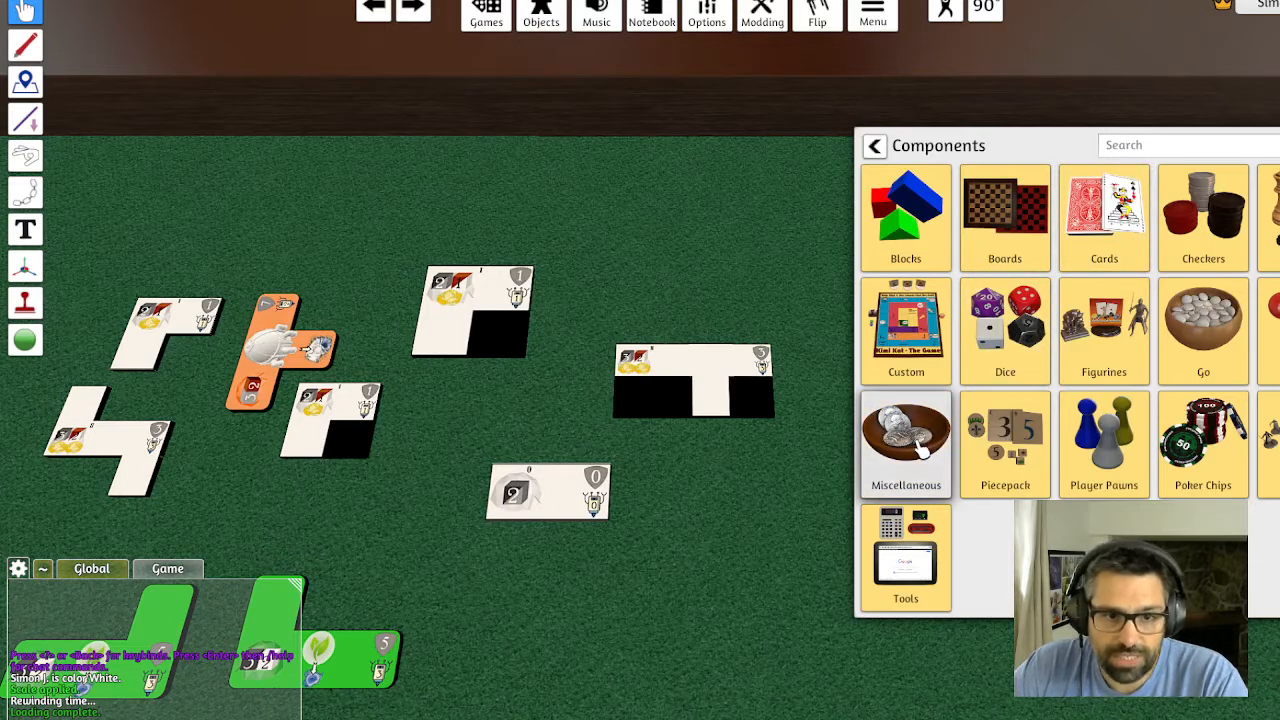
left_click(873, 145)
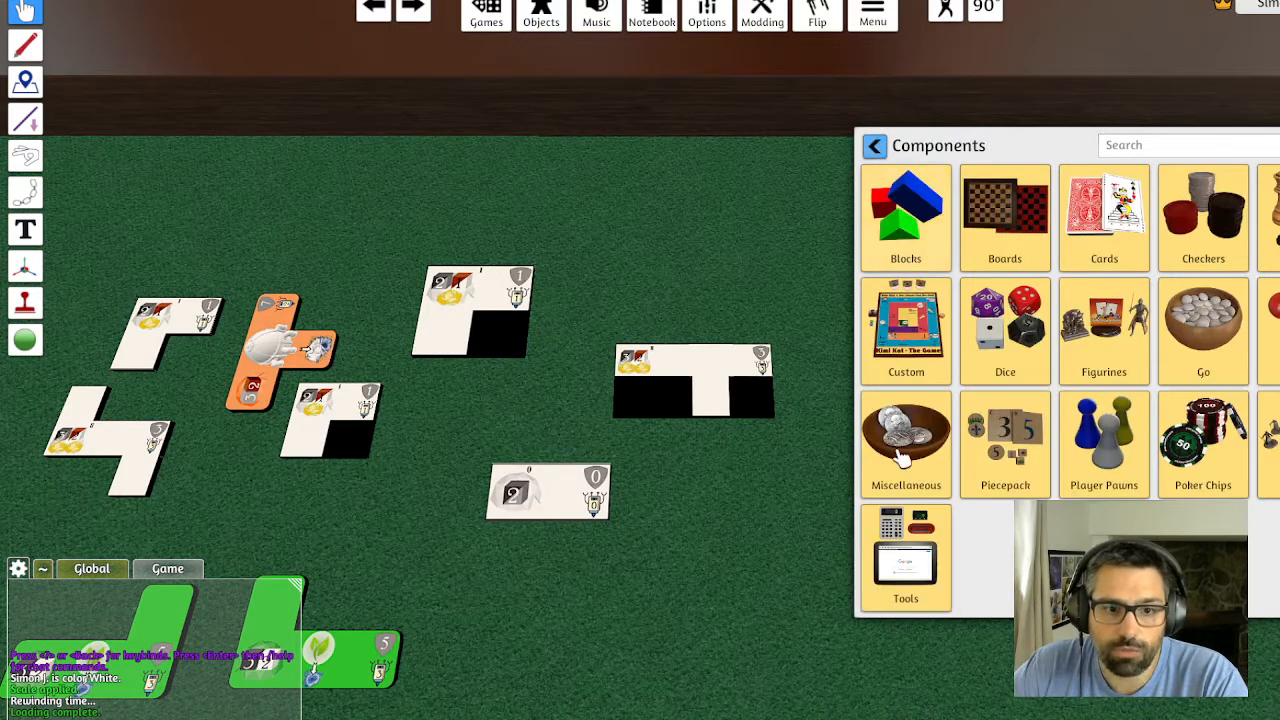
left_click(910, 548)
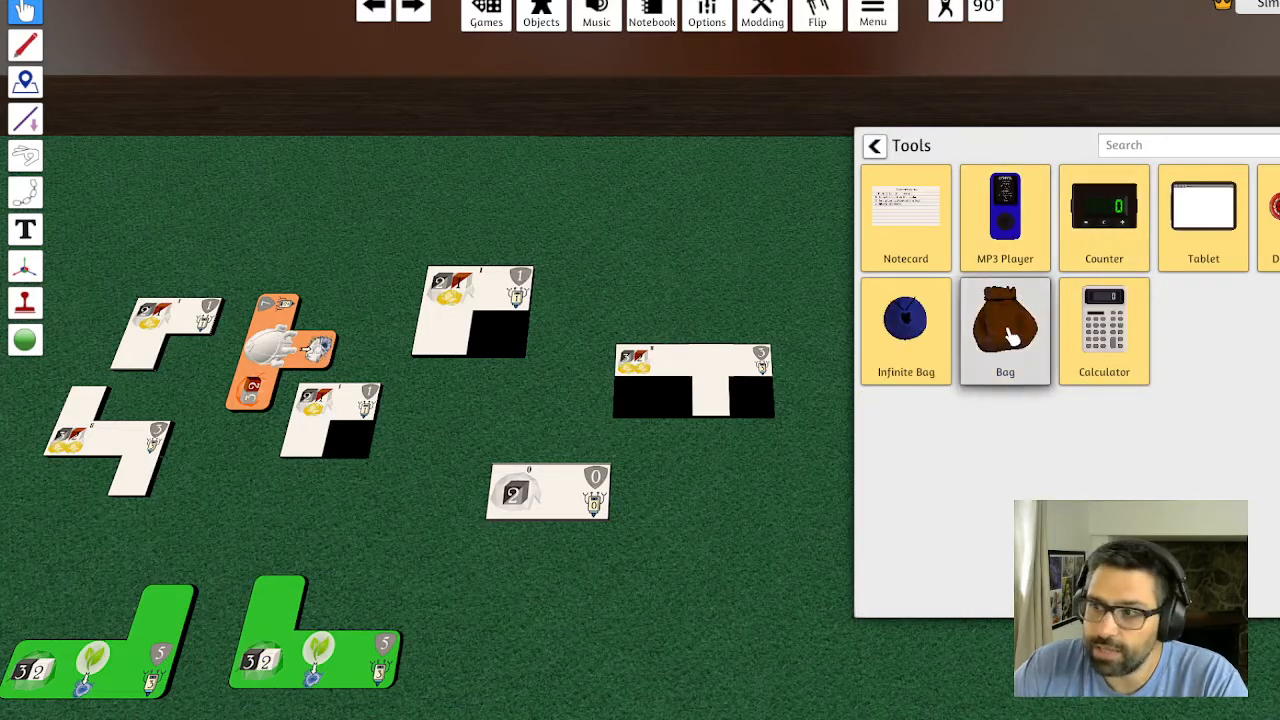
left_click_drag(1005, 322, 705, 290)
left_click(765, 313)
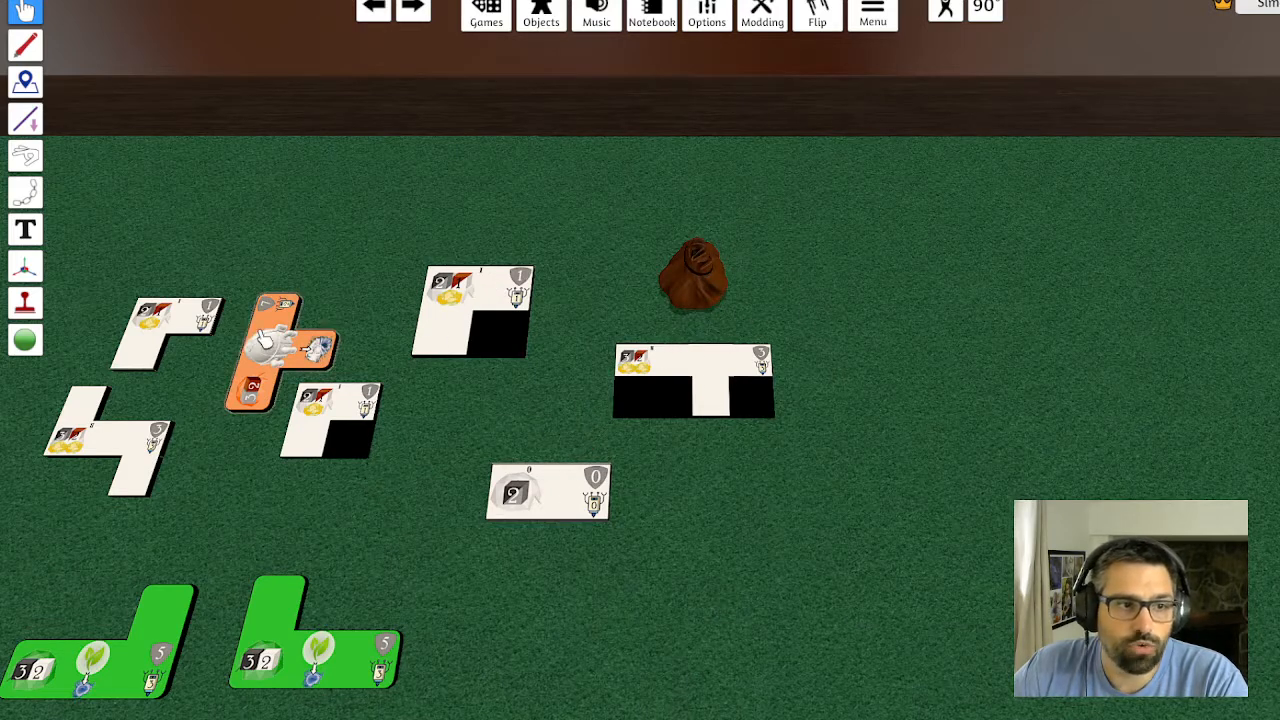
Move the orange habitation token to the free area past the T-shaped token and paste about ten copies of it
left_click_drag(265, 340, 1015, 358)
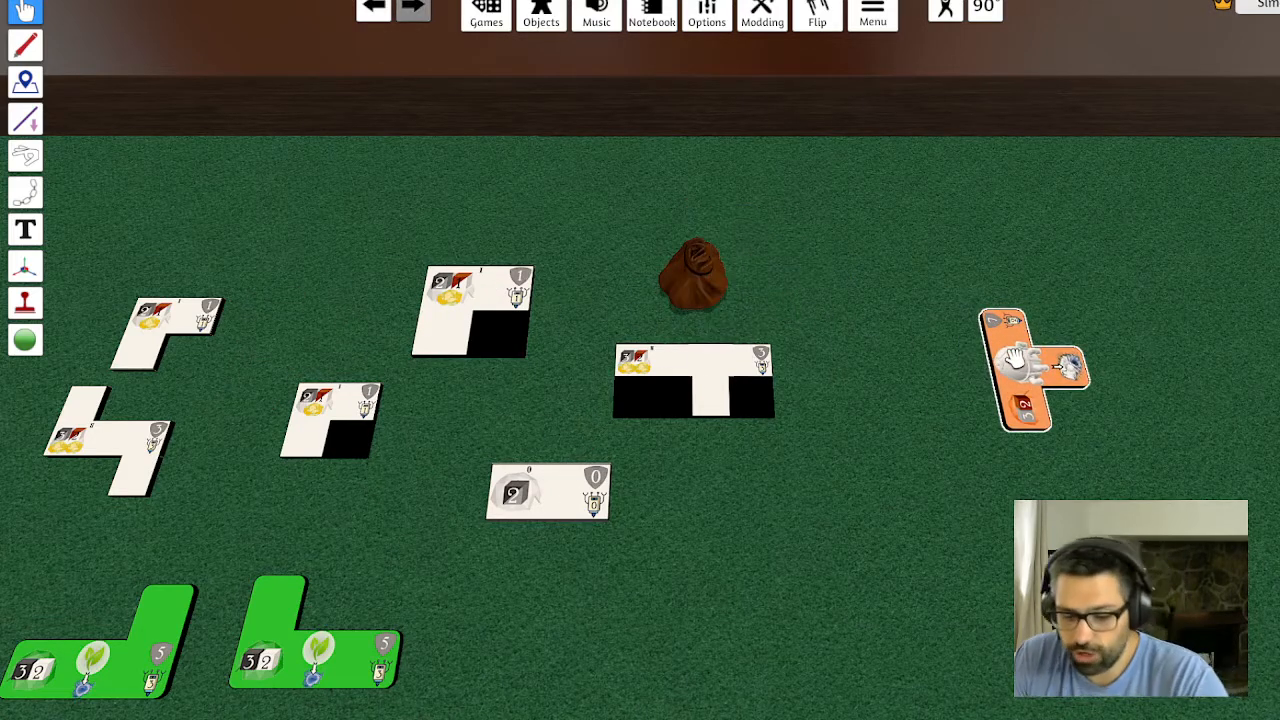
key("ctrl+c")
key("ctrl+v")
key("ctrl+v")
key("ctrl+v")
key("ctrl+v")
key("ctrl+v")
key("ctrl+v")
key("ctrl+v")
key("ctrl+v")
key("ctrl+v")
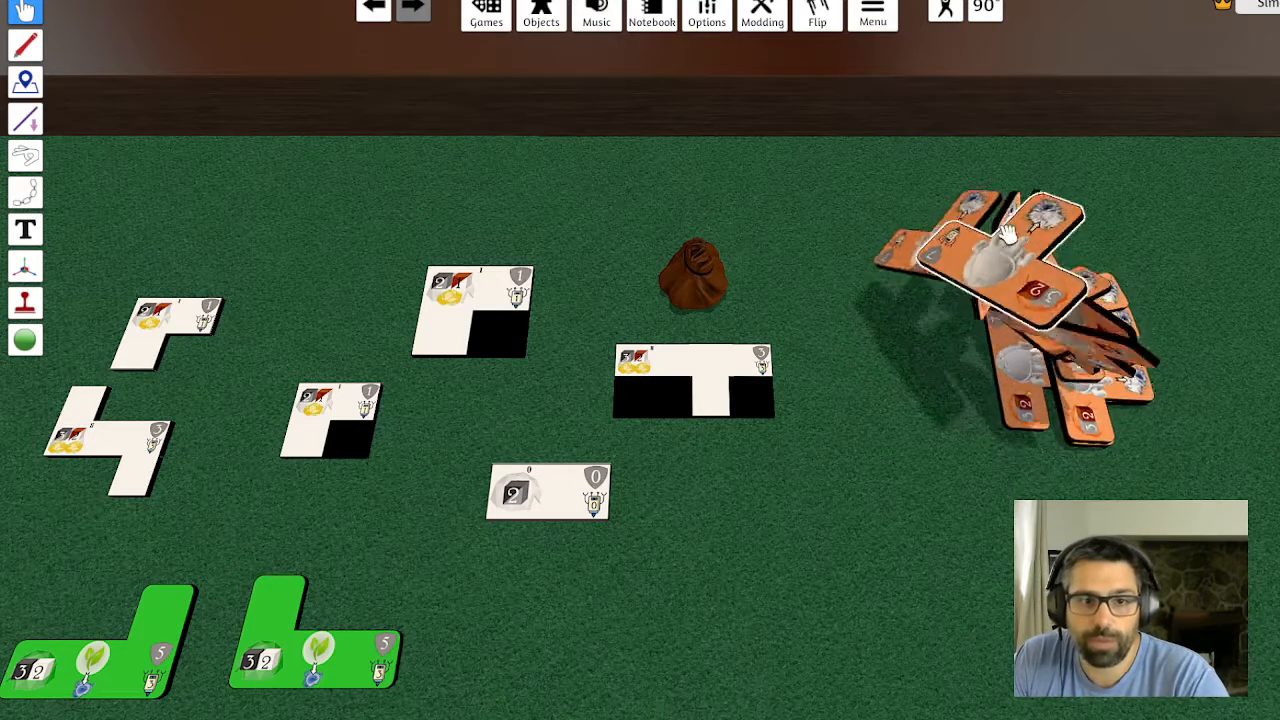
Gather all the orange habitation tokens into the bag and move the bag towards the table's far edge
left_click_drag(812, 149, 1191, 462)
left_click_drag(952, 385, 780, 308)
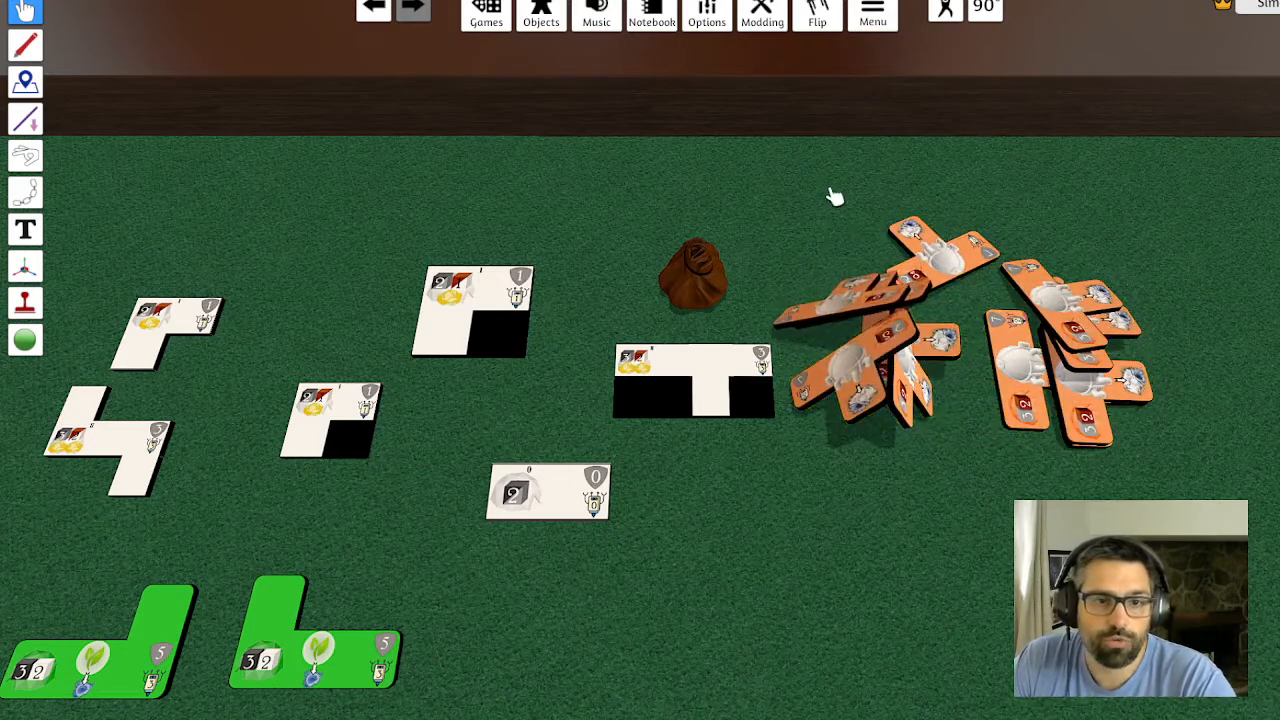
left_click_drag(835, 196, 1180, 477)
left_click_drag(1080, 440, 797, 204)
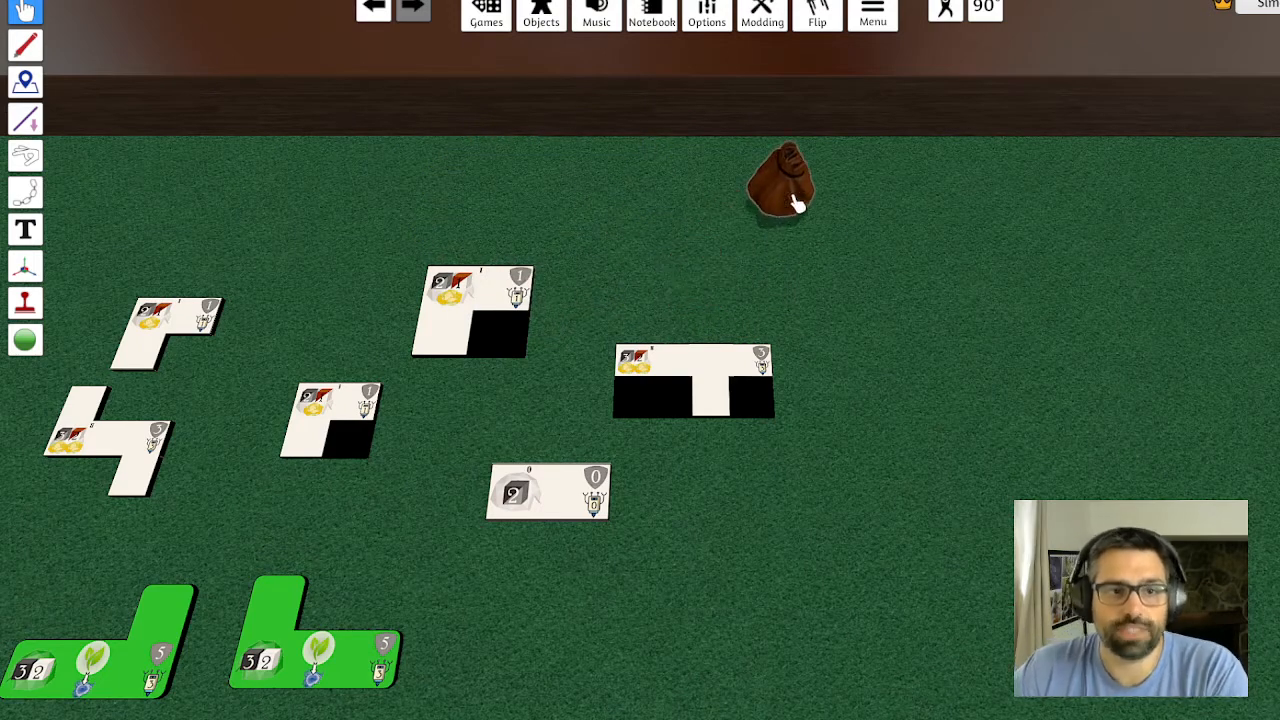
Tint the bag bright orange with colour FFA200
right_click(792, 204)
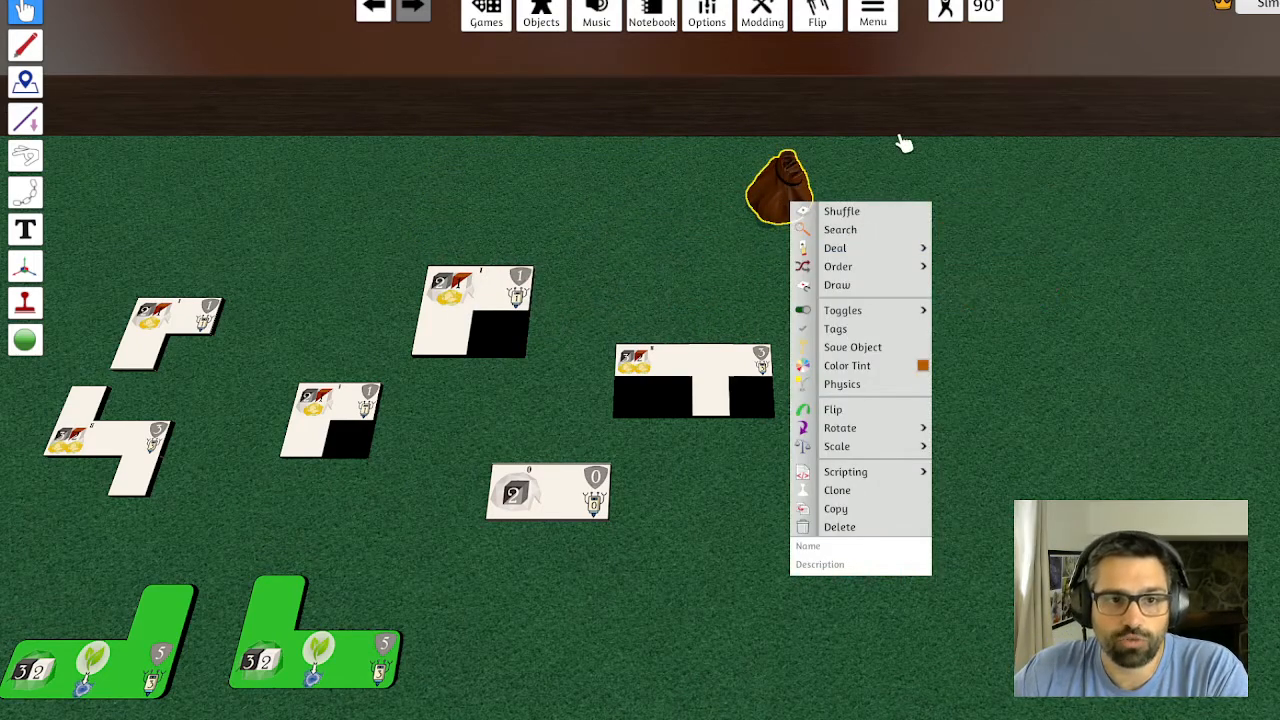
right_click(796, 186)
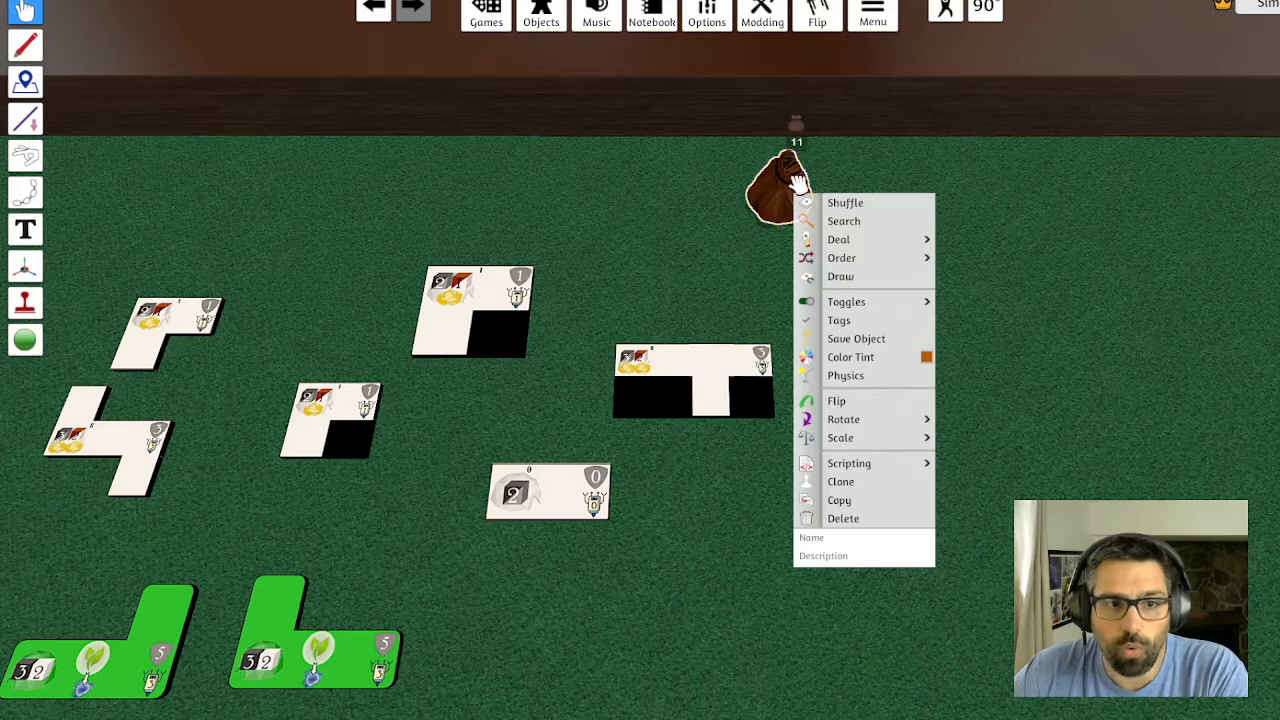
left_click(852, 362)
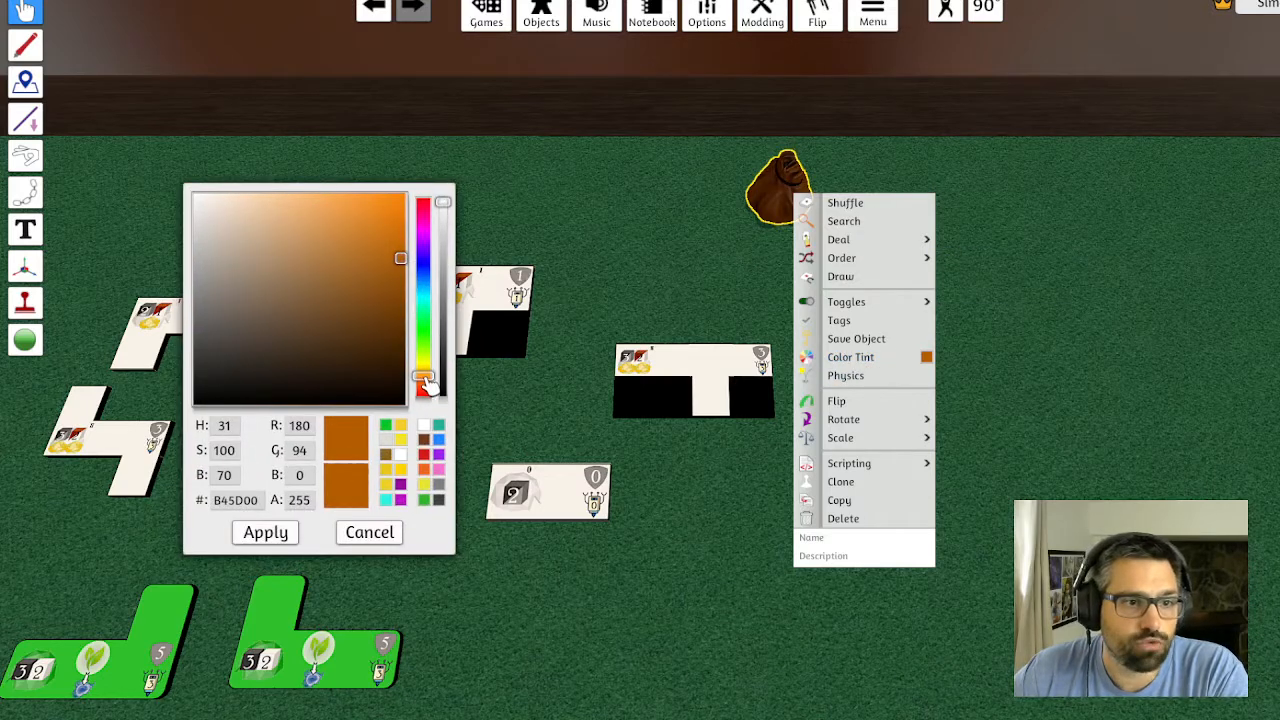
left_click_drag(425, 378, 425, 371)
left_click_drag(400, 255, 408, 190)
left_click(265, 532)
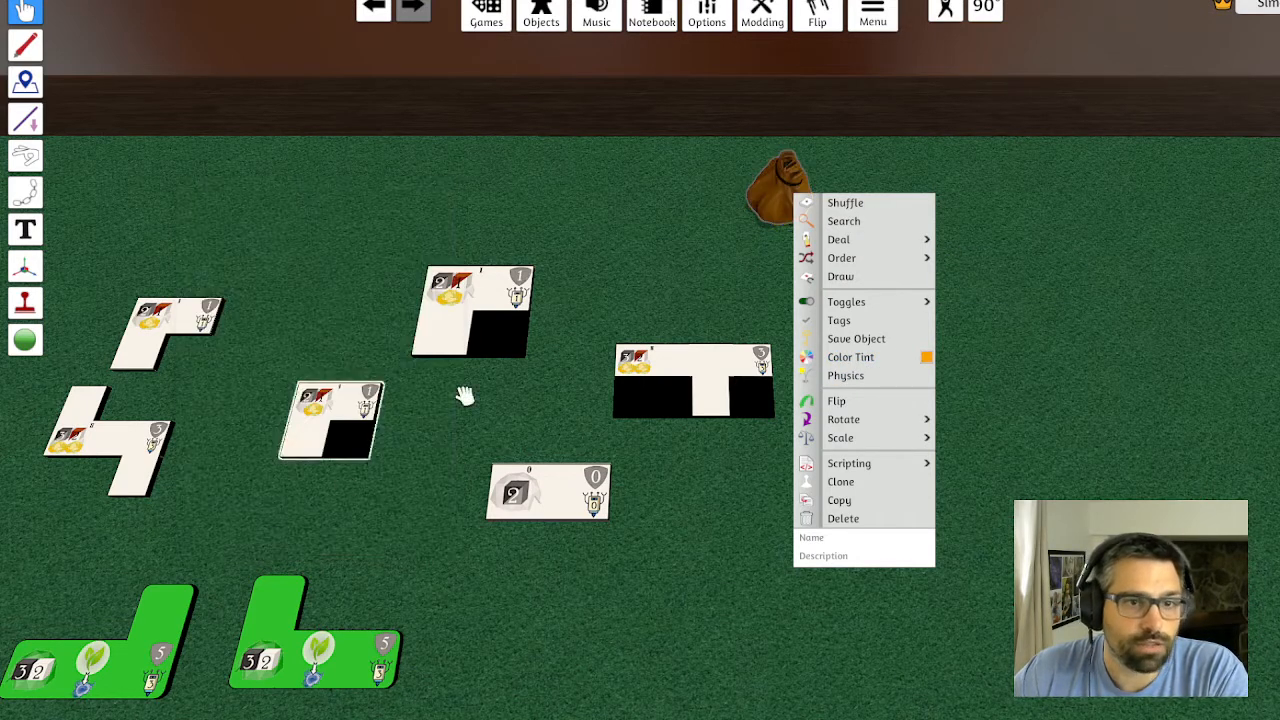
scroll(835, 230, "up", 5)
right_click(752, 310)
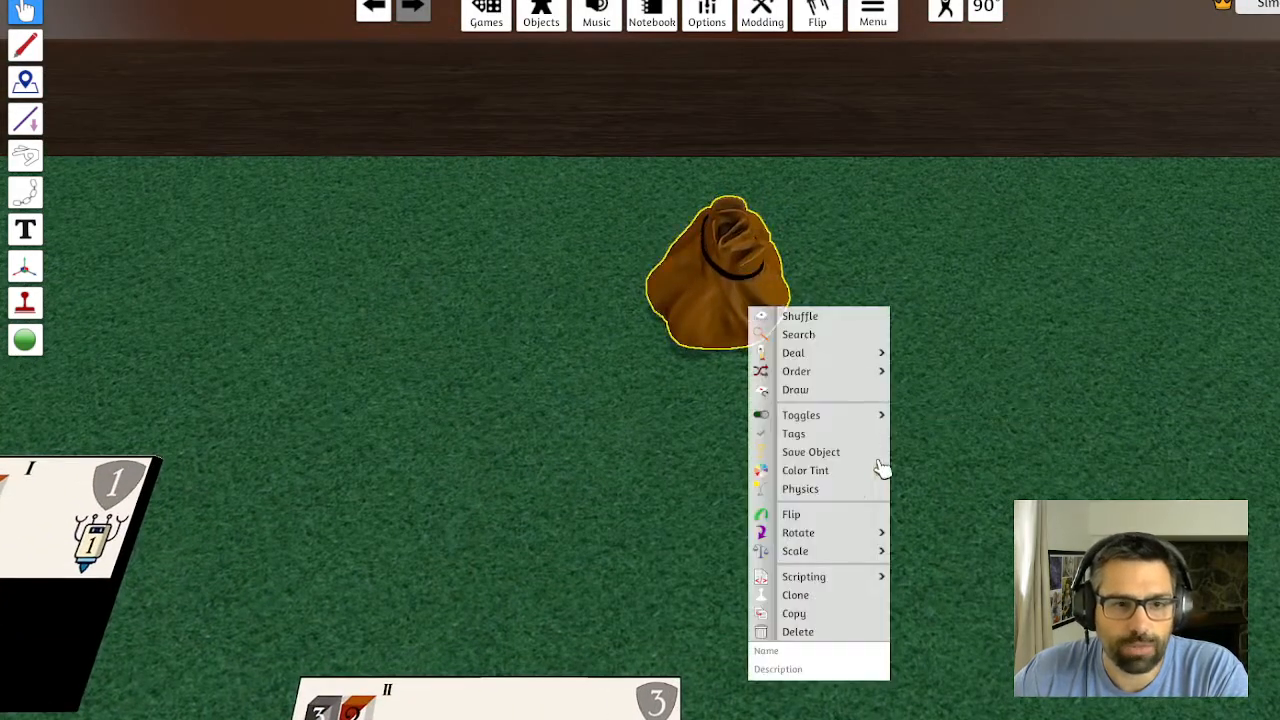
left_click(846, 473)
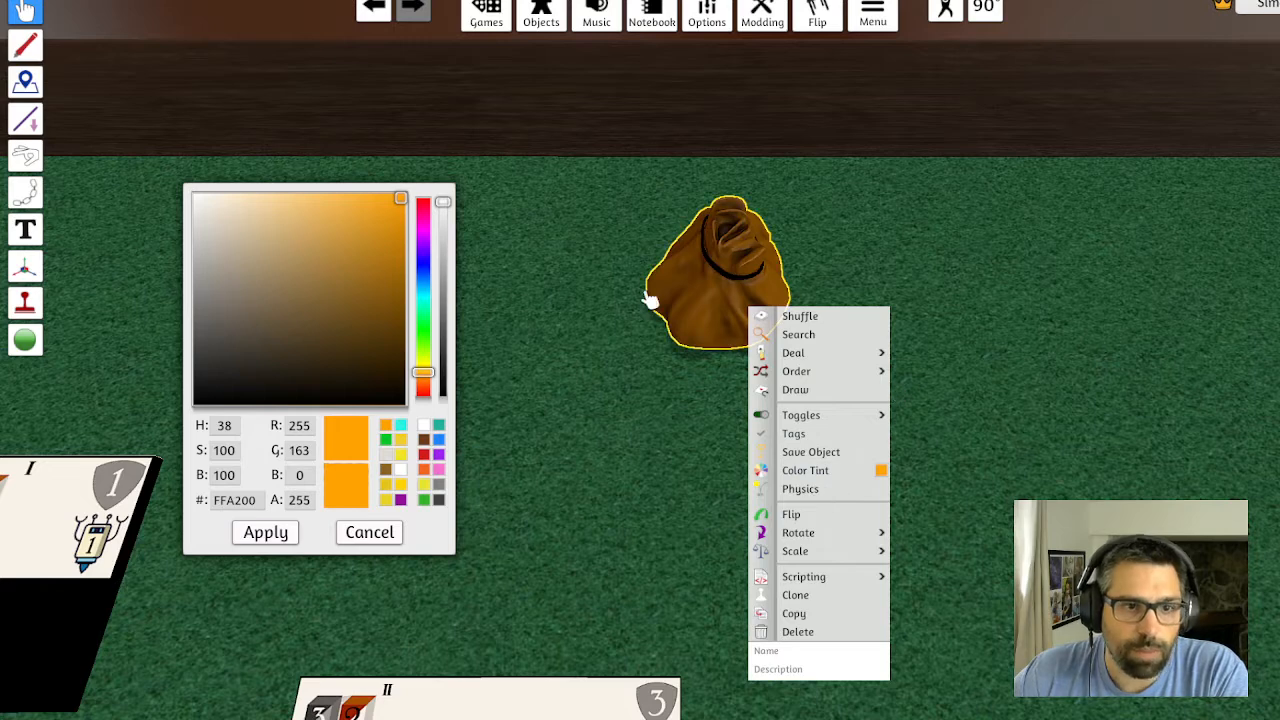
left_click(265, 532)
scroll(770, 240, "down", 2)
left_click(854, 291)
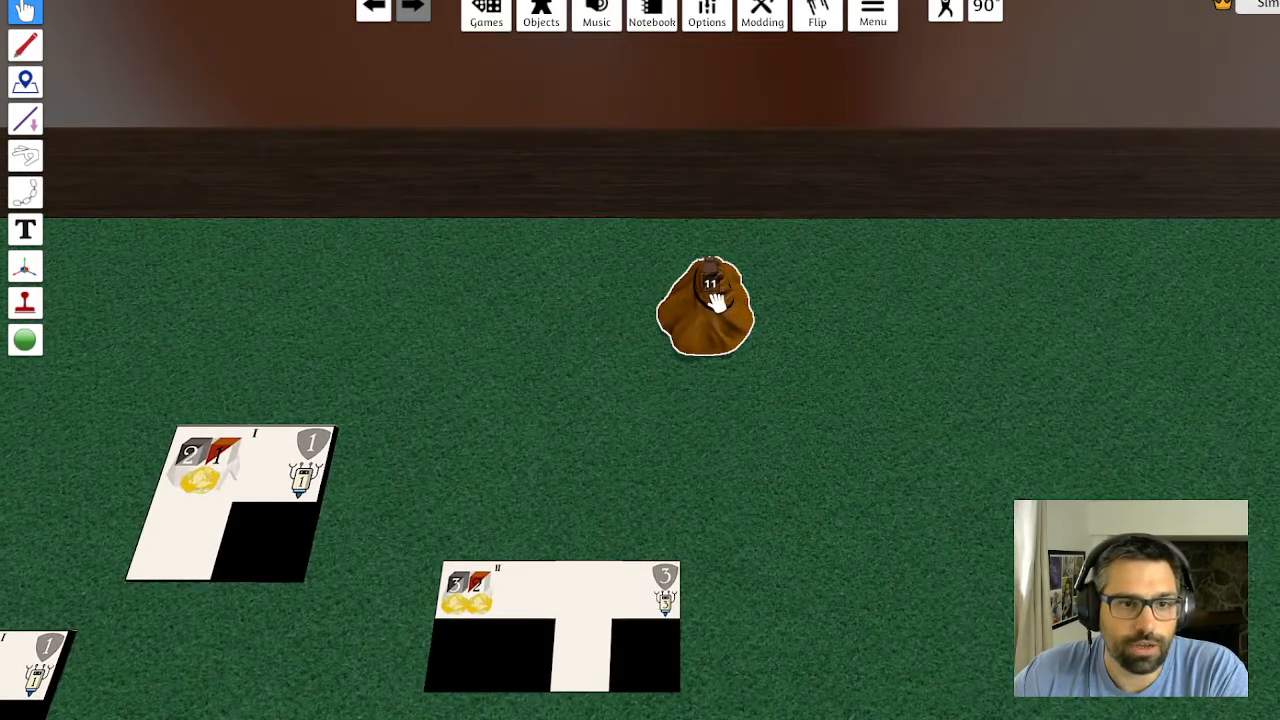
Take one habitation token out of the bag, place it just in front, and select and move both together
left_click_drag(718, 296, 715, 390)
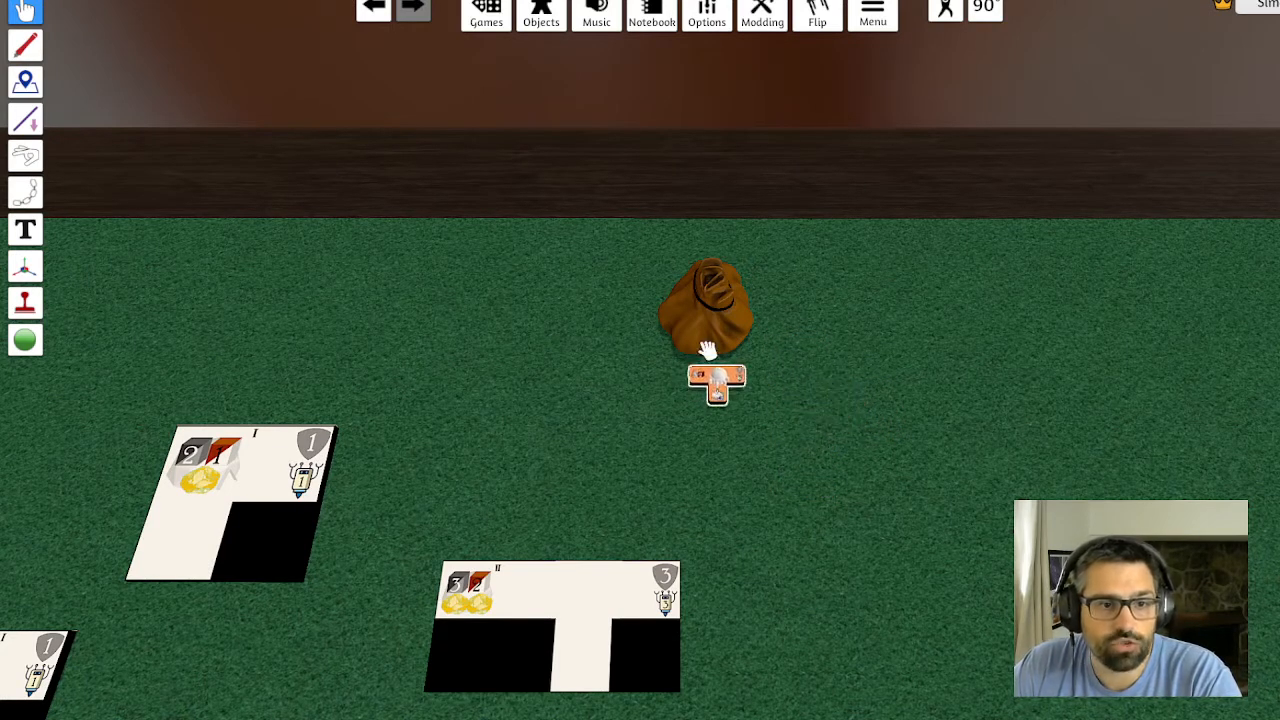
left_click_drag(577, 233, 785, 450)
left_click_drag(716, 296, 706, 242)
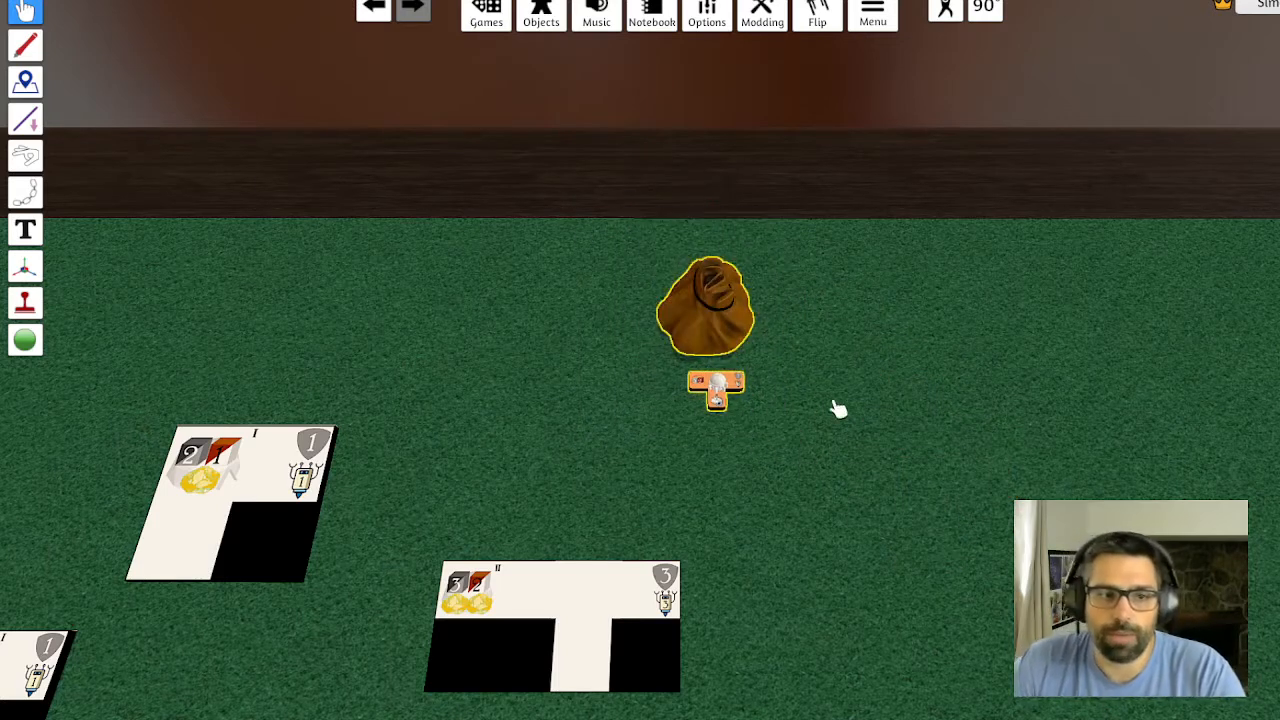
left_click_drag(830, 335, 703, 289)
scroll(703, 289, "down", 3)
left_click_drag(741, 349, 894, 300)
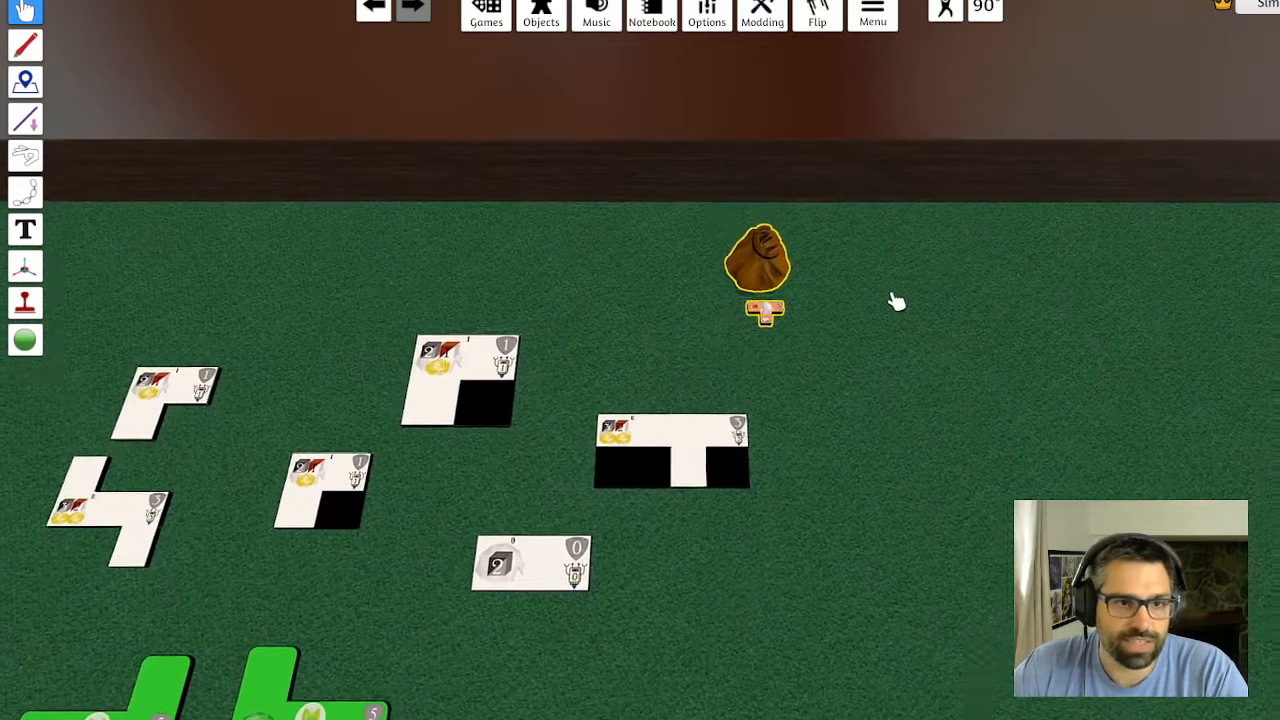
mouse_move(762, 266)
left_mouse_down()
mouse_move(1075, 275)
mouse_move(768, 266)
mouse_move(777, 280)
mouse_move(765, 265)
left_mouse_up()
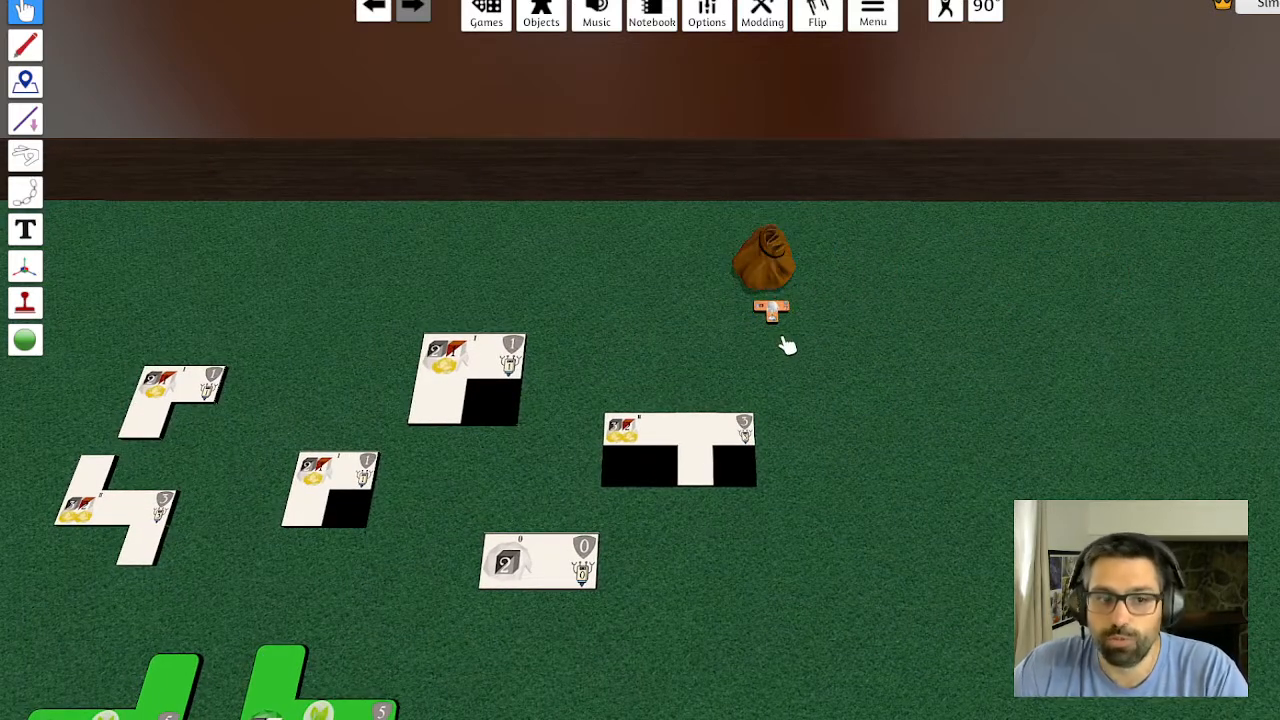
Open the table control panel at the near corner of the table
scroll(1111, 335, "up", 3)
scroll(966, 317, "down", 5)
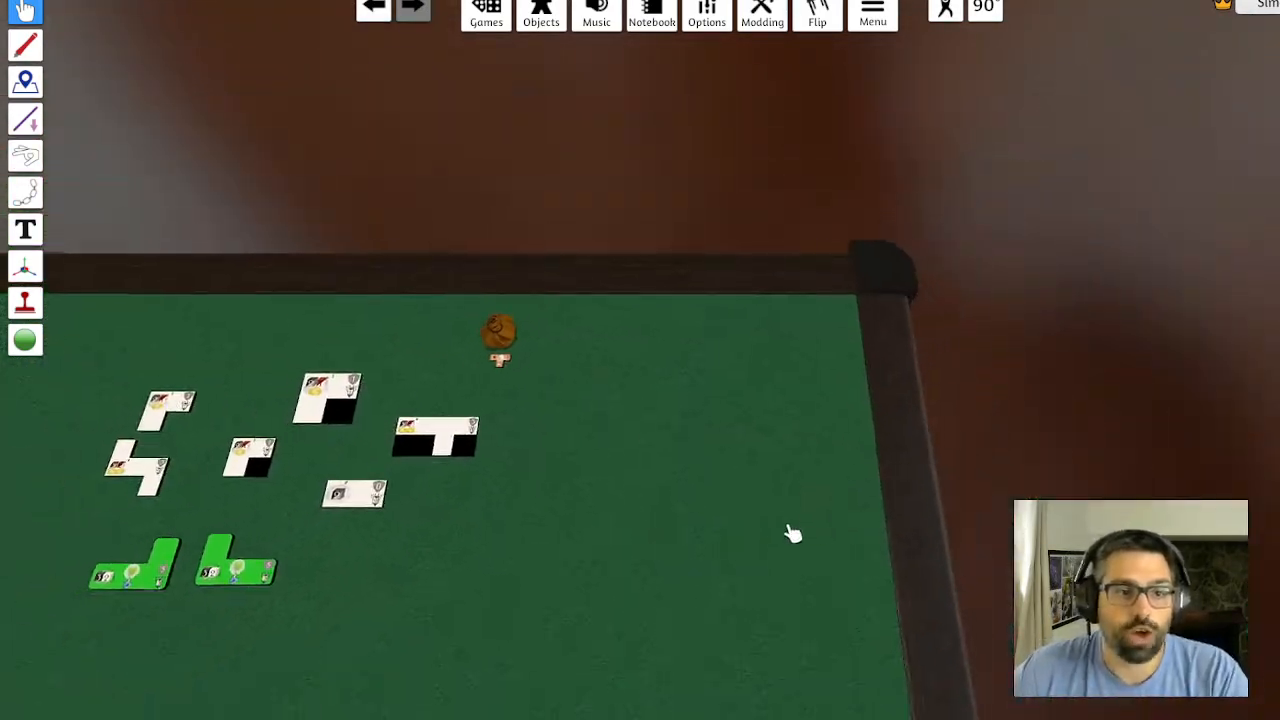
left_click_drag(793, 534, 937, 509)
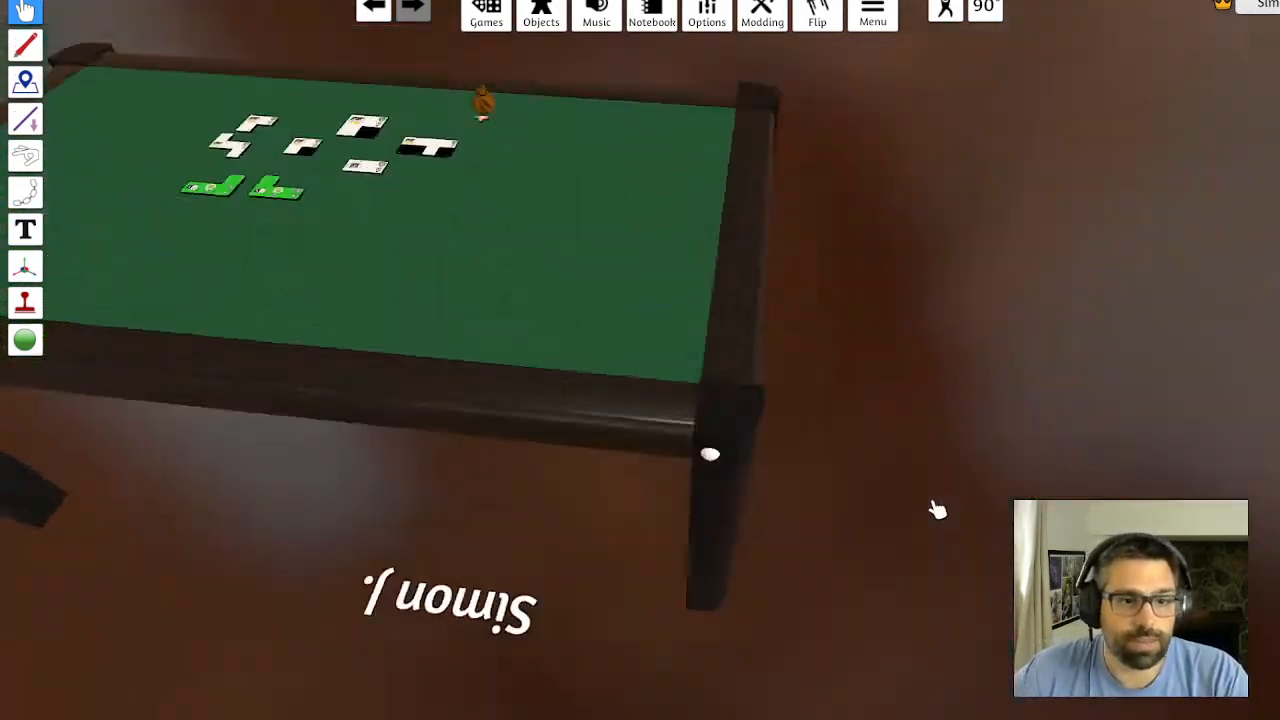
scroll(846, 520, "up", 5)
scroll(826, 563, "down", 2)
left_click(794, 500)
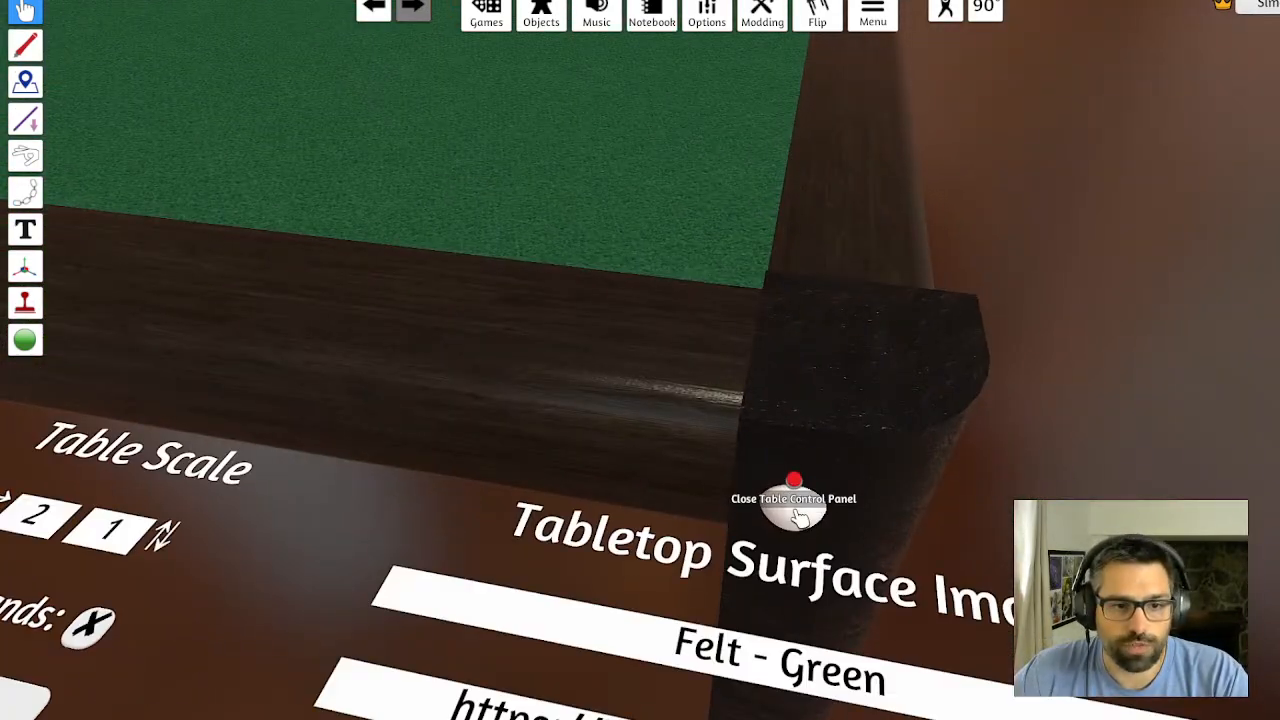
Set the table scale's width to 3 and apply it
scroll(600, 470, "down", 3)
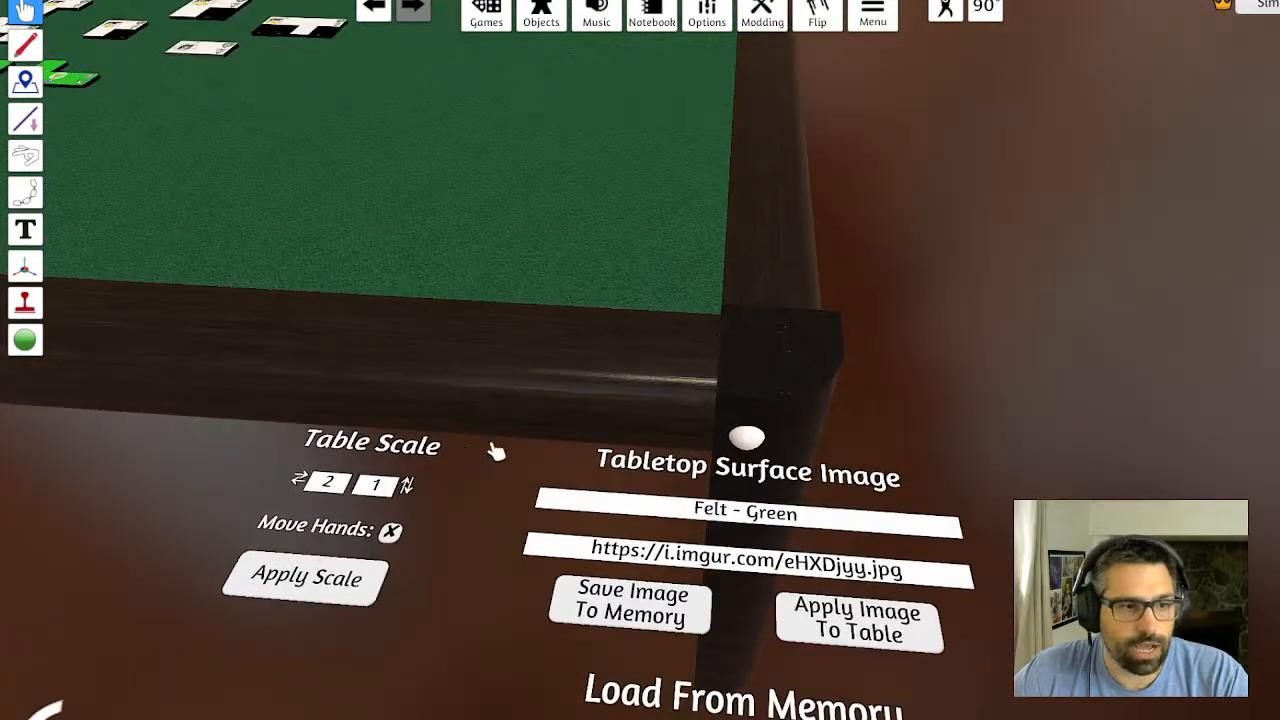
key("a")
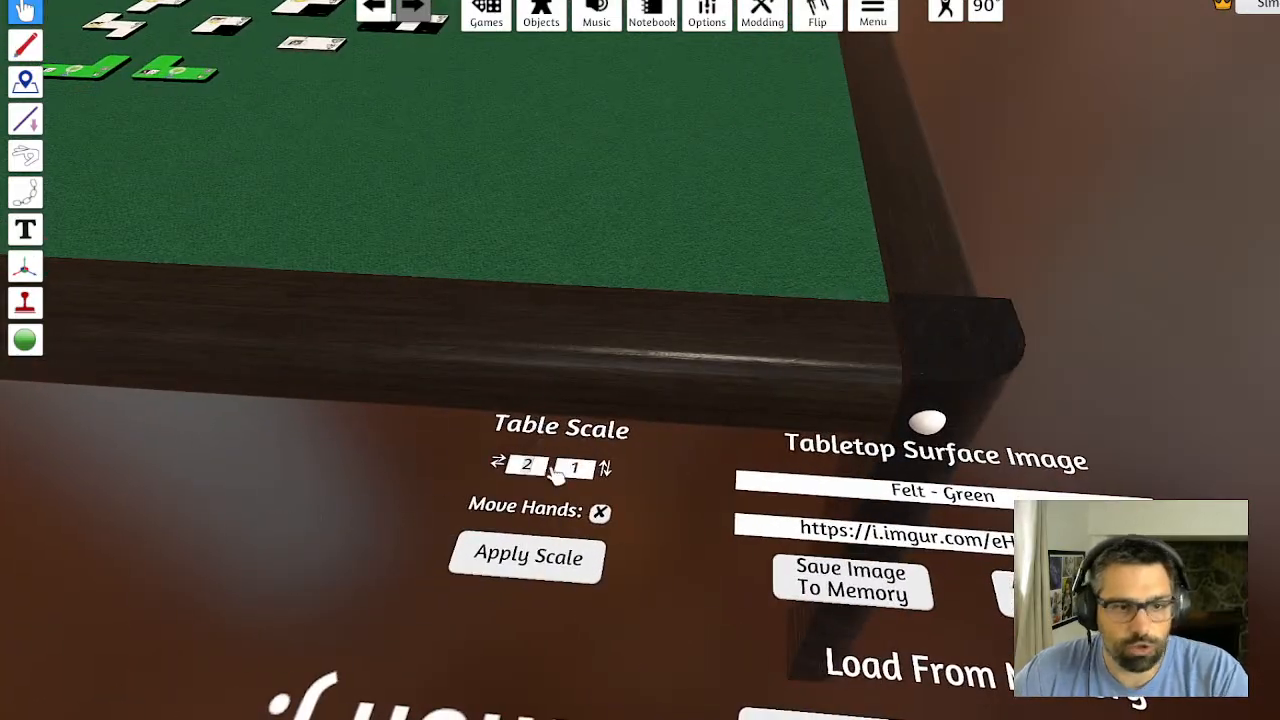
key("BackSpace")
type("3")
left_click(529, 560)
scroll(520, 243, "down", 3)
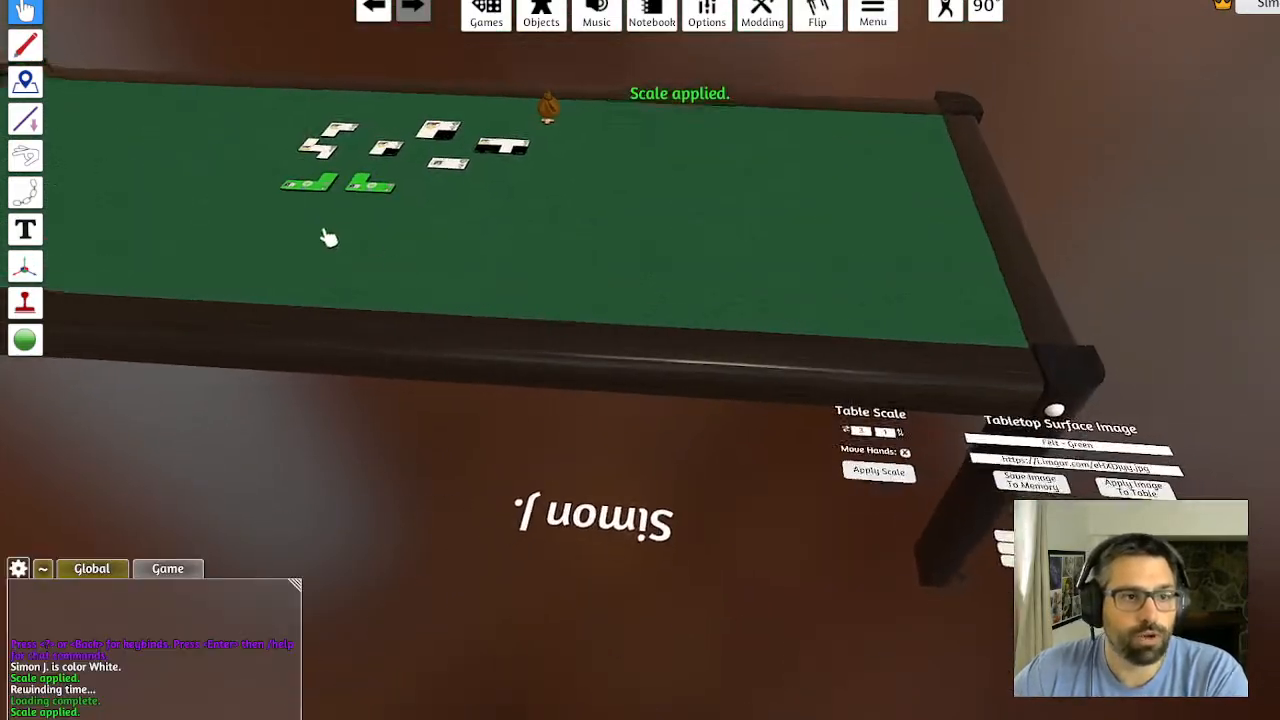
Set the table scale's depth to 2 and apply it
key("a")
key("d")
scroll(871, 354, "up", 3)
left_click(858, 418)
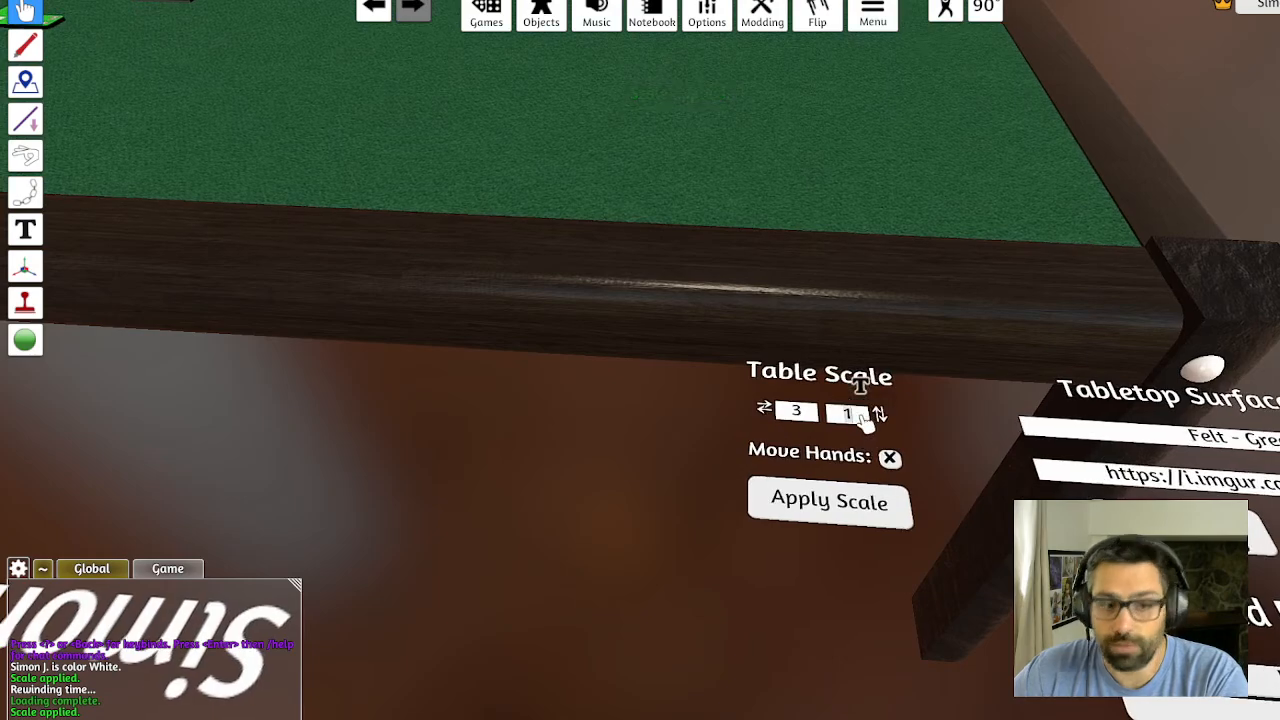
left_click(829, 501)
scroll(474, 249, "down", 5)
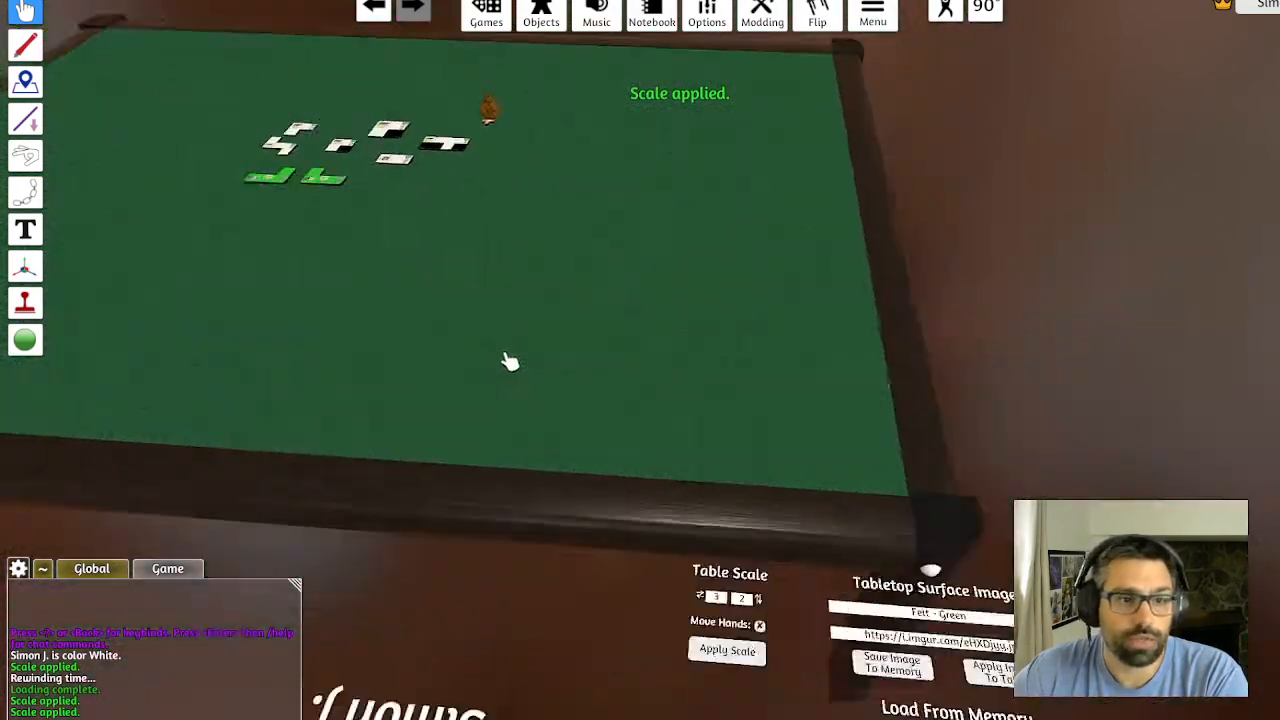
Restore the original table scale of width 2 and depth 1, apply it, and close the table control panel
scroll(651, 214, "up", 5)
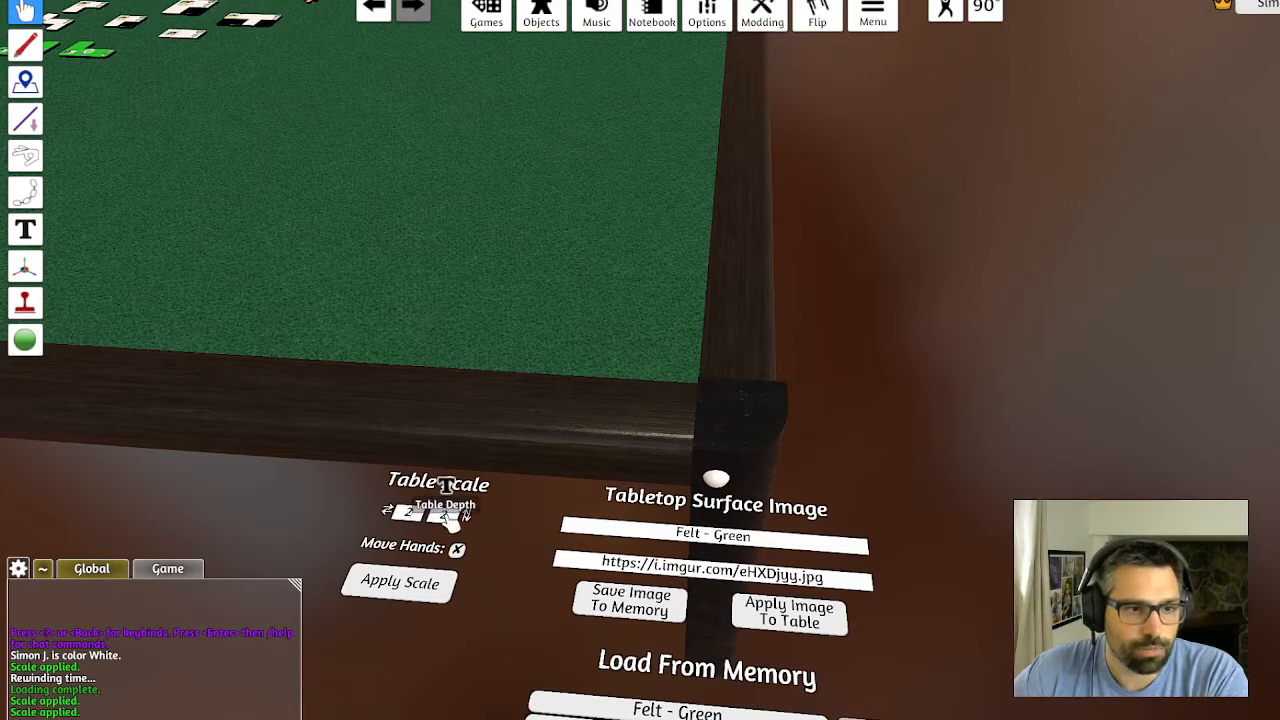
left_click(402, 582)
left_click(450, 229)
key("a")
key("w")
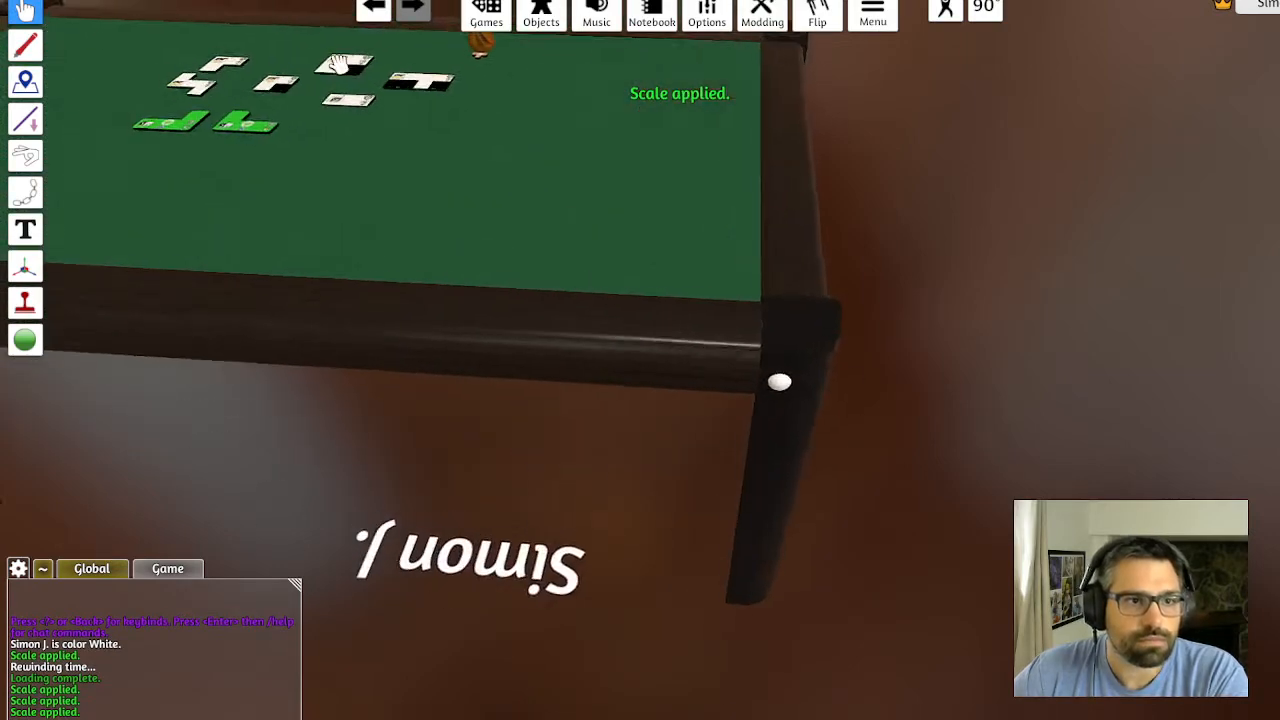
Delete the white and green building tokens from the table, sparing the bag and the small orange token beside it
scroll(800, 425, "up", 3)
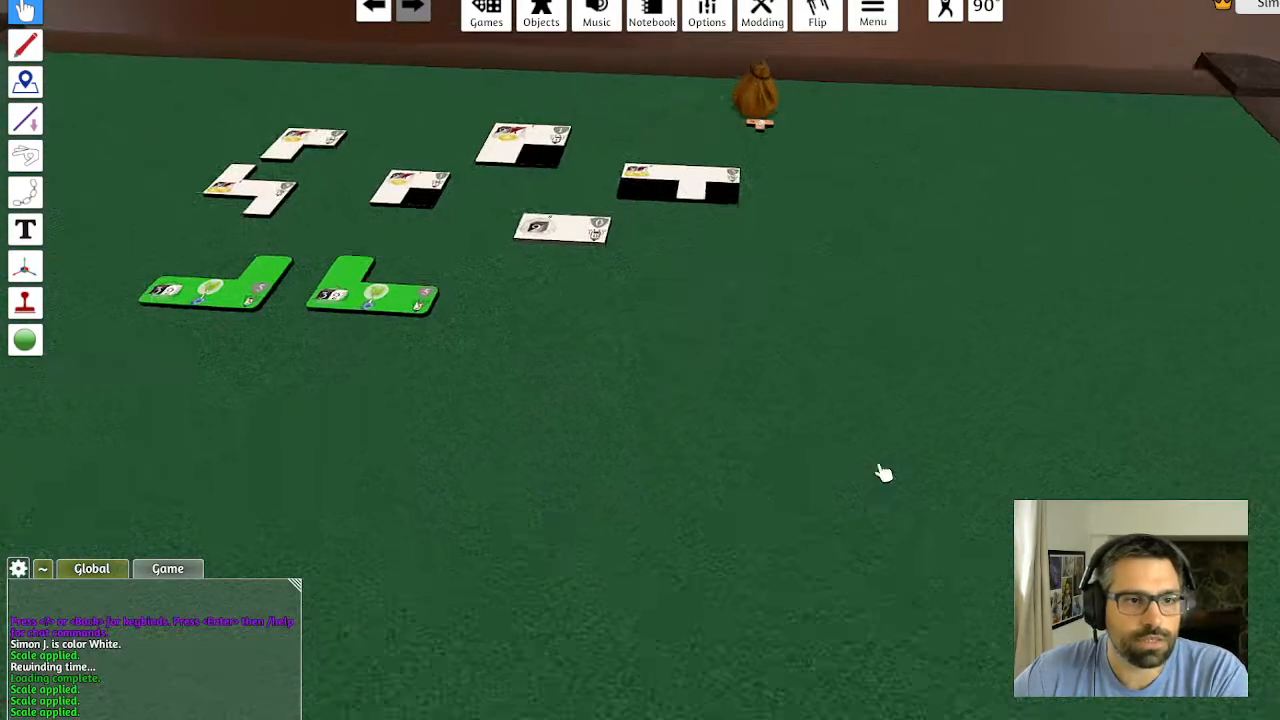
key("a")
key("w")
scroll(746, 443, "down", 3)
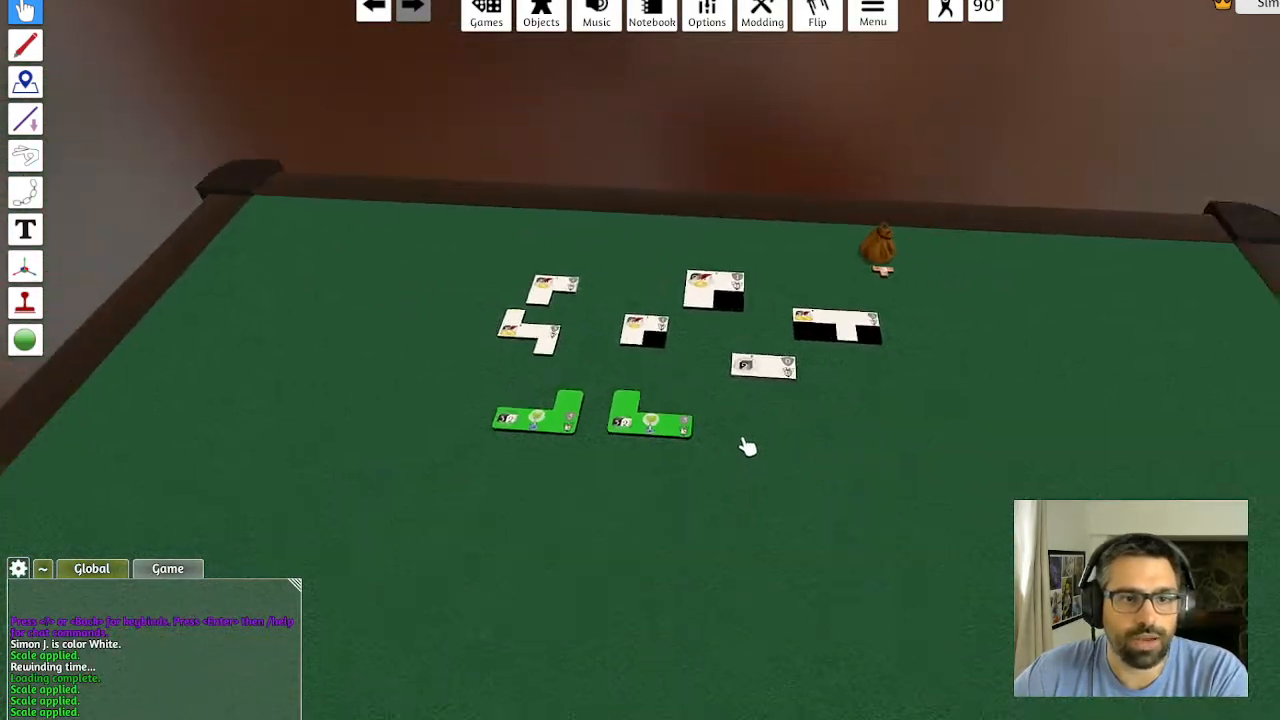
left_click_drag(746, 443, 740, 400)
scroll(700, 425, "up", 3)
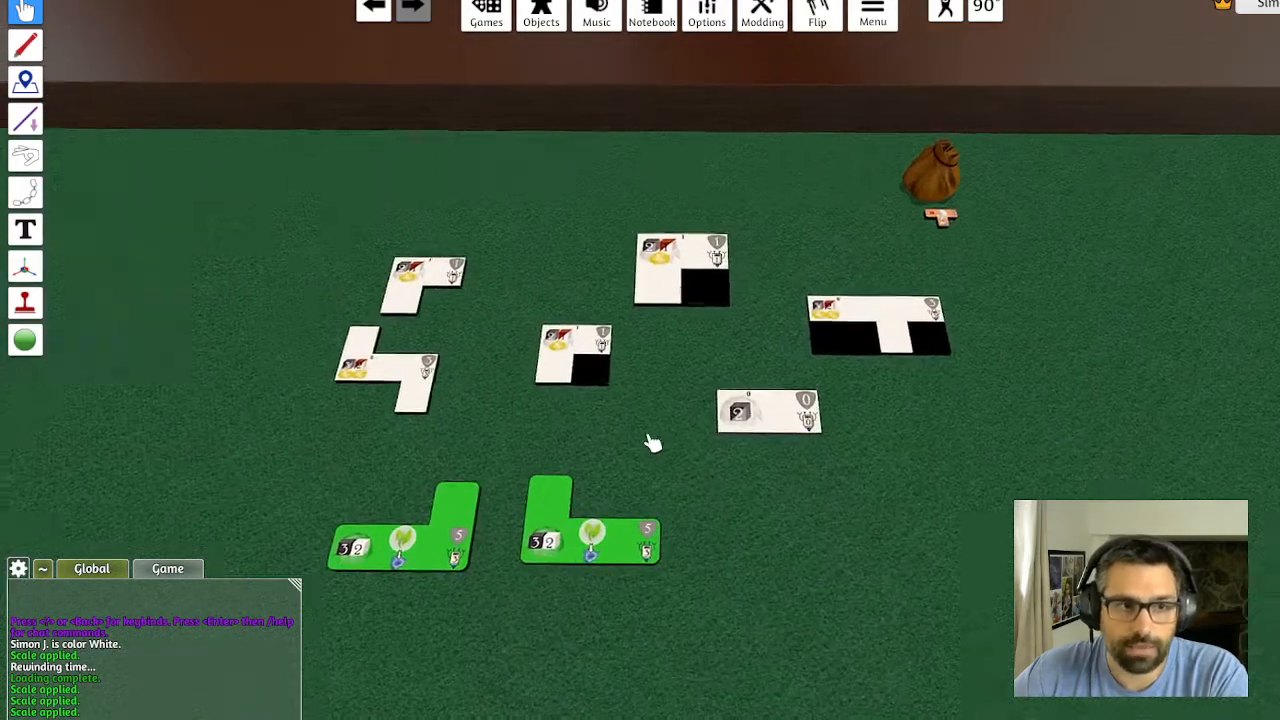
left_click_drag(240, 210, 1005, 655)
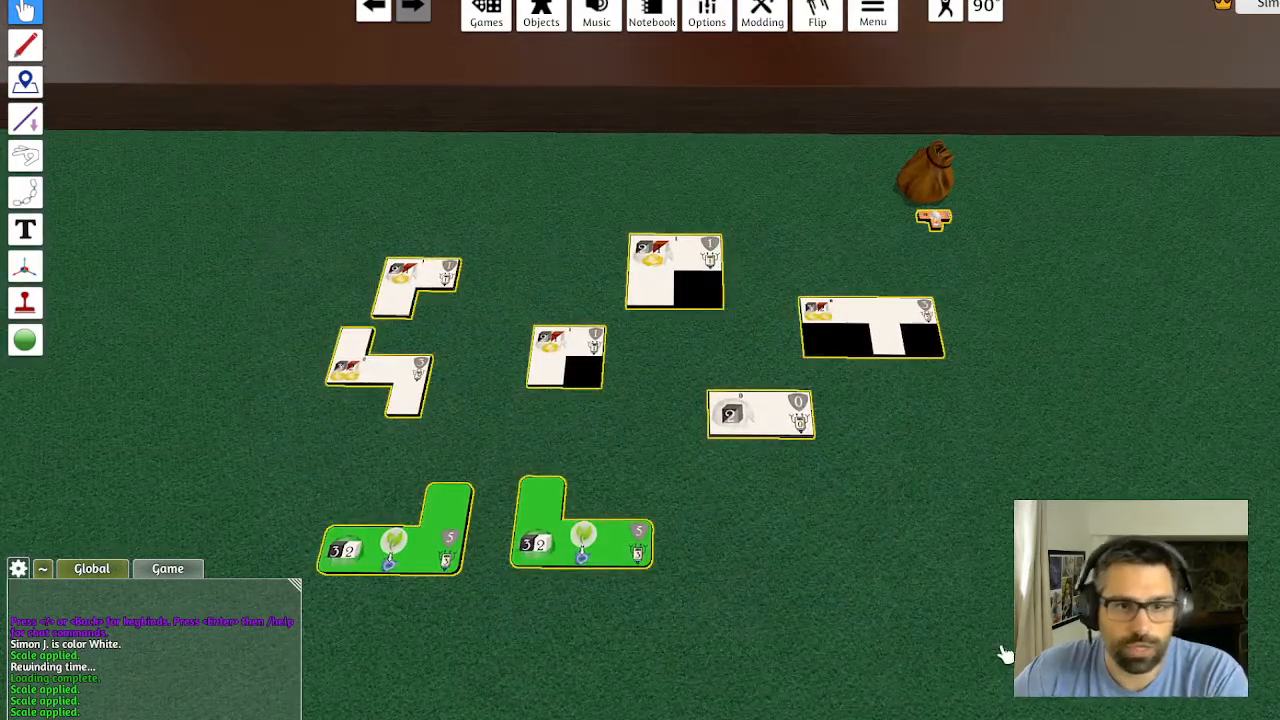
left_click_drag(292, 256, 880, 612)
key("Delete")
left_click_drag(887, 428, 840, 413)
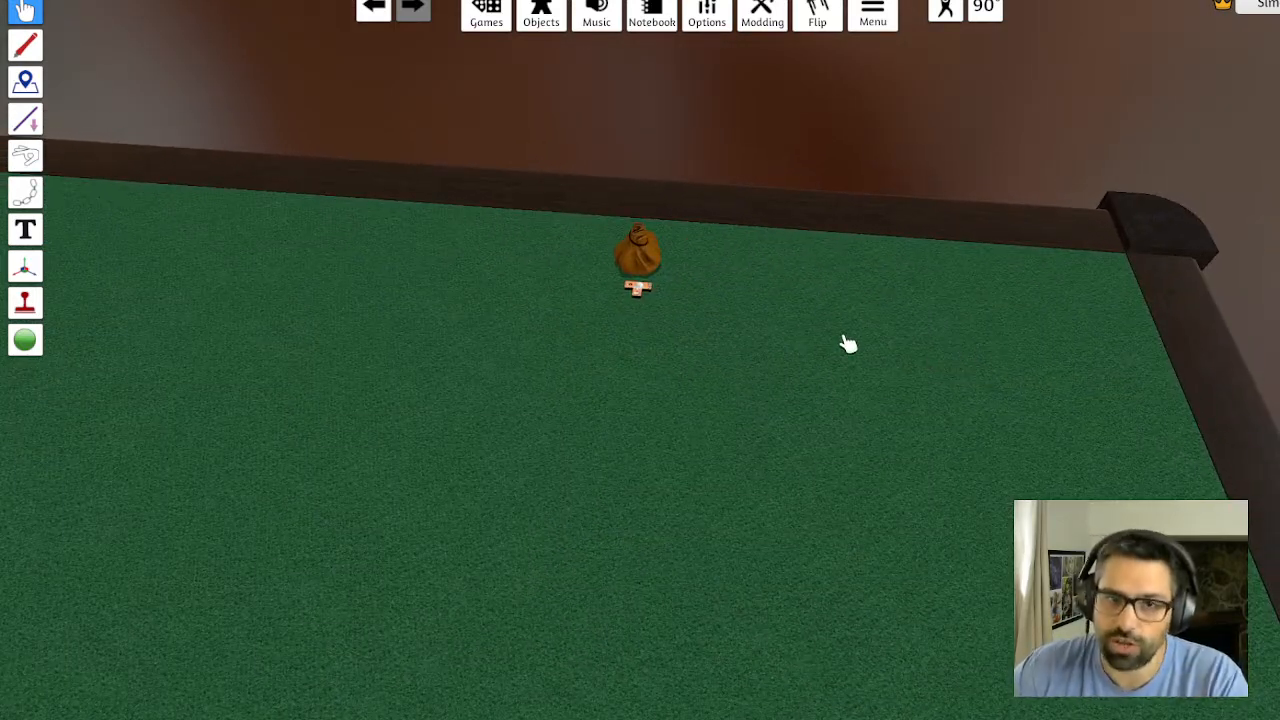
Switch to File Explorer, browse to the Boards folder of Enceladus Pour TTS, and view blue QG v3-1.png
left_click_drag(847, 344, 852, 344)
scroll(557, 511, "down", 3)
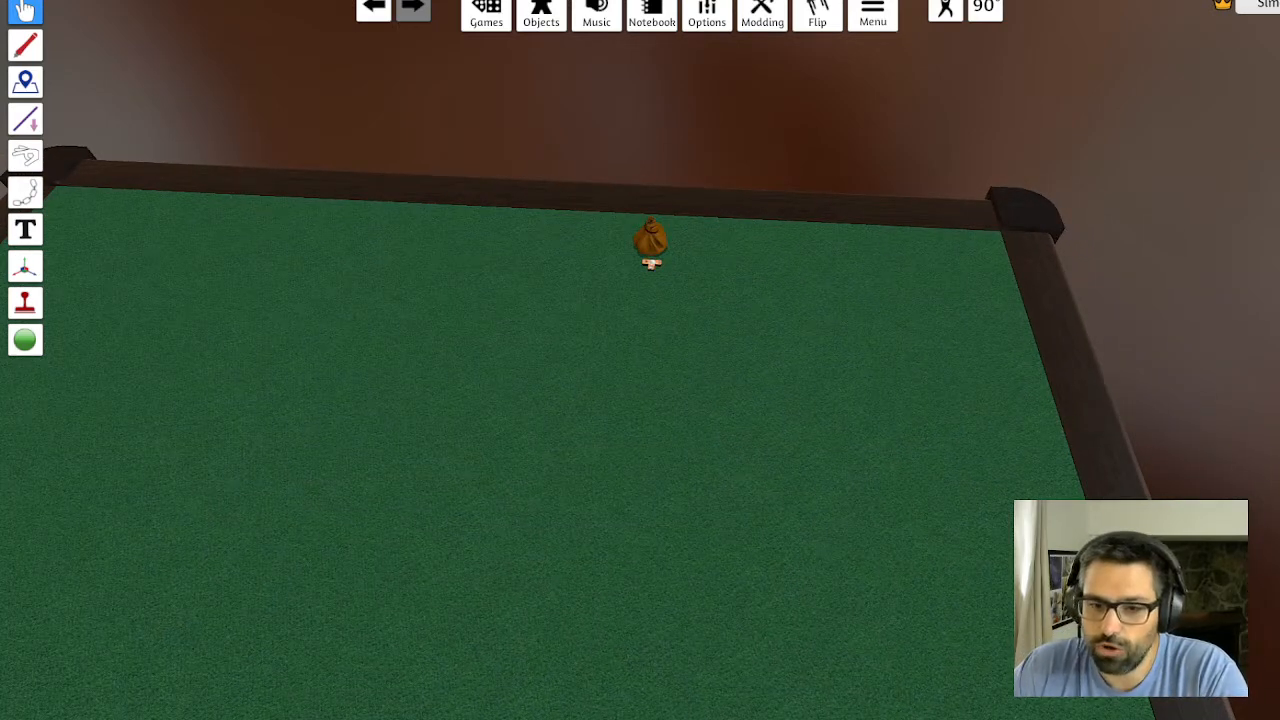
key("alt+Tab")
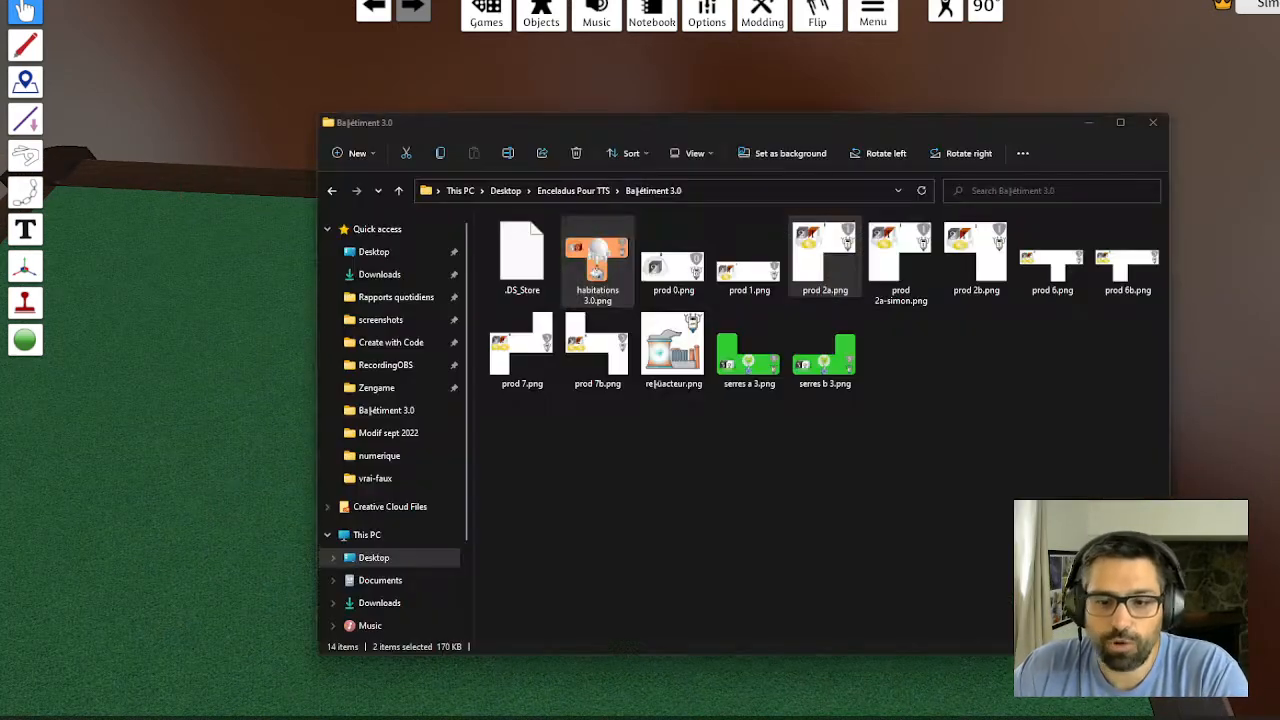
left_click(569, 192)
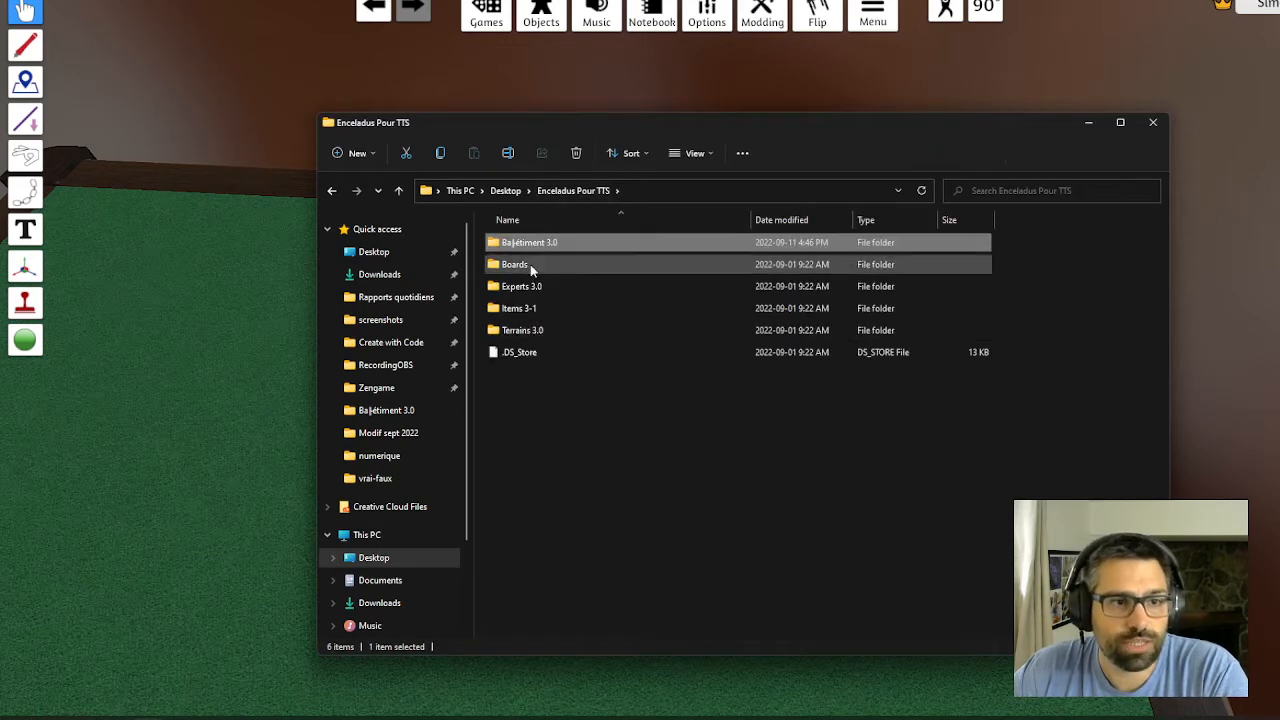
double_click(528, 266)
left_click(597, 265)
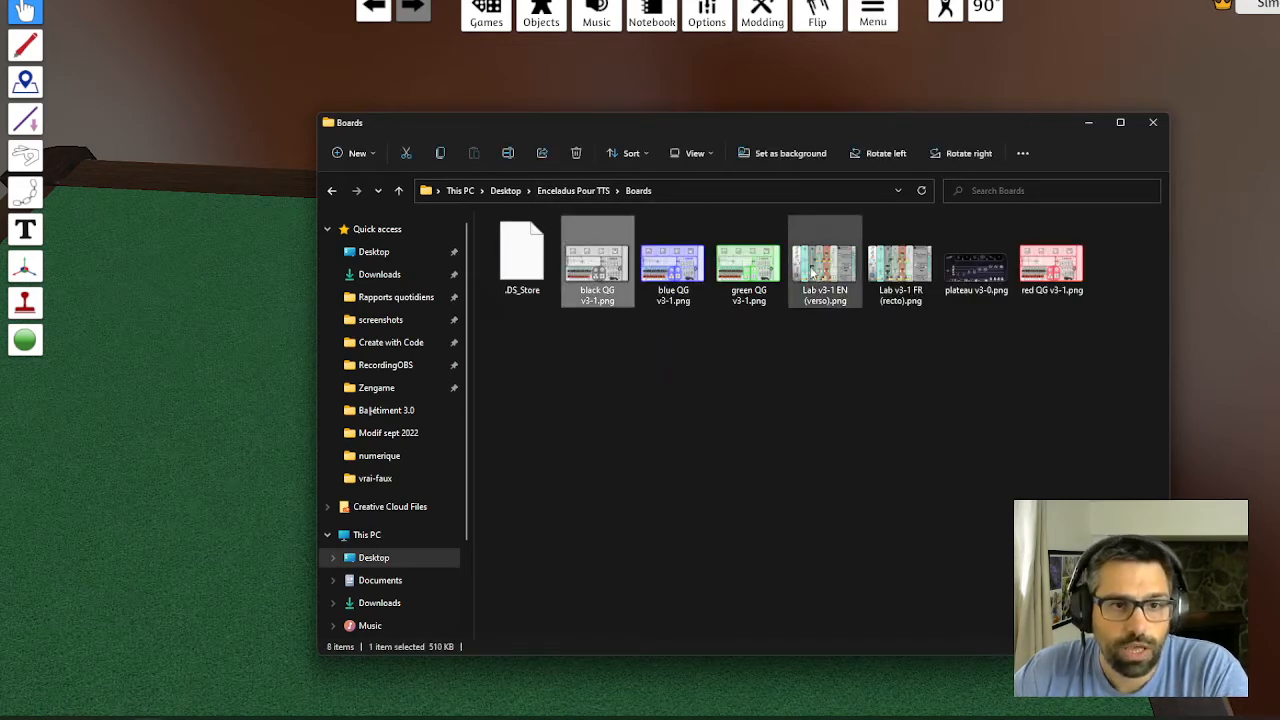
double_click(673, 265)
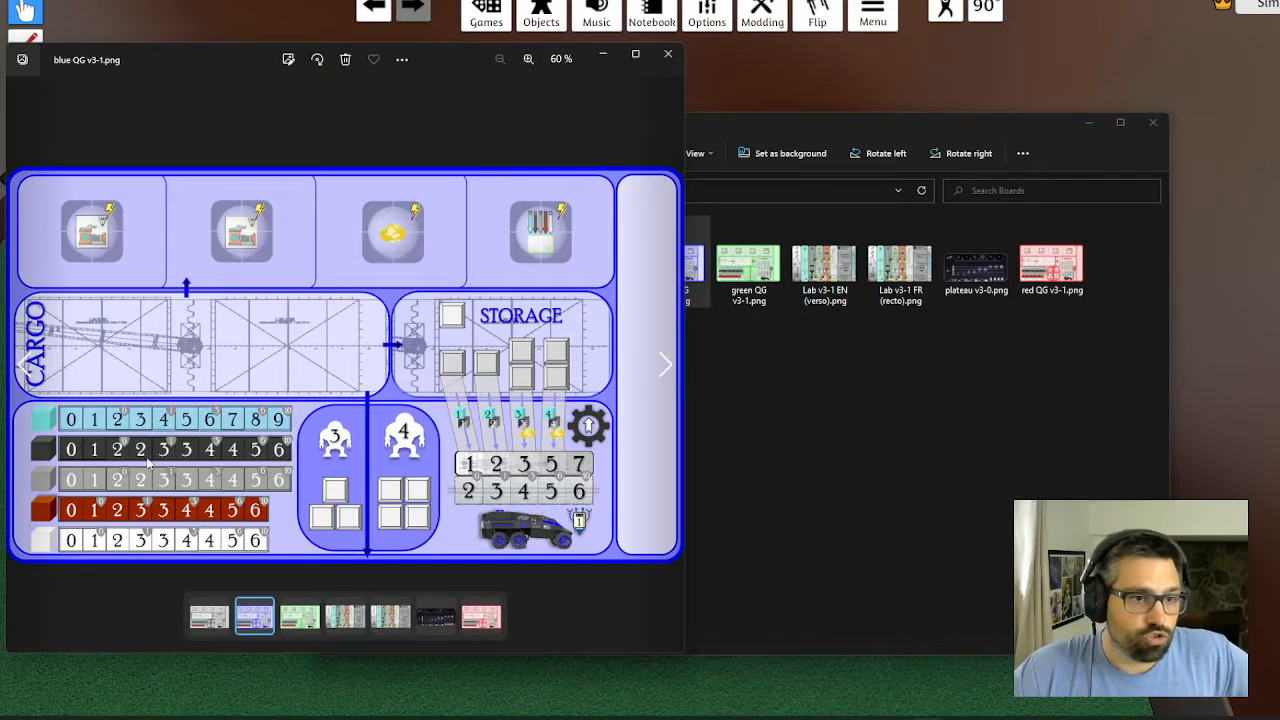
left_click(668, 54)
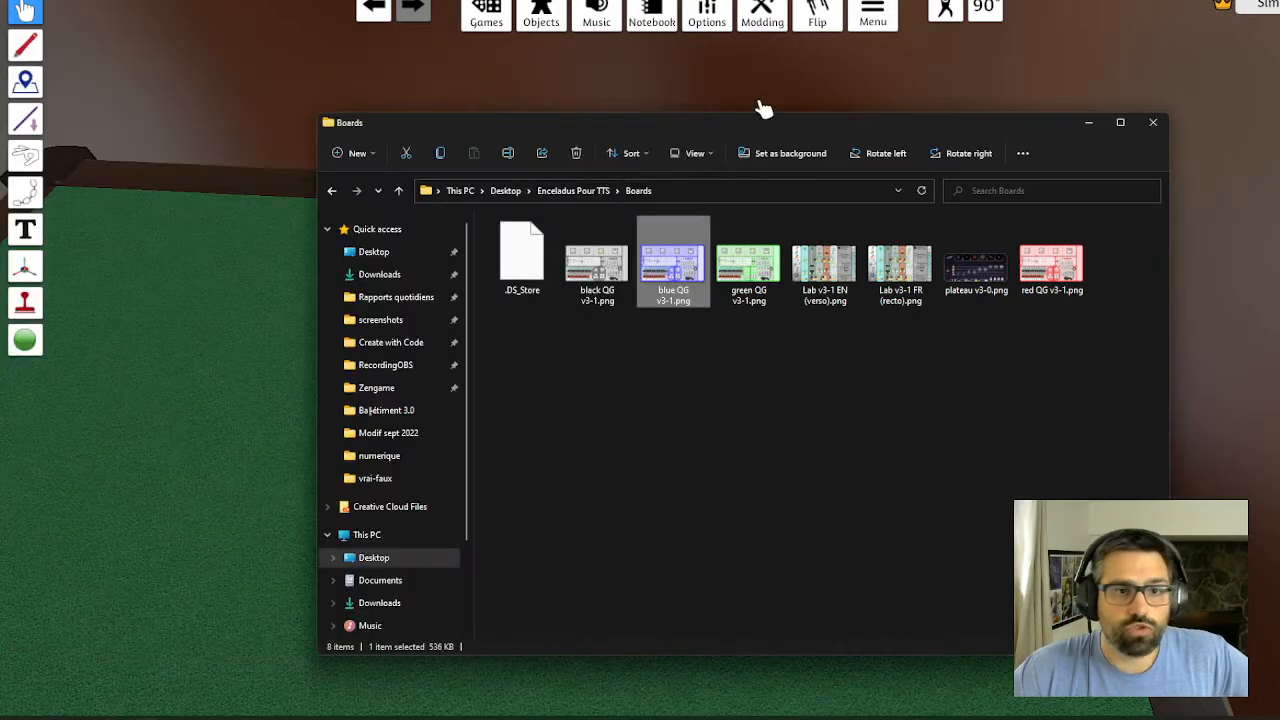
Return to Tabletop Simulator and place a blank custom board on the table in front of the bag
left_click(765, 100)
left_click(540, 15)
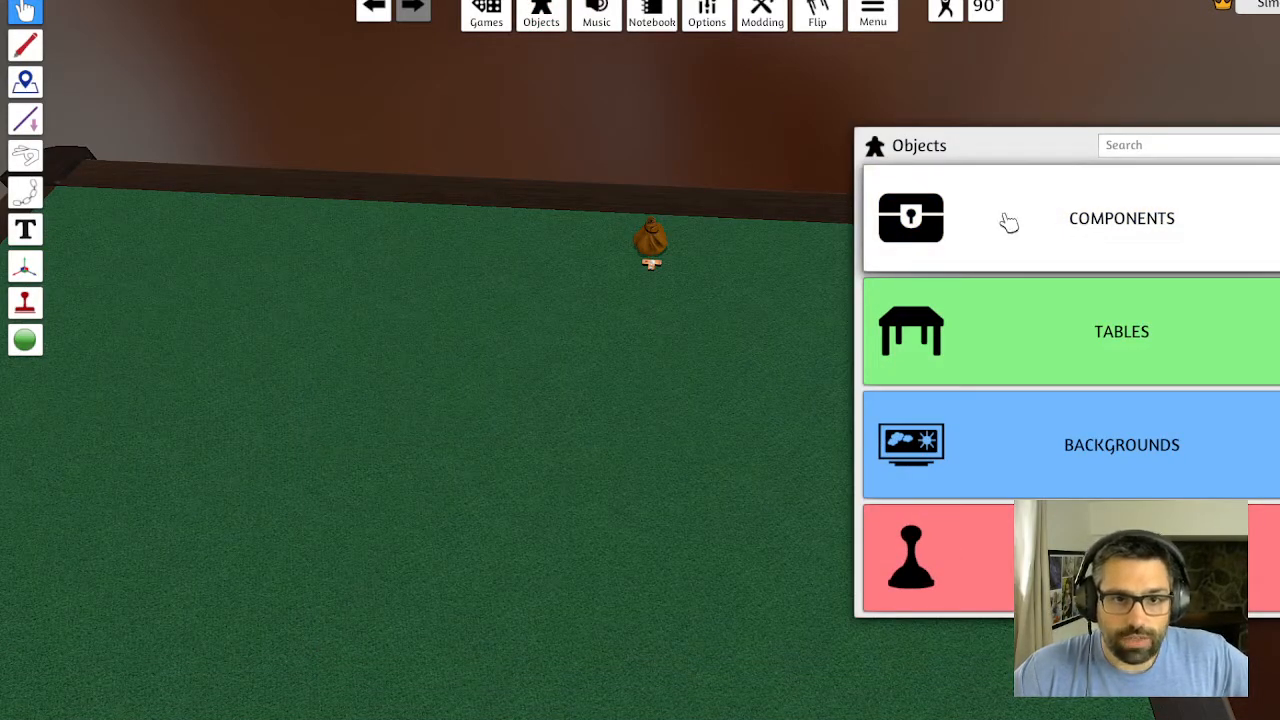
left_click(1008, 222)
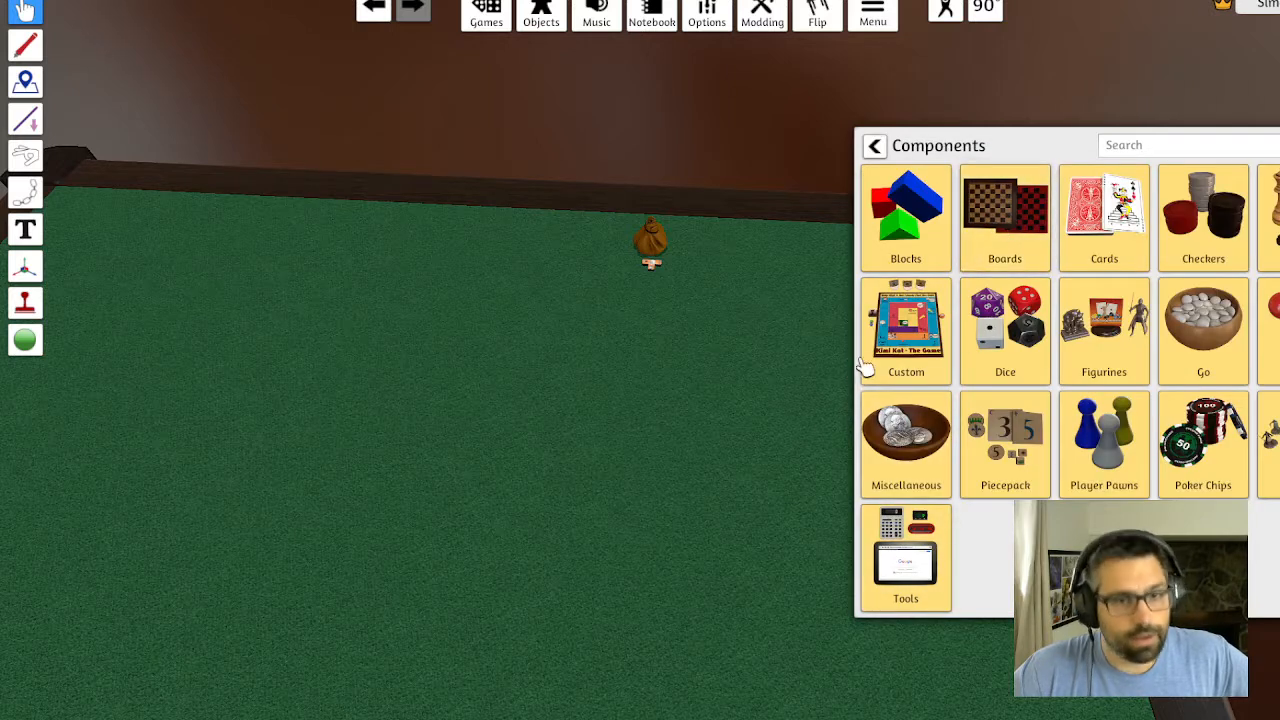
left_click(895, 340)
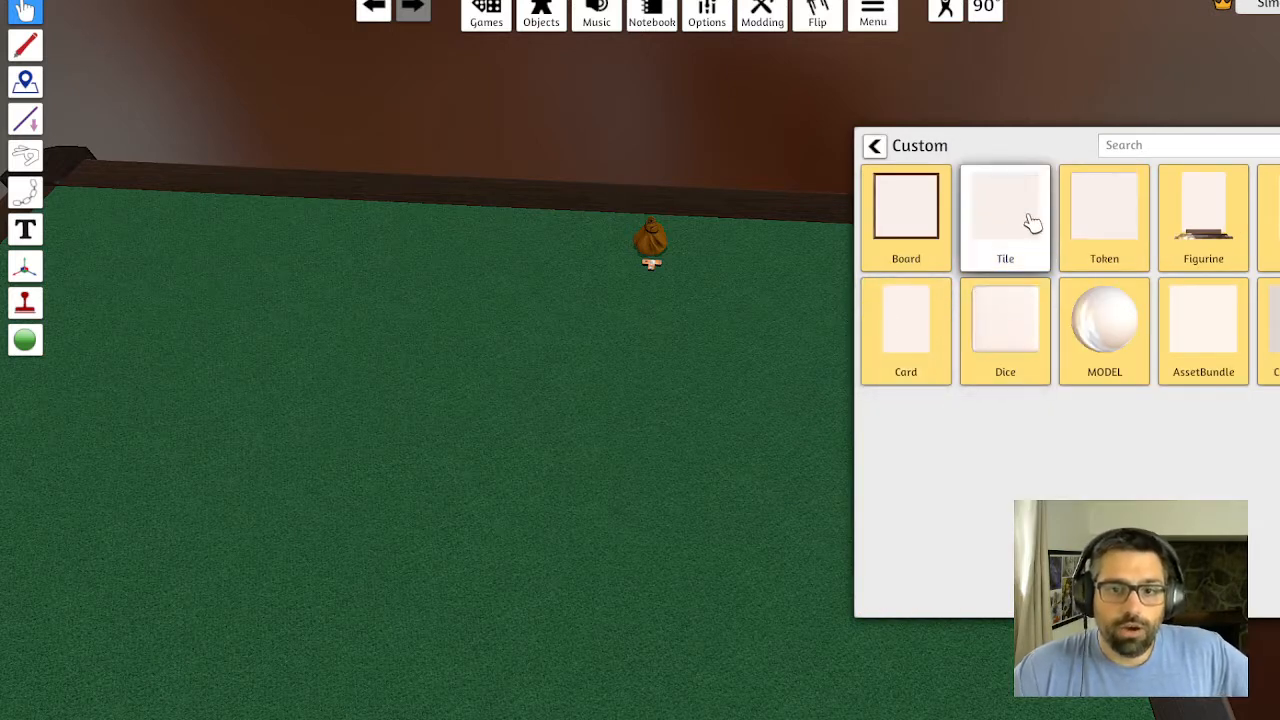
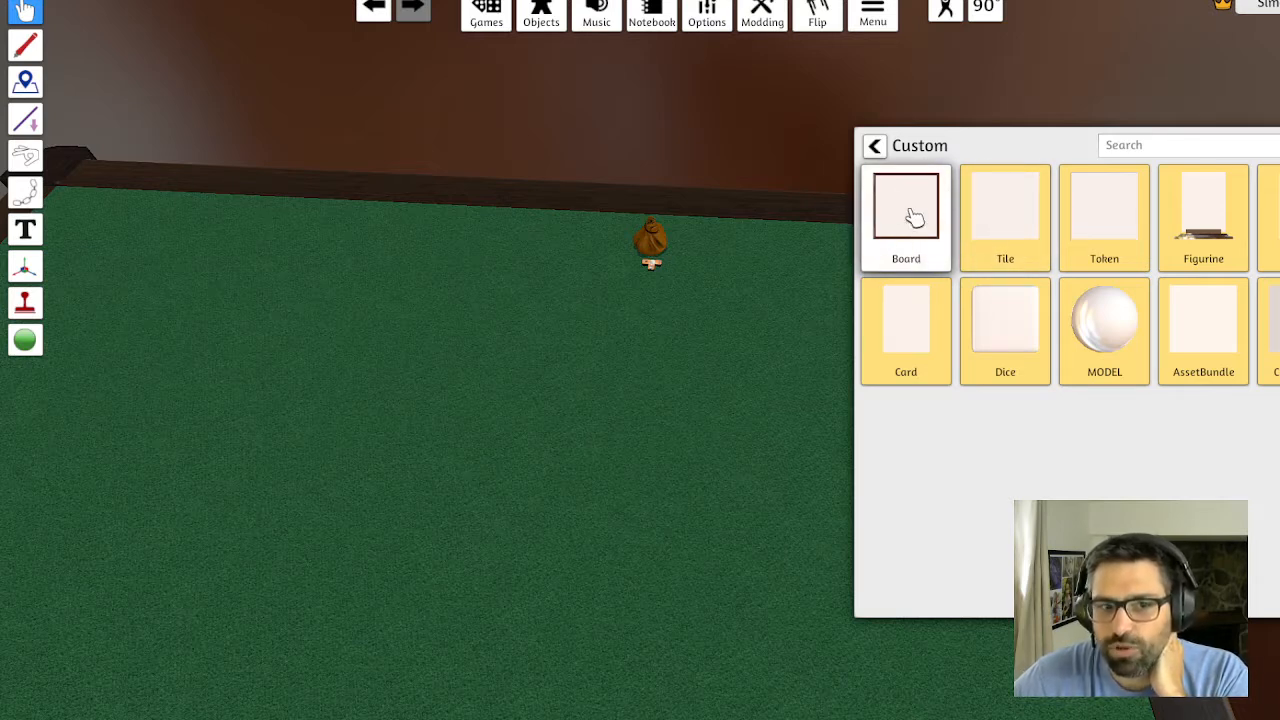
left_click_drag(927, 213, 480, 425)
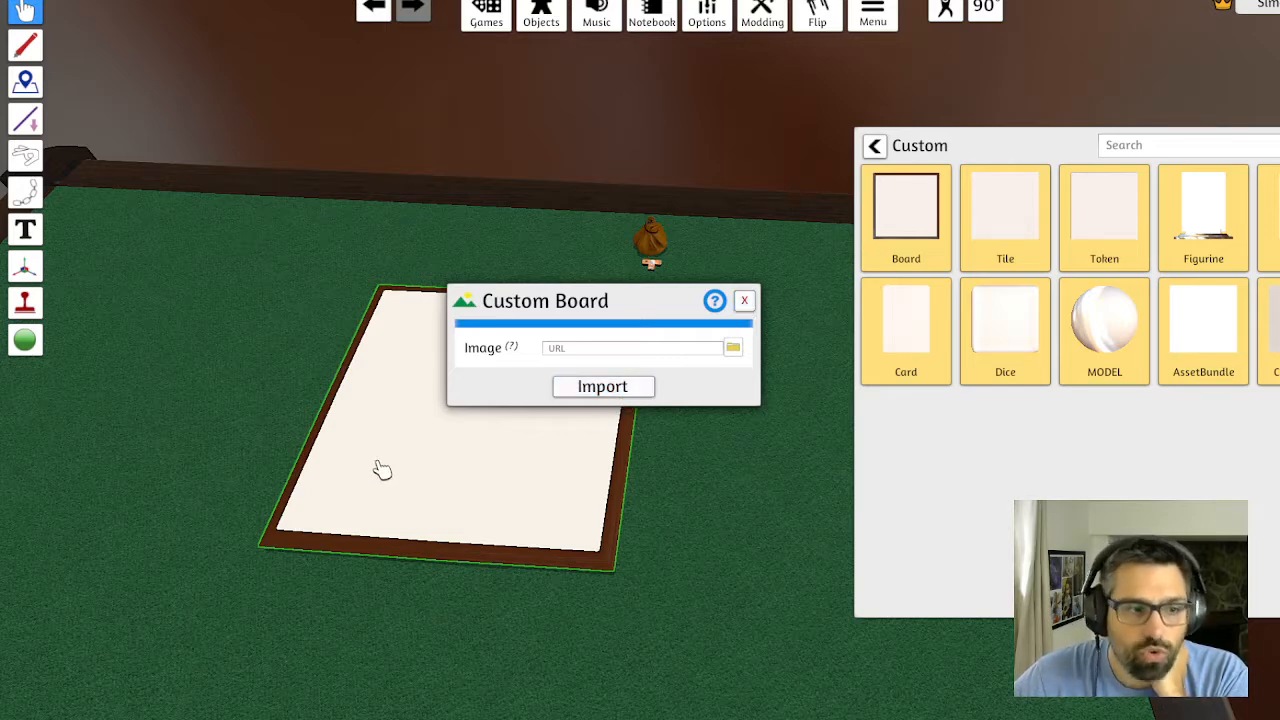
scroll(380, 466, "up", 5)
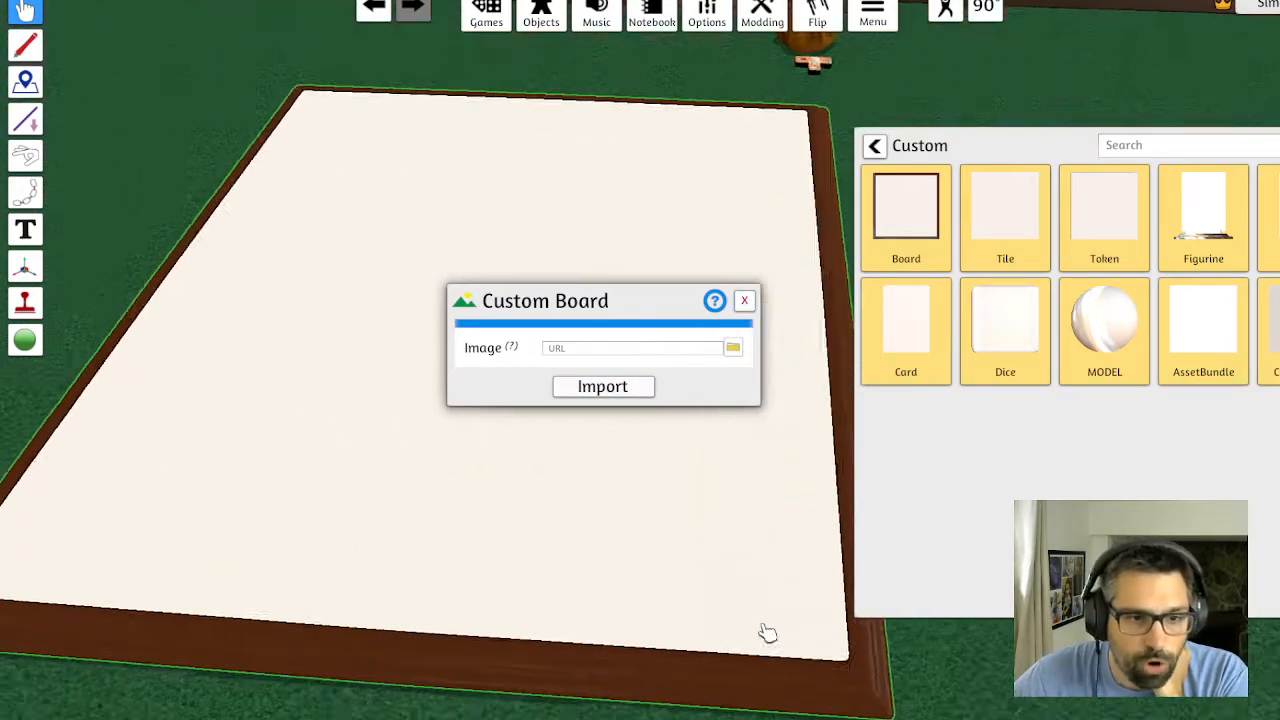
scroll(640, 577, "down", 5)
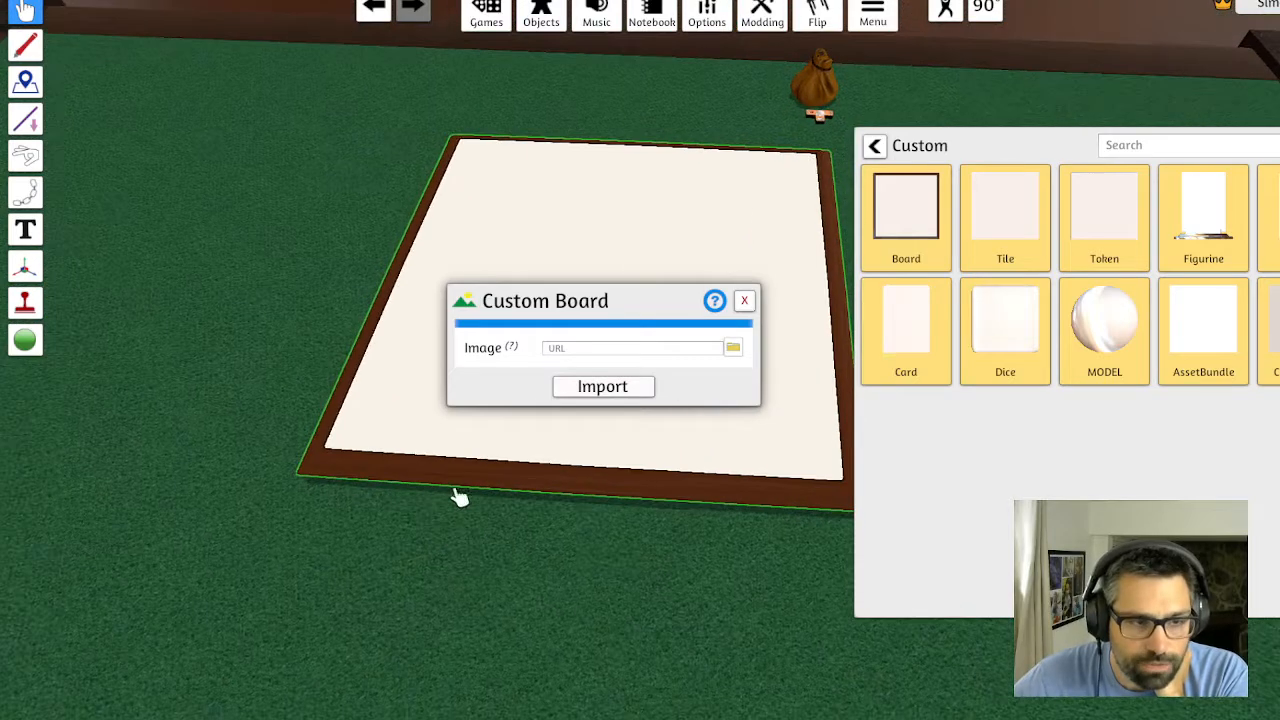
left_click_drag(455, 490, 336, 481)
scroll(514, 449, "down", 2)
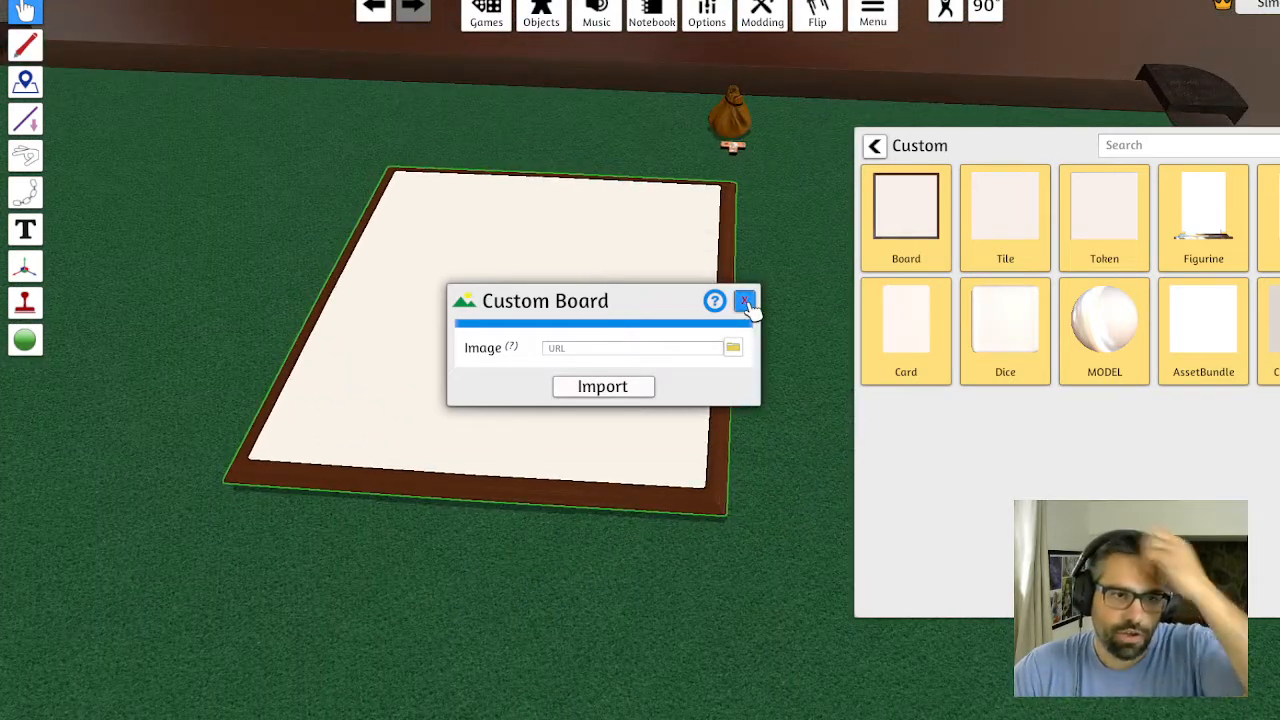
Upload blue QG v3-1.png from the Boards folder to the cloud as the custom board's image and import it
left_click(732, 347)
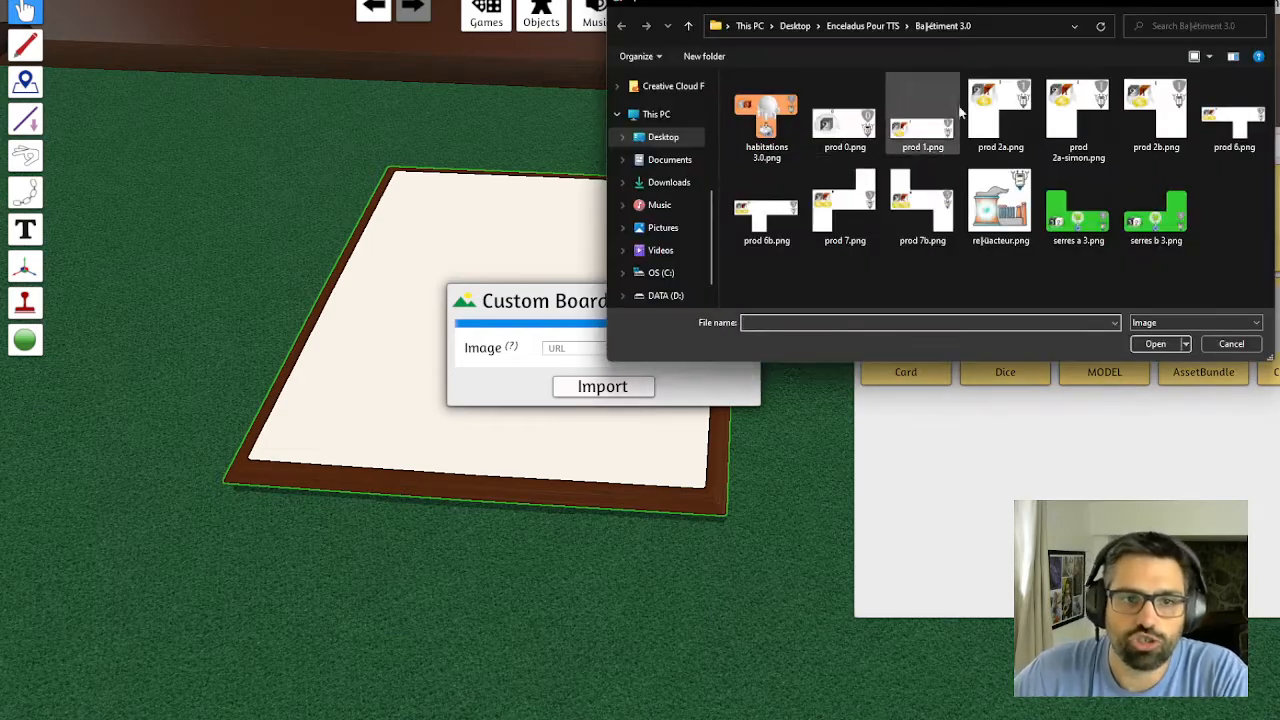
left_click(862, 25)
double_click(759, 121)
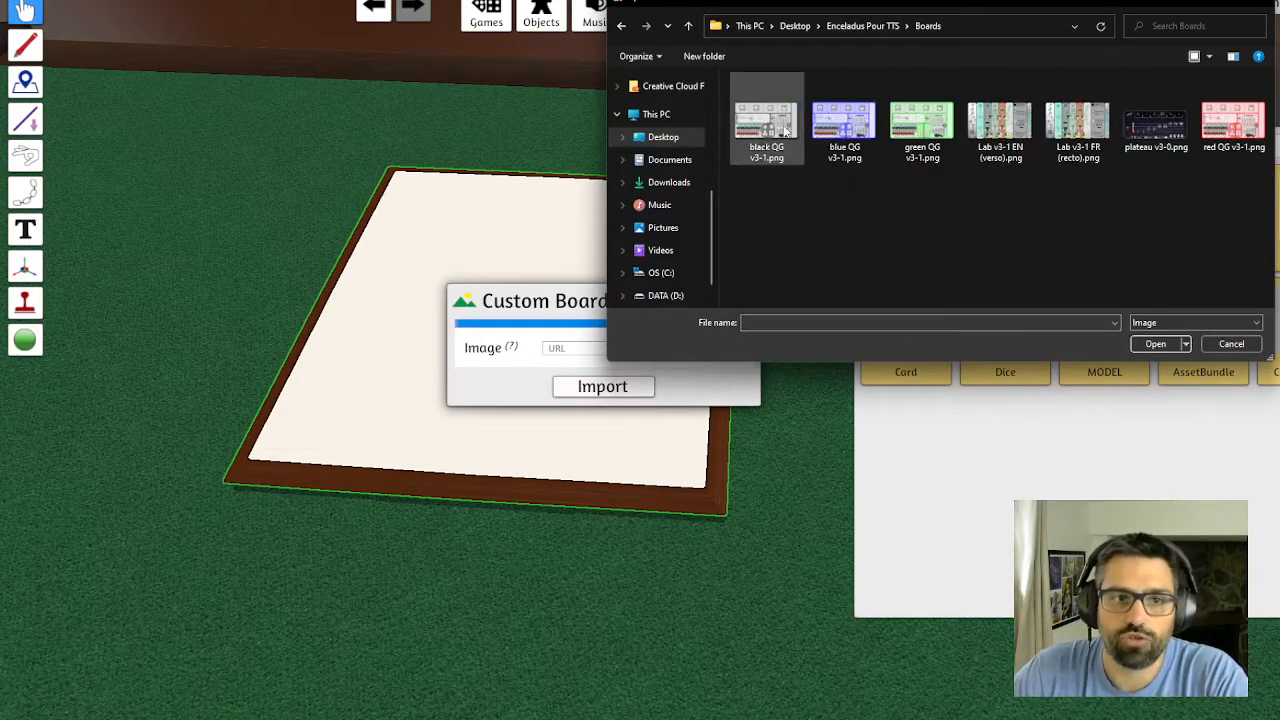
left_click(845, 125)
left_click(1157, 344)
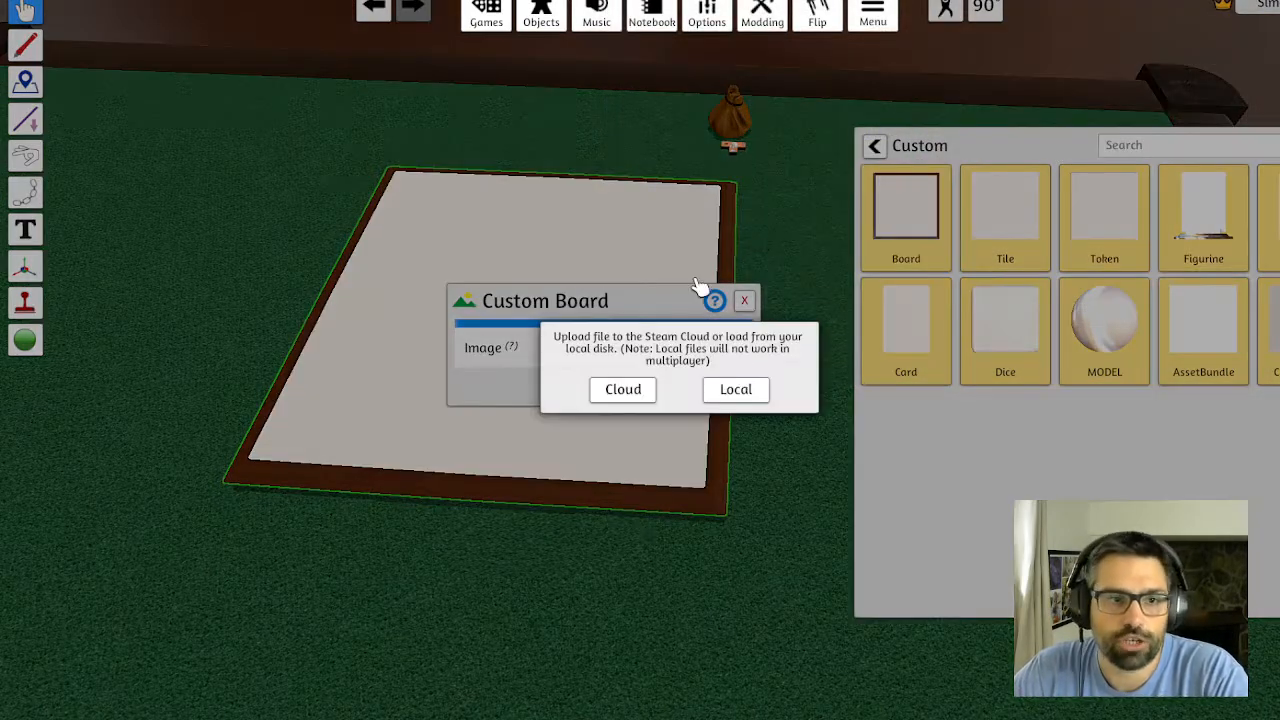
left_click(625, 390)
left_click(623, 407)
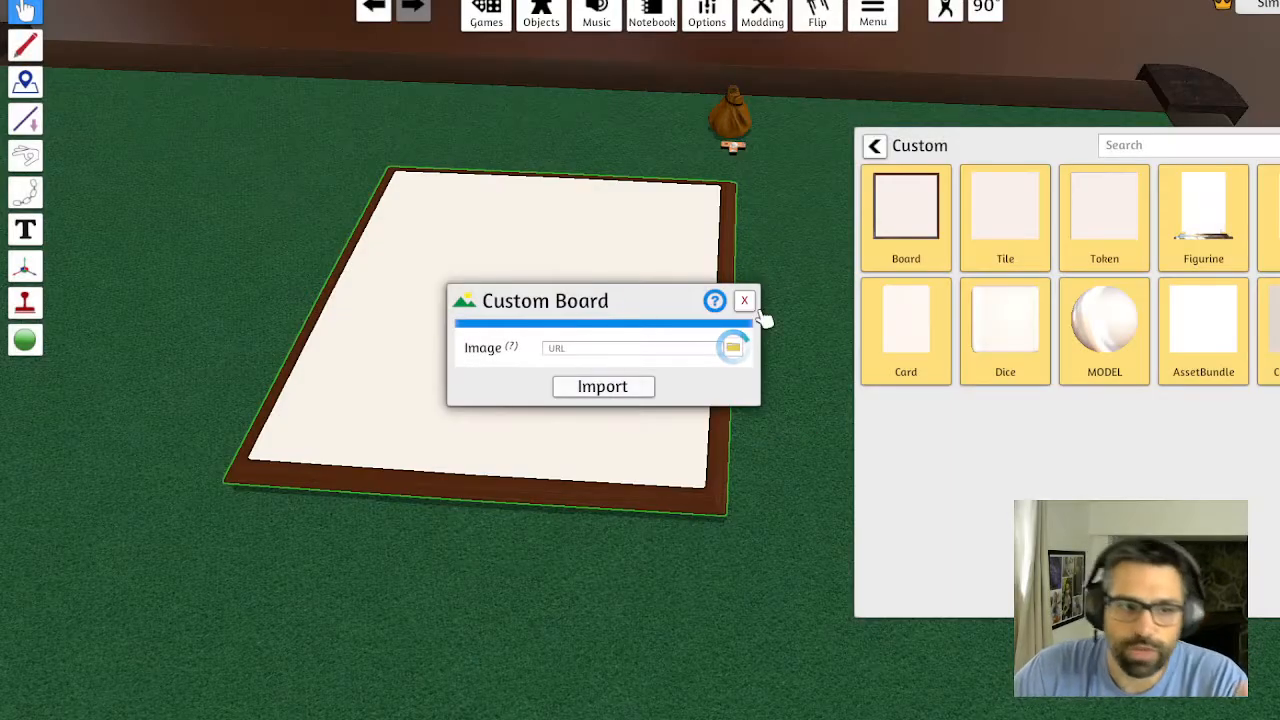
left_click(602, 386)
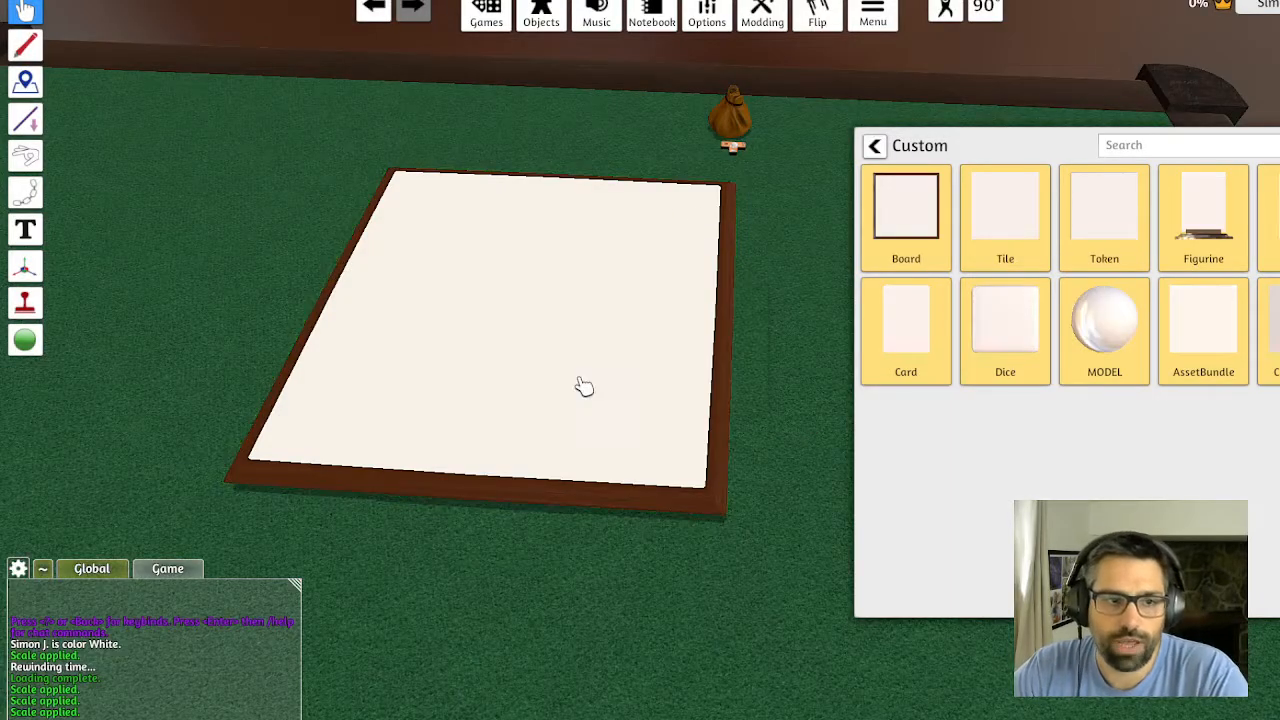
Examine the imported blue board's artwork and wooden frame up close
key("plus")
key("plus")
key("plus")
key("plus")
scroll(462, 390, "down", 3)
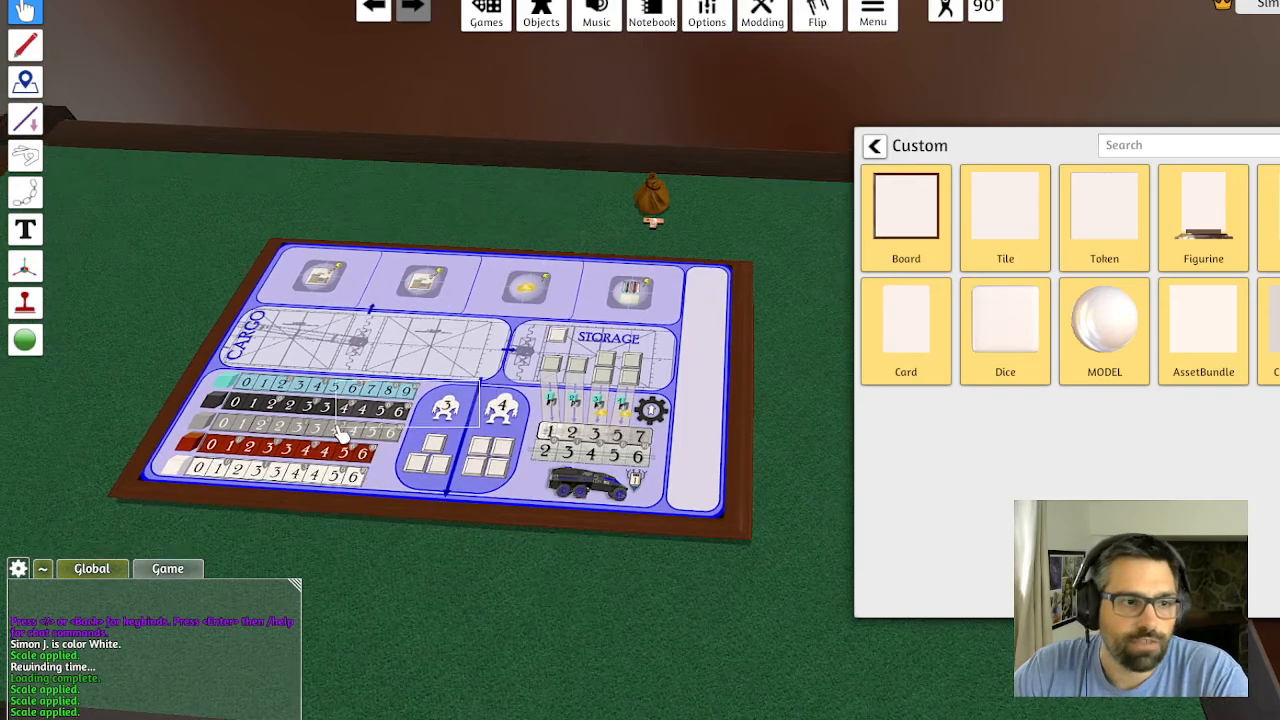
key("s")
key("d")
key("a")
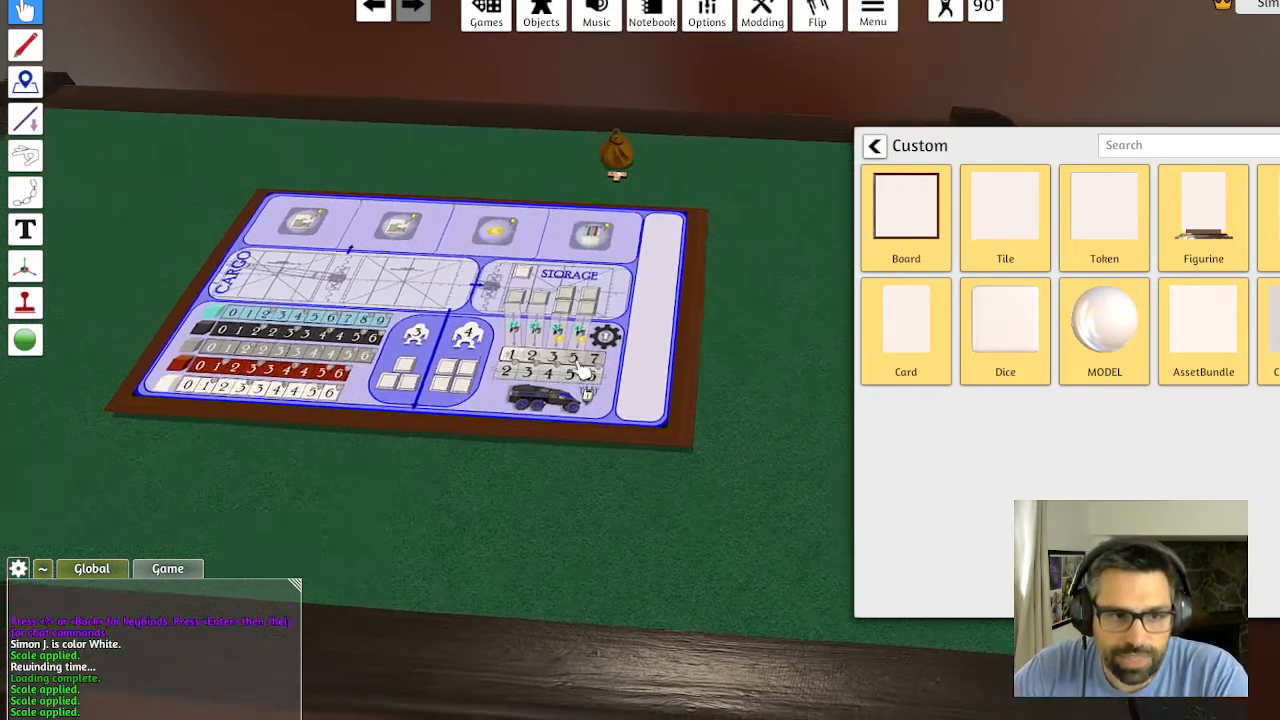
scroll(583, 371, "up", 3)
scroll(614, 360, "down", 2)
key("d")
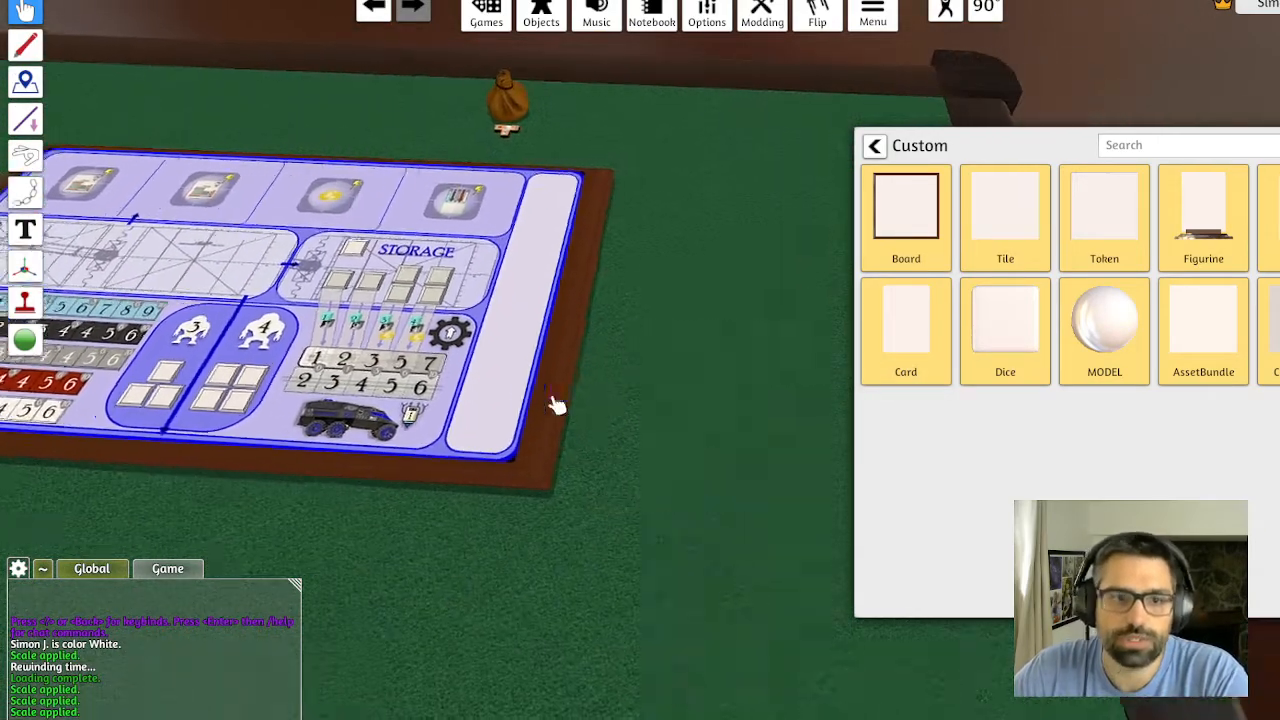
key("a")
key("w")
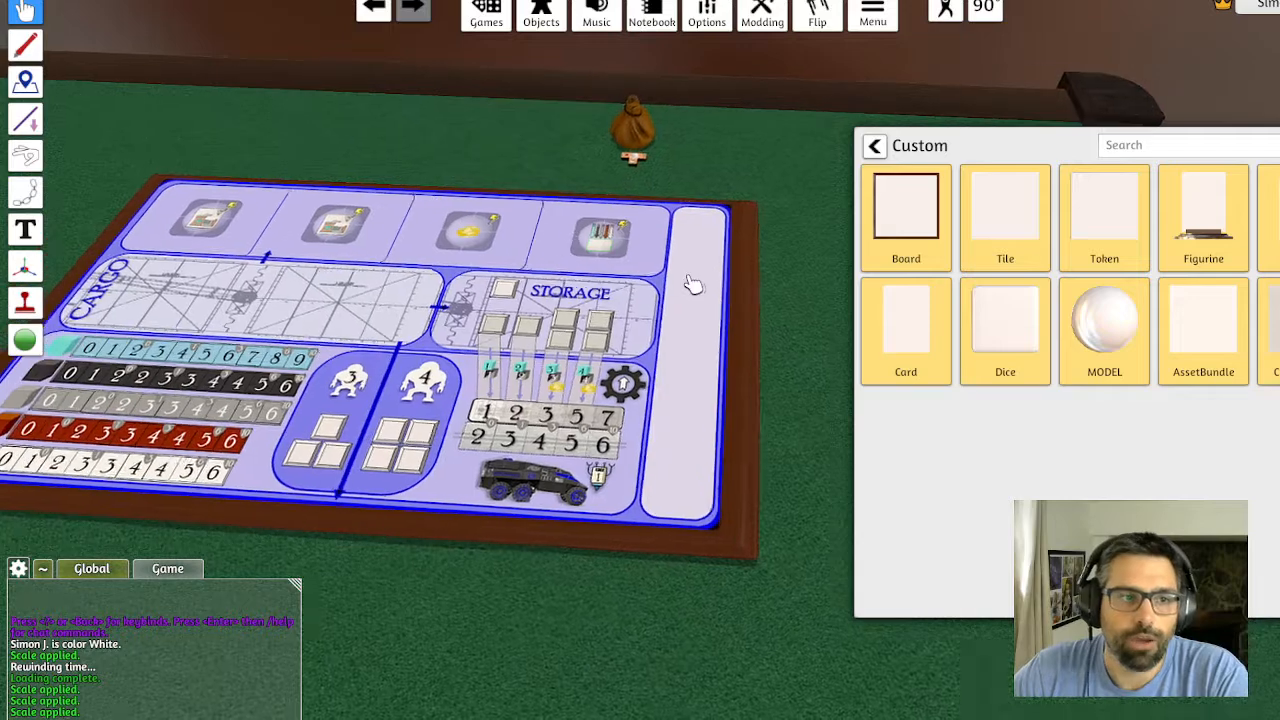
key("a")
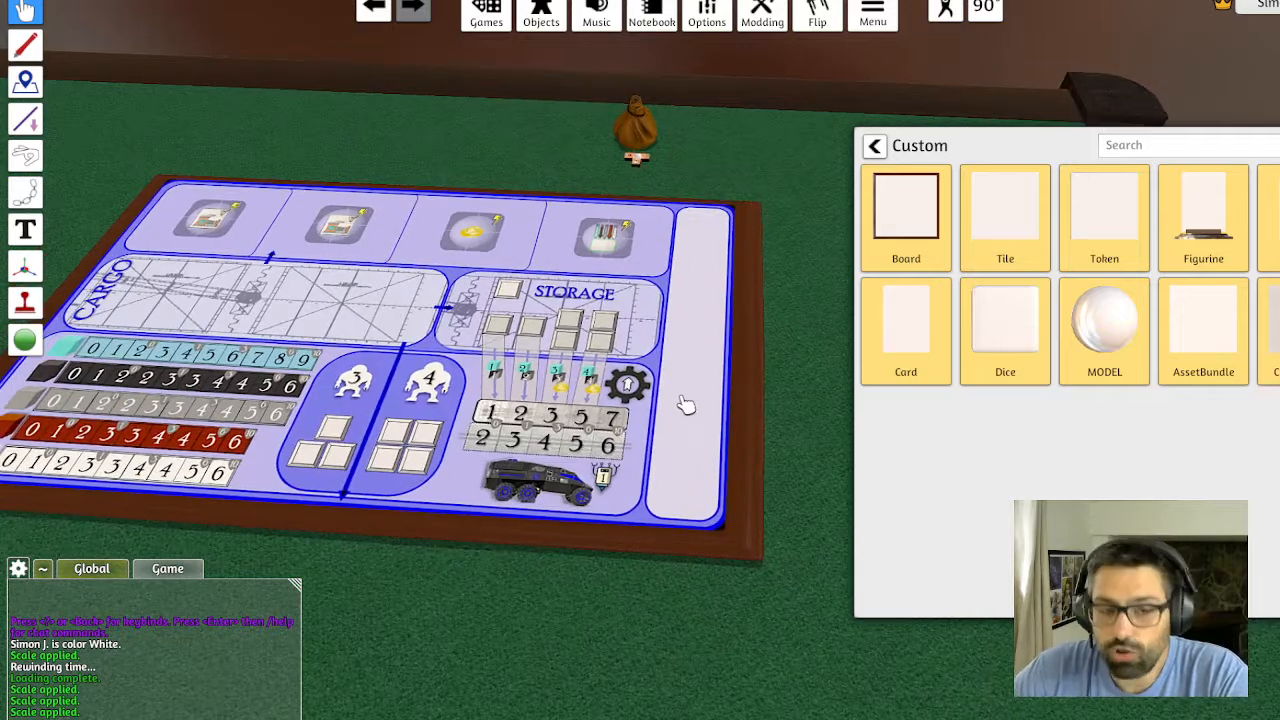
key("d")
Place a custom card beside the blue board and choose blue QG v3-1.png for cloud upload as its face image
left_click_drag(926, 358, 692, 352)
left_click(732, 262)
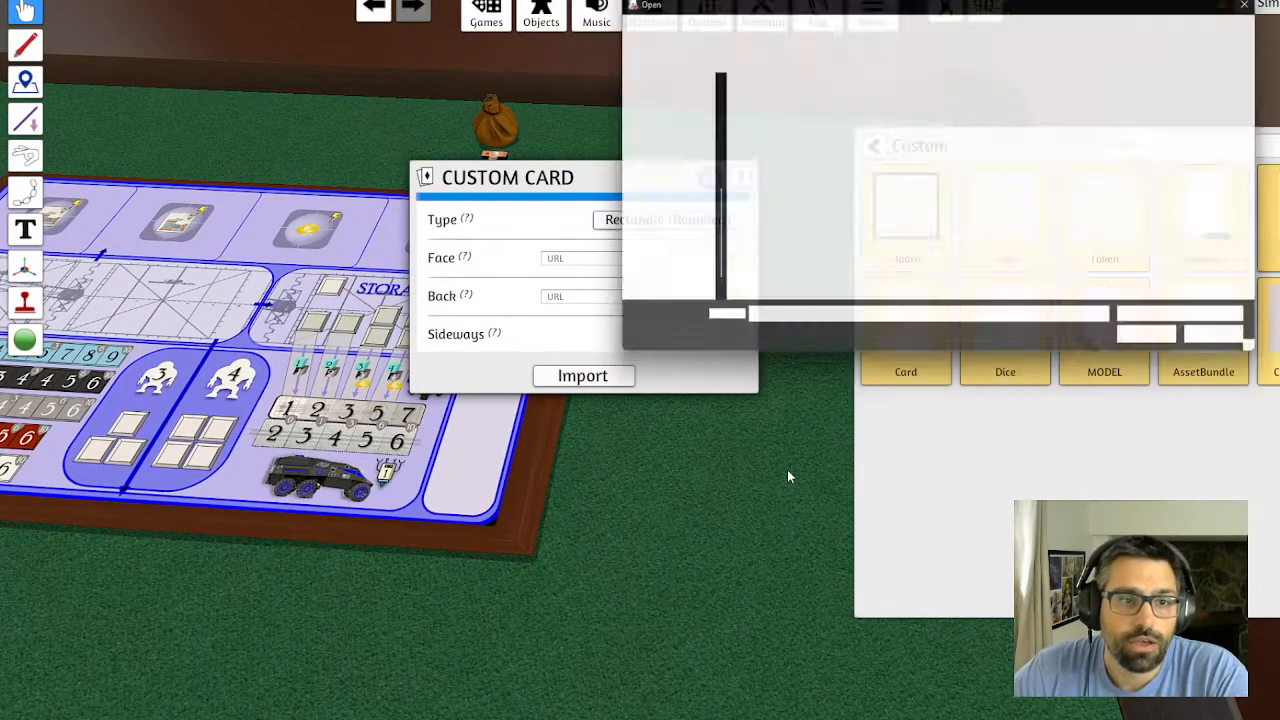
left_click(766, 122)
left_click(843, 125)
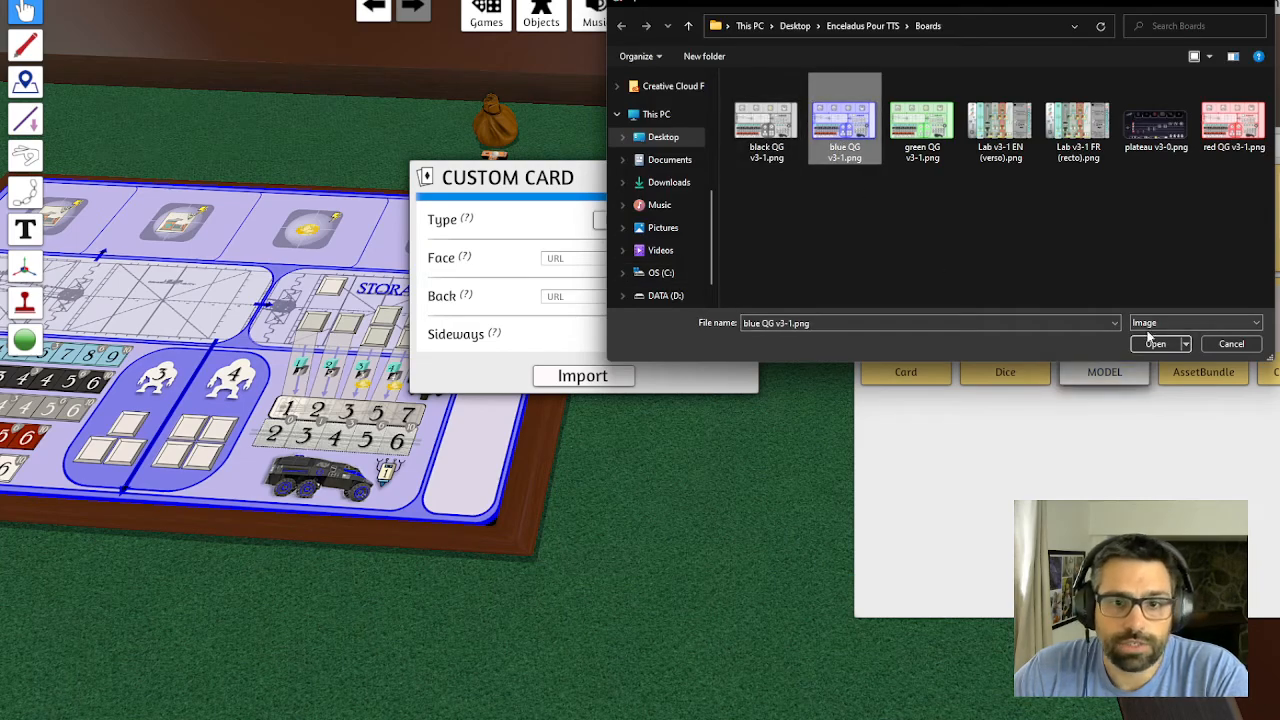
left_click(1155, 343)
left_click(640, 397)
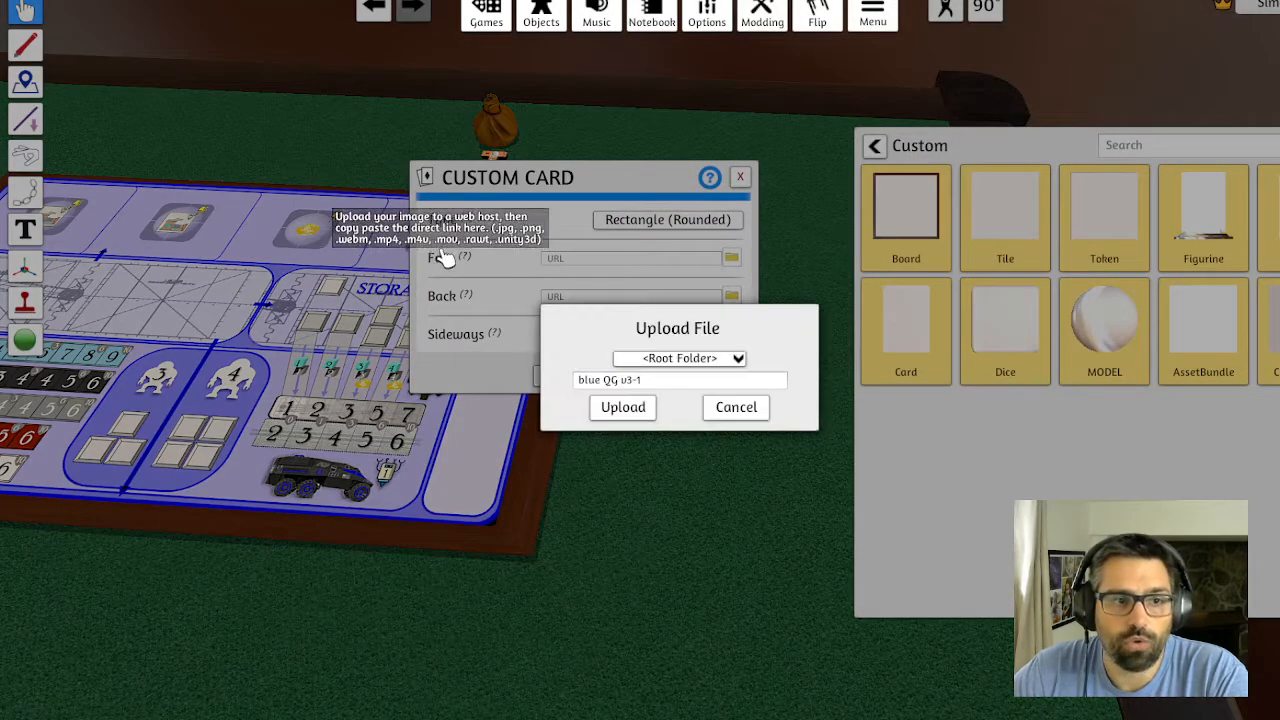
Upload blue QG v3-1 to the root folder as the custom card's face image and import the card
left_click(623, 406)
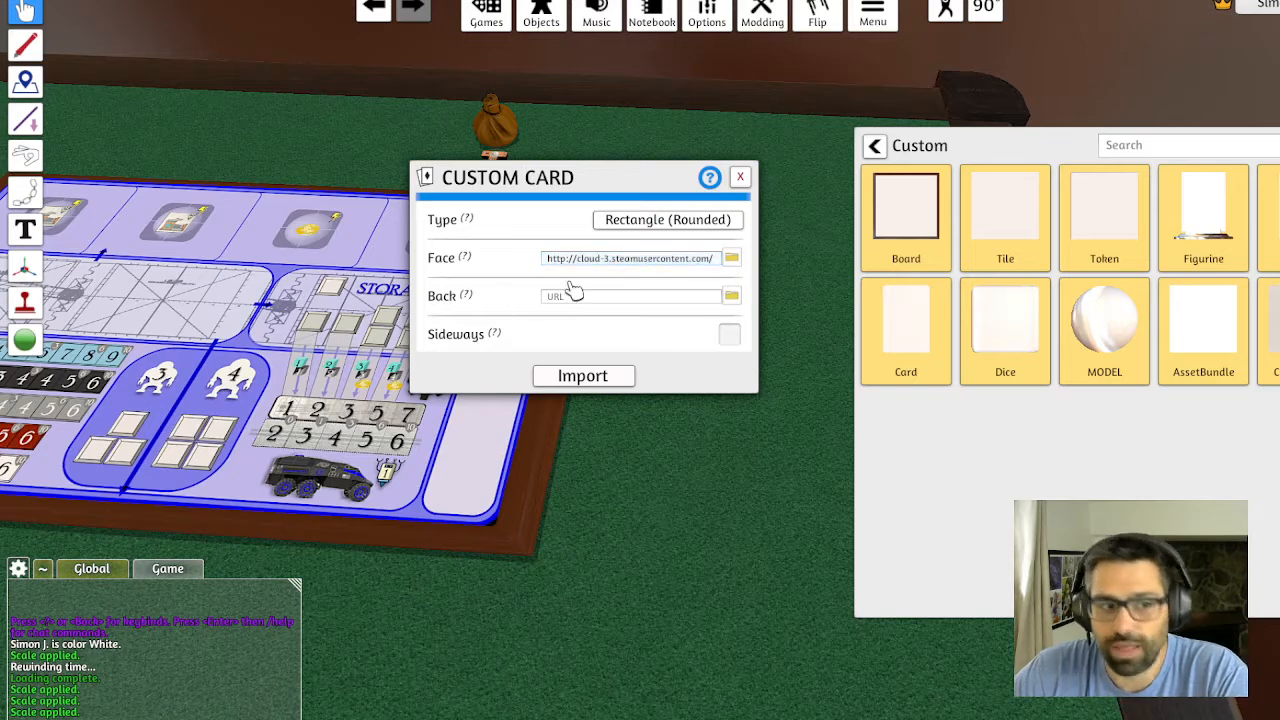
left_click(634, 300)
left_click(601, 377)
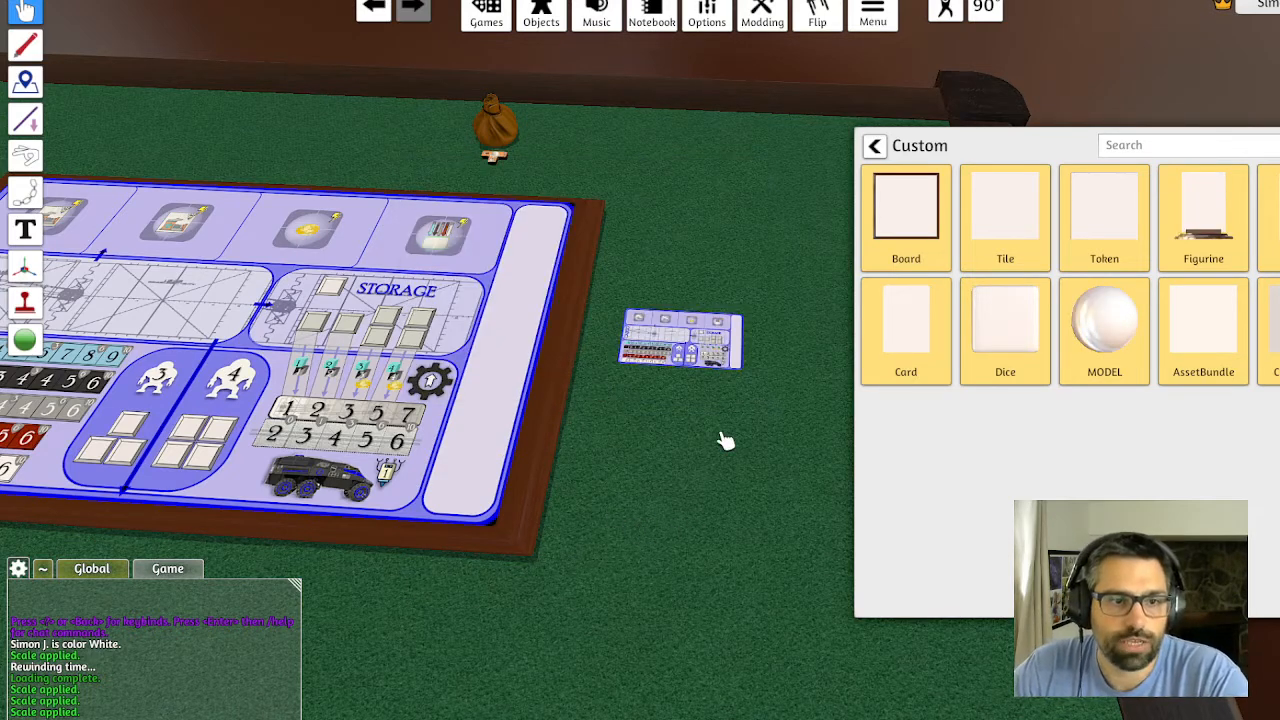
Move the imported blue card down beside the board's near right corner and close the custom objects window
scroll(726, 441, "down", 5)
left_click_drag(609, 357, 604, 447)
scroll(446, 371, "up", 4)
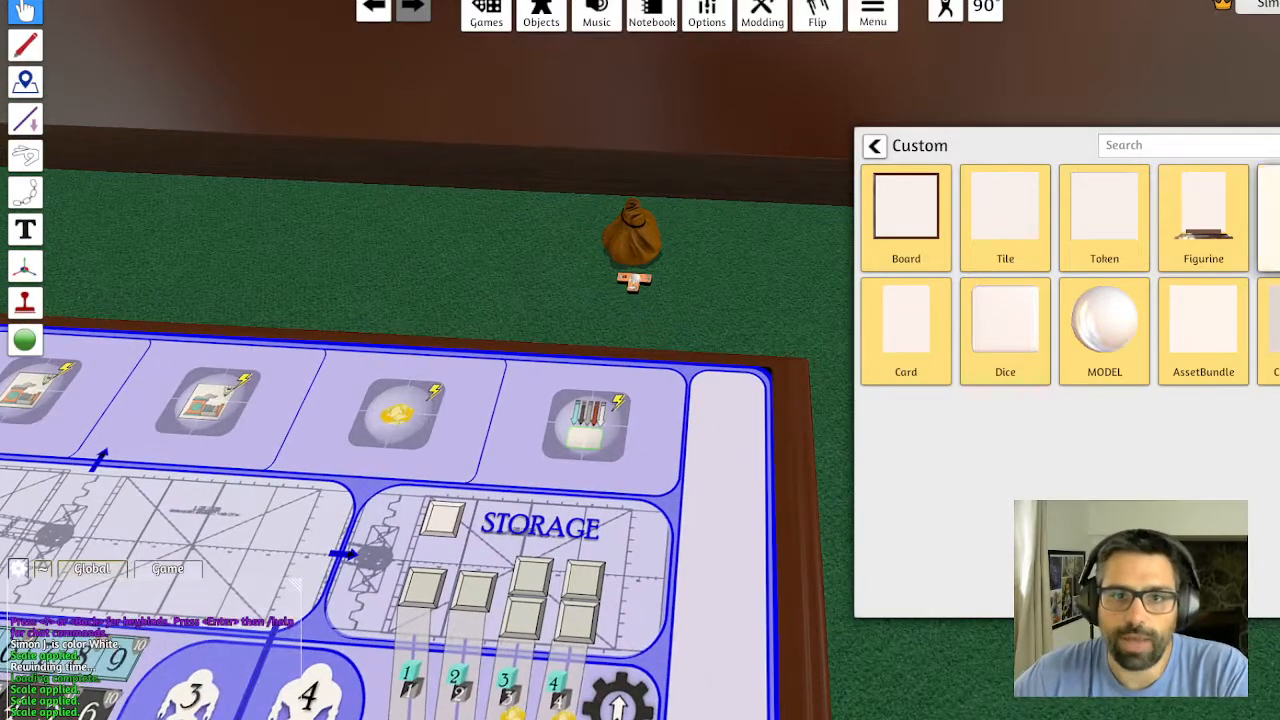
key("Escape")
key("s")
key("a")
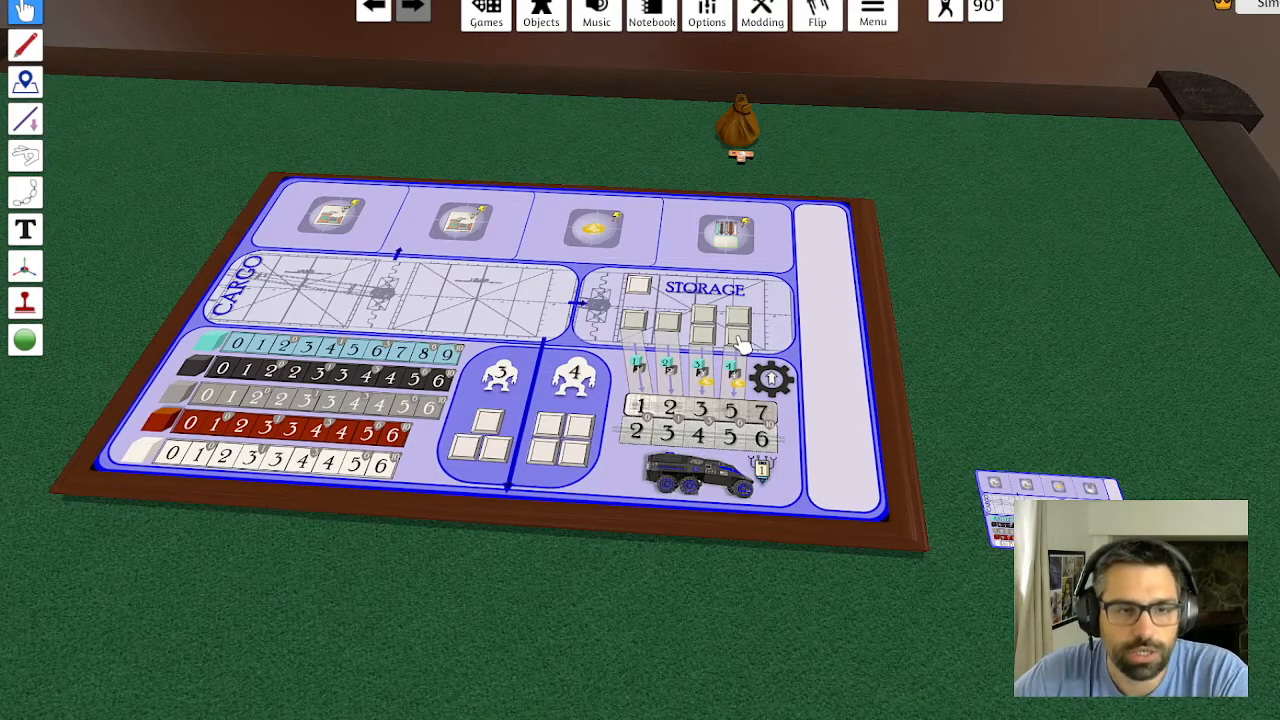
Unlock the large blue board so it can be moved
scroll(837, 300, "down", 3)
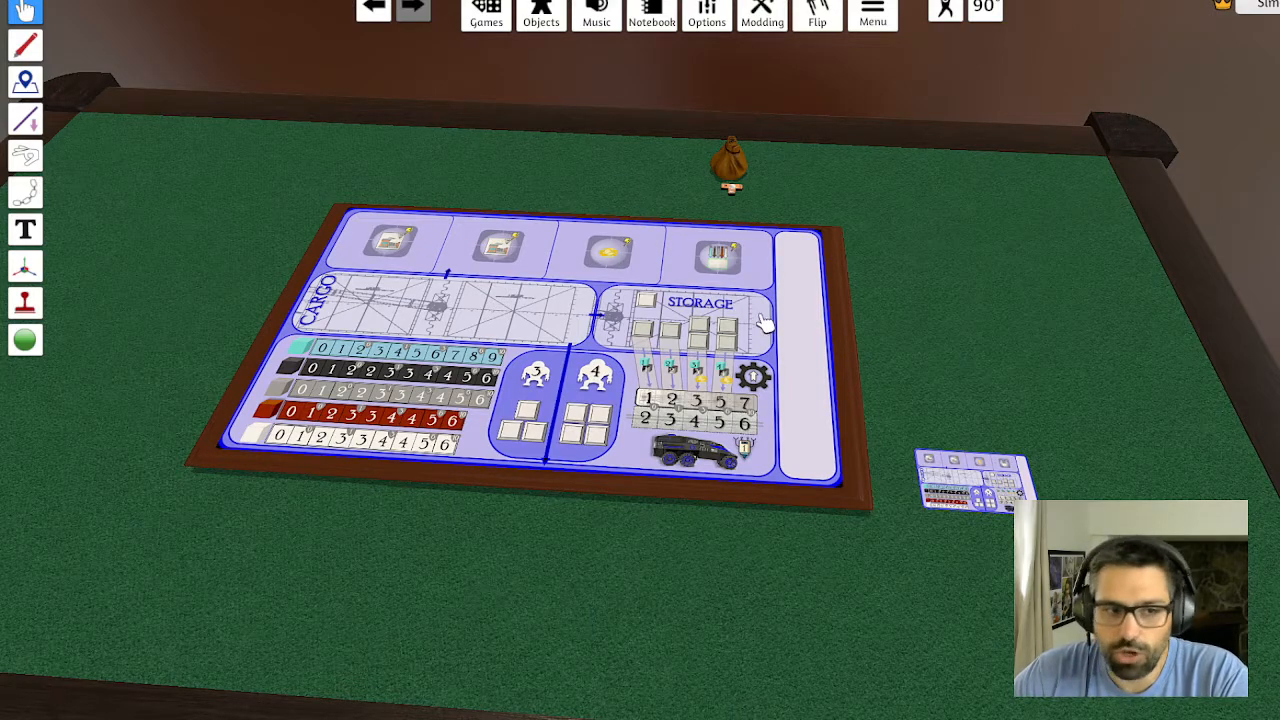
key("d")
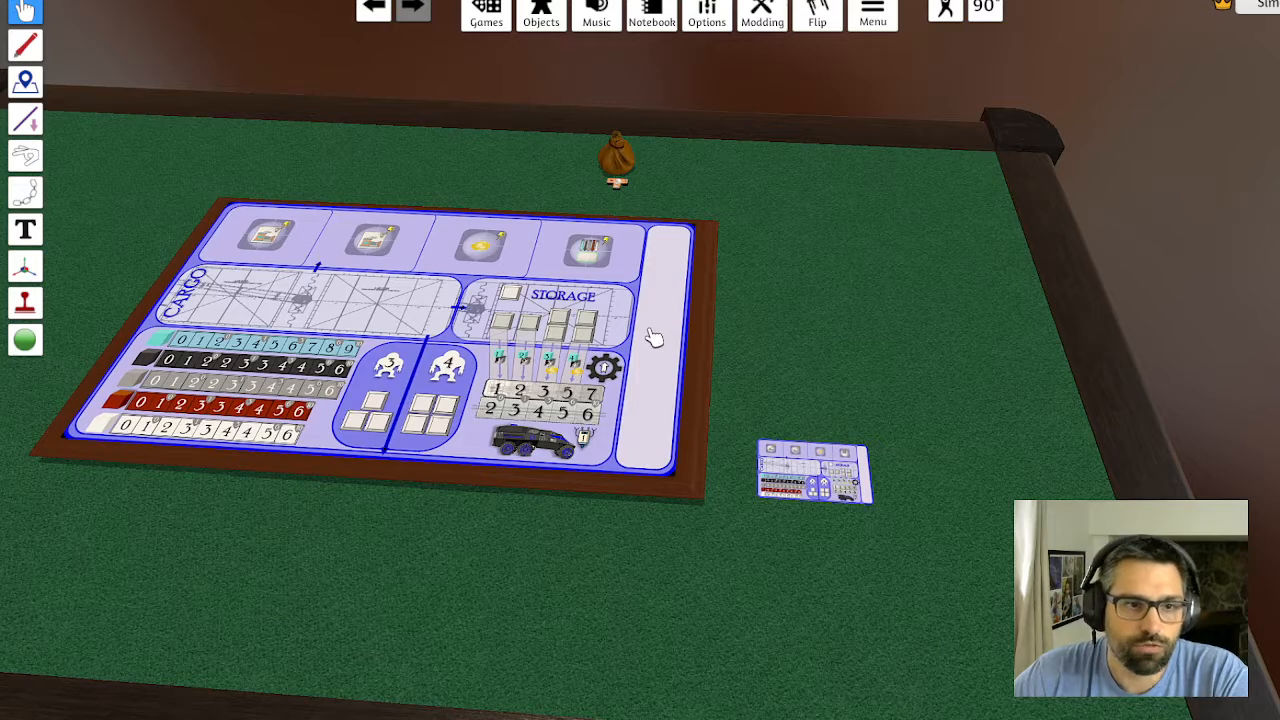
right_click(652, 337)
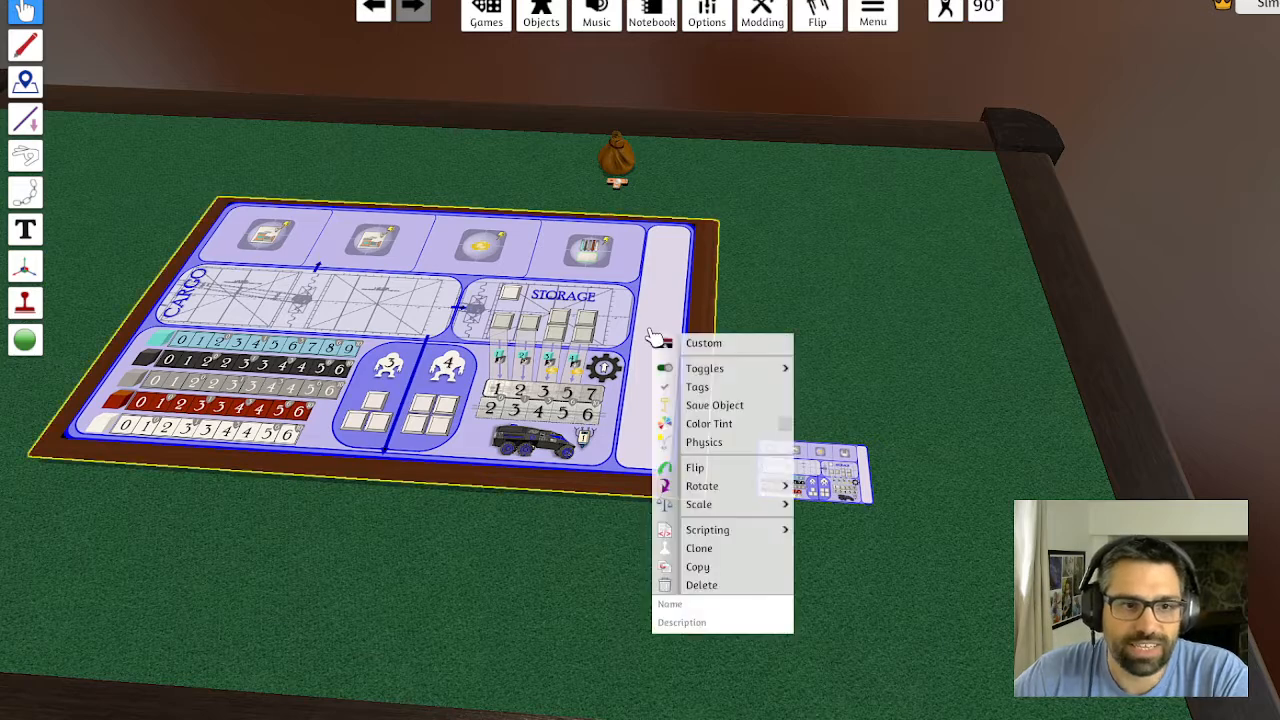
mouse_move(708, 373)
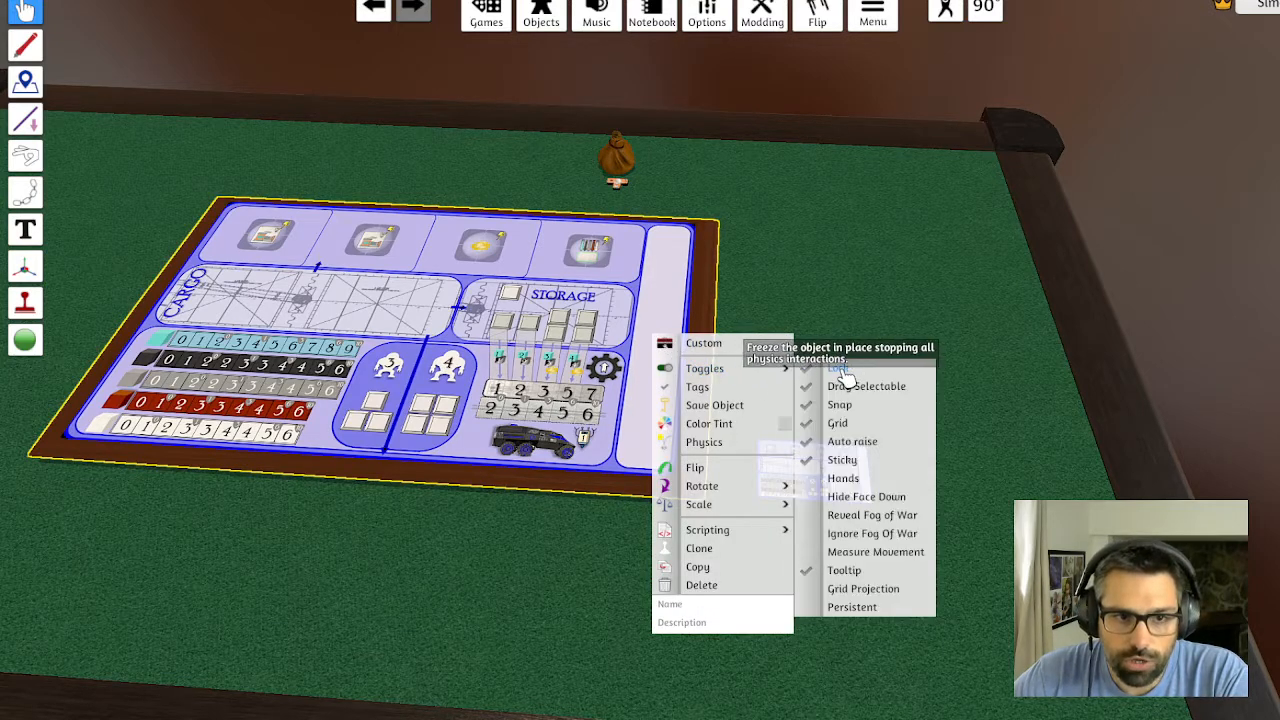
left_click(836, 280)
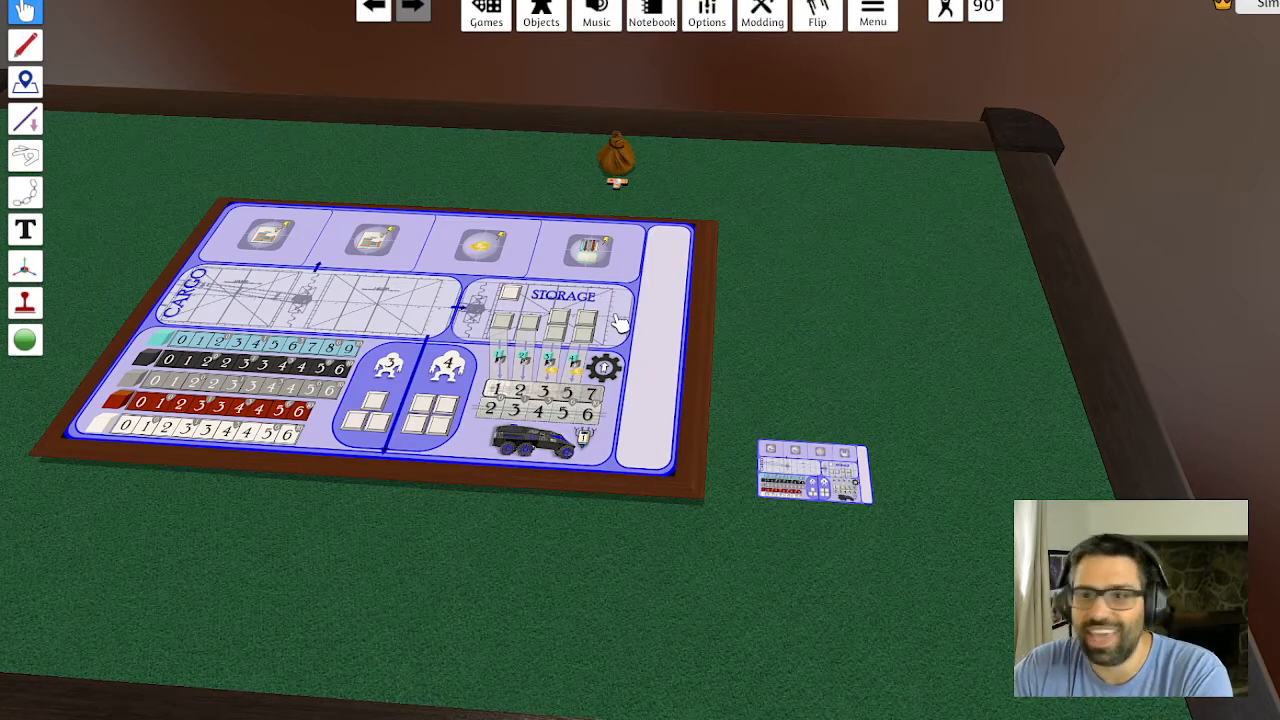
Slide the unlocked blue board around on the table
left_click_drag(620, 322, 284, 380)
key("a")
scroll(700, 366, "down", 2)
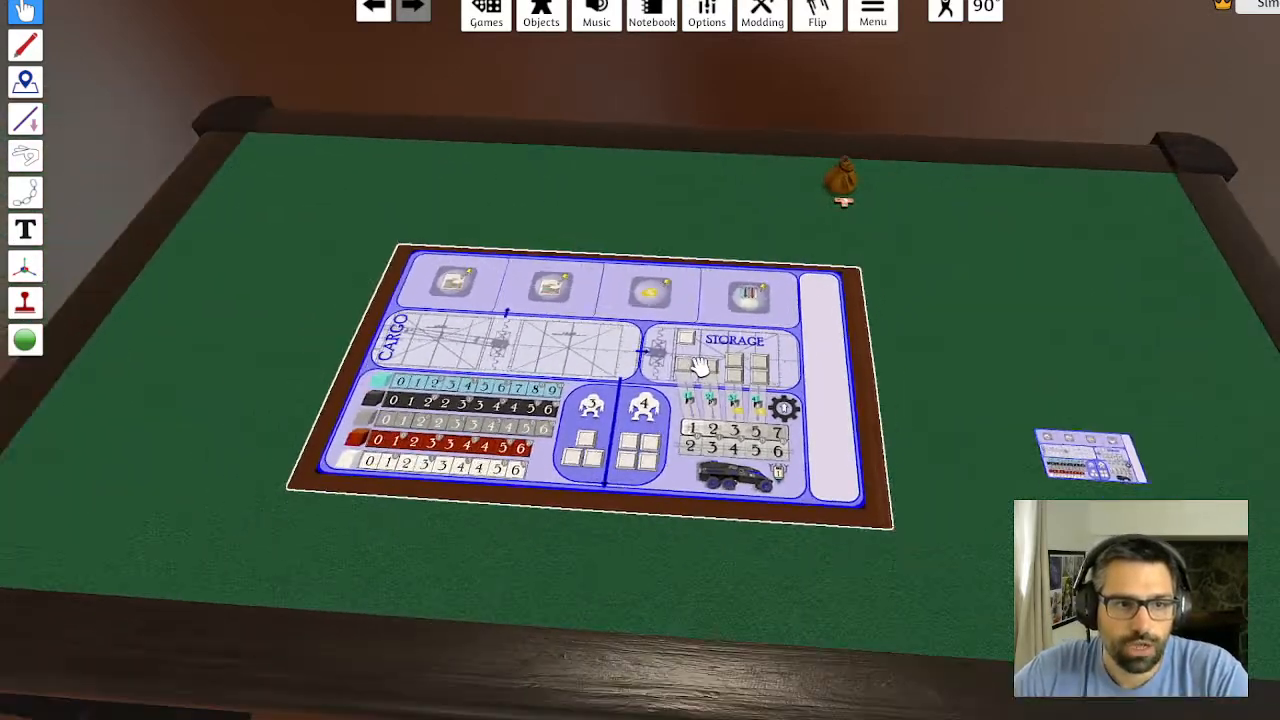
left_click_drag(742, 354, 513, 358)
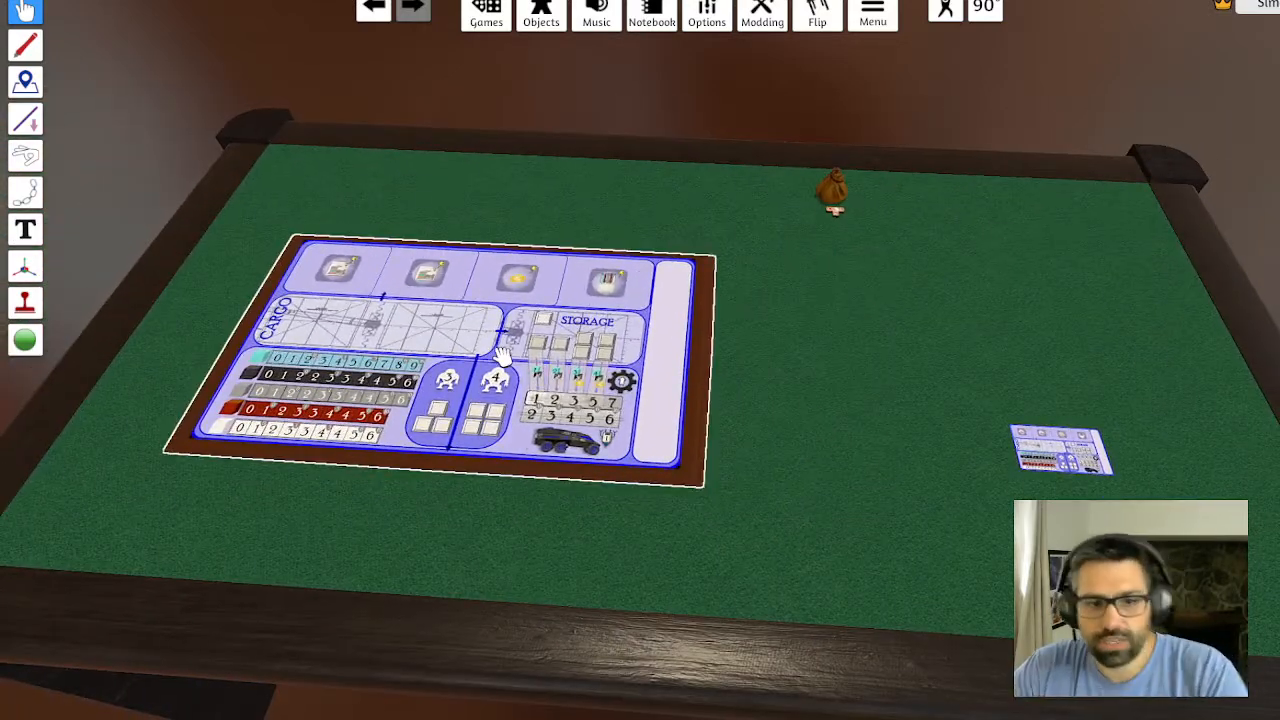
key("a")
key("s")
mouse_move(569, 300)
left_mouse_down()
mouse_move(574, 314)
mouse_move(586, 305)
left_mouse_up()
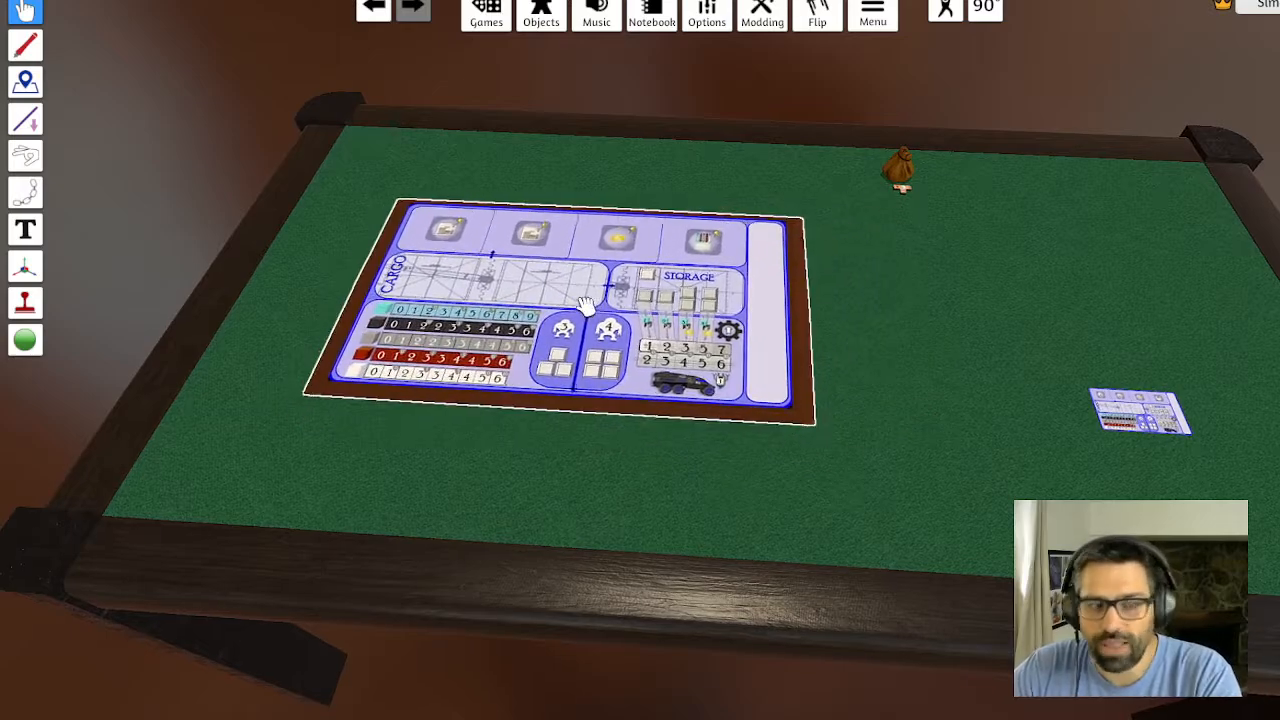
left_click_drag(750, 270, 871, 268)
scroll(871, 268, "up", 3)
scroll(977, 457, "down", 4)
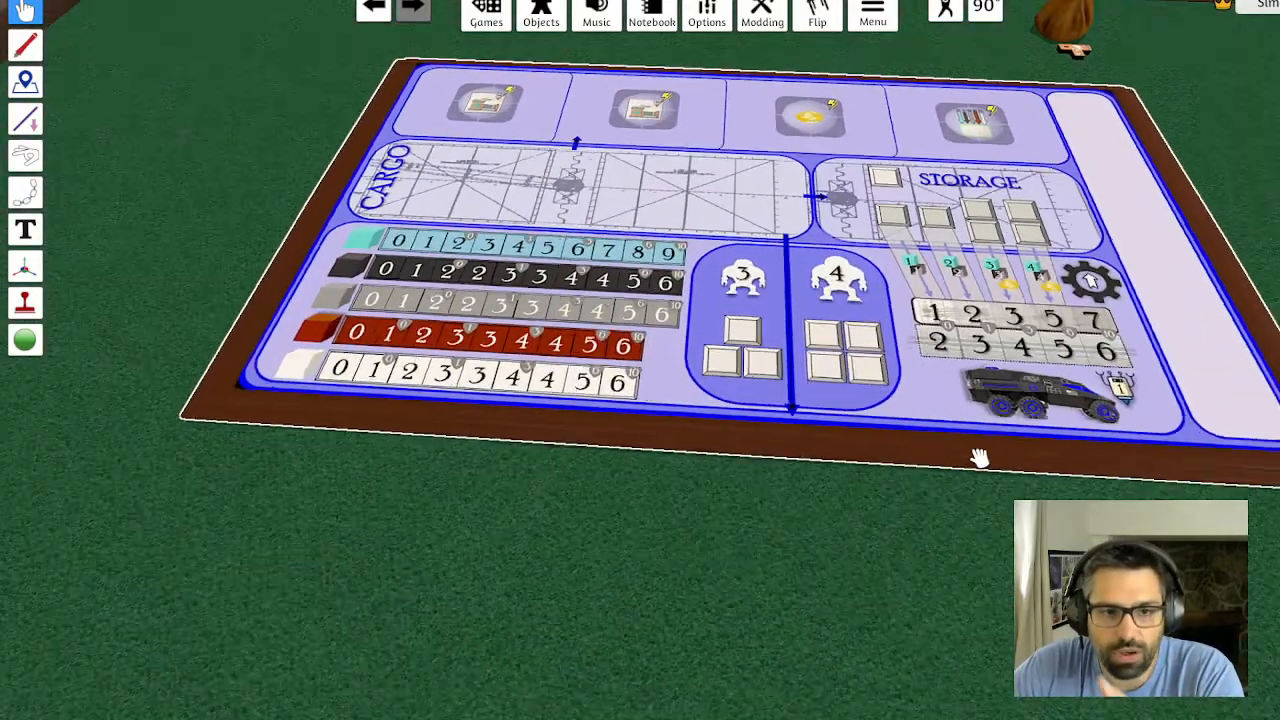
scroll(928, 372, "up", 4)
key("w")
key("d")
key("a")
left_click_drag(720, 349, 680, 343)
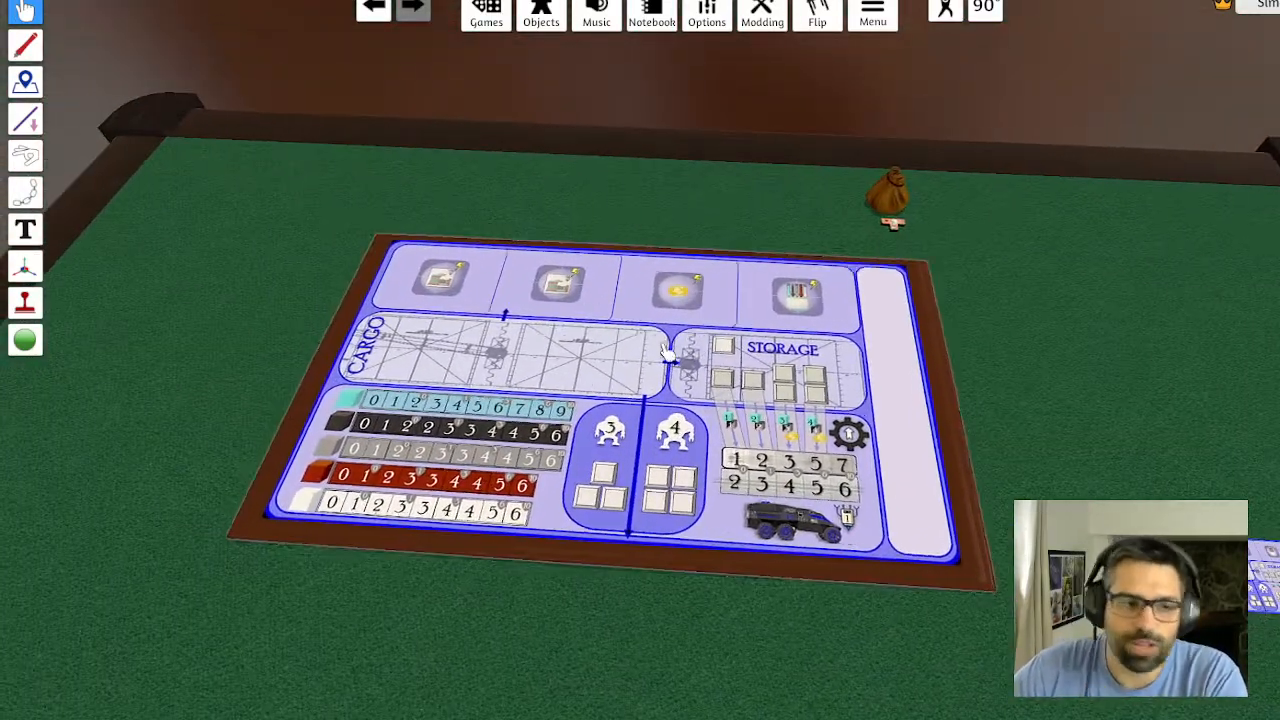
Delete the large framed blue board from the table
key("d")
key("s")
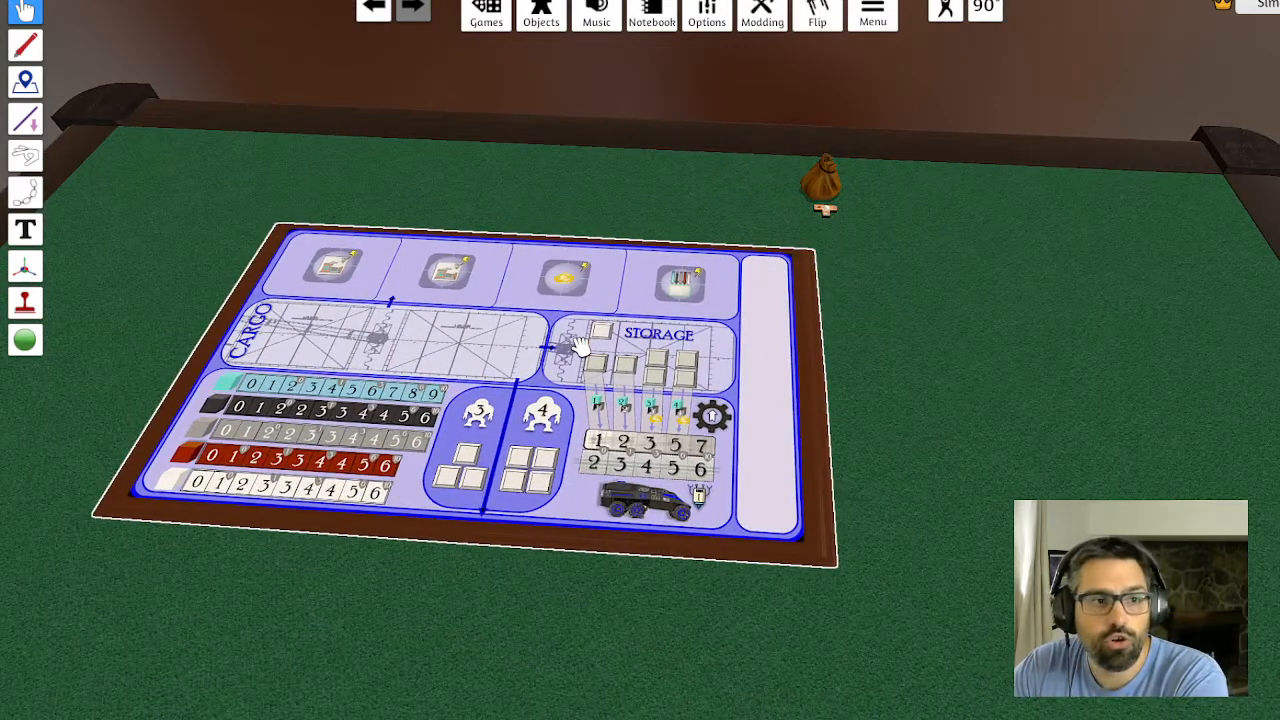
key("Delete")
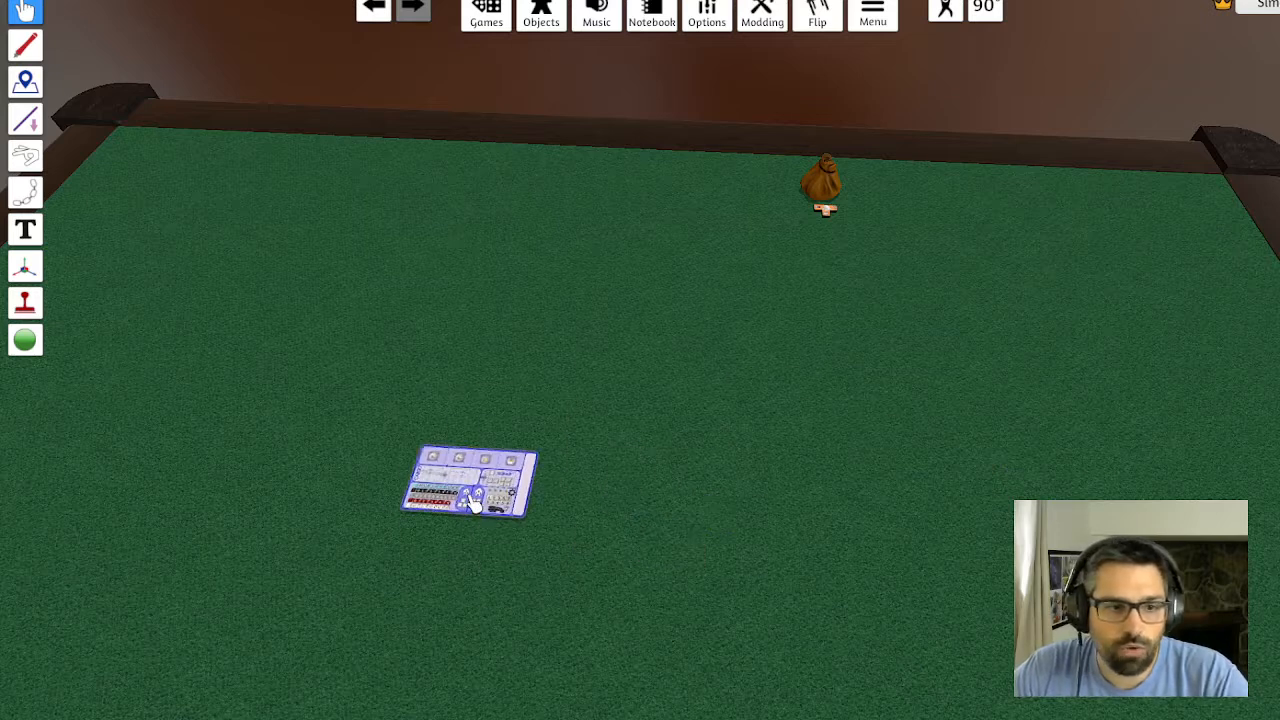
Scale the blue card up to player-board size and move it toward the table's near left corner
key("a")
key("s")
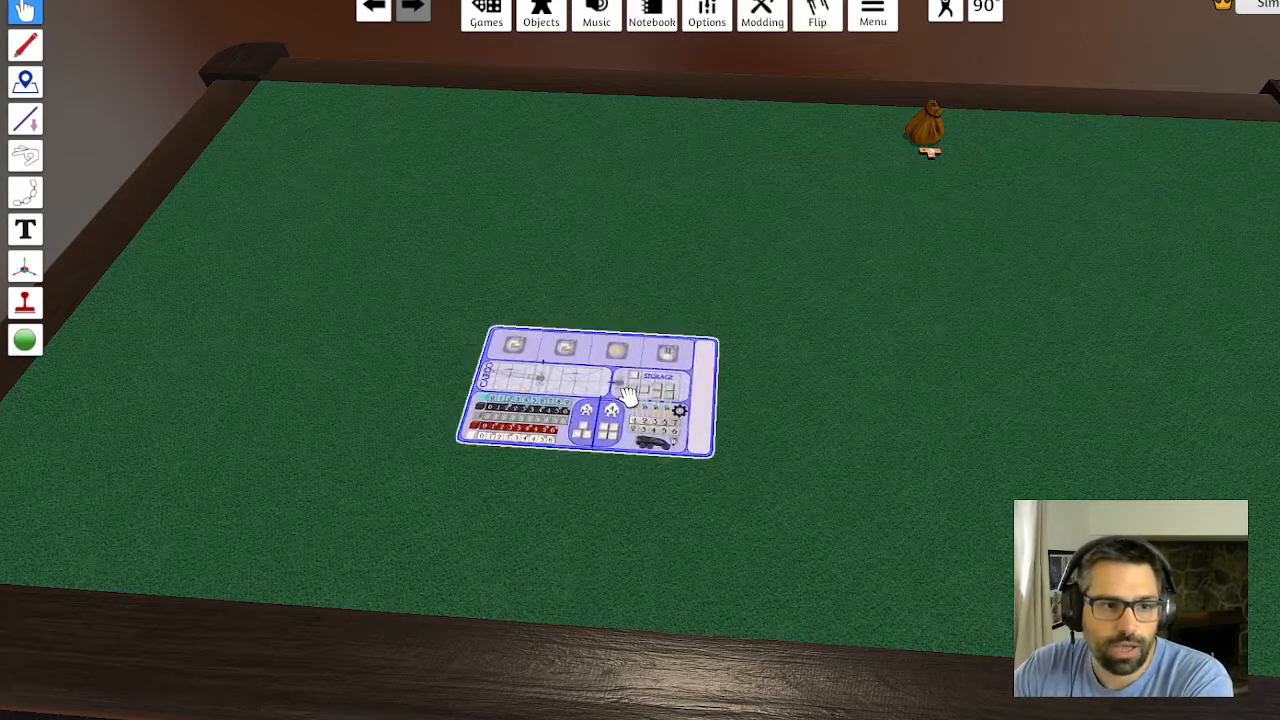
key("plus")
key("plus")
key("plus")
key("plus")
key("plus")
key("plus")
key("plus")
key("plus")
left_click_drag(776, 455, 490, 422)
scroll(737, 386, "up", 3)
scroll(766, 457, "down", 5)
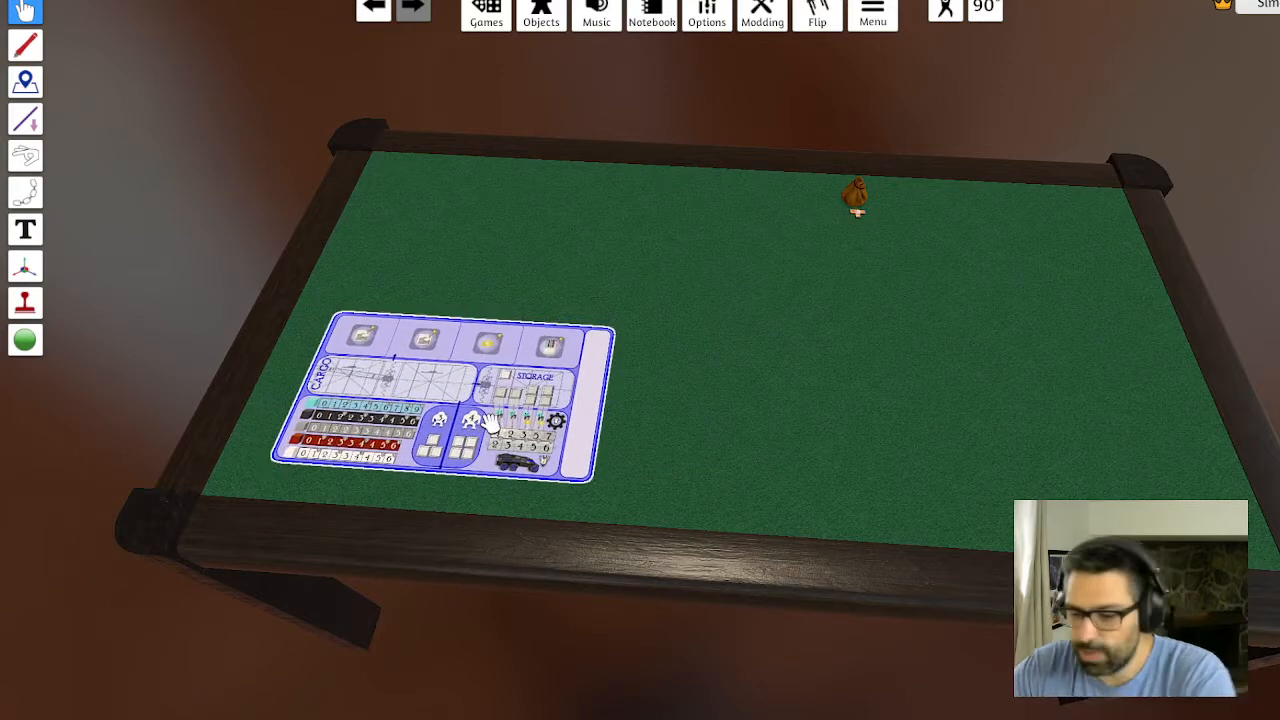
Reduce the blue card's size slightly and shift it closer to the table's near left corner
key("minus")
key("minus")
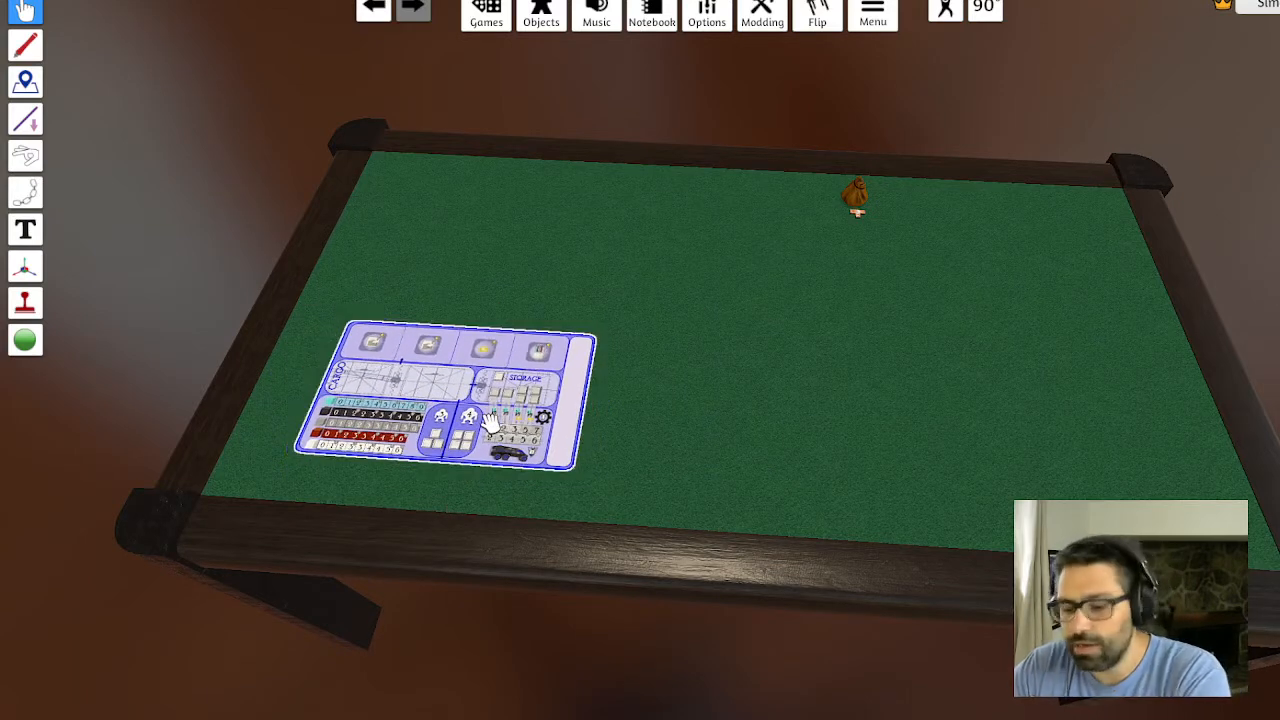
key("minus")
left_click_drag(491, 423, 432, 449)
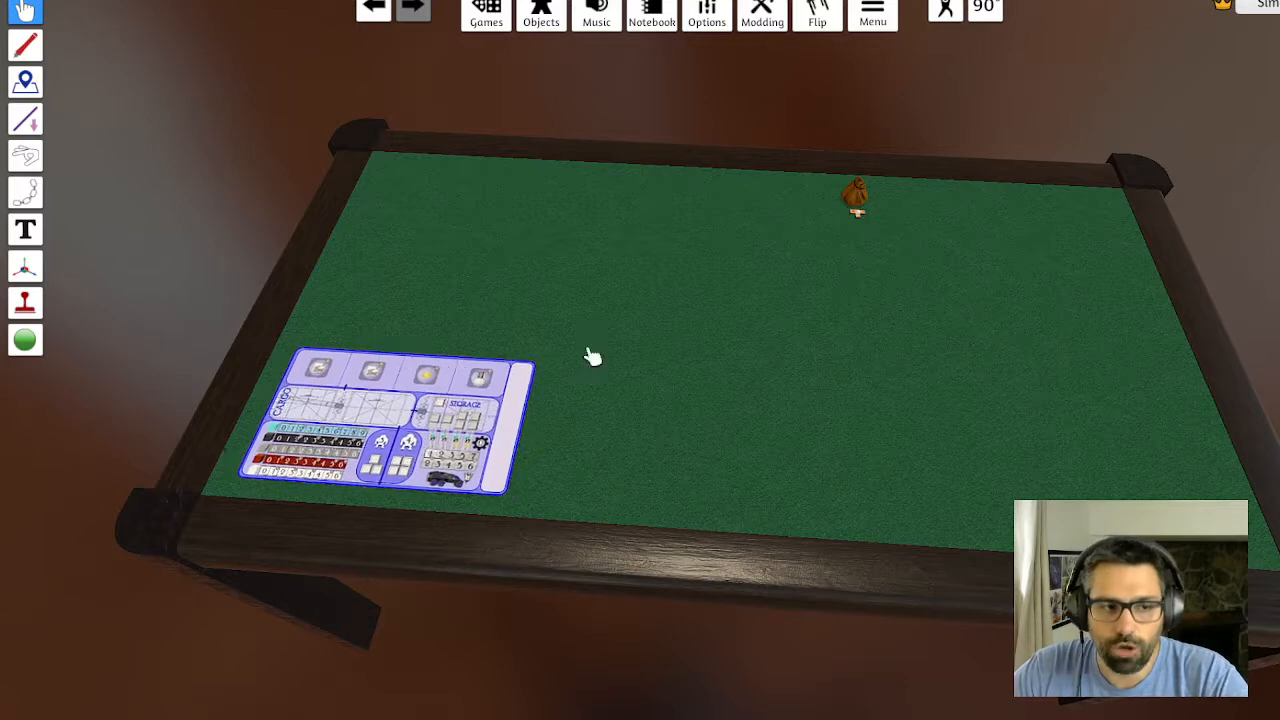
Shrink the blue card a little further and fit it snugly into the near left corner of the table
left_click_drag(664, 298, 774, 283)
scroll(740, 351, "up", 1)
left_click_drag(740, 351, 954, 354)
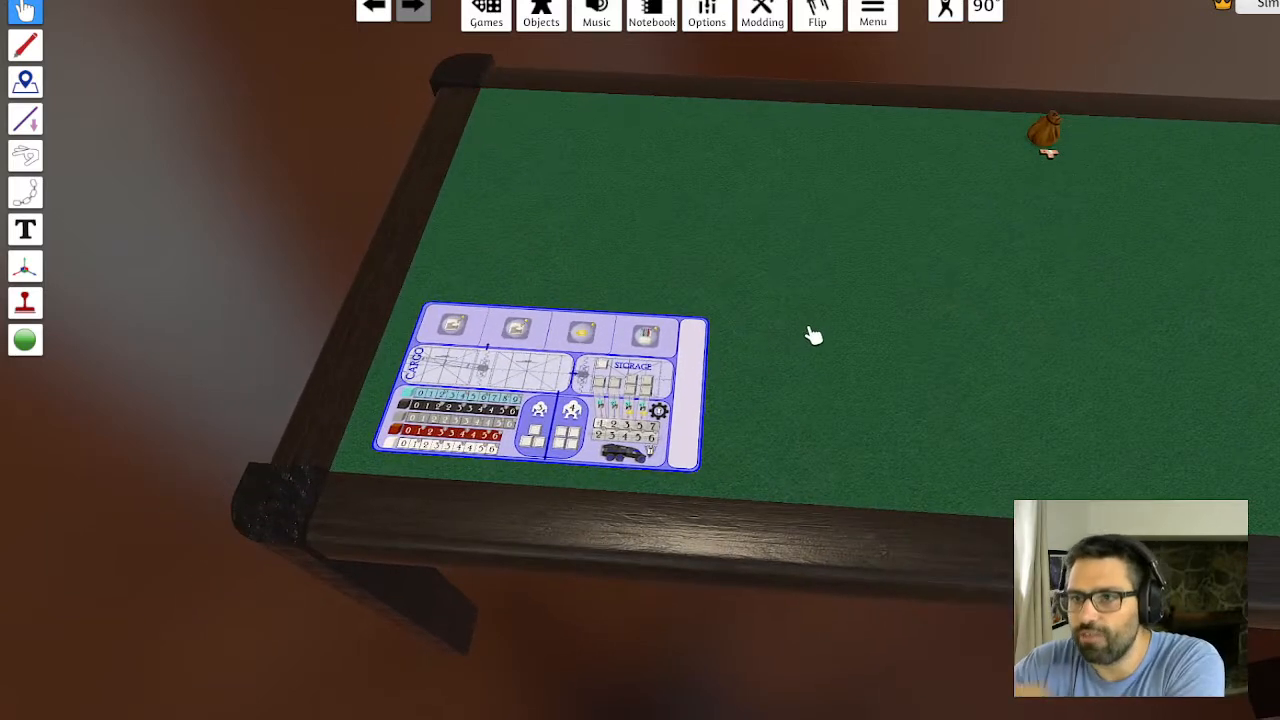
scroll(903, 352, "up", 3)
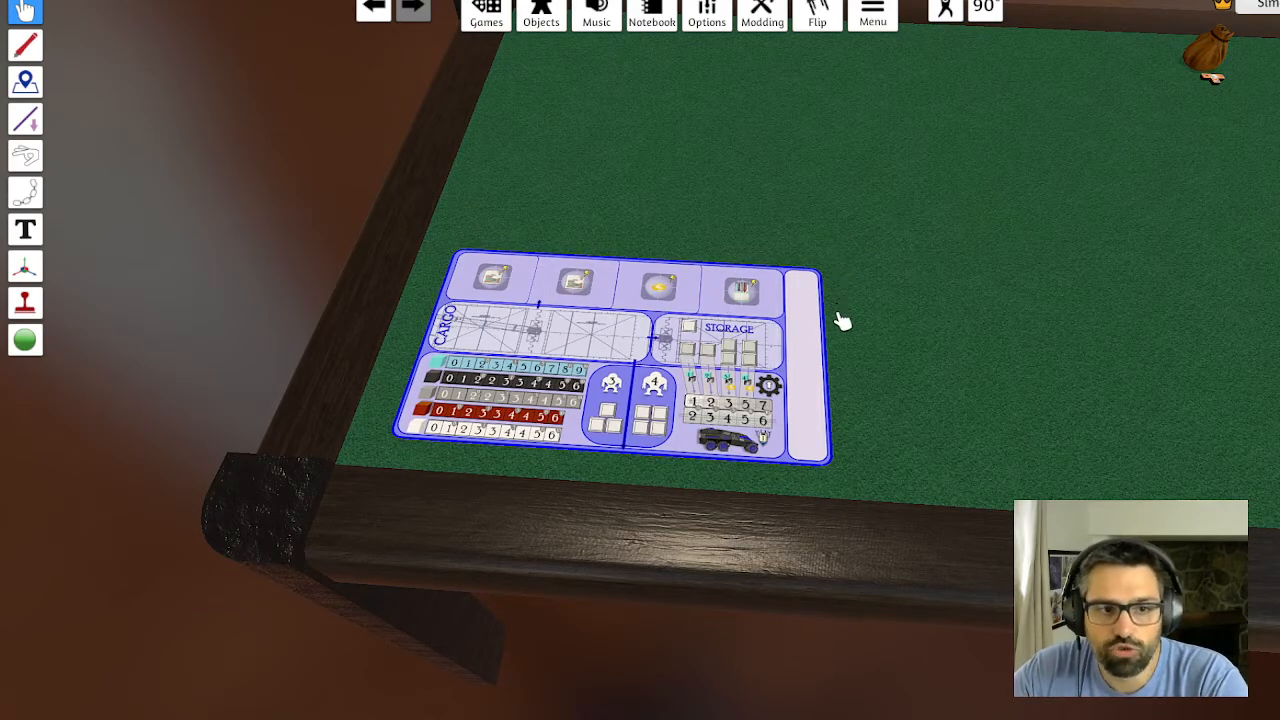
scroll(843, 321, "up", 3)
scroll(340, 343, "down", 4)
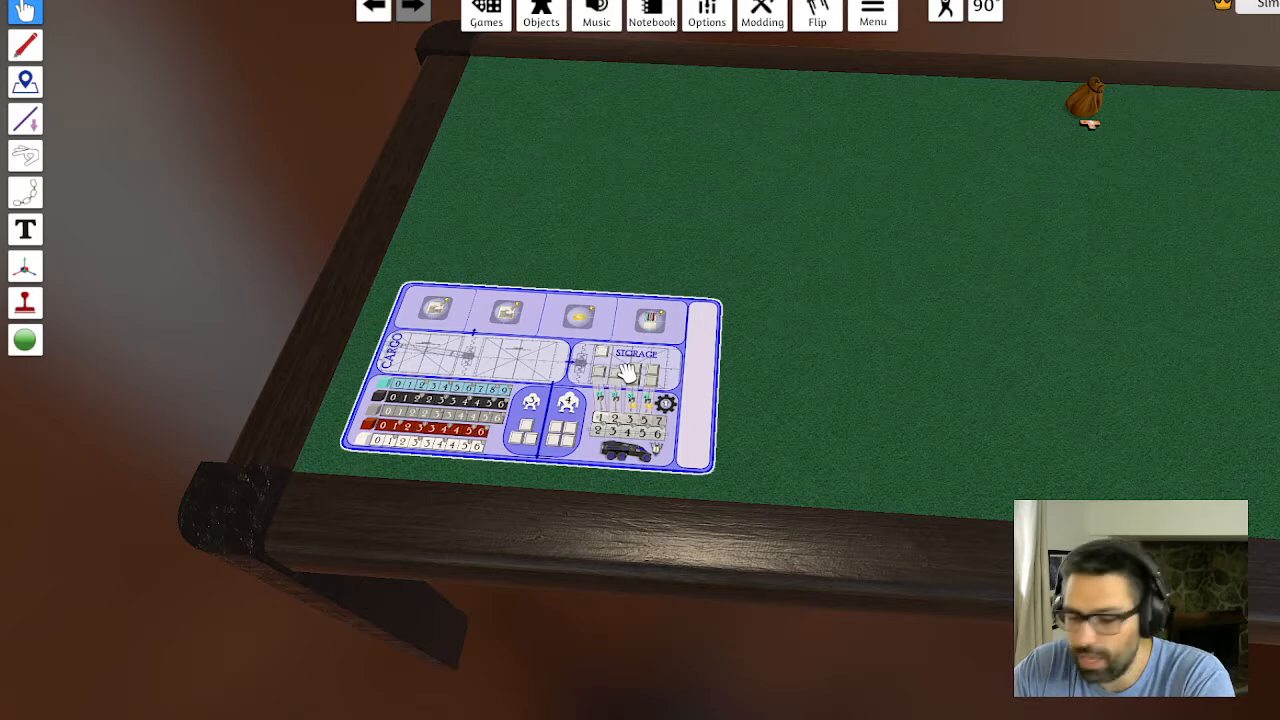
key("minus")
key("minus")
key("minus")
key("minus")
key("minus")
key("minus")
key("minus")
key("minus")
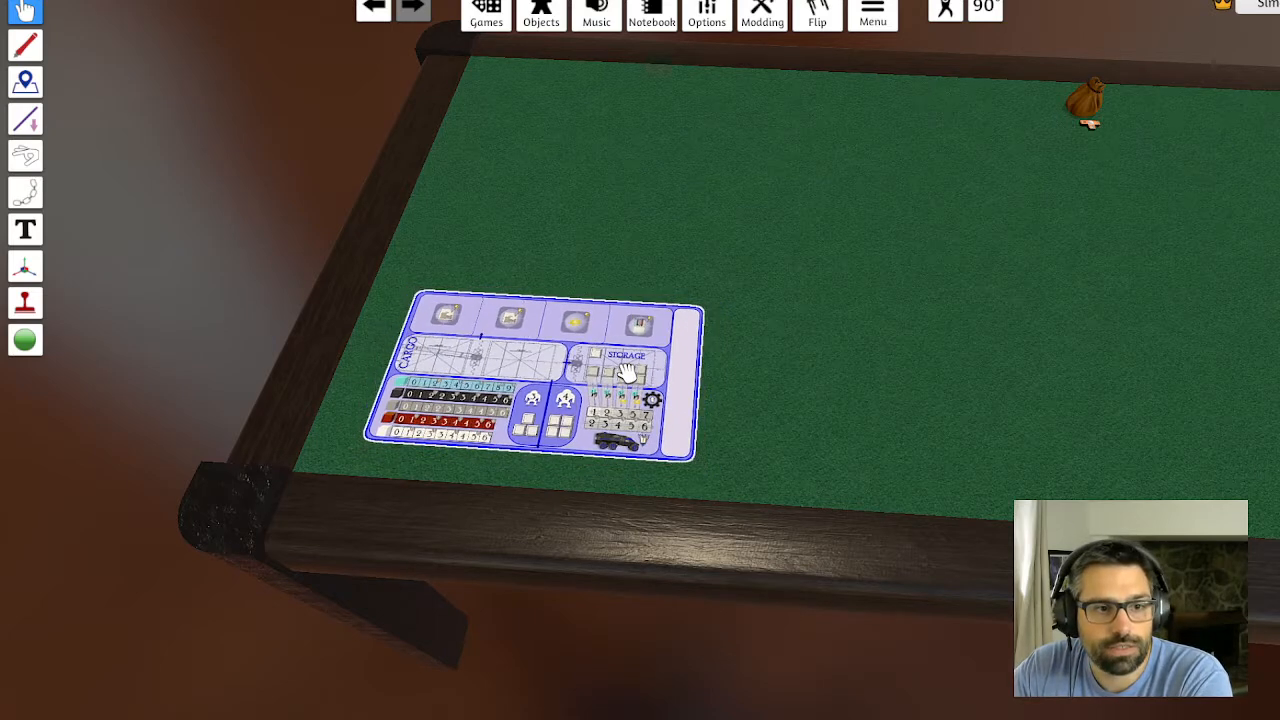
left_click_drag(626, 372, 601, 382)
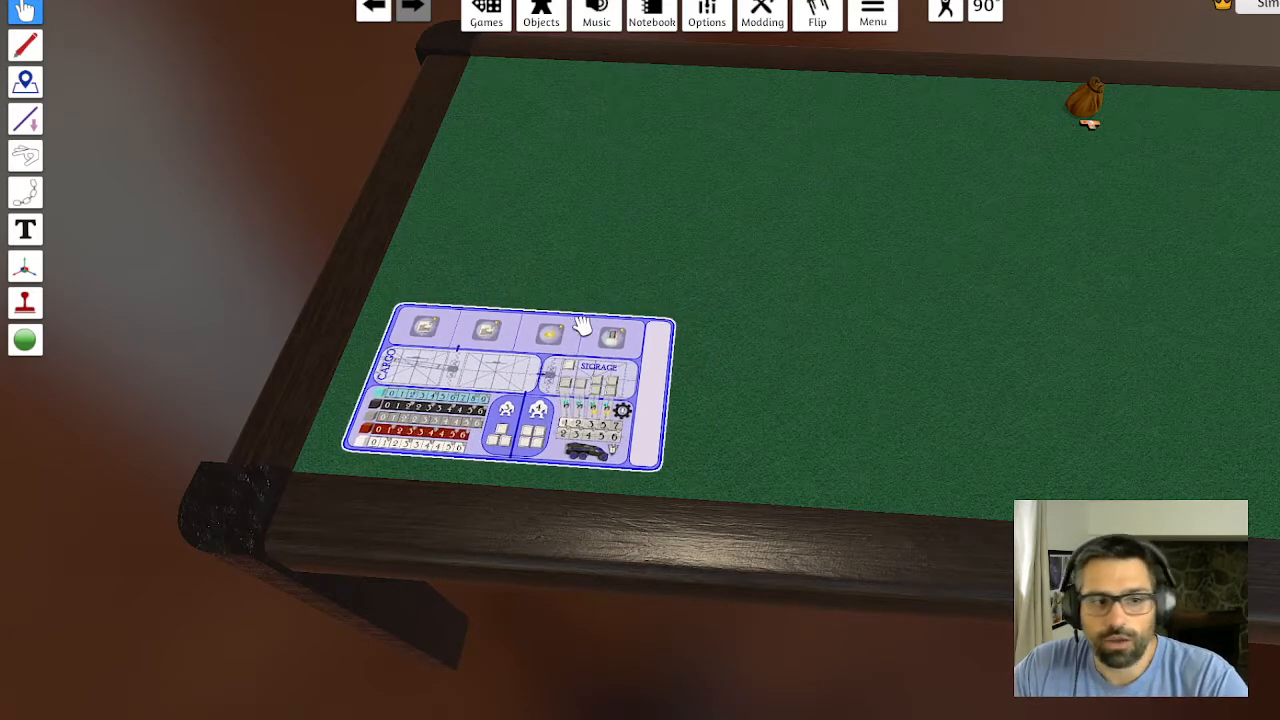
Open the Custom category of the Components in the object library
scroll(704, 388, "up", 2)
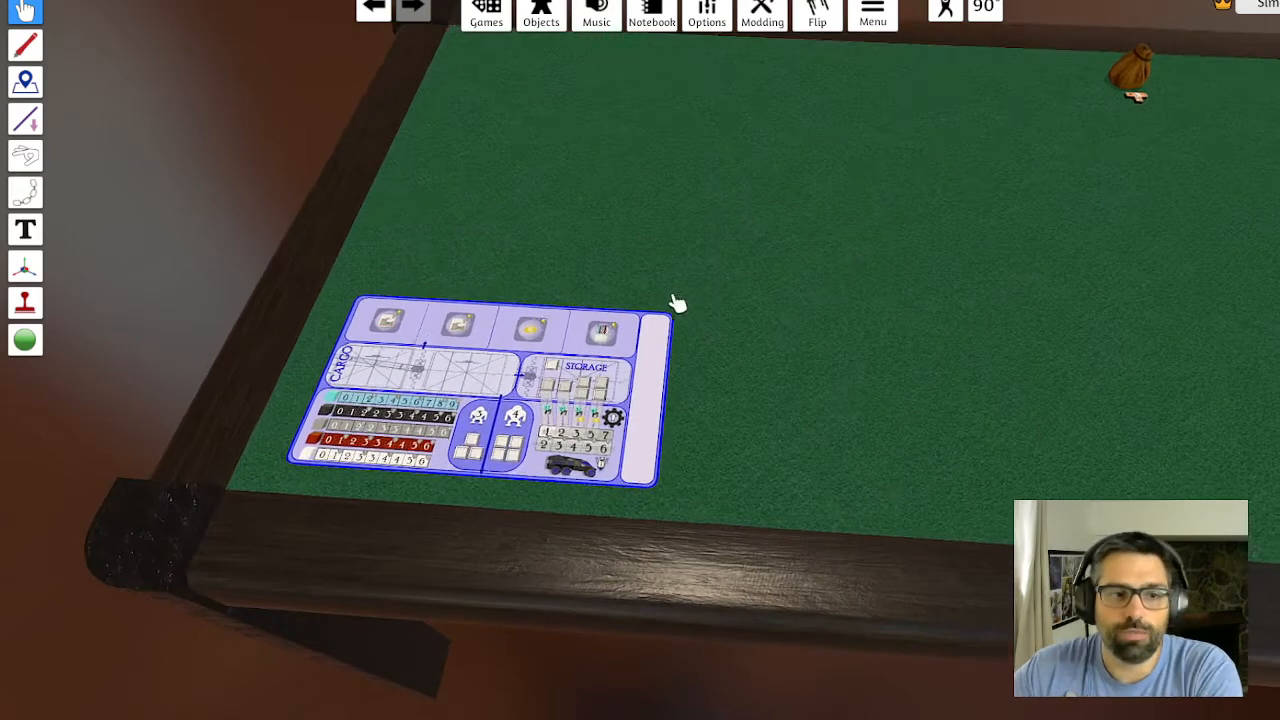
left_click_drag(677, 300, 686, 271)
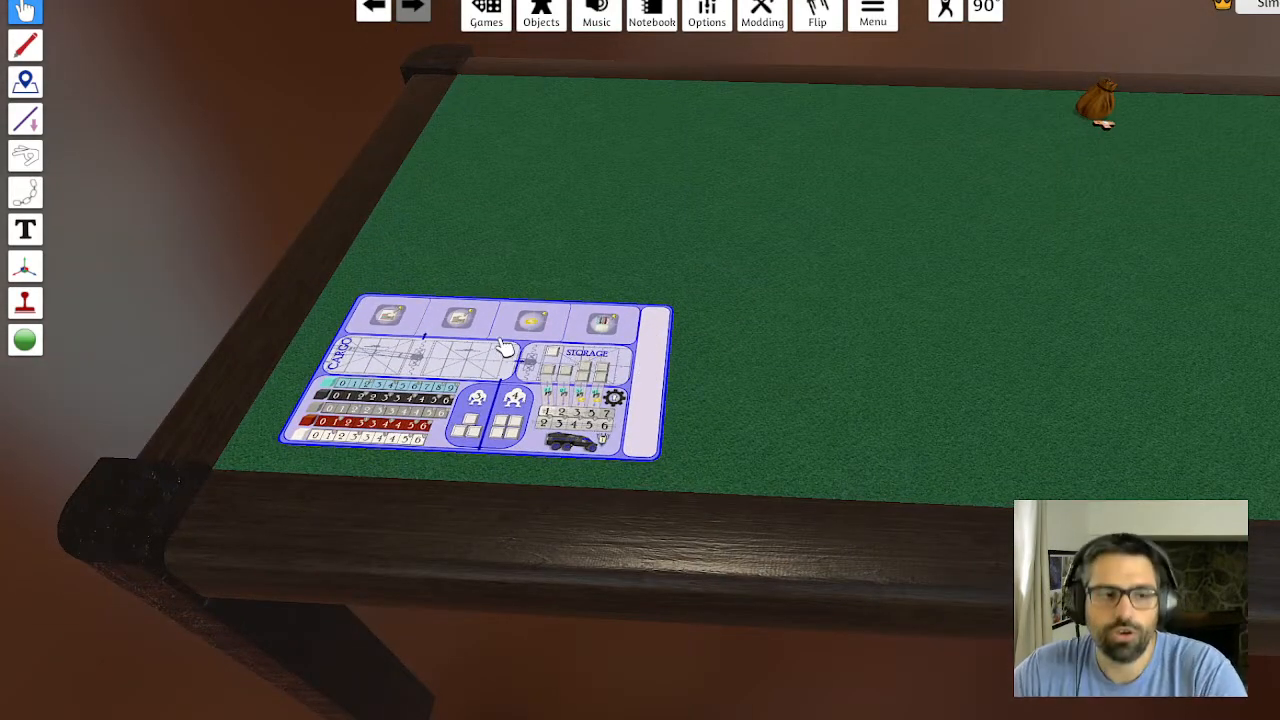
left_click_drag(666, 410, 642, 356)
left_click_drag(697, 297, 790, 336)
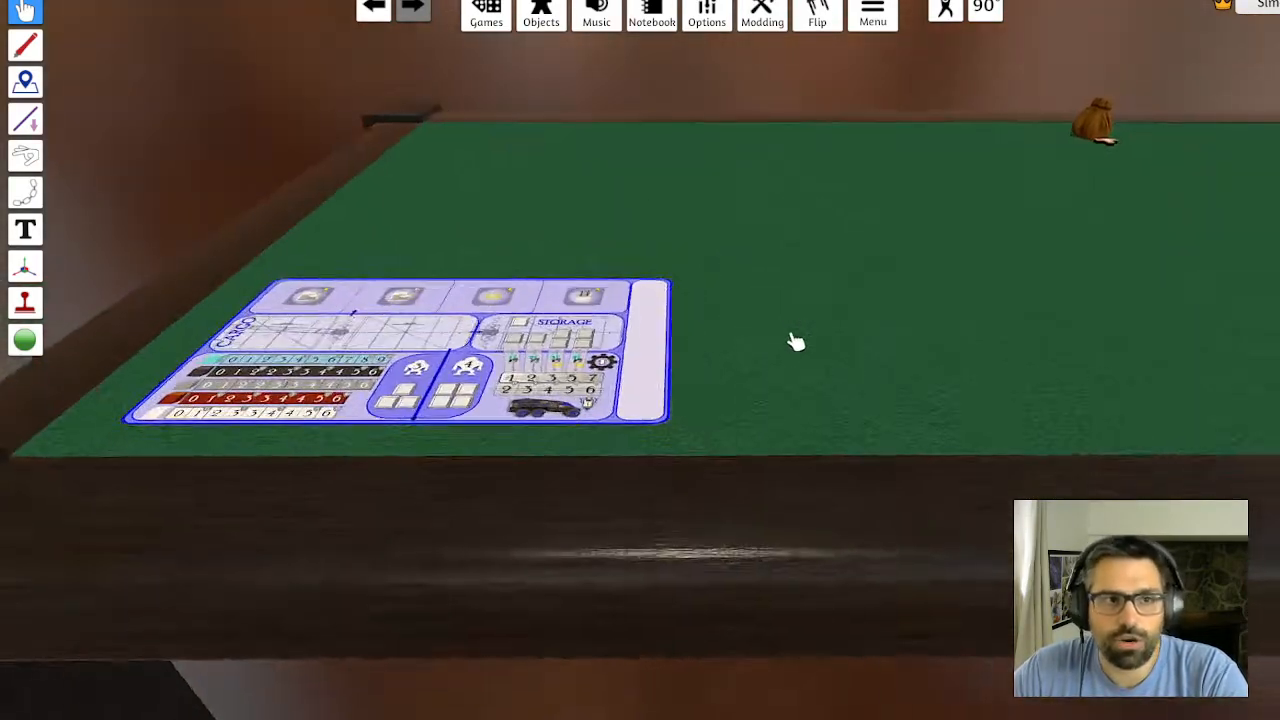
left_click(541, 12)
left_click(971, 209)
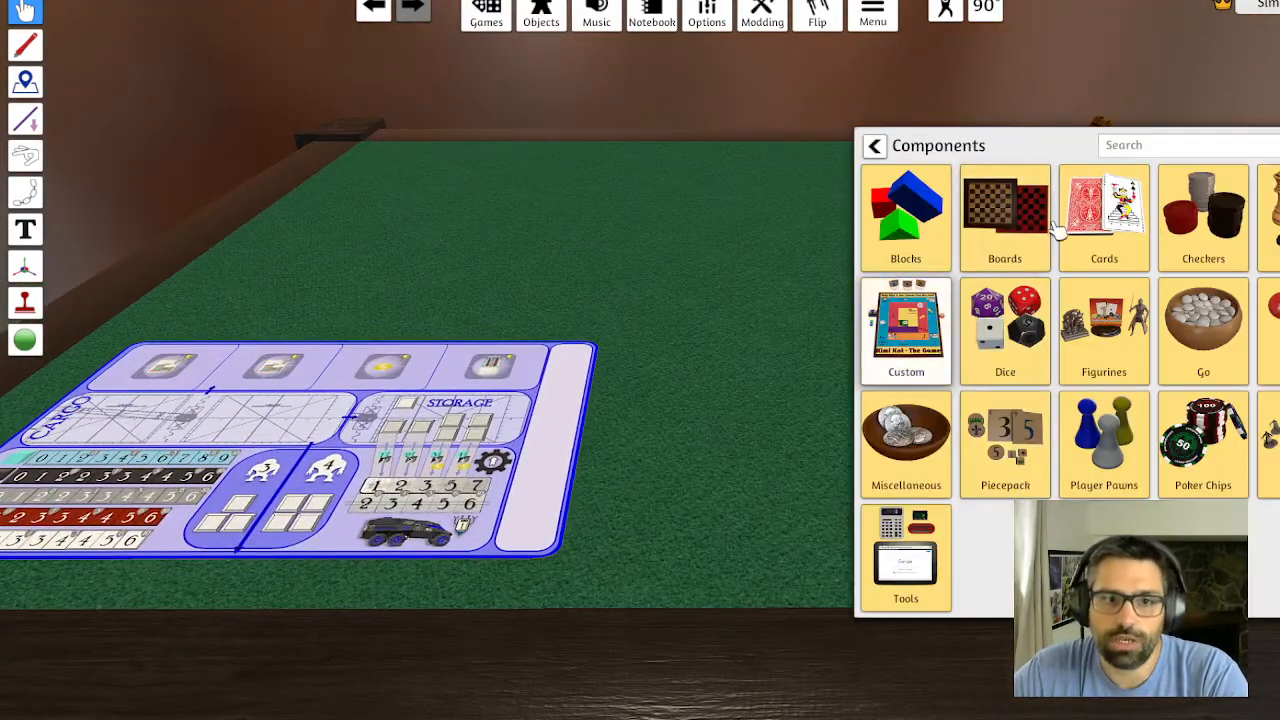
left_click(908, 360)
left_click(1008, 224)
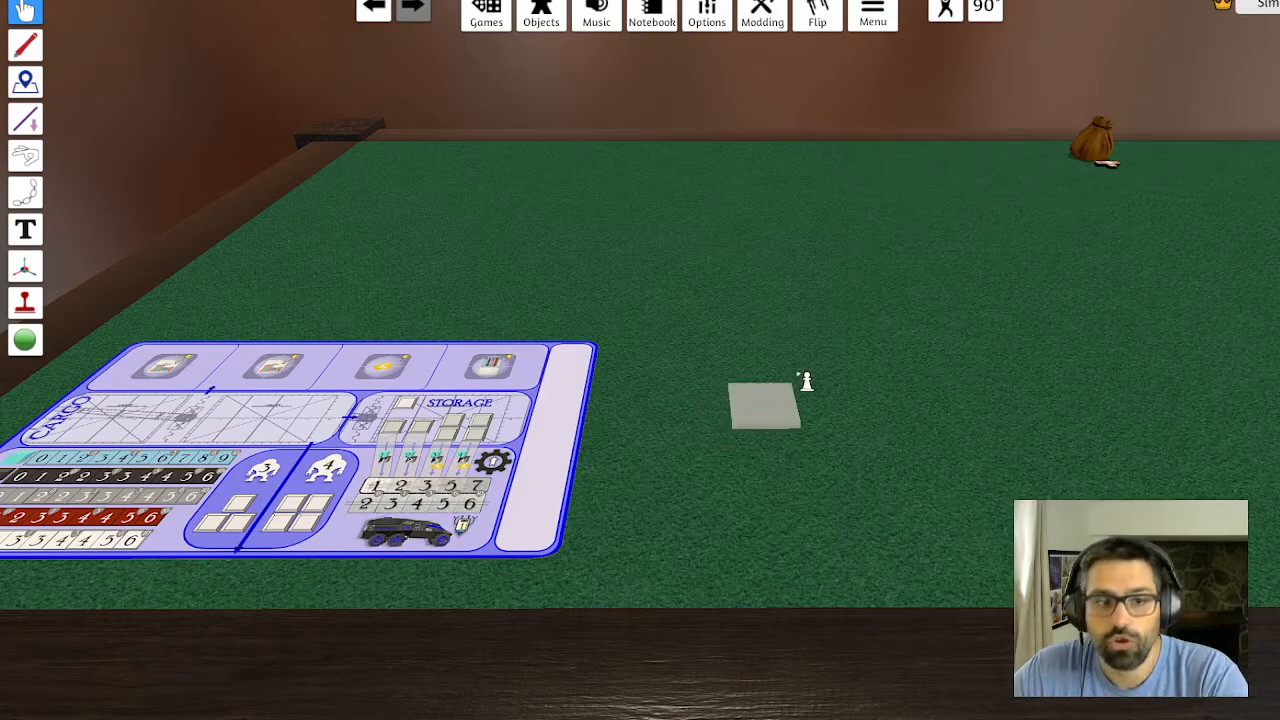
scroll(760, 400, "down", 3)
left_click(700, 392)
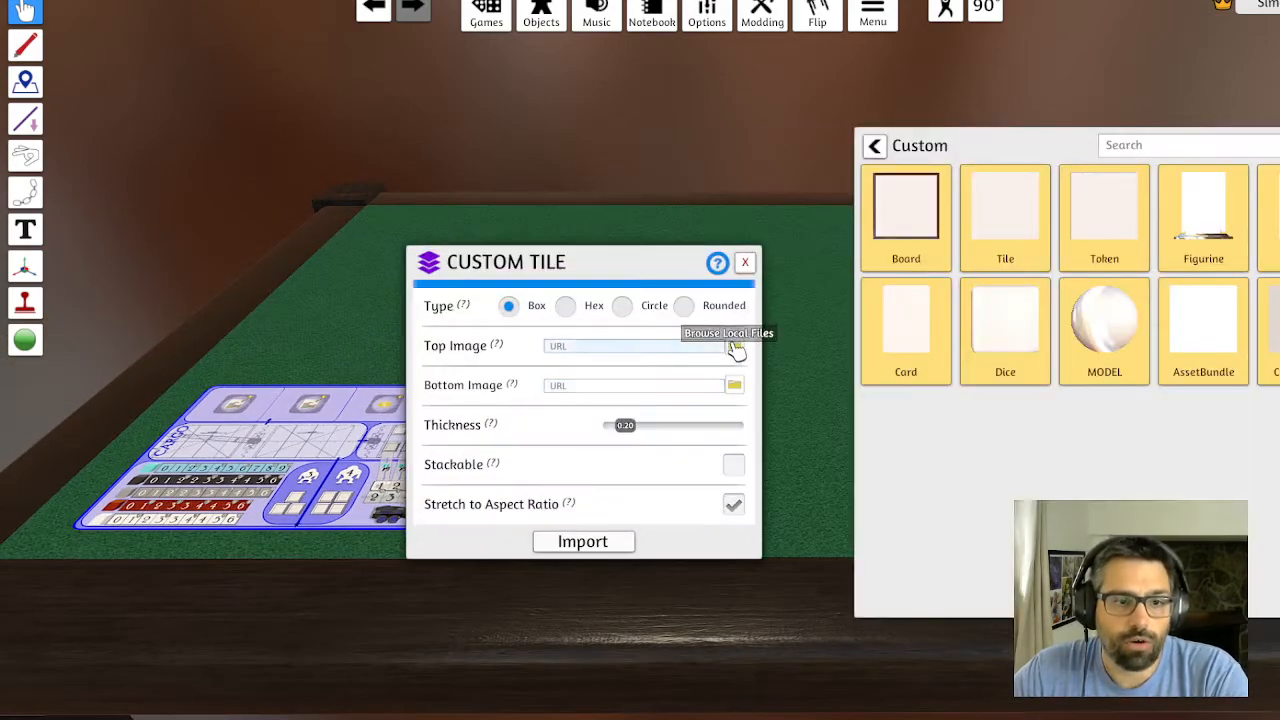
left_click(735, 348)
left_click(1240, 344)
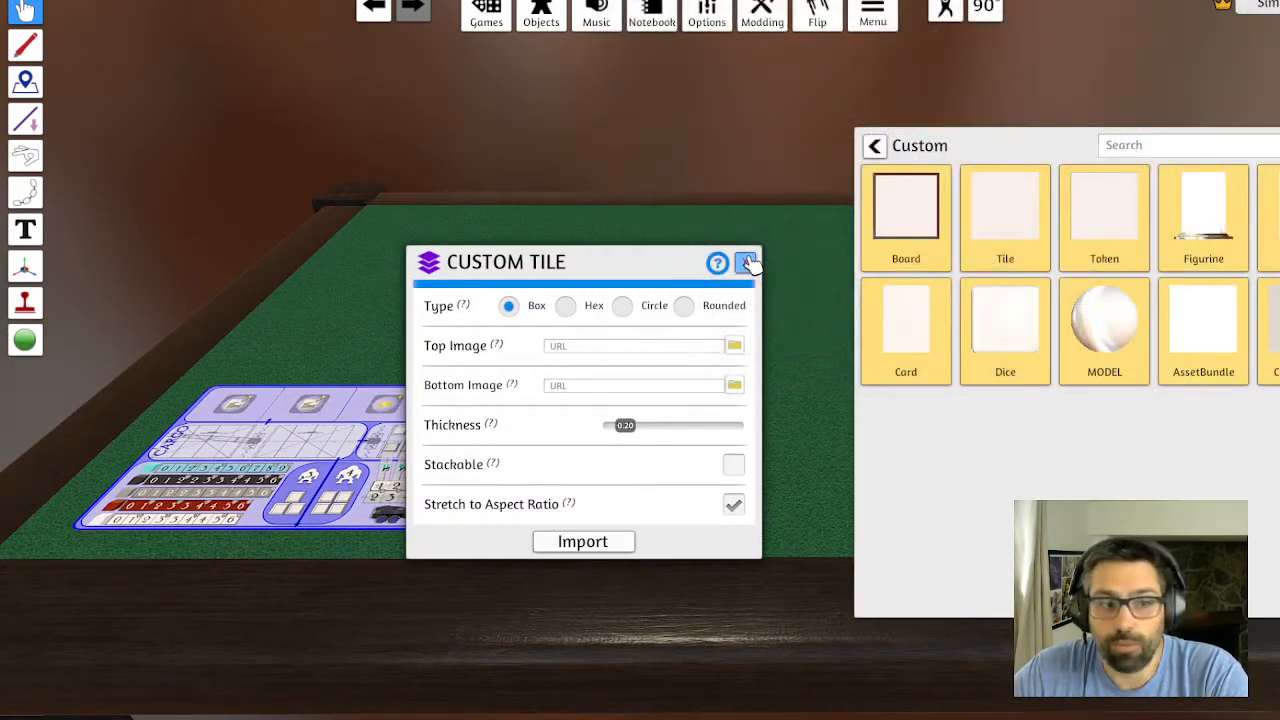
left_click(749, 262)
Abandon the custom tile and import blue QG v3-1.png as a custom token, uploading the file to the root folder
left_click(820, 338)
left_click(671, 373)
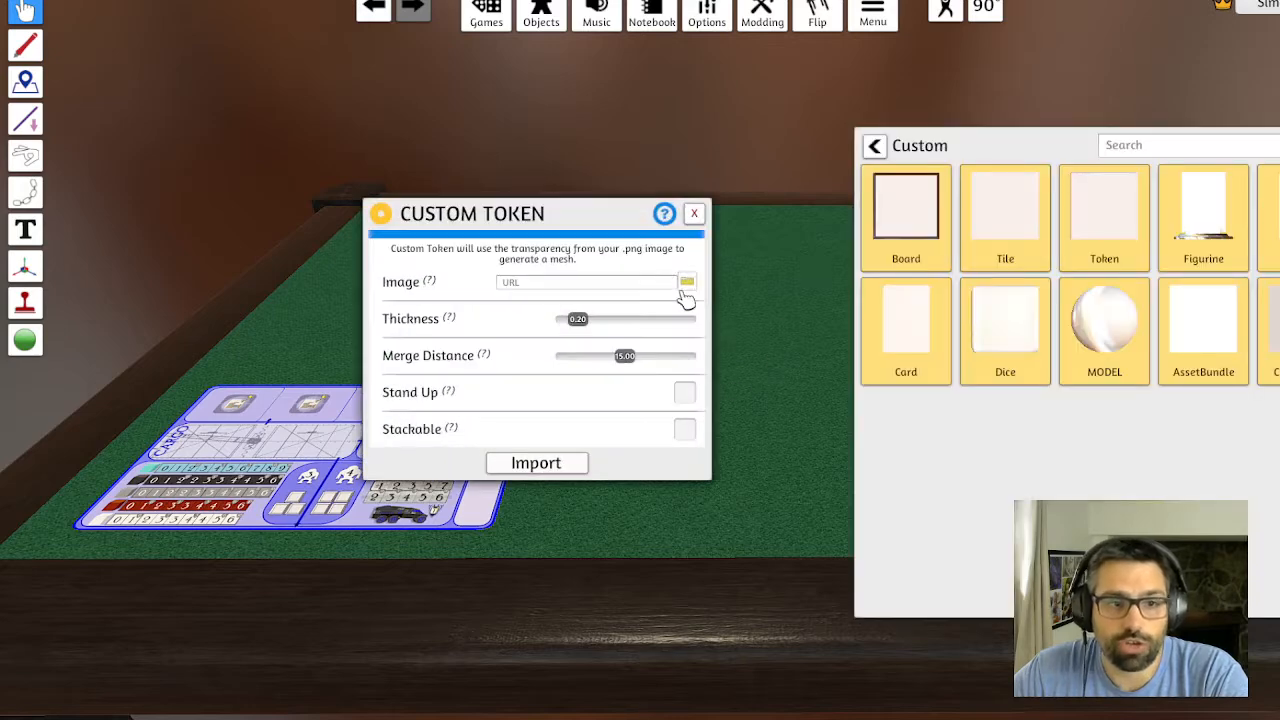
left_click(686, 279)
left_click(843, 125)
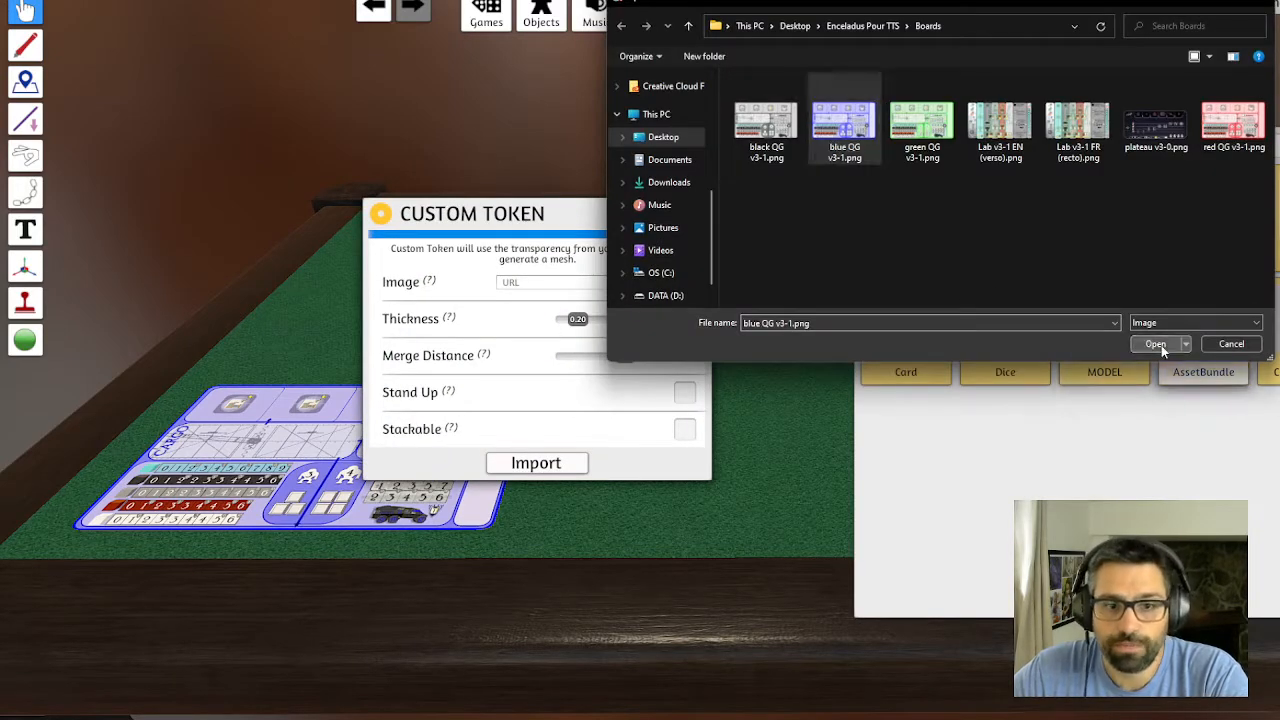
left_click(1160, 344)
left_click(620, 395)
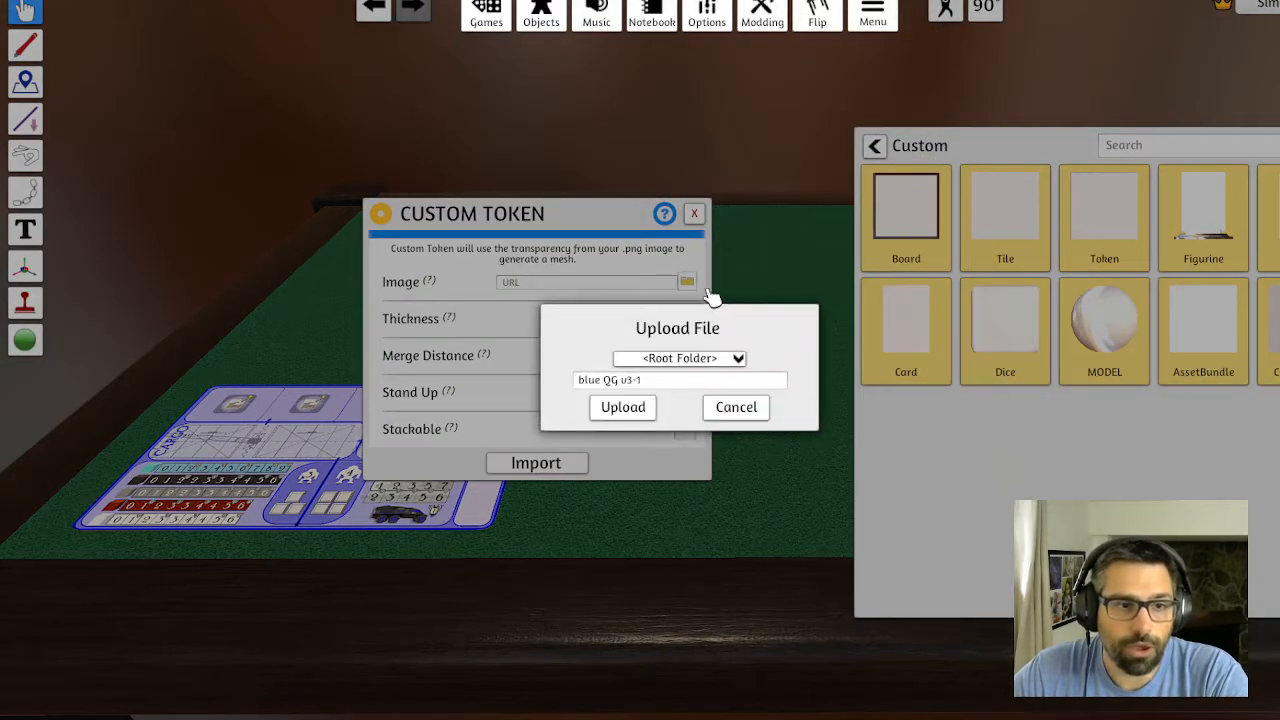
left_click(626, 409)
left_click(528, 464)
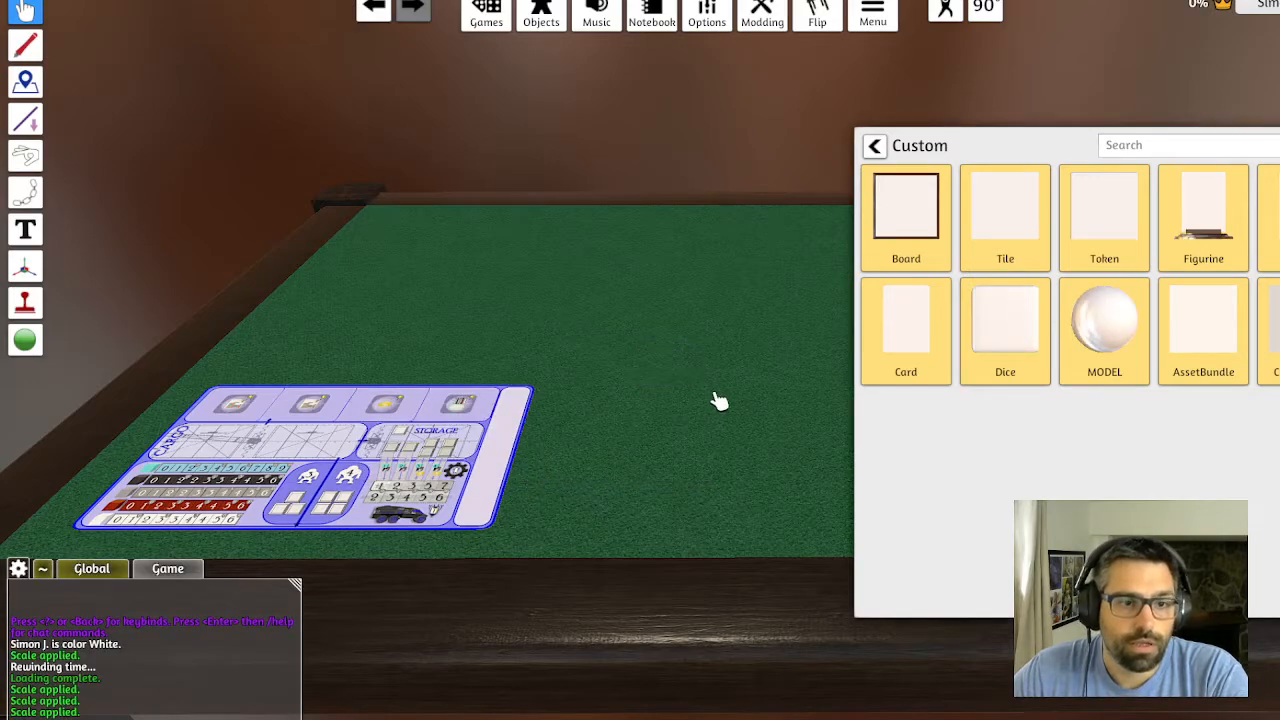
Close the object library and scale the blue token up to roughly the size of the blue card
left_click_drag(719, 400, 697, 434)
left_click(1278, 145)
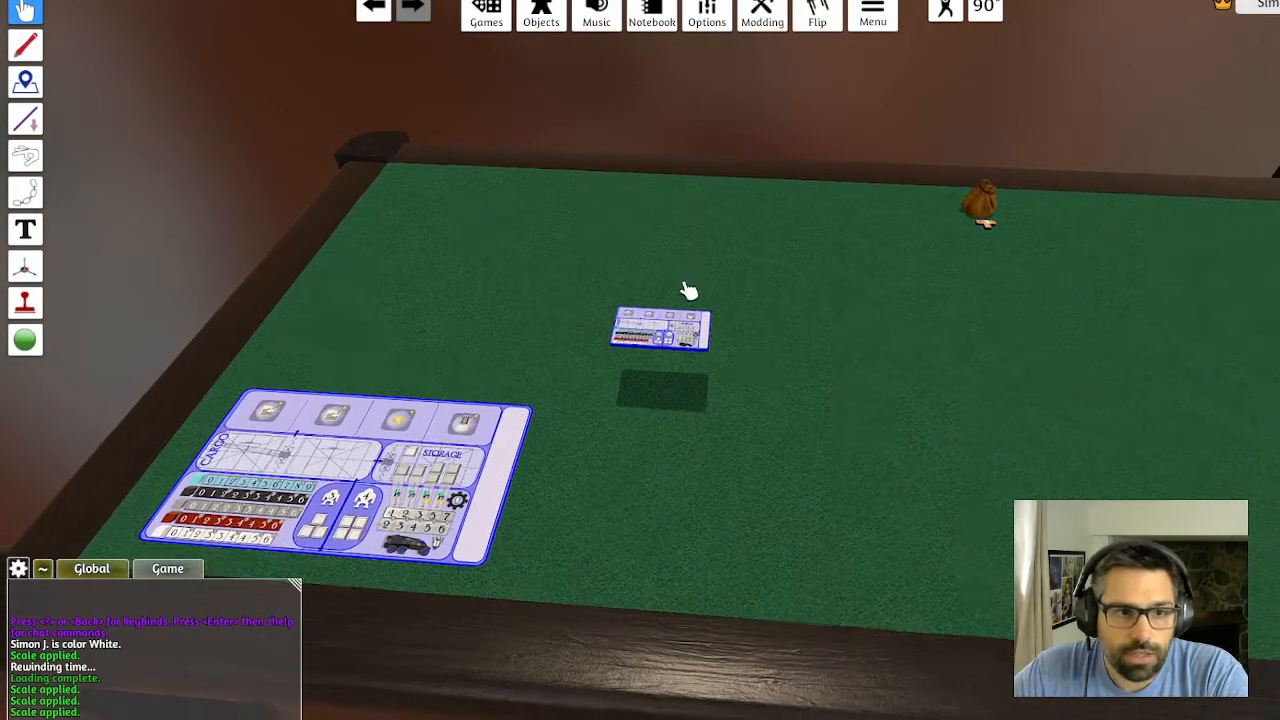
scroll(706, 371, "up", 3)
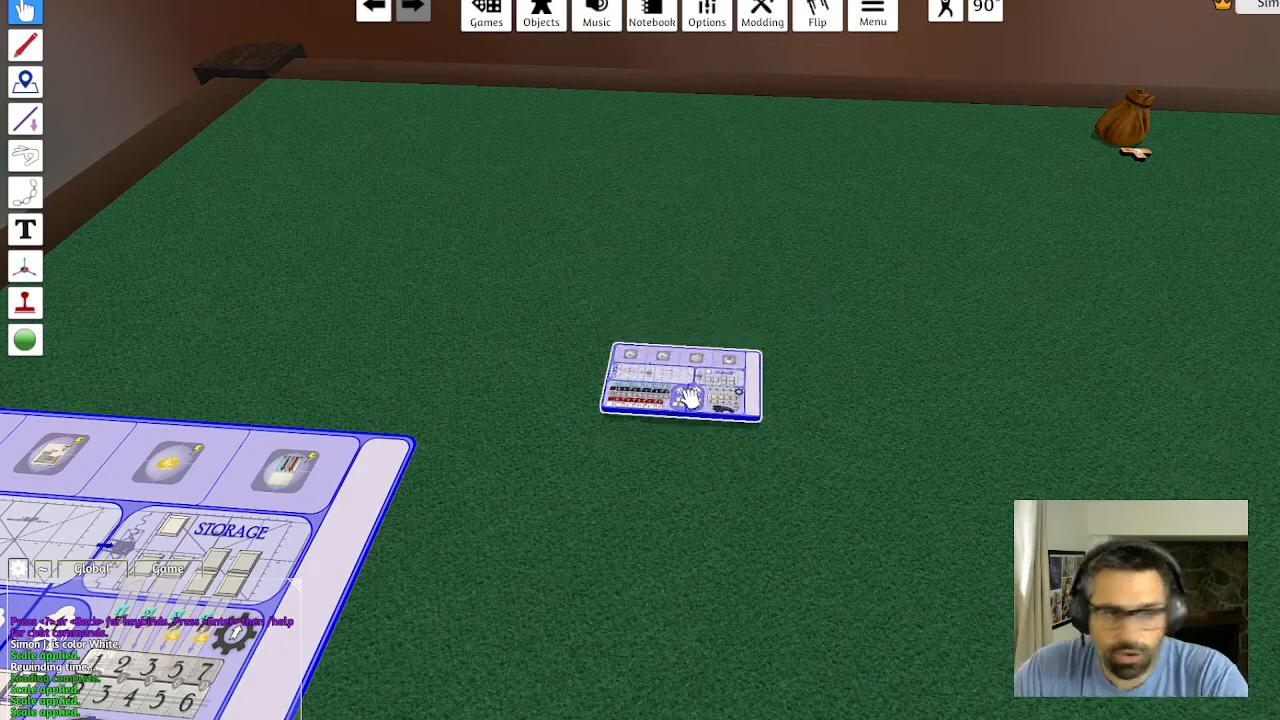
key("plus")
key("plus")
key("plus")
key("plus")
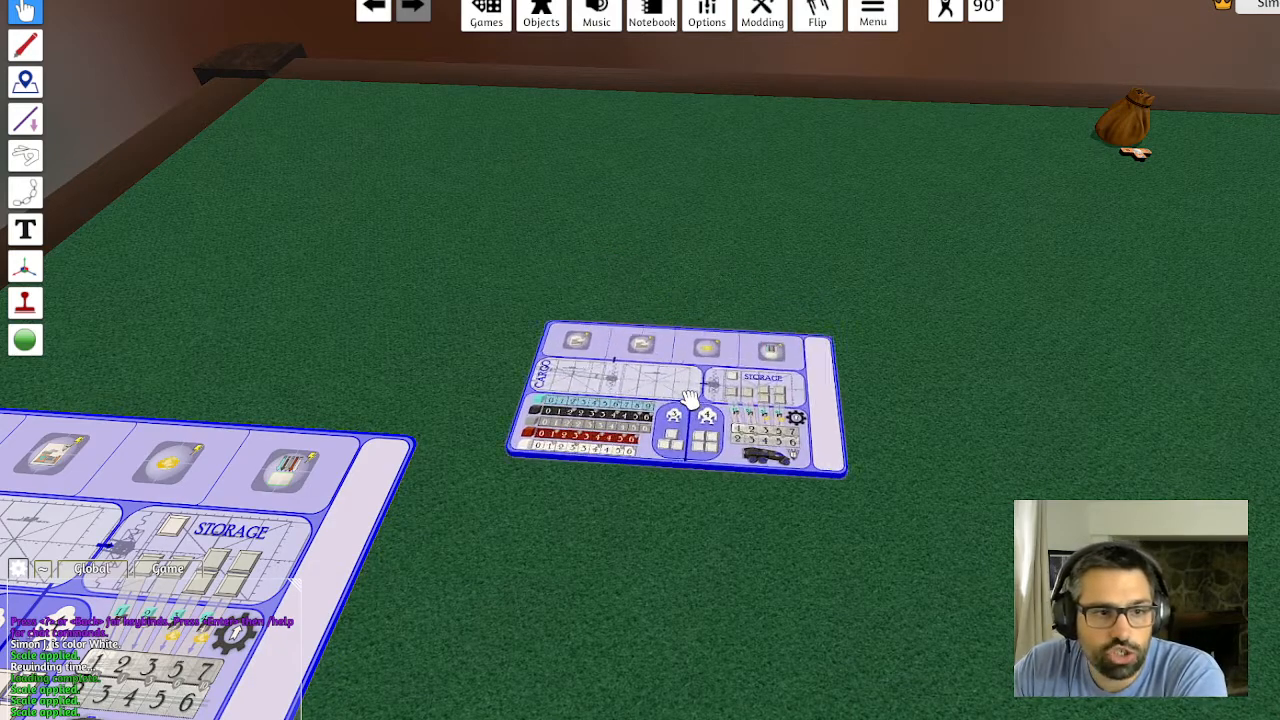
key("plus")
key("plus")
key("plus")
key("plus")
scroll(790, 562, "up", 2)
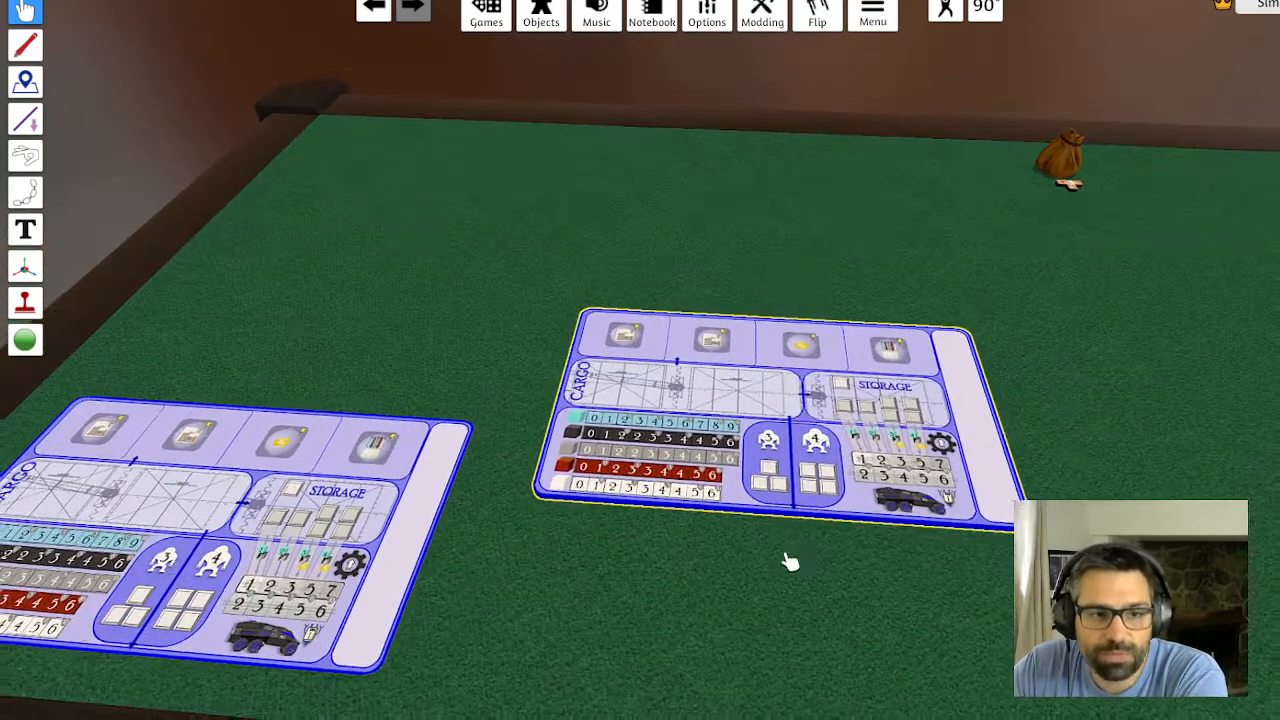
Check the blue token's edge up close, reduce its thickness to the minimum and reimport it
left_click_drag(790, 562, 758, 451)
left_click_drag(620, 365, 617, 409)
scroll(612, 400, "up", 3)
scroll(640, 425, "down", 1)
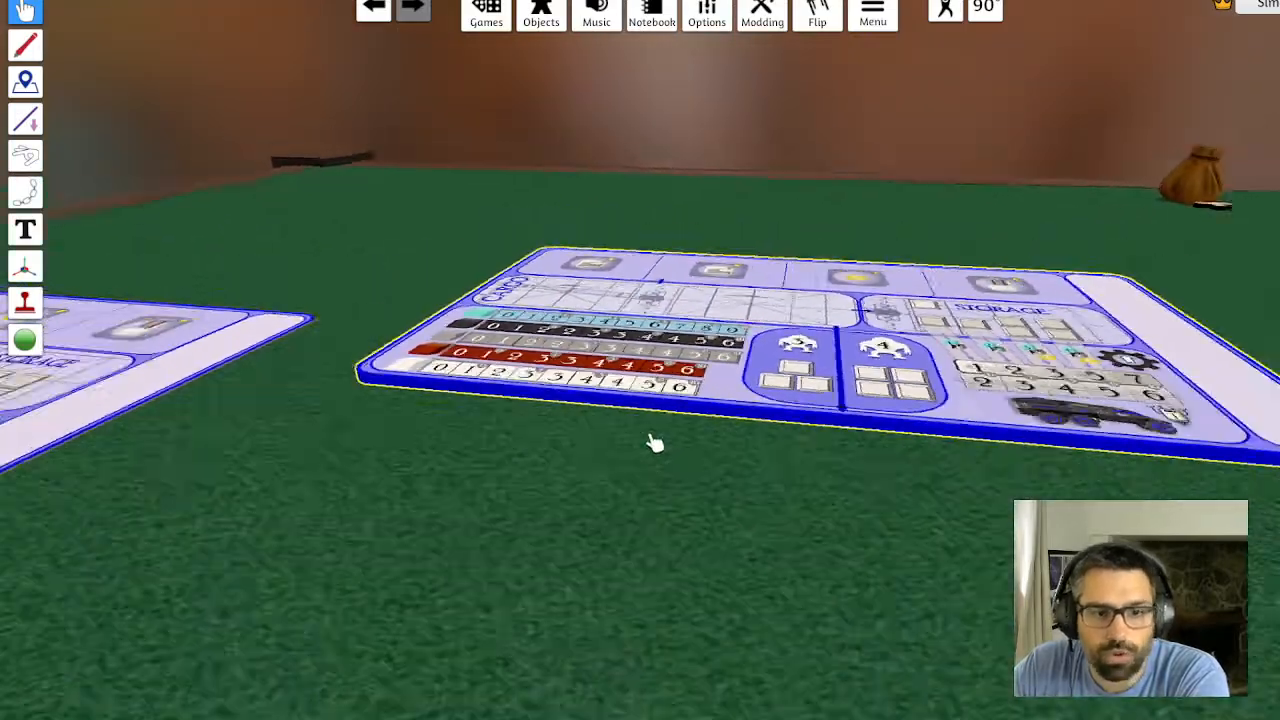
scroll(652, 443, "down", 5)
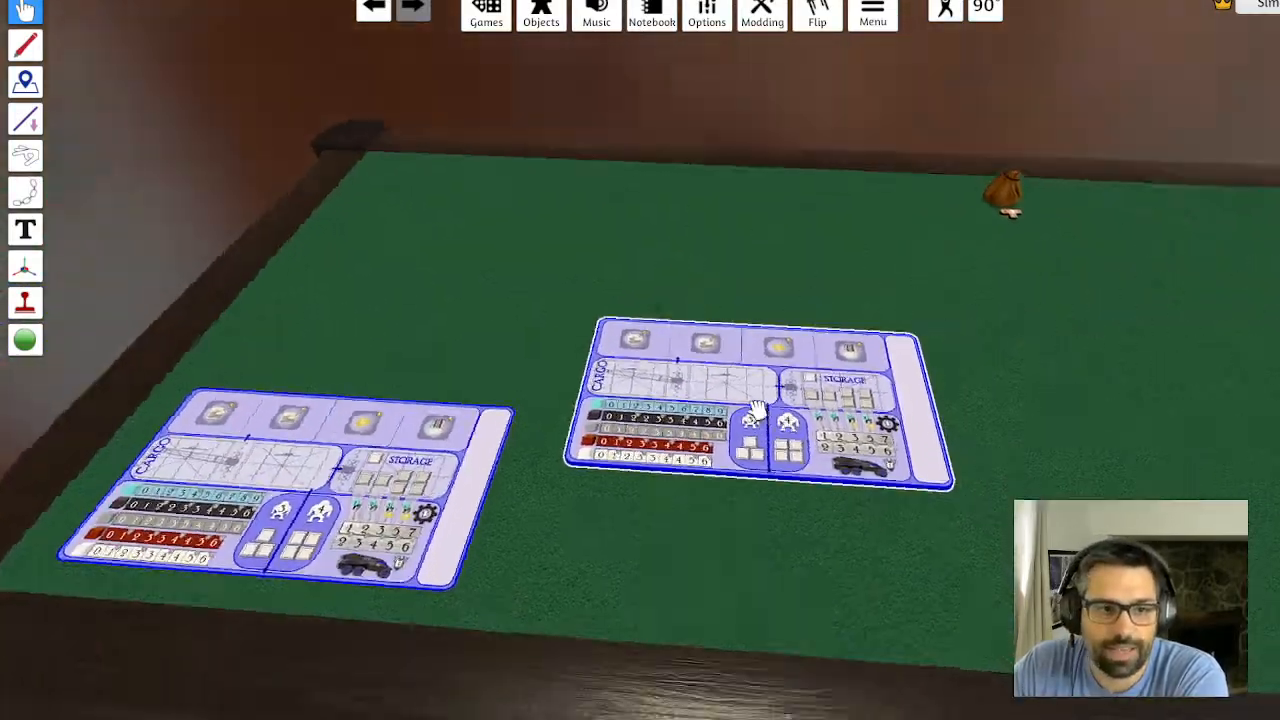
scroll(757, 410, "up", 4)
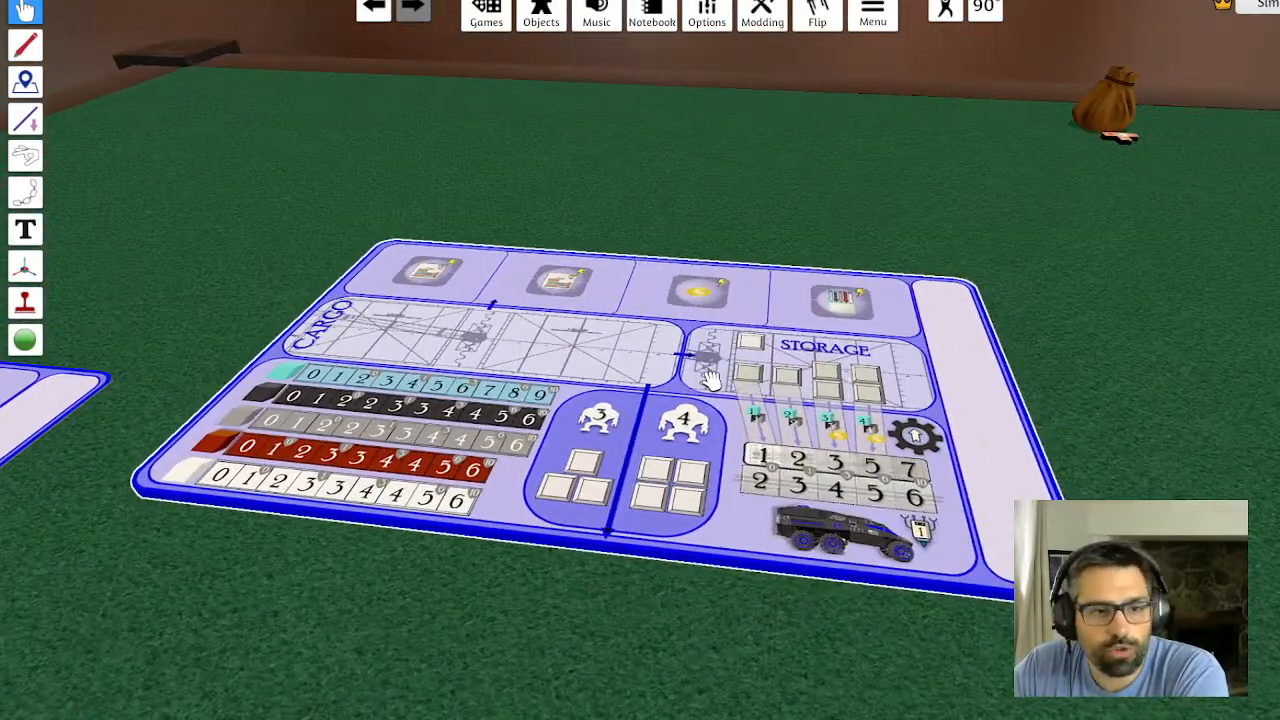
right_click(674, 385)
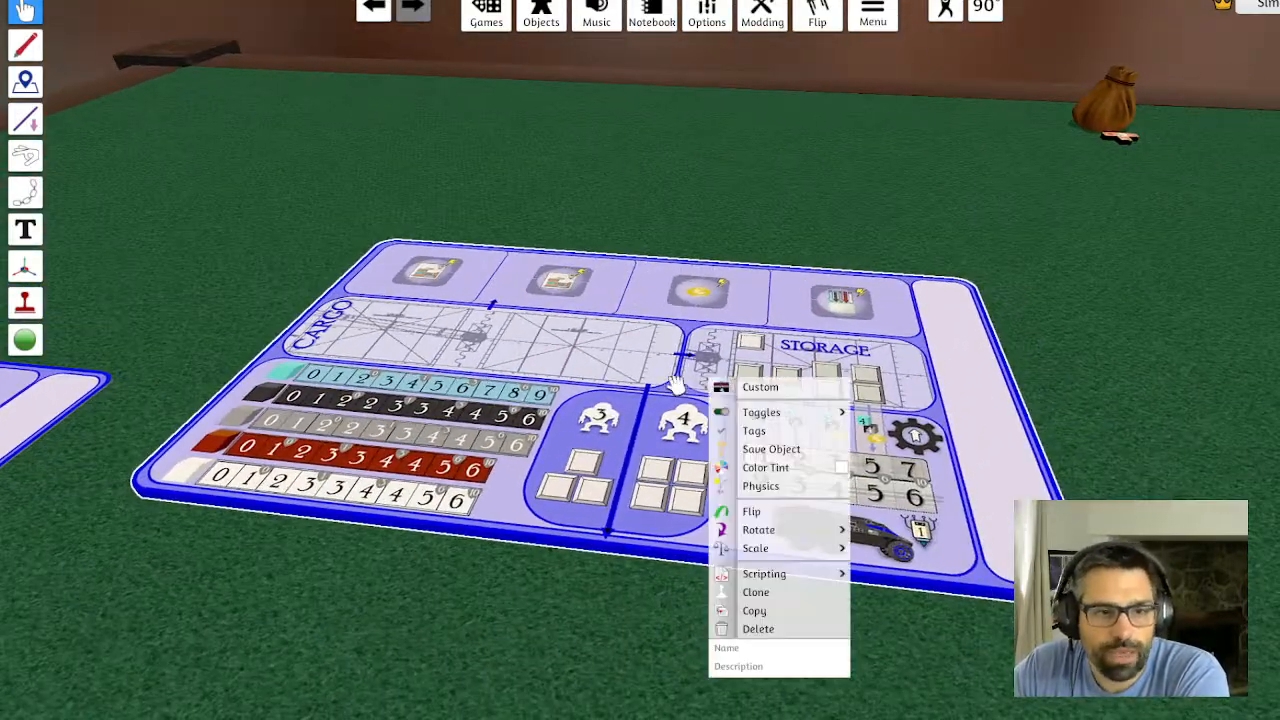
left_click(762, 390)
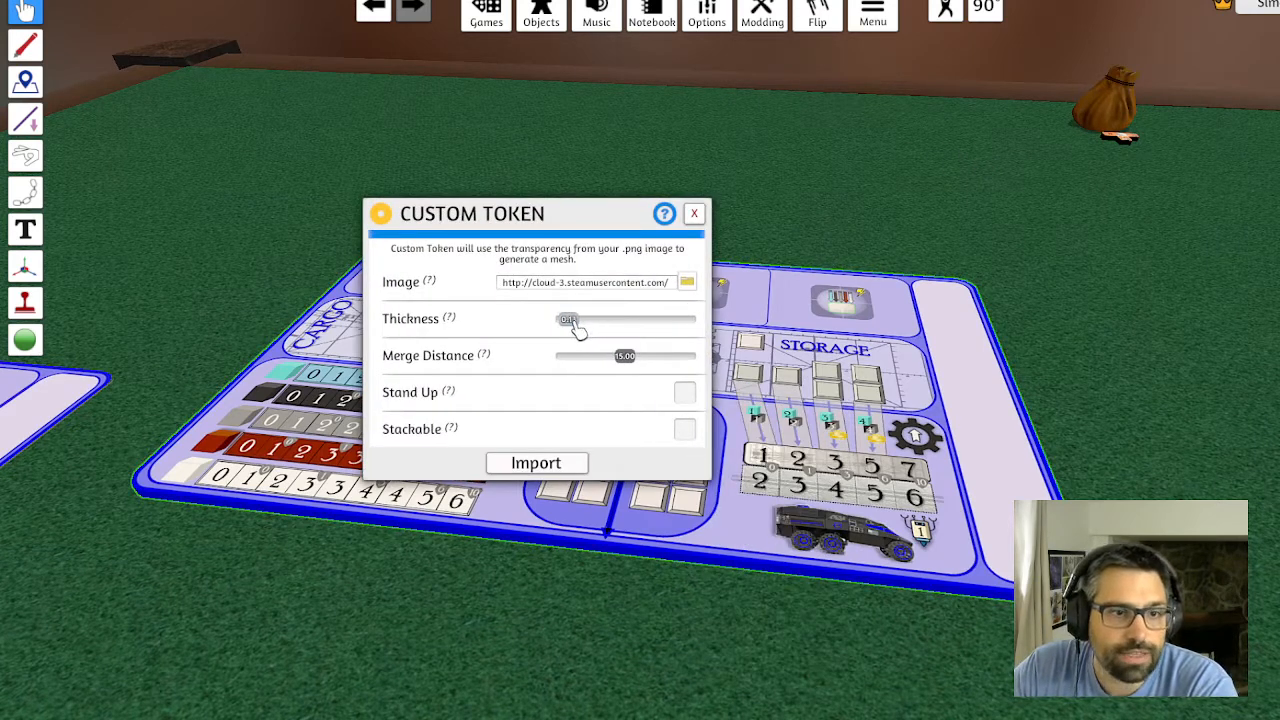
left_click(538, 466)
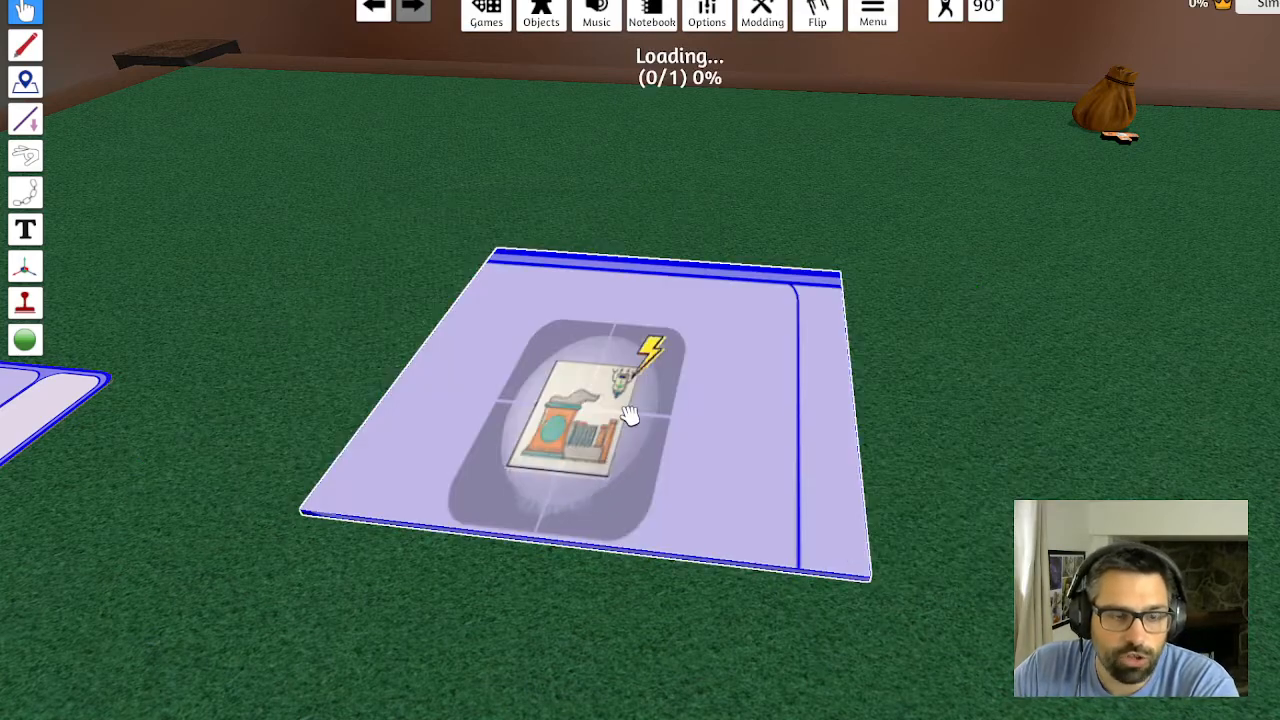
Delete the blue card from the table's near left corner and move the blue token into its place
scroll(628, 415, "down", 3)
scroll(657, 505, "down", 1)
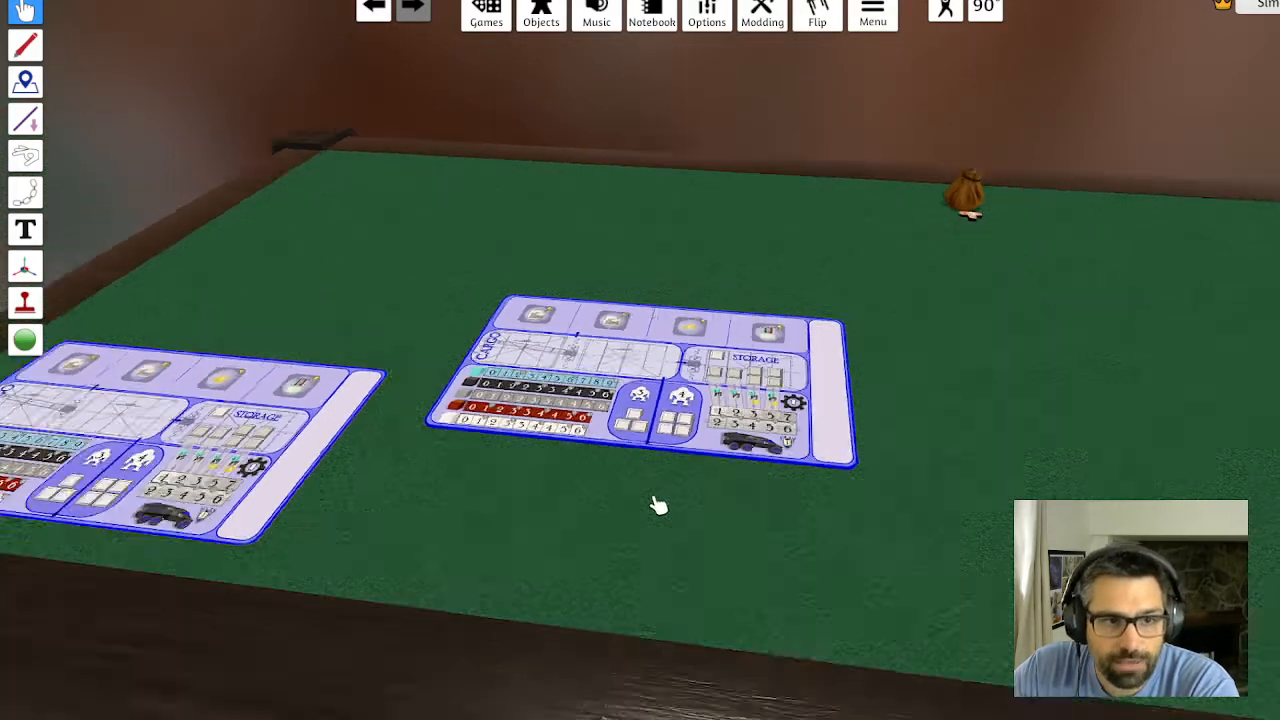
scroll(657, 505, "down", 1)
key("a")
left_click_drag(542, 429, 563, 400)
key("Delete")
left_click_drag(836, 398, 473, 435)
scroll(529, 371, "down", 3)
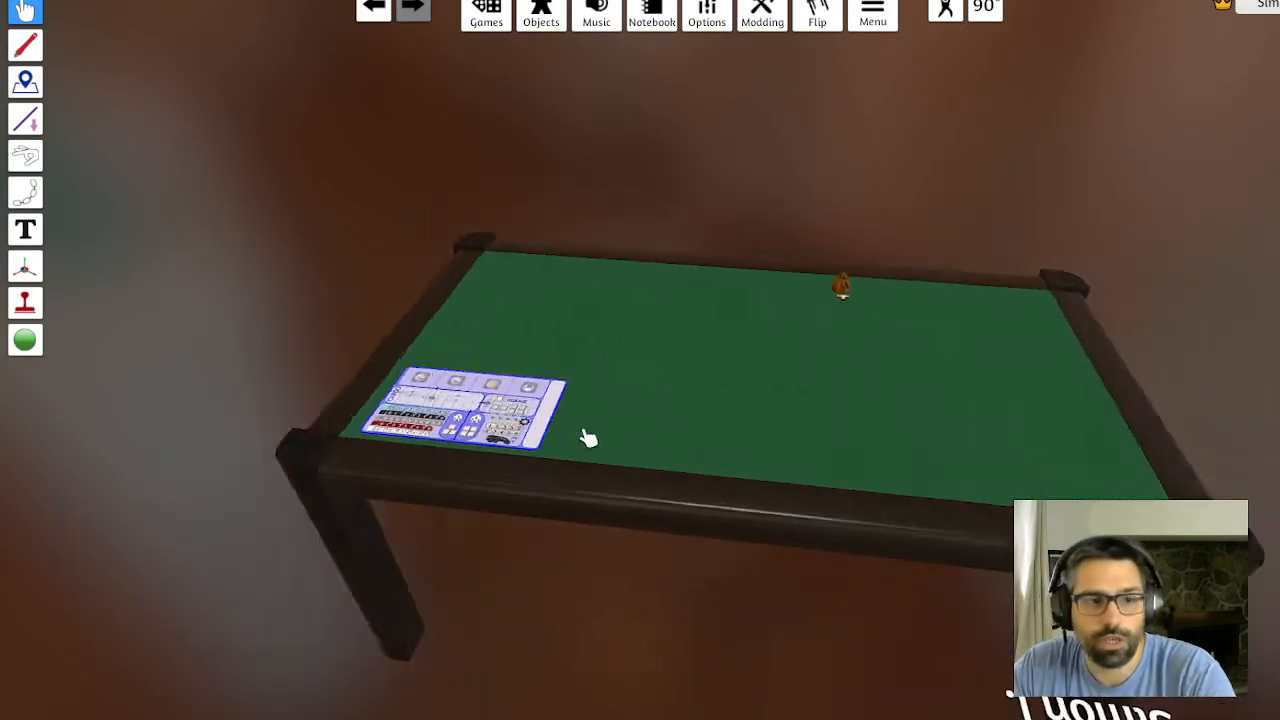
scroll(597, 434, "up", 4)
scroll(712, 430, "down", 1)
scroll(712, 430, "down", 3)
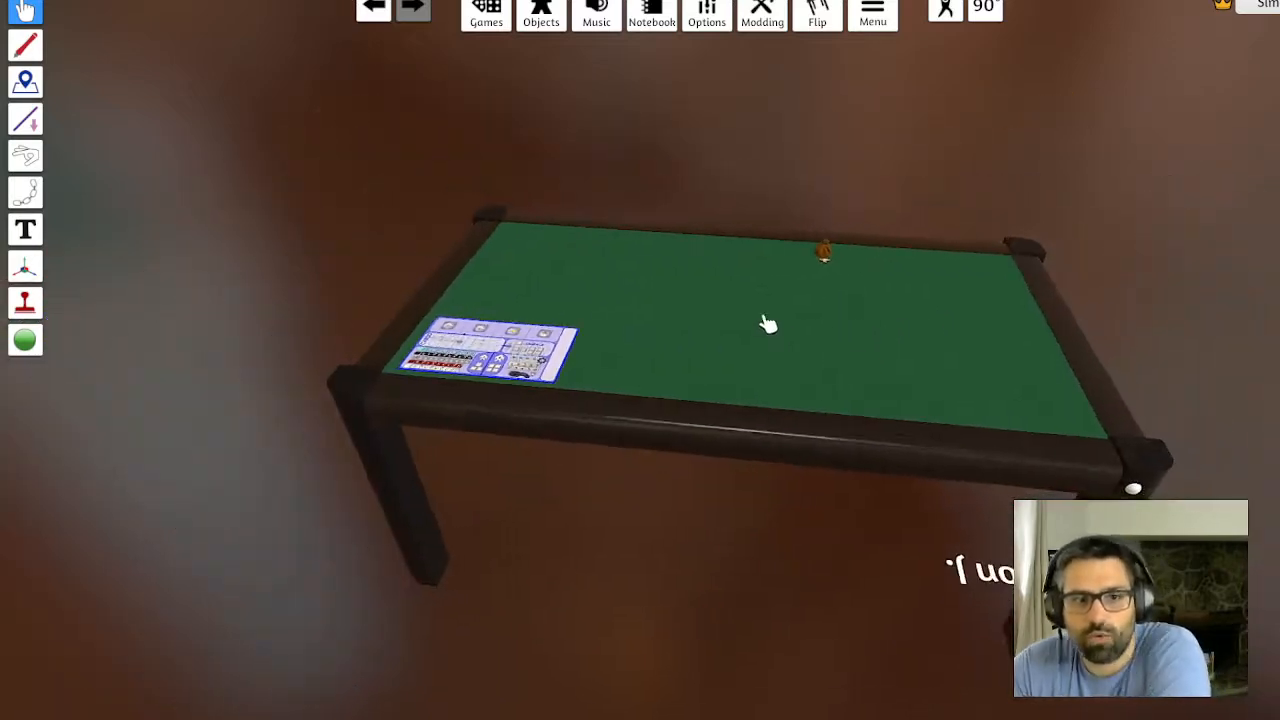
mouse_move(766, 323)
left_mouse_down()
mouse_move(571, 320)
mouse_move(832, 382)
mouse_move(766, 300)
left_mouse_up()
scroll(669, 257, "up", 2)
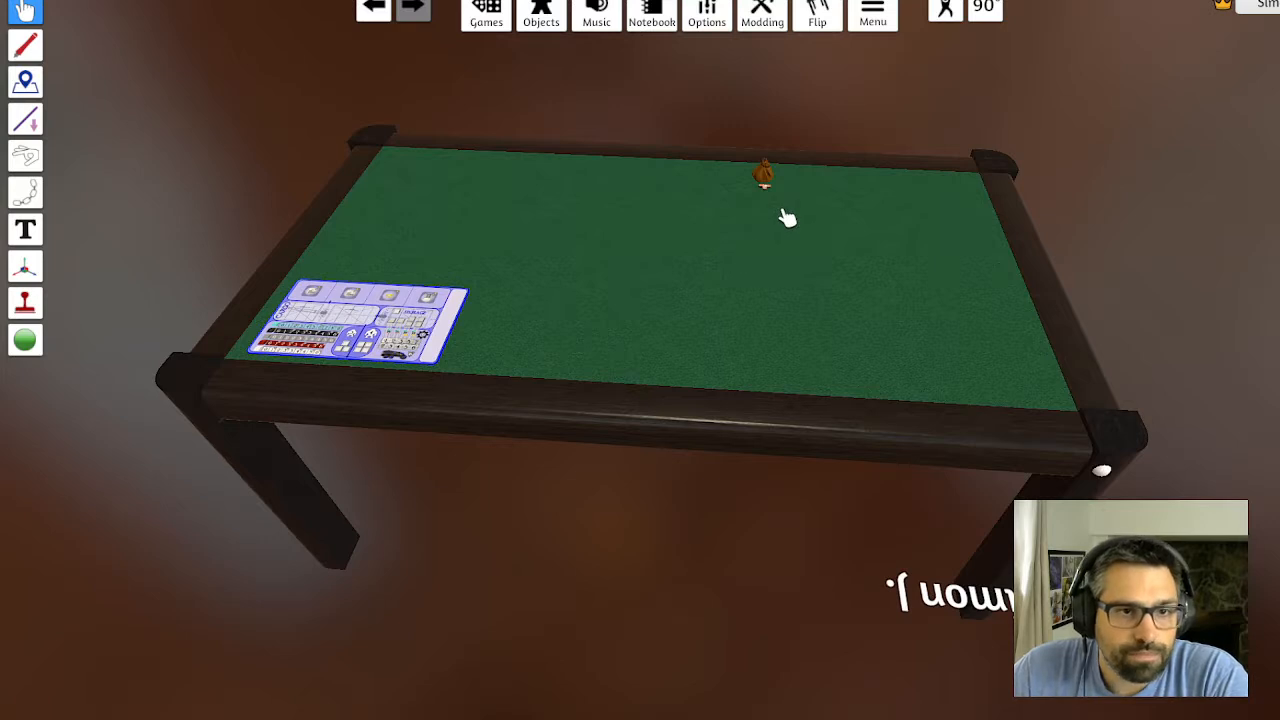
left_click_drag(788, 218, 774, 246)
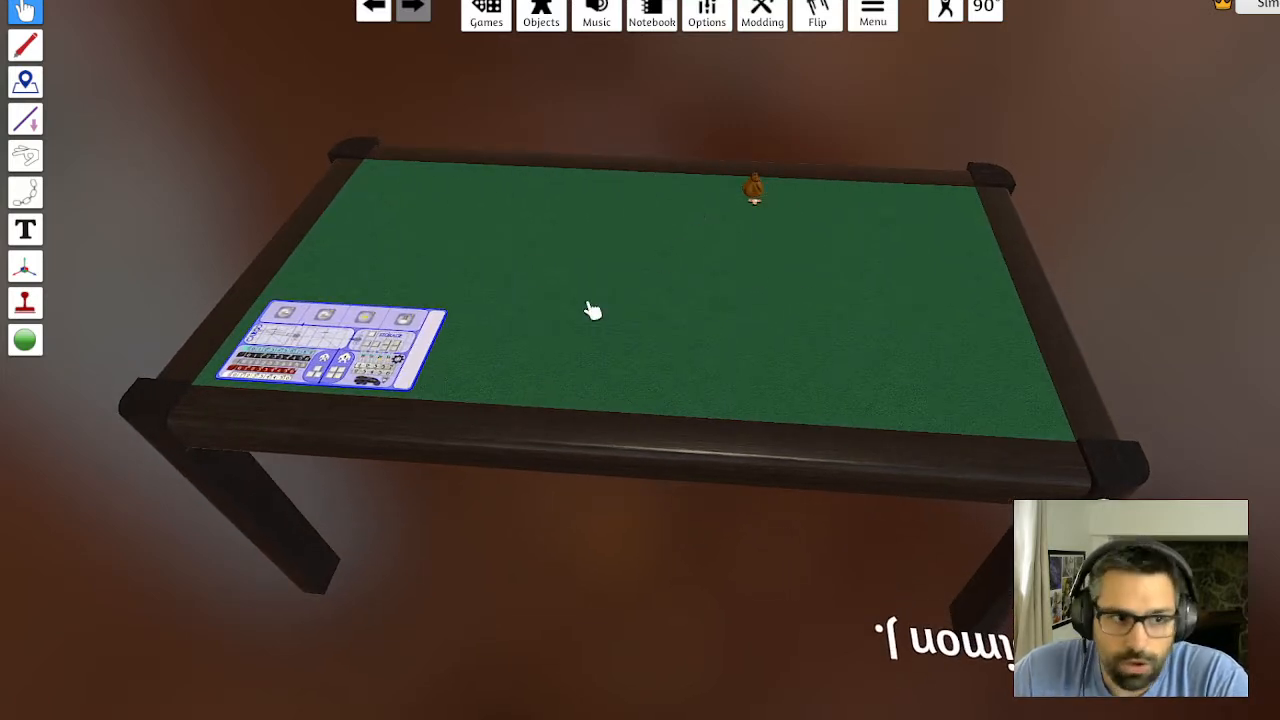
scroll(651, 297, "up", 3)
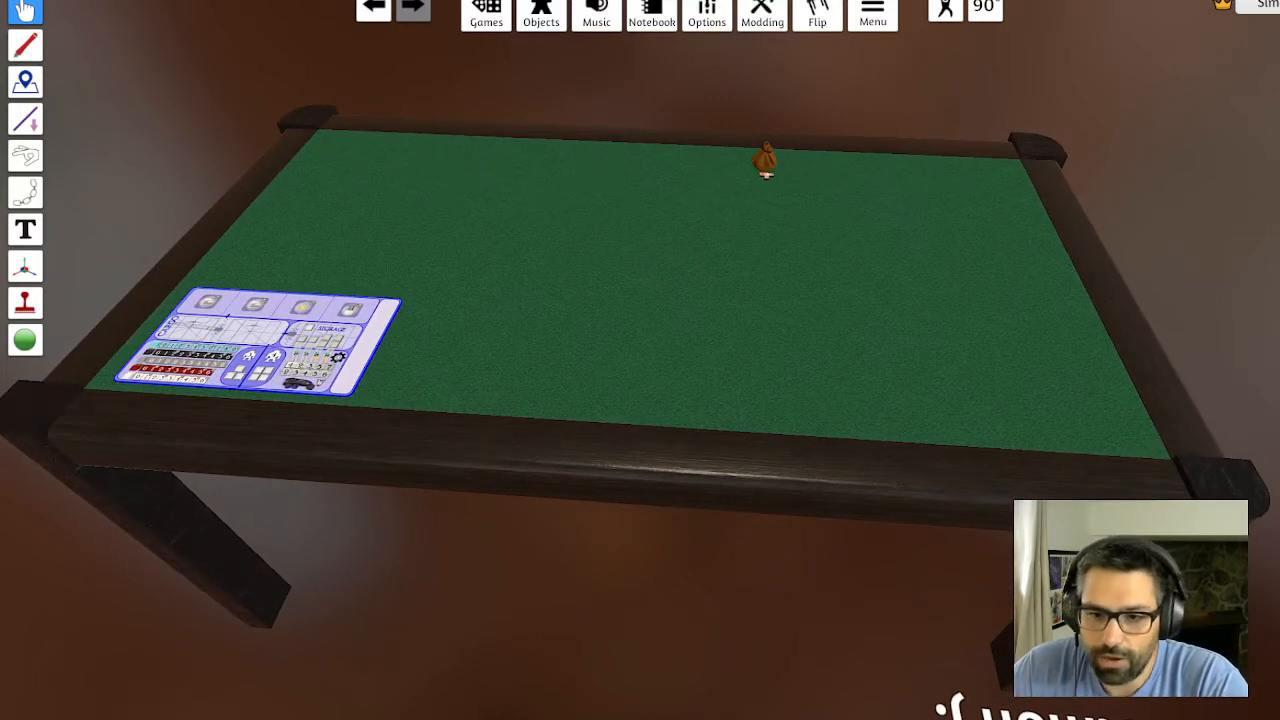
Switch to File Explorer, look through the images in the Experts 3.0 folder of Enceladus Pour TTS, and close the window
key("alt+Tab")
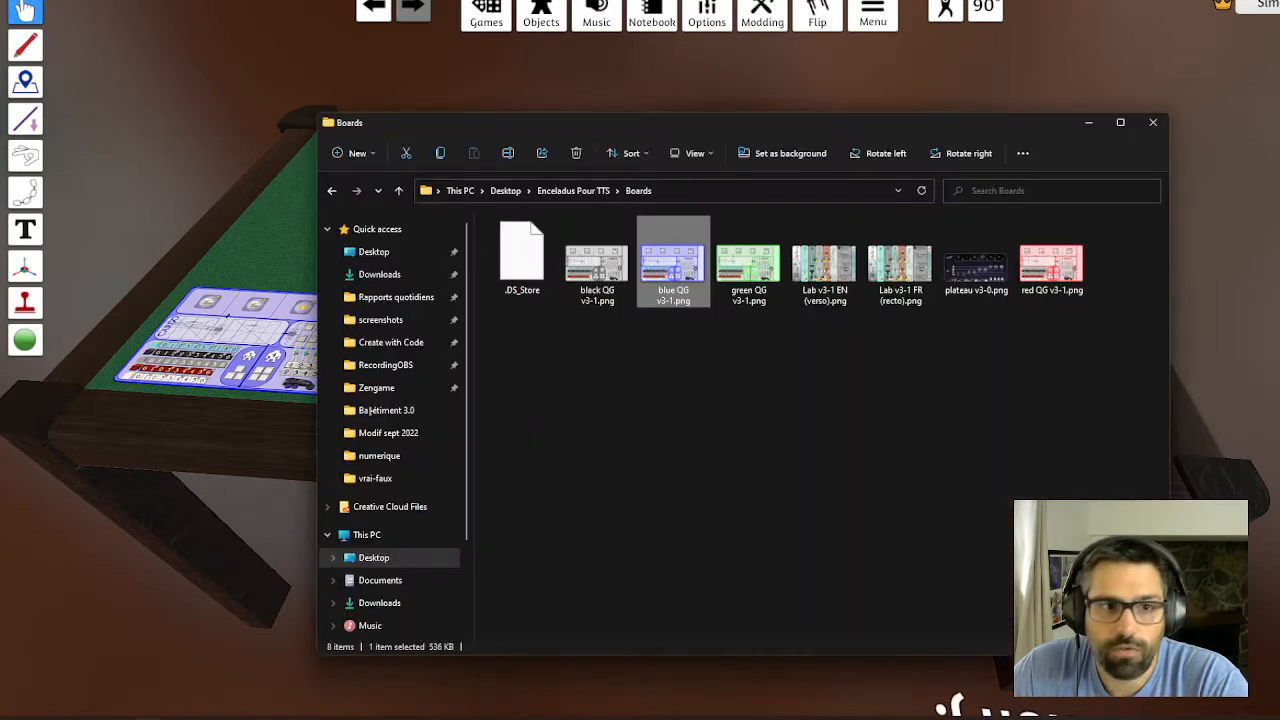
left_click(590, 190)
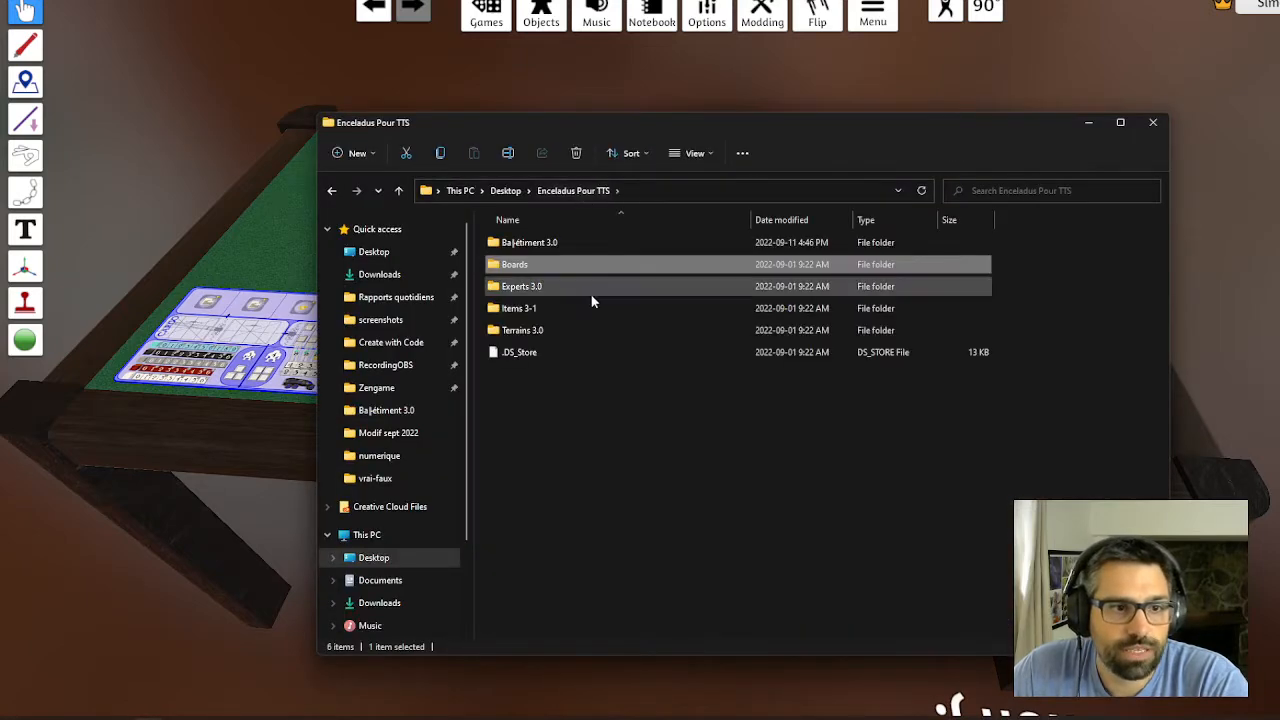
double_click(520, 288)
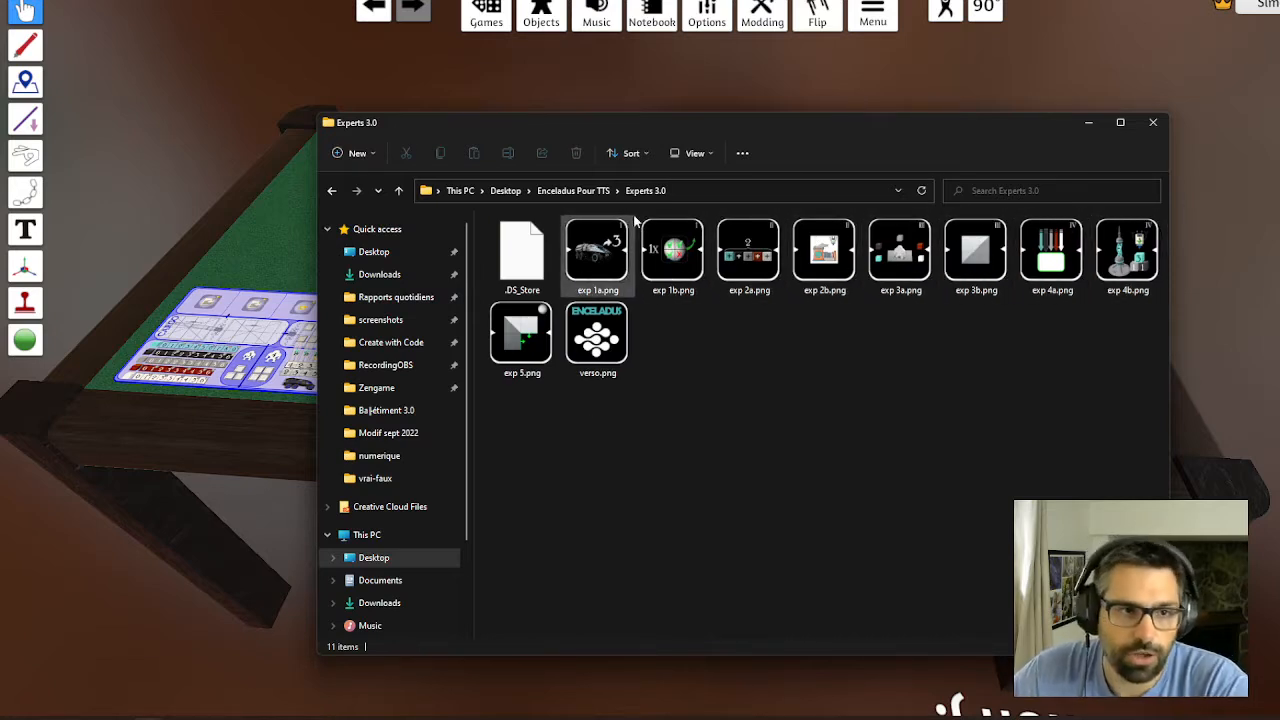
left_click(1153, 122)
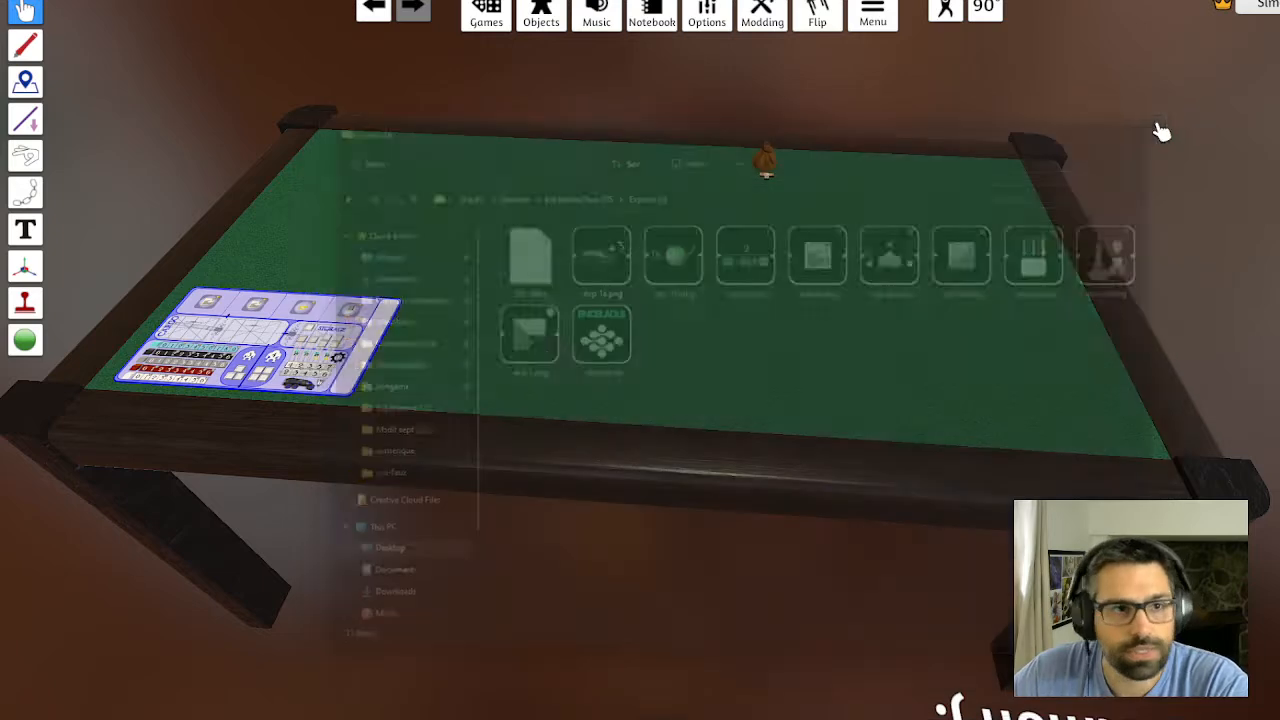
Create a custom token from exp 1b.png in the Experts 3.0 folder, uploading the image to the cloud
scroll(686, 206, "up", 3)
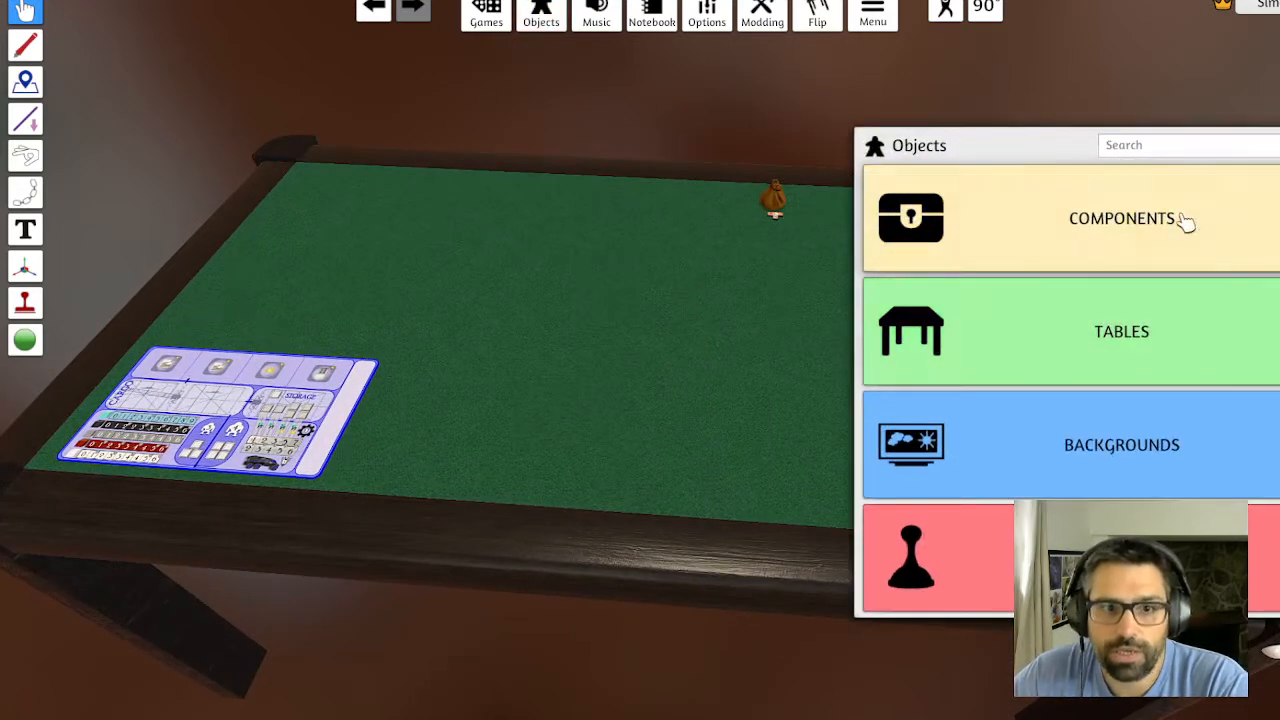
left_click(1186, 220)
left_click(906, 322)
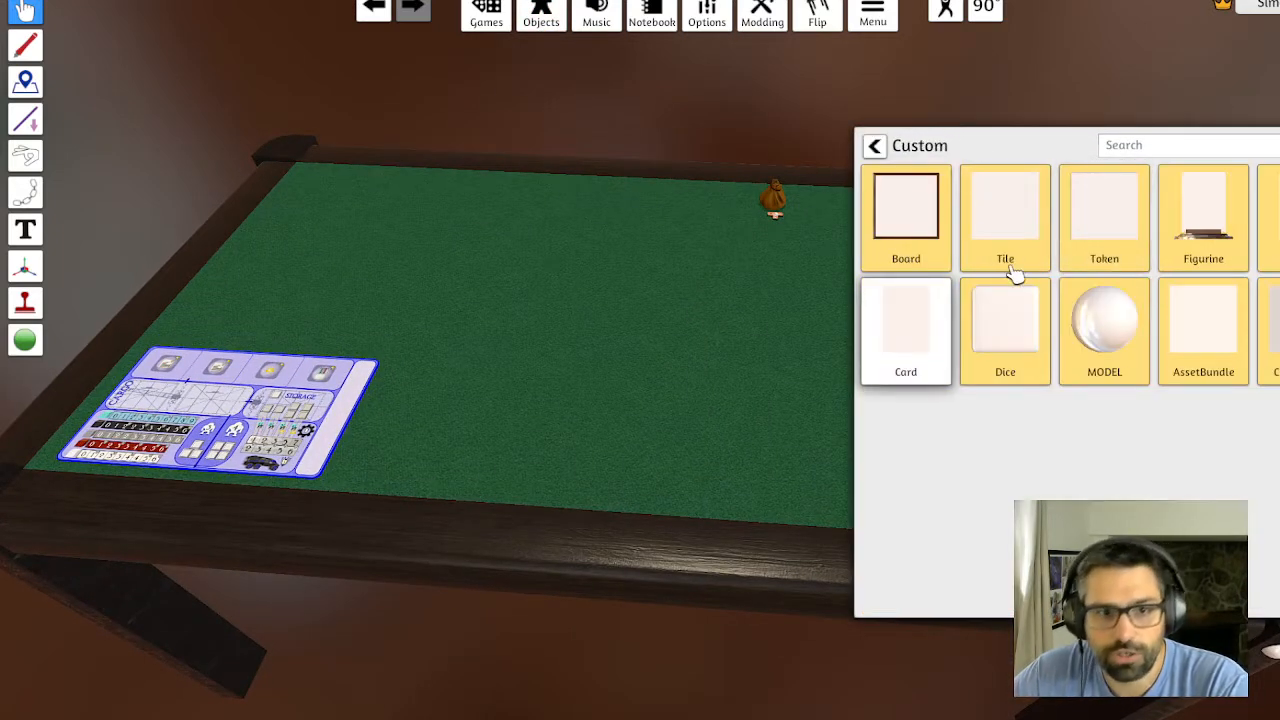
left_click(1143, 220)
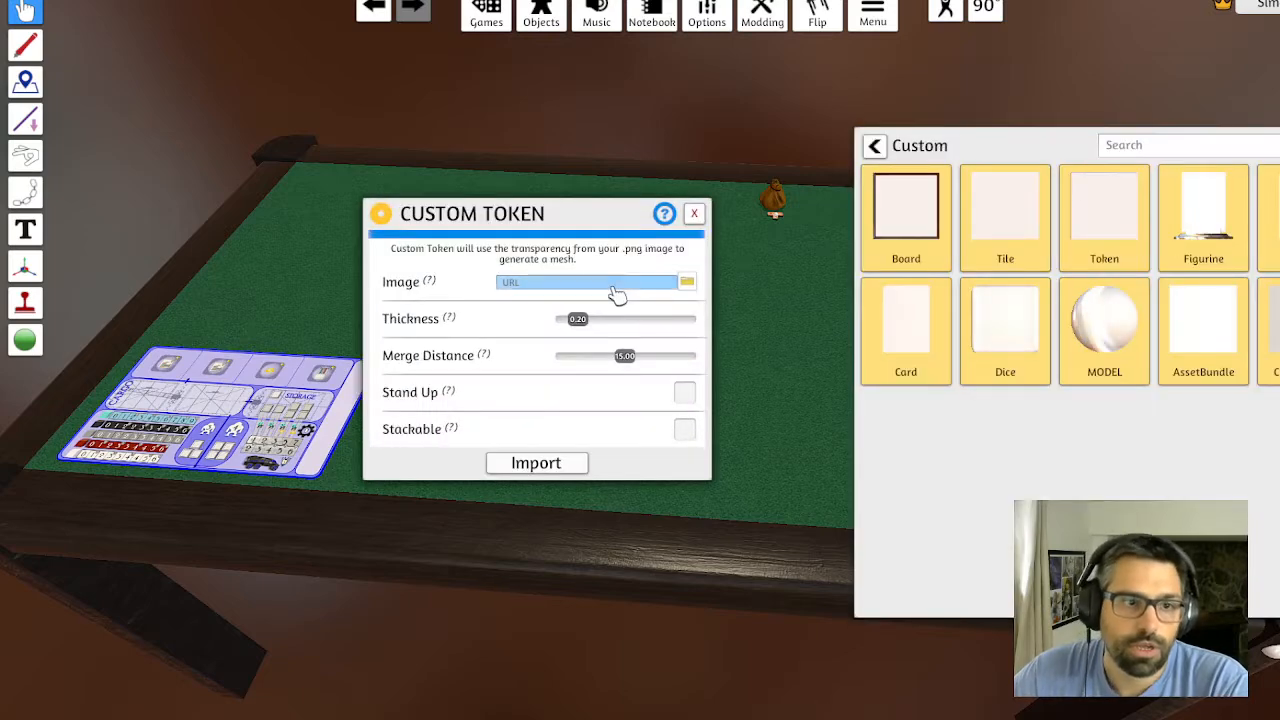
left_click(686, 280)
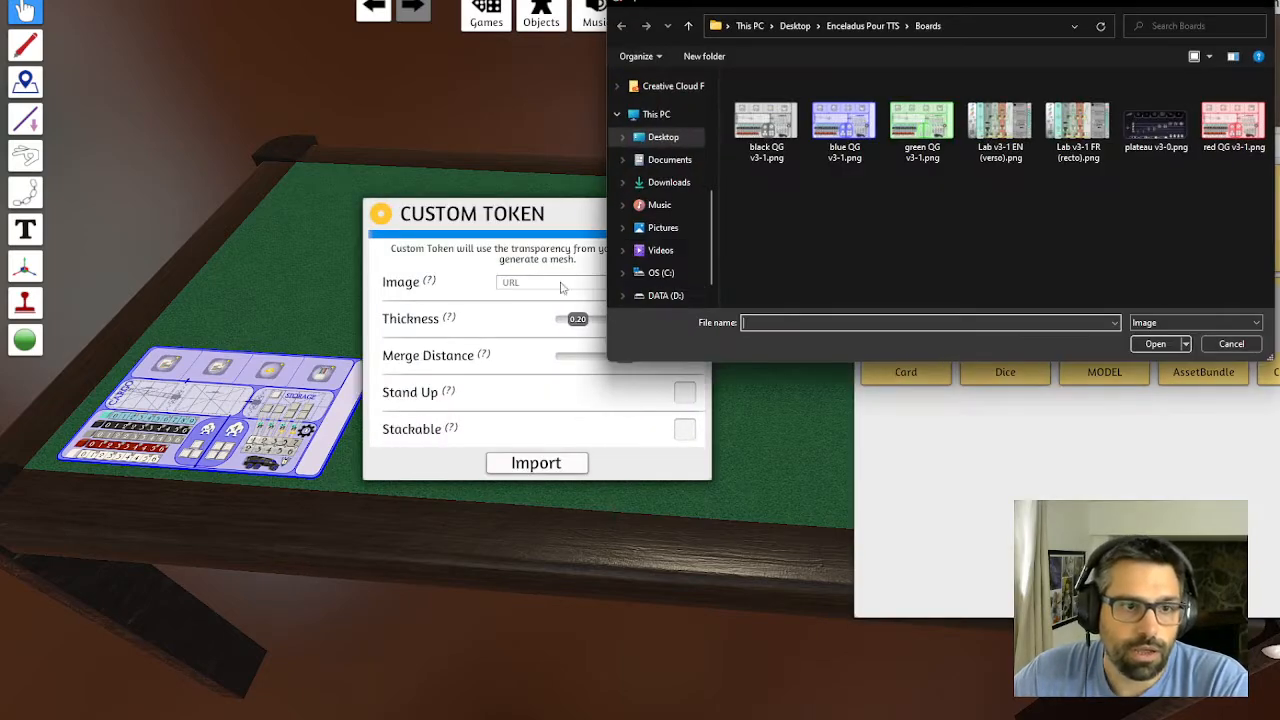
left_click(862, 25)
double_click(773, 135)
left_click(845, 110)
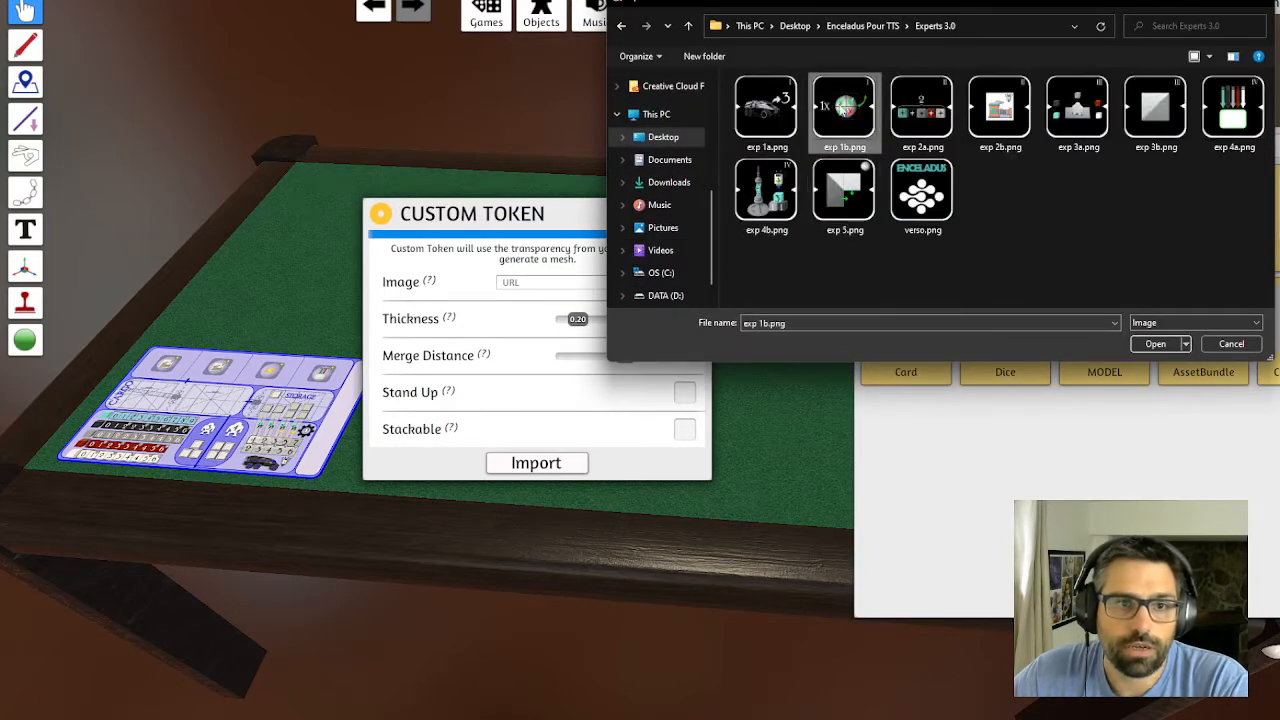
left_click(1150, 344)
left_click(617, 390)
left_click(640, 407)
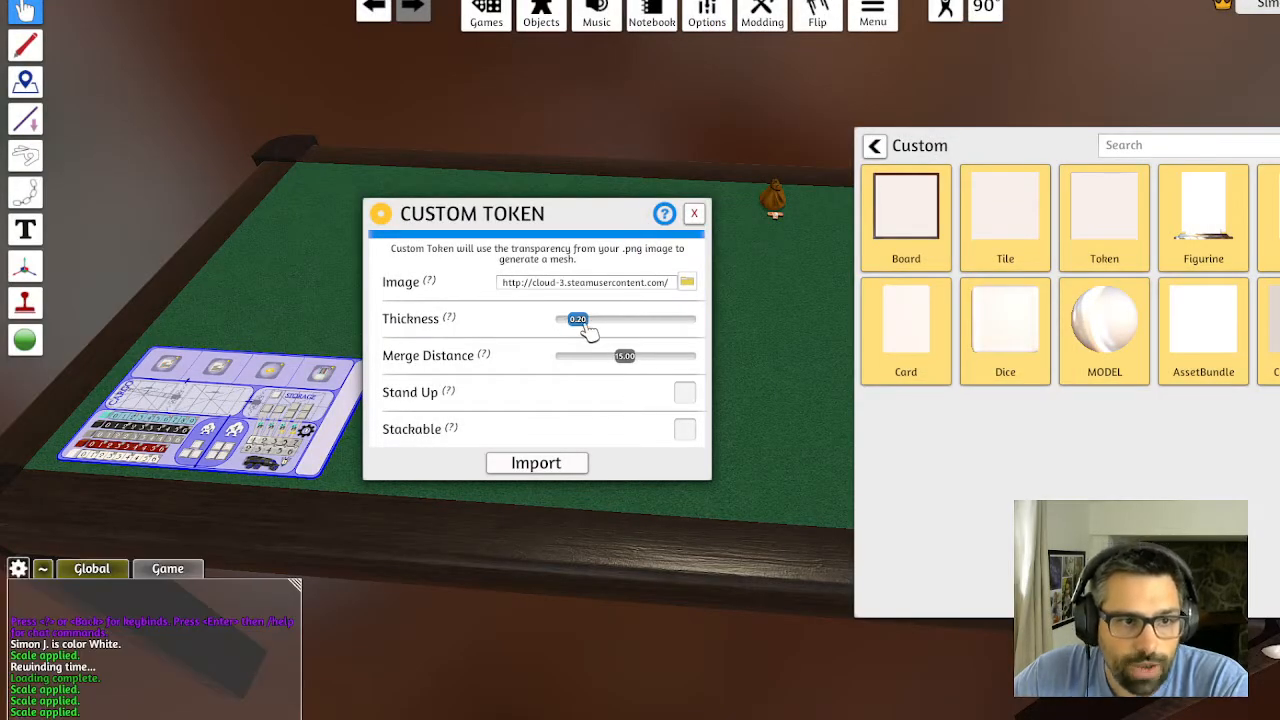
left_click(536, 462)
Shift the exp 1b token across the table toward the blue player board and close the object library
scroll(714, 420, "up", 5)
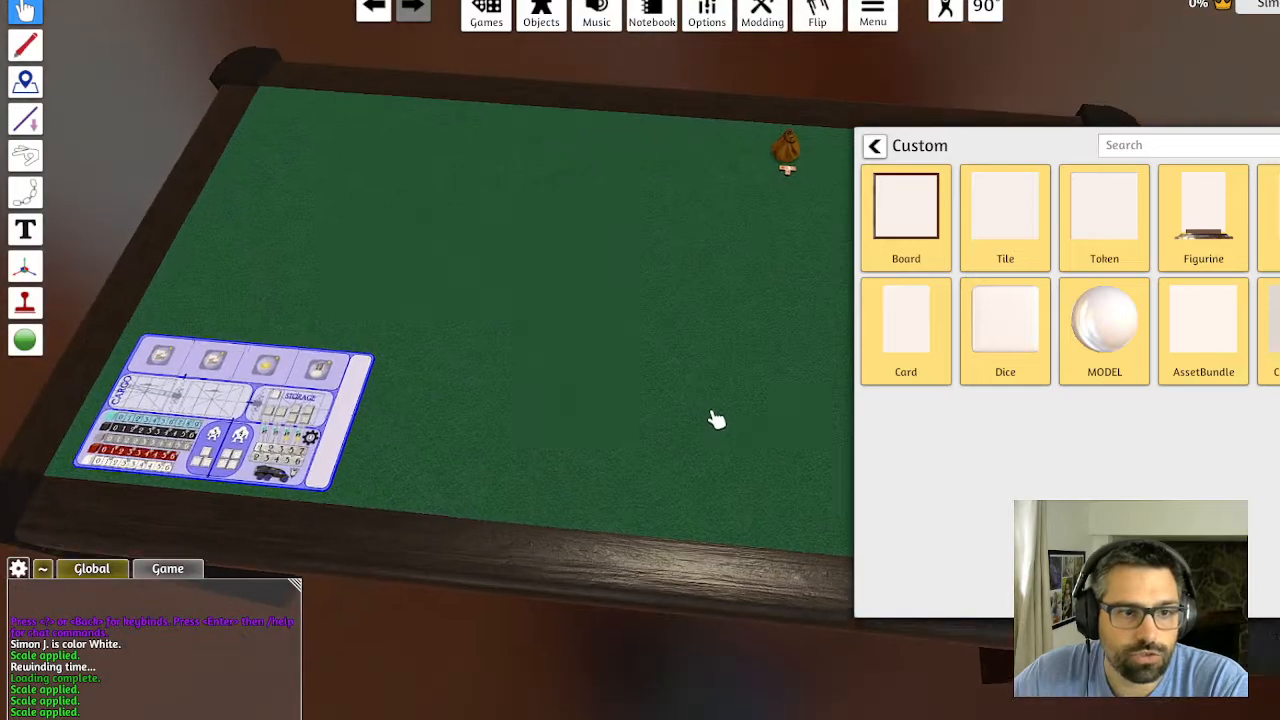
scroll(565, 422, "down", 5)
left_click_drag(563, 337, 450, 343)
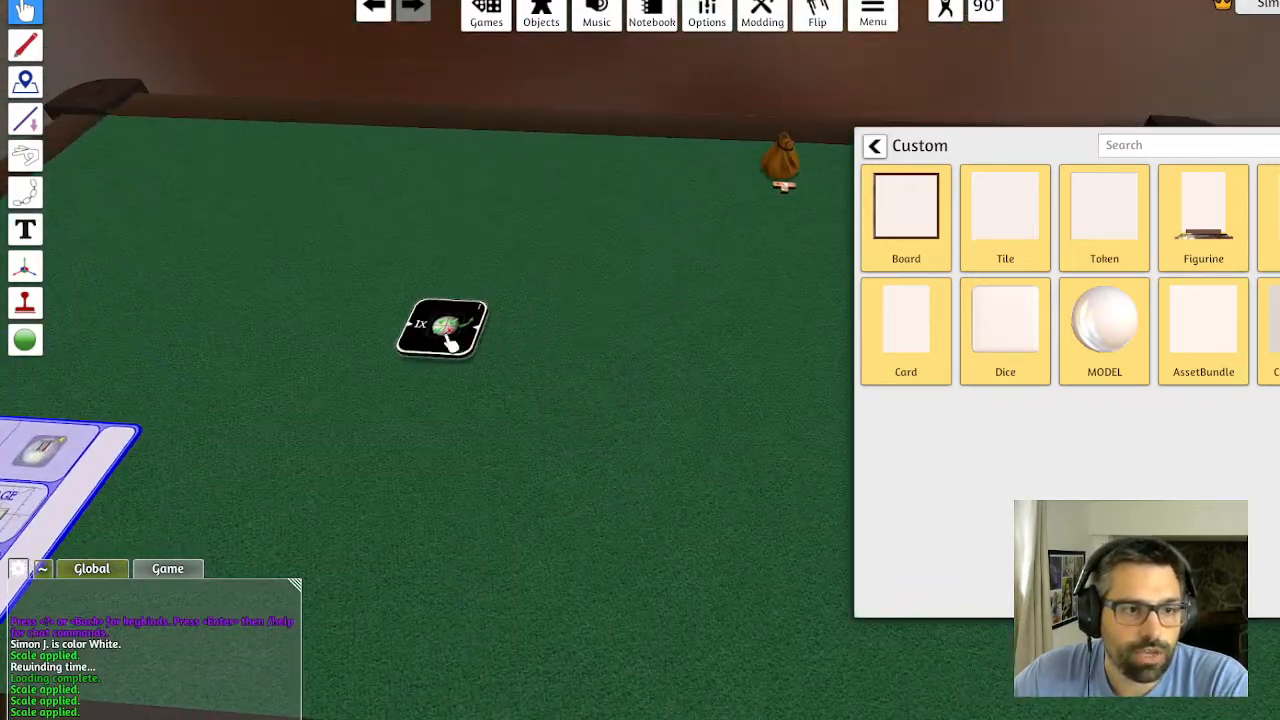
key("a")
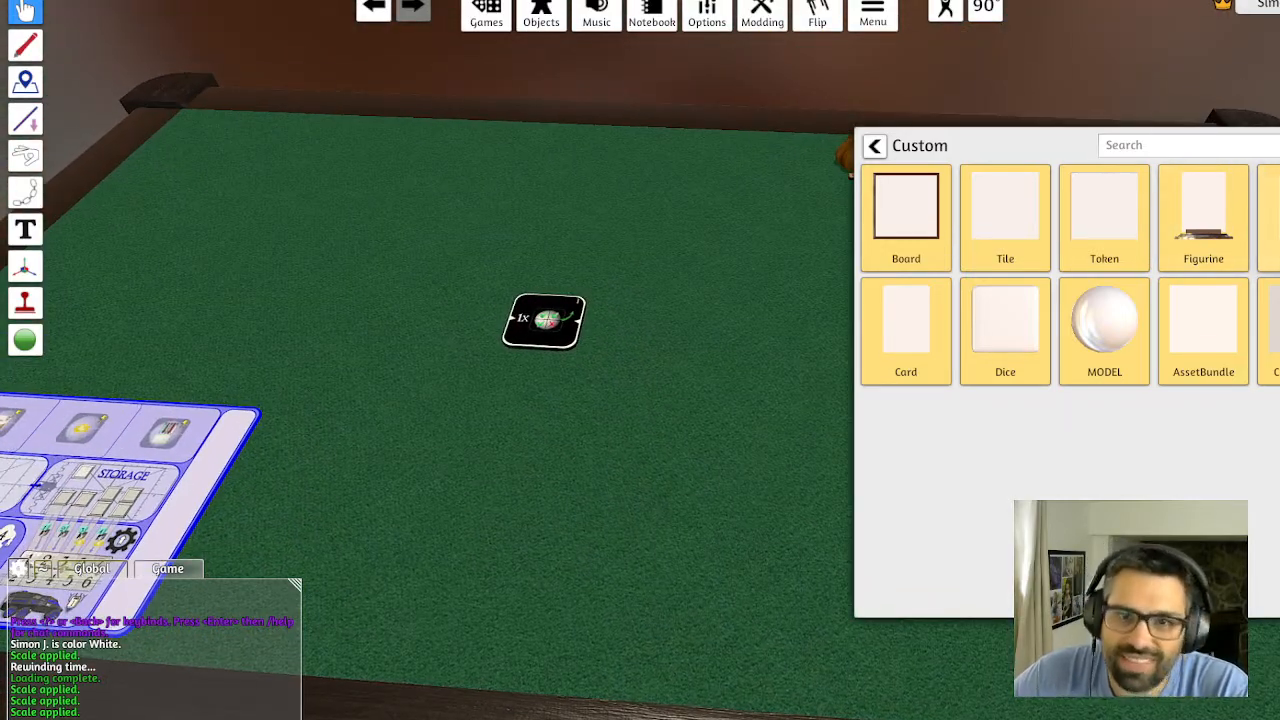
left_click(1278, 145)
key("s")
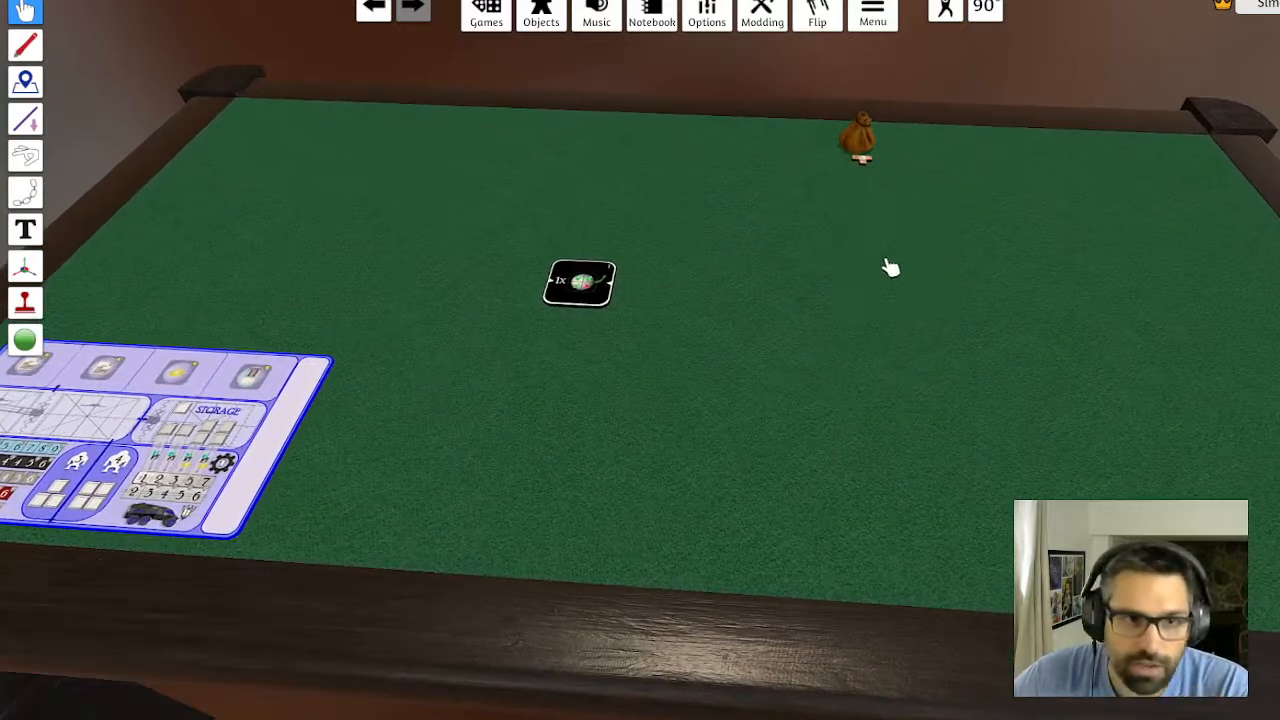
scroll(545, 151, "up", 3)
left_click_drag(437, 208, 503, 250)
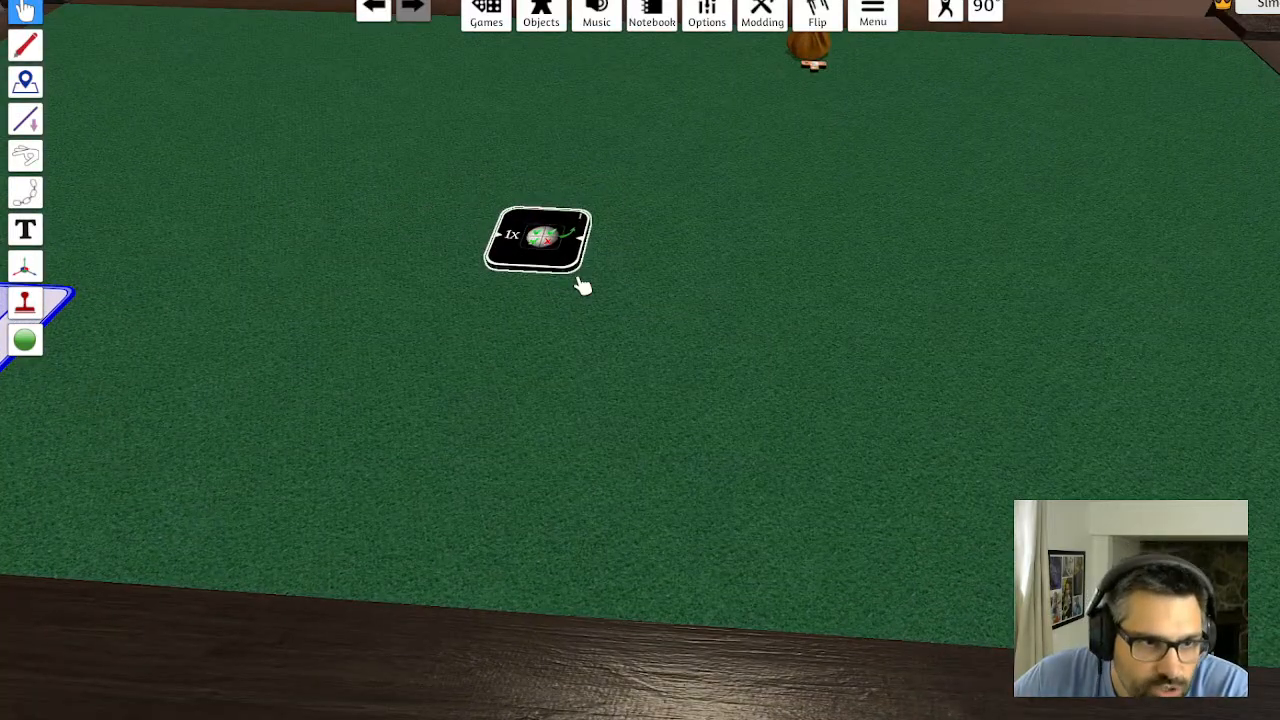
Move the 1X expert token away from the blue player board toward the open far side of the table
scroll(583, 280, "down", 5)
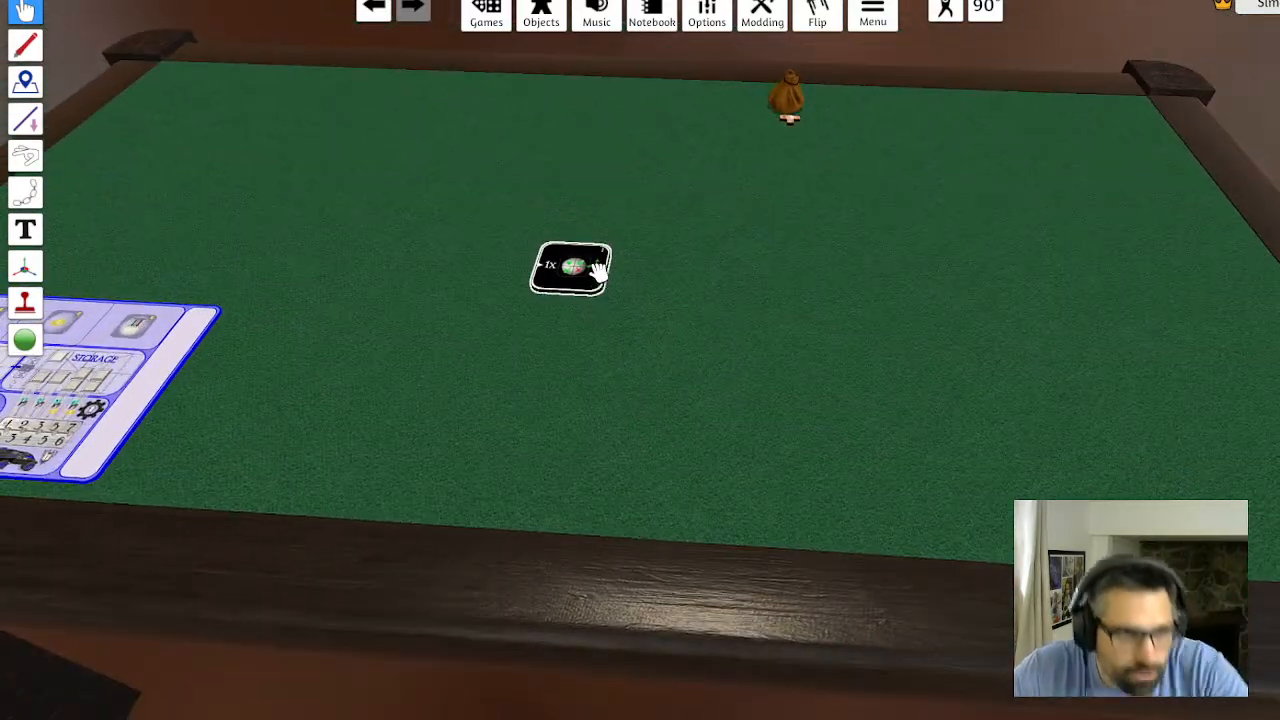
left_click_drag(598, 255, 572, 292)
scroll(589, 277, "up", 2)
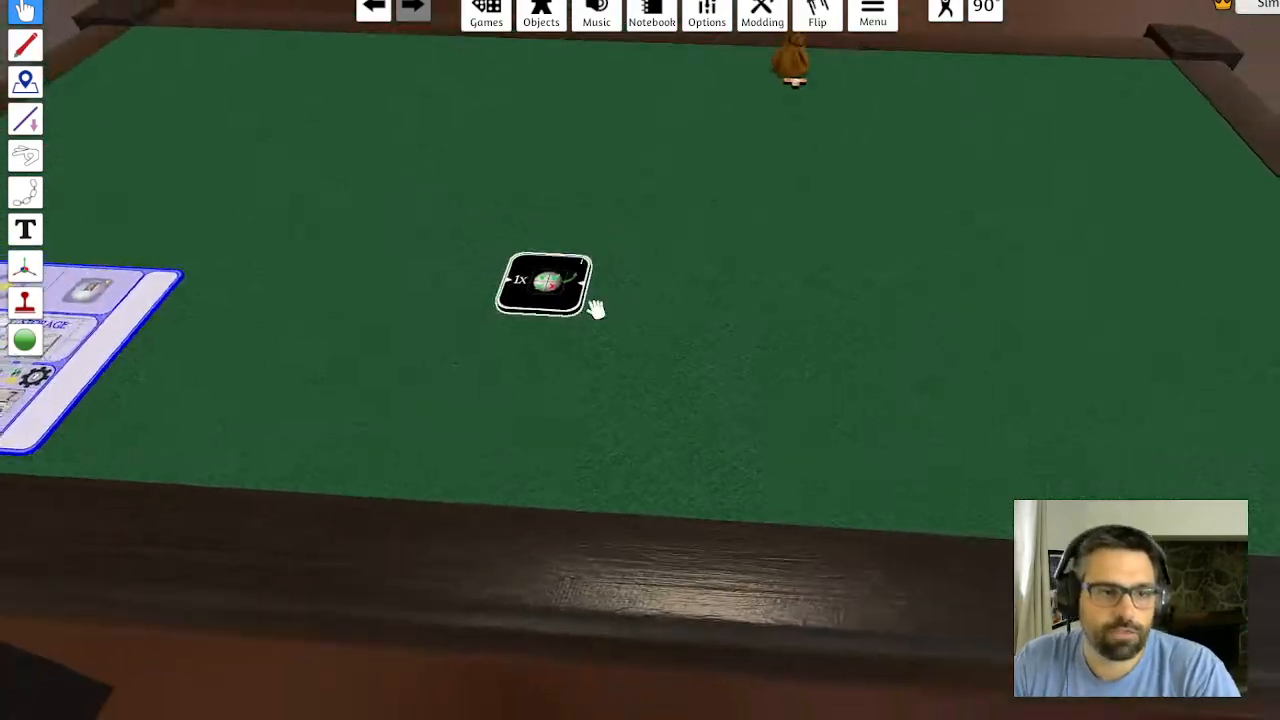
key("w")
key("a")
left_click_drag(652, 424, 554, 414)
key("a")
key("w")
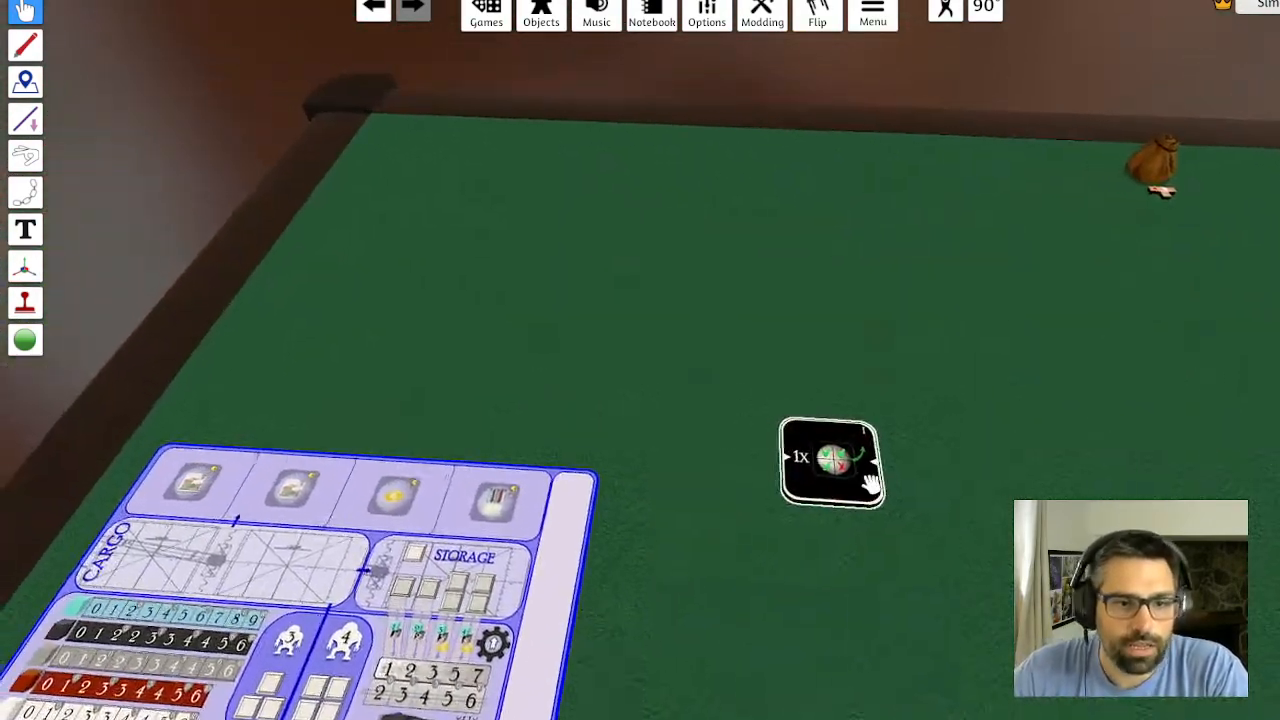
scroll(865, 476, "down", 1)
left_click_drag(760, 436, 767, 395)
left_click_drag(830, 460, 745, 382)
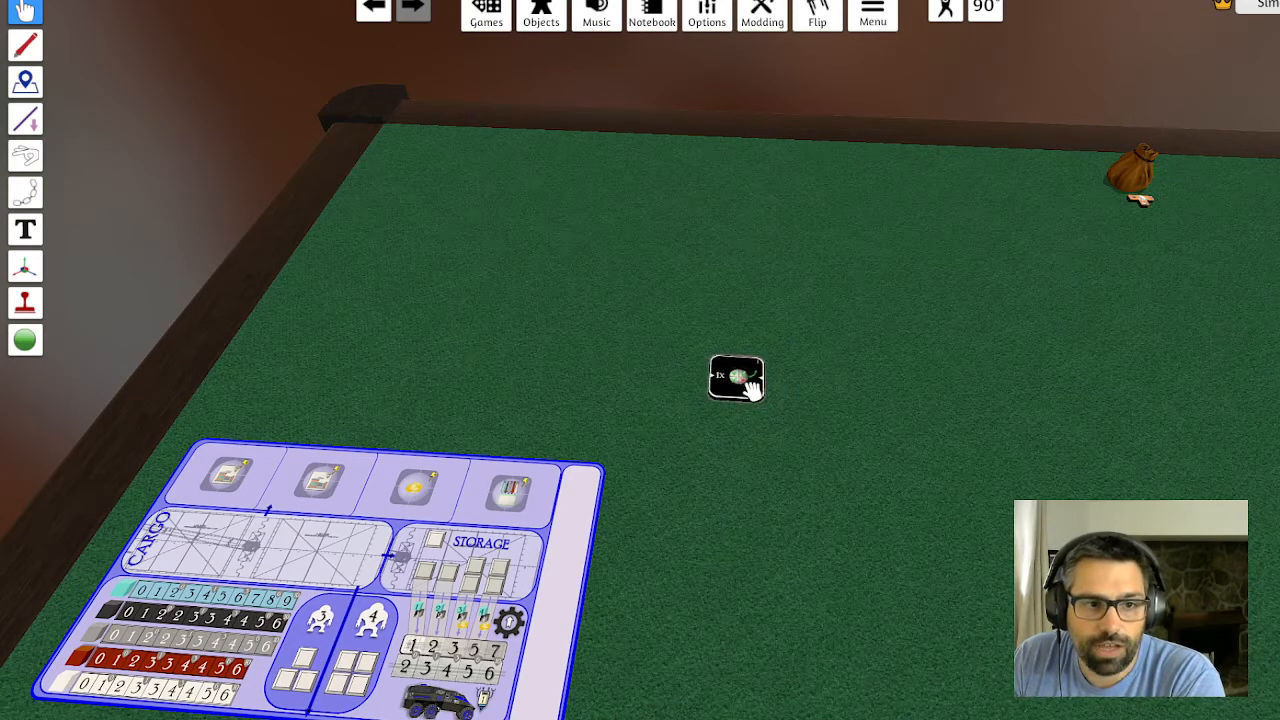
left_click_drag(750, 390, 706, 277)
key("w")
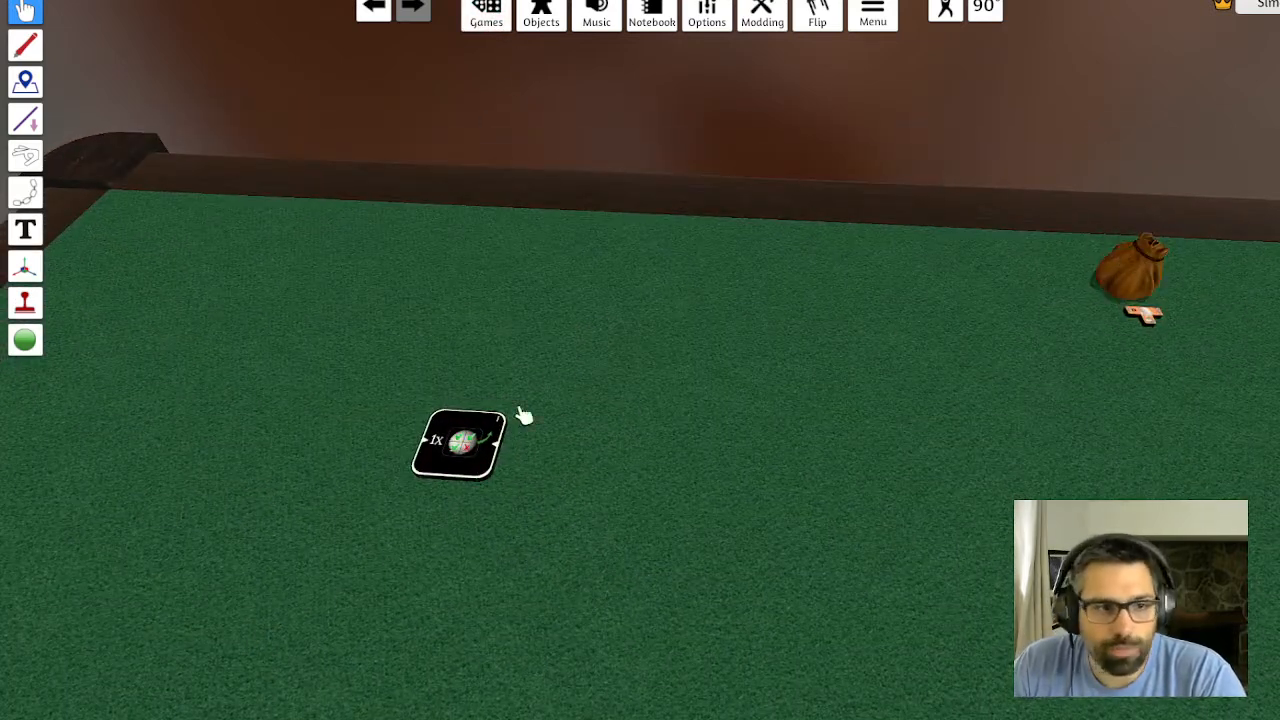
left_click_drag(462, 452, 494, 346)
left_click_drag(723, 360, 598, 411)
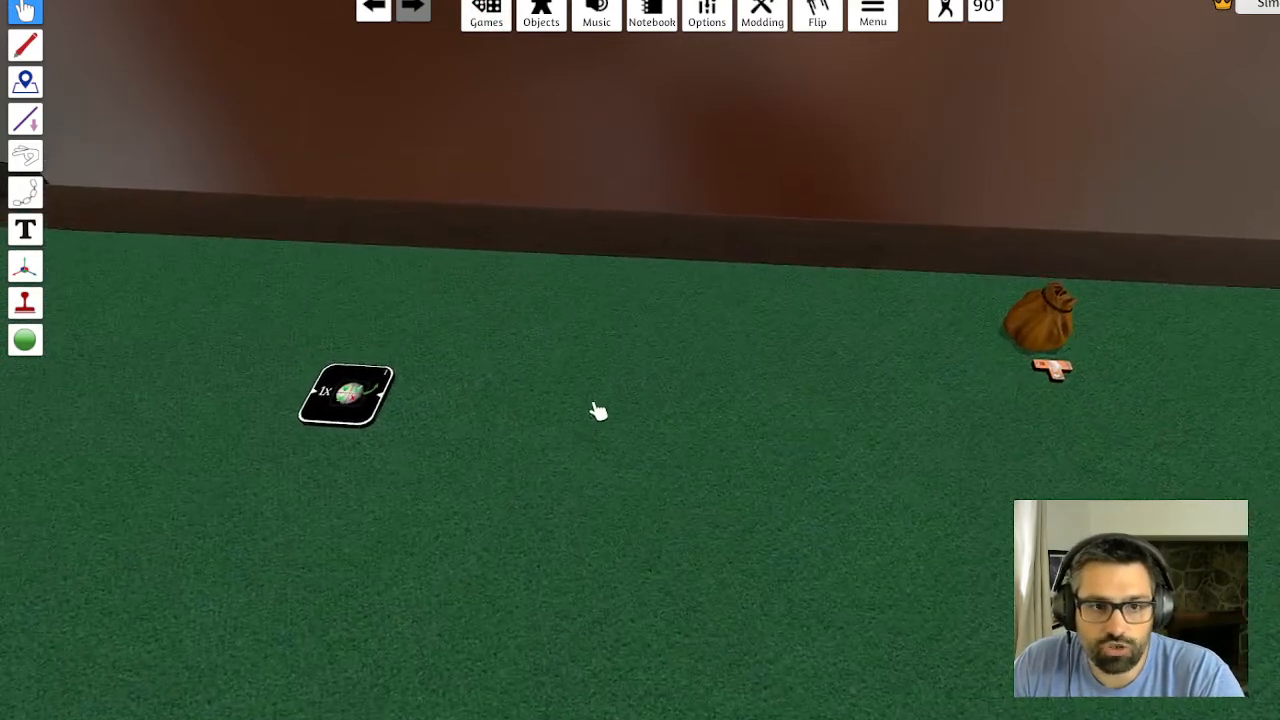
scroll(598, 411, "down", 1)
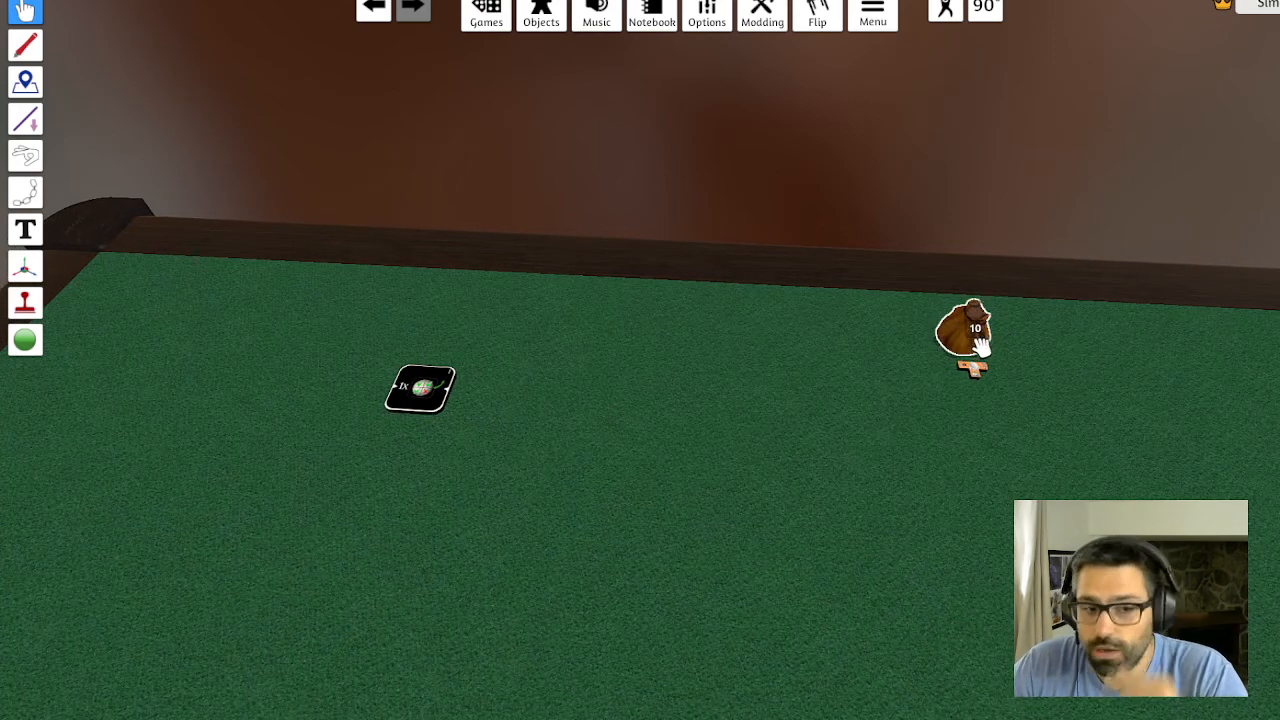
Add a Bag from the Tools components beside the expert token and put the token into it
mouse_move(425, 15)
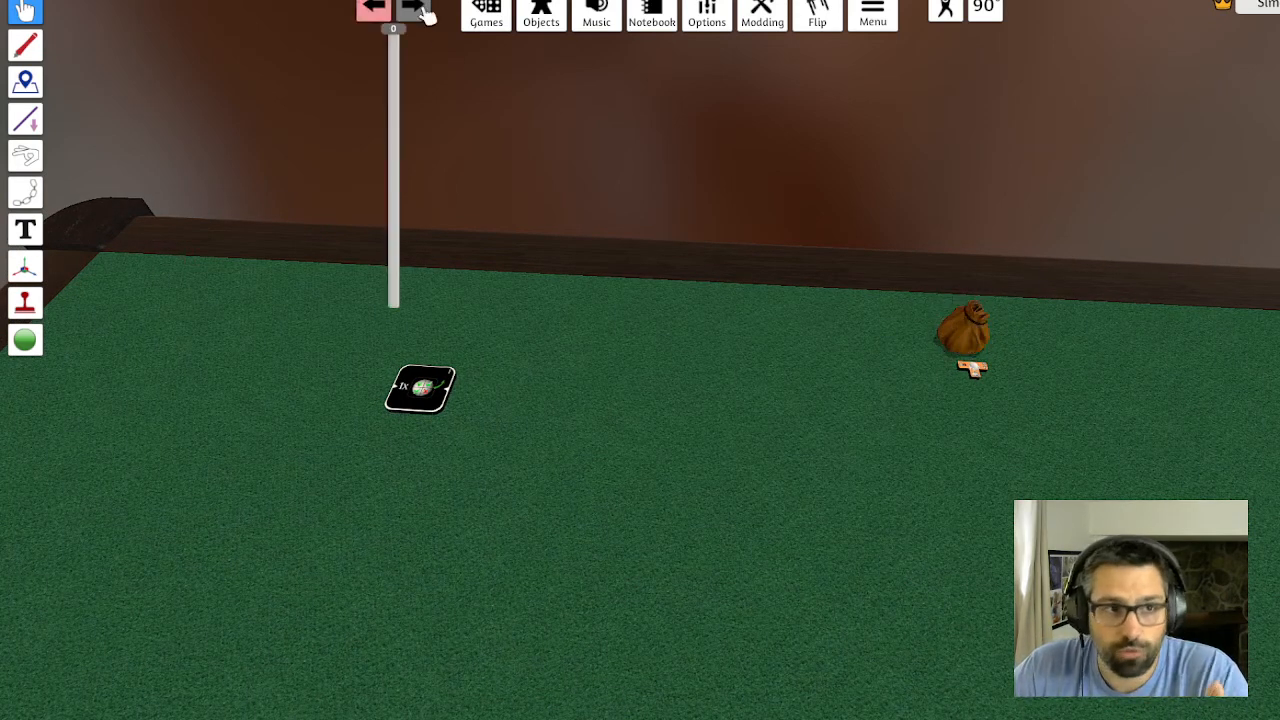
left_click(541, 10)
left_click(1051, 240)
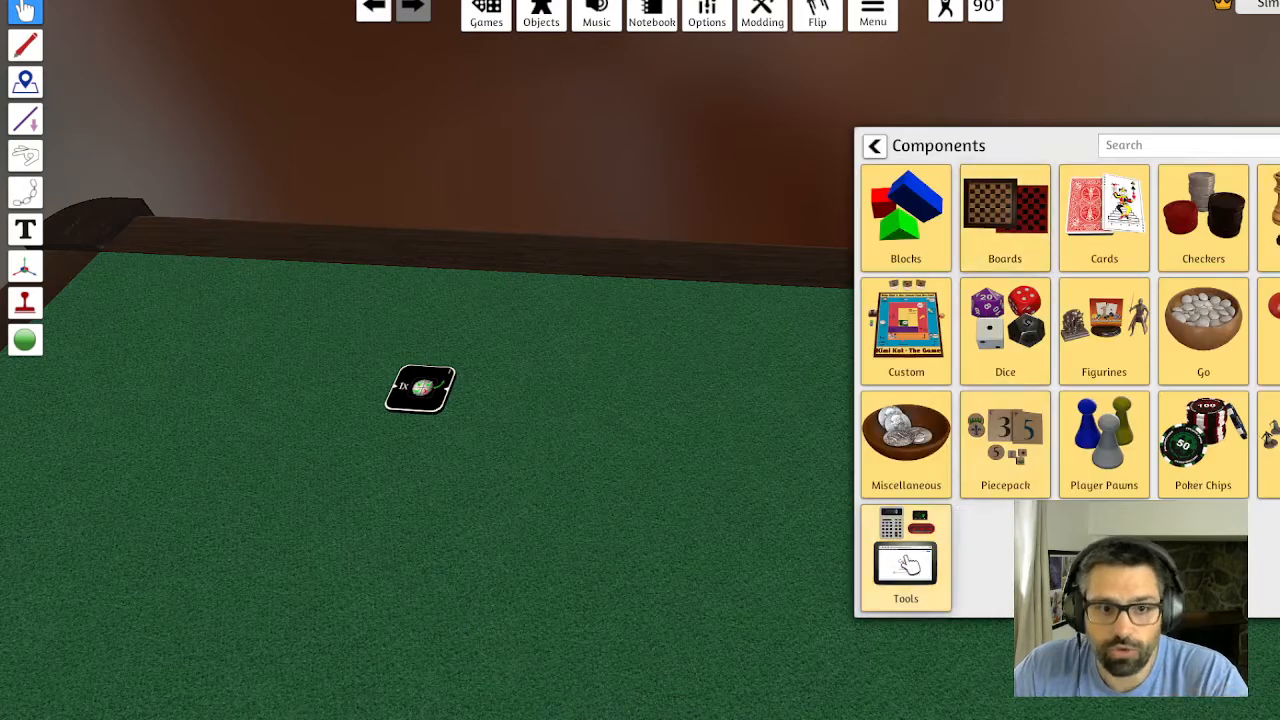
left_click(906, 560)
left_click_drag(1005, 325, 560, 437)
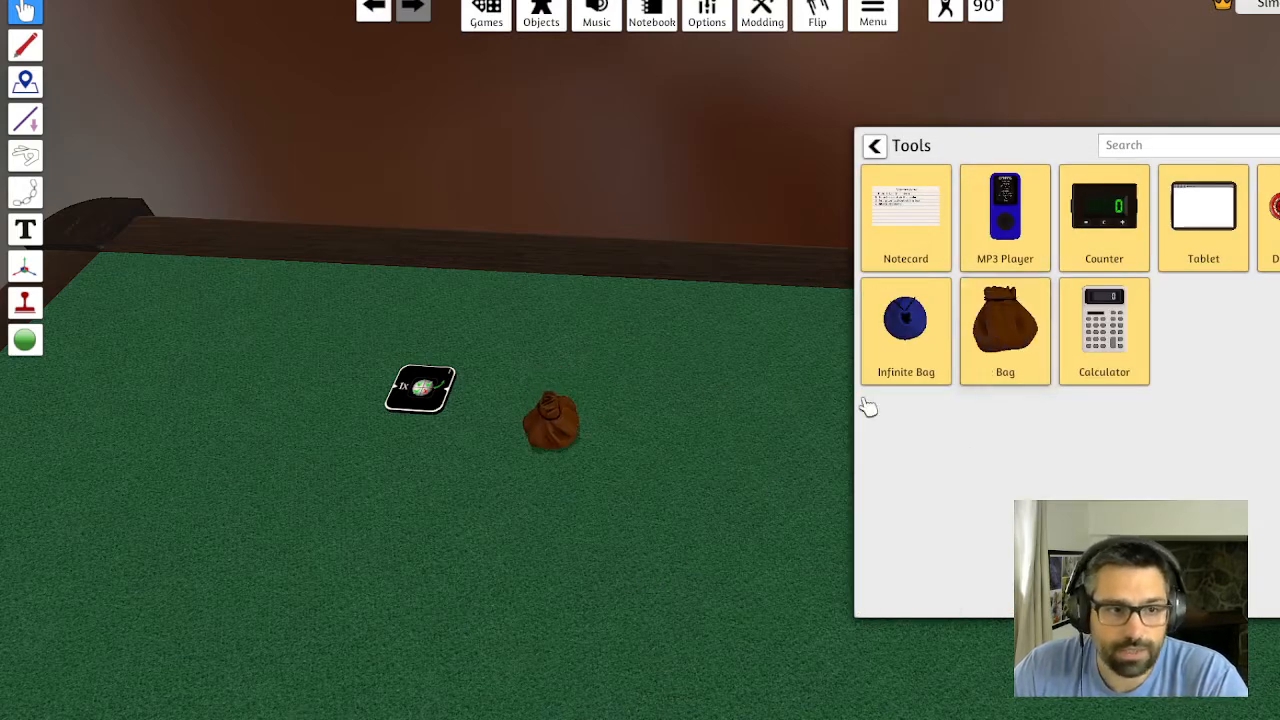
left_click_drag(420, 388, 585, 453)
Tint the new bag dark grey with color 262626 and move it to the table's far left corner
right_click(562, 430)
left_click(691, 537)
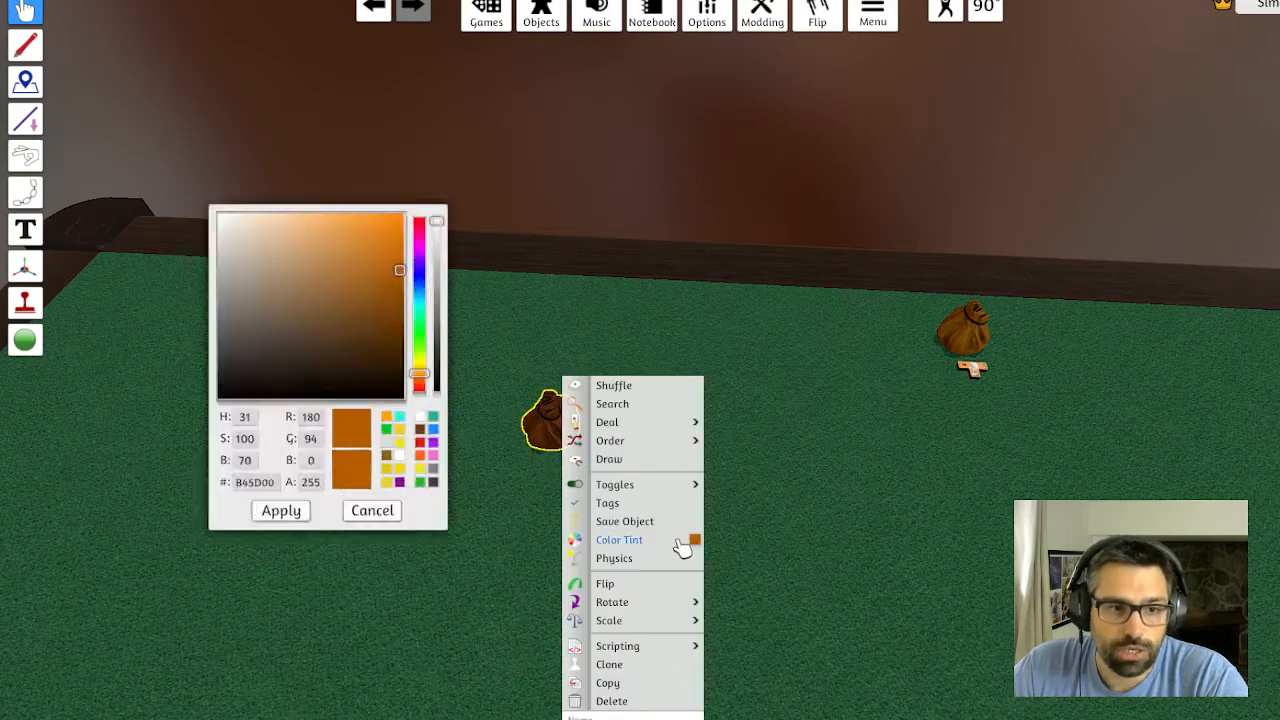
left_click(236, 358)
left_click_drag(236, 358, 198, 371)
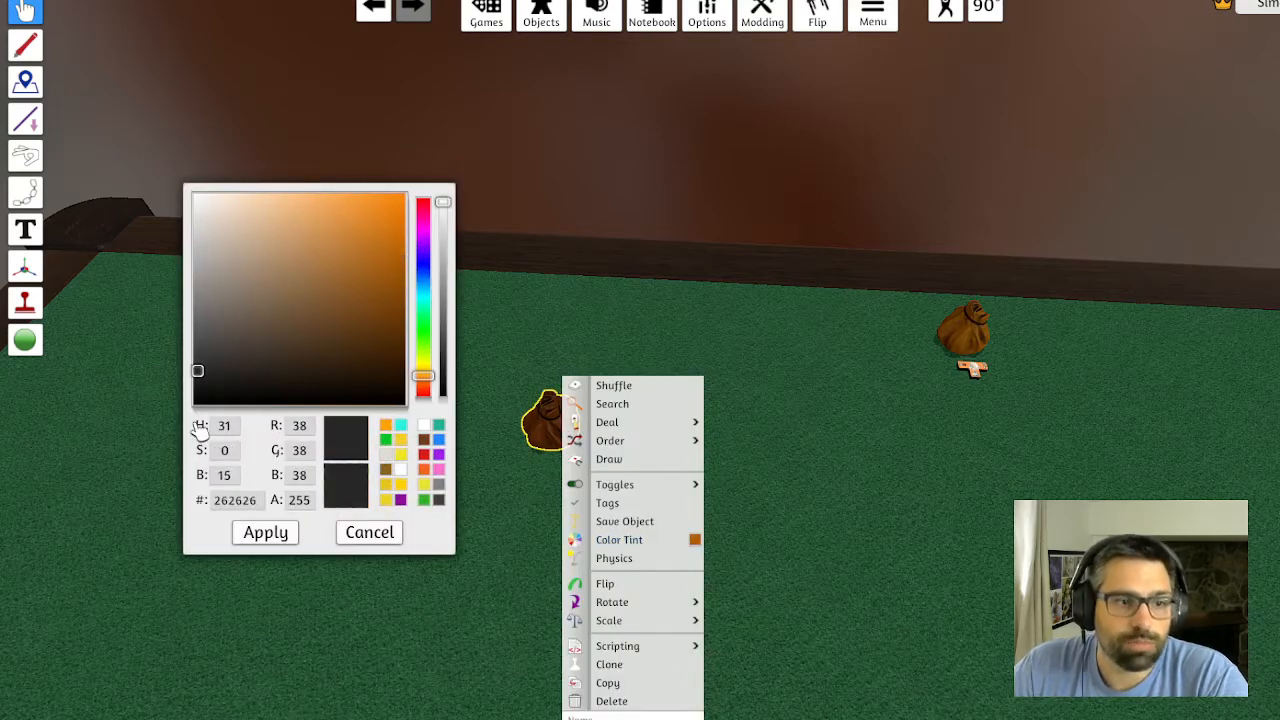
left_click(265, 533)
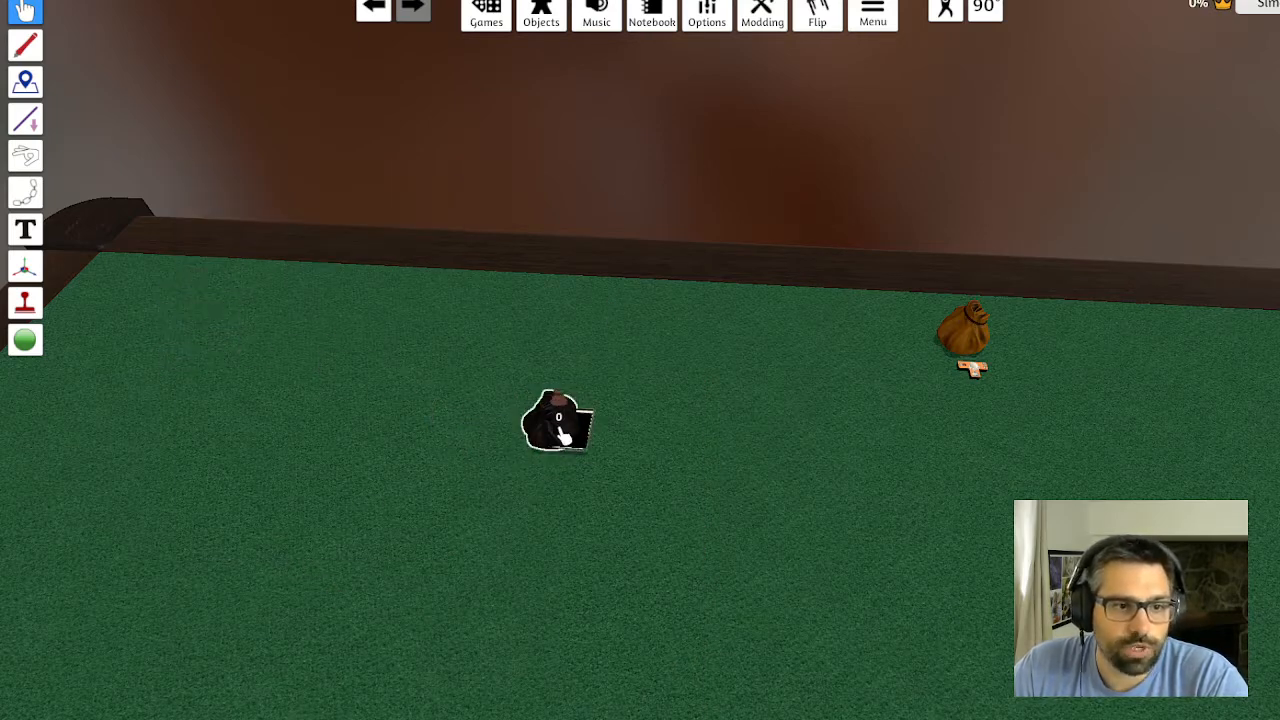
left_click_drag(563, 446, 129, 297)
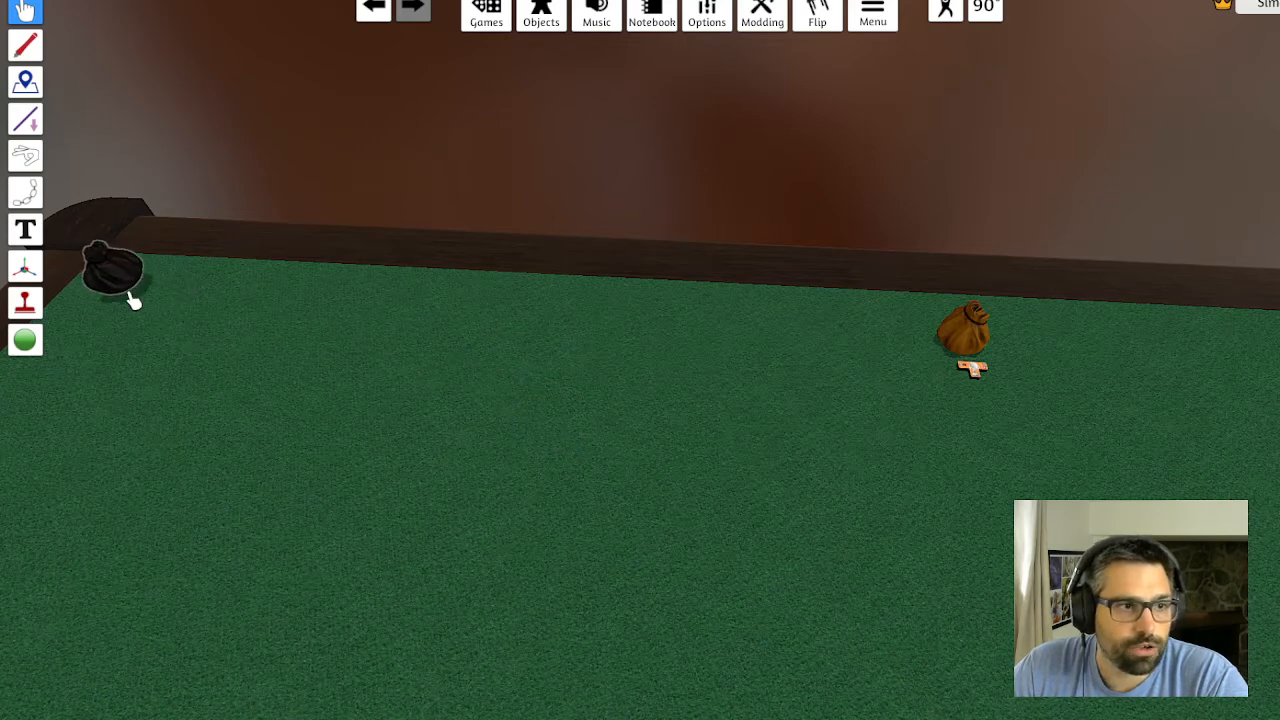
scroll(129, 297, "down", 2)
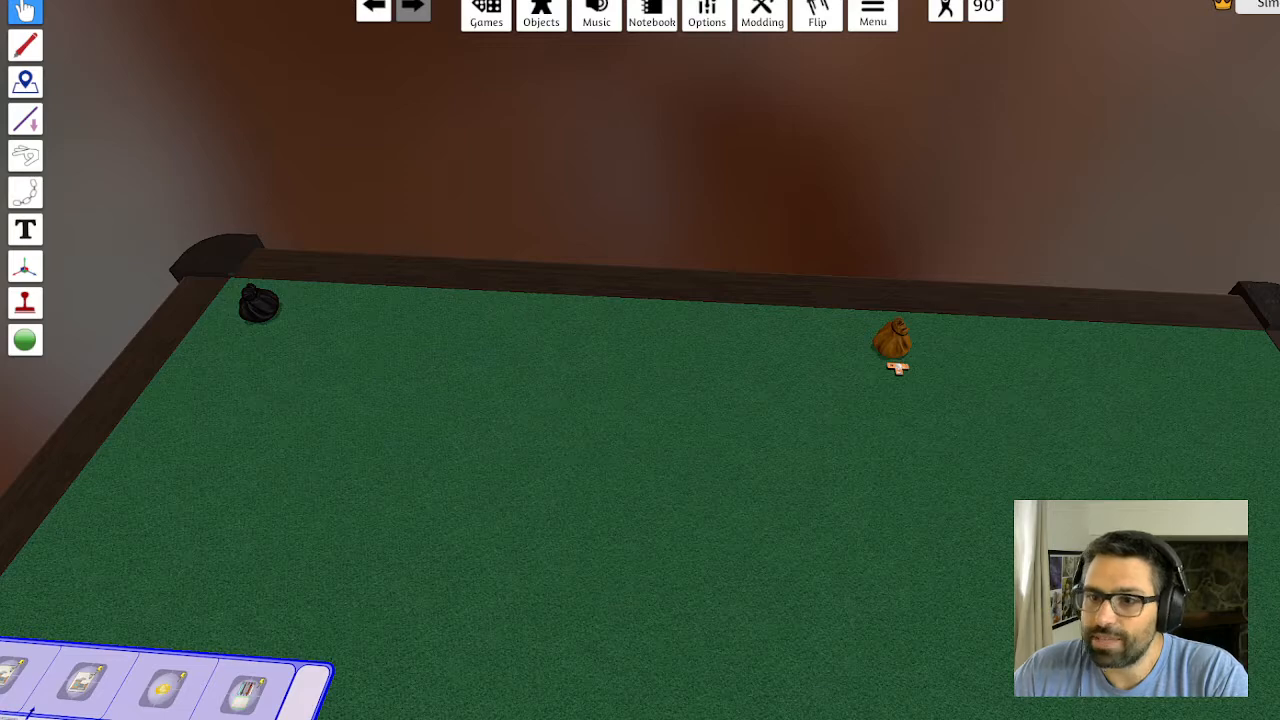
Switch to File Explorer and examine the player aid, card, relais and upgrade images in the Items 3-1 folder of Enceladus Pour TTS
left_click_drag(1279, 106, 522, 112)
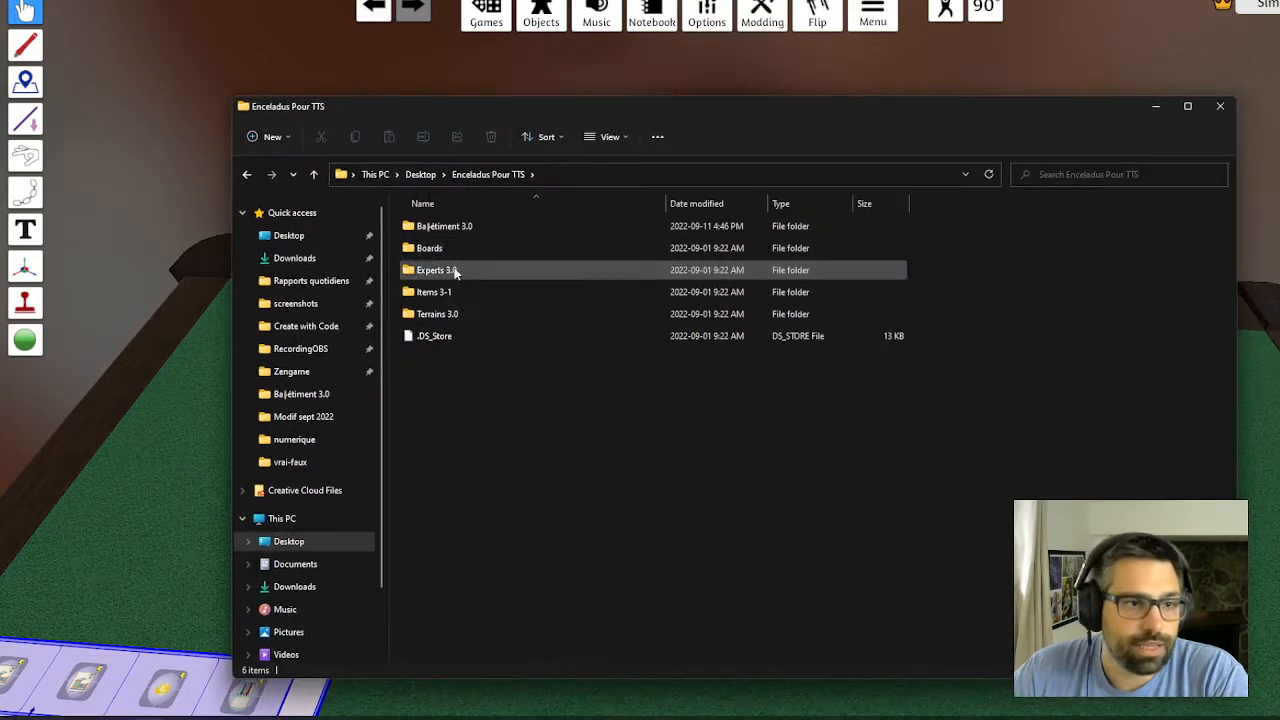
double_click(437, 295)
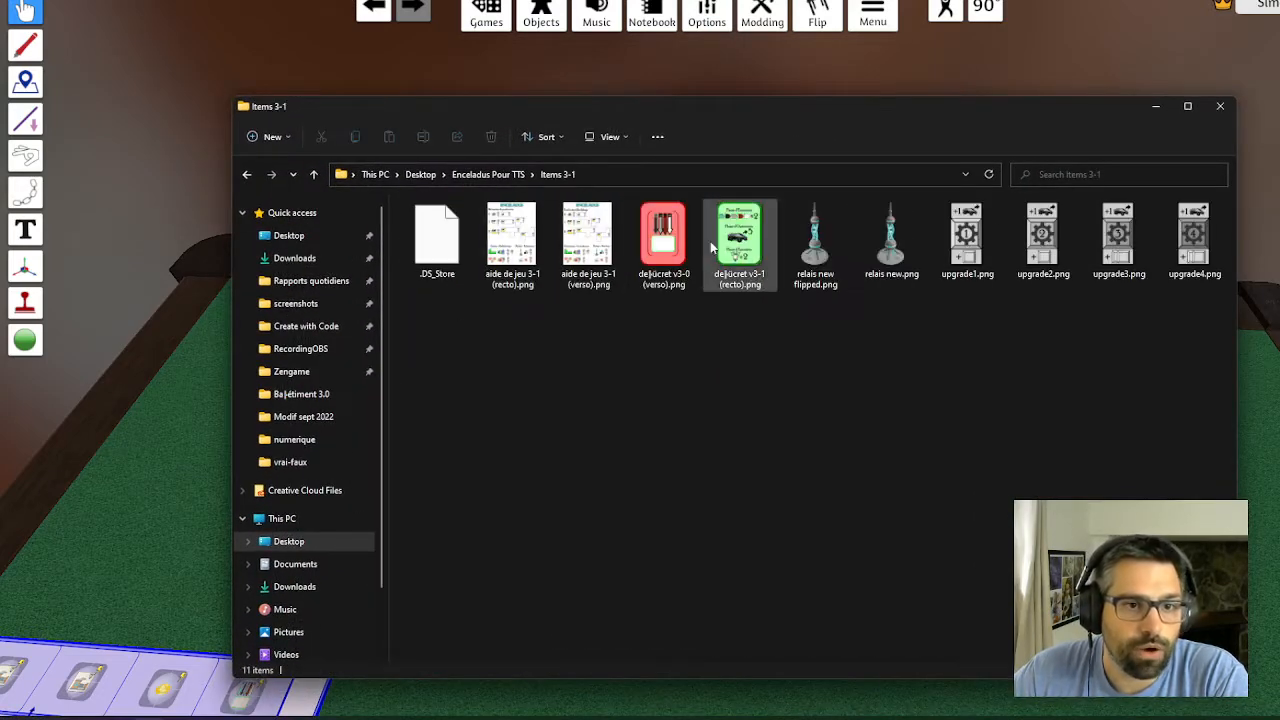
left_click(889, 240)
left_click(967, 240)
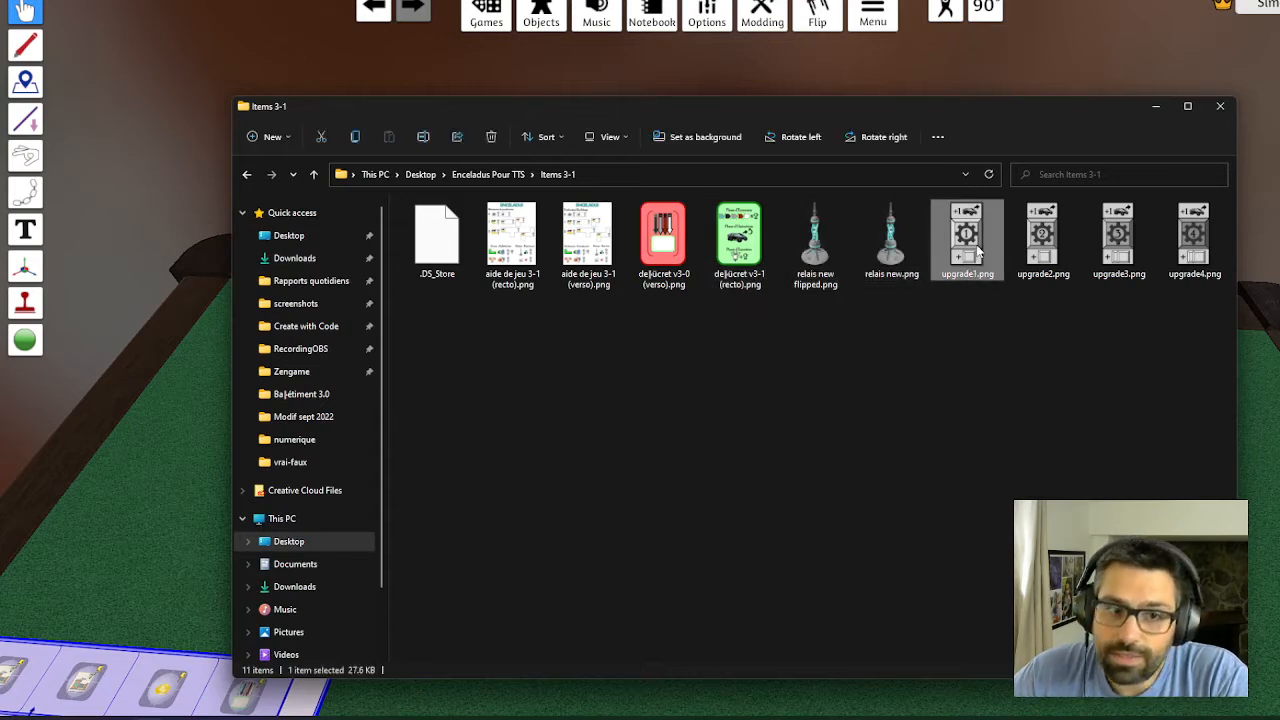
left_click(663, 238)
left_click(577, 241)
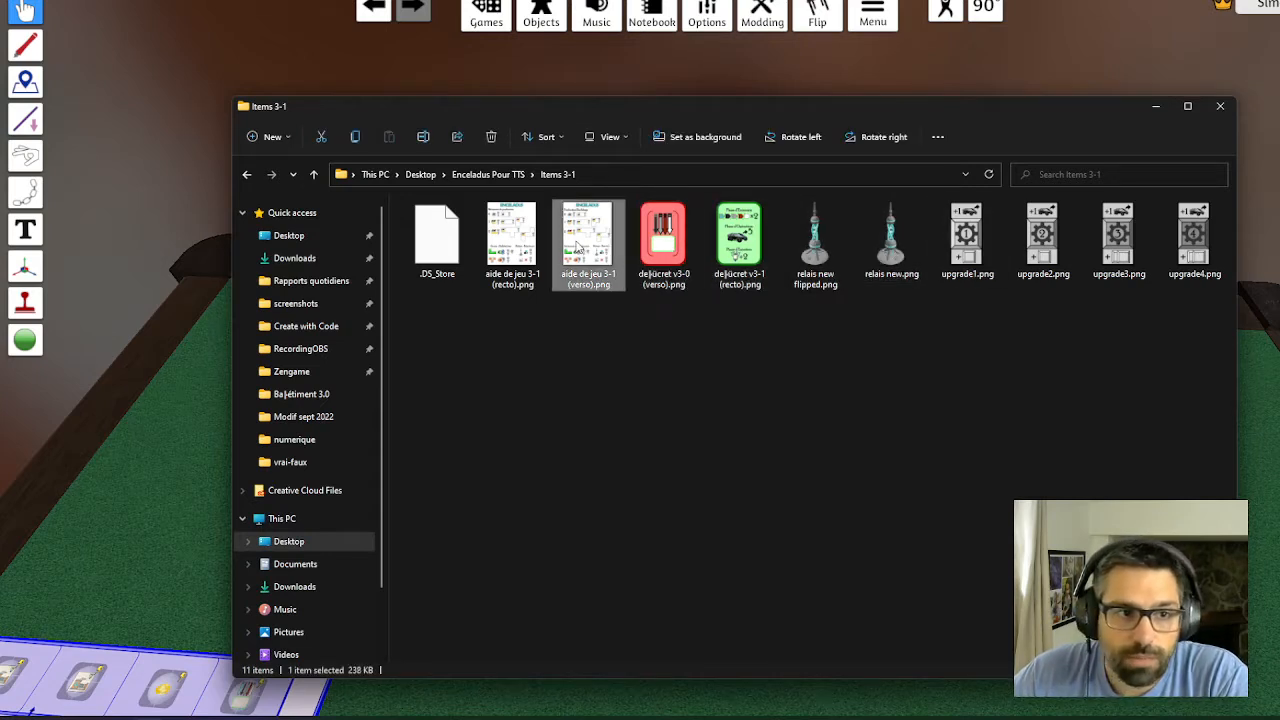
left_click(517, 238)
left_click(815, 240)
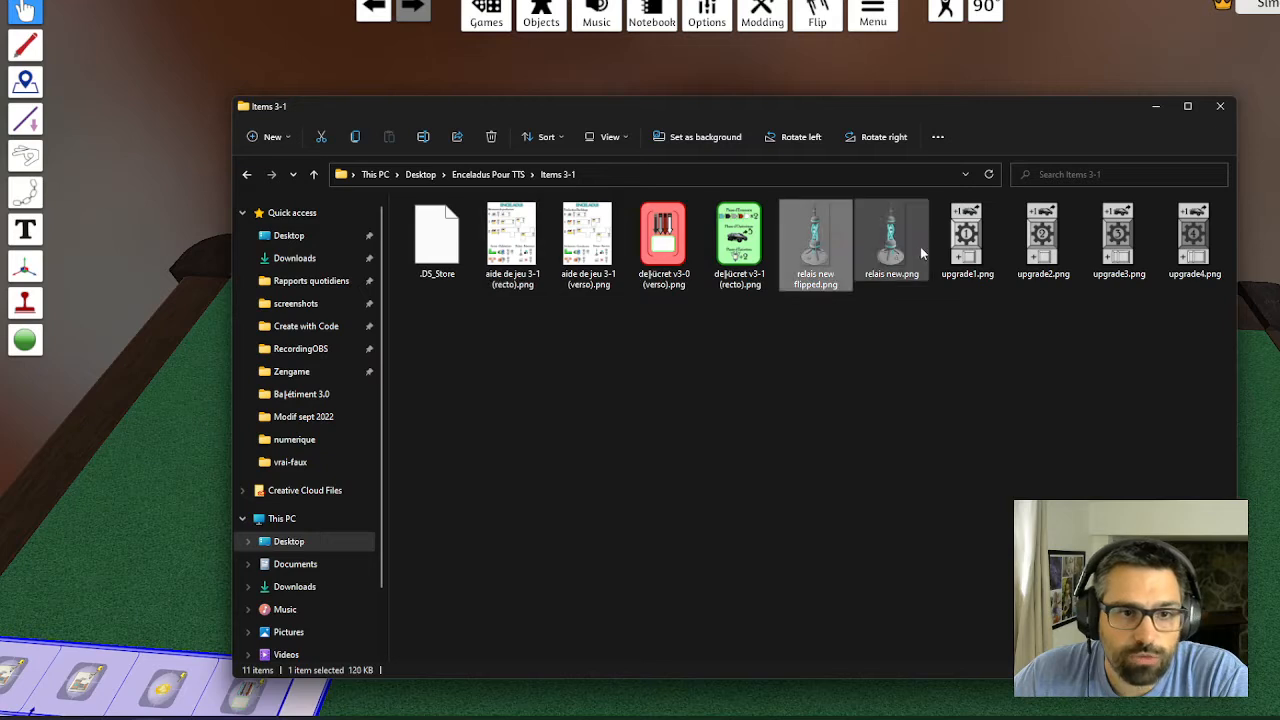
left_click(889, 240)
left_click(967, 240)
left_click(880, 257)
left_click(845, 252)
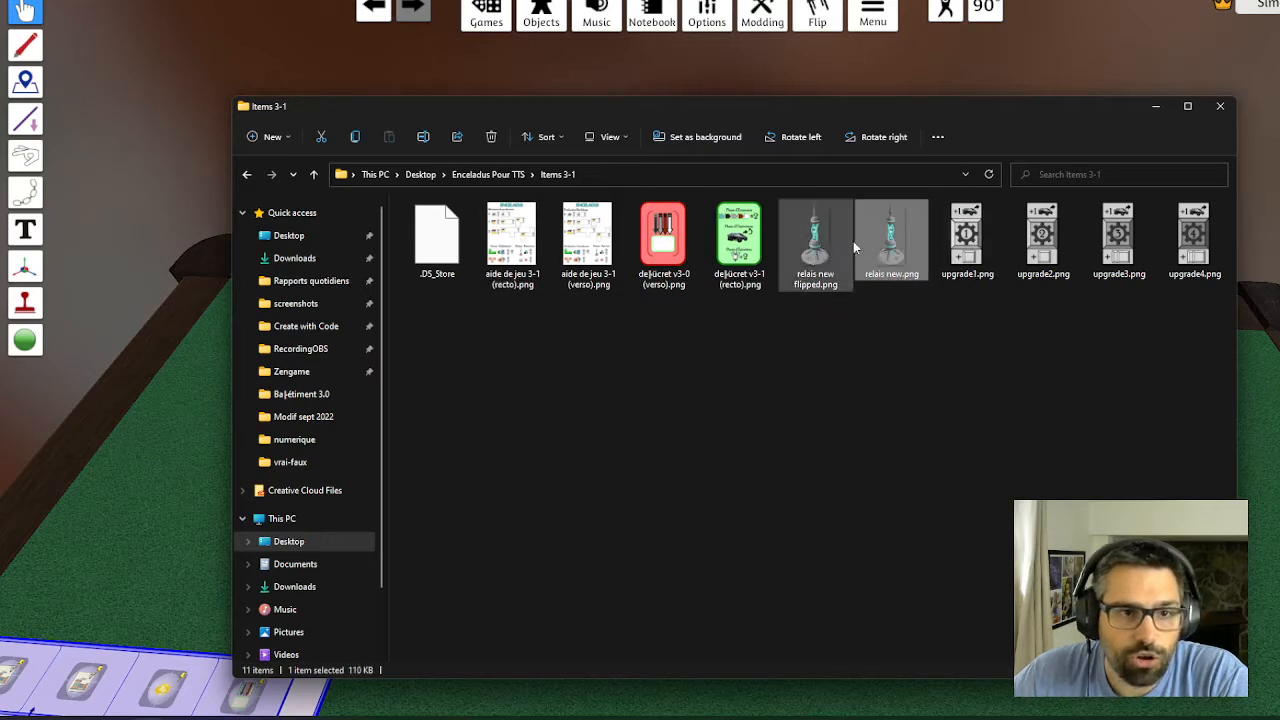
left_click(884, 246)
left_click(815, 245)
left_click(588, 240)
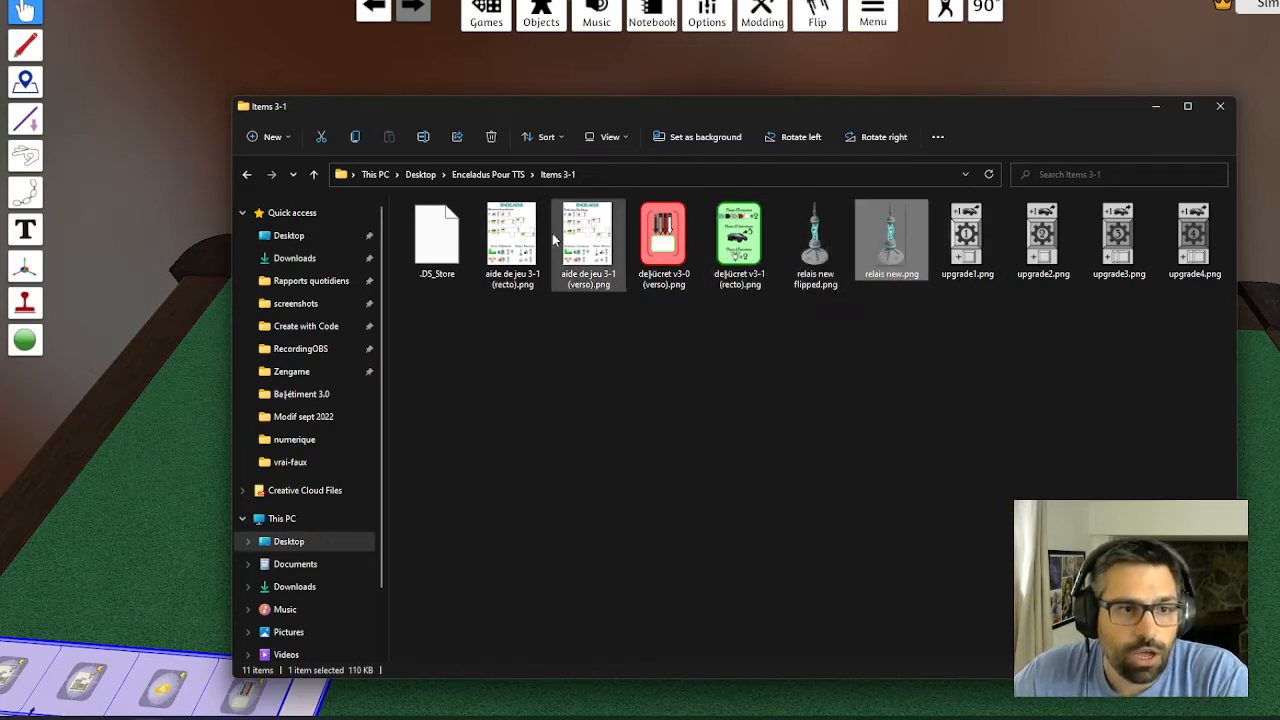
left_click(517, 239)
left_click(599, 239)
left_click(663, 240)
left_click(752, 246)
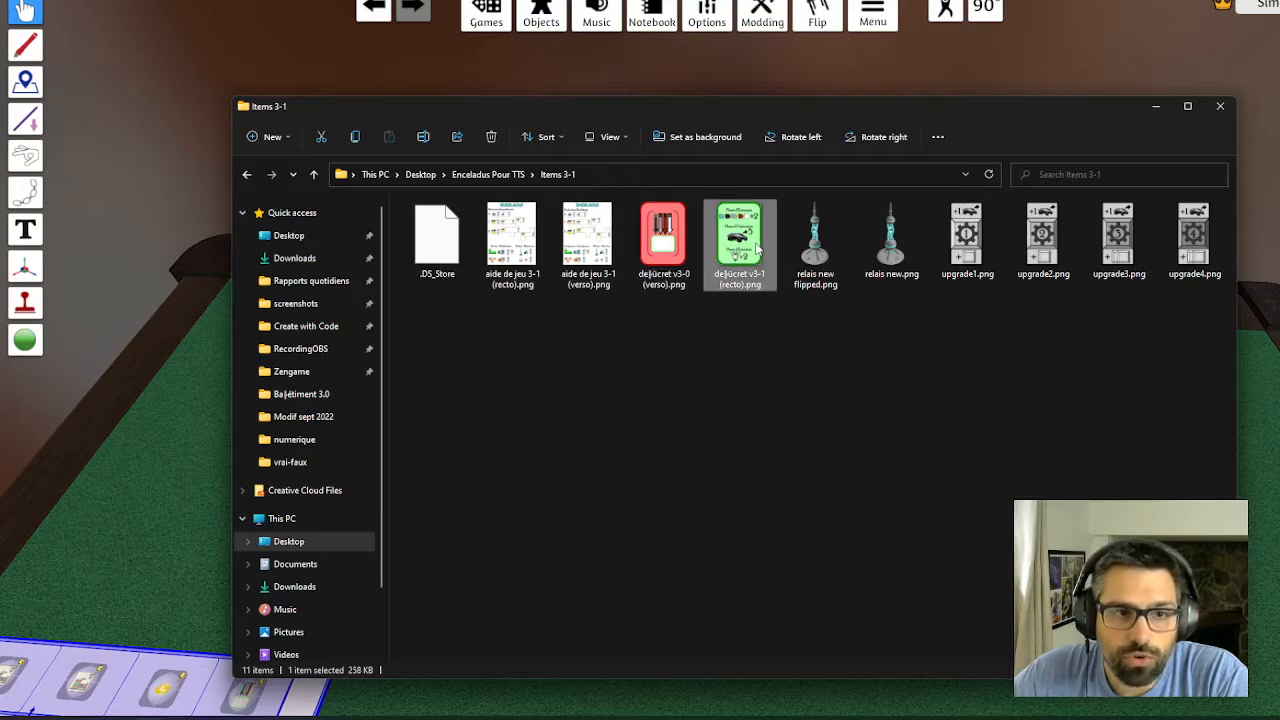
left_click(967, 255)
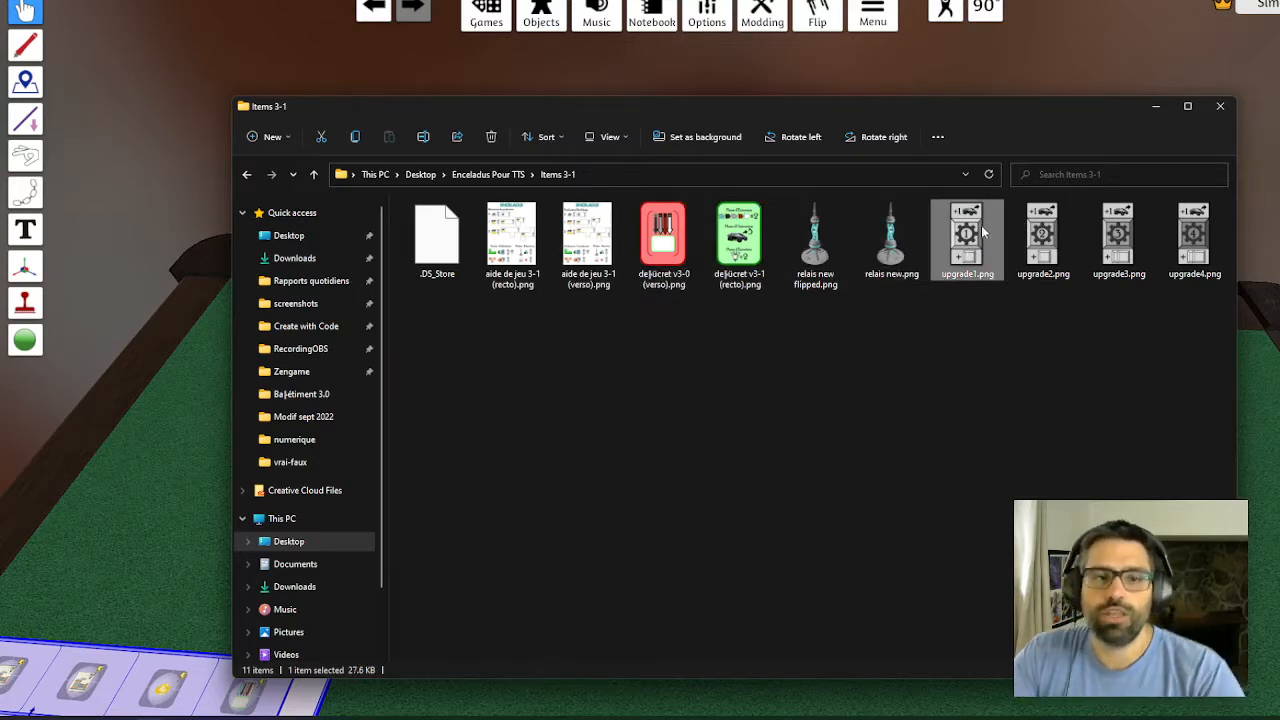
Review the relais new, green card and aide de jeu images once more and switch back to Tabletop Simulator
left_click_drag(897, 116, 927, 113)
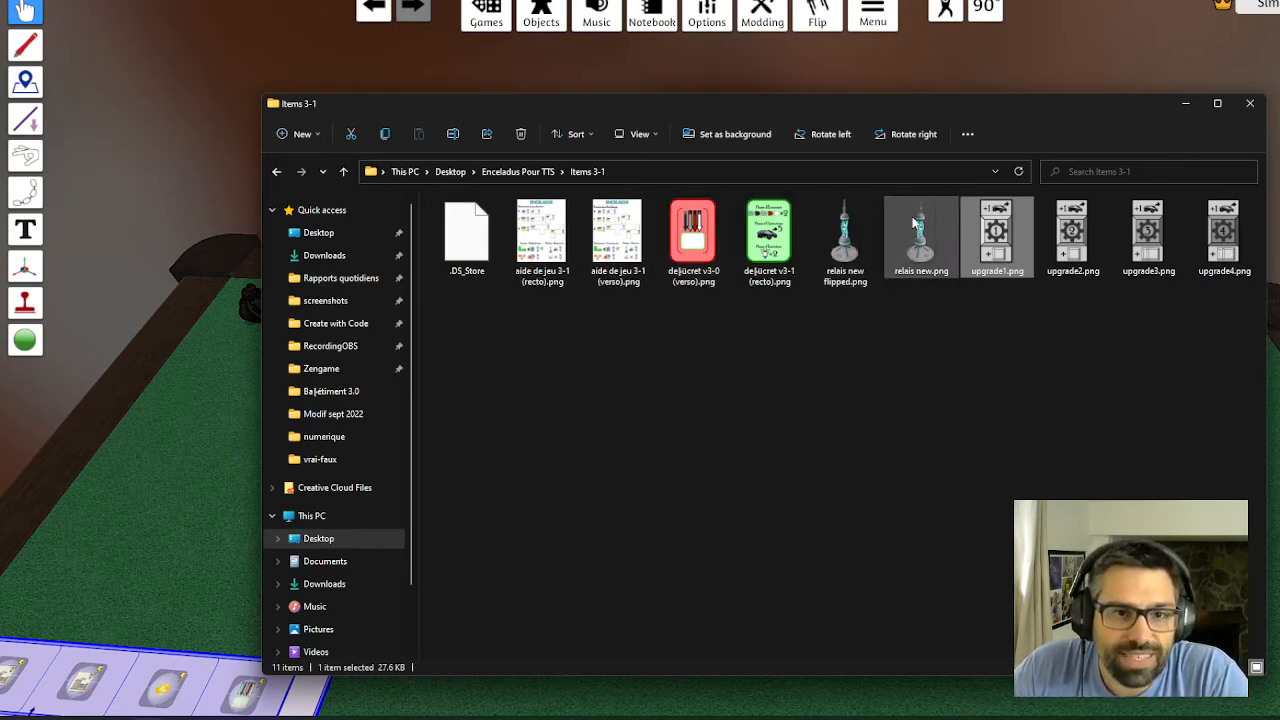
left_click(940, 250)
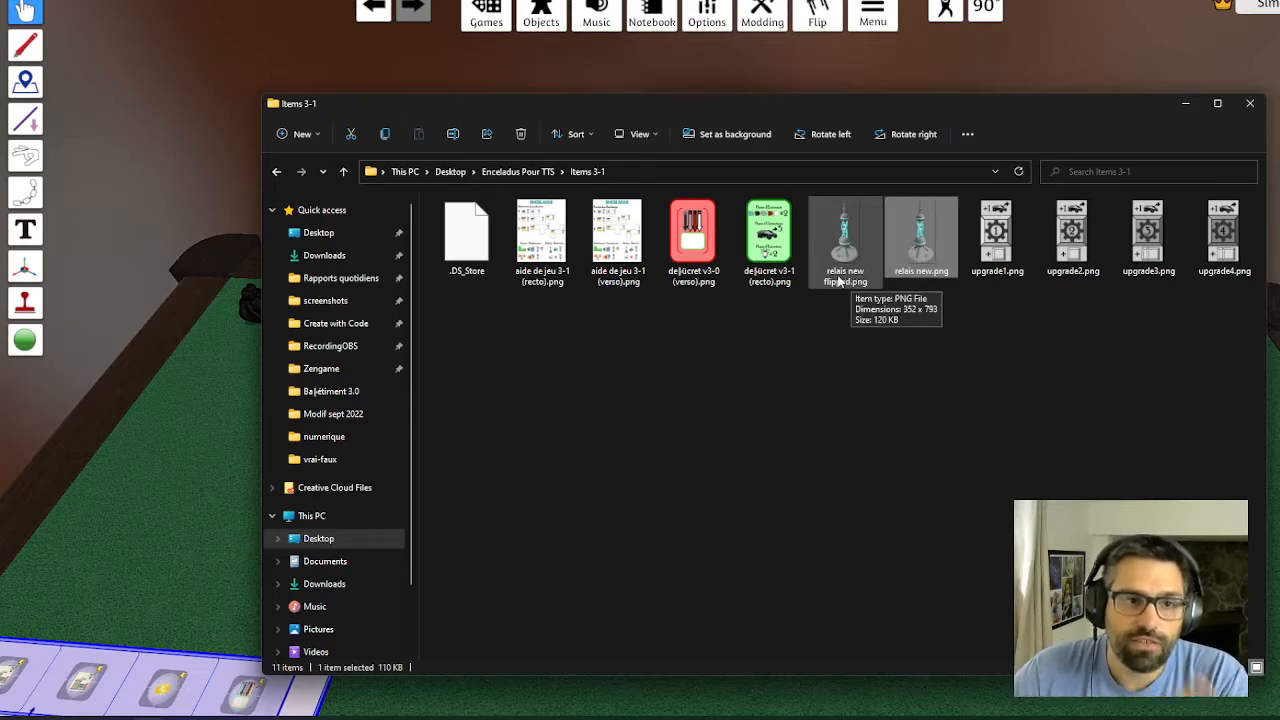
left_click(760, 284)
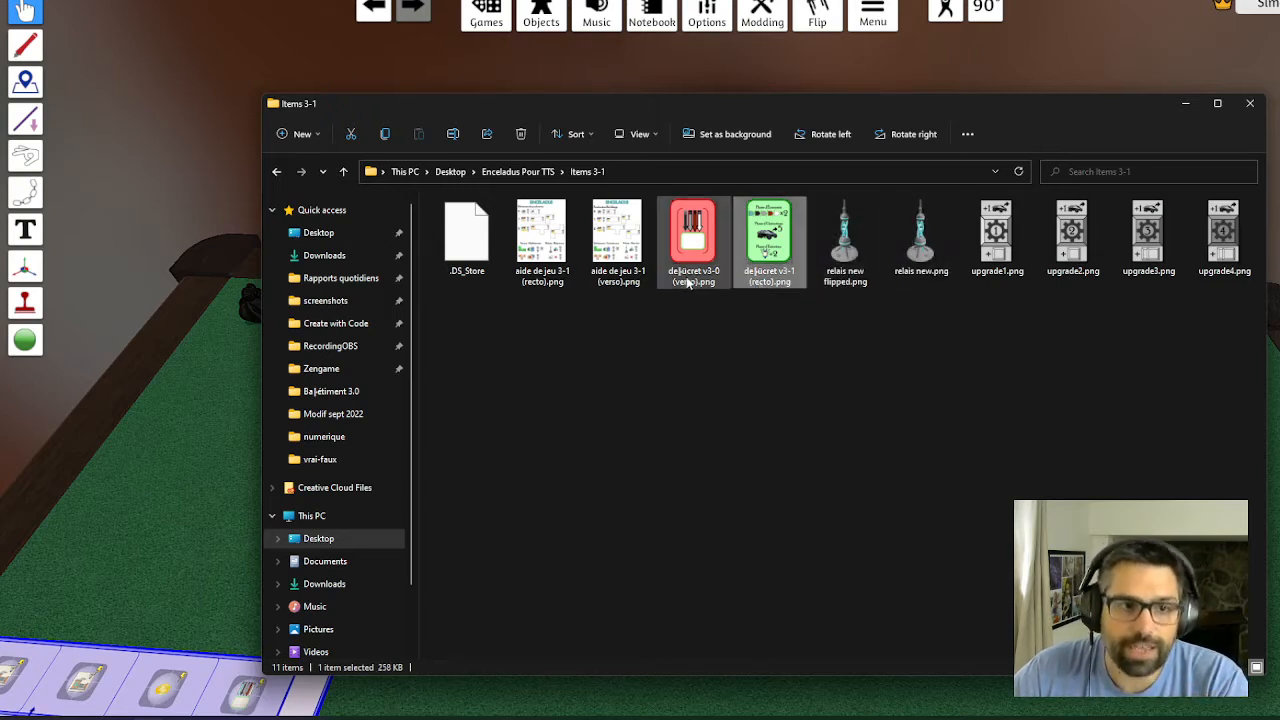
left_click(545, 265)
left_click(605, 245)
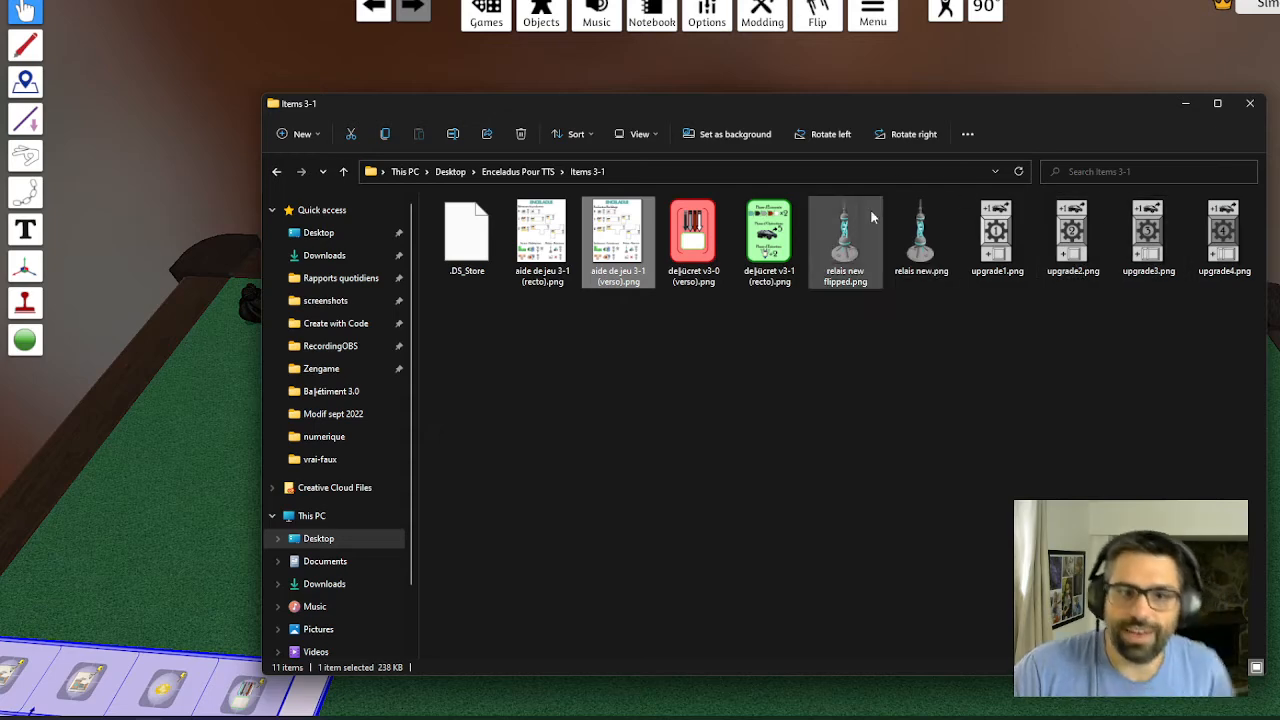
left_click(940, 69)
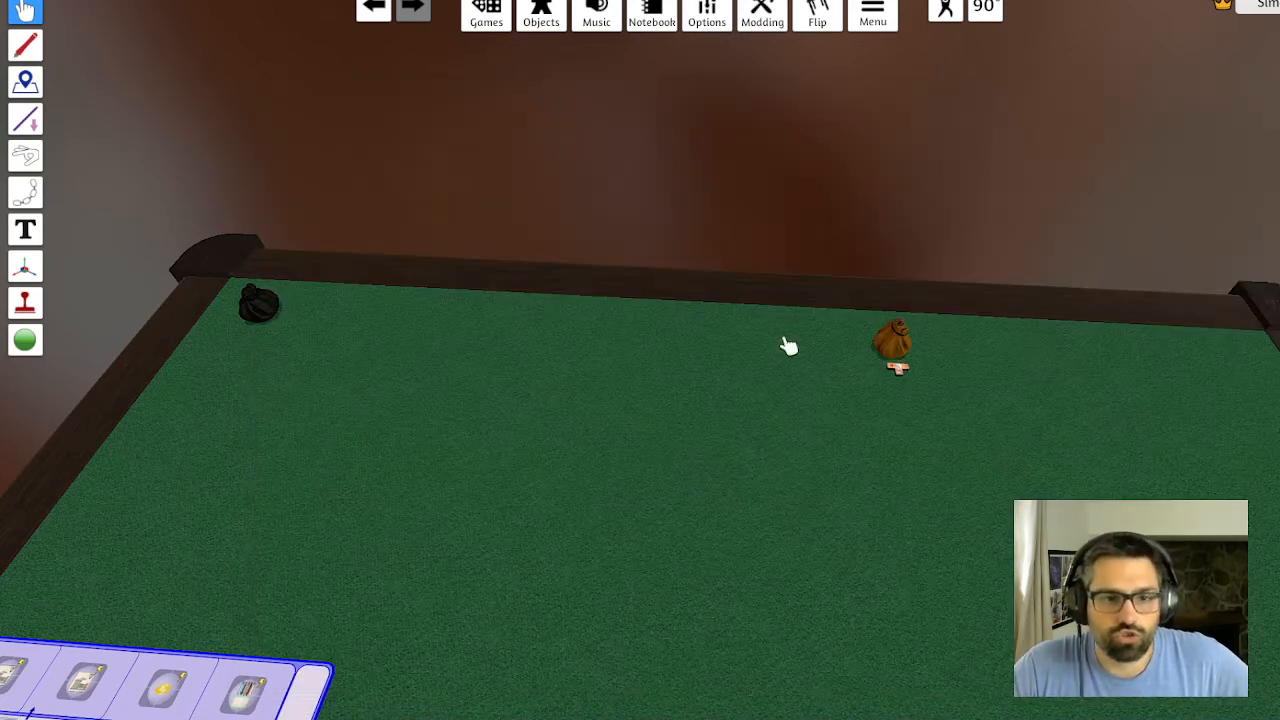
left_click(558, 12)
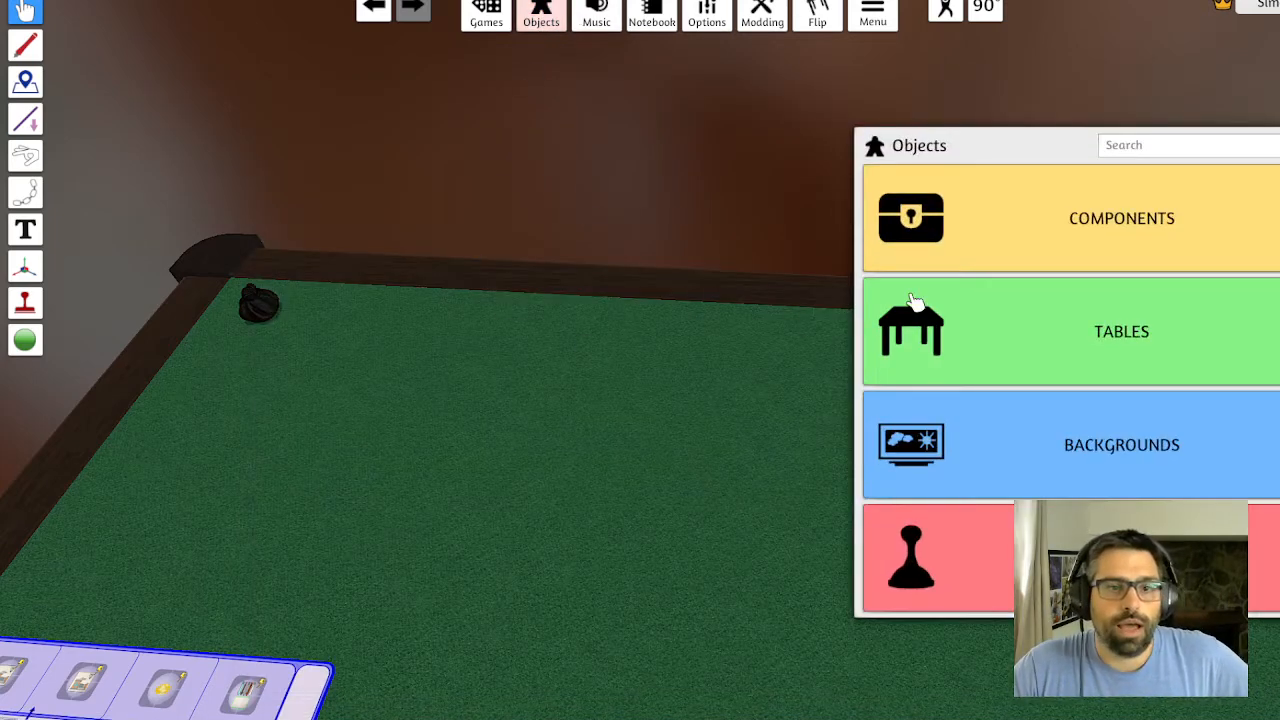
left_click(1077, 210)
left_click(886, 343)
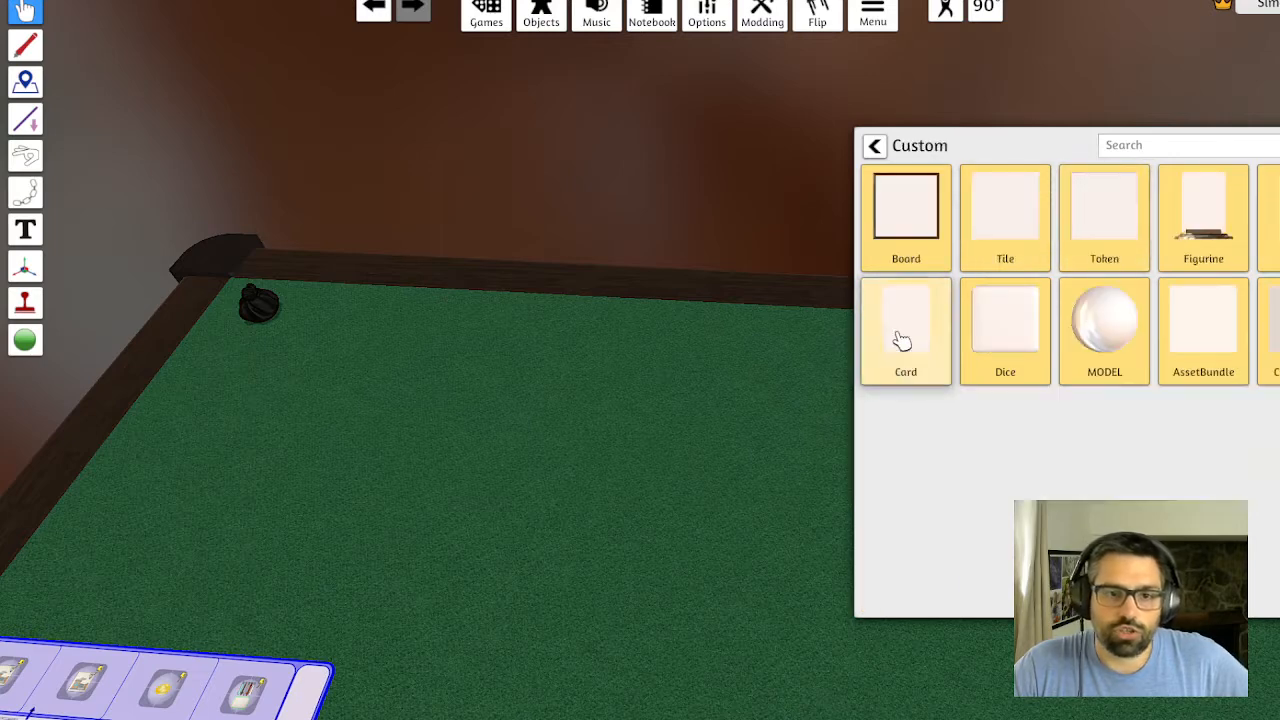
left_click(1101, 243)
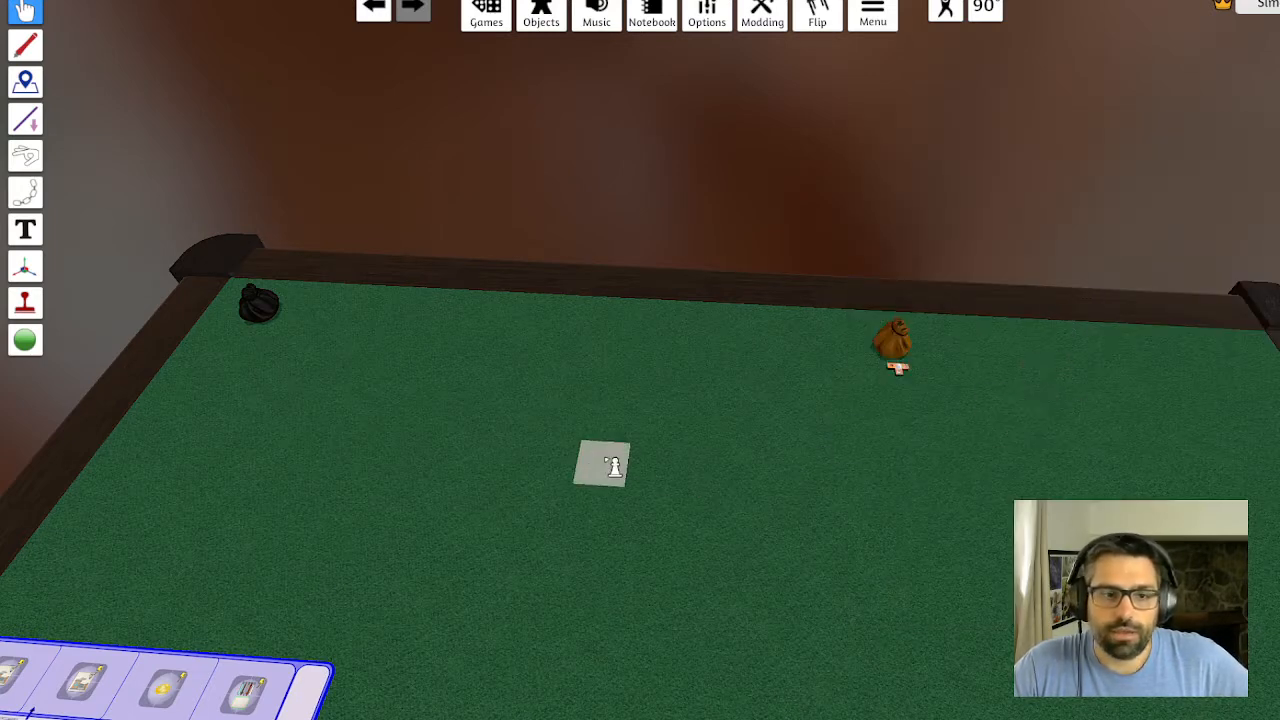
left_click(612, 462)
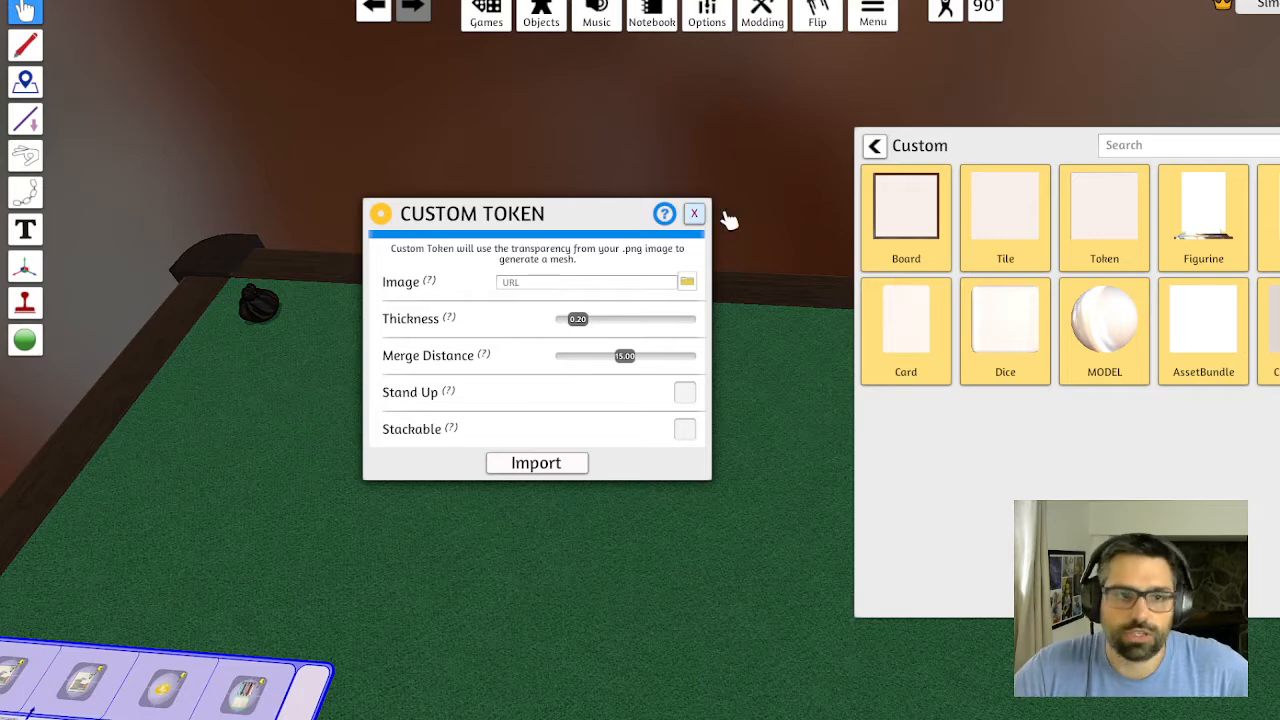
left_click(695, 214)
left_click(1279, 145)
Take the expert token out of the dark bag and place it on the open table
key("d")
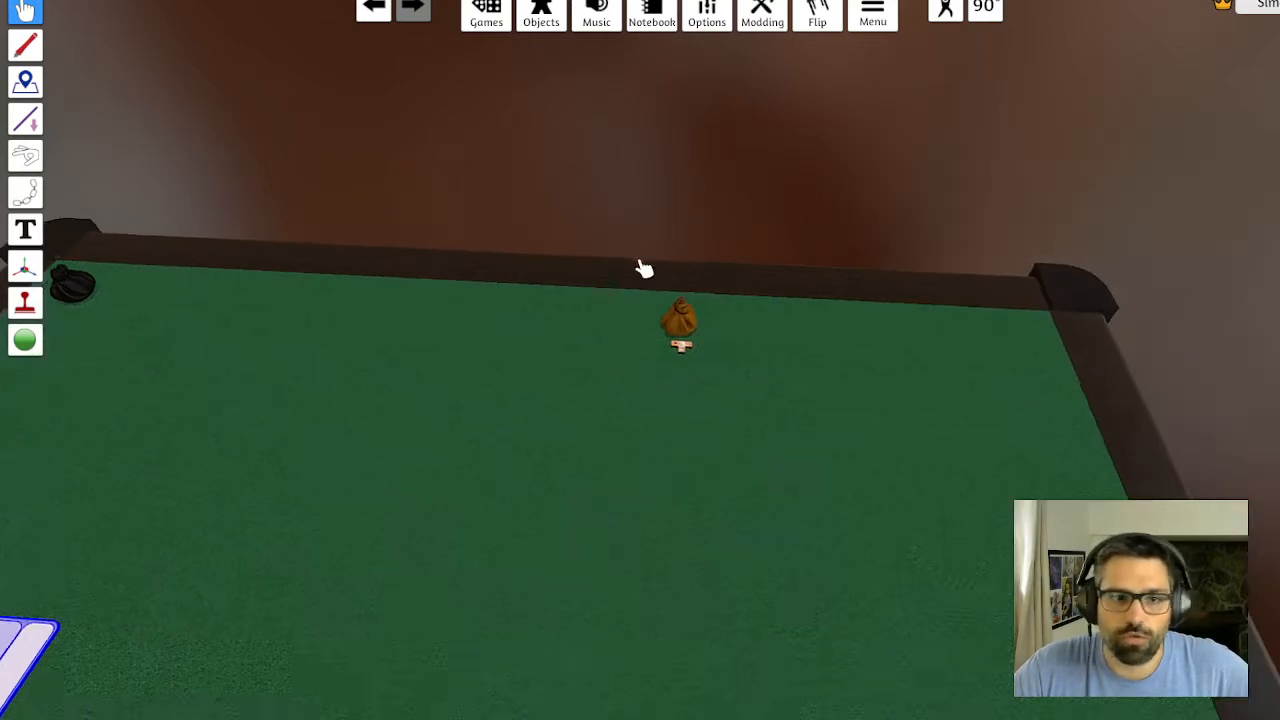
key("w")
key("a")
scroll(754, 376, "up", 1)
left_click_drag(320, 300, 786, 603)
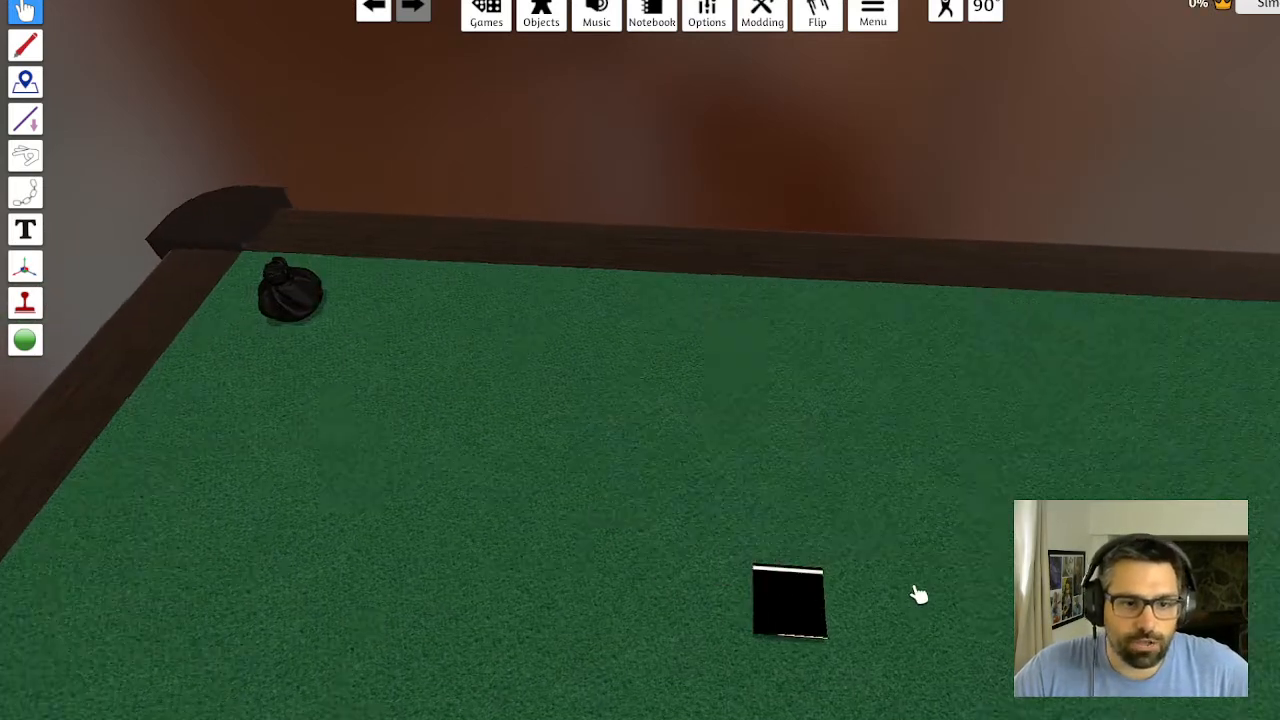
Flip and rotate the expert token on the table to examine both of its faces
key("d")
key("s")
scroll(627, 365, "up", 1)
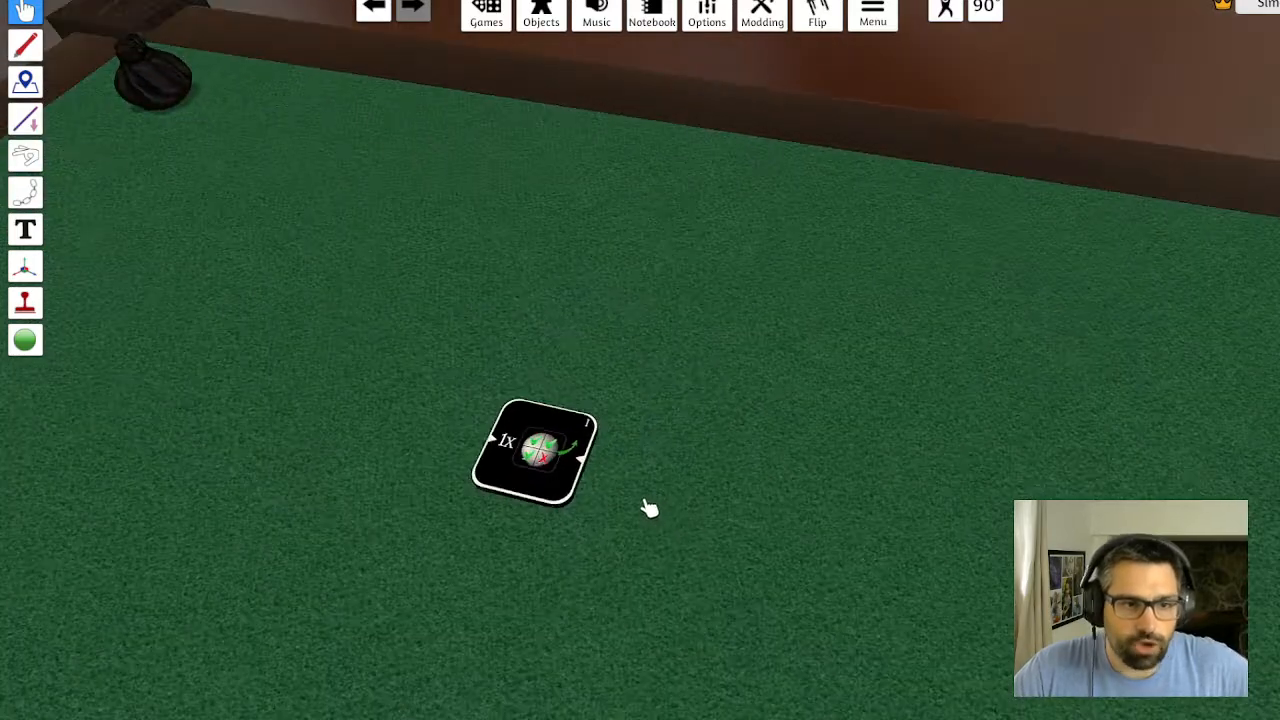
right_click(695, 518)
key("a")
key("s")
left_click(566, 458)
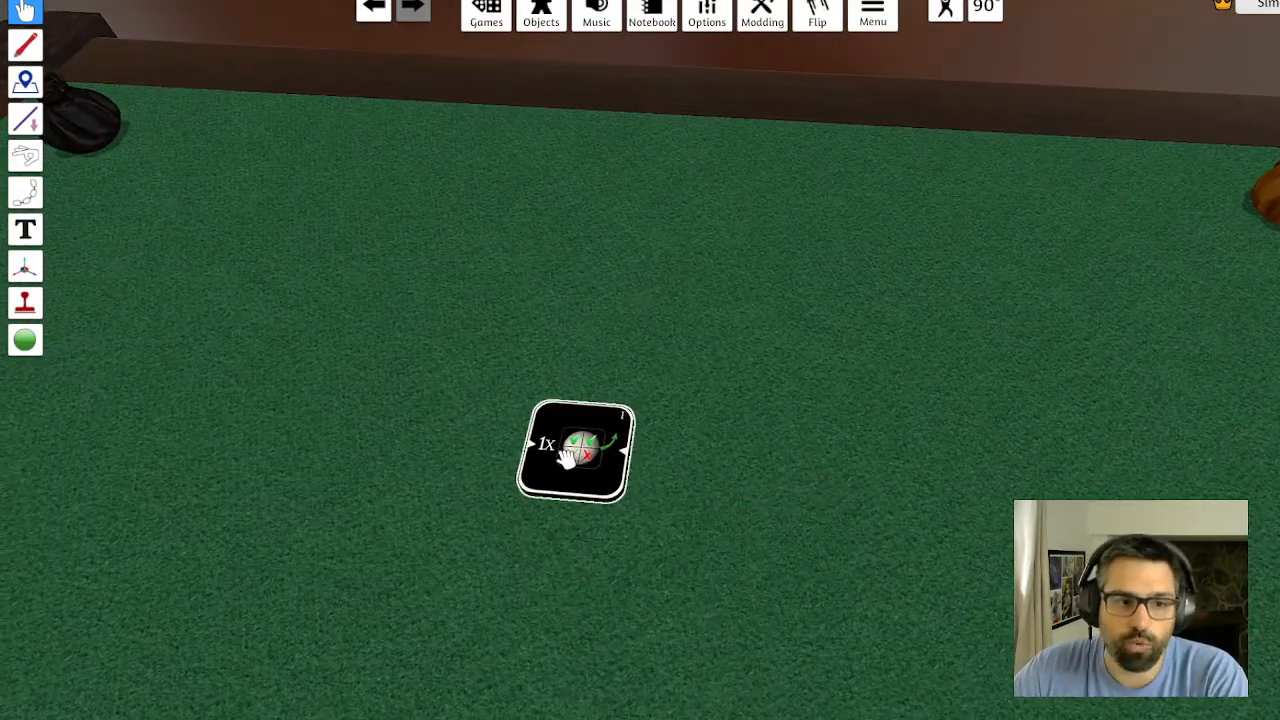
key("f")
key("f")
key("f")
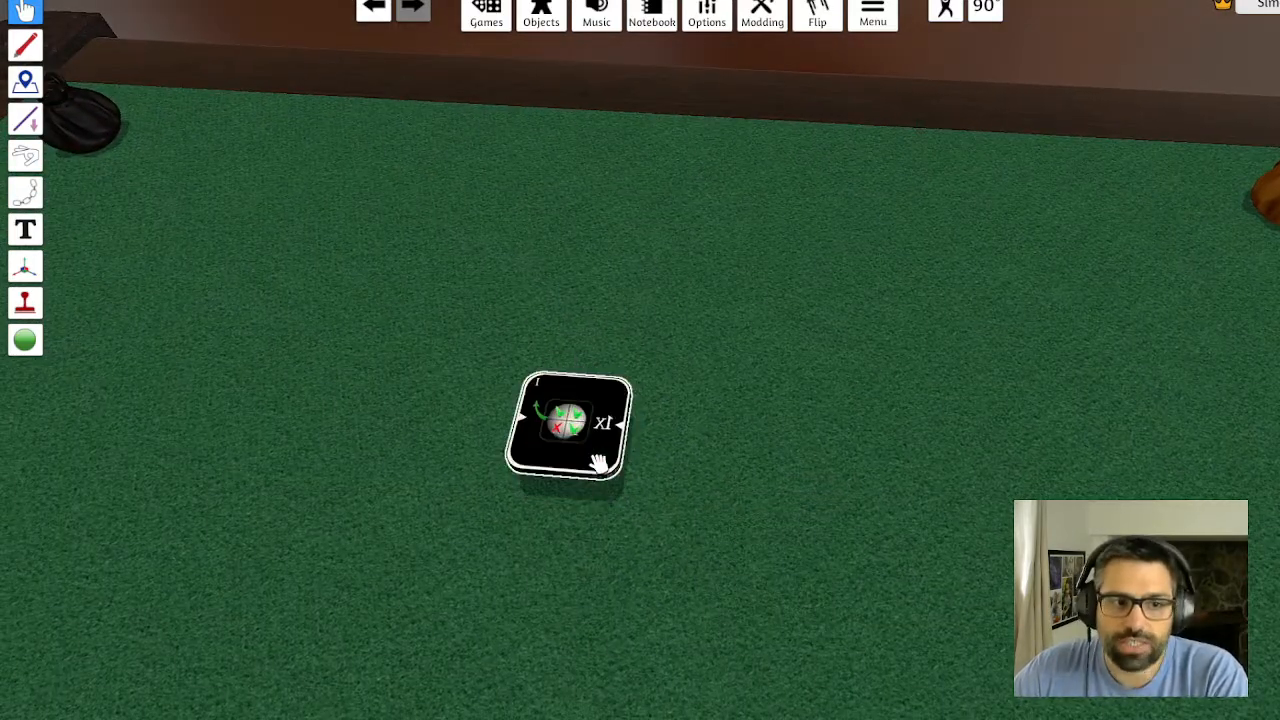
key("q")
key("q")
key("q")
key("f")
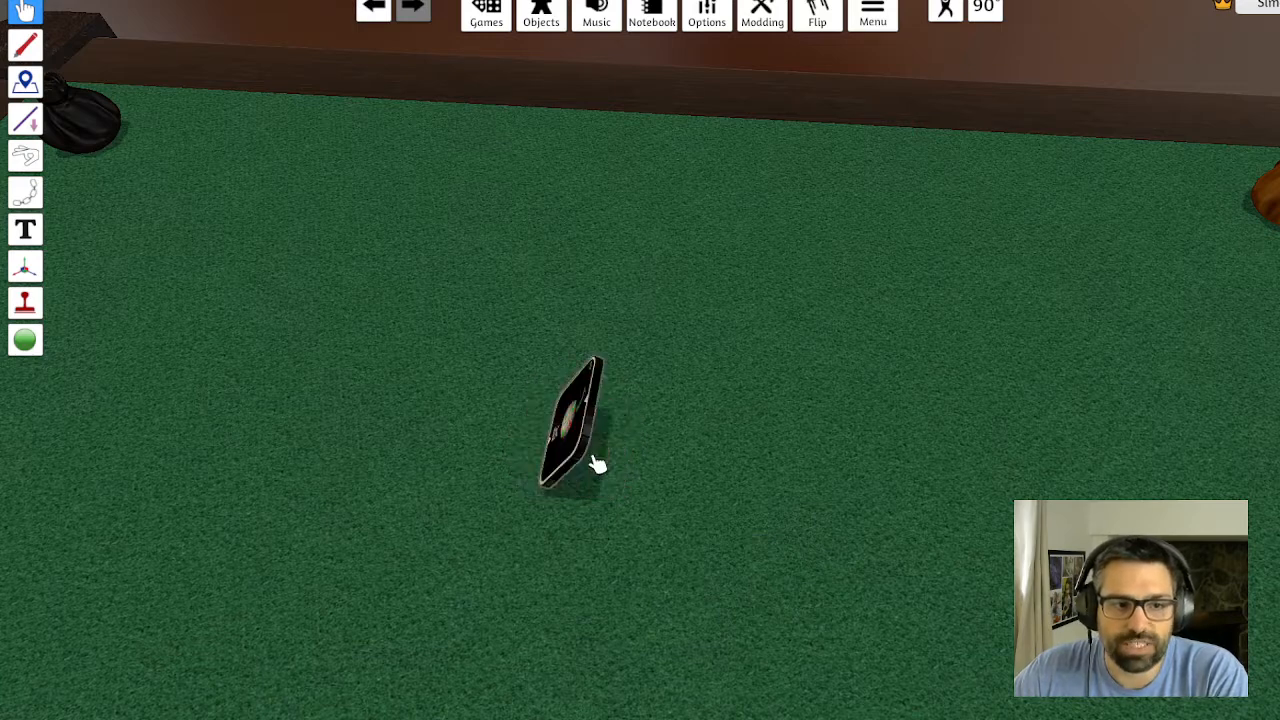
key("f")
key("f")
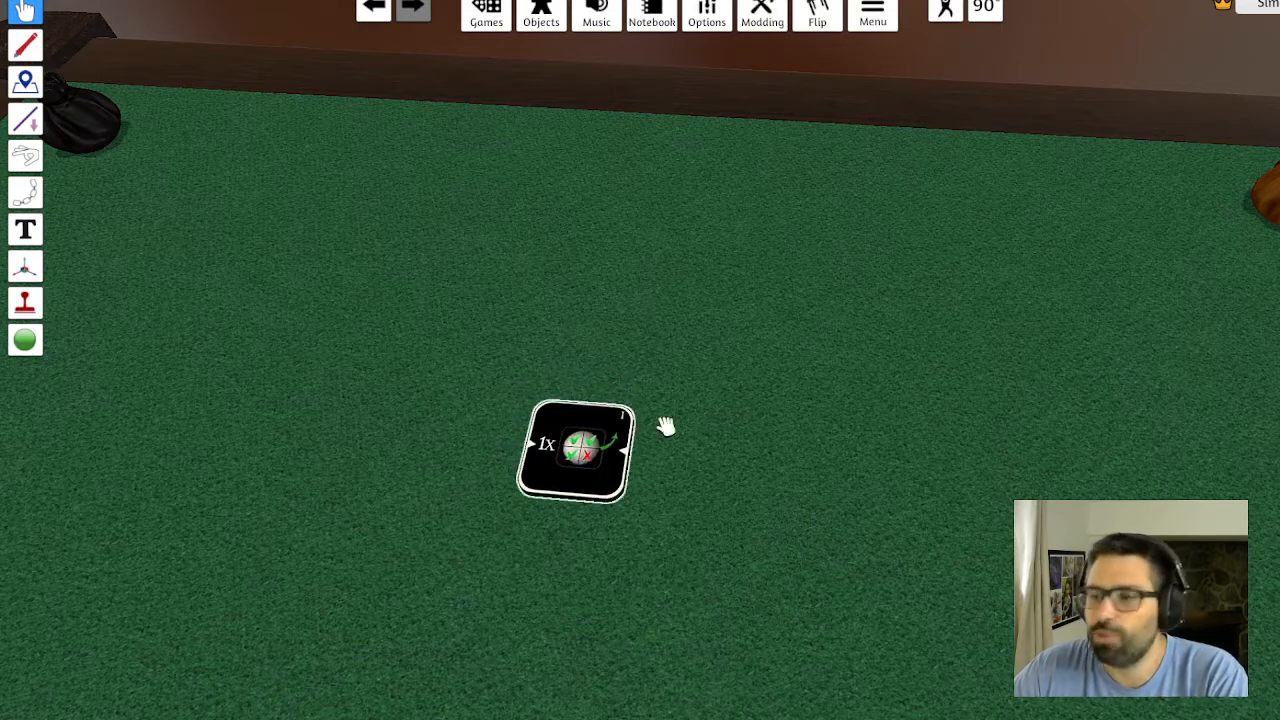
Put the expert token back in the dark bag, flipping it once more on the open table
scroll(700, 408, "down", 1)
key("a")
key("s")
left_click_drag(748, 406, 259, 132)
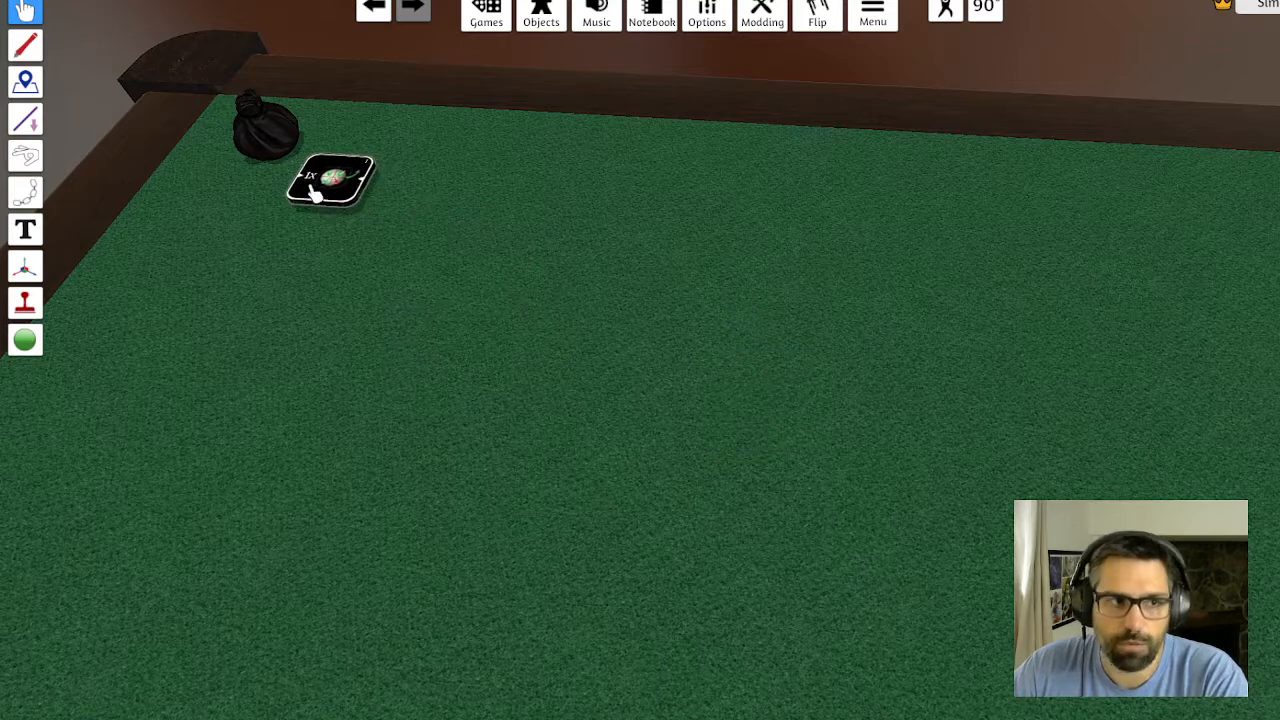
key("ctrl+v")
key("f")
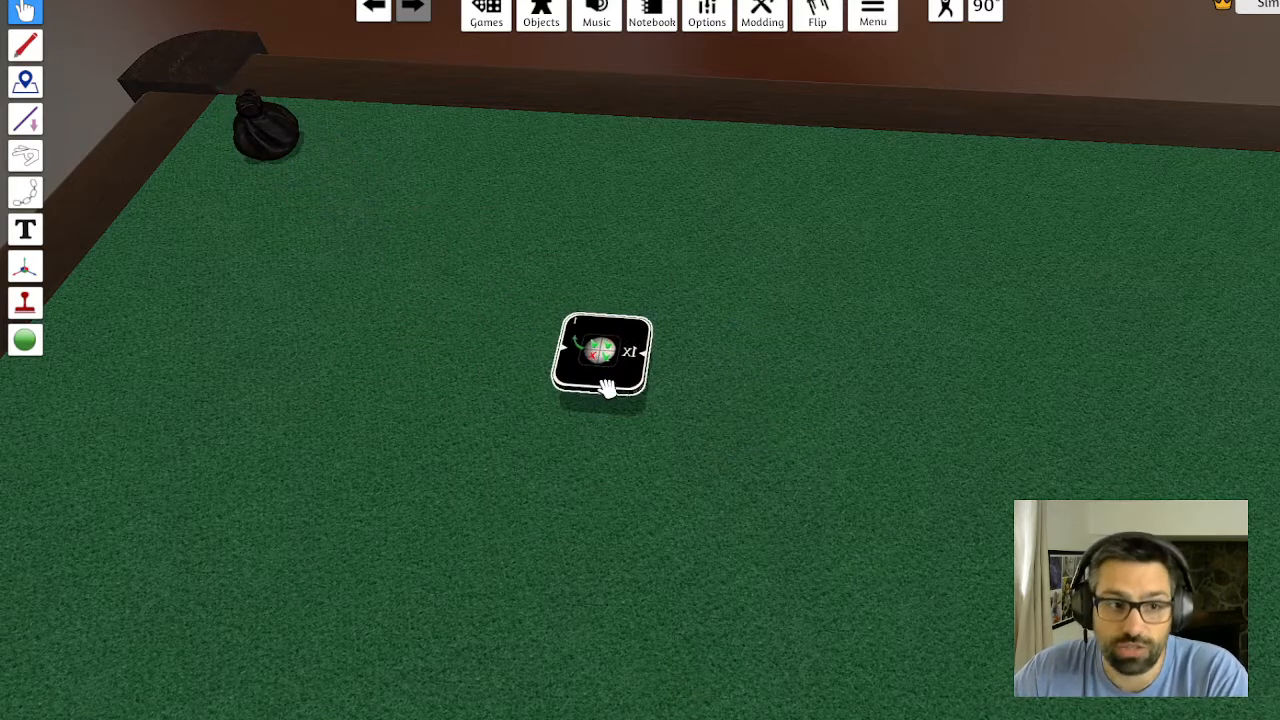
left_click_drag(598, 375, 262, 158)
Bring out the expert token again, review its custom token import options including Stackable, and return it to the dark bag
left_click(530, 18)
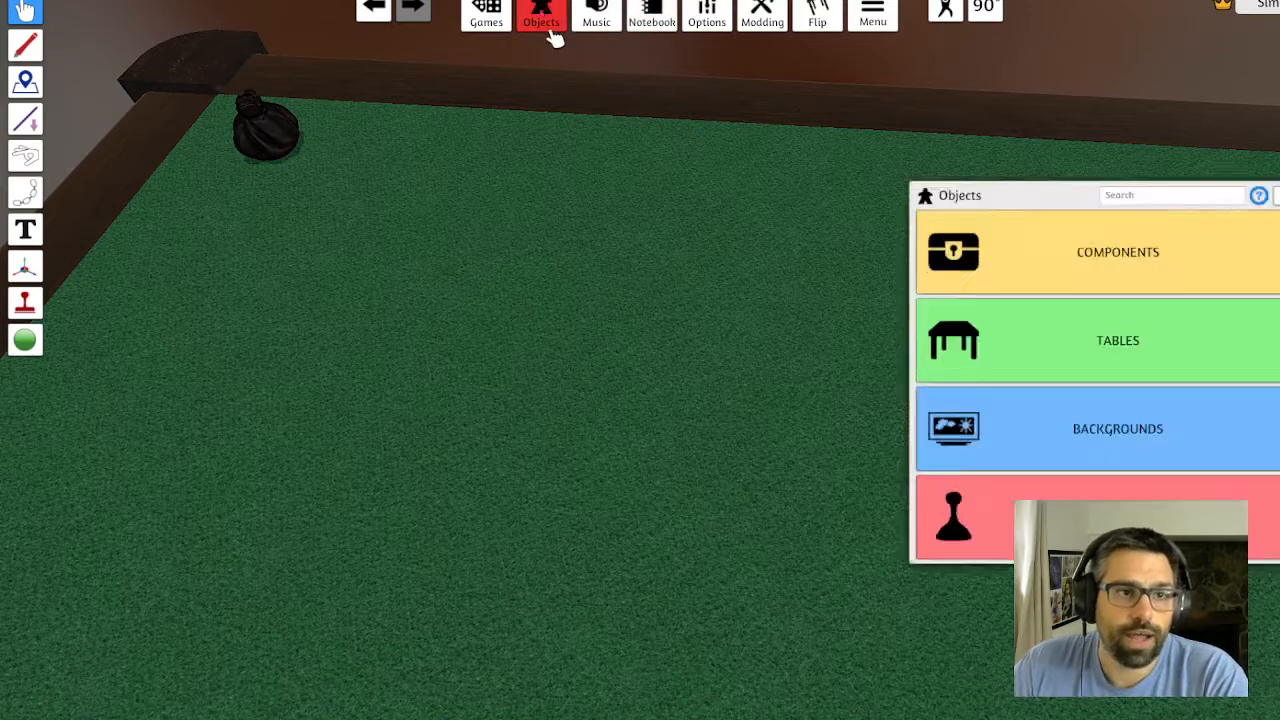
key("ctrl+v")
right_click(485, 328)
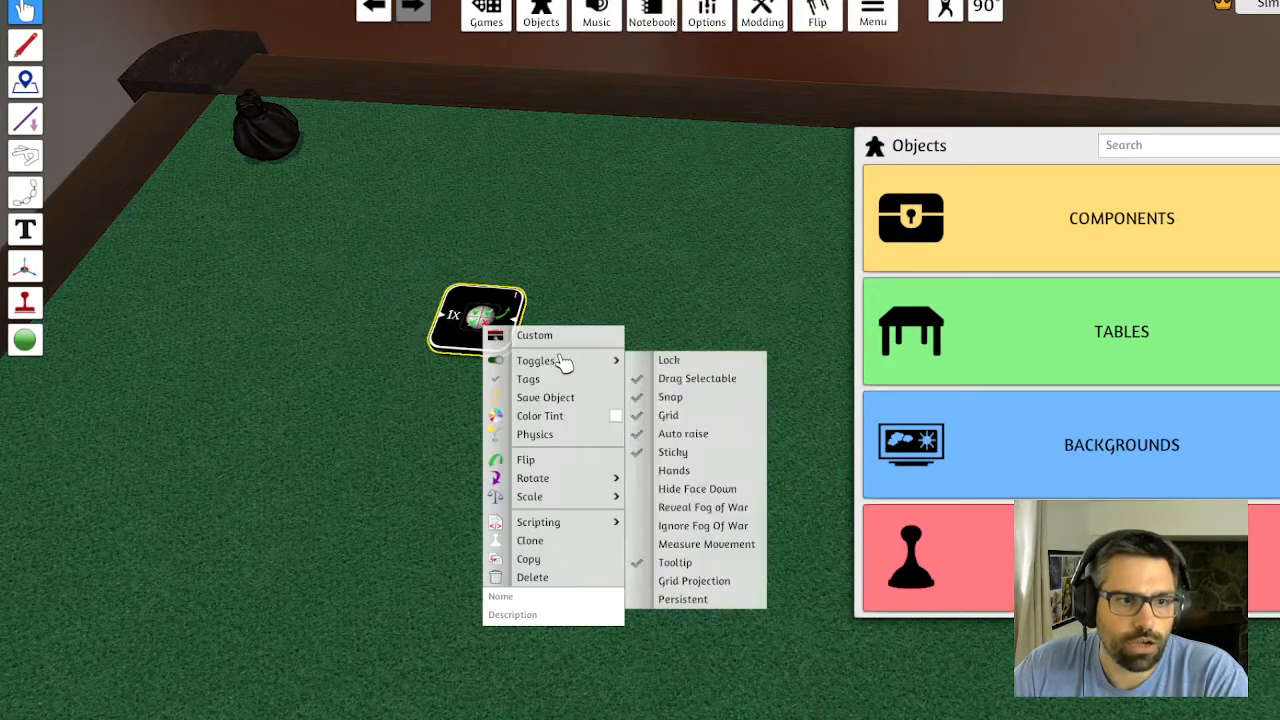
left_click(540, 335)
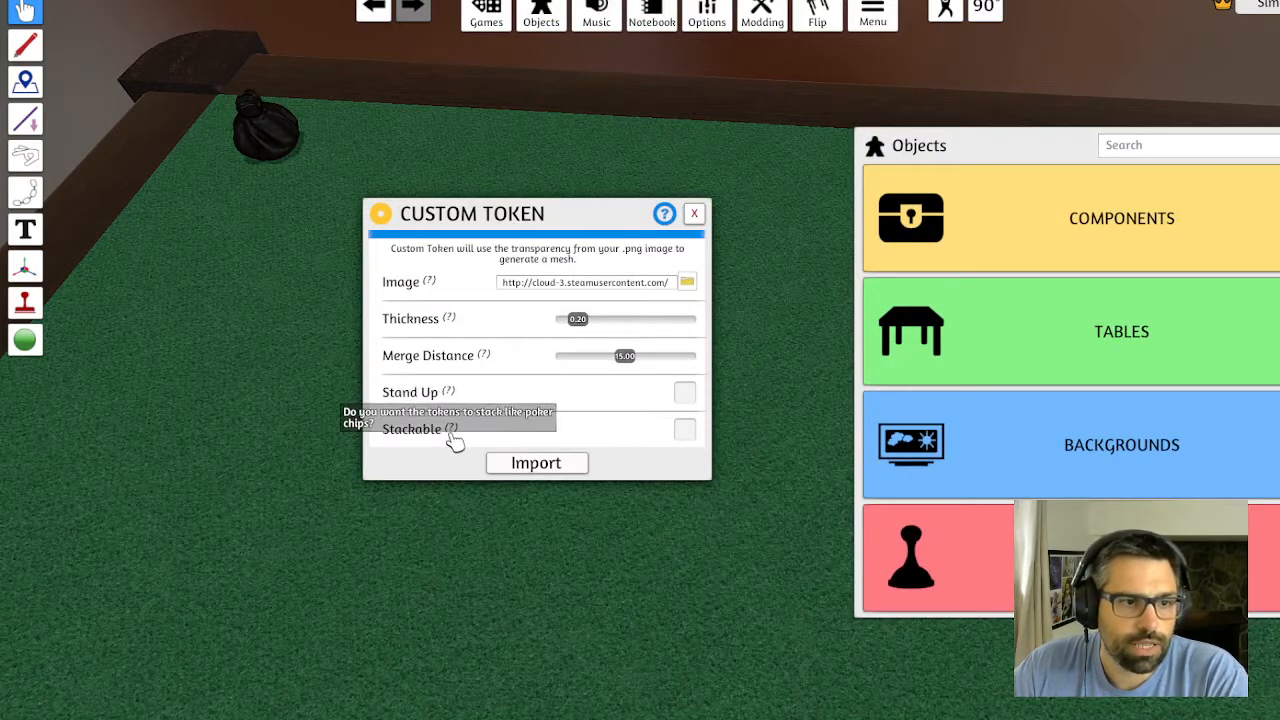
left_click(693, 215)
left_click_drag(482, 322, 290, 152)
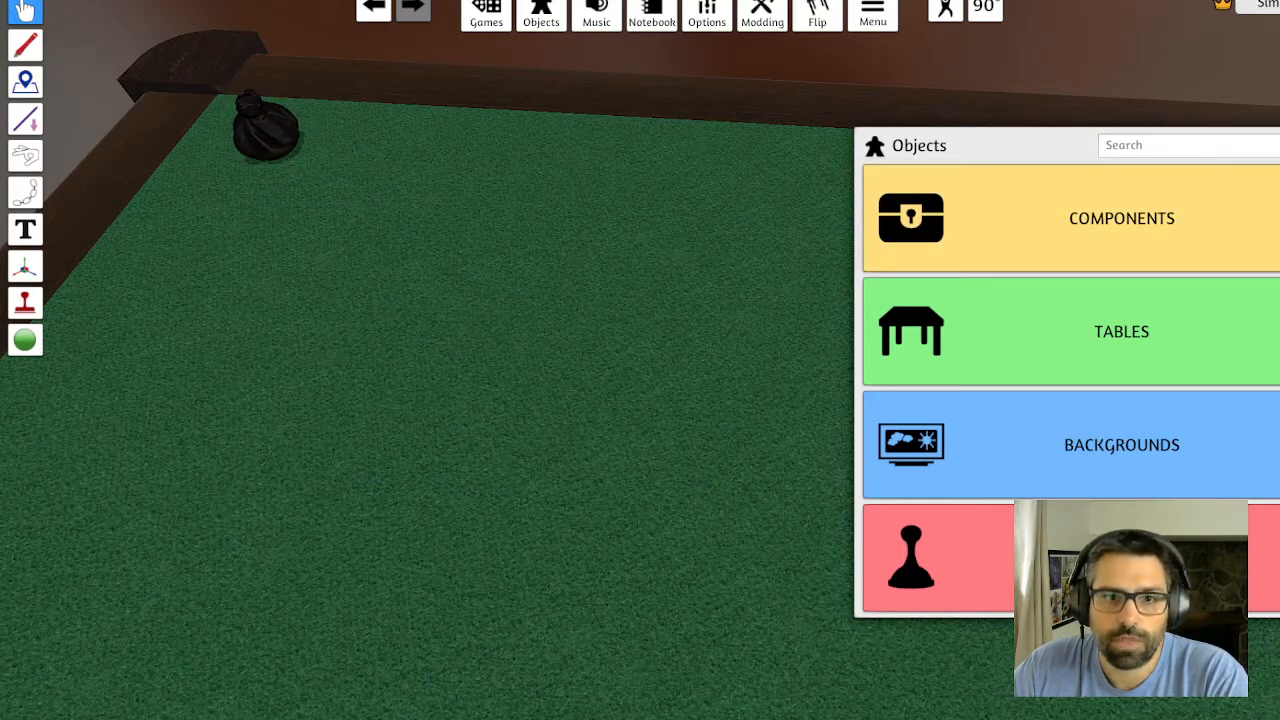
Place a new custom tile on the open table near the dark bag
left_click(1051, 262)
left_click(918, 326)
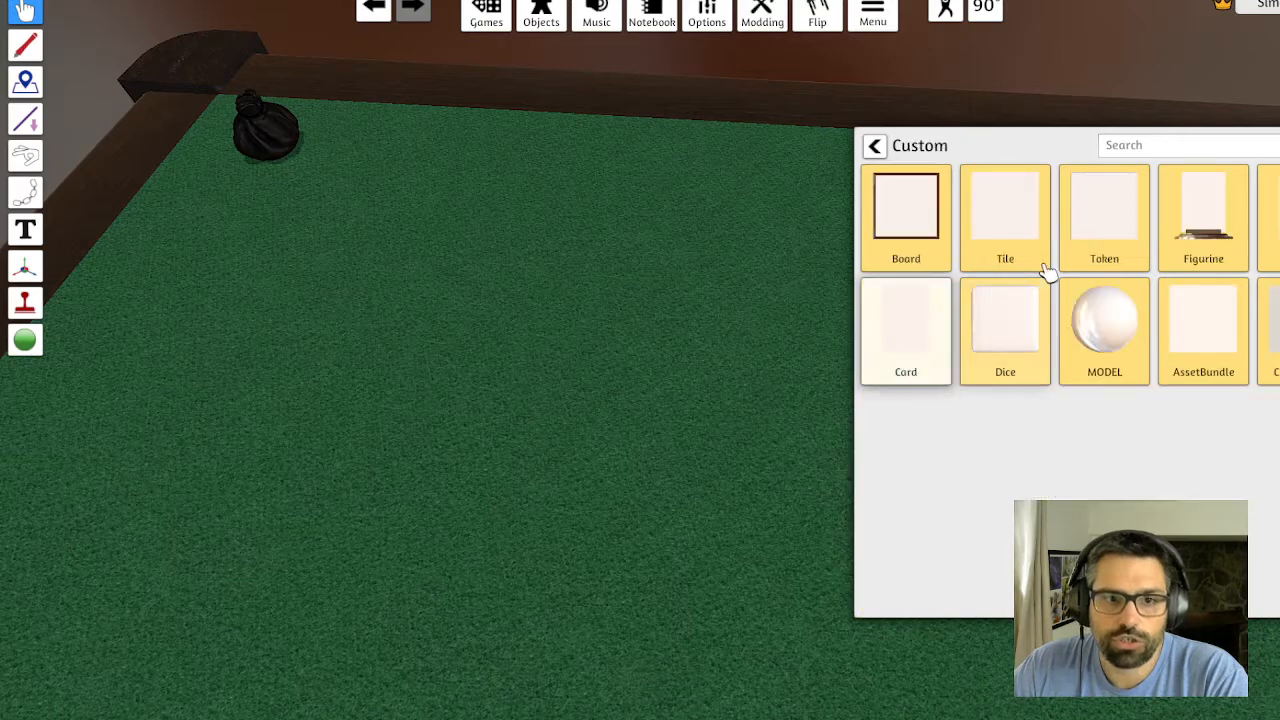
left_click_drag(1012, 226, 653, 345)
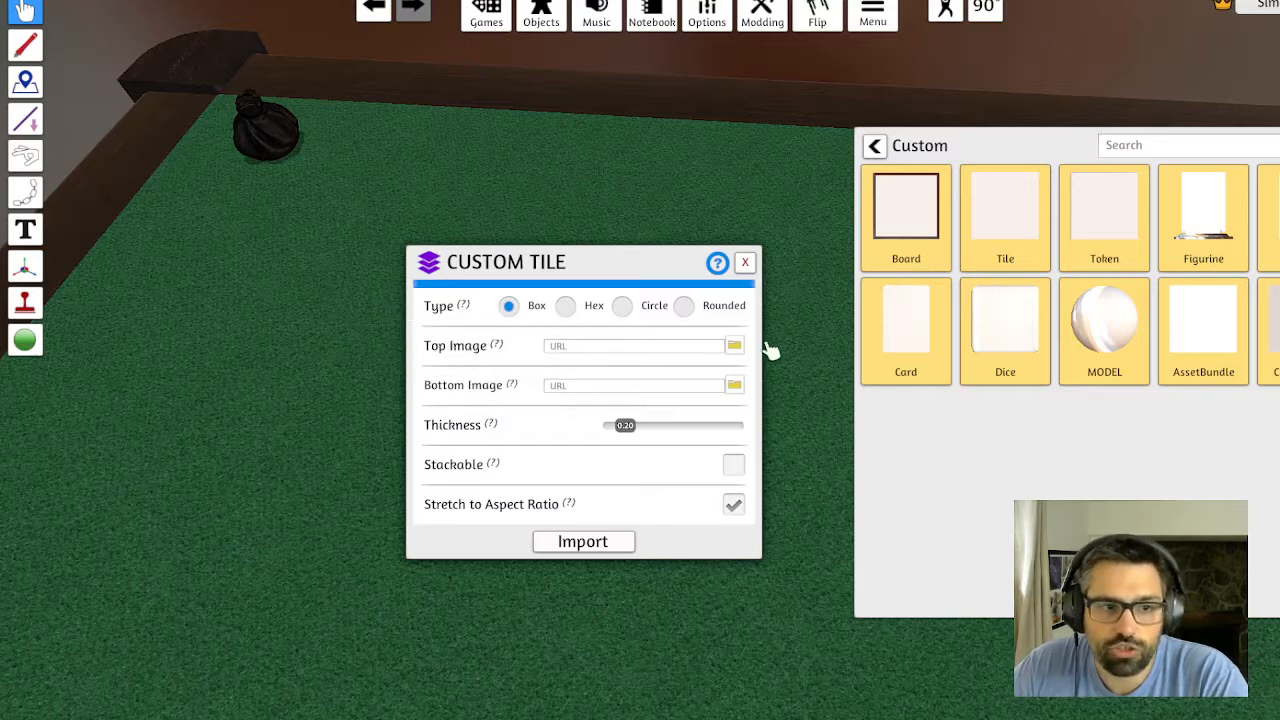
Upload the green v3-1 (recto) card image from the Items 3-1 folder as the tile's top image
left_click(735, 345)
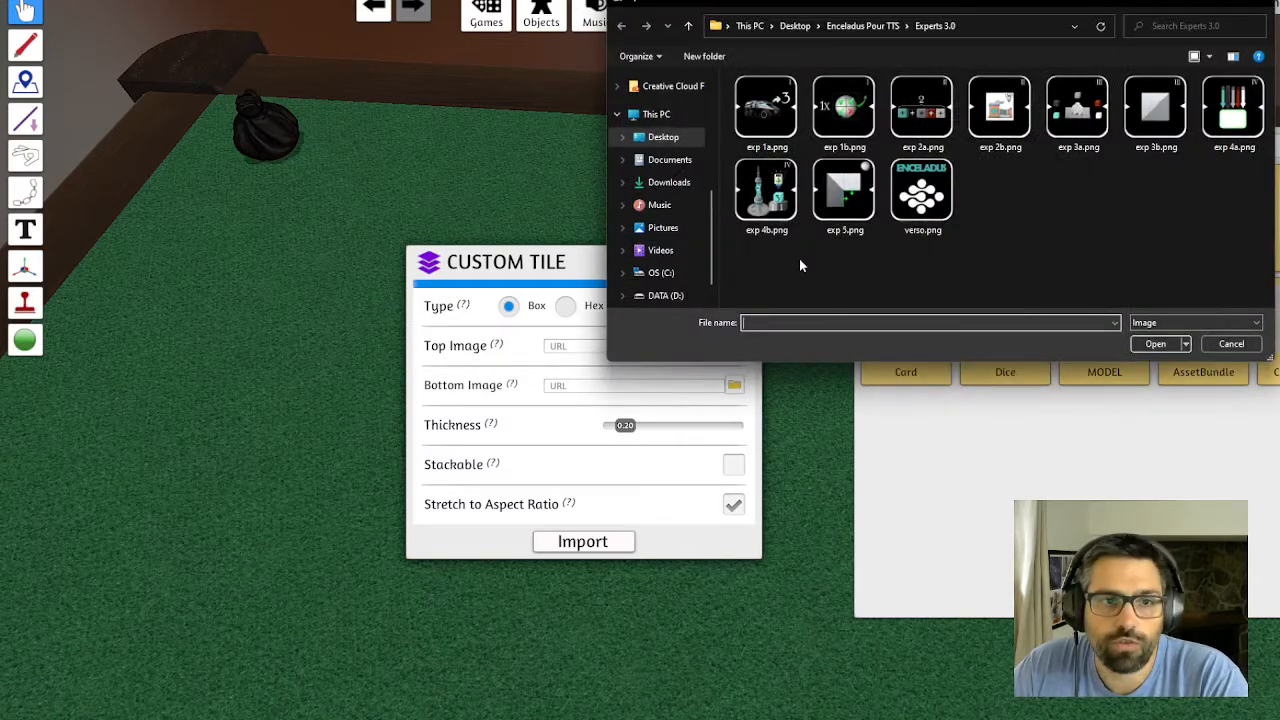
left_click(862, 25)
double_click(790, 165)
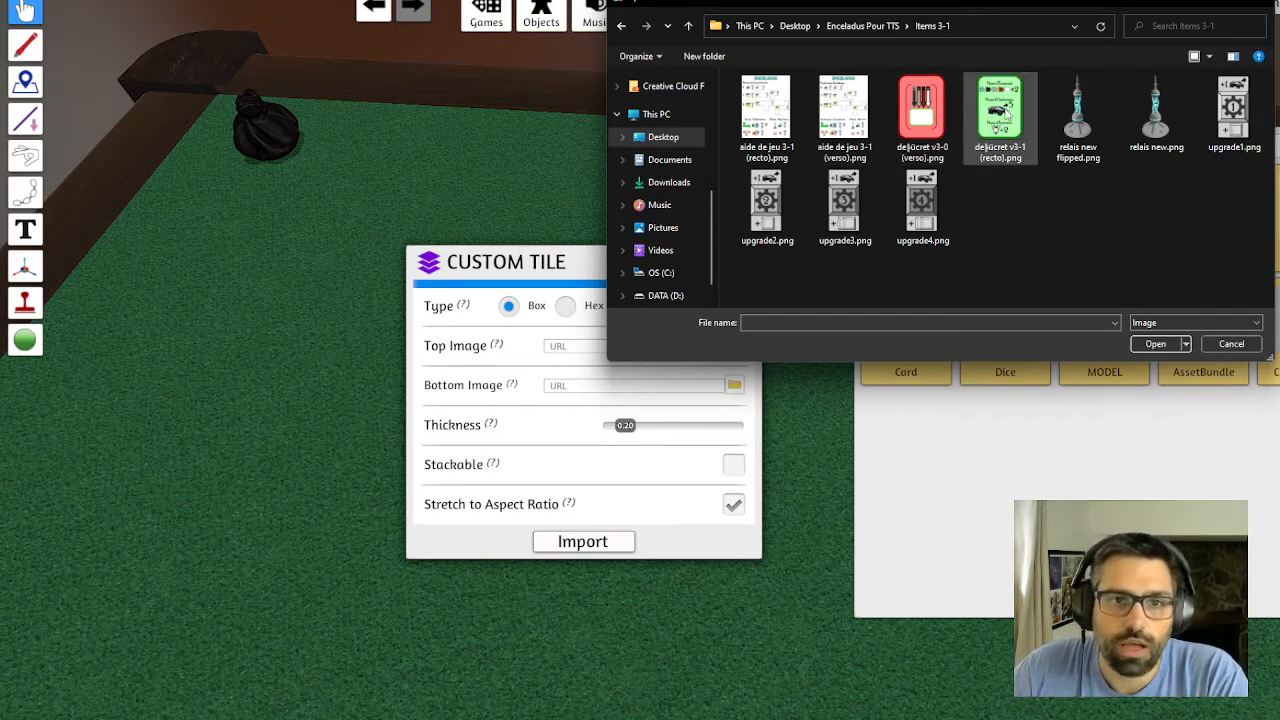
left_click(1008, 116)
left_click(1155, 343)
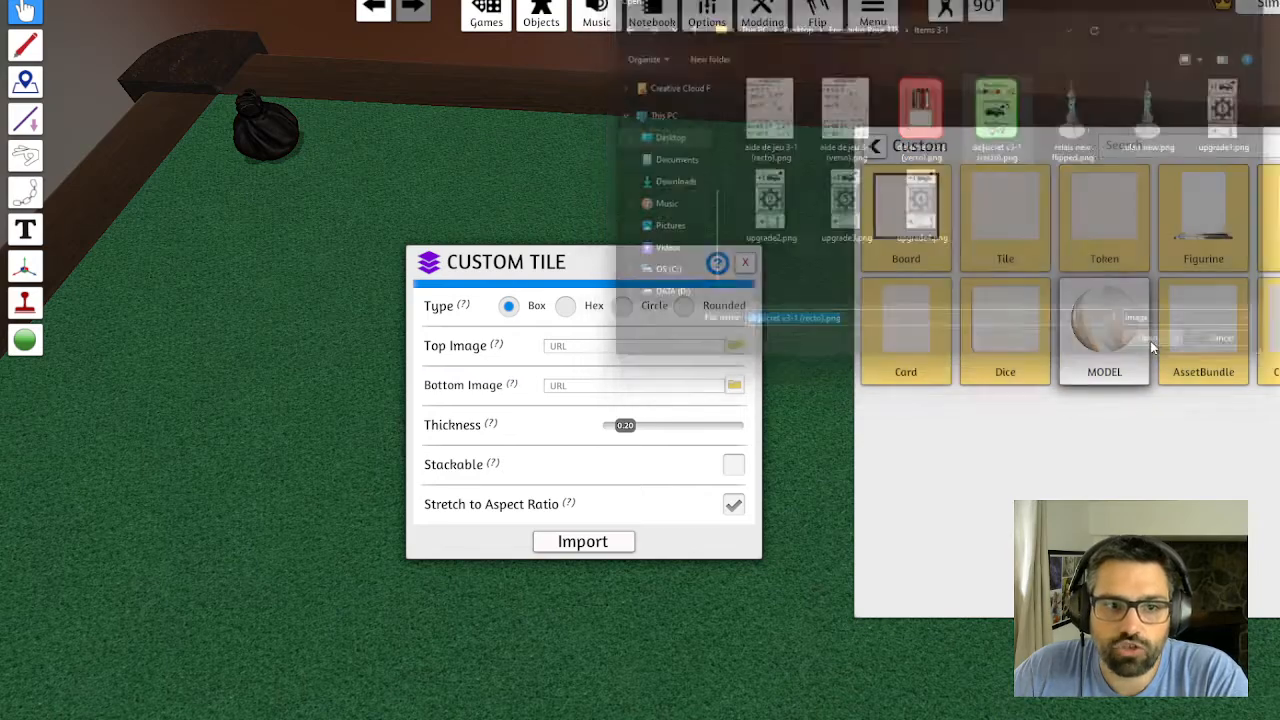
left_click(623, 389)
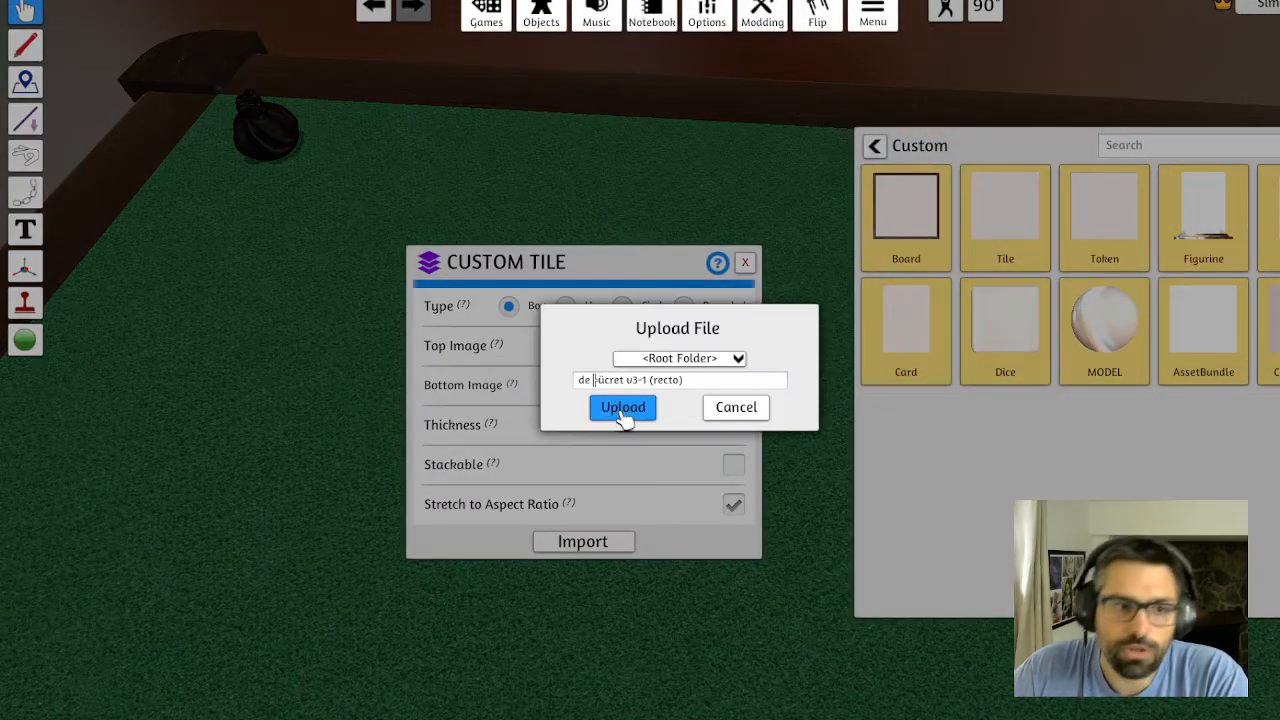
left_click(623, 409)
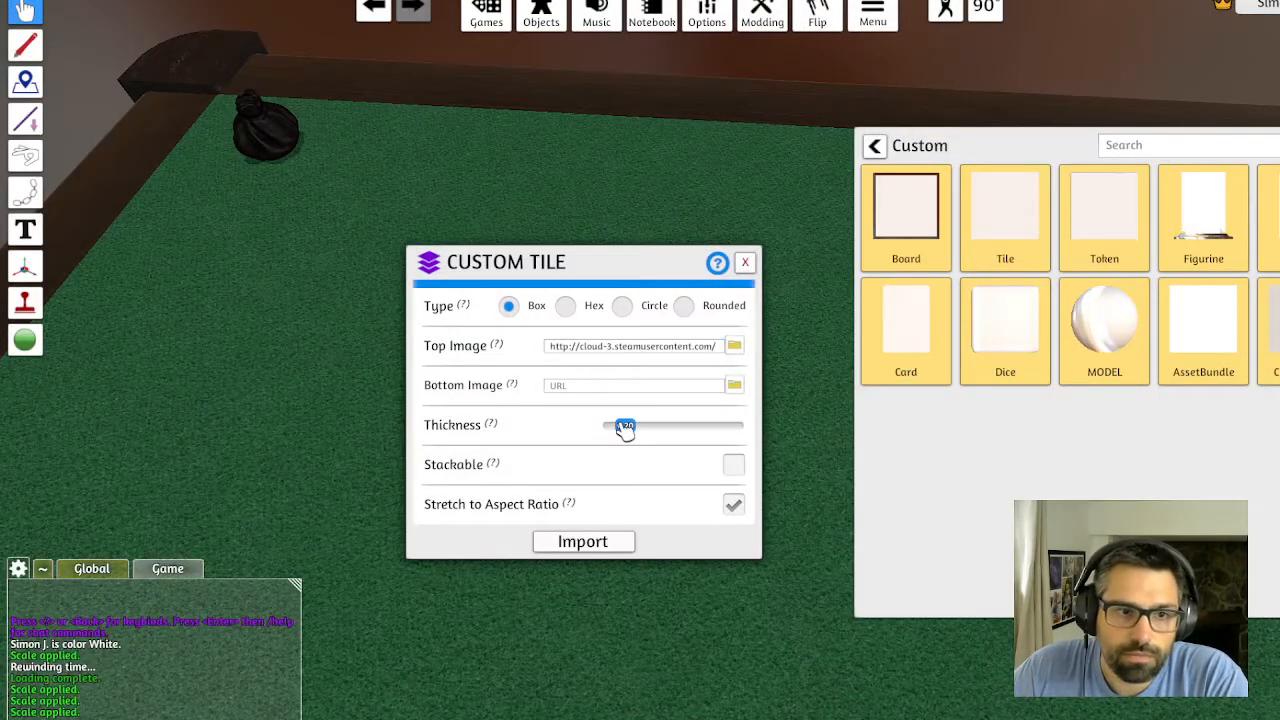
Upload the red v3-0 (verso) card image as the tile's bottom image and import the tile with the Box type
left_click(734, 385)
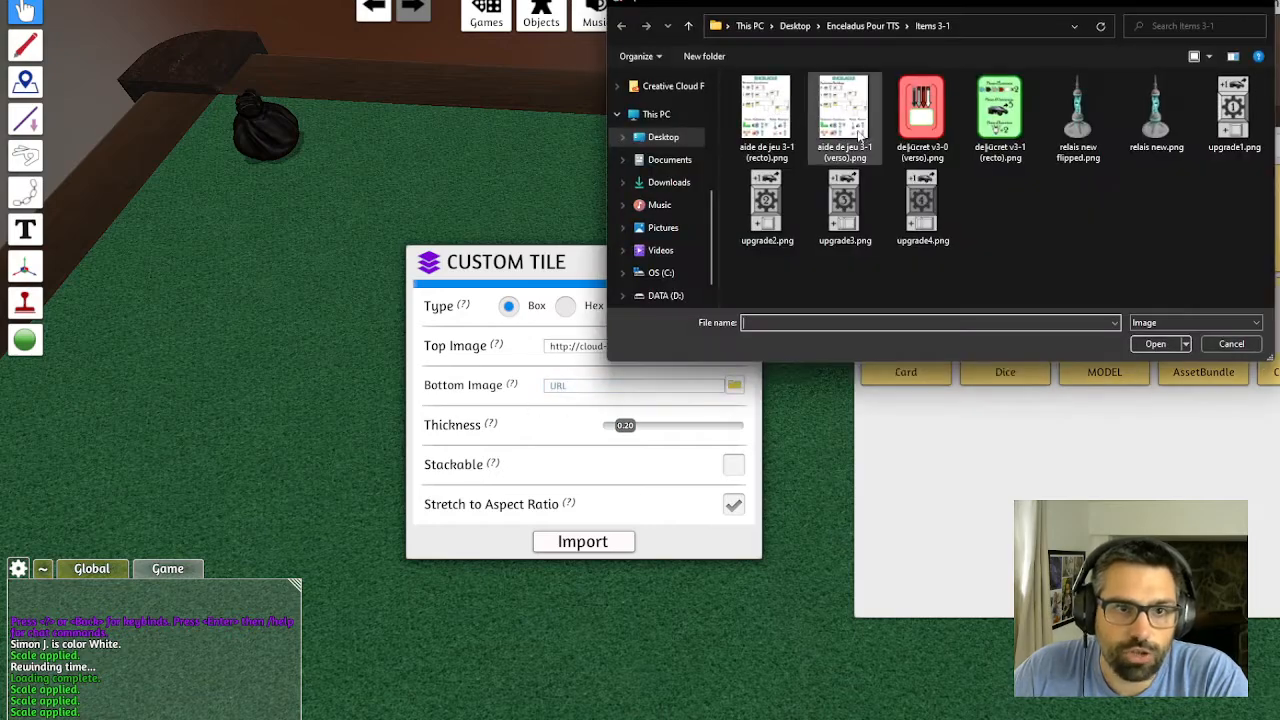
left_click(925, 110)
left_click(1154, 343)
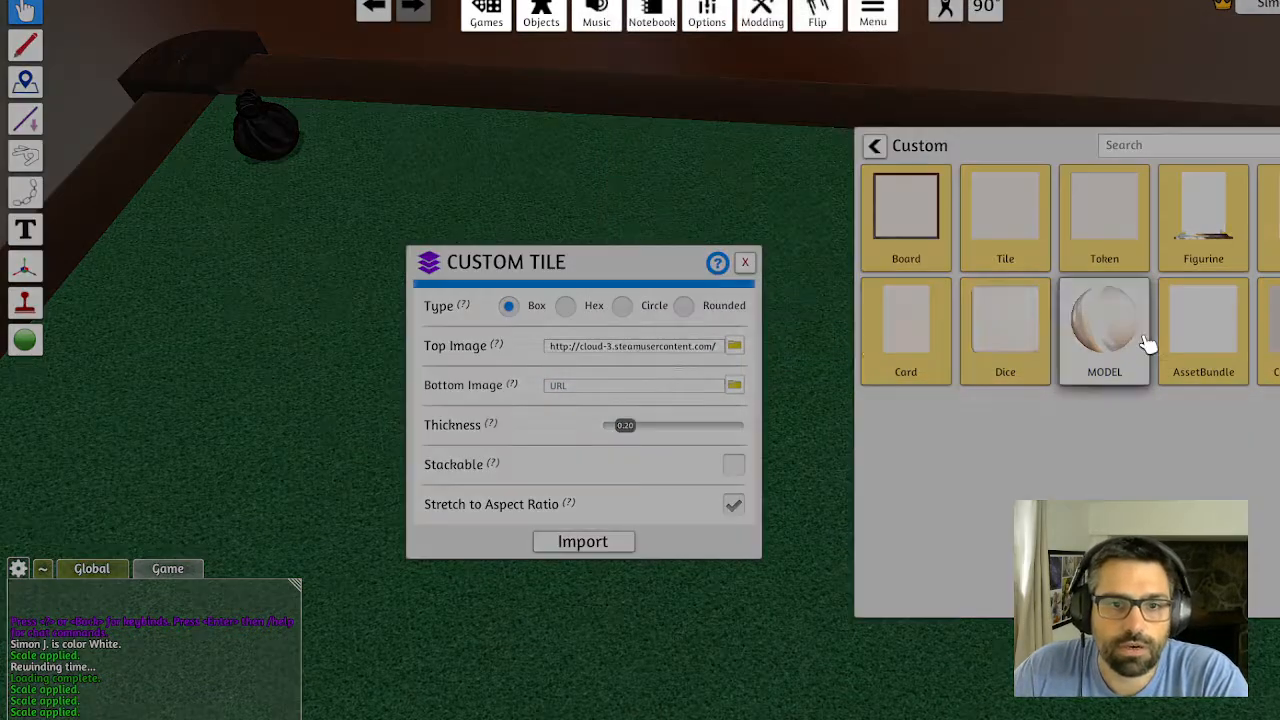
left_click(619, 389)
left_click(623, 407)
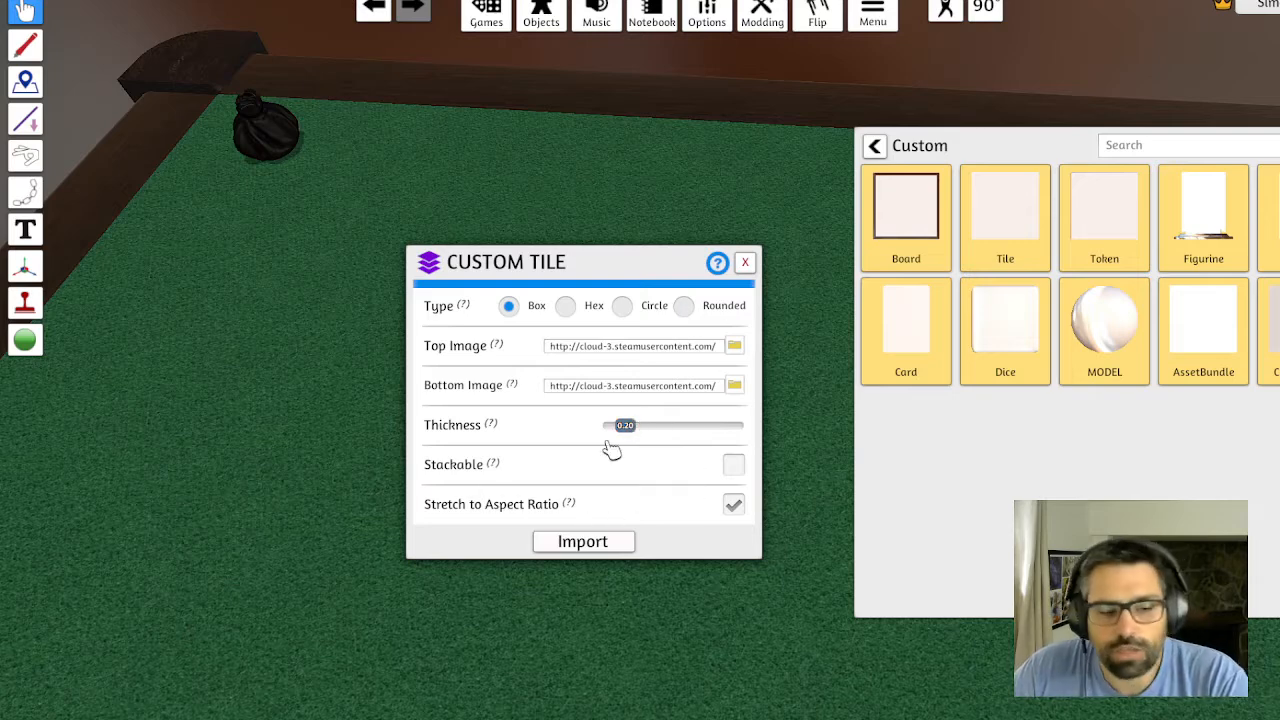
left_click(584, 542)
Examine the imported green card tile's face and corners up close and its size relative to the table
scroll(771, 374, "up", 3)
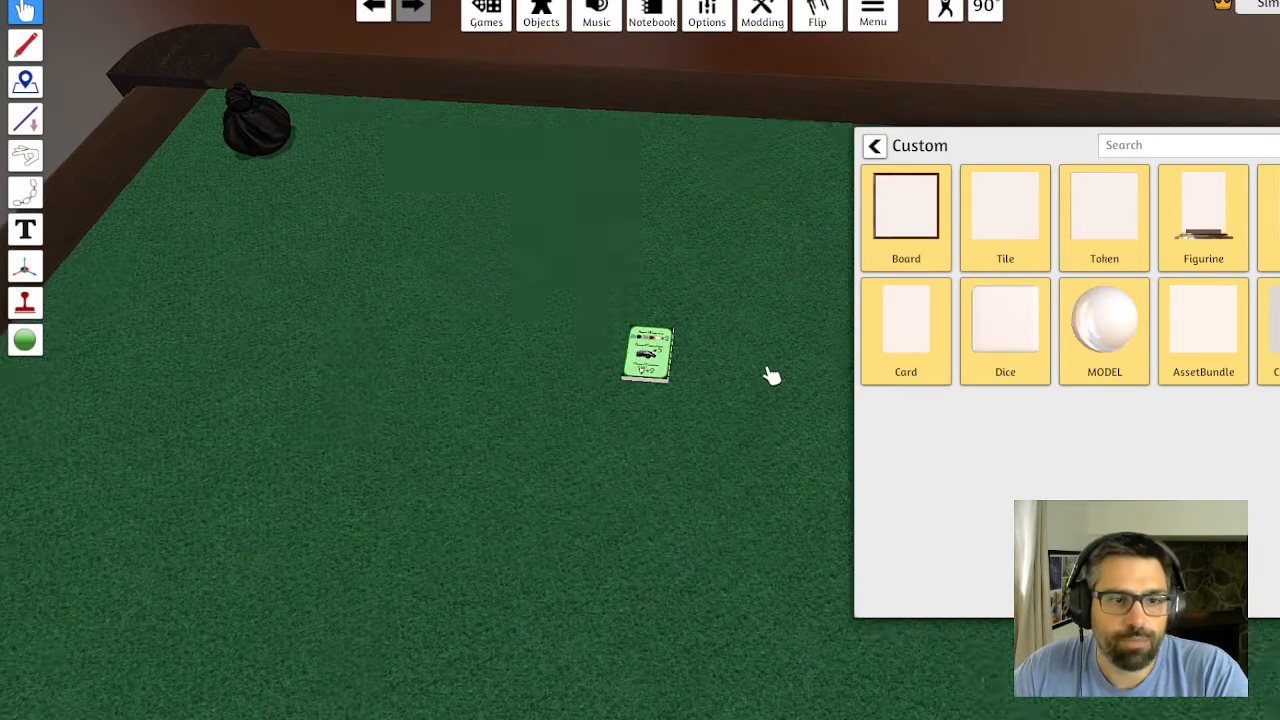
key("a")
scroll(769, 434, "up", 3)
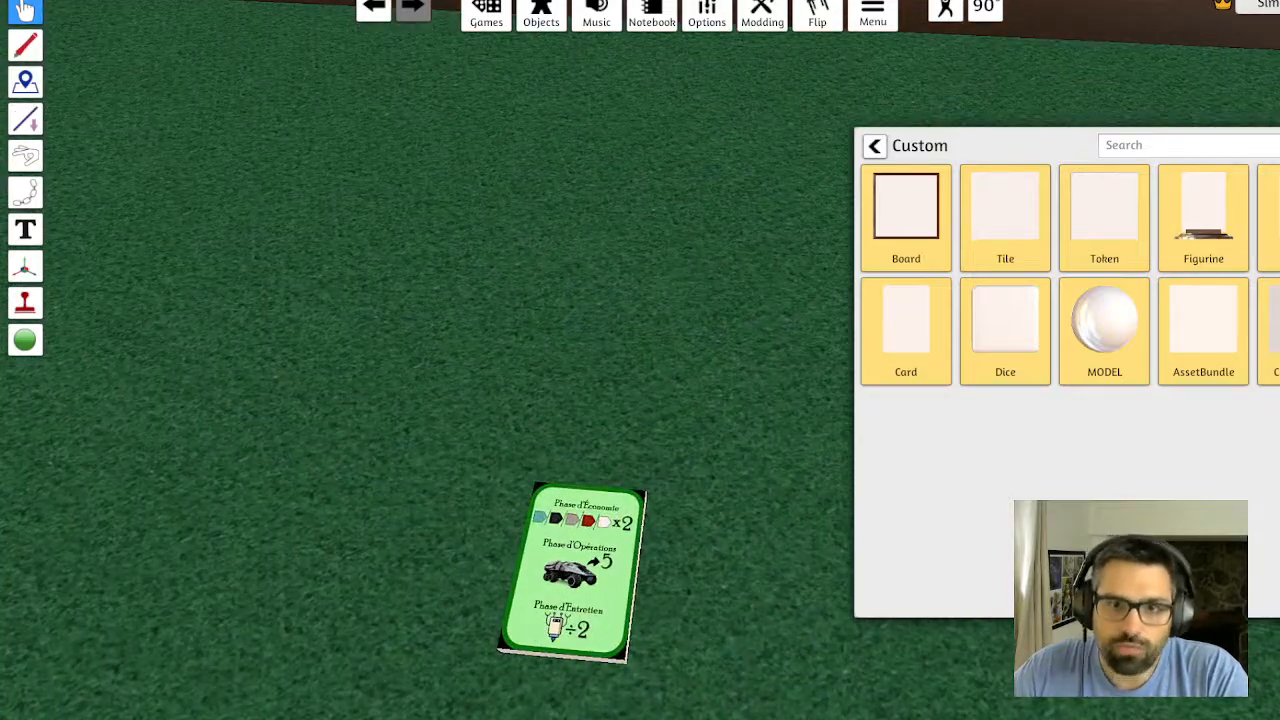
key("Escape")
scroll(806, 456, "up", 1)
scroll(829, 393, "down", 2)
key("s")
key("a")
scroll(893, 408, "up", 3)
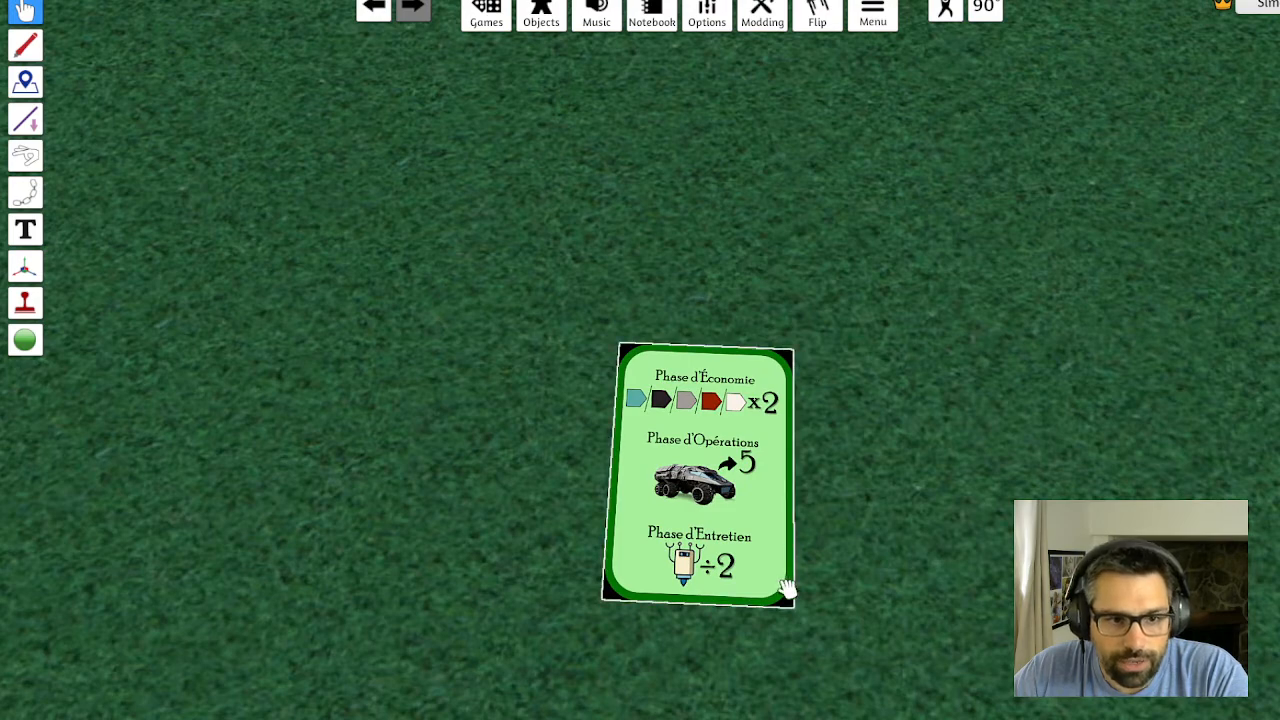
key("d")
scroll(677, 471, "down", 7)
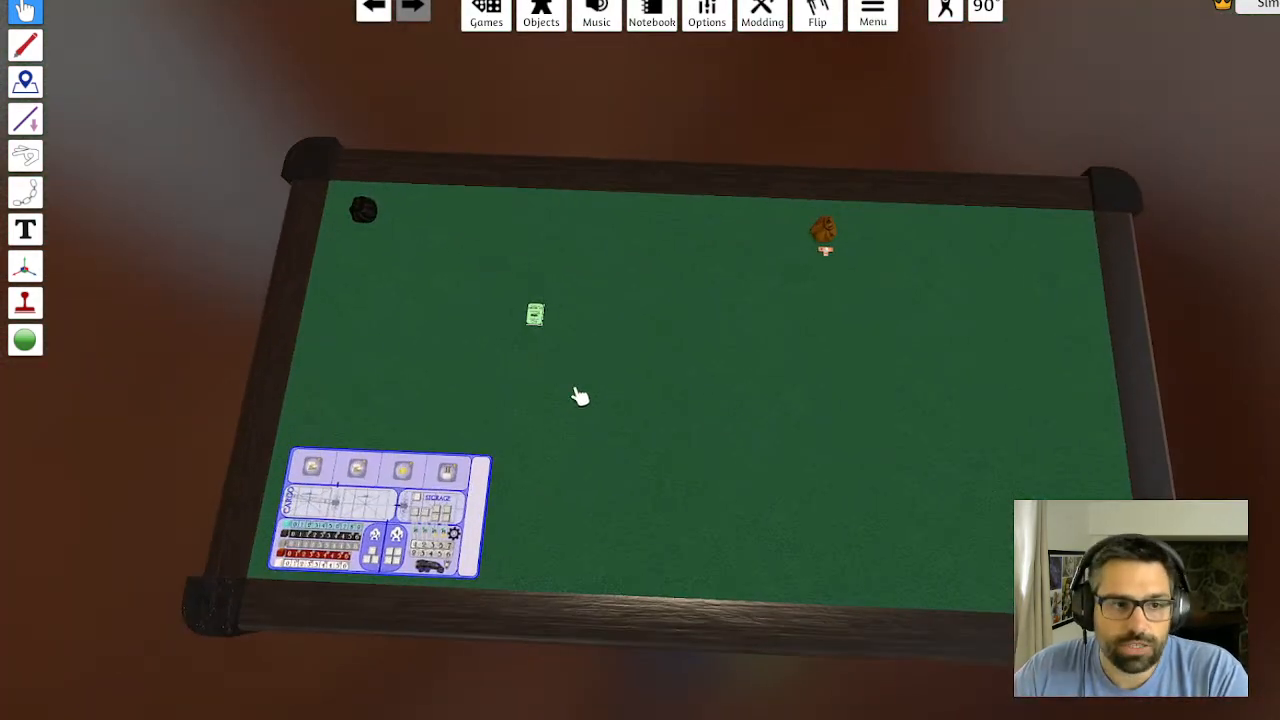
scroll(580, 394, "up", 2)
key("w")
key("a")
scroll(824, 594, "up", 6)
key("s")
key("d")
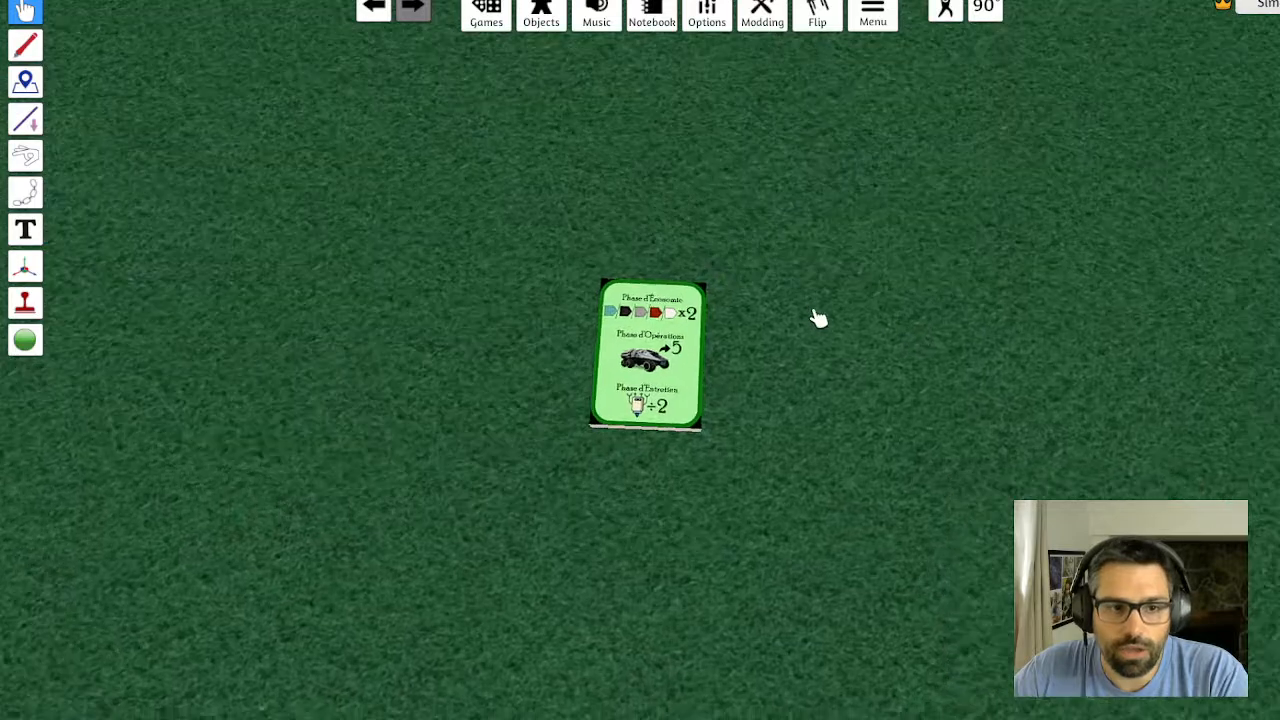
scroll(818, 318, "up", 2)
key("a")
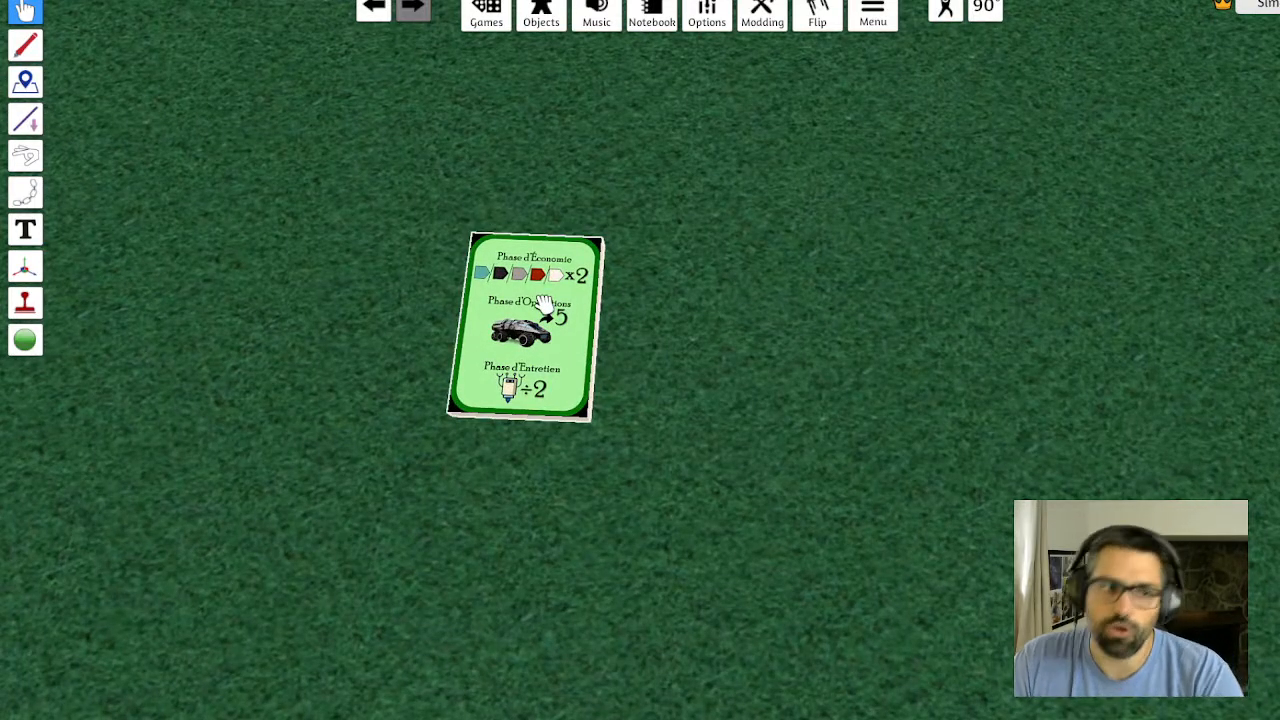
Flip the green card tile repeatedly to check its front and back faces
key("f")
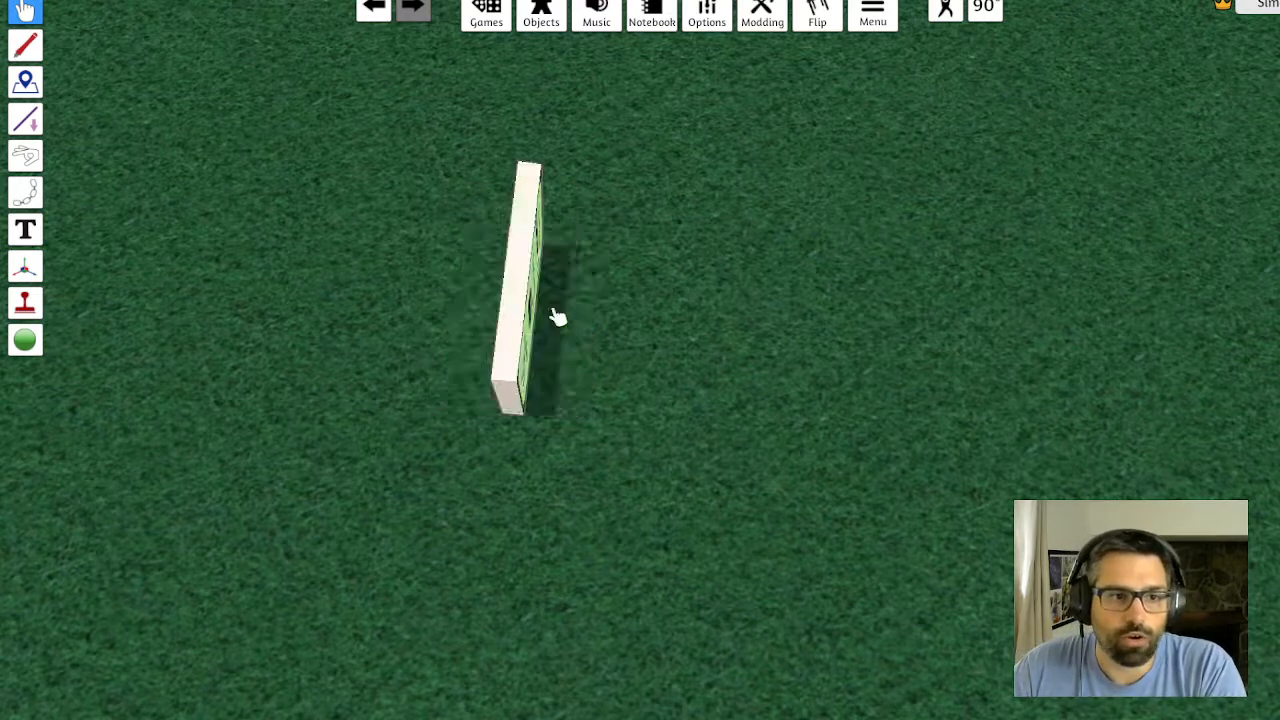
key("f")
key("f")
key("f")
key("f")
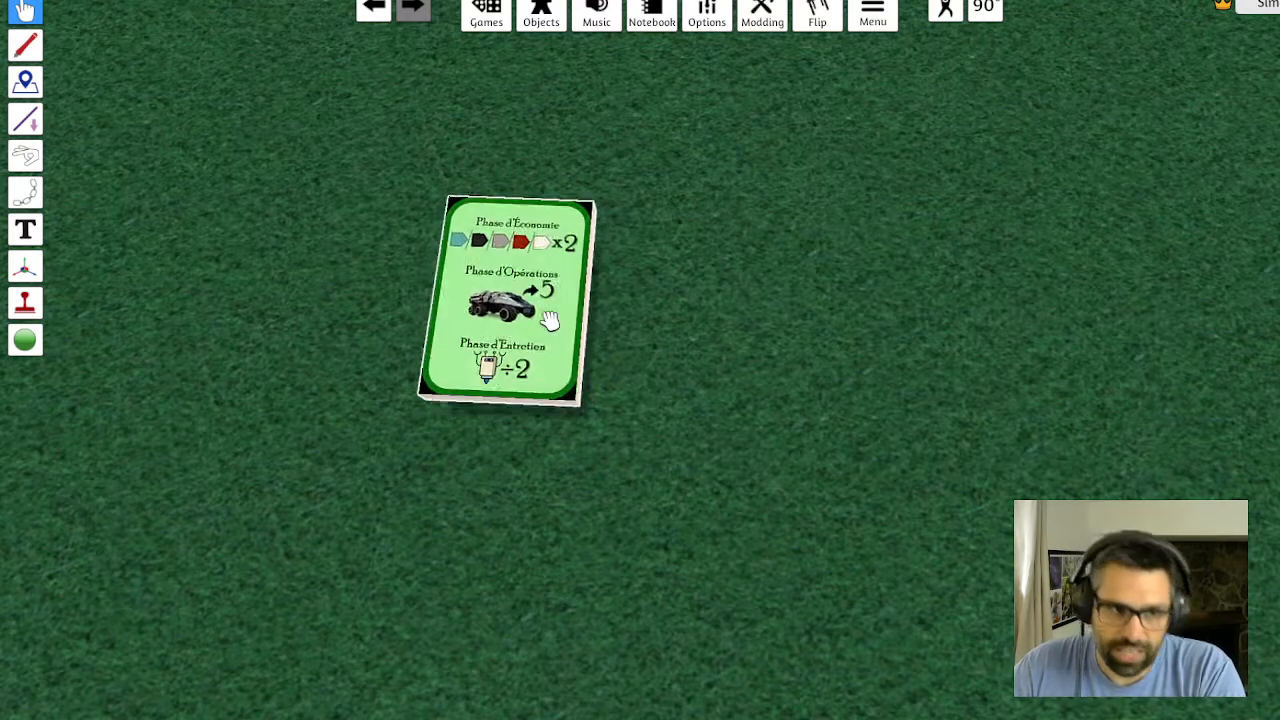
key("f")
key("f")
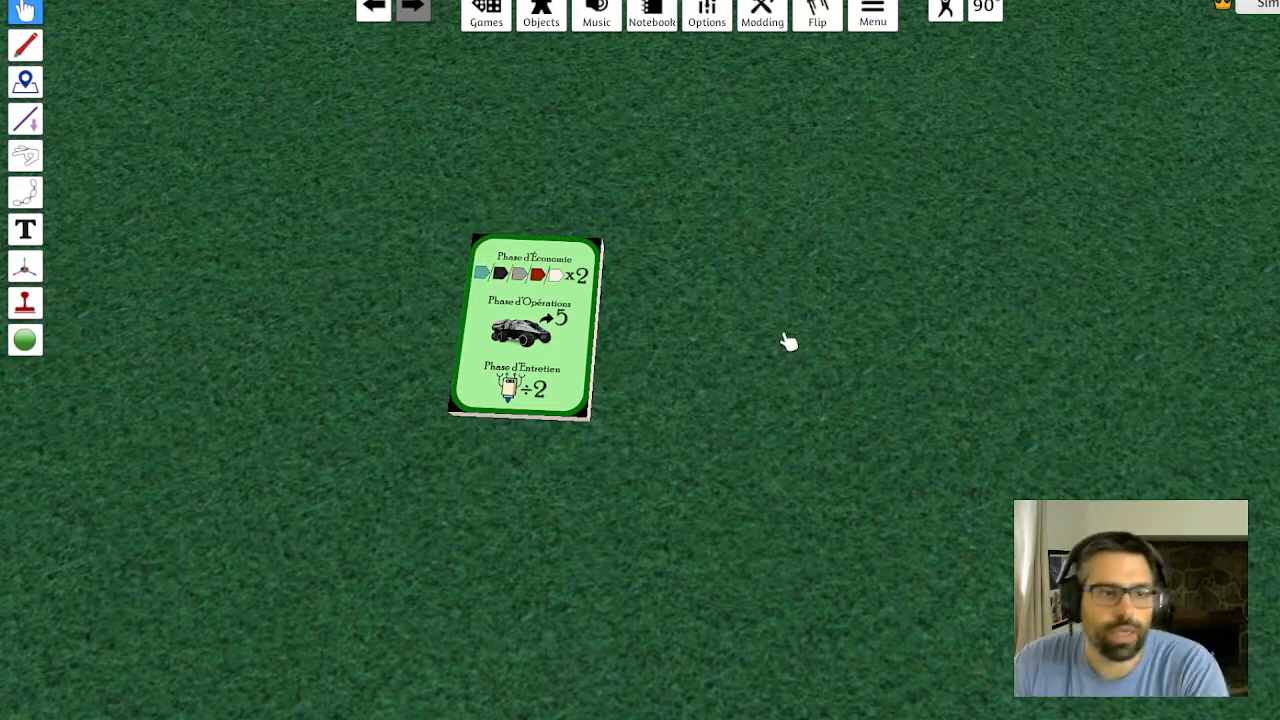
Change the green card tile's type to Rounded, reimport it, and examine its corners
scroll(788, 342, "down", 1)
key("d")
key("s")
left_click(541, 22)
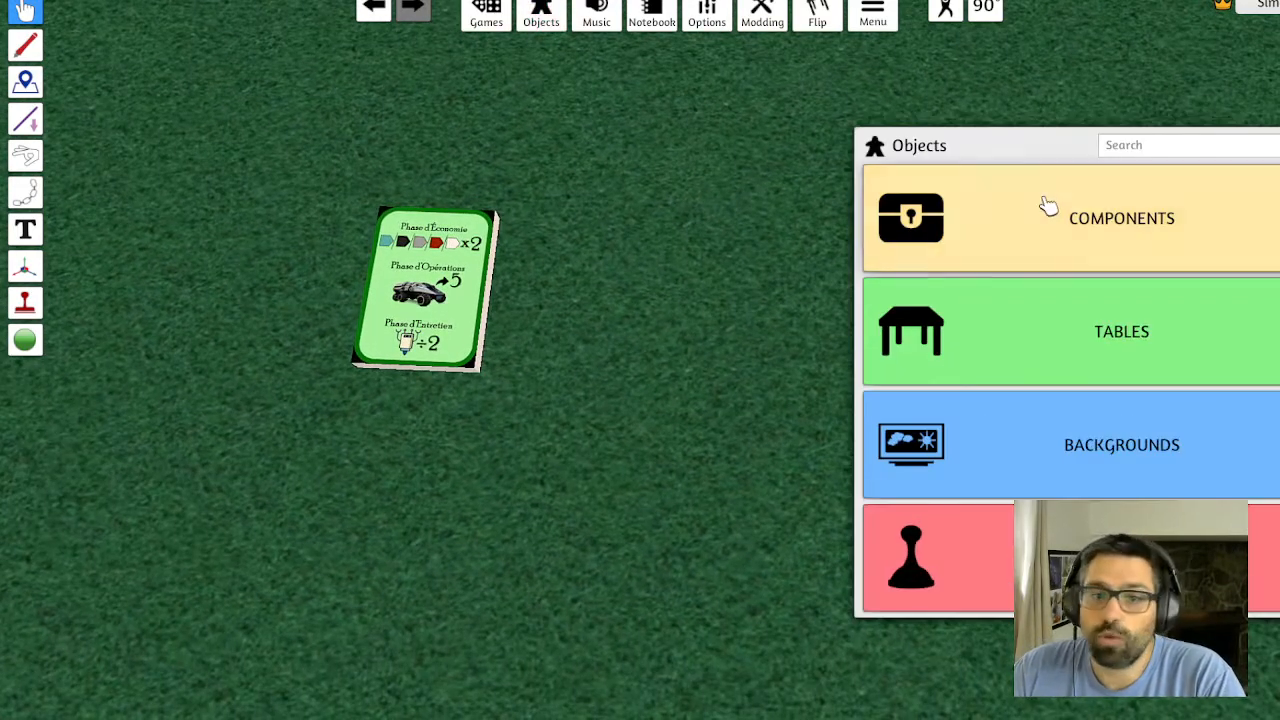
left_click(1048, 217)
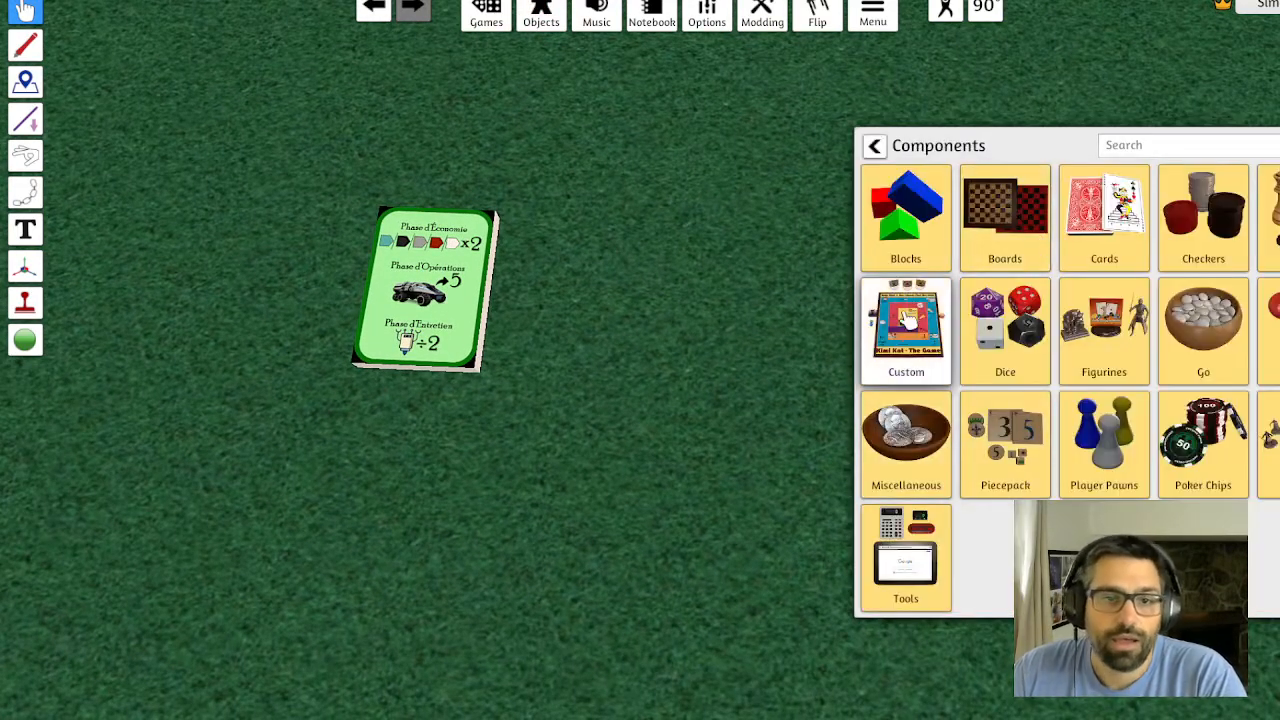
right_click(499, 275)
left_click(548, 284)
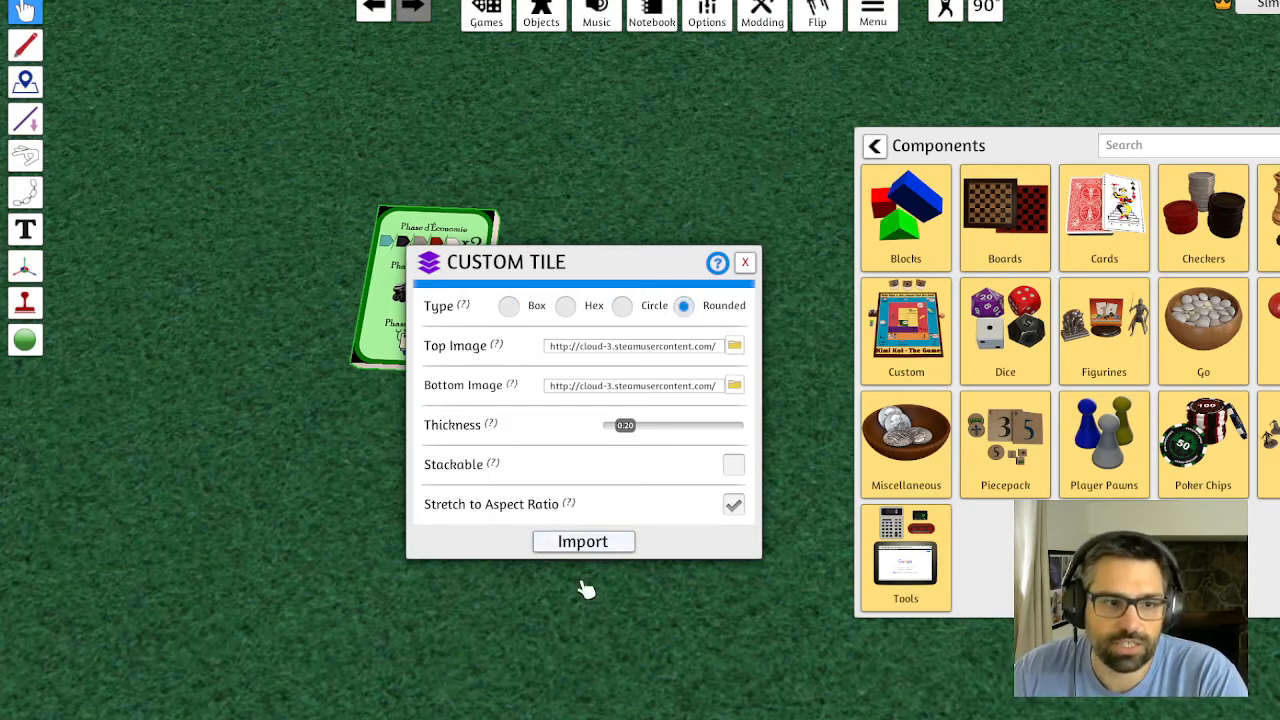
left_click(588, 545)
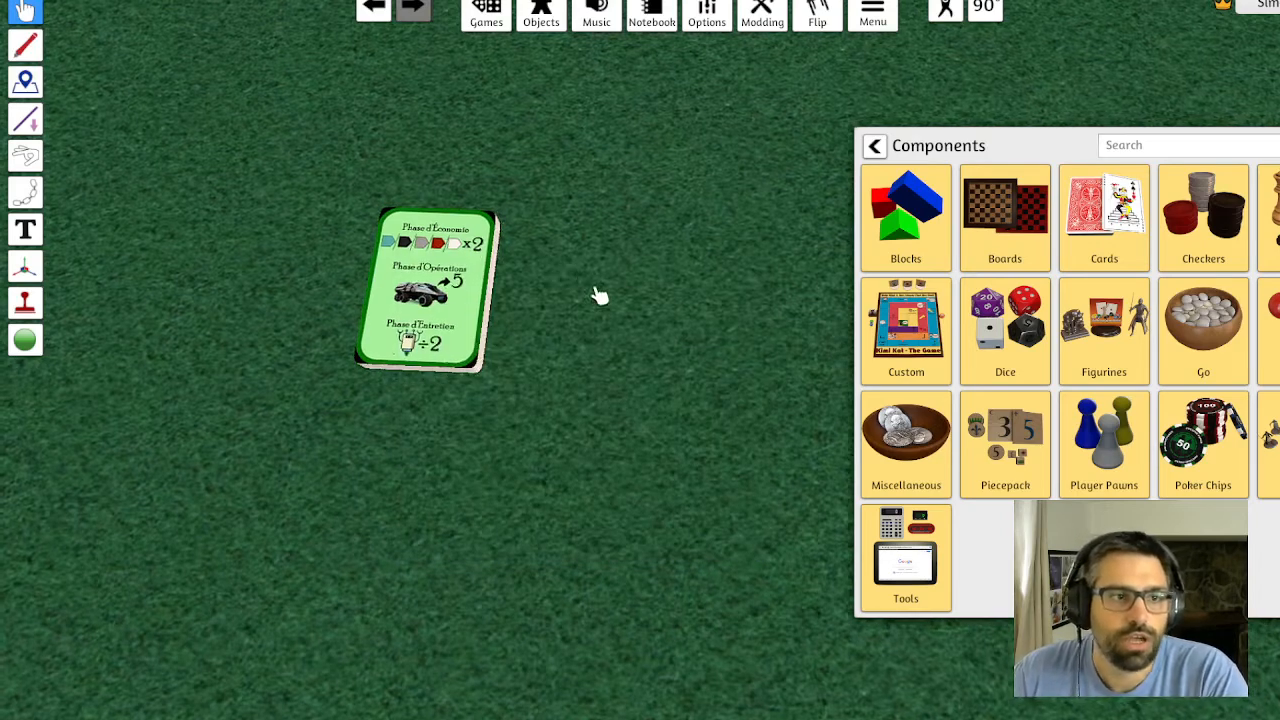
scroll(600, 294, "up", 1)
key("a")
key("w")
key("d")
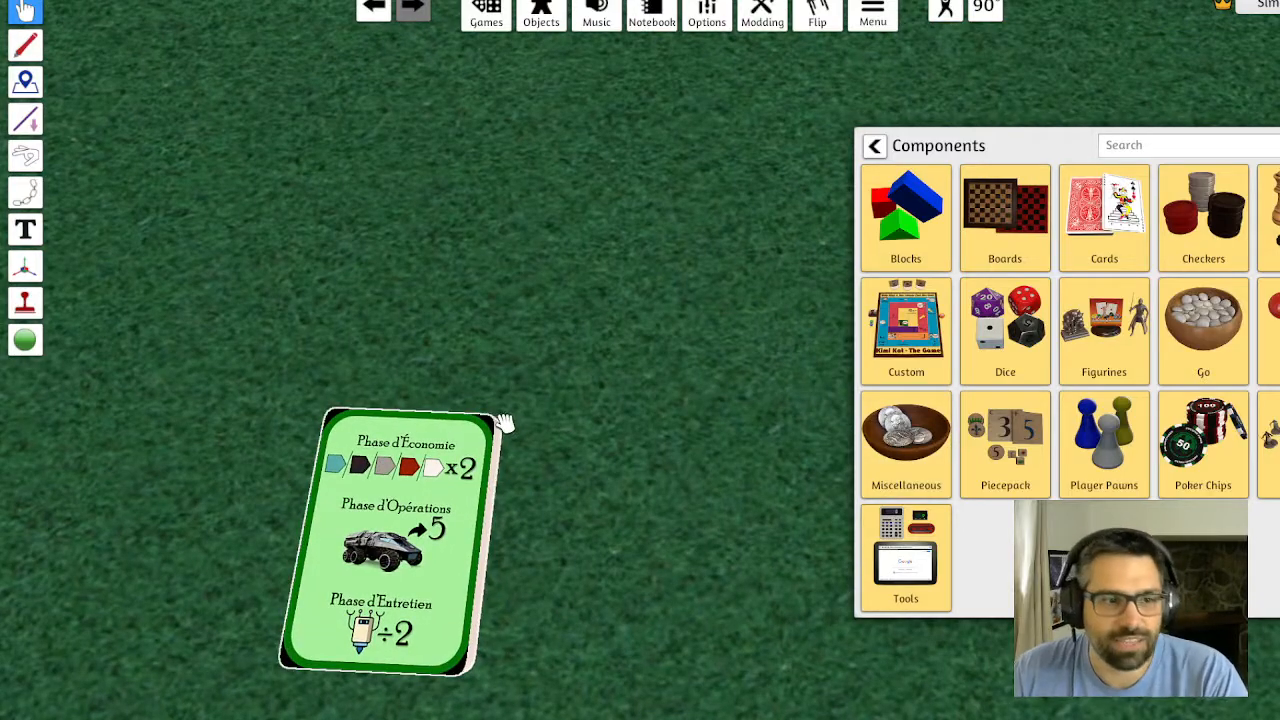
Flip the Rounded green card tile over and back while examining it from closer and from a different angle
key("a")
key("s")
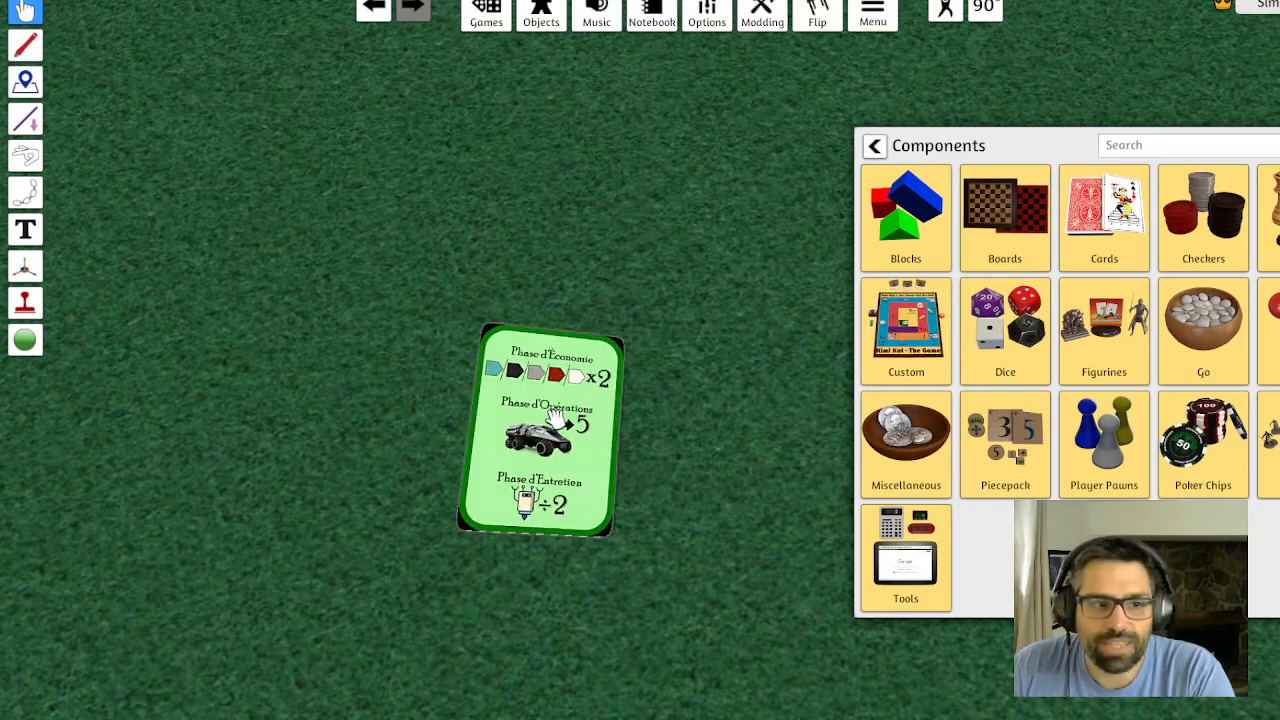
key("f")
key("f")
key("d")
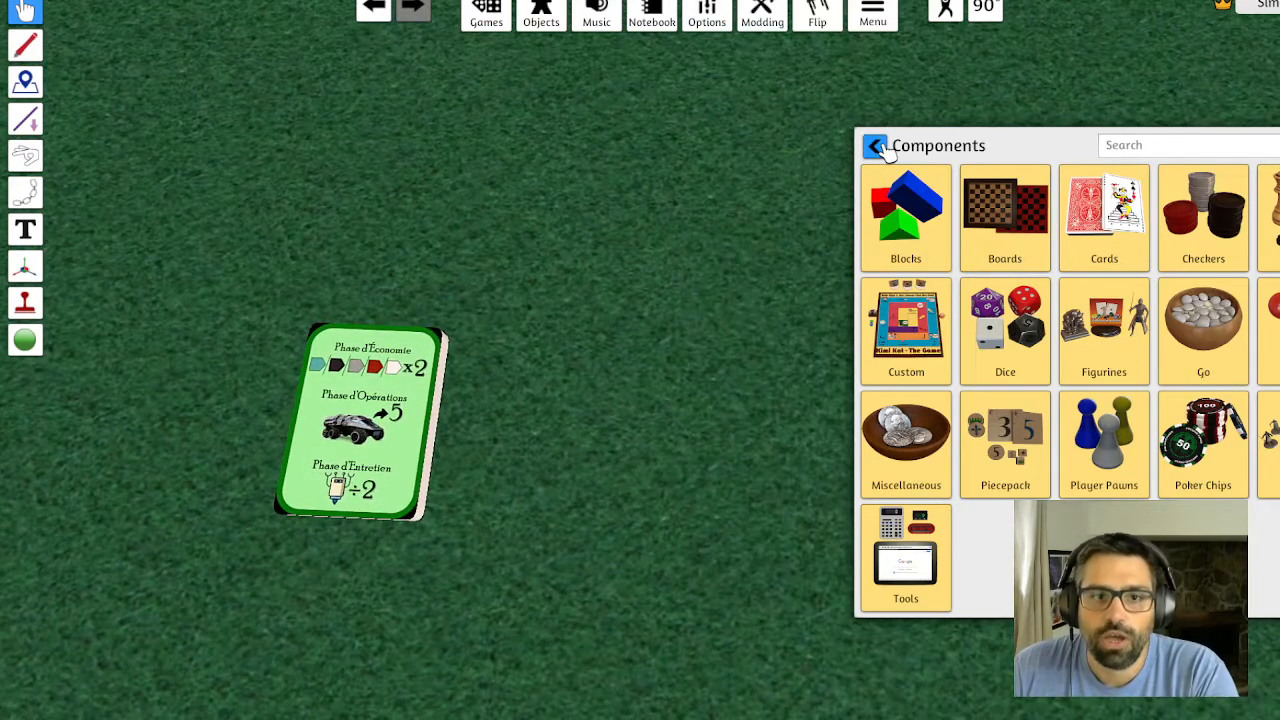
Place a blank custom card on the table next to the green card tile
left_click(1104, 205)
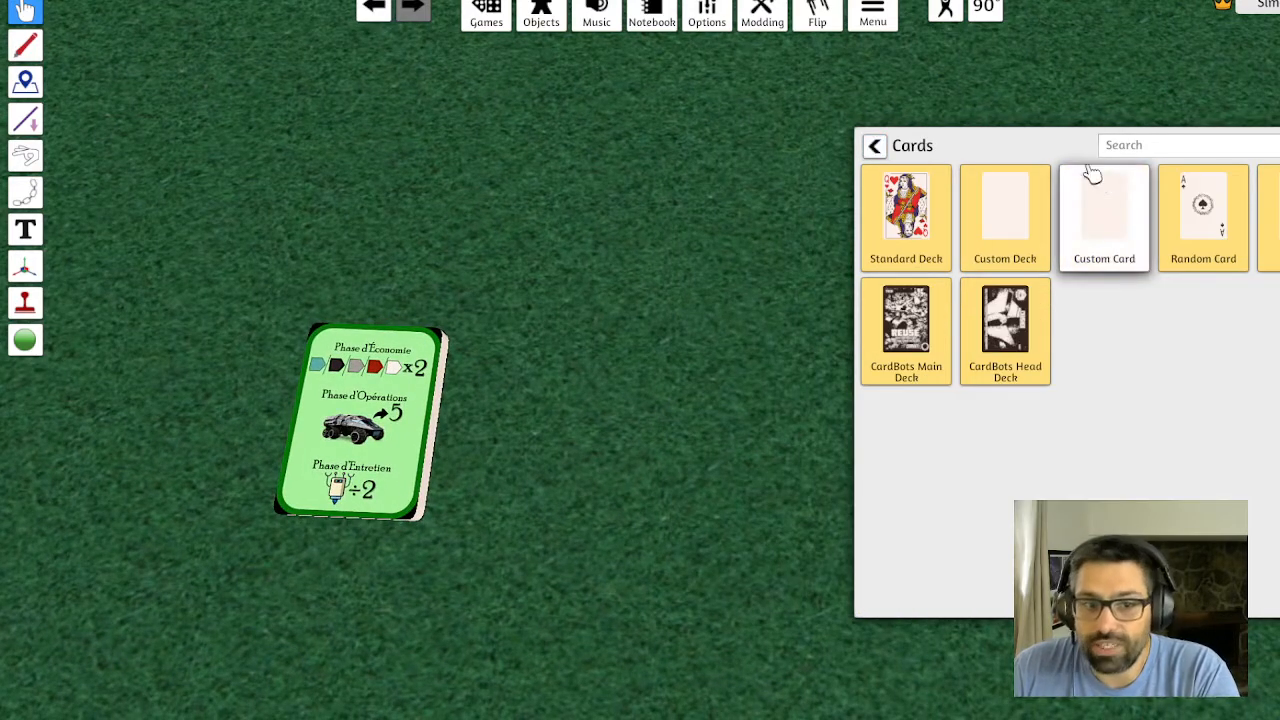
left_click(876, 147)
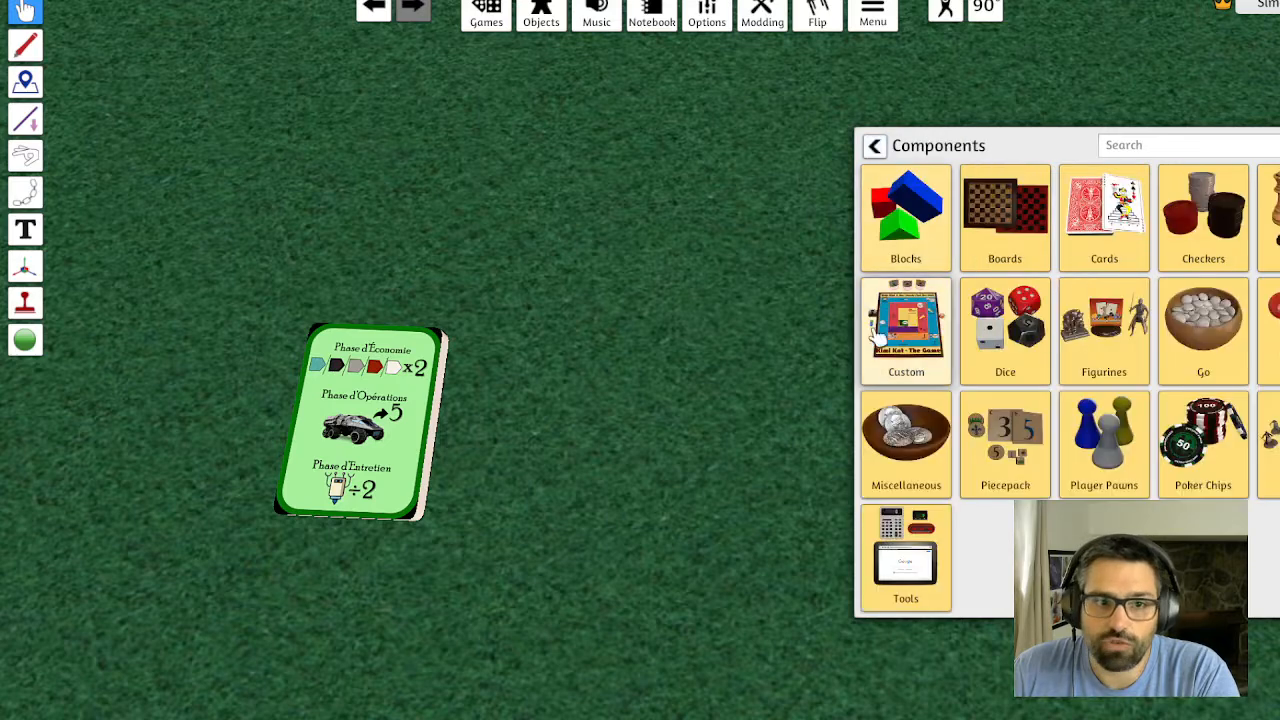
left_click(906, 330)
left_click_drag(903, 334, 560, 375)
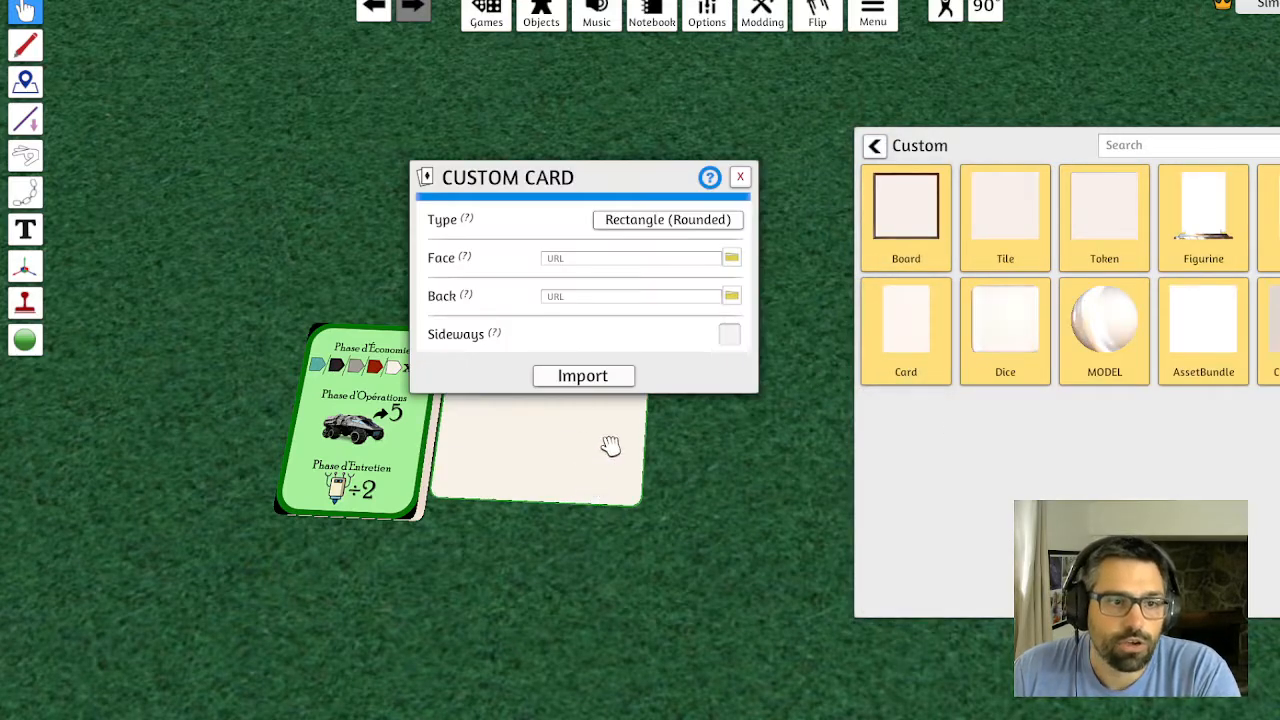
Upload the green v3-1 (recto) card image to the root folder as the custom card's face
left_click(731, 257)
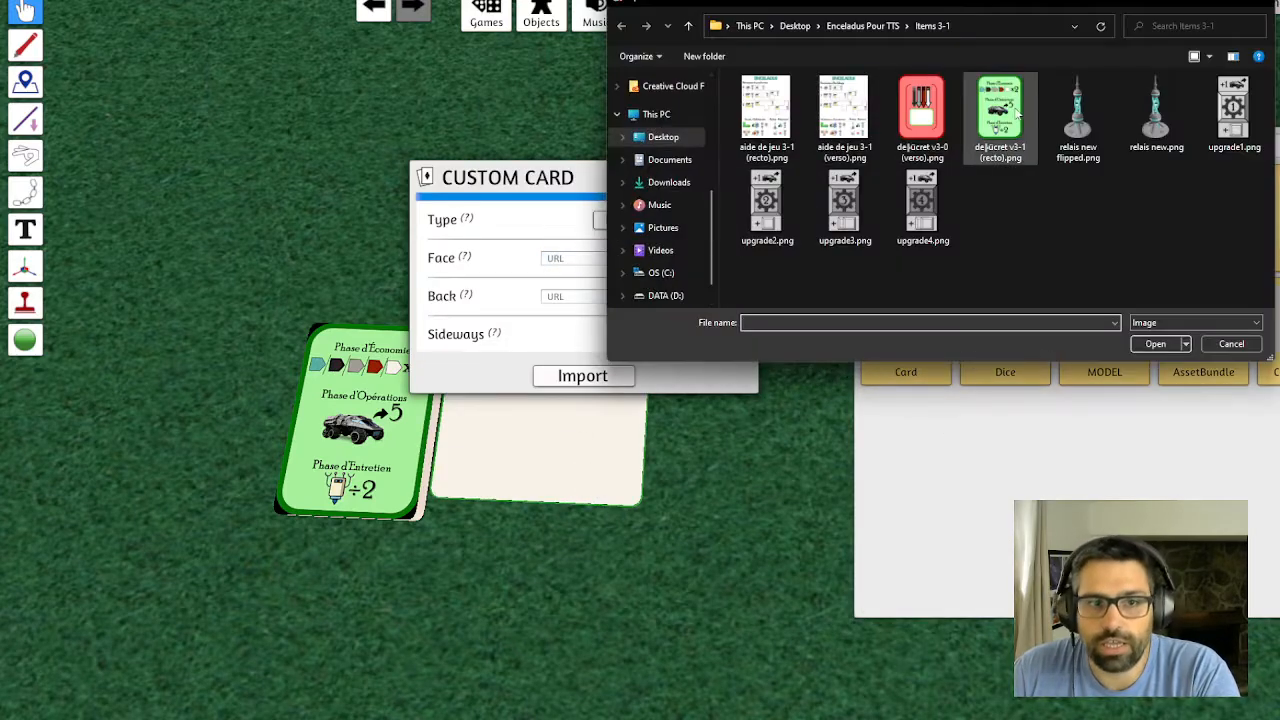
left_click(1000, 110)
left_click(1155, 343)
left_click(621, 387)
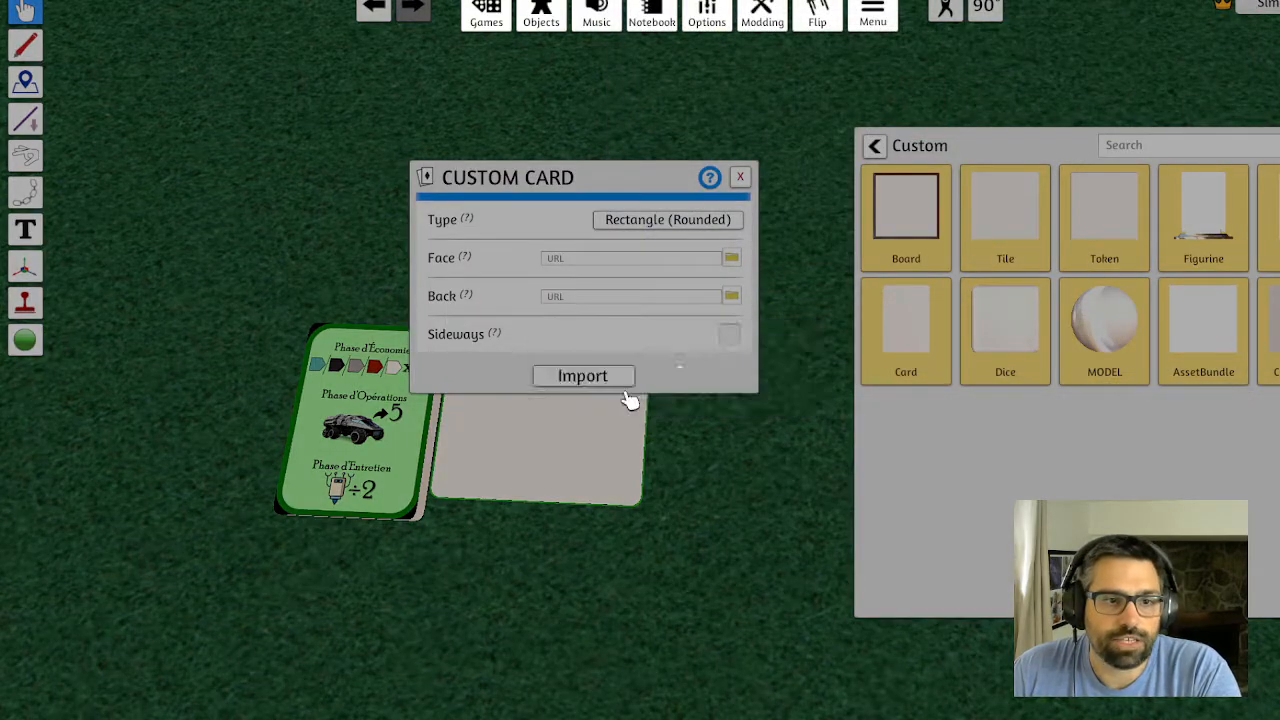
left_click(622, 407)
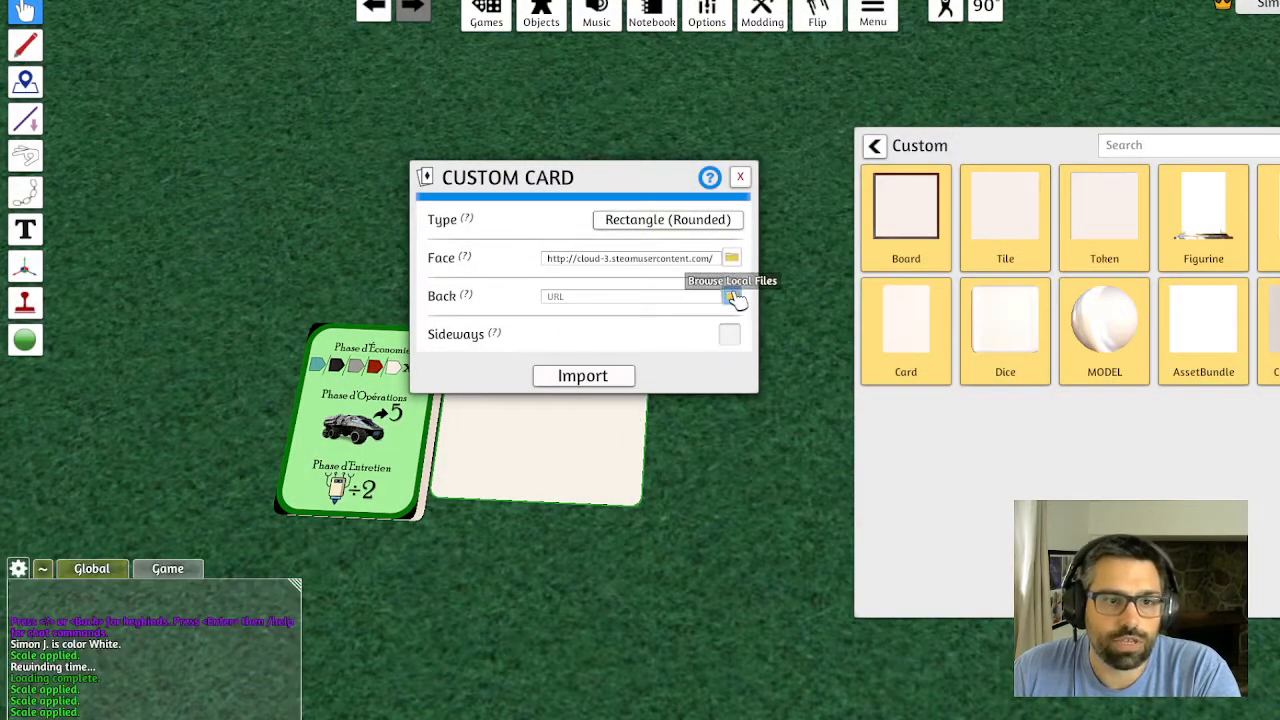
Upload the red v3-0 (verso) card image to the root folder as the custom card's back
left_click(735, 298)
left_click(920, 115)
left_click(1145, 343)
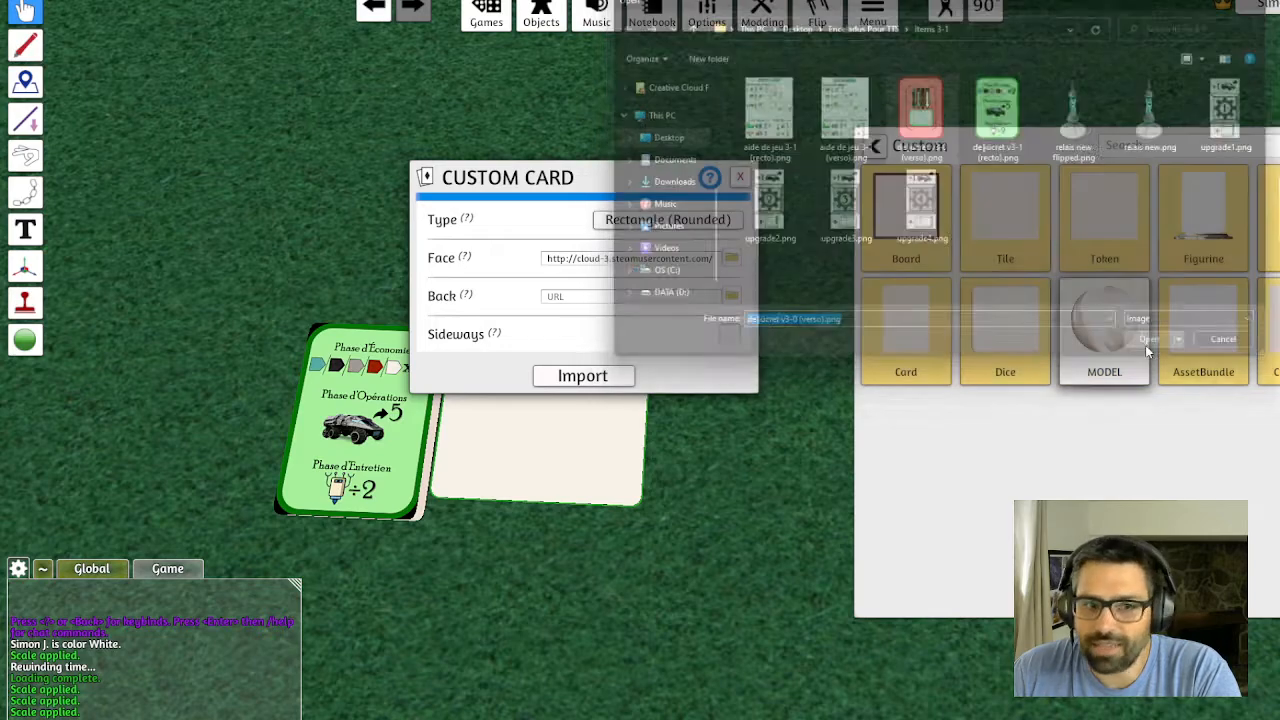
left_click(622, 389)
left_click(623, 406)
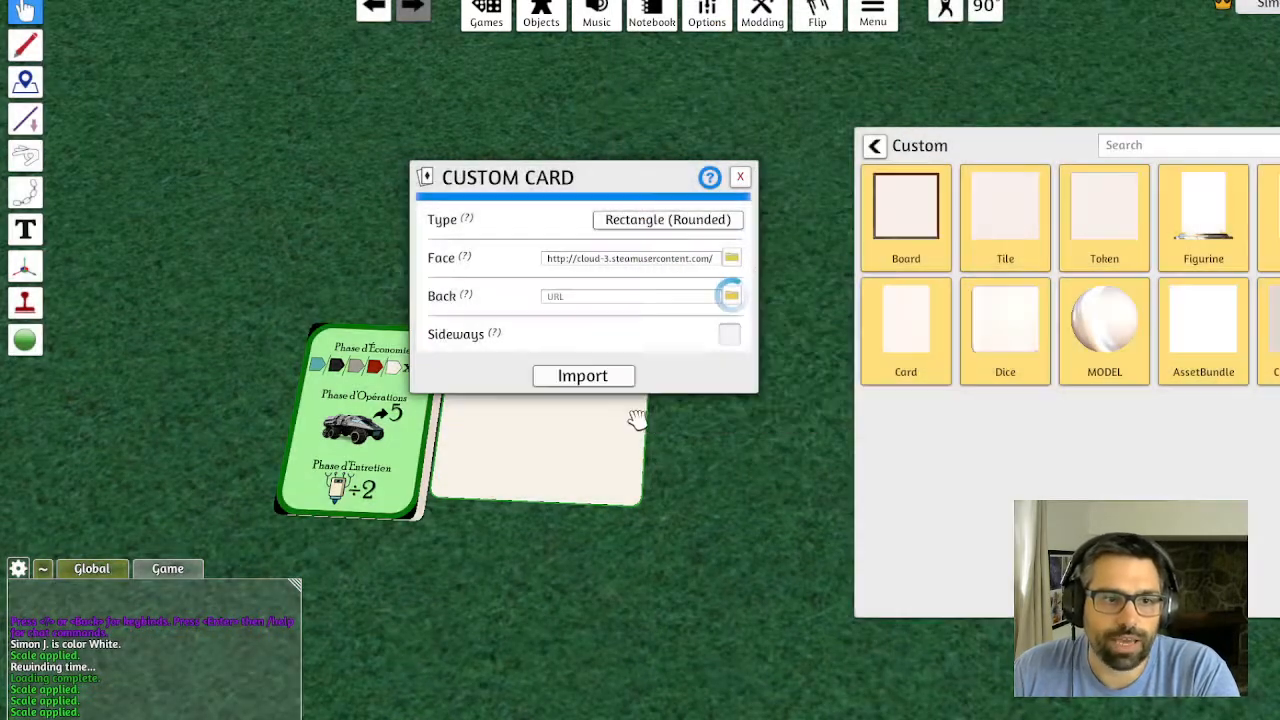
Review the available card types, keep Rectangle (Rounded), and import the custom card
left_click(688, 226)
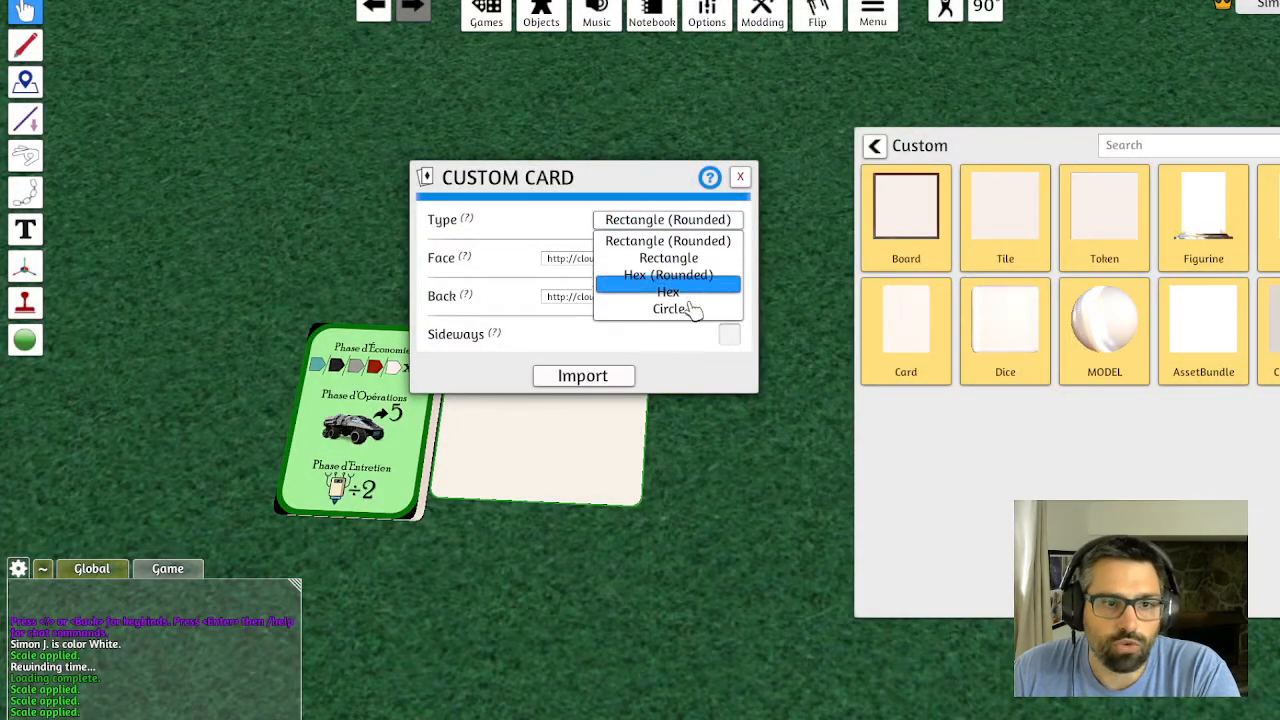
left_click(688, 232)
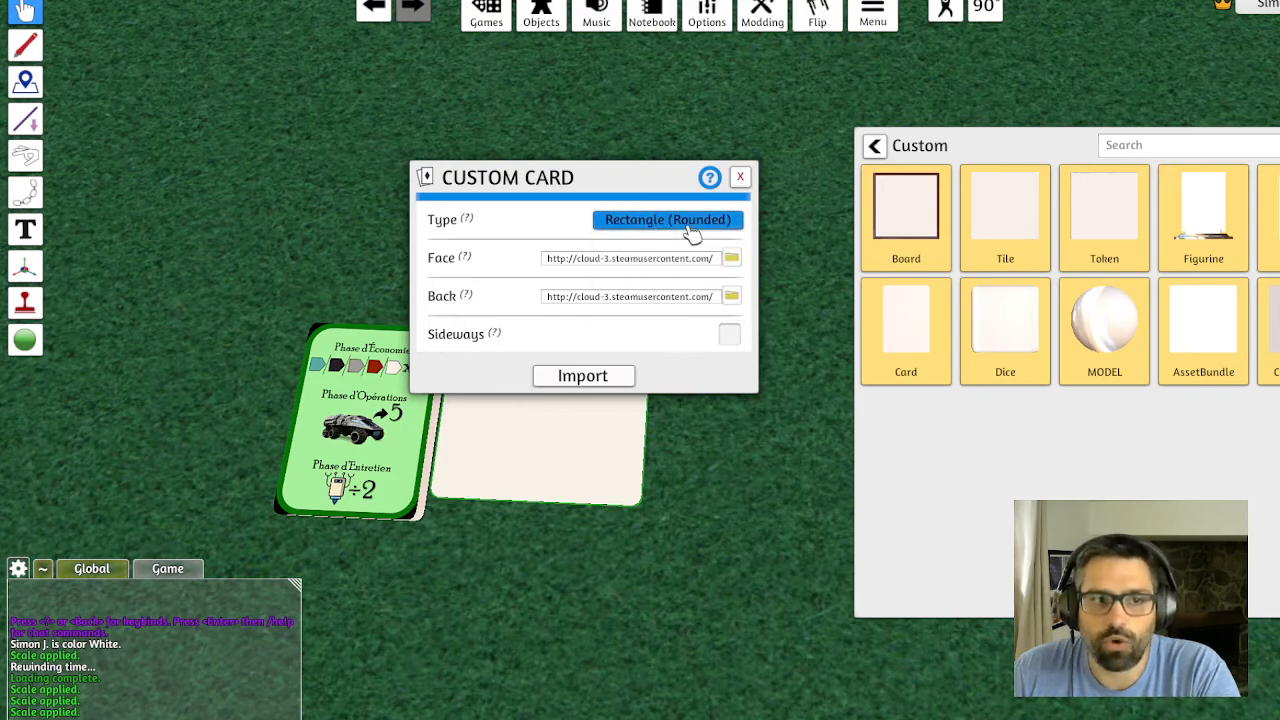
left_click(693, 232)
left_click(563, 208)
left_click(612, 378)
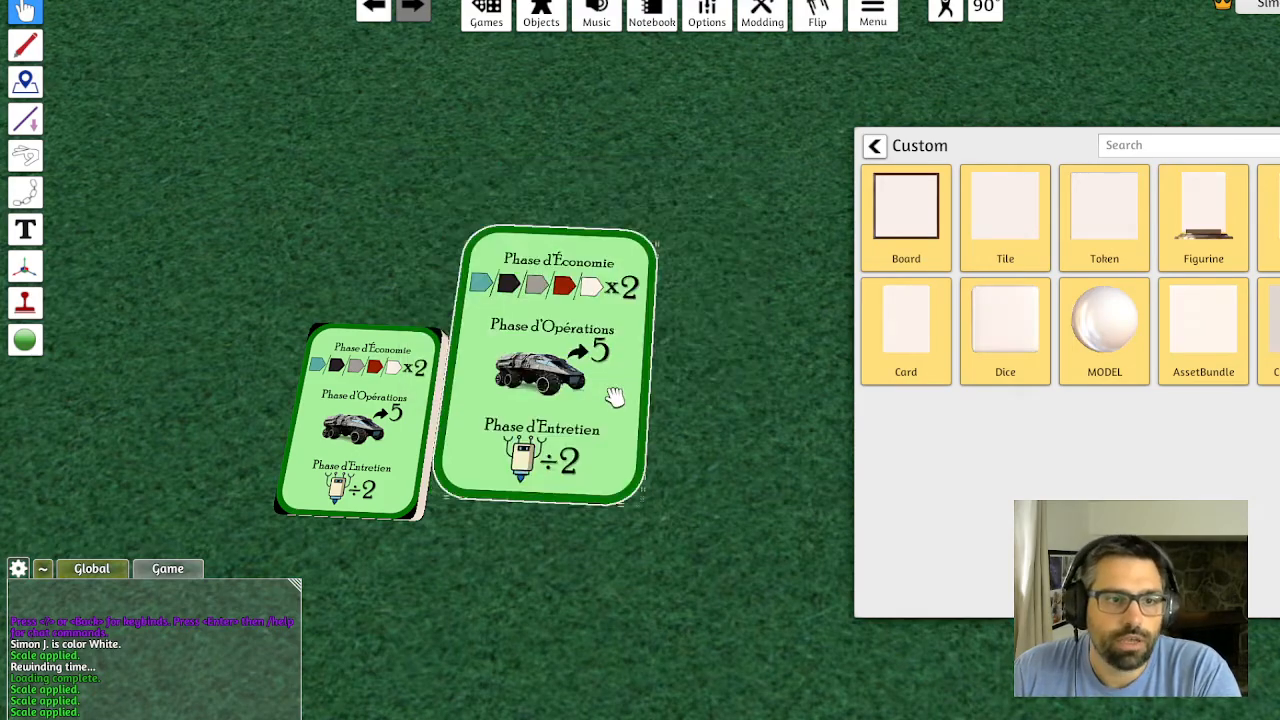
Compare the imported custom card with the smaller tile beside it and flip the card to check both faces
key("w")
scroll(660, 320, "up", 1)
key("a")
key("s")
scroll(694, 294, "down", 1)
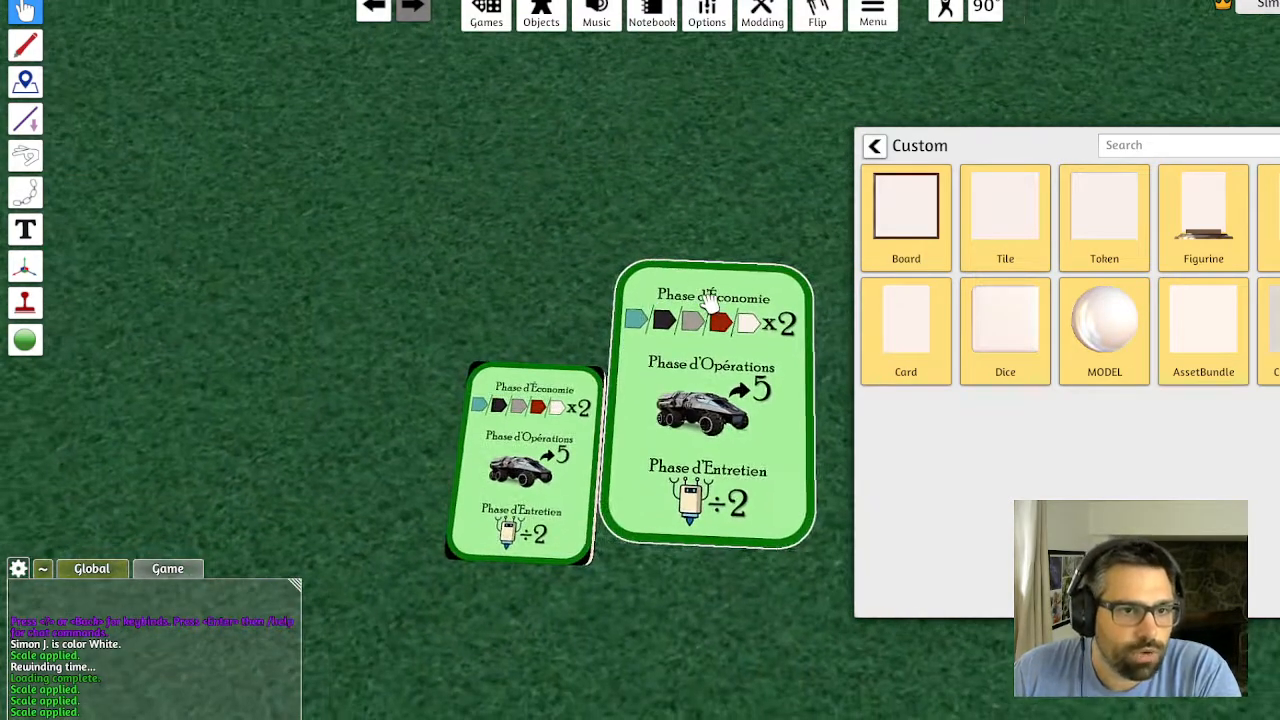
key("d")
key("Escape")
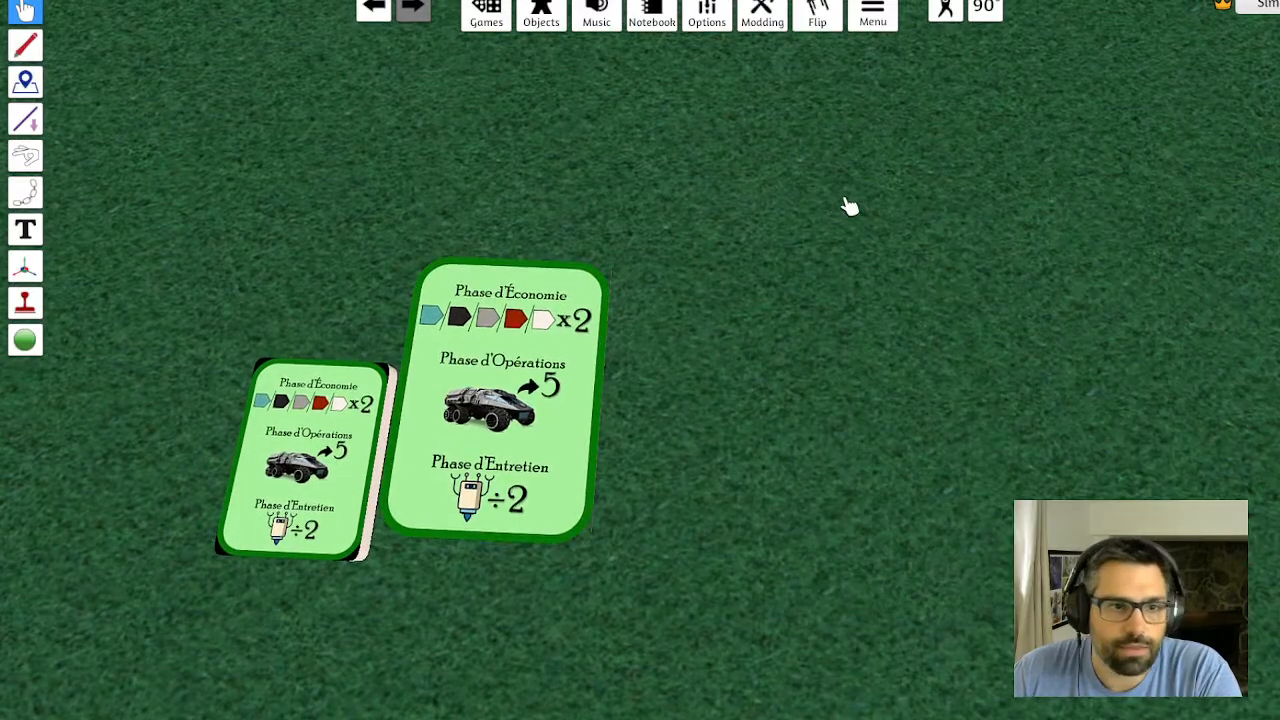
key("a")
key("f")
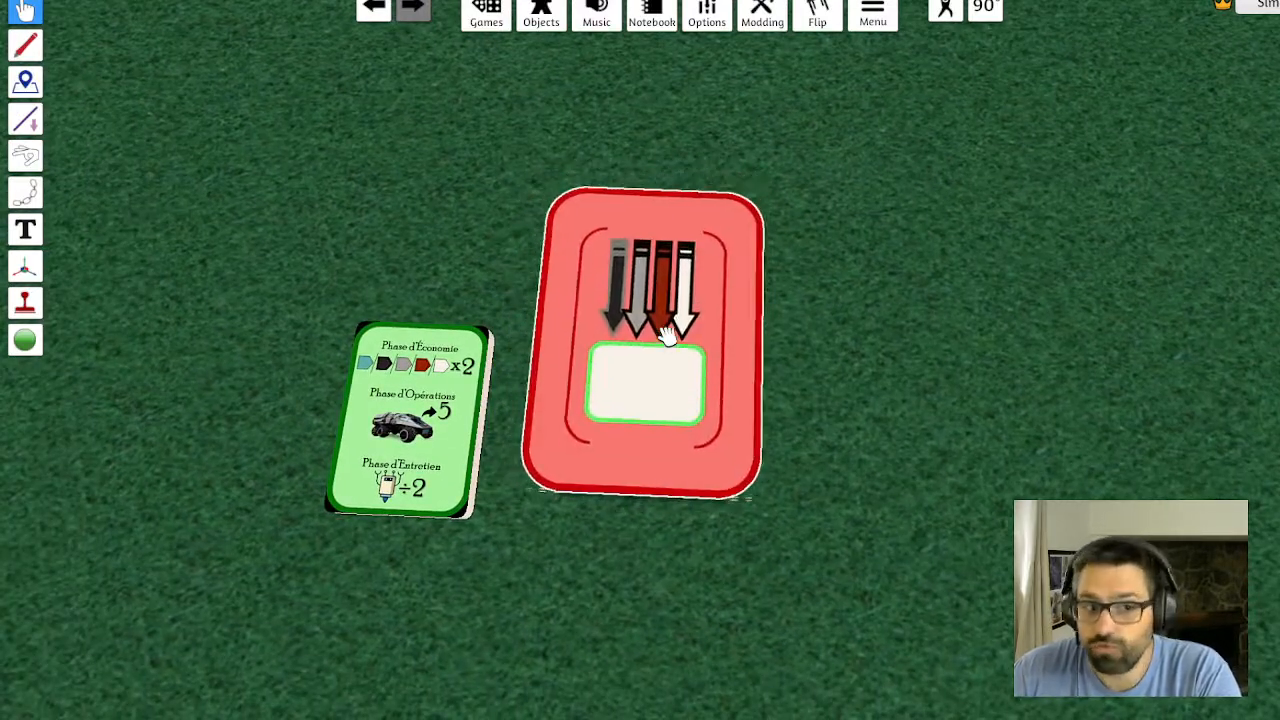
key("f")
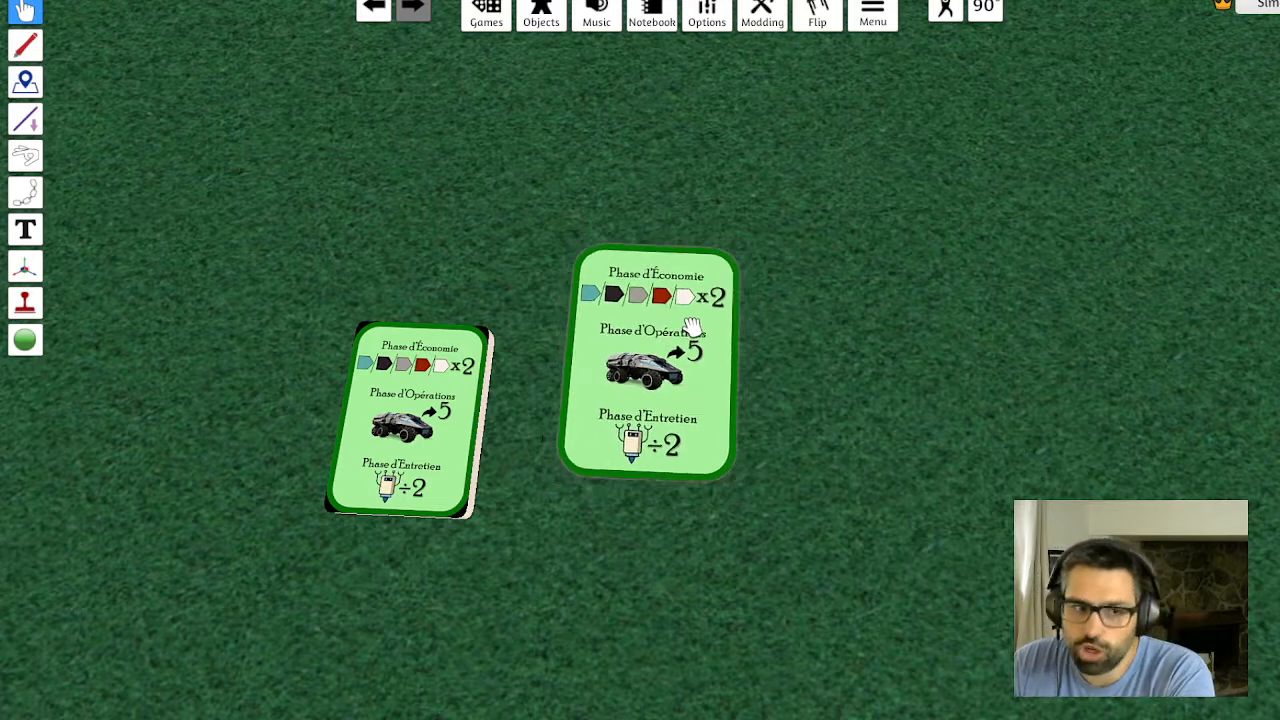
Delete the custom card and rewind the table to its previous saved state
key("Delete")
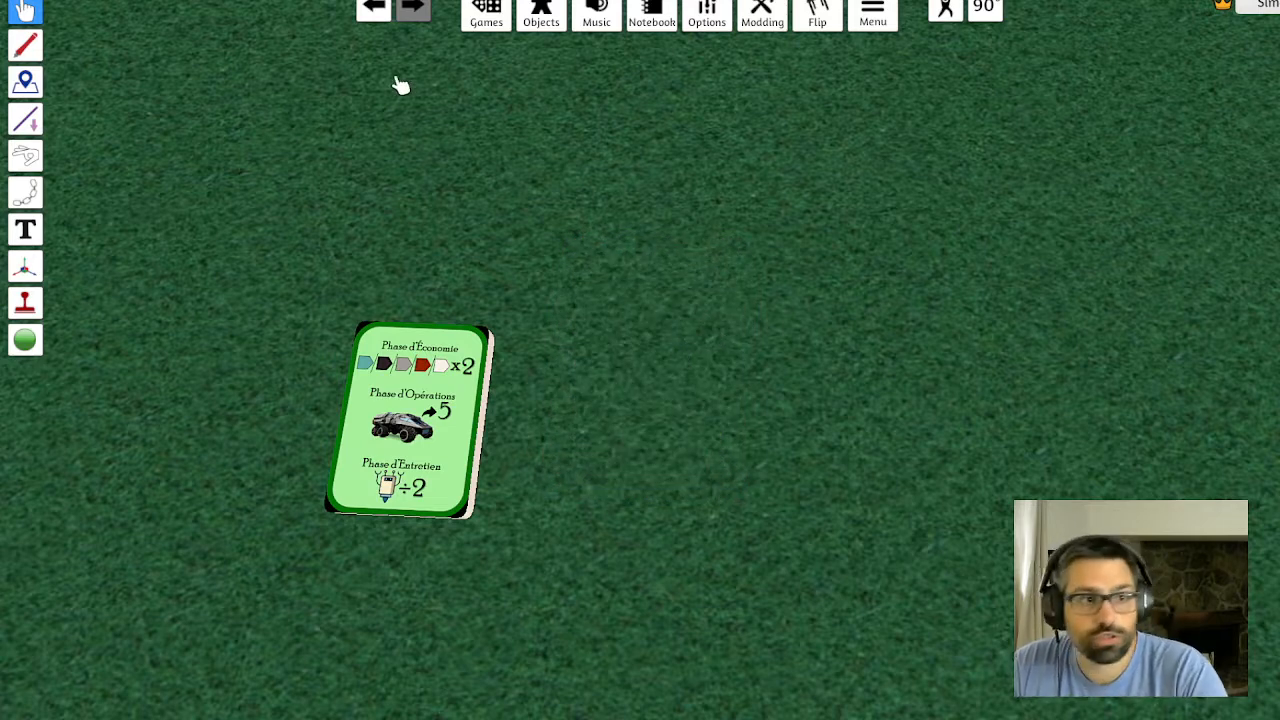
left_click(373, 8)
left_click(743, 177)
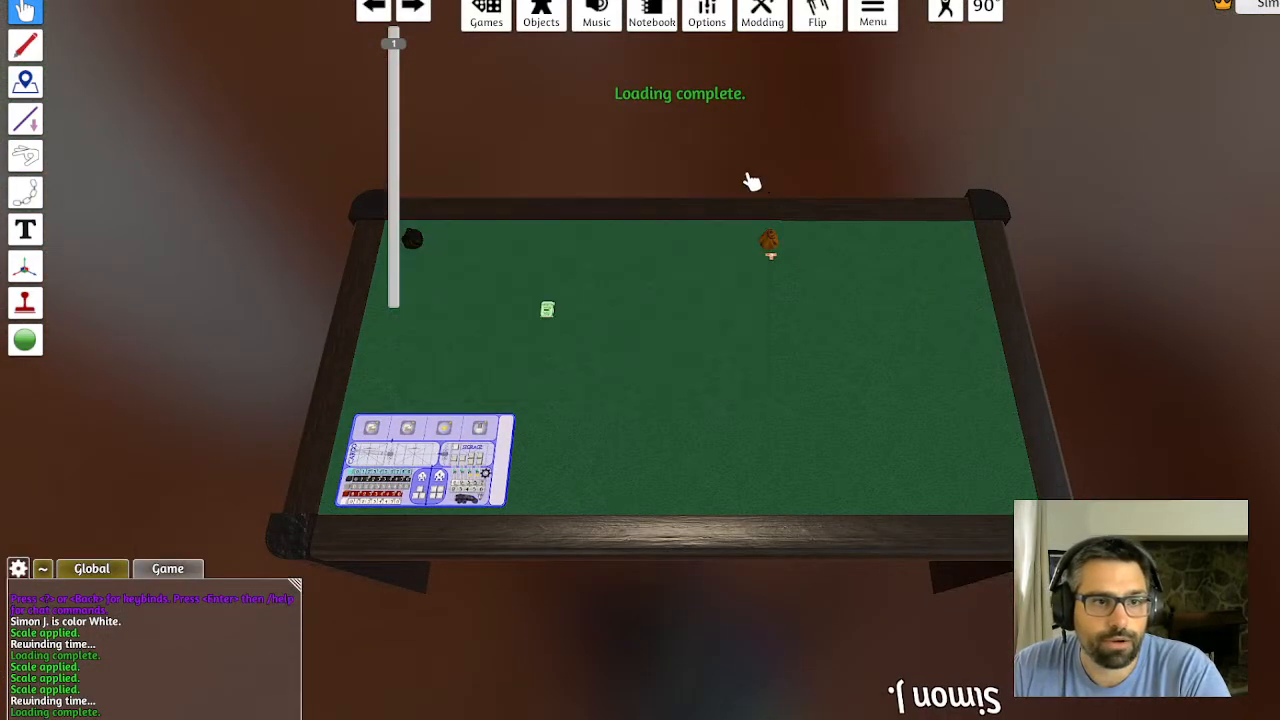
scroll(594, 300, "up", 5)
Add a new blank custom card from the custom components beside the green card tile
left_click(541, 12)
left_click(1103, 228)
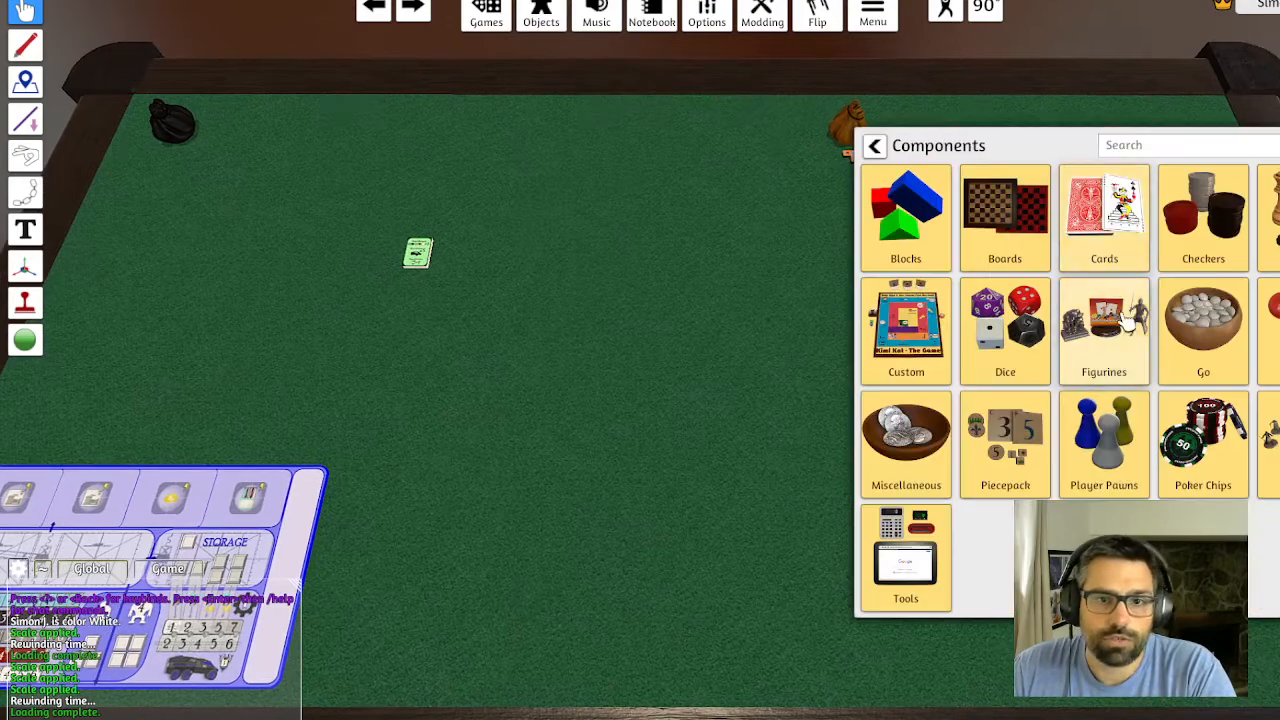
left_click(906, 320)
left_click(912, 338)
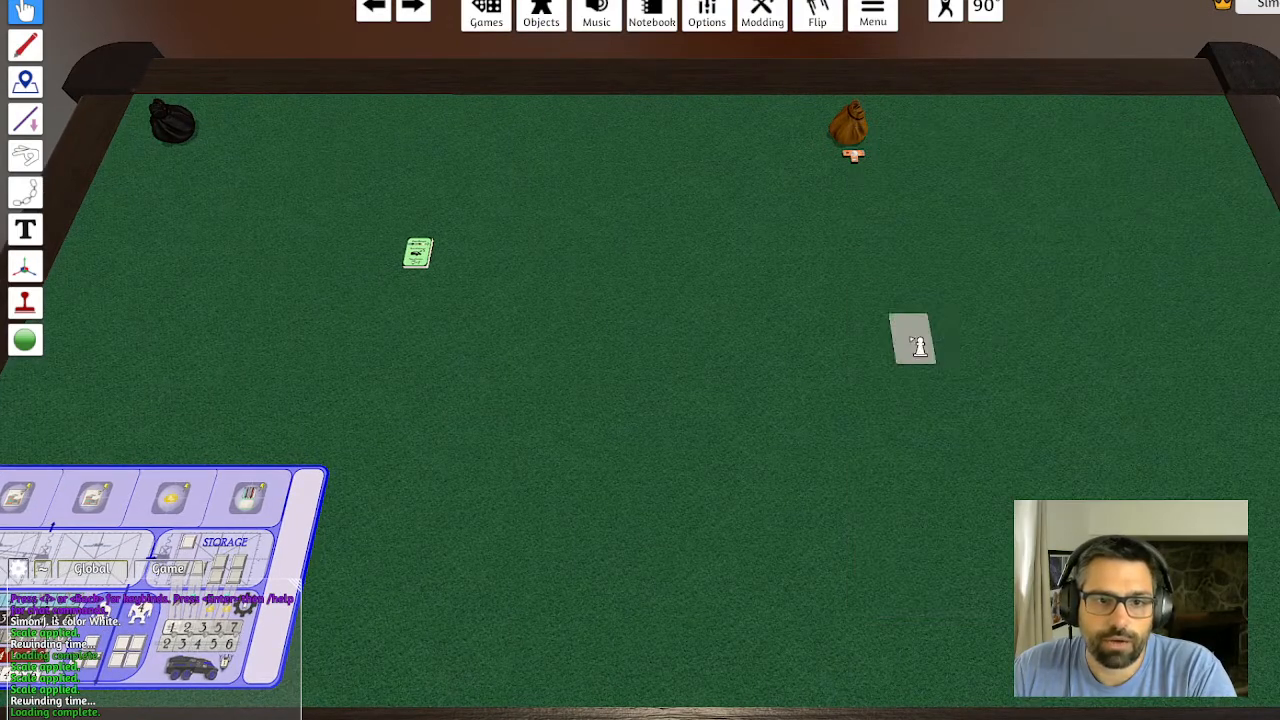
left_click(477, 263)
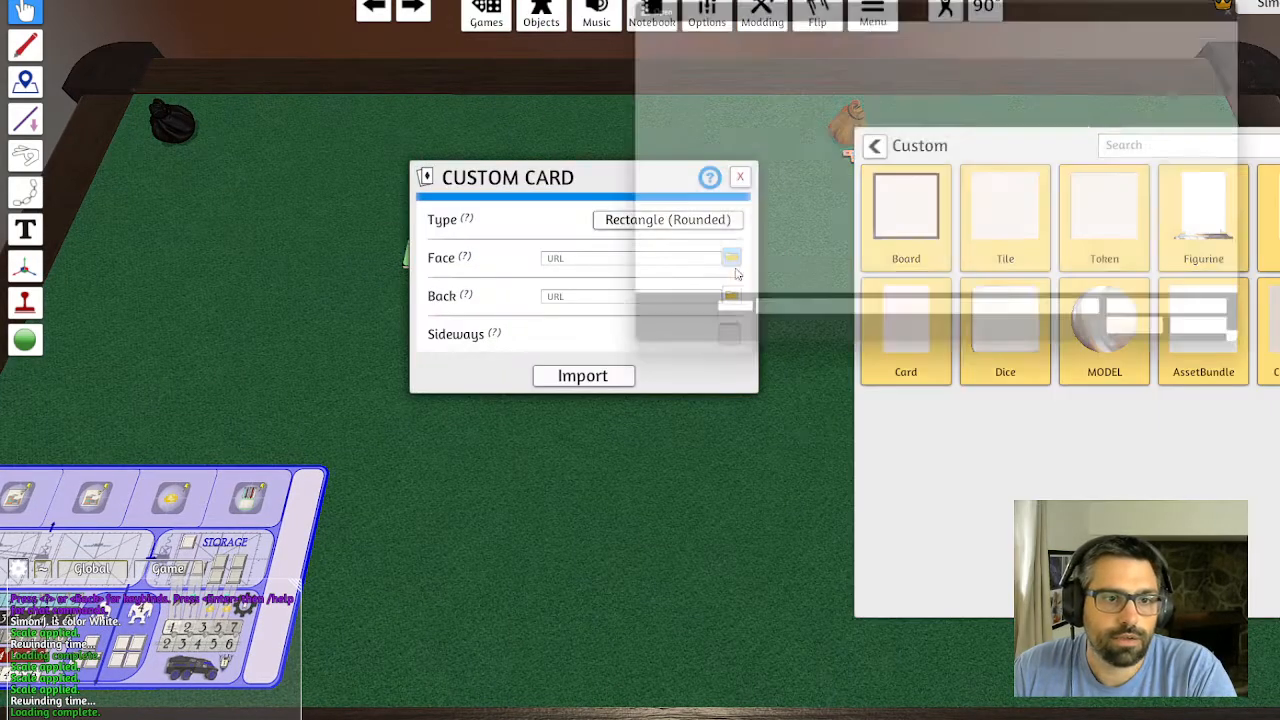
Set the new card's face by uploading the green v3-1 (recto) image to the root folder
left_click(931, 108)
left_click(993, 110)
left_click(1150, 344)
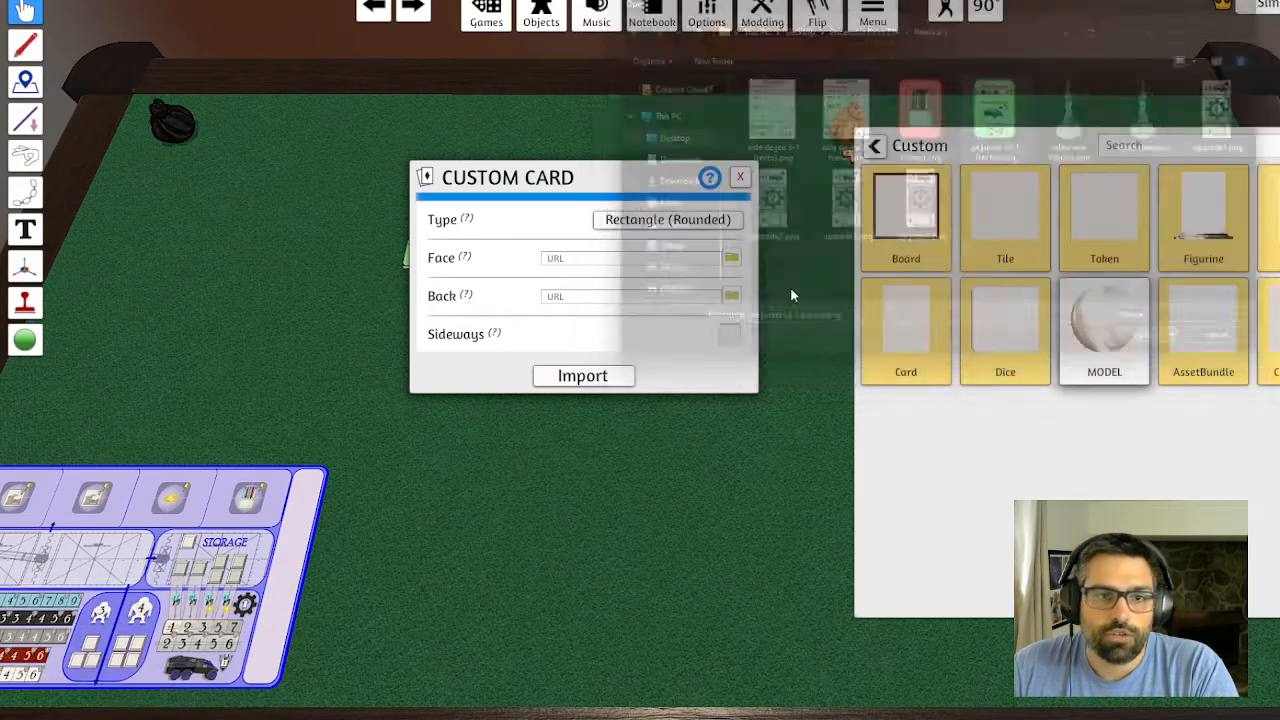
left_click(623, 389)
left_click(623, 406)
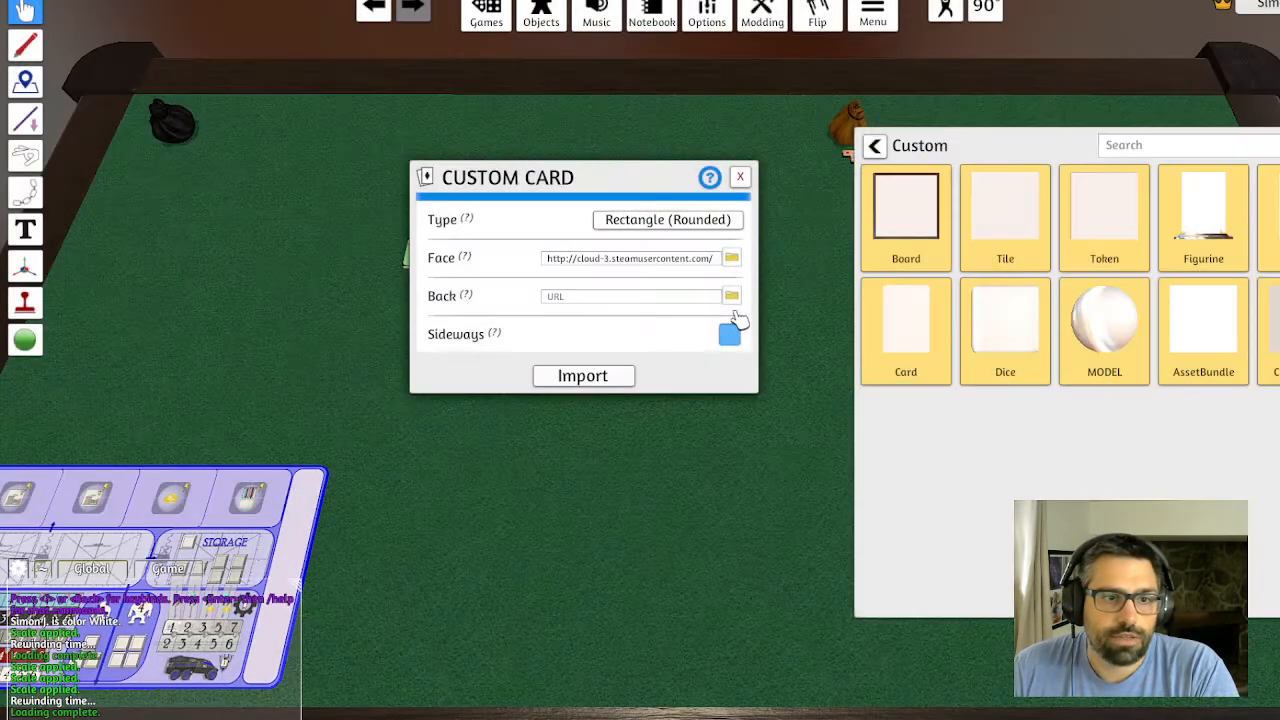
Upload the red v3-0 (verso) image as the new card's back and import it as Rectangle (Rounded)
left_click(920, 112)
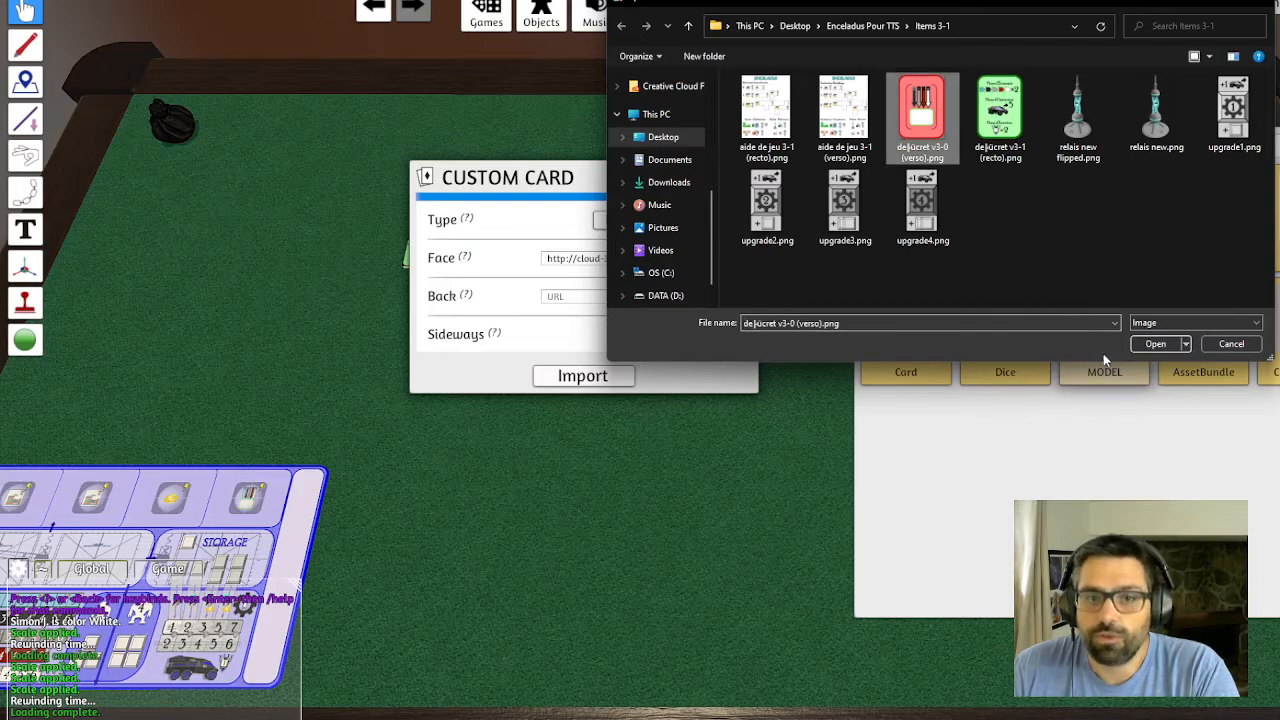
left_click(1150, 344)
left_click(623, 389)
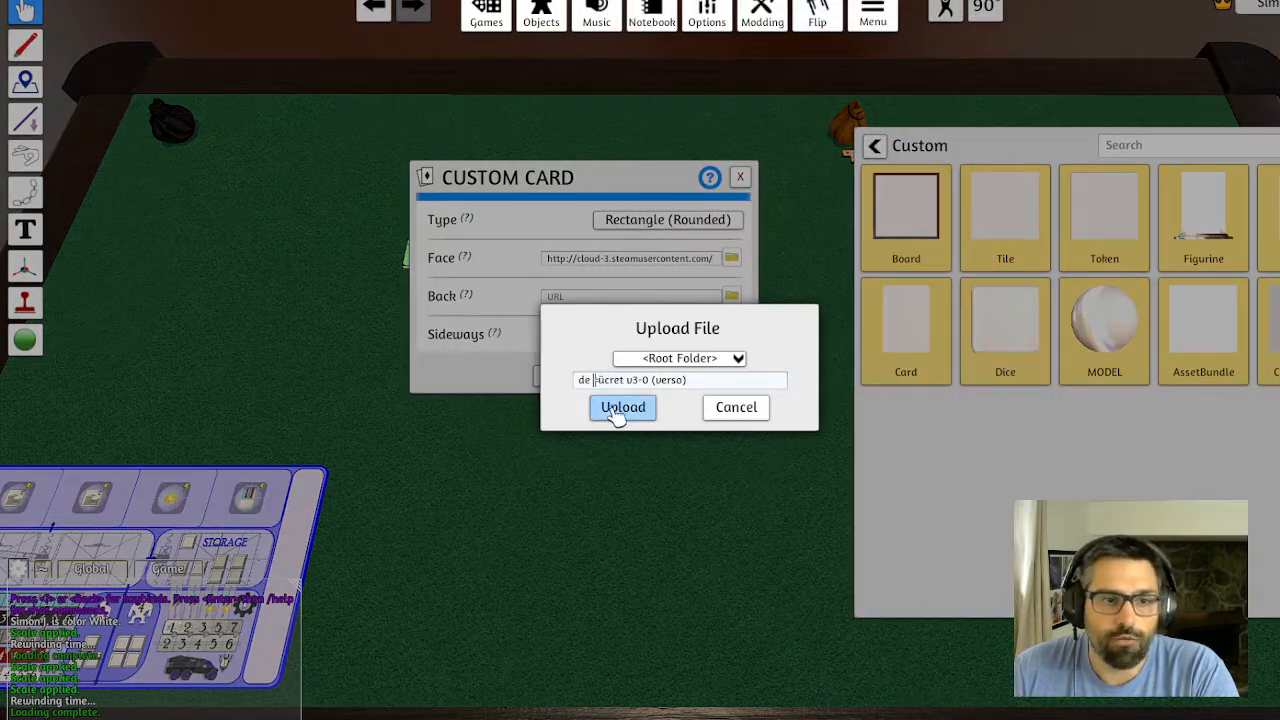
left_click(621, 408)
left_click(582, 376)
Flip the newly imported card to check both faces and compare its size and corners with the tile's
scroll(583, 349, "up", 6)
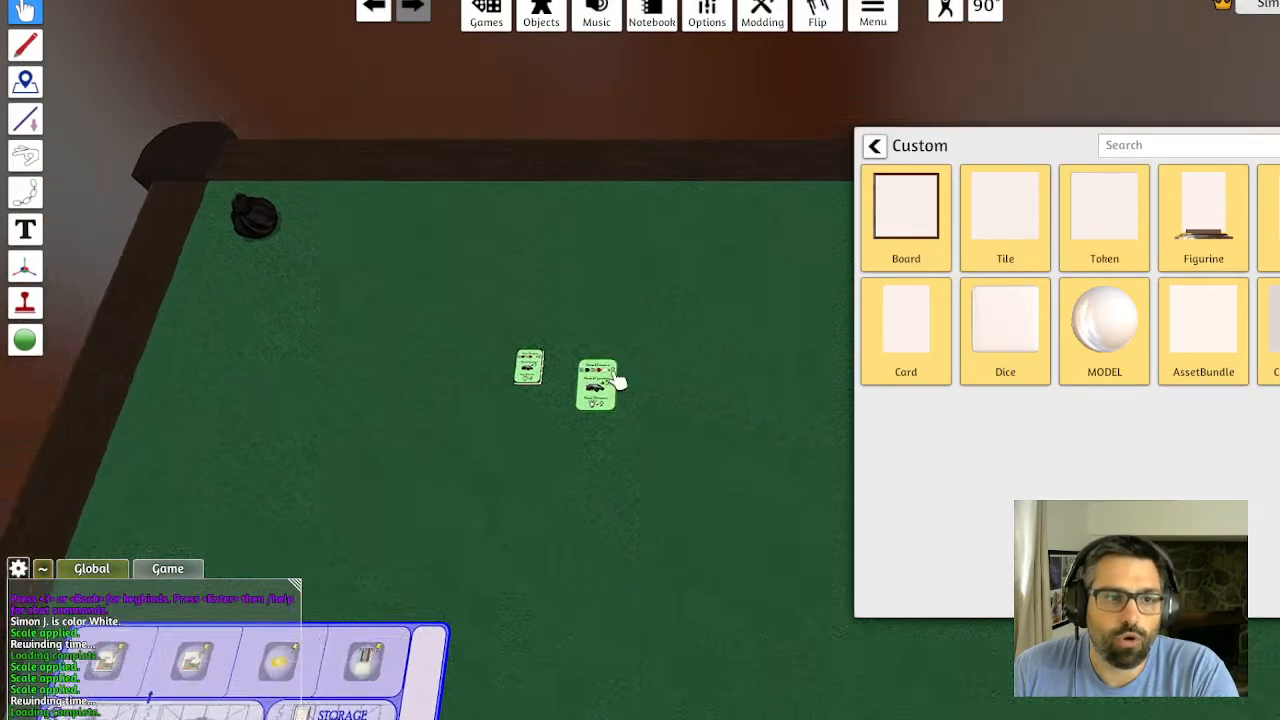
left_click_drag(618, 358, 593, 310)
key("f")
key("f")
scroll(723, 434, "up", 2)
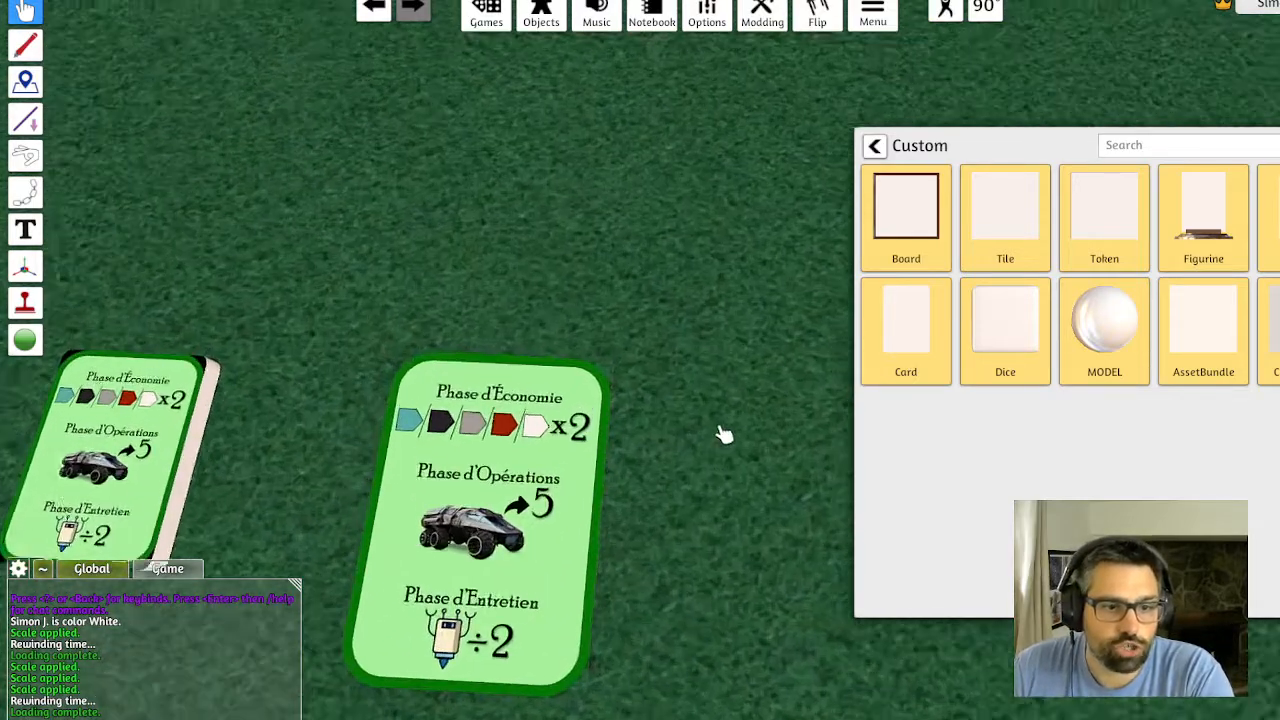
key("Escape")
key("a")
key("s")
scroll(731, 343, "down", 2)
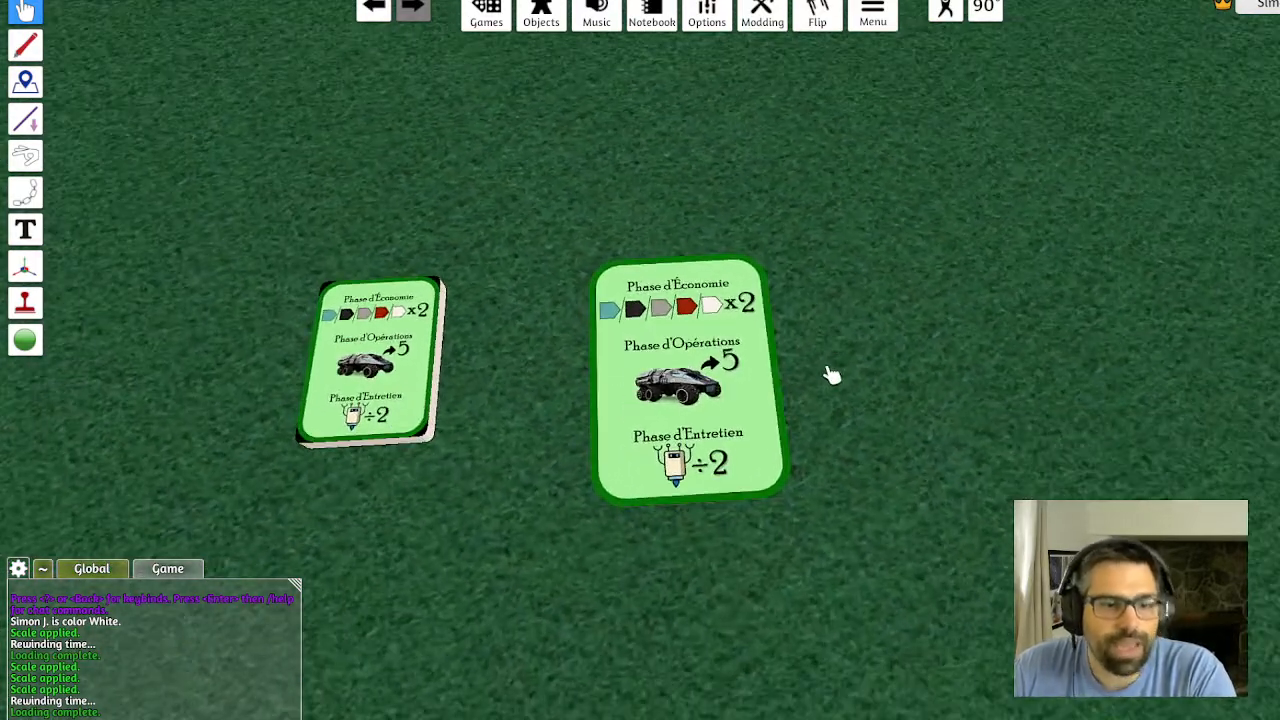
Examine the card's thickness at a low angle against the tile's, and flip it to its red back and again
scroll(820, 371, "up", 2)
right_click(800, 362)
left_click_drag(734, 414, 728, 374)
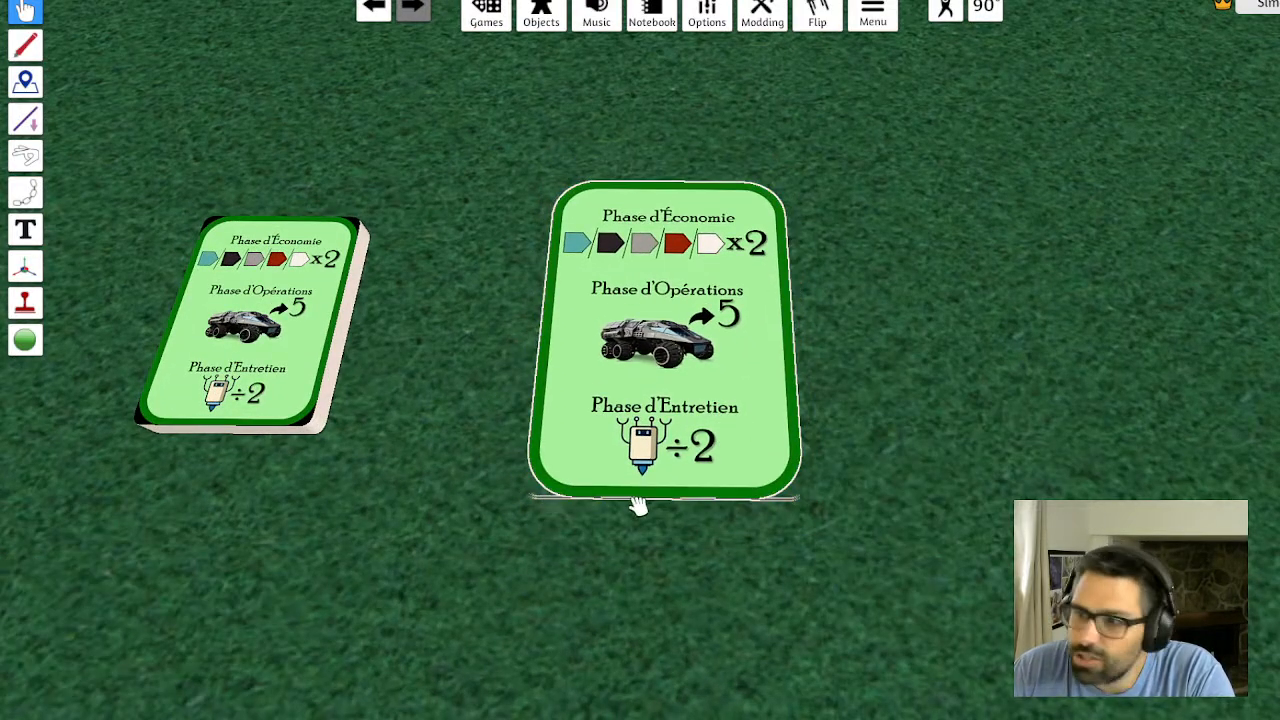
key("f")
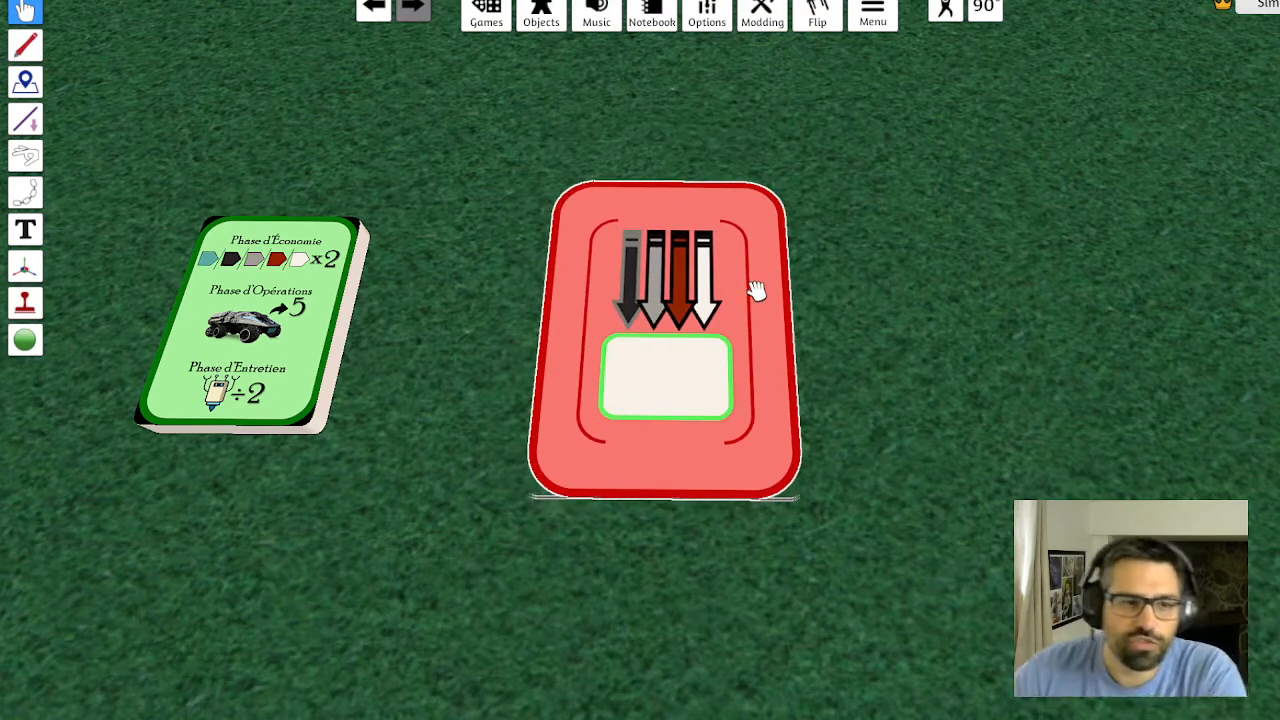
key("f")
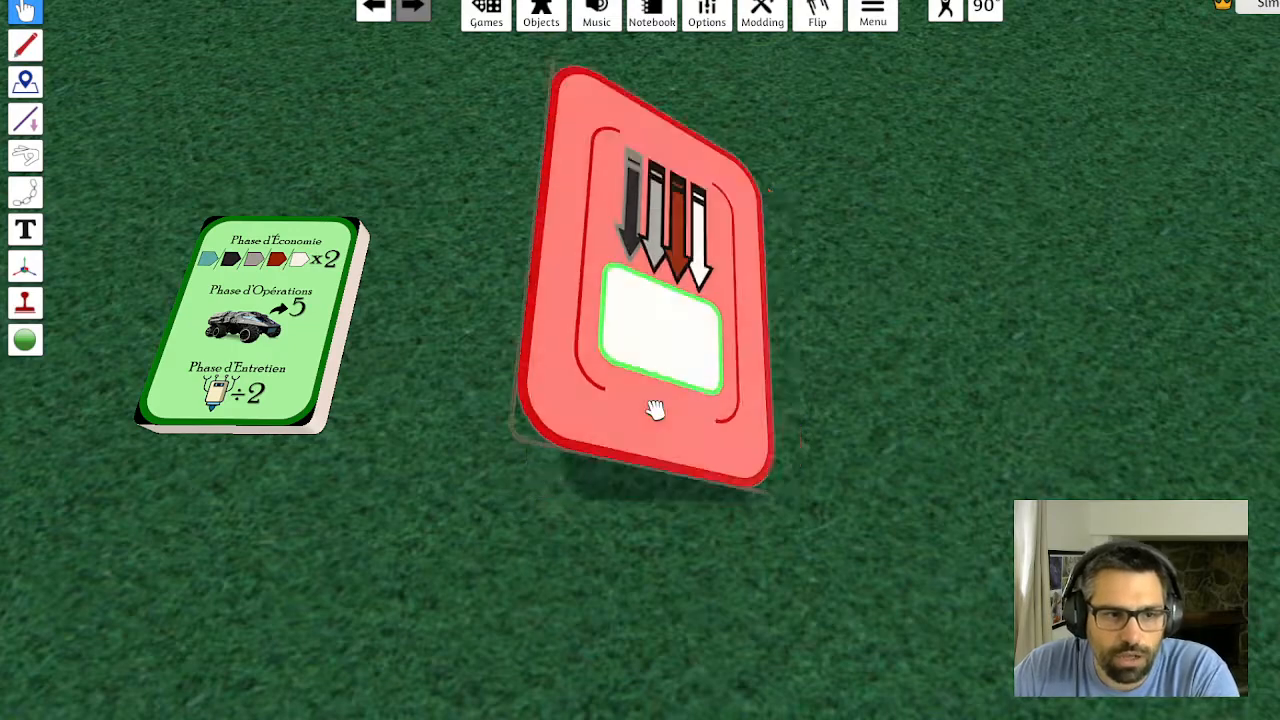
scroll(680, 300, "down", 3)
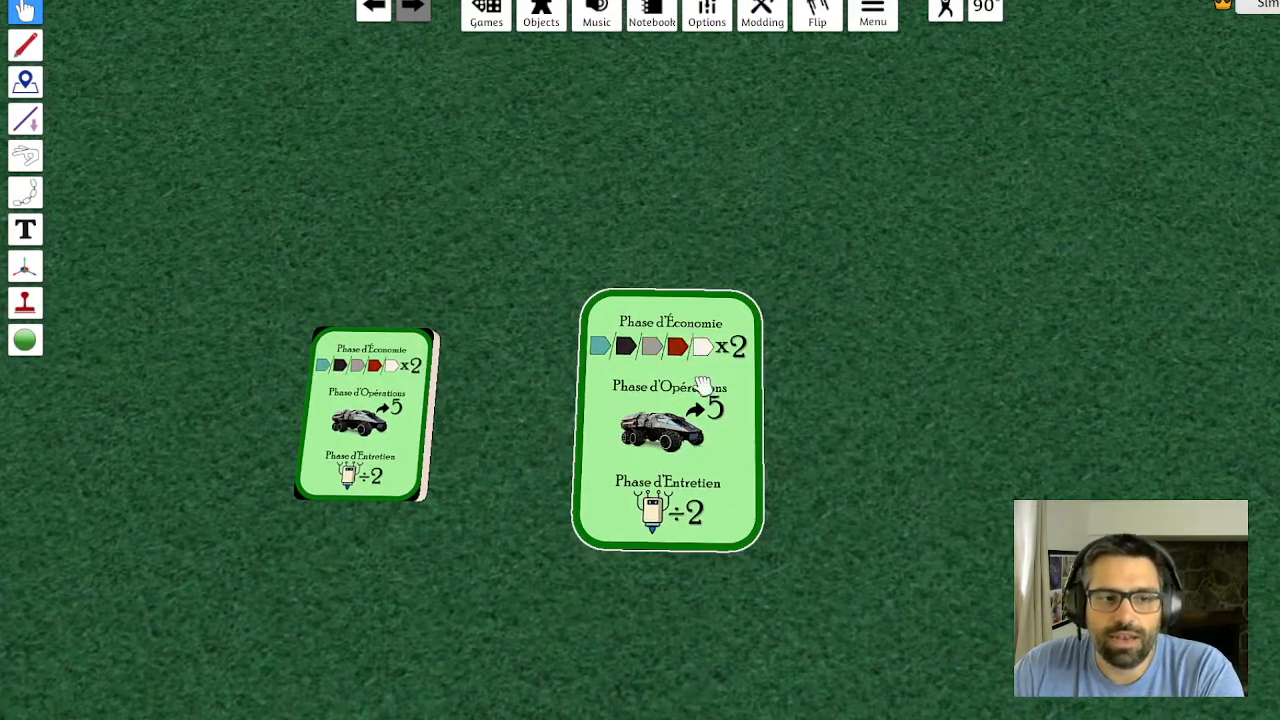
Move the green card tile closer to the custom card
key("s")
scroll(828, 254, "up", 1)
key("a")
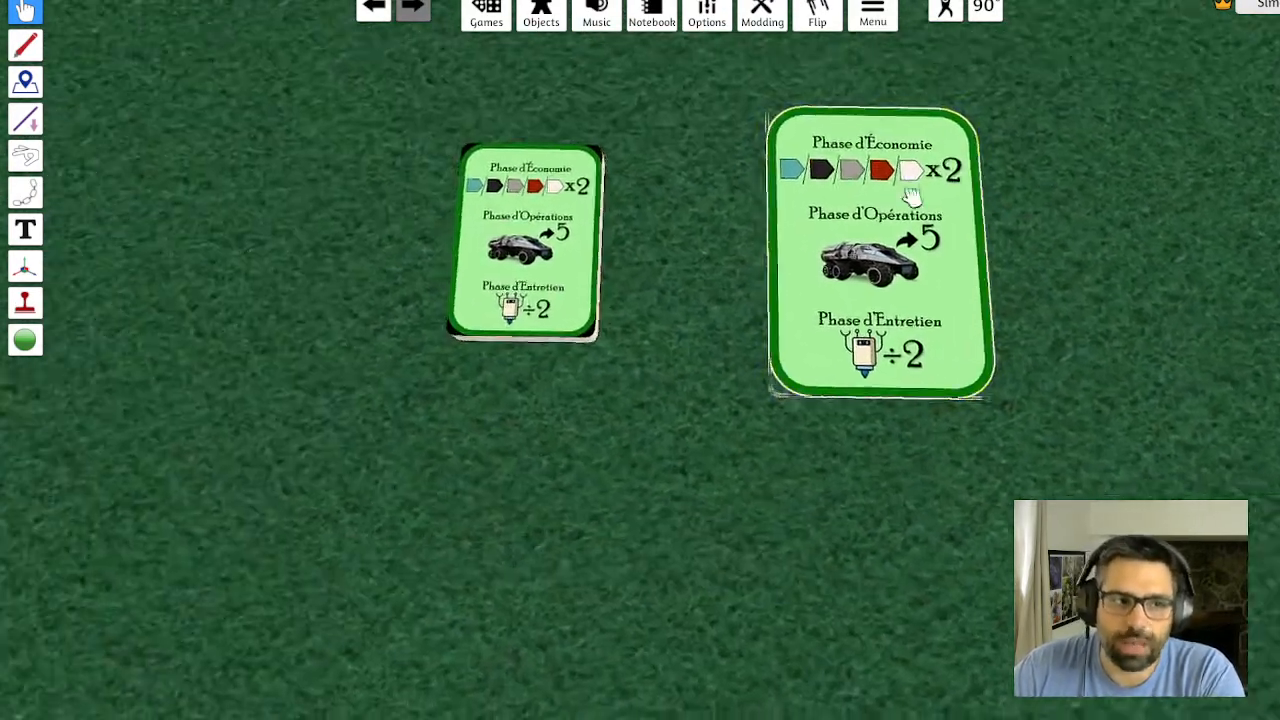
left_click_drag(572, 241, 660, 260)
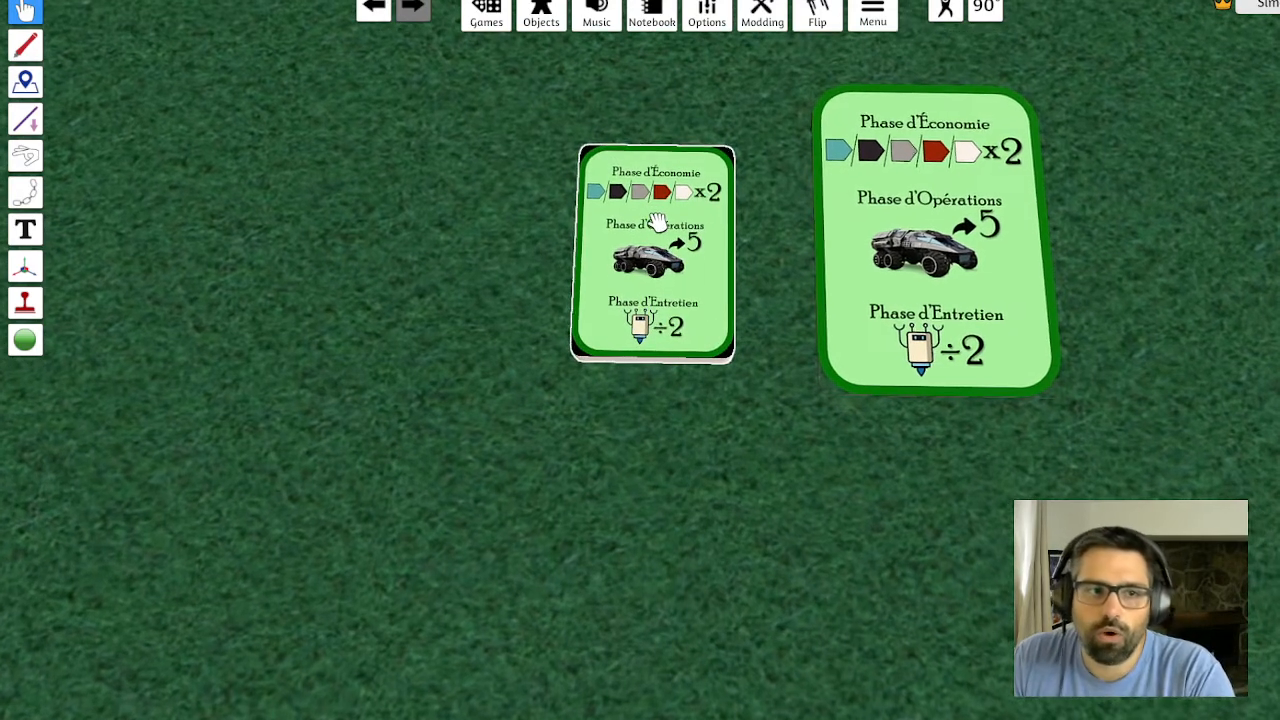
Review the small green tile's custom settings and re-import it
right_click(658, 221)
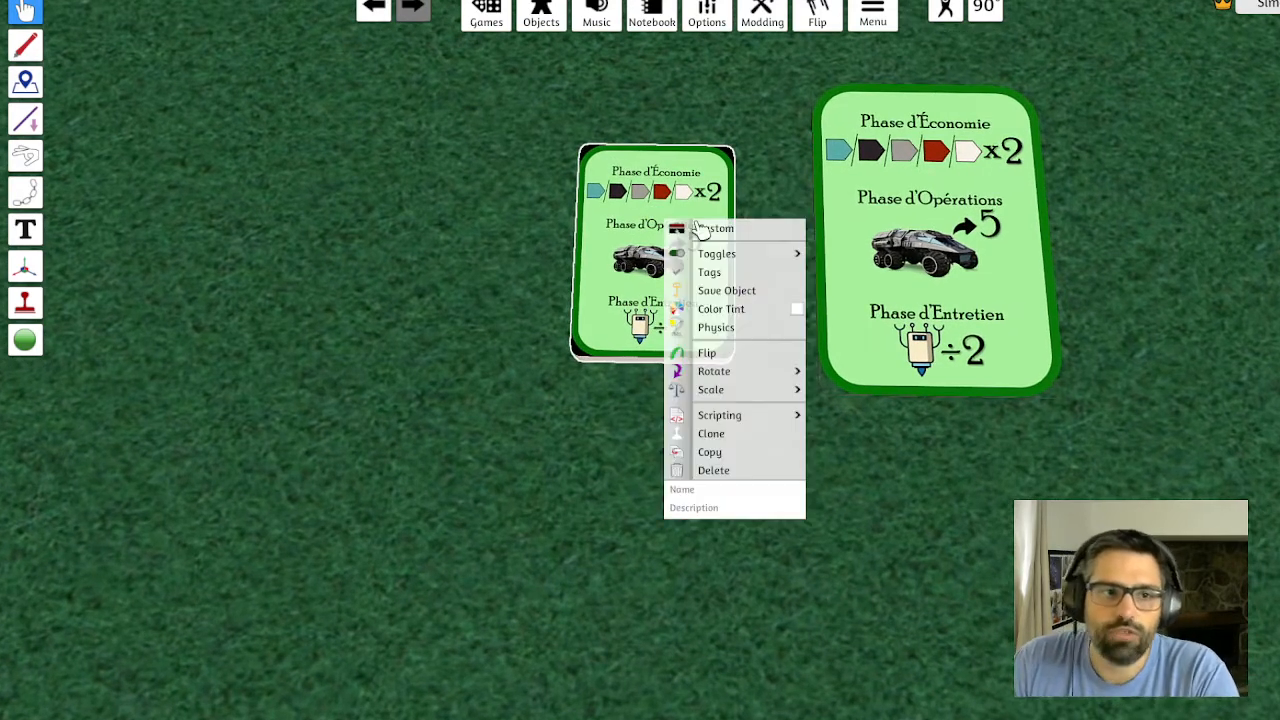
left_click(696, 229)
left_click(583, 541)
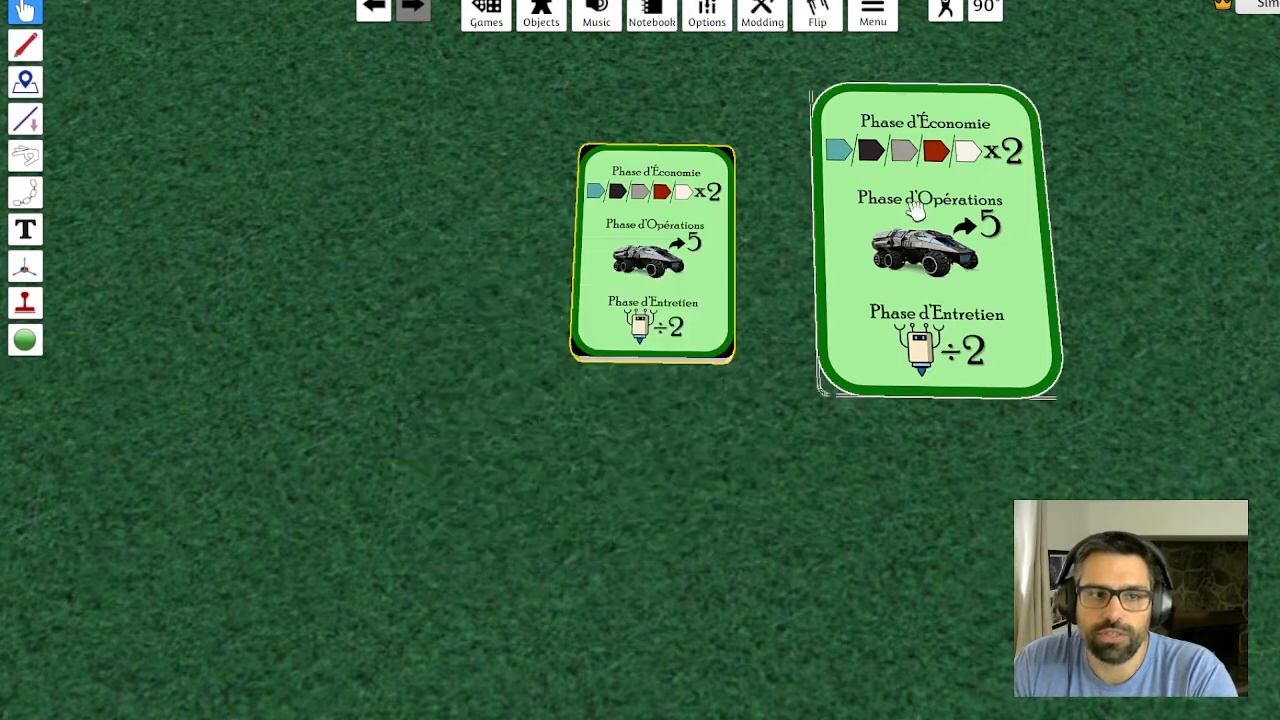
Compare the large custom card with the thick tile beside it, flipping the card to its red back and to green again
key("d")
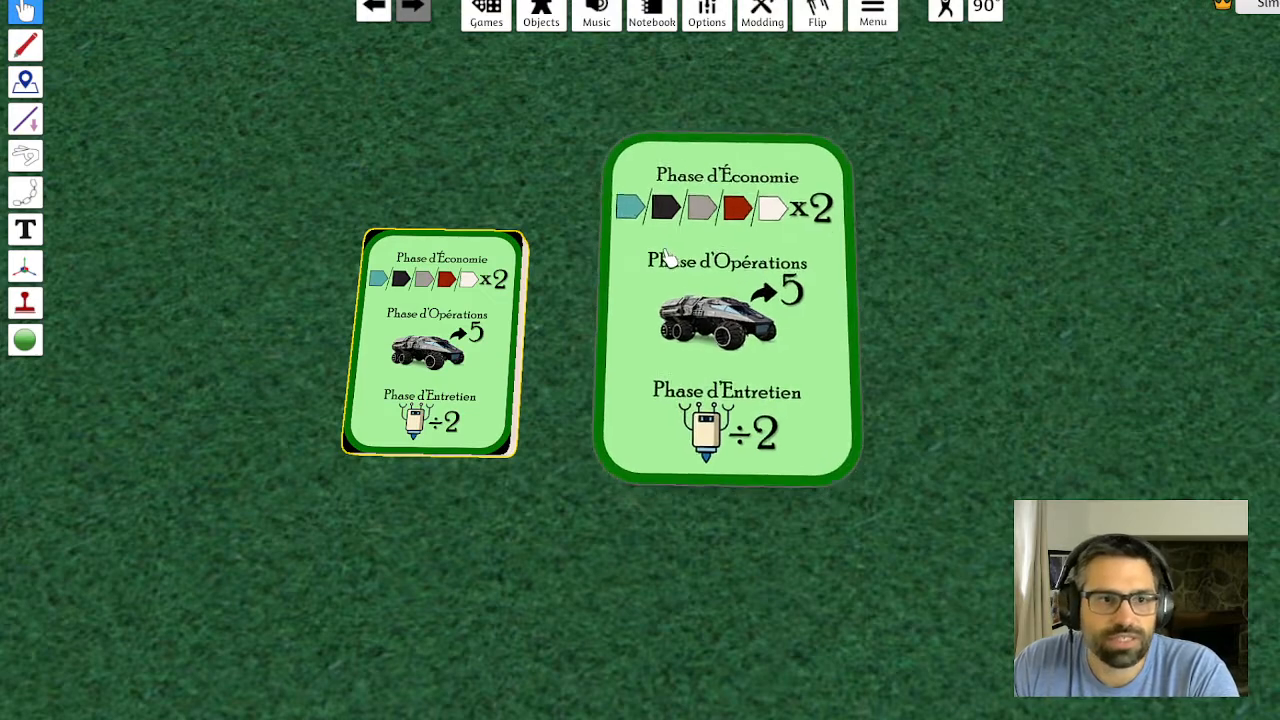
left_click_drag(711, 457, 797, 497)
key("f")
key("f")
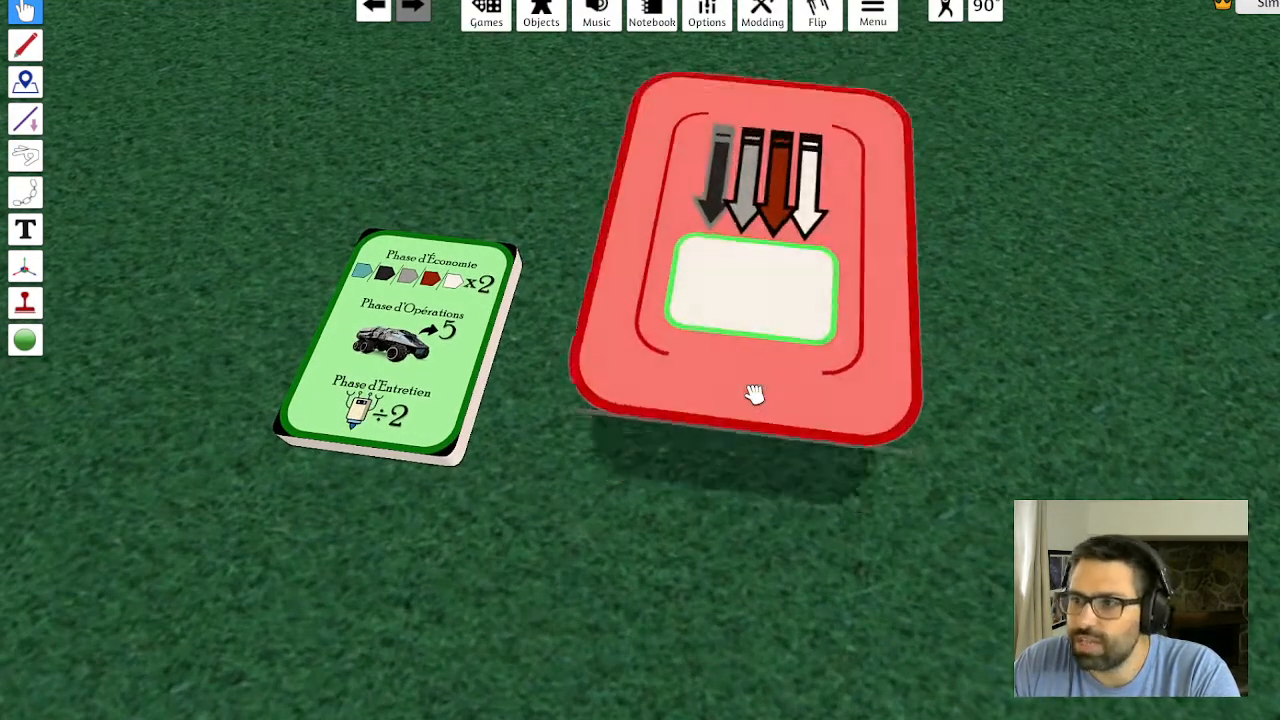
left_click_drag(663, 403, 666, 431)
scroll(666, 431, "down", 2)
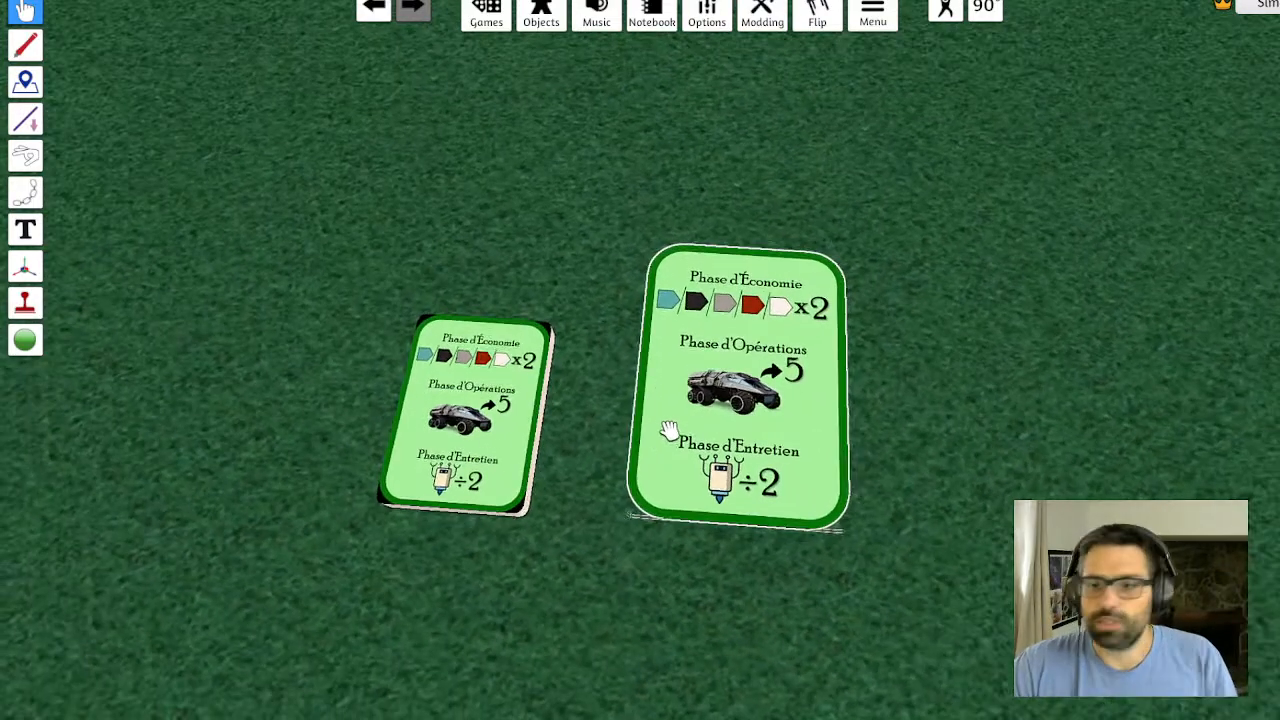
key("a")
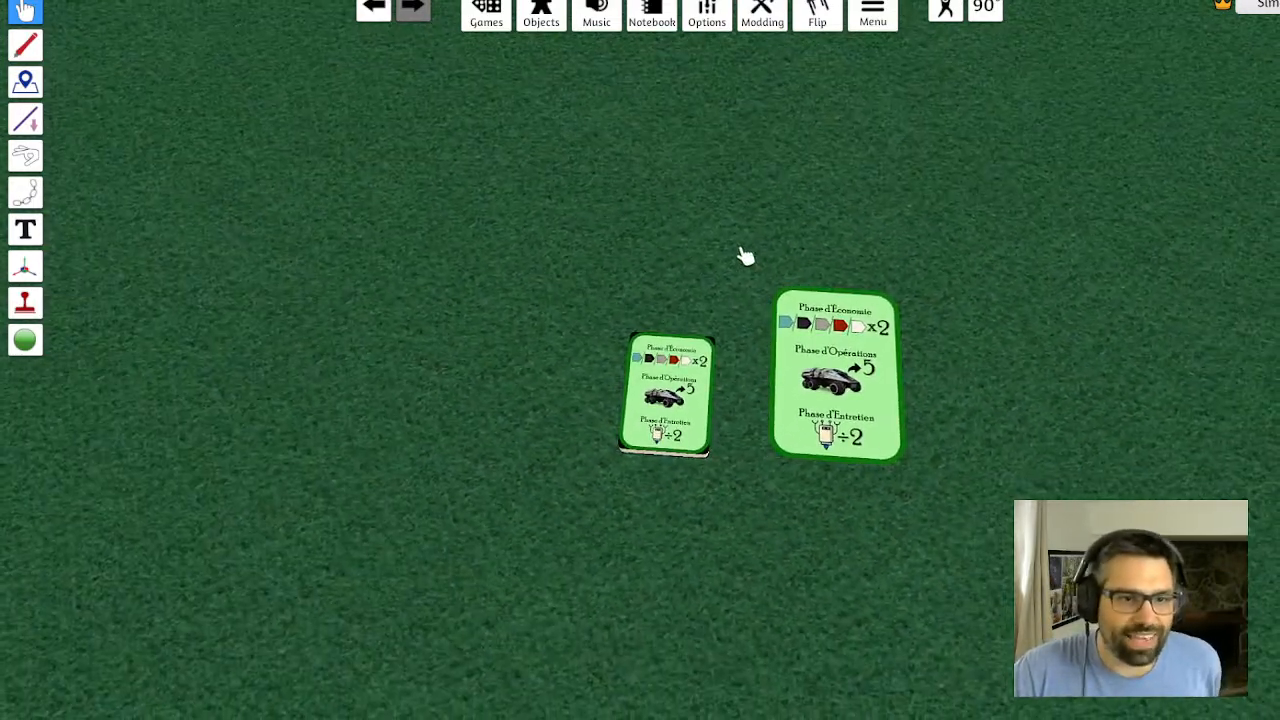
scroll(820, 280, "up", 3)
scroll(491, 337, "down", 4)
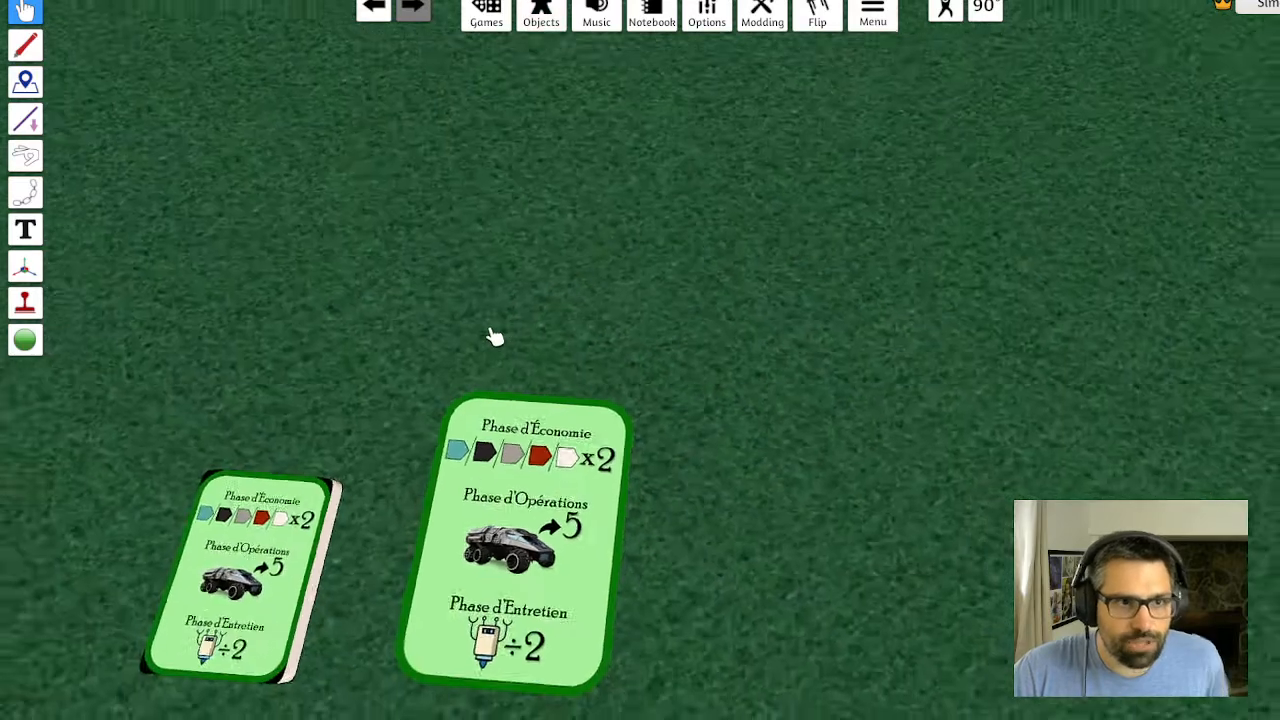
Place a new custom tile on the table beside the green card
left_click(553, 12)
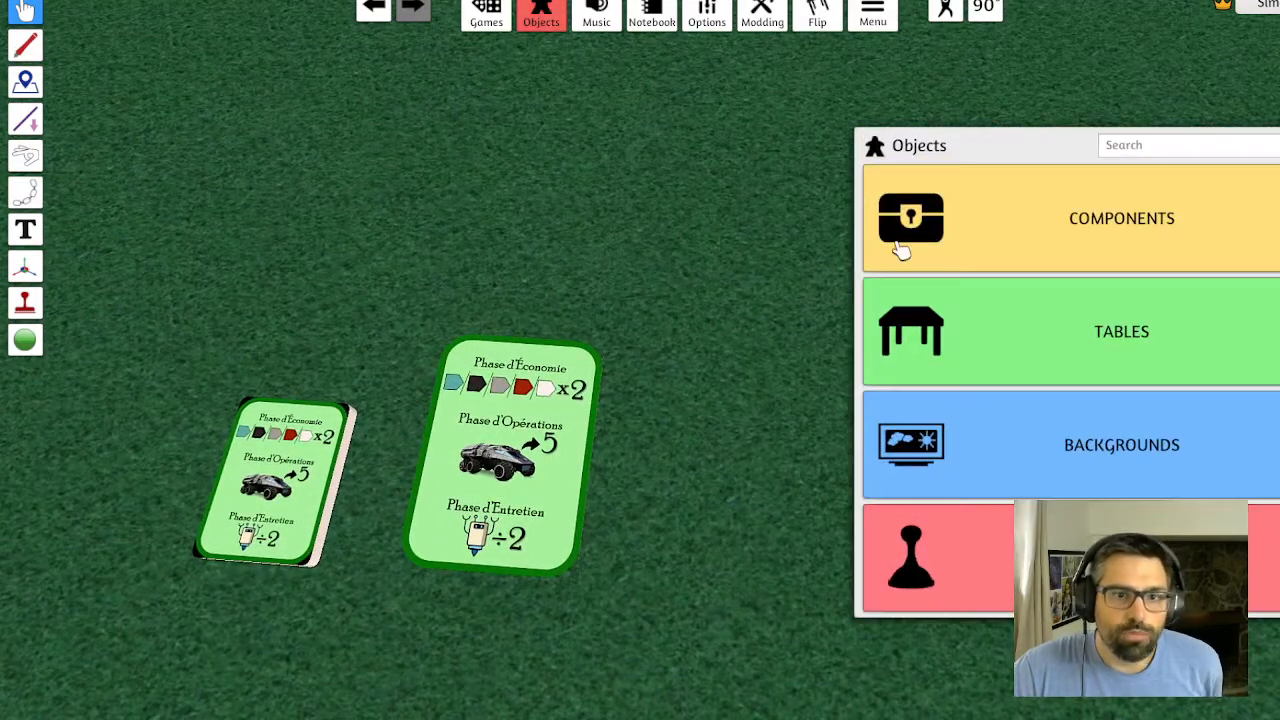
left_click(1055, 218)
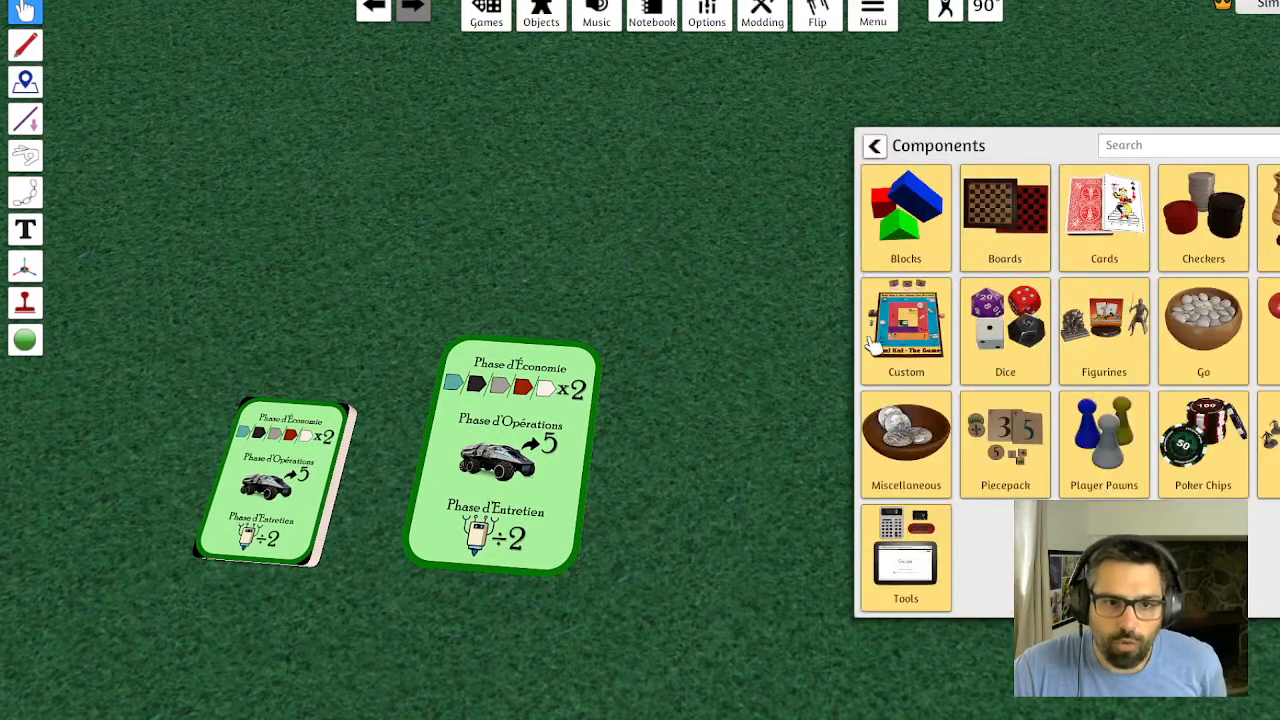
left_click(912, 345)
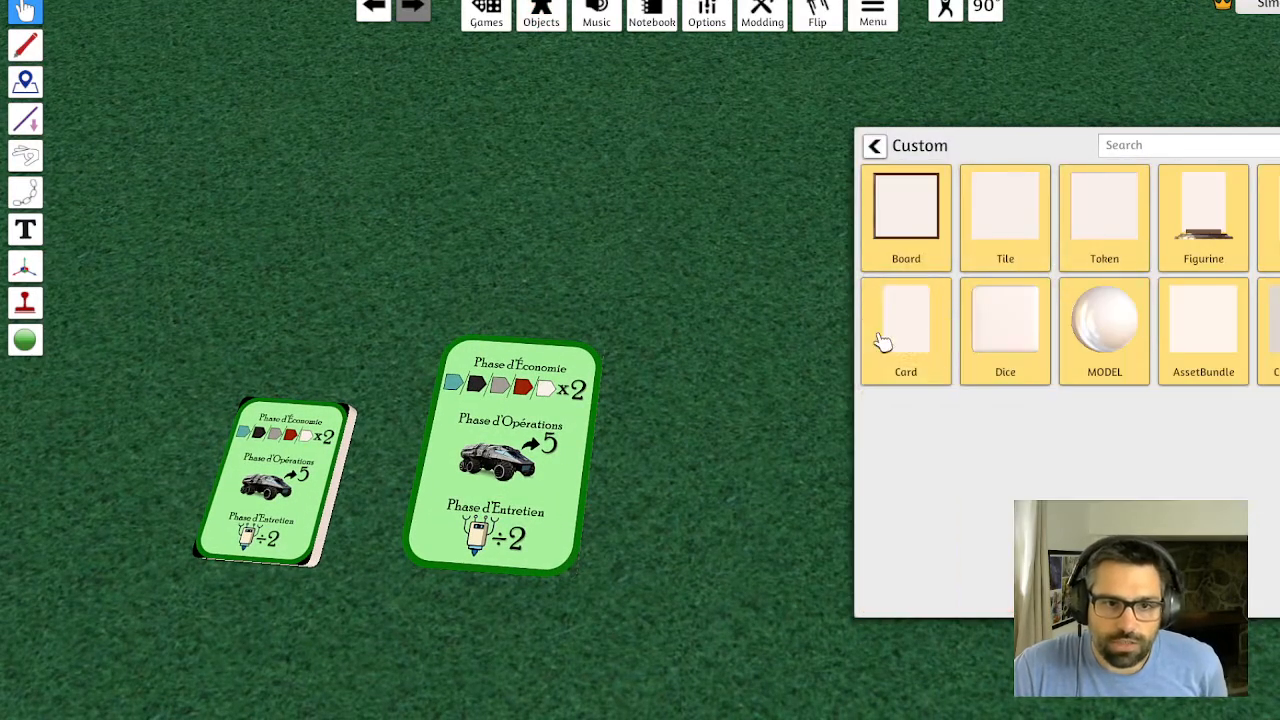
left_click(995, 236)
left_click(834, 345)
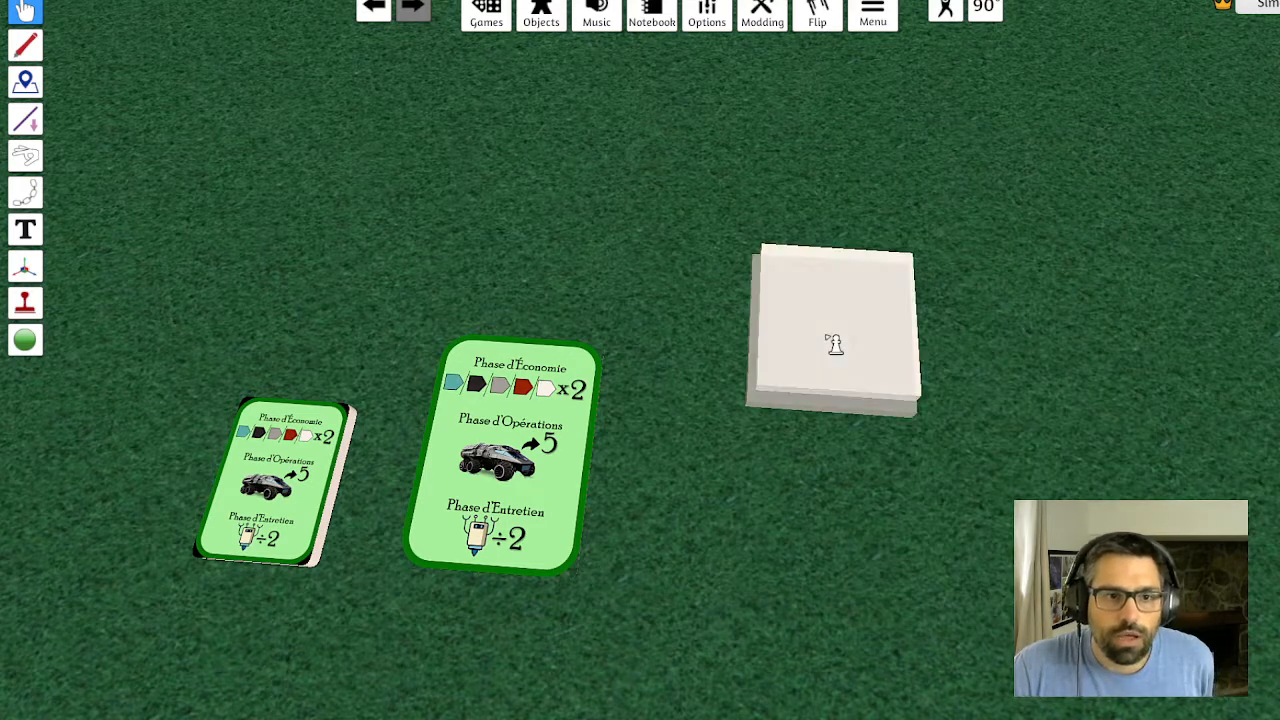
Upload relais new.png to the cloud as the new tile's top image
left_click(735, 346)
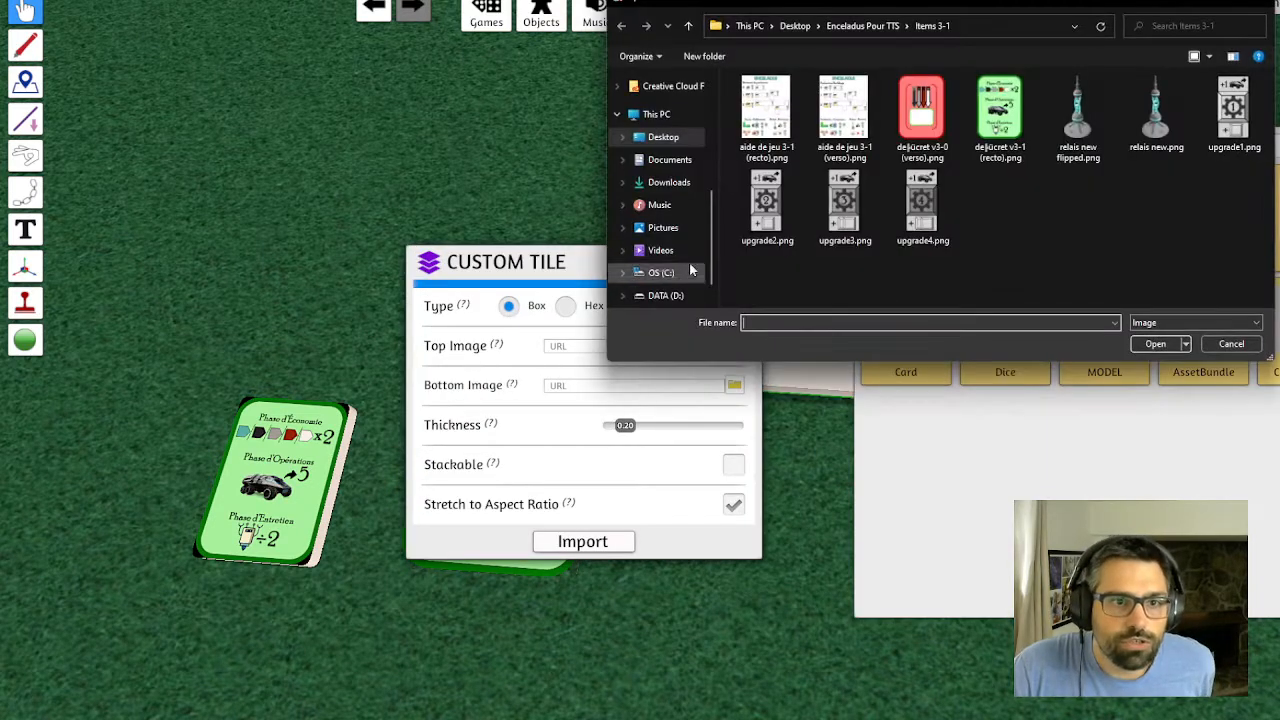
left_click(1168, 118)
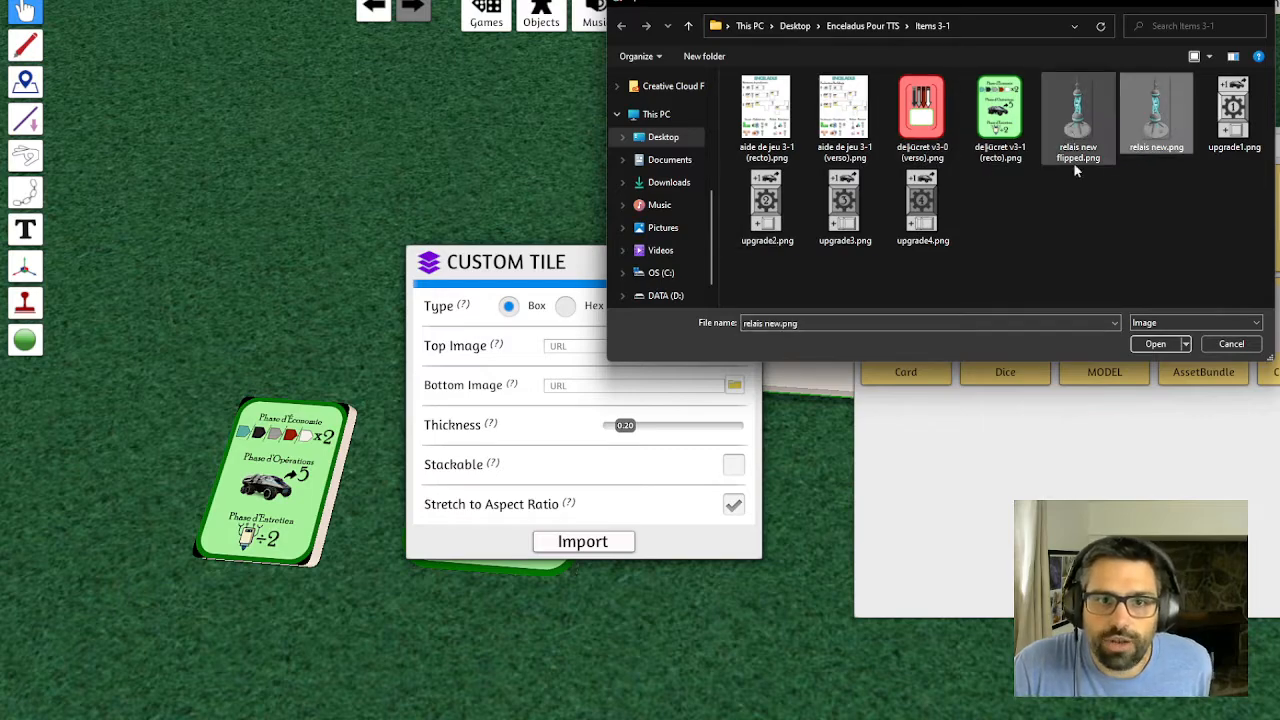
left_click(1155, 347)
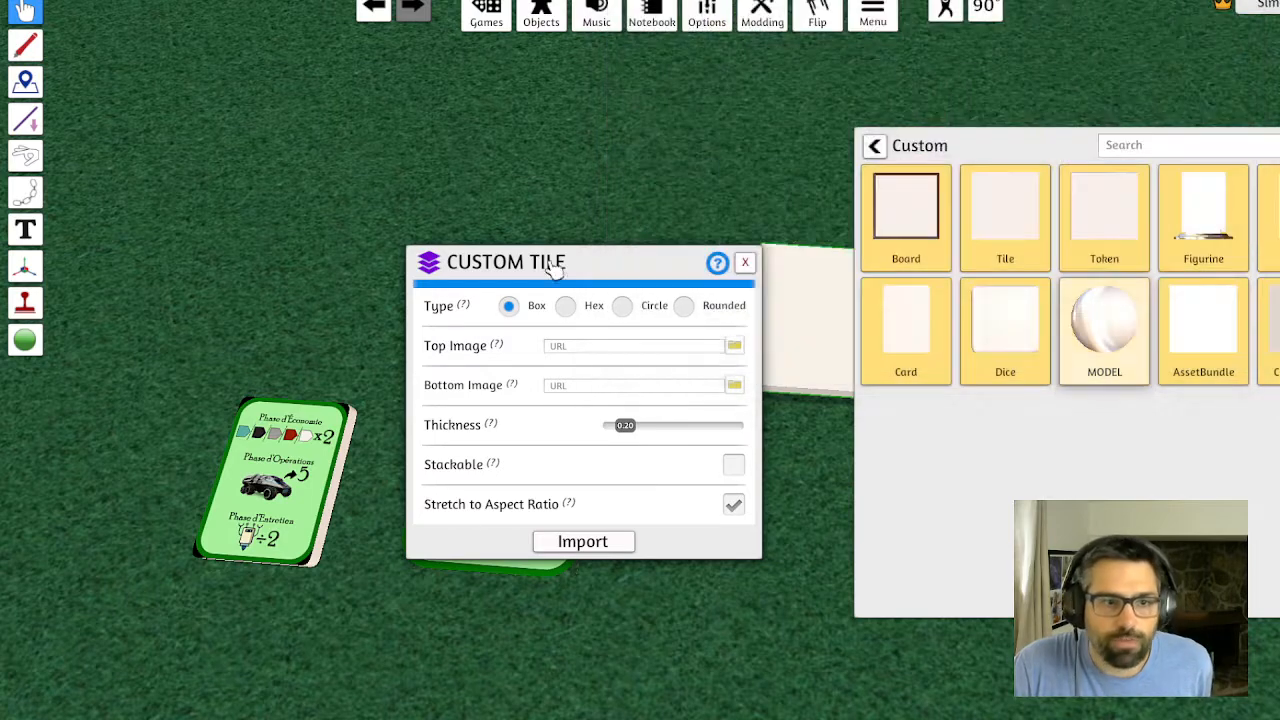
left_click(623, 389)
left_click(623, 406)
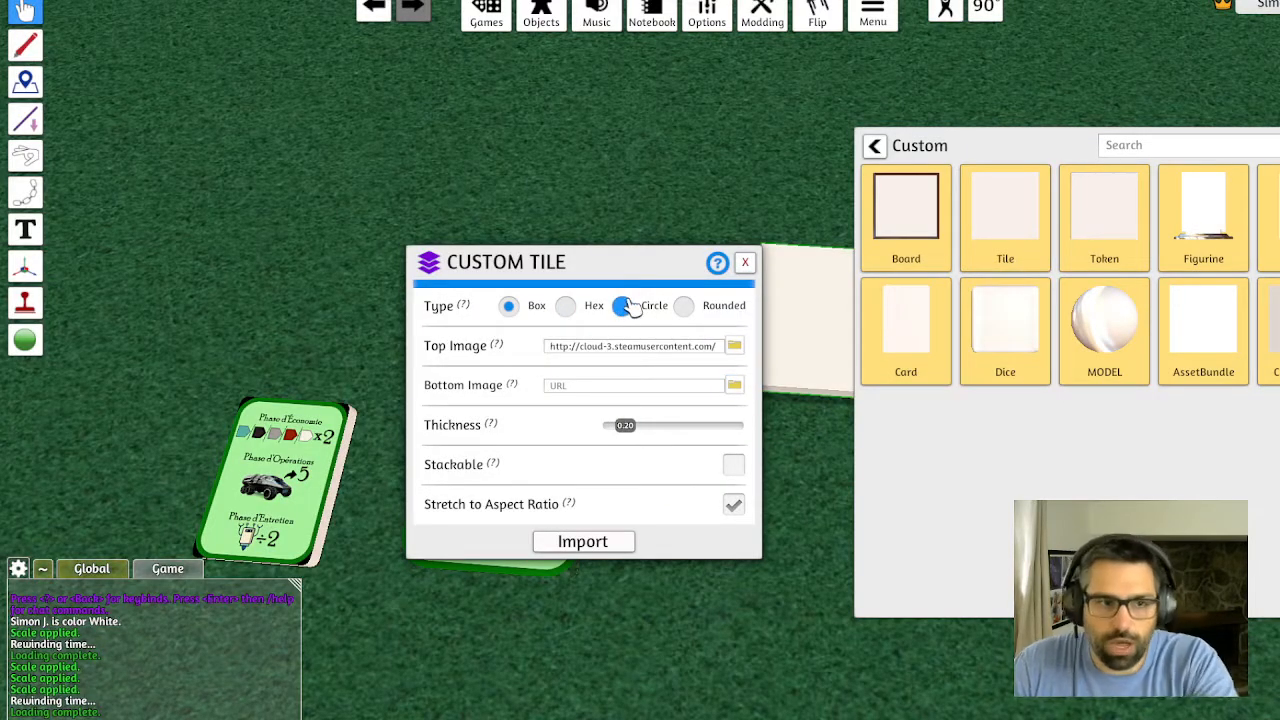
Upload relais new flipped.png as the bottom image and import the tile with the Rounded type
left_click(736, 386)
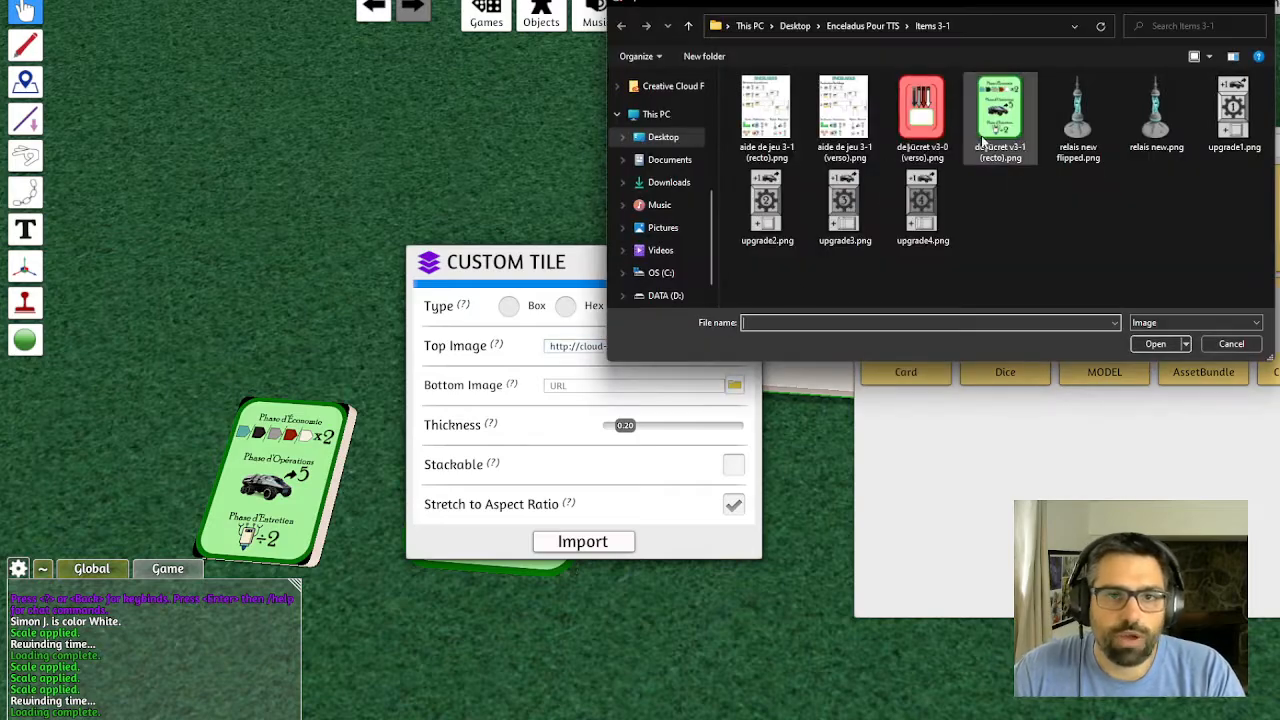
left_click(1078, 115)
left_click(1155, 344)
left_click(620, 389)
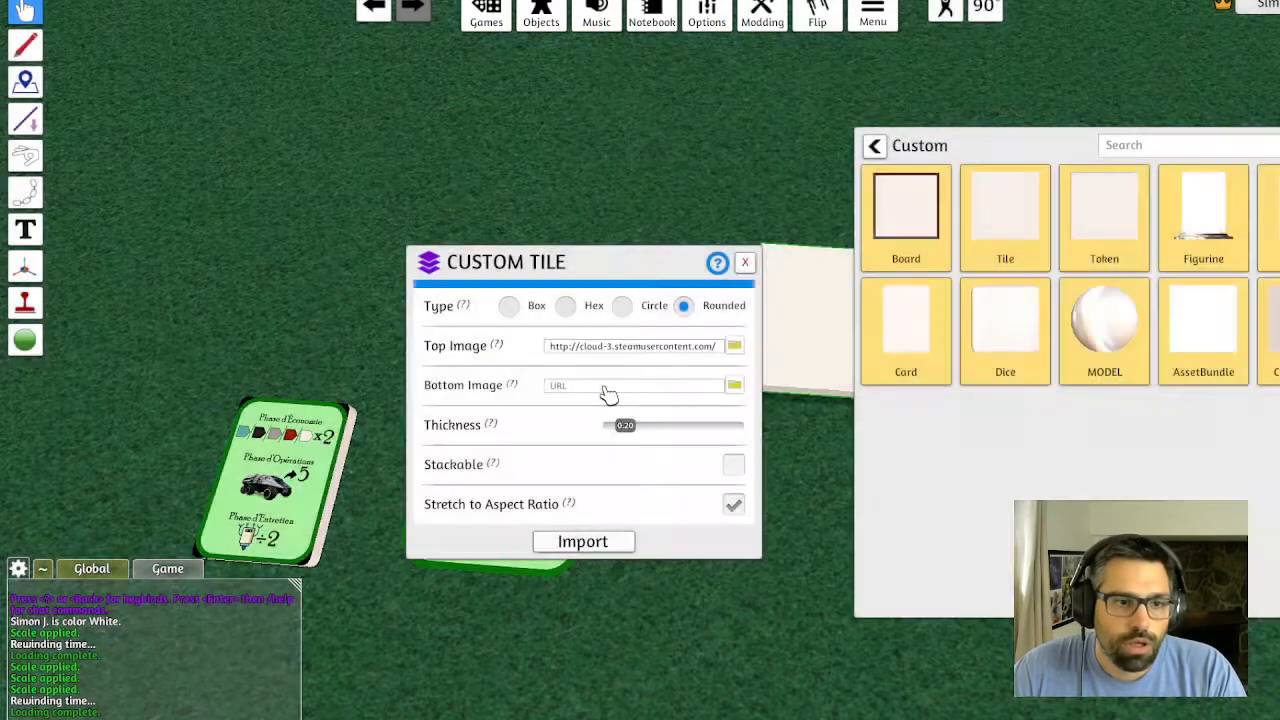
left_click(620, 408)
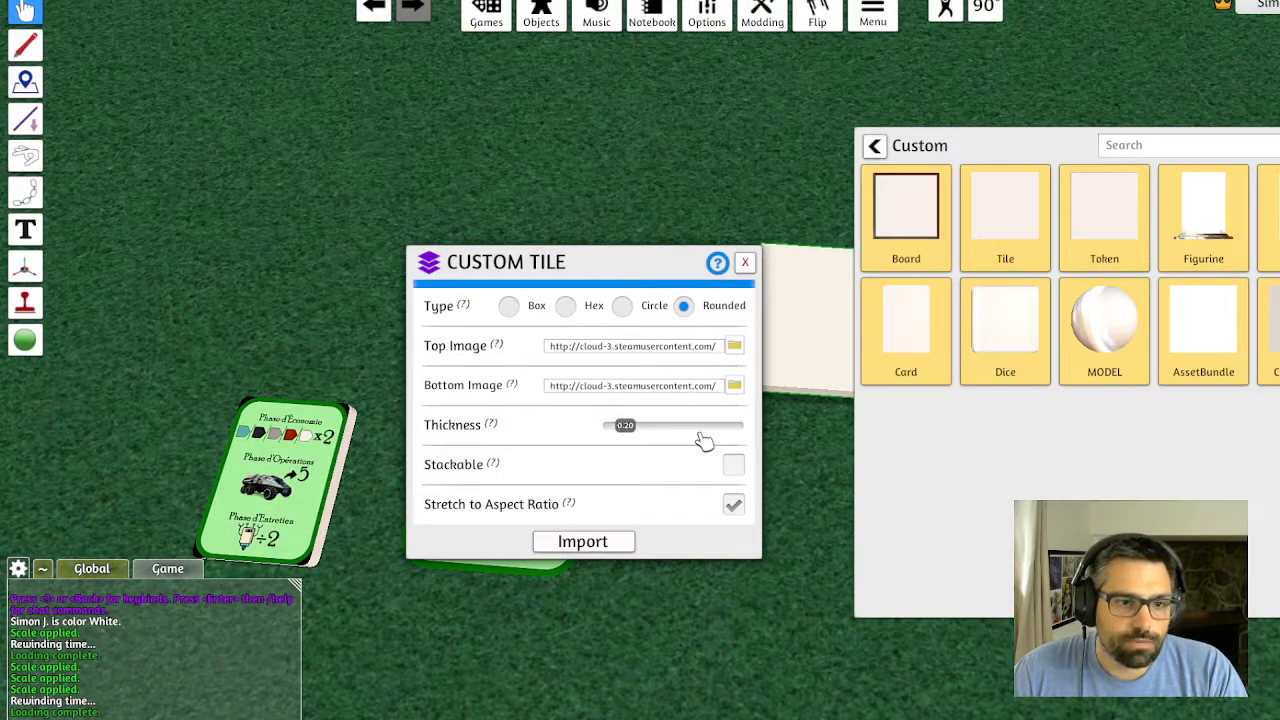
left_click(583, 541)
Flip the relay tile repeatedly to examine its two mirrored faces and its thickness
key("d")
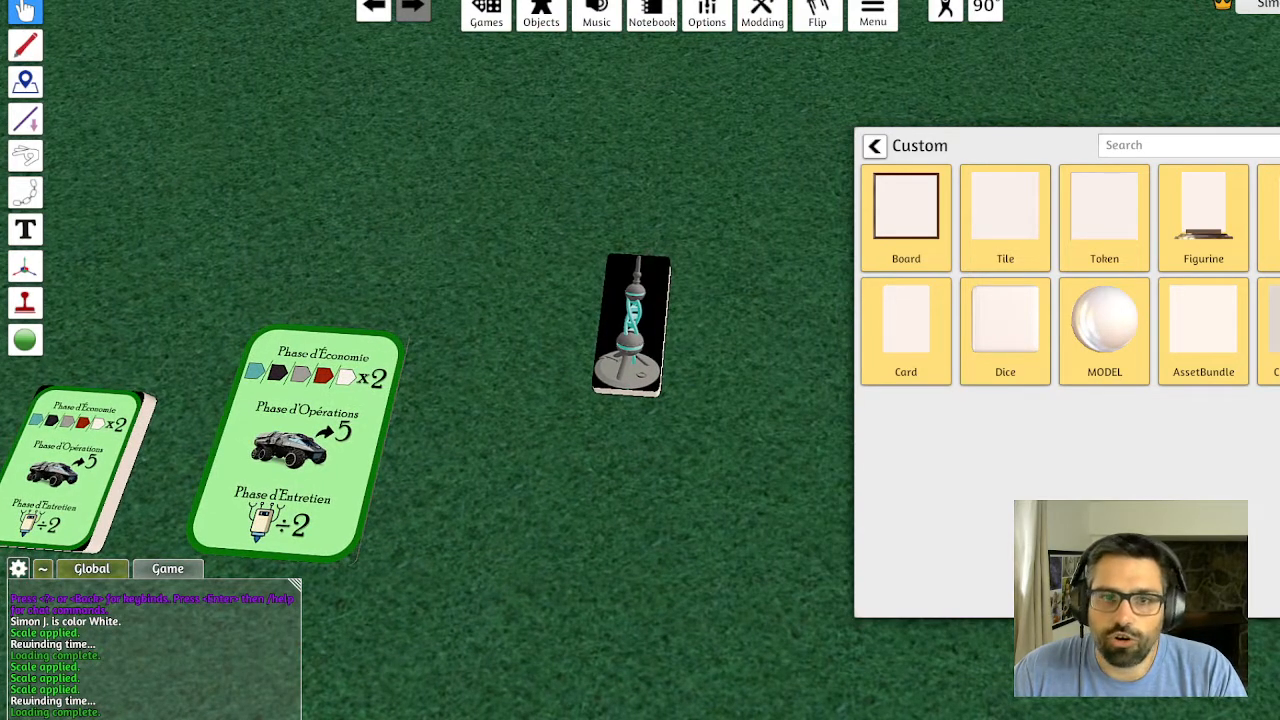
key("Escape")
scroll(640, 371, "up", 3)
key("f")
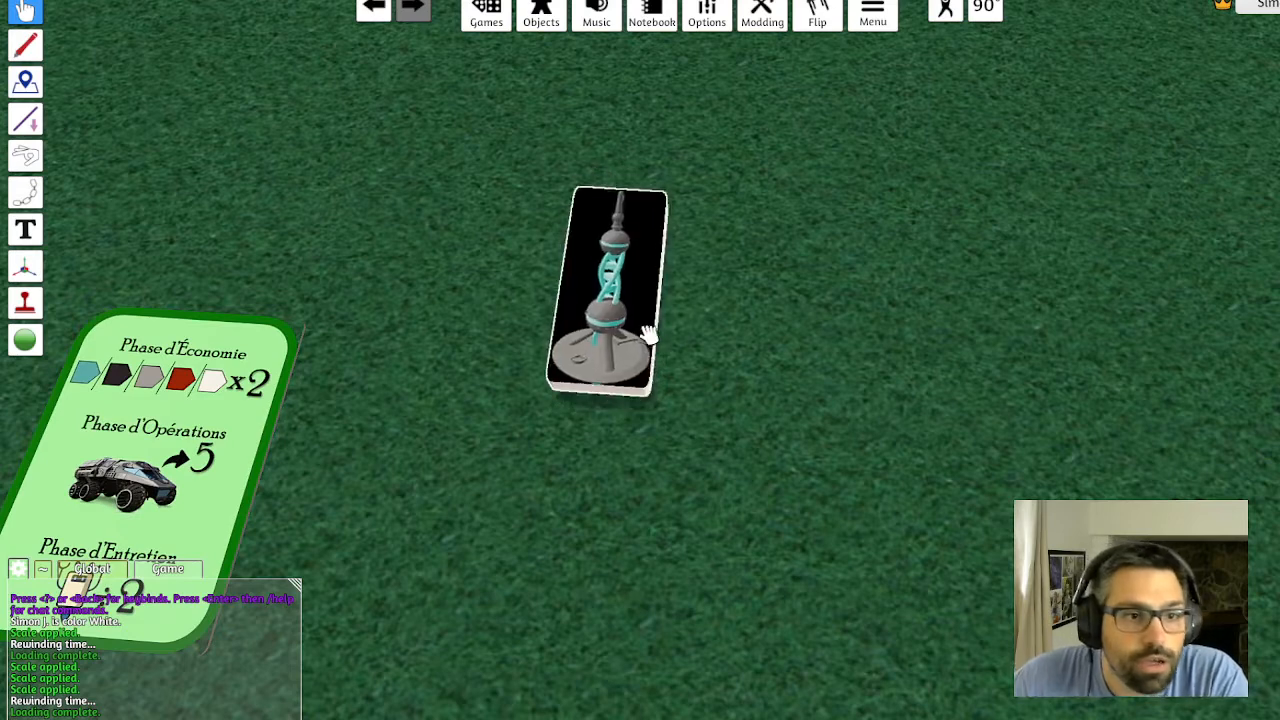
key("f")
key("f")
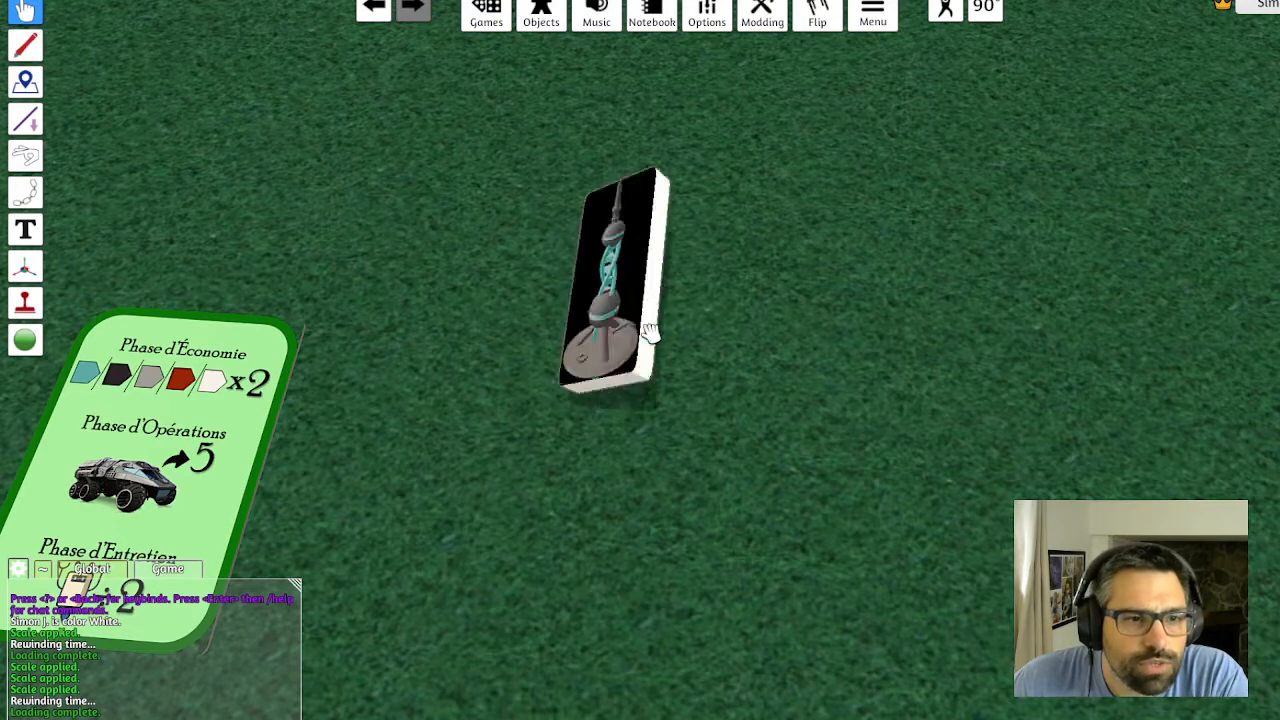
key("f")
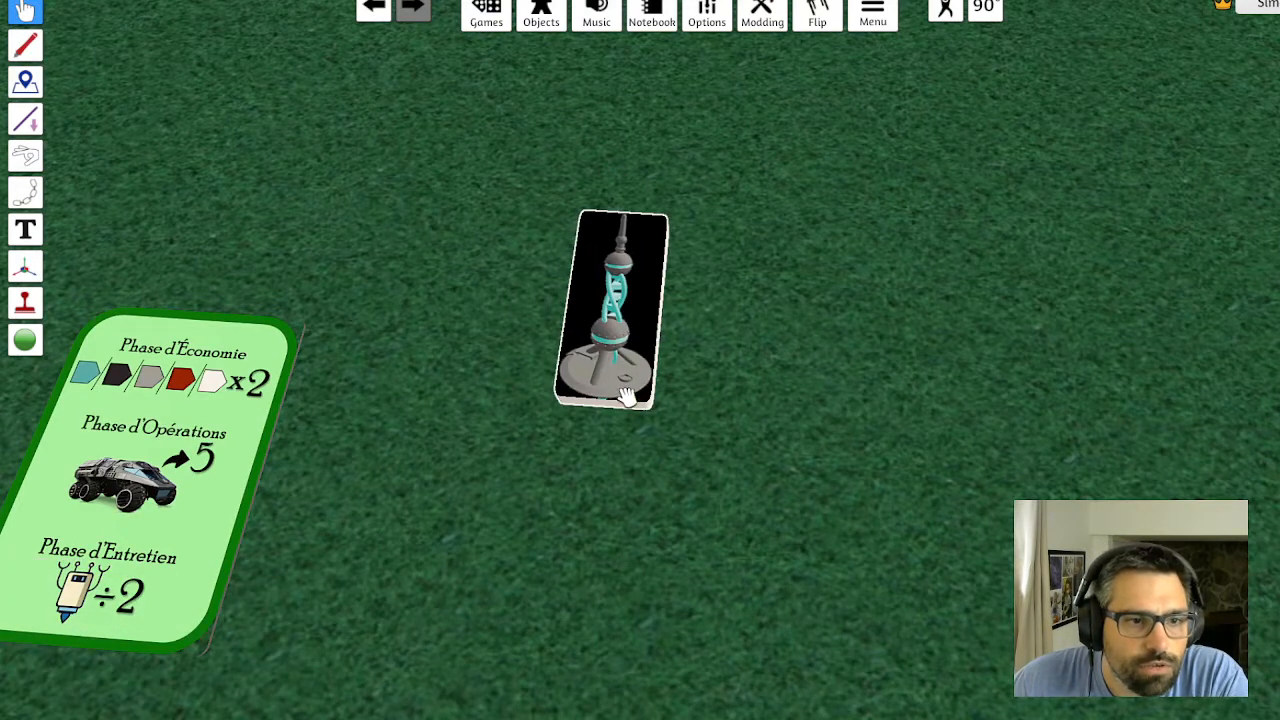
key("f")
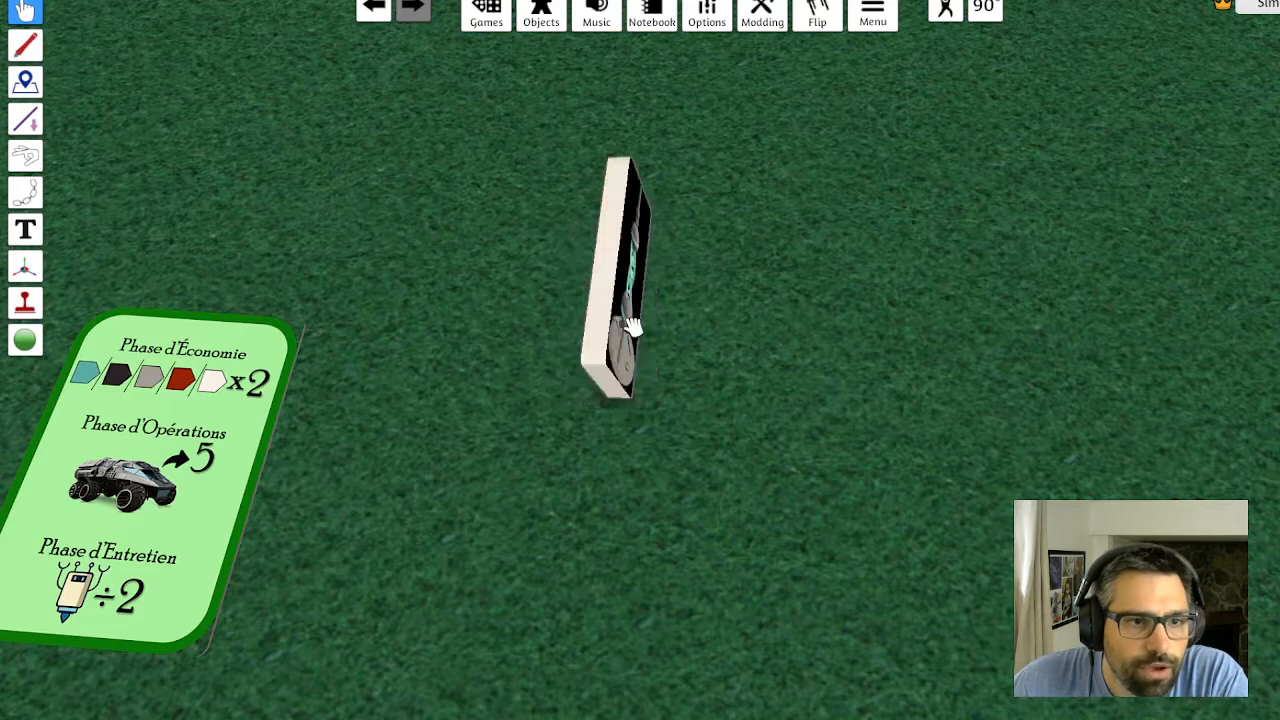
Copy the relay tile and paste several copies of it onto the table
left_click_drag(665, 277, 812, 253)
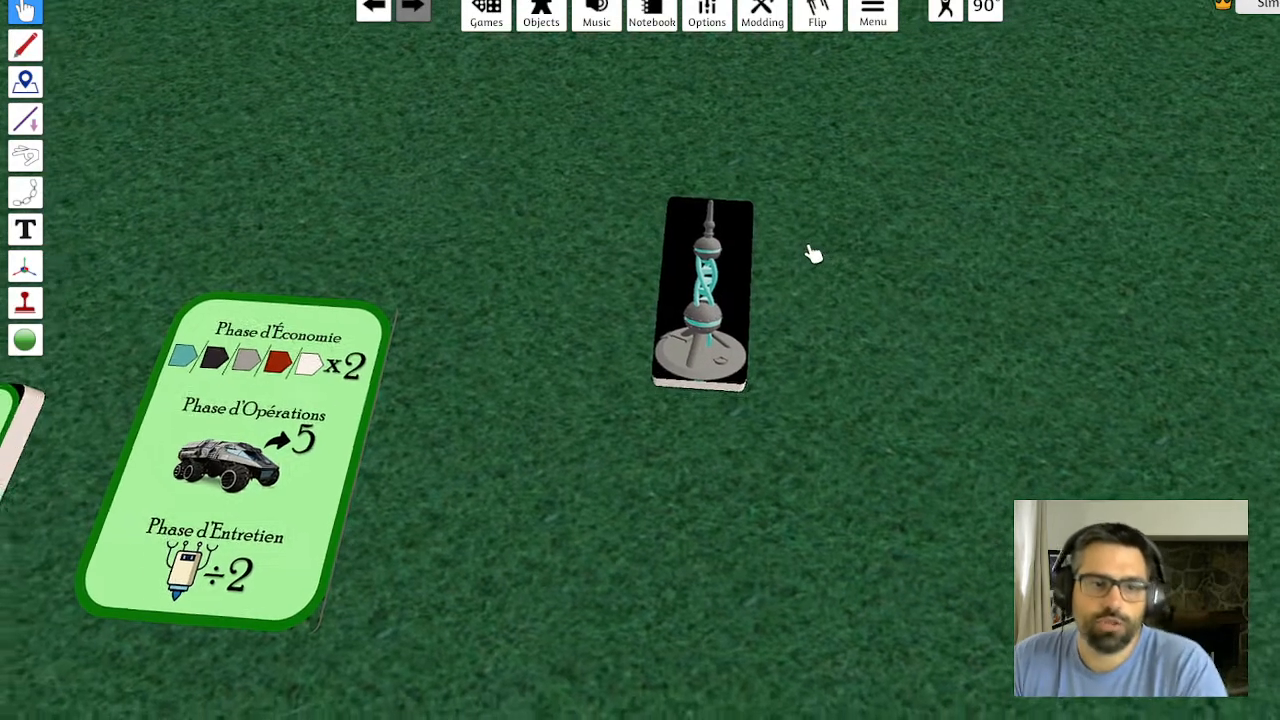
scroll(828, 268, "down", 1)
left_click_drag(714, 278, 754, 242)
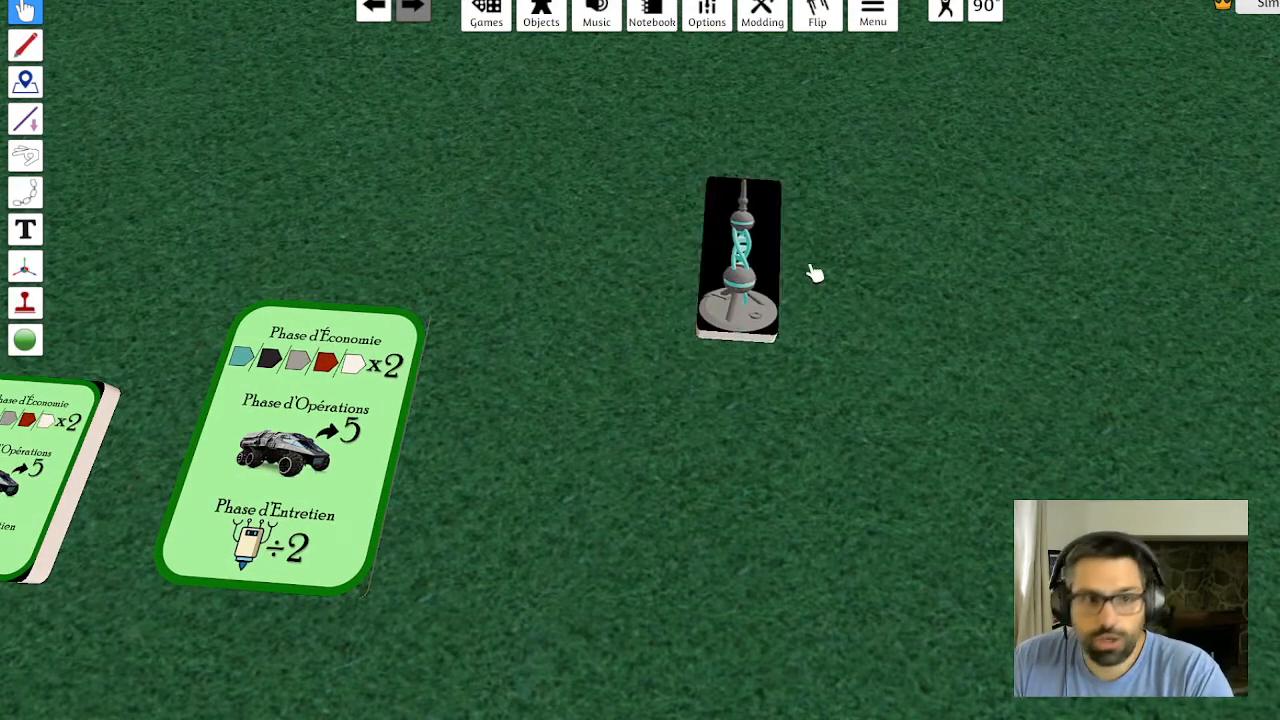
key("ctrl+v")
key("ctrl+v")
key("ctrl+v")
key("ctrl+v")
key("ctrl+v")
key("ctrl+v")
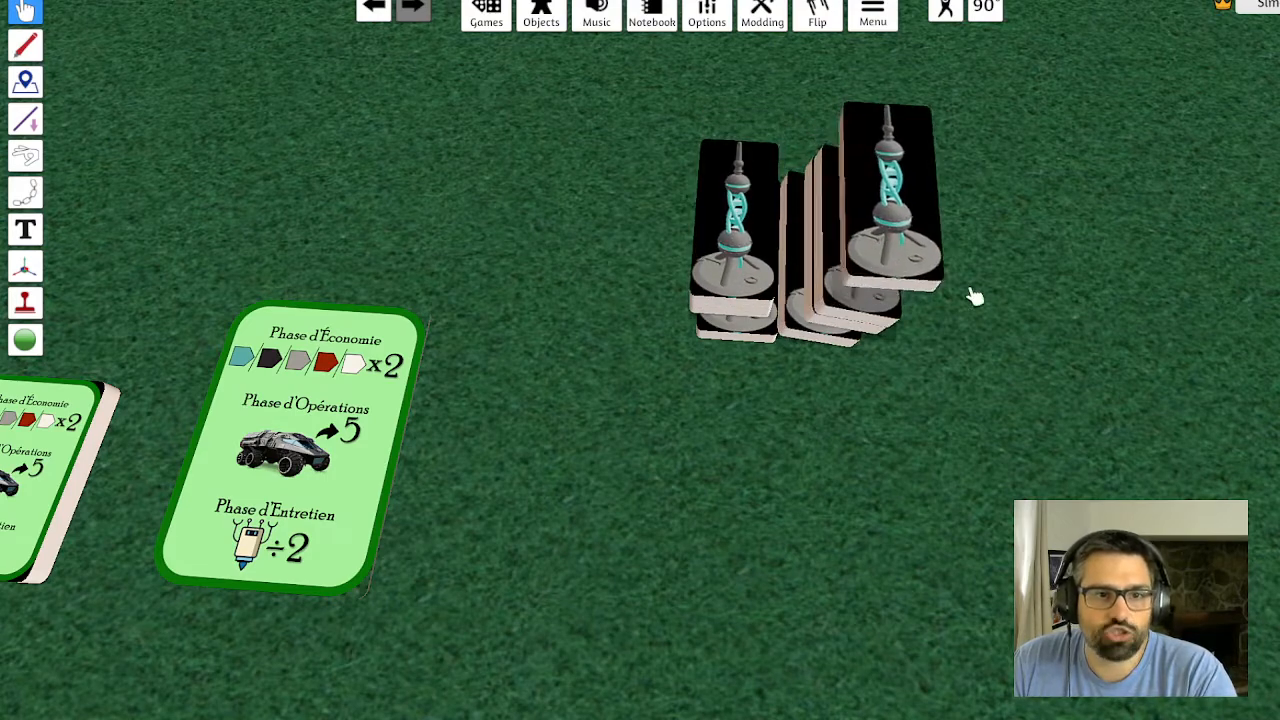
Gather the relay tile copies into a single pile and look at it from the side
key("d")
key("s")
left_click_drag(632, 277, 751, 280)
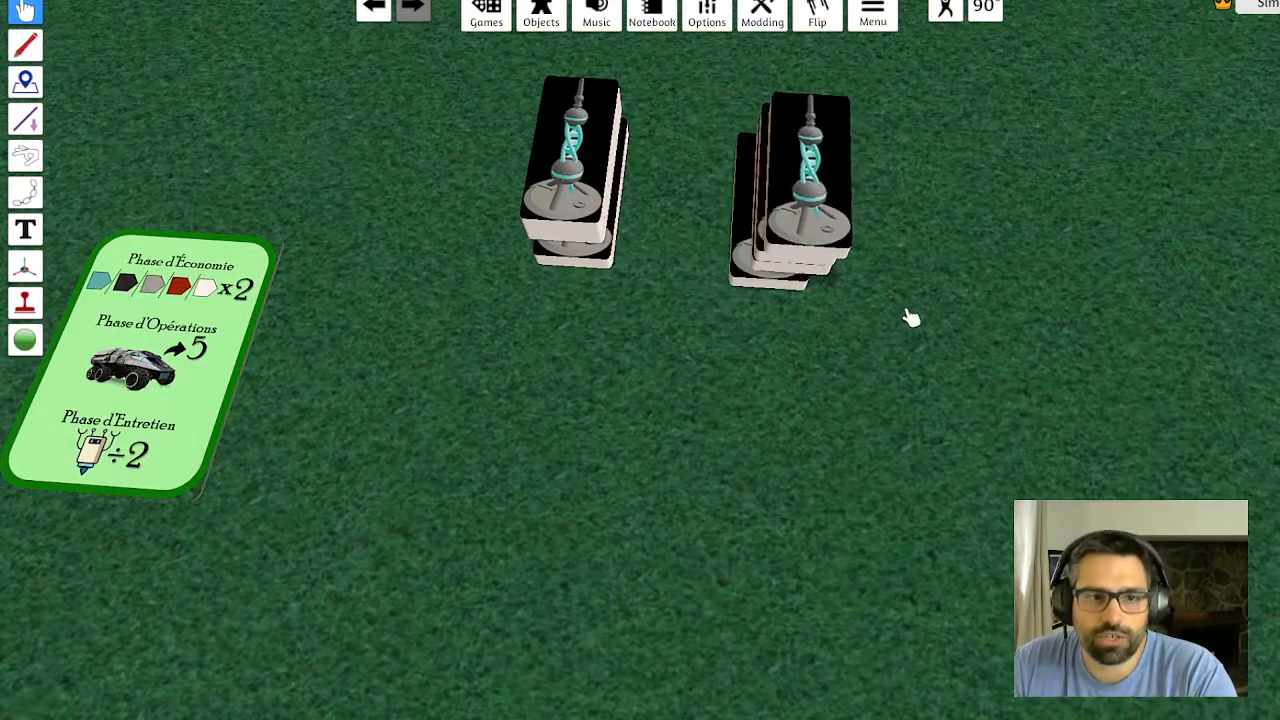
scroll(966, 294, "up", 2)
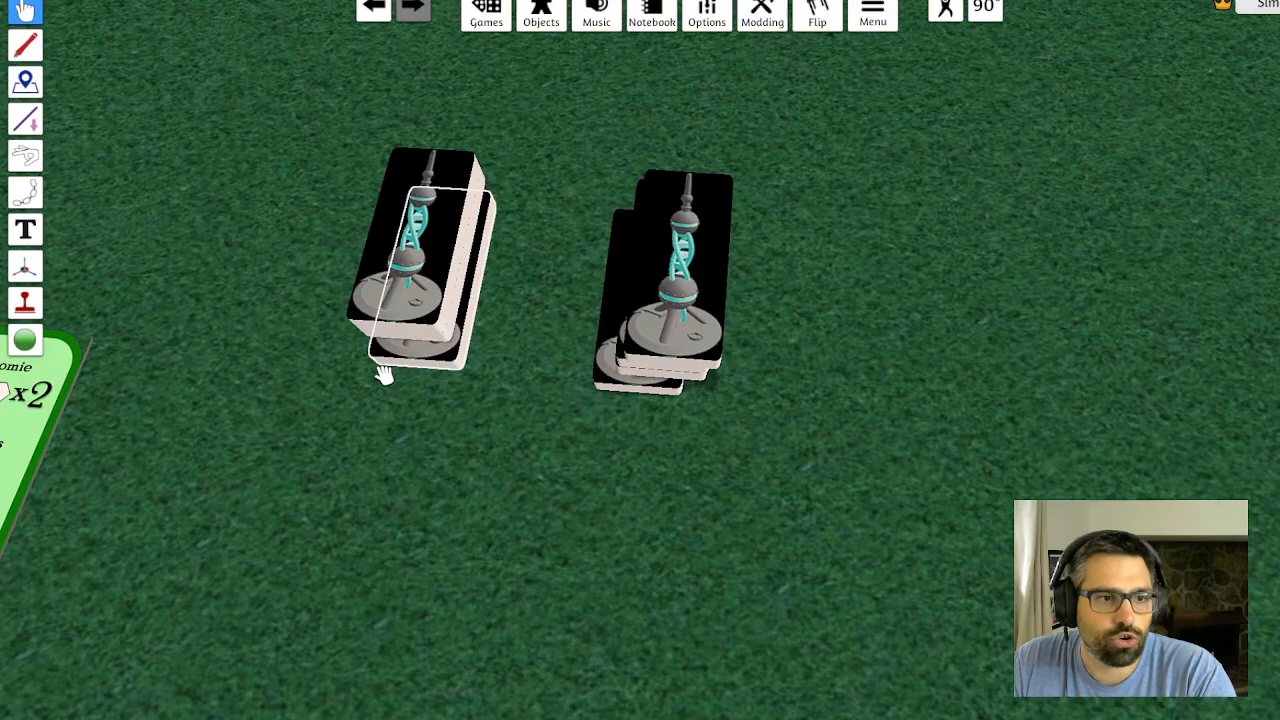
left_click_drag(383, 373, 637, 382)
left_click_drag(791, 438, 786, 311)
scroll(637, 284, "down", 2)
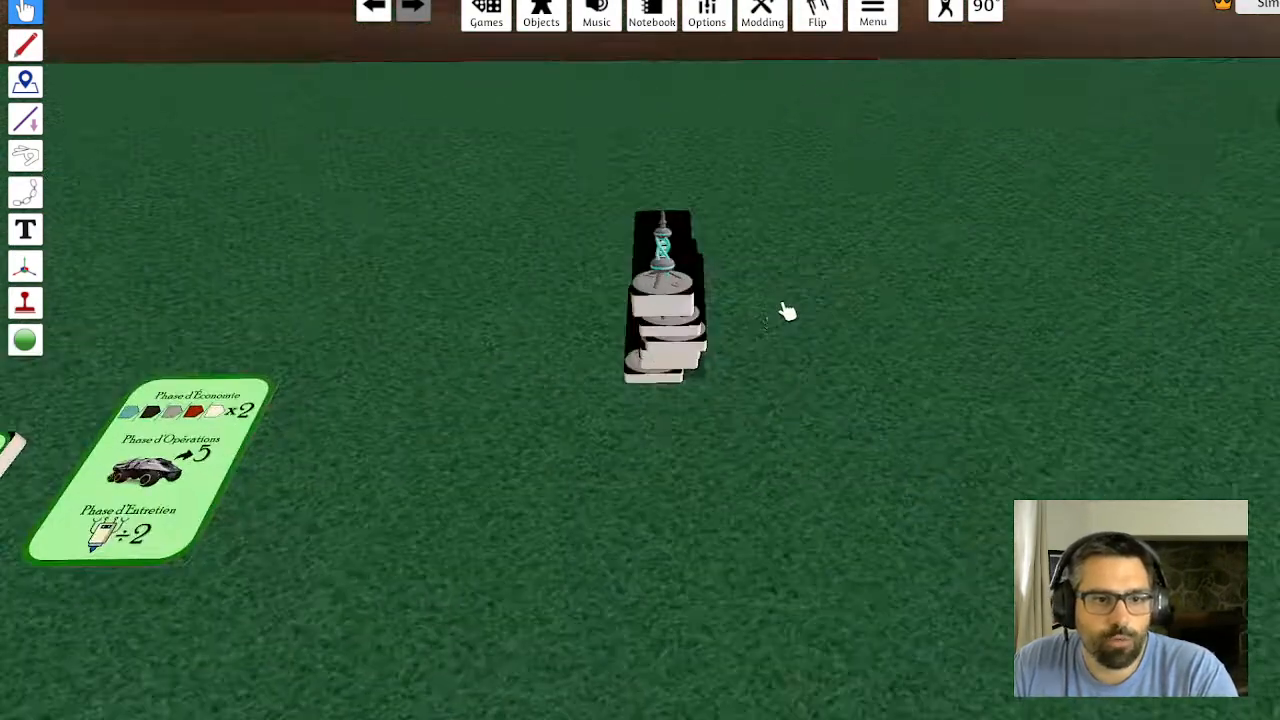
Set one relay tile apart from the pile and delete the other copies
scroll(934, 331, "up", 2)
left_click_drag(934, 331, 1101, 308)
mouse_move(826, 182)
left_mouse_down()
mouse_move(777, 180)
mouse_move(840, 190)
left_mouse_up()
key("d")
key("w")
scroll(837, 297, "down", 2)
left_click_drag(691, 249, 468, 434)
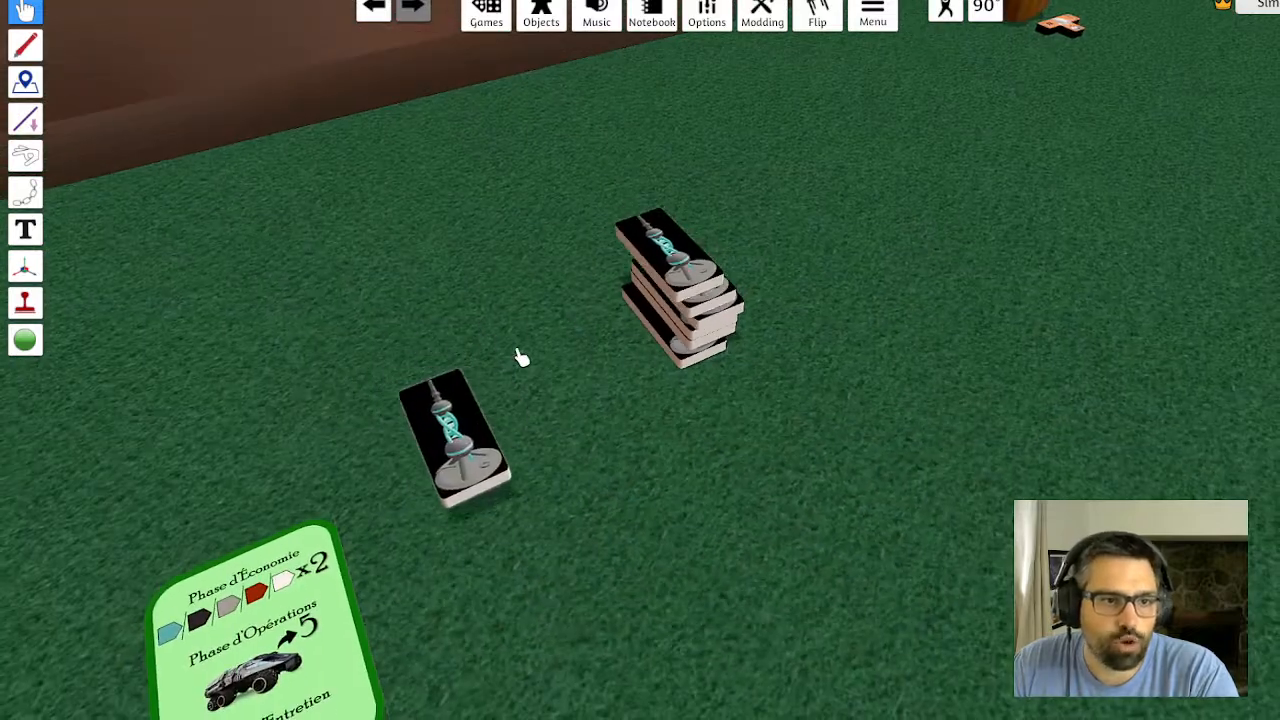
key("d")
key("Delete")
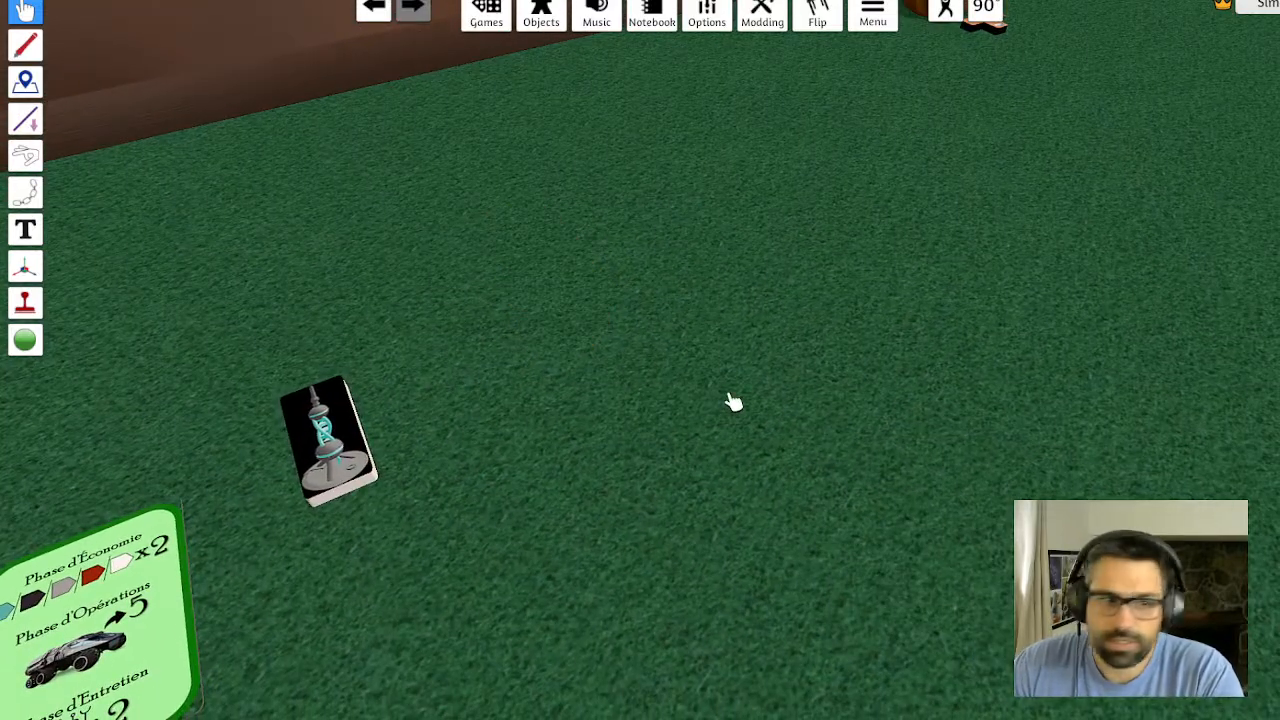
Enable Stackable in the remaining relay tile's custom settings and re-import it
left_click_drag(731, 403, 334, 397)
key("a")
key("w")
right_click(585, 343)
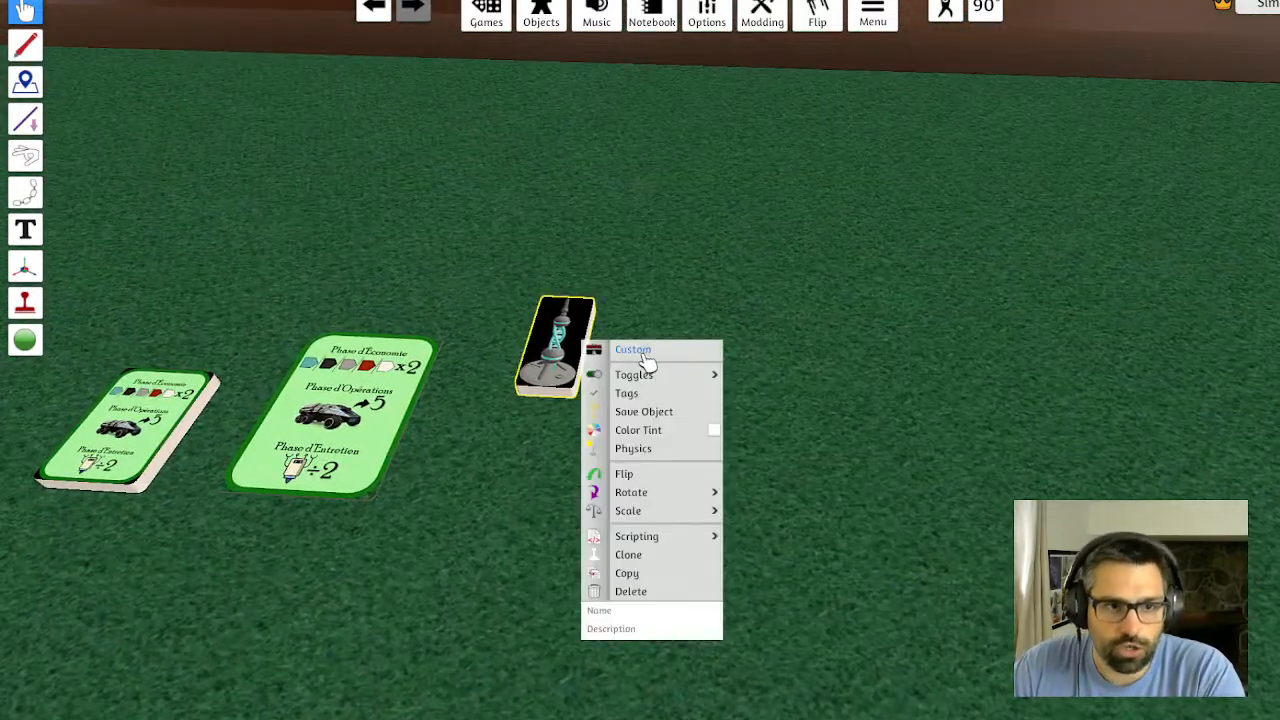
left_click(634, 350)
mouse_move(475, 477)
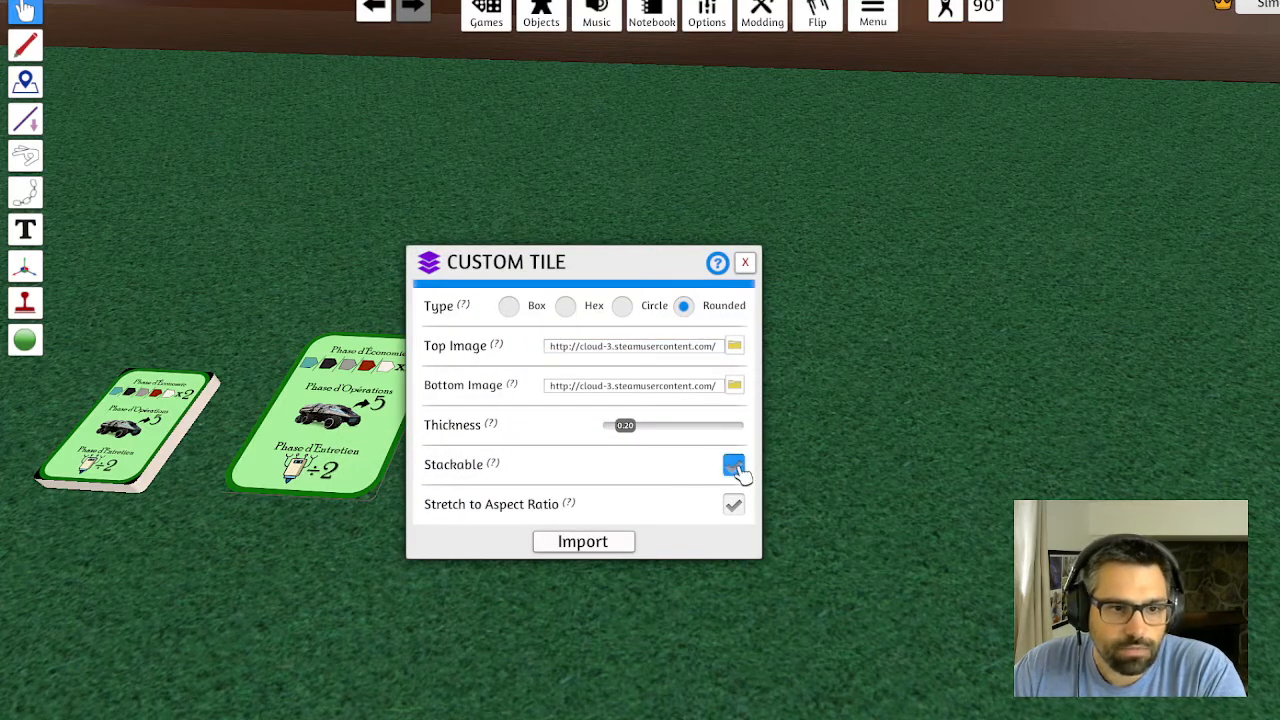
left_click(566, 543)
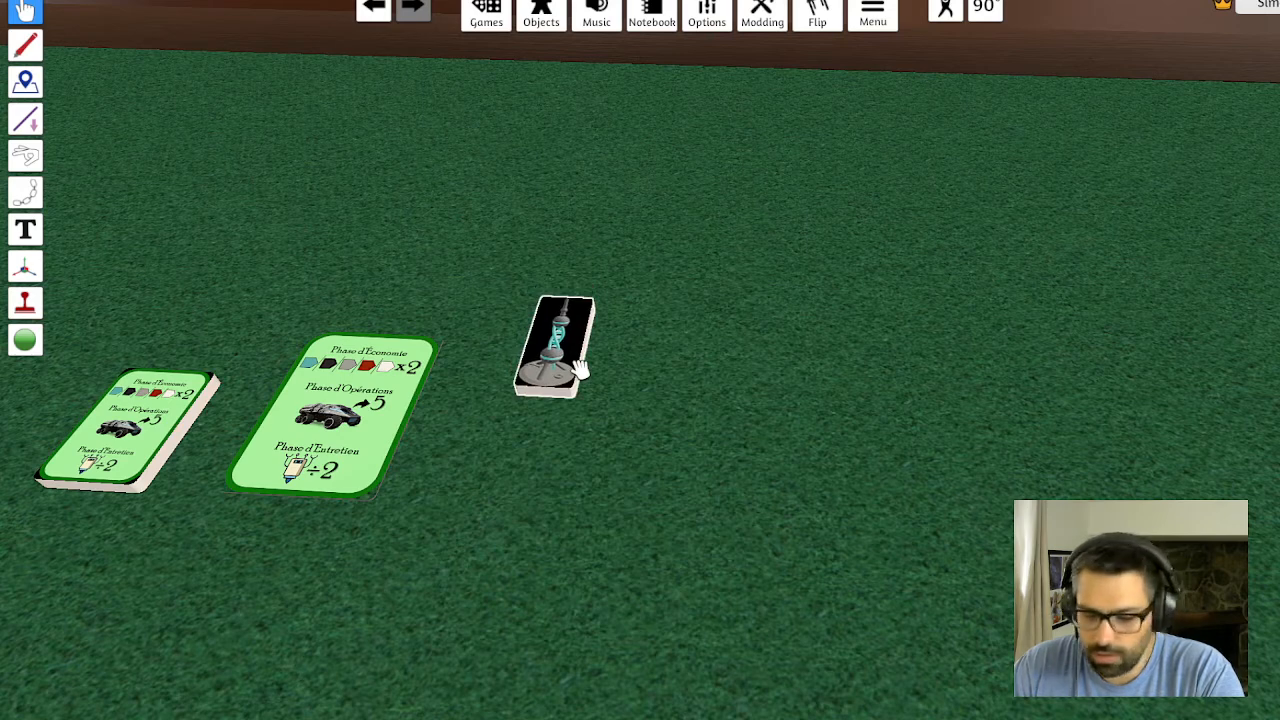
Paste a copy of the relay tile, try stacking it on the original, and set a copy apart on the table
key("ctrl+v")
left_click_drag(708, 386, 560, 355)
key("ctrl+v")
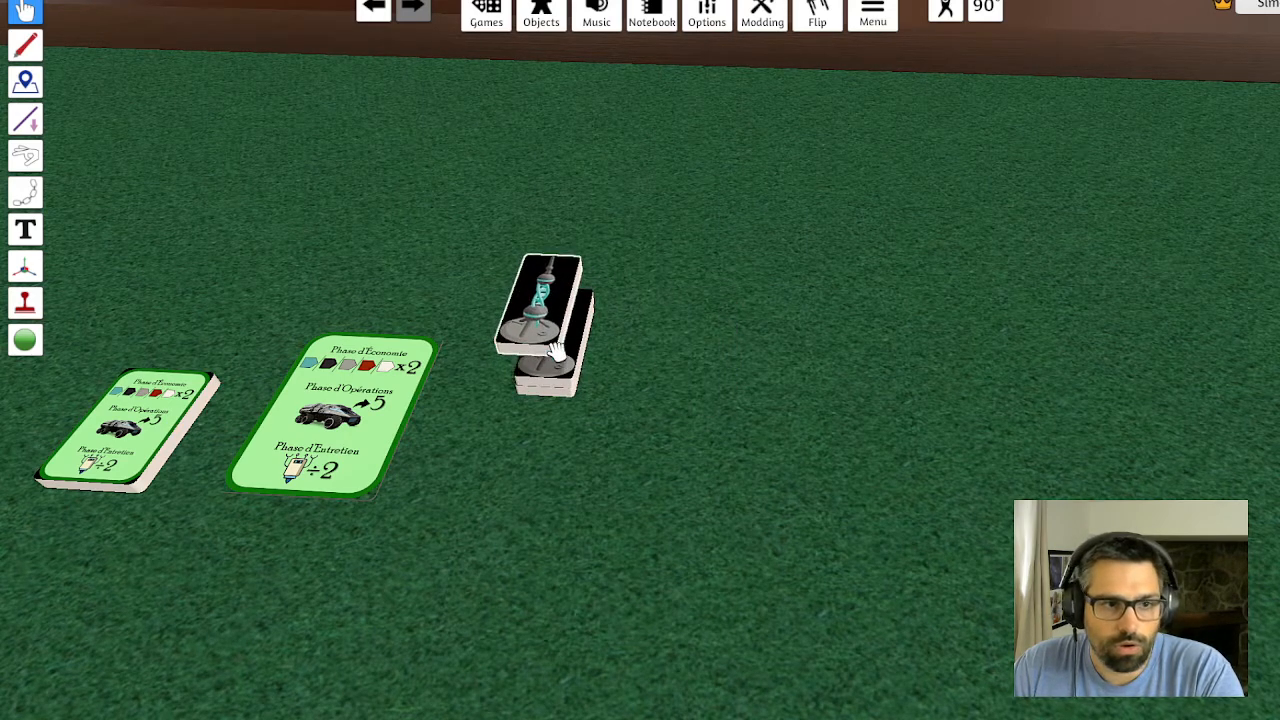
left_click_drag(560, 345, 688, 348)
Enable Stackable in the separated relay tile's custom settings, re-import it and update the matching tile as well
right_click(738, 350)
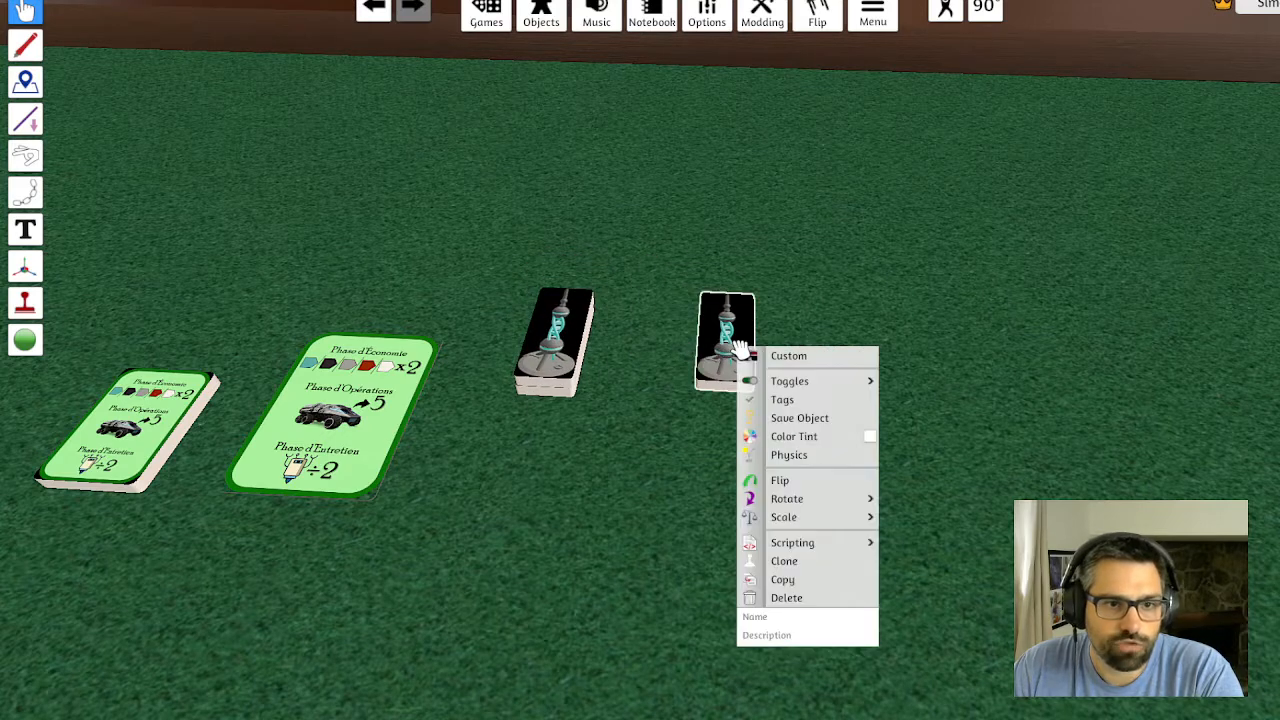
left_click(780, 362)
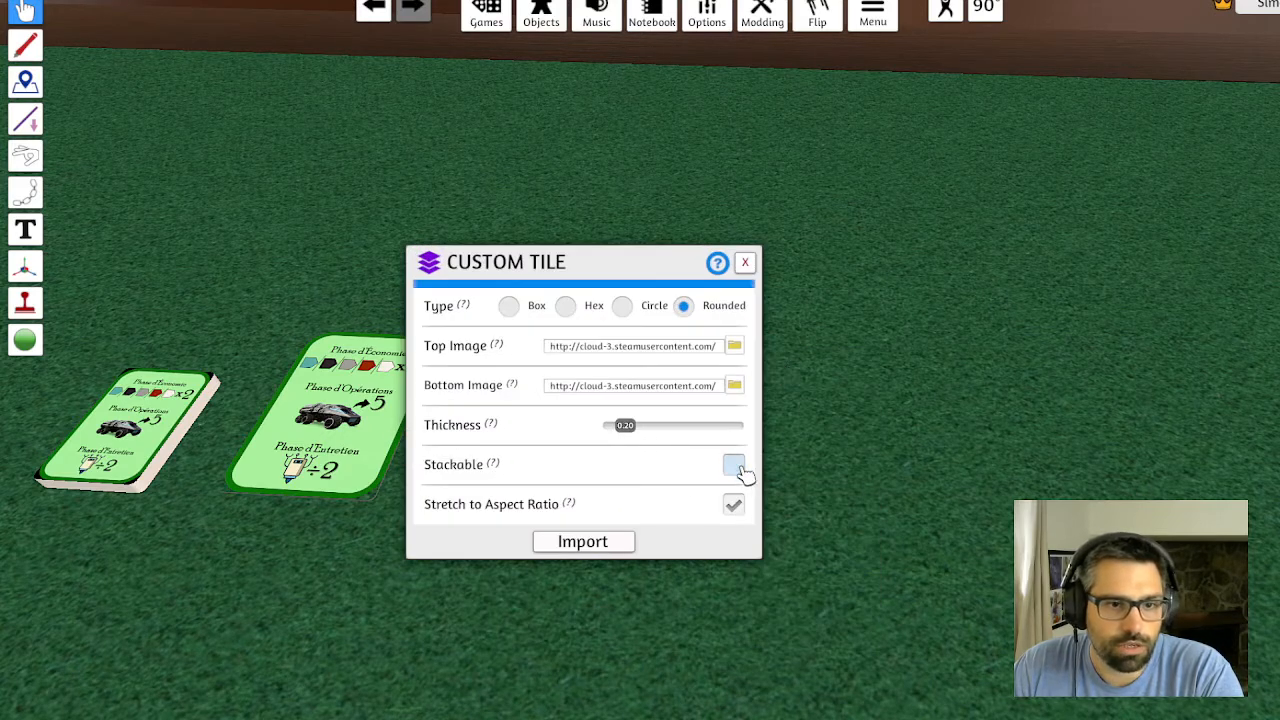
left_click(586, 545)
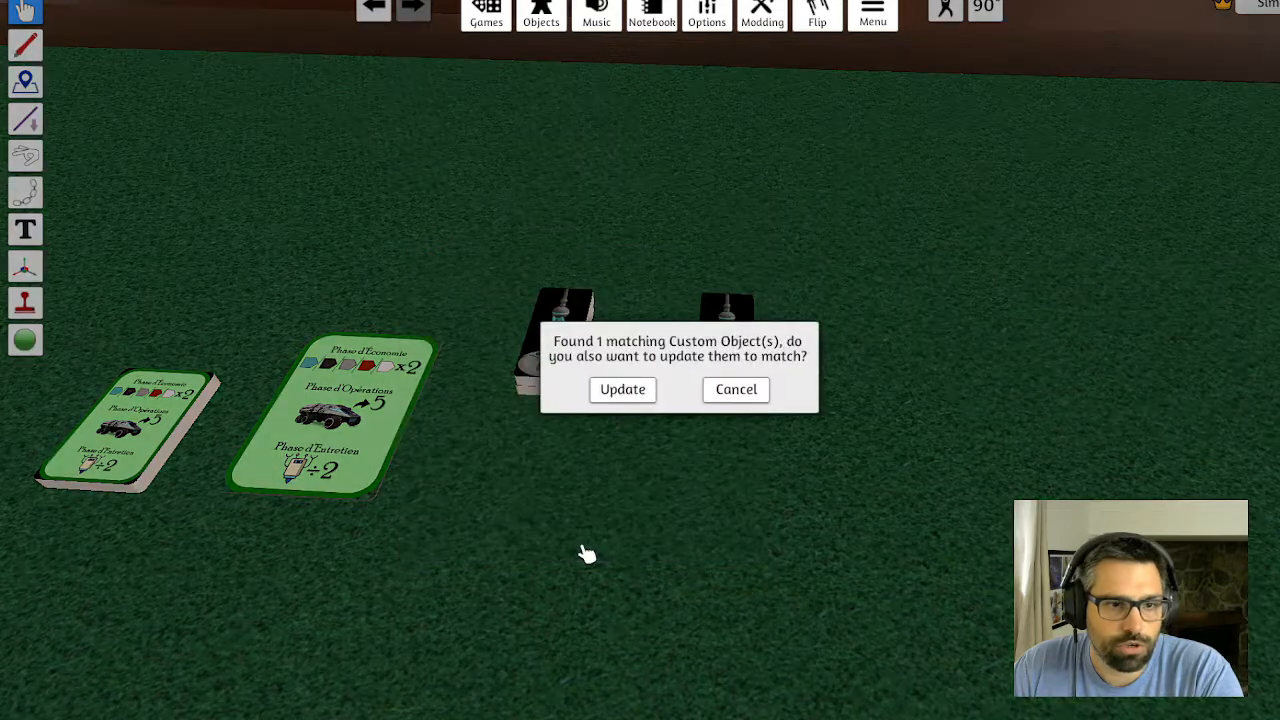
left_click(622, 390)
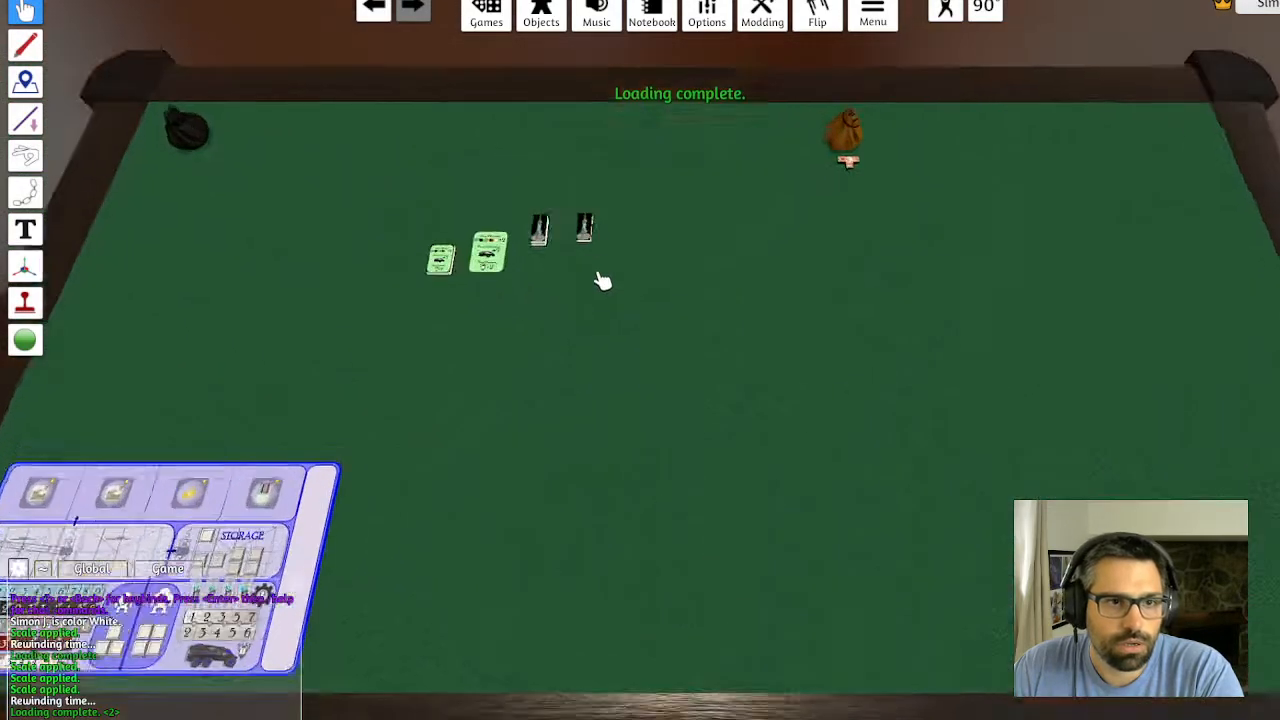
Place another relay tile on the table and re-import the front one as Stackable, declining to update matching objects
left_click_drag(783, 408, 823, 380)
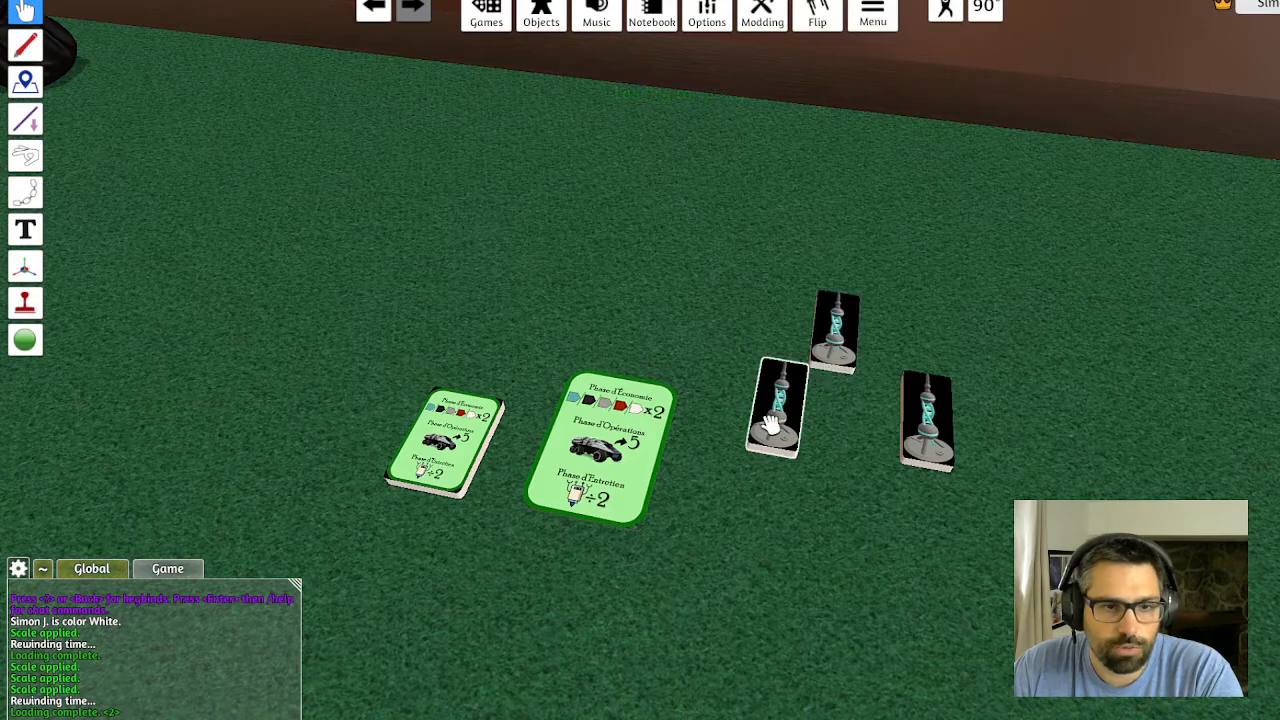
right_click(772, 424)
left_click(842, 432)
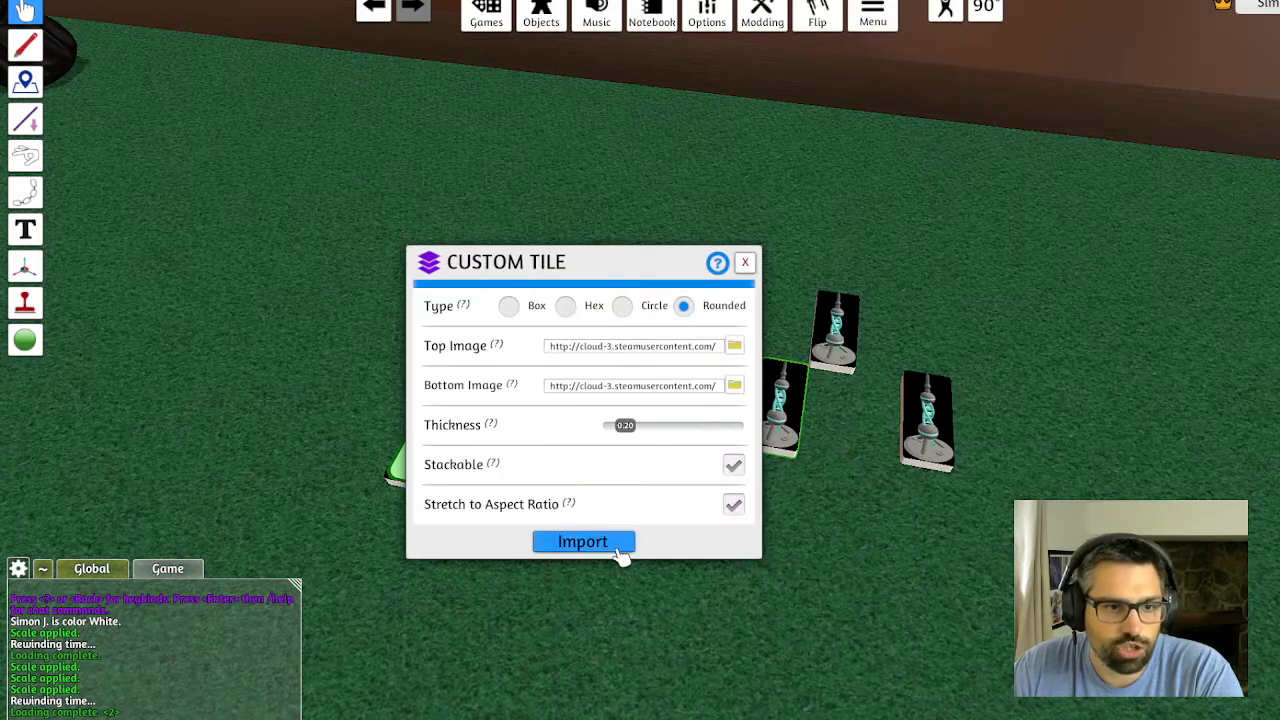
left_click(600, 541)
left_click(734, 389)
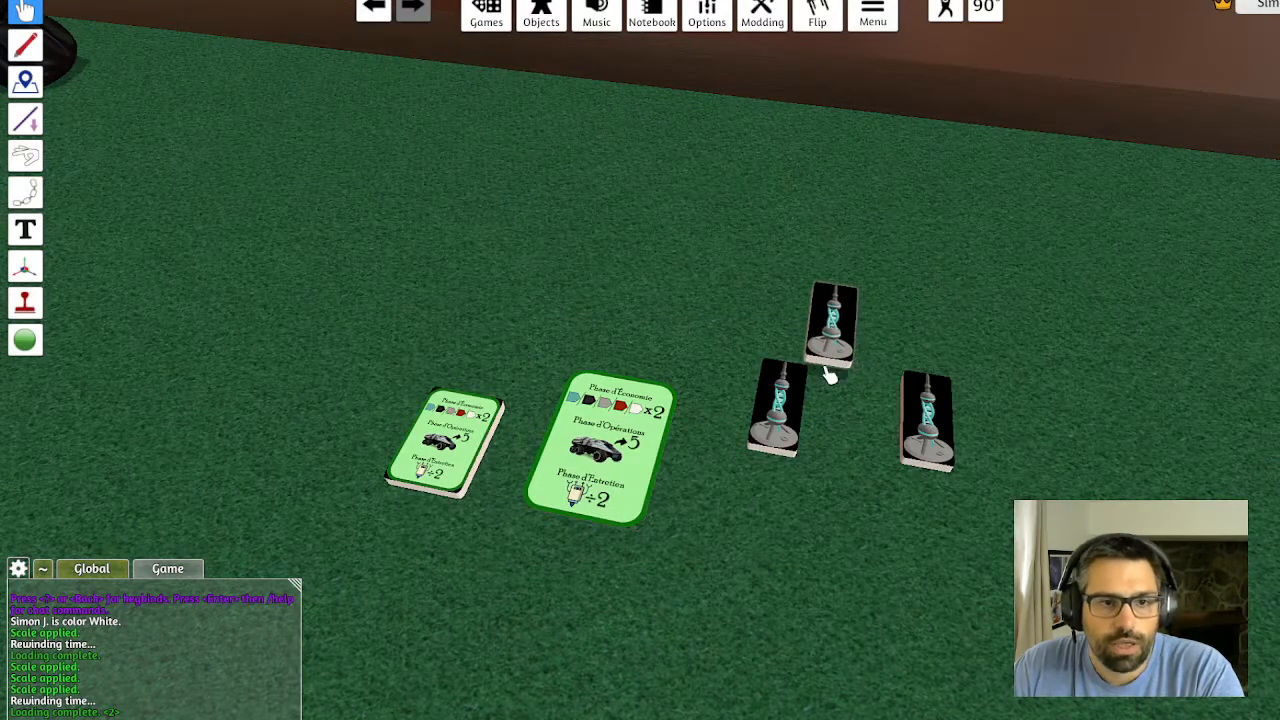
Combine the three relay tiles into a single stack, taking one off and putting it back on
left_click_drag(828, 375, 800, 405)
left_click_drag(941, 418, 797, 400)
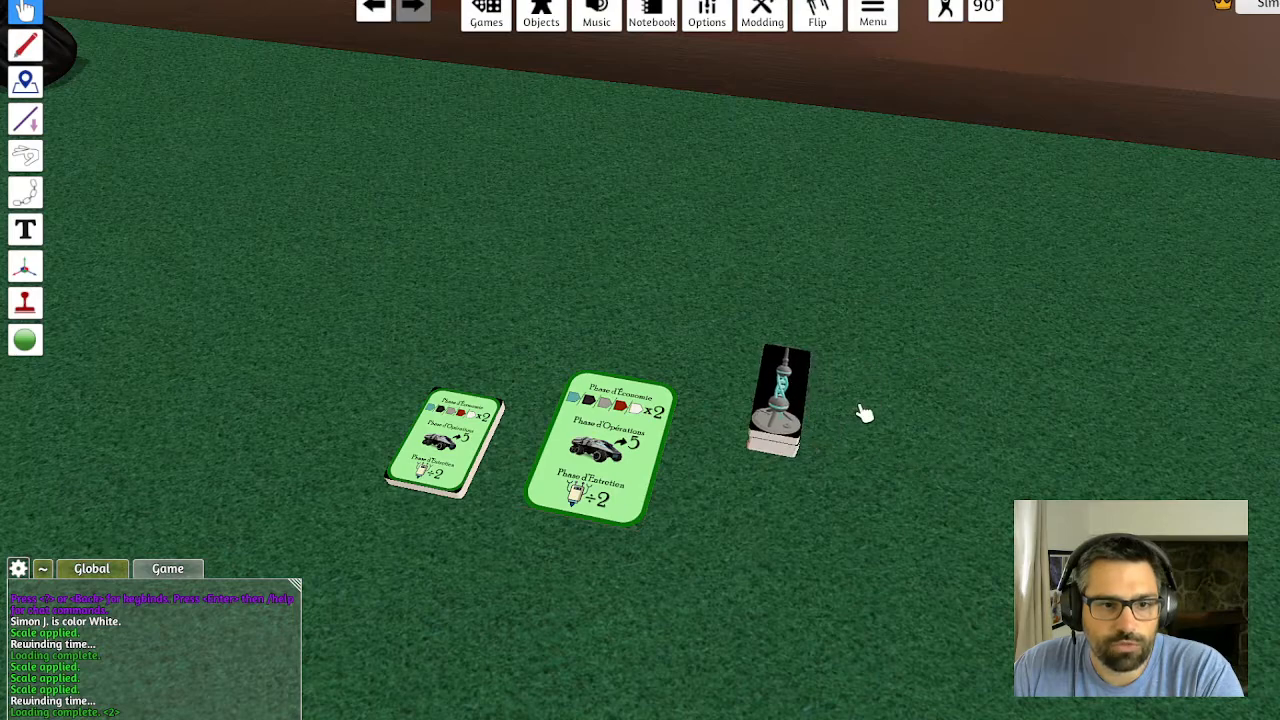
scroll(864, 413, "up", 4)
left_click_drag(906, 423, 631, 394)
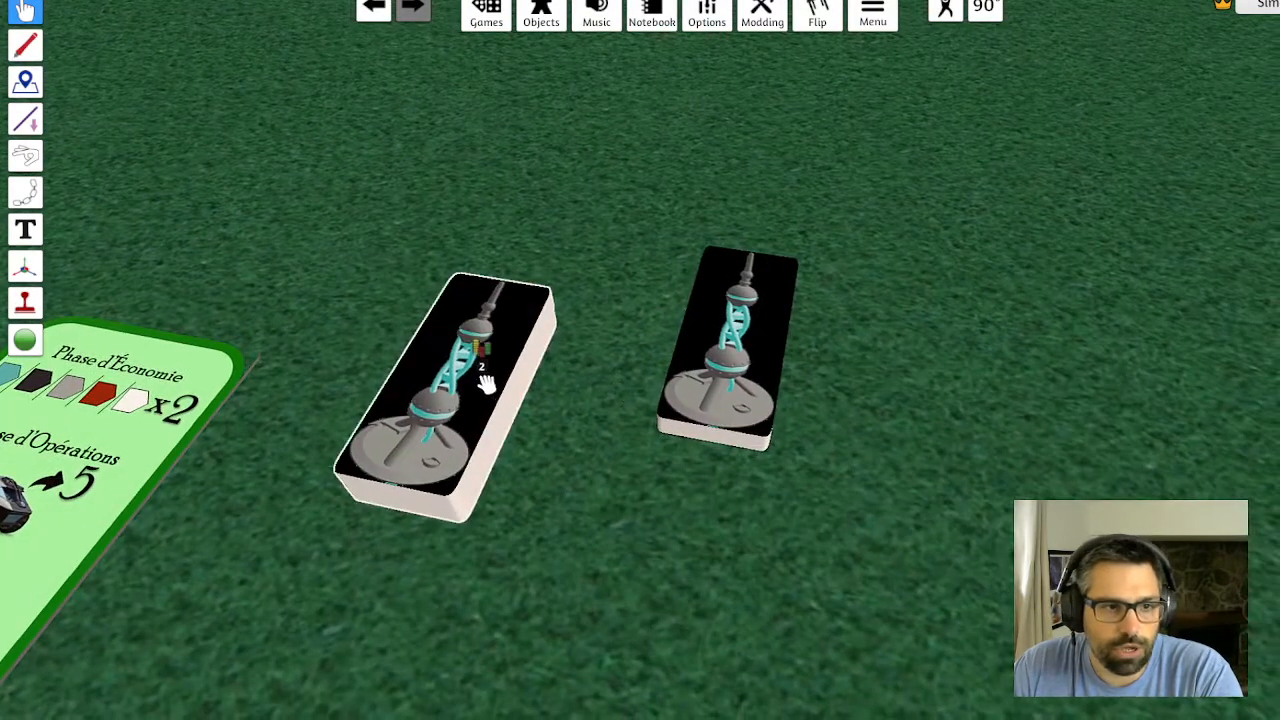
left_click_drag(729, 371, 490, 395)
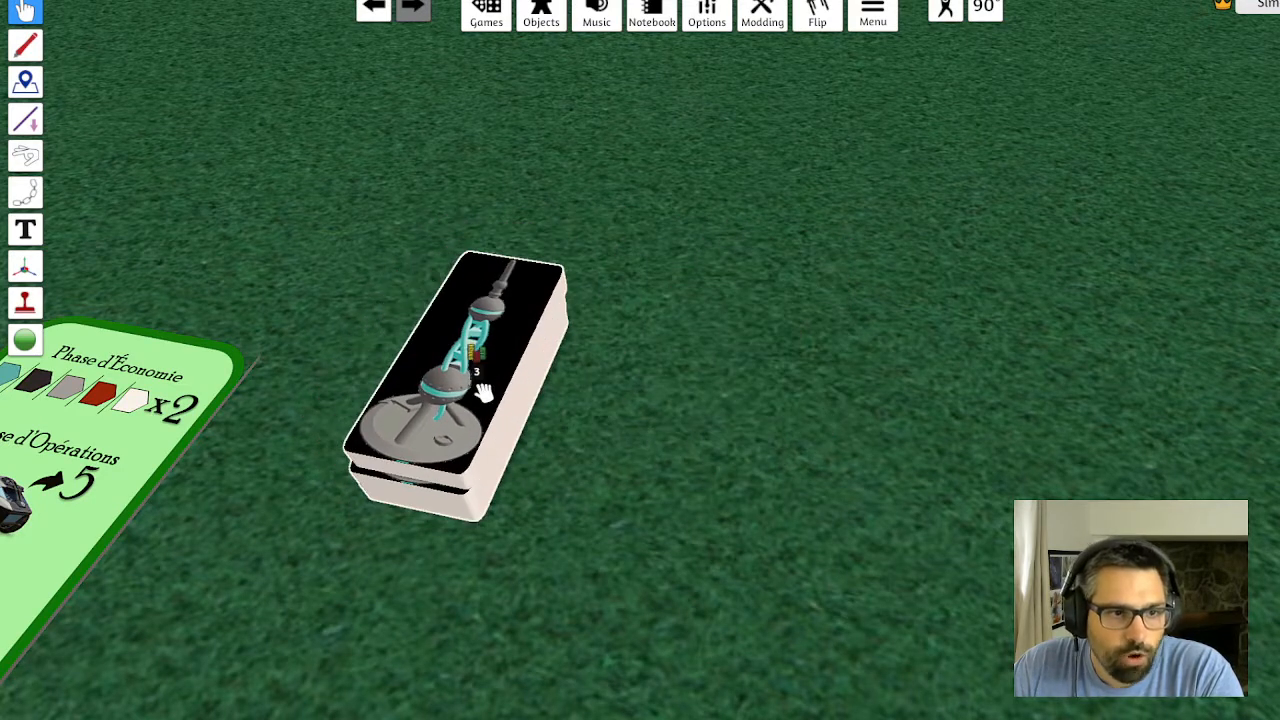
scroll(486, 385, "up", 1)
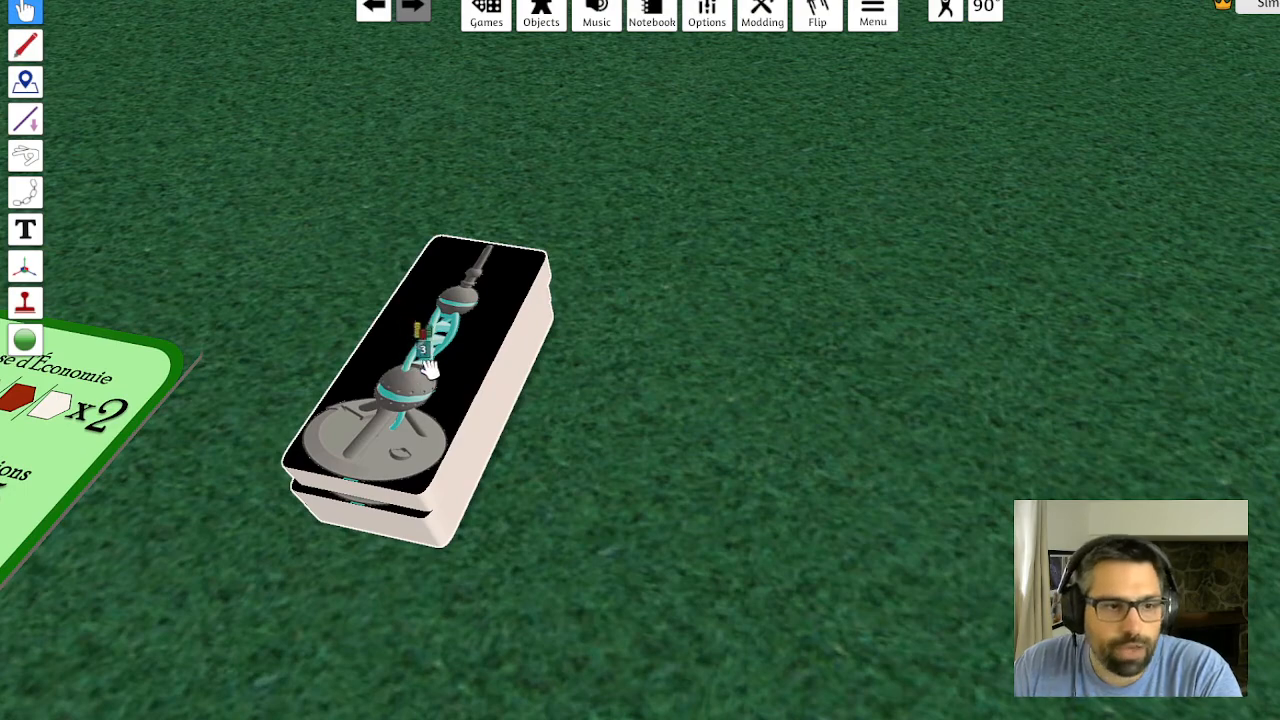
Move the relay tile stack away from the green cards toward the back of the table
left_click_drag(430, 385, 686, 243)
scroll(686, 243, "down", 3)
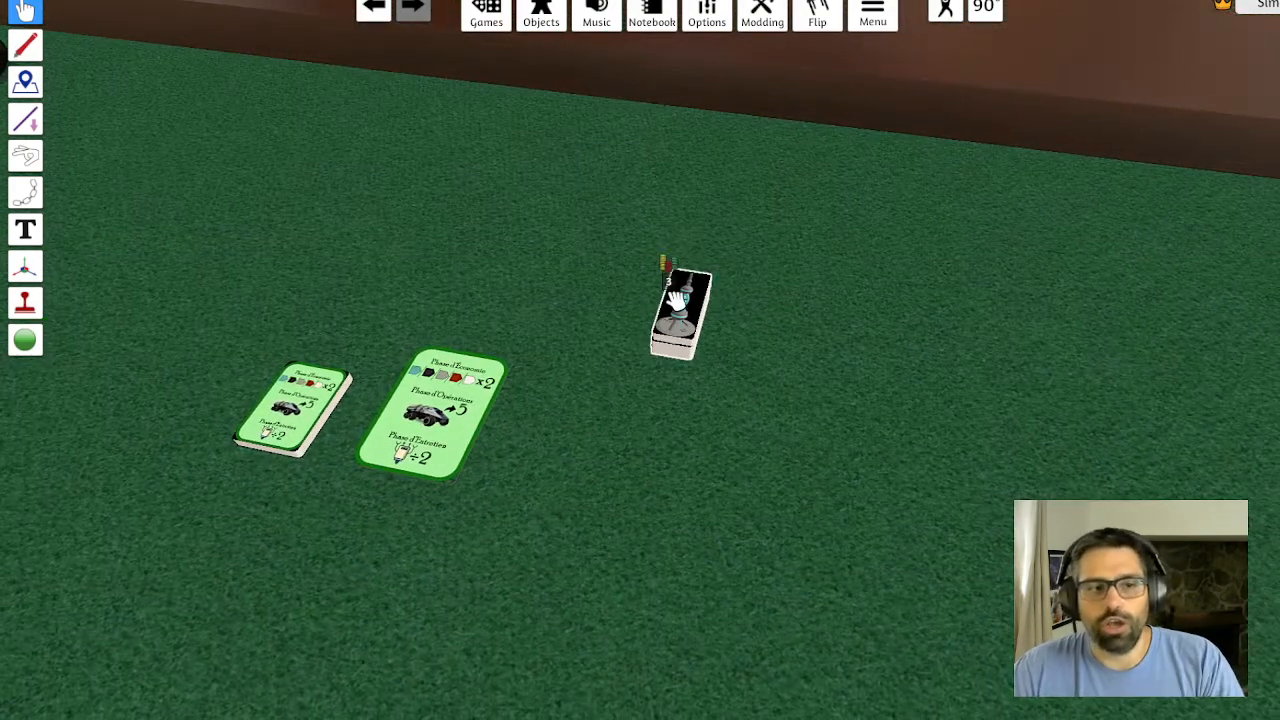
left_click_drag(677, 300, 685, 326)
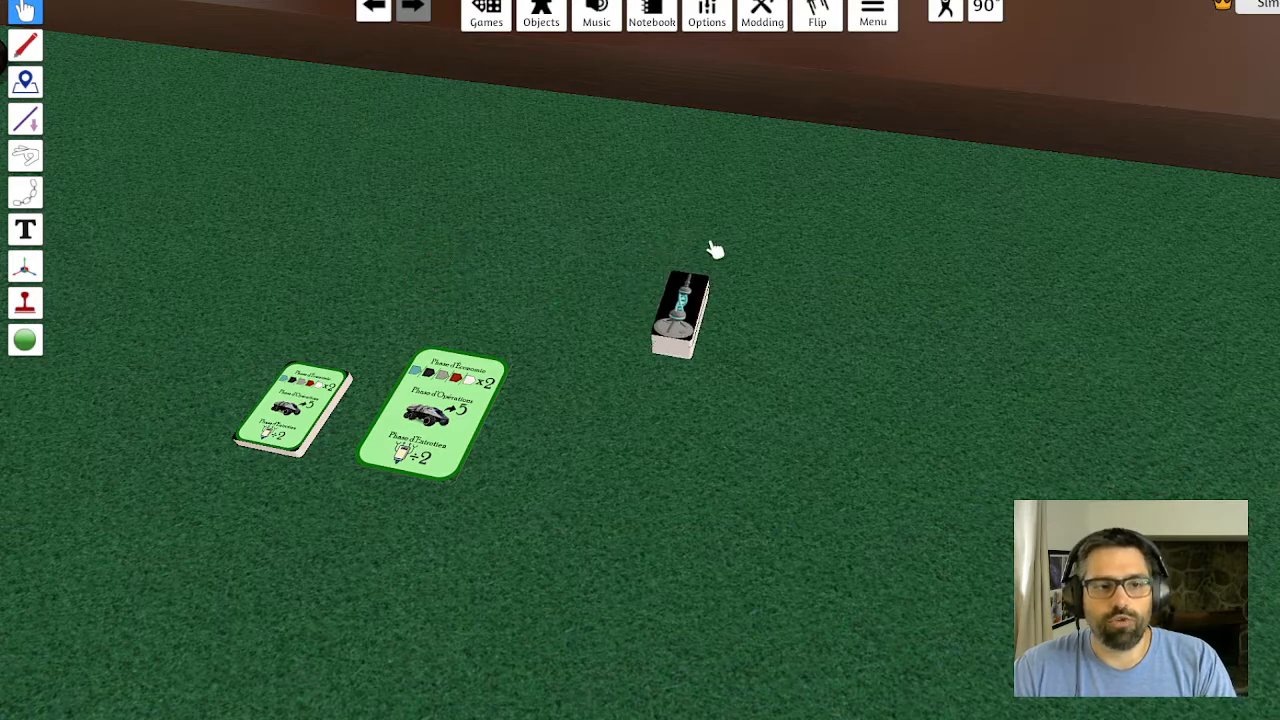
scroll(791, 286, "up", 2)
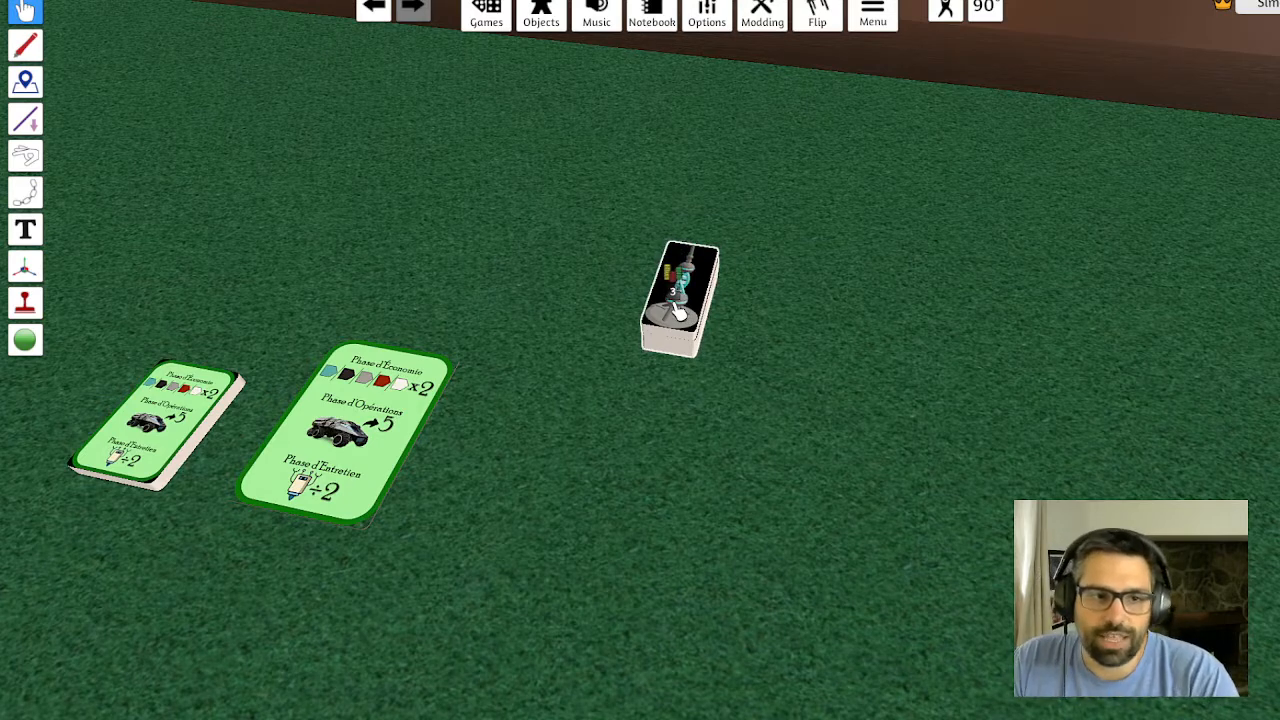
left_click_drag(678, 312, 867, 280)
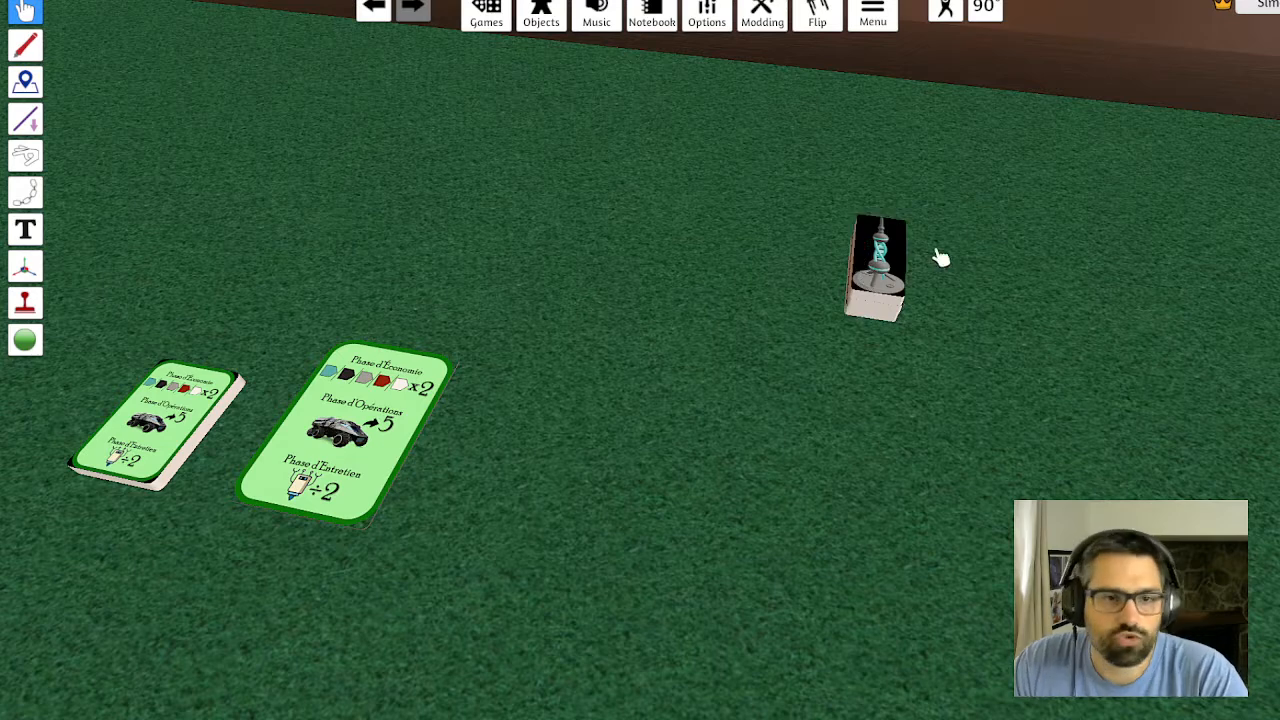
scroll(853, 248, "down", 2)
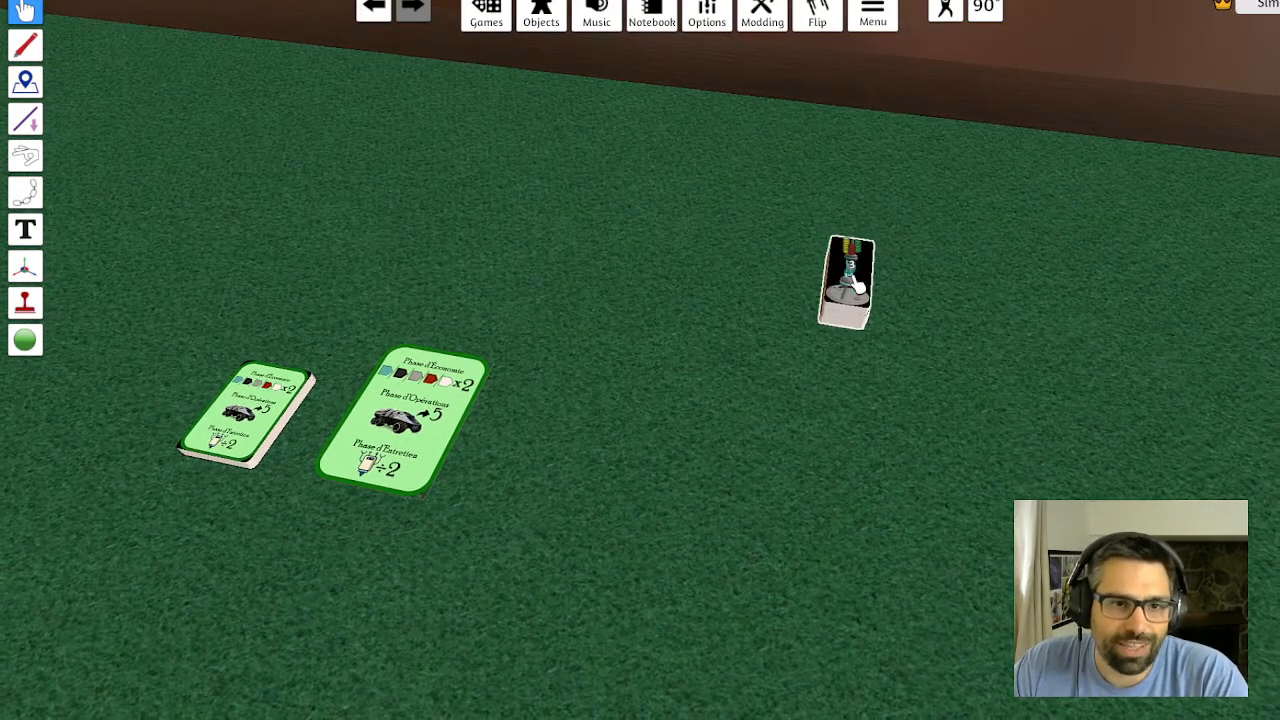
left_click_drag(857, 288, 820, 250)
Paste copies of the large green card and stack them onto the original card
key("a")
key("s")
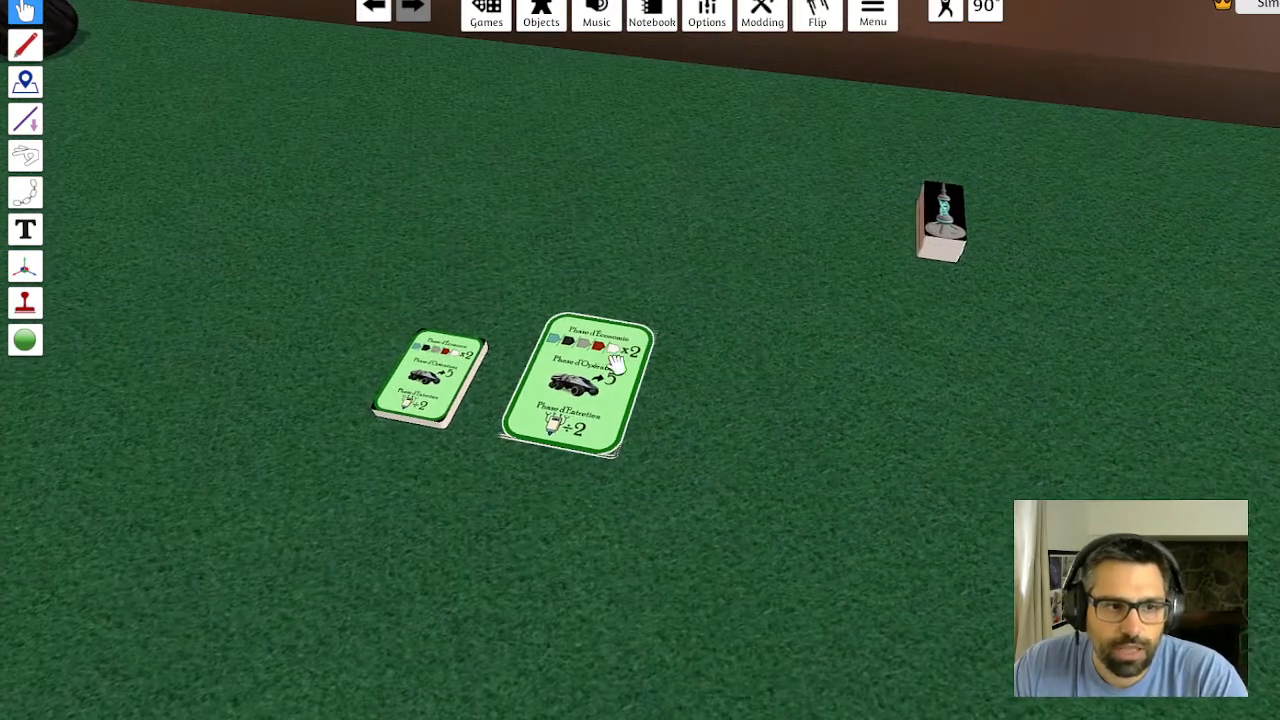
key("ctrl+v")
left_click_drag(700, 408, 590, 383)
key("ctrl+v")
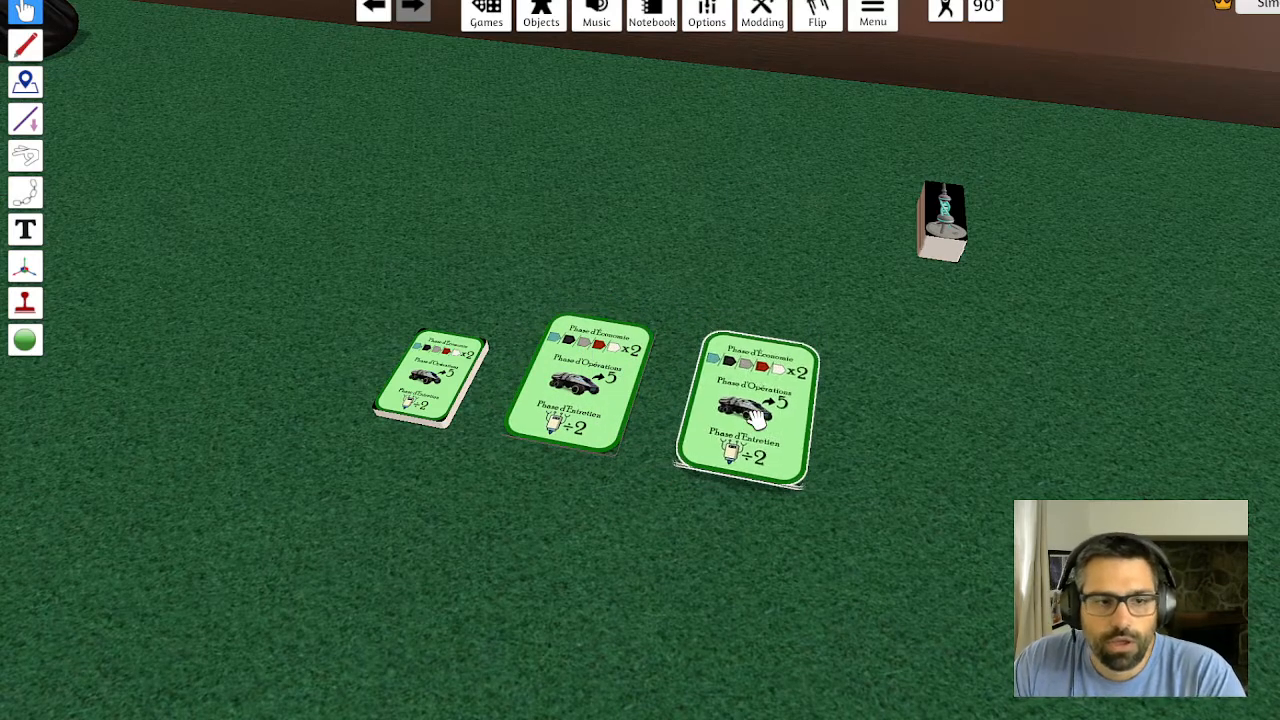
left_click_drag(767, 420, 634, 446)
scroll(666, 395, "down", 5)
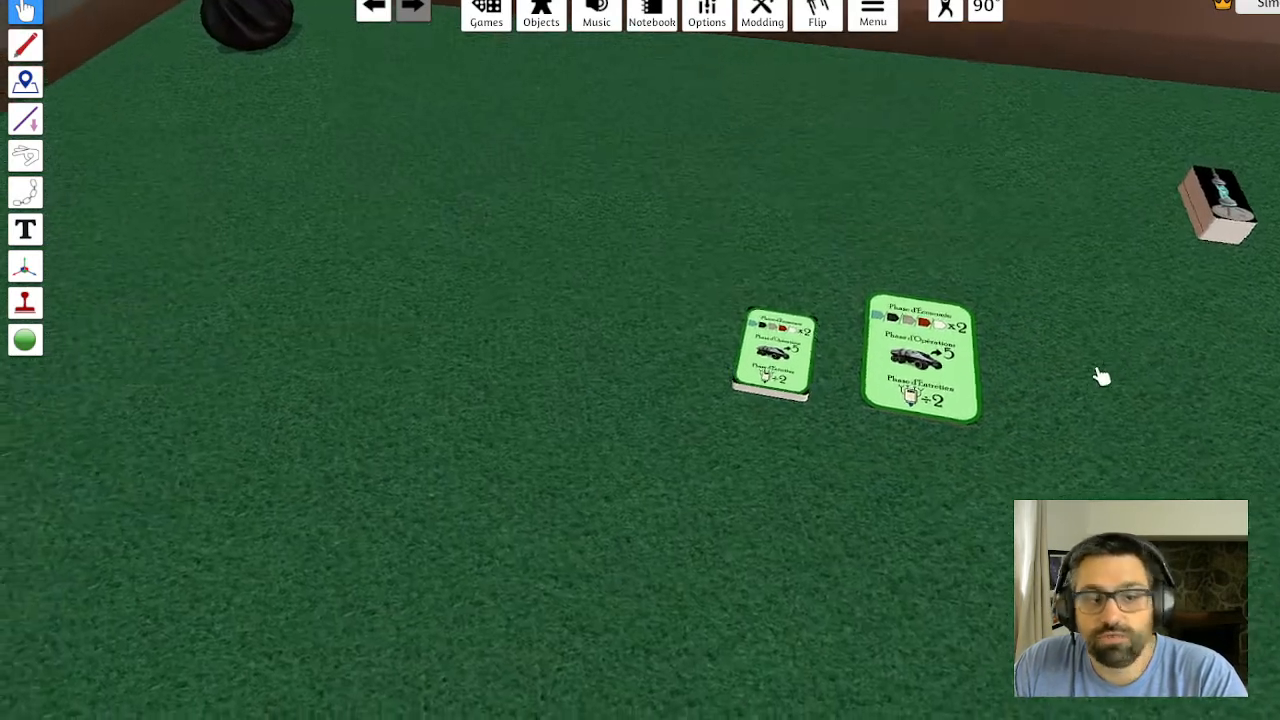
Paste two more large green cards in front of the others and combine them into a deck
key("ctrl+v")
key("ctrl+v")
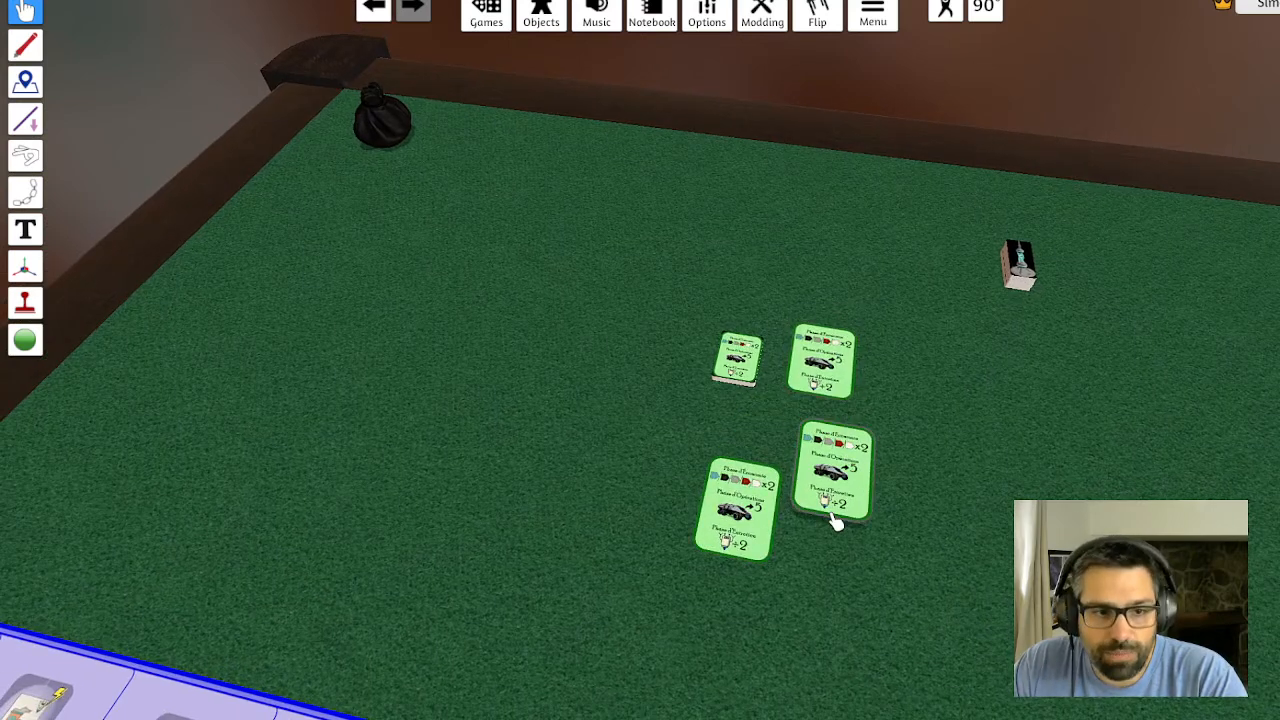
left_click_drag(835, 520, 849, 490)
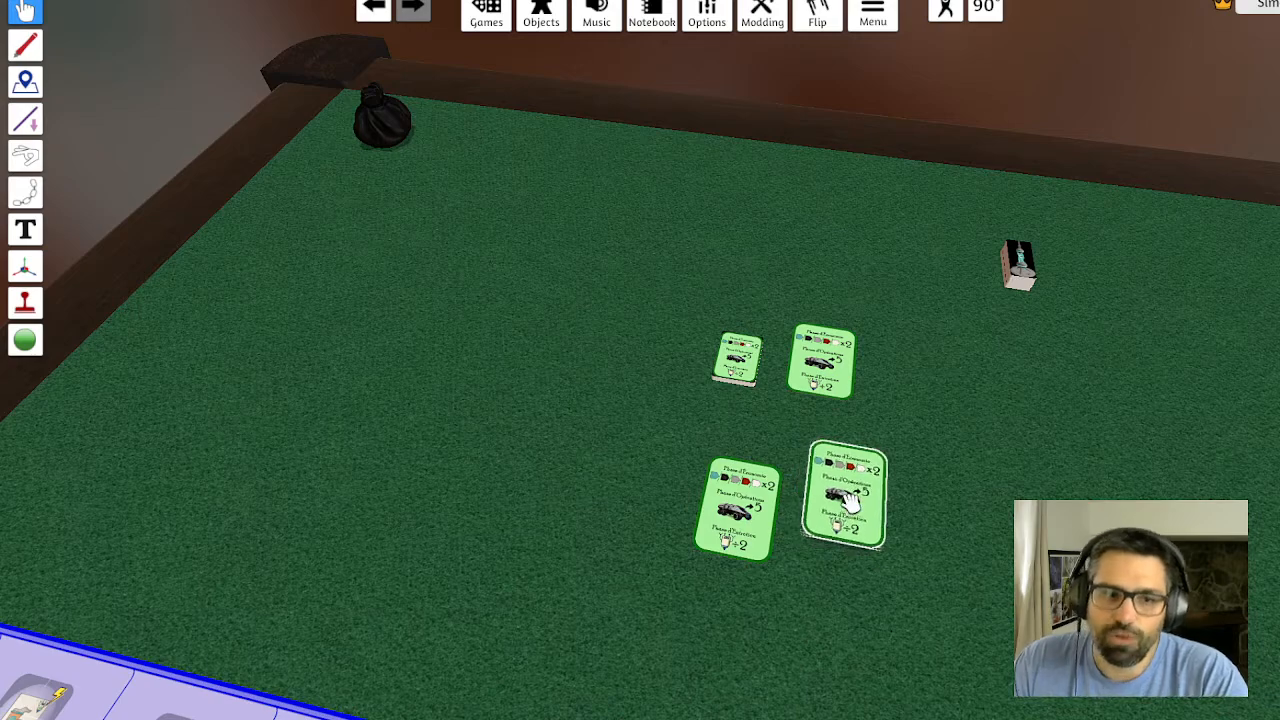
scroll(794, 300, "up", 5)
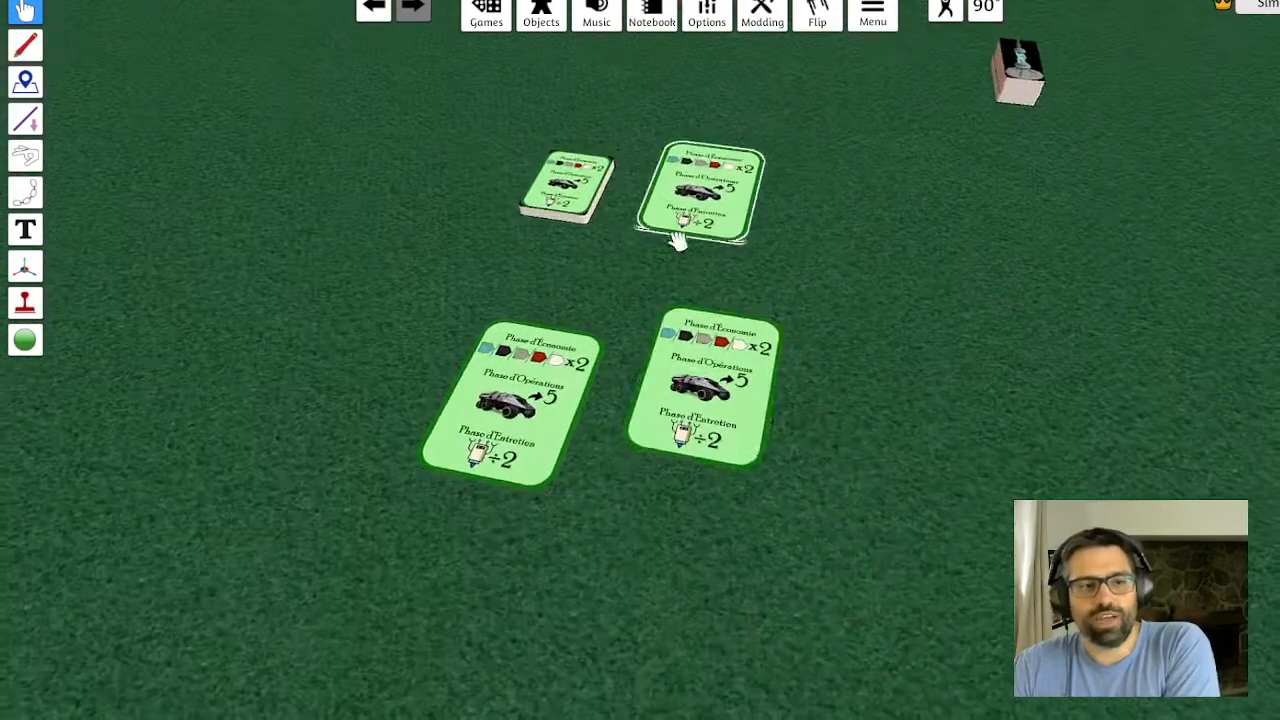
left_click_drag(672, 440, 591, 371)
scroll(654, 397, "up", 1)
Move cards between the two large green decks, then gather them all into one deck beside the small tiles
left_click_drag(654, 397, 817, 300)
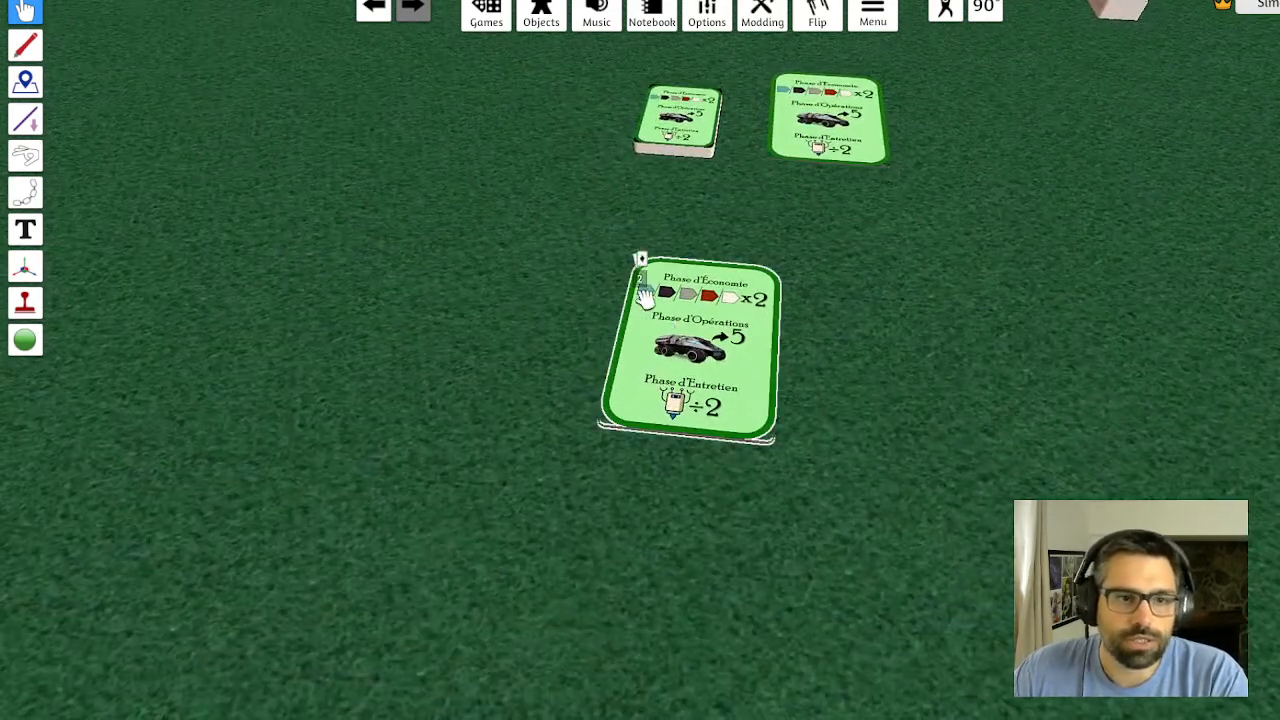
left_click_drag(645, 298, 850, 125)
left_click_drag(668, 380, 700, 430)
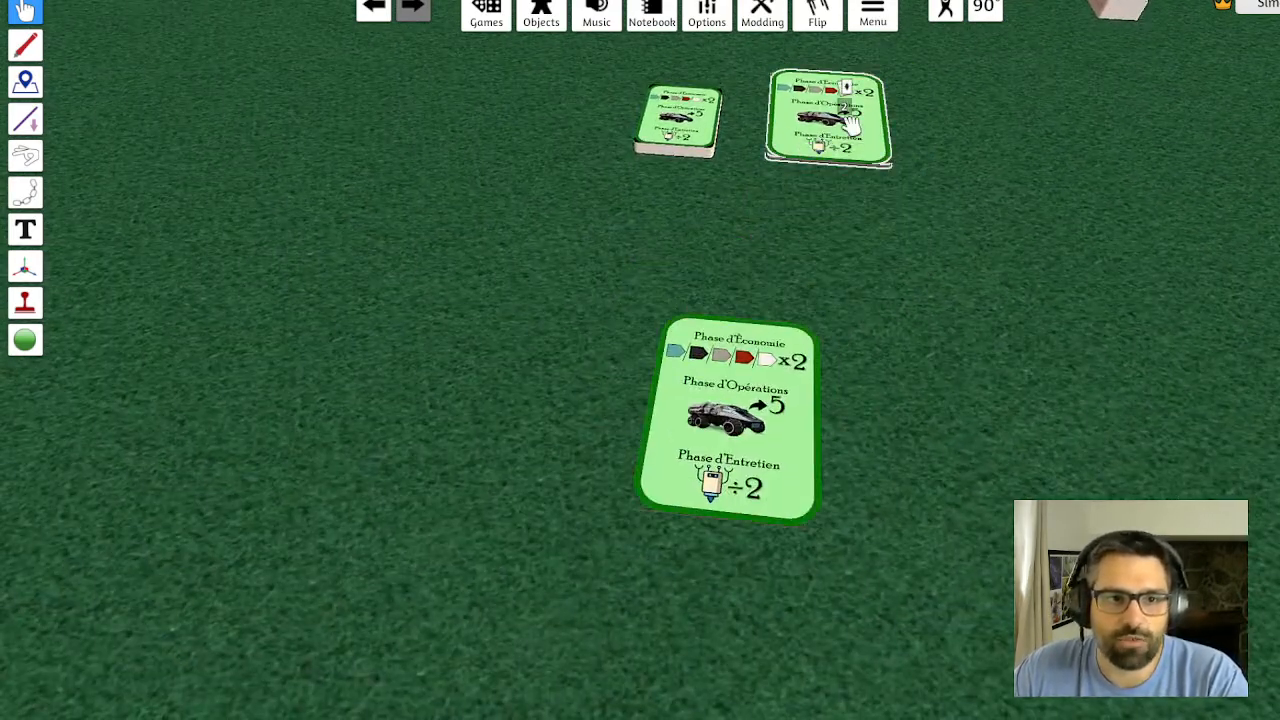
left_click_drag(850, 125, 780, 440)
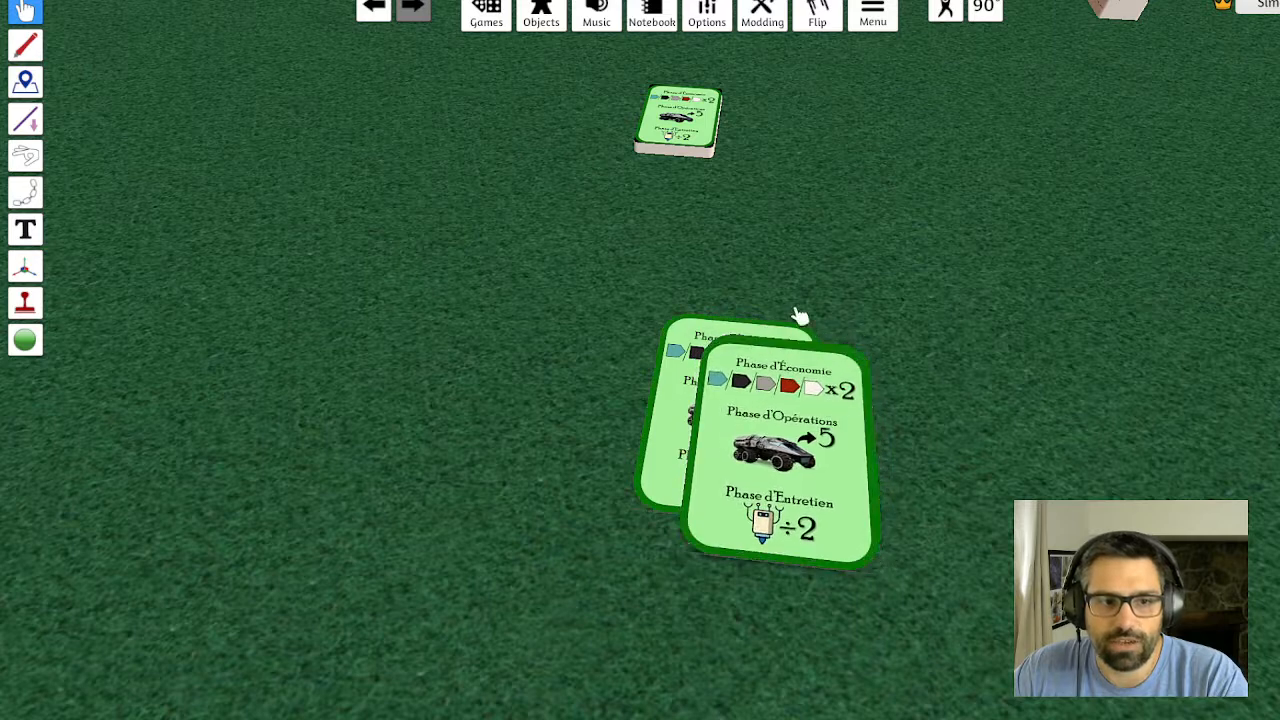
scroll(778, 450, "down", 5)
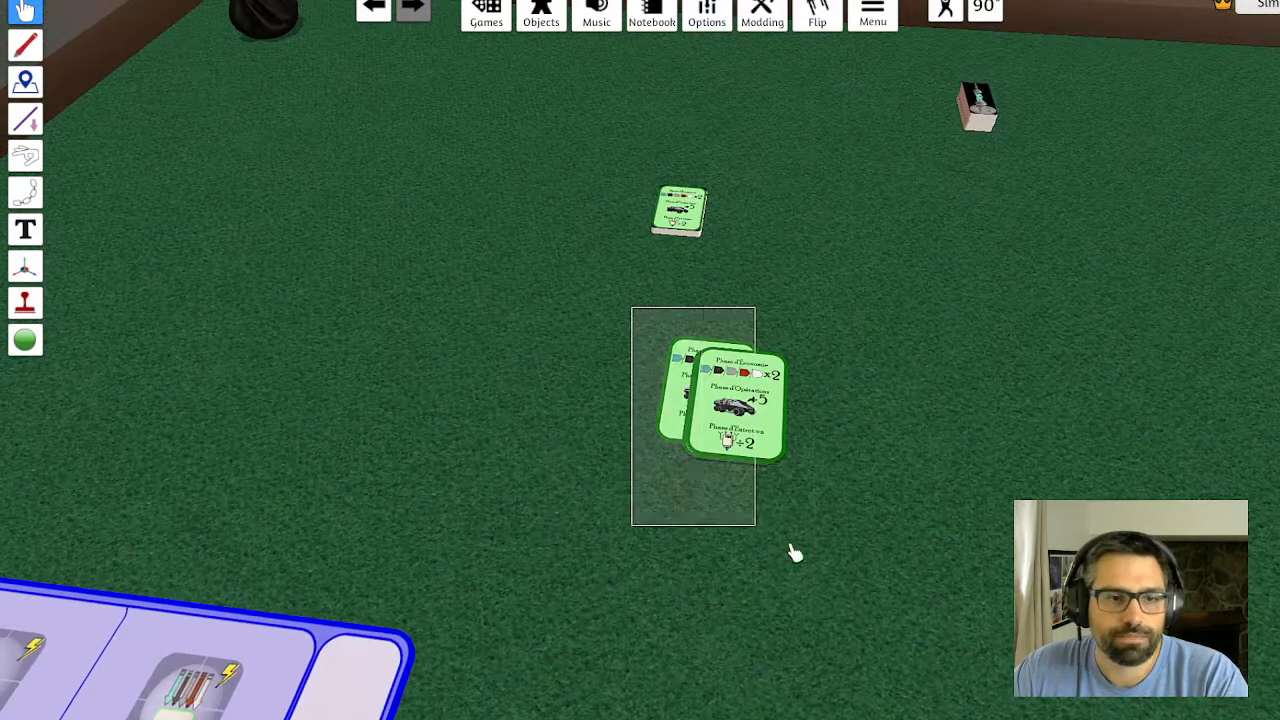
left_click_drag(757, 459, 829, 240)
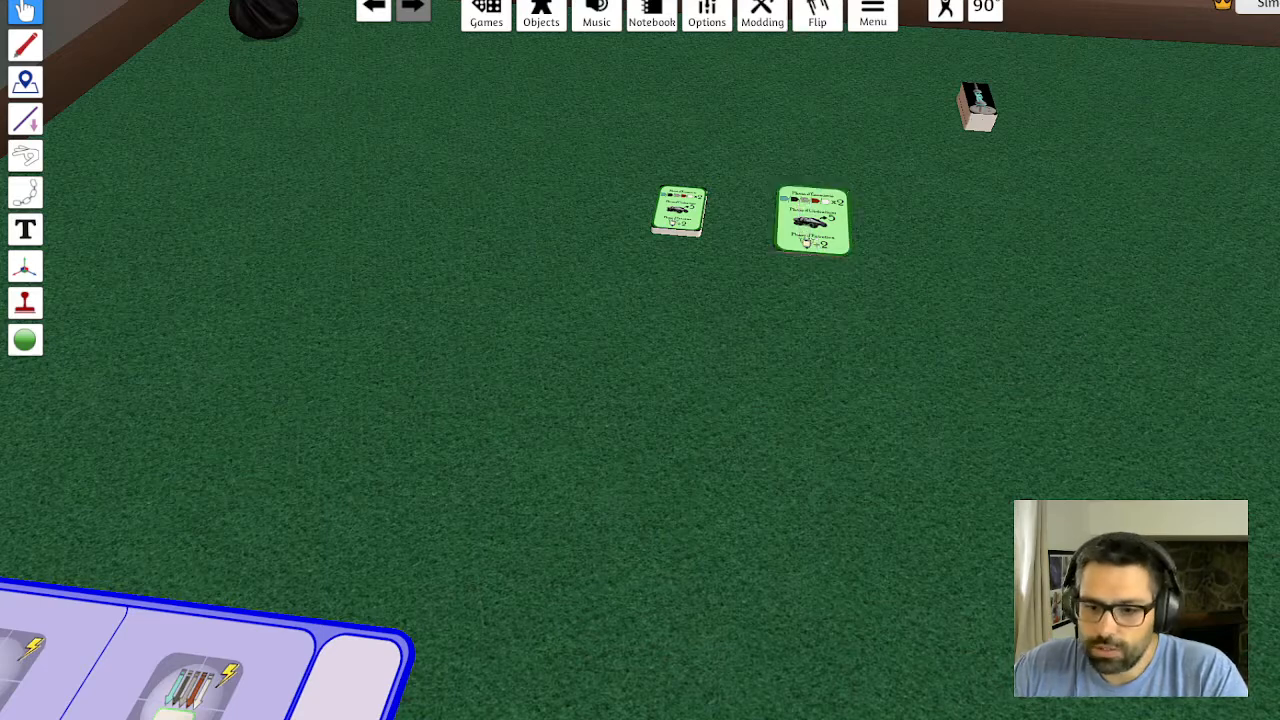
Check the images in the Items 3-1 folder, close it and look into the object library's Components
key("alt+Tab")
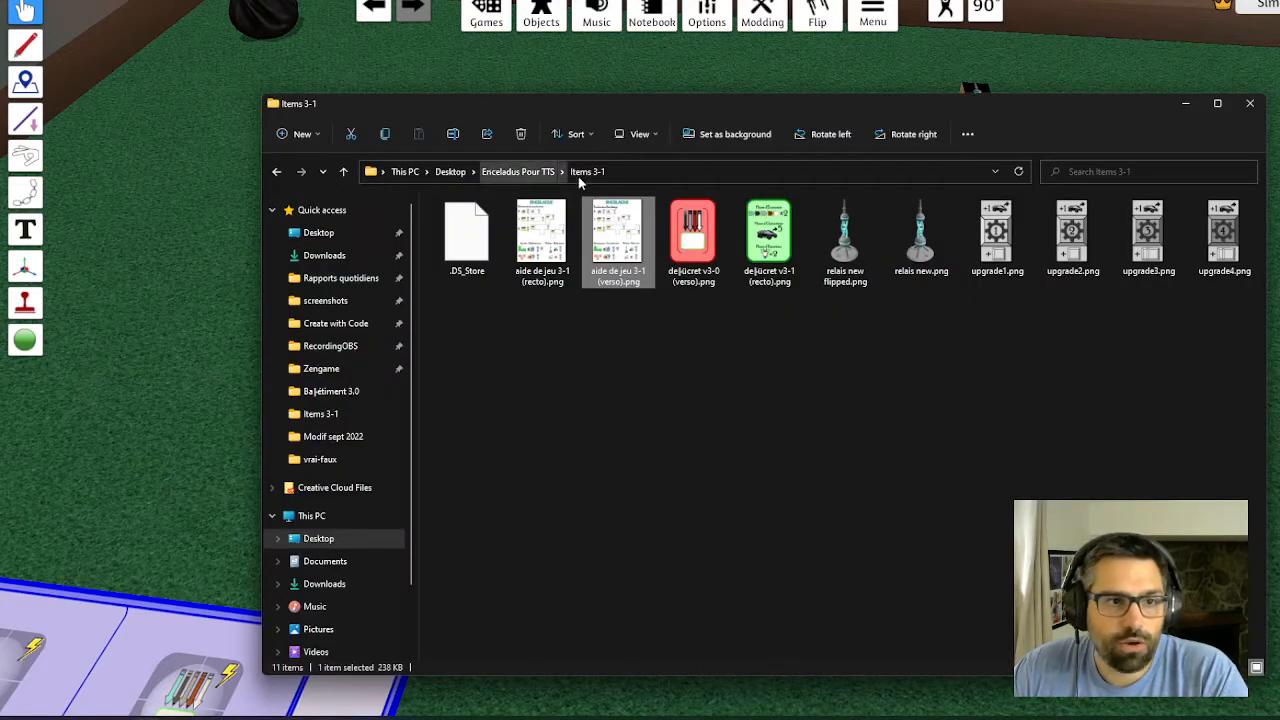
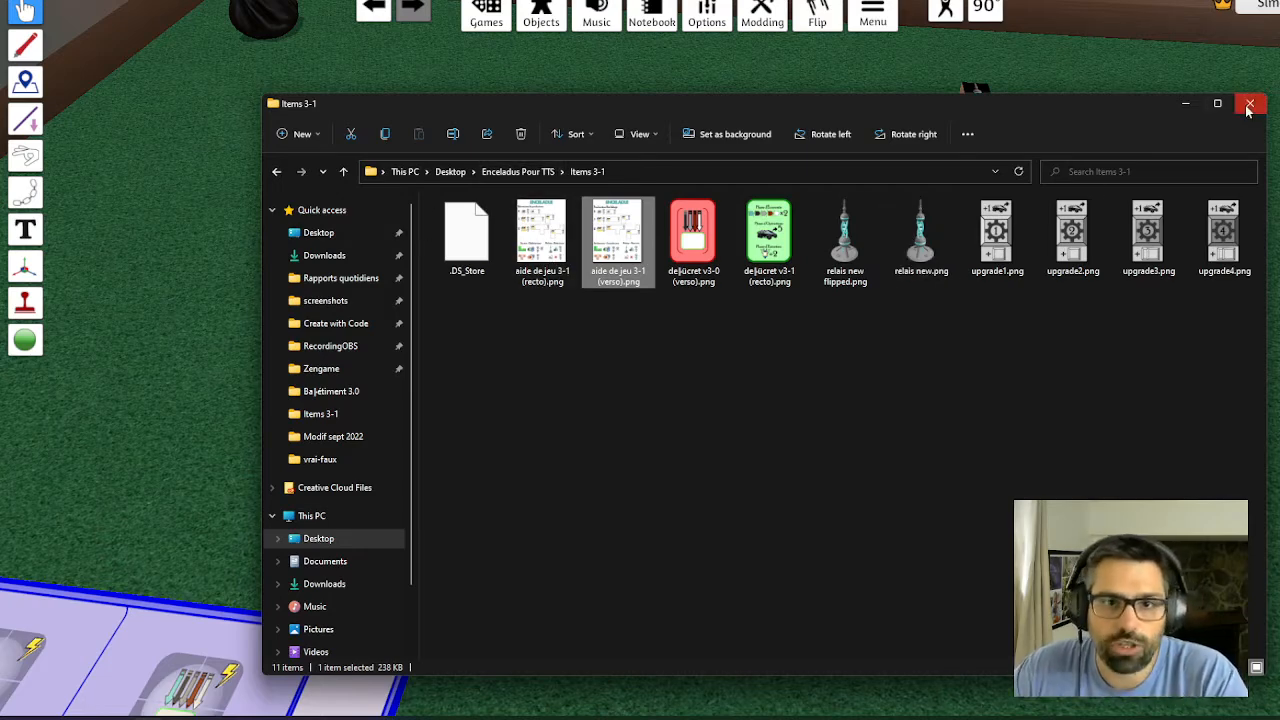
left_click(1249, 104)
scroll(810, 240, "up", 2)
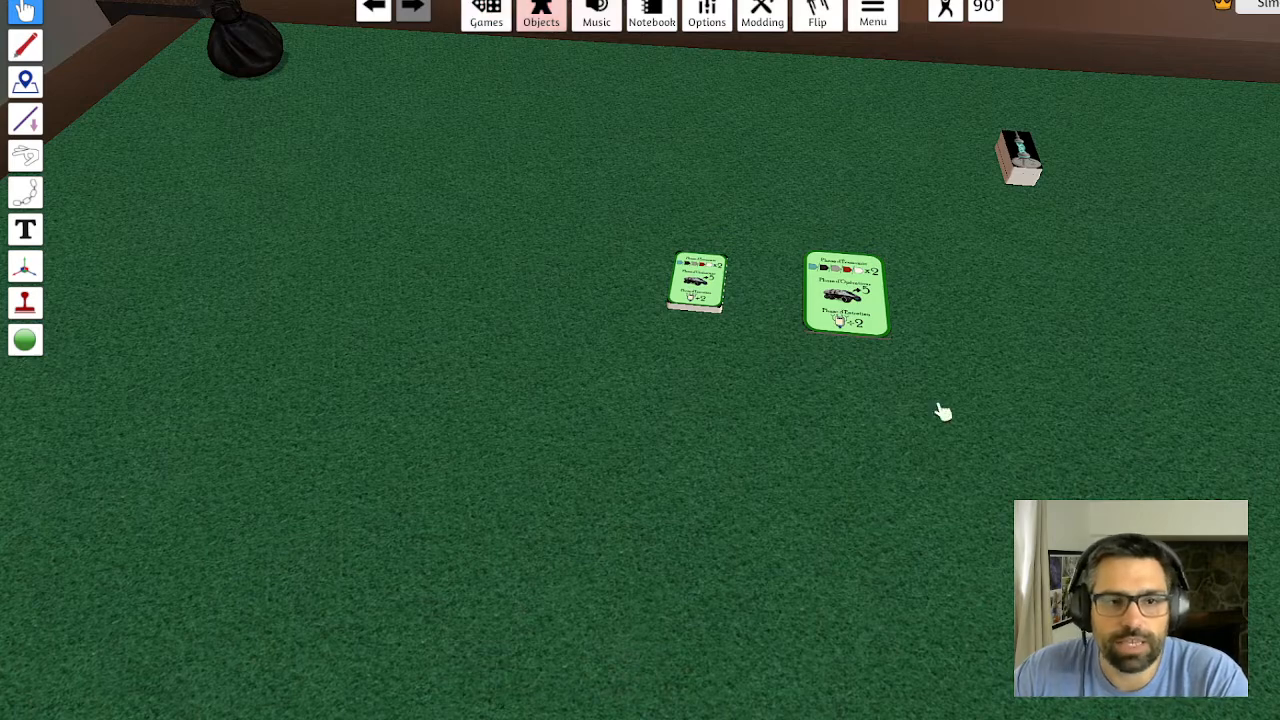
left_click(530, 12)
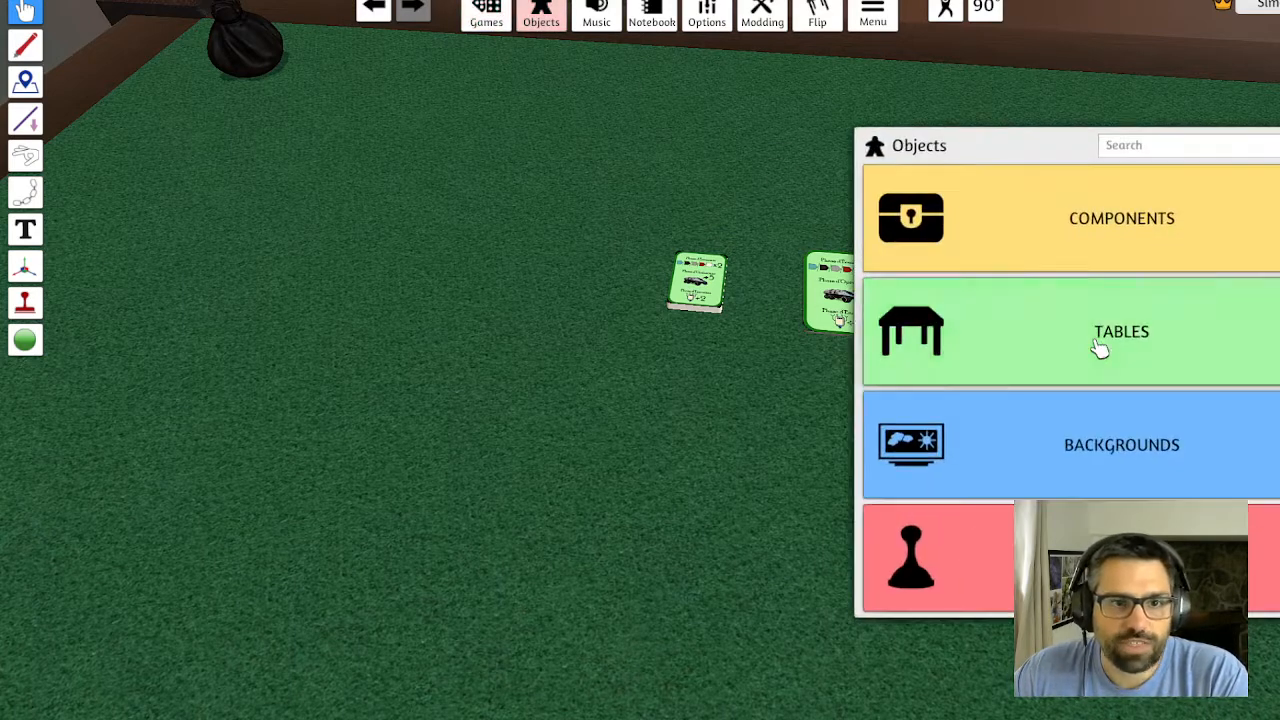
left_click(1100, 217)
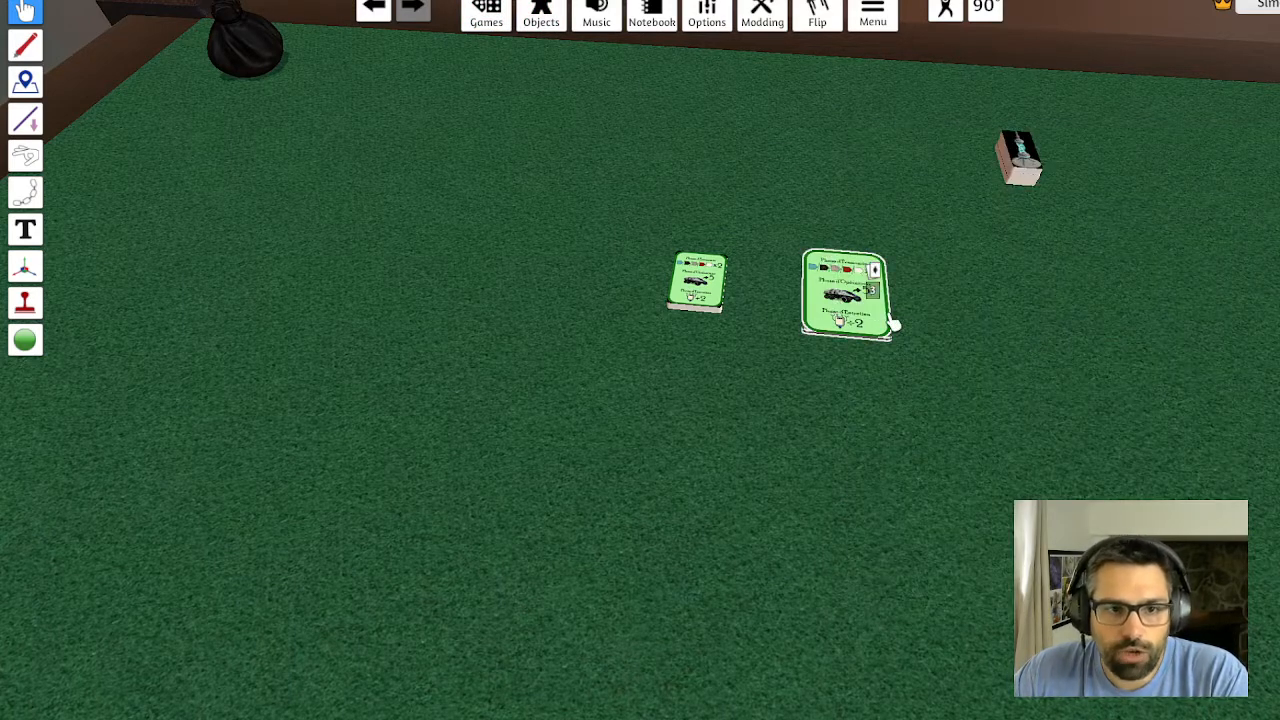
Take a single card from the large green deck and lay it in front of the deck
left_click_drag(889, 318, 712, 518)
scroll(840, 490, "up", 2)
left_click_drag(840, 490, 655, 420)
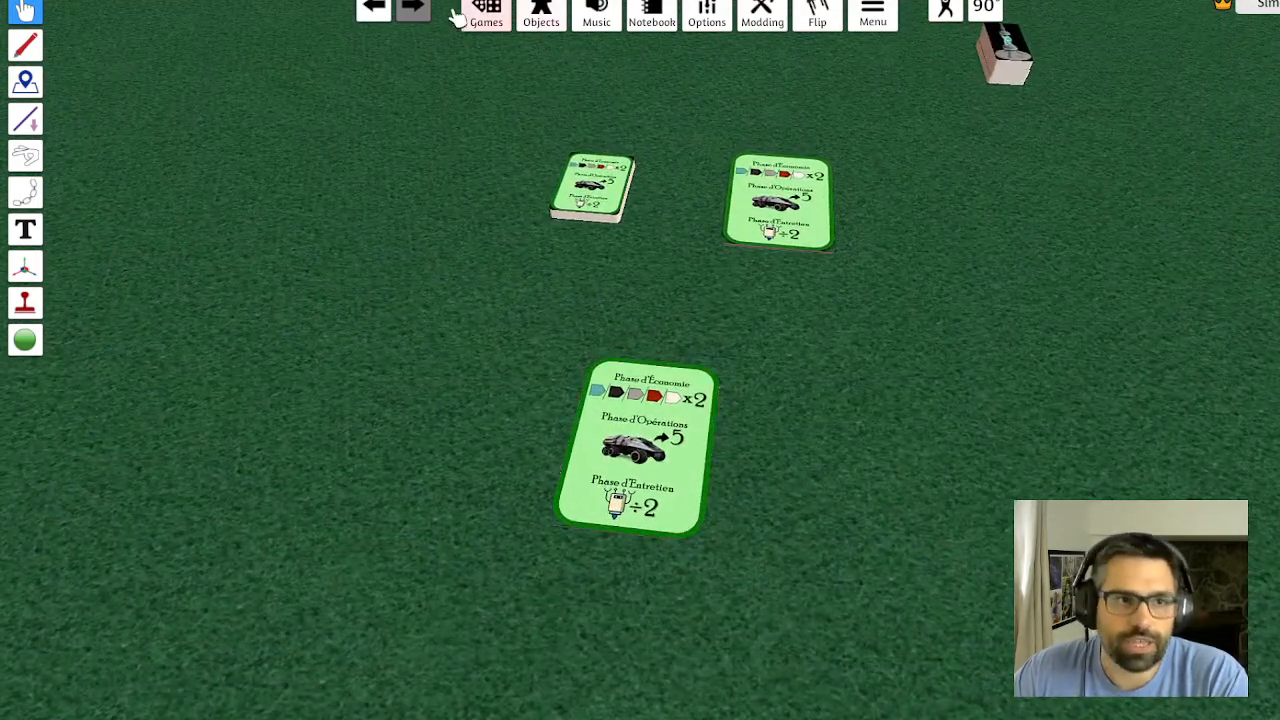
left_click(553, 12)
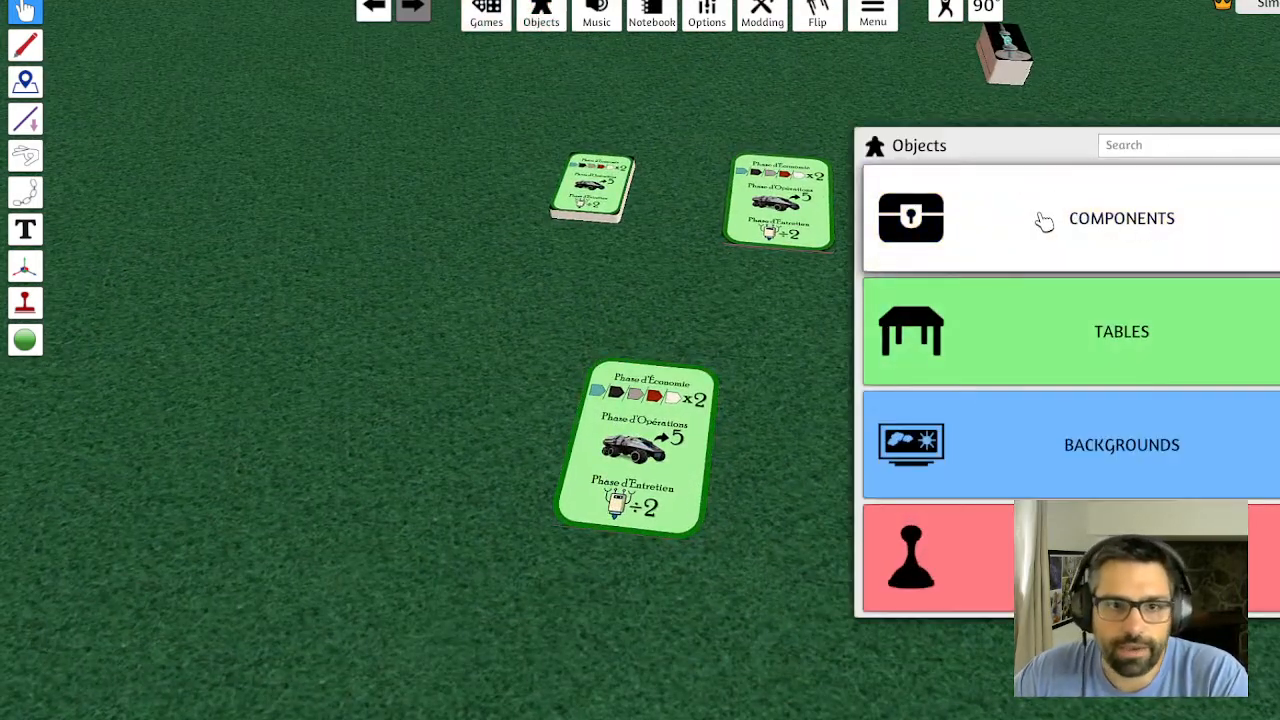
left_click(1038, 215)
left_click(548, 14)
Open the single green card's custom settings and upload aide de jeu 3-1 (verso).png as its face
left_click_drag(646, 462, 615, 488)
right_click(597, 404)
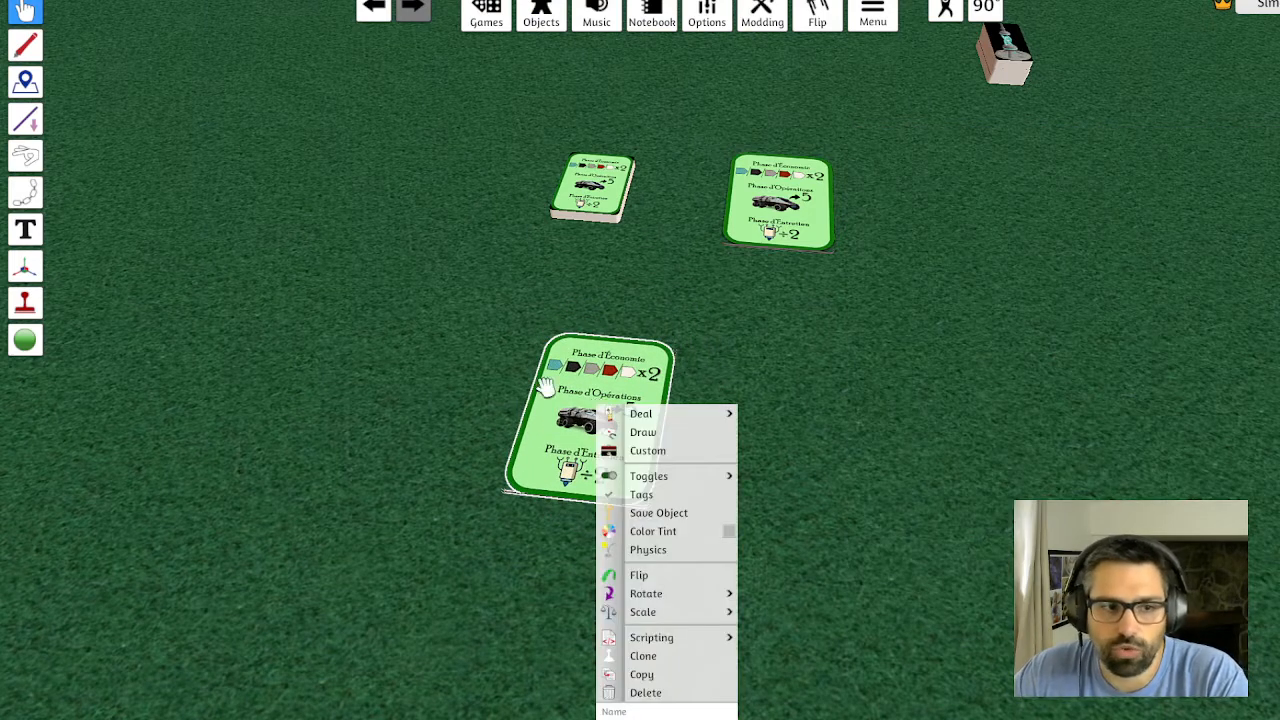
left_click(650, 451)
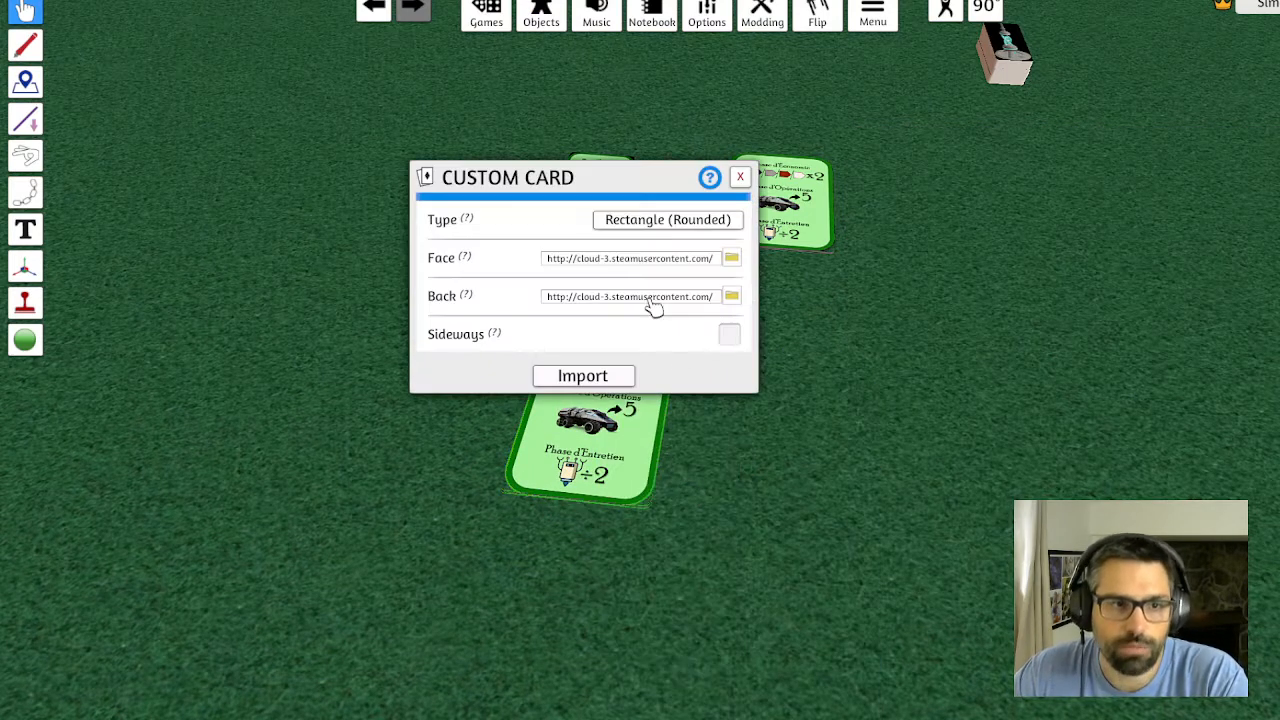
left_click(733, 259)
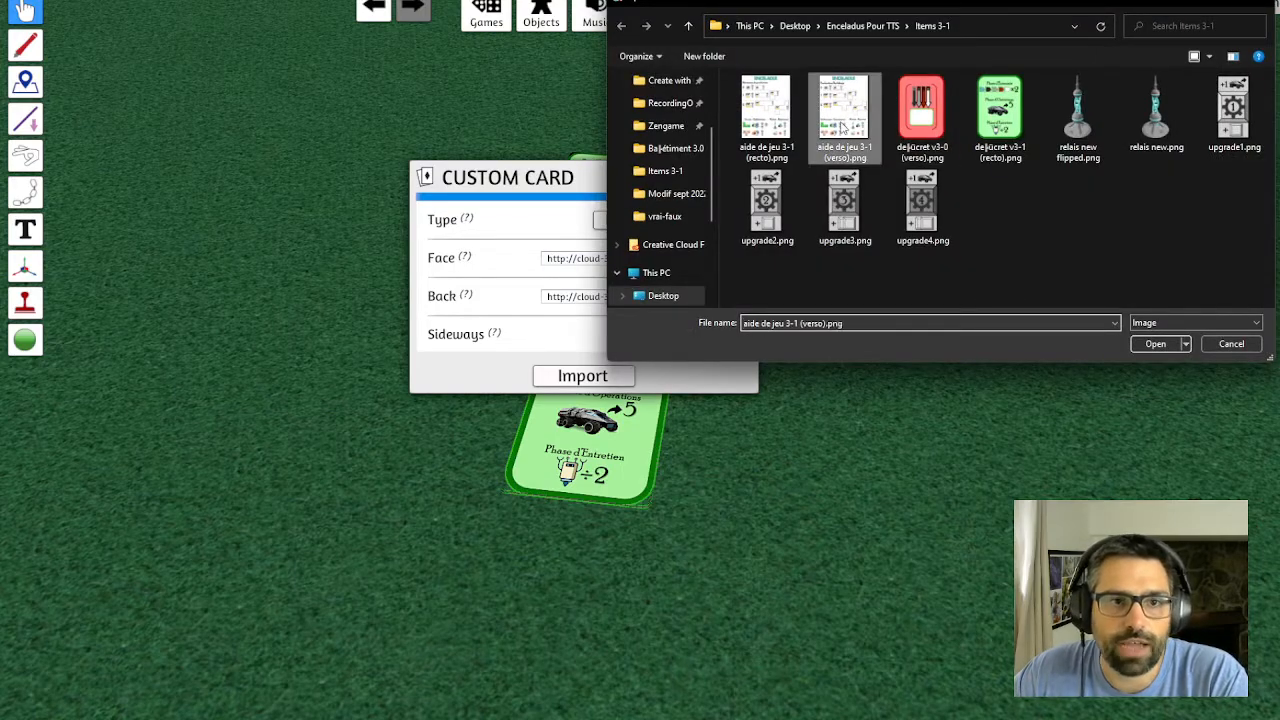
left_click(1152, 343)
left_click(623, 388)
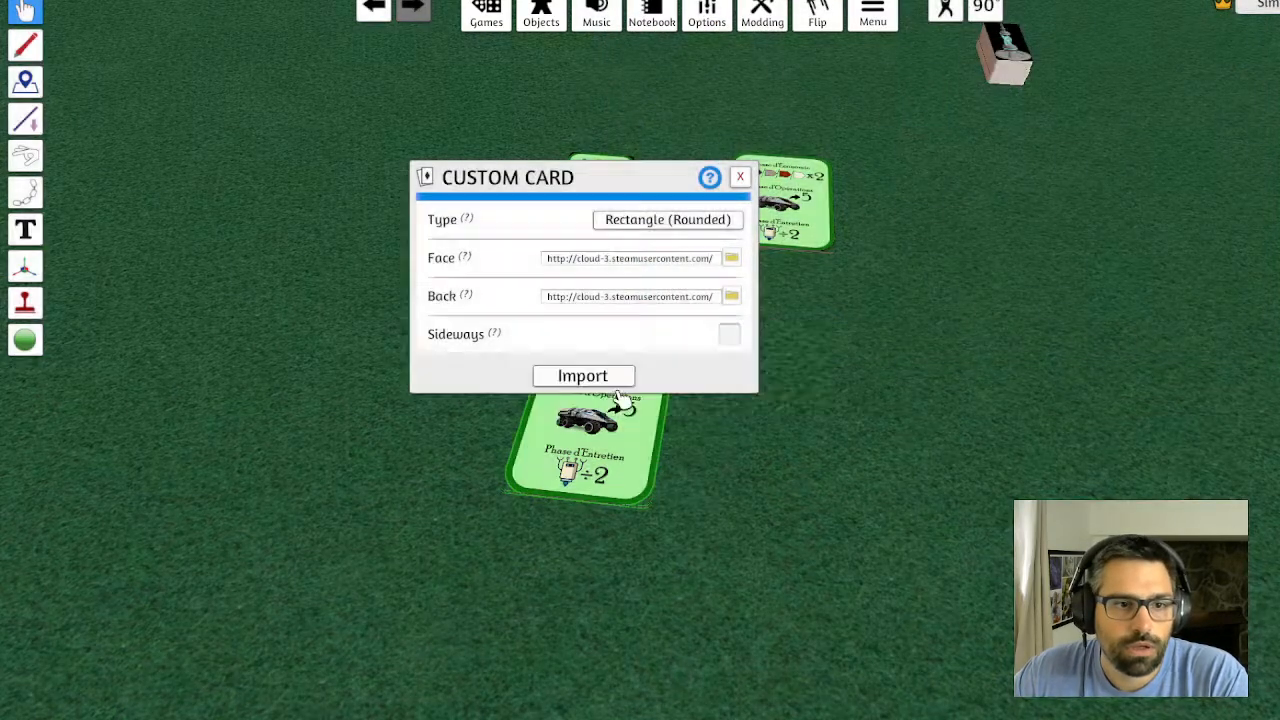
left_click(622, 407)
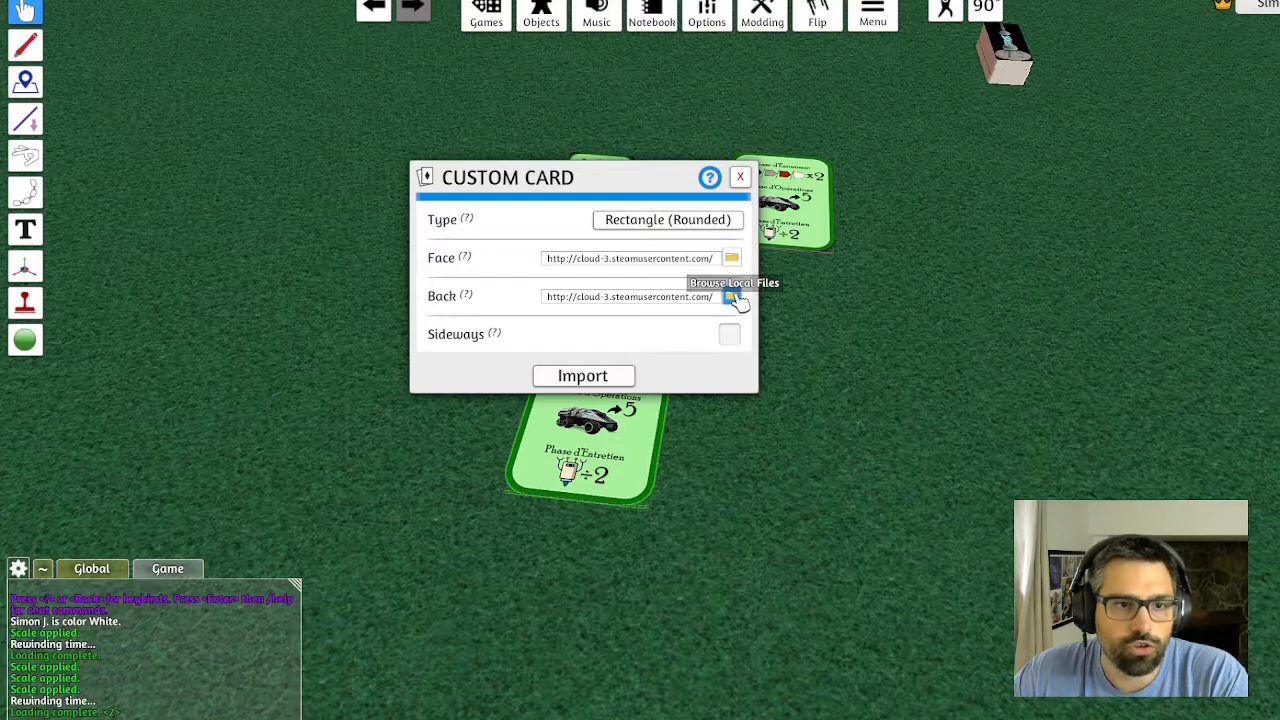
Upload aide de jeu 3-1 (recto).png as the card's back and import the custom card
left_click(732, 297)
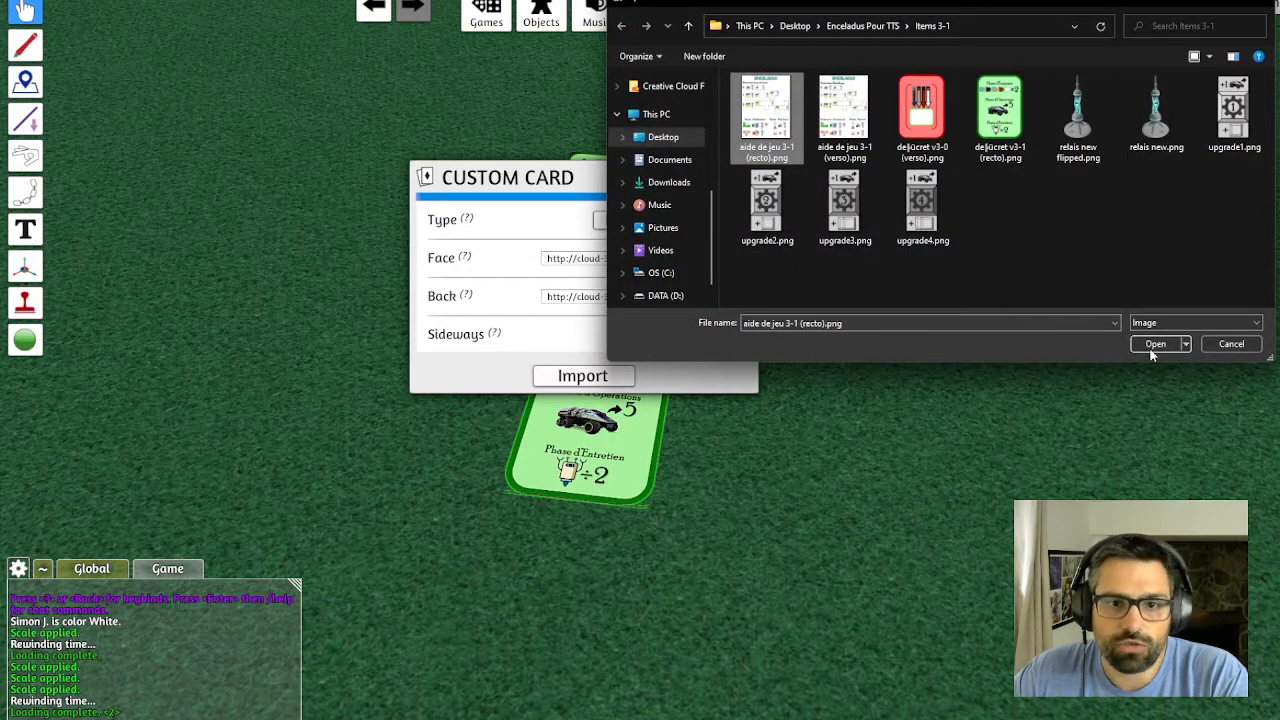
left_click(1152, 348)
left_click(620, 395)
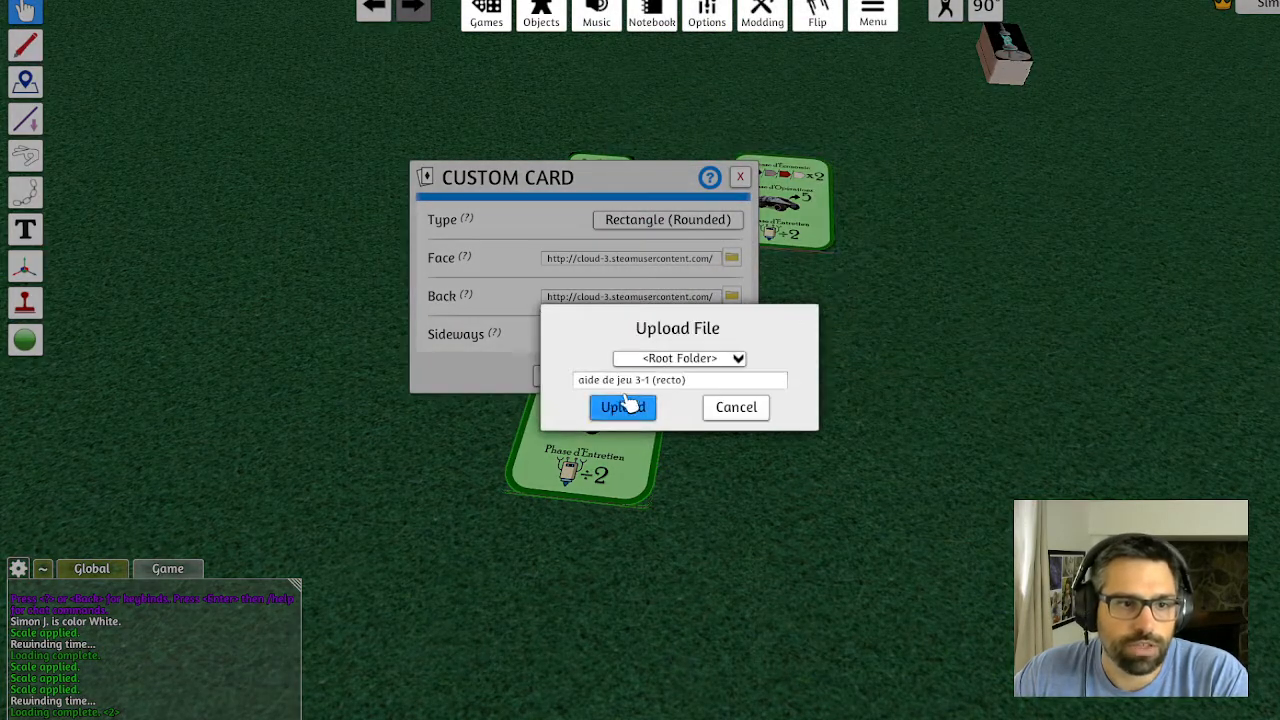
left_click(623, 405)
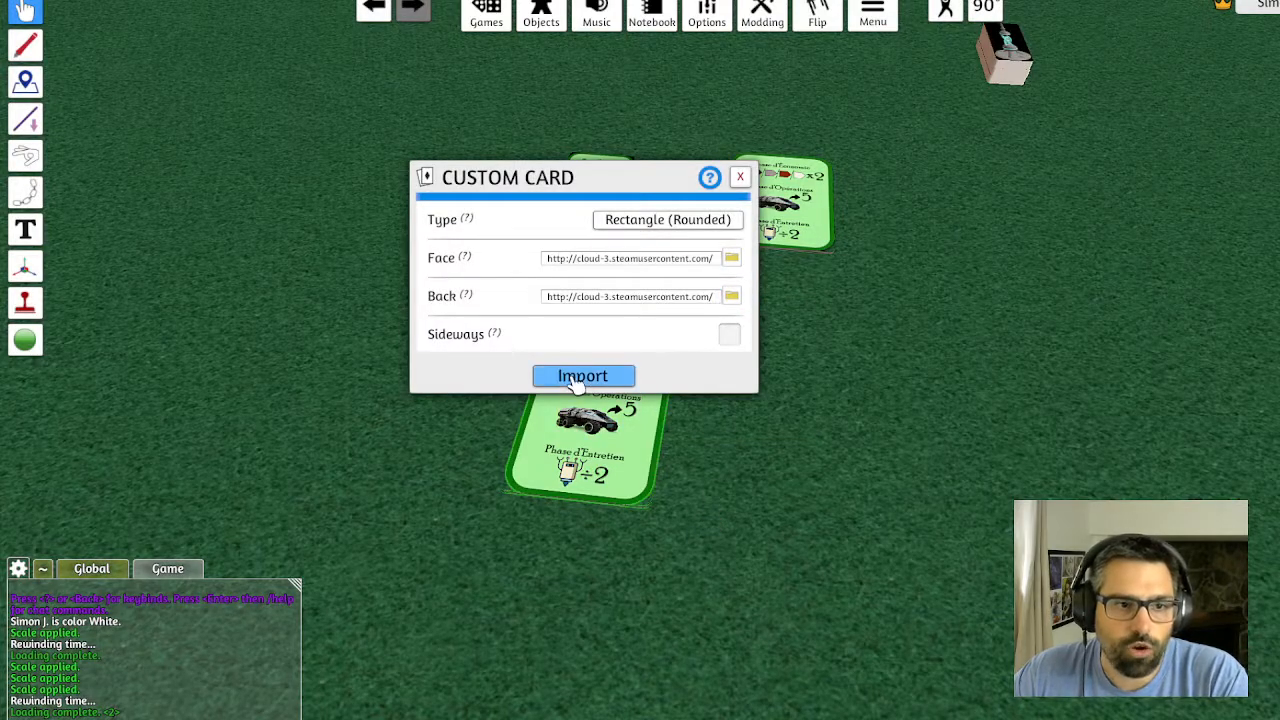
left_click(580, 376)
Enlarge the Enceladus reference card until its building tables are easy to read on the table
scroll(1037, 317, "down", 5)
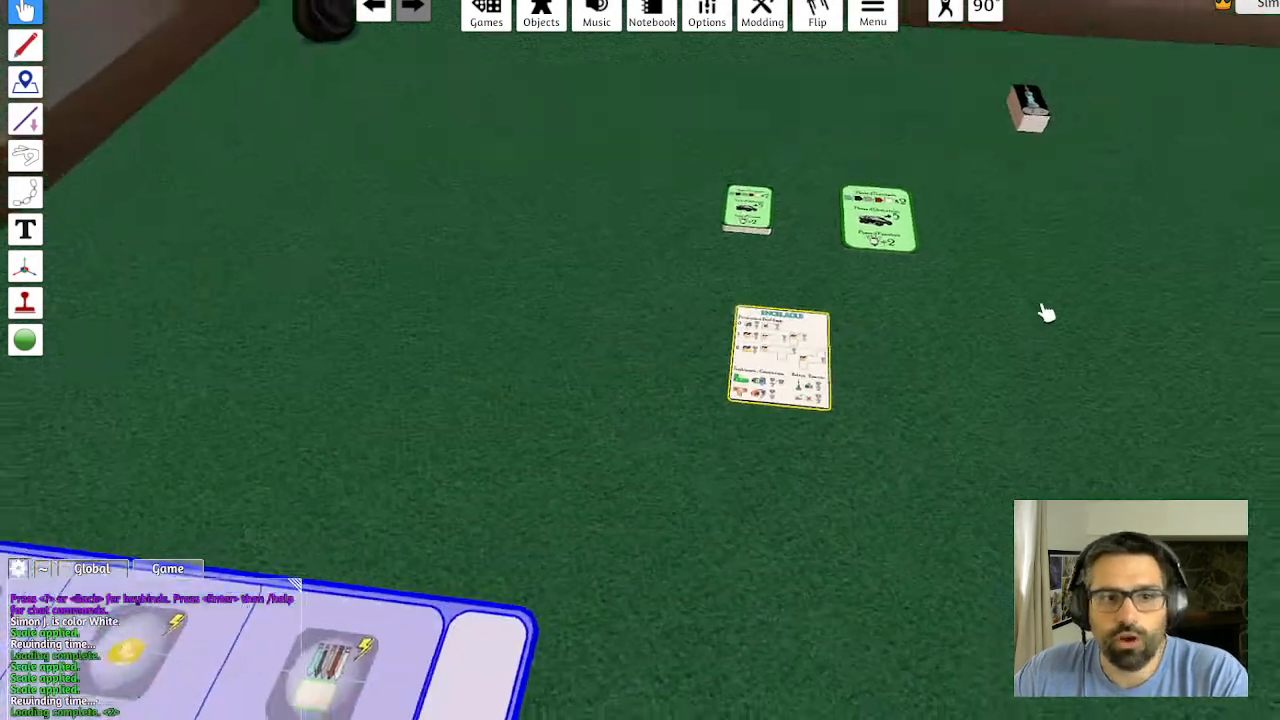
key("w")
key("d")
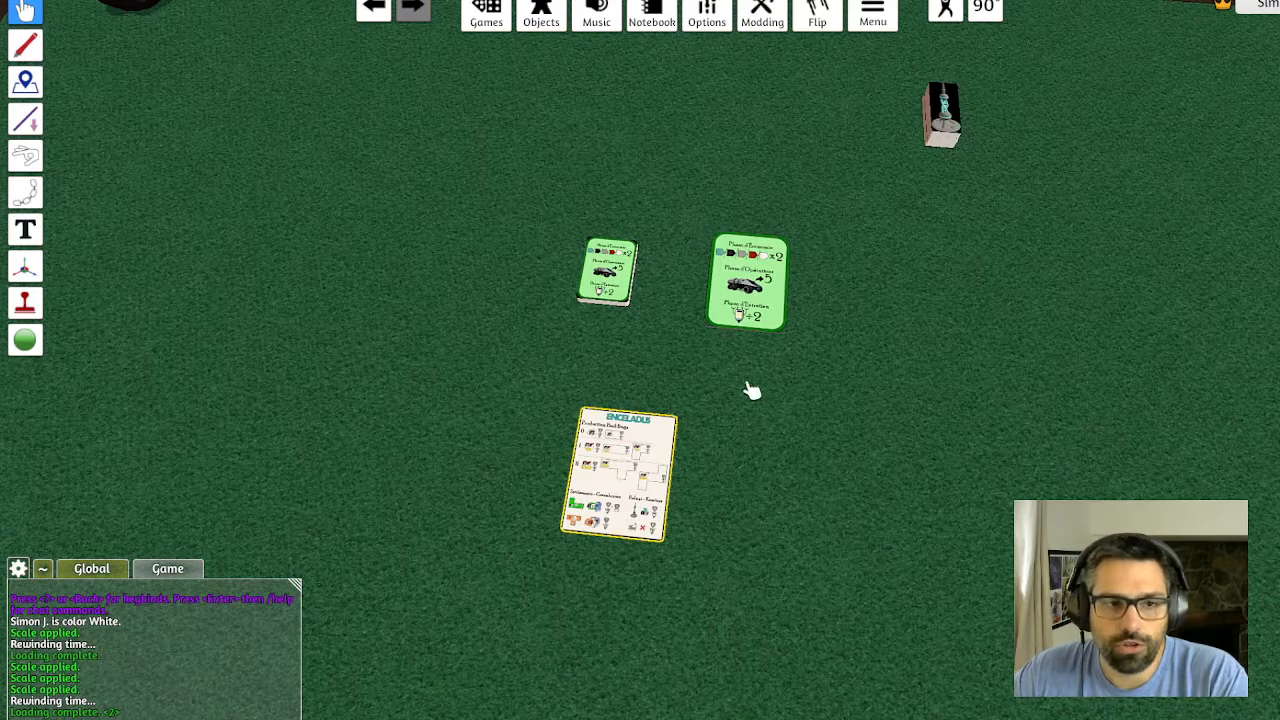
key("s")
key("a")
left_click_drag(700, 348, 720, 360)
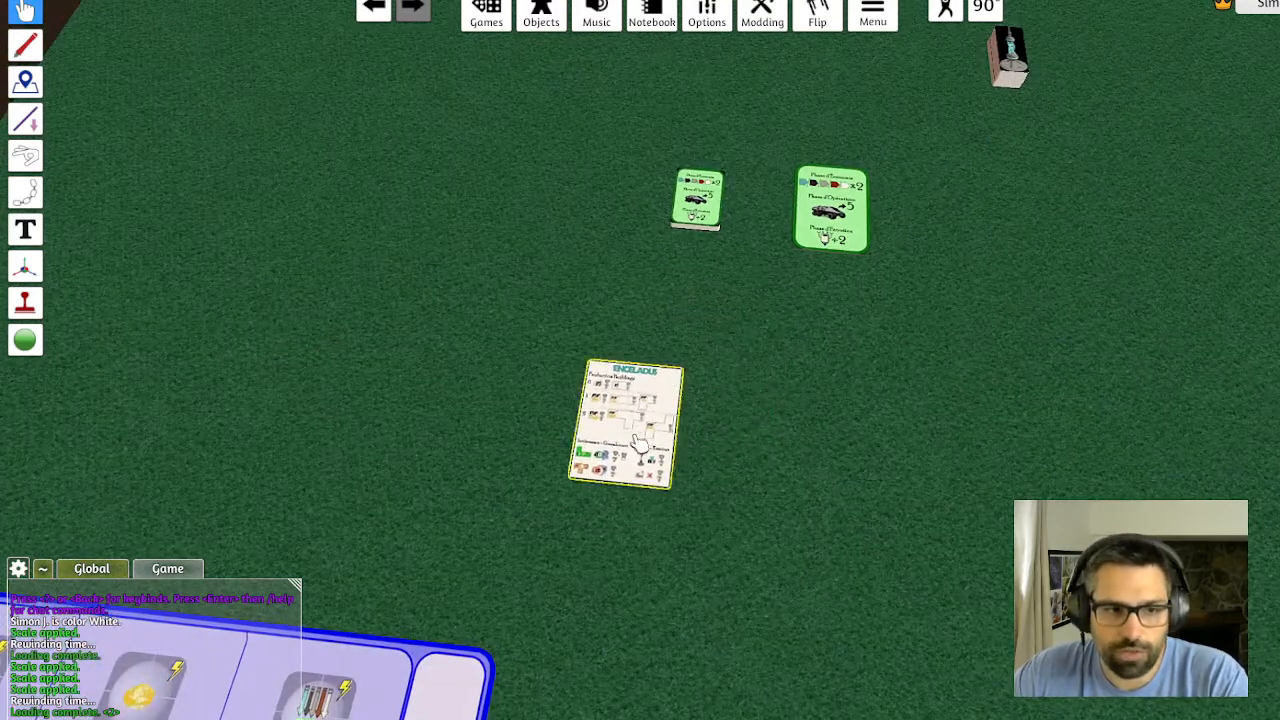
scroll(636, 442, "up", 2)
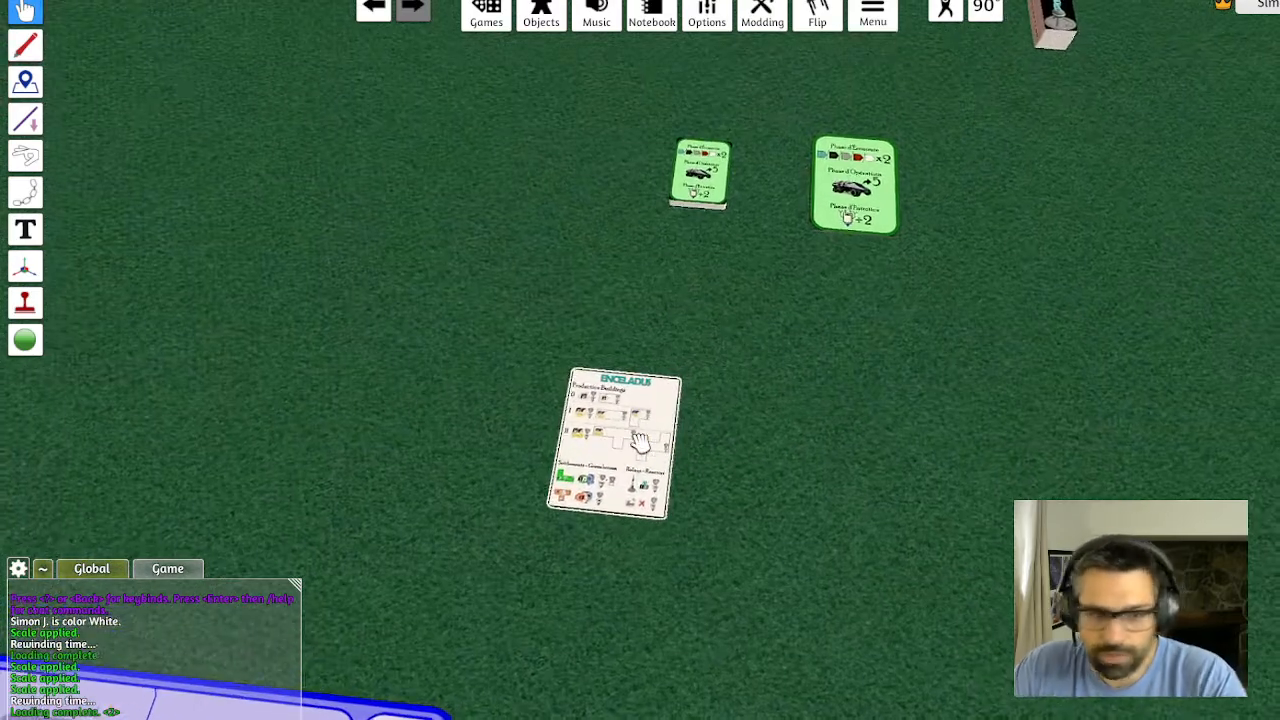
key("plus")
key("plus")
key("plus")
key("plus")
key("plus")
key("plus")
key("plus")
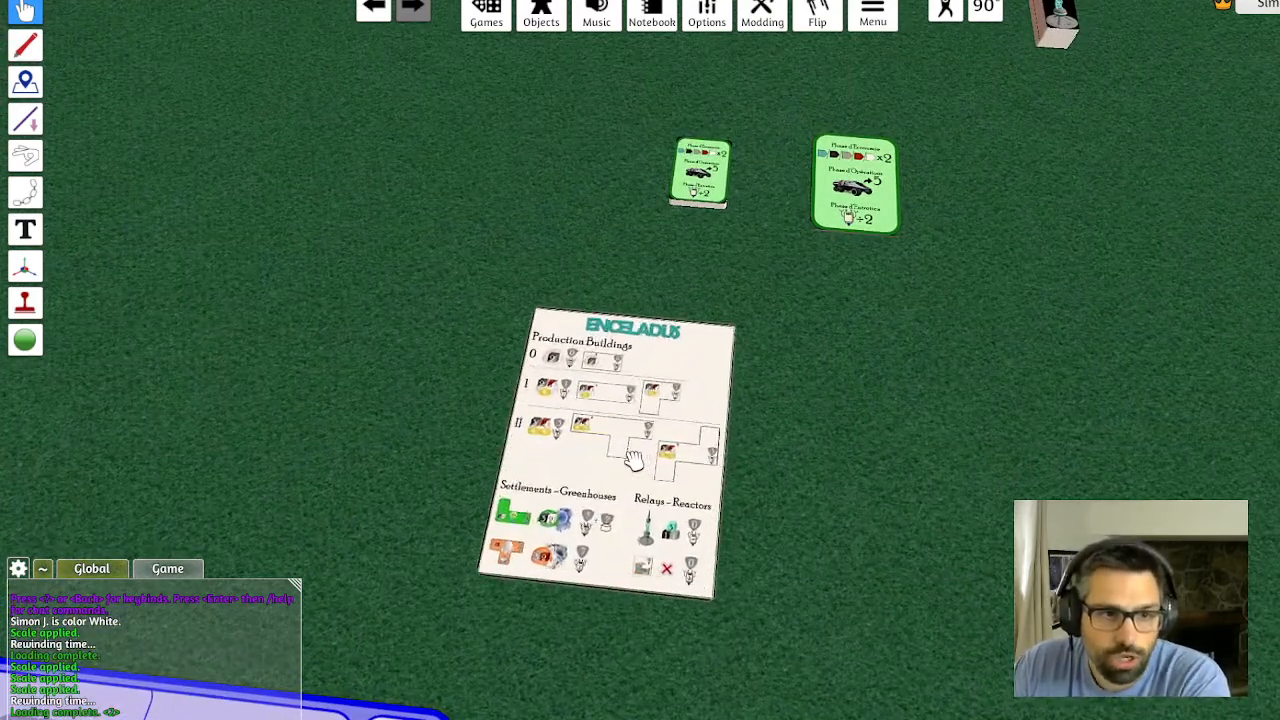
Check the reference card's French side and move the card just behind the blue player board
scroll(640, 455, "down", 2)
key("s")
key("a")
key("plus")
key("plus")
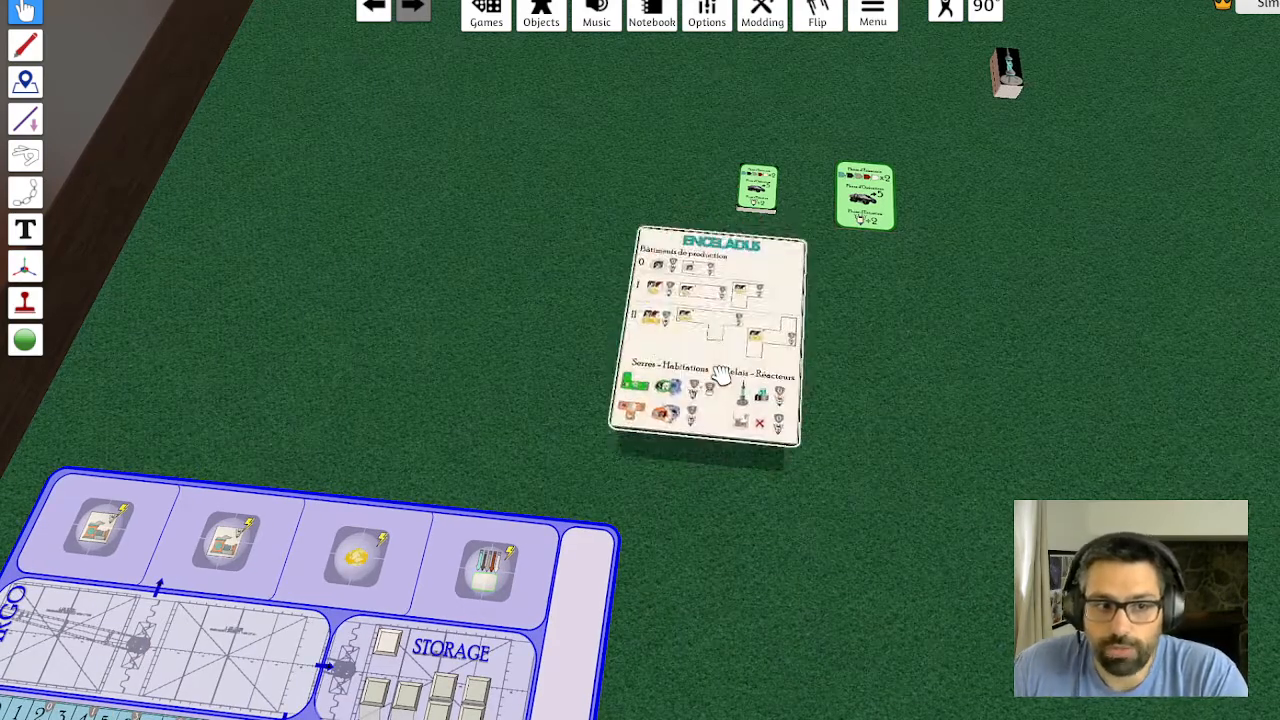
key("a")
left_click_drag(858, 368, 340, 366)
scroll(340, 366, "down", 5)
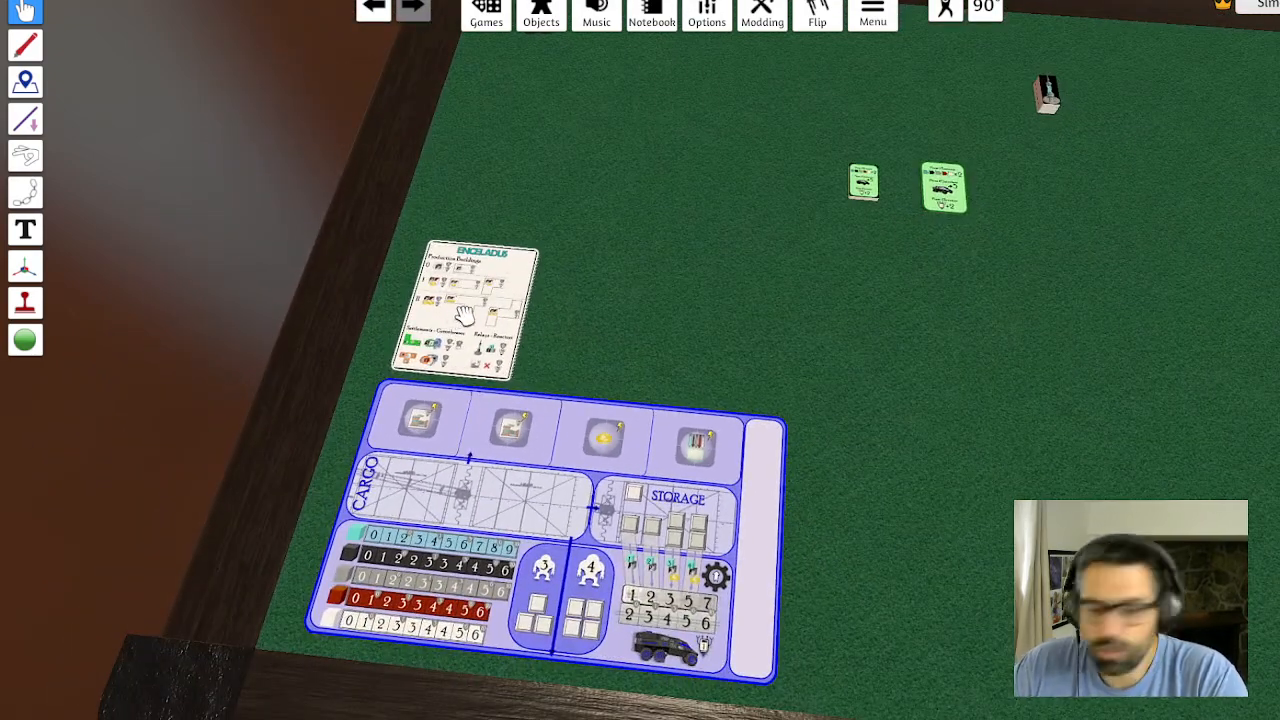
Shrink the reference card, set it beside the blue player board and paste a copy in front of it with the French side up
left_click_drag(465, 315, 686, 421)
key("minus")
key("minus")
key("minus")
key("minus")
key("ctrl+c")
key("ctrl+v")
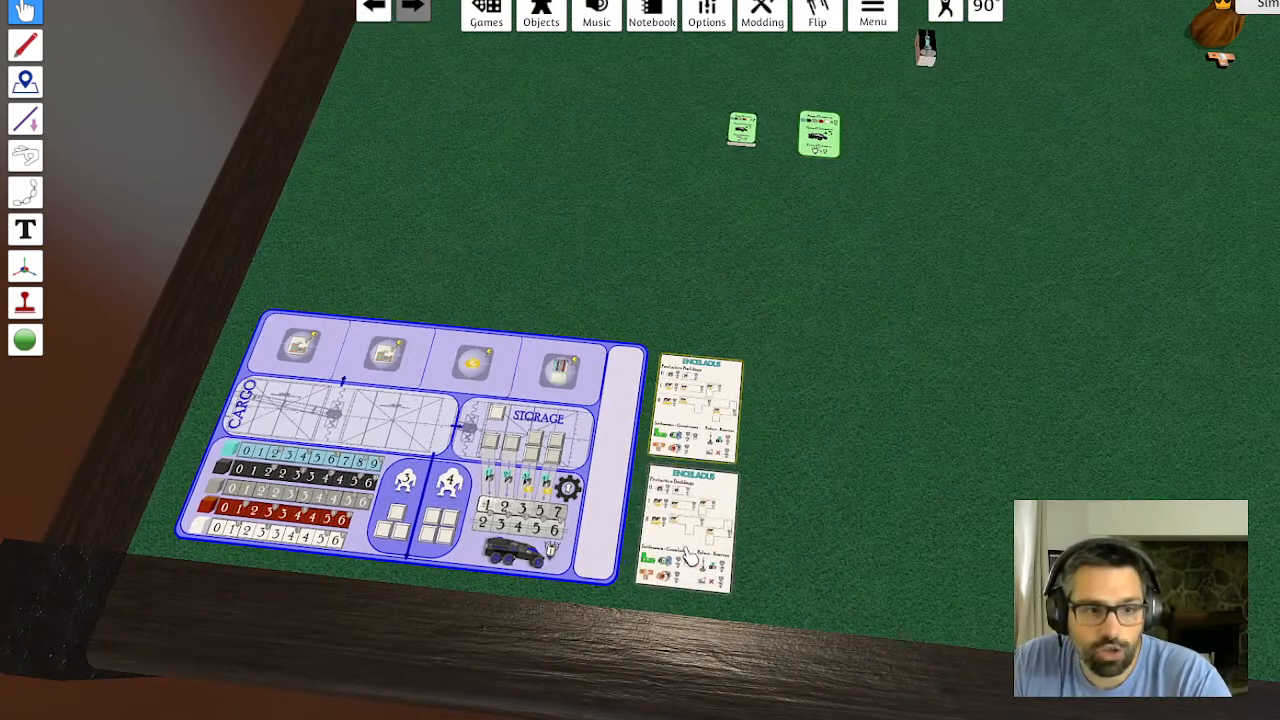
left_click_drag(686, 558, 694, 534)
Examine the English and French reference cards and how their size compares with the blue player board
scroll(874, 349, "up", 8)
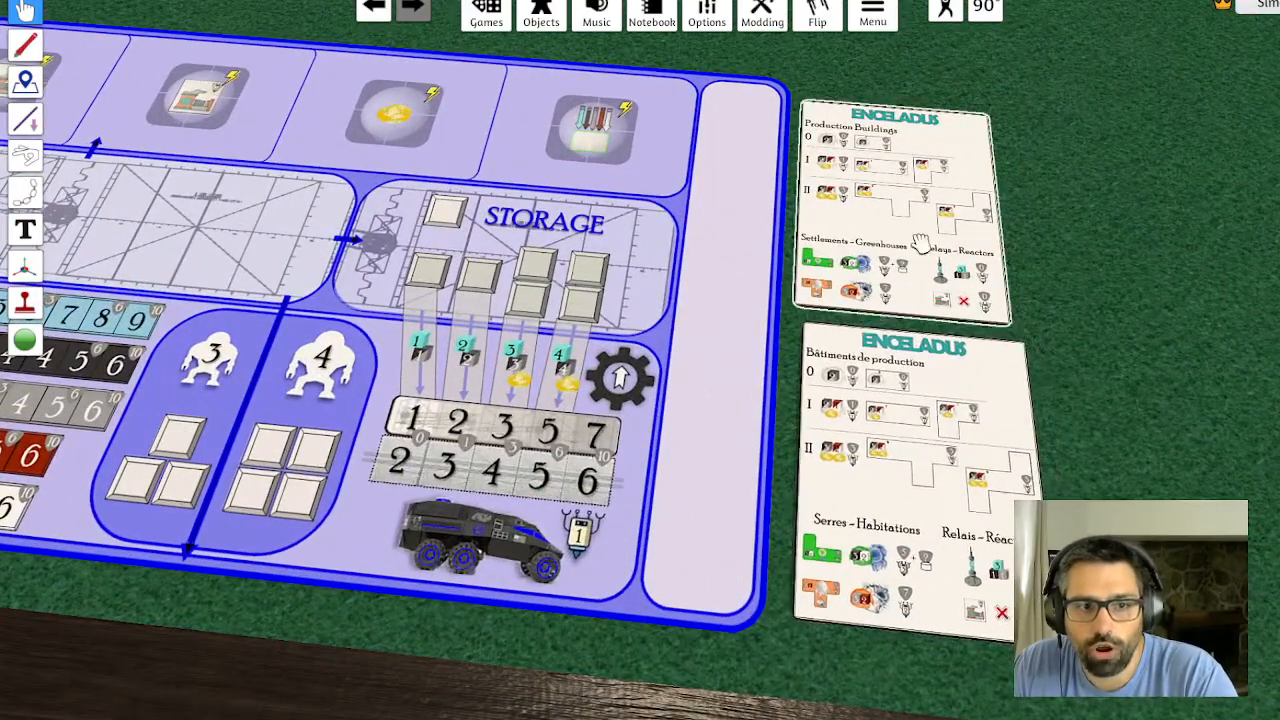
scroll(1000, 310, "down", 8)
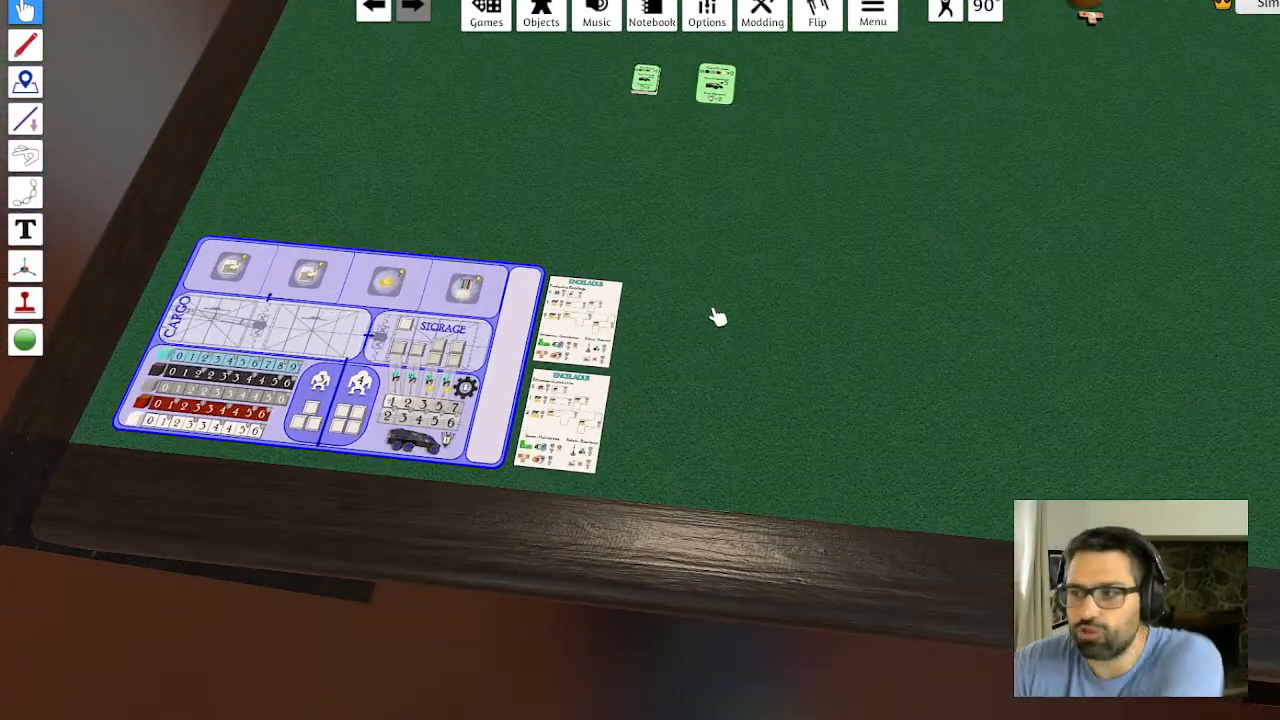
scroll(684, 284, "up", 8)
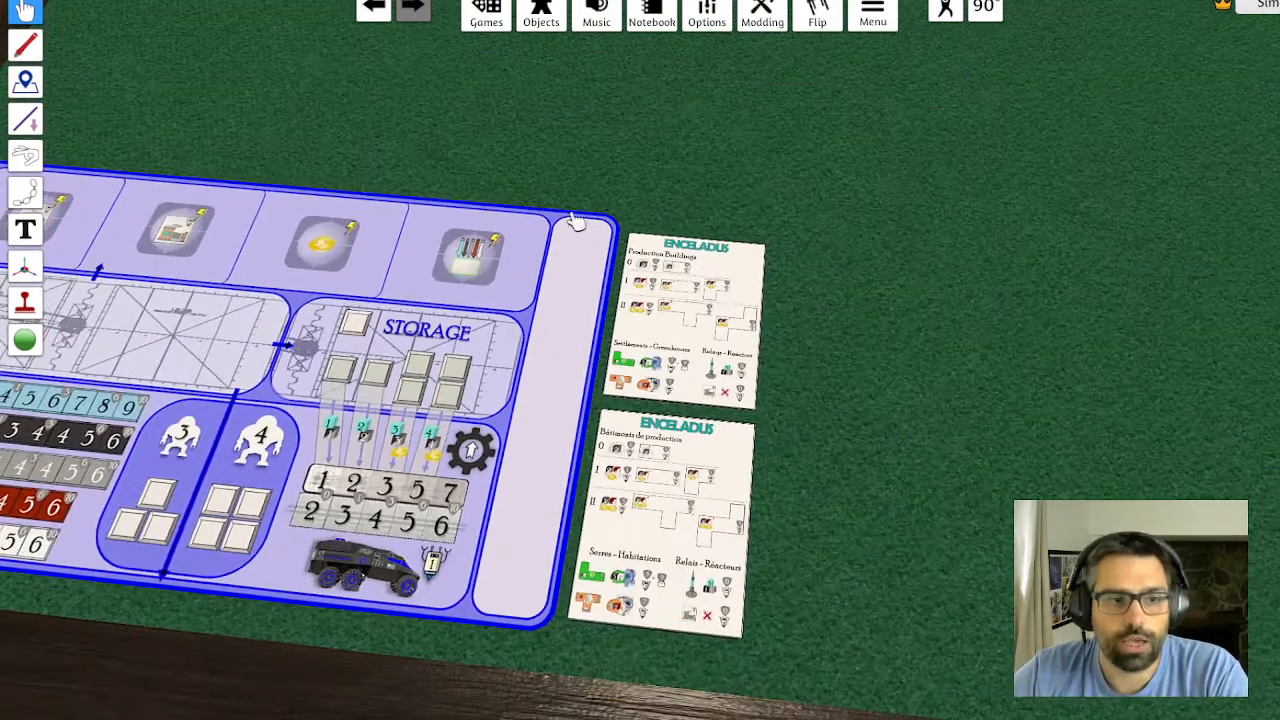
key("s")
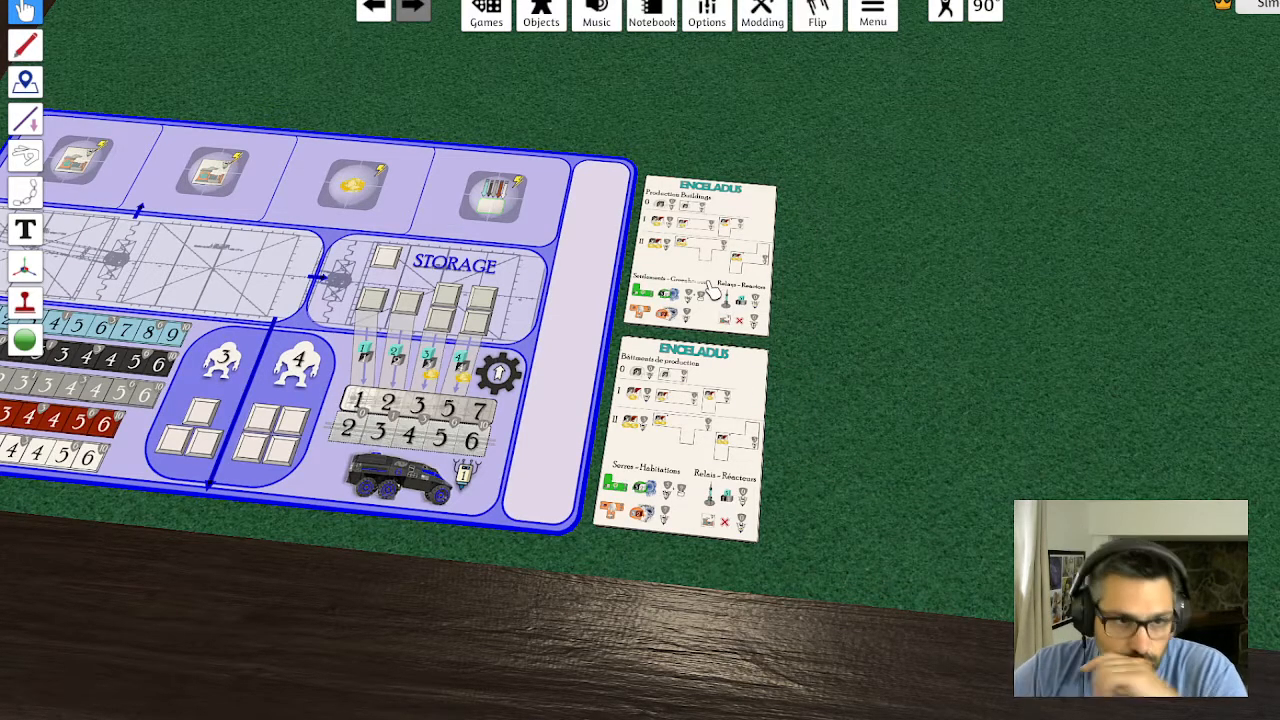
key("a")
scroll(874, 251, "down", 2)
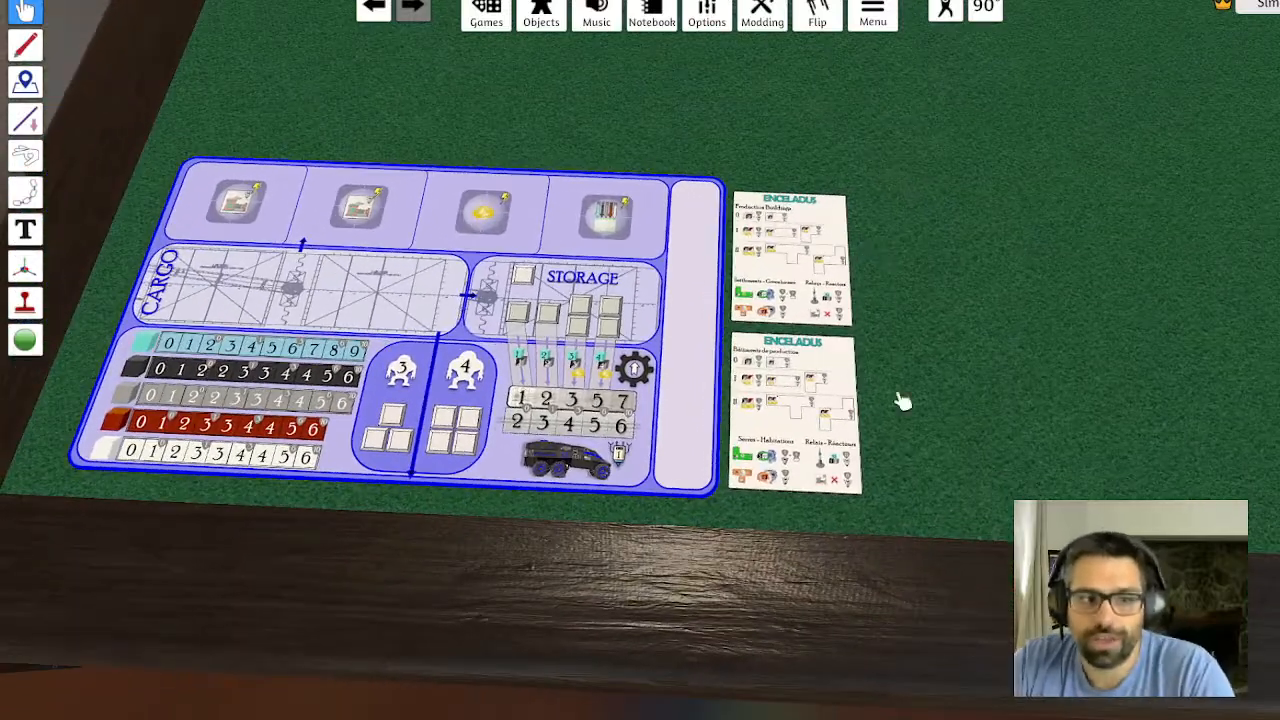
left_click_drag(900, 398, 768, 160)
key("w")
key("d")
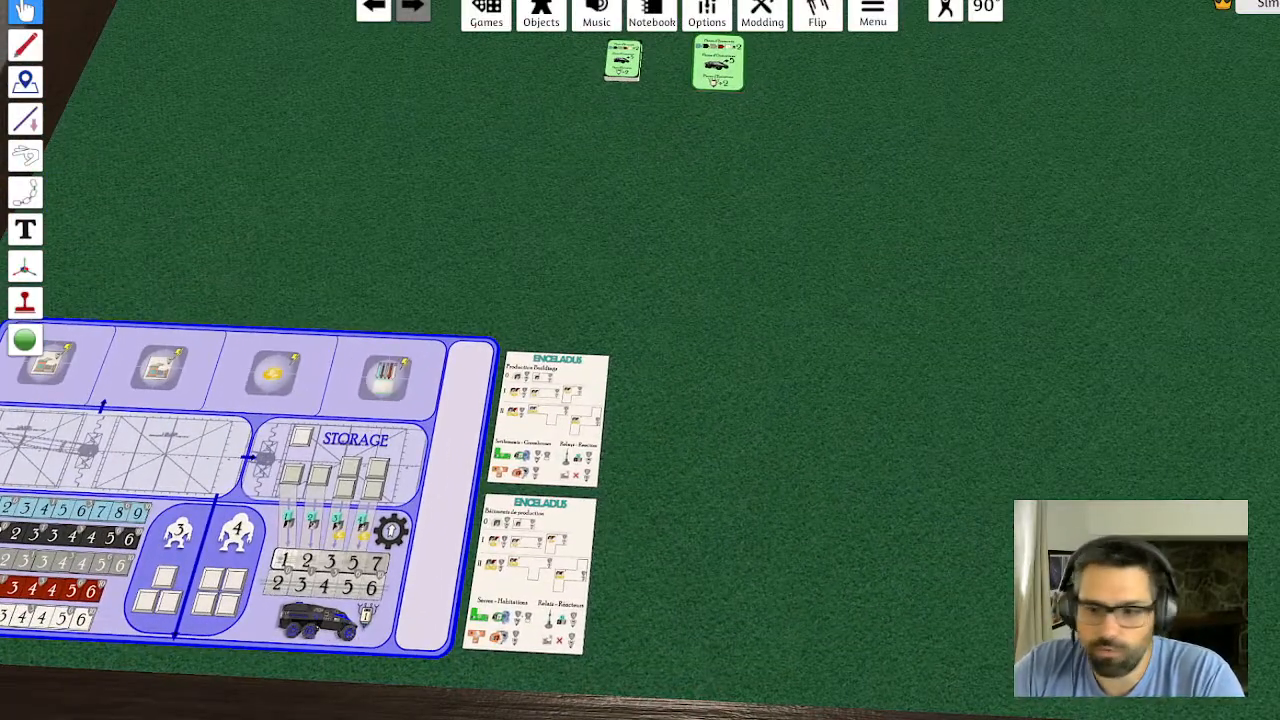
key("a")
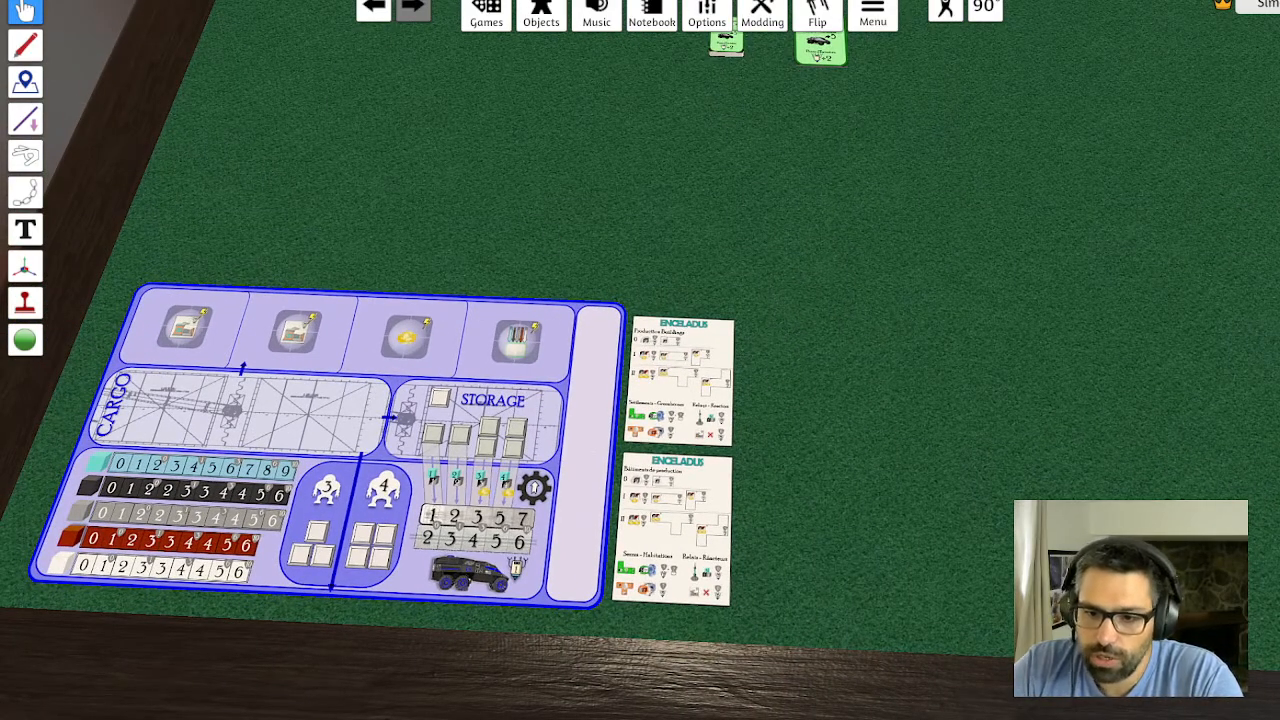
Look through the terrain images in the Terrains 3.0 folder of Enceladus Pour TTS, and return to the table
key("super+e")
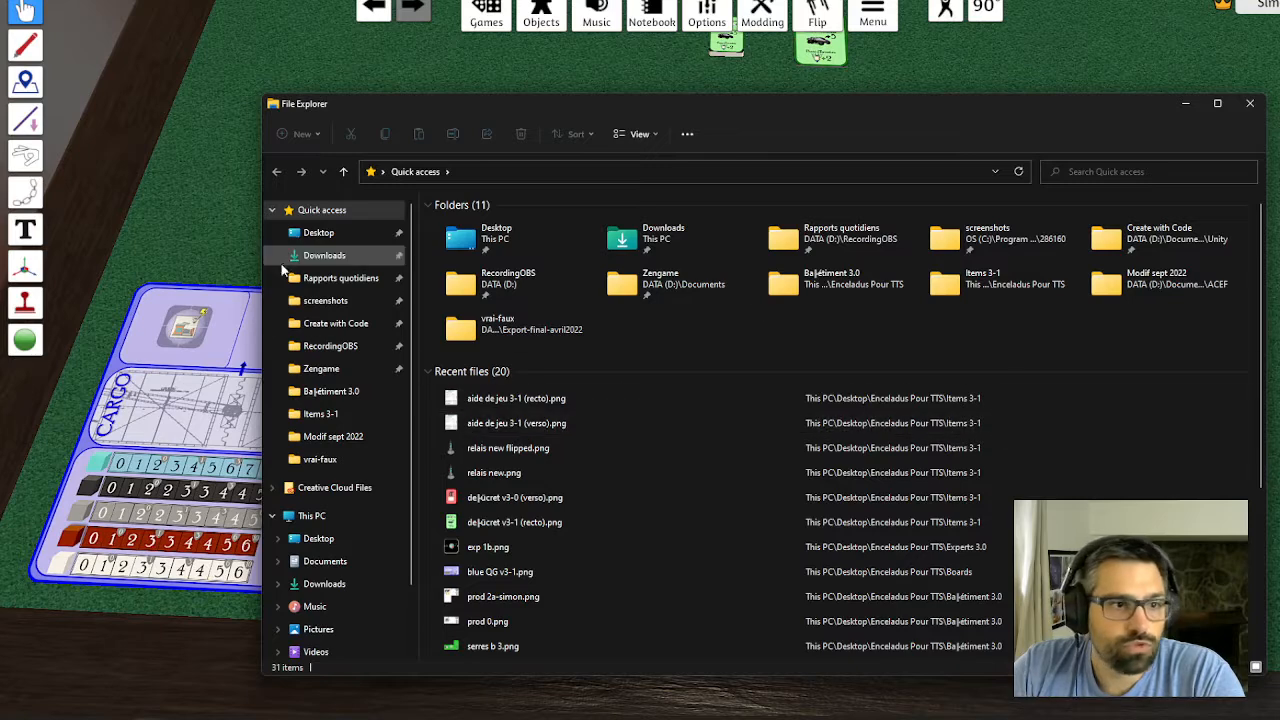
left_click(310, 236)
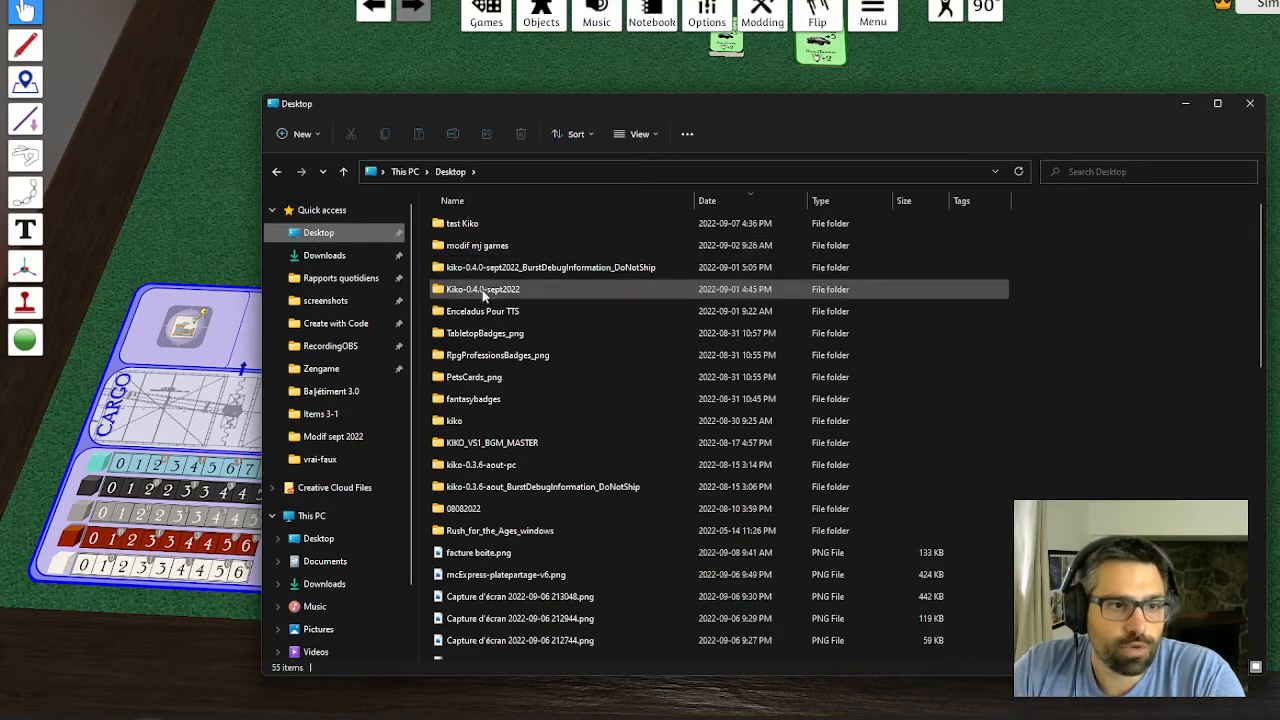
left_click(484, 313)
double_click(484, 313)
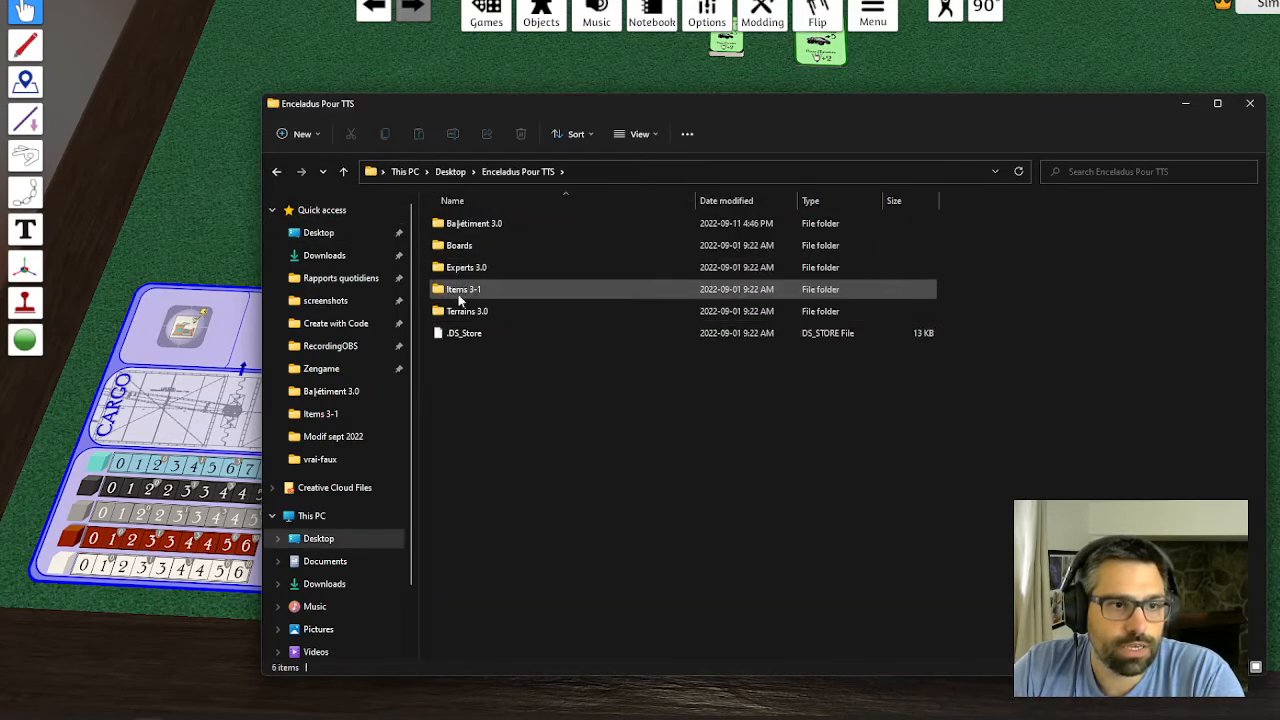
double_click(464, 314)
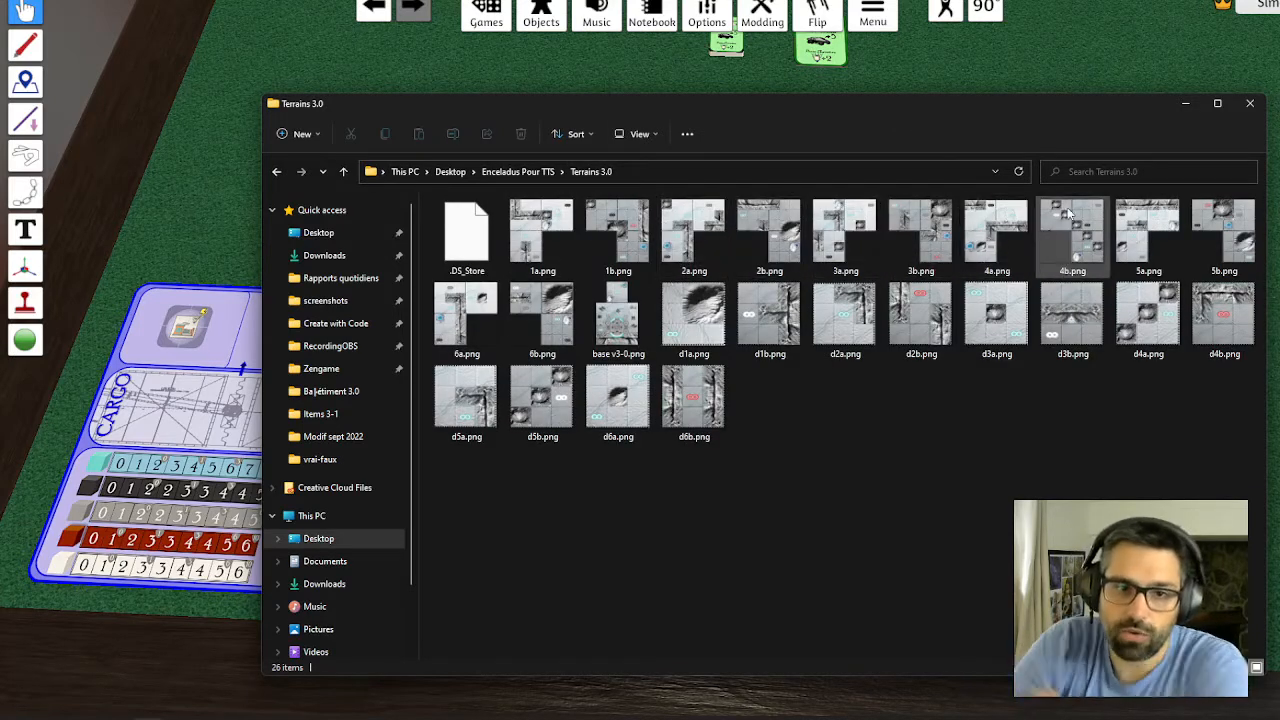
left_click(1010, 66)
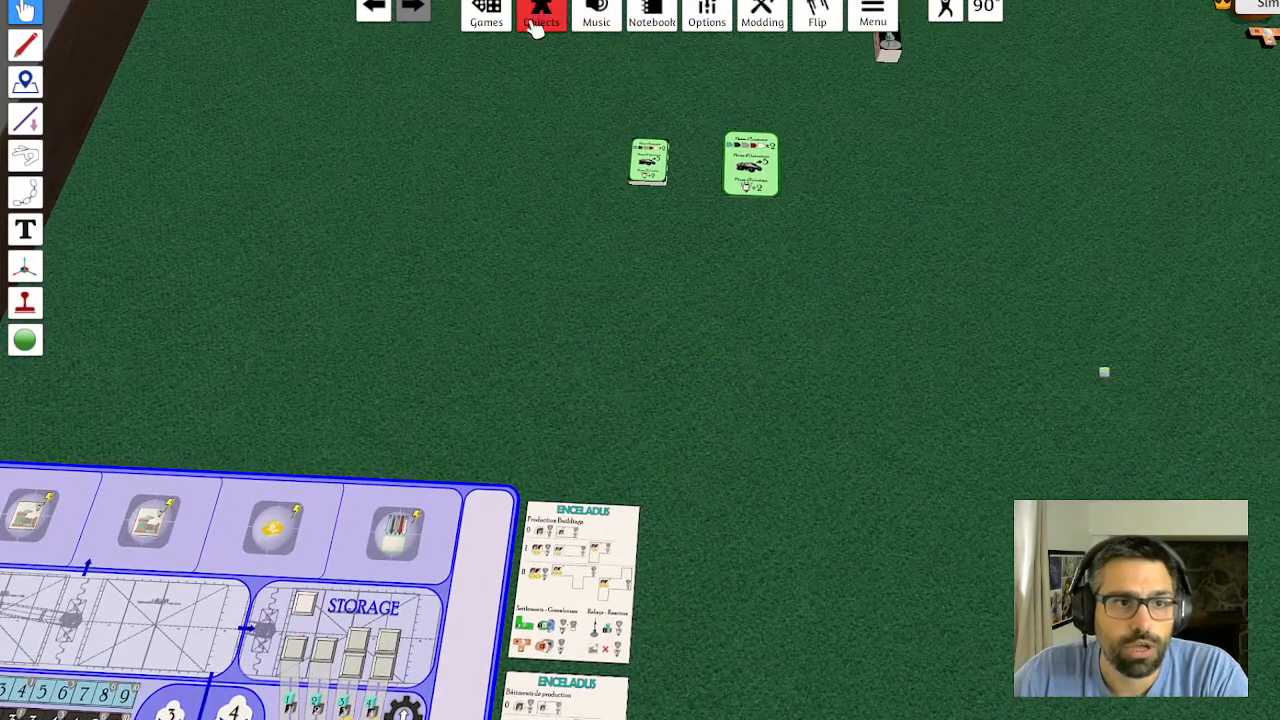
Place a blank square piece from the Custom components on the empty table beyond the player board
left_click(541, 15)
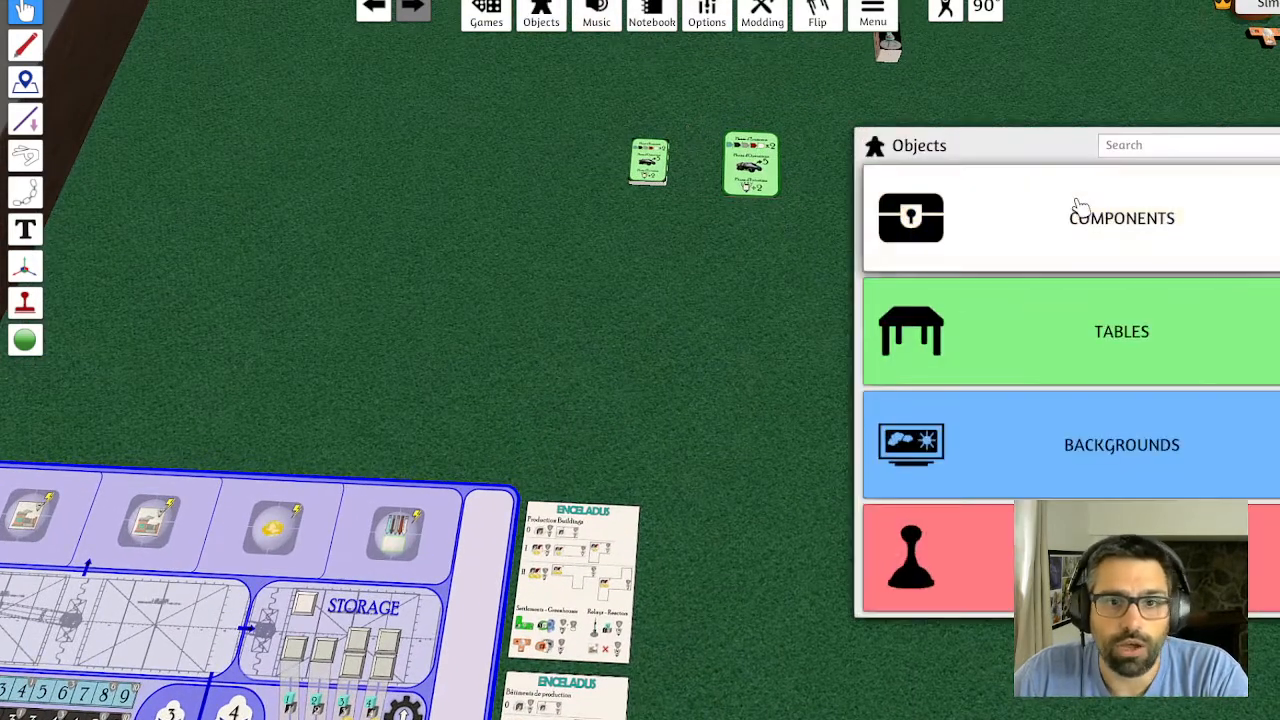
left_click(1080, 207)
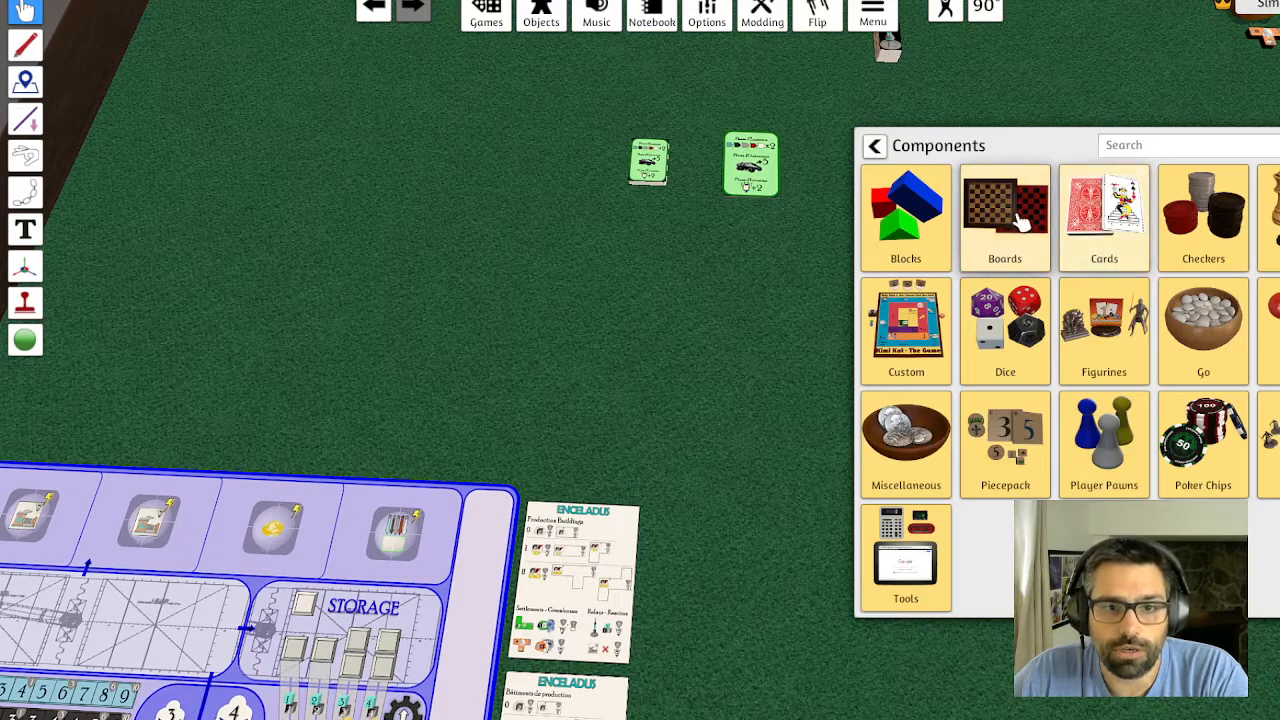
left_click(918, 340)
left_click(1120, 207)
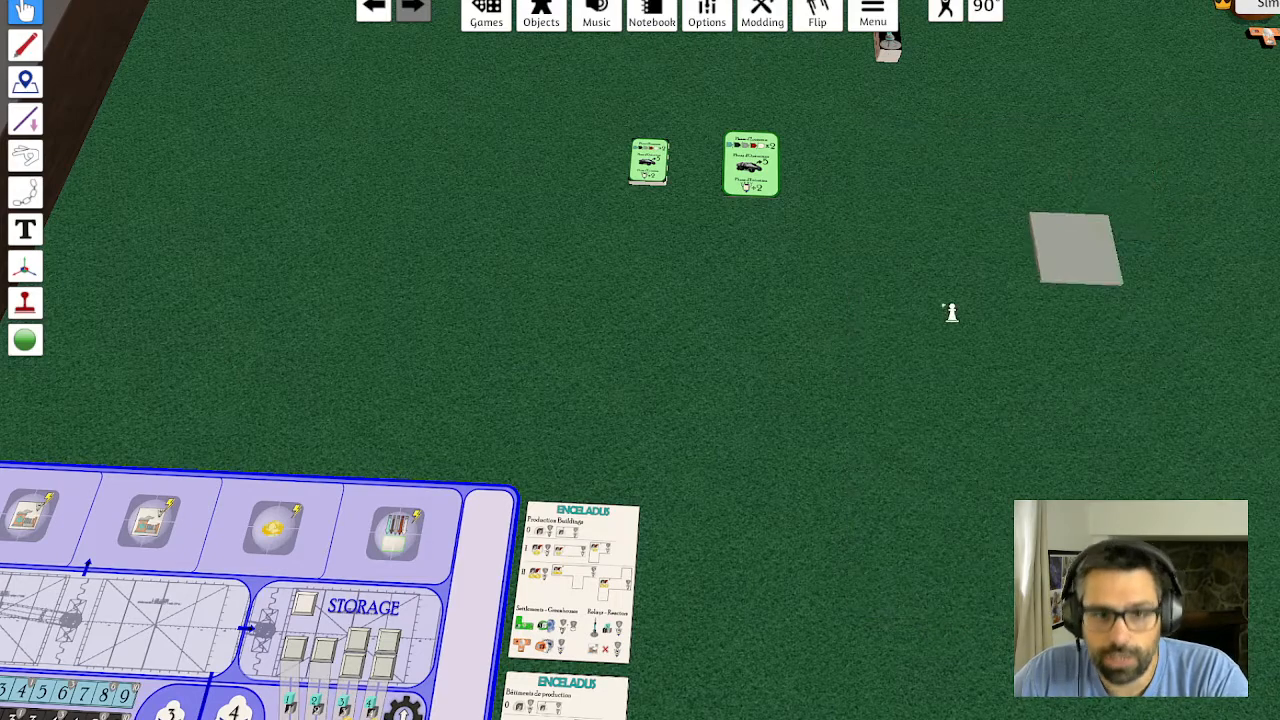
Add a custom token using the square terrain image with the infinity symbol from Terrains 3.0, uploaded to the Steam Cloud
left_click(736, 325)
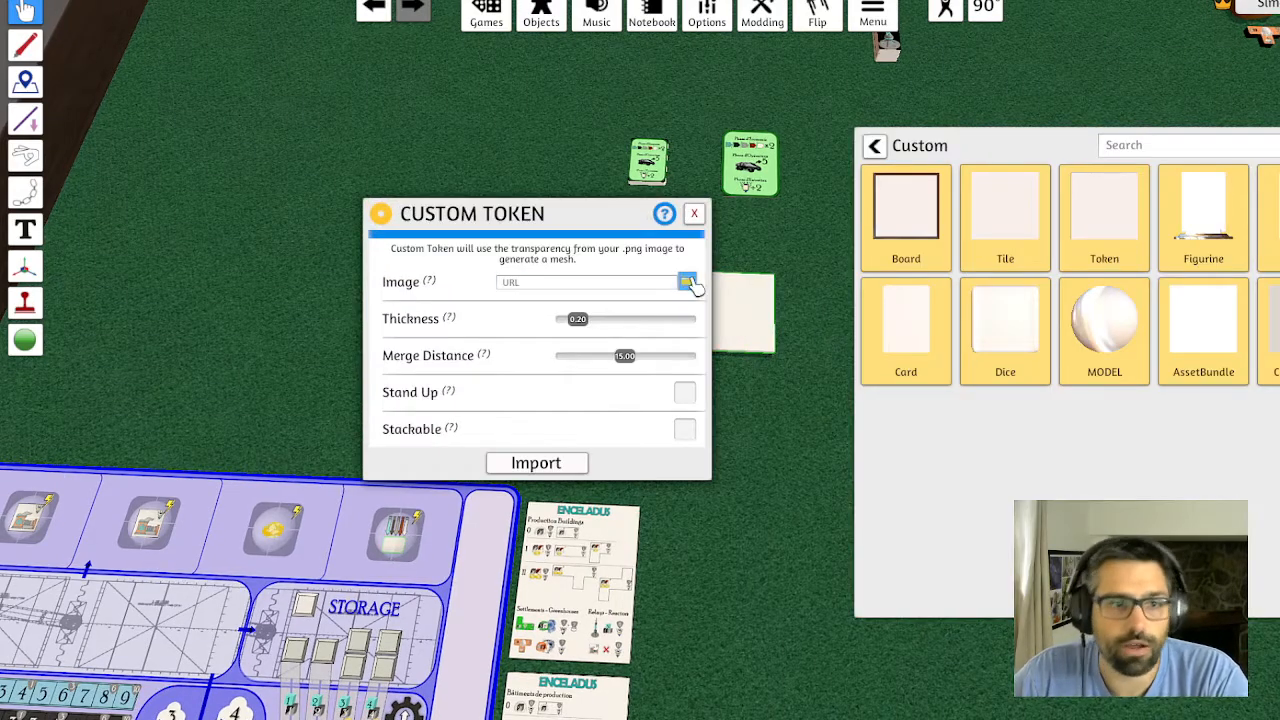
left_click(688, 283)
left_click(898, 27)
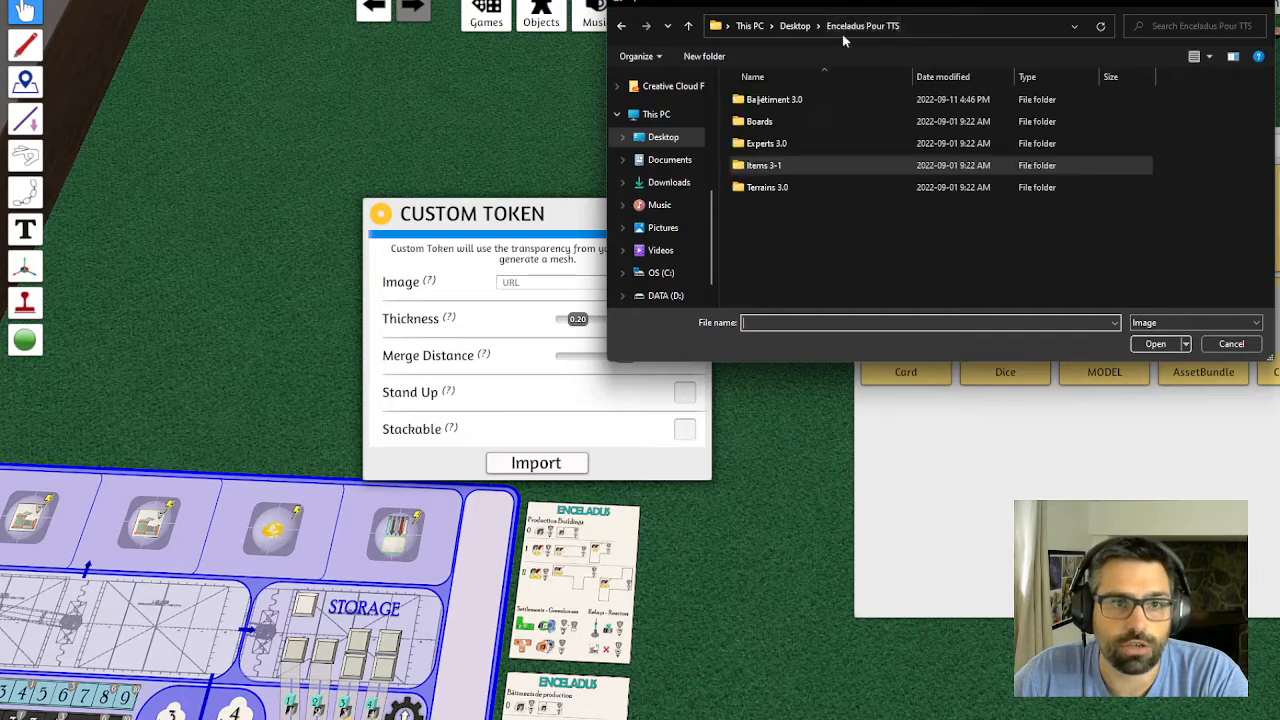
double_click(790, 185)
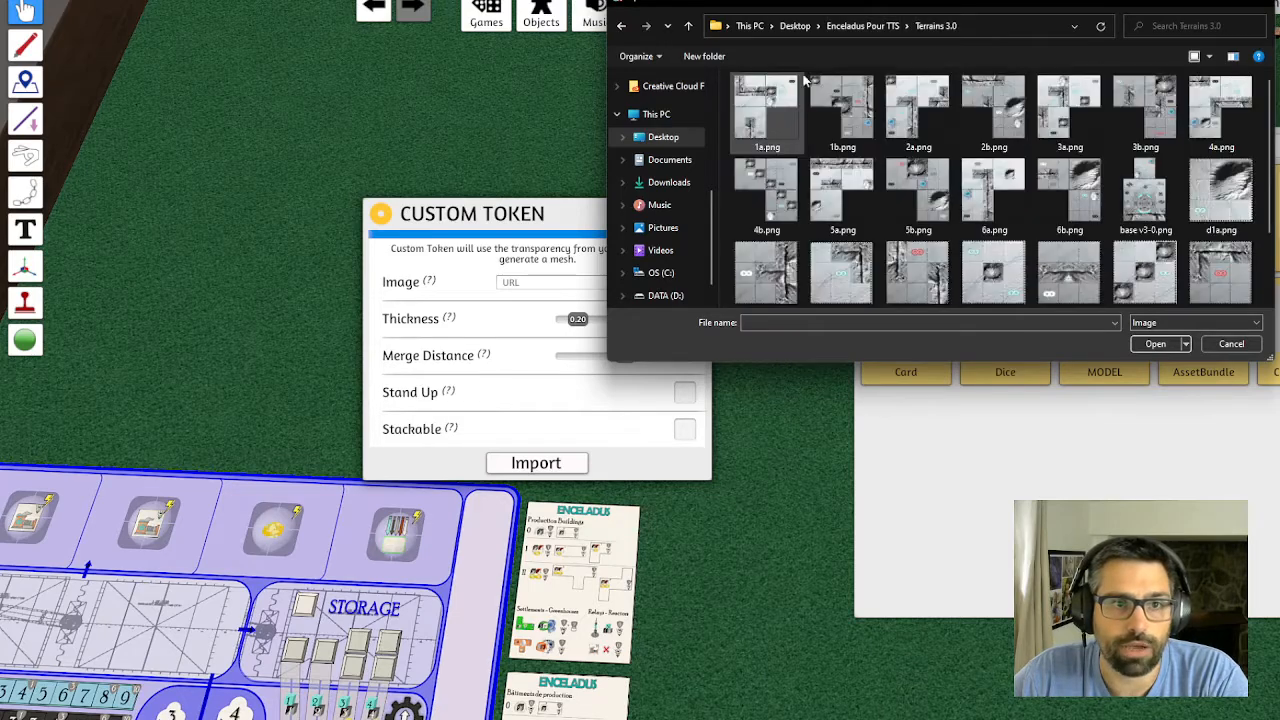
left_click(842, 276)
left_click(1150, 348)
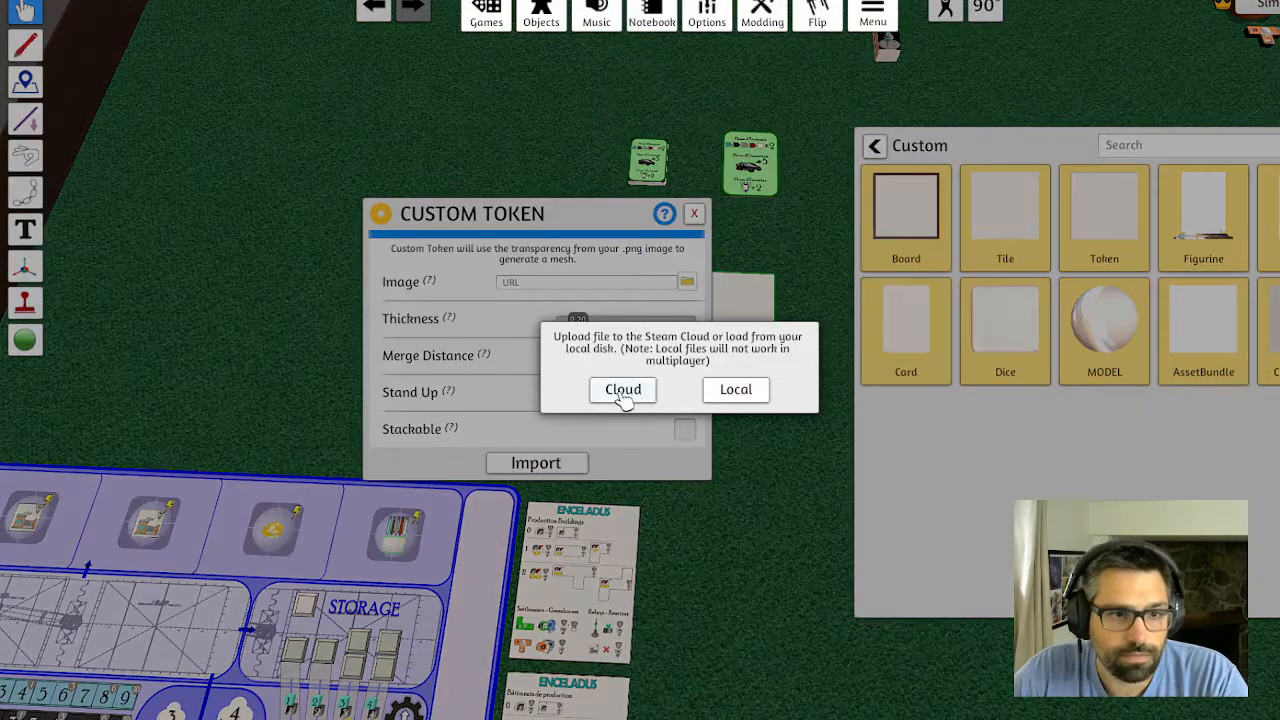
left_click(622, 393)
left_click(617, 405)
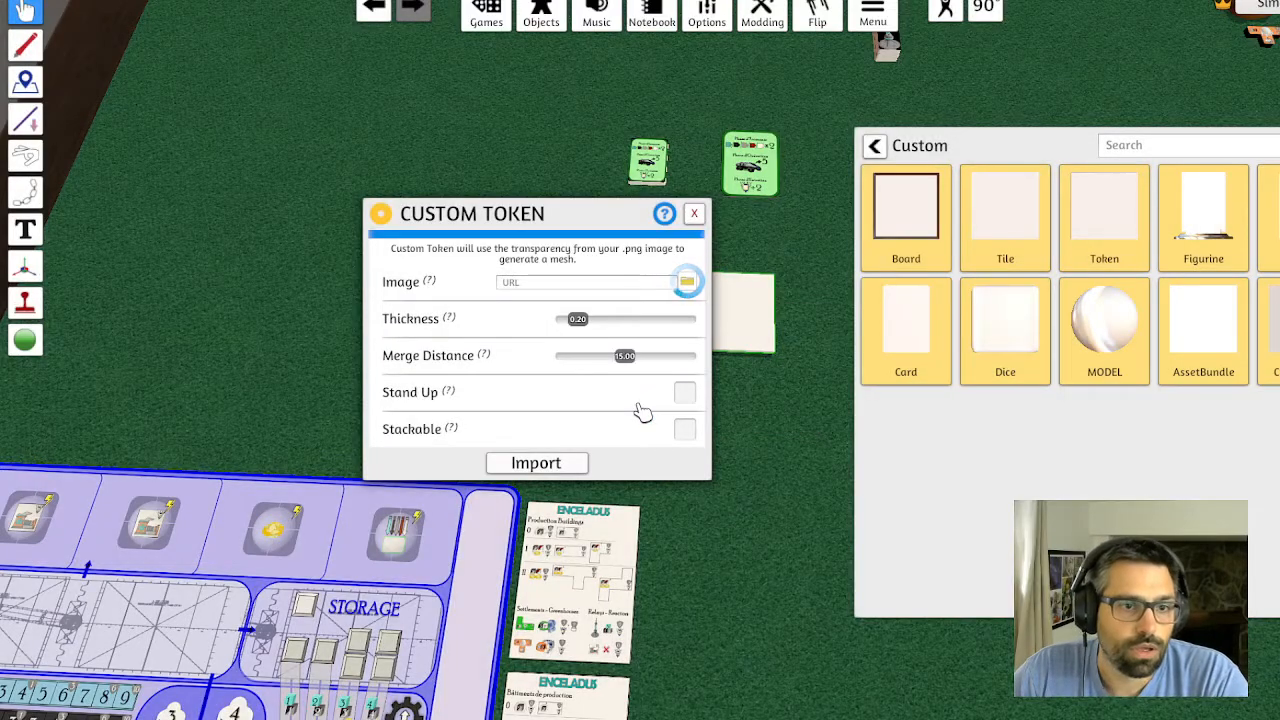
left_click(531, 463)
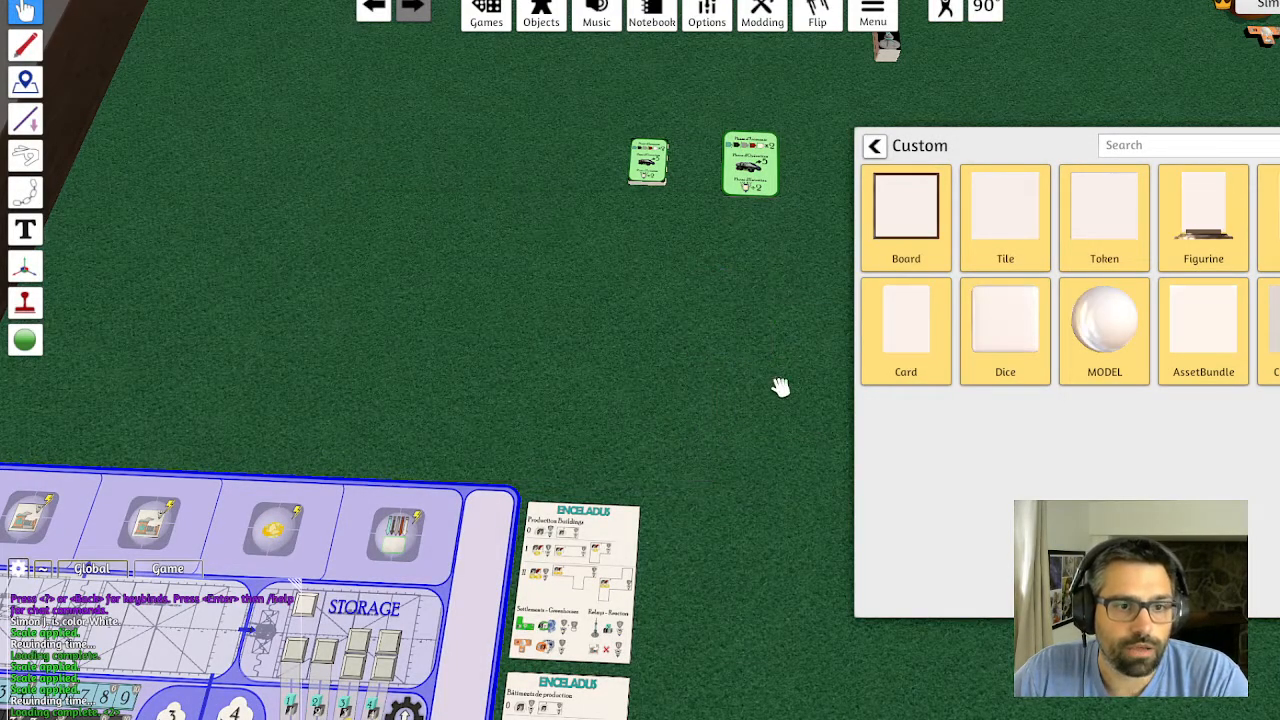
Close the component library and place the new square terrain tile on the empty table area below the green cards
key("d")
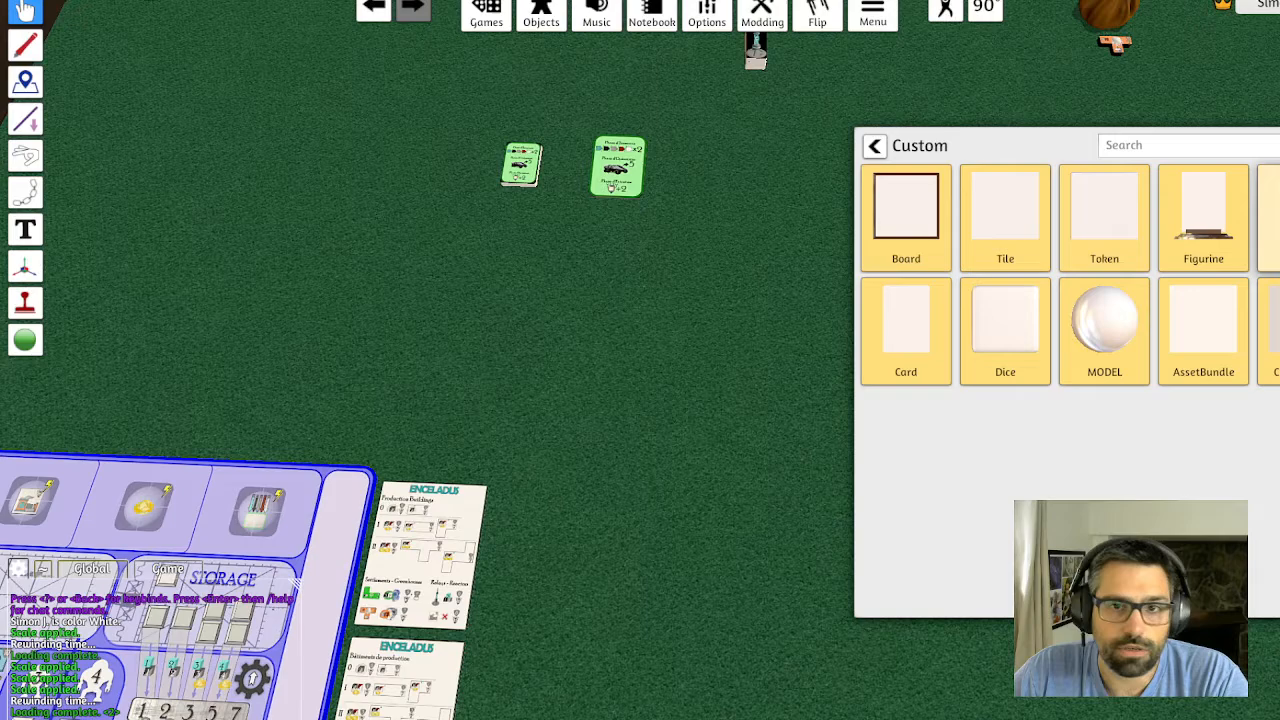
left_click(1279, 145)
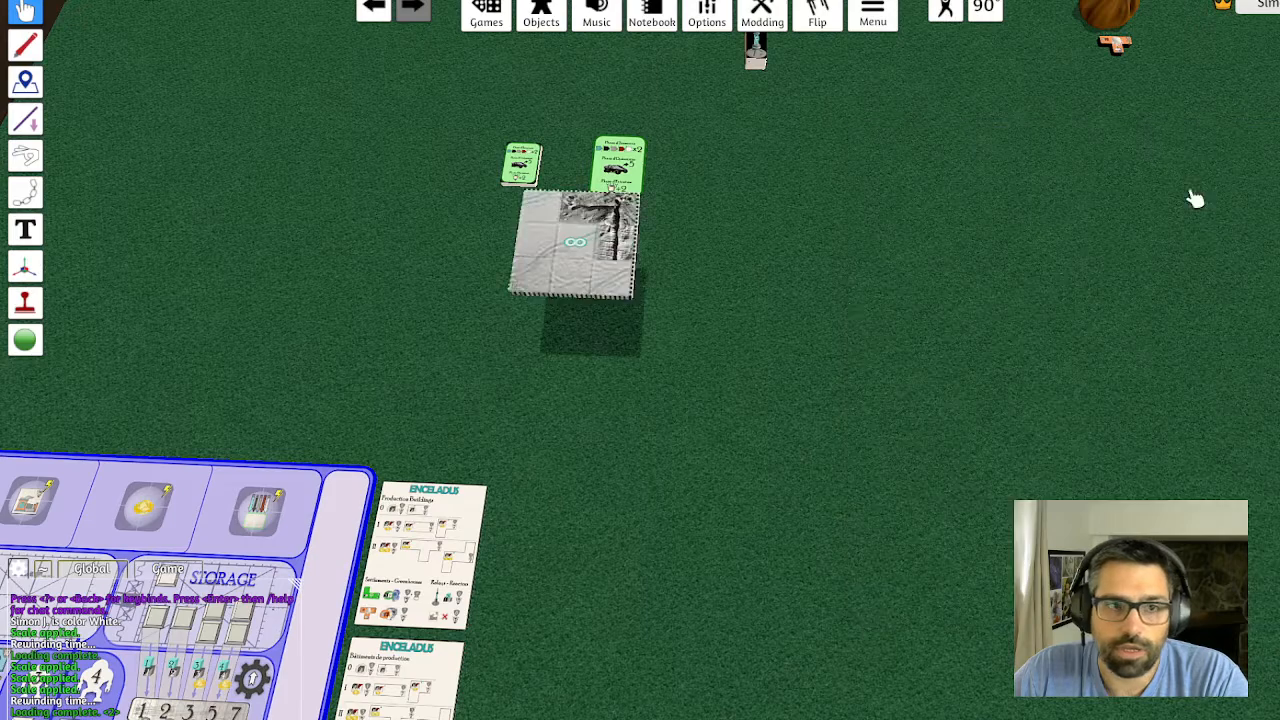
left_click_drag(516, 249, 665, 318)
key("w")
key("d")
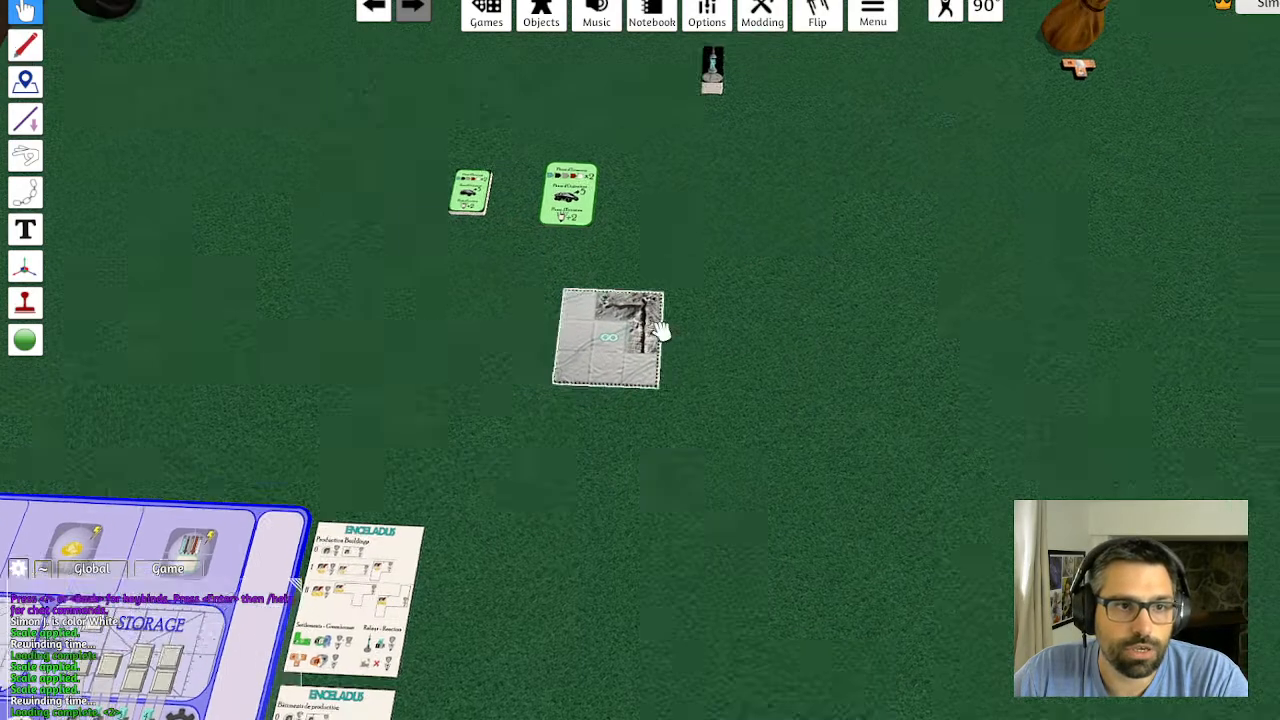
Add another custom token using the L-shaped terrain image with the central crater and blue spot, uploaded to the Steam Cloud
left_click(540, 18)
left_click(1046, 240)
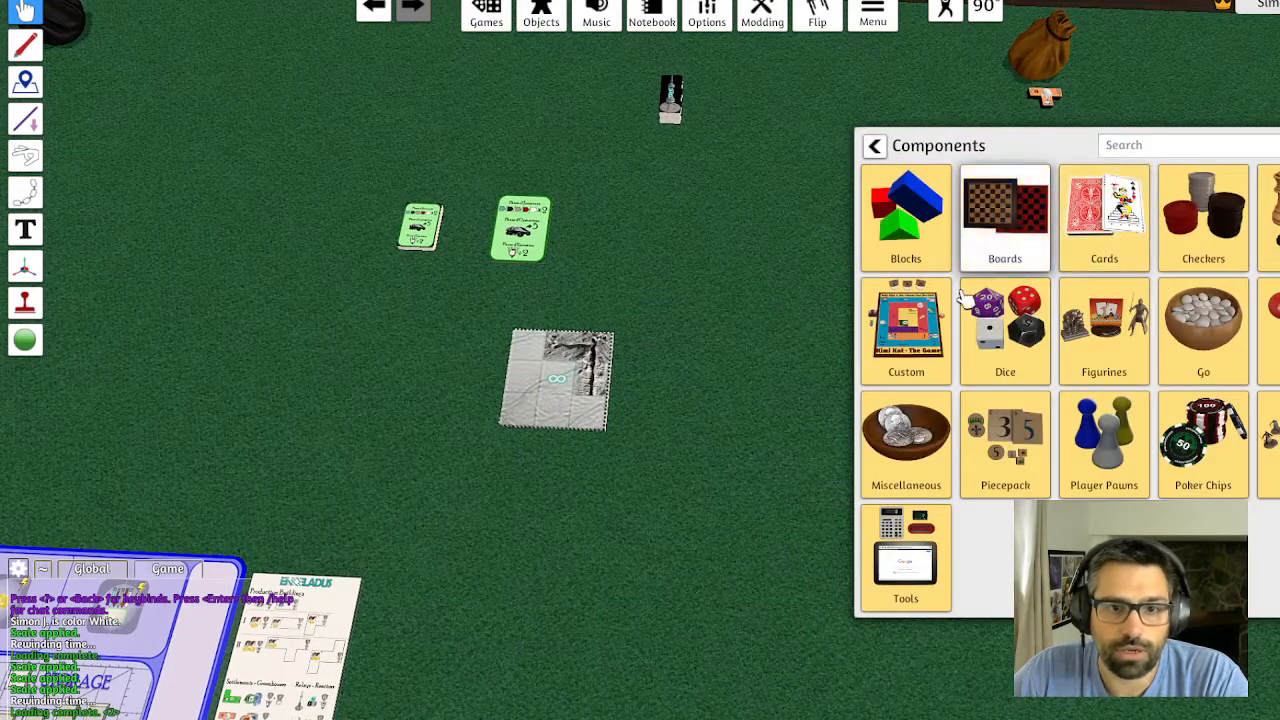
left_click(917, 320)
left_click_drag(1104, 215, 725, 315)
left_click(686, 283)
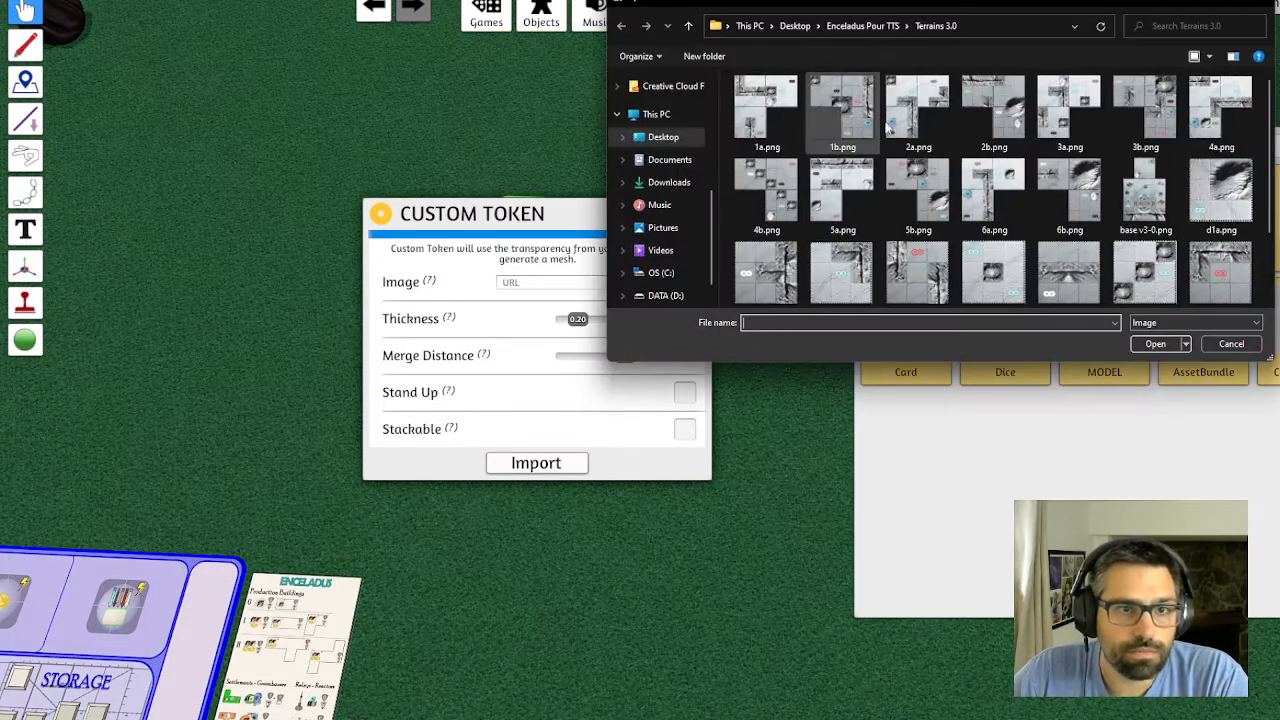
left_click(1157, 344)
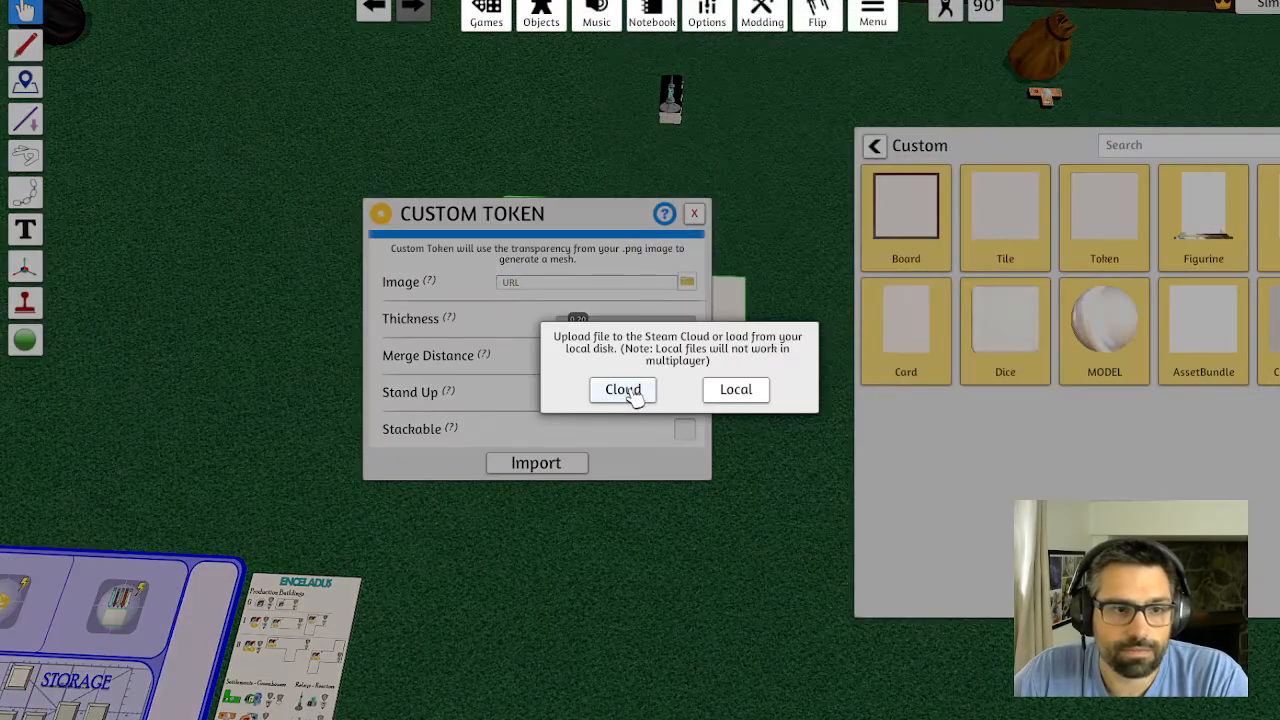
left_click(632, 390)
left_click(646, 408)
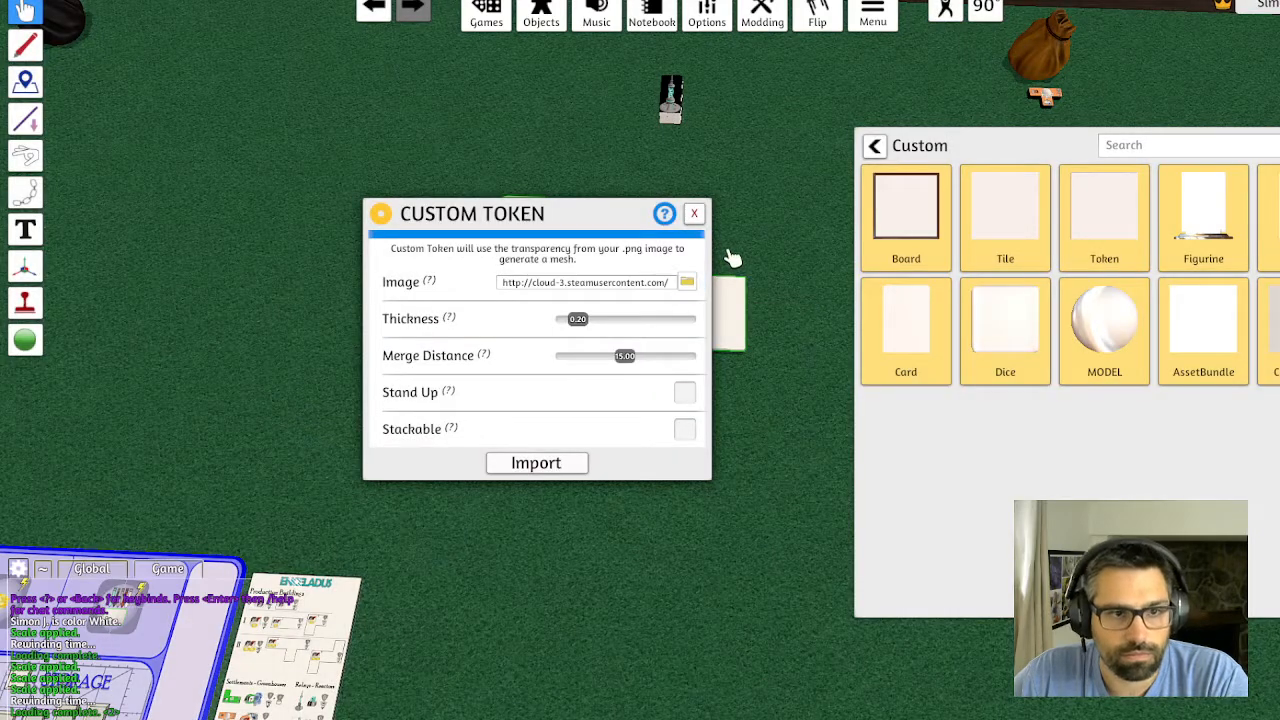
left_click(538, 464)
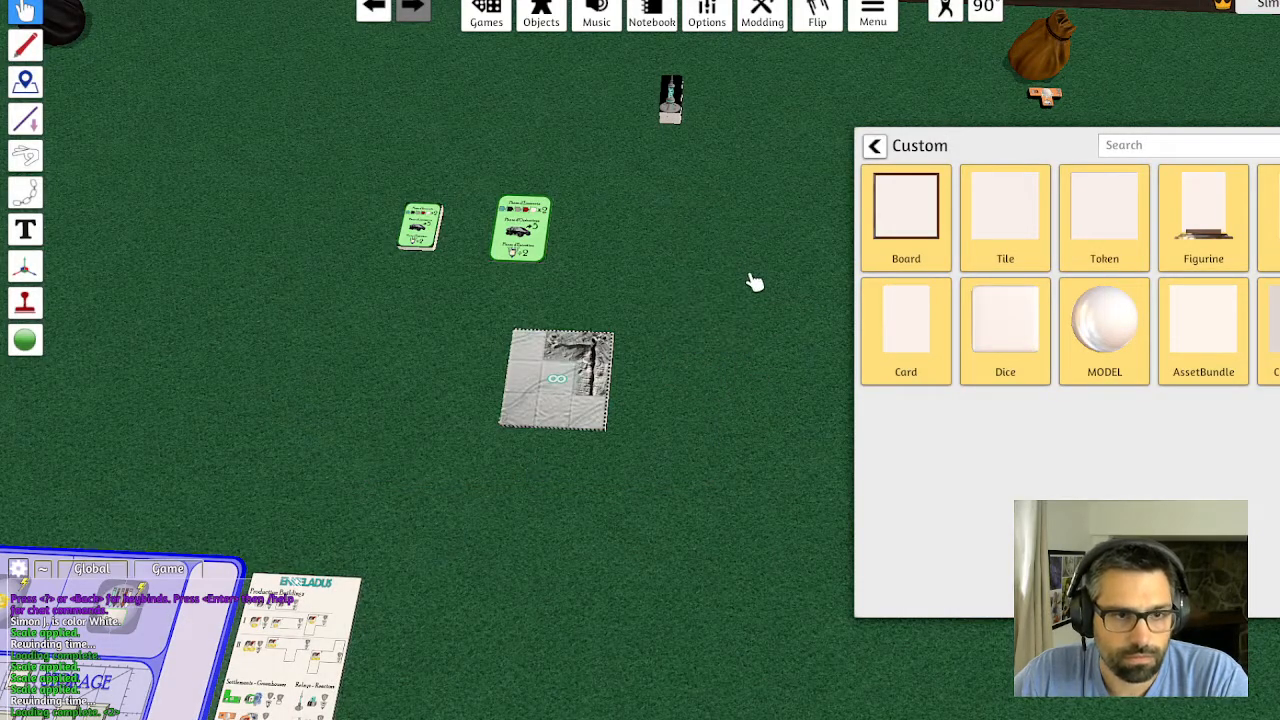
Lay the new L-shaped terrain tile over the square terrain tile to compare their sizes
key("ctrl+v")
key("w")
key("d")
scroll(640, 323, "up", 1)
left_click_drag(640, 323, 569, 451)
scroll(640, 400, "up", 2)
key("s")
key("a")
left_click_drag(711, 448, 514, 446)
key("a")
key("s")
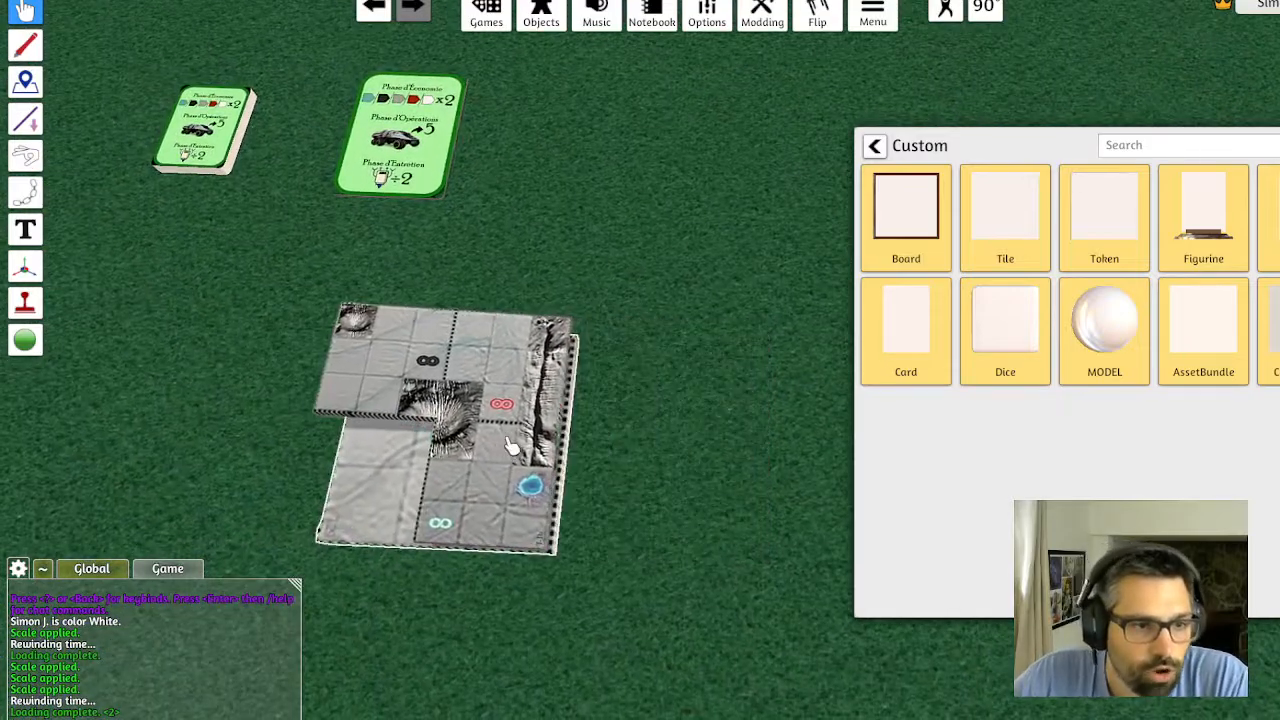
key("w")
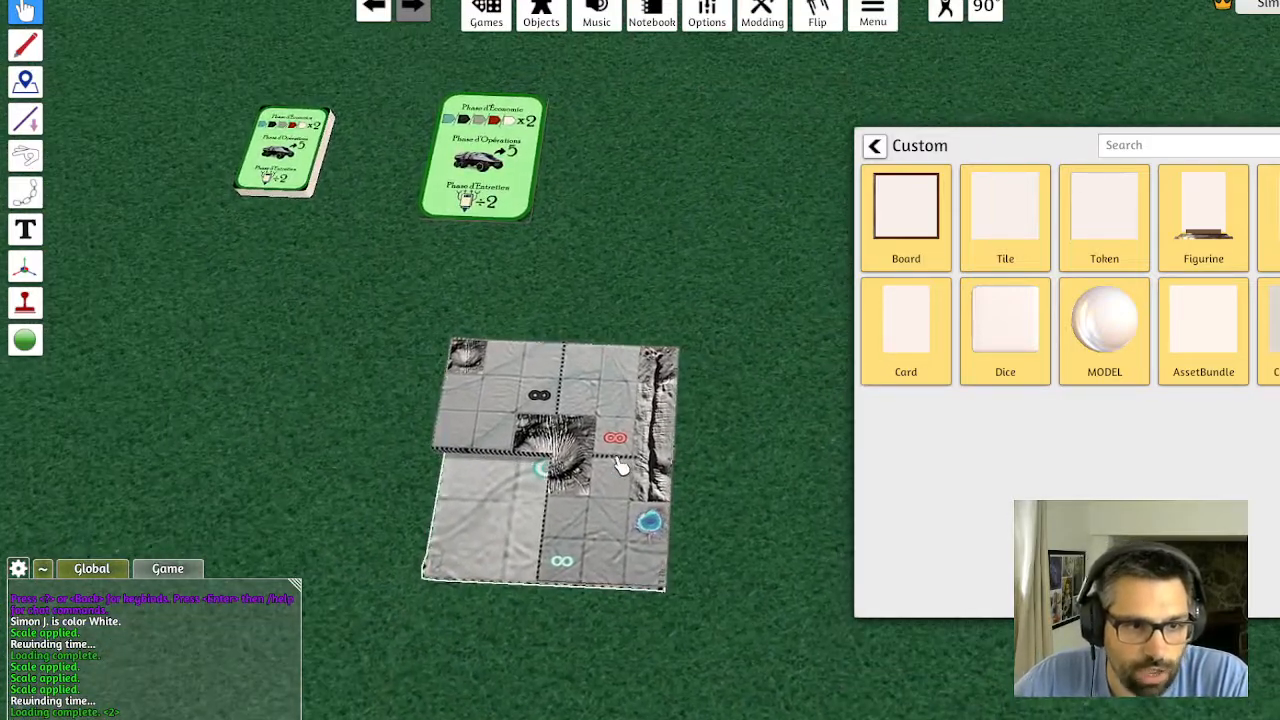
Lift the L-shaped tile off the square tile and set it down beyond the square's upper-right corner
key("s")
key("a")
key("d")
key("w")
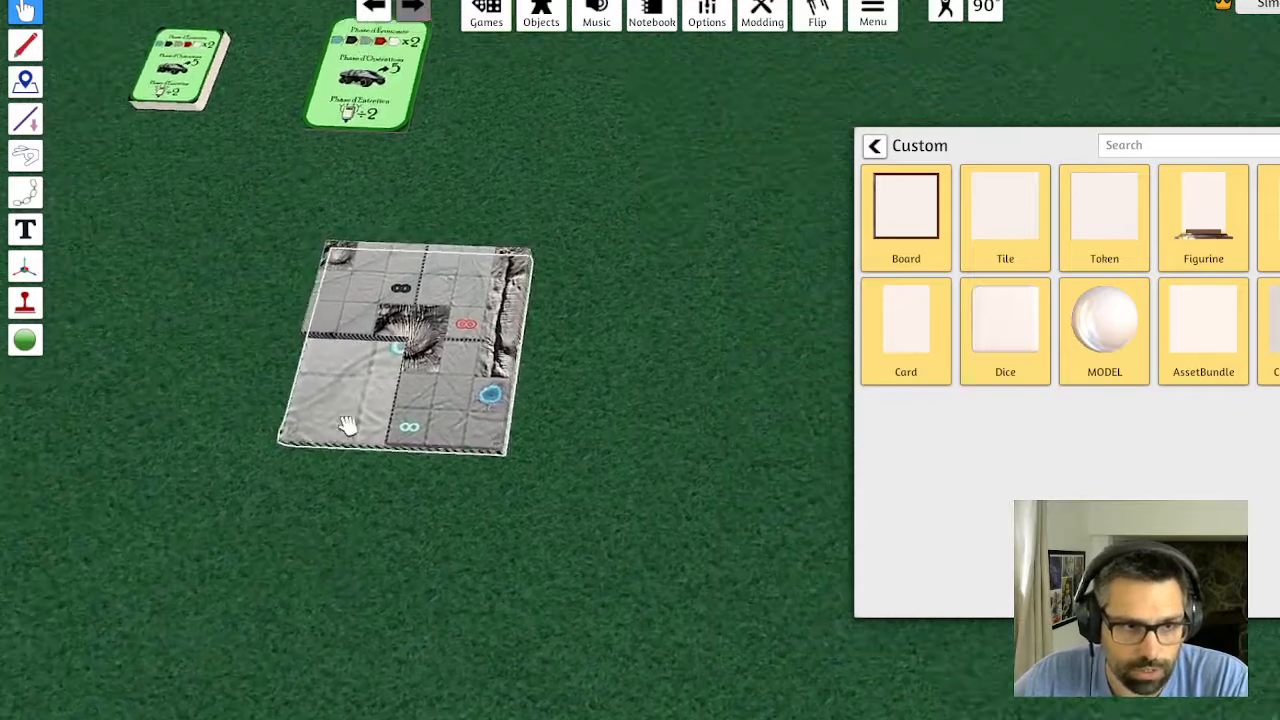
key("a")
key("s")
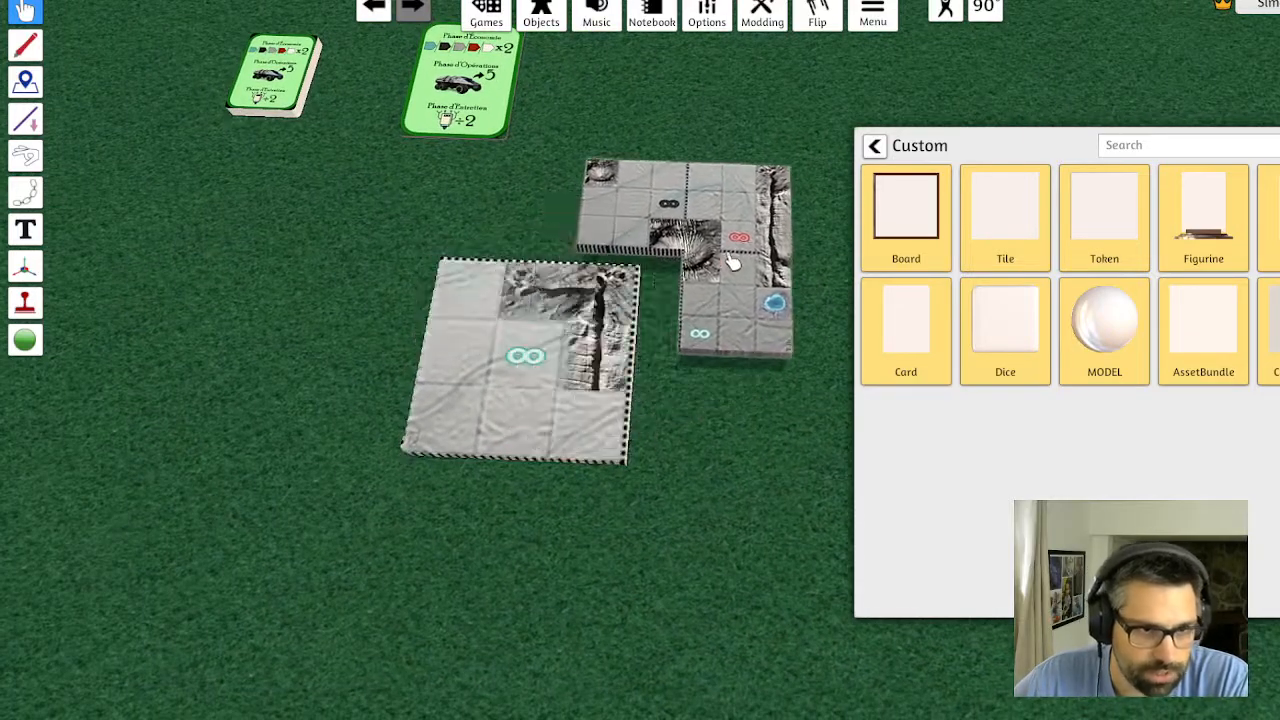
Fit the inner corner of the L-shaped tile against the upper-right corner of the square tile
scroll(708, 255, "up", 5)
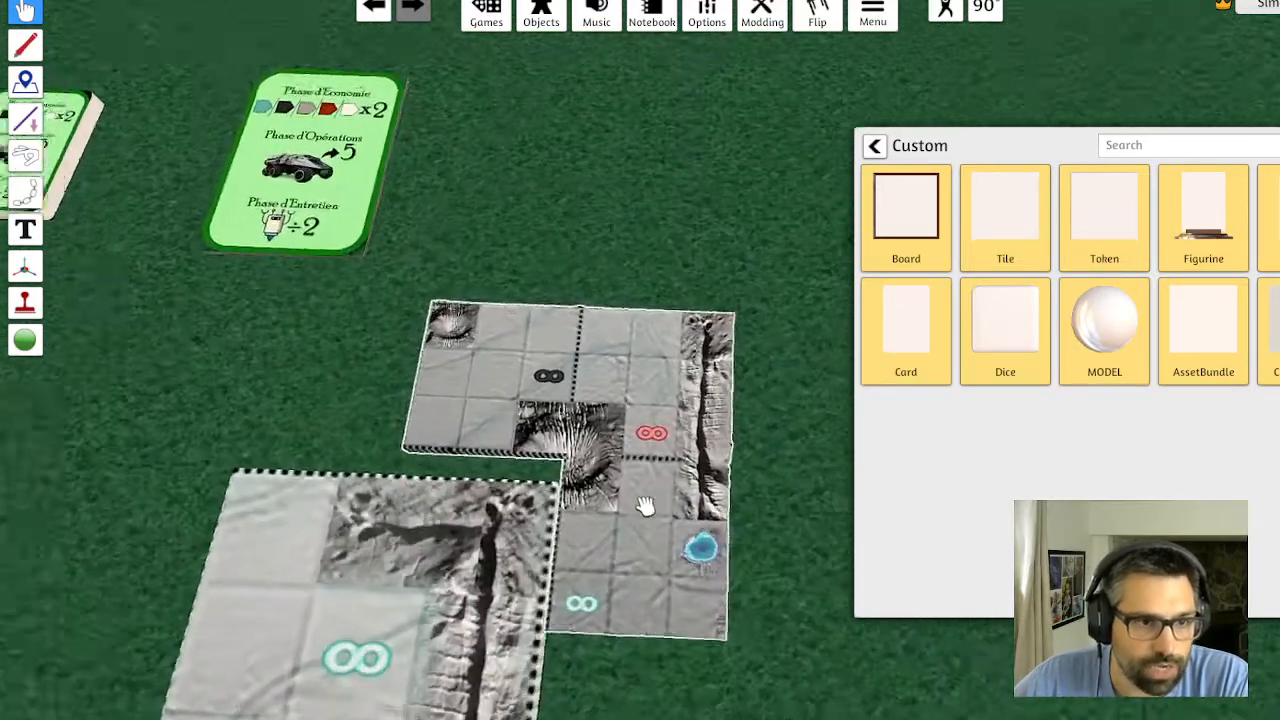
key("a")
key("s")
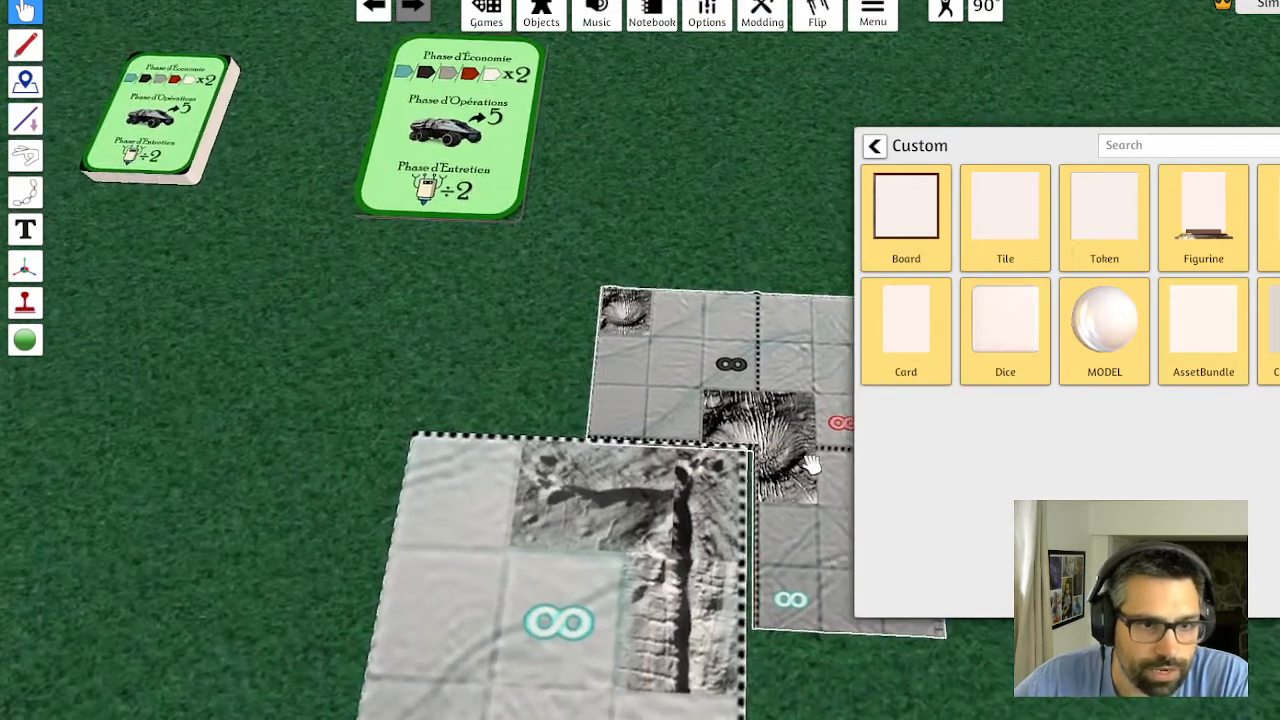
left_click_drag(790, 482, 781, 491)
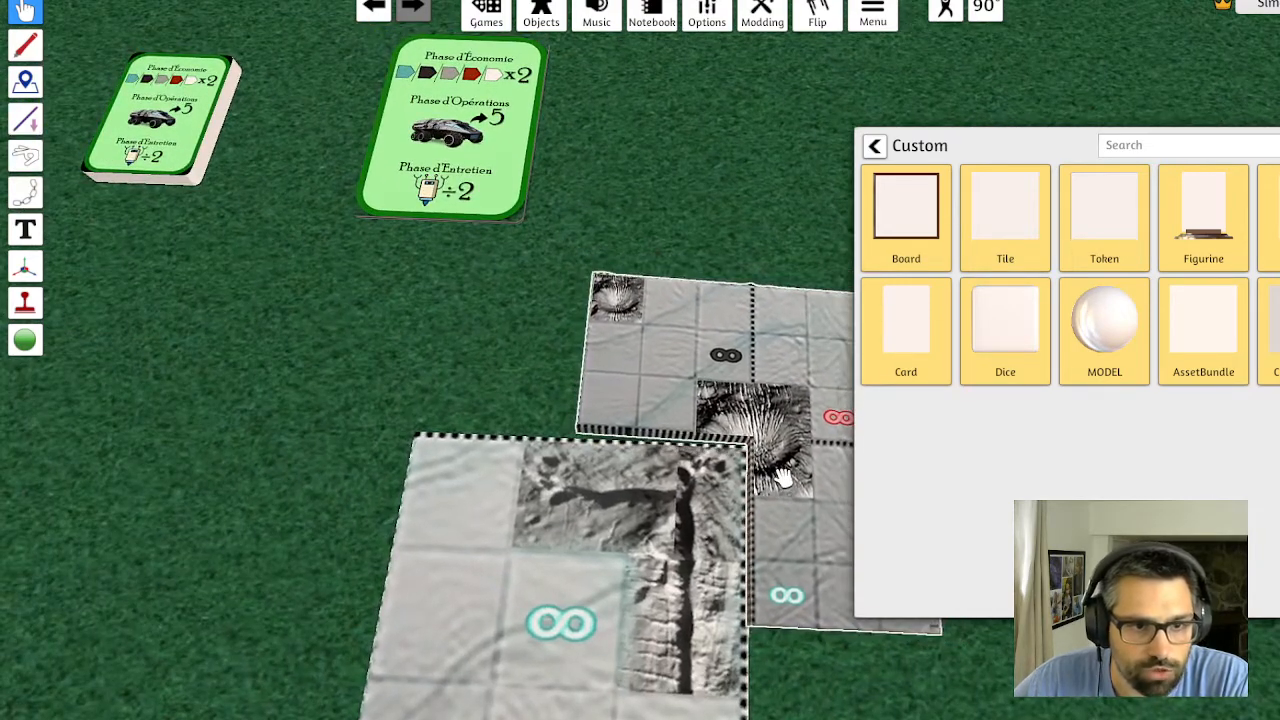
key("d")
key("s")
left_click_drag(543, 400, 714, 474)
Separate the square and L-shaped terrain tiles so that a gap lies between them on the table
scroll(616, 504, "down", 3)
scroll(690, 470, "down", 1)
key("d")
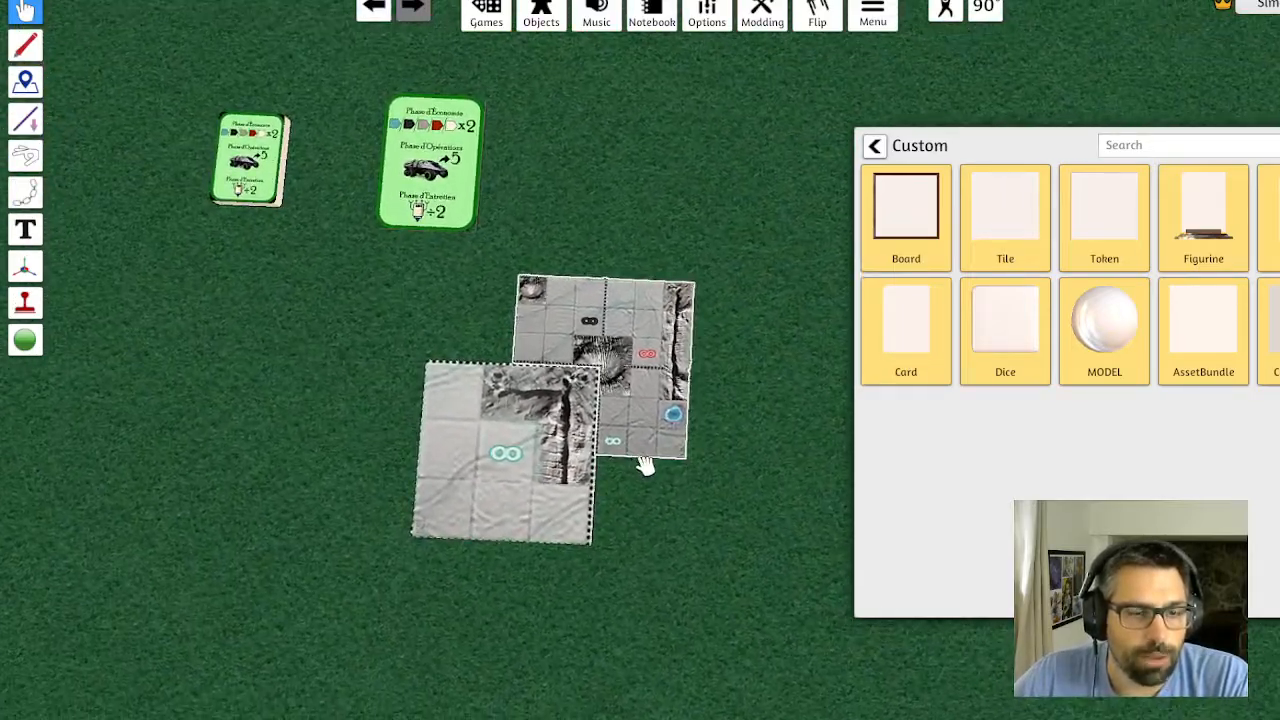
key("d")
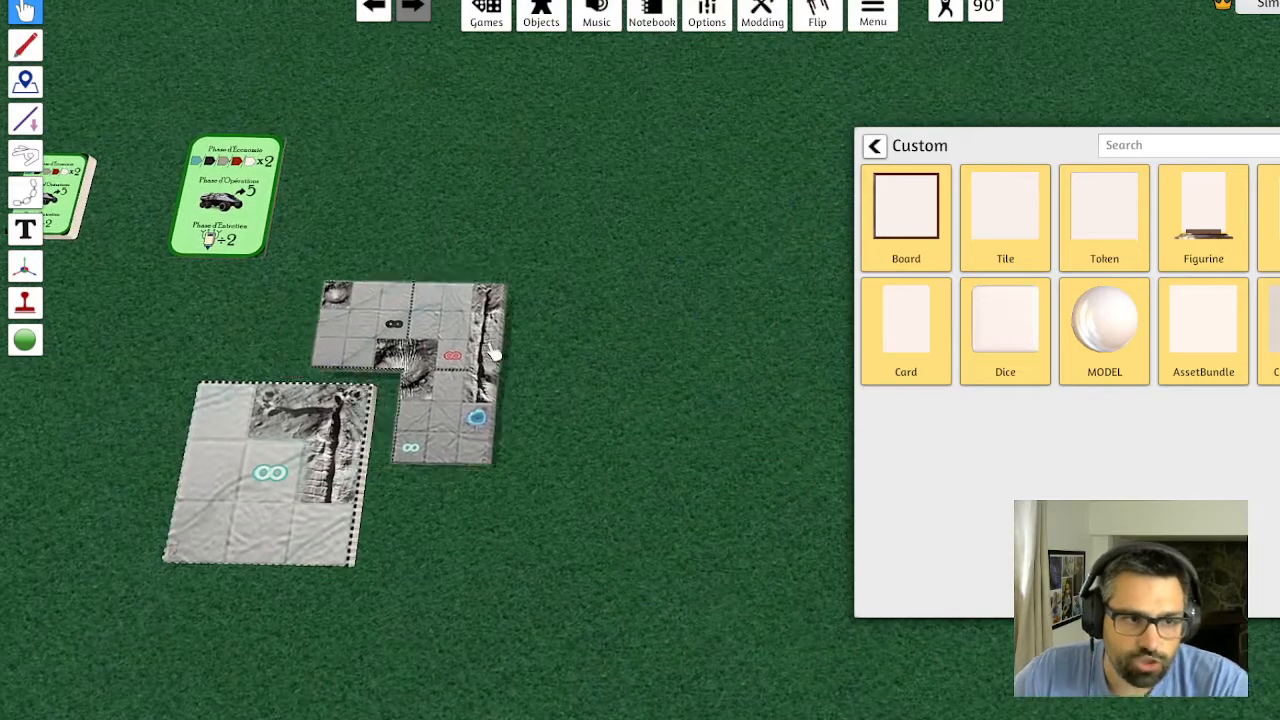
key("s")
key("a")
scroll(590, 305, "down", 3)
key("w")
key("d")
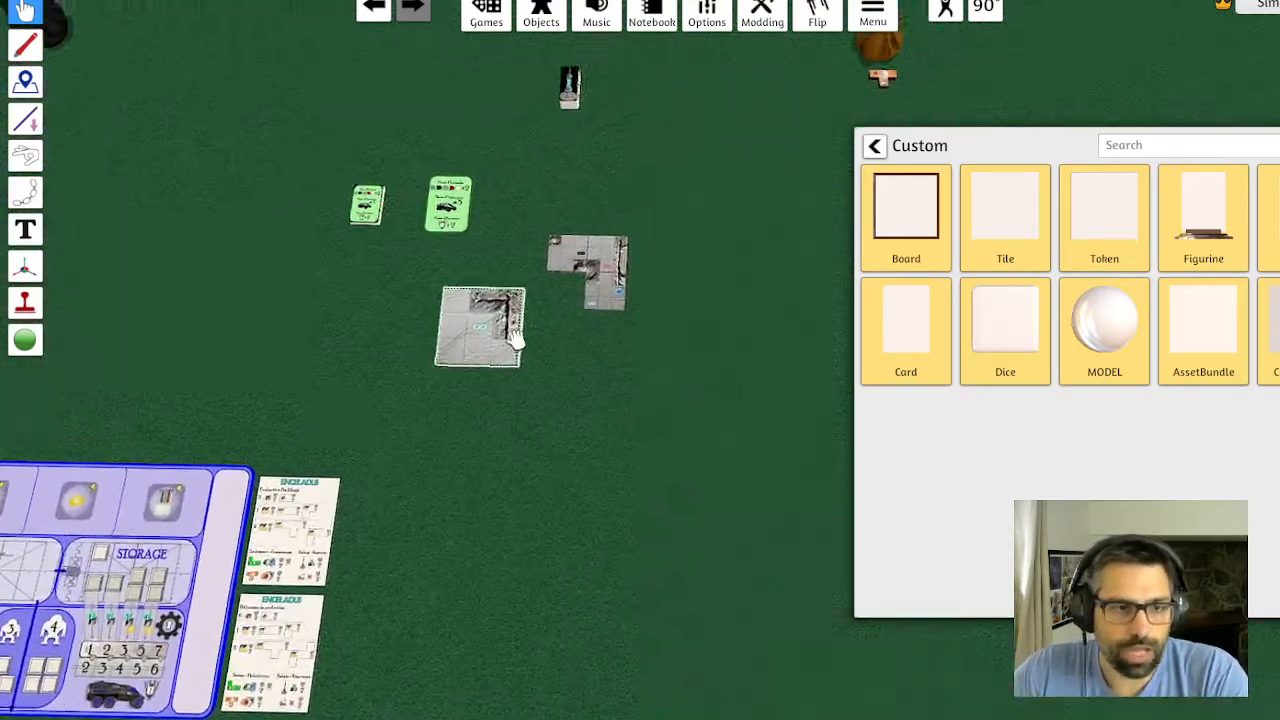
Paste a duplicate of the green phase card beside the original card
scroll(530, 420, "up", 1)
key("w")
key("a")
key("ctrl+v")
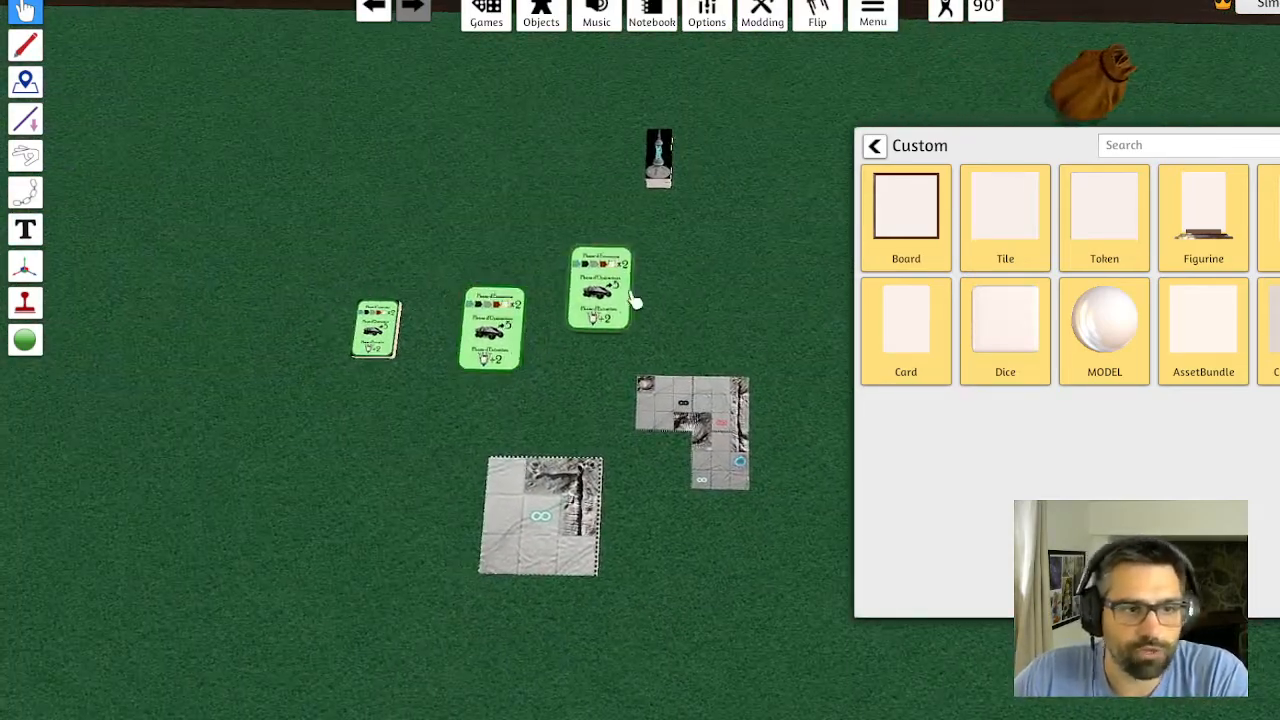
Review the face and back image settings of the duplicate green card and close them together with the component library
right_click(637, 298)
left_click(705, 342)
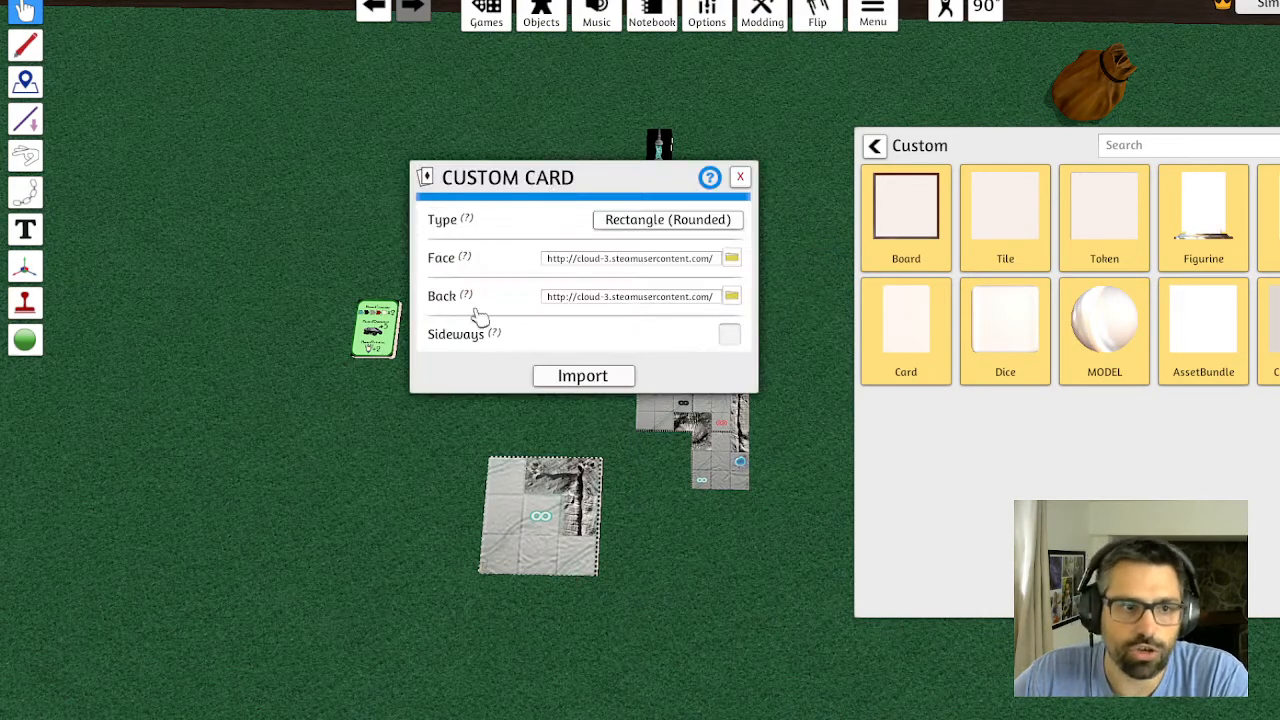
left_click(742, 176)
key("Escape")
scroll(763, 311, "up", 1)
key("s")
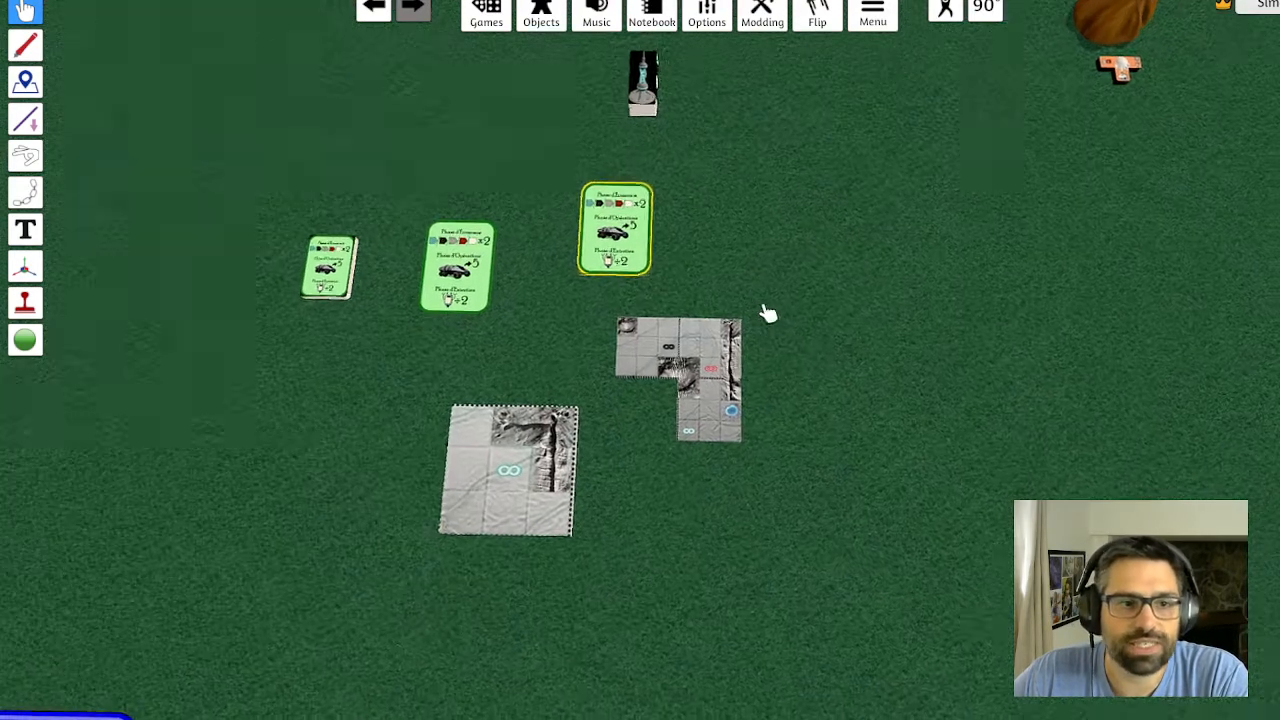
Stack the duplicate green card onto the original green card
left_click_drag(600, 245, 420, 270)
scroll(760, 220, "up", 1)
key("s")
key("d")
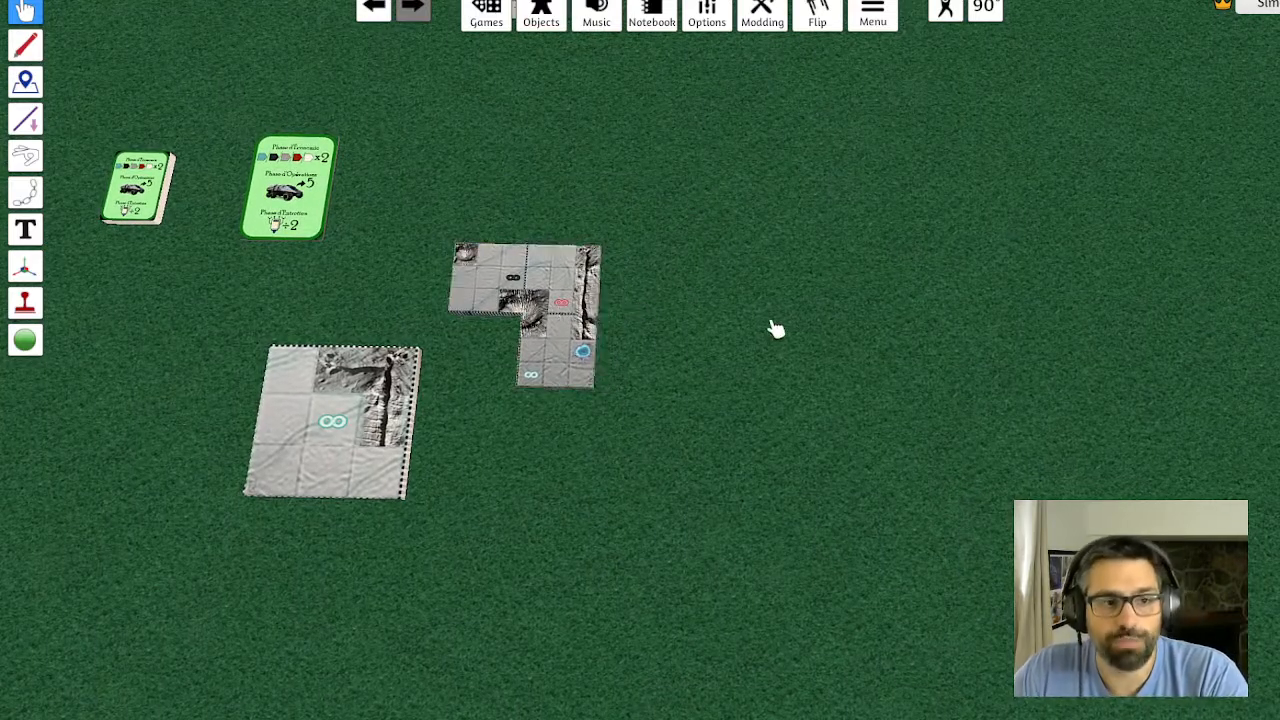
Paste a duplicate of the L-shaped terrain tile on the empty table area beside the original tile
key("ctrl+v")
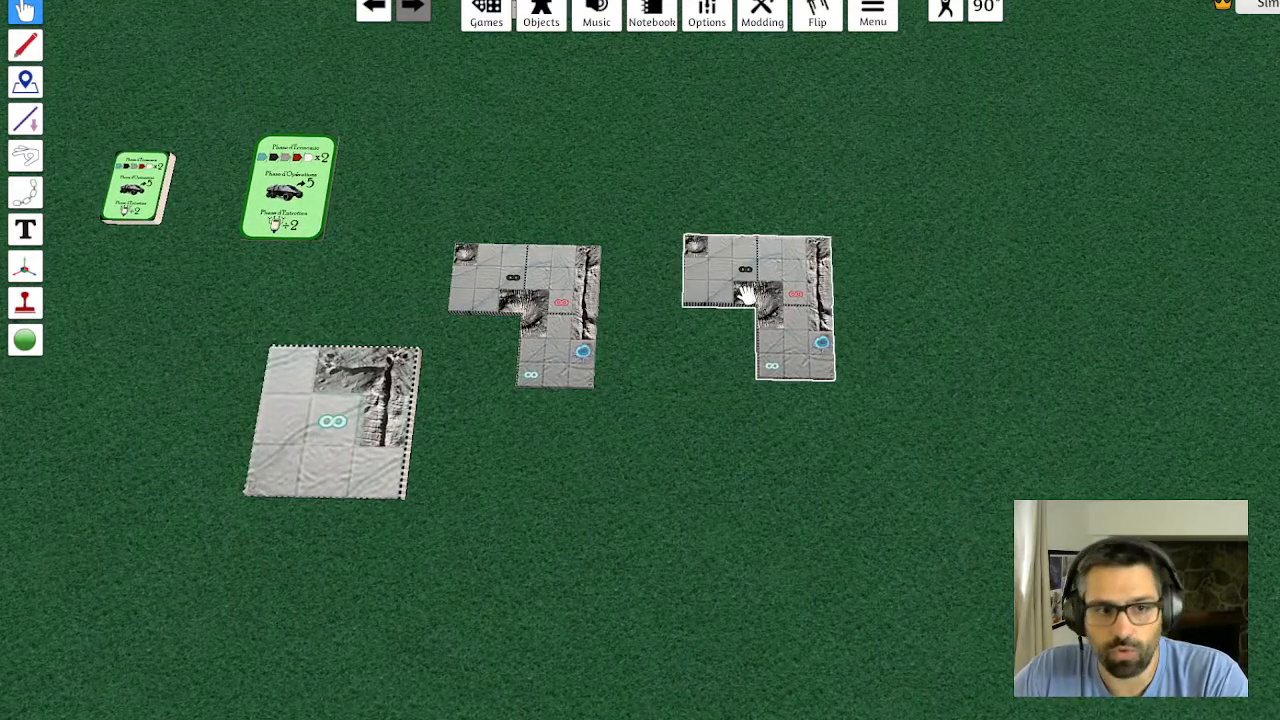
key("d")
scroll(740, 290, "up", 2)
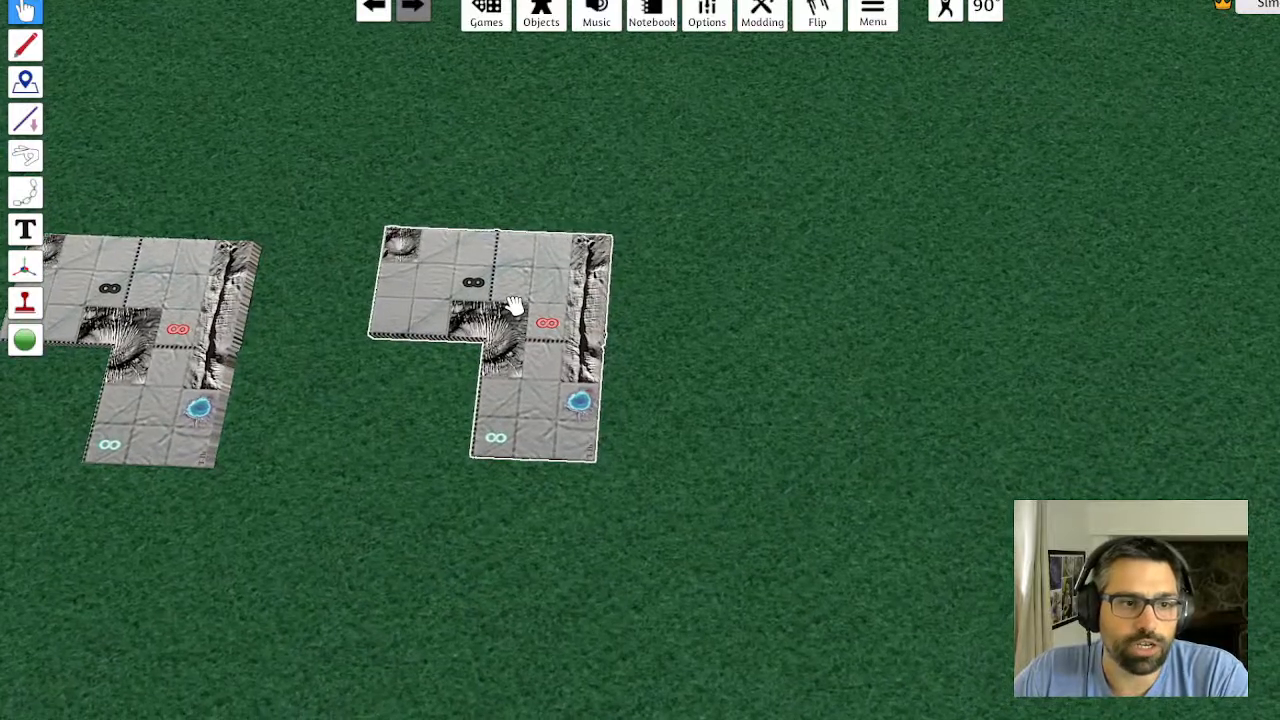
Replace the duplicate terrain tile's image with a cloud upload of 1a.png and update the matching original tile too
right_click(512, 305)
left_click(563, 312)
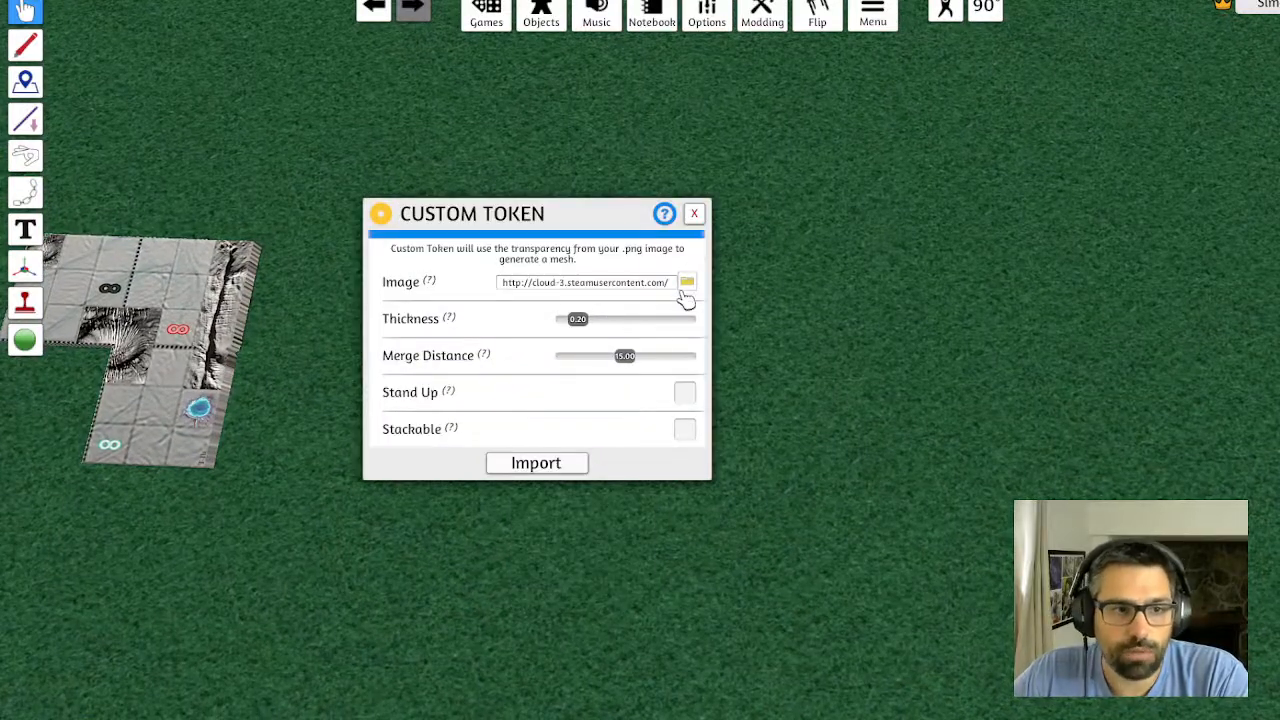
left_click(688, 283)
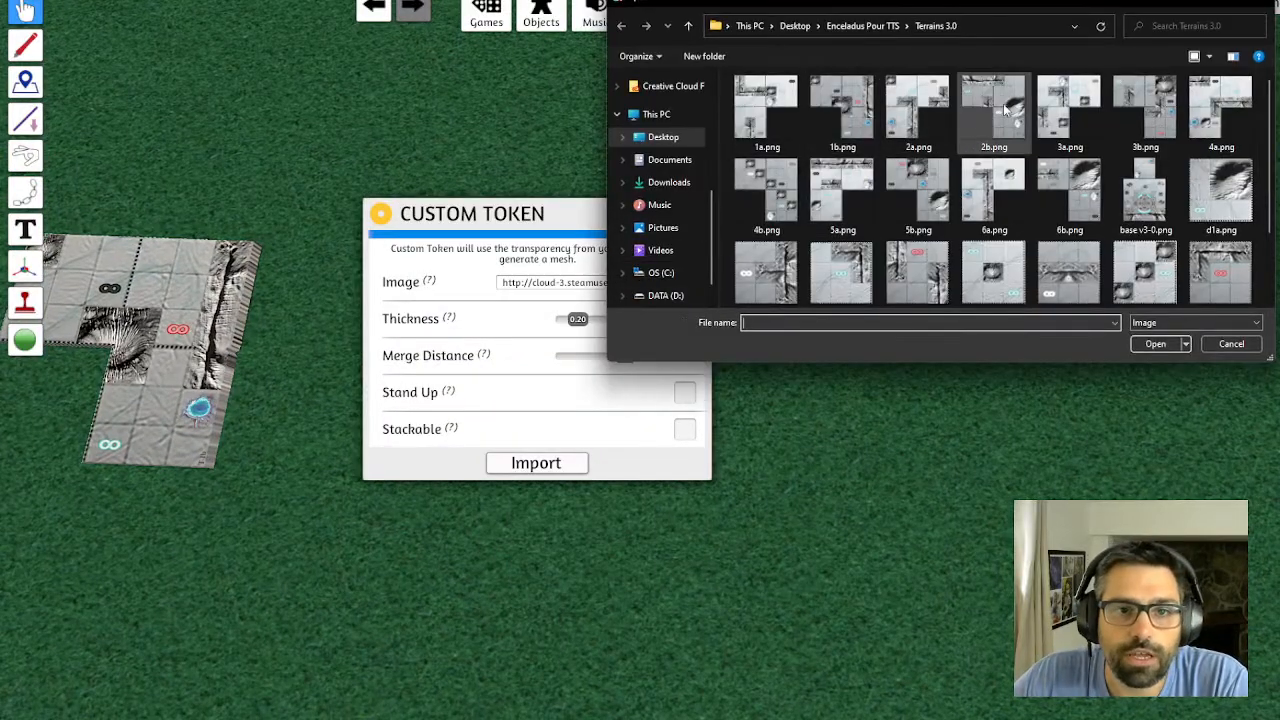
left_click(785, 111)
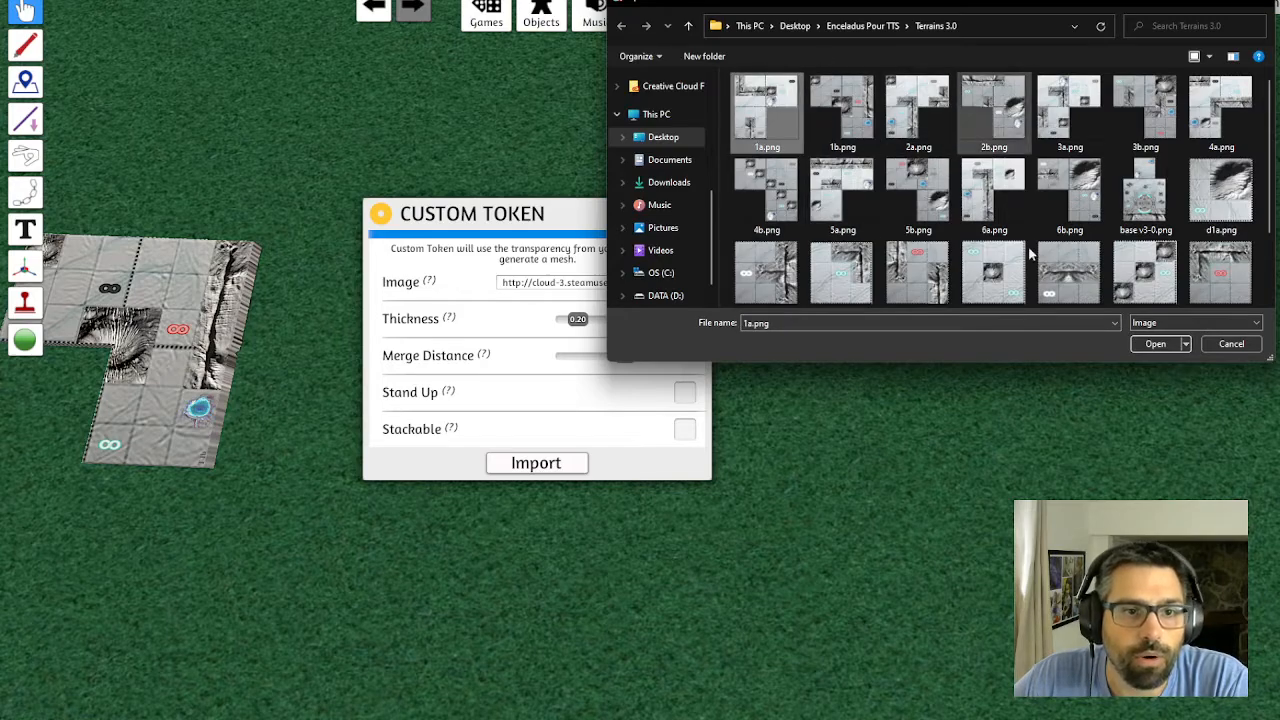
left_click(1155, 344)
left_click(625, 390)
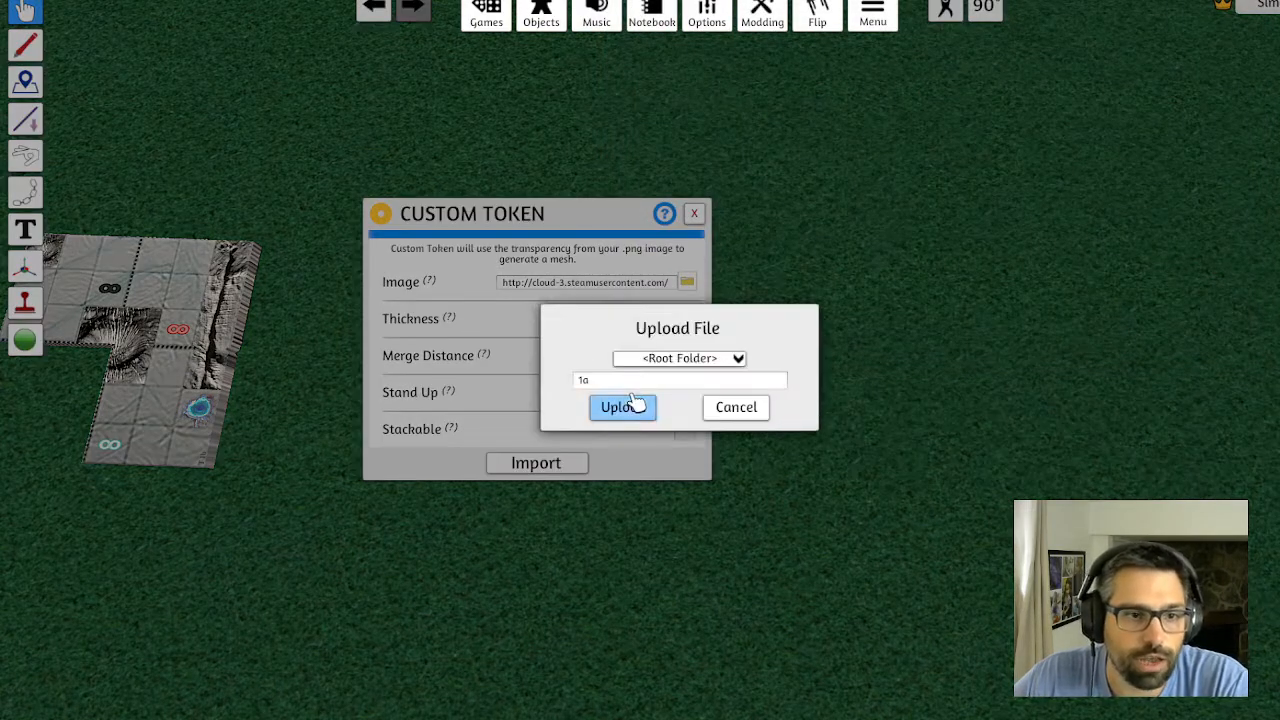
left_click(622, 402)
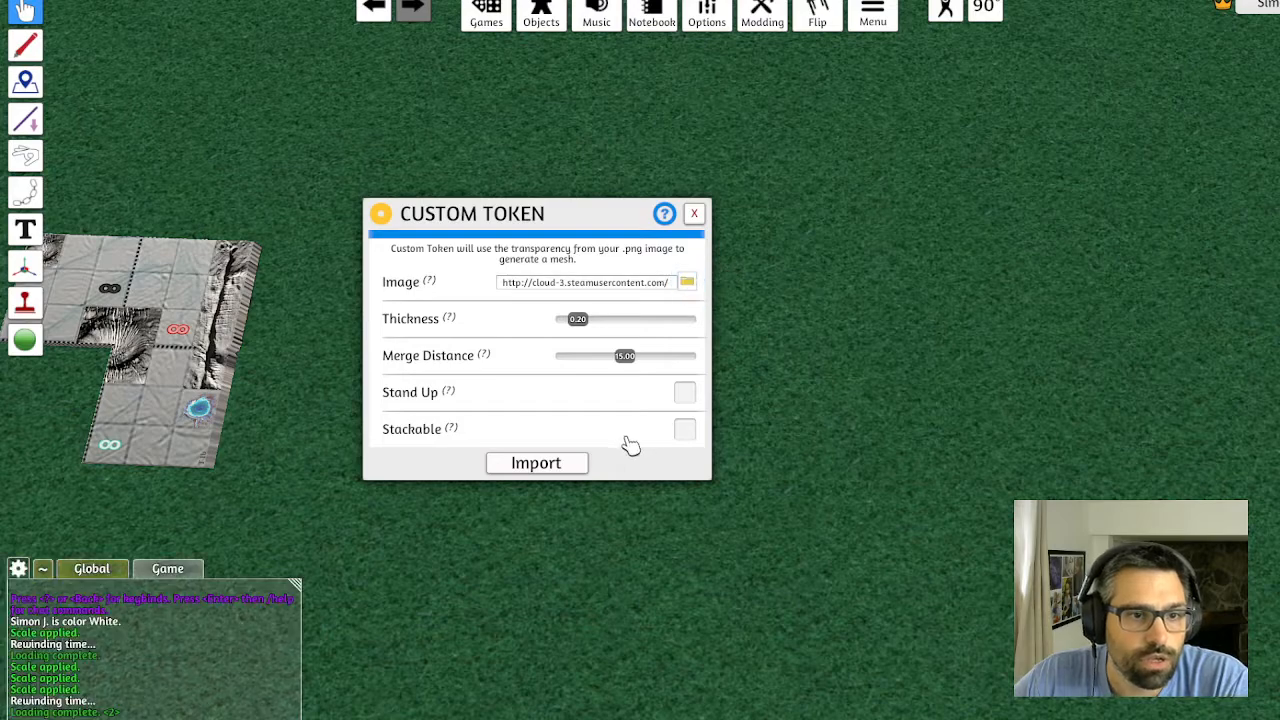
left_click(528, 466)
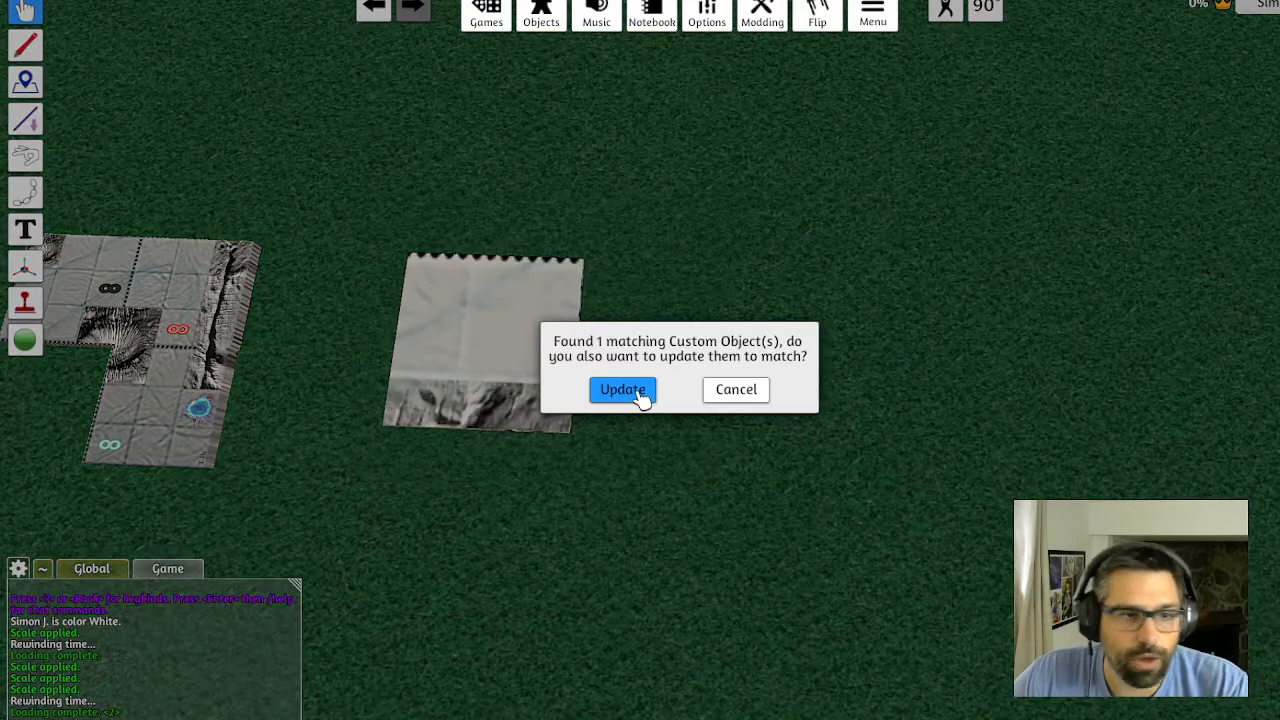
left_click(640, 396)
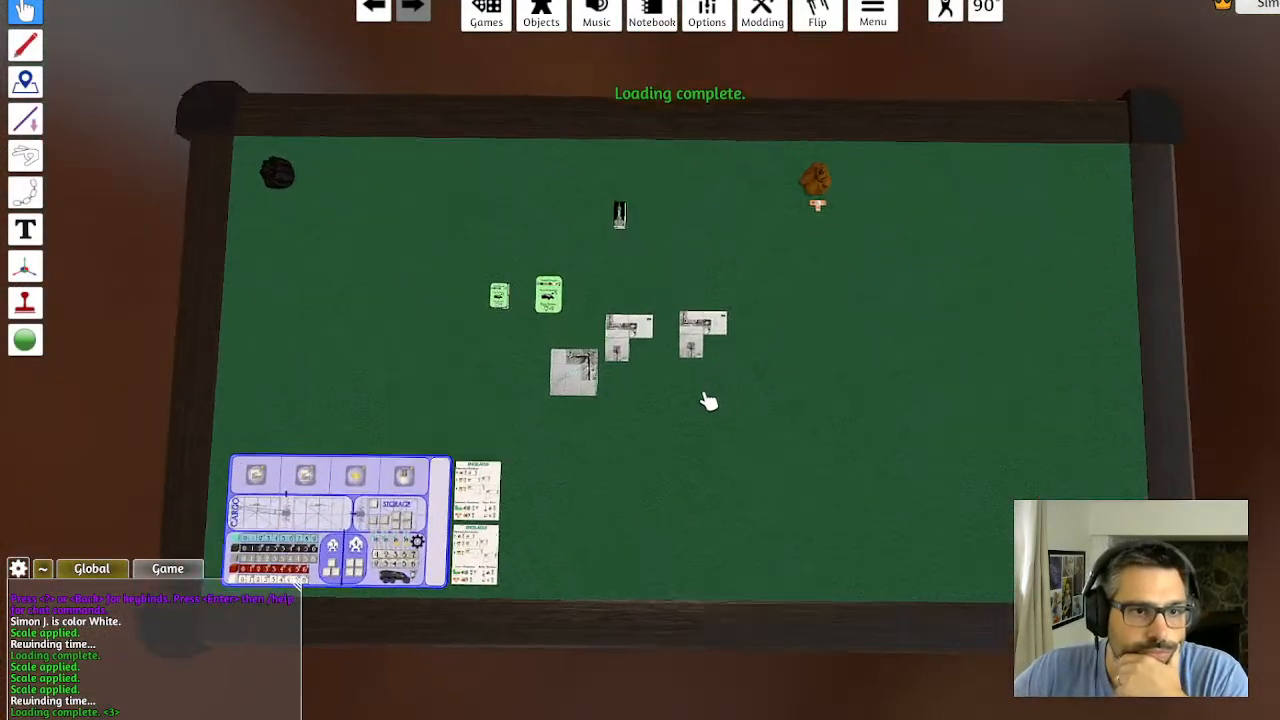
Paste another copy of the 1a terrain tile on the empty table area beside the two existing ones
scroll(708, 401, "up", 5)
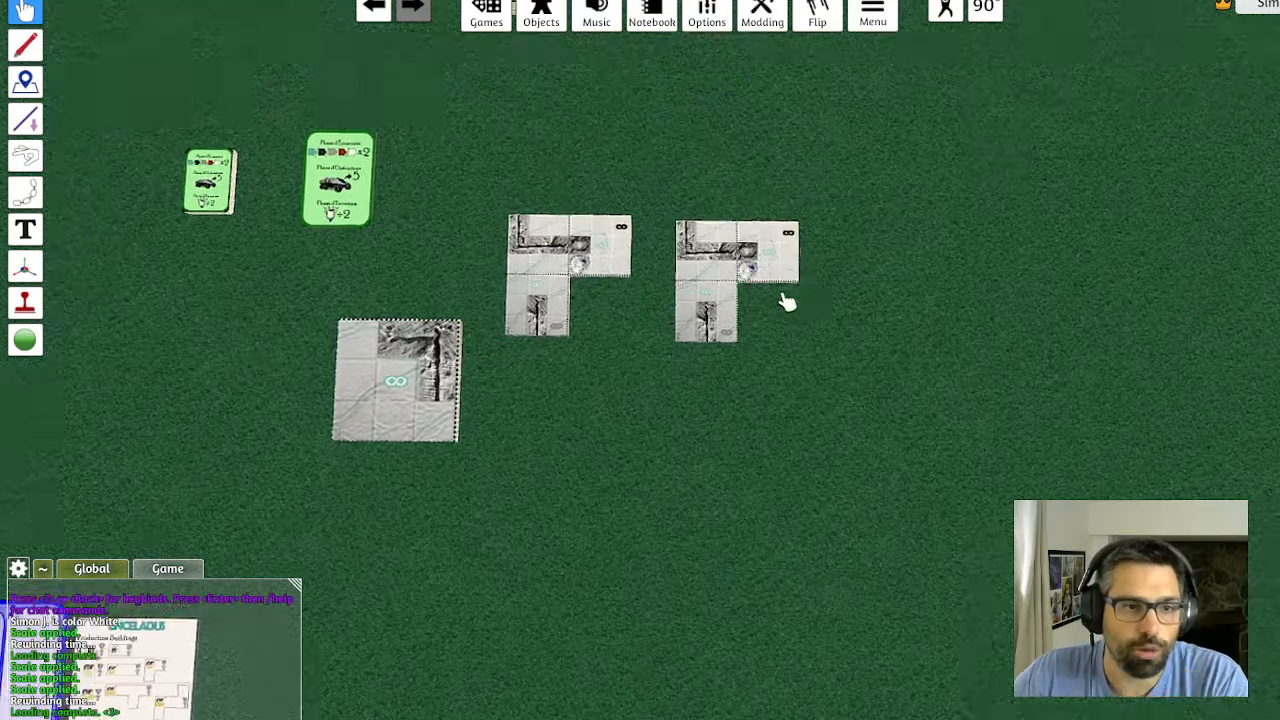
scroll(788, 302, "up", 5)
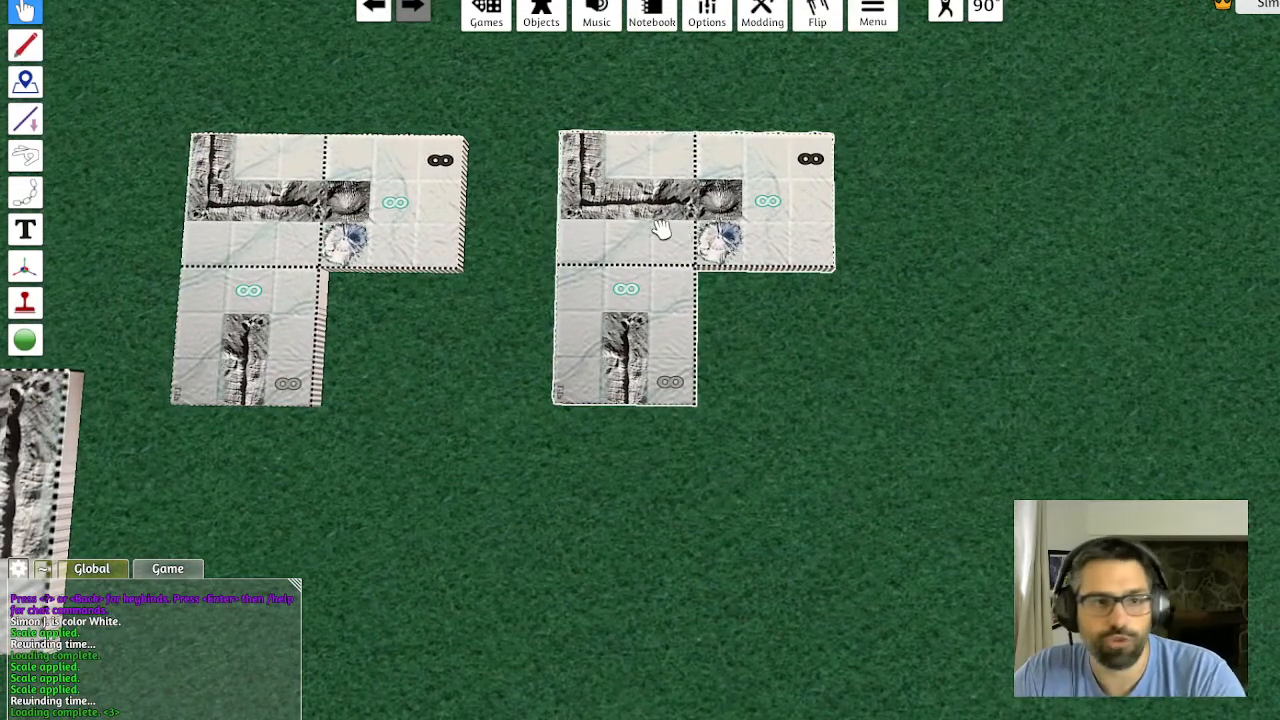
key("ctrl+v")
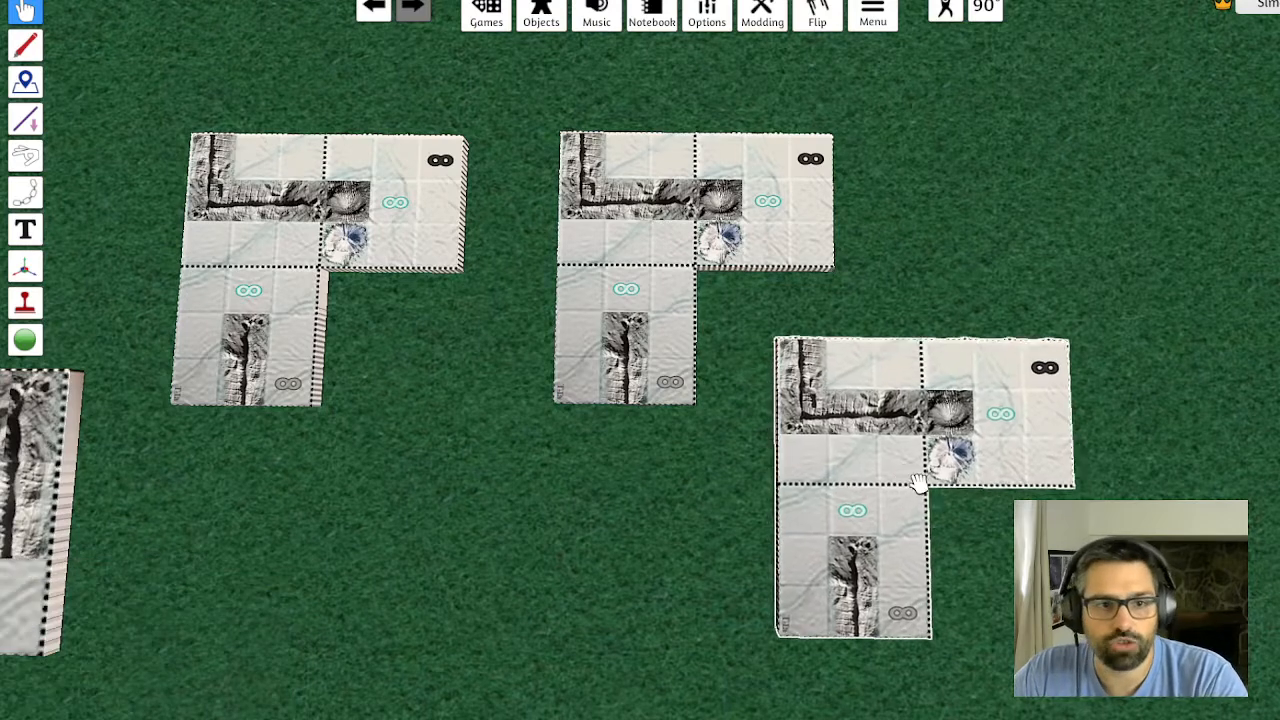
Replace the newly pasted tile's image with a cloud upload of 6a.png, without updating the matching tiles
right_click(800, 406)
left_click(940, 316)
right_click(892, 412)
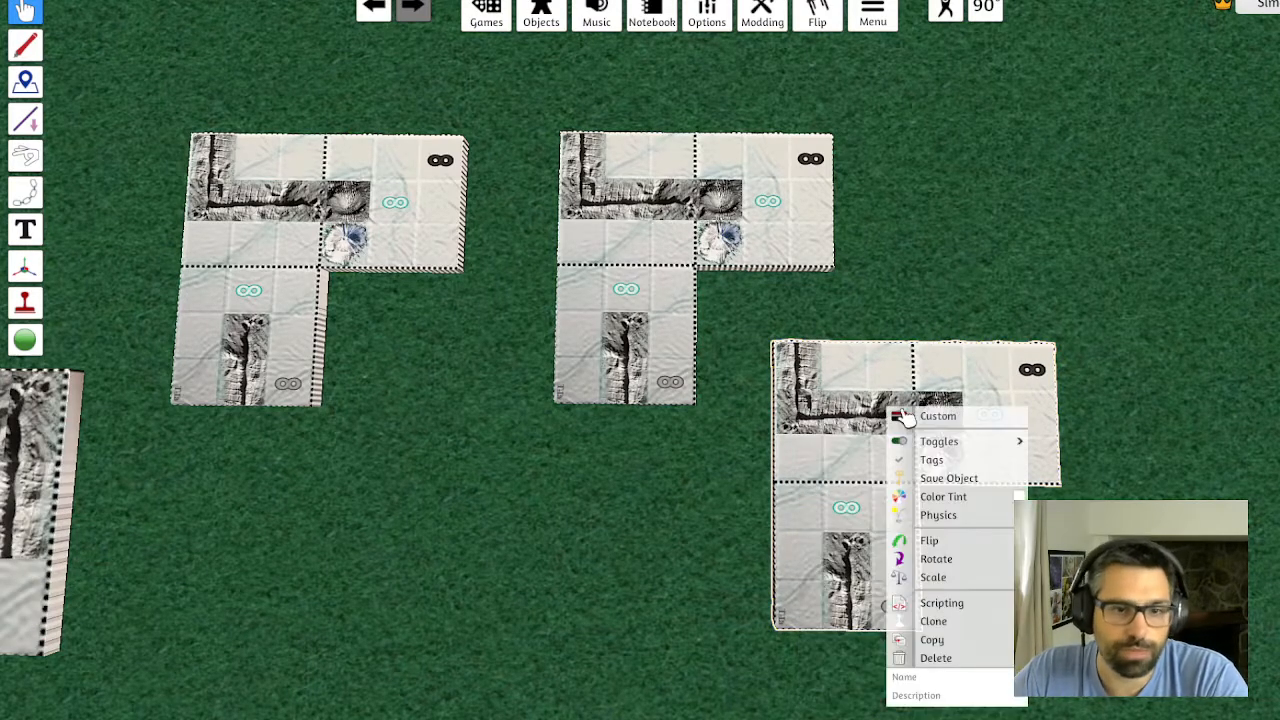
left_click(948, 416)
left_click(687, 282)
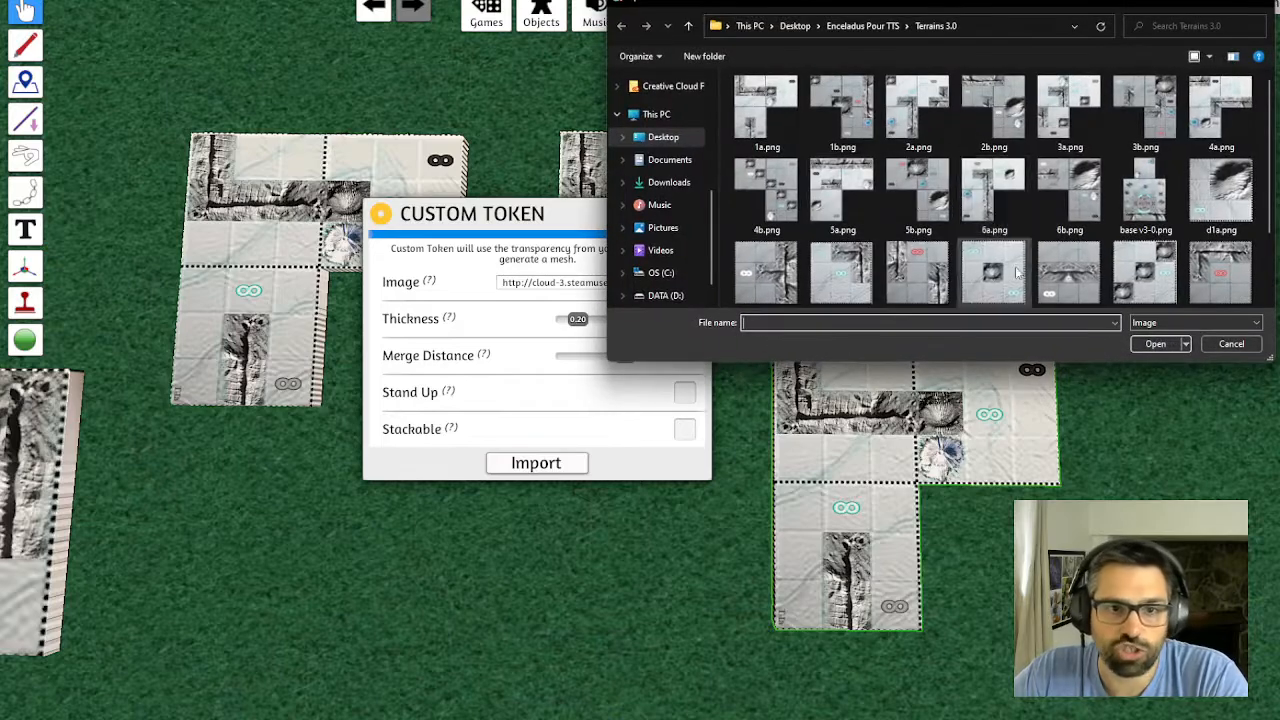
left_click(999, 197)
left_click(1160, 344)
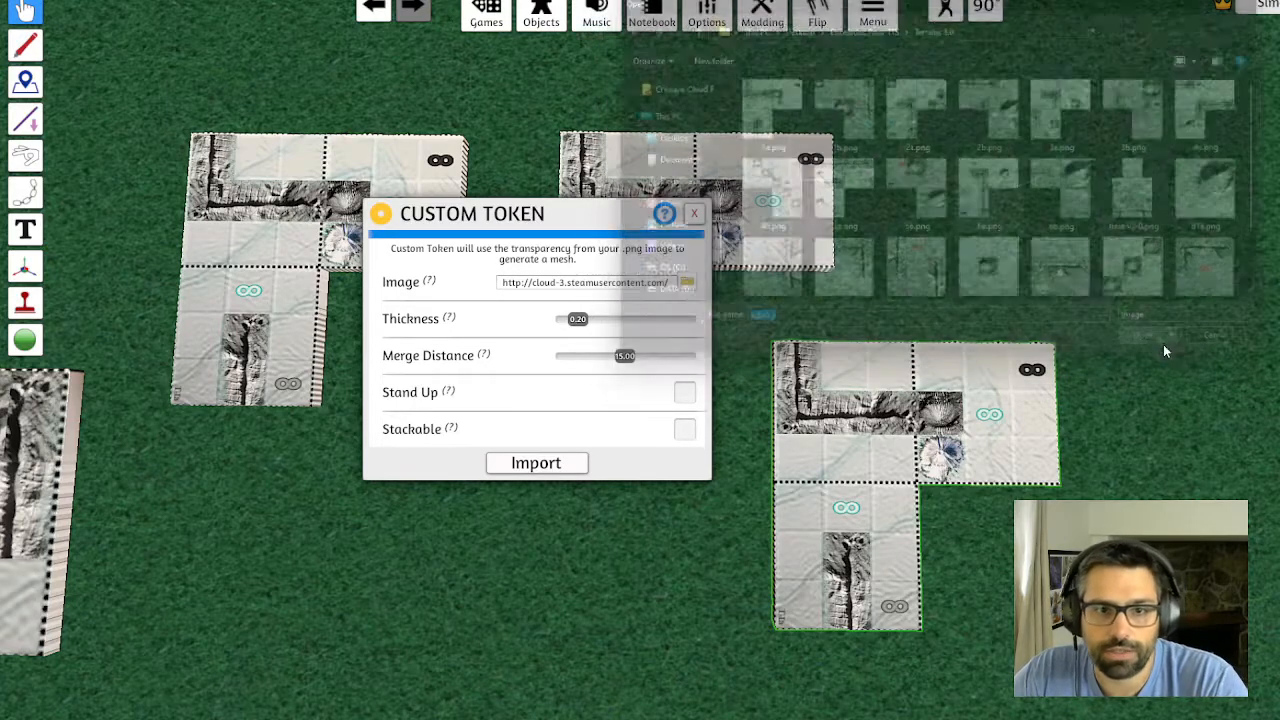
left_click(623, 390)
left_click(623, 408)
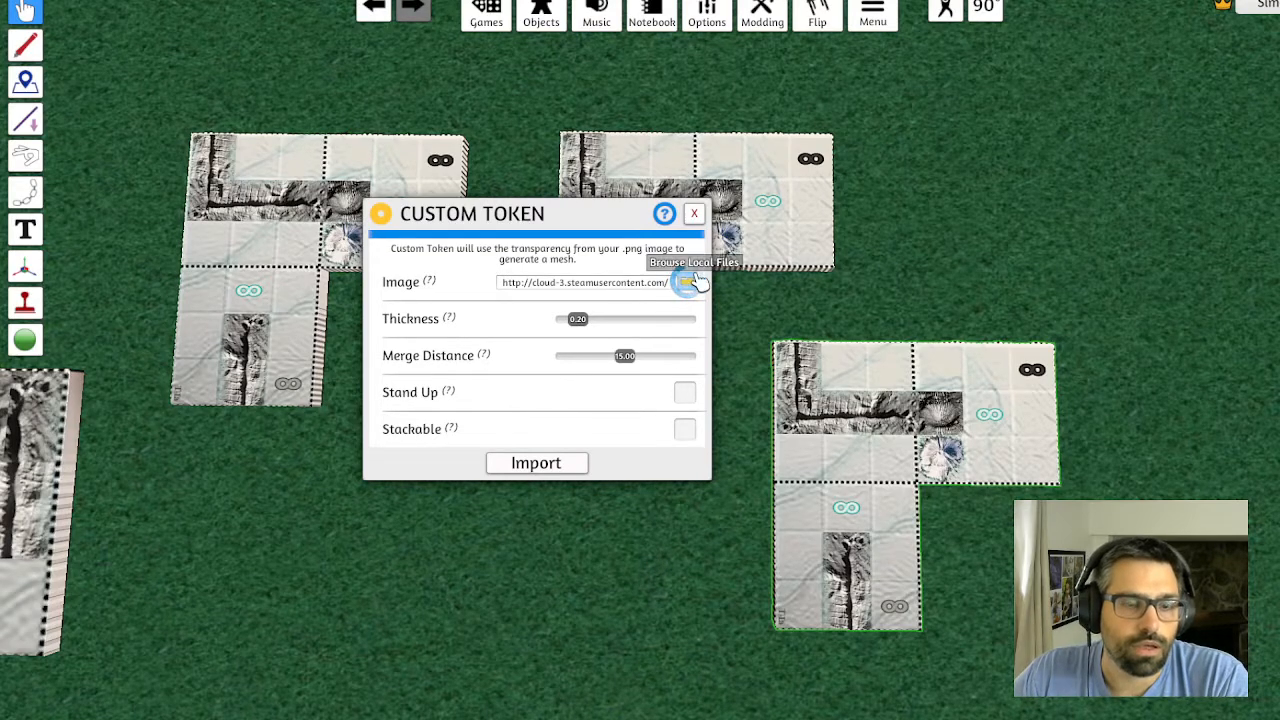
left_click(532, 466)
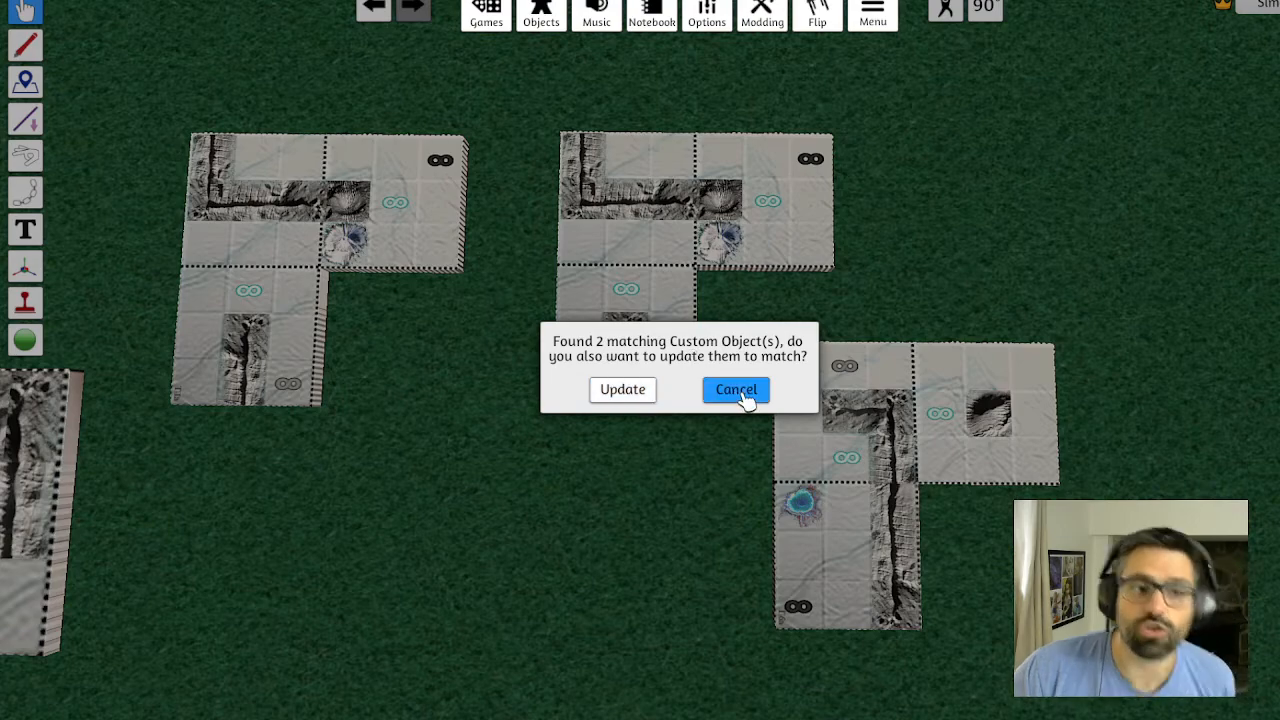
left_click(736, 390)
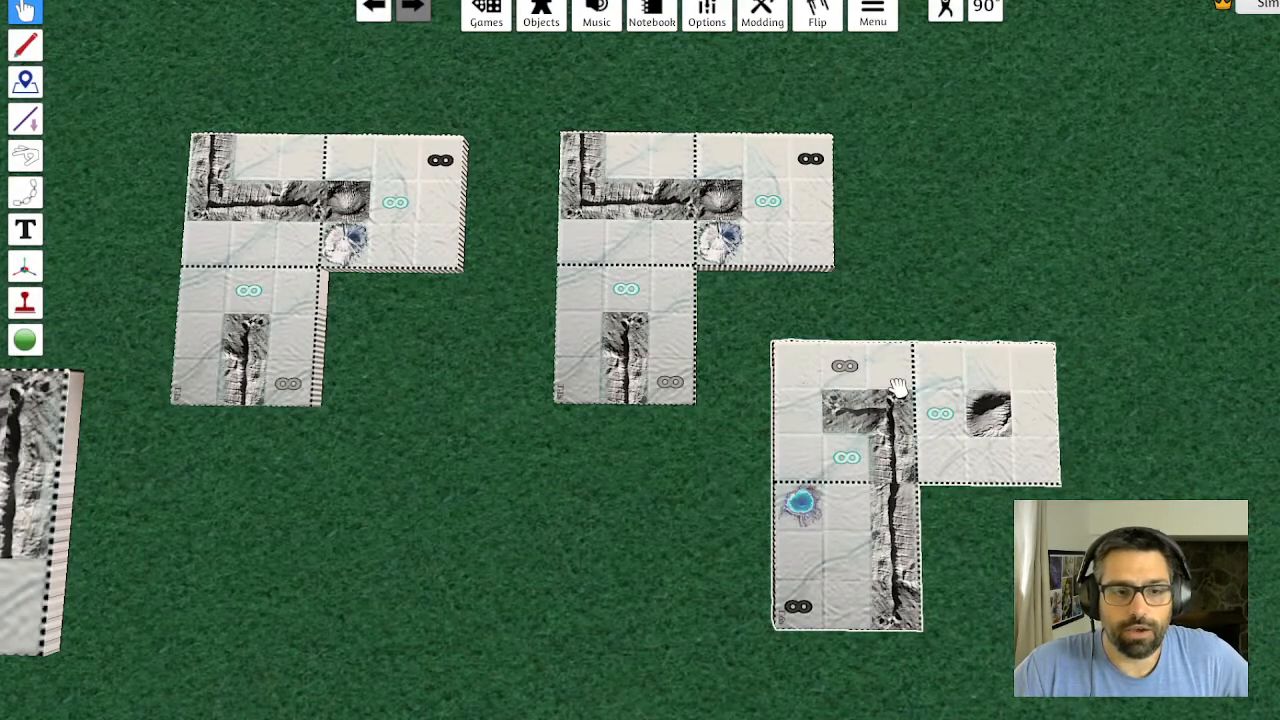
Set the newest terrain tile's image to 4a.png, uploaded to the cloud, and import it
key("s")
key("d")
scroll(769, 303, "down", 1)
left_click_drag(769, 303, 757, 283)
right_click(757, 283)
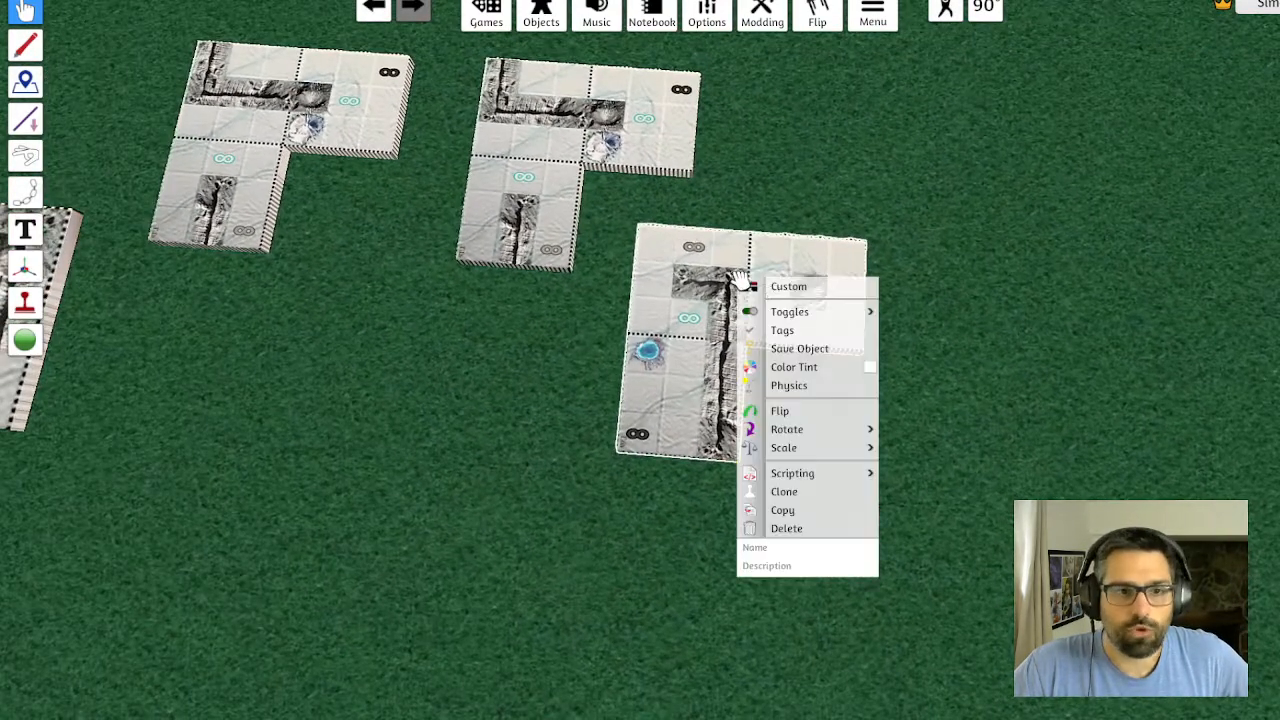
left_click(780, 284)
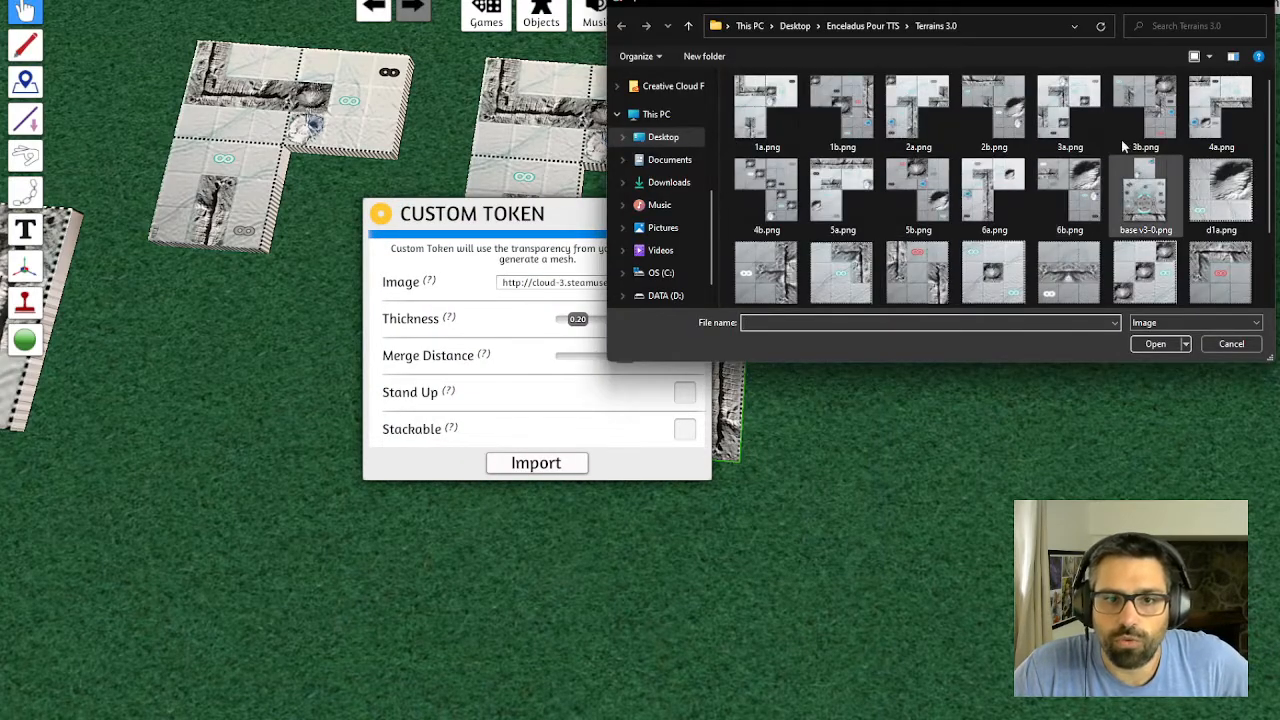
left_click(1218, 112)
left_click(1152, 343)
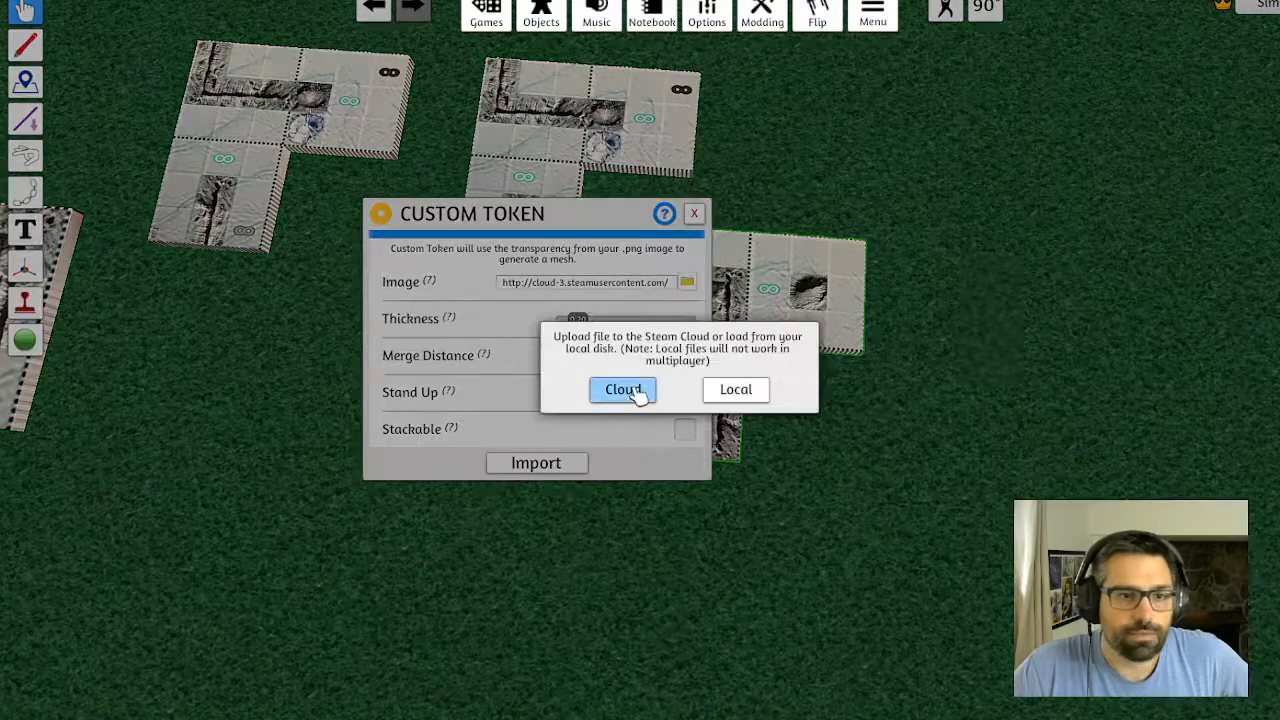
left_click(640, 388)
left_click(623, 407)
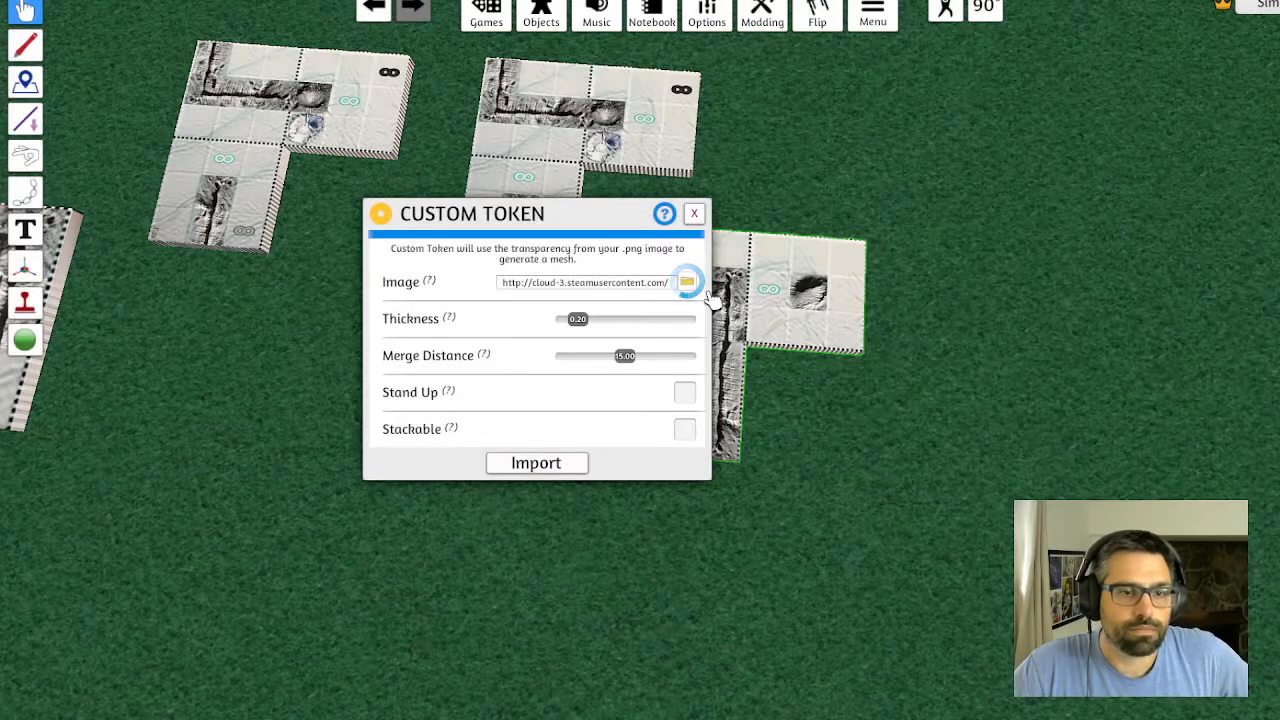
left_click(630, 287)
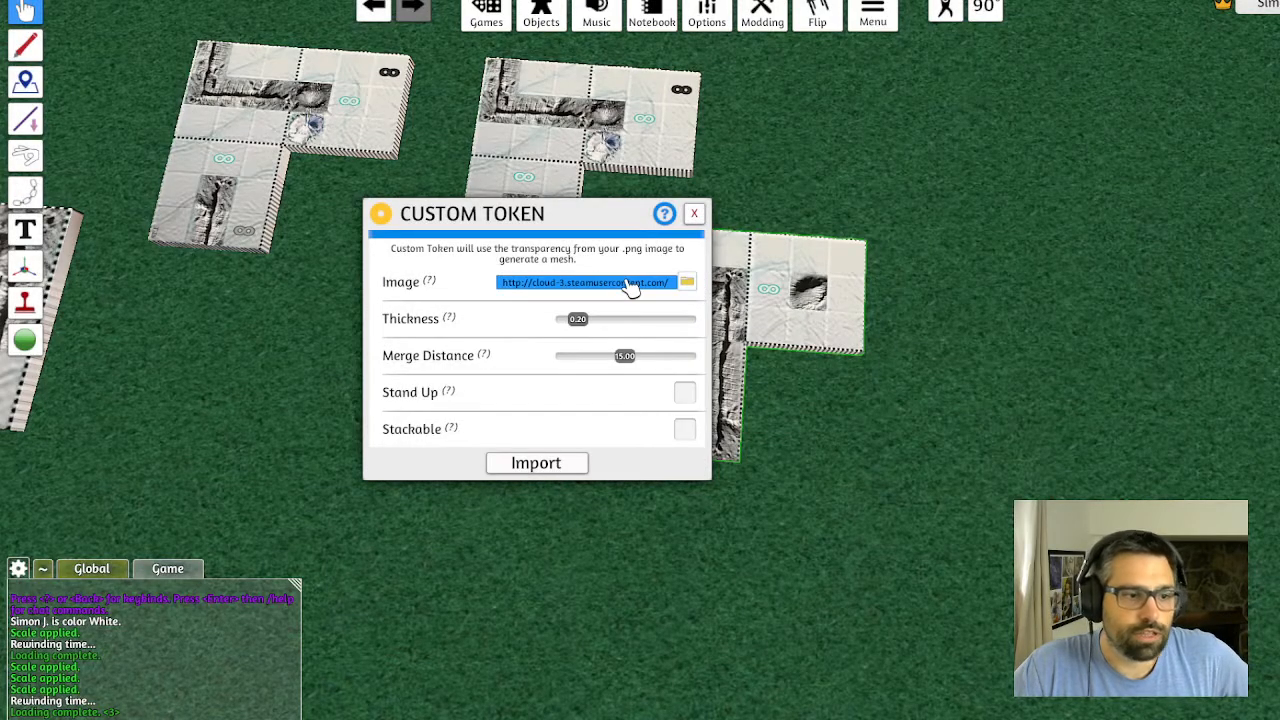
left_click(536, 463)
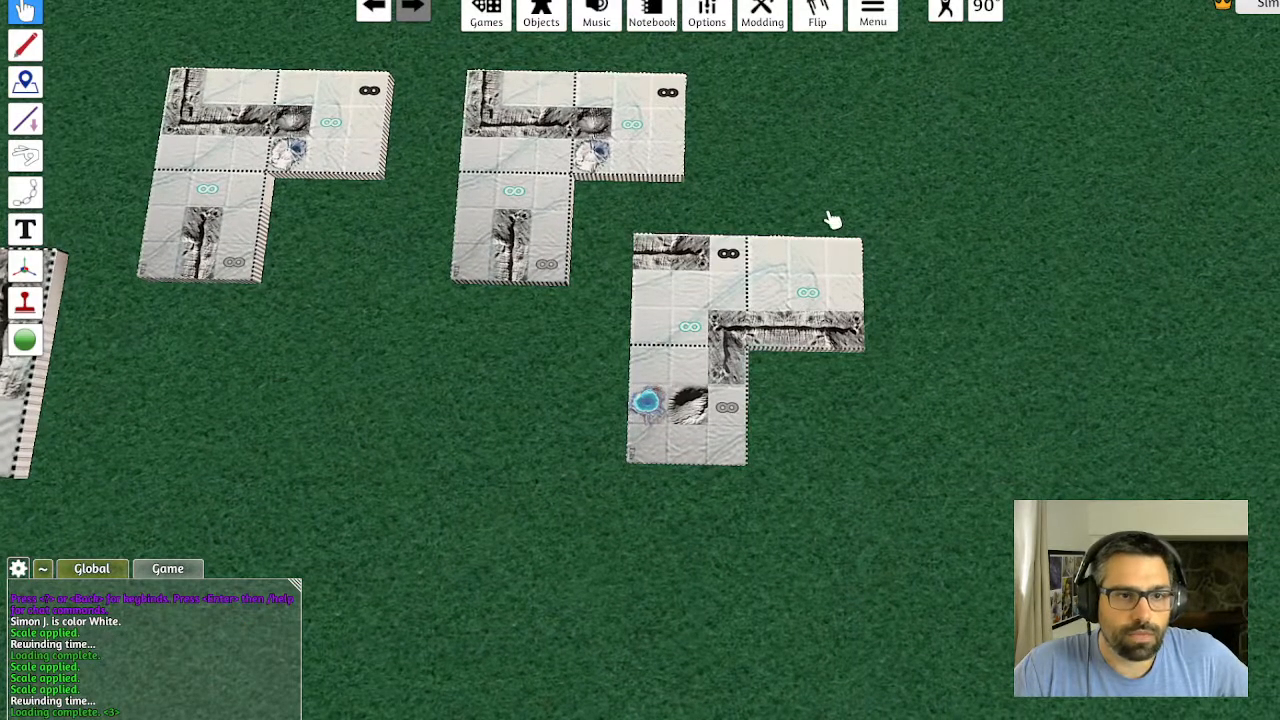
Paste a duplicate of the 4a terrain tile on the empty table area beside it
left_click_drag(807, 185, 846, 226)
scroll(843, 220, "up", 1)
scroll(843, 222, "down", 1)
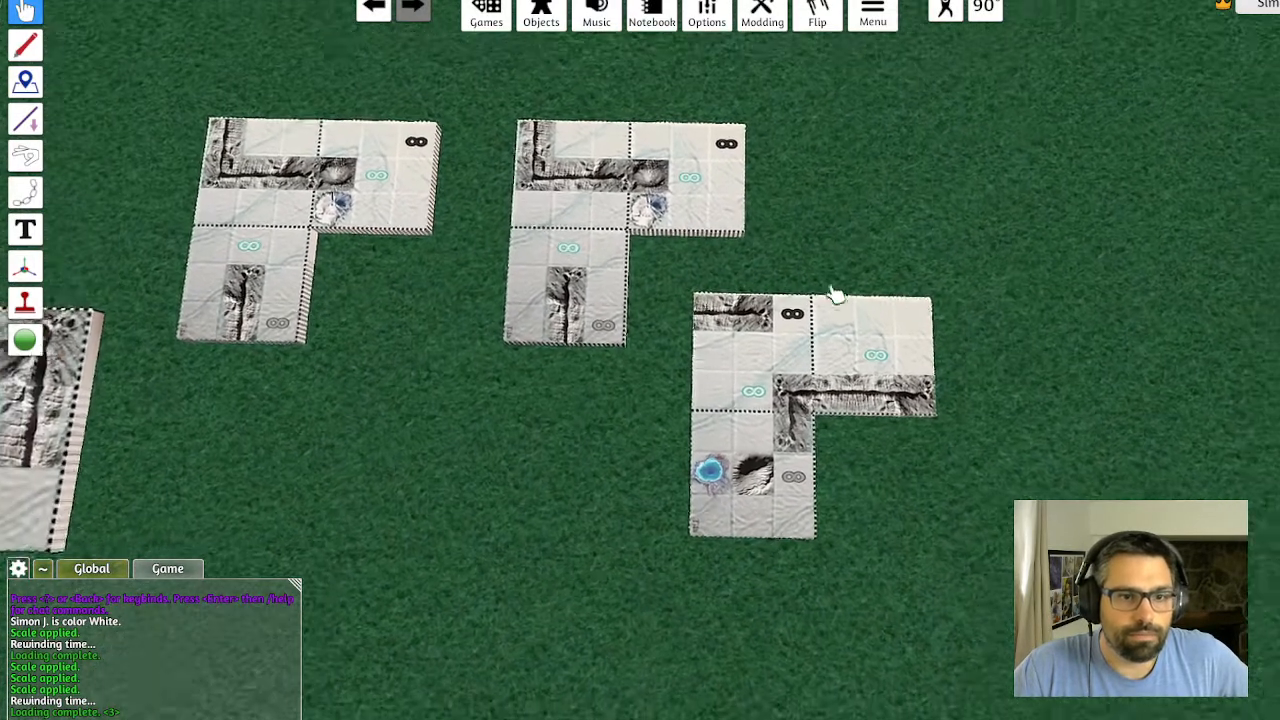
scroll(854, 383, "up", 2)
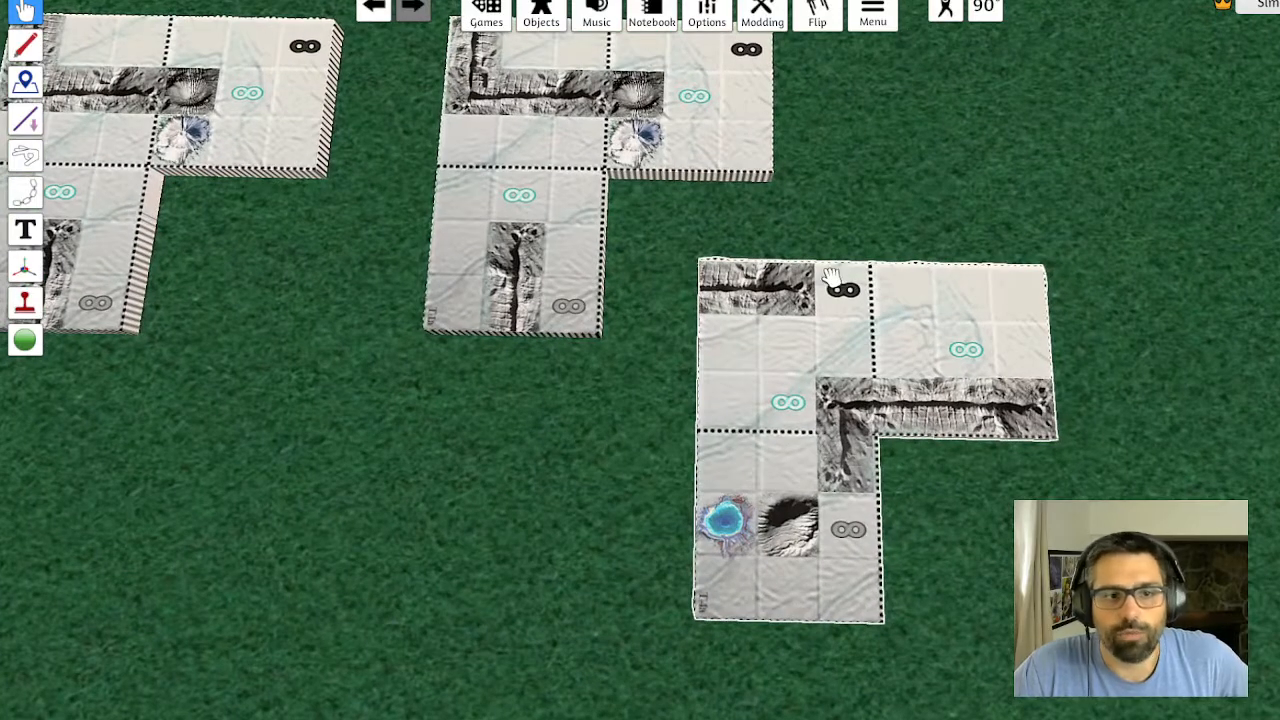
left_click_drag(837, 274, 623, 291)
scroll(623, 291, "down", 1)
left_click_drag(742, 302, 675, 326)
key("ctrl+v")
Replace the duplicate 4a tile's image with a cloud upload of 4b.png, leaving the matching tile out of the update
right_click(918, 334)
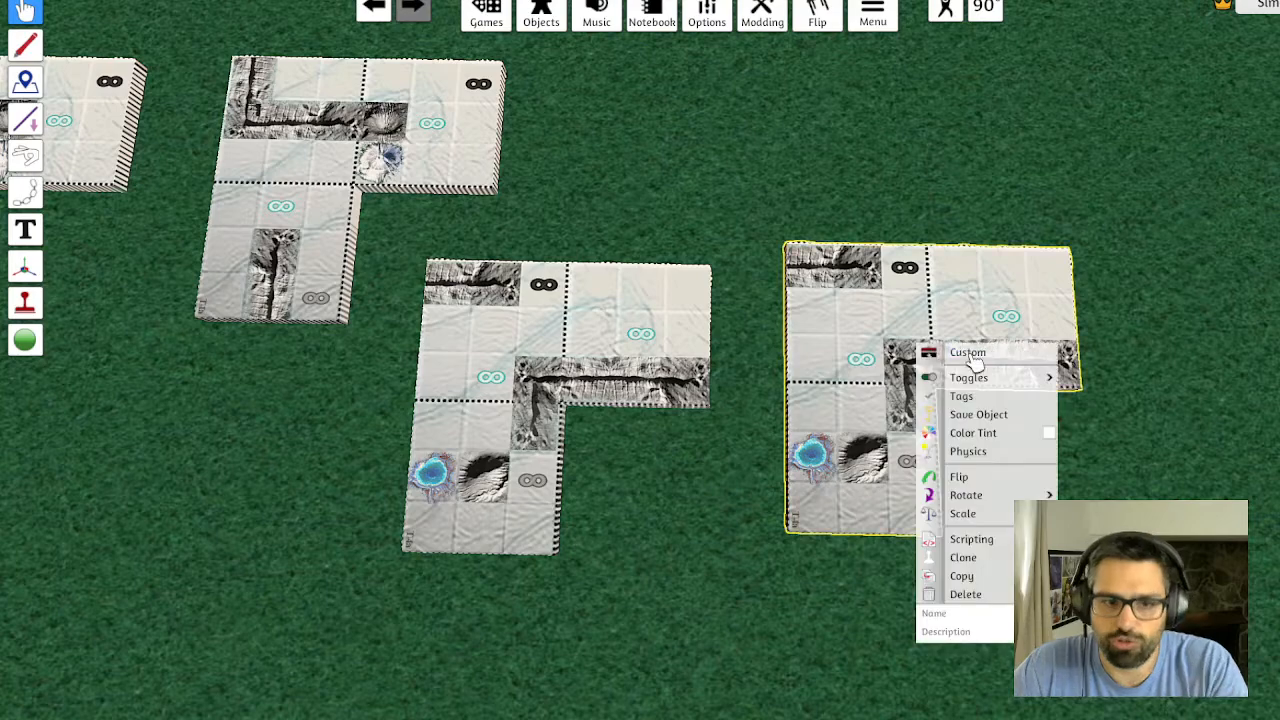
left_click(962, 339)
left_click(689, 285)
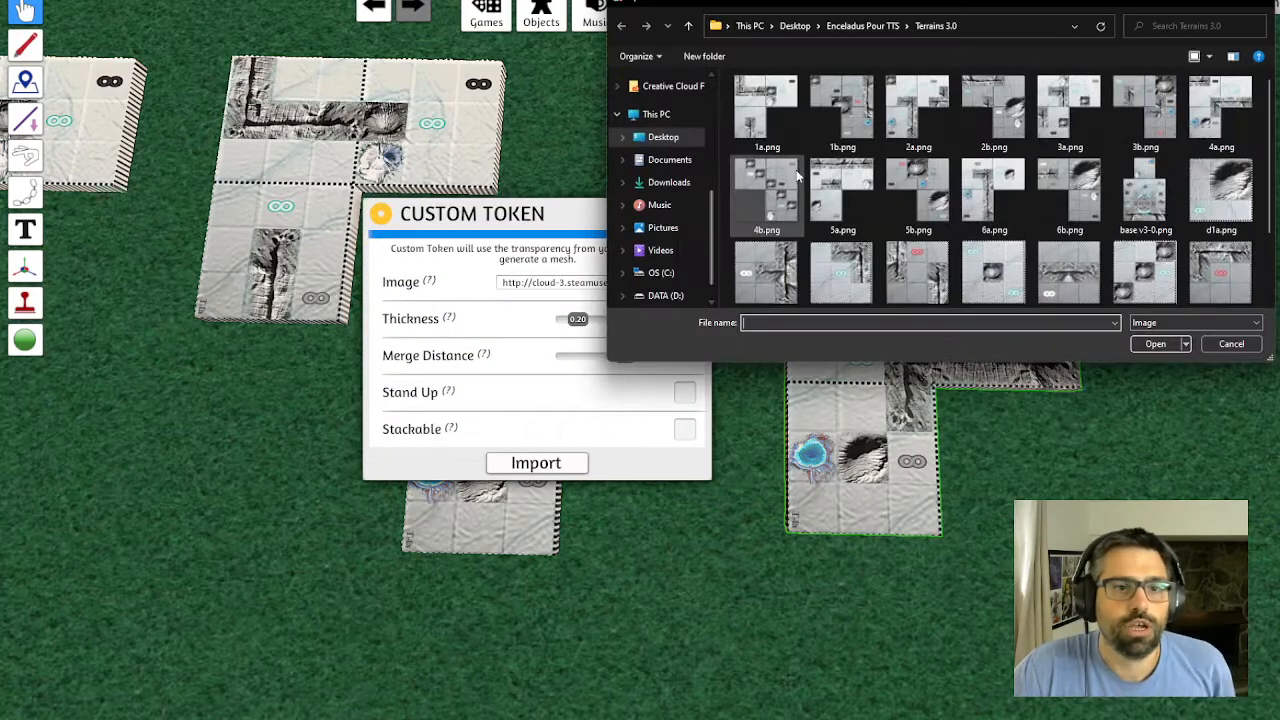
left_click(1155, 344)
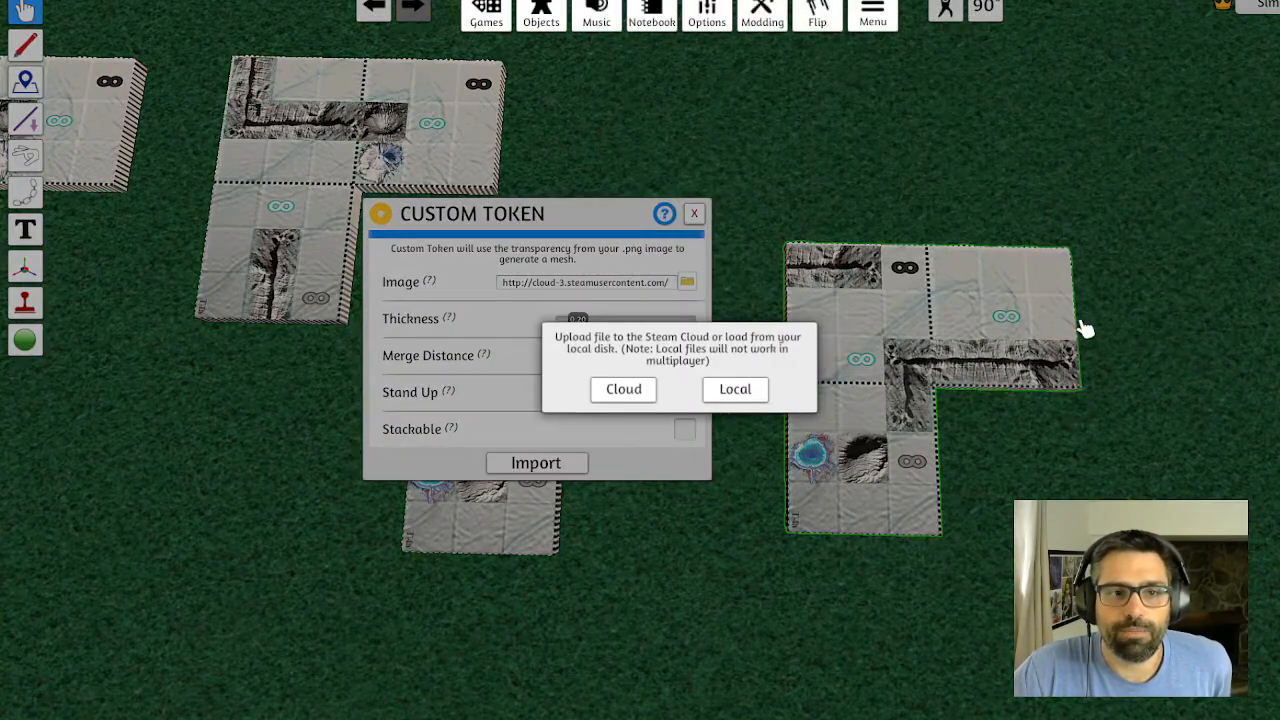
left_click(625, 391)
left_click(623, 408)
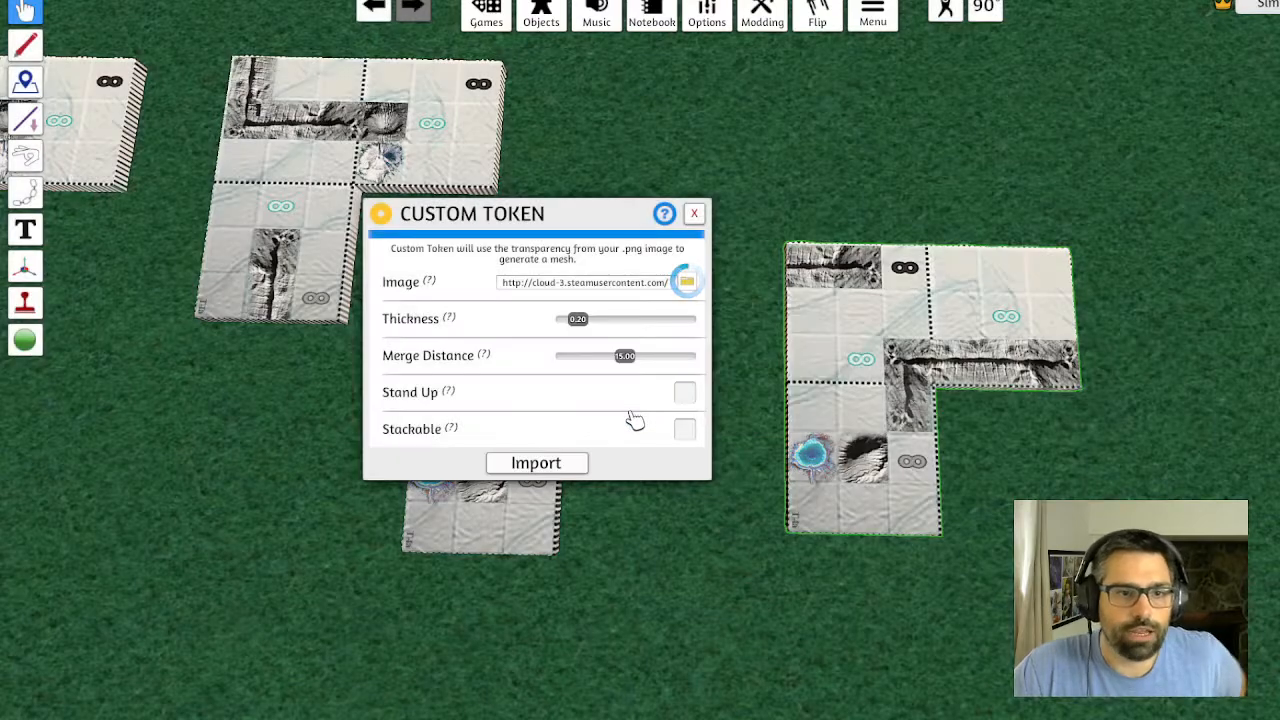
left_click(540, 463)
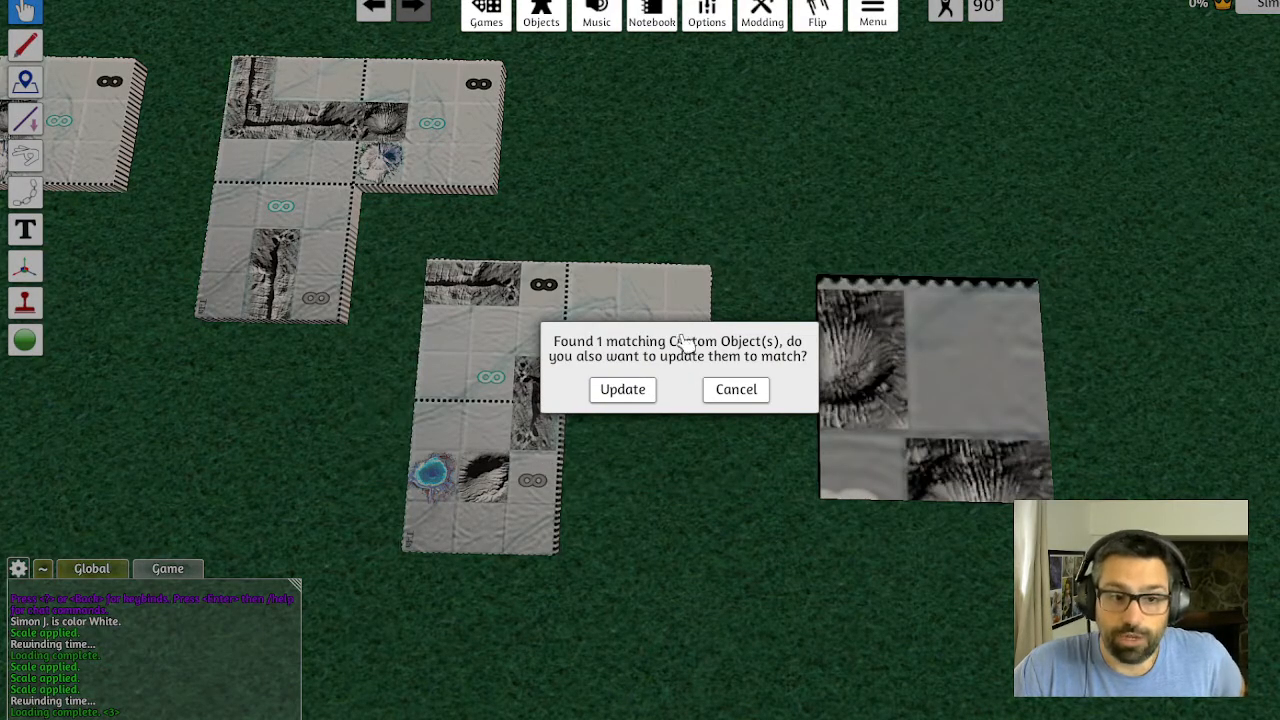
left_click(735, 392)
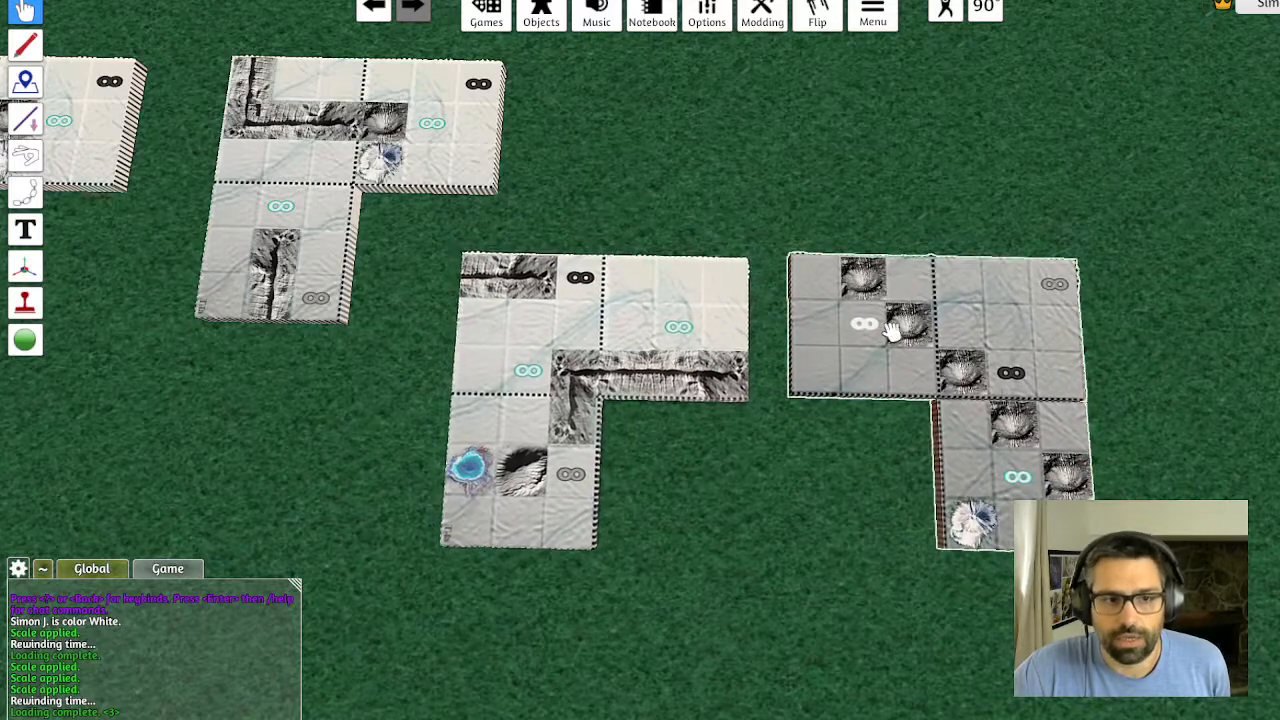
Rearrange the terrain tiles, sliding the 4b tile apart and fitting the 4a tile into the inner corner of the second 1a tile
key("a")
scroll(817, 343, "down", 3)
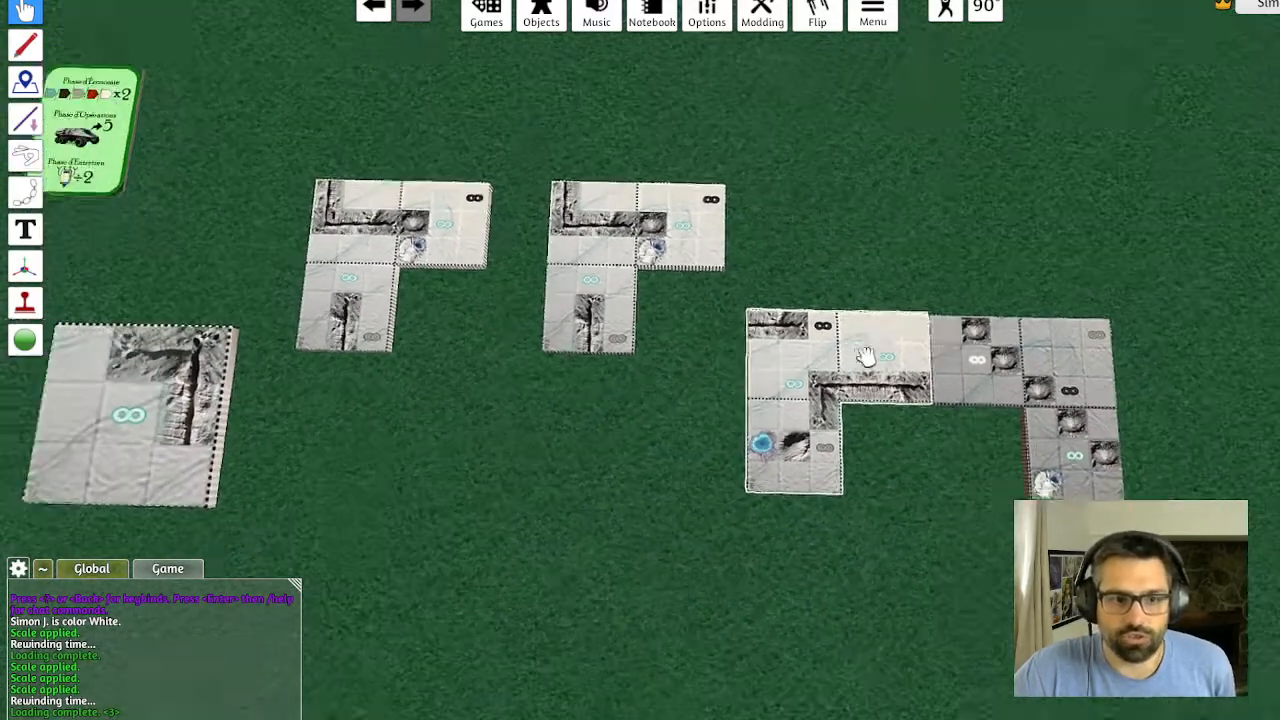
left_click_drag(650, 262, 571, 243)
key("a")
key("w")
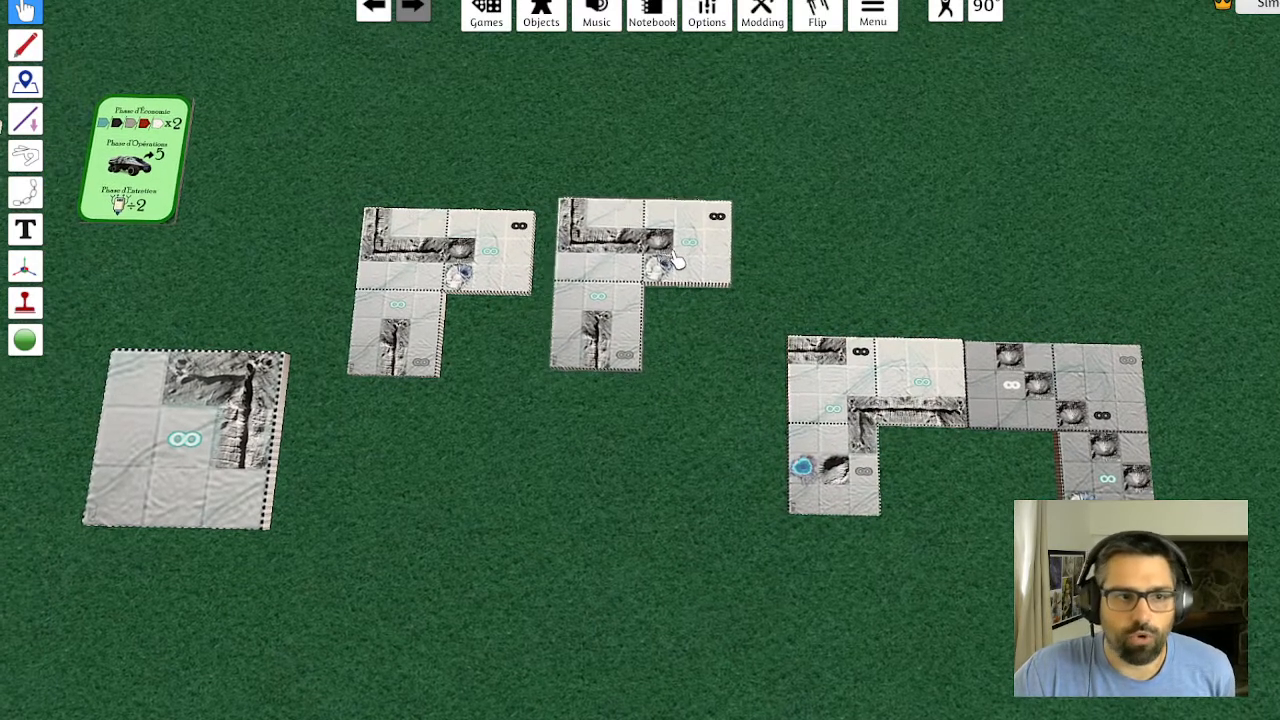
left_click_drag(672, 263, 688, 273)
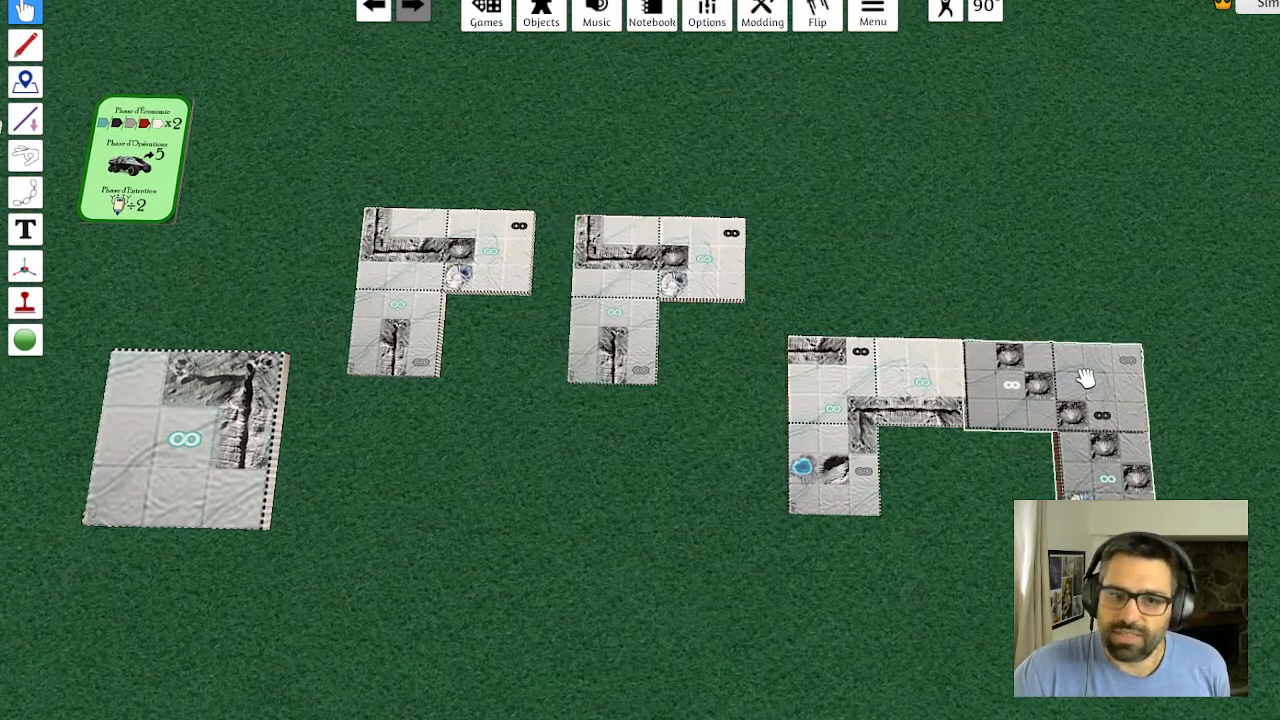
left_click_drag(1085, 378, 1094, 371)
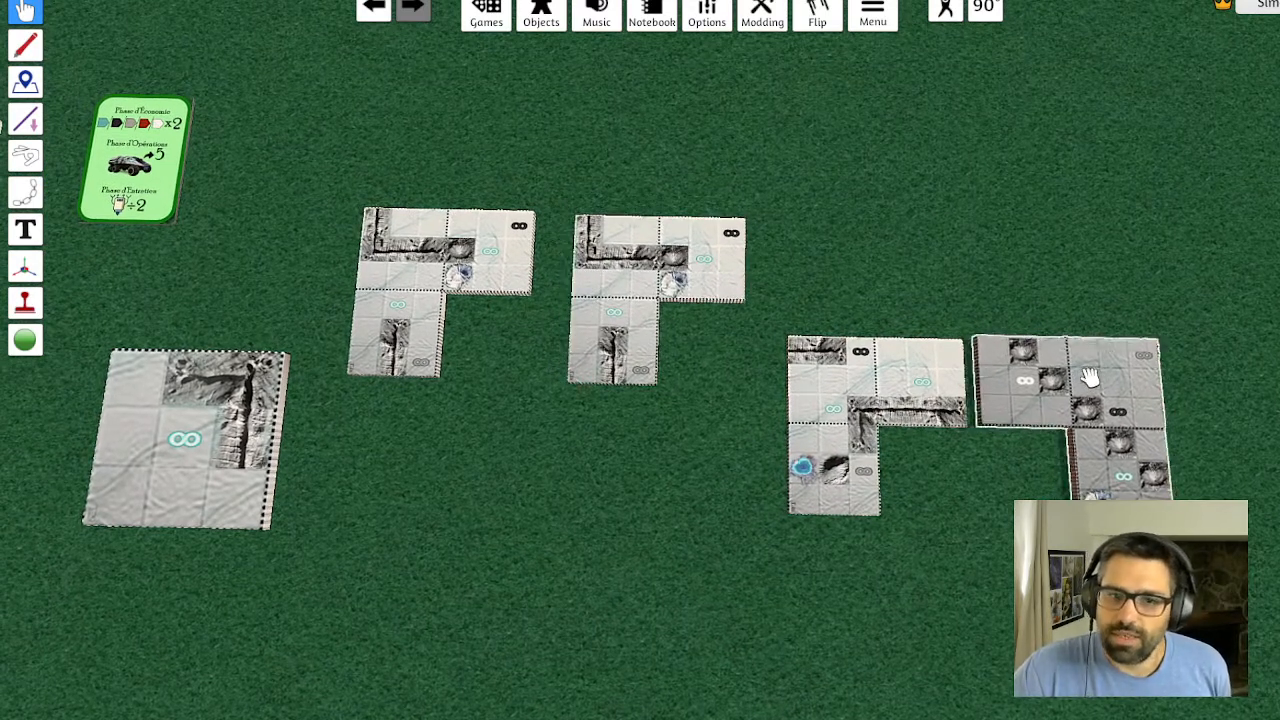
left_click_drag(903, 380, 742, 356)
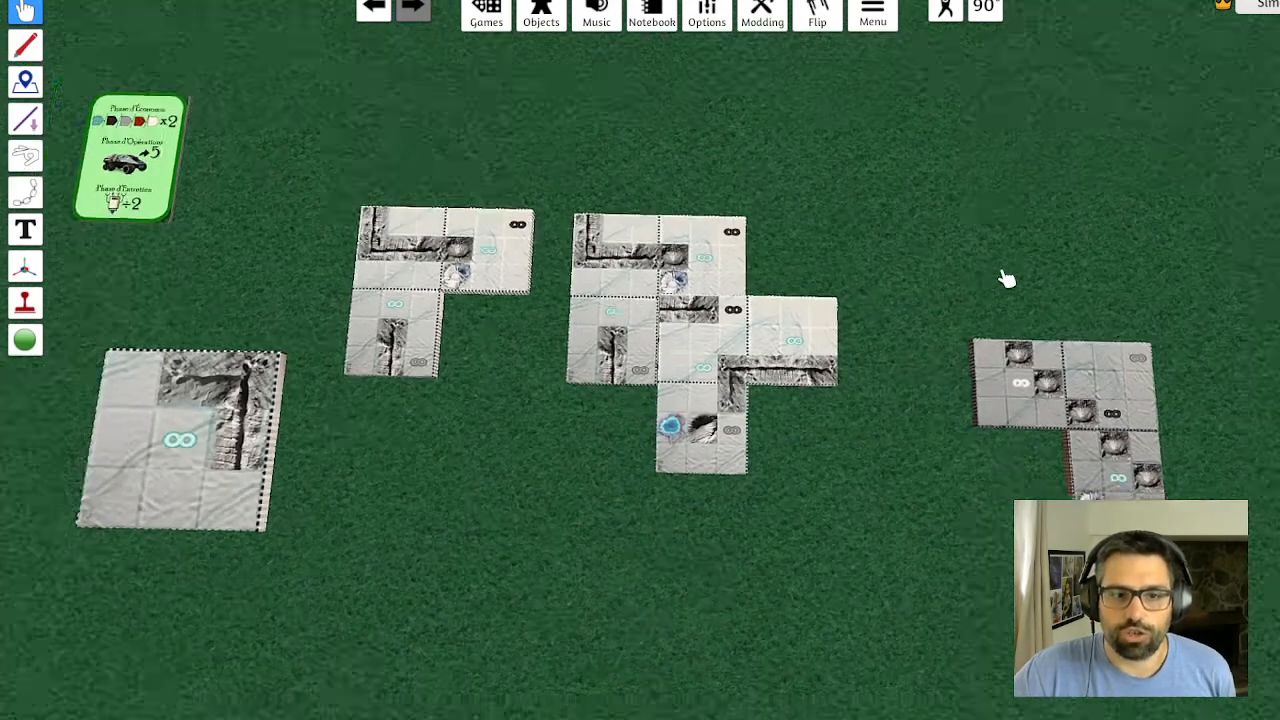
Place a blank custom tile from the Components library on the empty table area below the terrain tiles
scroll(980, 266, "down", 1)
key("d")
key("s")
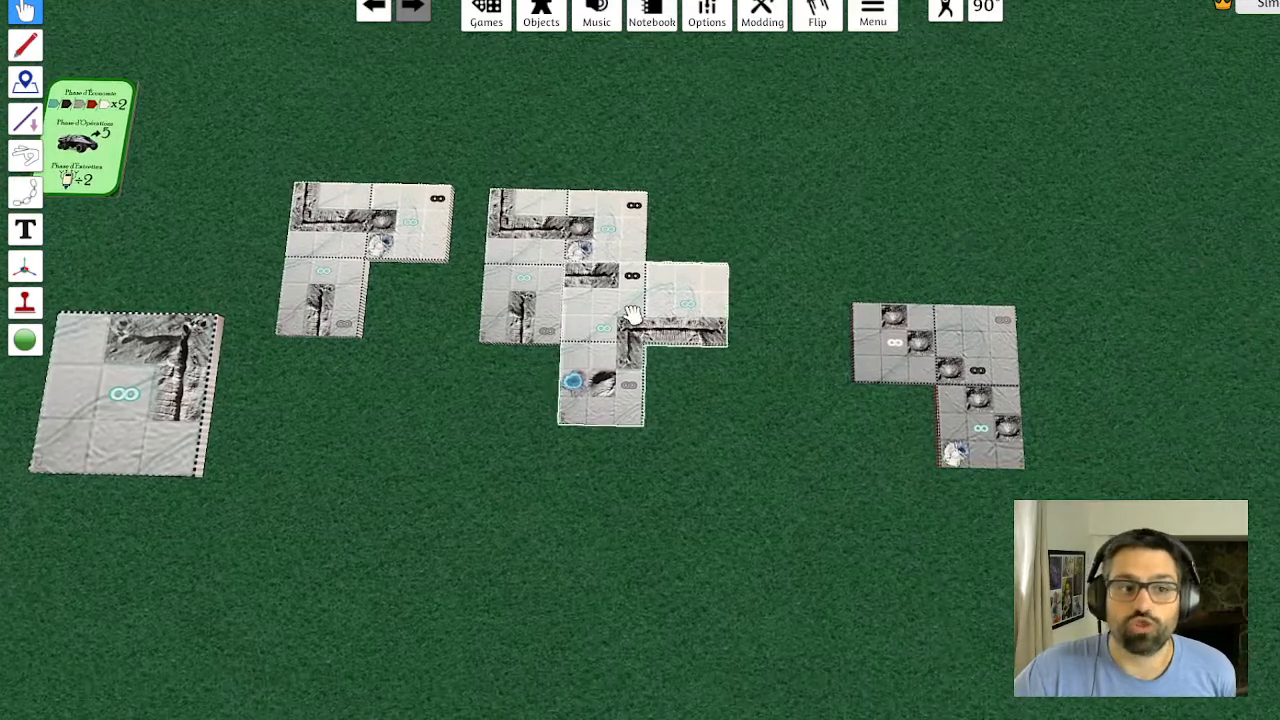
left_click(545, 20)
left_click(1123, 226)
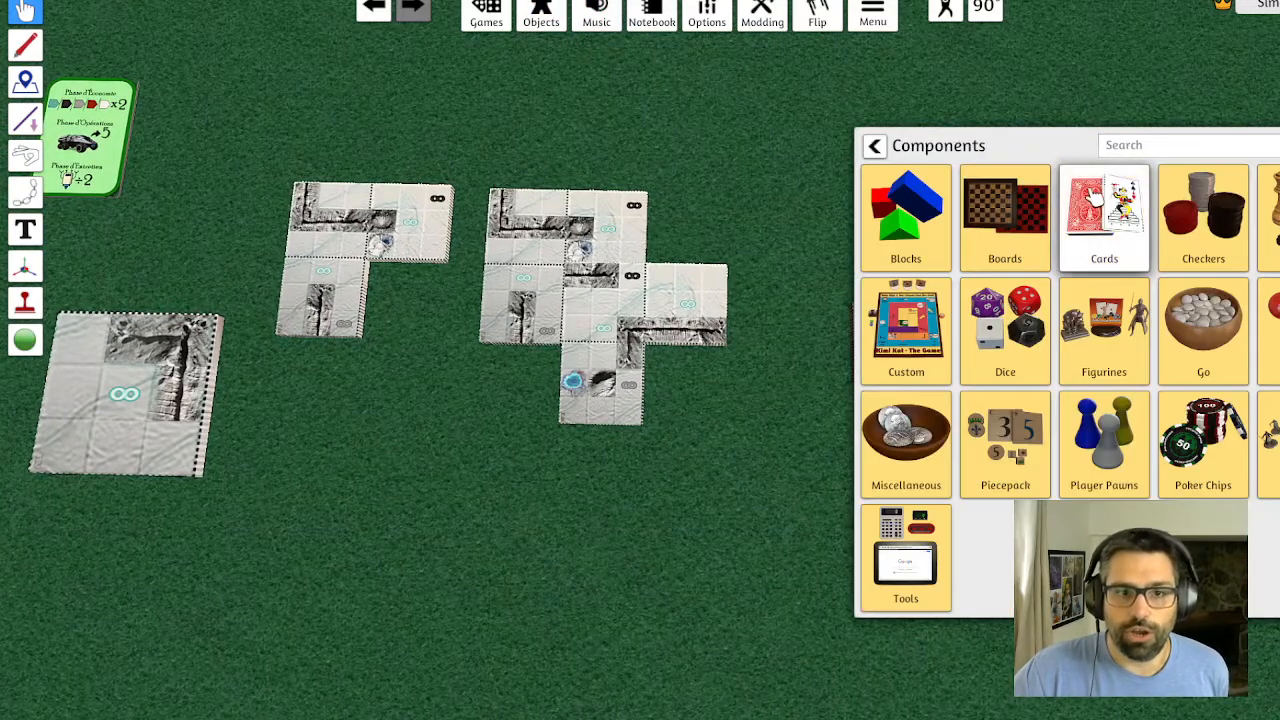
left_click(1027, 228)
left_click(875, 146)
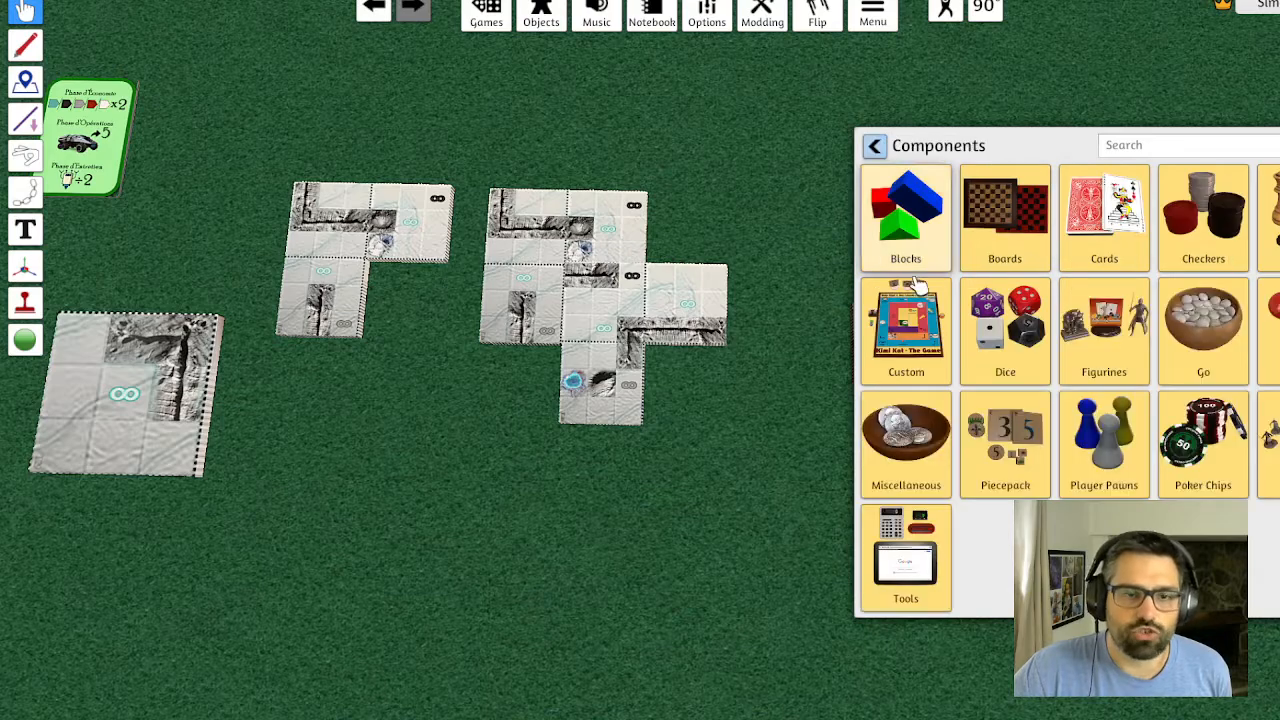
left_click(916, 290)
left_click(951, 323)
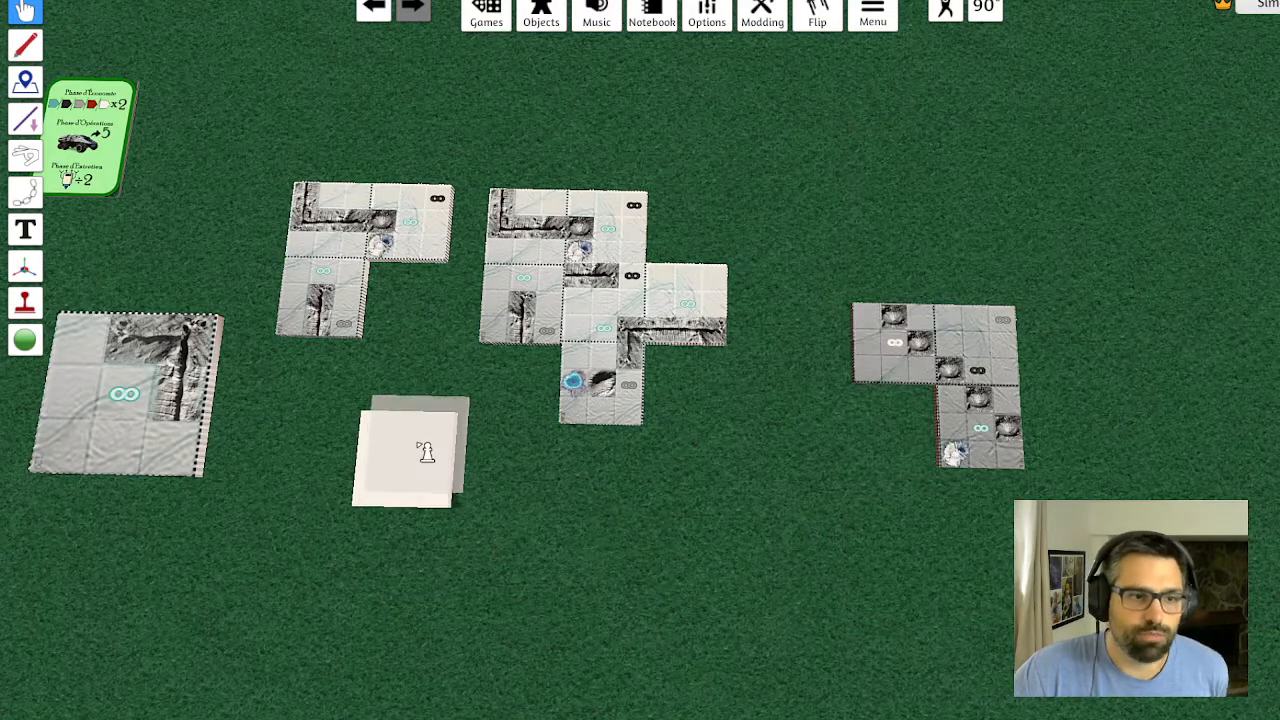
left_click(425, 452)
Set the custom tile's top image to 1a.png, uploaded to the cloud
left_click(736, 346)
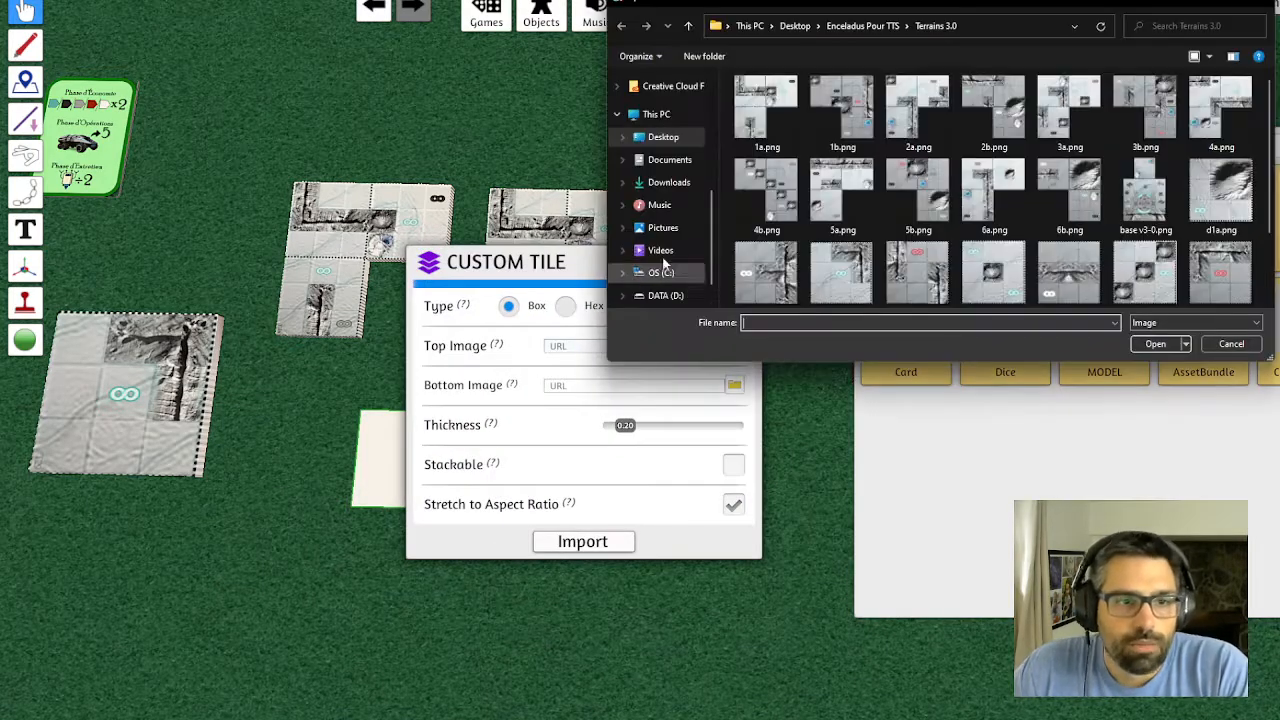
left_click(1155, 345)
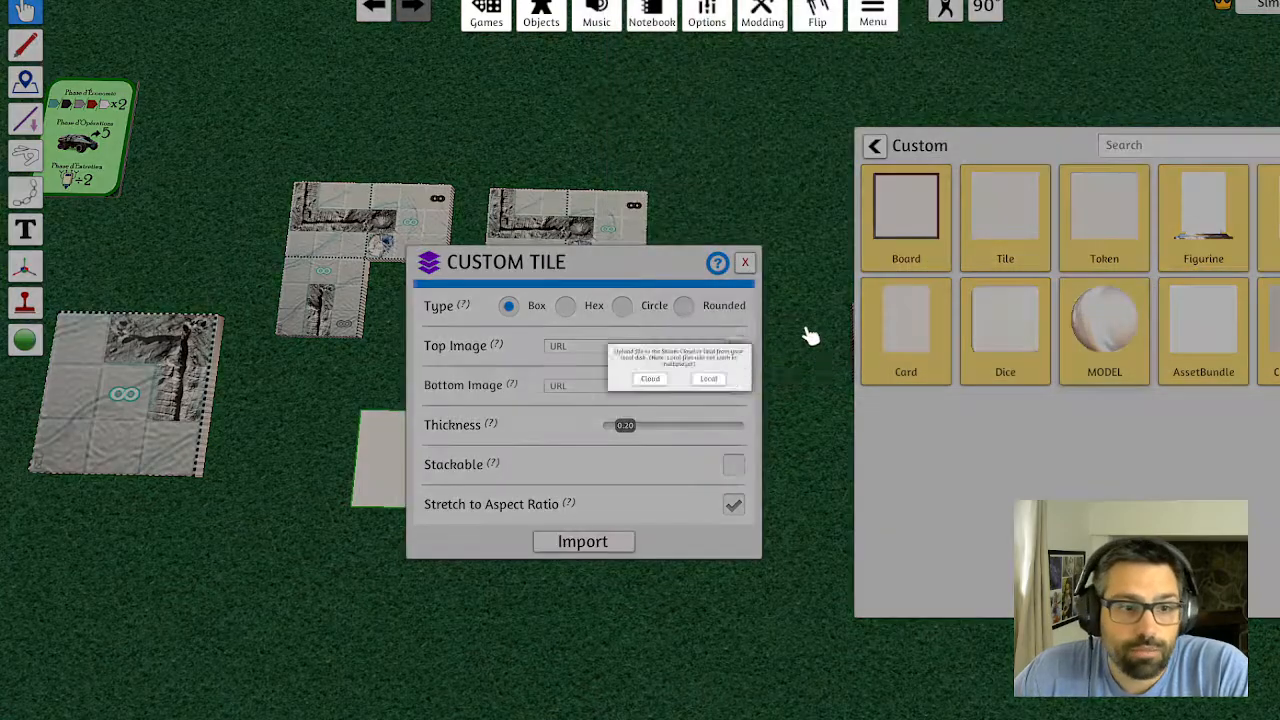
left_click(623, 389)
left_click(623, 406)
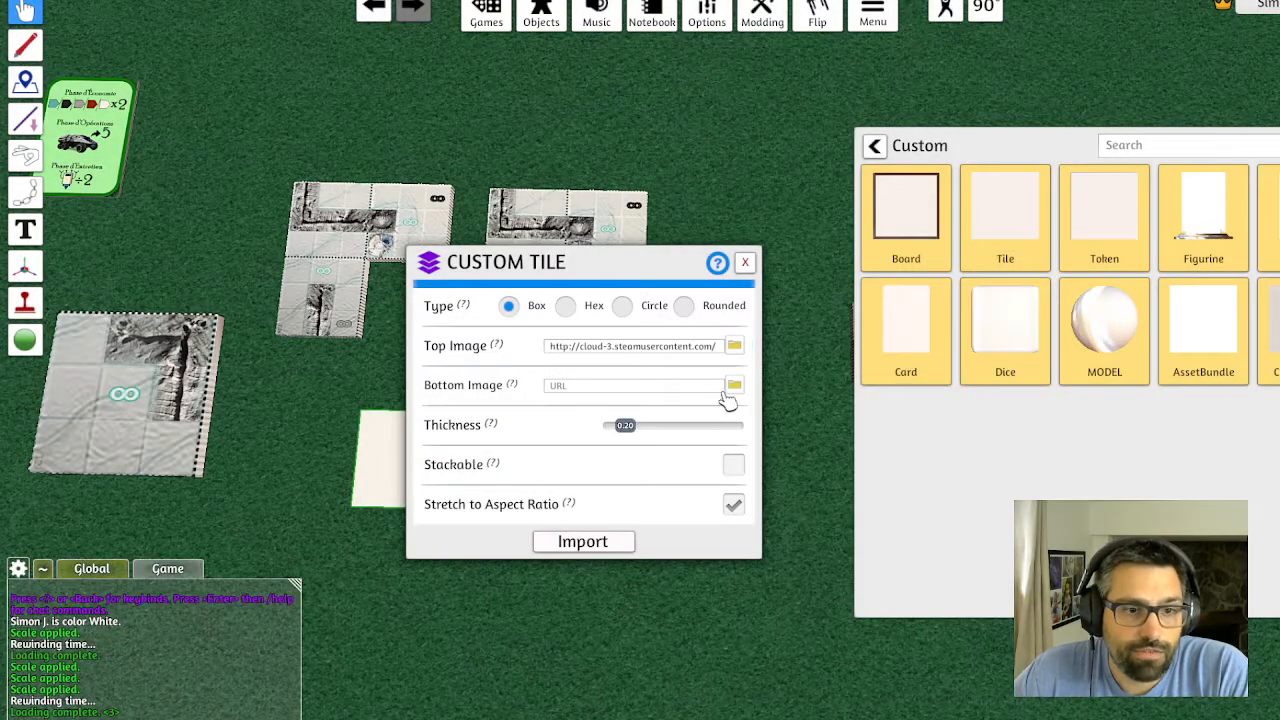
Set the tile's bottom image to a cloud upload of 1b.png and import the box-type tile
left_click(734, 385)
left_click(842, 110)
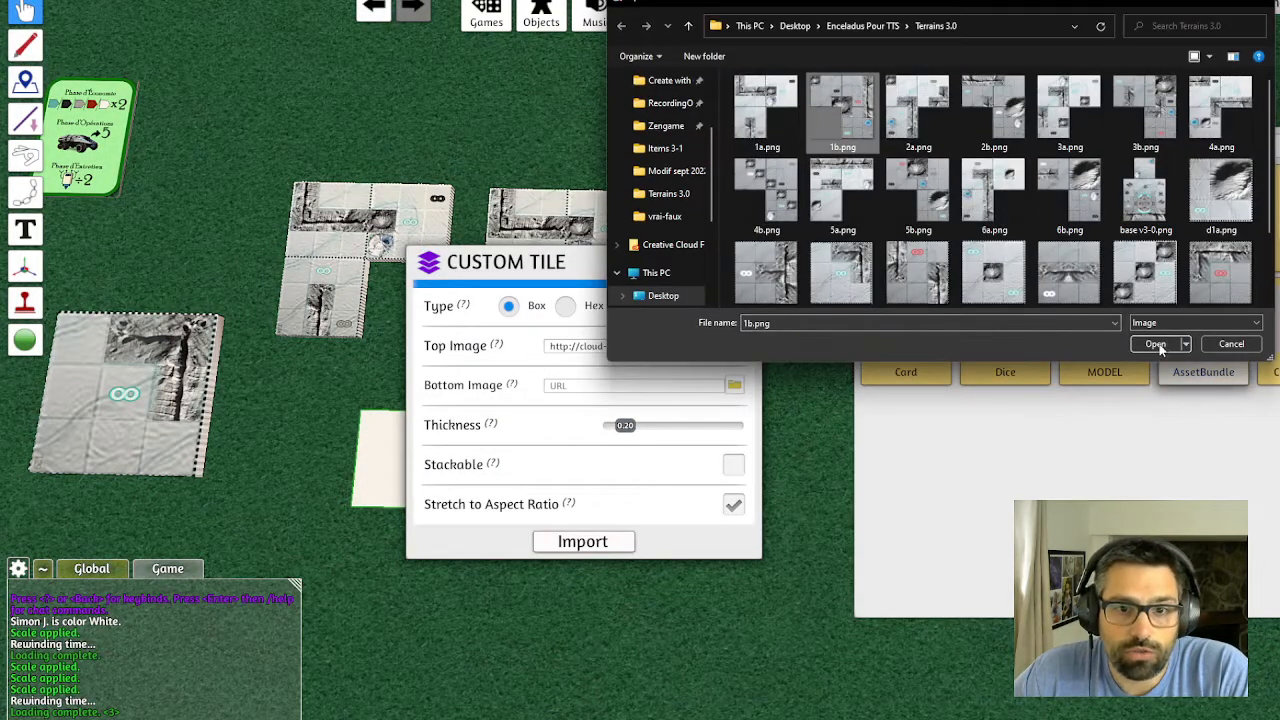
left_click(1155, 344)
left_click(640, 391)
left_click(628, 405)
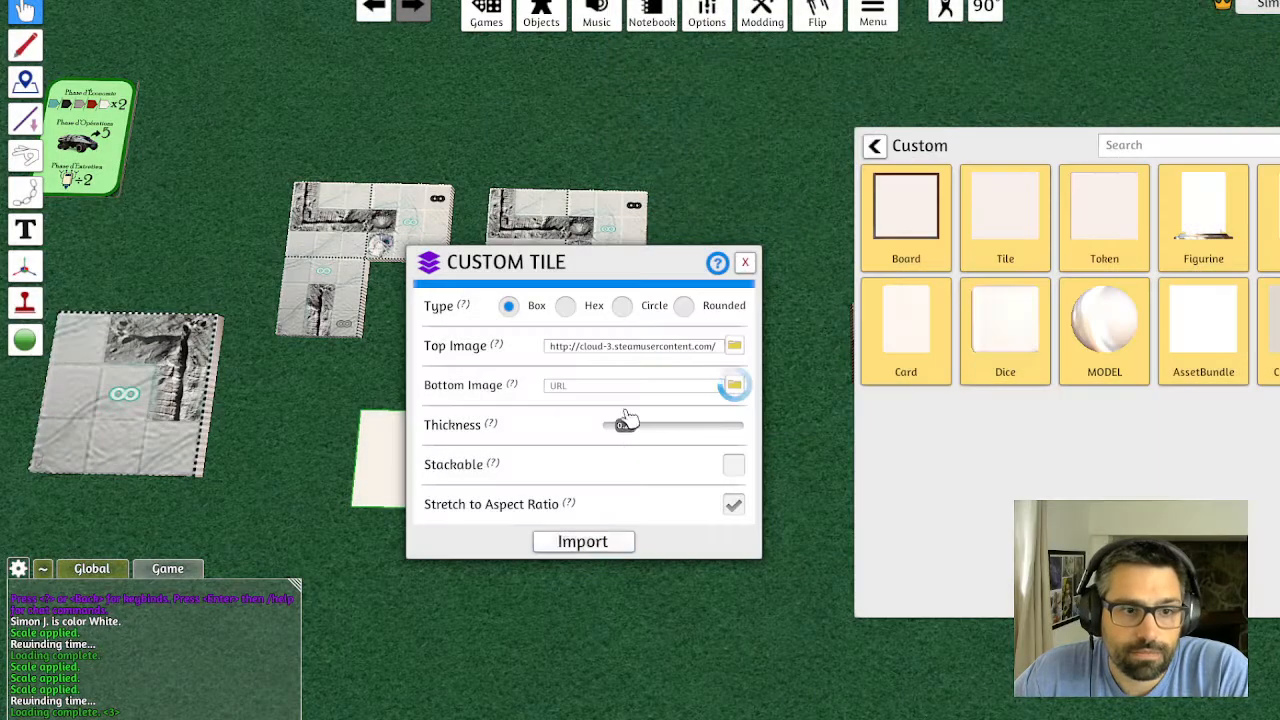
left_click(555, 548)
Flip the new square custom tile back and forth to examine its two faces and its corner without terrain
key("a")
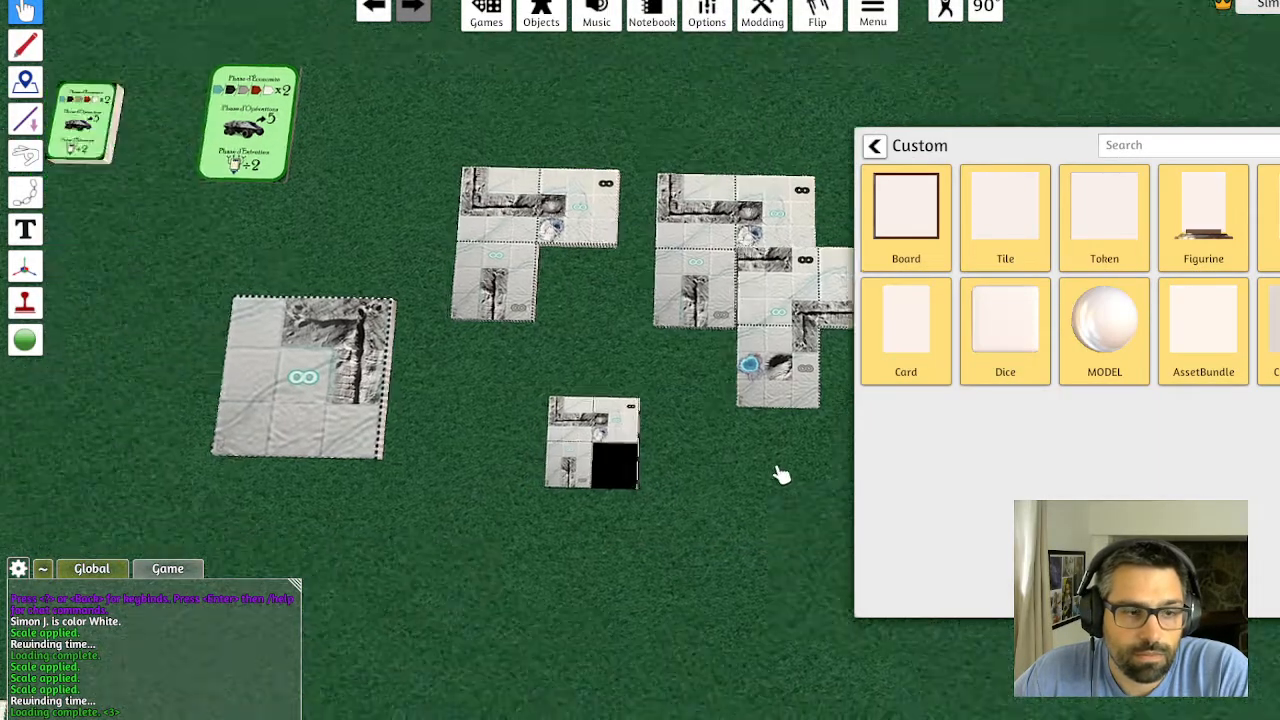
scroll(762, 440, "up", 3)
key("s")
key("d")
left_click_drag(563, 330, 515, 383)
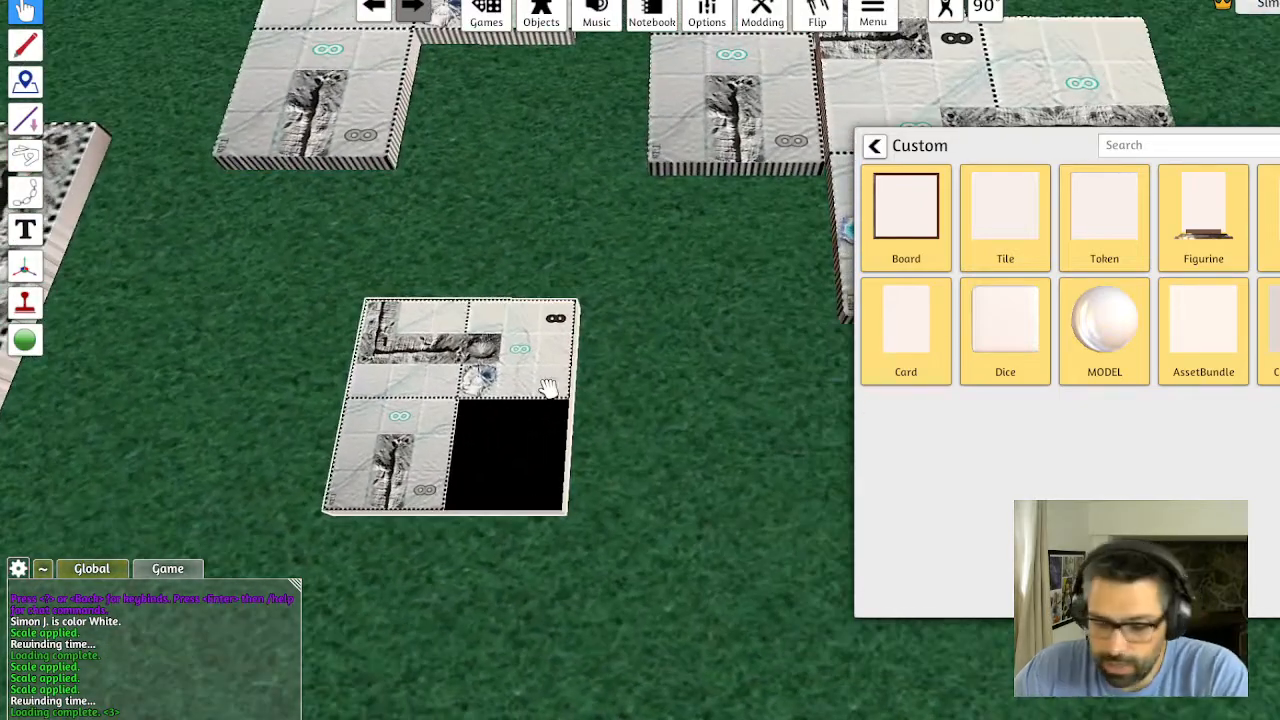
key("e")
key("f")
key("f")
key("f")
key("f")
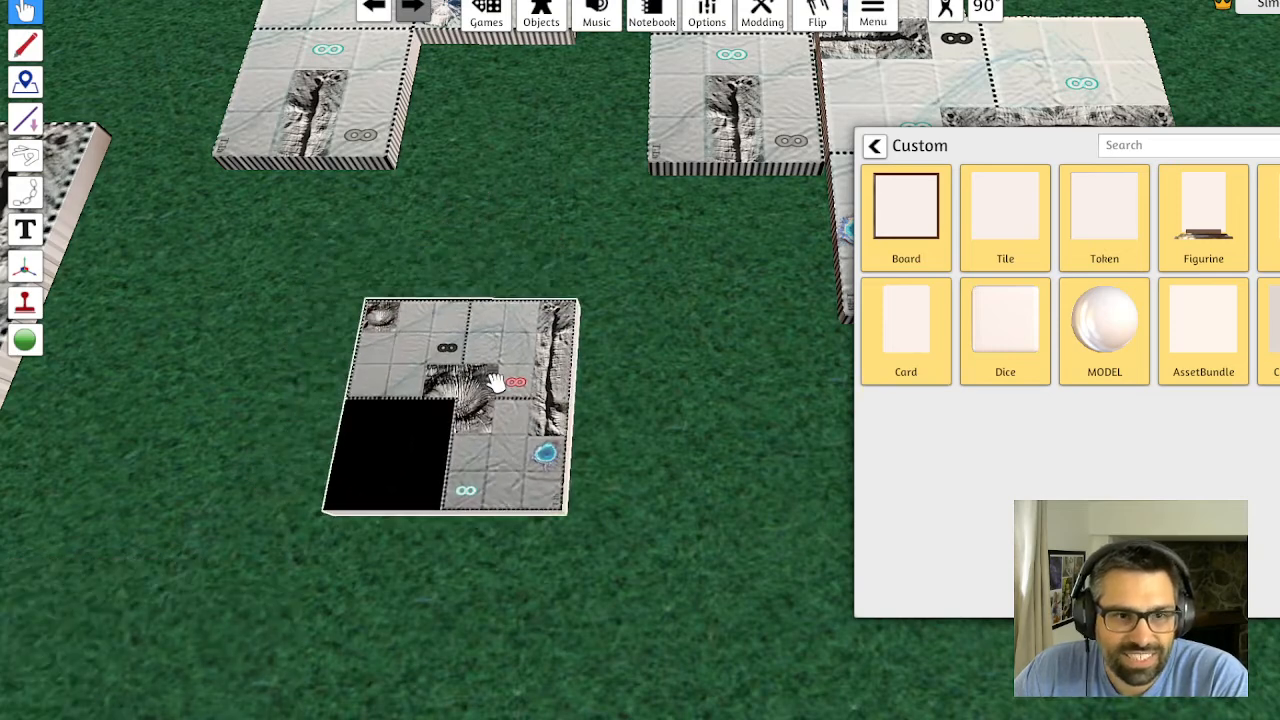
key("f")
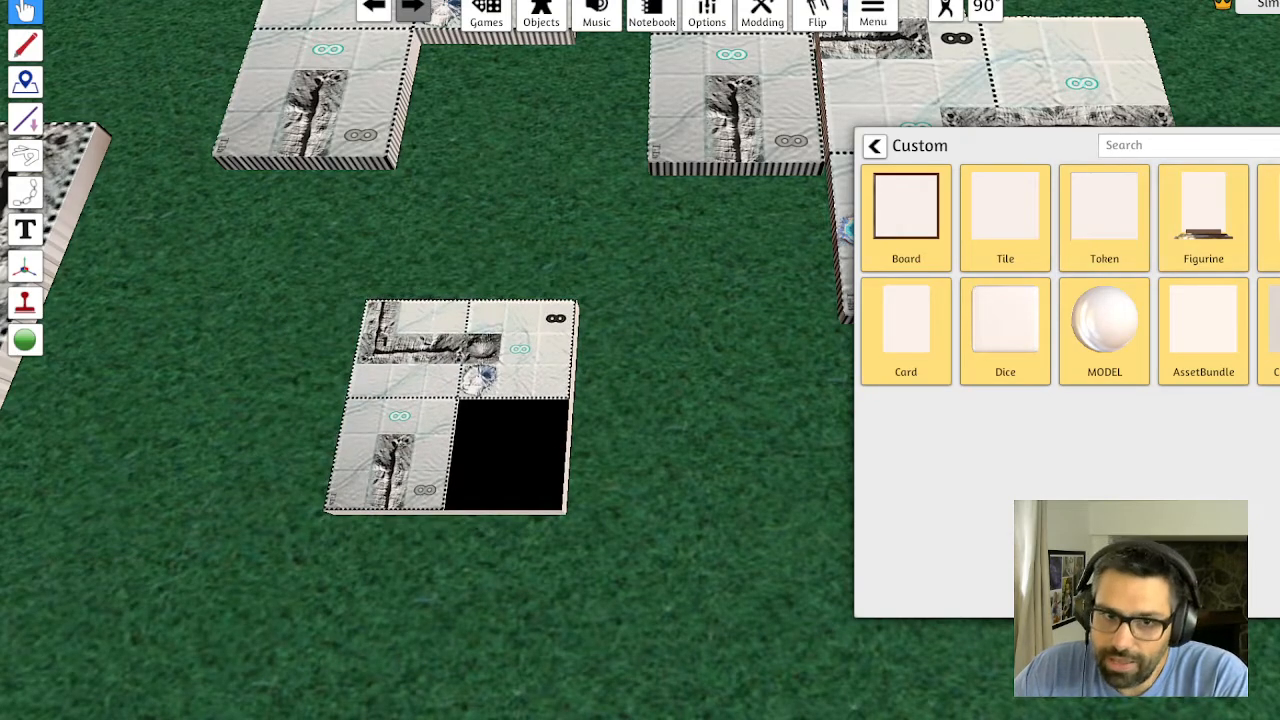
Place a custom card beside the square tile and set its face to a cloud upload of 1a.png
left_click(898, 325)
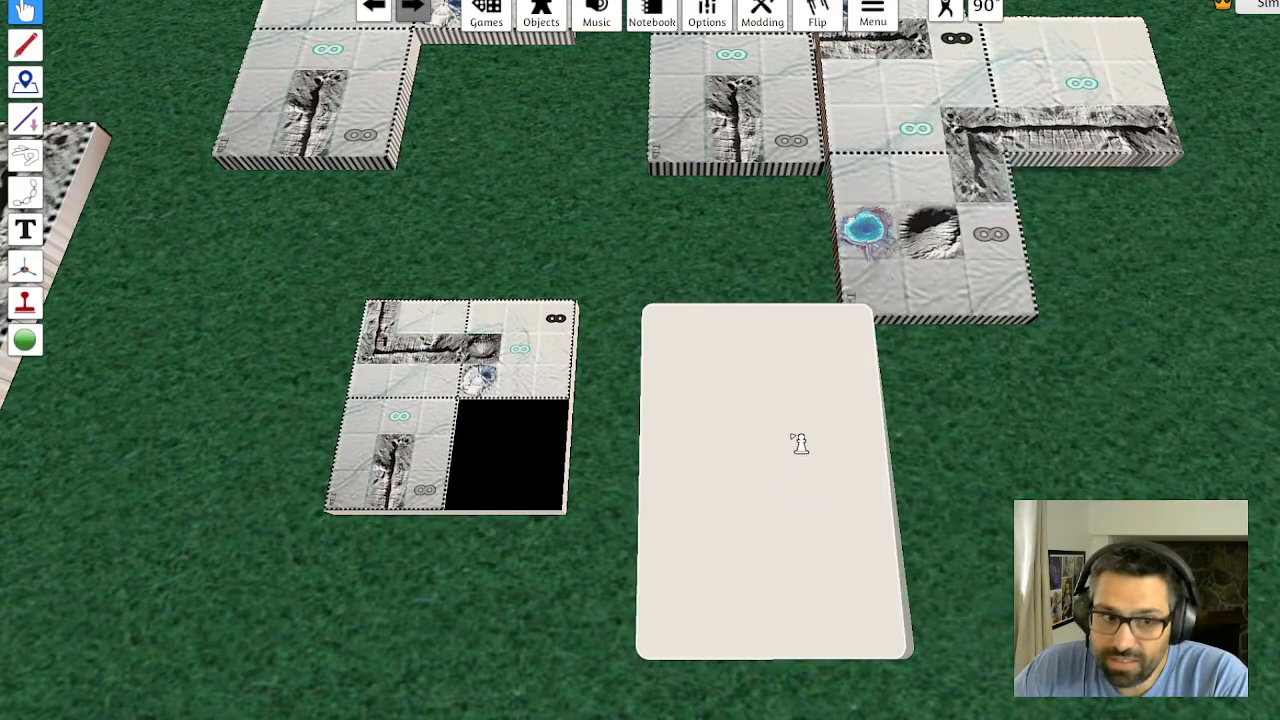
left_click(800, 443)
left_click(733, 258)
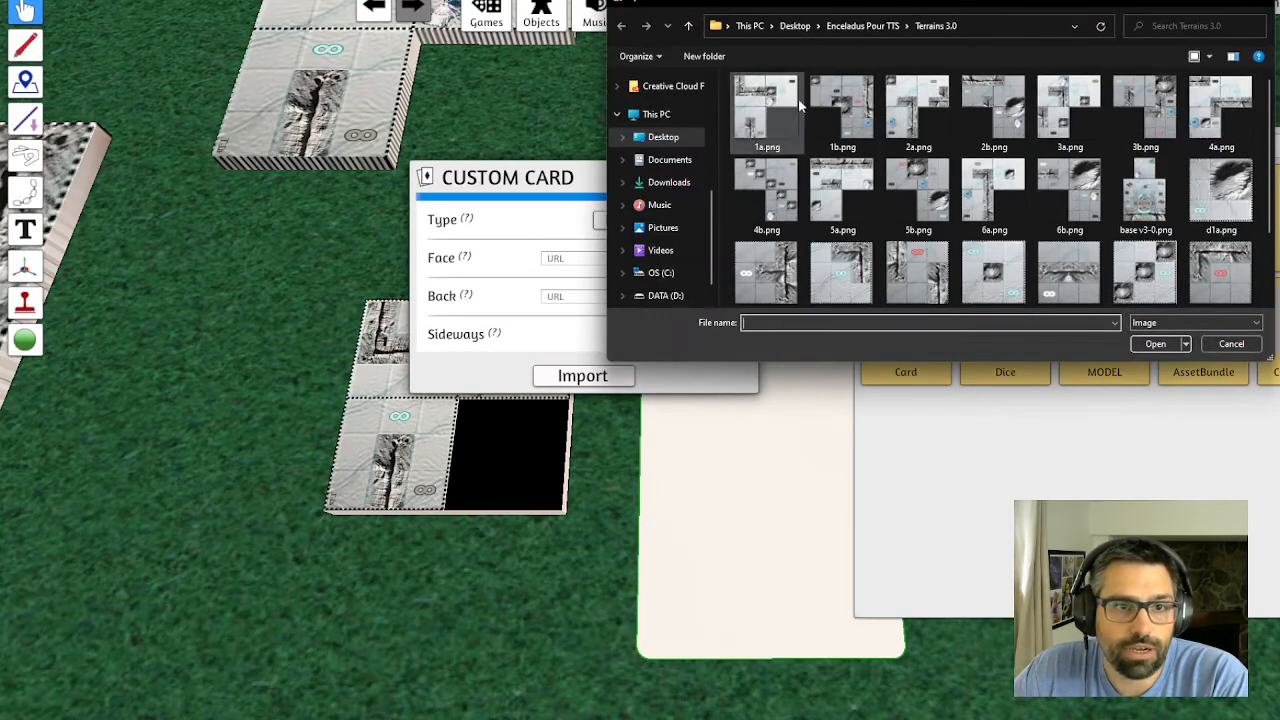
left_click(1157, 344)
left_click(731, 389)
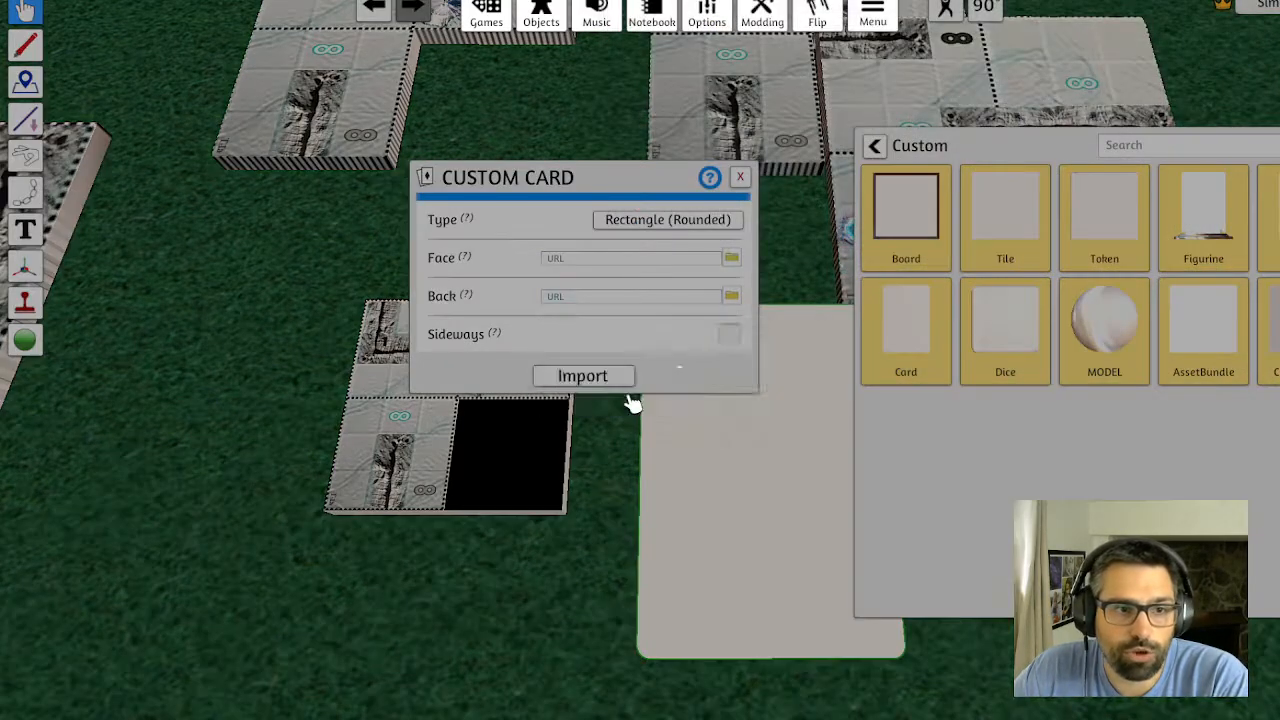
left_click(623, 406)
Set the custom card's back to a cloud upload of 1b.png and import the card
left_click(731, 296)
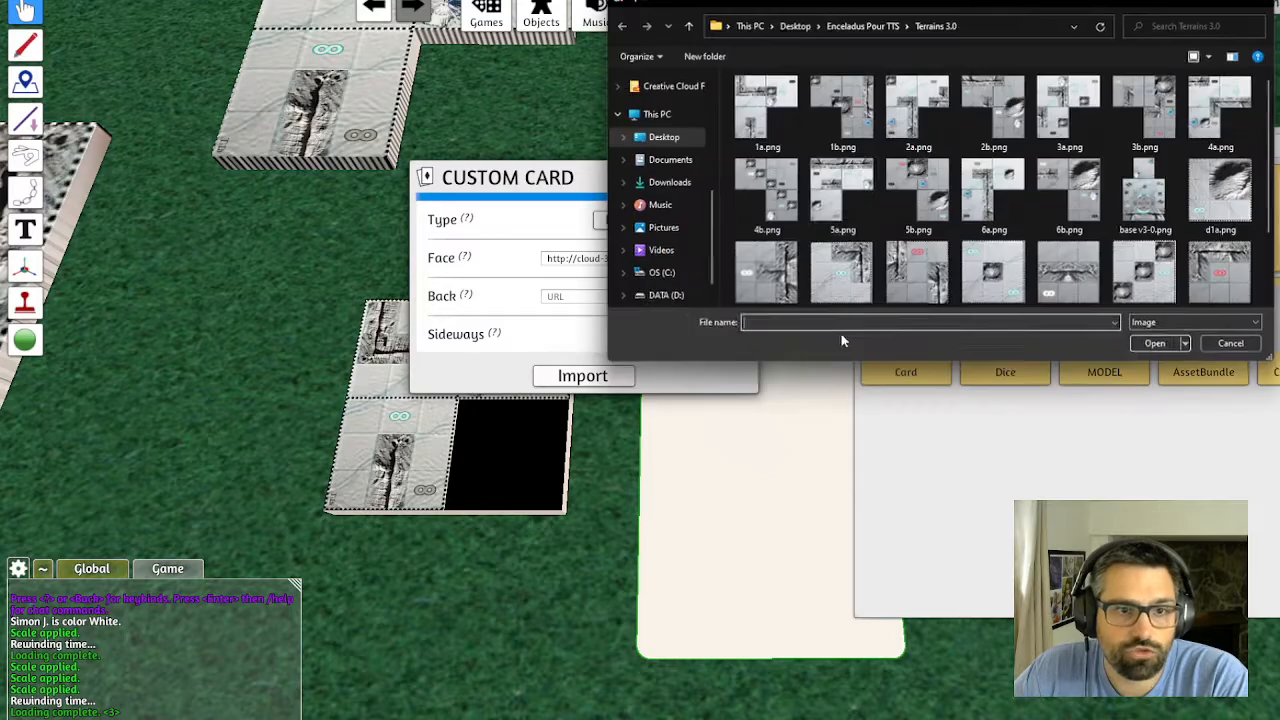
left_click(845, 108)
left_click(1155, 343)
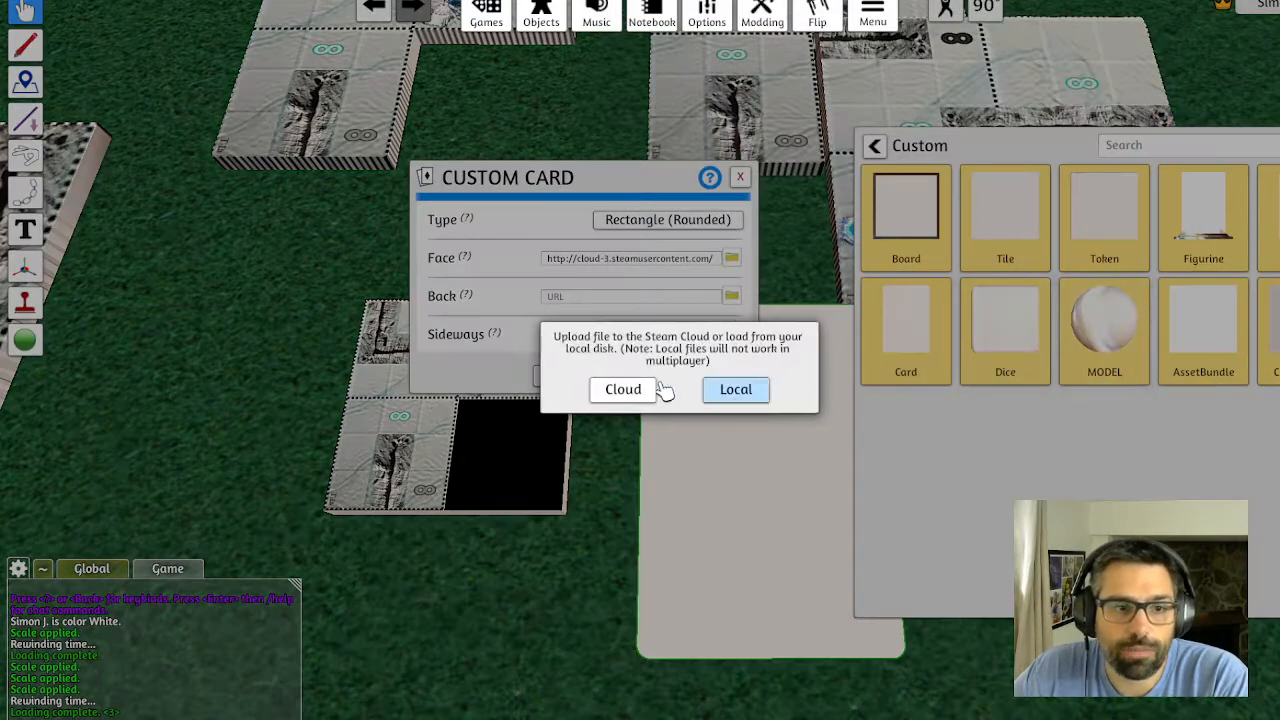
left_click(655, 389)
left_click(650, 408)
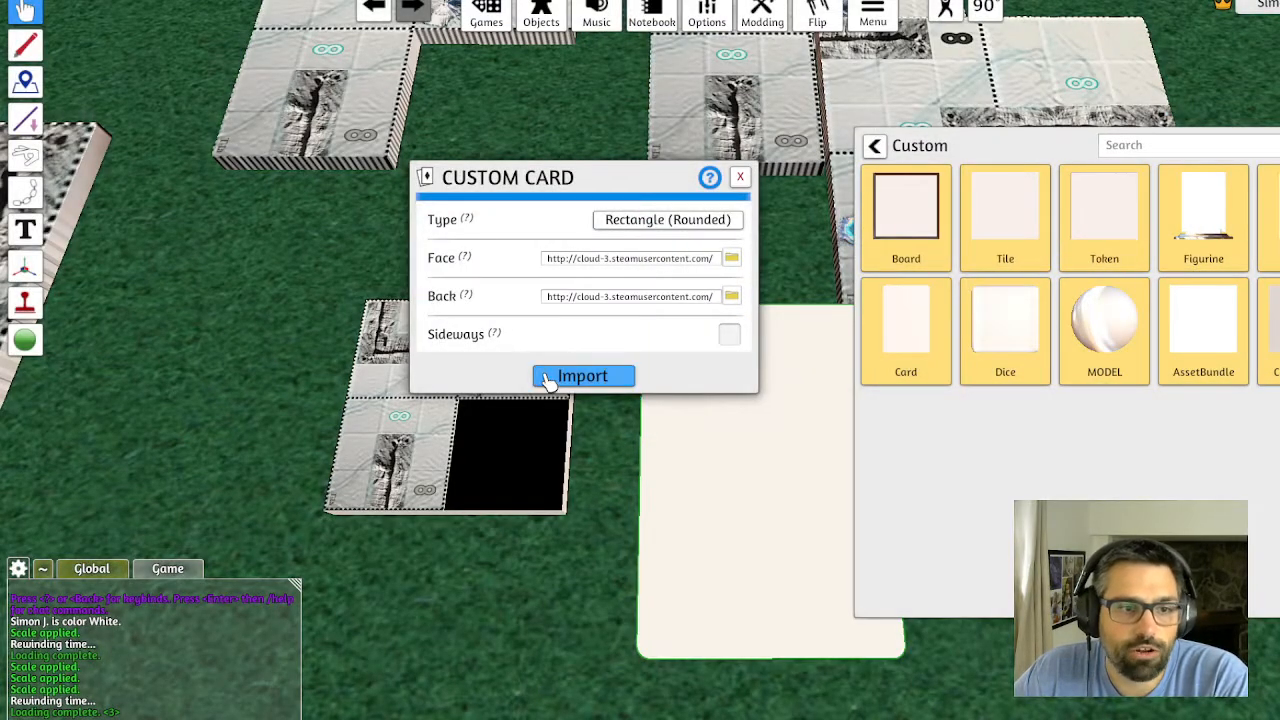
left_click(548, 381)
Close the component library and move the square tile and the new card apart on the table
key("d")
scroll(410, 427, "down", 2)
left_click(1275, 145)
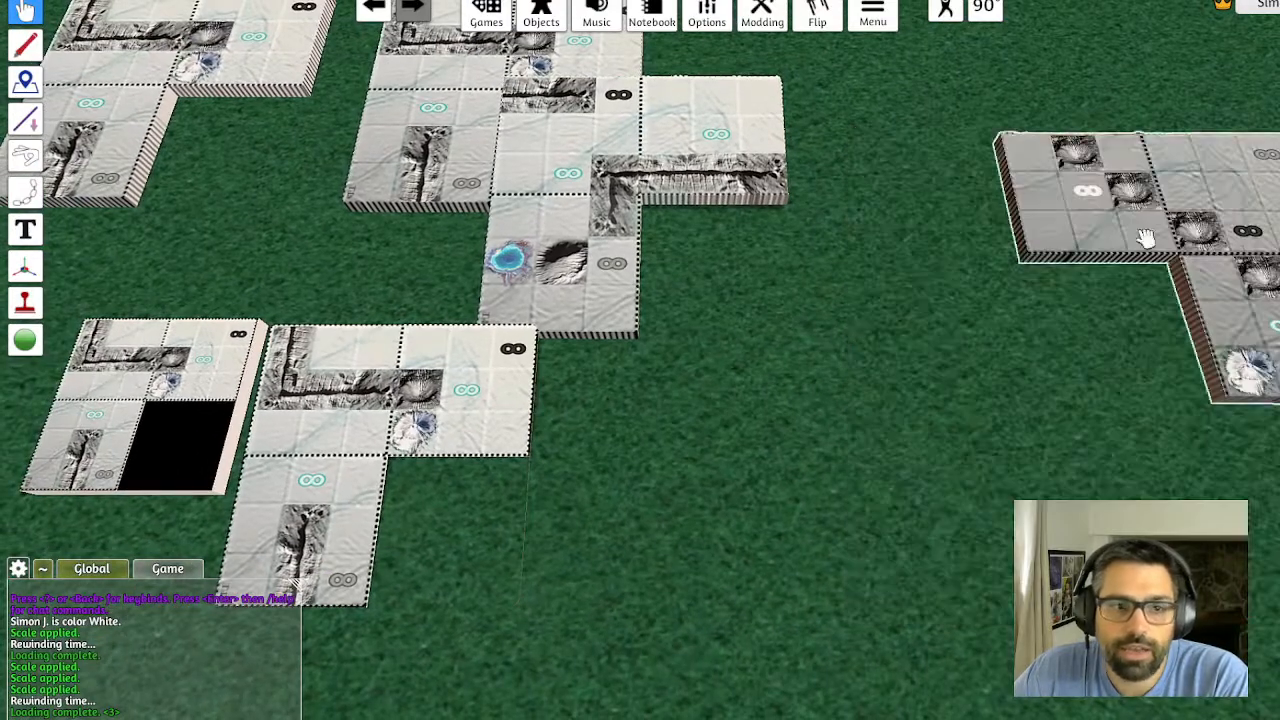
key("a")
key("s")
left_click_drag(657, 363, 646, 438)
left_click_drag(409, 351, 338, 299)
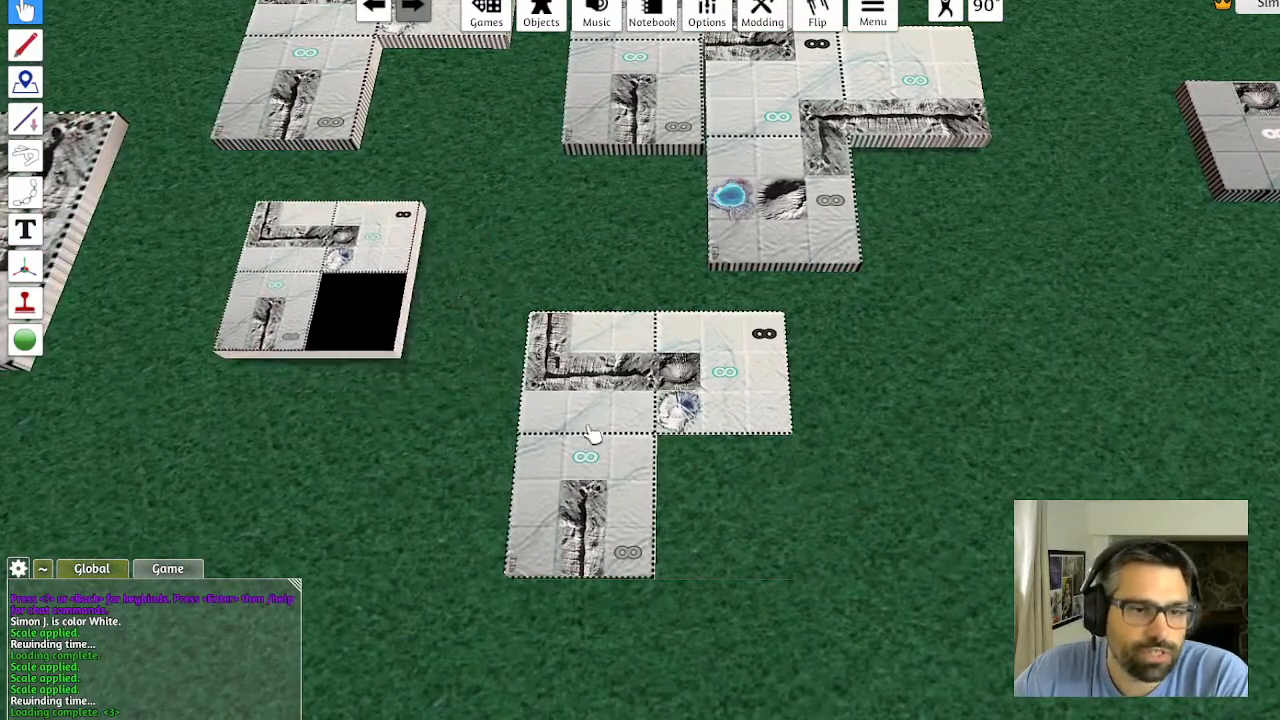
Delete all the L-shaped 1a, 4a and 4b terrain tokens together, keeping the square tile and the new card
scroll(593, 434, "down", 2)
key("s")
key("d")
scroll(1094, 343, "up", 1)
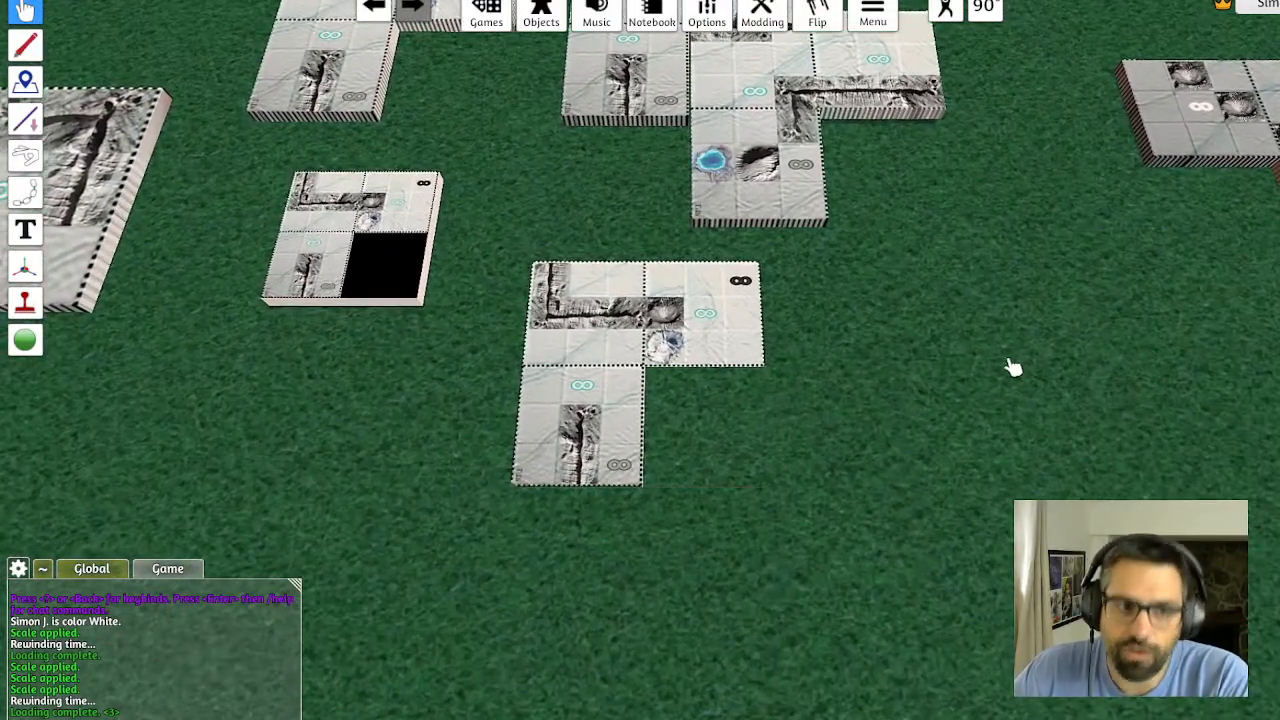
key("w")
key("d")
scroll(980, 447, "up", 2)
key("s")
scroll(960, 416, "down", 3)
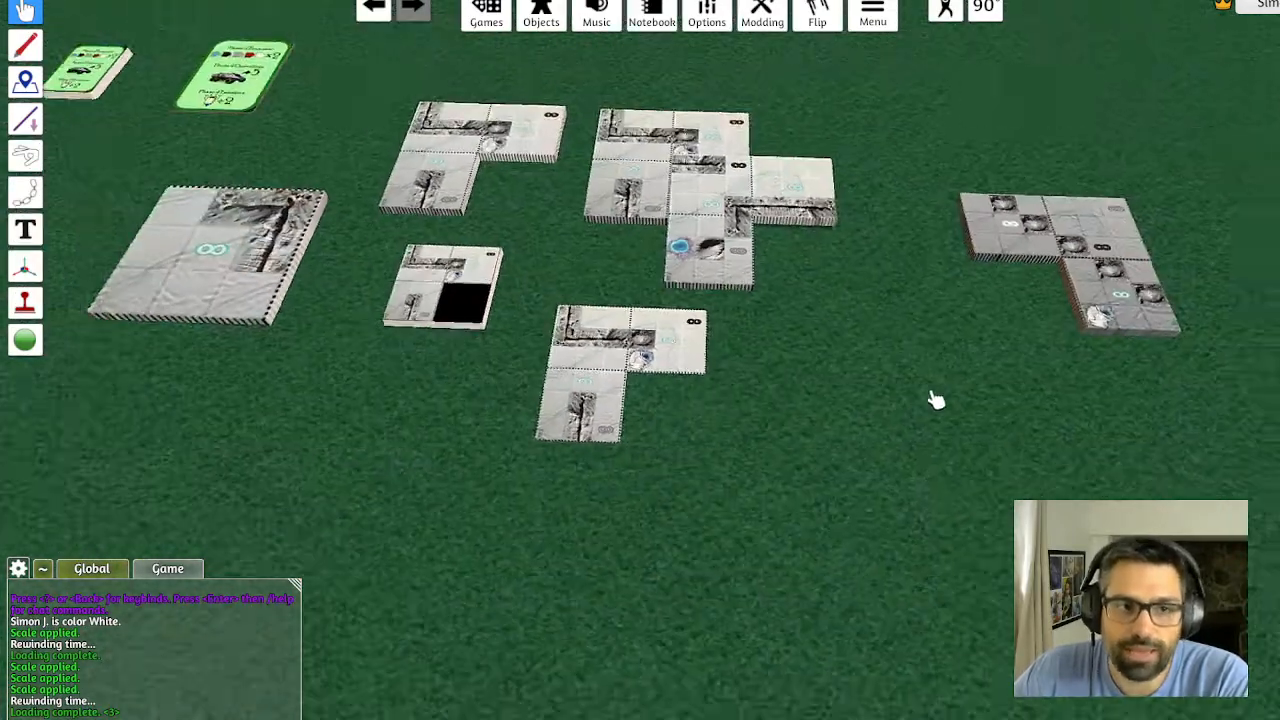
scroll(935, 400, "down", 3)
left_click_drag(543, 214, 1080, 382)
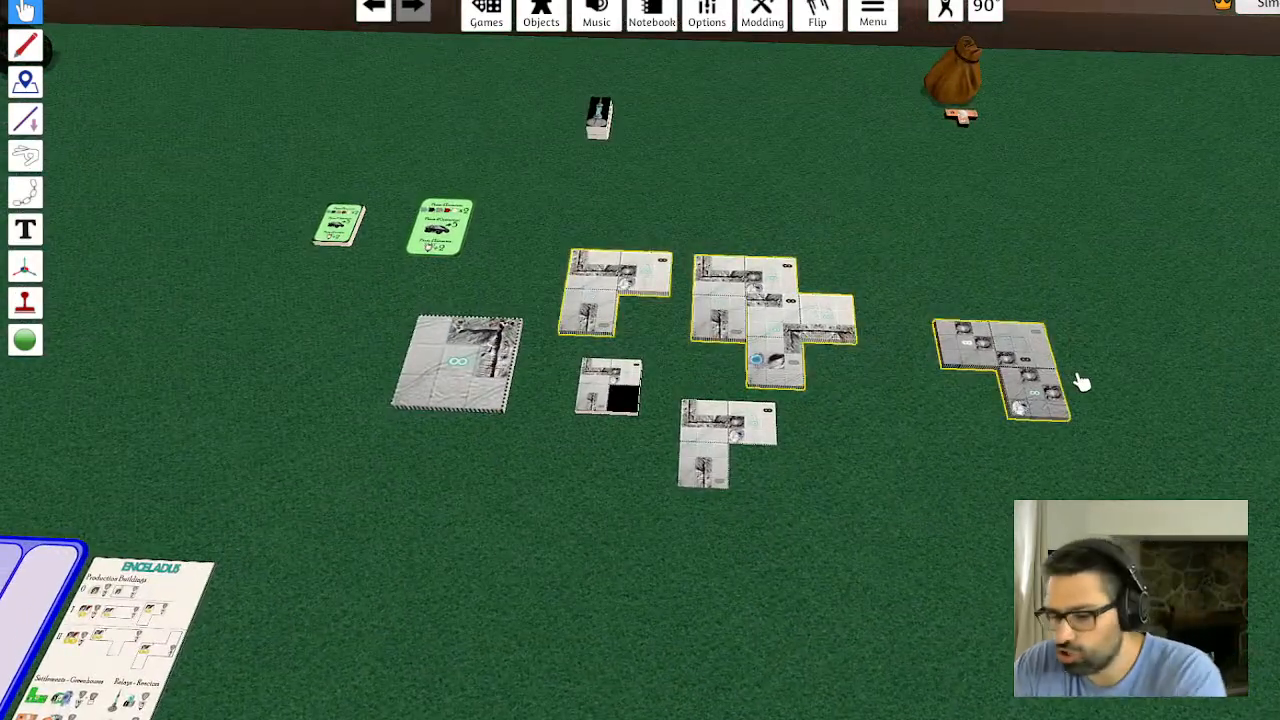
key("Delete")
Flip the L-shaped terrain card to check both of its faces and shift it slightly on the table
key("d")
key("f")
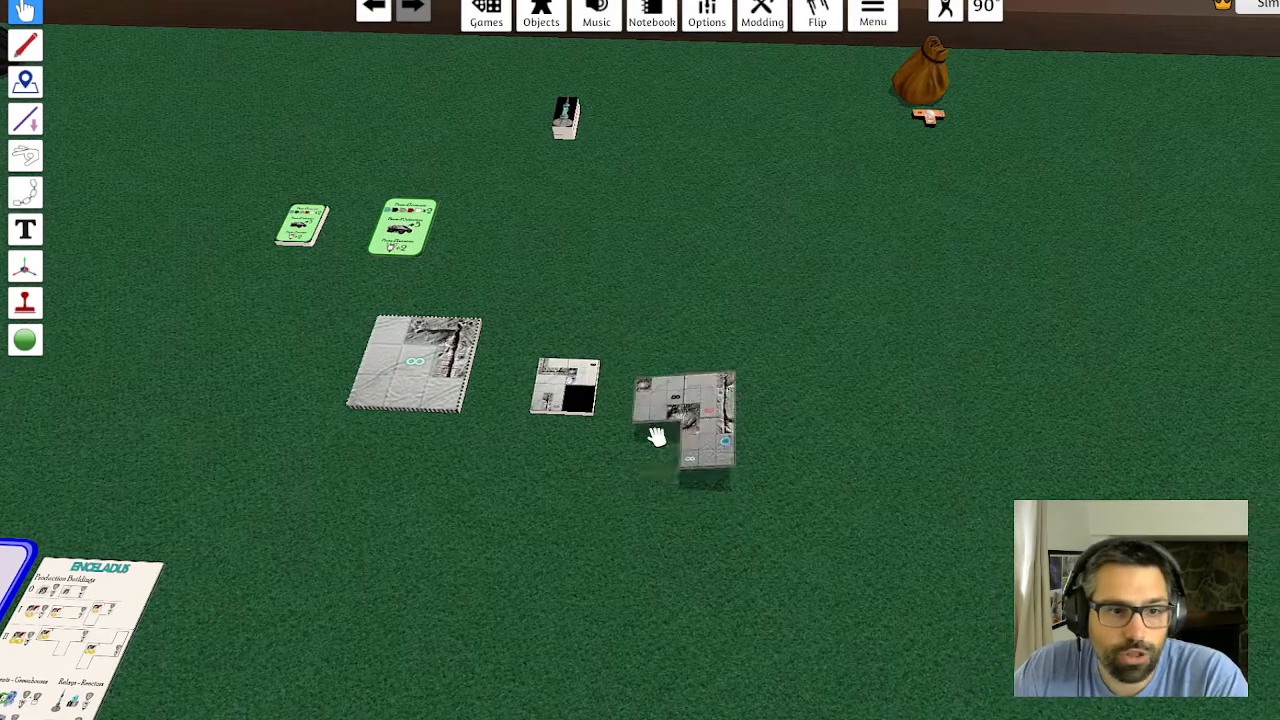
scroll(690, 440, "up", 5)
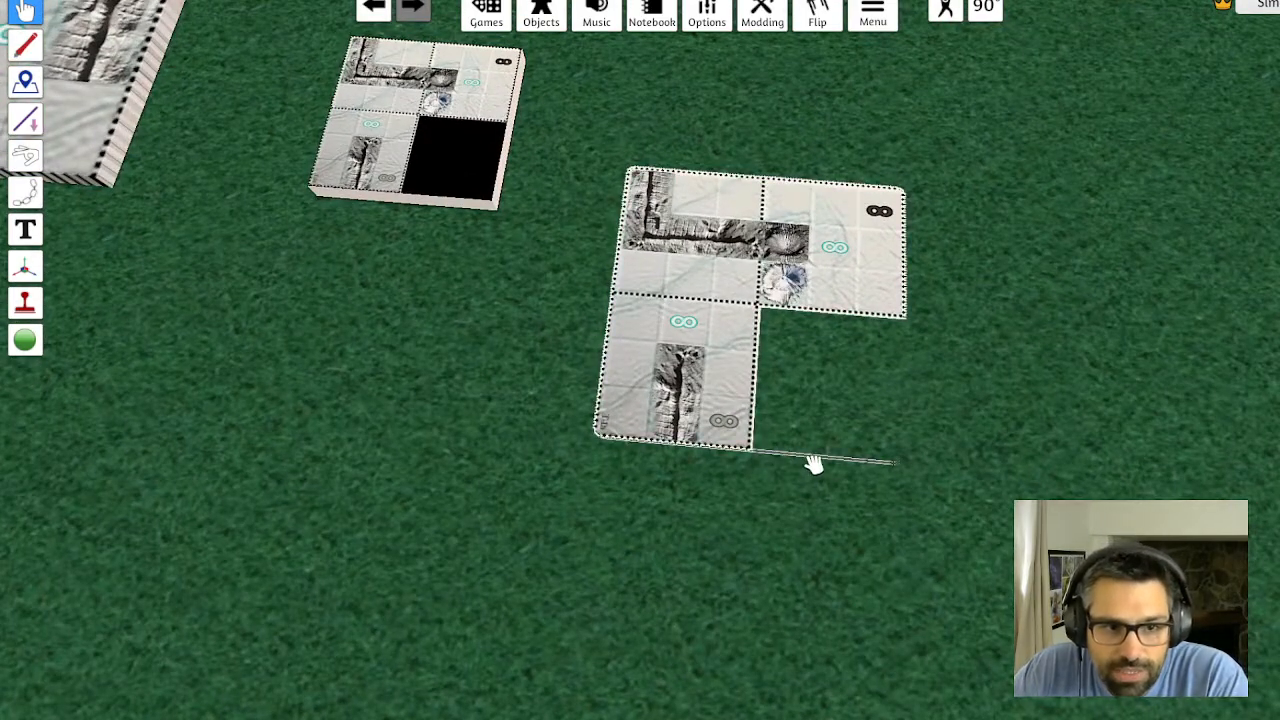
left_click_drag(810, 248, 766, 216)
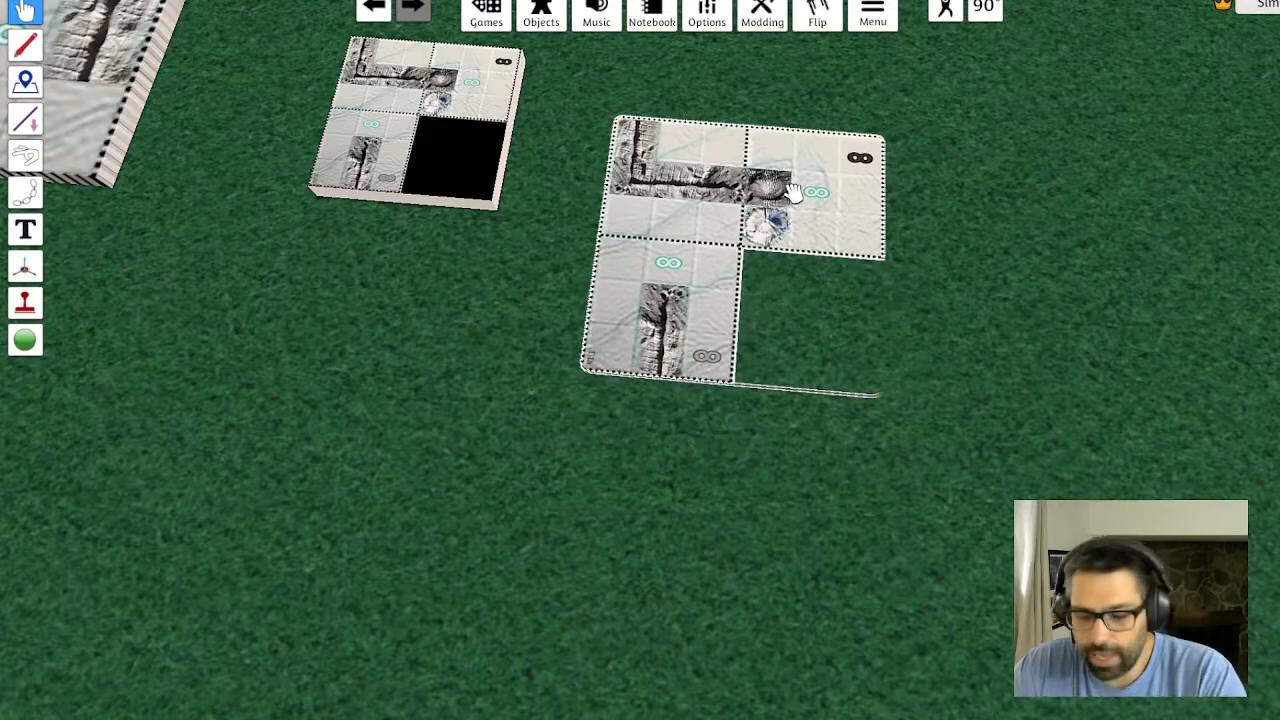
Paste a duplicate of the terrain card, flip one copy to its 1b face and fit the two cards together at their corners
key("ctrl+v")
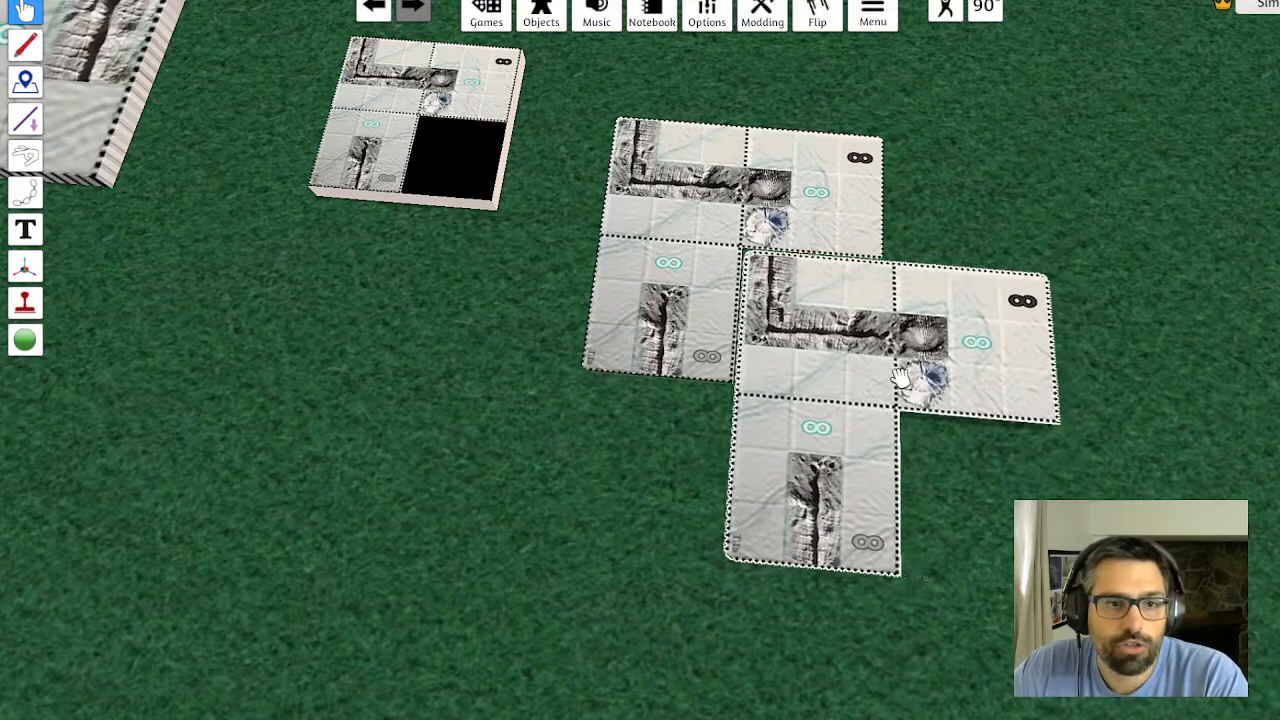
left_click_drag(932, 316, 891, 454)
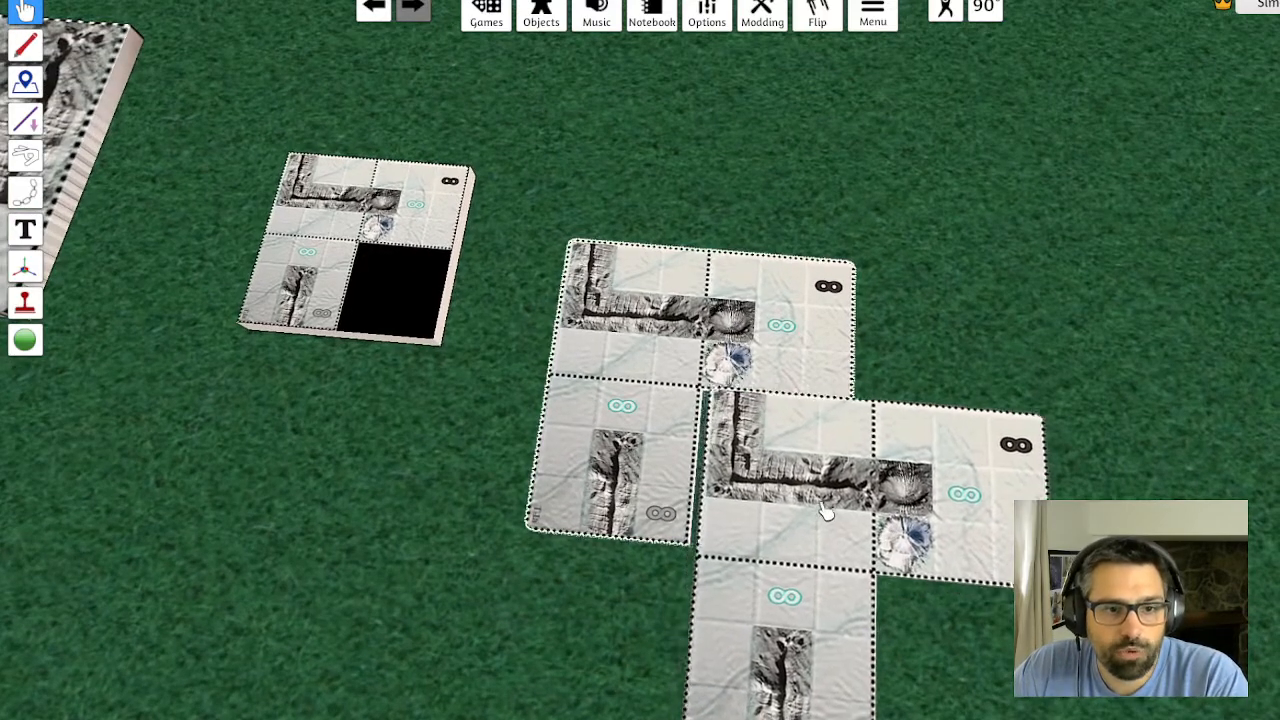
left_click_drag(822, 504, 843, 258)
key("f")
key("w")
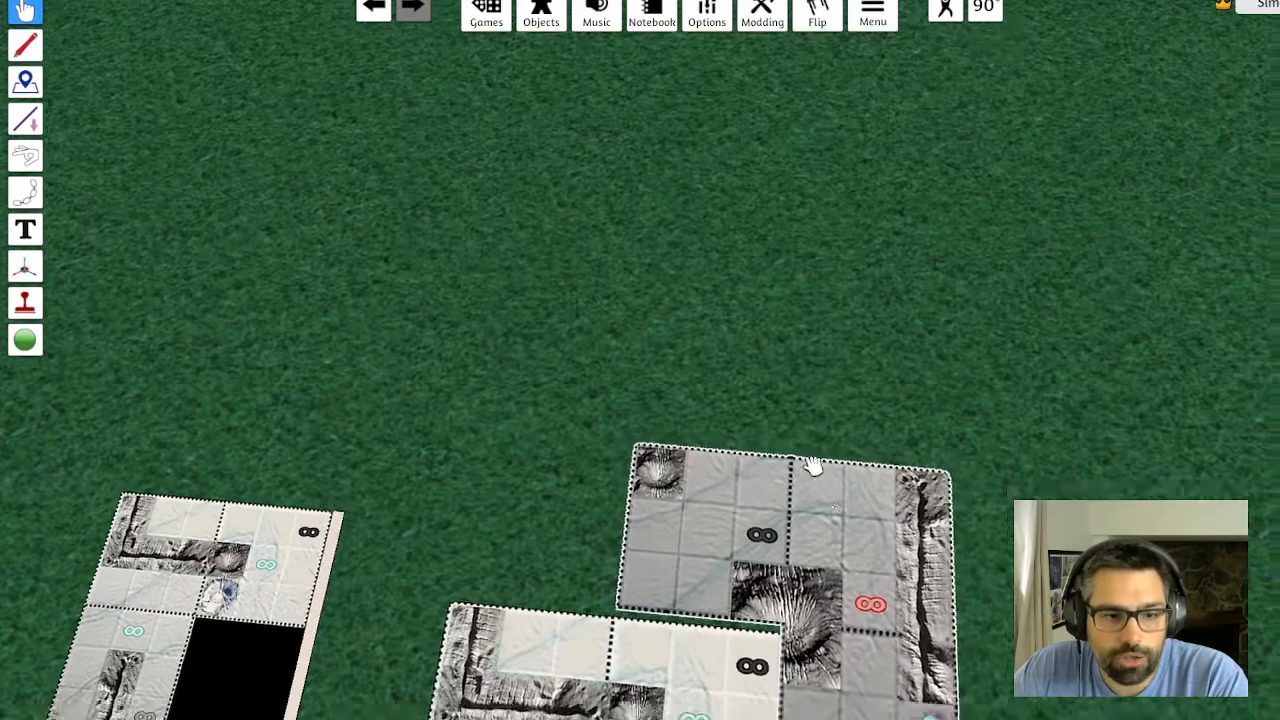
key("s")
key("d")
mouse_move(700, 364)
left_mouse_down()
mouse_move(694, 377)
mouse_move(704, 369)
left_mouse_up()
key("a")
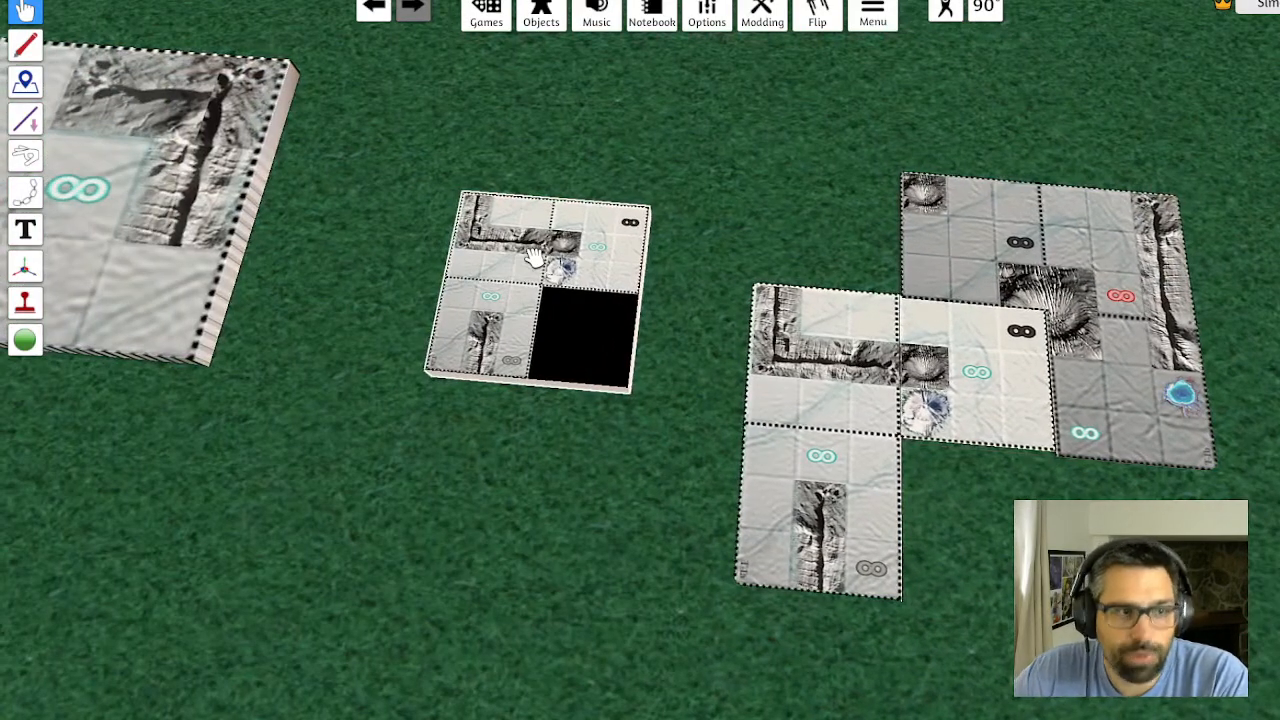
Delete the square custom tile with the black corner and the large square terrain tile
key("Delete")
scroll(431, 231, "down", 3)
key("a")
left_click_drag(420, 269, 451, 240)
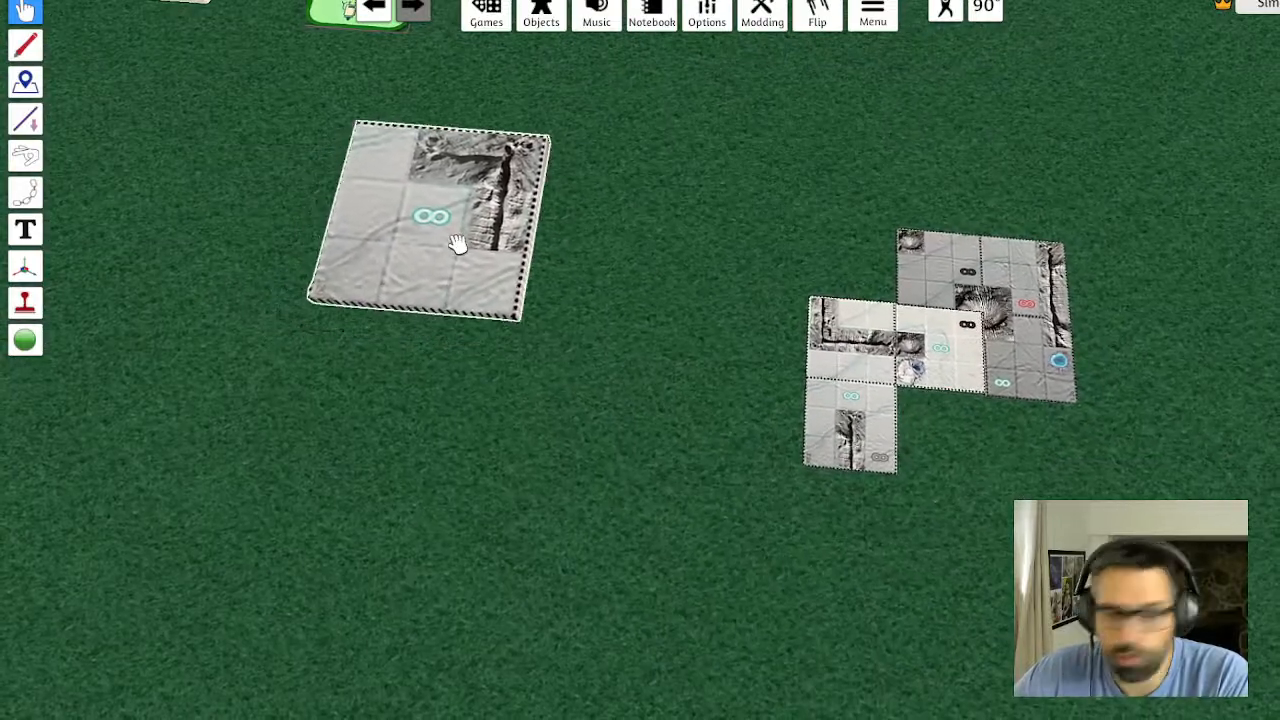
key("Delete")
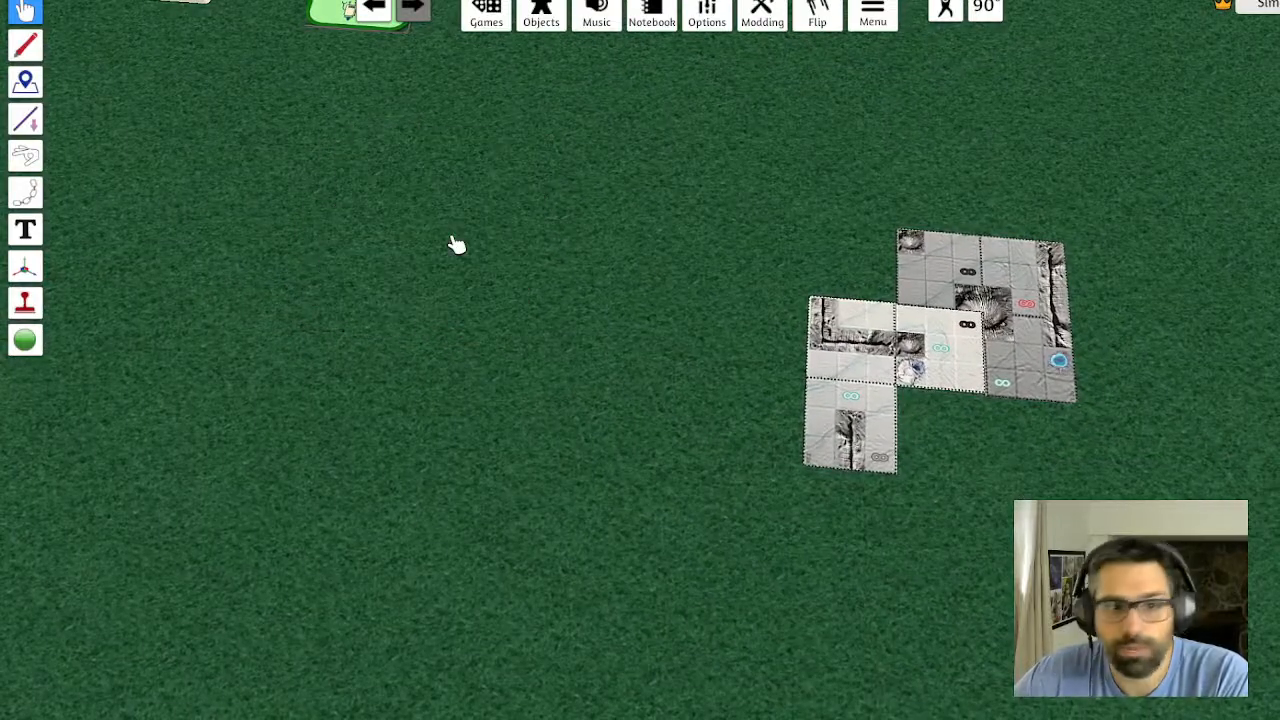
Add a new blank custom card to the table beside the two fitted terrain cards
left_click(492, 27)
left_click(1009, 145)
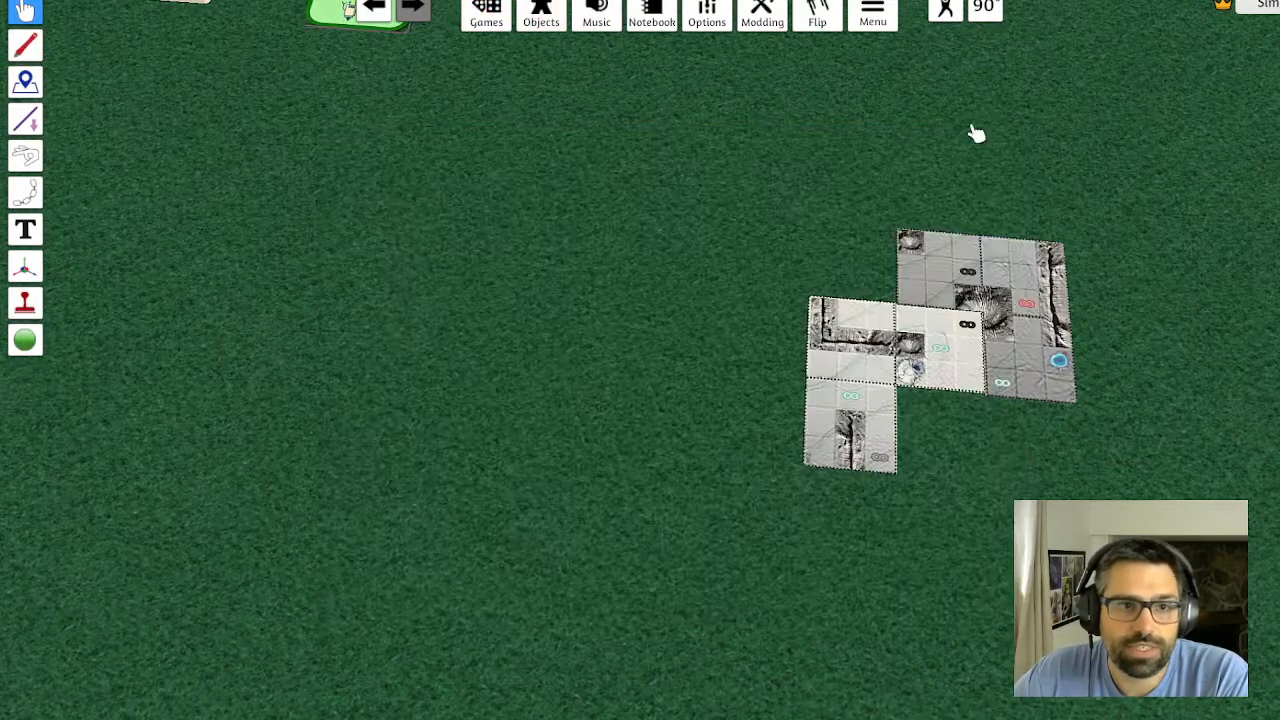
left_click(535, 10)
left_click(1100, 200)
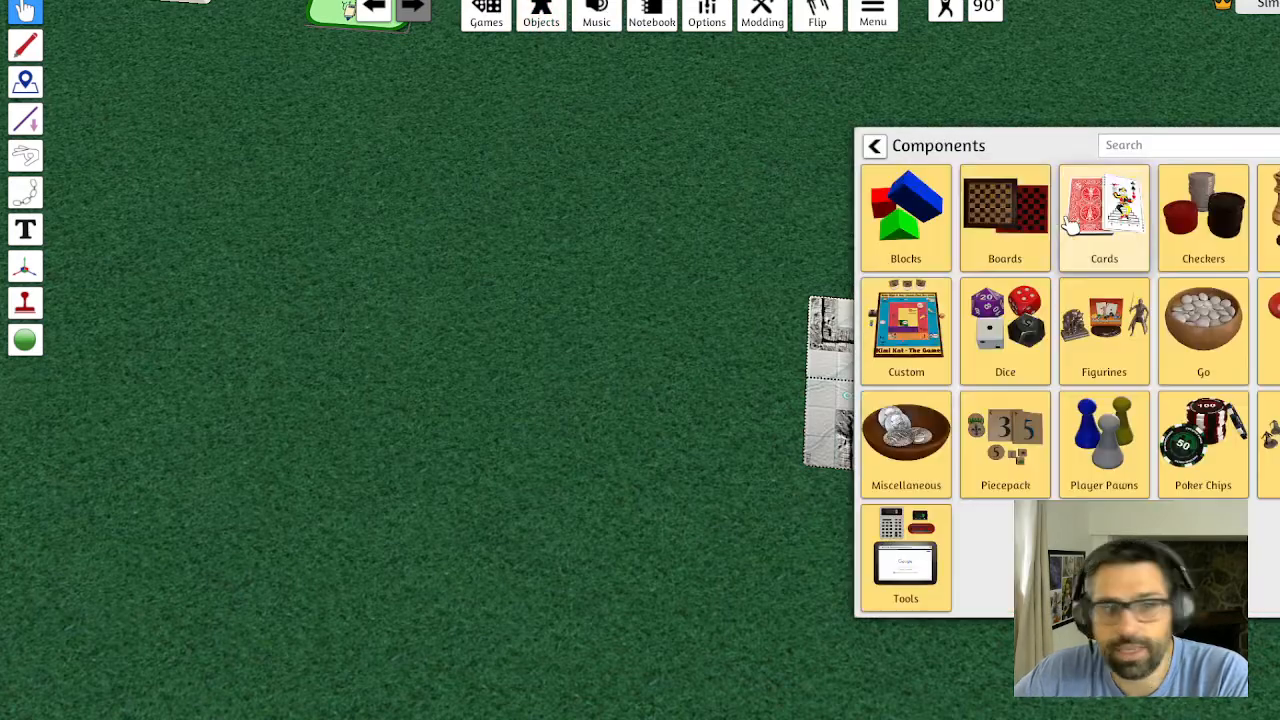
left_click(926, 292)
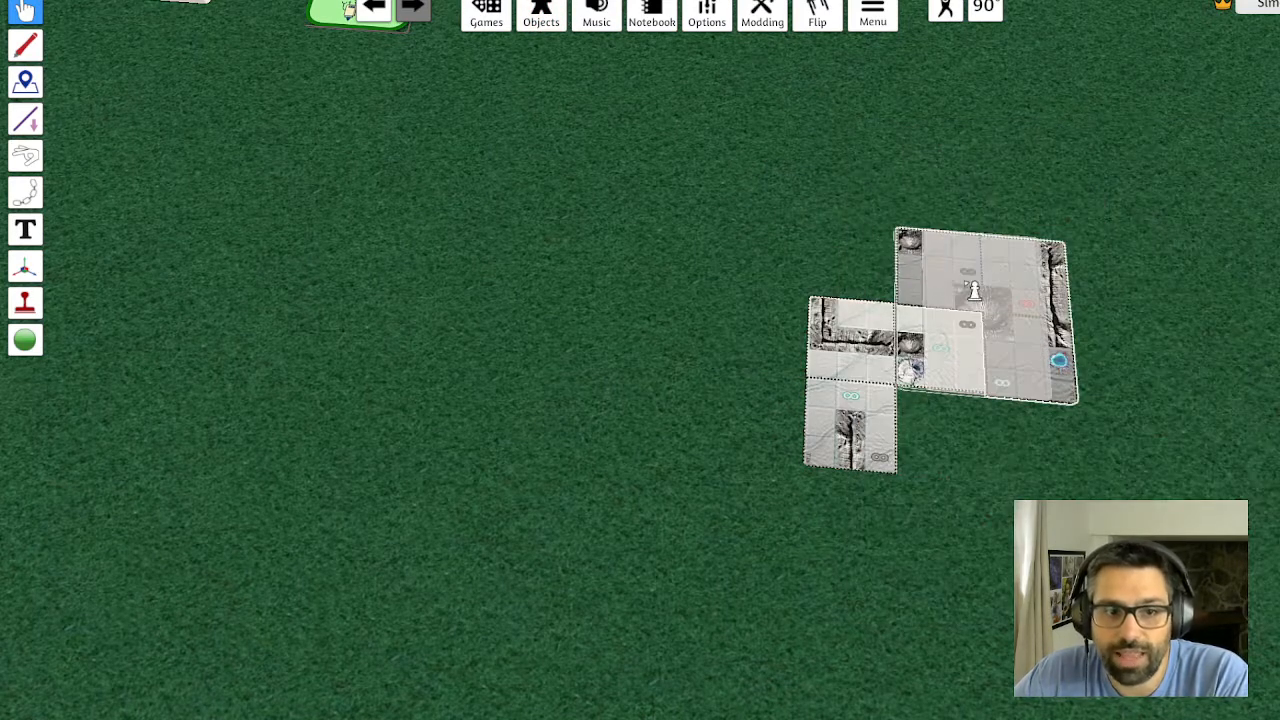
left_click_drag(974, 290, 590, 328)
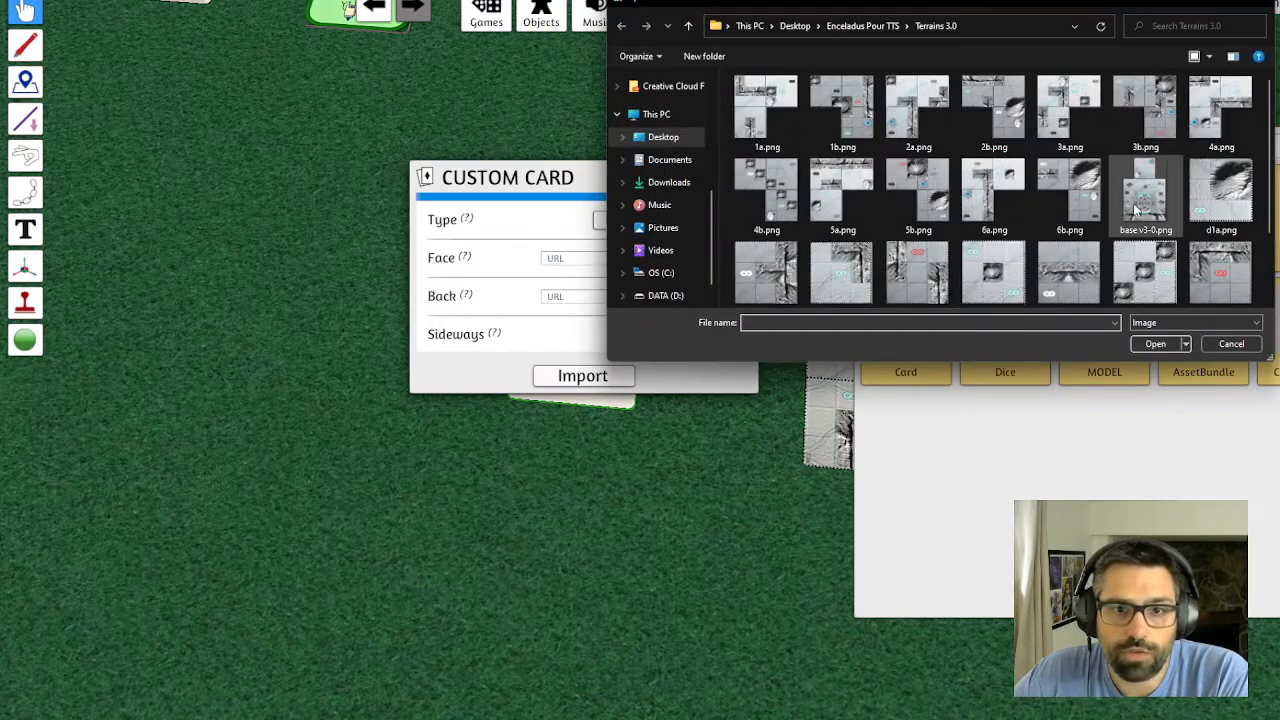
Upload base v3-0.png to the root folder as the custom card's face and import the card
left_click(1142, 195)
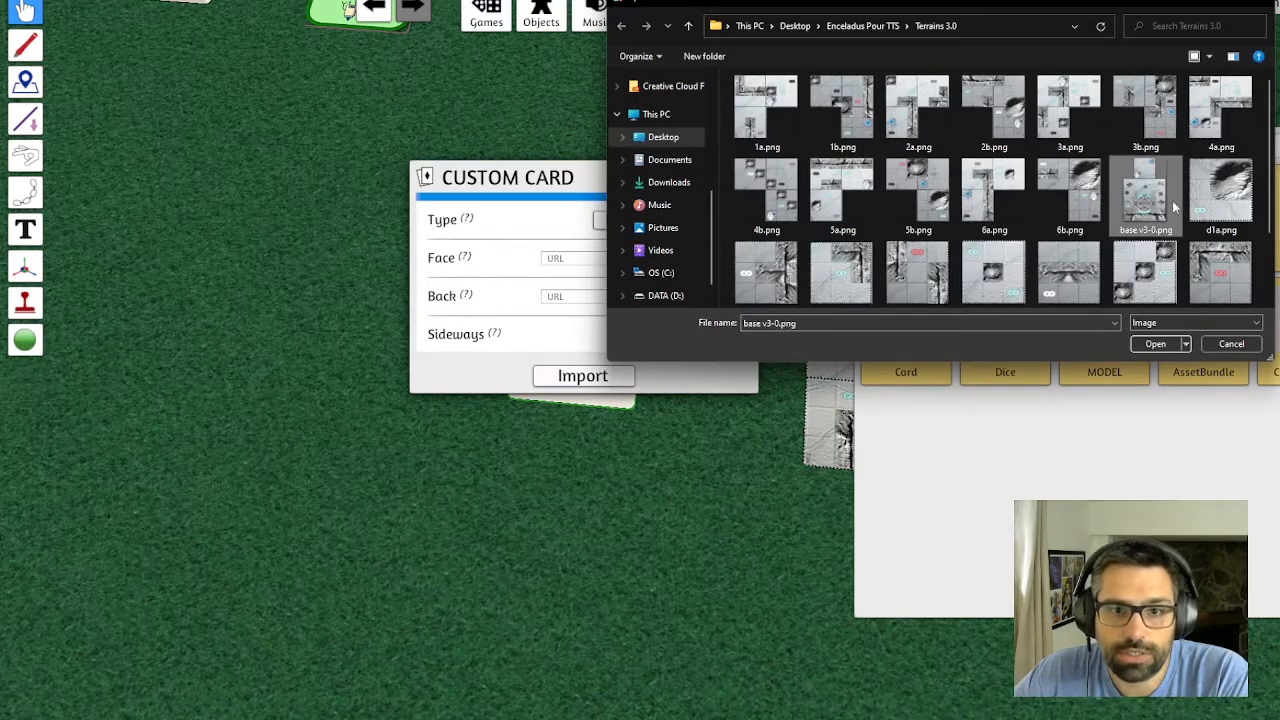
left_click(1157, 343)
left_click(634, 391)
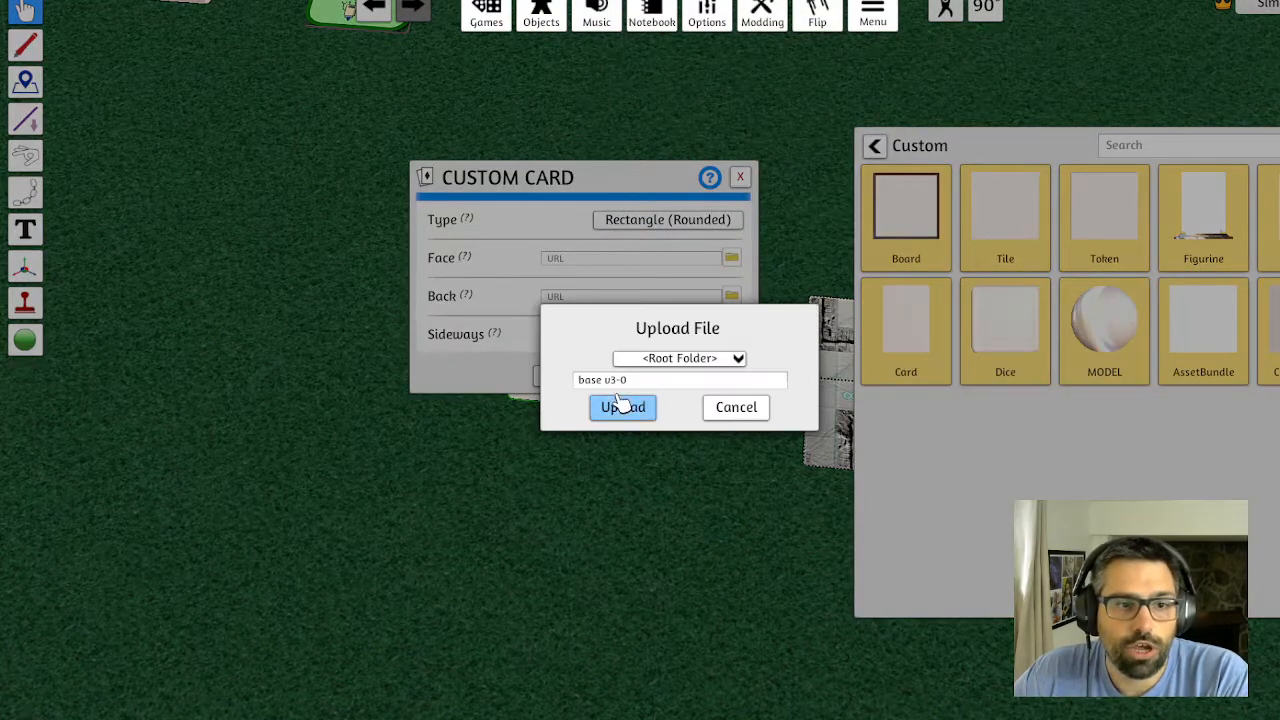
left_click(630, 408)
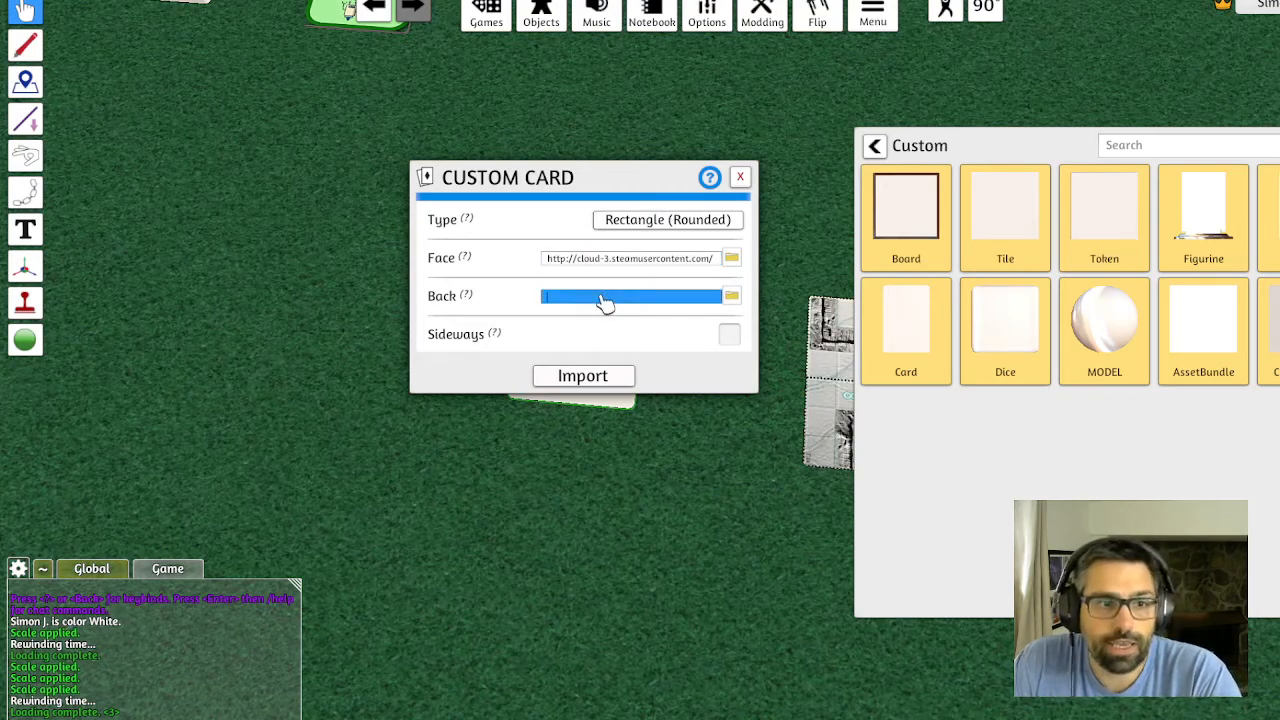
left_click(583, 376)
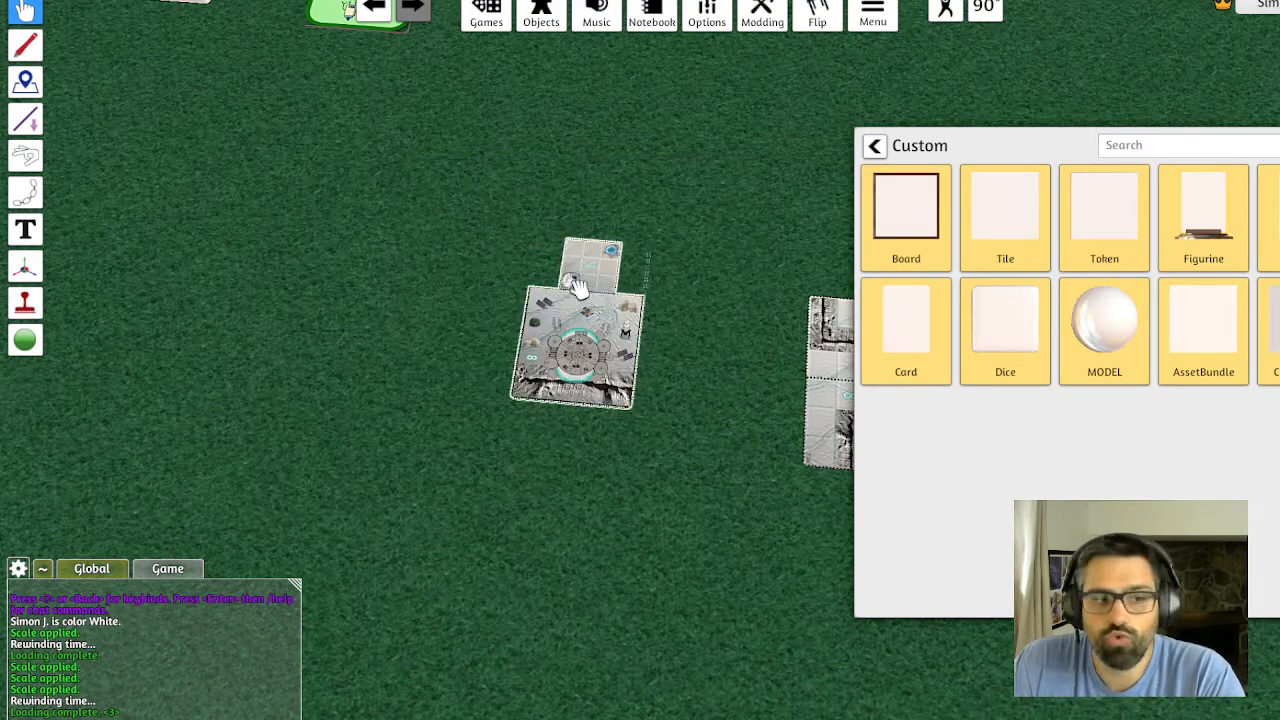
Close the custom component library and compare the base card's grid size with that of the terrain cards
scroll(583, 451, "up", 2)
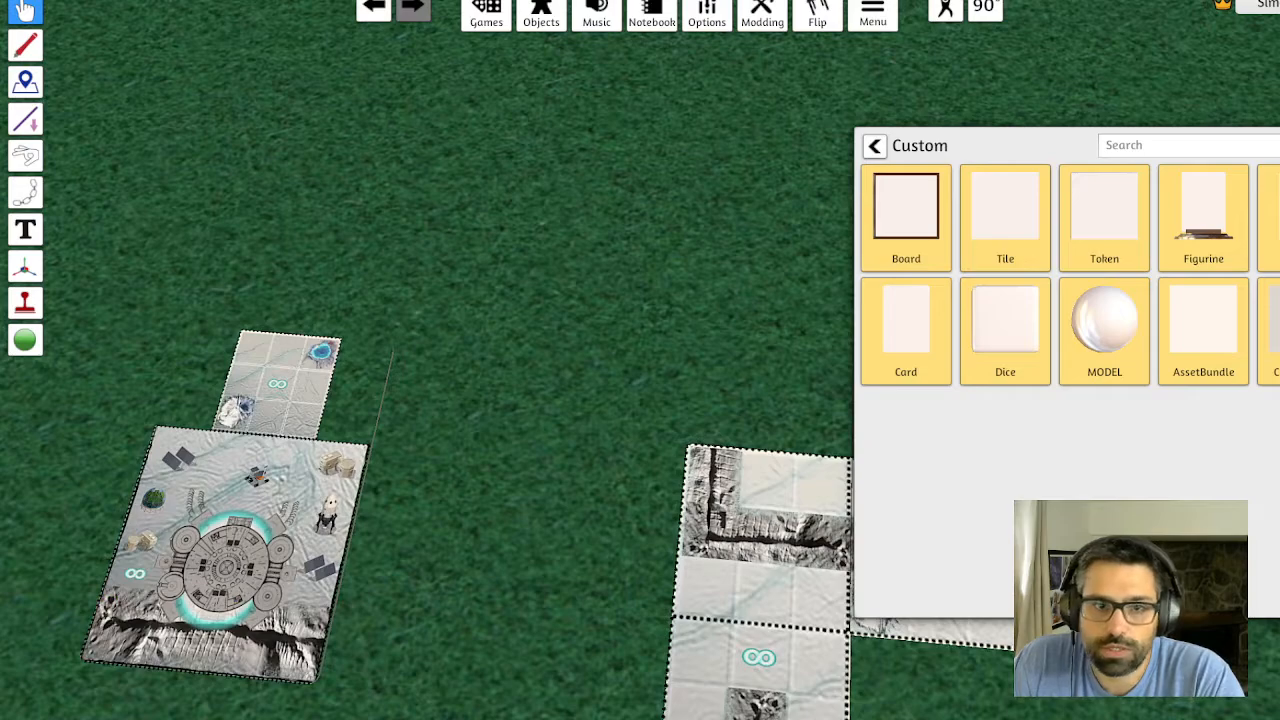
key("Escape")
left_click_drag(668, 245, 1017, 140)
scroll(669, 371, "down", 2)
left_click_drag(669, 371, 665, 333)
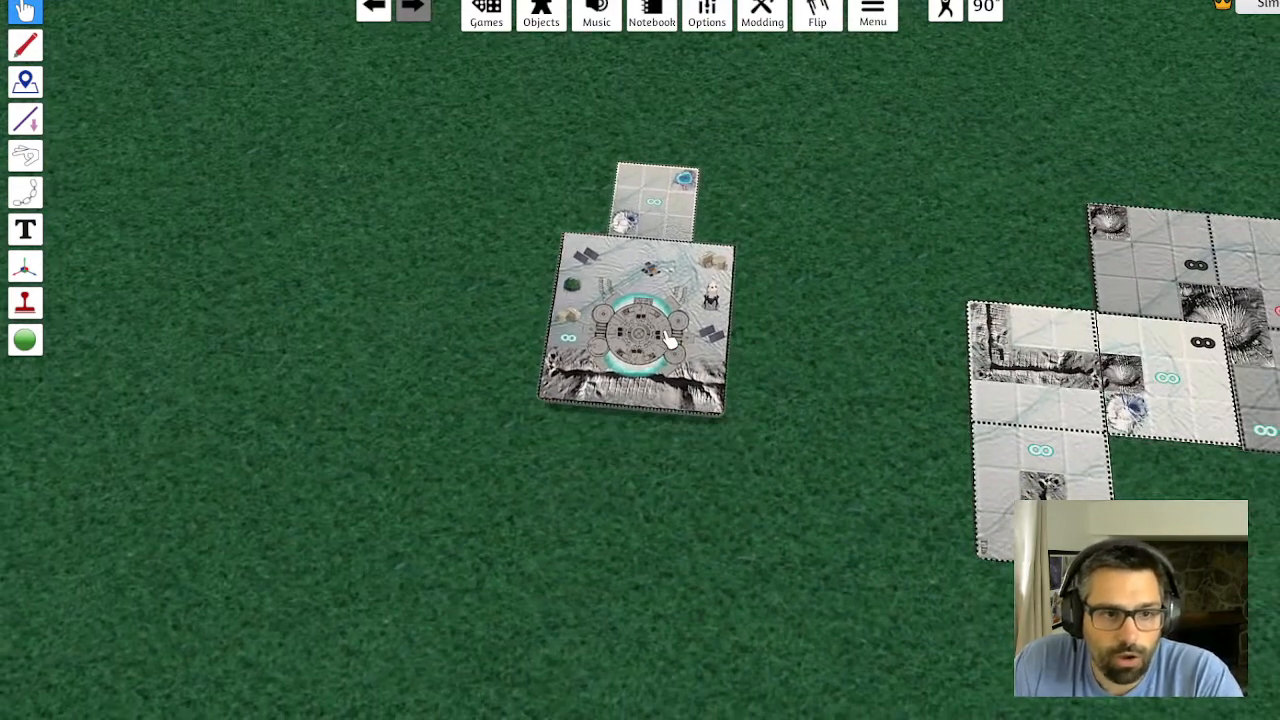
key("d")
key("w")
key("s")
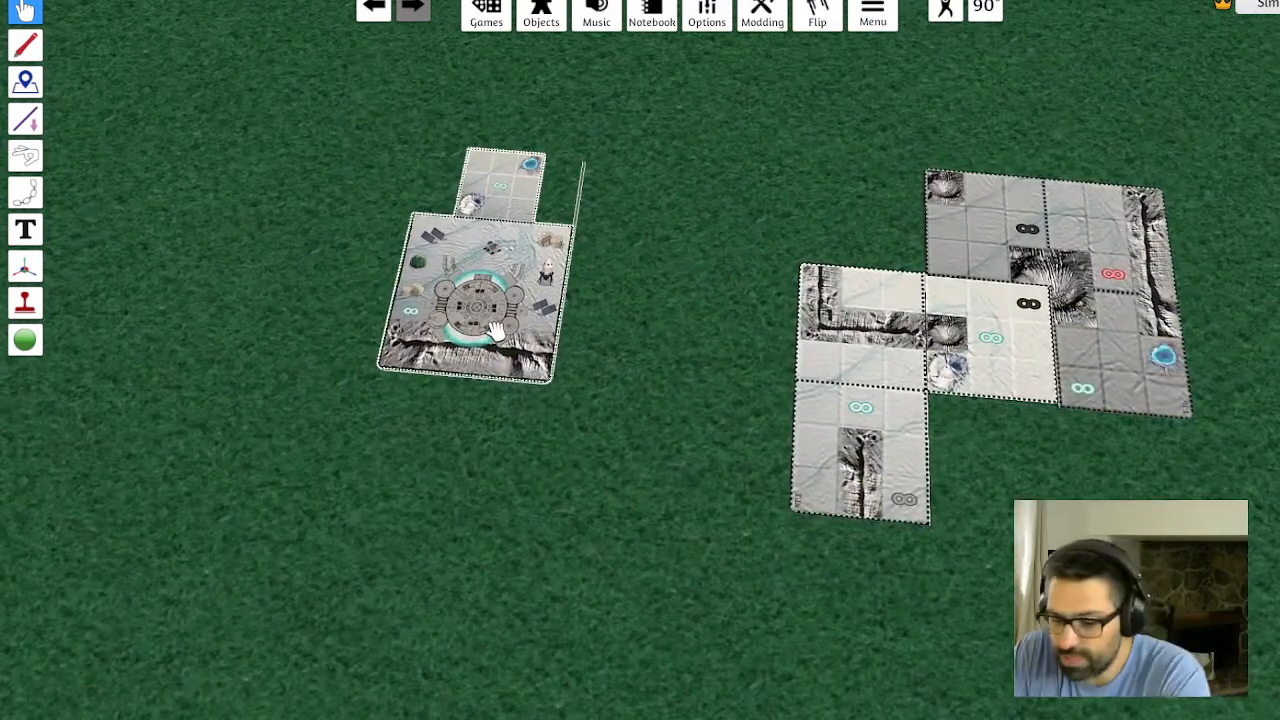
Enlarge the base card so its grid squares match the terrain cards, checking the fit against them
left_click_drag(497, 330, 889, 516)
left_click_drag(962, 593, 714, 537)
left_click_drag(808, 537, 474, 677)
scroll(480, 670, "down", 2)
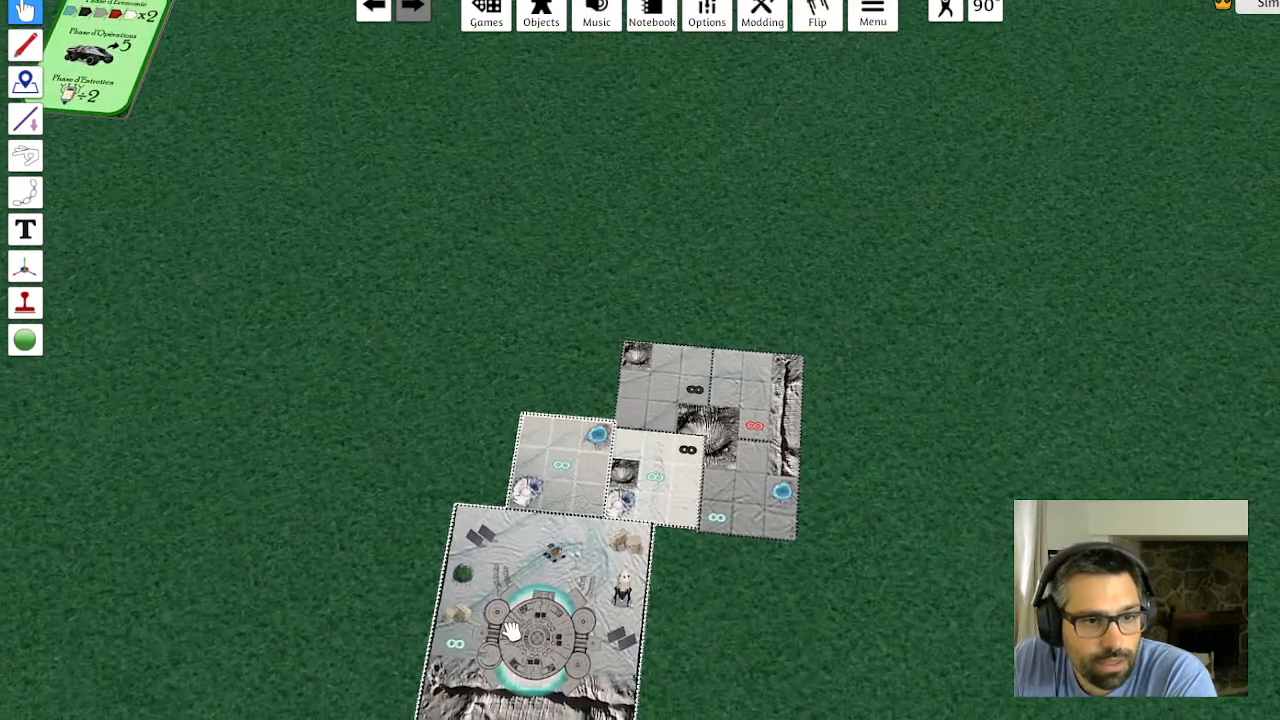
scroll(700, 251, "down", 6)
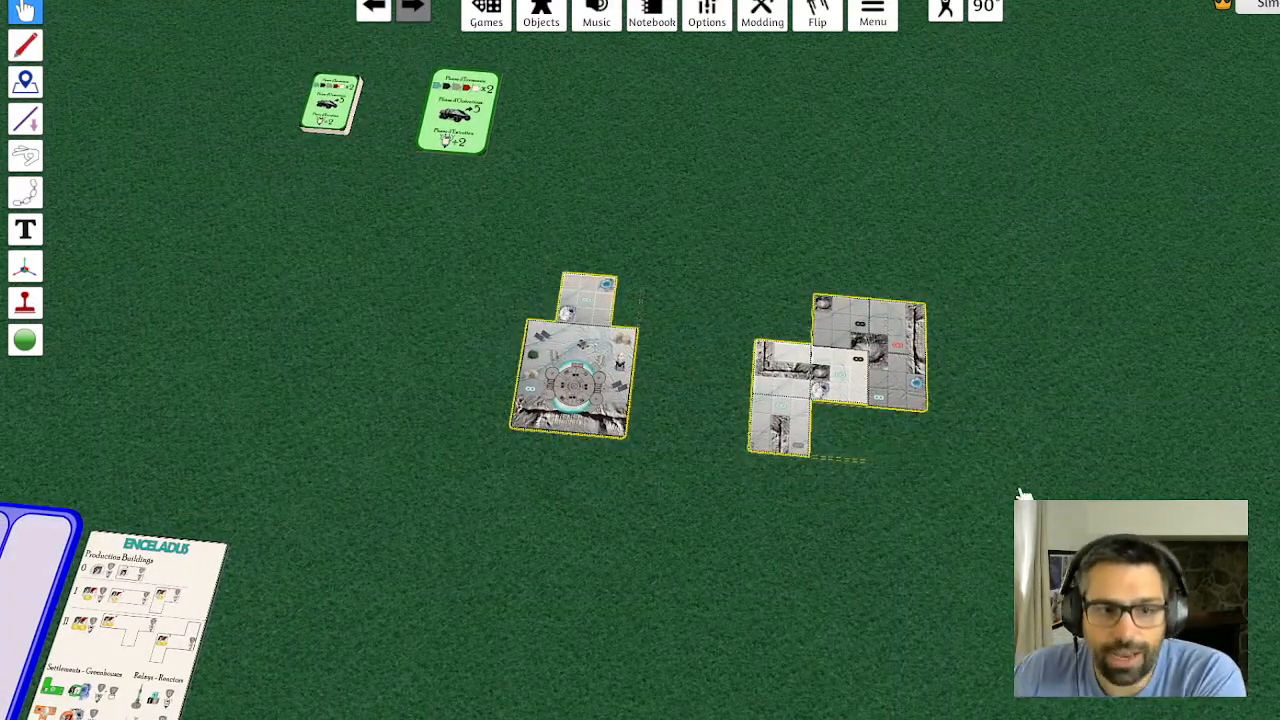
Place the base card against the dark terrain card's outer edge and inspect how their grids line up
left_click_drag(612, 370, 1030, 369)
scroll(1157, 366, "up", 3)
key("d")
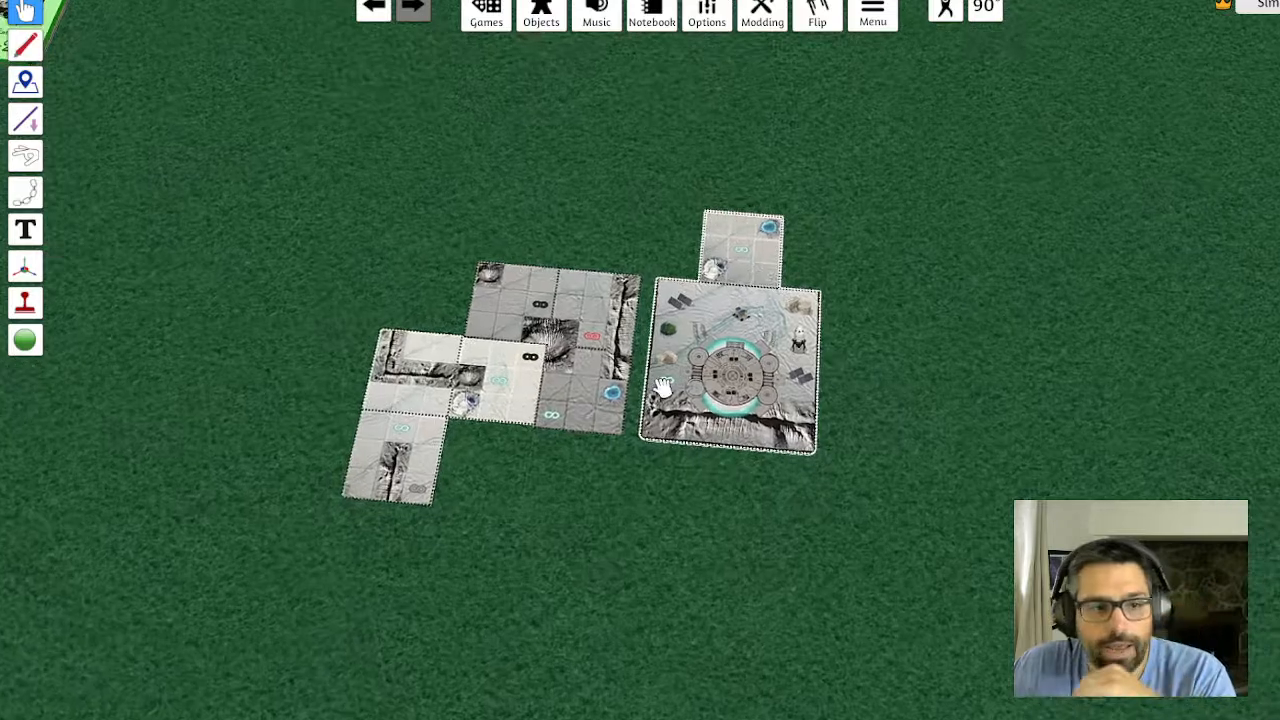
scroll(663, 388, "up", 3)
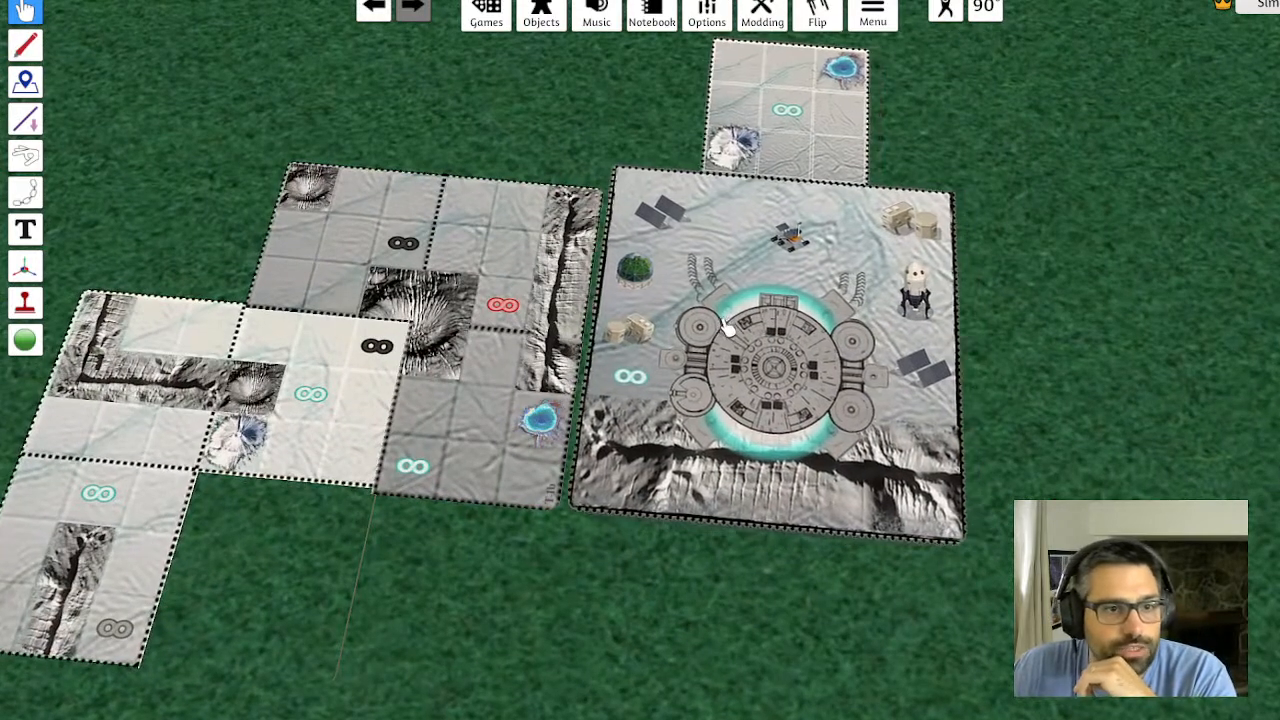
scroll(390, 625, "up", 2)
left_click_drag(390, 625, 712, 348)
Survey the whole table, including the terrain cards, card decks, bags, reference sheets and player board
scroll(712, 348, "down", 6)
key("a")
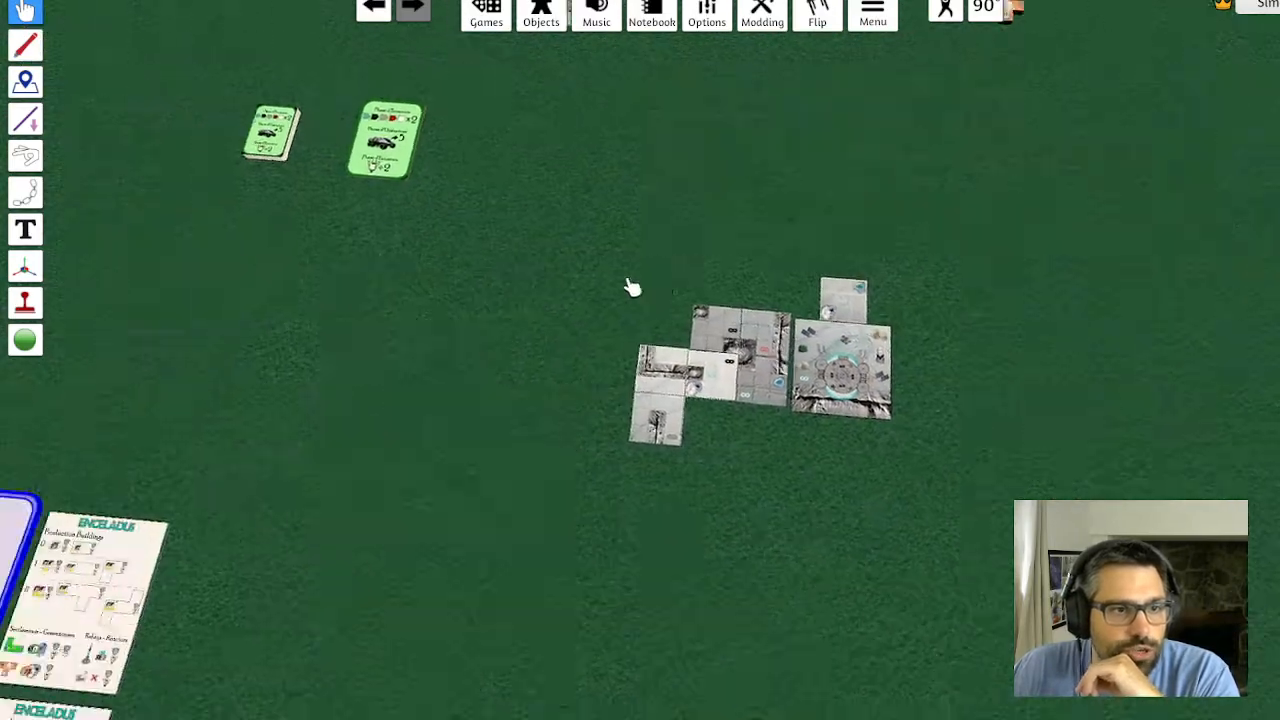
key("s")
left_click_drag(523, 371, 536, 334)
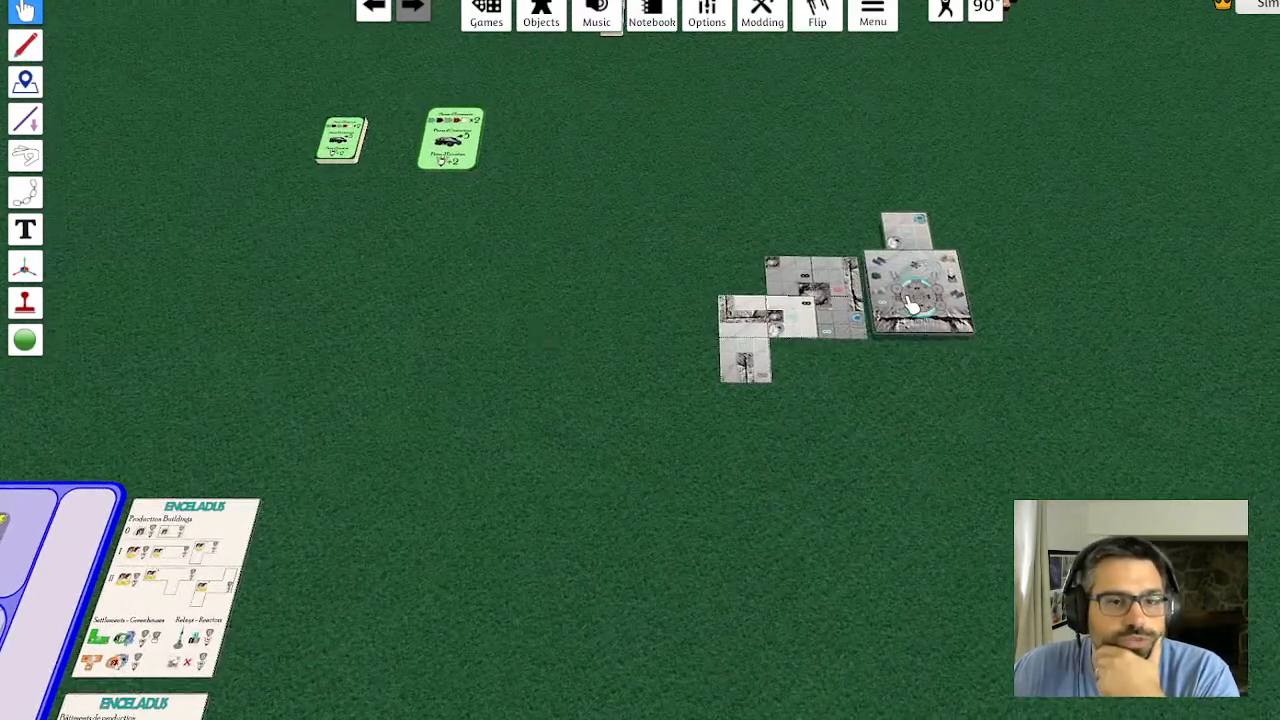
key("a")
key("s")
scroll(849, 259, "down", 2)
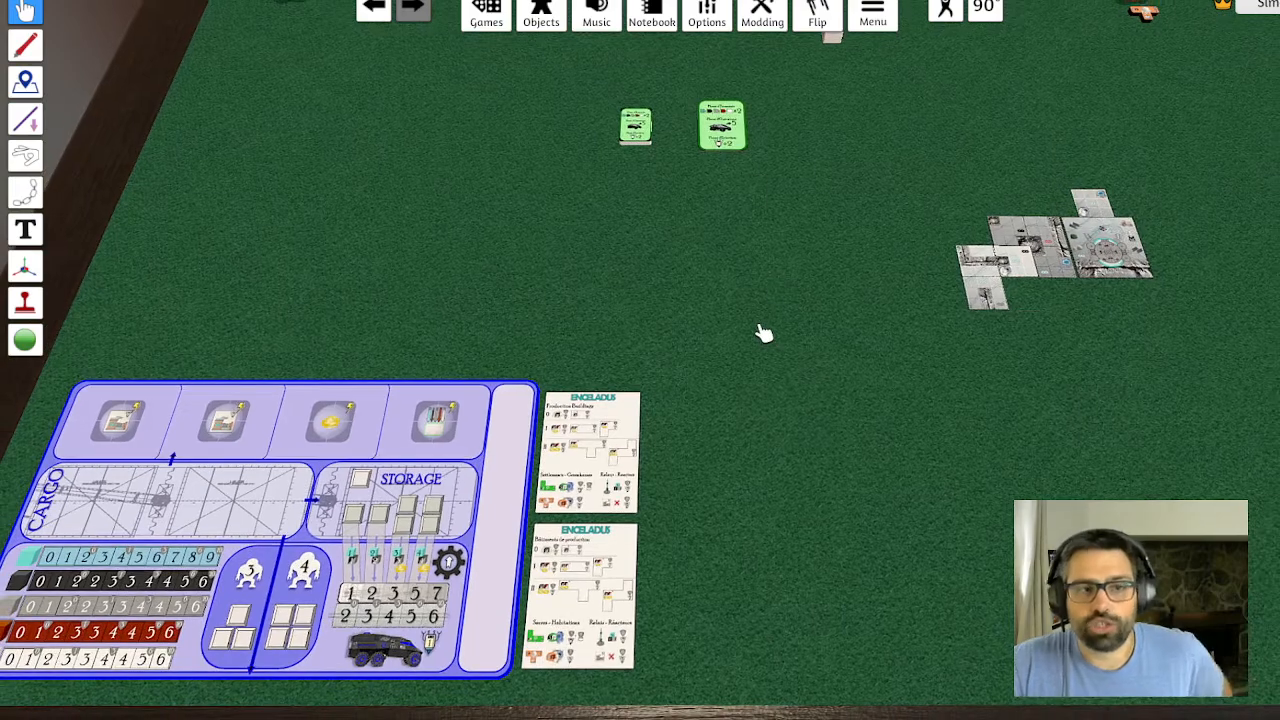
key("w")
key("d")
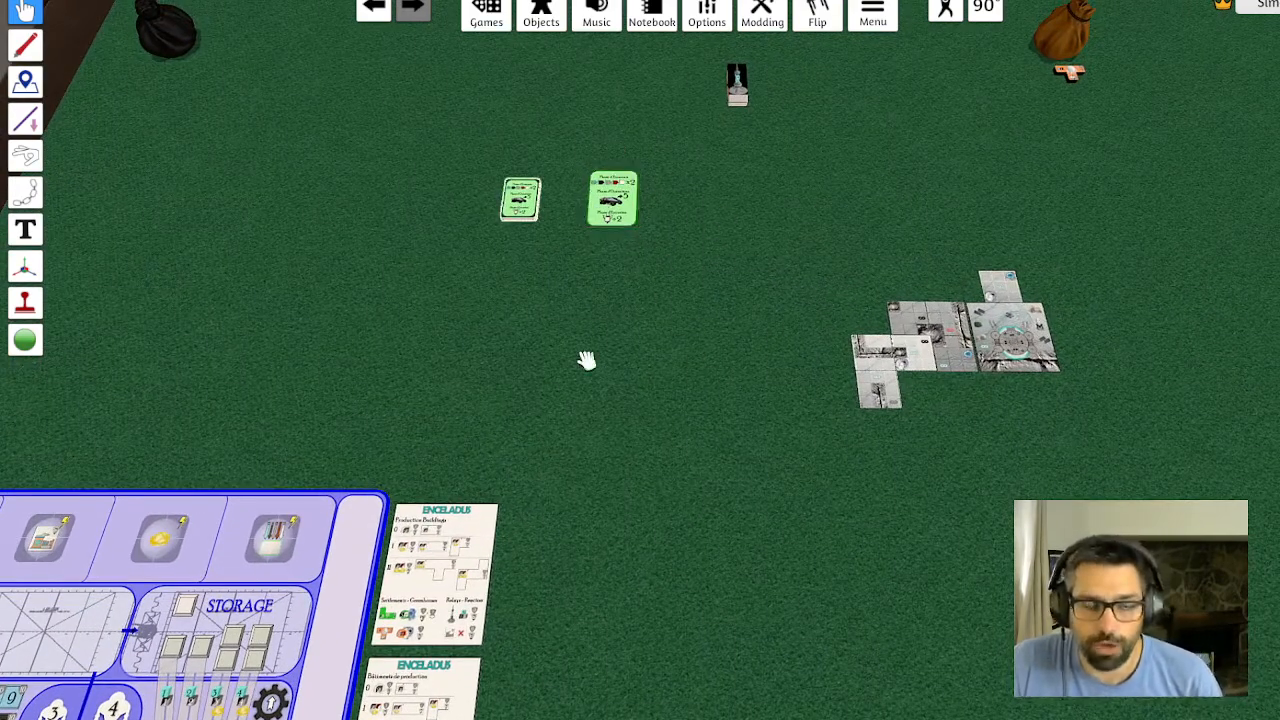
key("a")
key("w")
key("d")
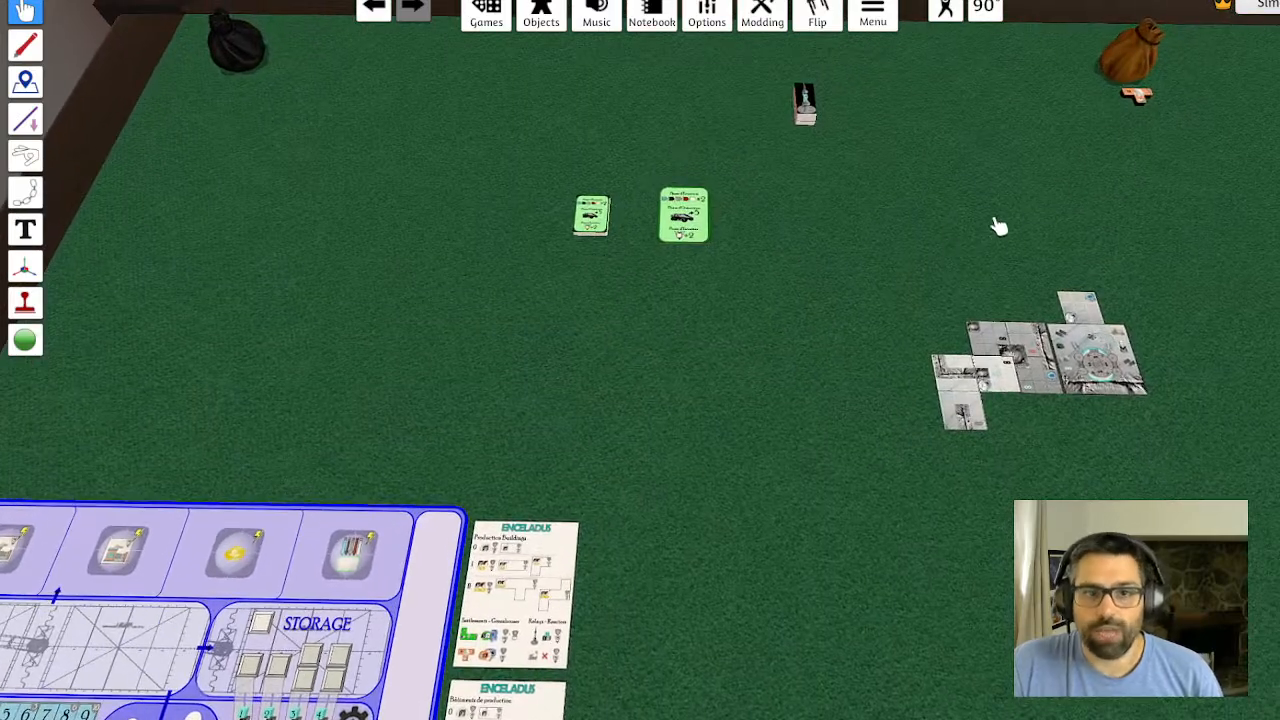
key("w")
key("d")
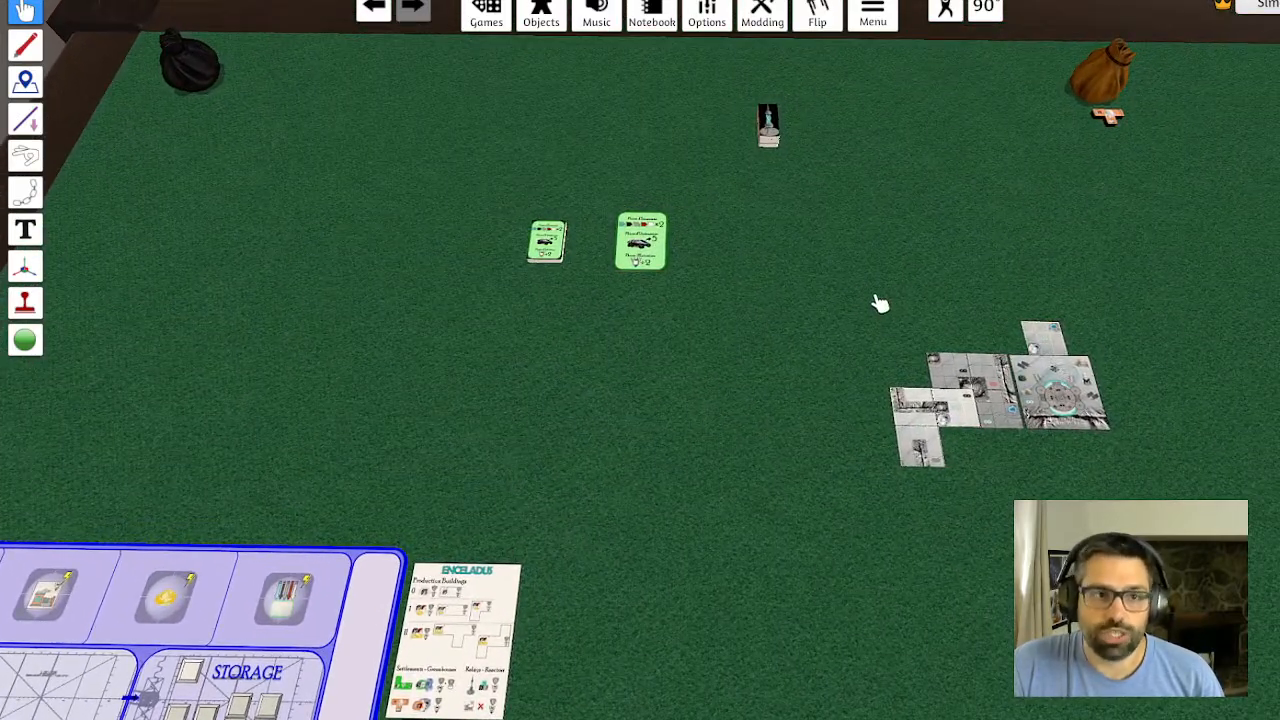
Examine the resource icons on the green phase card and the resource tracks on the player board
scroll(686, 307, "up", 5)
key("w")
key("a")
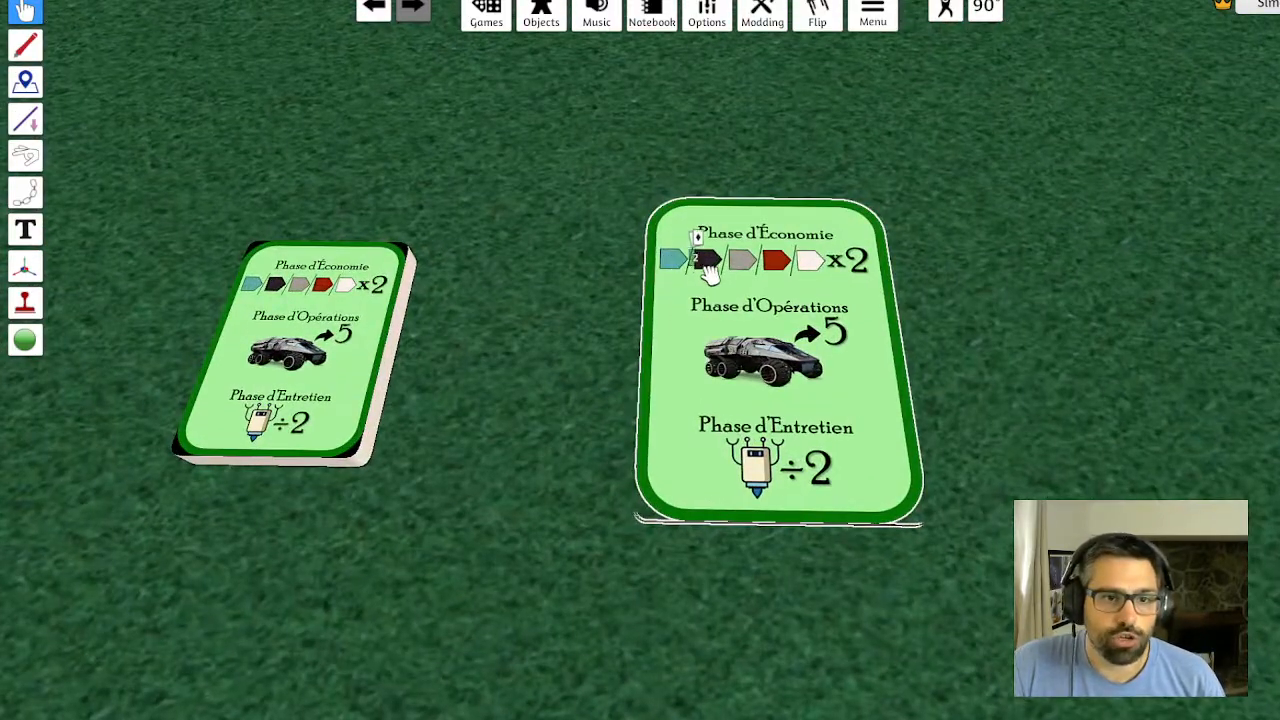
scroll(471, 600, "down", 5)
key("s")
key("a")
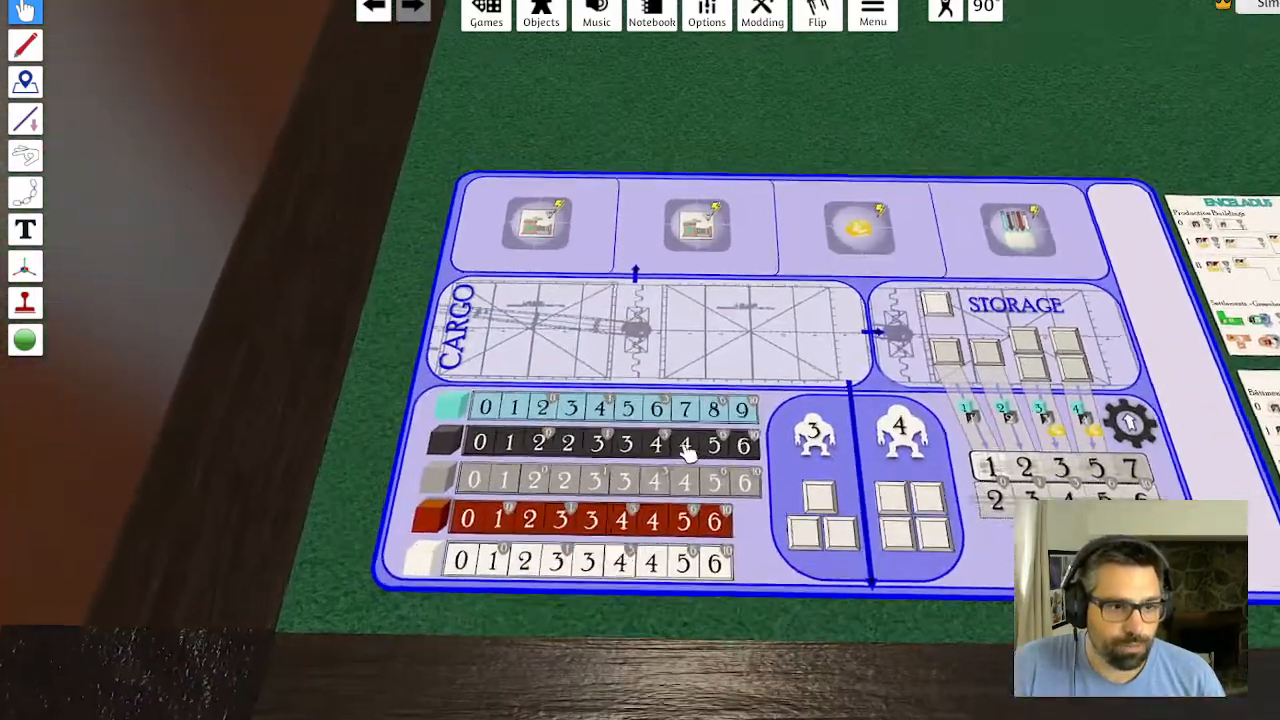
scroll(688, 452, "up", 3)
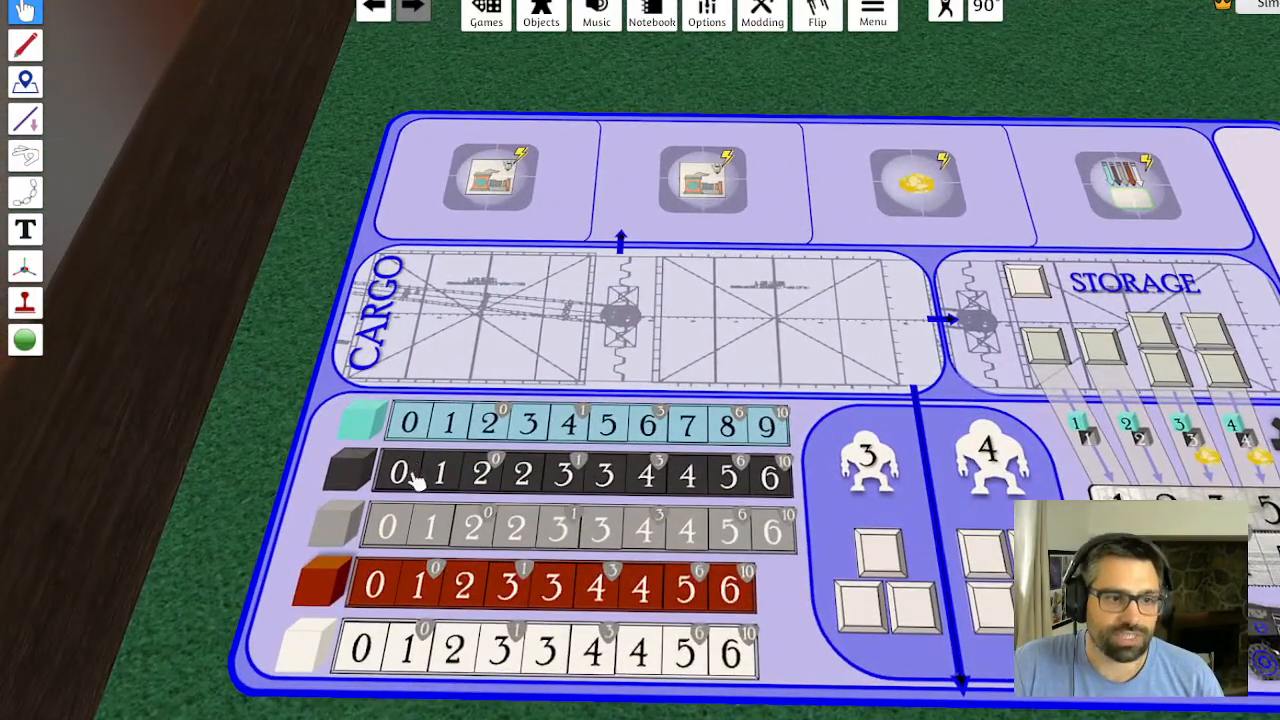
scroll(418, 480, "down", 5)
scroll(243, 403, "up", 2)
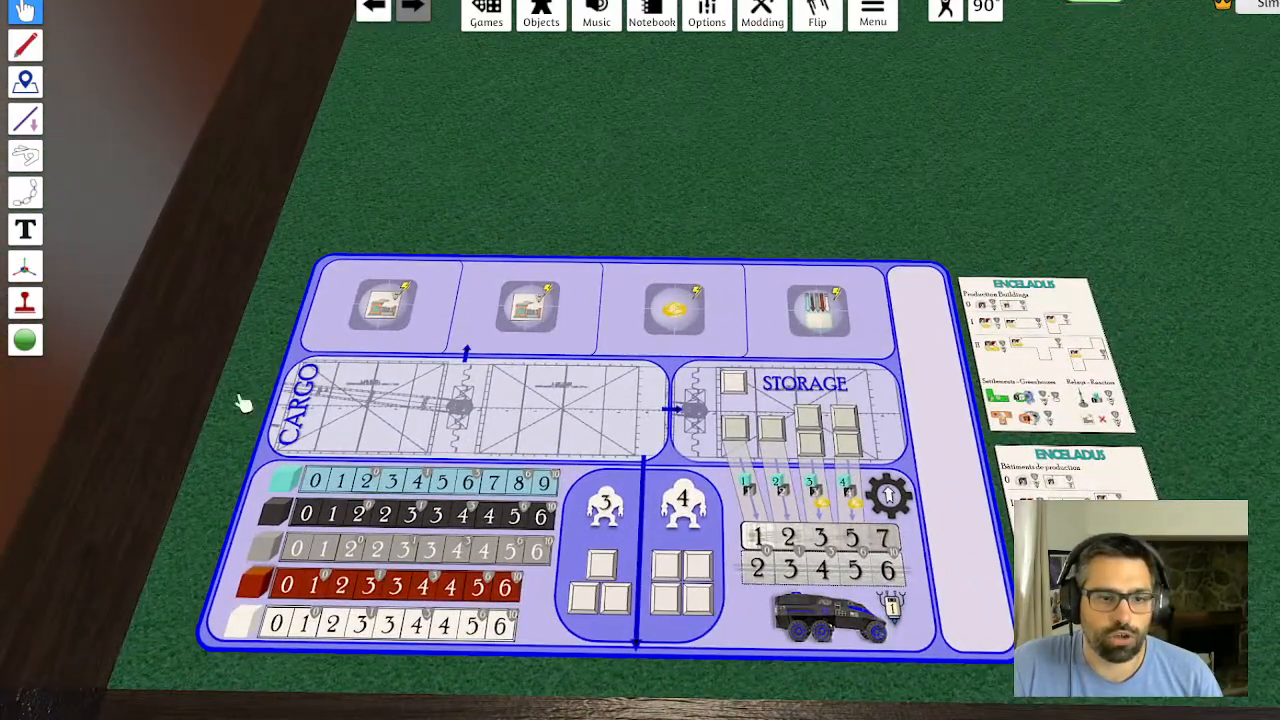
Add a Red Square block from the Blocks components to the table just beyond the player board
left_click(540, 20)
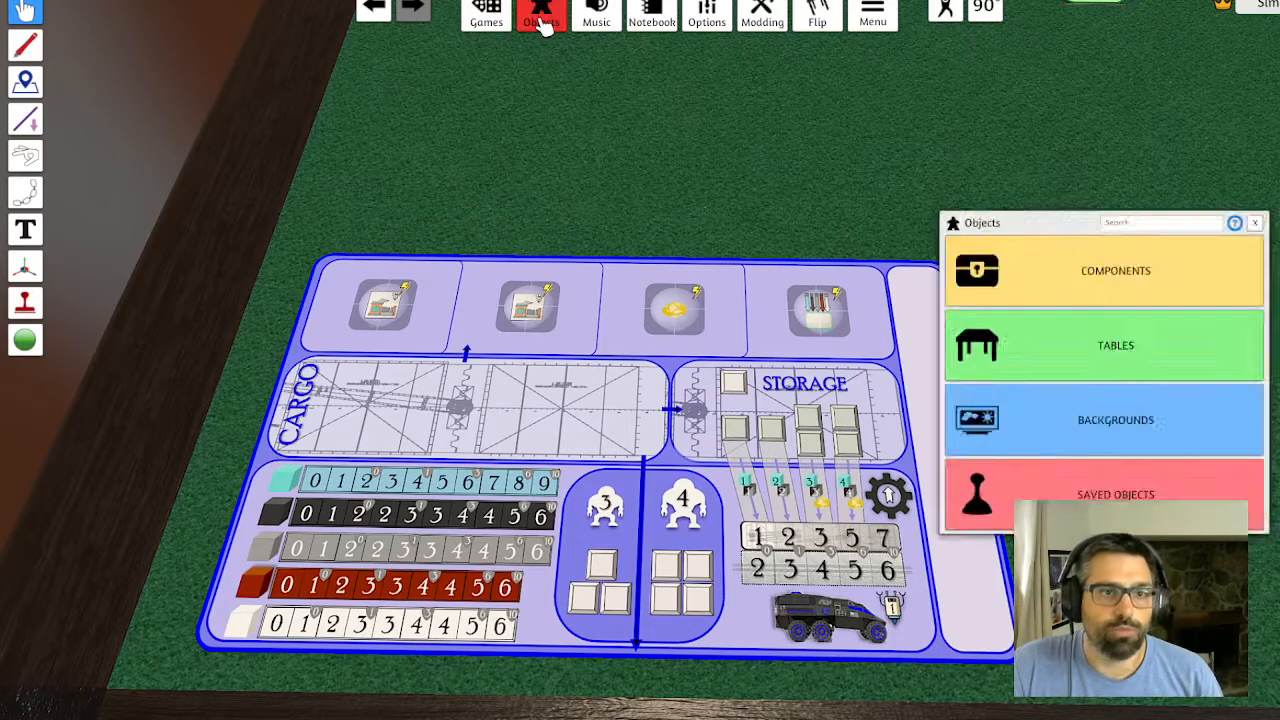
left_click(1070, 224)
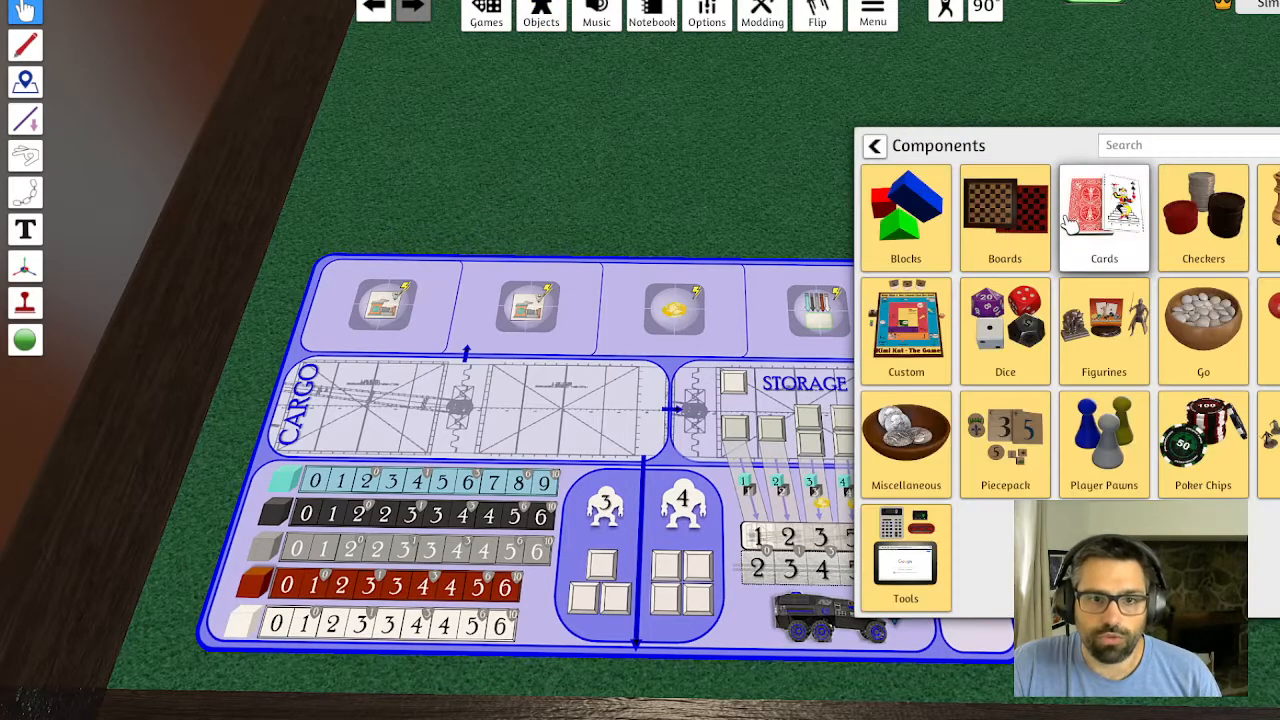
left_click(897, 210)
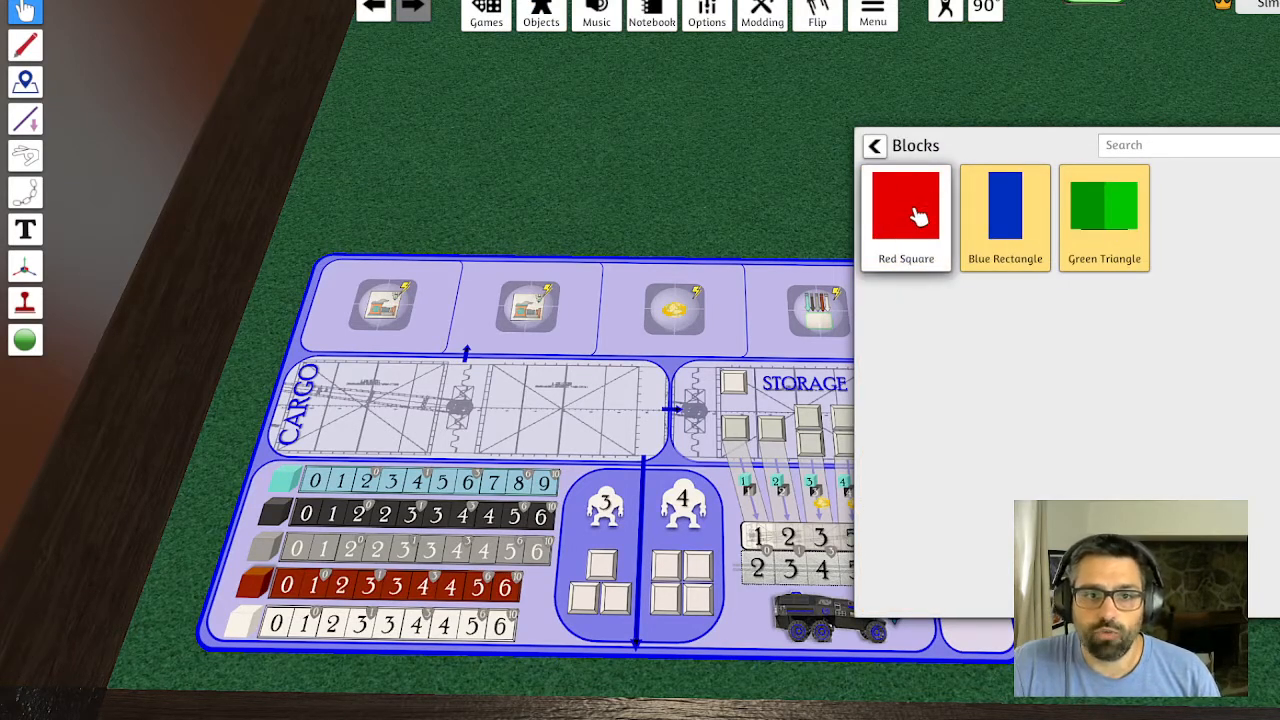
left_click_drag(920, 218, 697, 150)
key("w")
key("d")
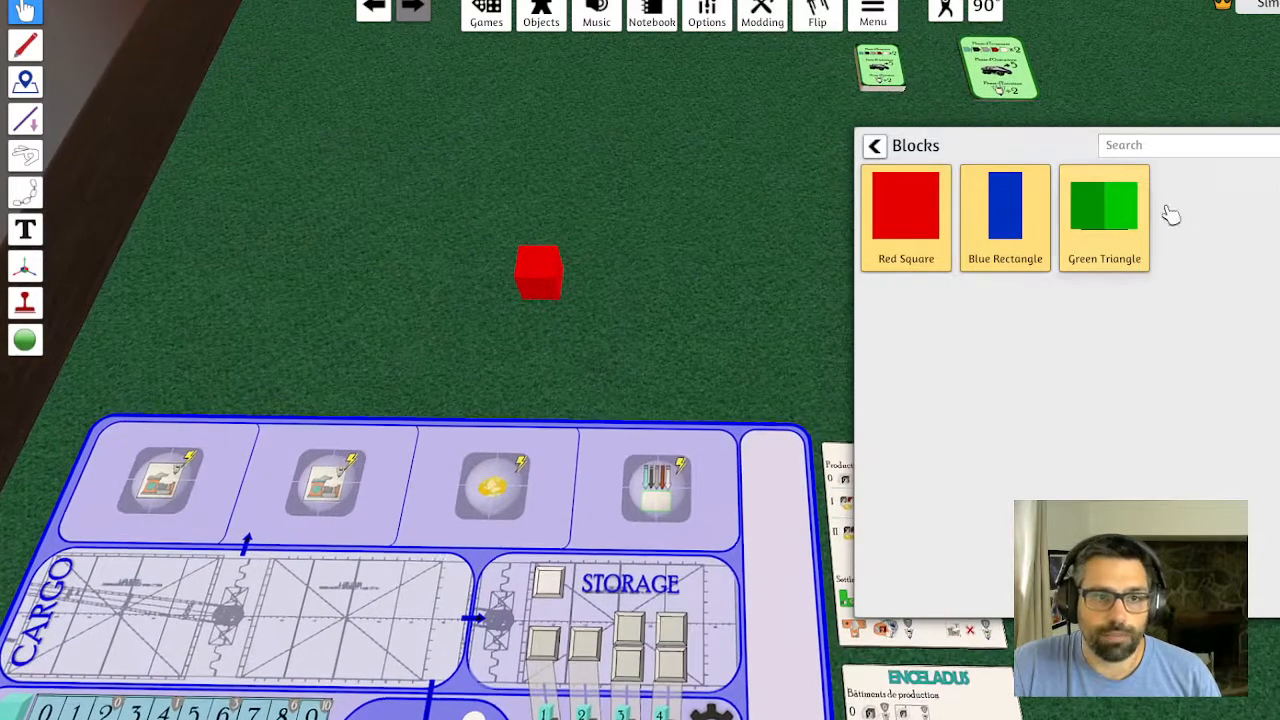
Scale the red cube down to roughly the size of the player board's square slots
left_click(593, 292)
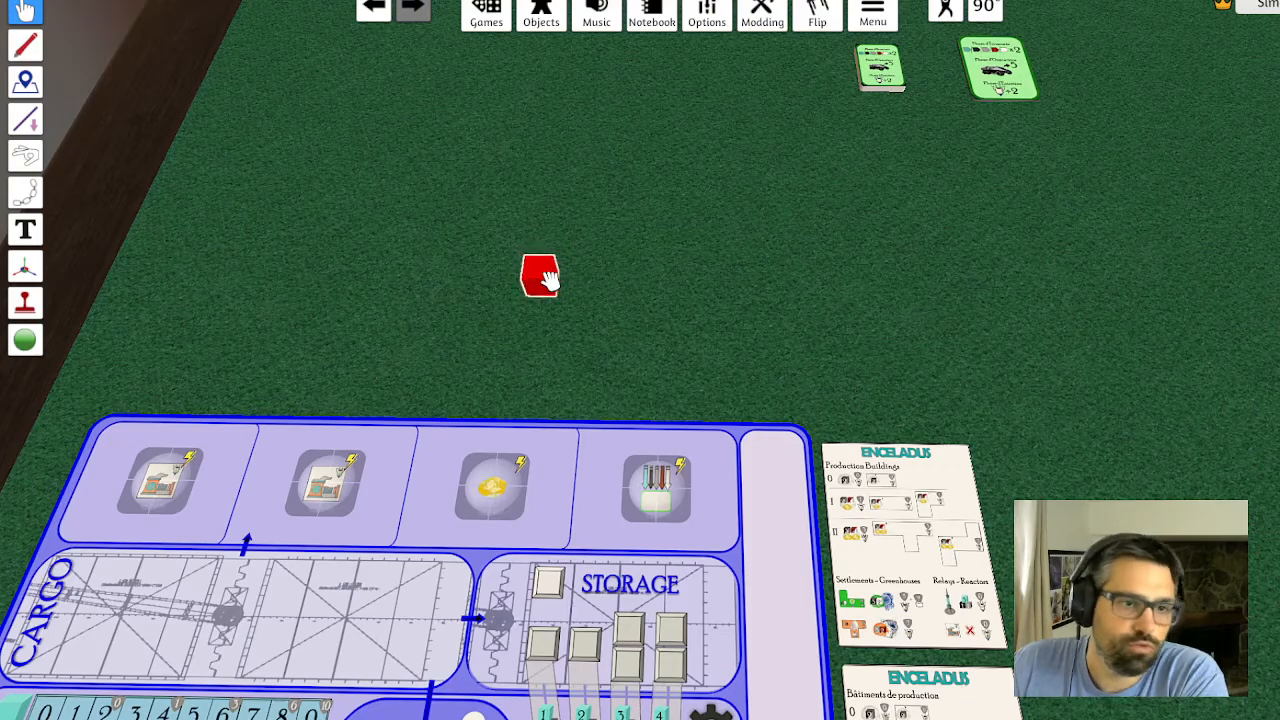
key("a")
key("s")
key("d")
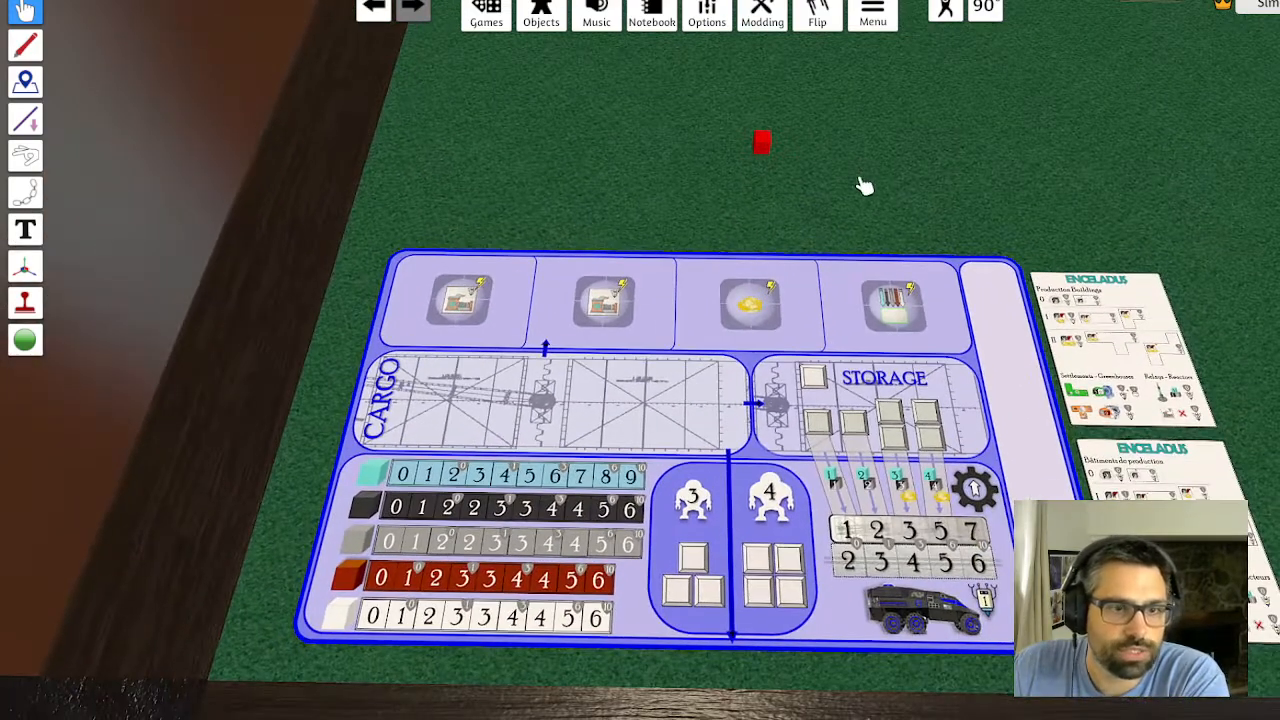
Test the red cube's fit on the player board's robot slots and return it to the table beyond the board
left_click_drag(763, 133, 688, 573)
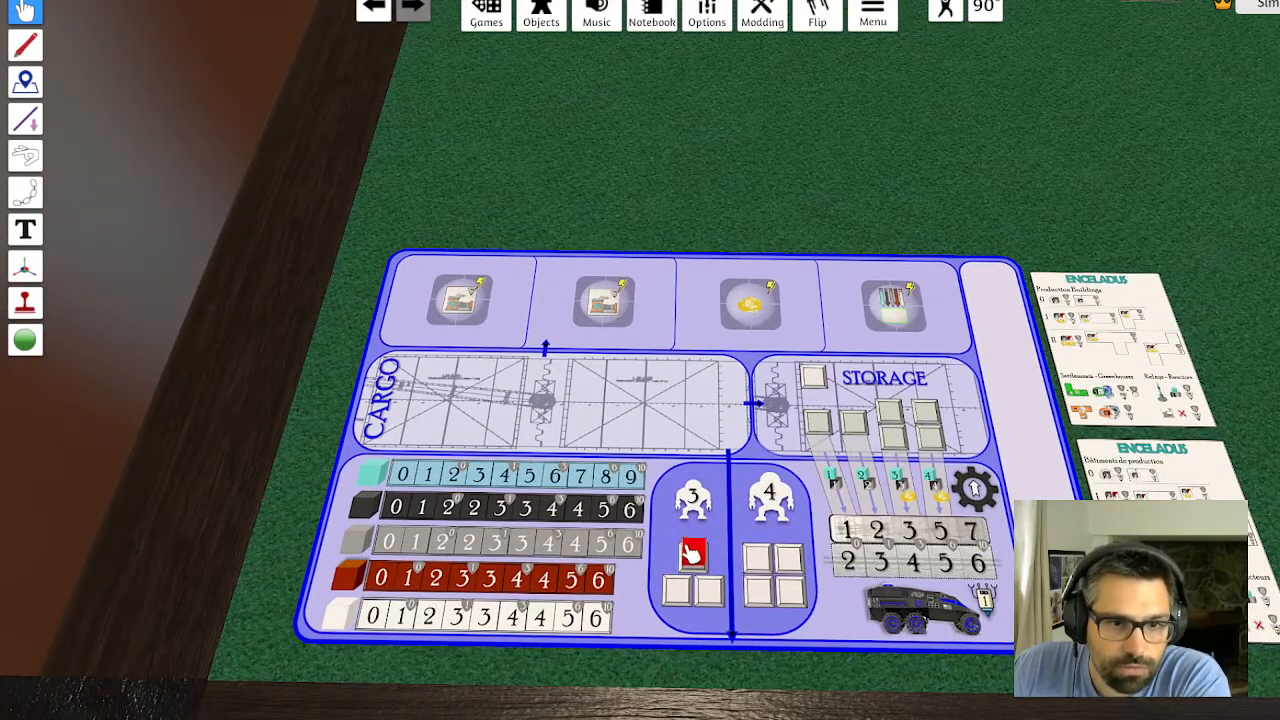
scroll(688, 553, "up", 4)
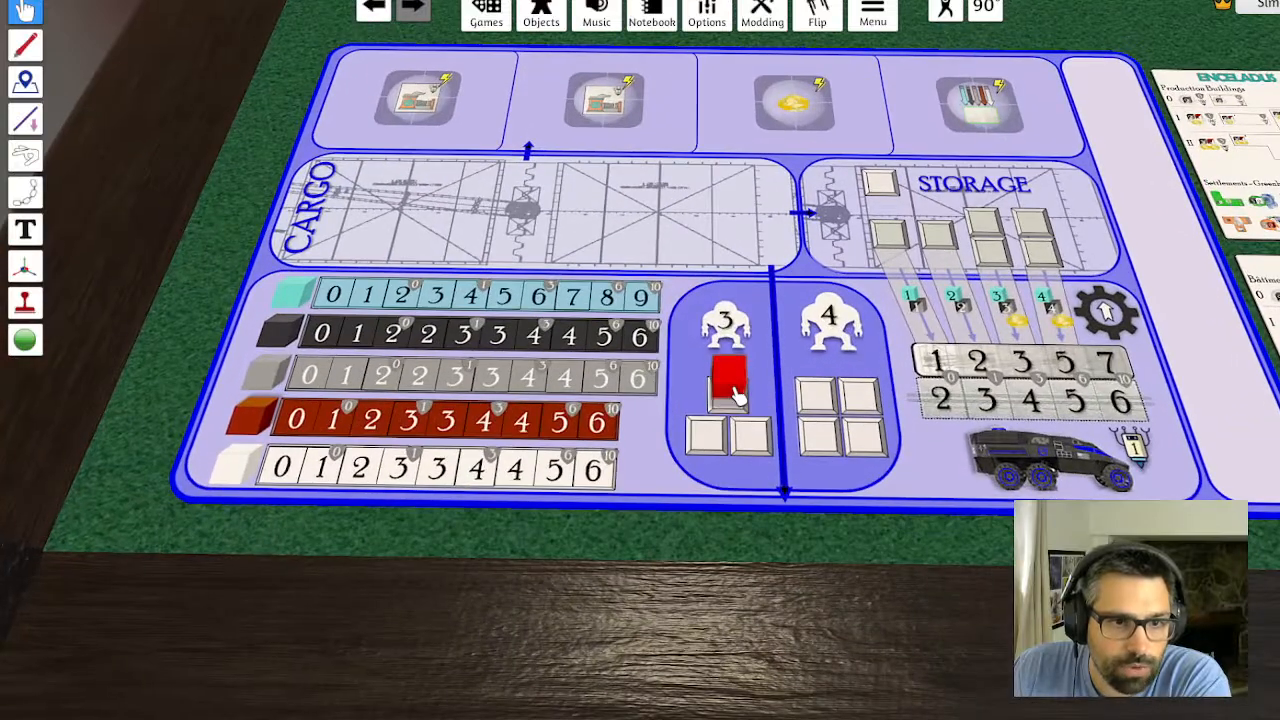
left_click_drag(735, 395, 866, 402)
scroll(866, 402, "down", 5)
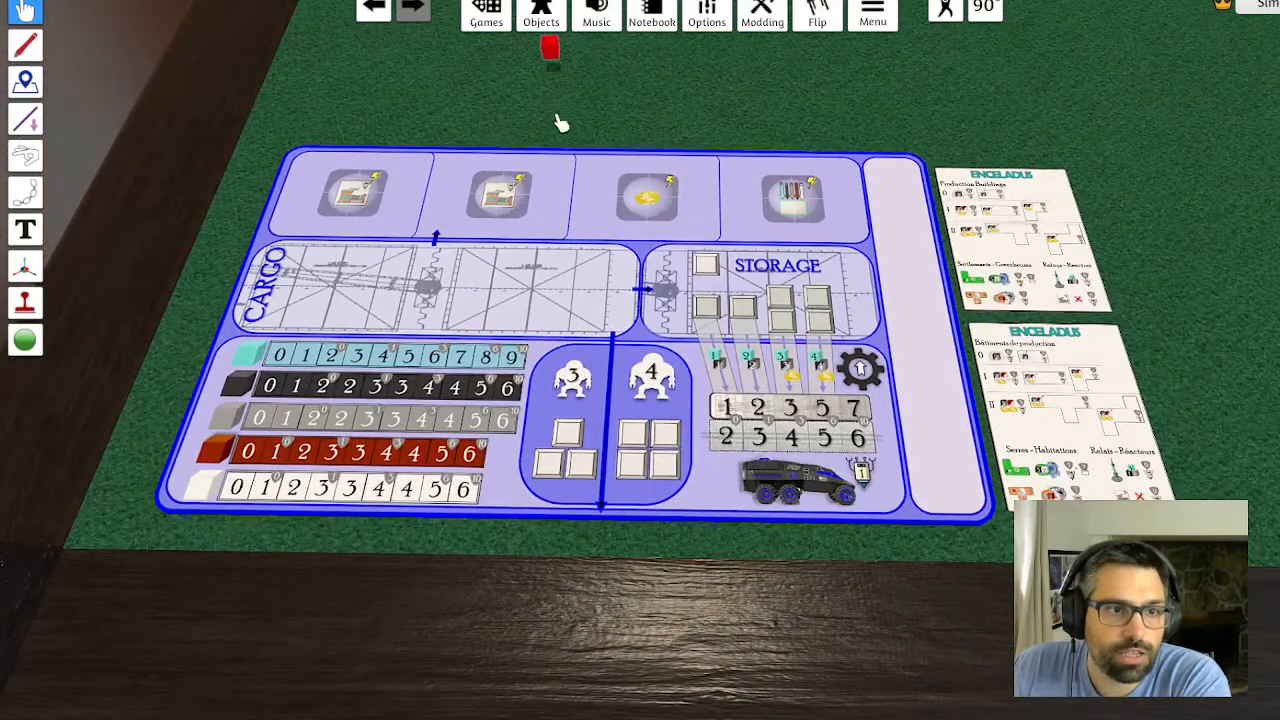
key("w")
left_click_drag(562, 123, 580, 216)
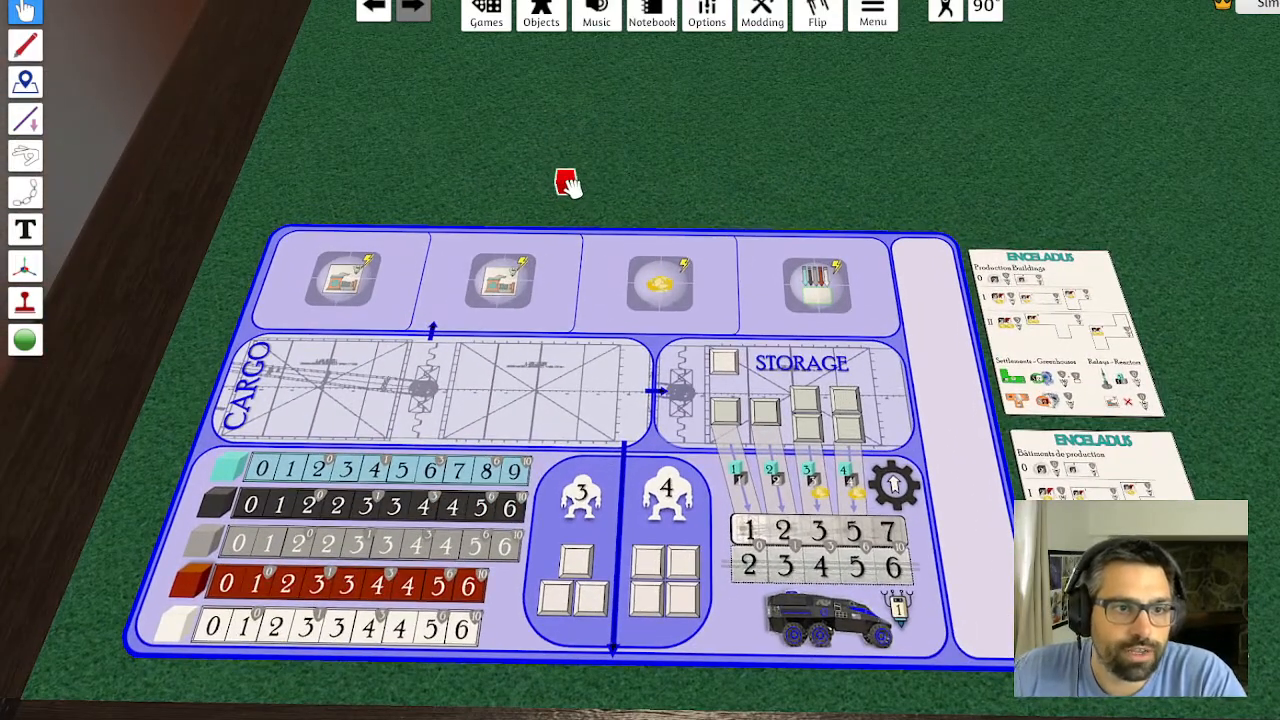
Tint the red cube cyan (#10DAE8) to match the first resource track on the player board
right_click(568, 185)
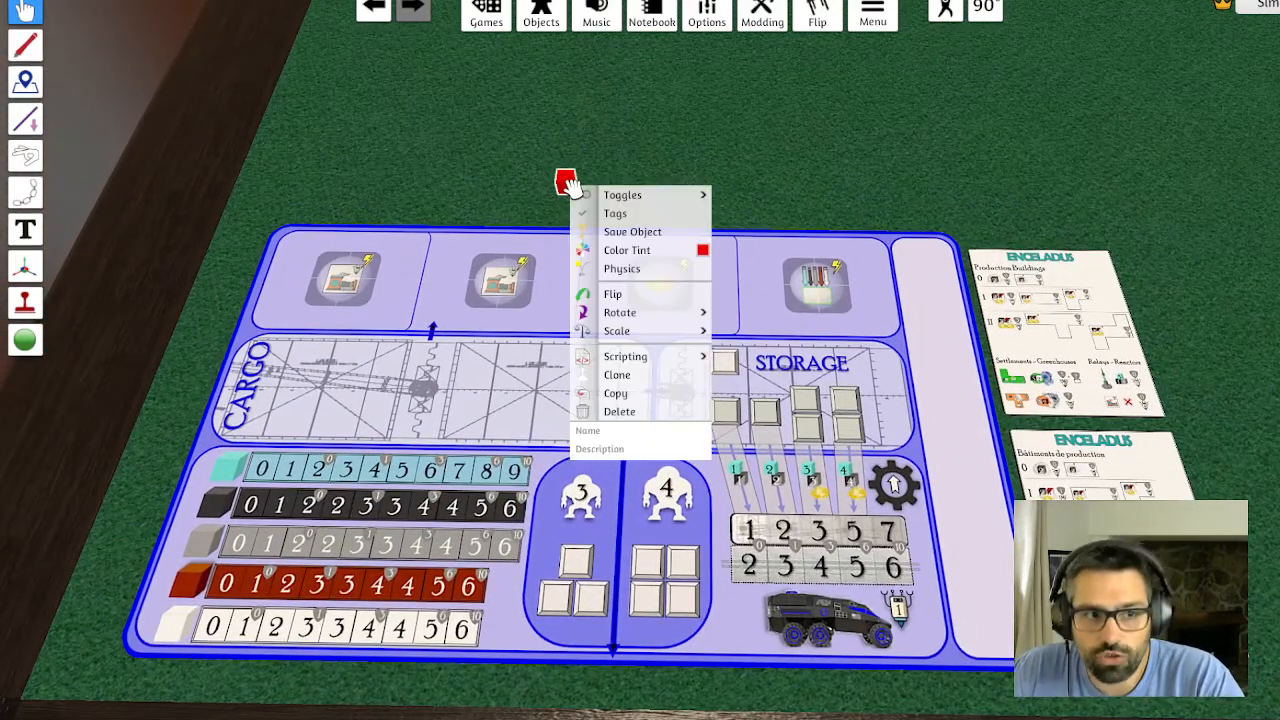
left_click(703, 251)
left_click_drag(428, 312, 423, 295)
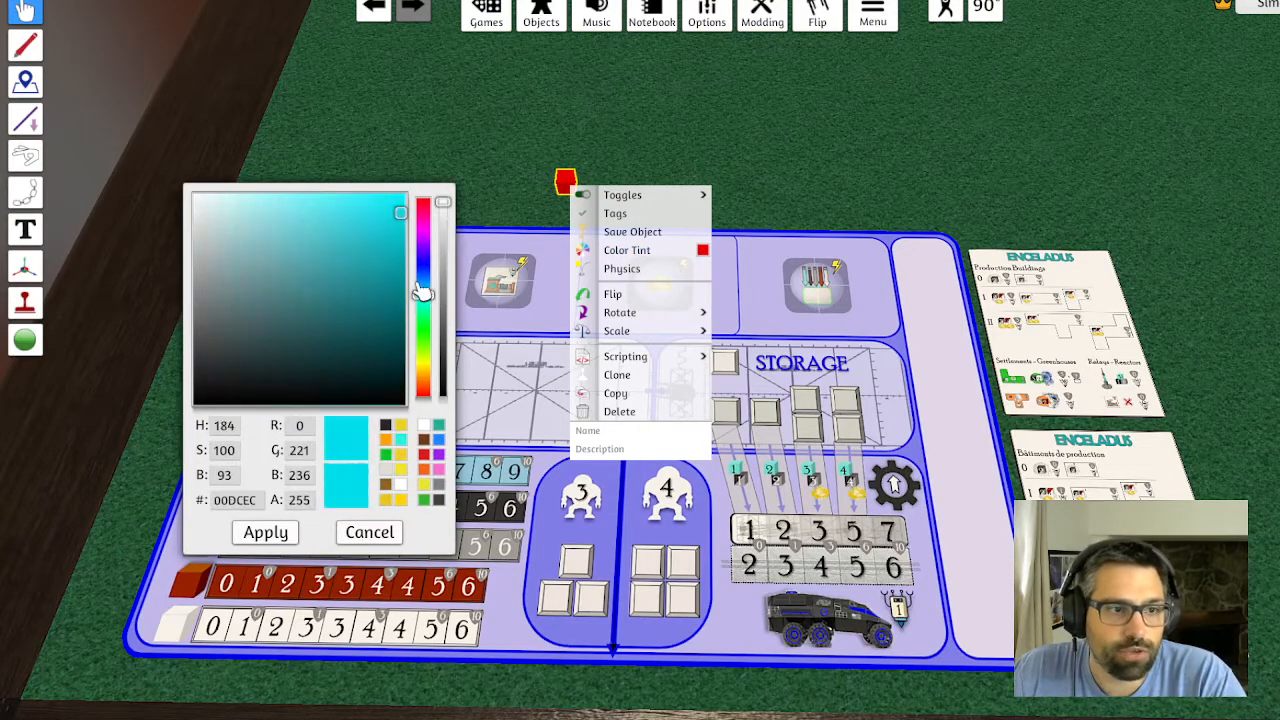
left_click(387, 216)
left_click(266, 530)
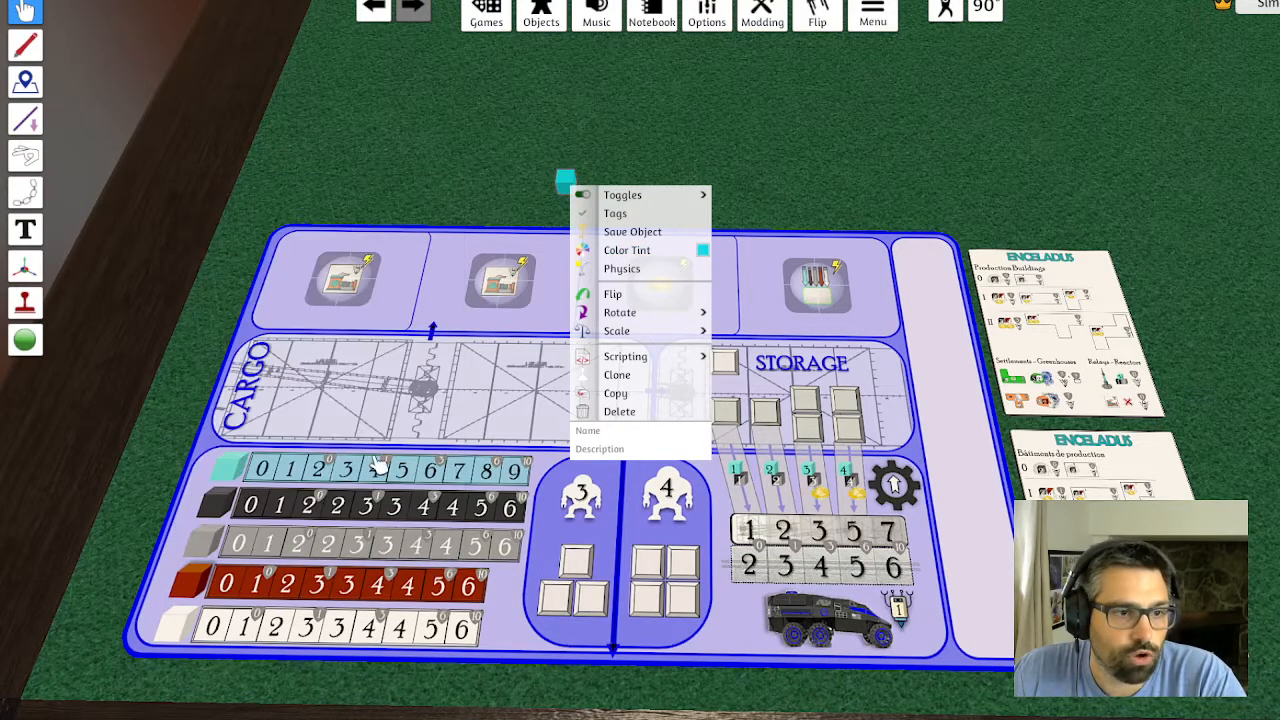
left_click(530, 145)
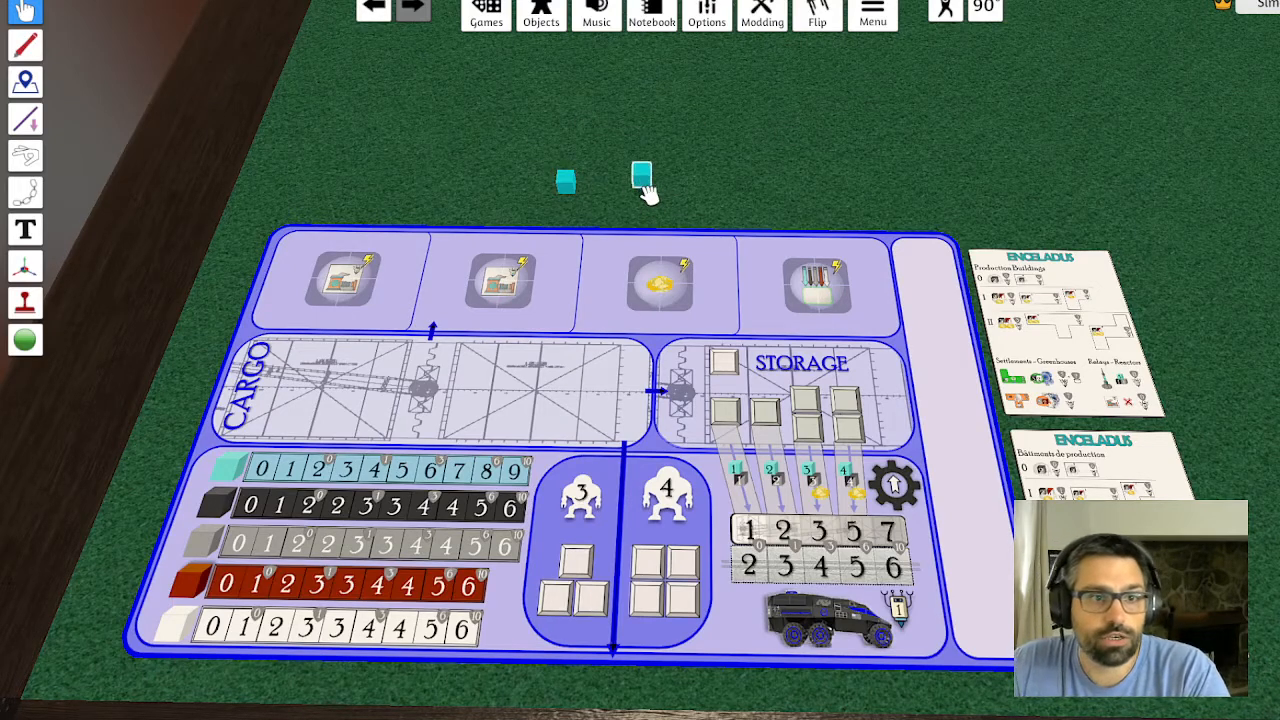
Place a copy of the cyan cube beside the original and tint it near-black
right_click(643, 186)
left_click(779, 257)
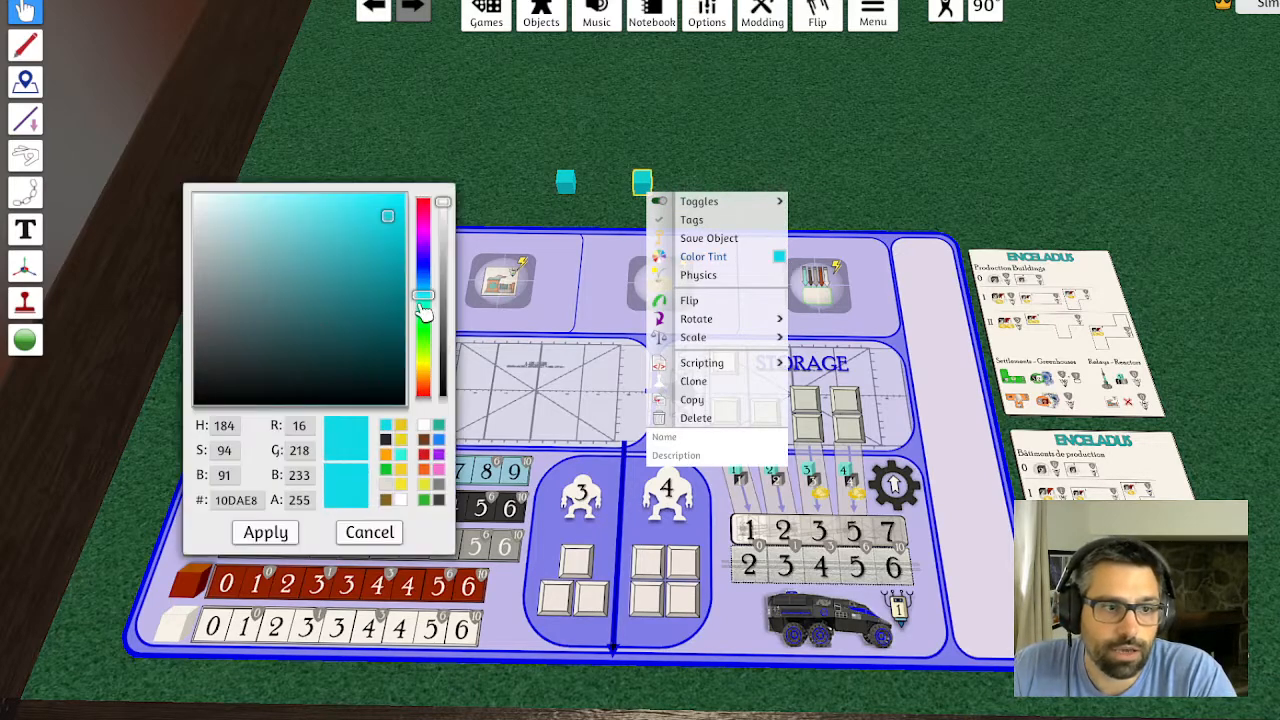
left_click(299, 347)
left_click(262, 533)
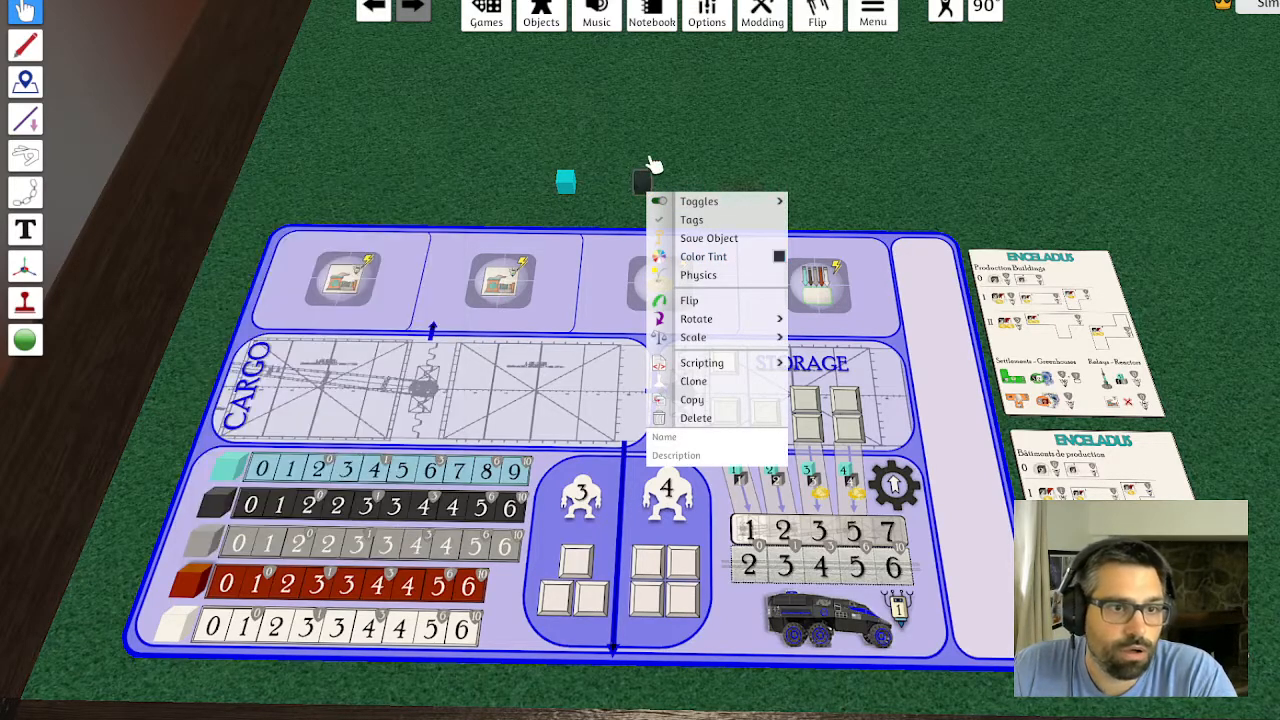
Add another cyan cube copy beside the near-black cube and tint it mid-grey
right_click(724, 184)
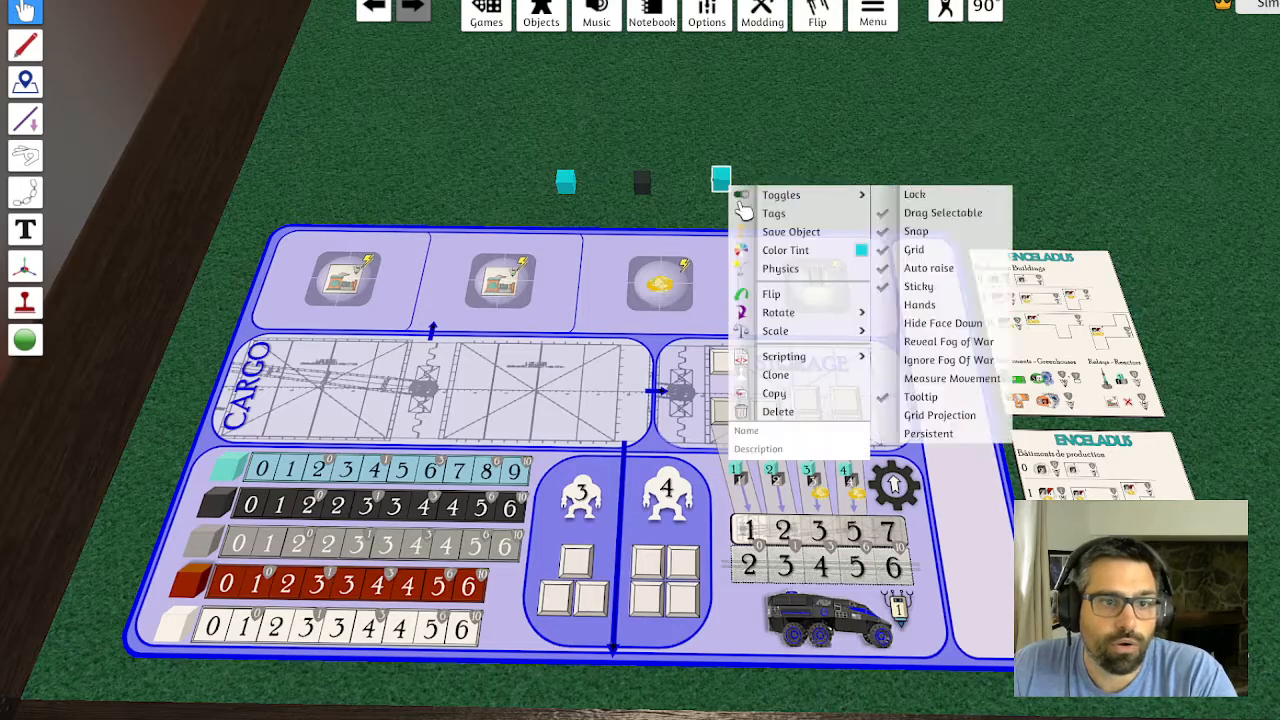
left_click(860, 250)
left_click(215, 335)
left_click_drag(215, 335, 195, 283)
left_click(238, 535)
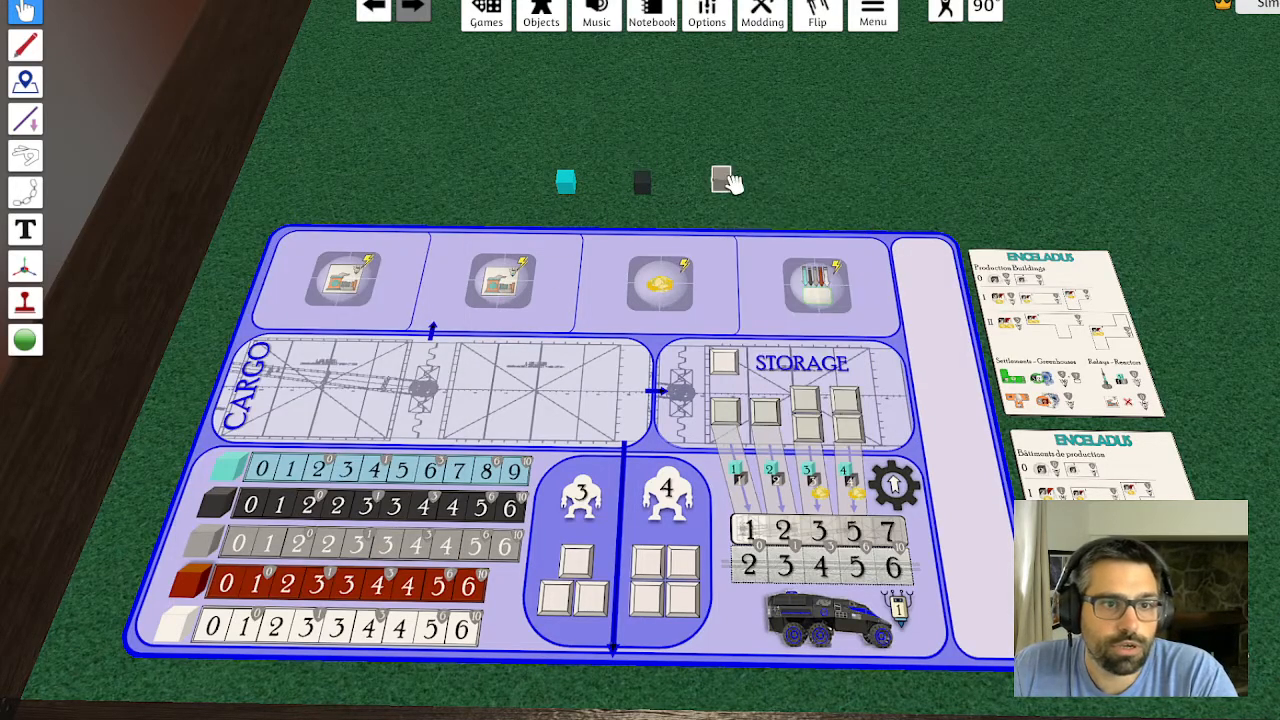
Place a copy of the grey cube further along the row and tint it reddish brown (#742706)
right_click(856, 188)
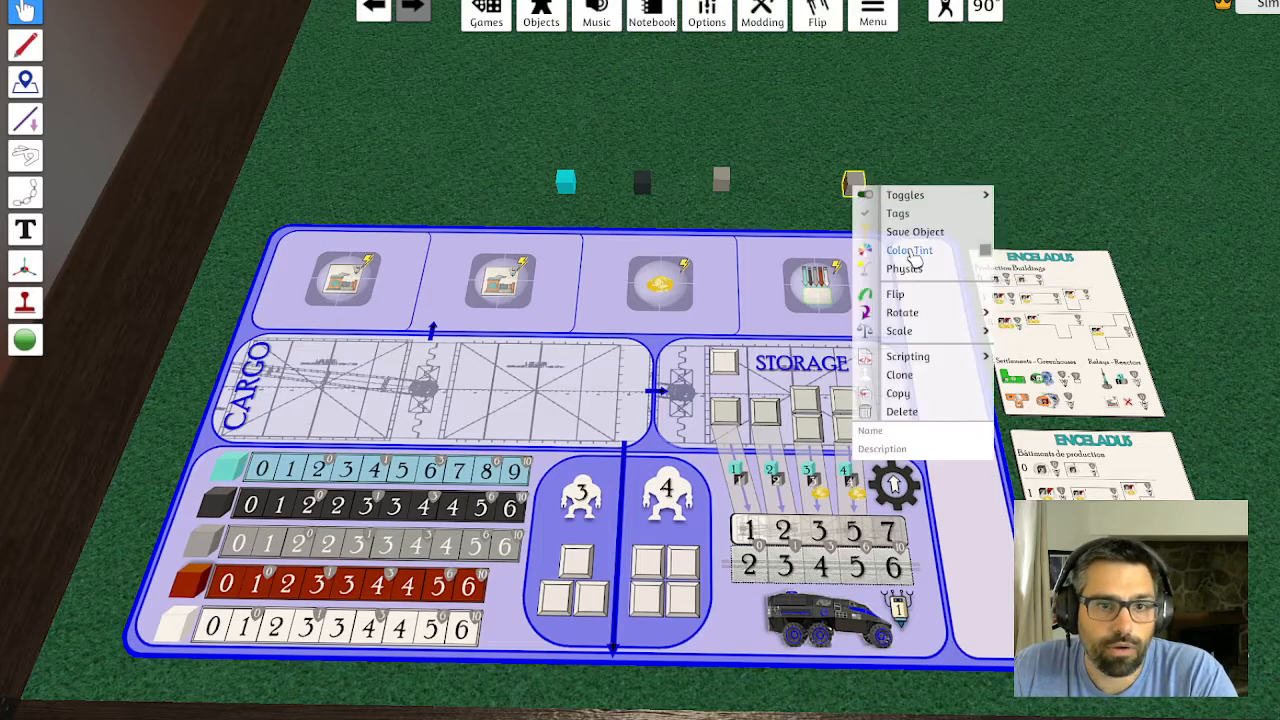
left_click(910, 250)
mouse_move(371, 300)
left_mouse_down()
mouse_move(309, 297)
mouse_move(390, 302)
left_mouse_up()
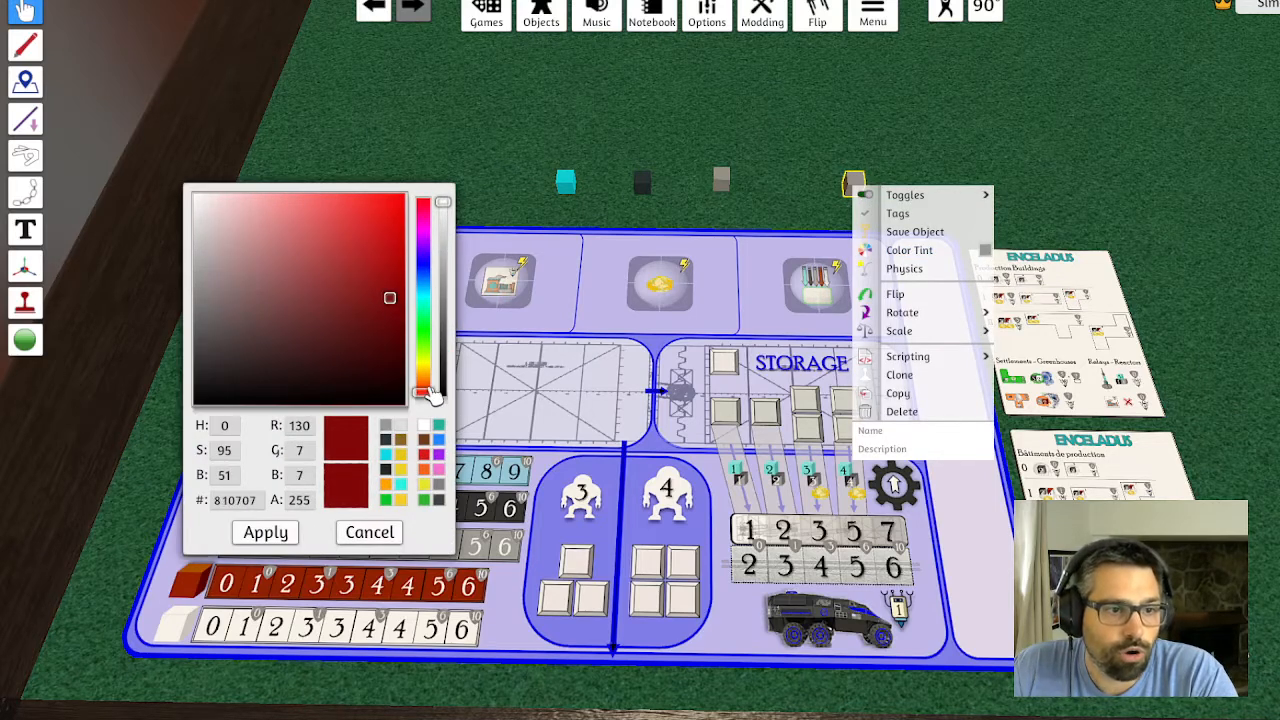
mouse_move(430, 395)
left_mouse_down()
mouse_move(429, 378)
mouse_move(428, 390)
left_mouse_up()
left_click(395, 311)
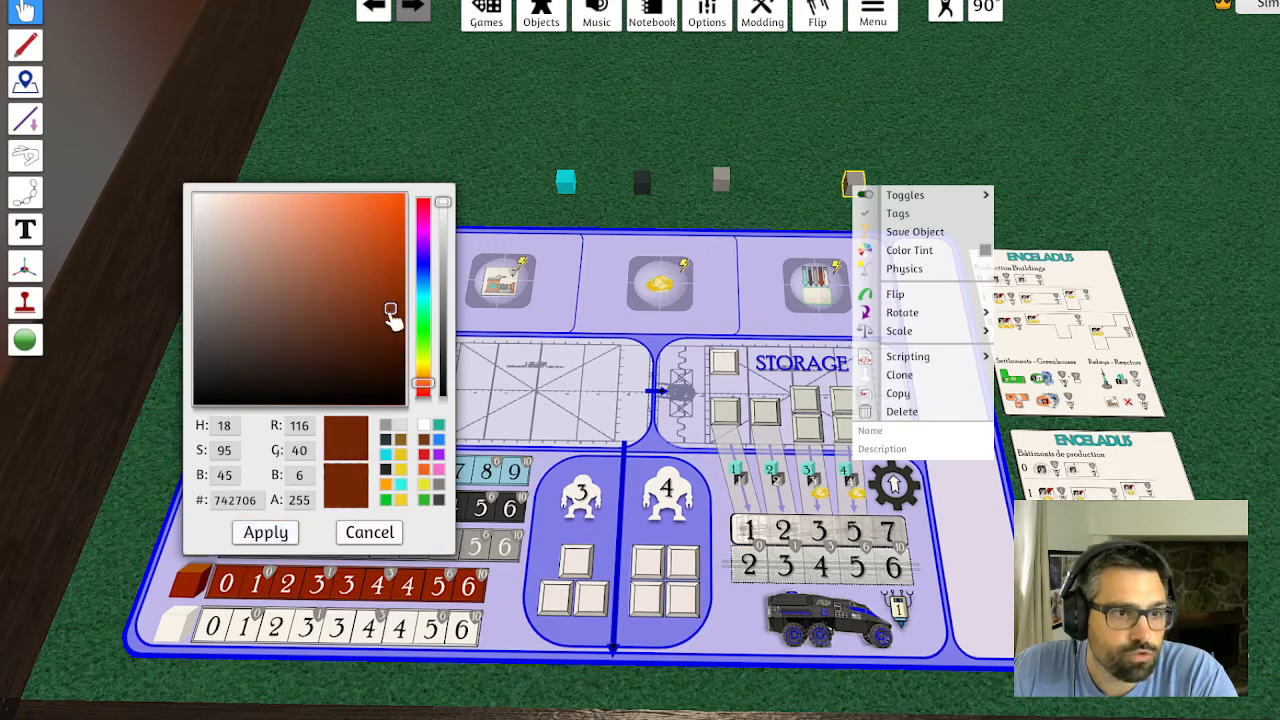
left_click(265, 530)
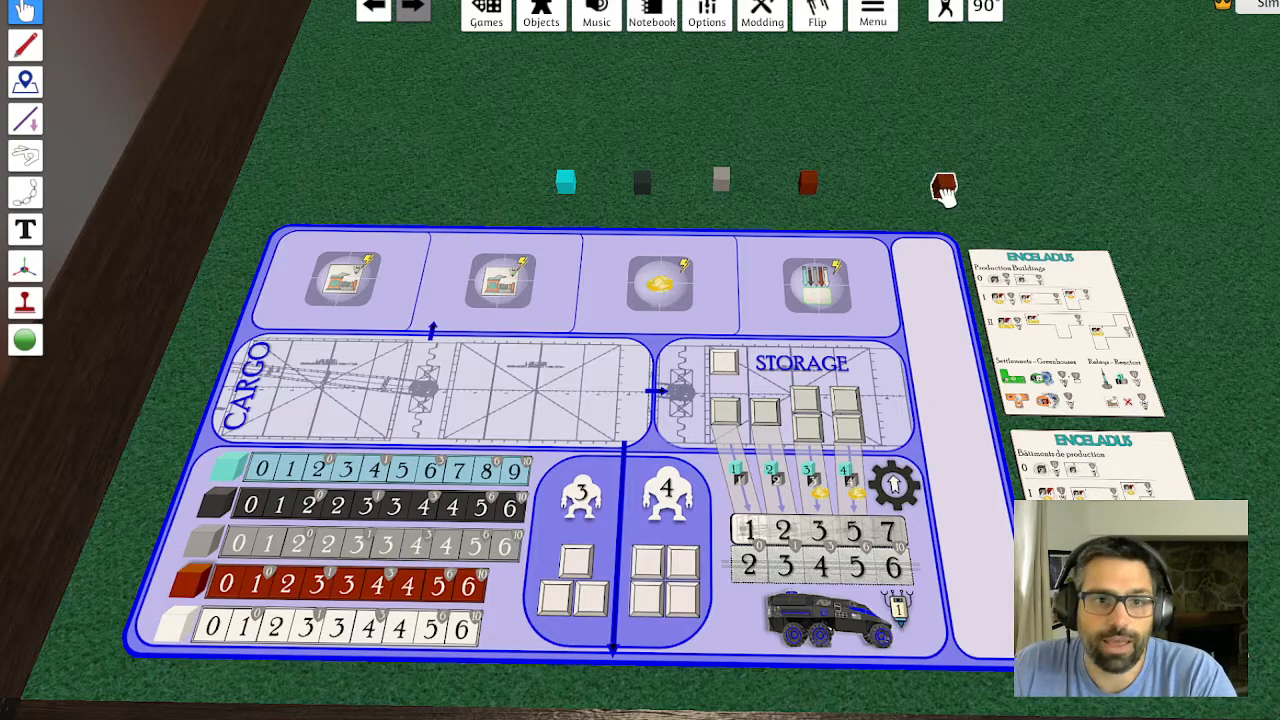
Copy the reddish-brown cube, tint the copy white (#FFFFFF), and set it at the end of the cube row
right_click(944, 188)
left_click(1033, 268)
left_click(190, 194)
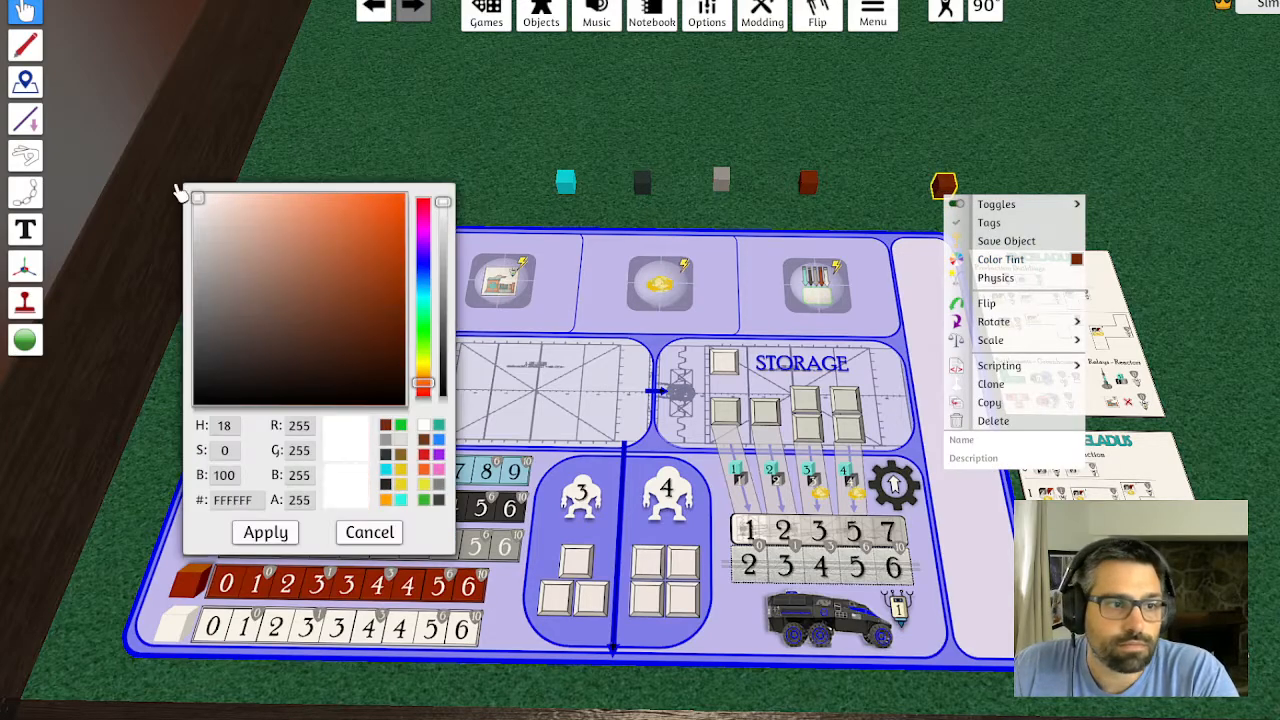
left_click(265, 530)
left_click_drag(938, 196, 873, 195)
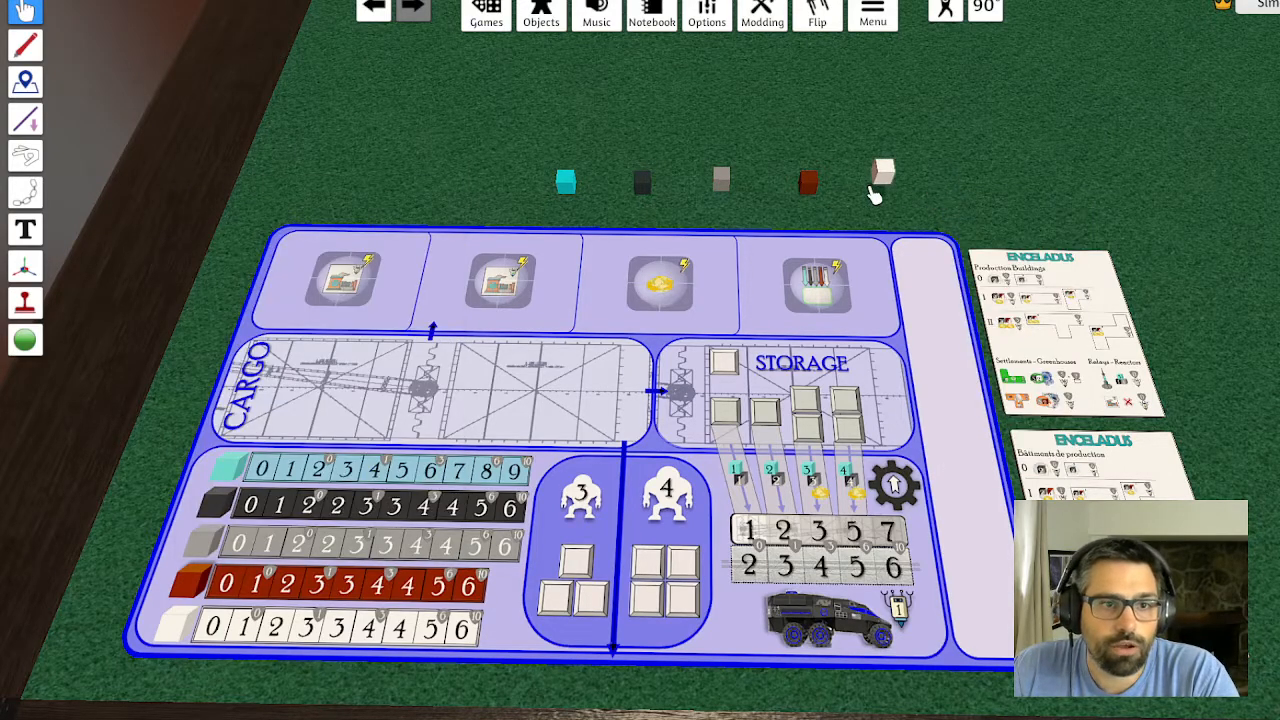
Paste about a dozen copies of the cyan cube in a pile around the original
scroll(530, 185, "up", 3)
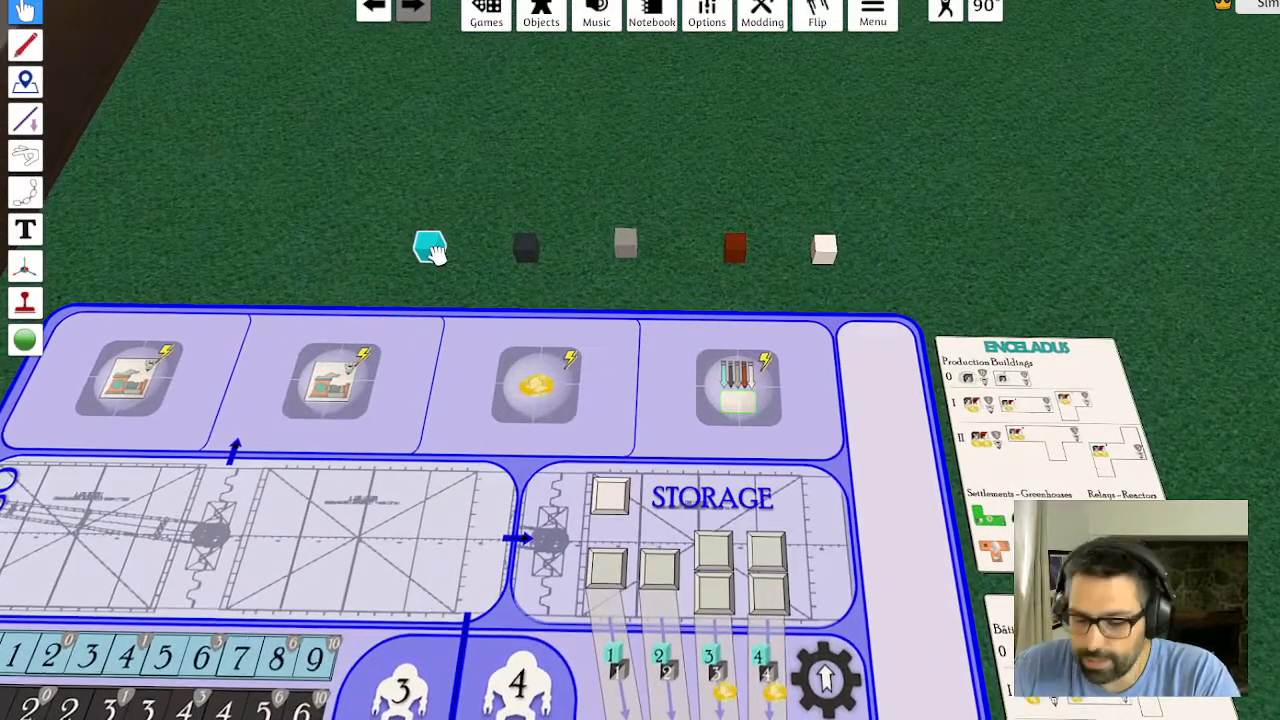
key("ctrl+v")
key("ctrl+v")
key("ctrl+v")
key("ctrl+v")
key("ctrl+v")
key("ctrl+v")
key("ctrl+v")
key("ctrl+v")
key("ctrl+v")
key("ctrl+v")
key("ctrl+v")
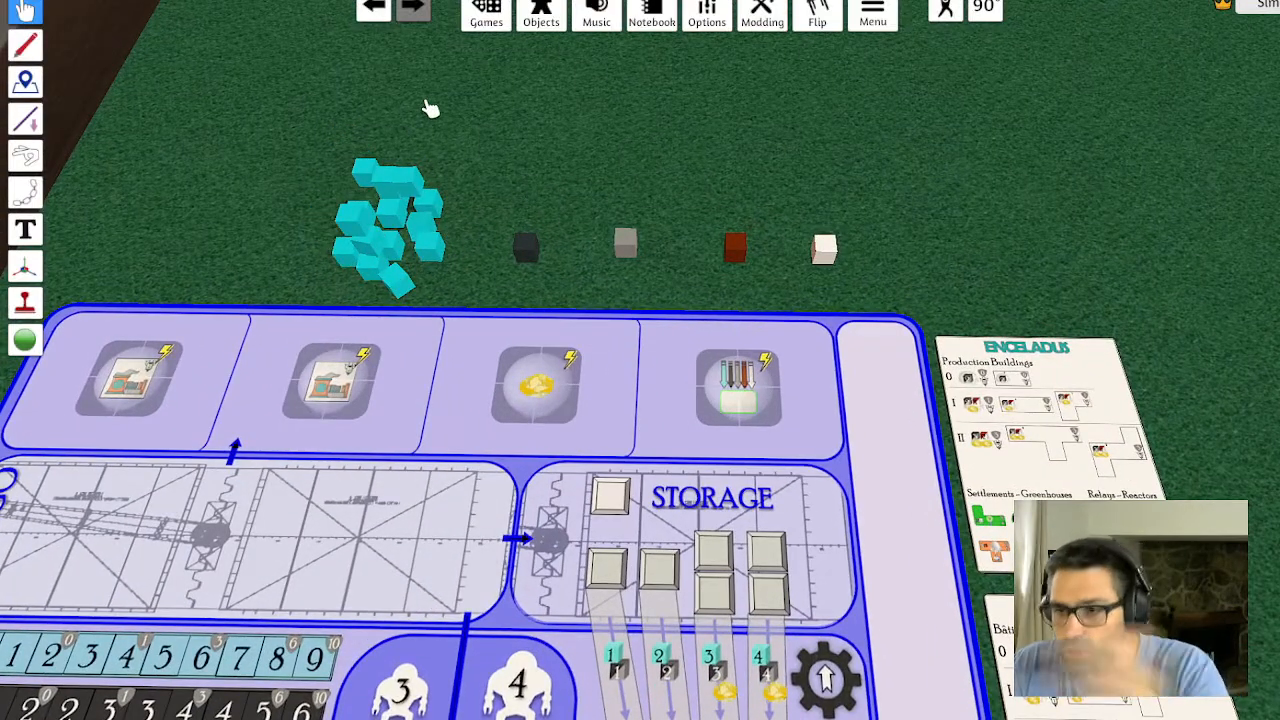
Delete the surplus cyan cubes, keeping only the one in line with the other four colours
key("w")
key("d")
key("a")
scroll(666, 277, "down", 3)
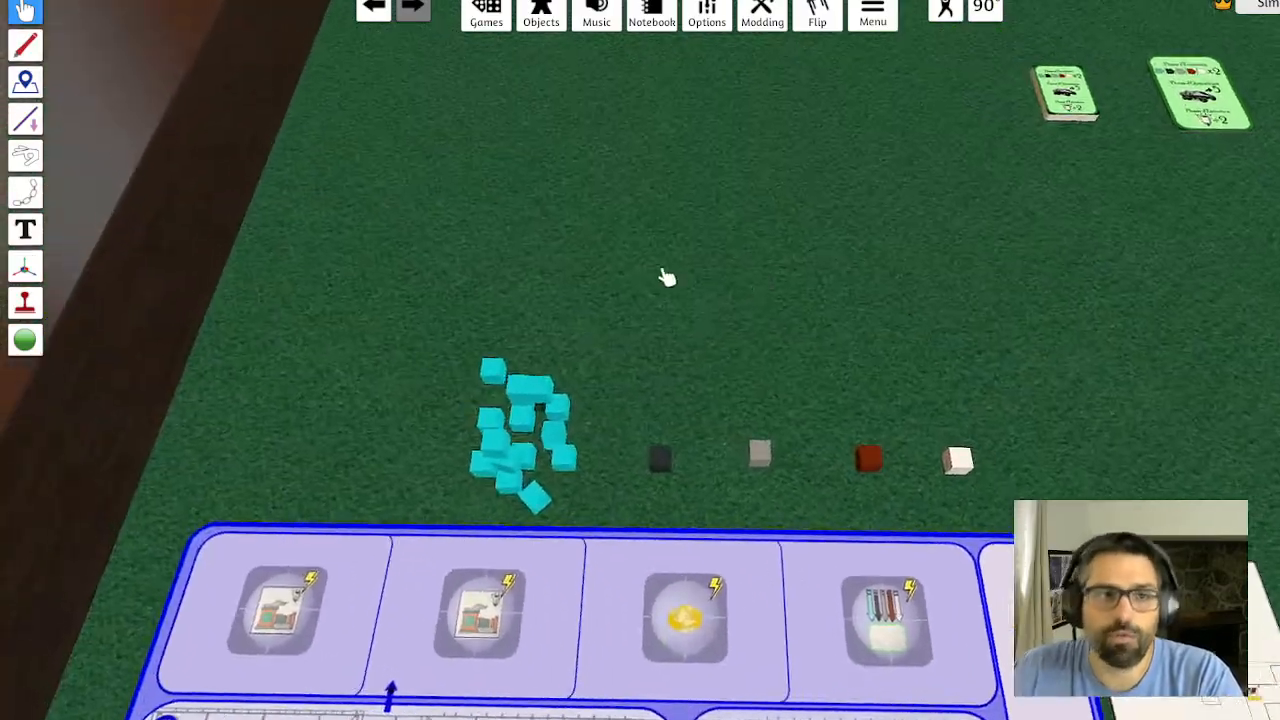
key("d")
key("d")
key("w")
key("a")
key("s")
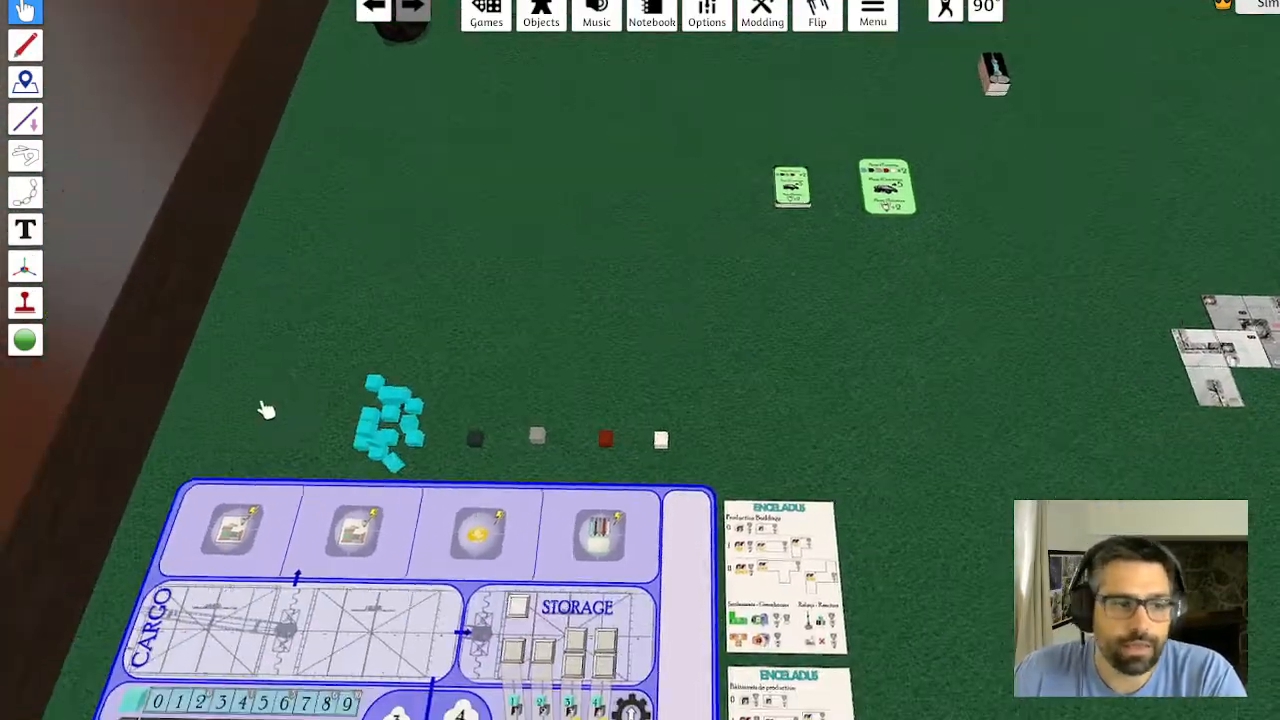
scroll(351, 330, "up", 2)
key("a")
key("s")
left_click_drag(430, 245, 574, 436)
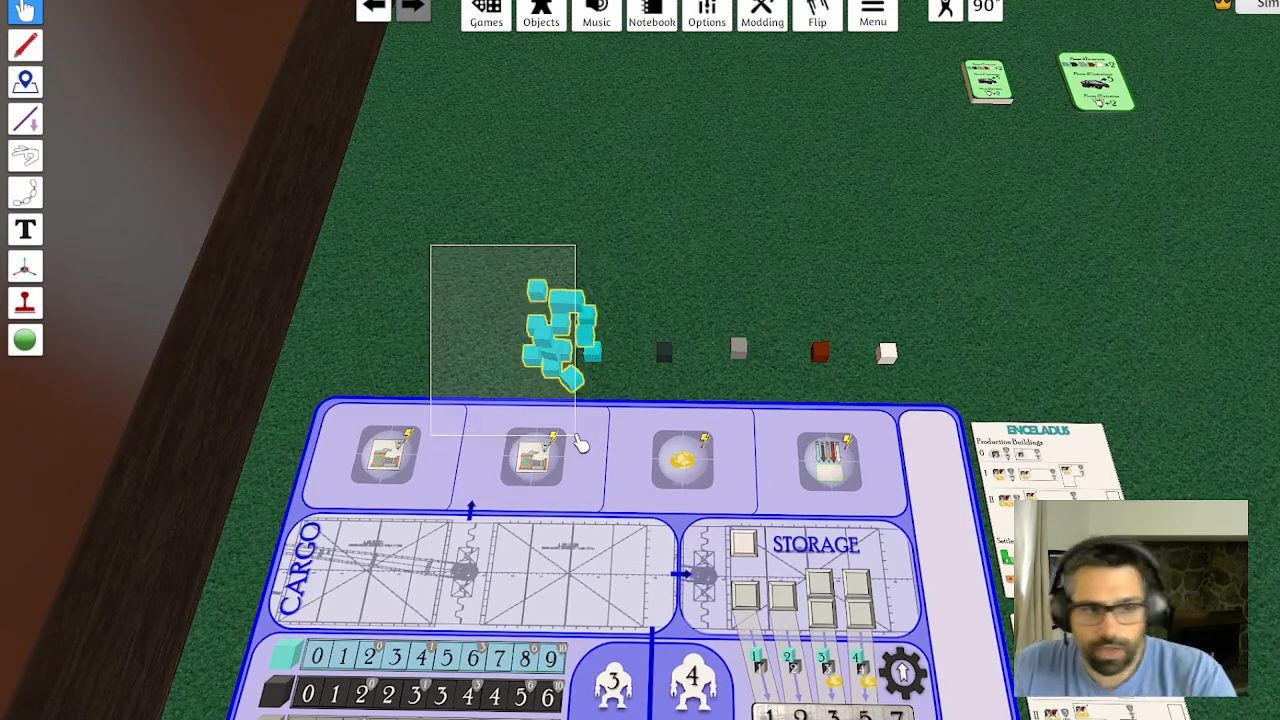
key("Delete")
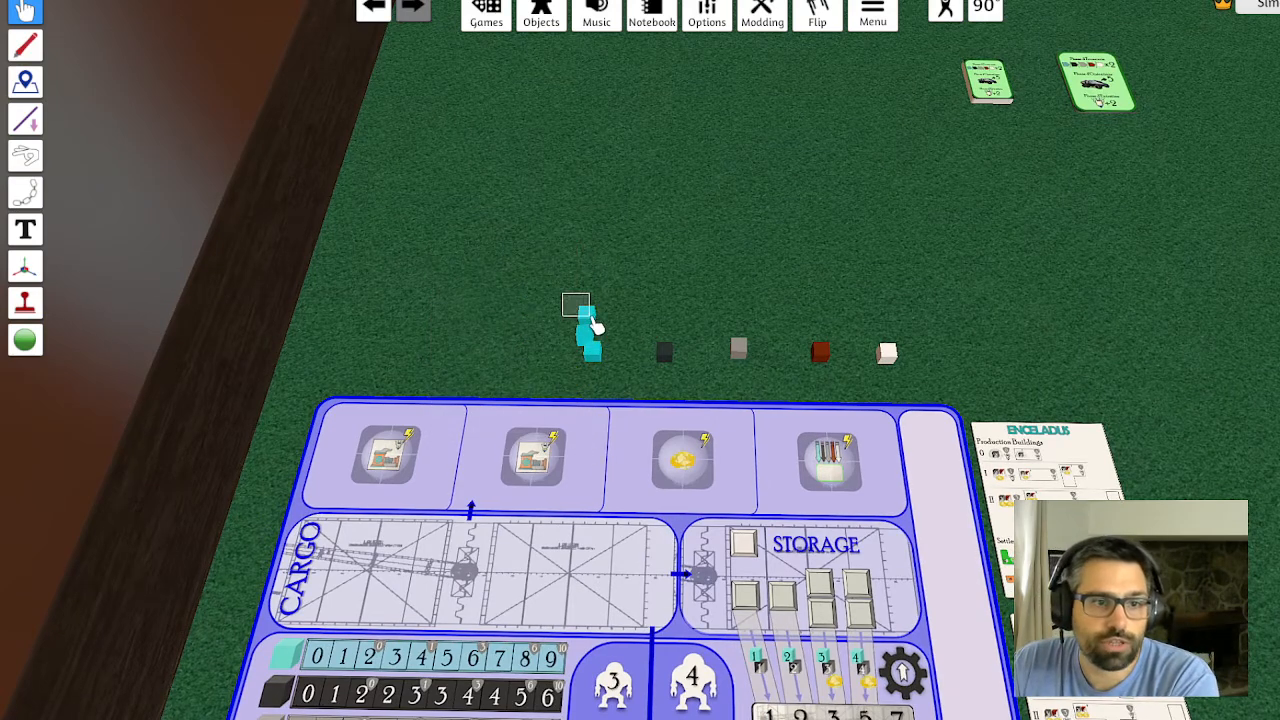
left_click_drag(591, 318, 593, 320)
Add an infinite bag from the Tools components to the table beyond the player board and put the cyan cube inside
left_click(541, 15)
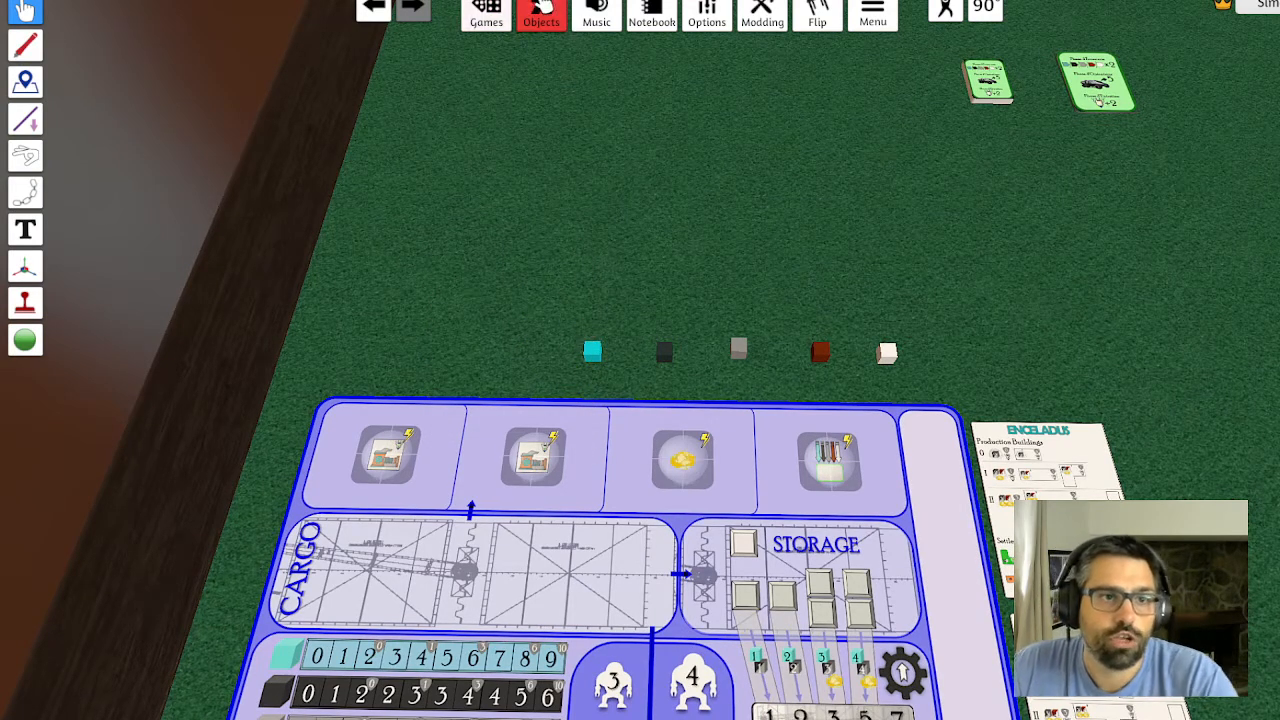
left_click(1113, 220)
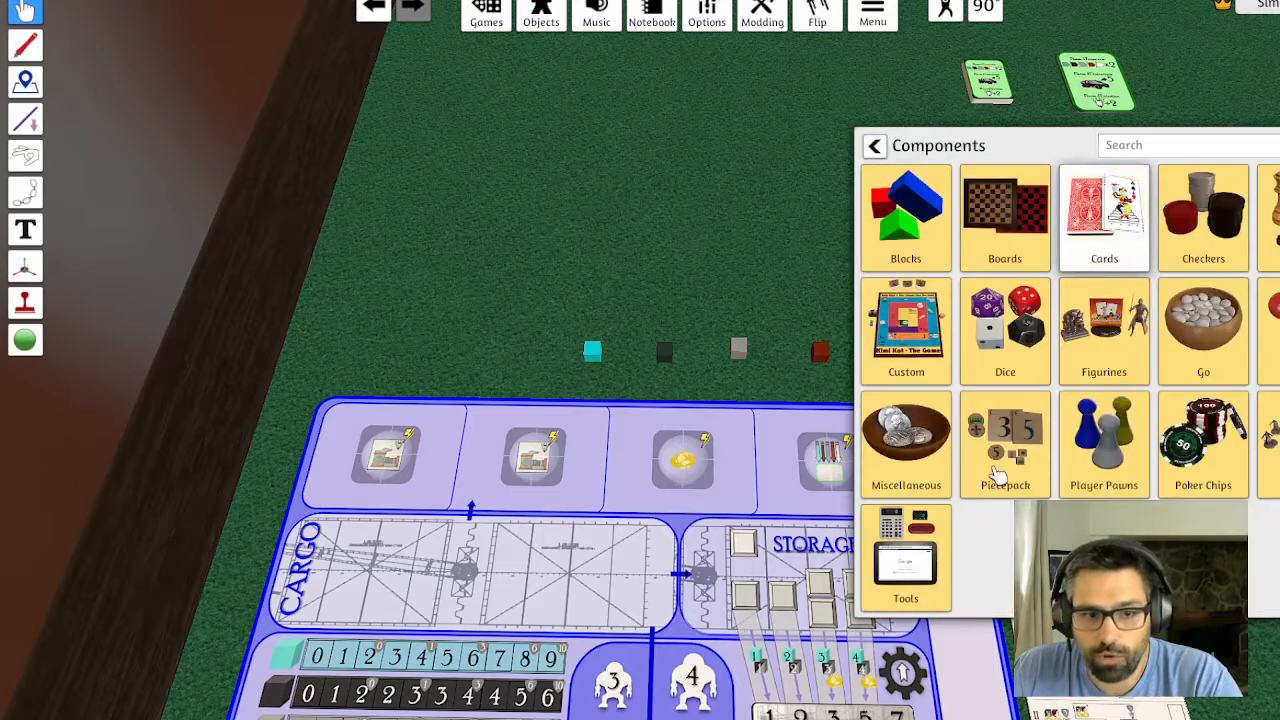
left_click(898, 575)
left_click(908, 328)
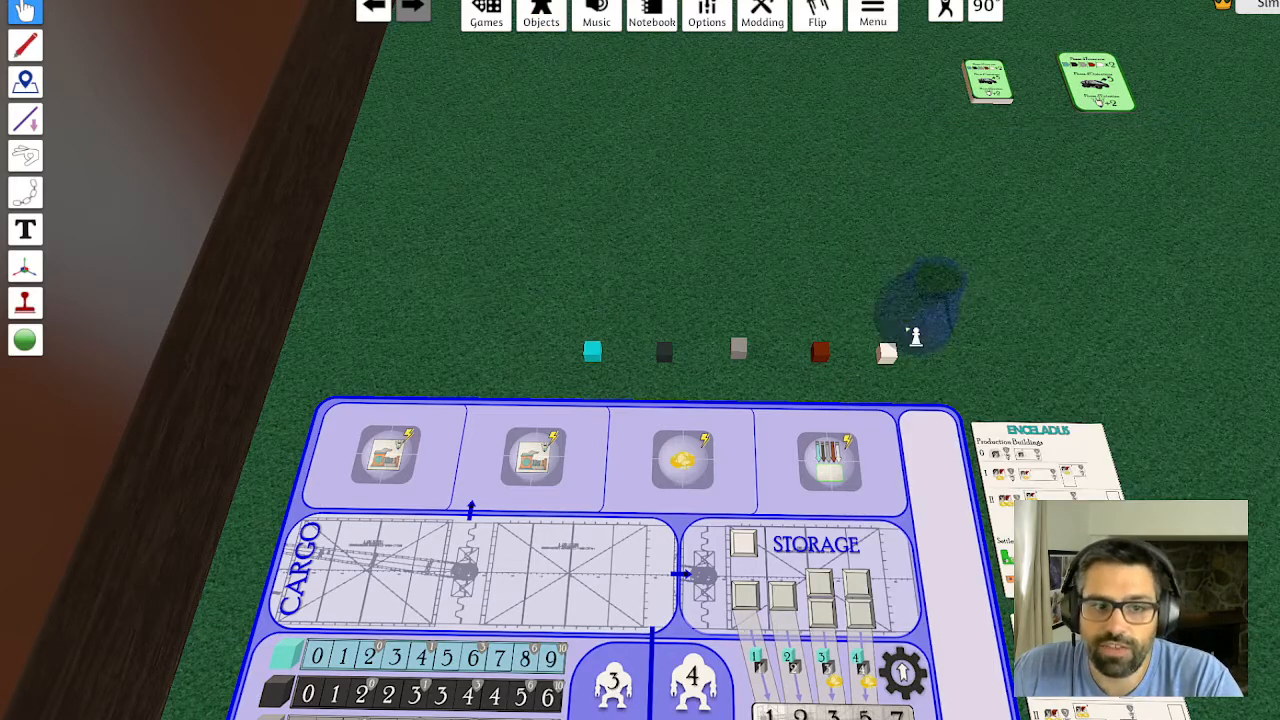
left_click(506, 232)
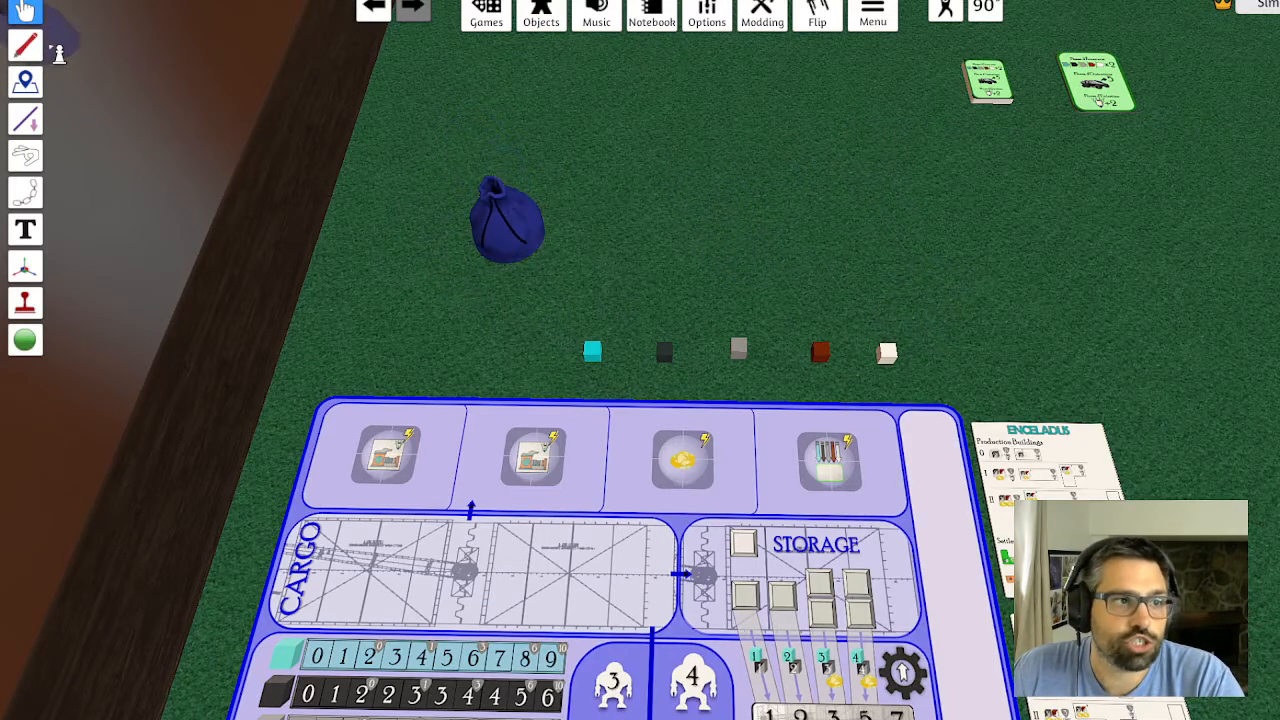
left_click(620, 212)
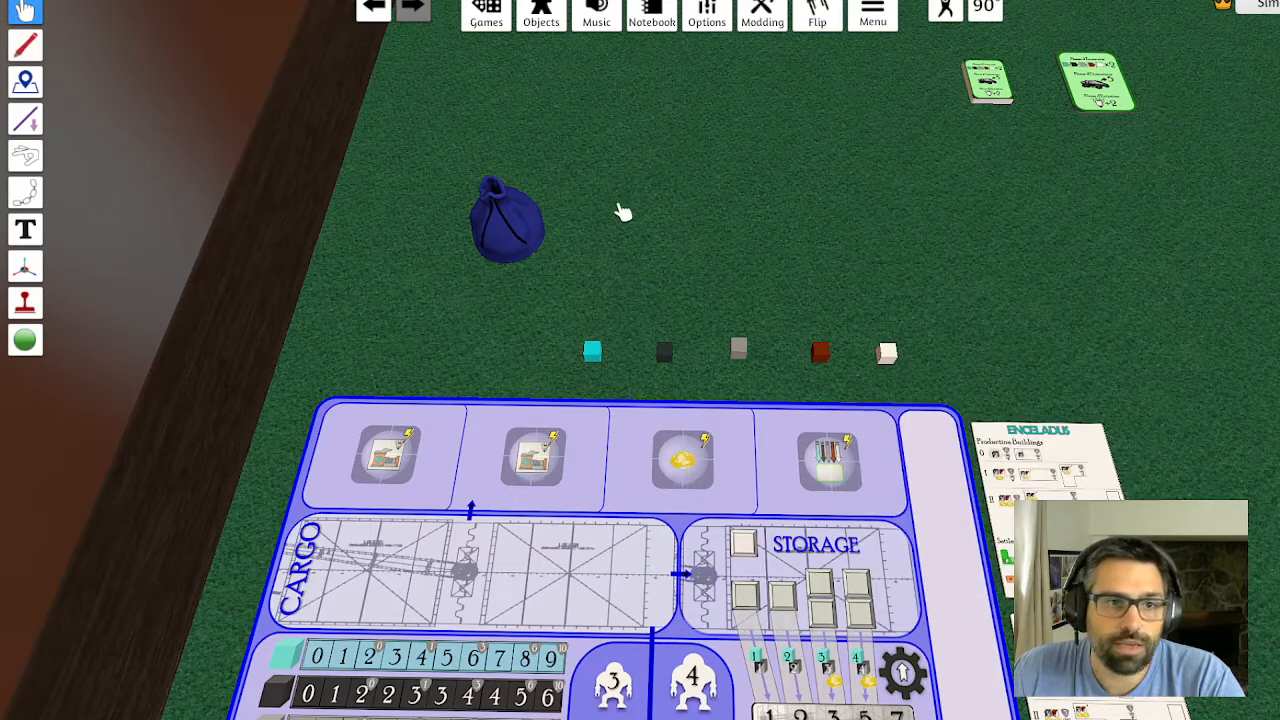
left_click_drag(615, 270, 508, 225)
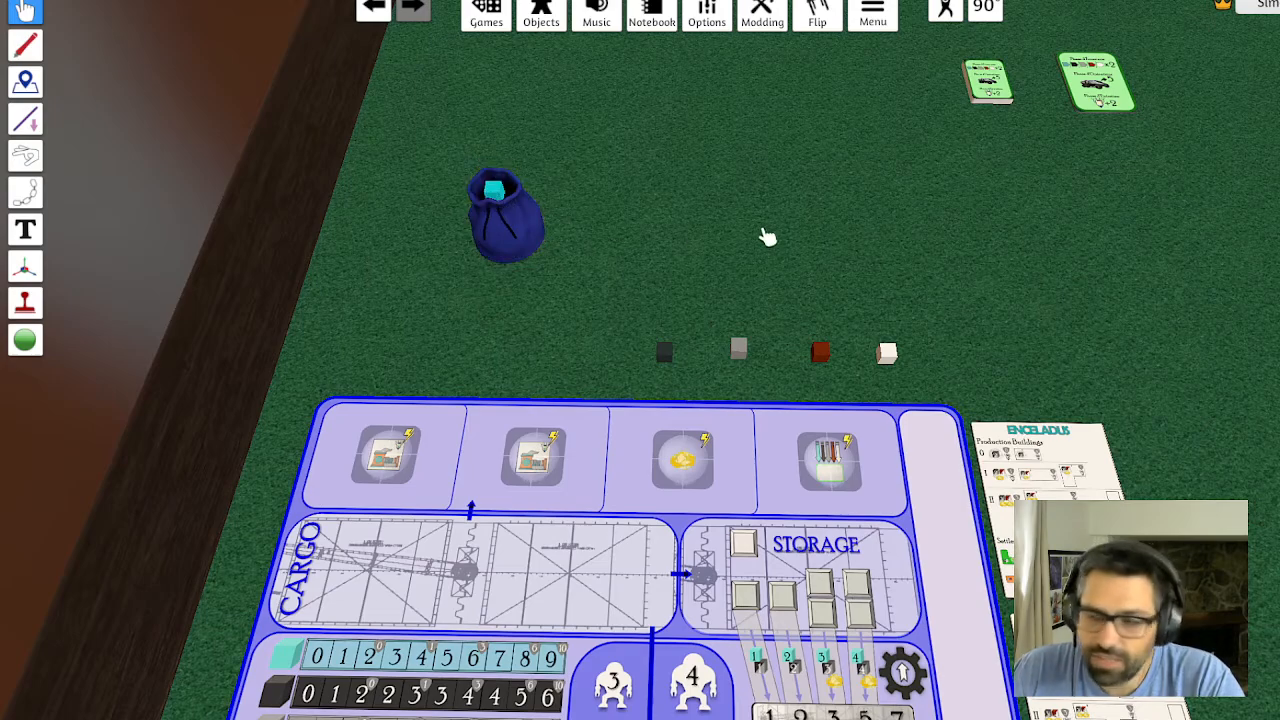
Test the infinite bag by trying to drop the near-black cube into it and taking out several cyan cubes
scroll(291, 366, "down", 6)
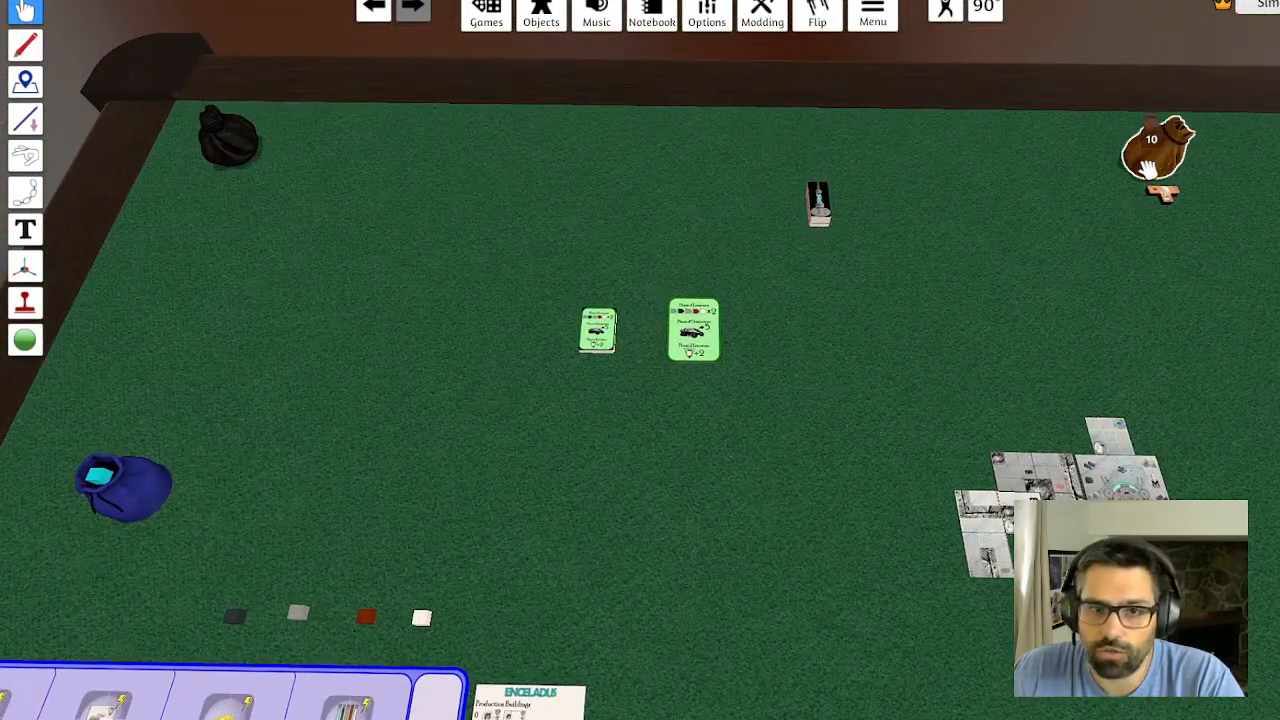
scroll(571, 309, "up", 5)
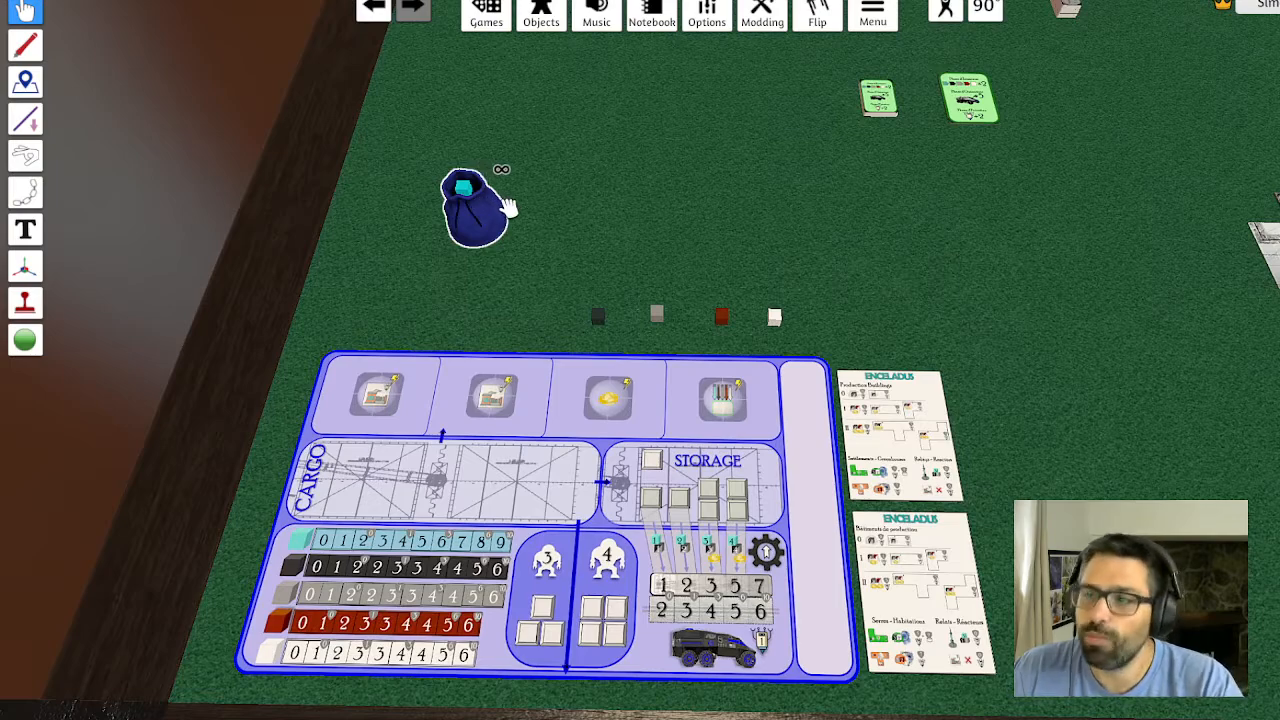
scroll(623, 257, "up", 3)
left_click_drag(718, 364, 583, 265)
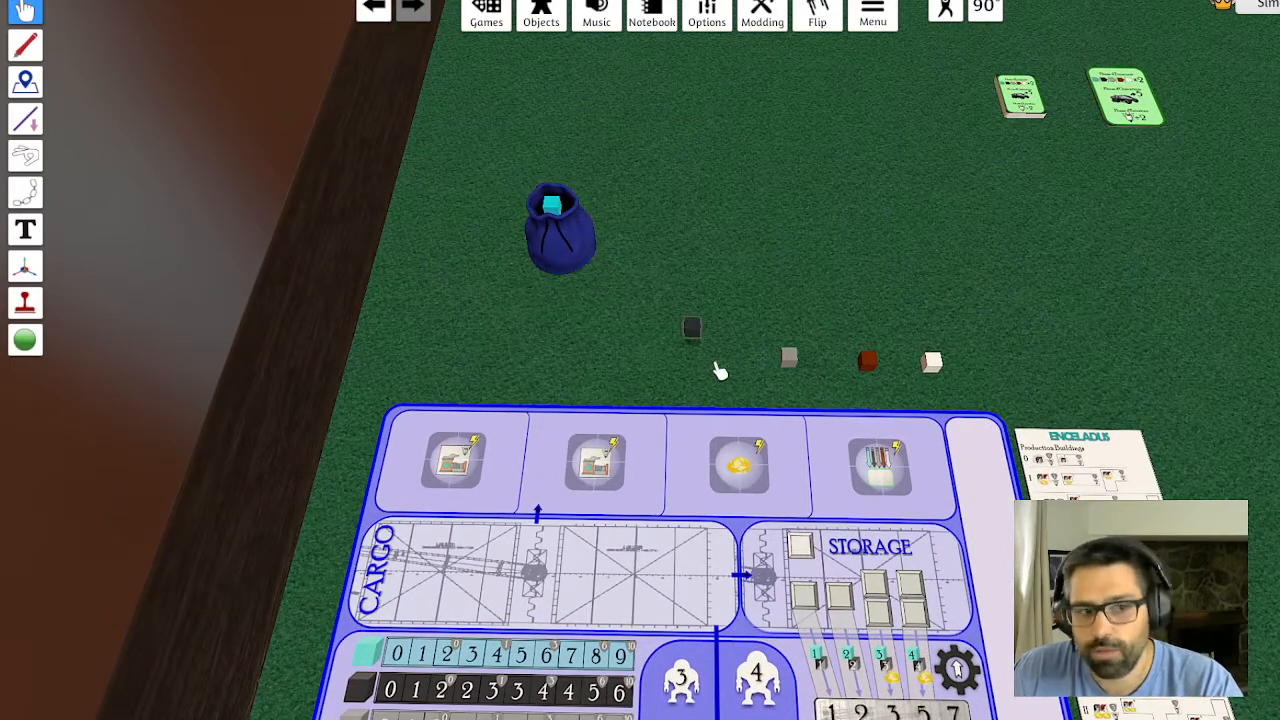
left_click_drag(716, 364, 740, 362)
left_click_drag(549, 224, 664, 209)
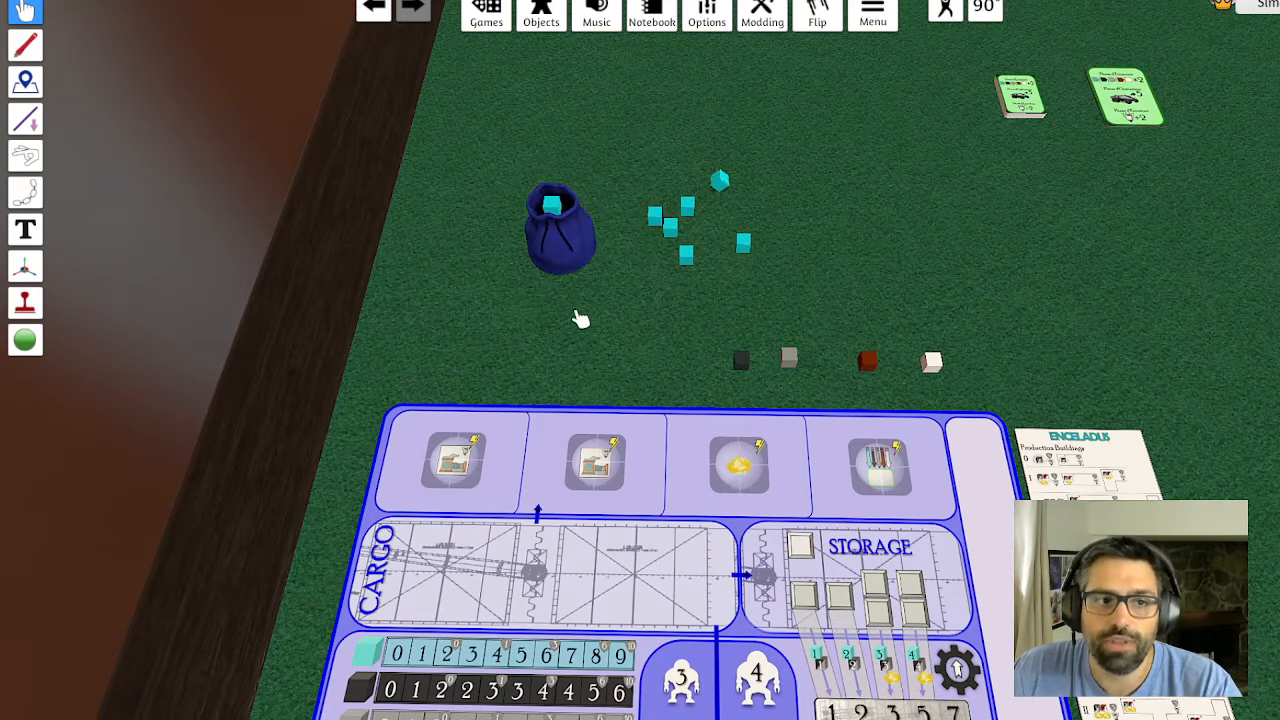
Tint the infinite bag light cyan to match the cubes it holds
right_click(560, 264)
left_click(689, 393)
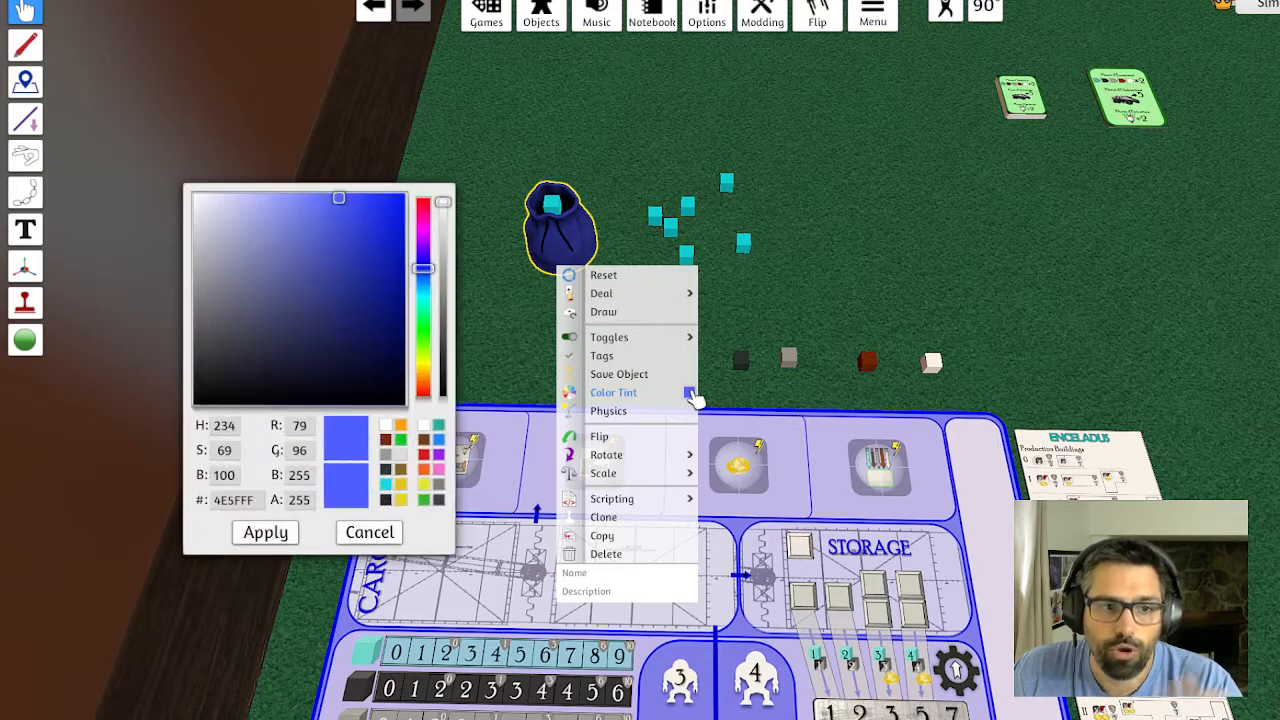
left_click_drag(335, 255, 289, 233)
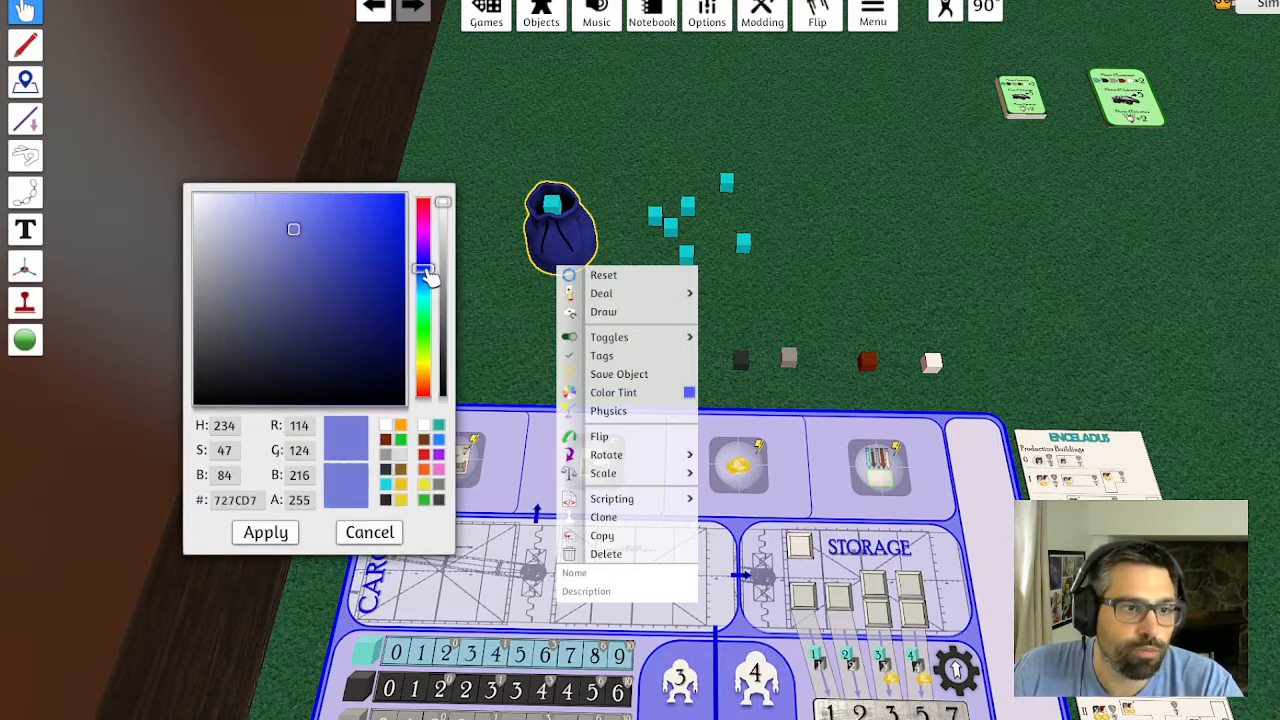
left_click_drag(427, 276, 426, 289)
left_click(309, 219)
left_click(263, 535)
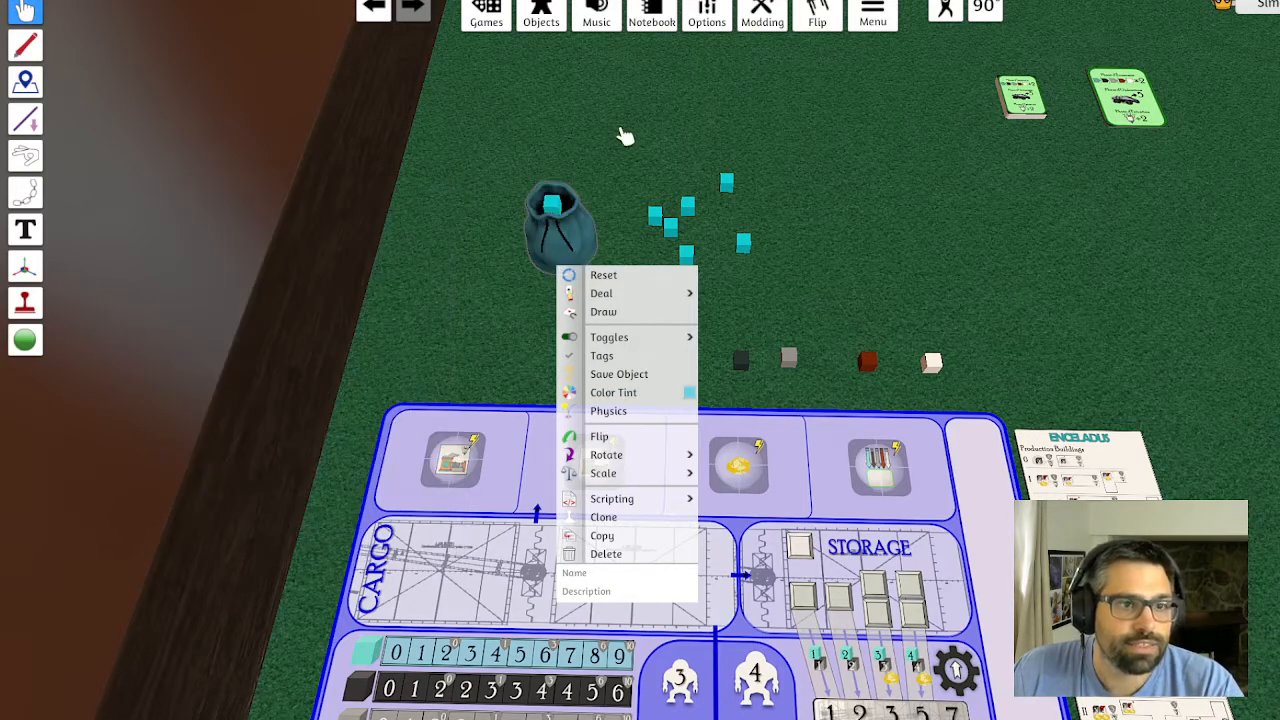
Move the tinted bag farther from the player board and delete the loose cyan cubes
left_click_drag(545, 255, 486, 120)
left_click_drag(598, 146, 811, 300)
key("Delete")
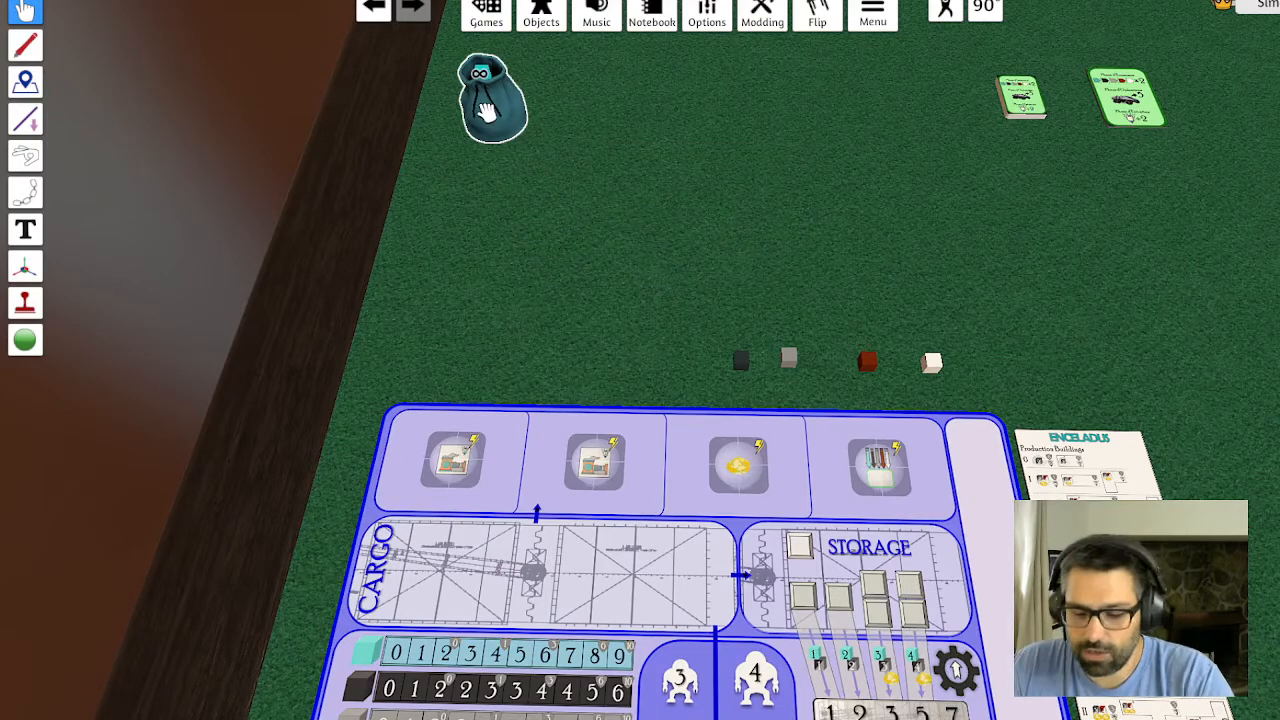
Duplicate the cyan bag nearer the player board, reset the copy and put the near-black cube inside
left_click_drag(487, 110, 515, 200)
right_click(521, 215)
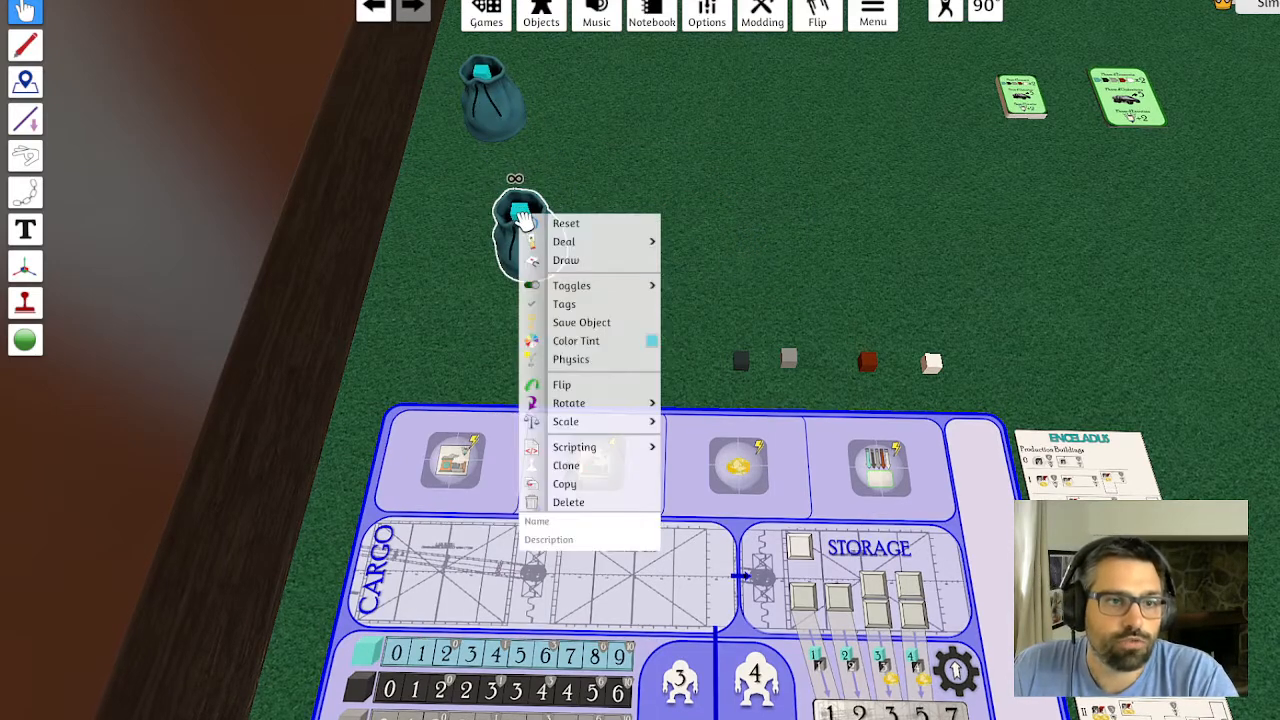
left_click(580, 226)
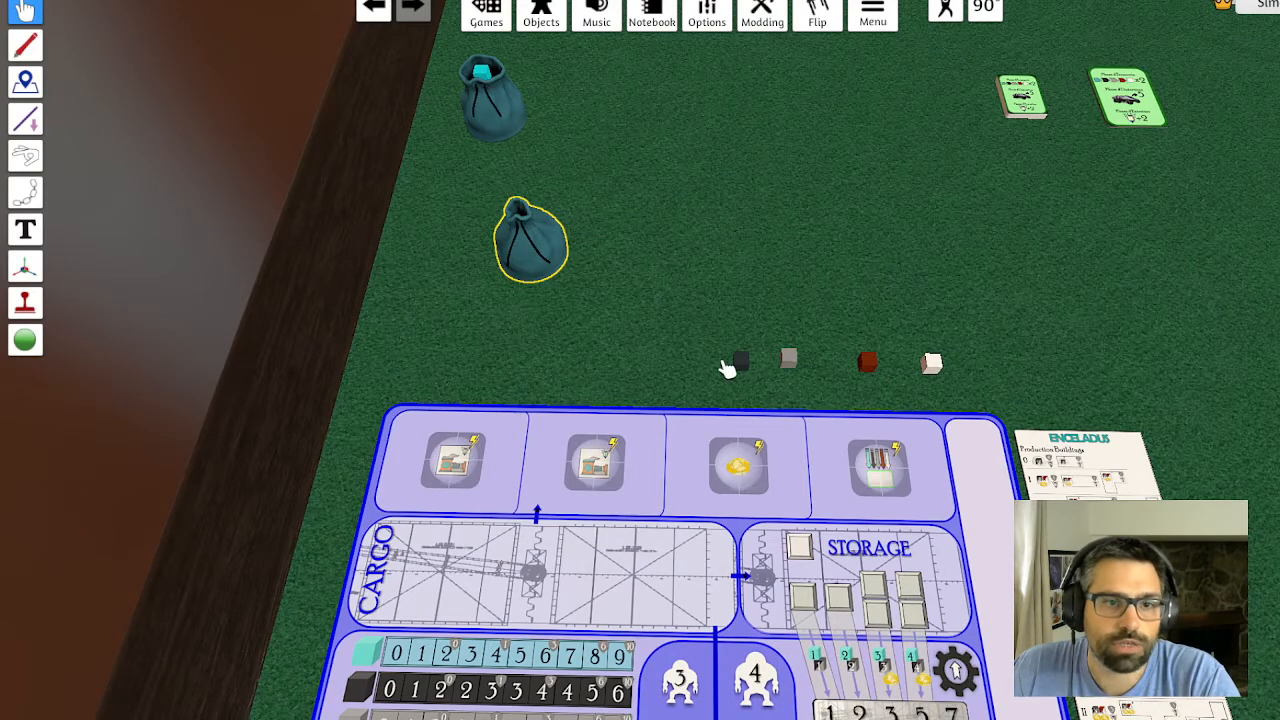
left_click_drag(727, 368, 566, 283)
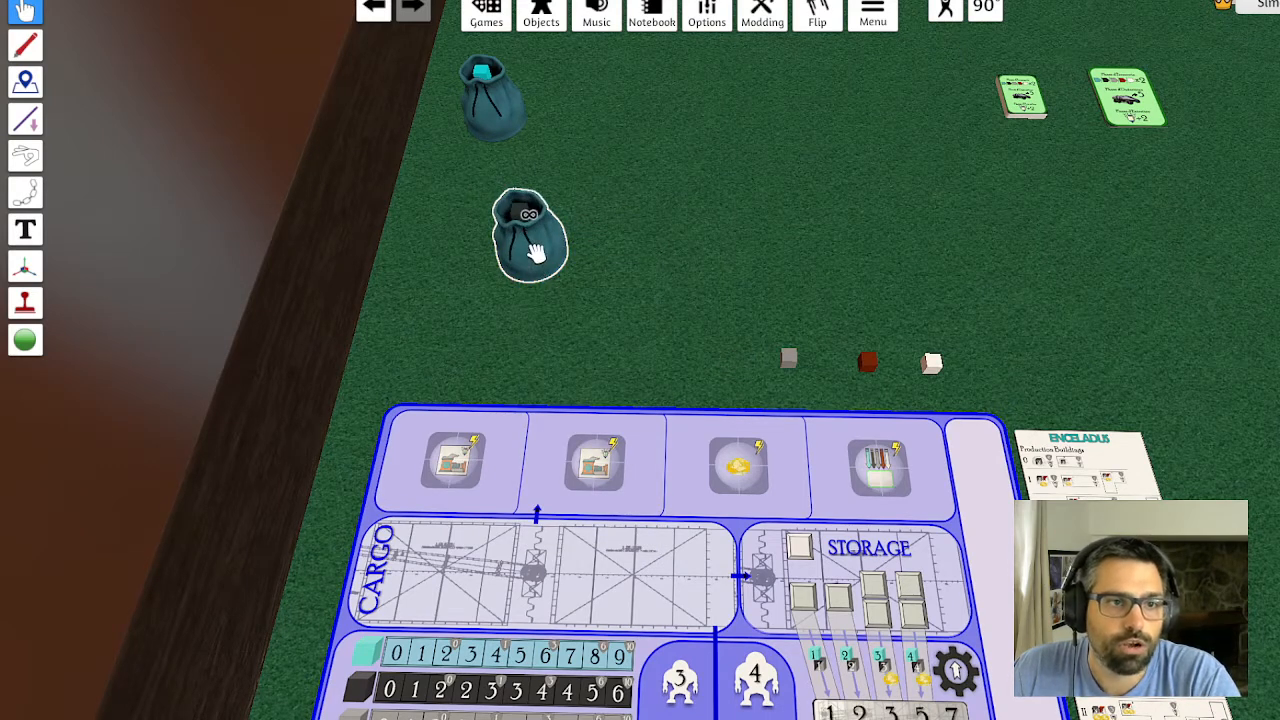
Tint the copied bag near-black to match the cube it holds
right_click(533, 252)
left_click(660, 378)
left_click_drag(225, 364, 200, 374)
left_click(263, 531)
left_click(605, 167)
Move the black bag next to the cyan one and delete the cube taken out of it as a test
left_click_drag(549, 243, 655, 185)
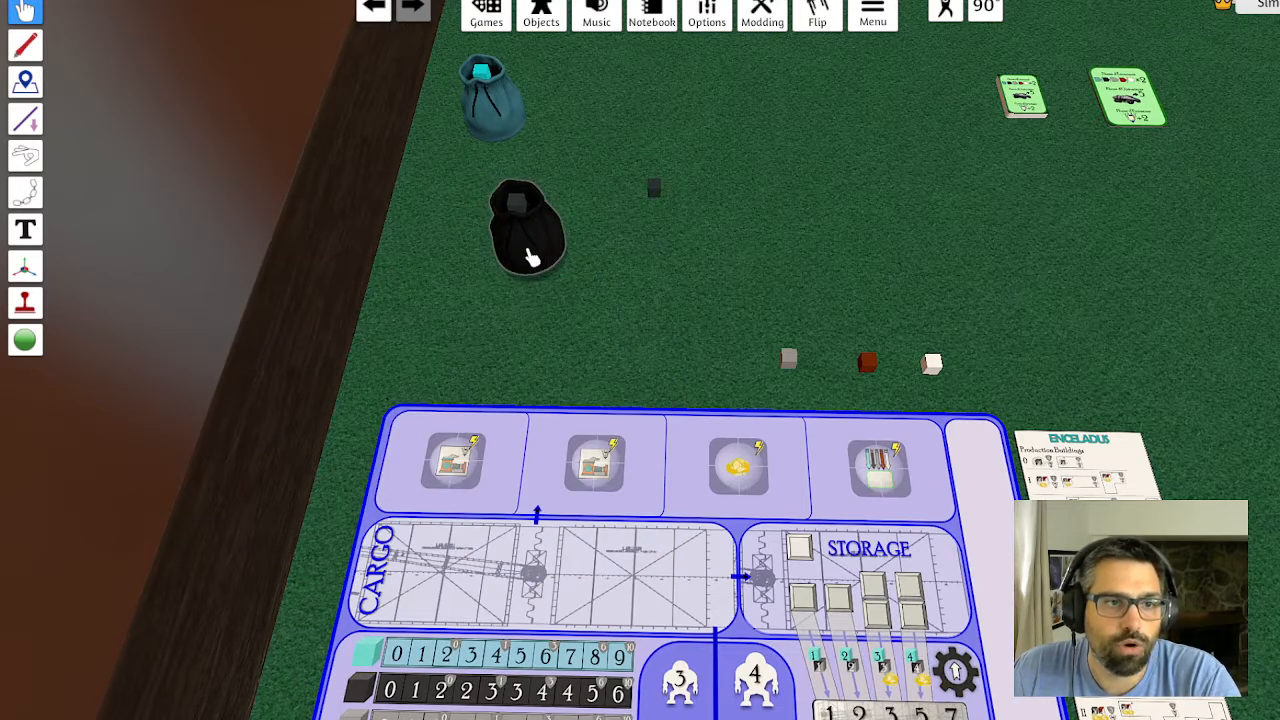
left_click_drag(520, 251, 470, 195)
left_click_drag(678, 208, 680, 210)
key("Delete")
key("w")
key("a")
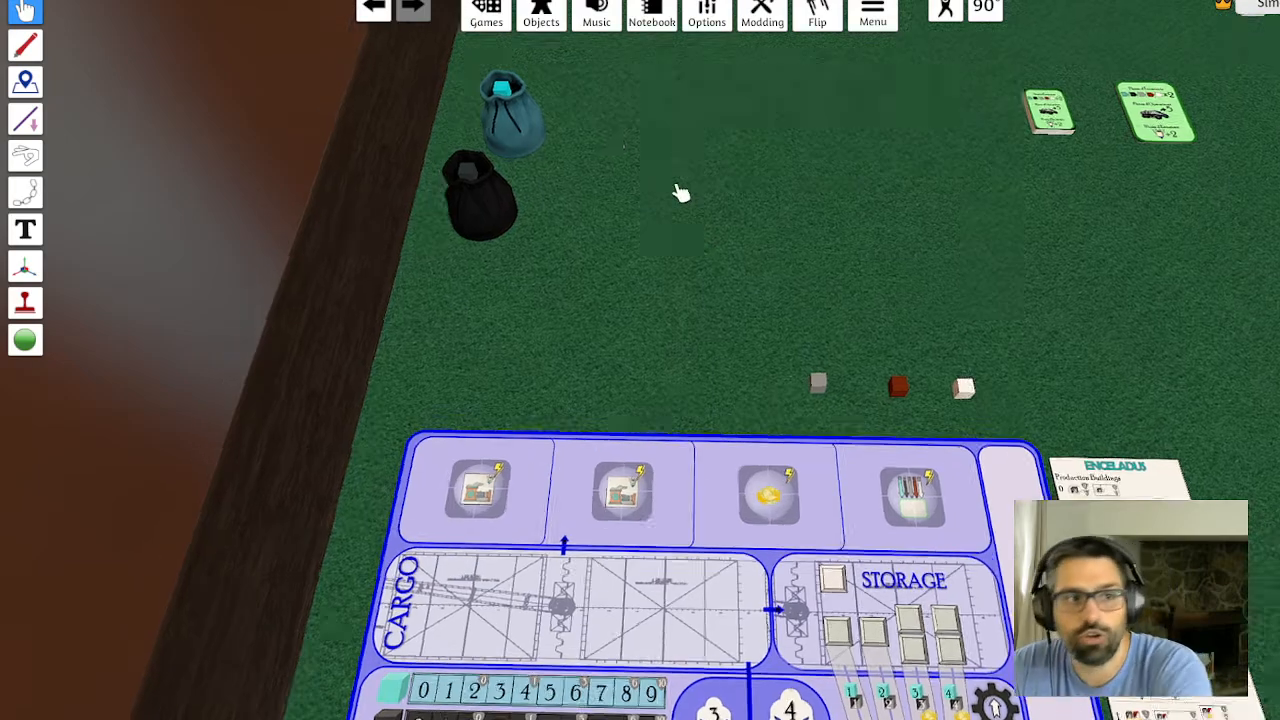
key("d")
scroll(662, 309, "down", 3)
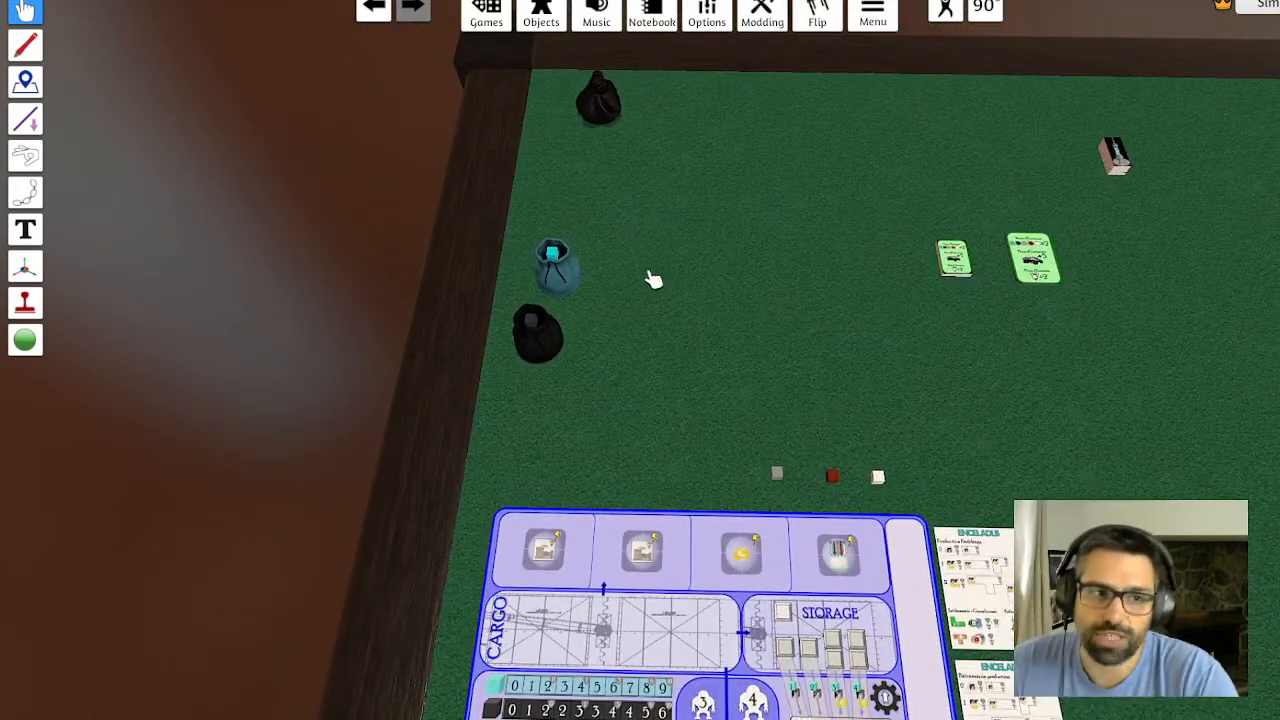
key("s")
Duplicate the black bag closer to the player board, reset the copy and put the dark red cube inside
left_click_drag(460, 160, 686, 368)
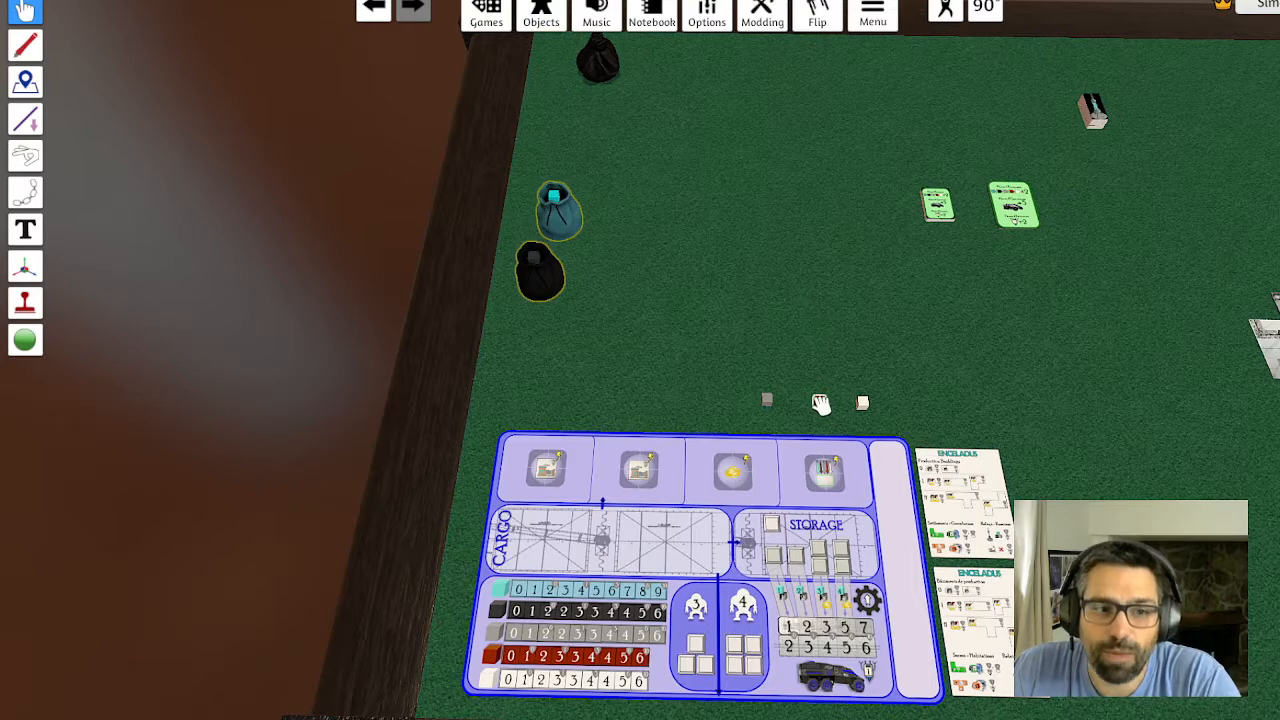
left_click_drag(821, 404, 659, 312)
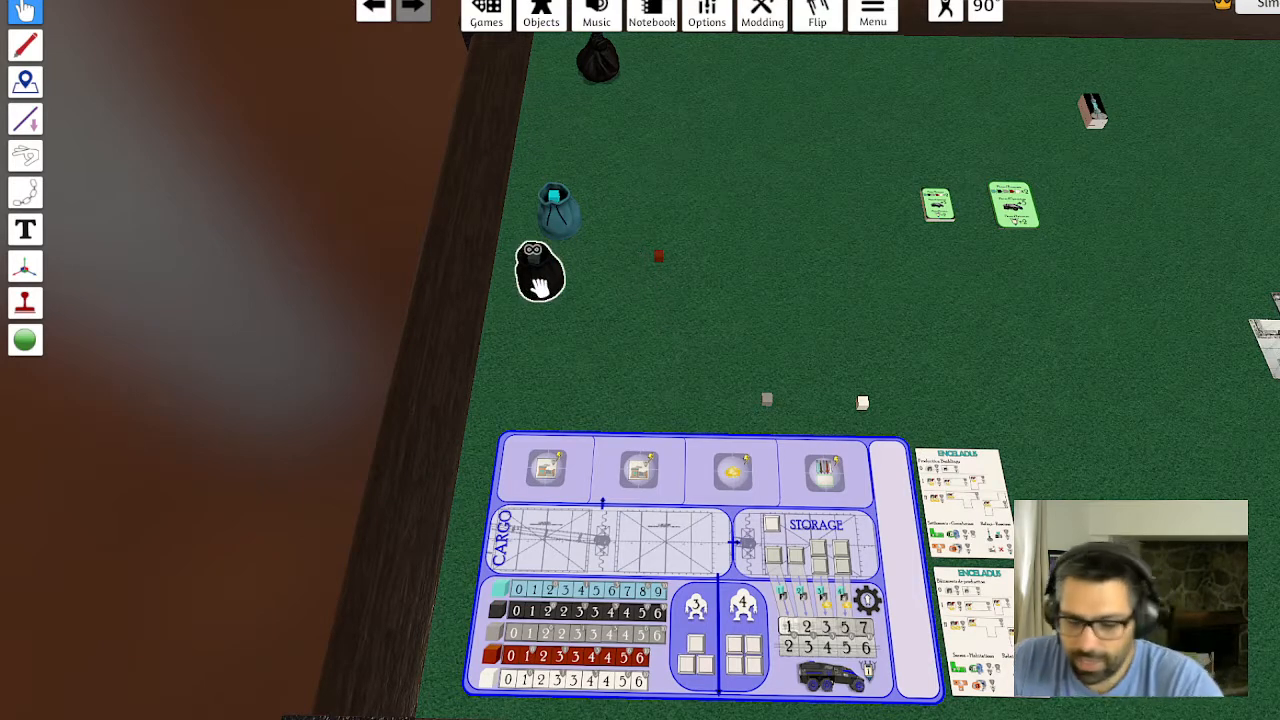
key("ctrl+v")
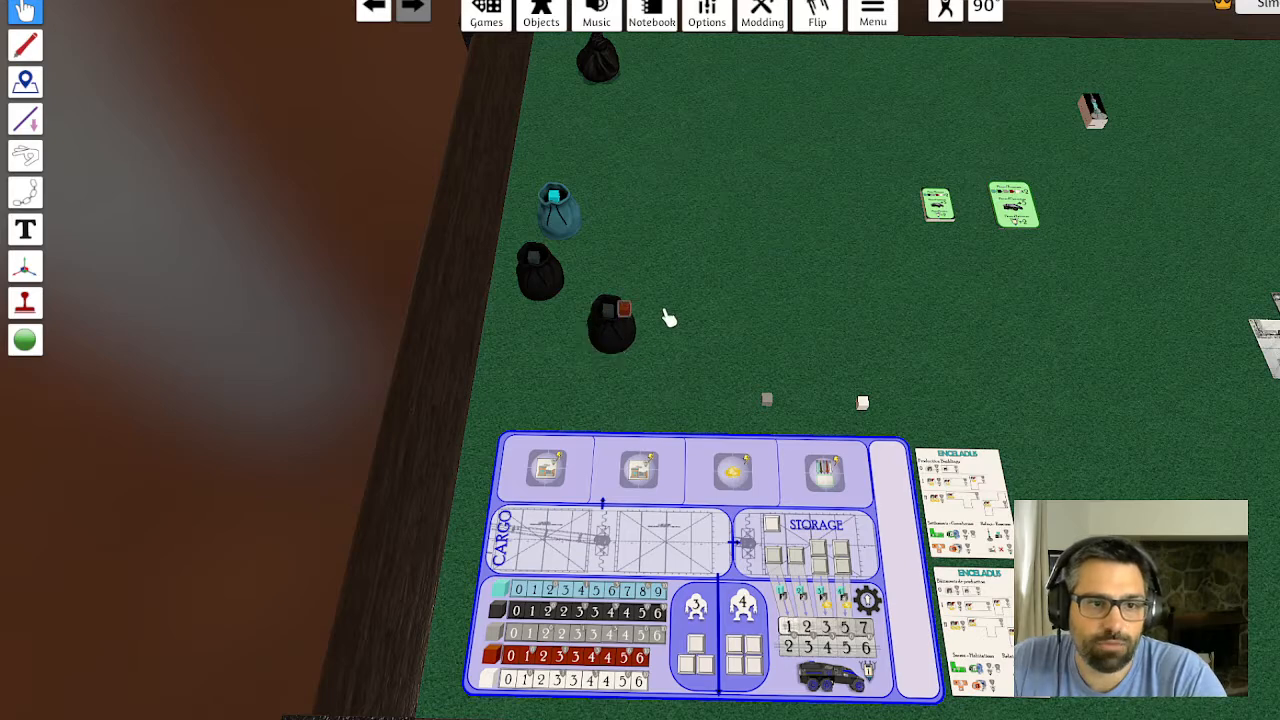
right_click(616, 314)
left_click(668, 330)
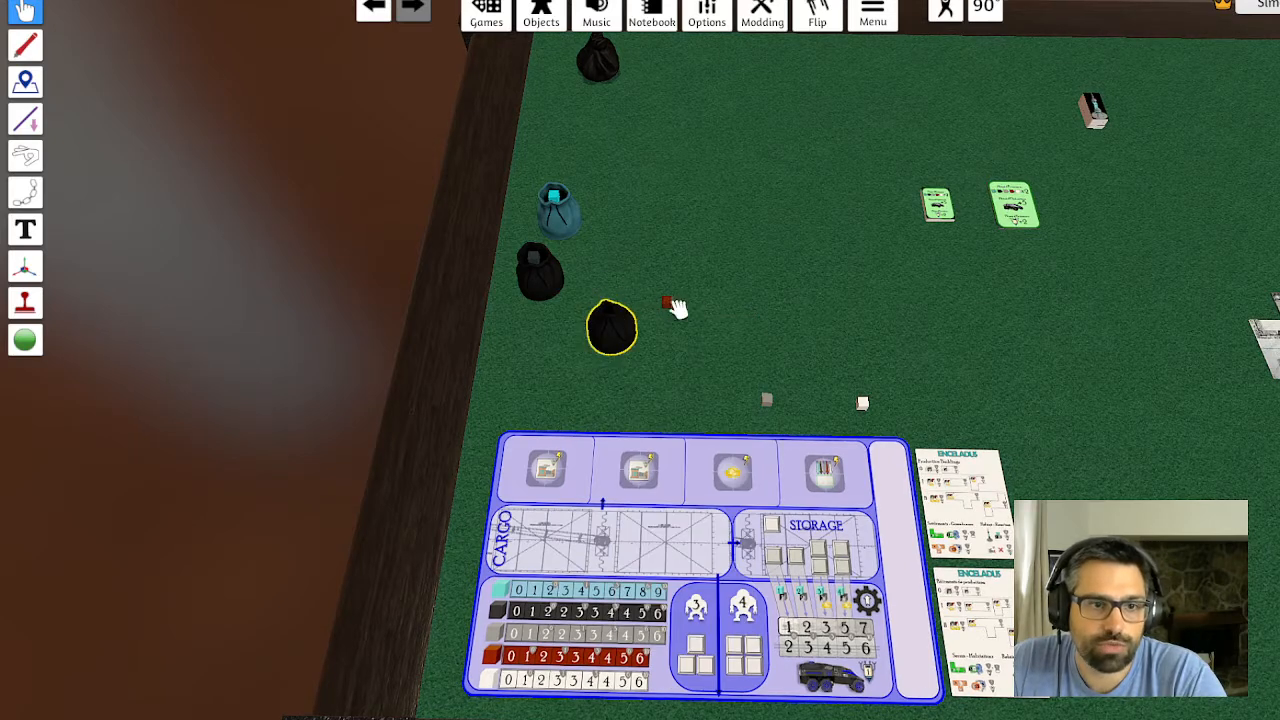
Tint the bag holding the red cube dark red
right_click(620, 345)
left_click(737, 474)
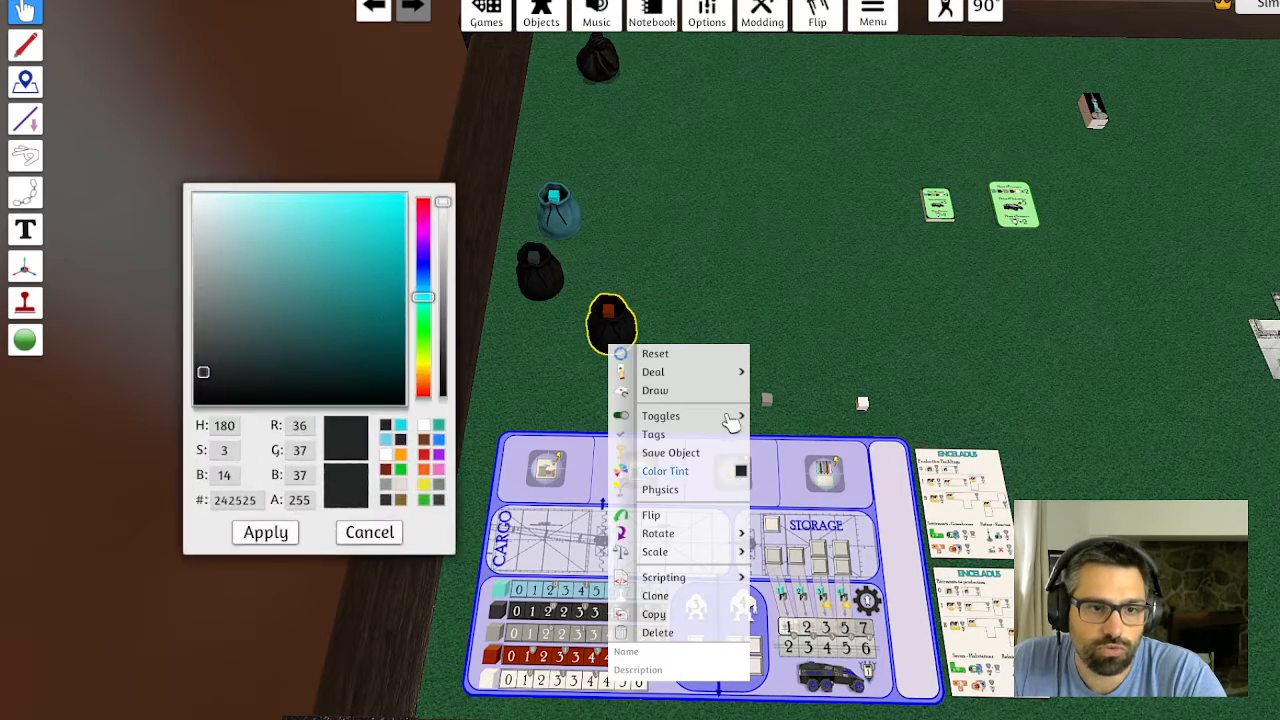
left_click_drag(433, 272, 432, 376)
left_click(400, 292)
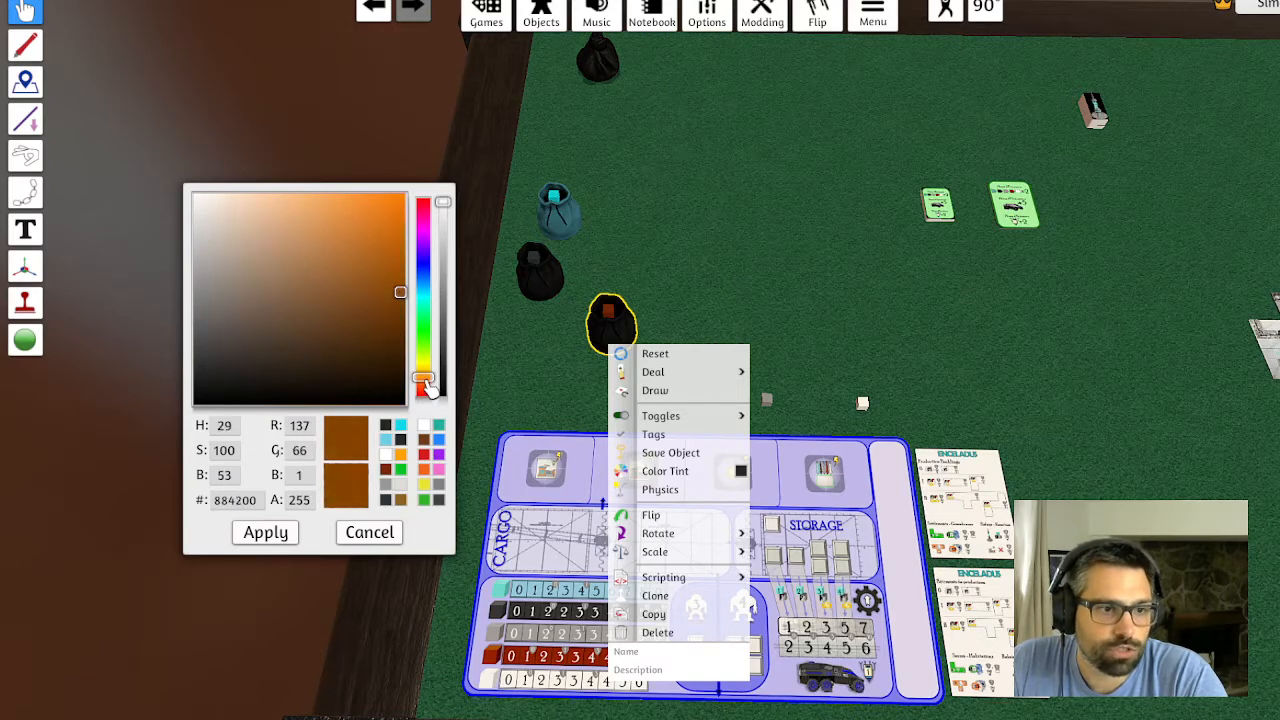
left_click(265, 532)
left_click(634, 277)
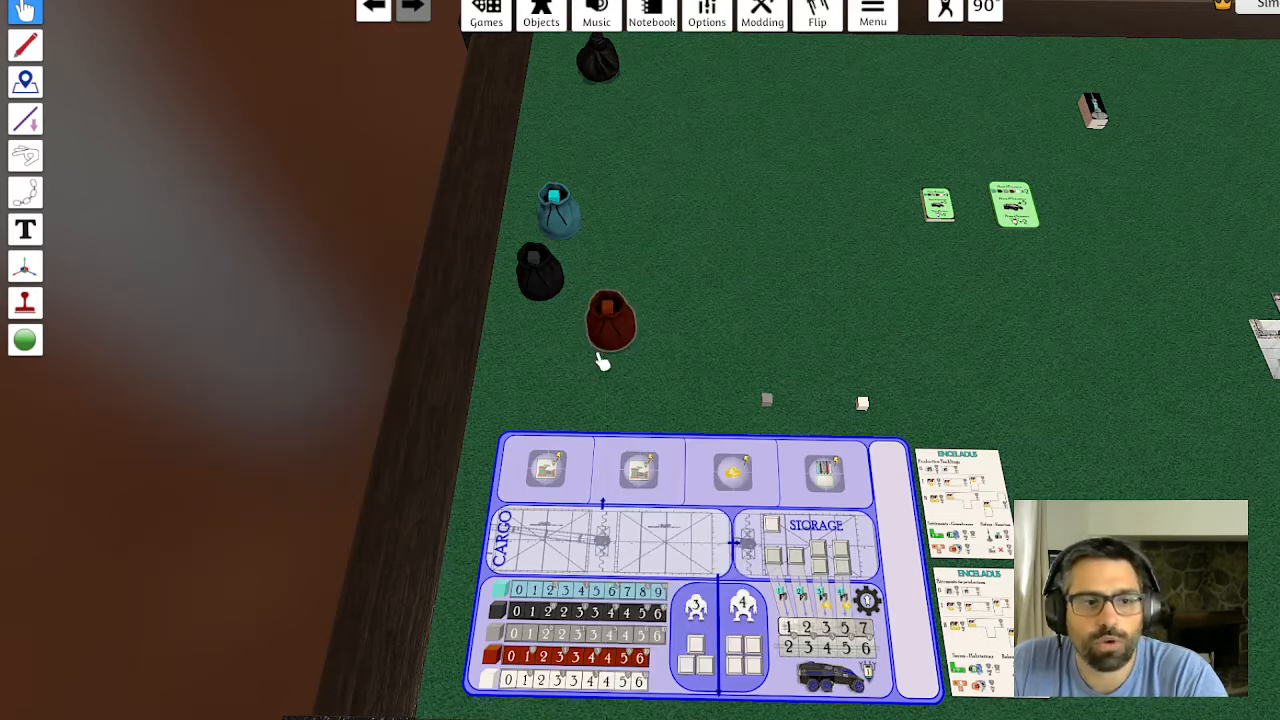
Select the cyan, black and red bags together and scale them down
scroll(540, 200, "down", 3)
left_click_drag(460, 101, 659, 342)
scroll(700, 250, "up", 2)
left_click_drag(537, 141, 672, 346)
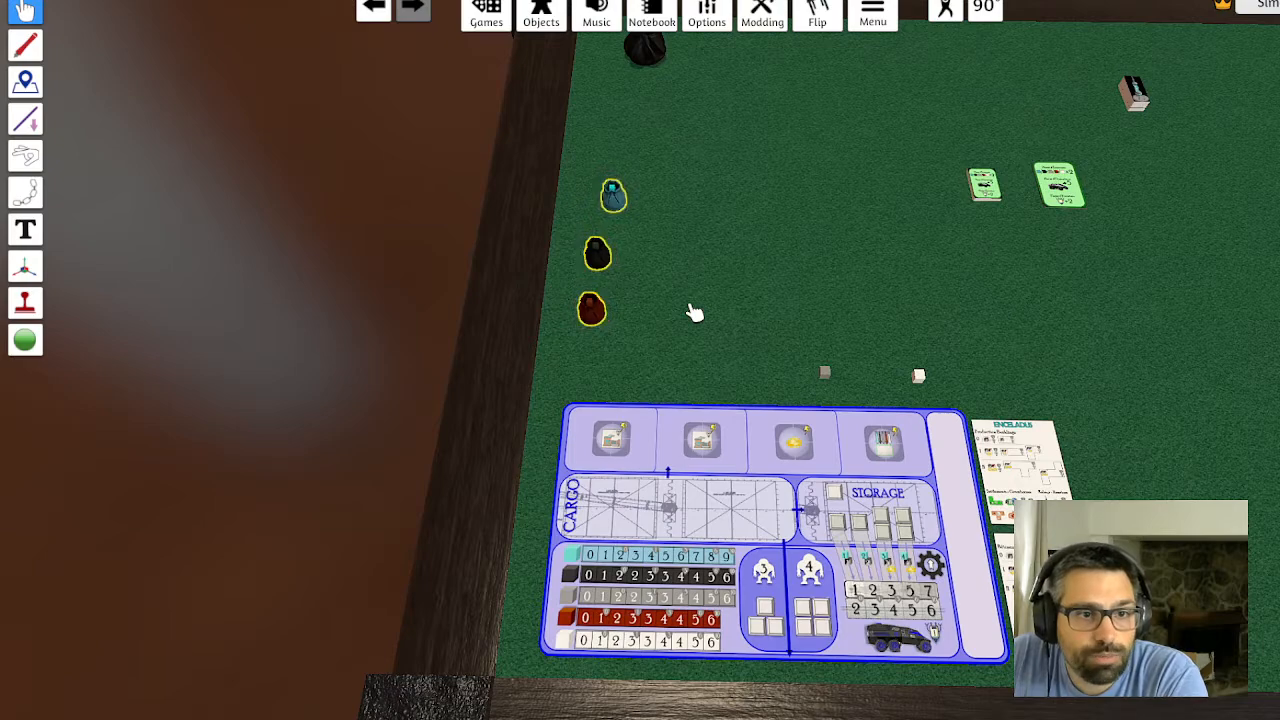
left_click(690, 264)
scroll(670, 270, "up", 3)
key("w")
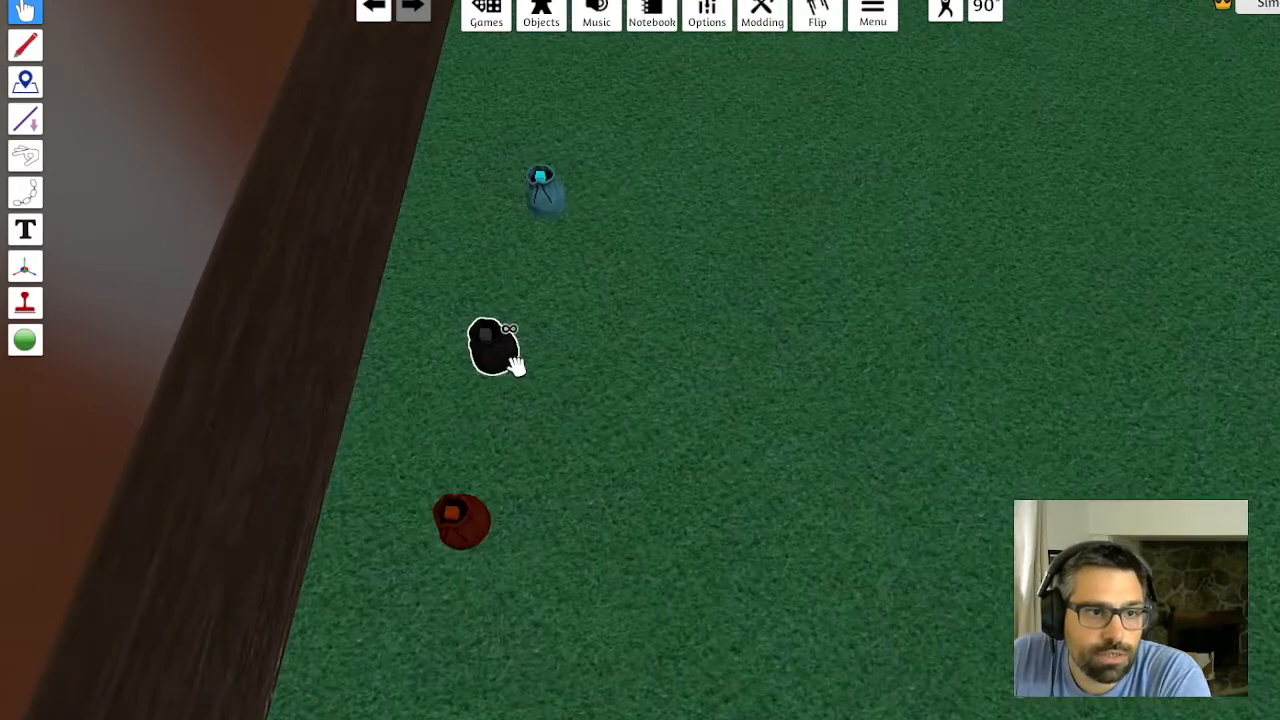
Line up the black and red bags in a row beside the cyan one
left_click_drag(512, 362, 620, 217)
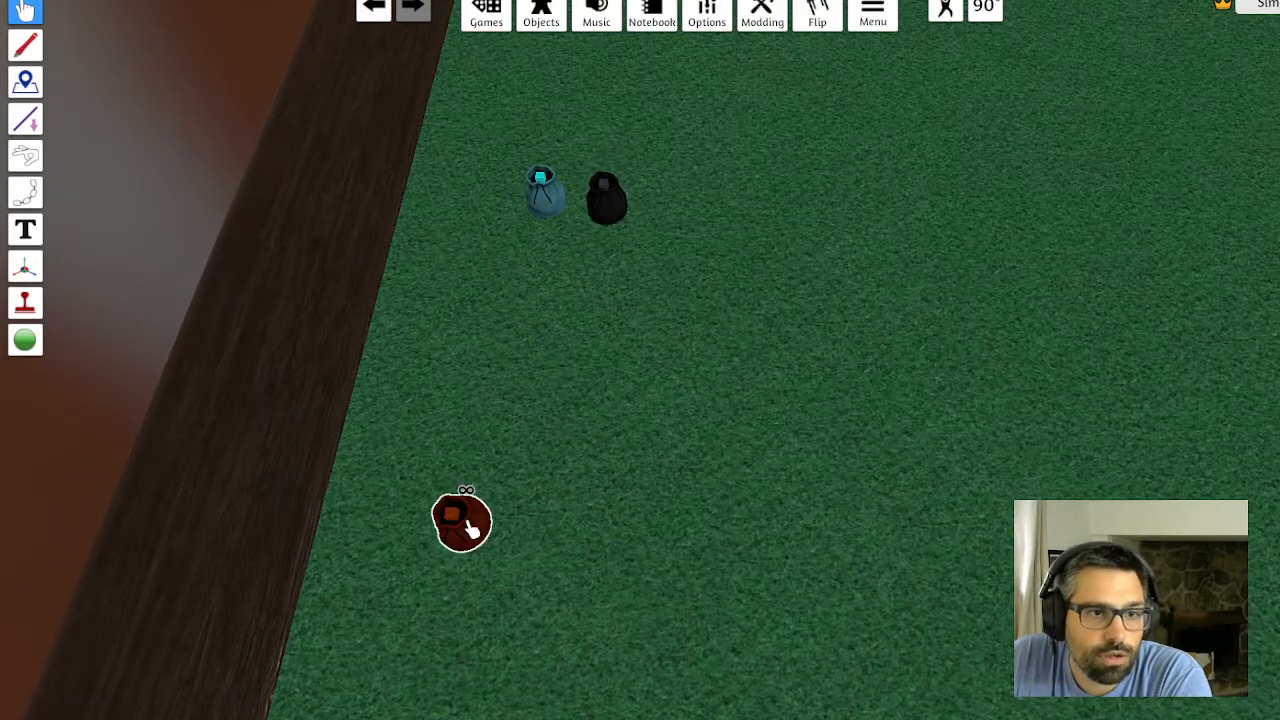
left_click_drag(470, 530, 698, 195)
left_click_drag(540, 190, 551, 397)
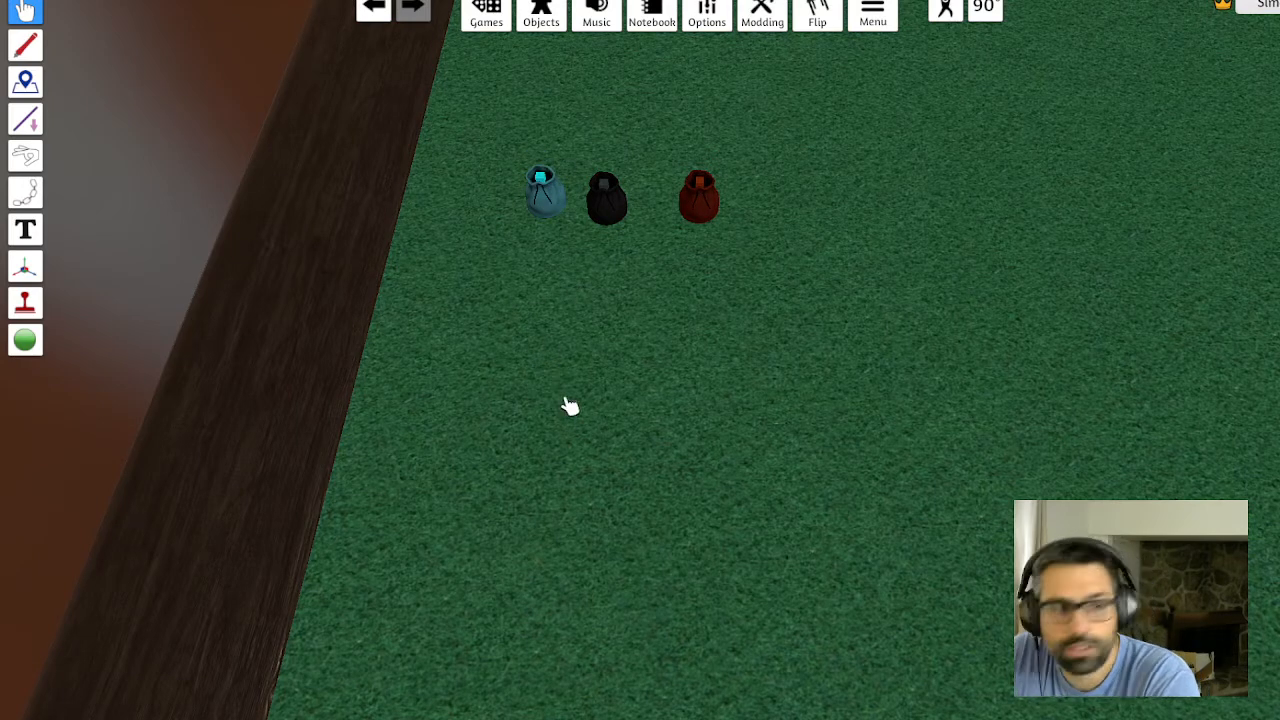
Turn the row of three bags into a column and place it beside the upper Enceladus reference card
left_click_drag(467, 132, 745, 258)
scroll(771, 394, "down", 5)
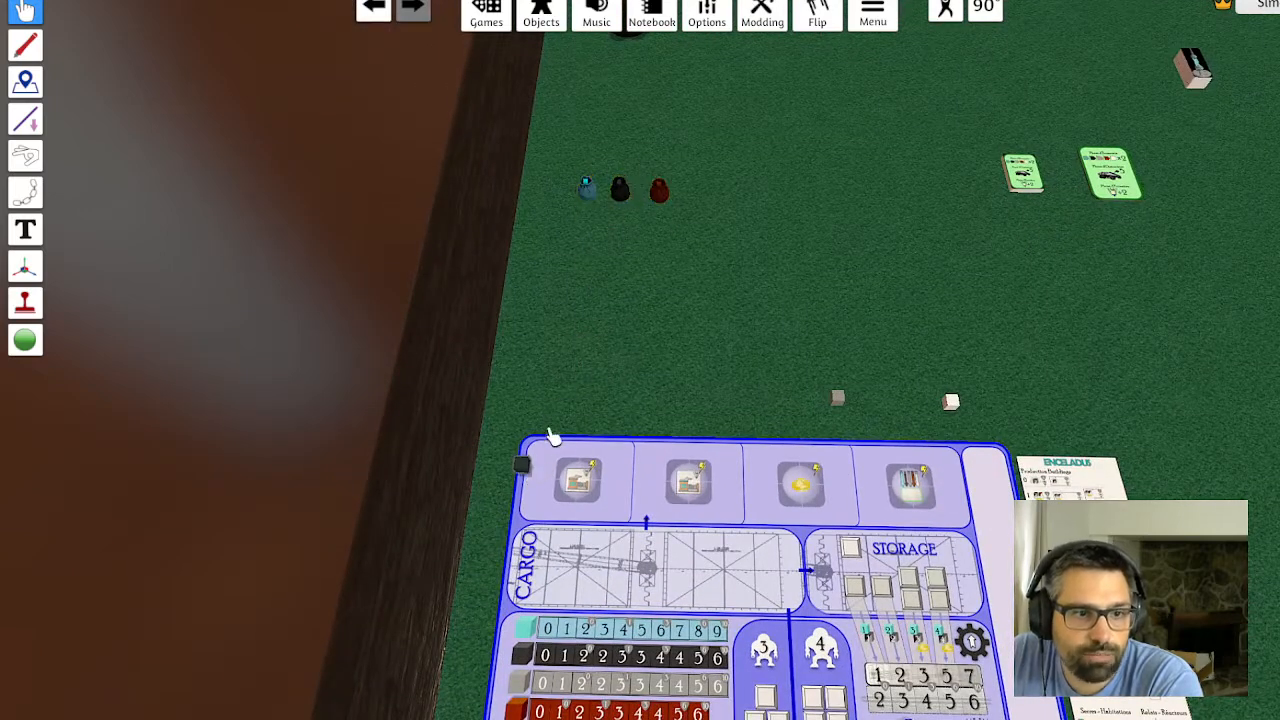
left_click_drag(526, 134, 475, 510)
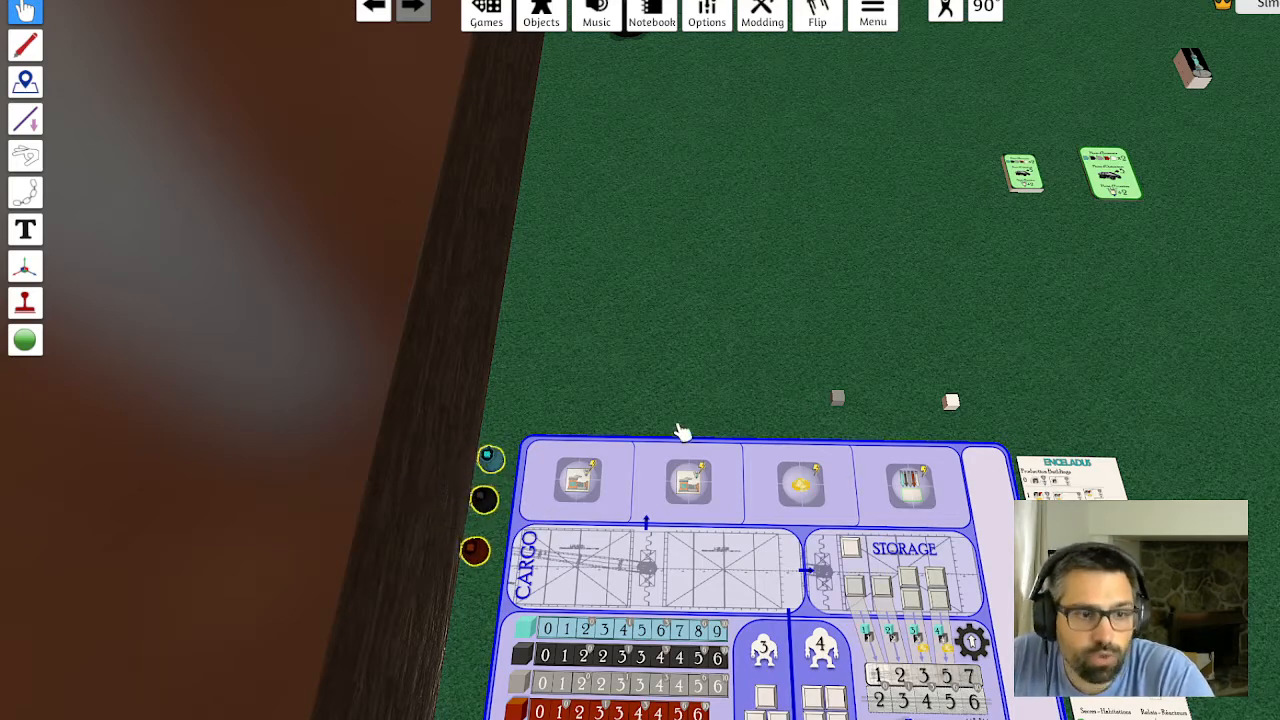
scroll(678, 432, "down", 3)
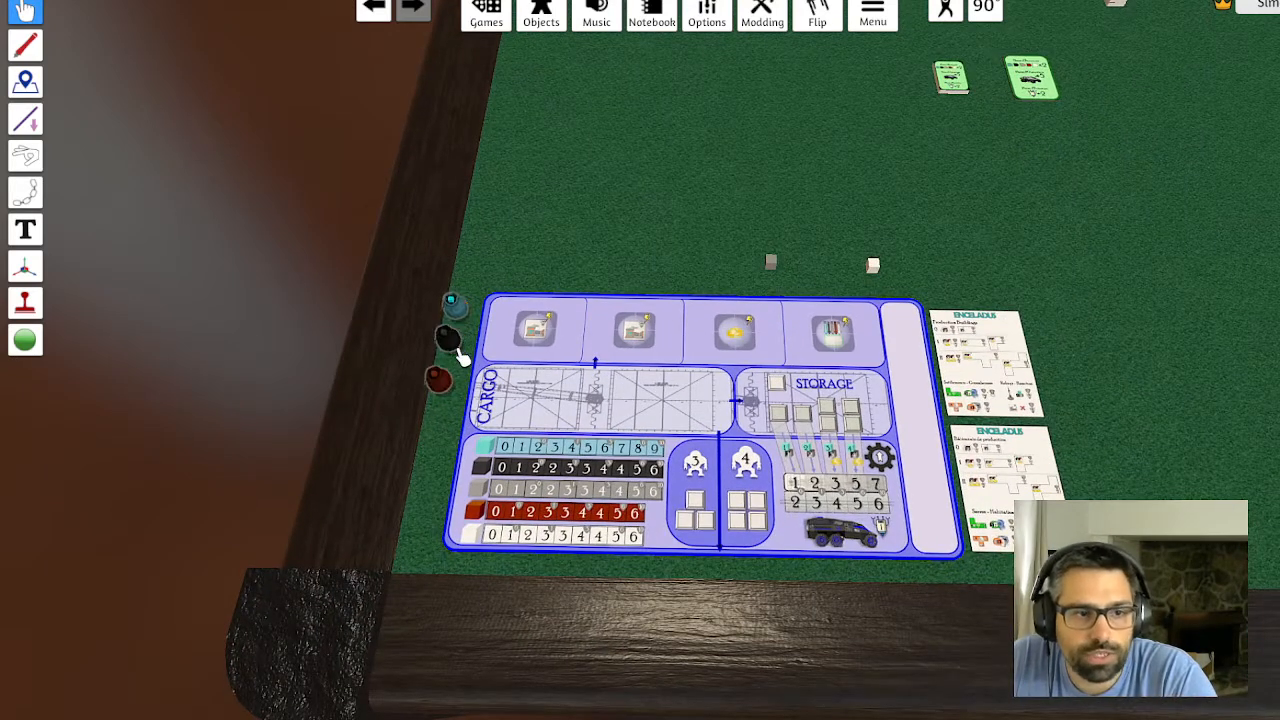
left_click_drag(462, 357, 1066, 368)
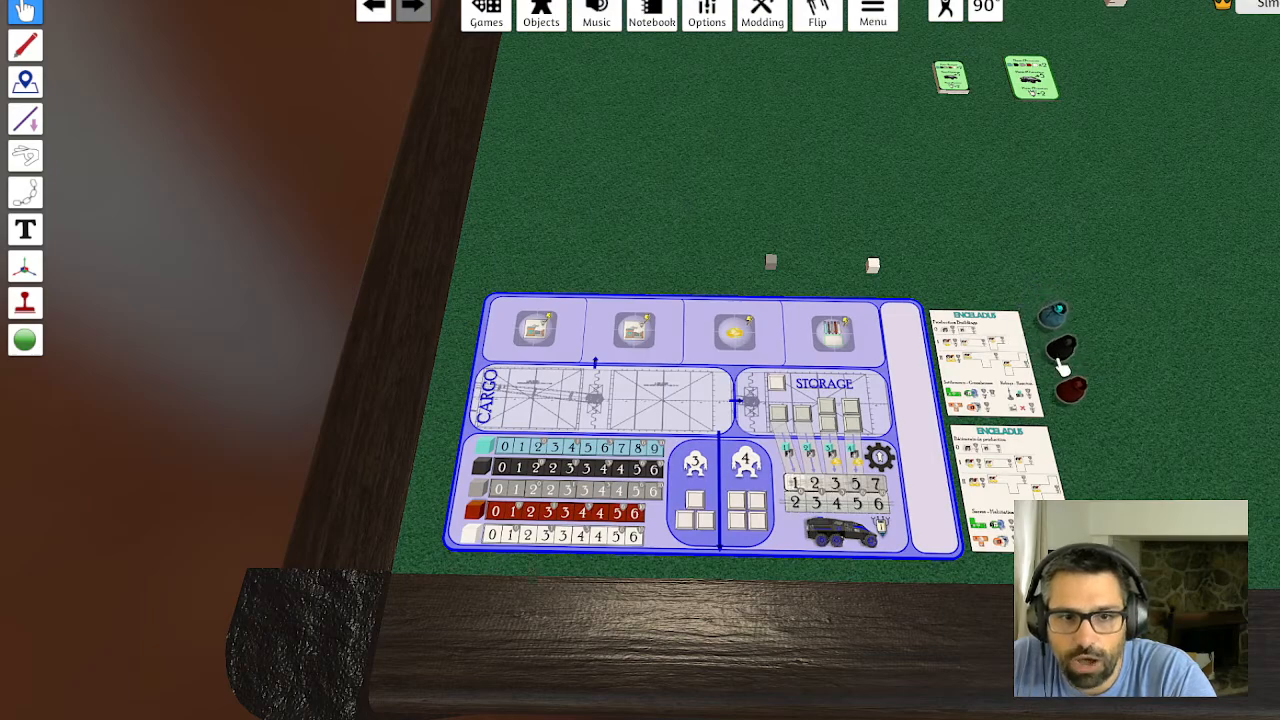
scroll(1046, 146, "up", 5)
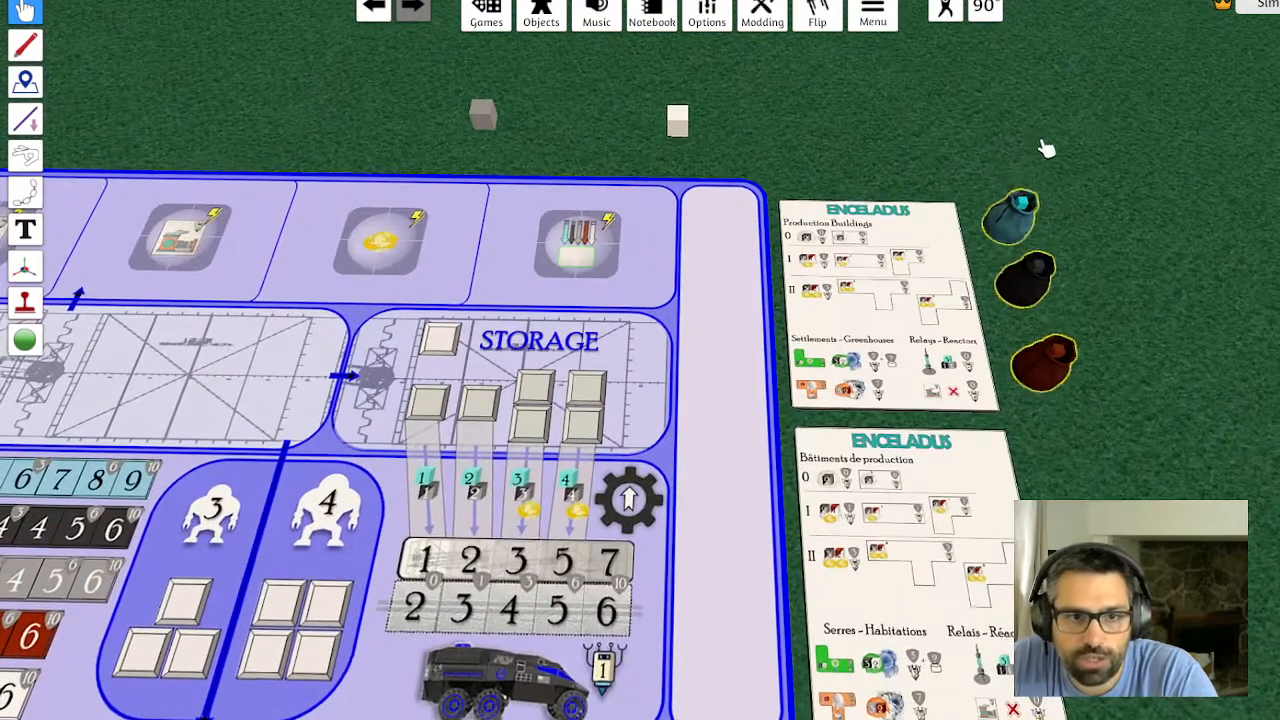
left_click_drag(978, 233, 1005, 242)
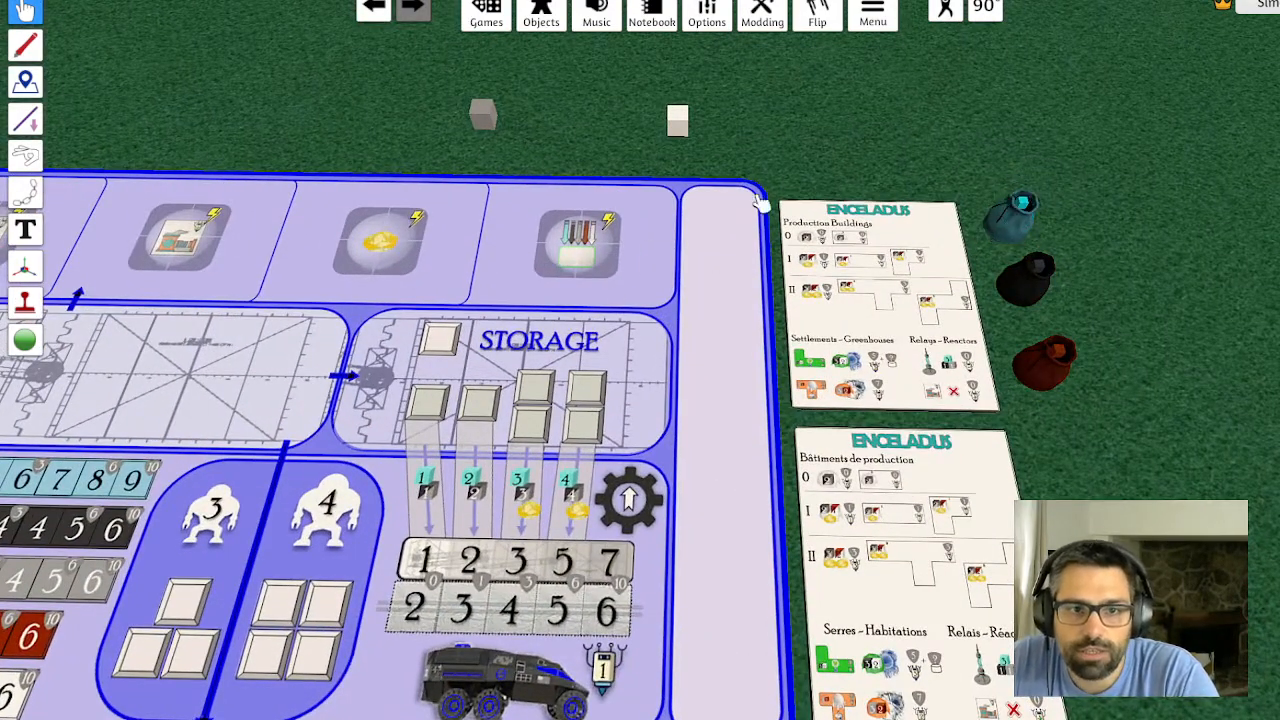
Check the bags' placement beside the reference cards against the player board and the rest of the table
scroll(852, 182, "down", 3)
left_click_drag(954, 200, 109, 677)
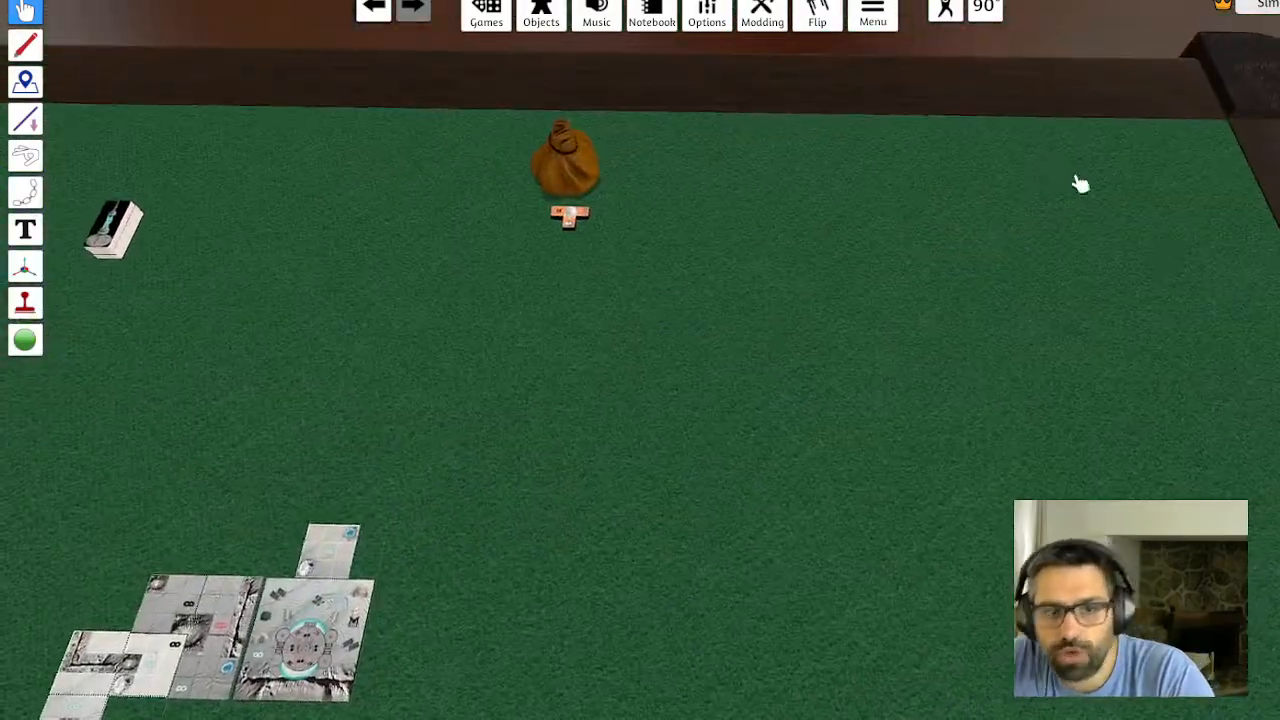
left_click_drag(170, 600, 651, 311)
scroll(471, 297, "up", 3)
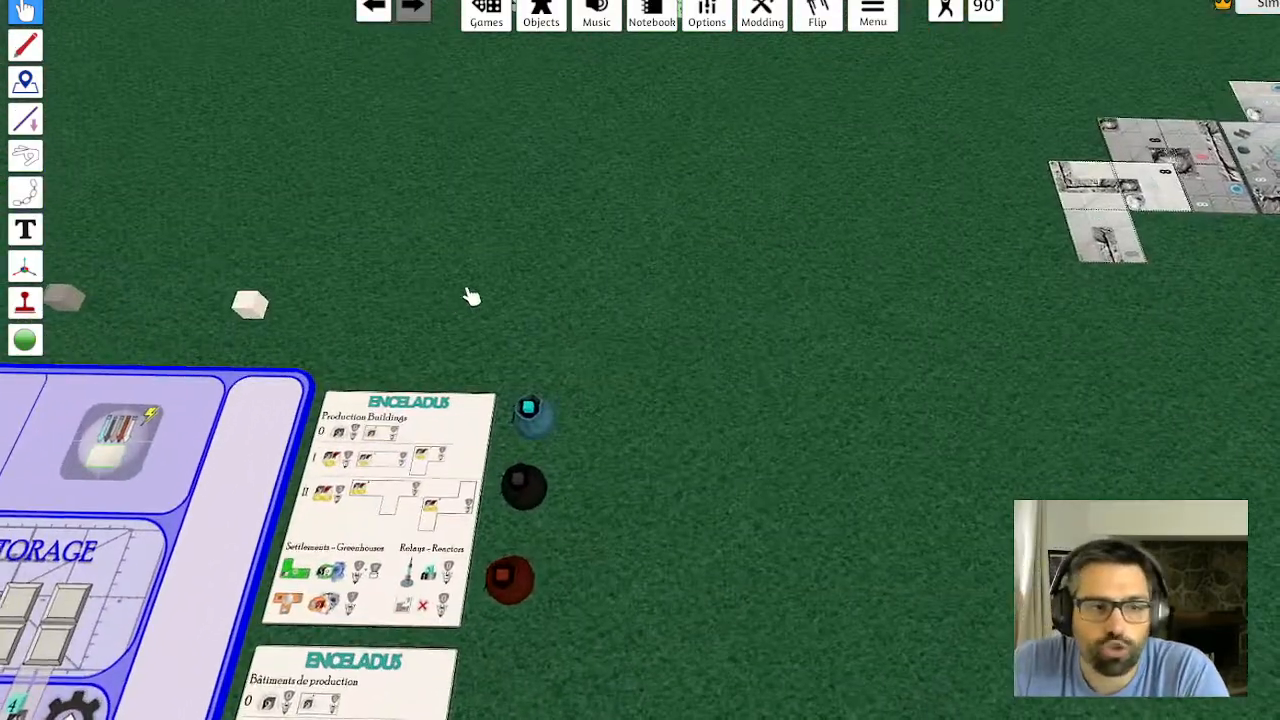
left_click_drag(471, 297, 980, 250)
scroll(971, 286, "up", 3)
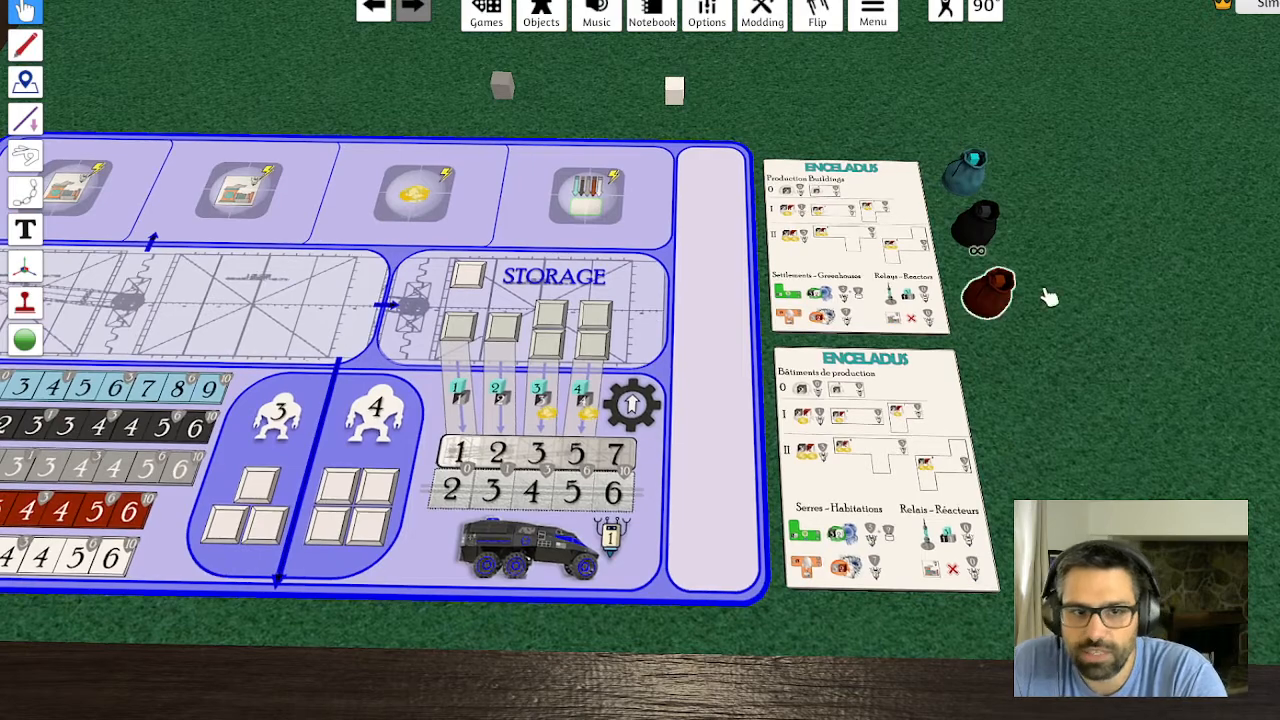
scroll(1048, 297, "down", 3)
scroll(995, 296, "up", 2)
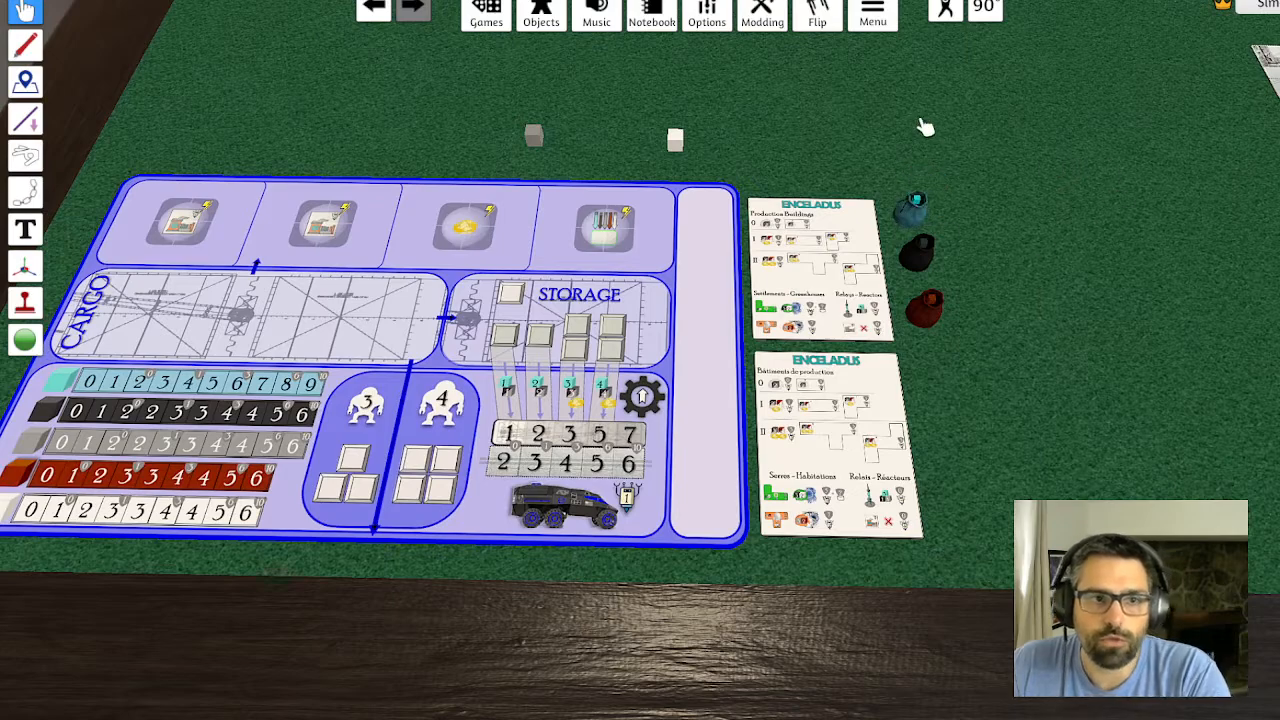
scroll(1114, 234, "down", 3)
Select and delete the loose grey and white cubes above the player board
left_click_drag(551, 209, 720, 300)
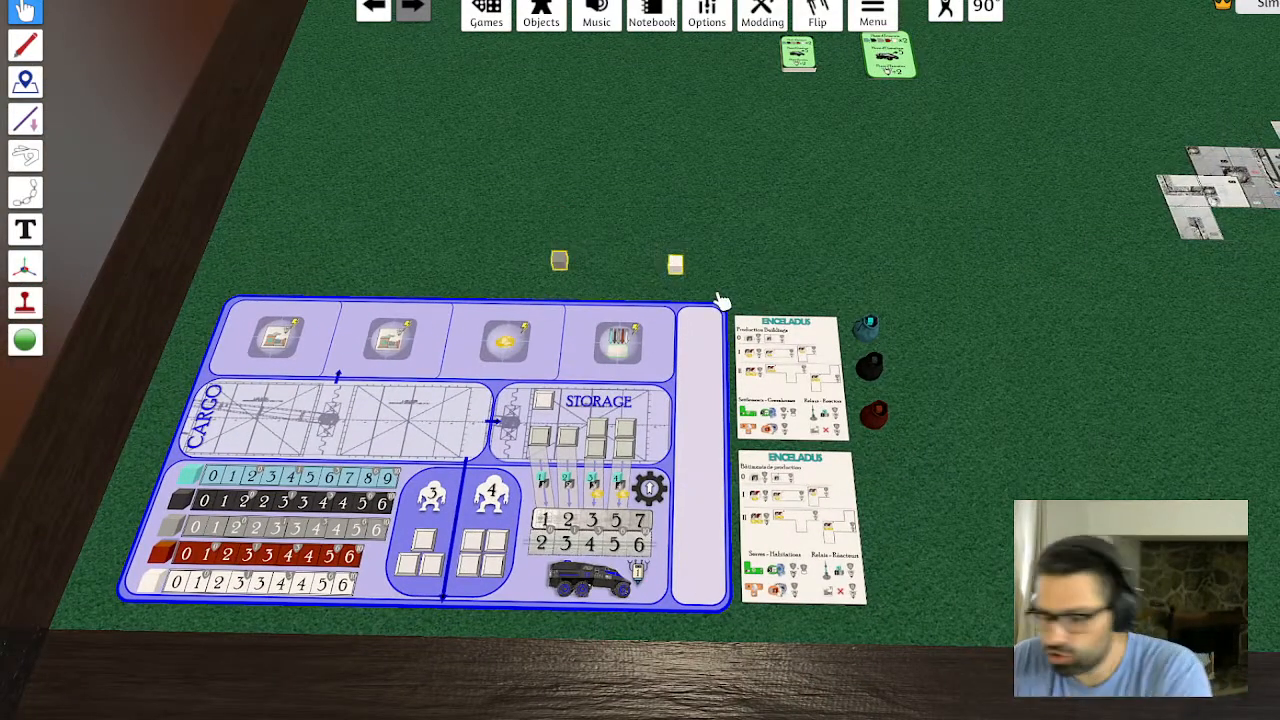
key("w")
key("d")
scroll(830, 240, "down", 2)
key("d")
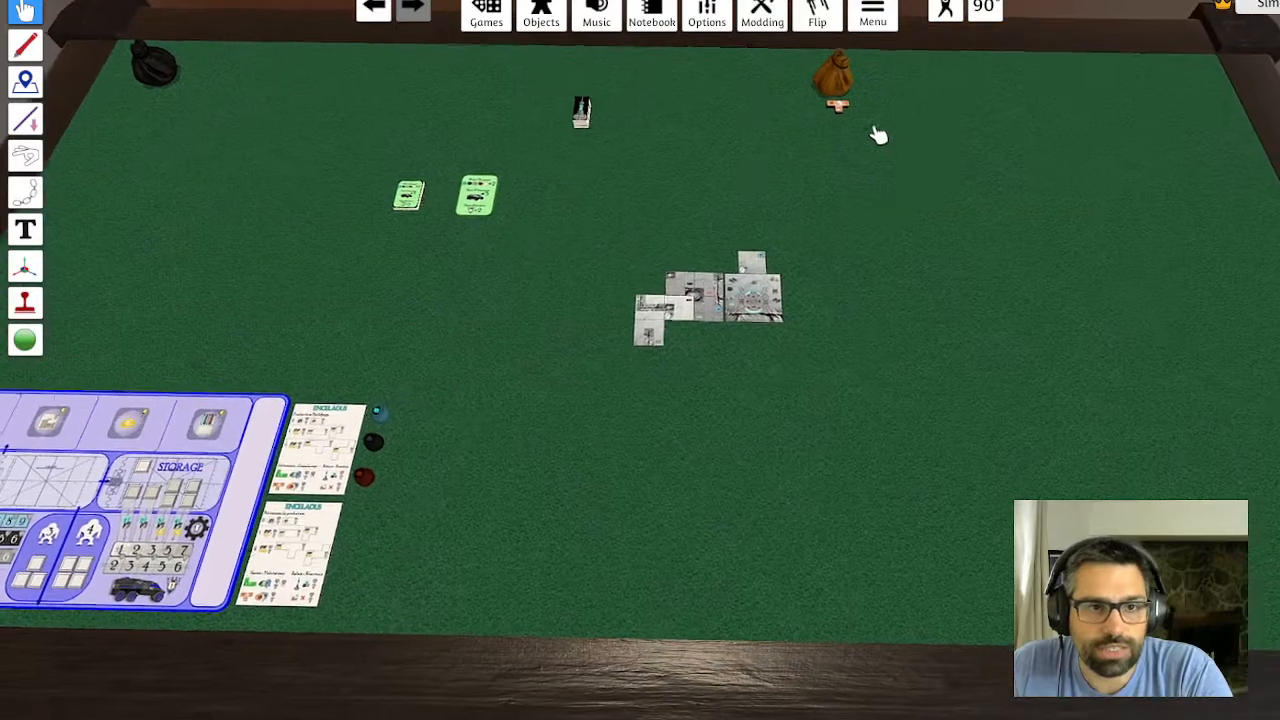
scroll(829, 176, "down", 1)
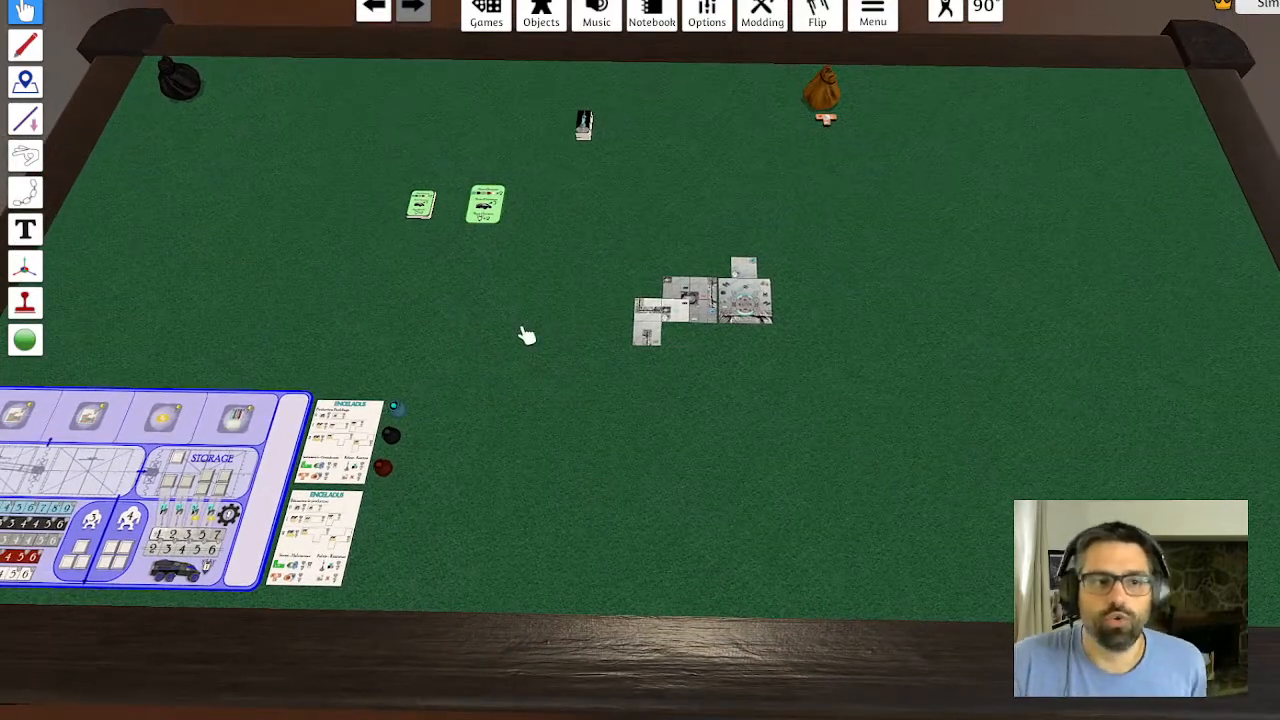
key("s")
key("d")
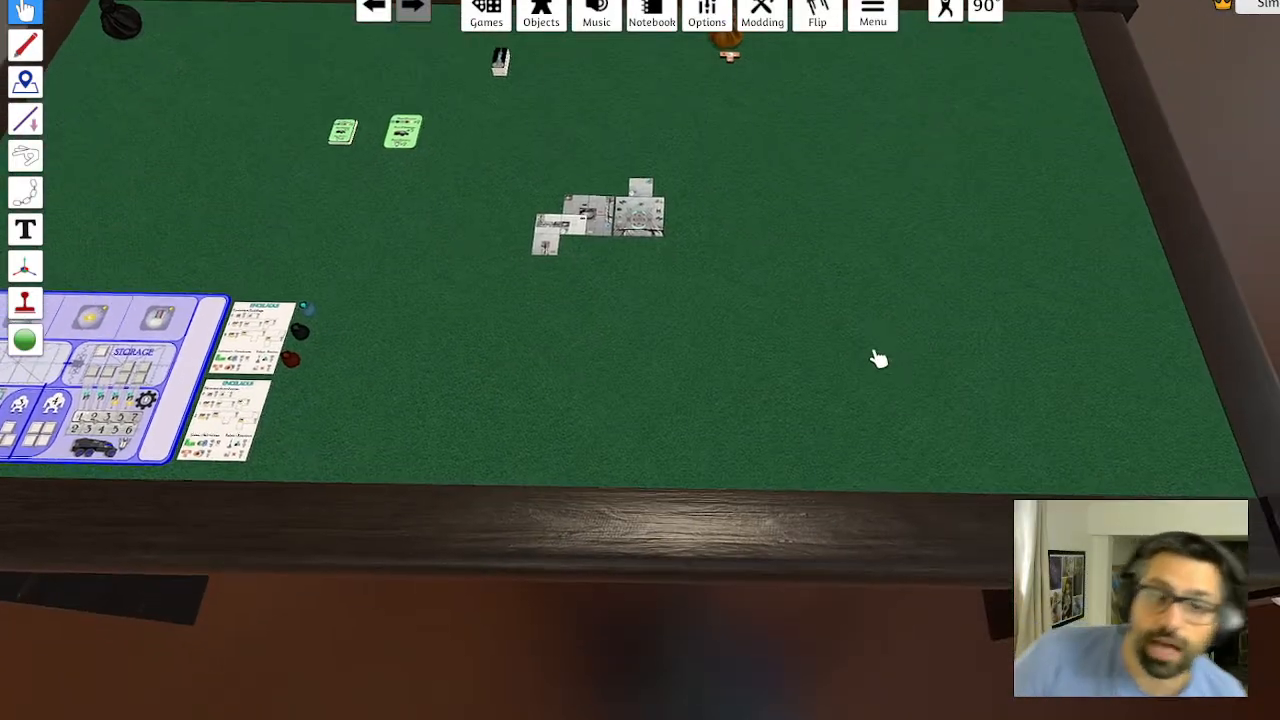
right_click(937, 403)
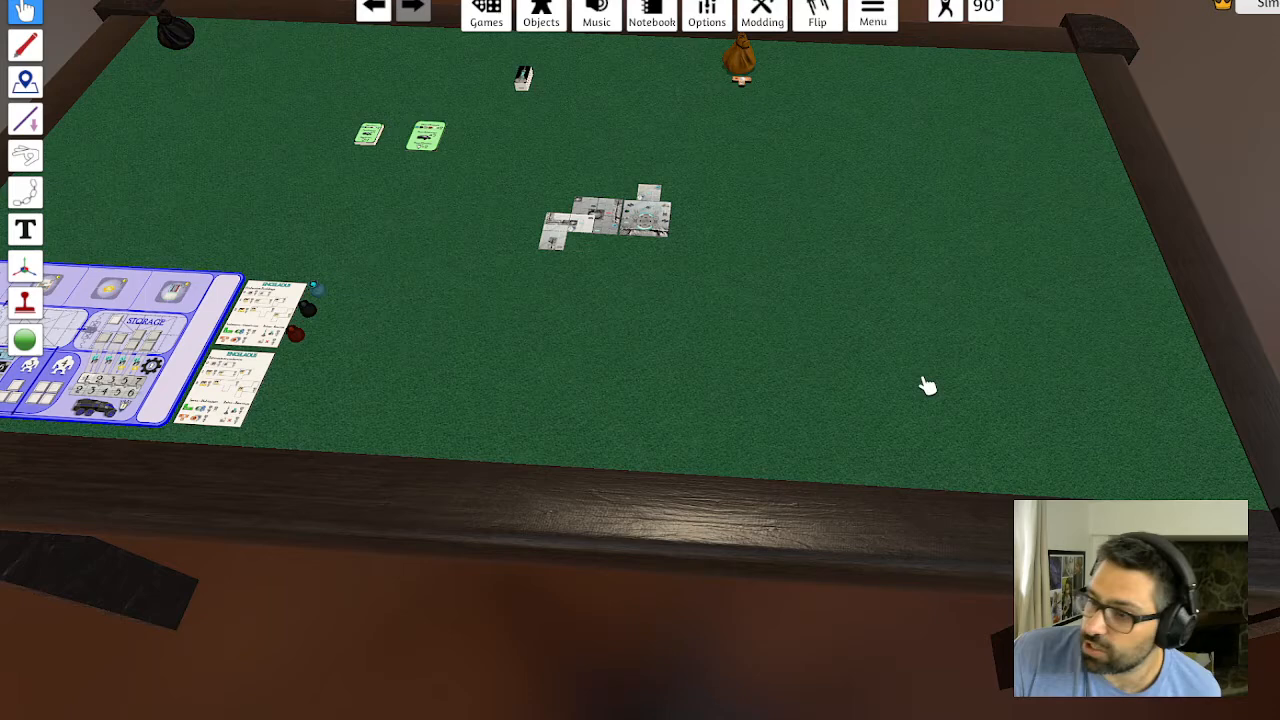
right_click(962, 398)
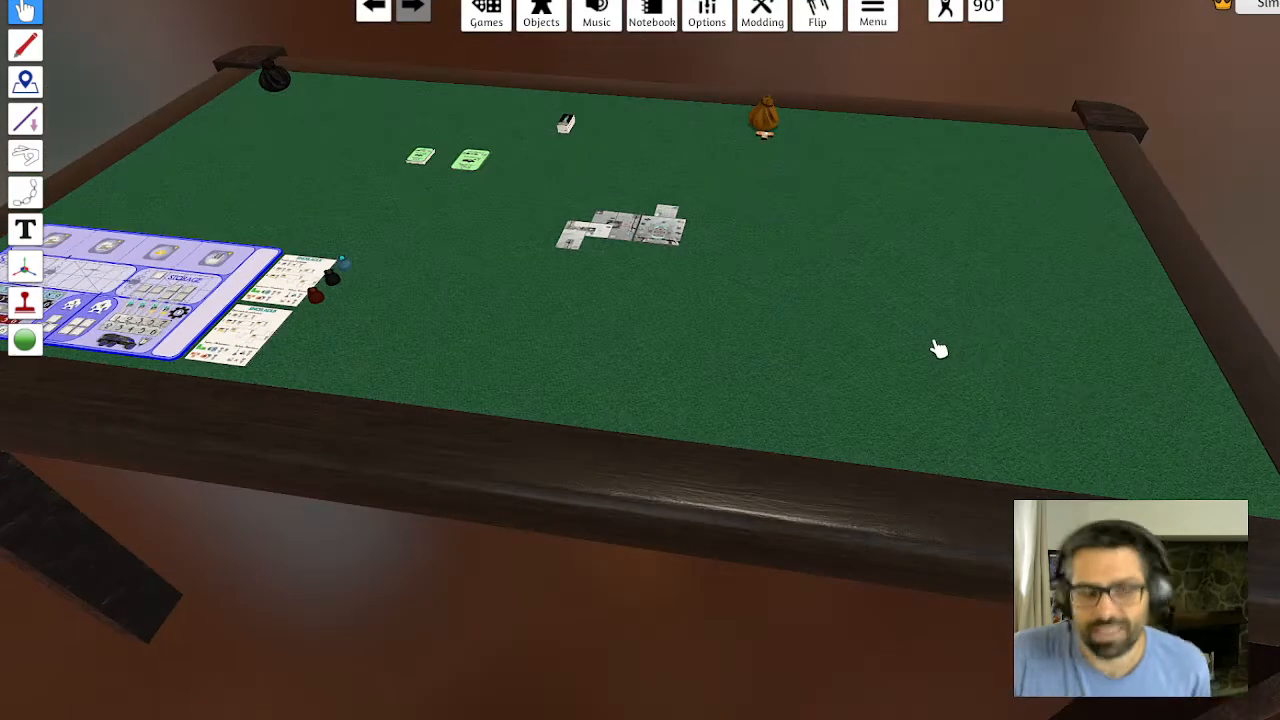
key("s")
key("d")
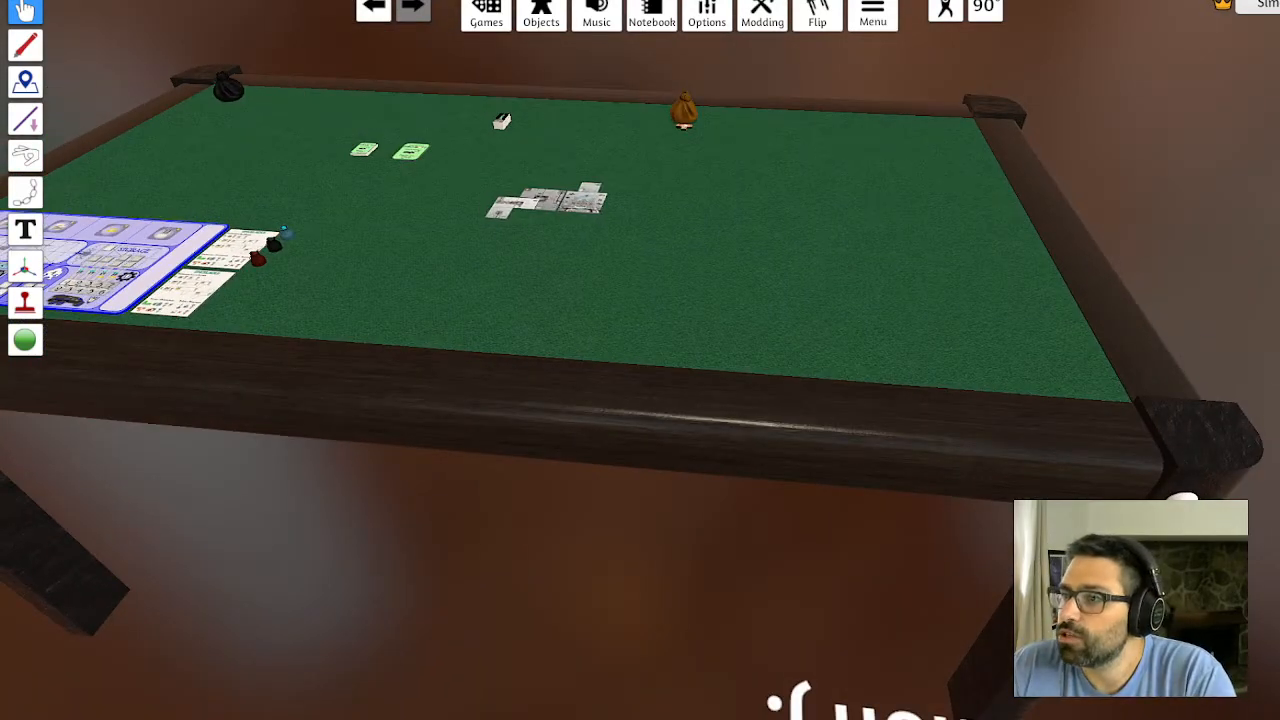
Switch to the web browser, search images for enceladus and preview the NASA picture of the moon's upper half
left_click_drag(420, 2, 394, 2)
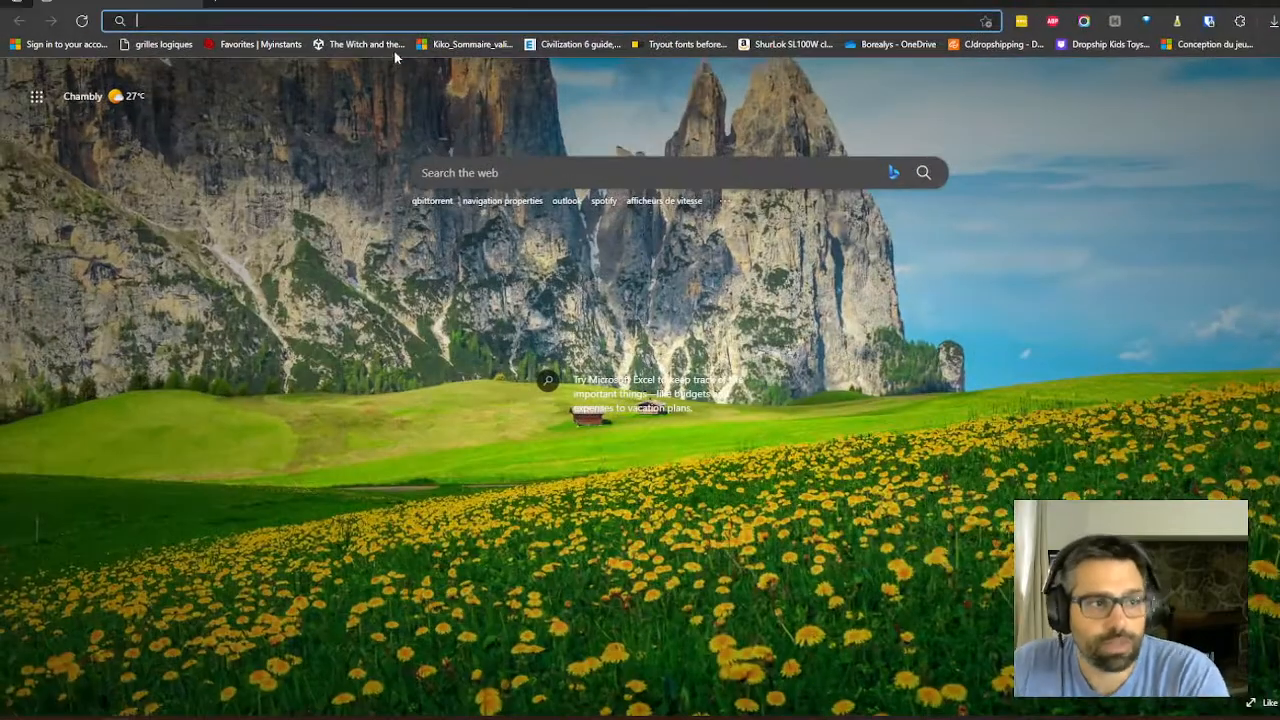
type("enceladus")
key("Return")
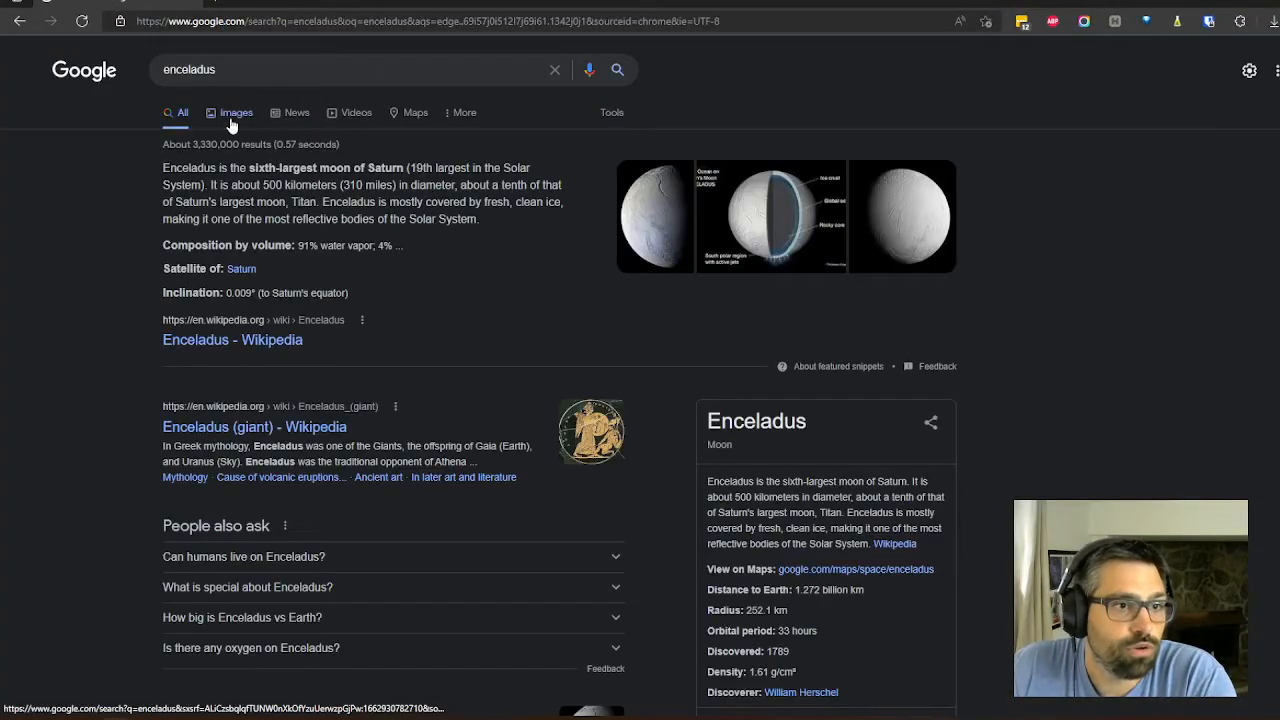
left_click(230, 120)
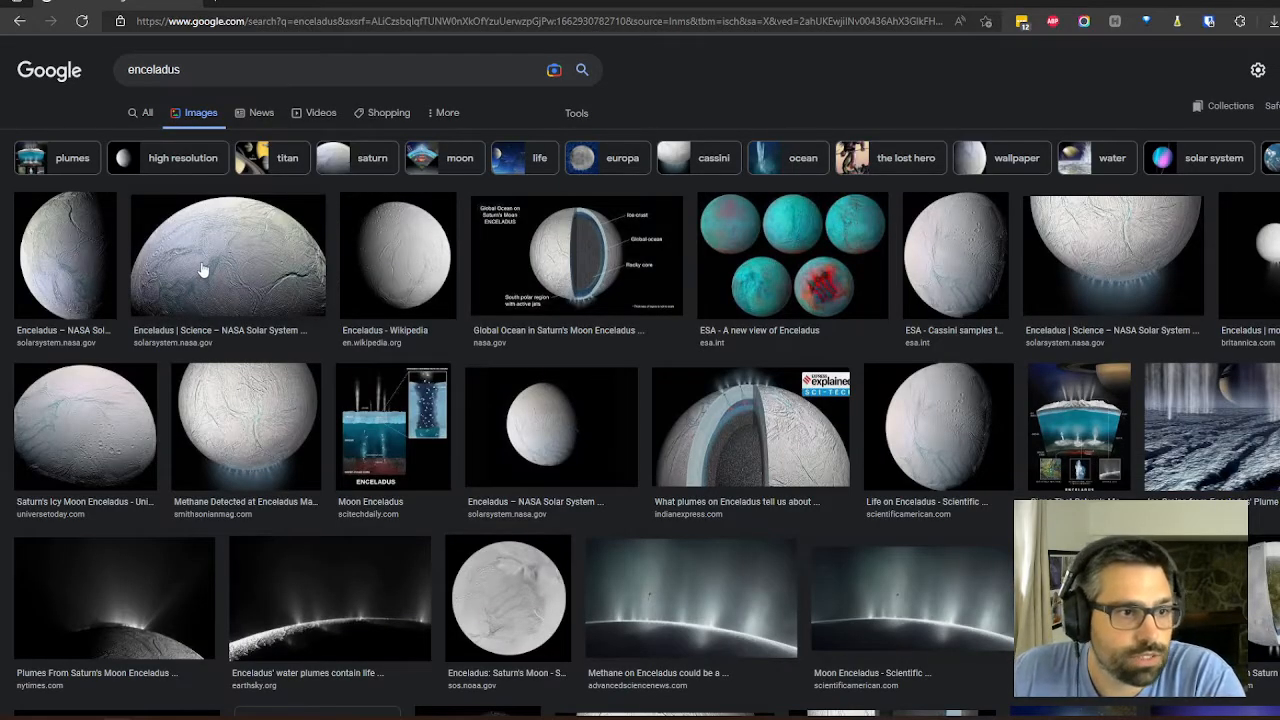
left_click(202, 270)
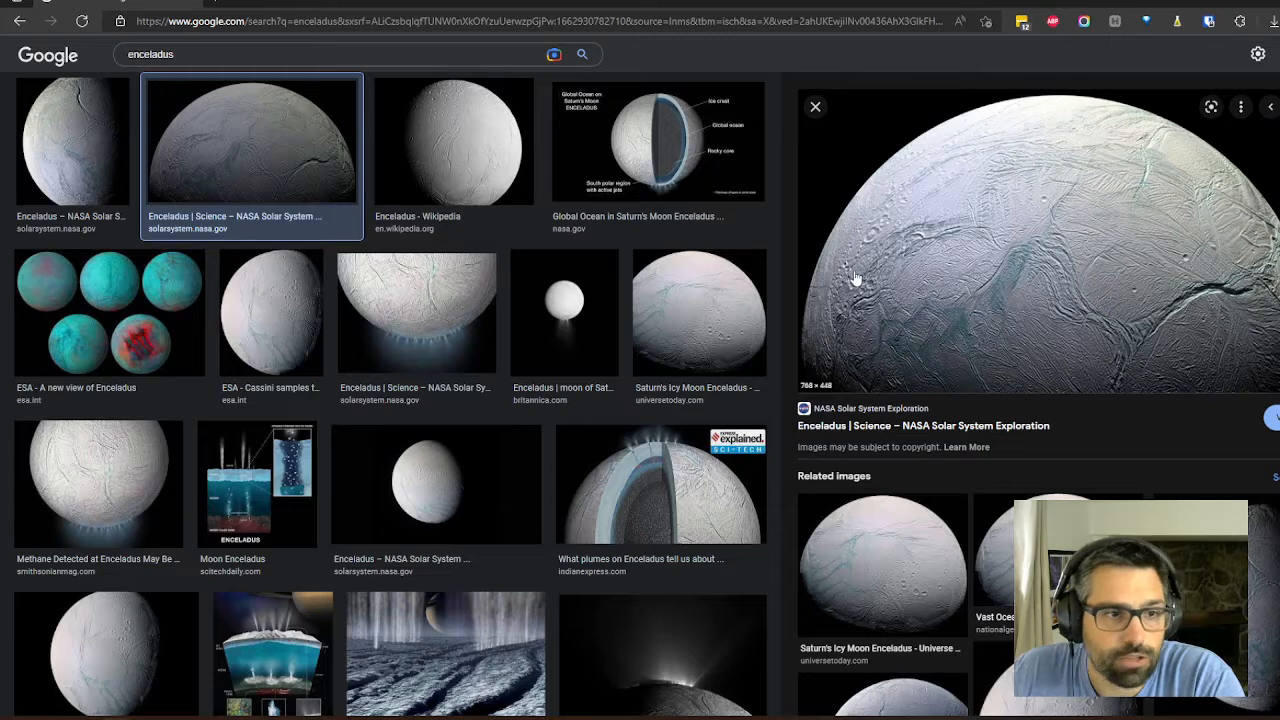
Open the previewed NASA moon image in its own tab and copy its web address
right_click(1046, 225)
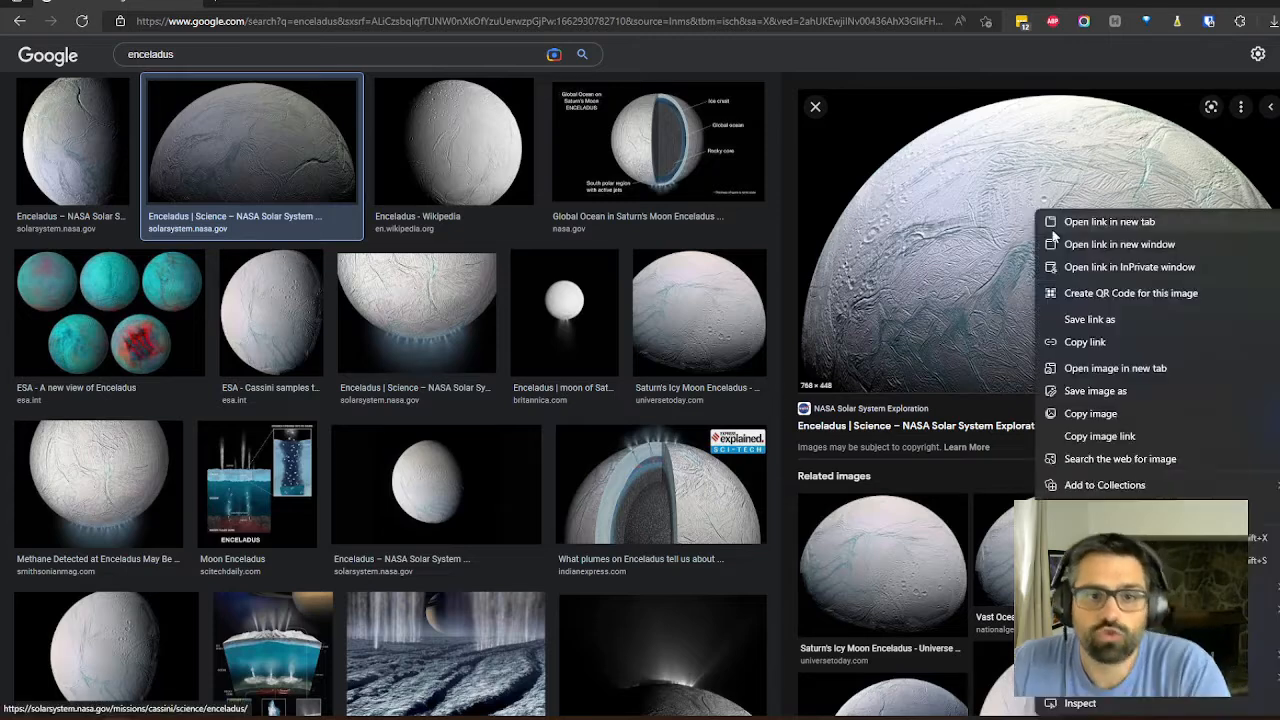
left_click(1080, 366)
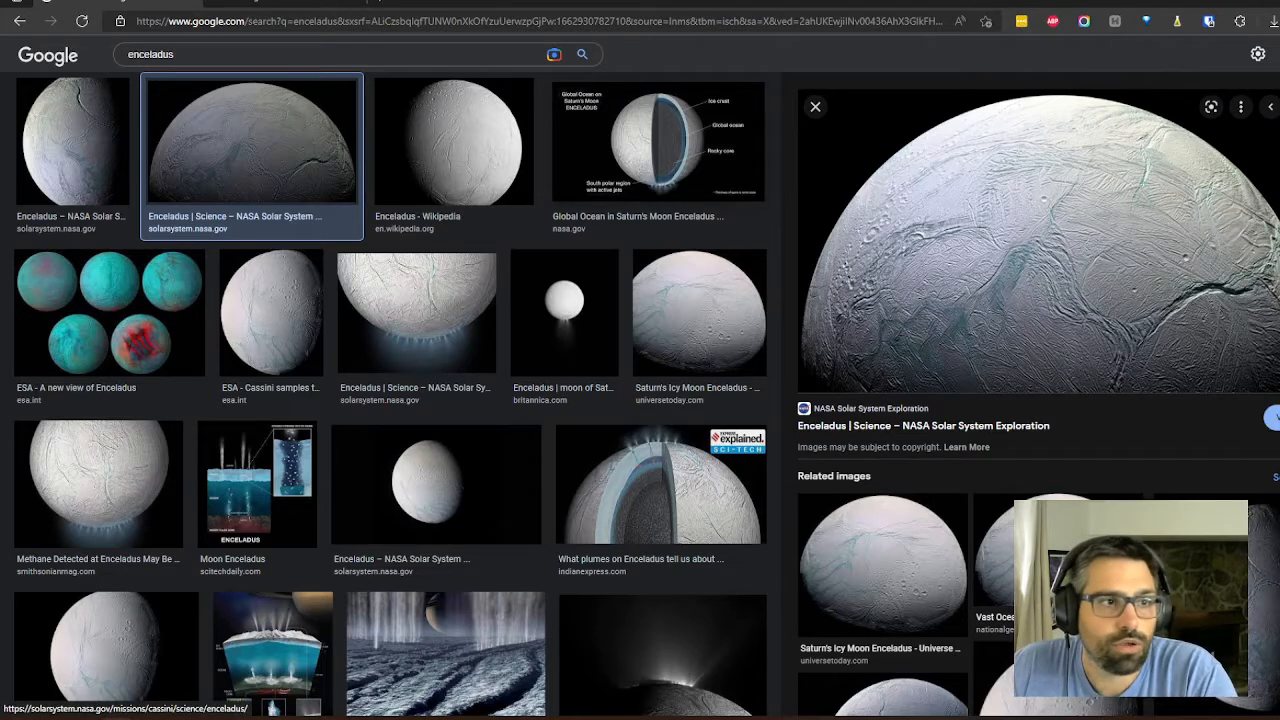
left_click(233, 6)
left_click(340, 32)
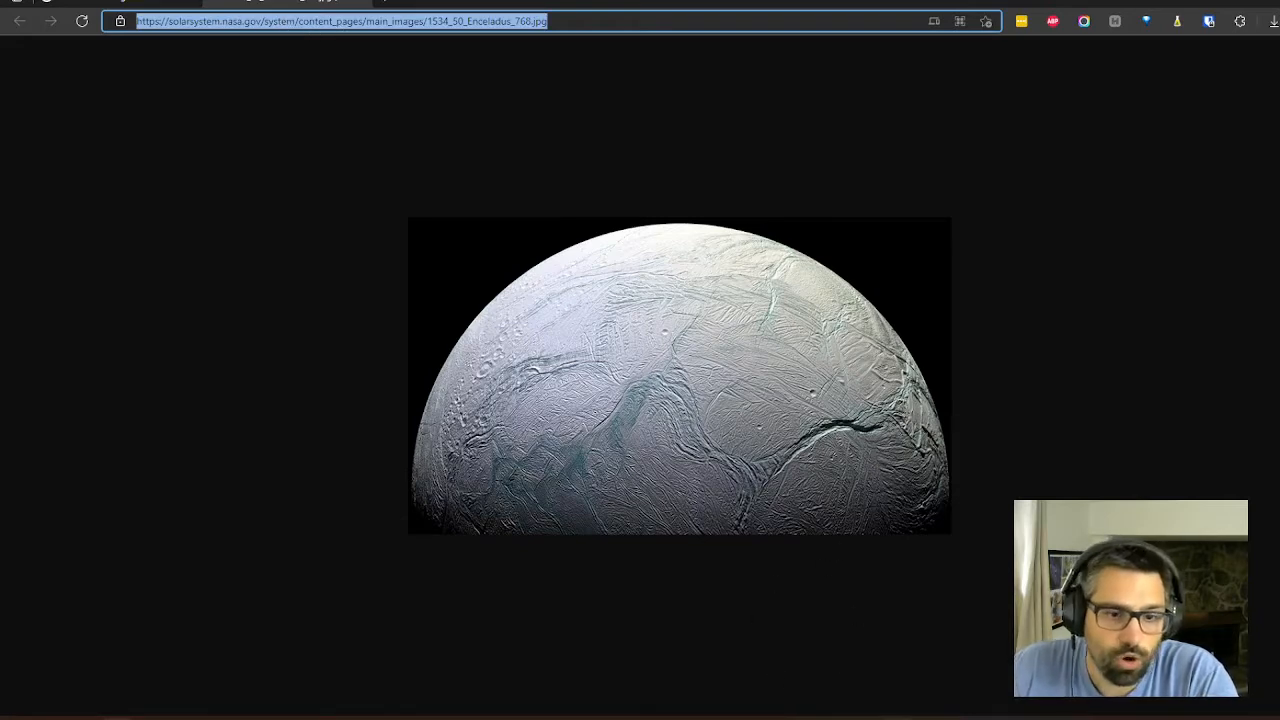
Return to Tabletop Simulator and apply the copied NASA image address as the tabletop surface image, then close the table settings
key("alt+Tab")
key("d")
key("s")
scroll(840, 370, "up", 1)
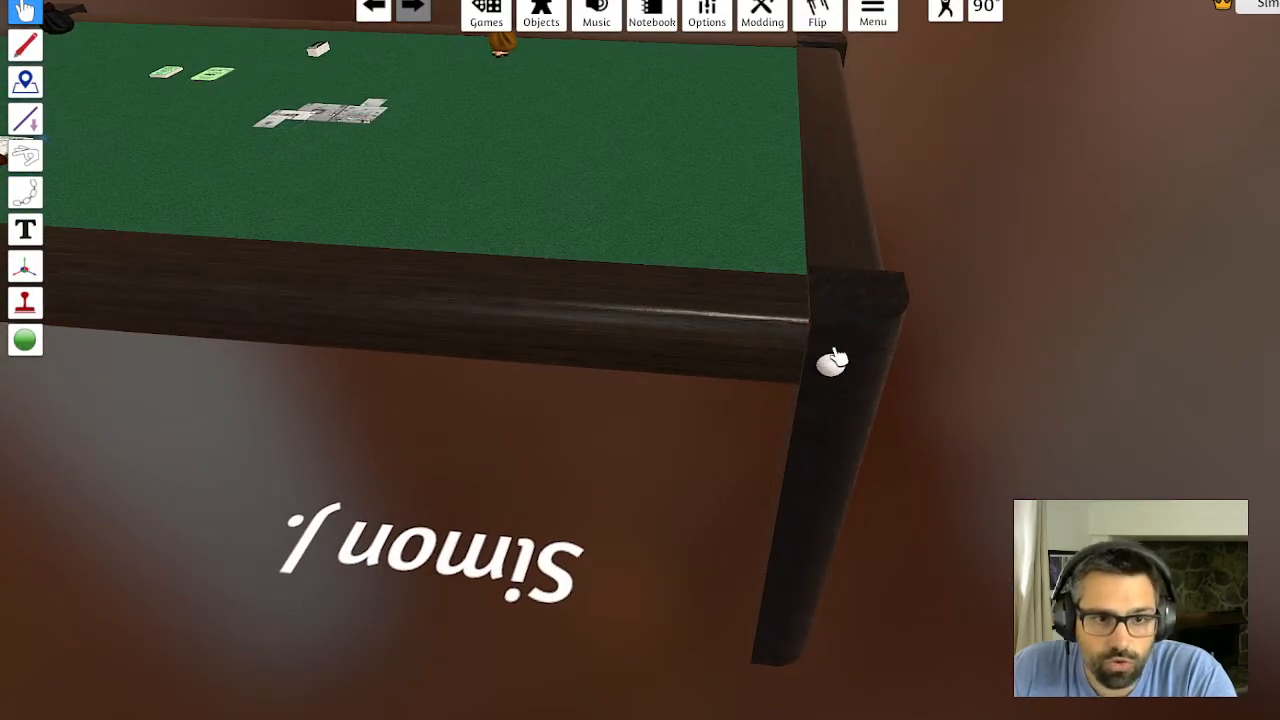
left_click(835, 365)
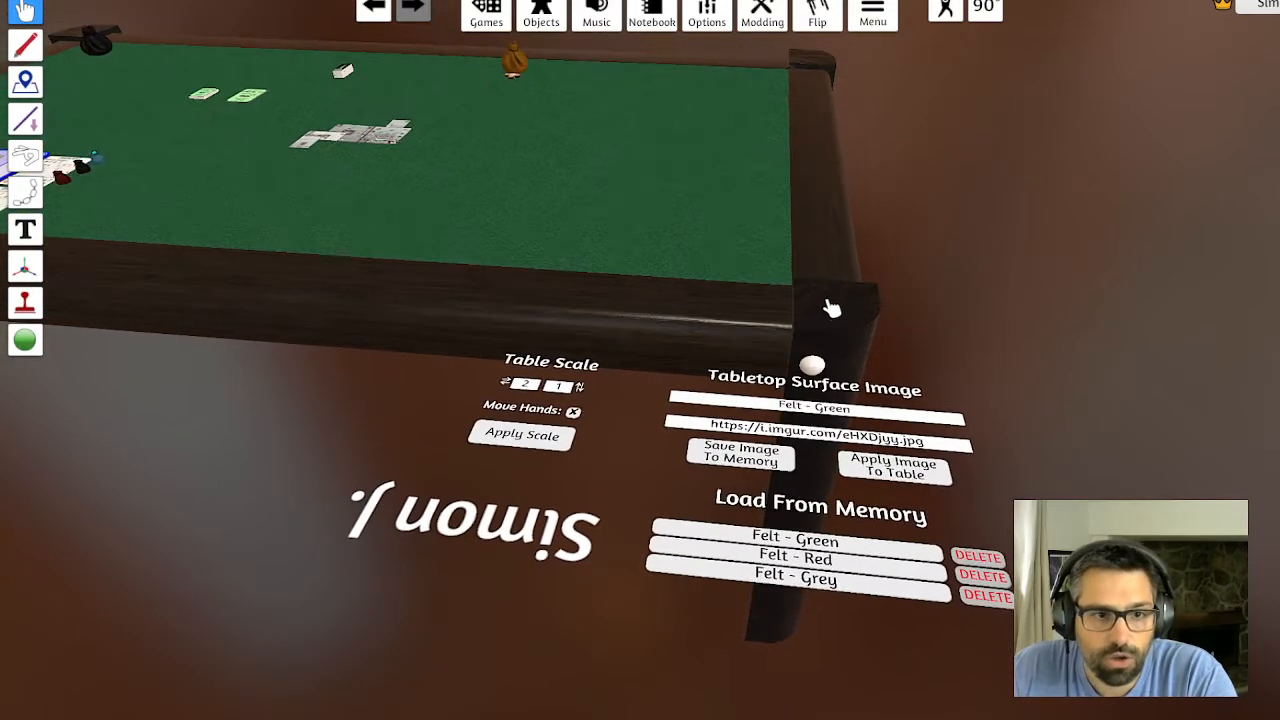
scroll(697, 452, "up", 1)
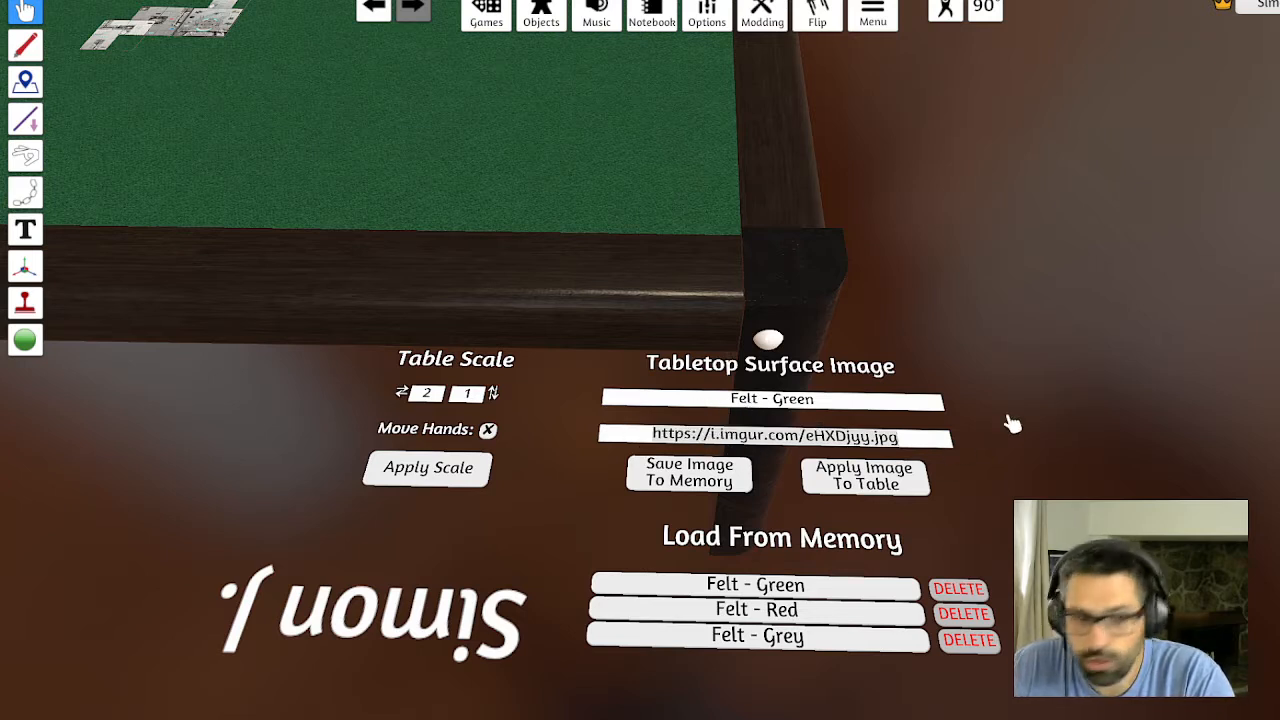
key("BackSpace")
key("ctrl+v")
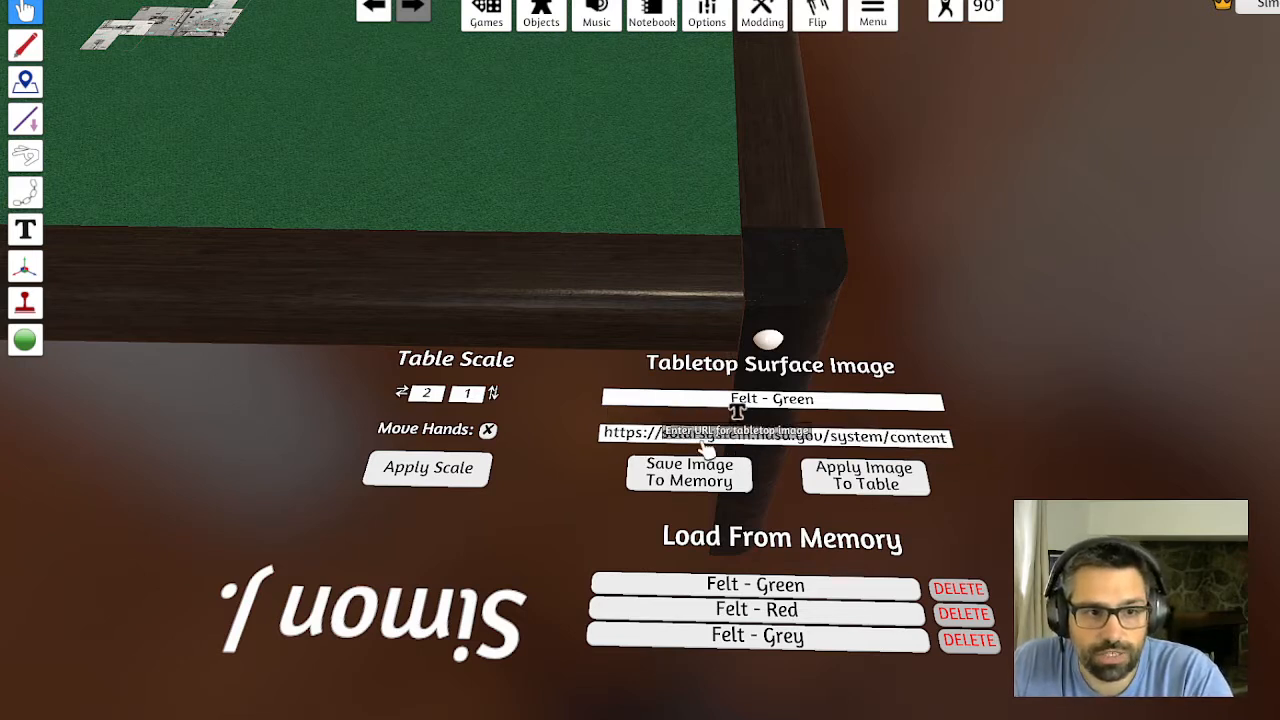
left_click(858, 487)
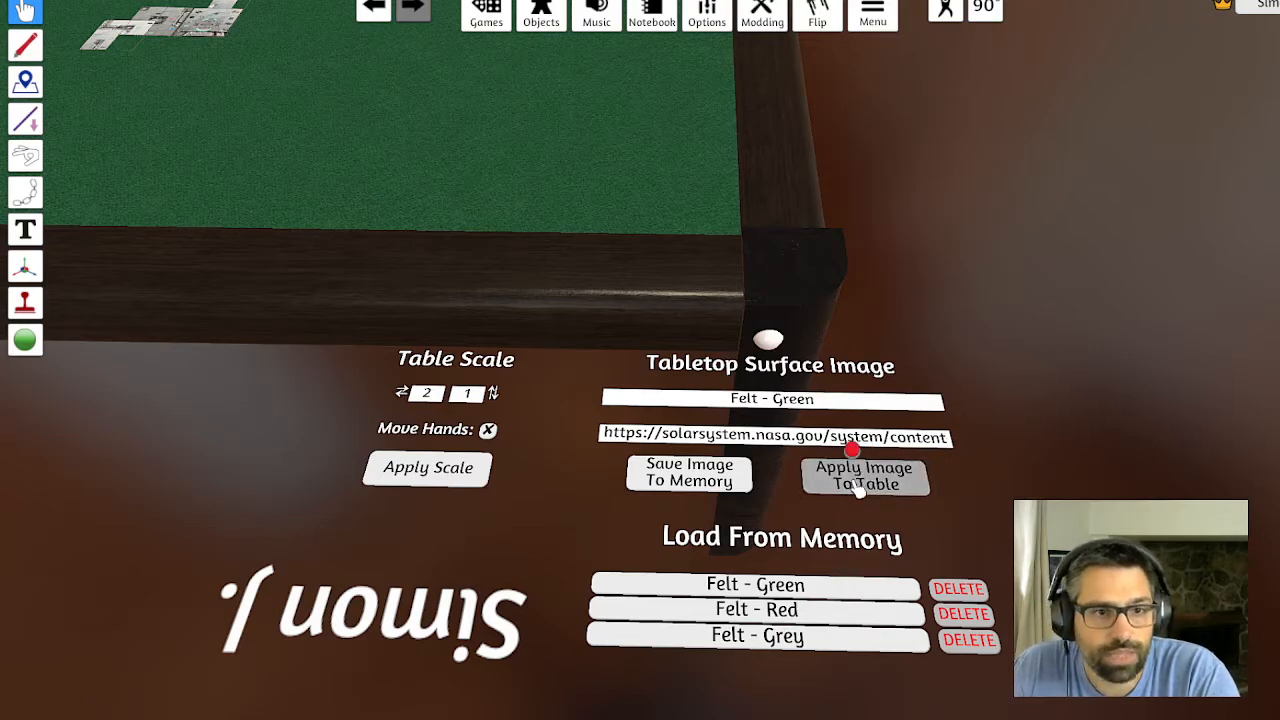
left_click(772, 338)
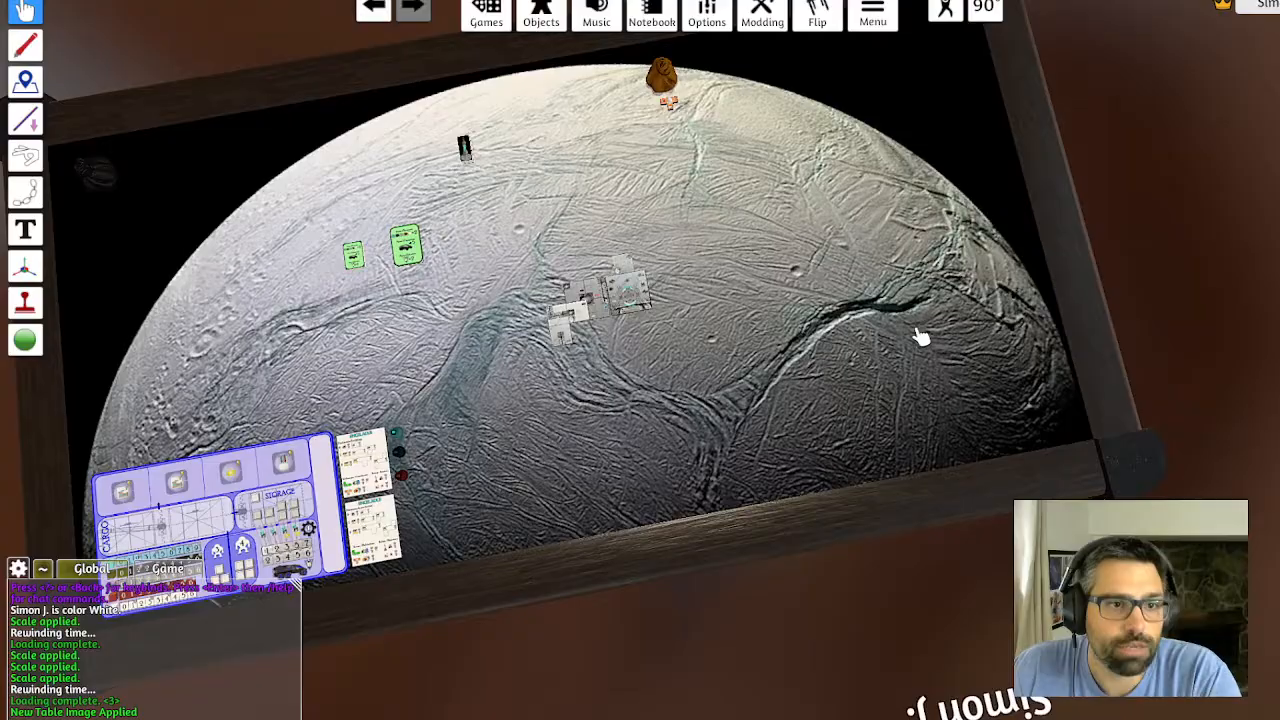
Look over the re-skinned table and open the list of saved games
scroll(734, 309, "down", 3)
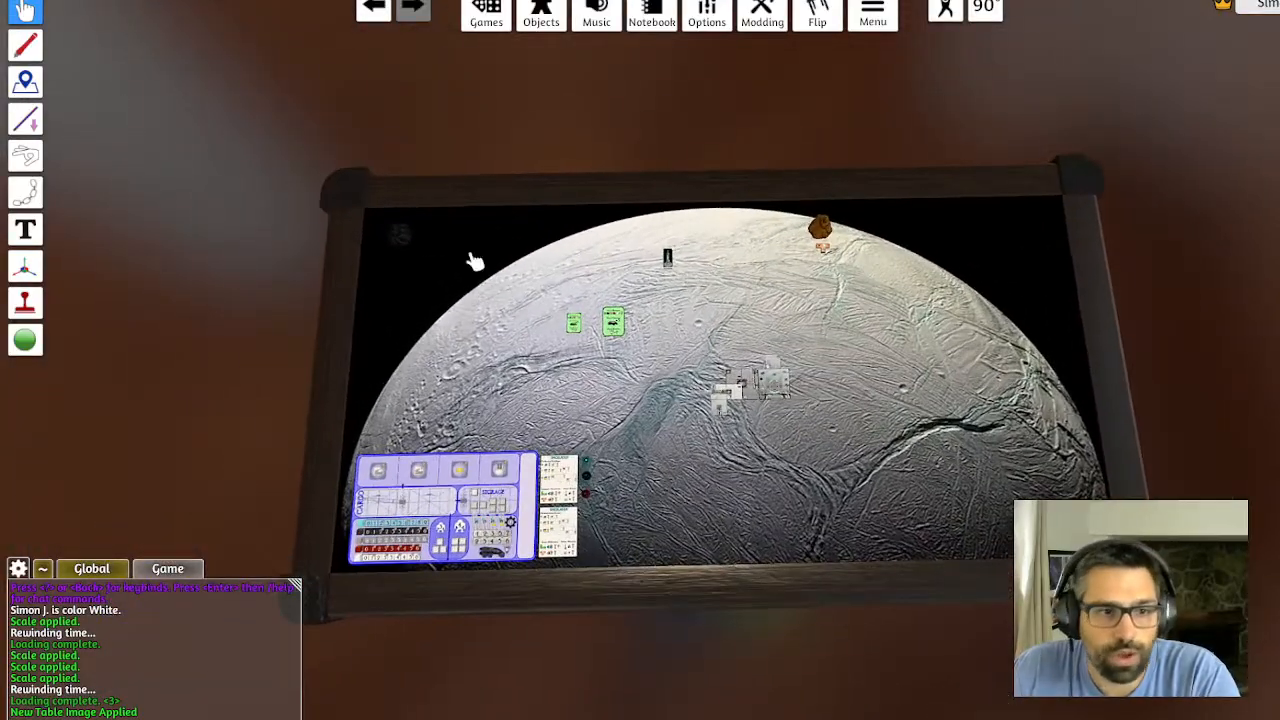
scroll(851, 294, "up", 5)
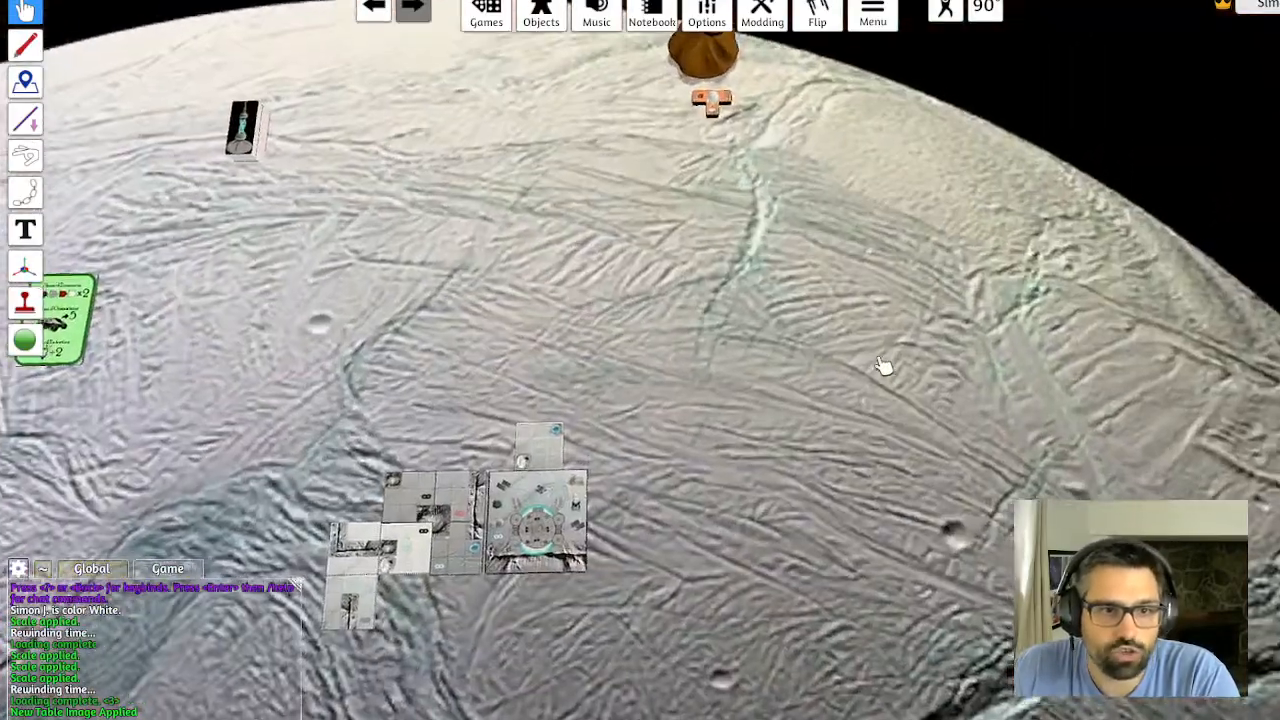
scroll(883, 366, "down", 5)
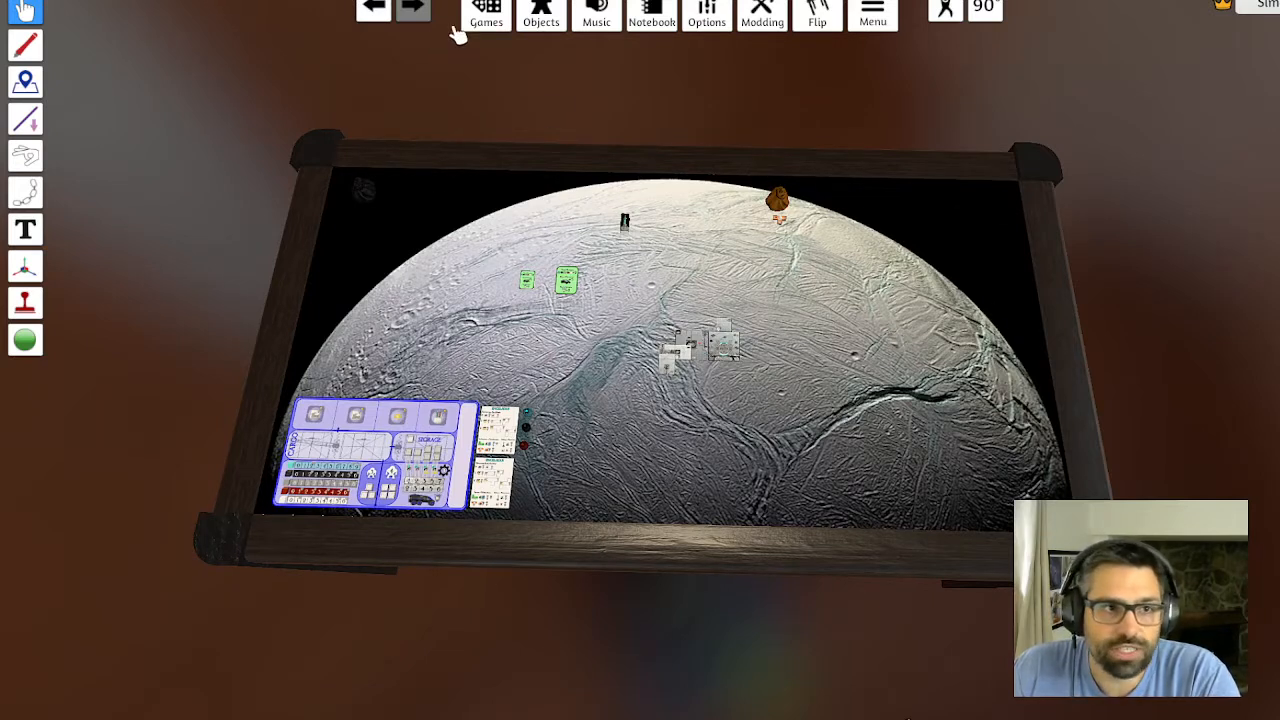
left_click(490, 22)
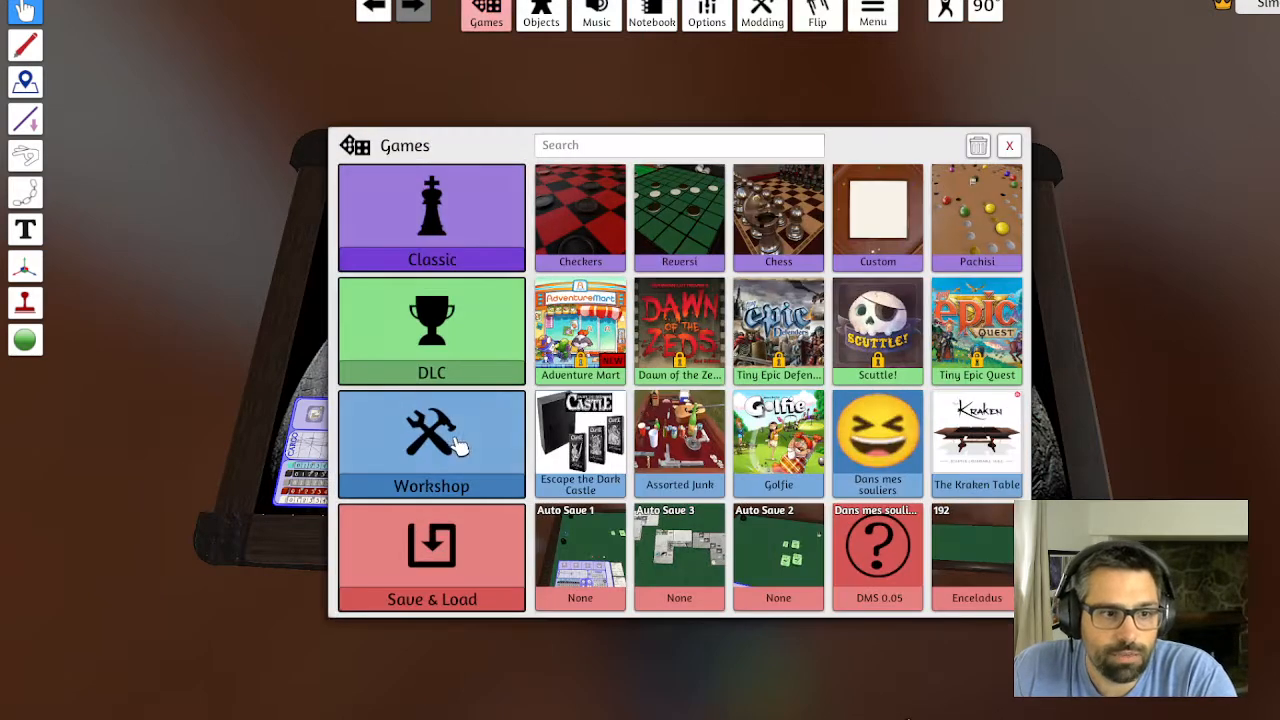
left_click(410, 572)
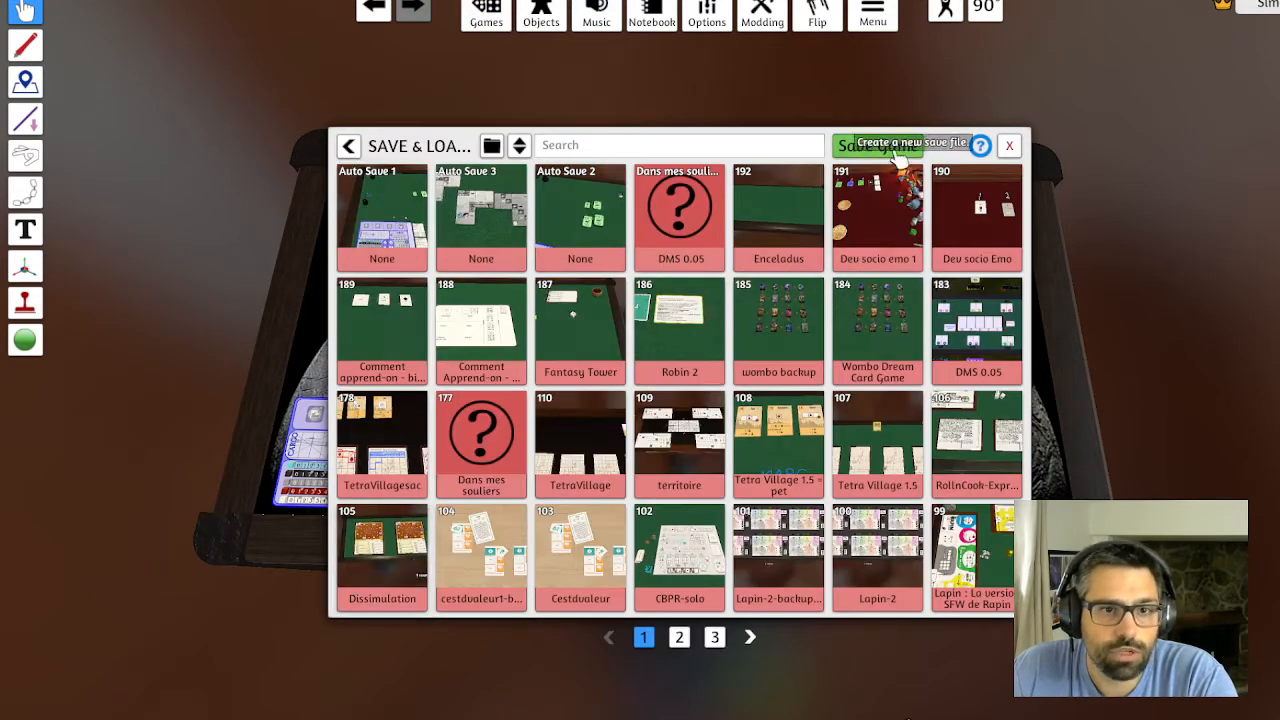
left_click(876, 148)
left_click(606, 382)
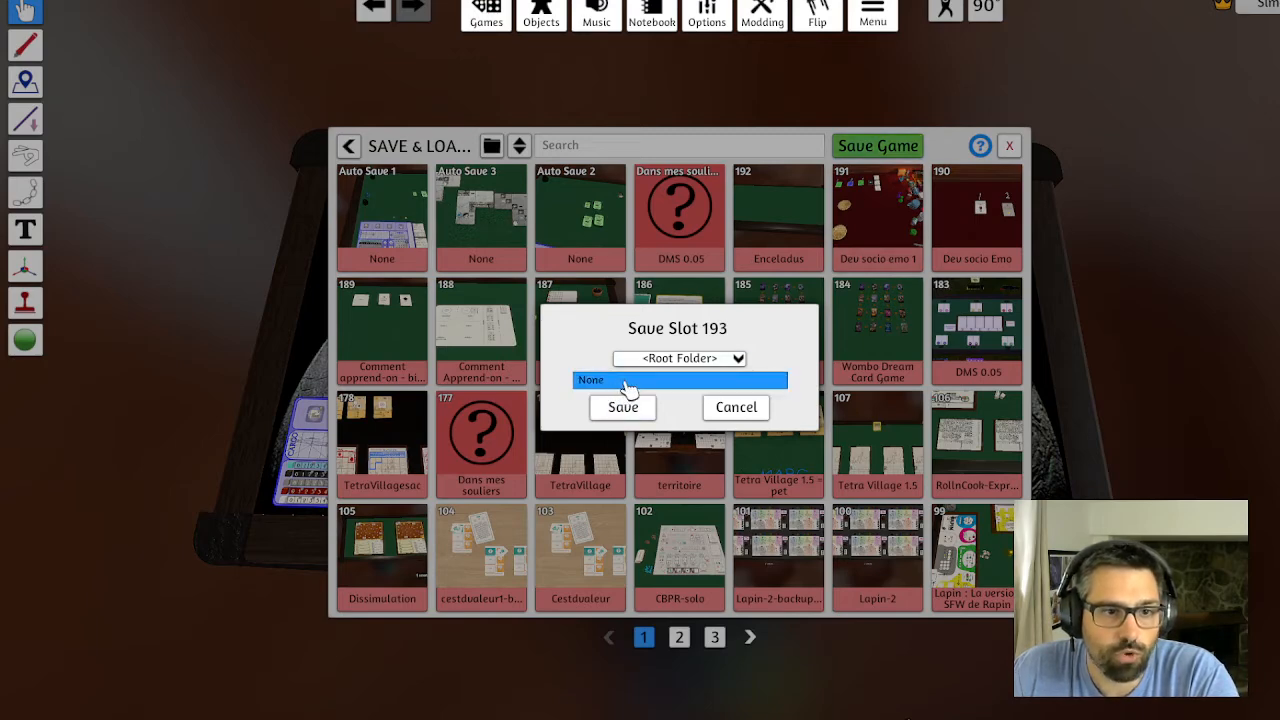
left_click(737, 407)
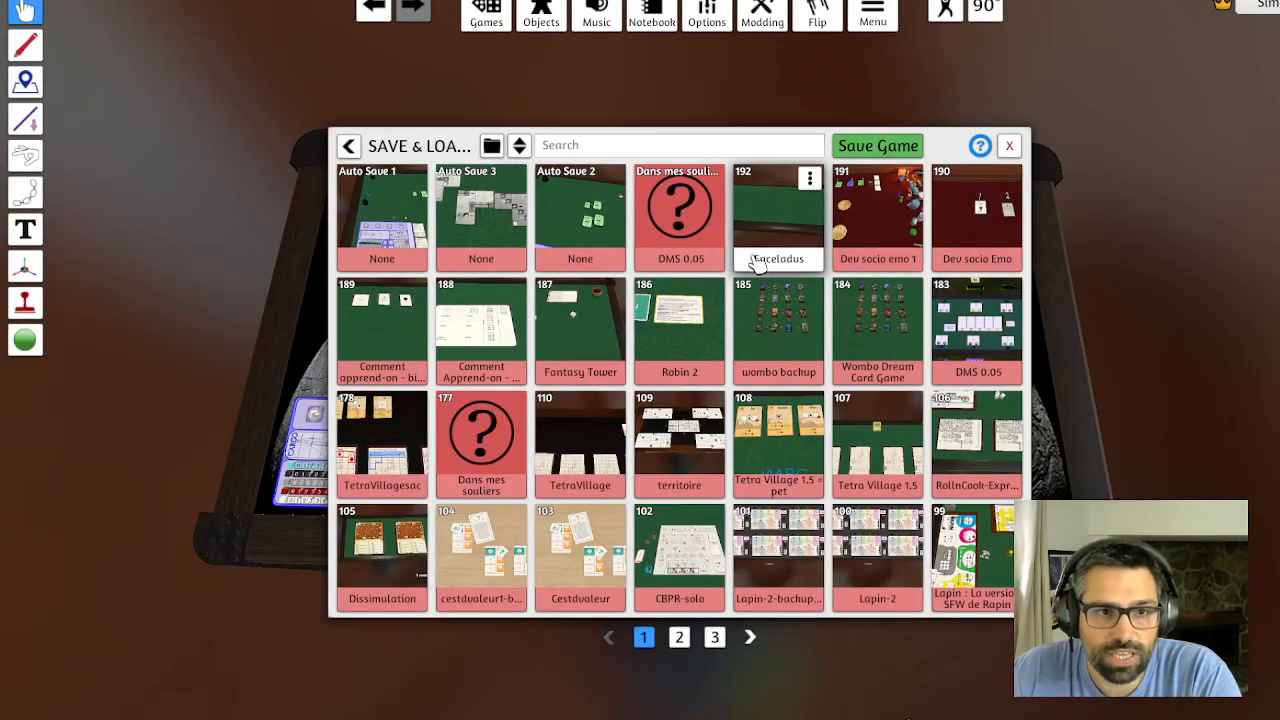
Overwrite the existing Enceladus save with the current table and close the saved games list
left_click(810, 180)
left_click(830, 205)
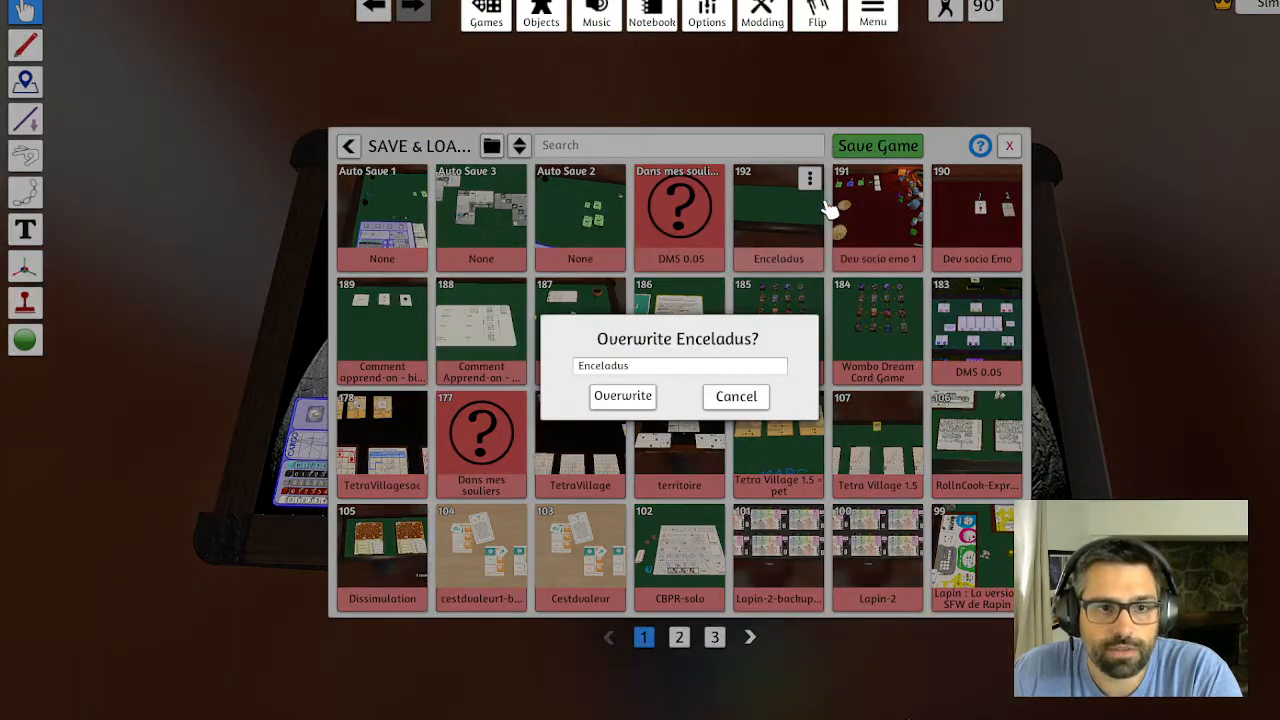
left_click(622, 395)
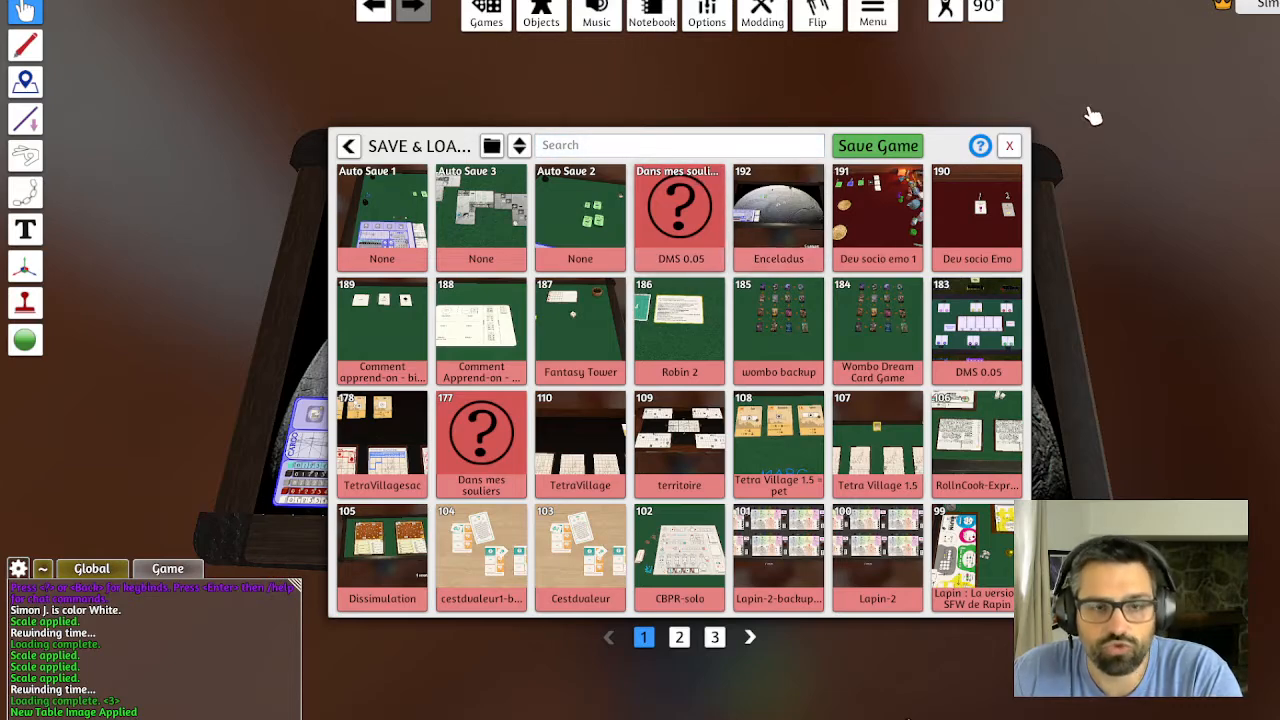
left_click(1008, 146)
Review the finished table, then leave the single-player game for the main menu
scroll(731, 263, "up", 5)
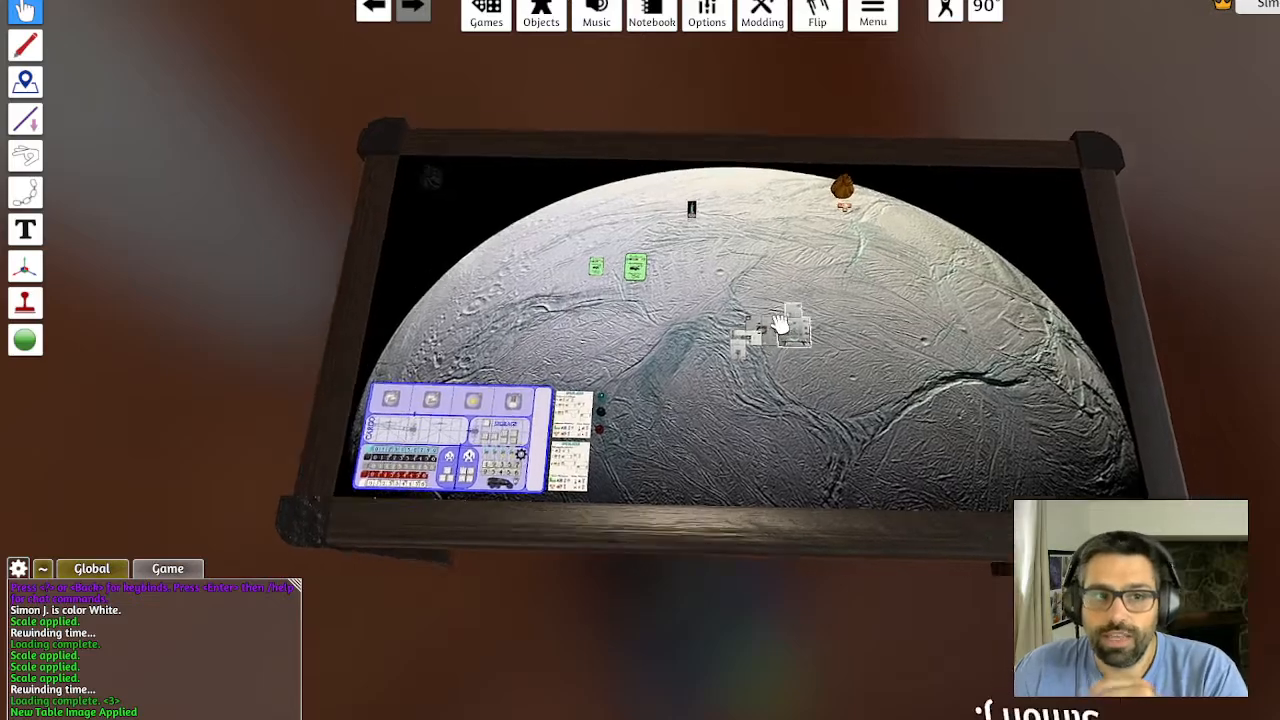
scroll(956, 268, "down", 2)
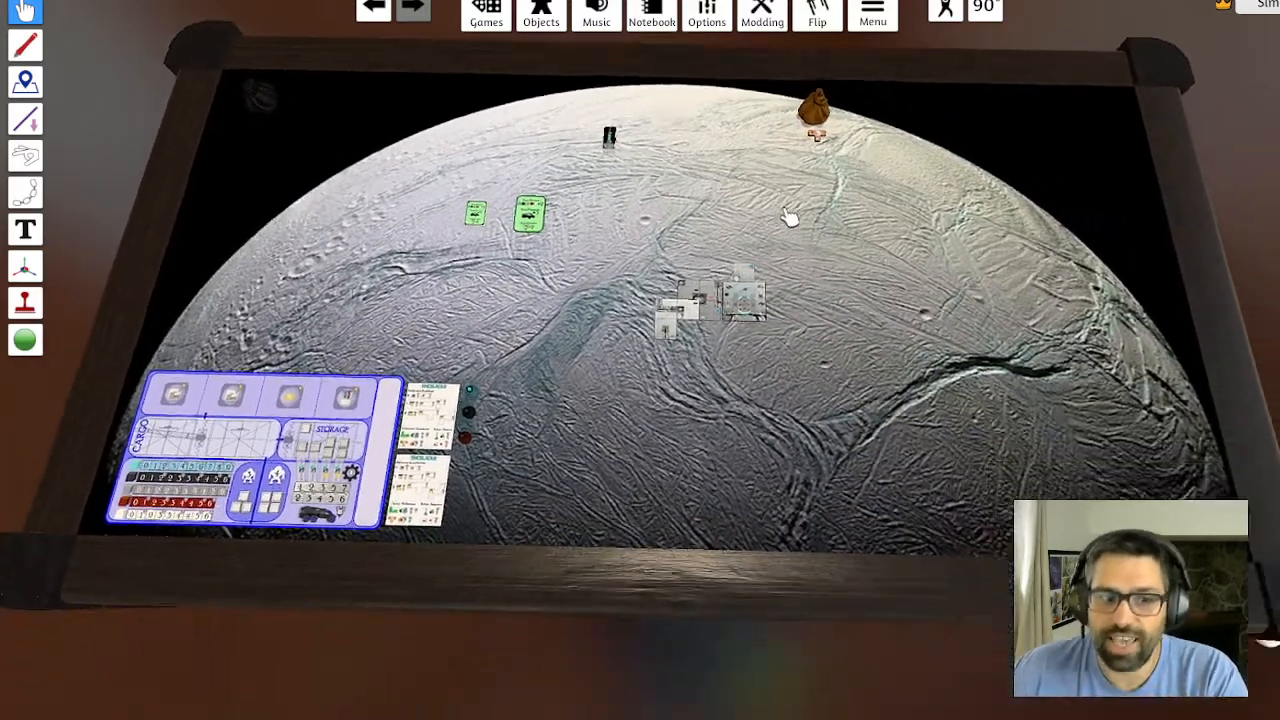
scroll(795, 210, "up", 3)
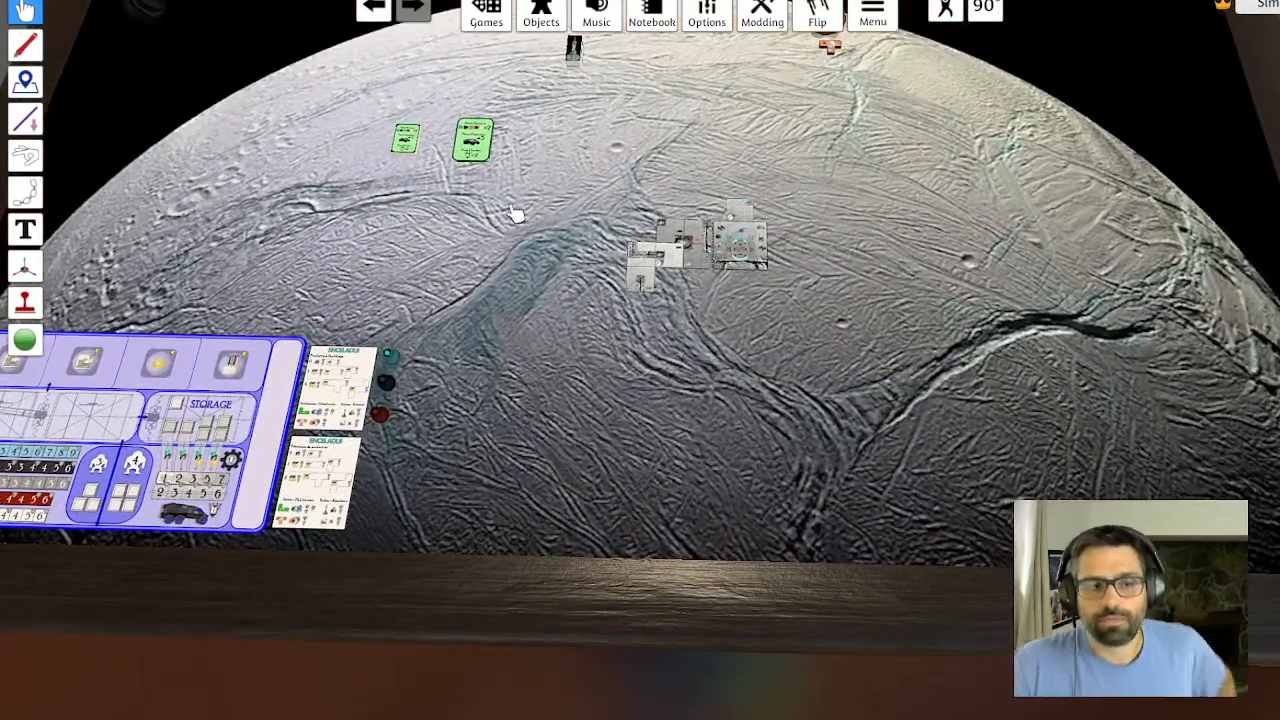
scroll(470, 72, "down", 5)
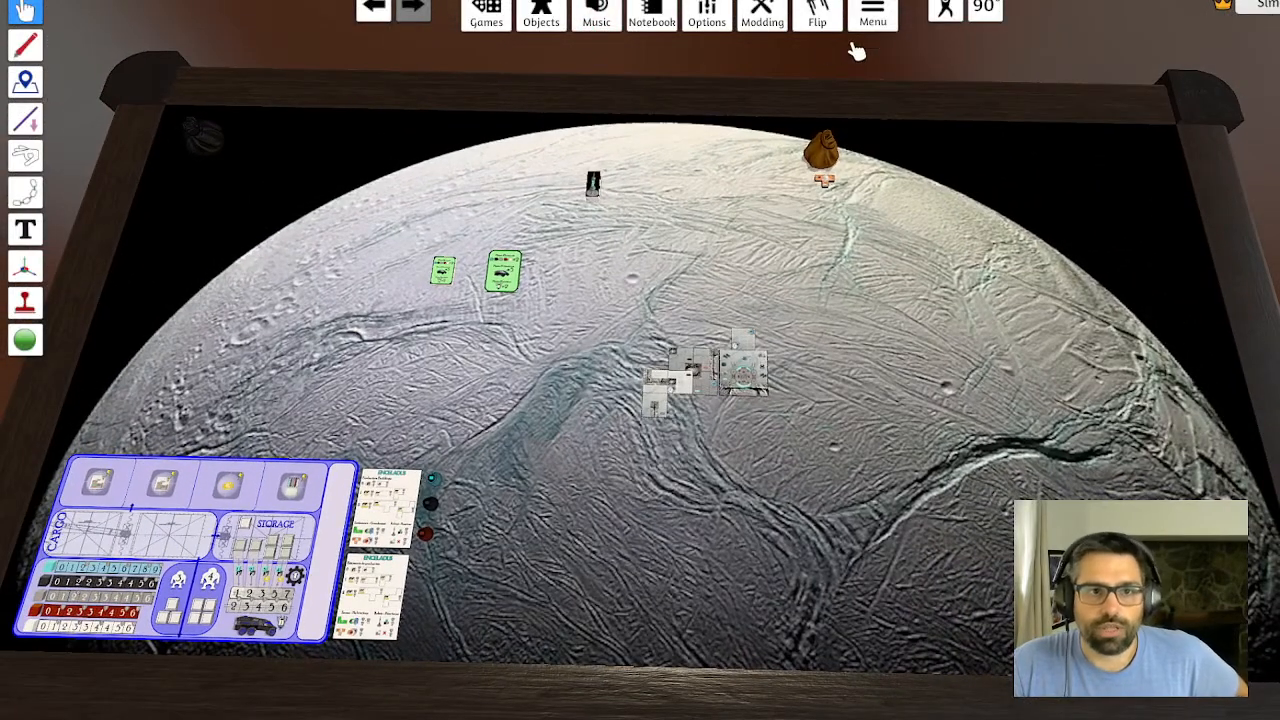
left_click(885, 20)
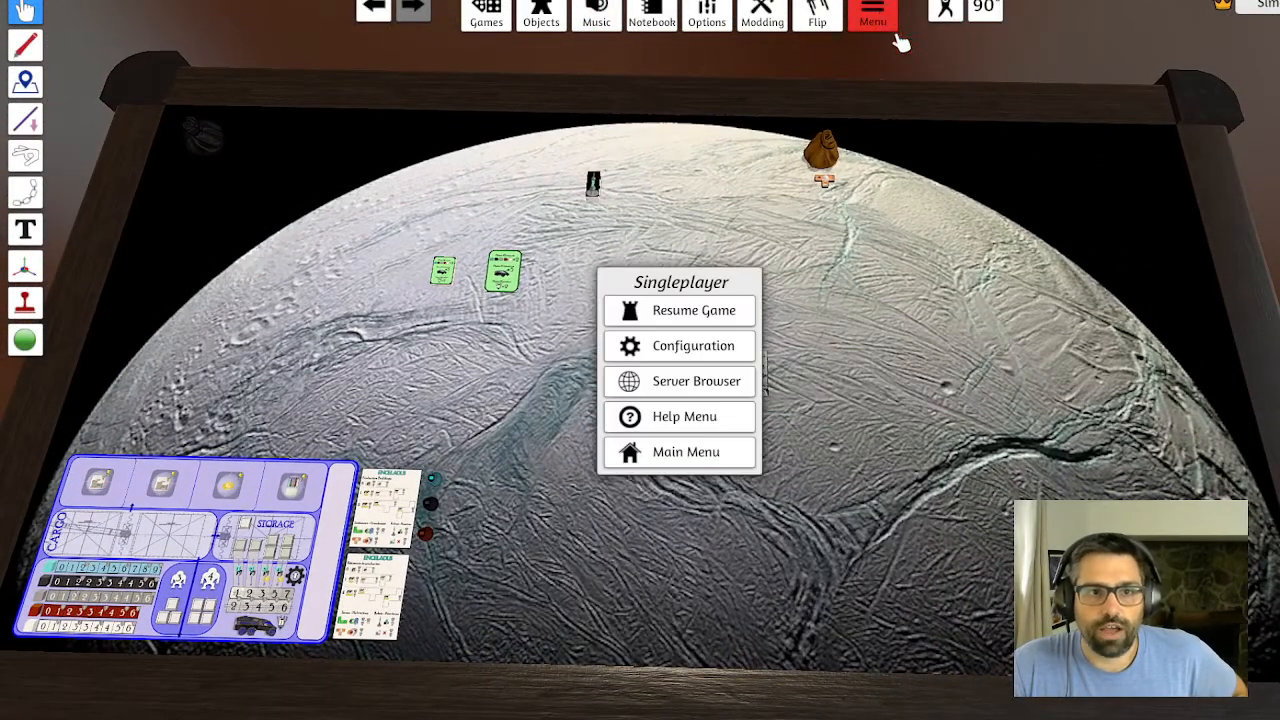
left_click(668, 452)
left_click(624, 390)
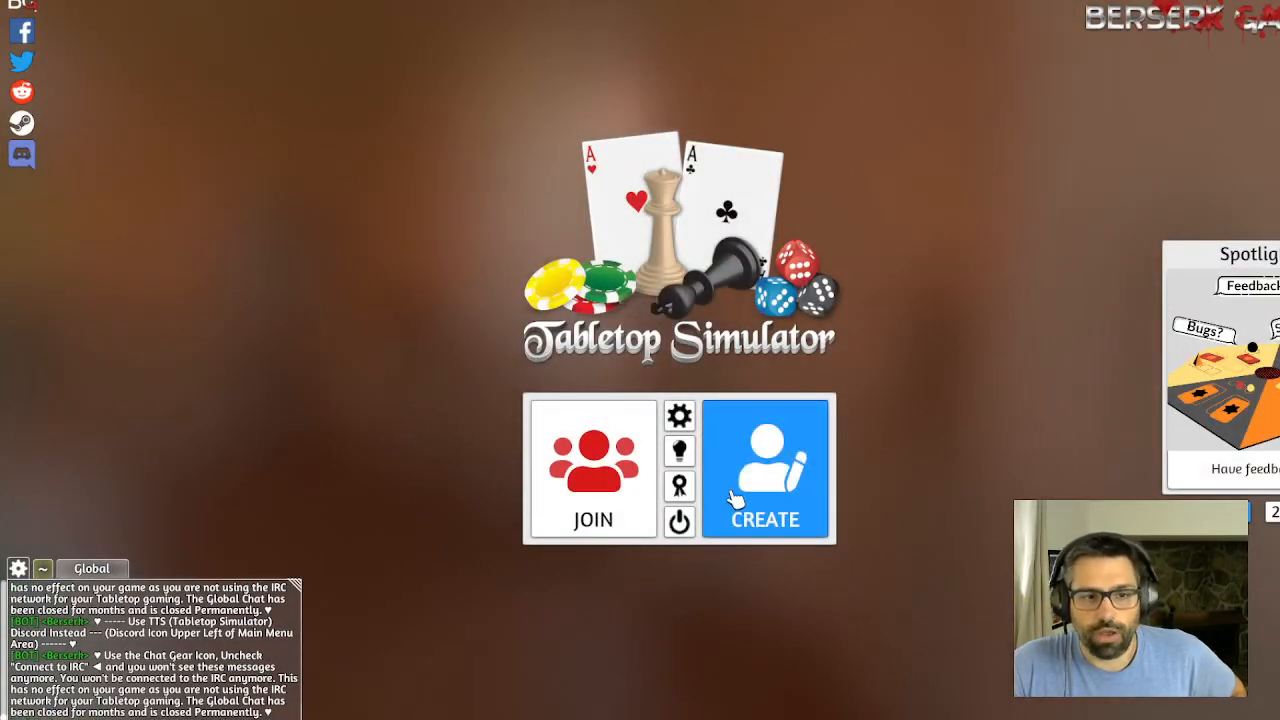
Host a public, password-protected multiplayer server named toto for up to 9 players
left_click(800, 500)
left_click(680, 312)
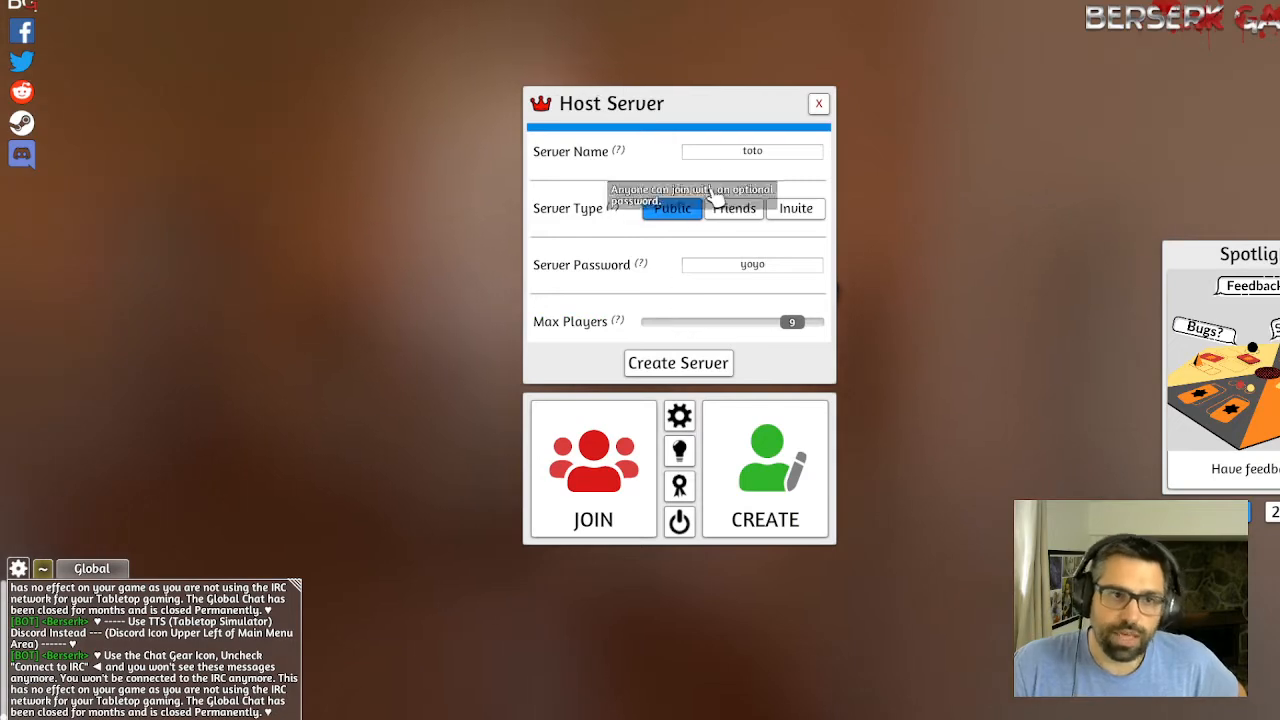
left_click(775, 153)
left_click(796, 268)
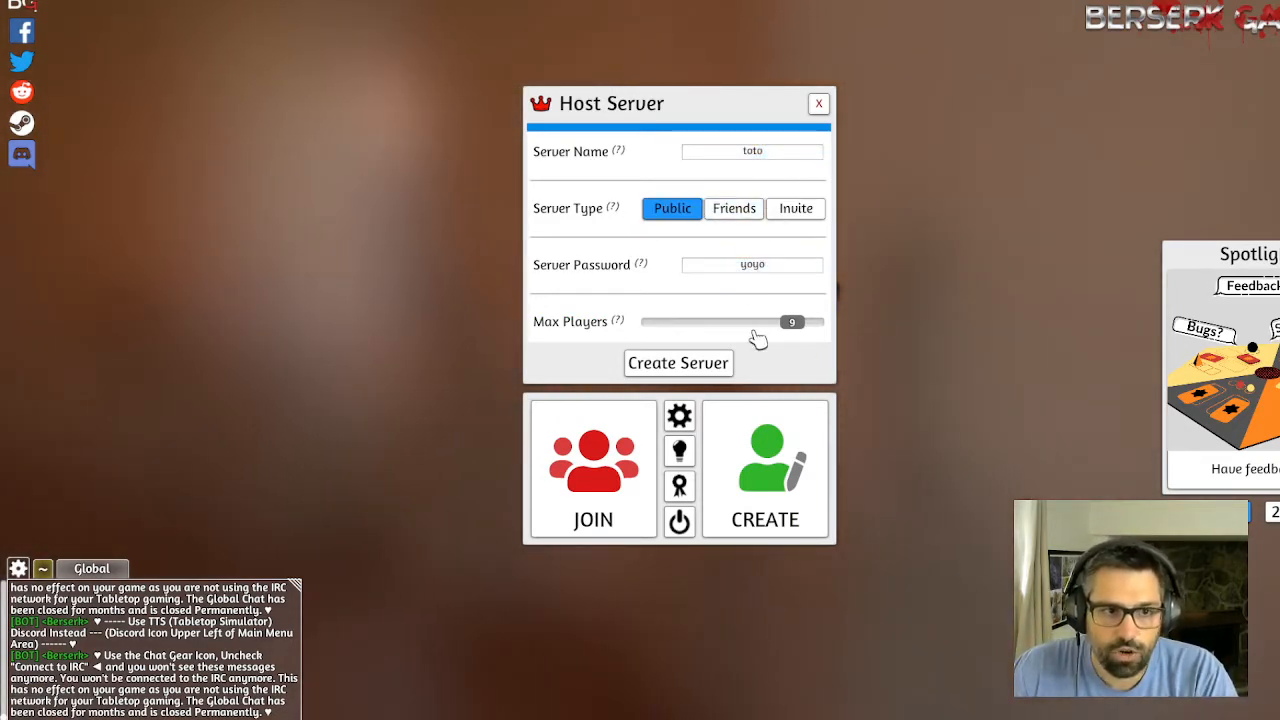
left_click(679, 365)
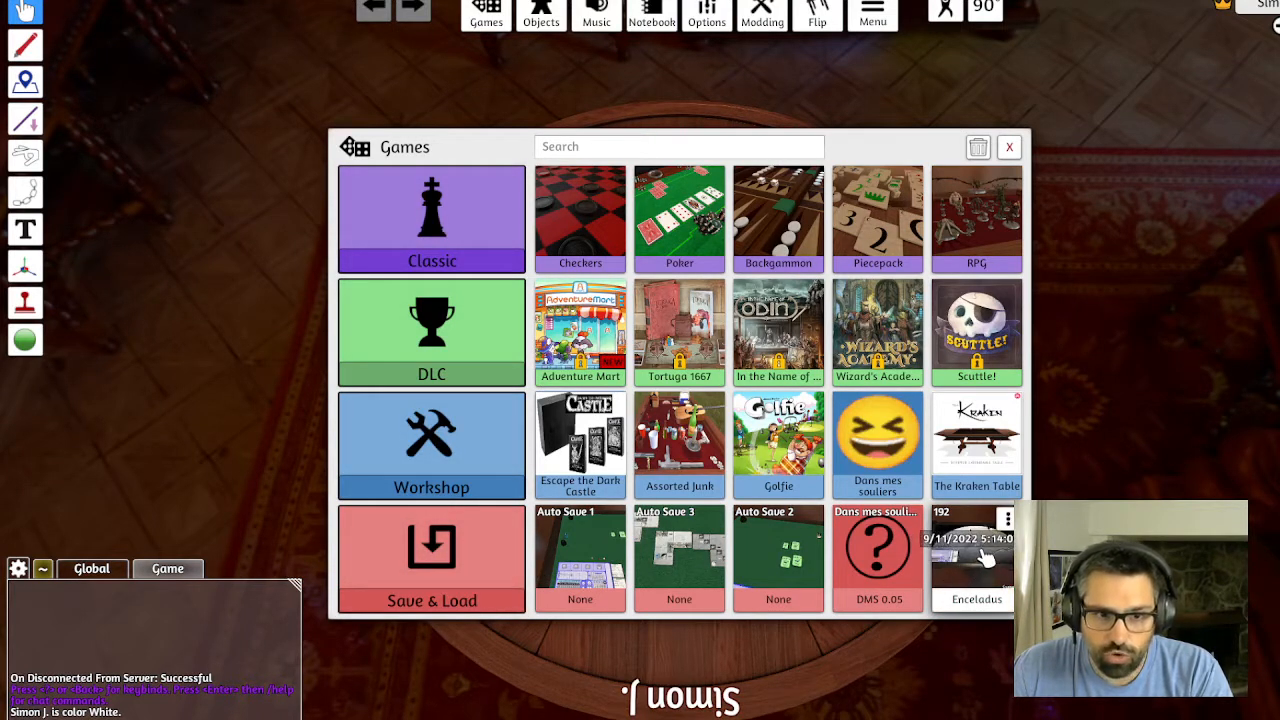
Load the saved Enceladus game on the hosted server
left_click(440, 345)
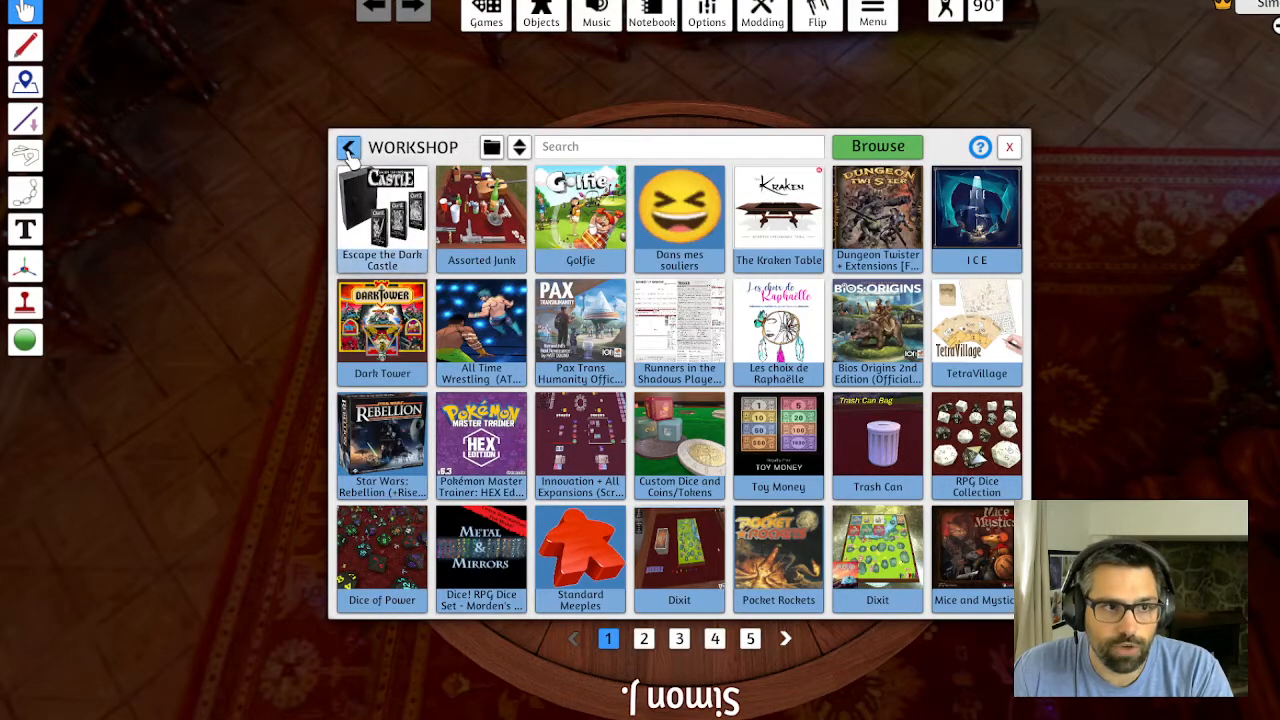
left_click(348, 149)
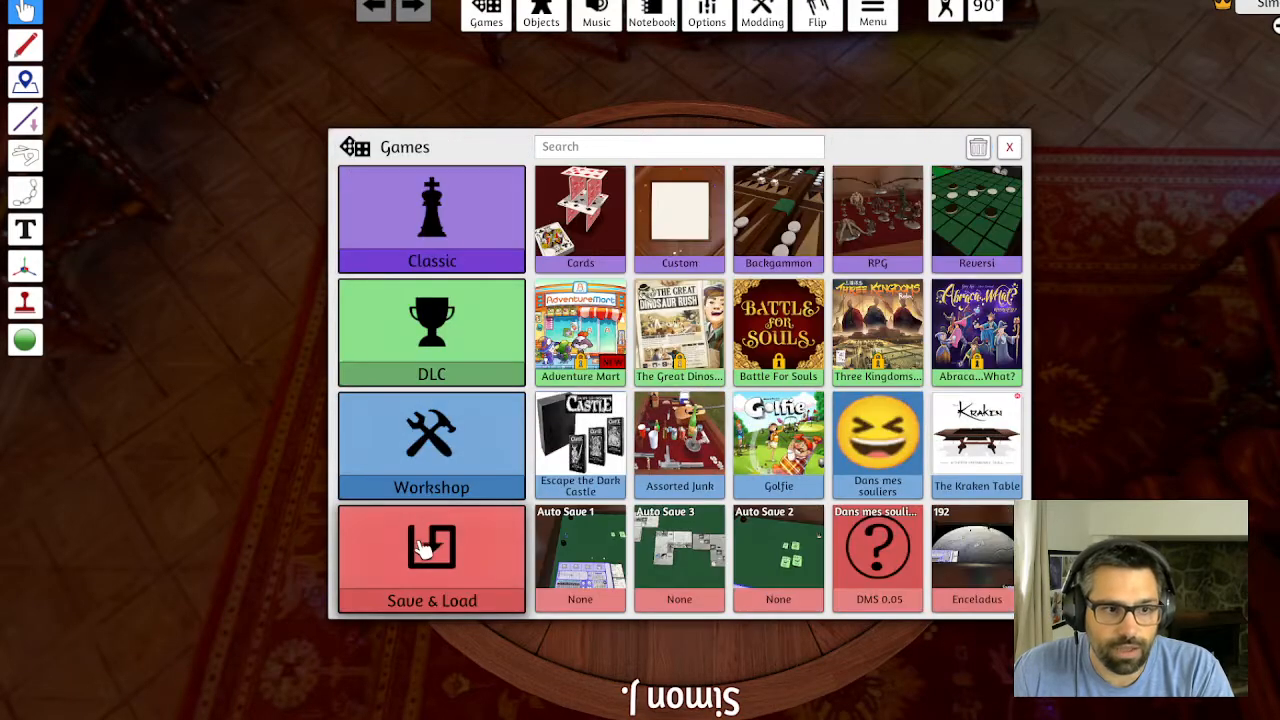
left_click(426, 550)
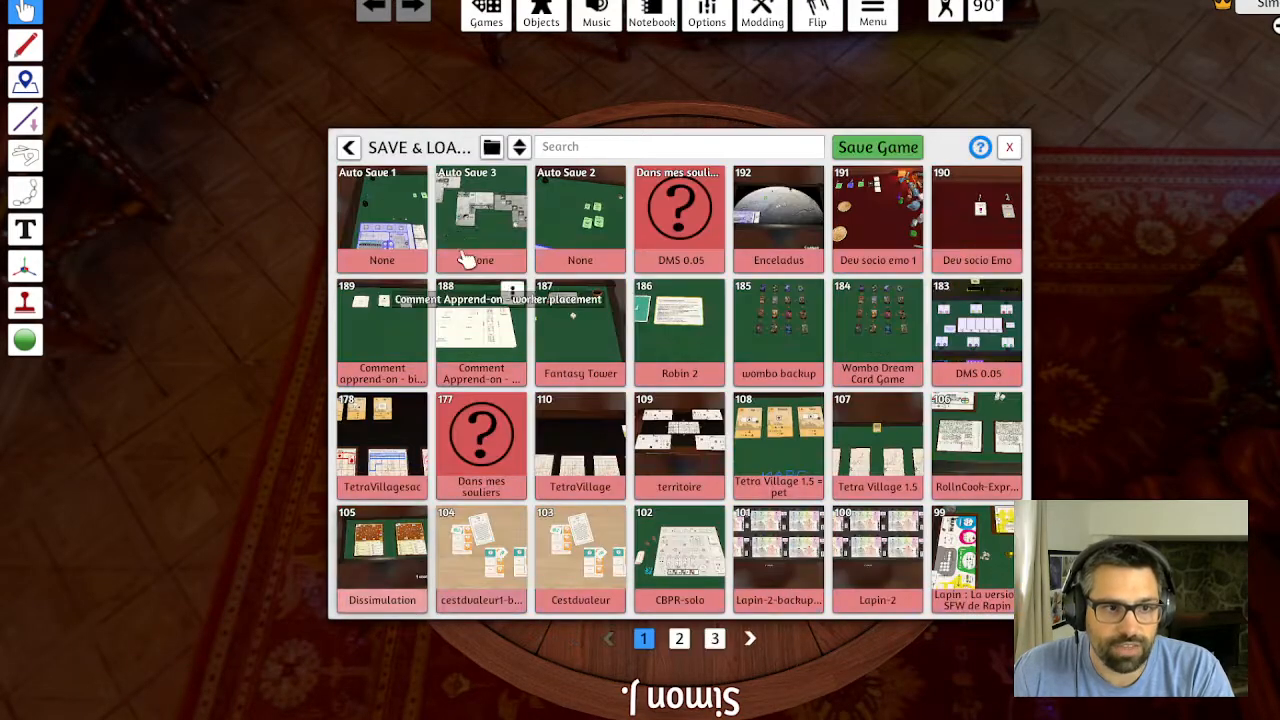
left_click(781, 230)
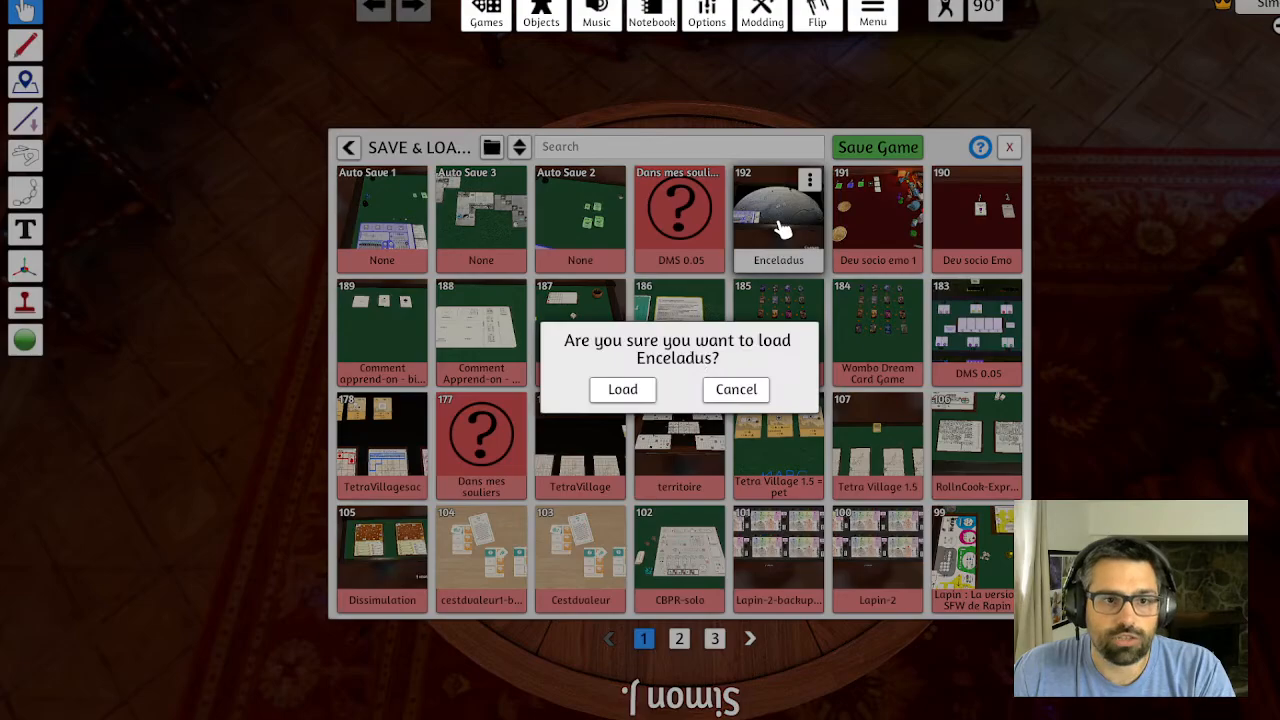
left_click(640, 391)
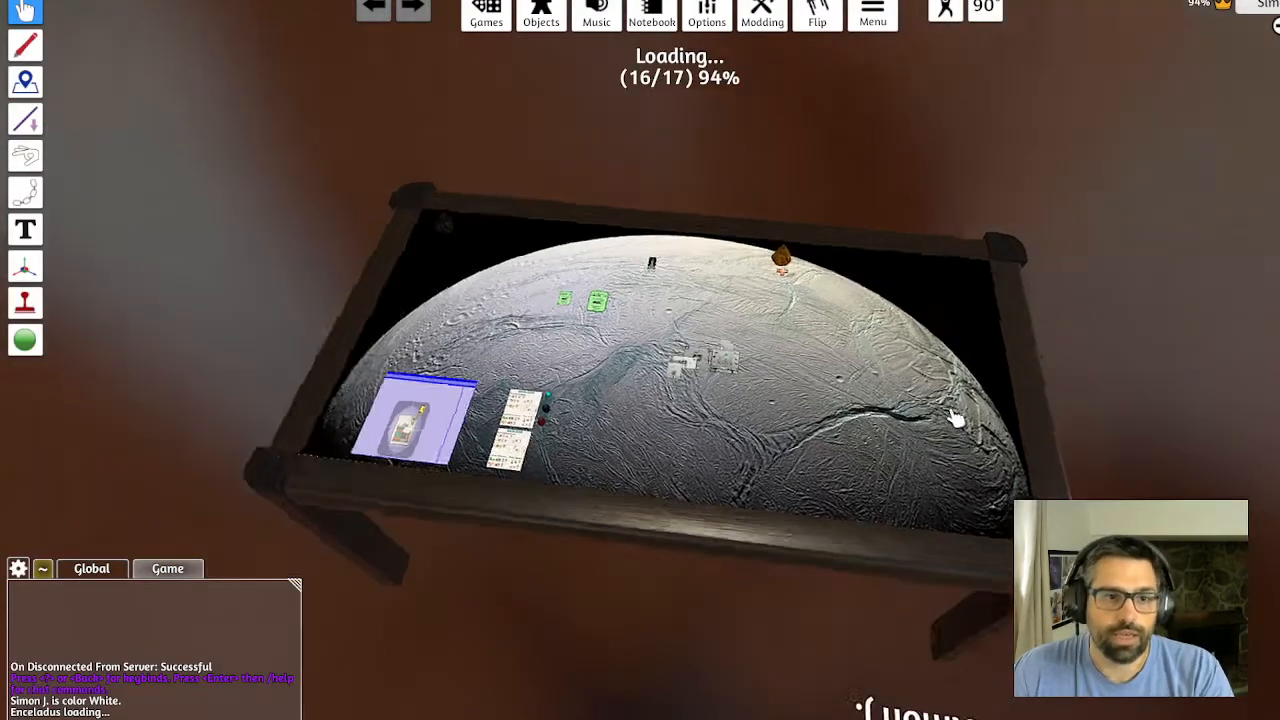
Look over the loaded table and bring up the player colour choices around it
scroll(737, 343, "up", 3)
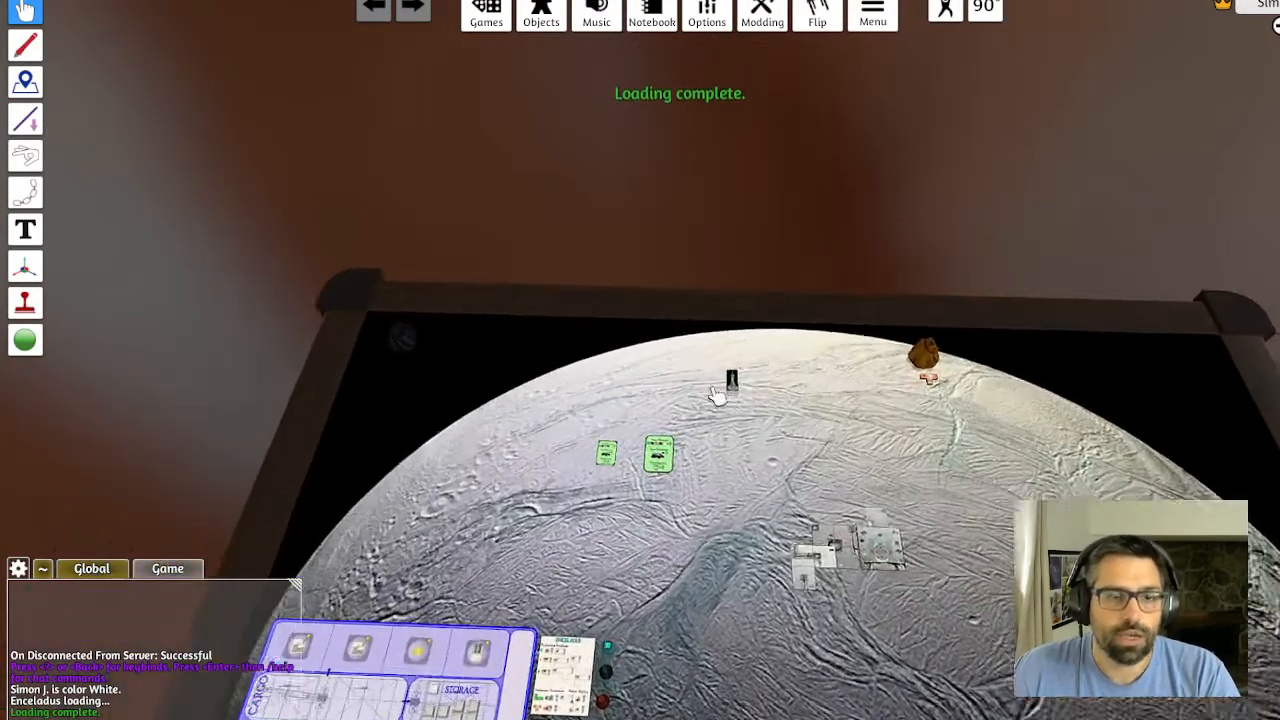
scroll(717, 394, "down", 2)
key("a")
key("s")
key("s")
key("d")
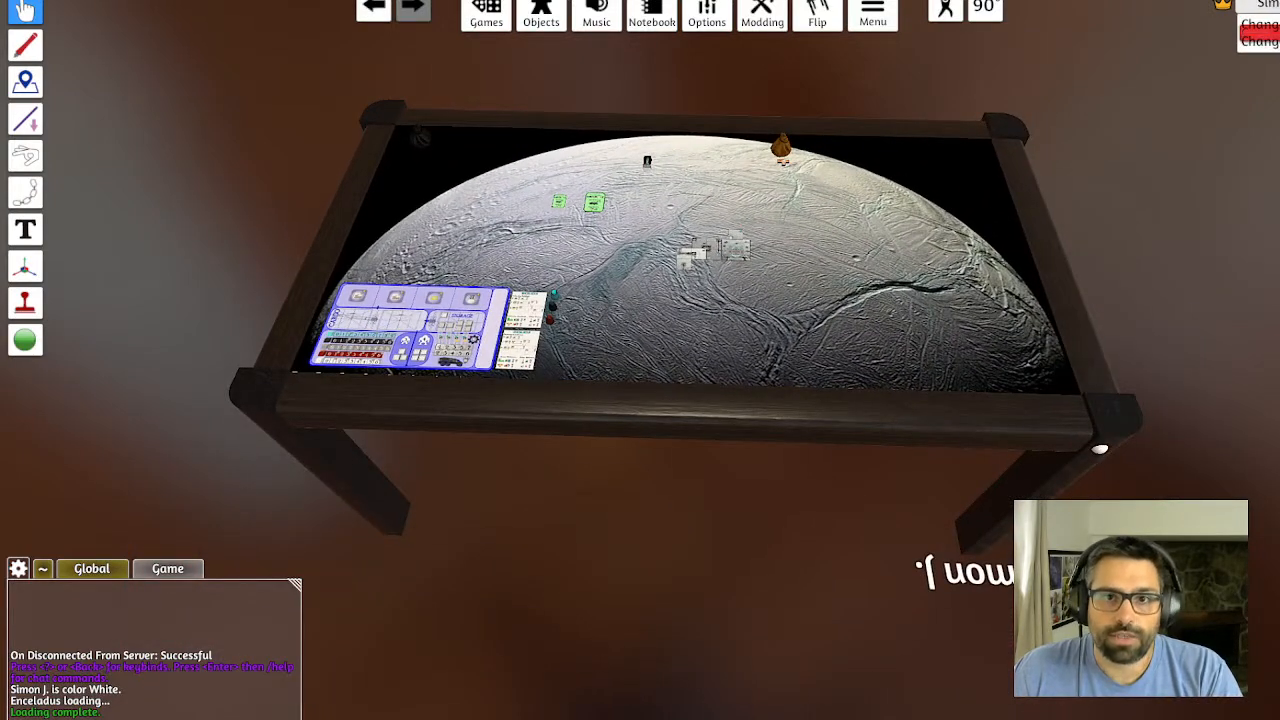
left_click(1258, 24)
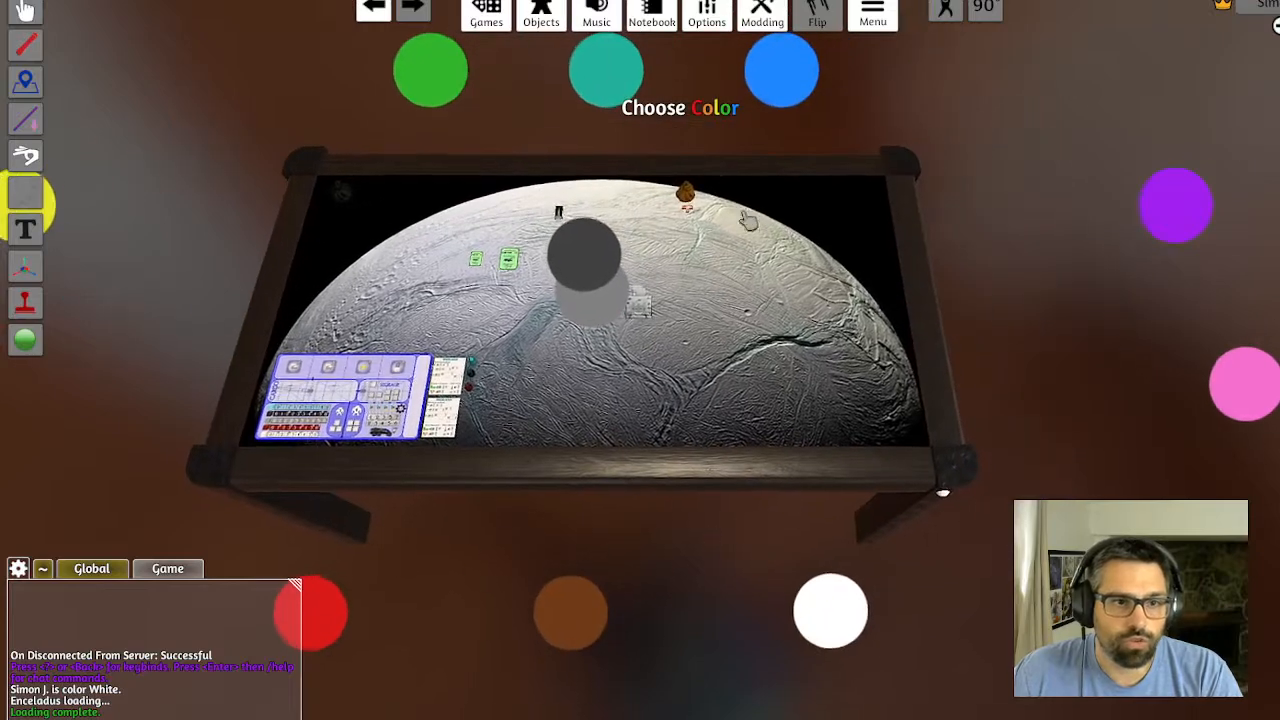
left_click(1260, 6)
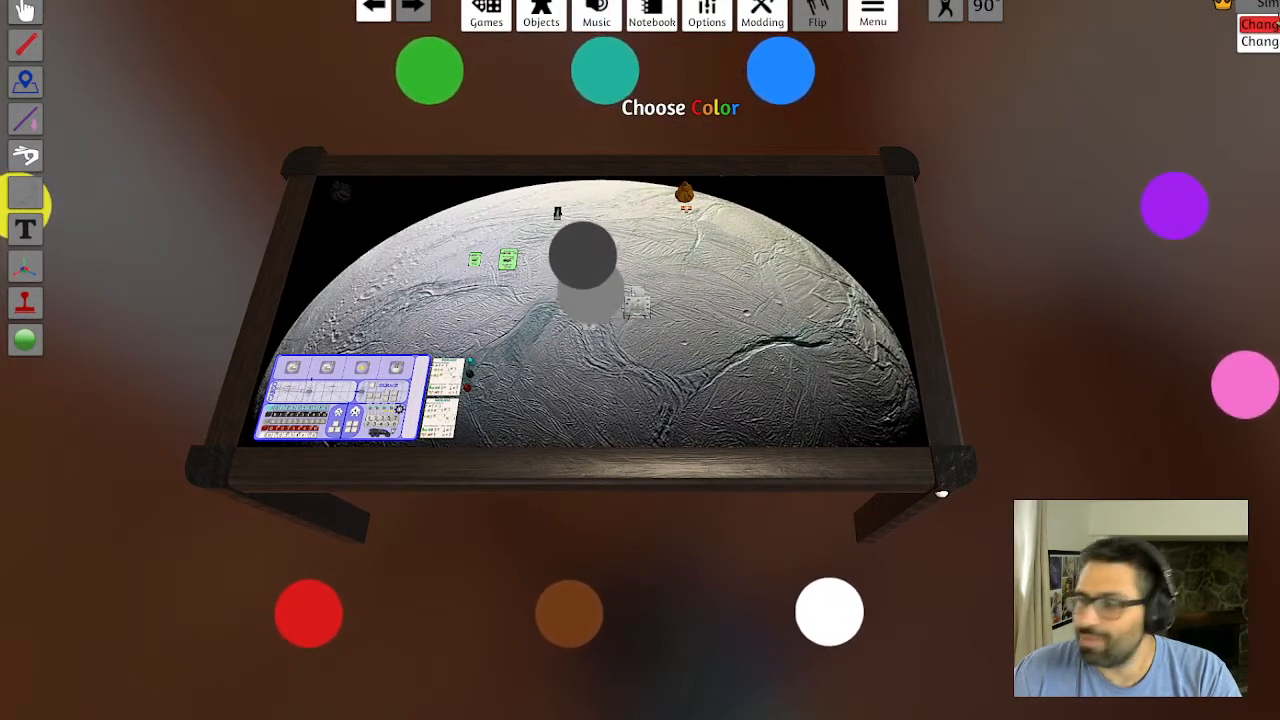
Leave the toto server and return to the main menu
left_click(873, 14)
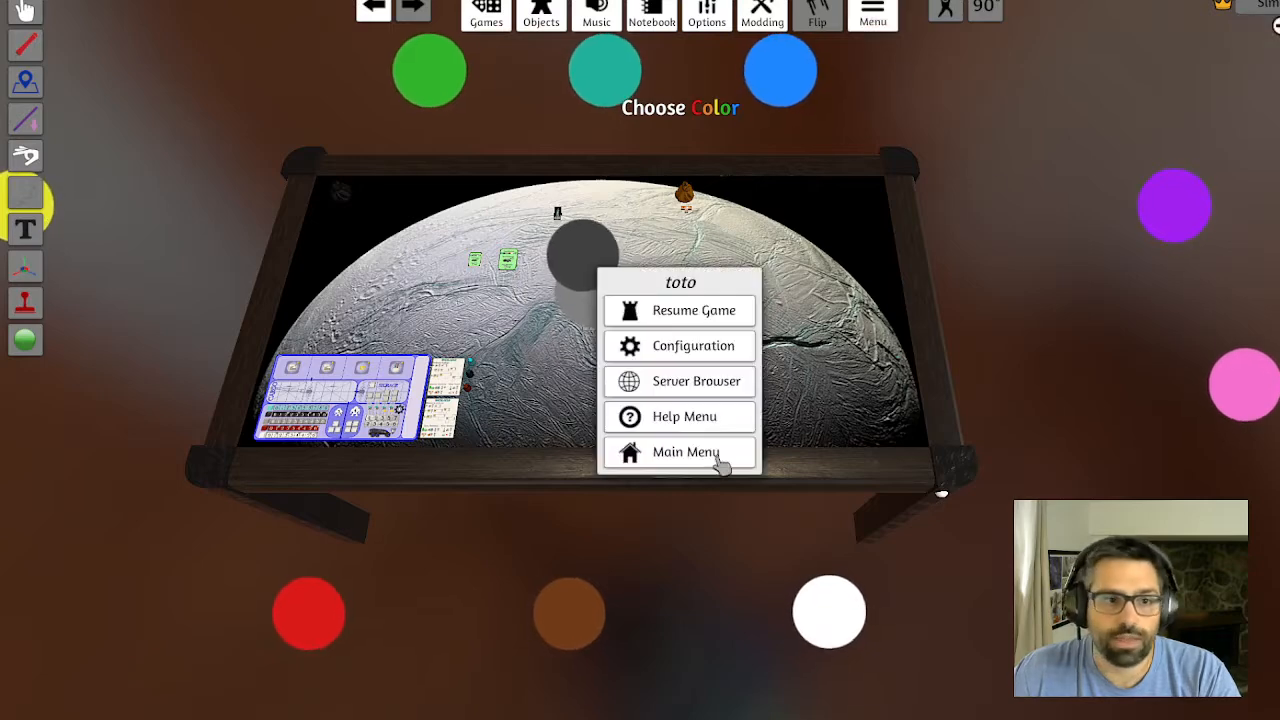
left_click(720, 458)
left_click(620, 392)
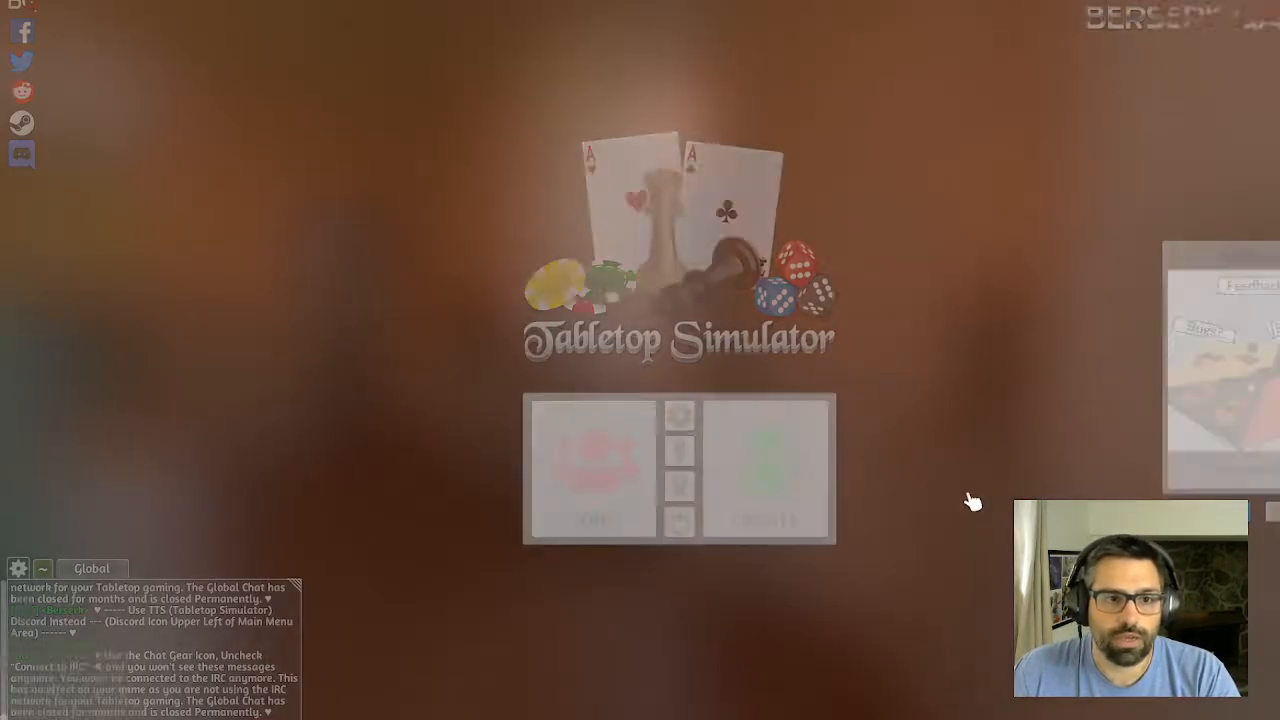
Start a single-player game and load the Enceladus save into it
left_click(765, 470)
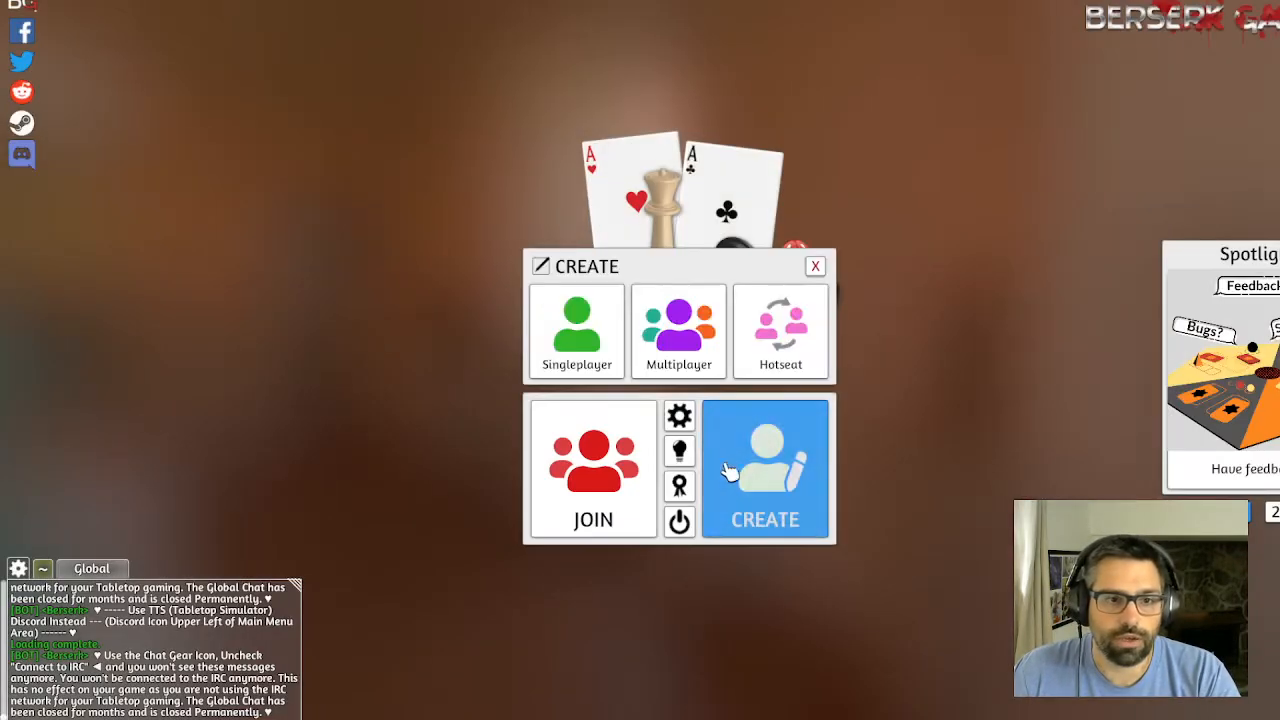
left_click(560, 335)
left_click(1000, 585)
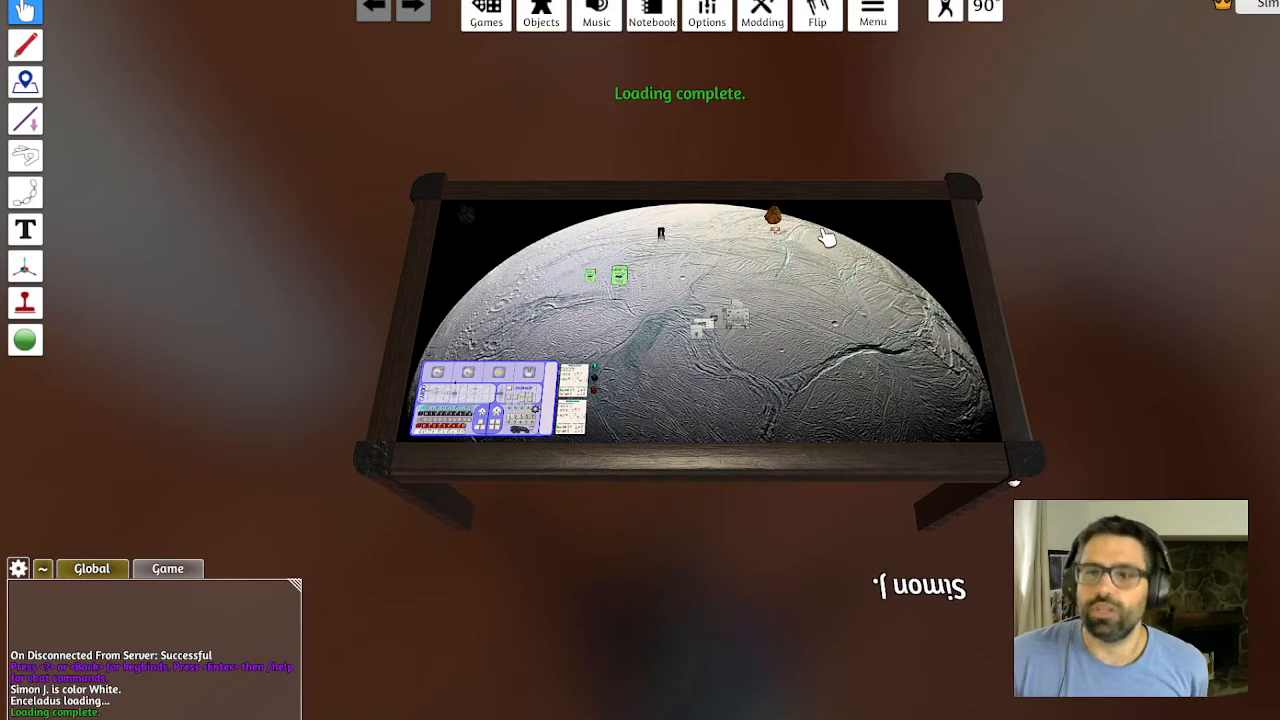
Display the players' hand zones and examine how they are arranged around the table
scroll(782, 370, "up", 3)
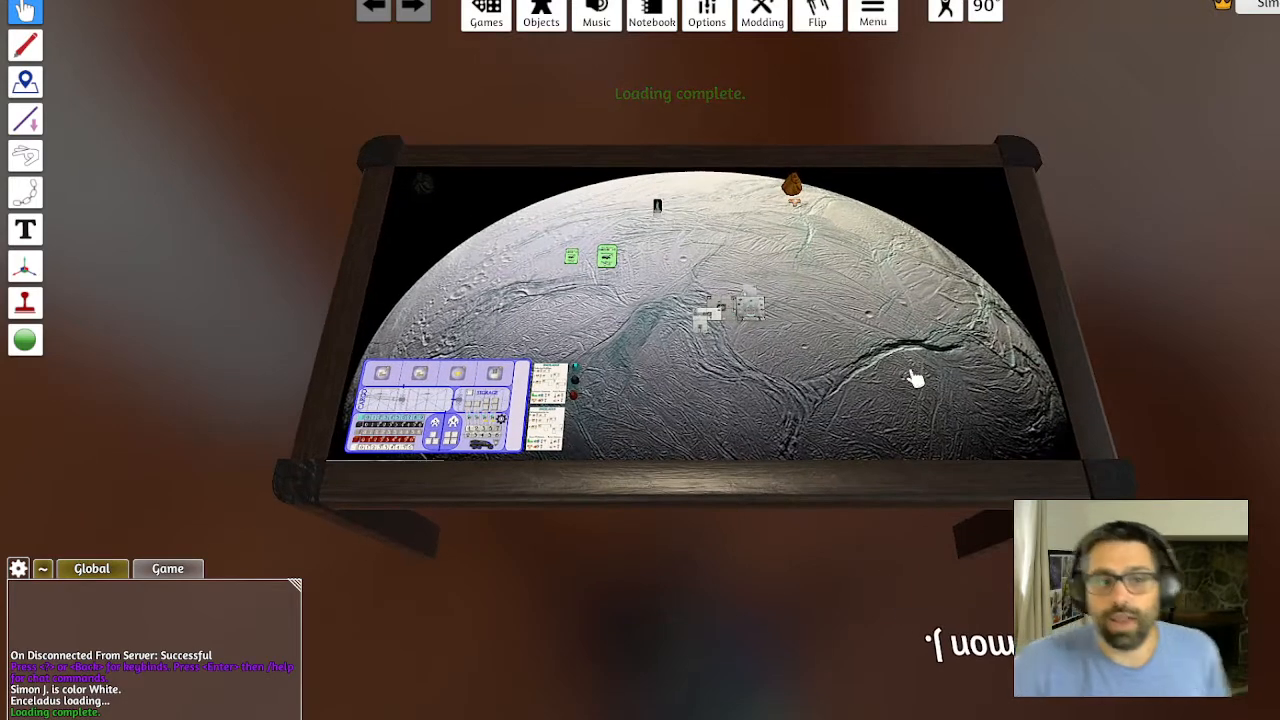
left_click_drag(902, 363, 903, 306)
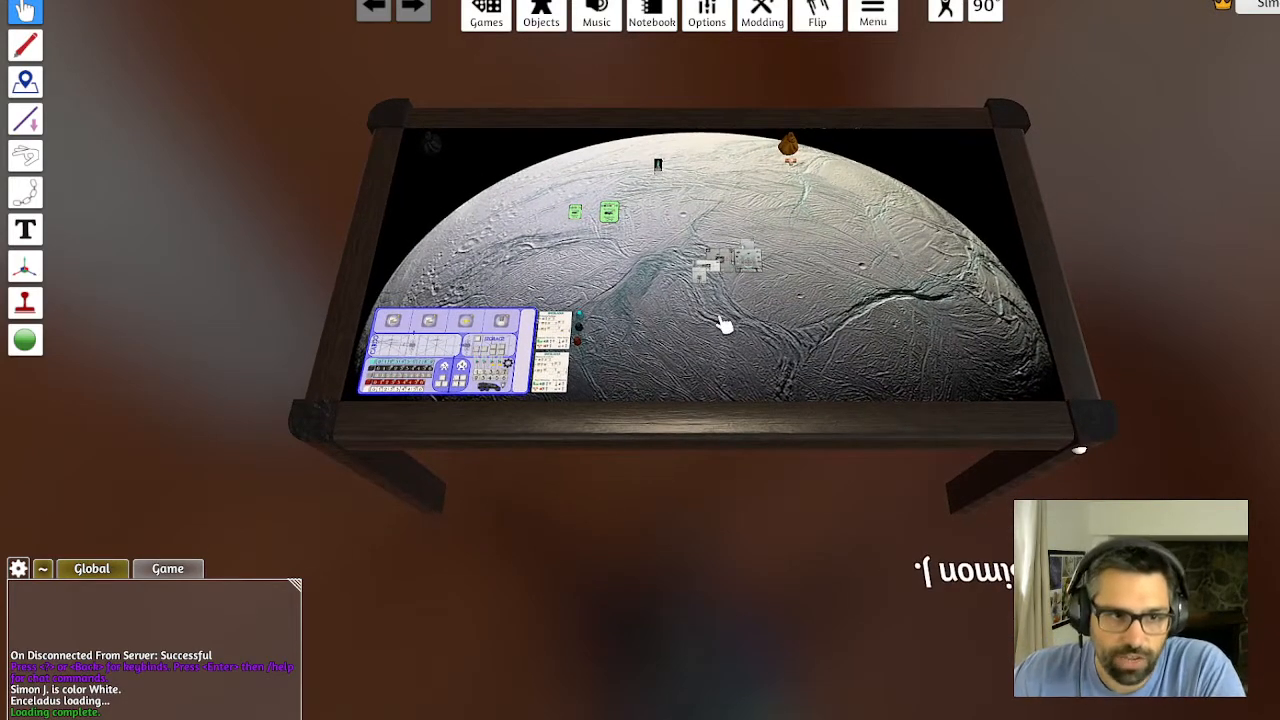
left_click_drag(720, 320, 775, 368)
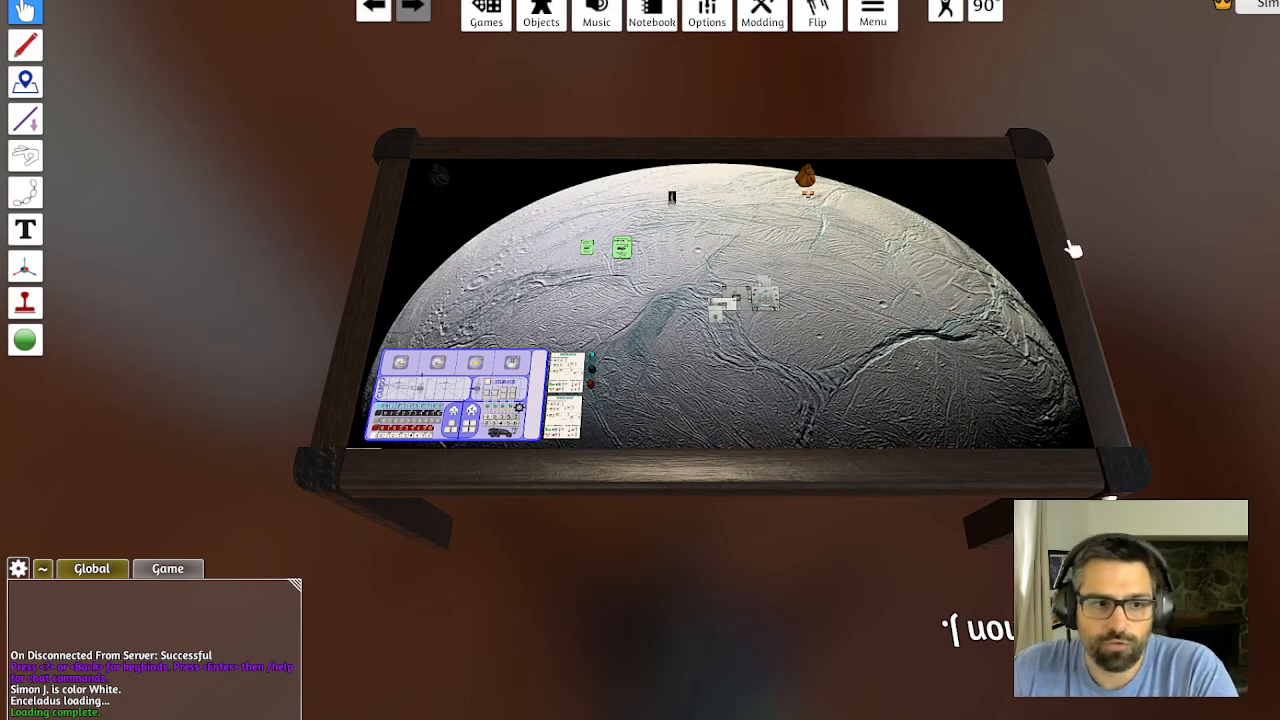
left_click_drag(898, 338, 997, 203)
scroll(1023, 226, "up", 1)
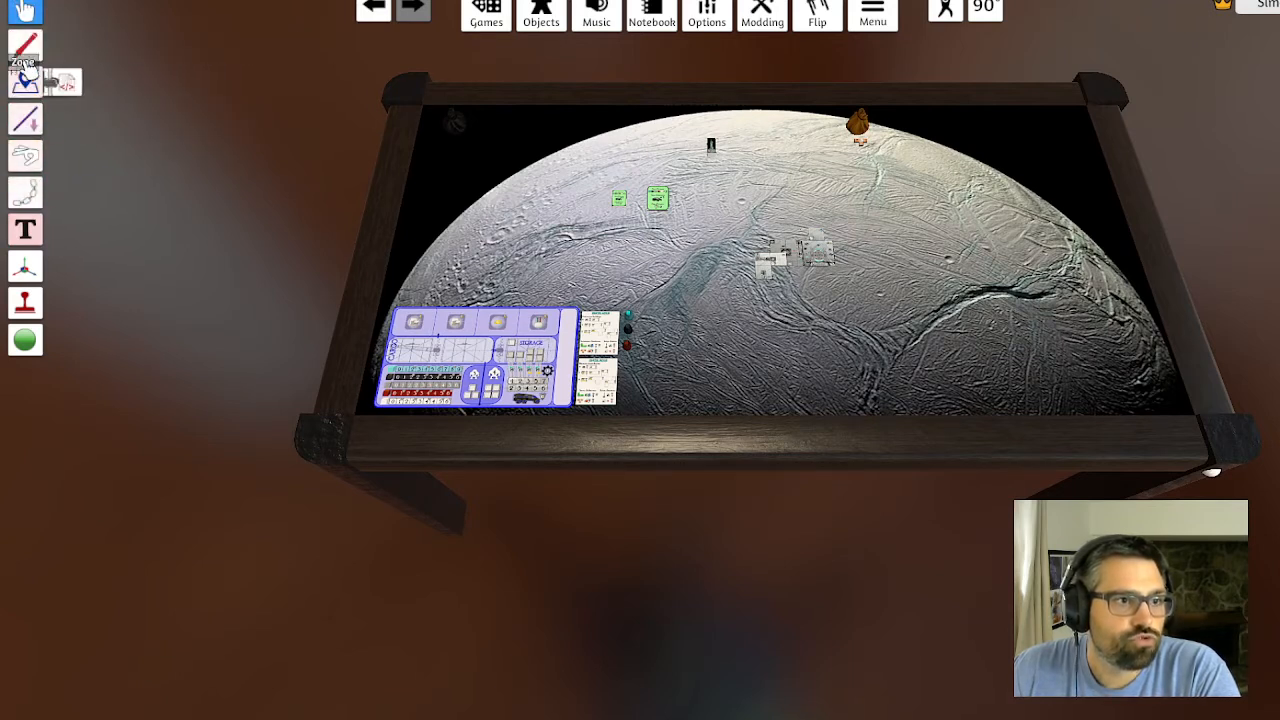
mouse_move(25, 55)
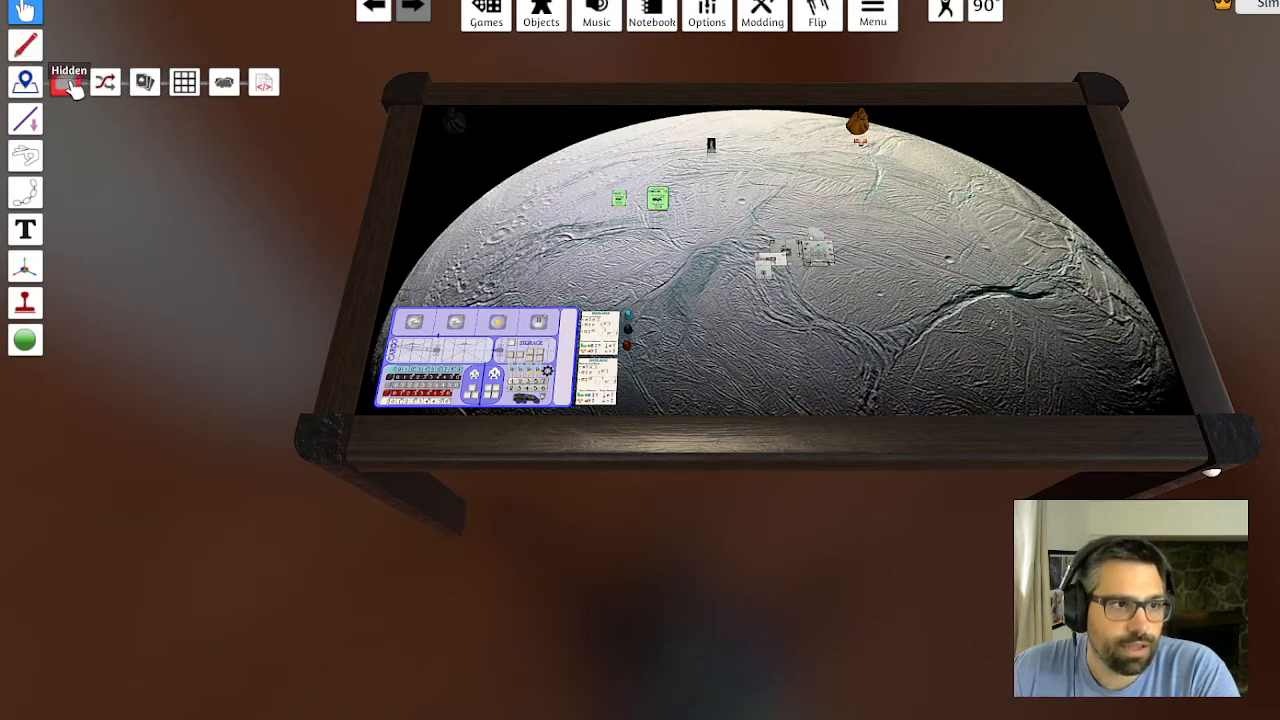
left_click(148, 92)
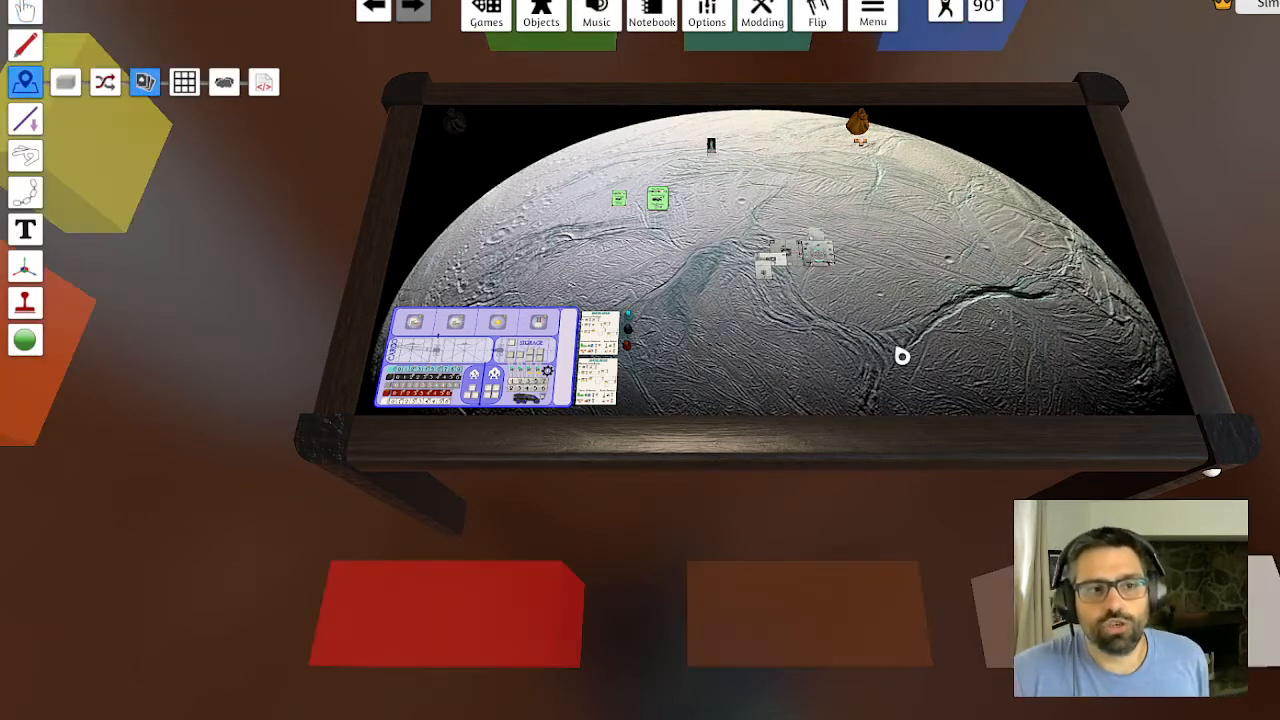
scroll(720, 303, "down", 3)
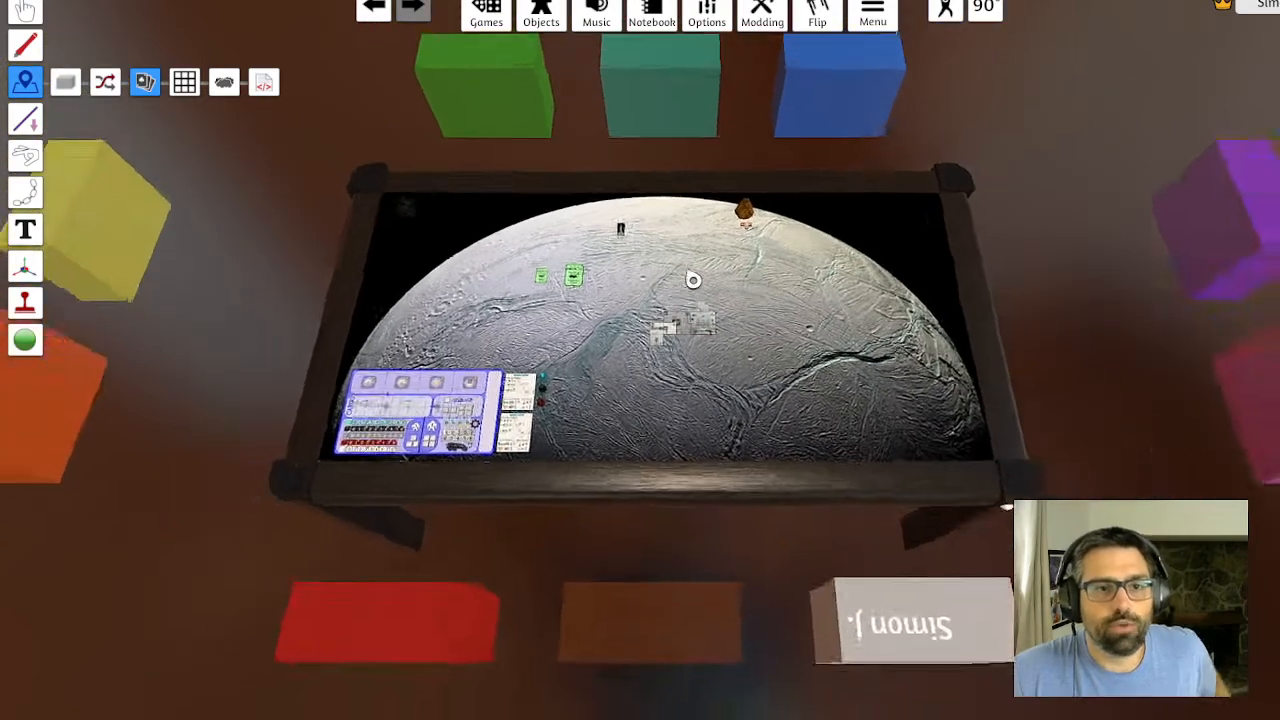
scroll(693, 280, "down", 3)
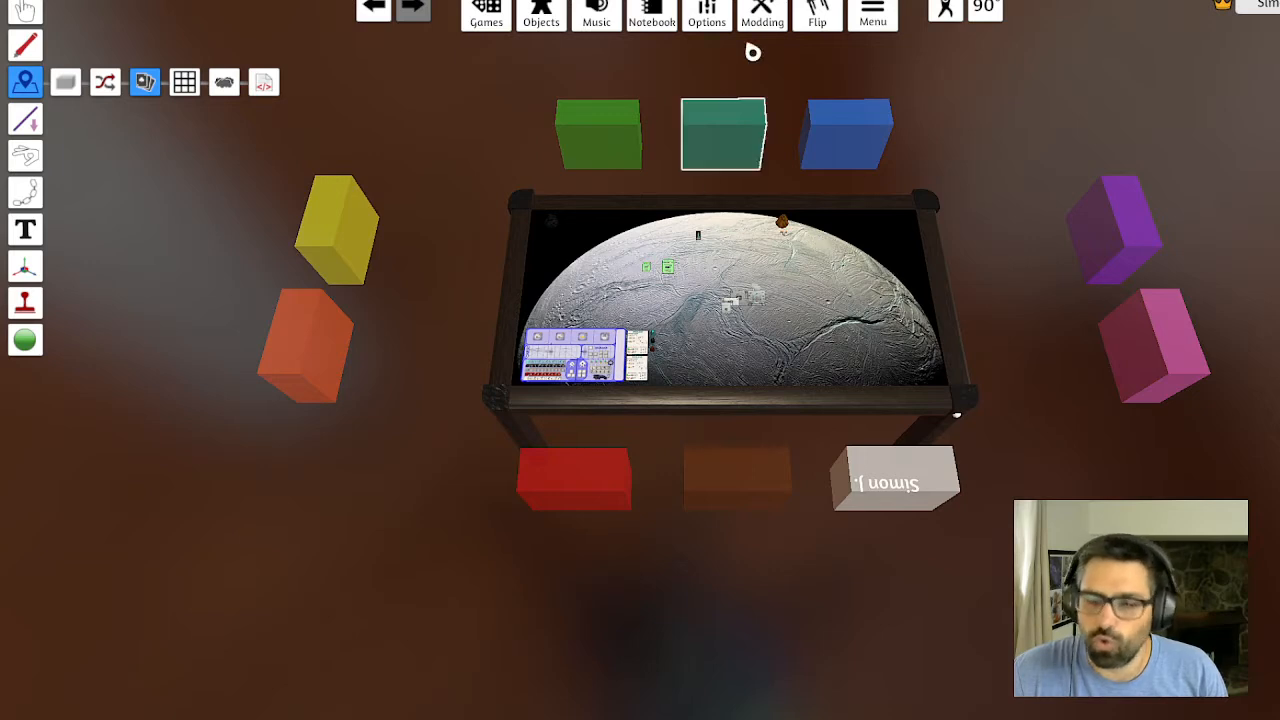
Delete the yellow, orange, purple and pink hand zones at the two short ends of the table
left_click(24, 12)
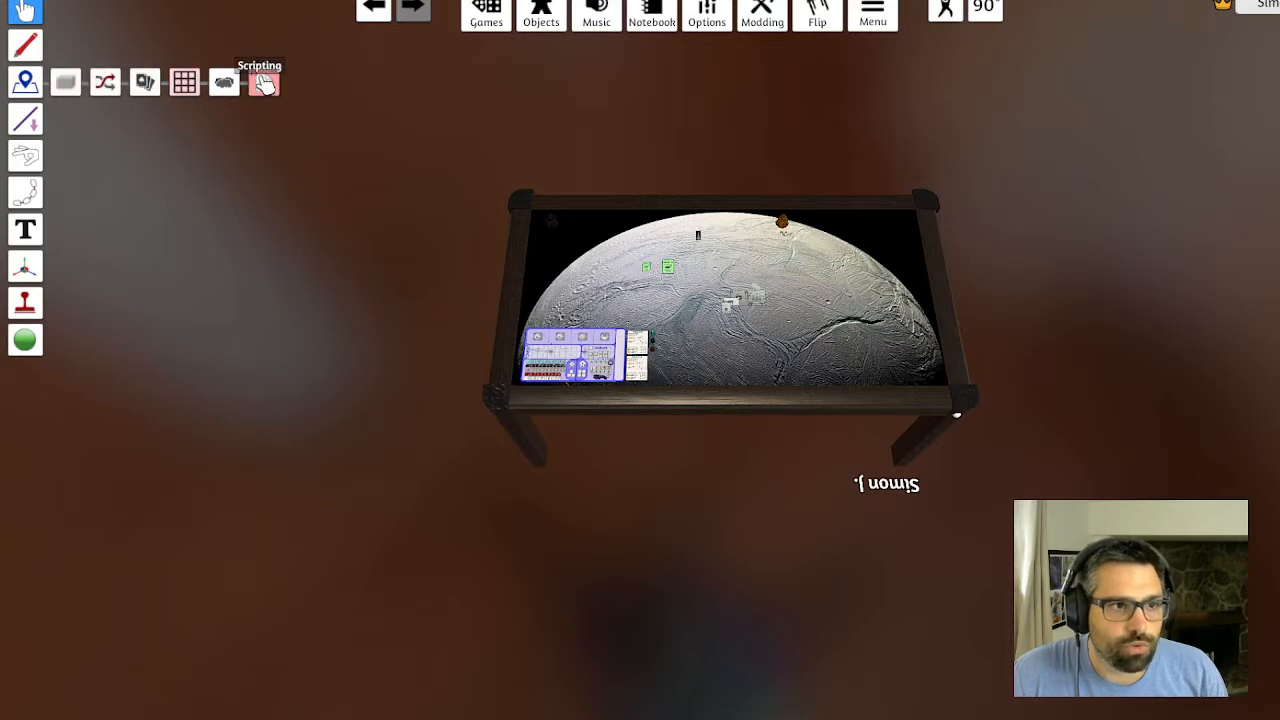
left_click(145, 85)
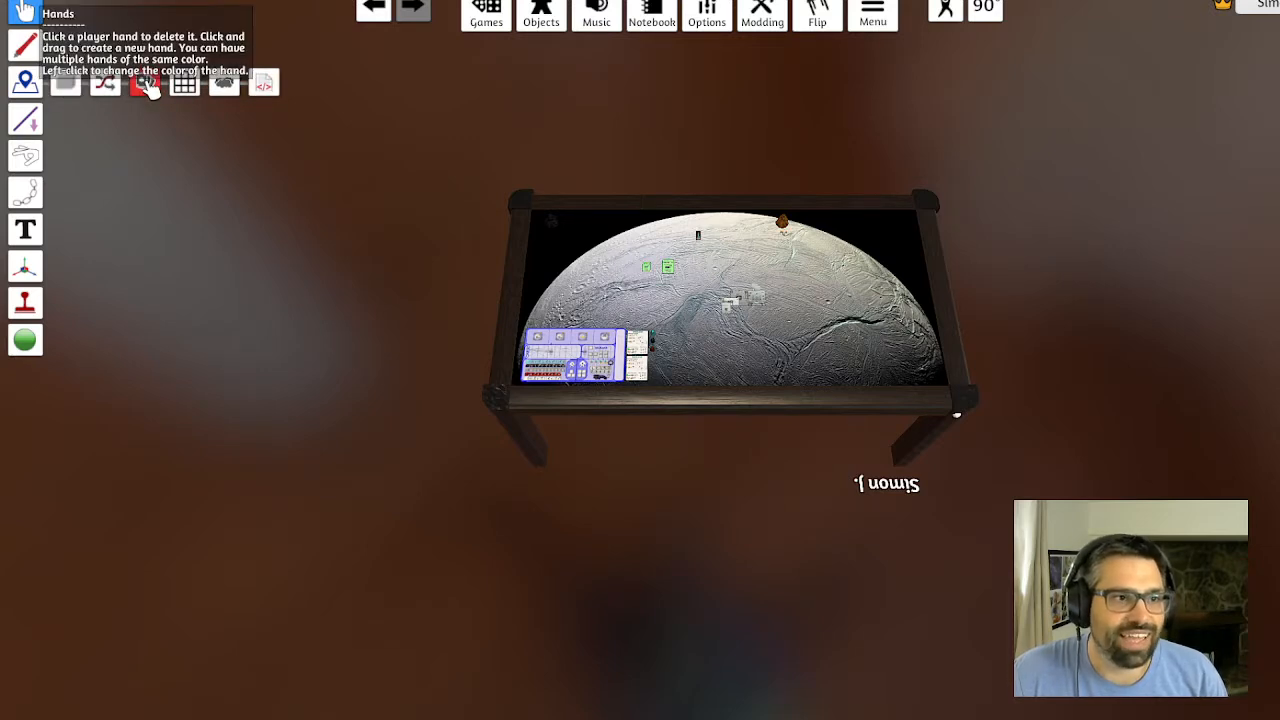
scroll(983, 423, "up", 5)
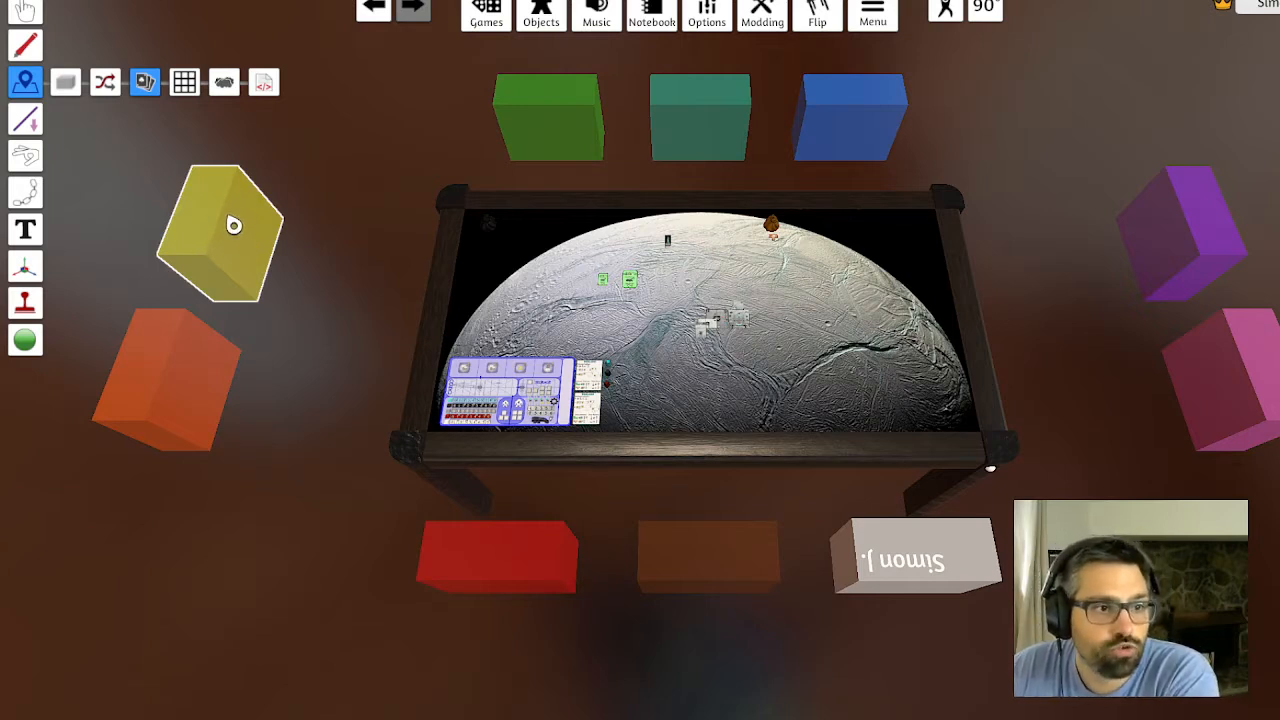
key("Delete")
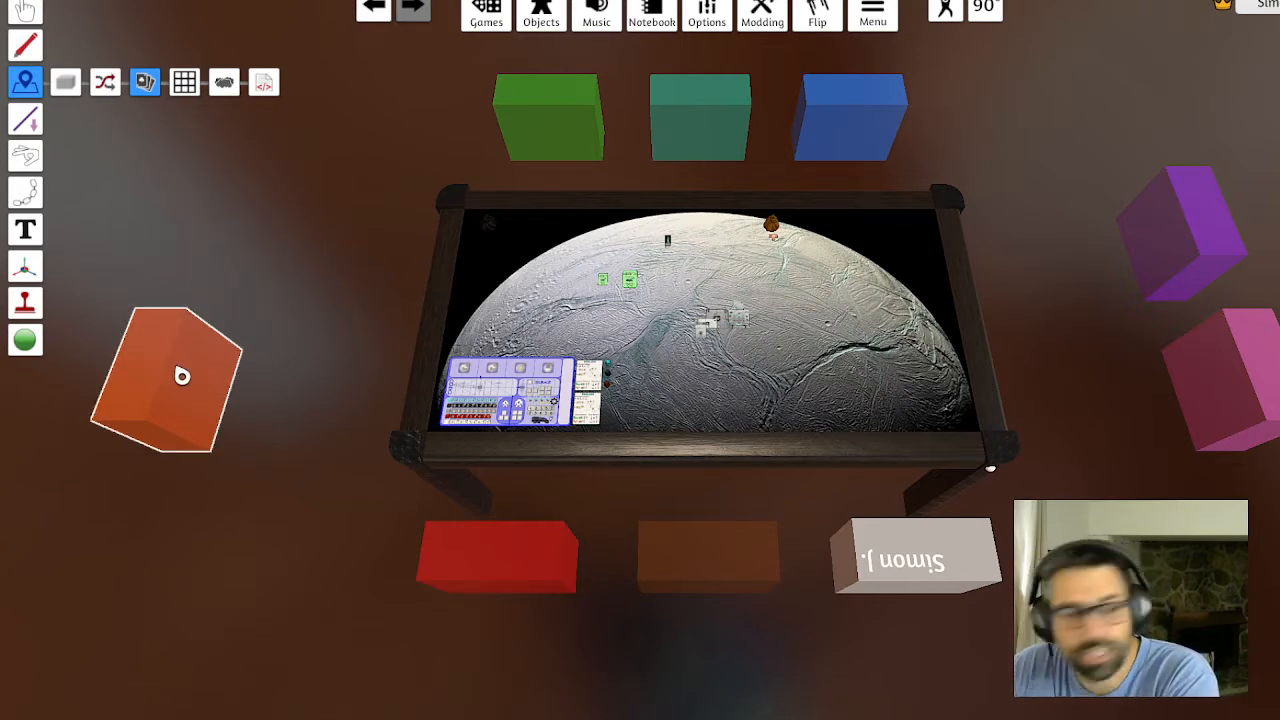
key("Delete")
key("Delete")
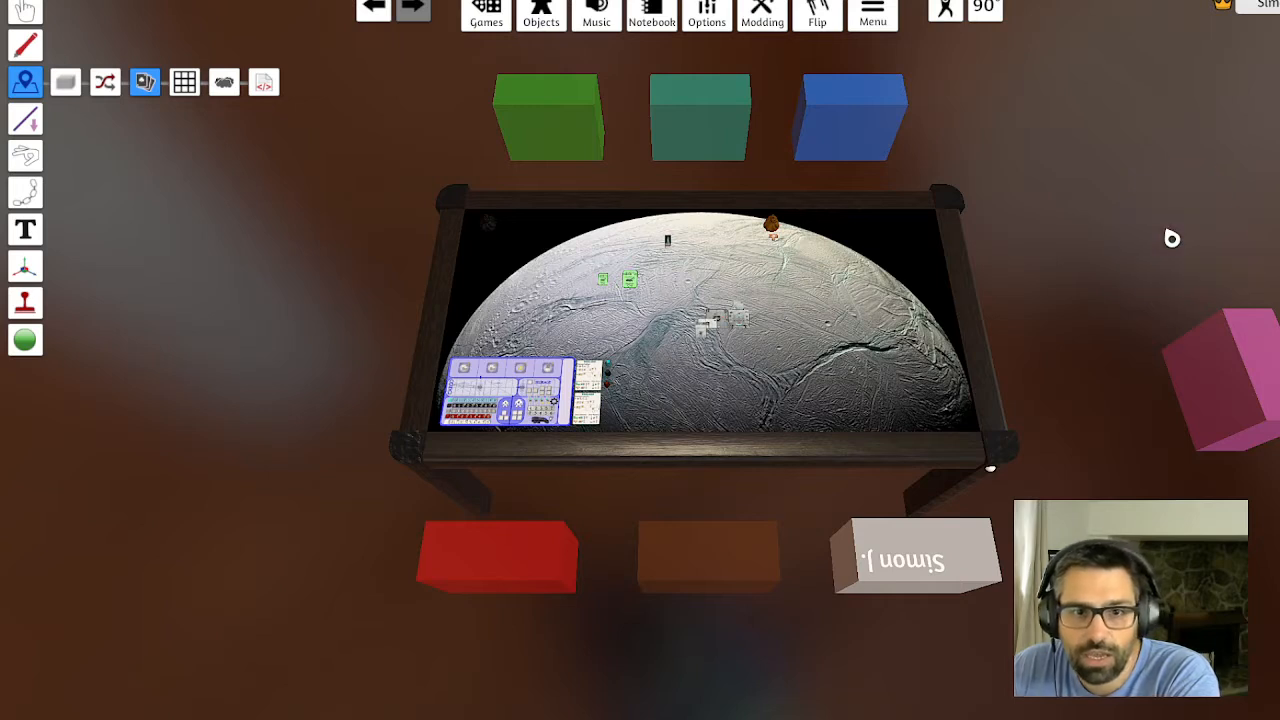
key("Delete")
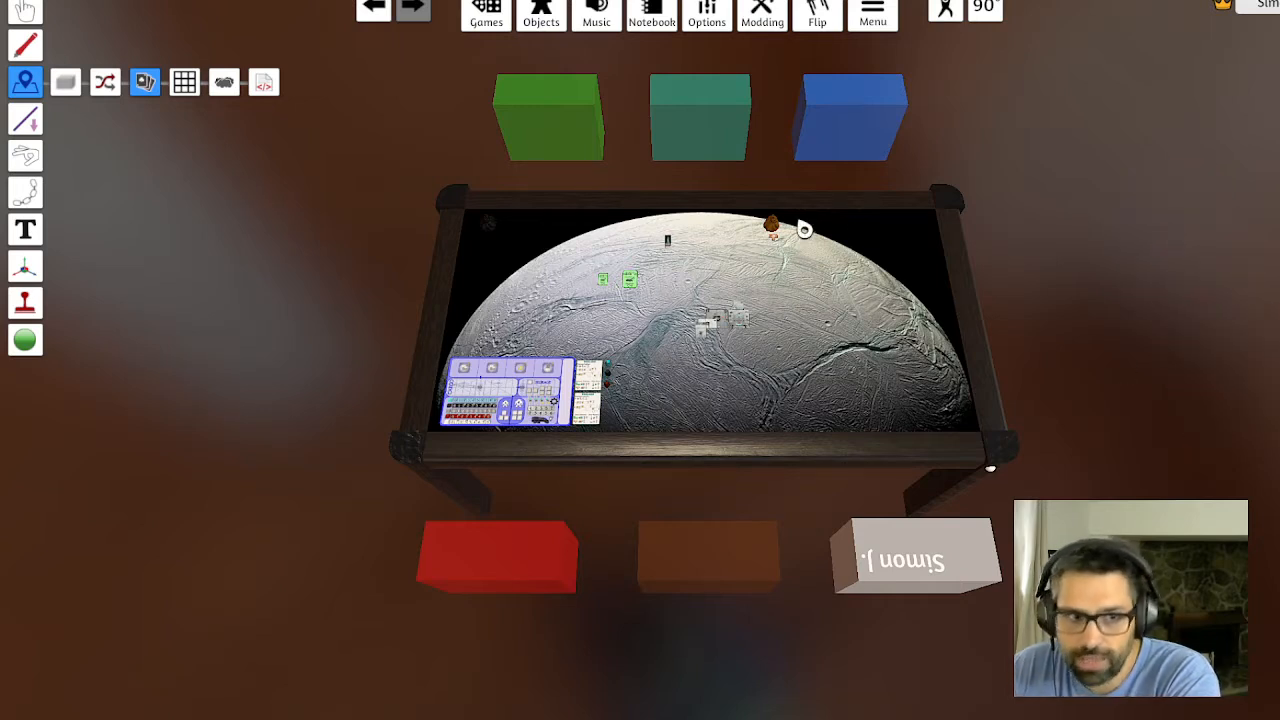
Recolour the blue hand zone purple, the brown one blue, the red one brown and the green one red, then stop editing hands
left_click(851, 122)
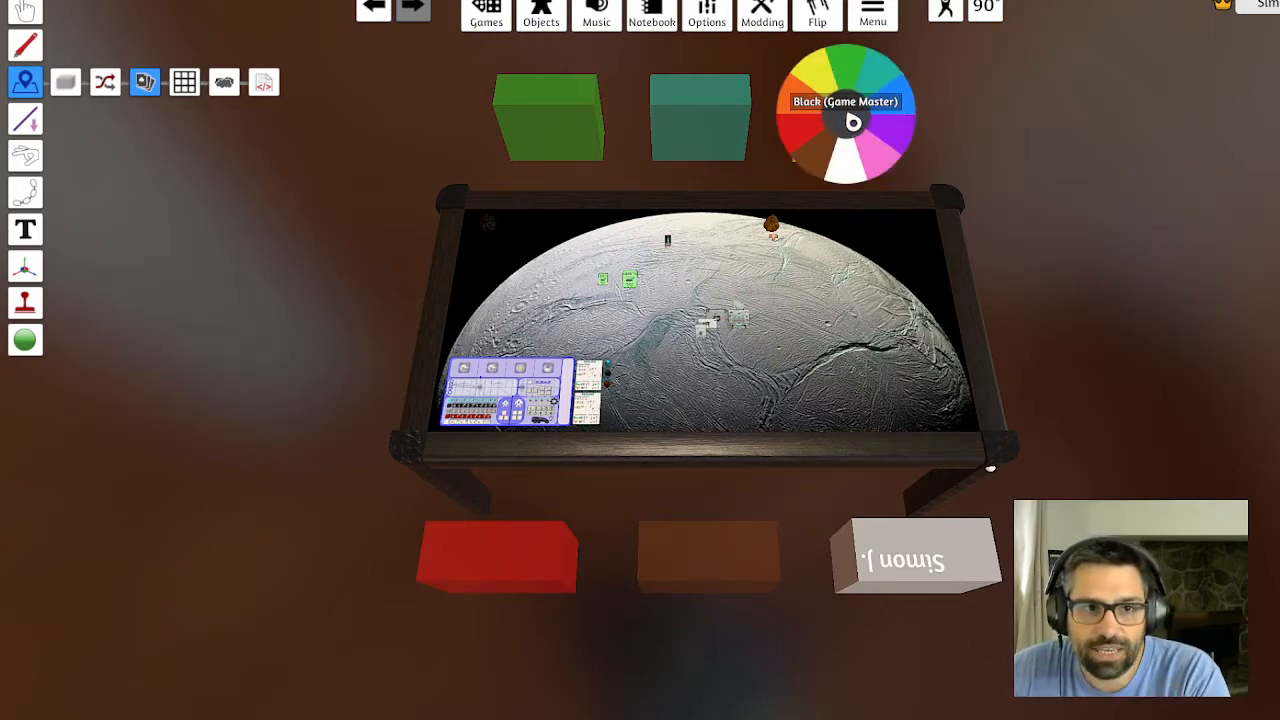
left_click(897, 144)
left_click(714, 543)
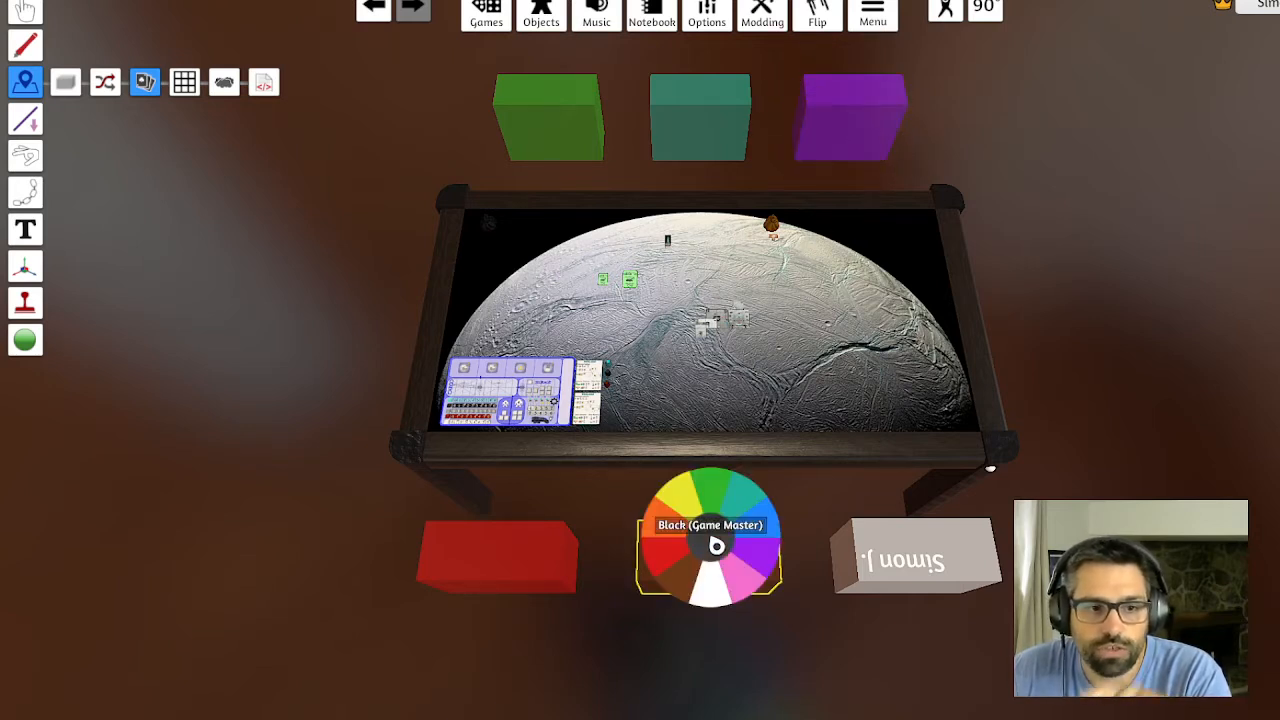
left_click(767, 524)
left_click(481, 565)
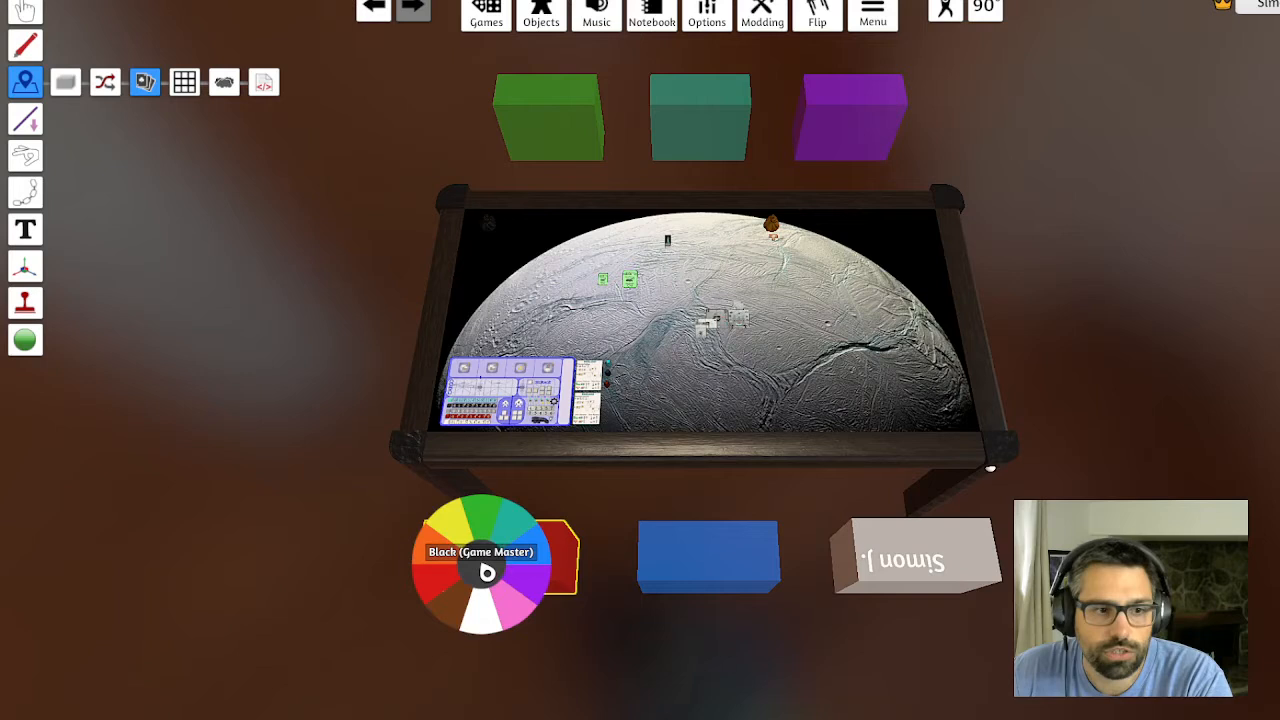
left_click(449, 613)
left_click(590, 137)
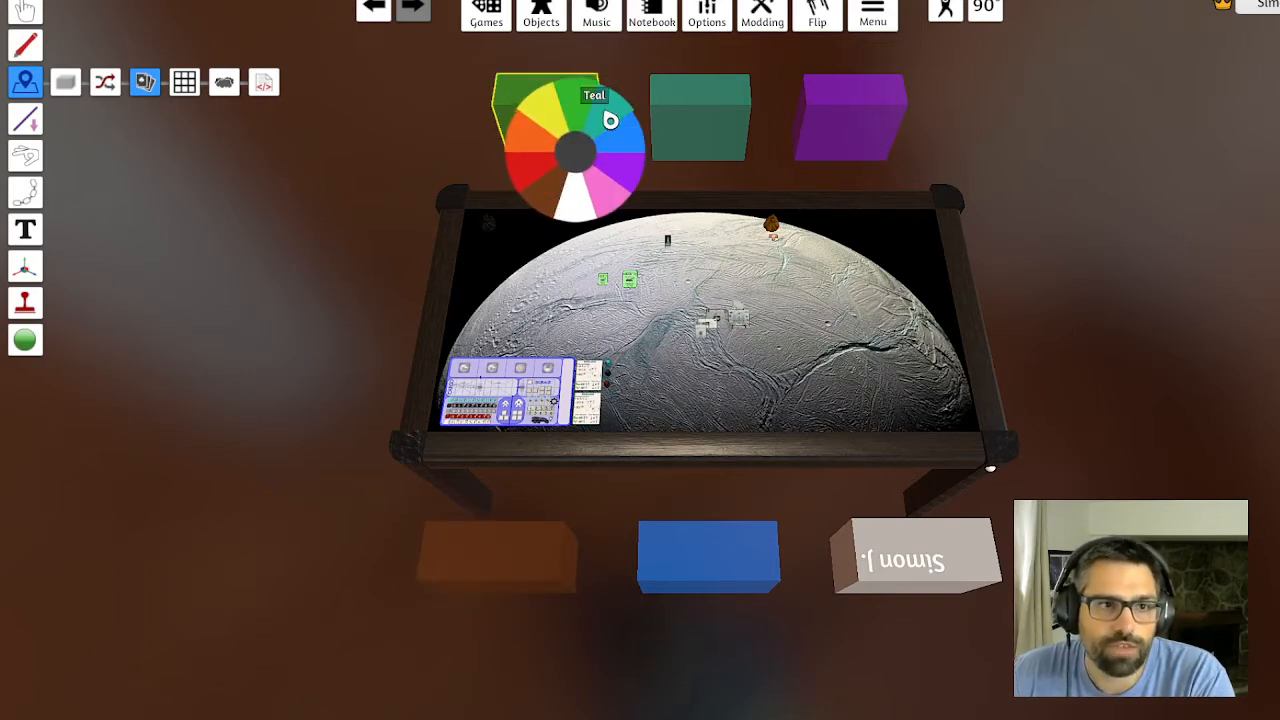
left_click(529, 165)
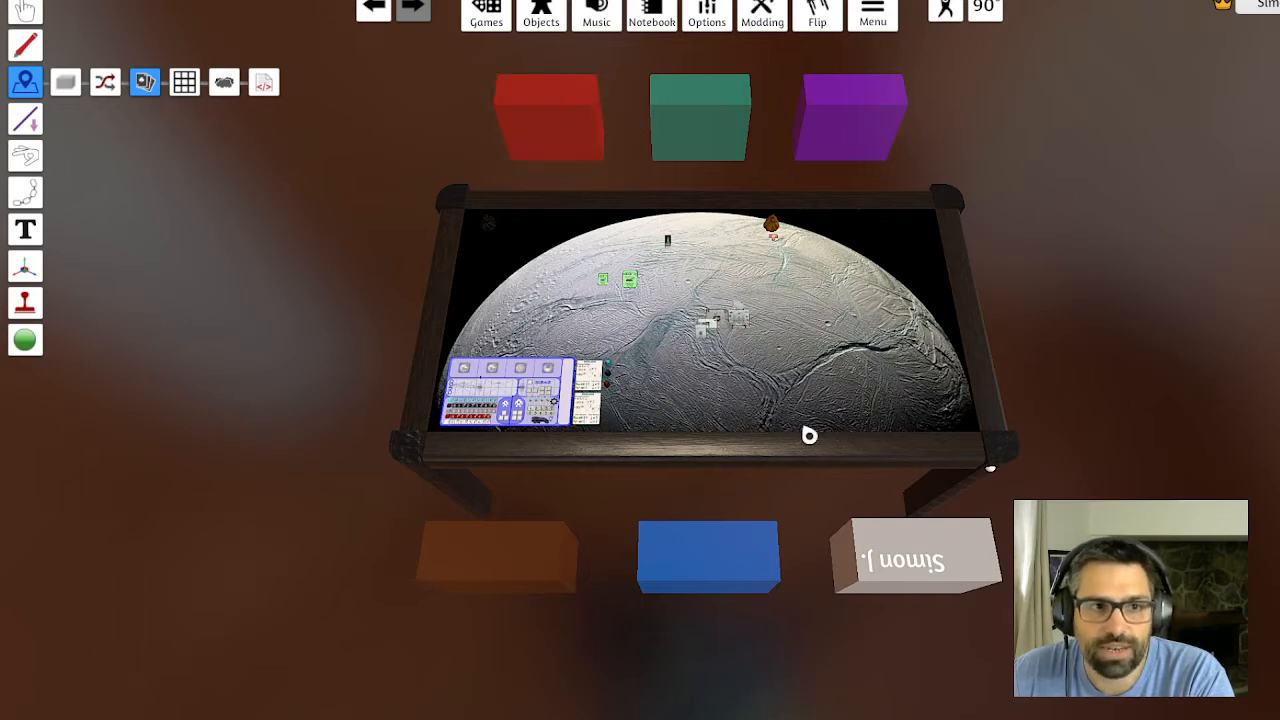
left_click(24, 10)
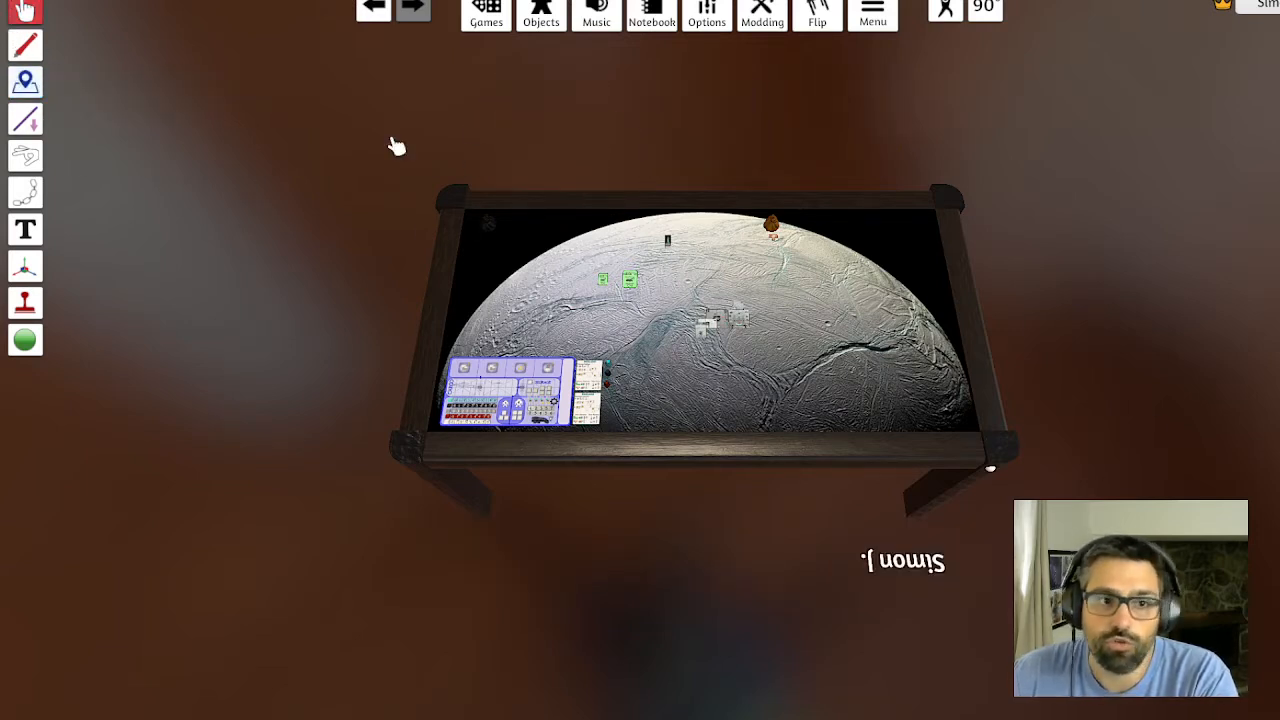
Overwrite the Enceladus save with the table's new hand zone layout and close the saved games list
left_click(478, 12)
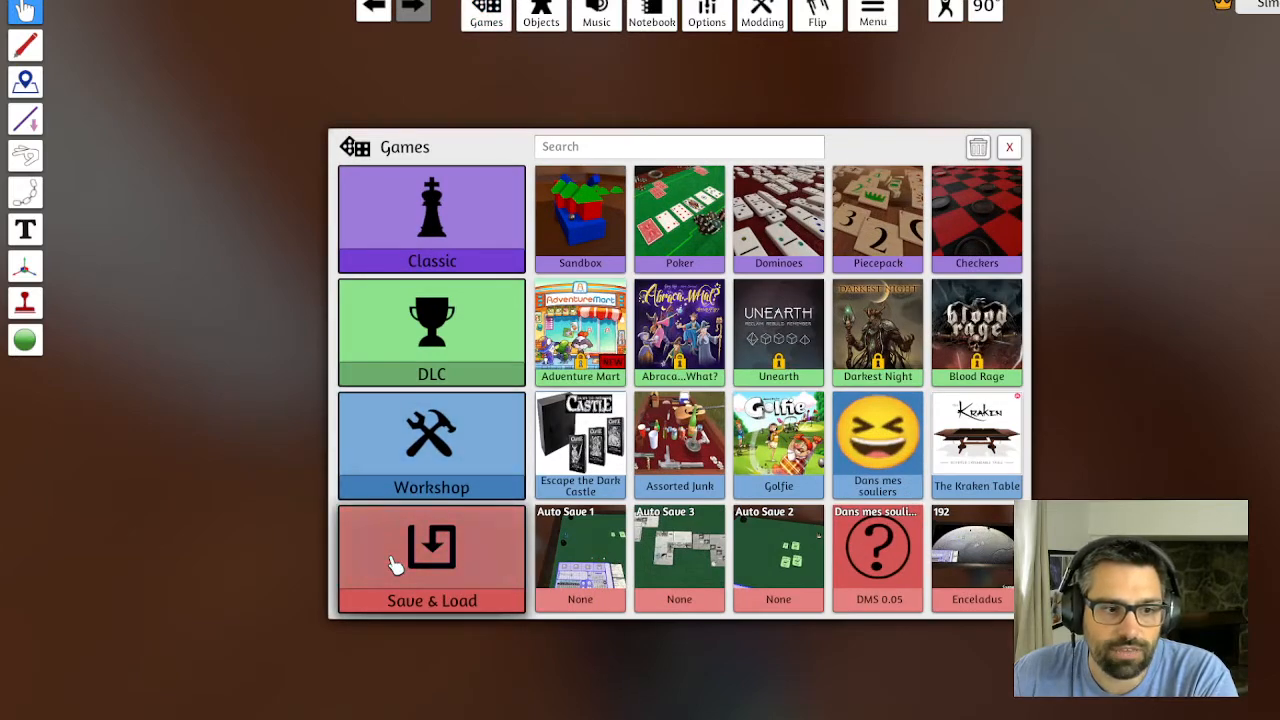
left_click(395, 565)
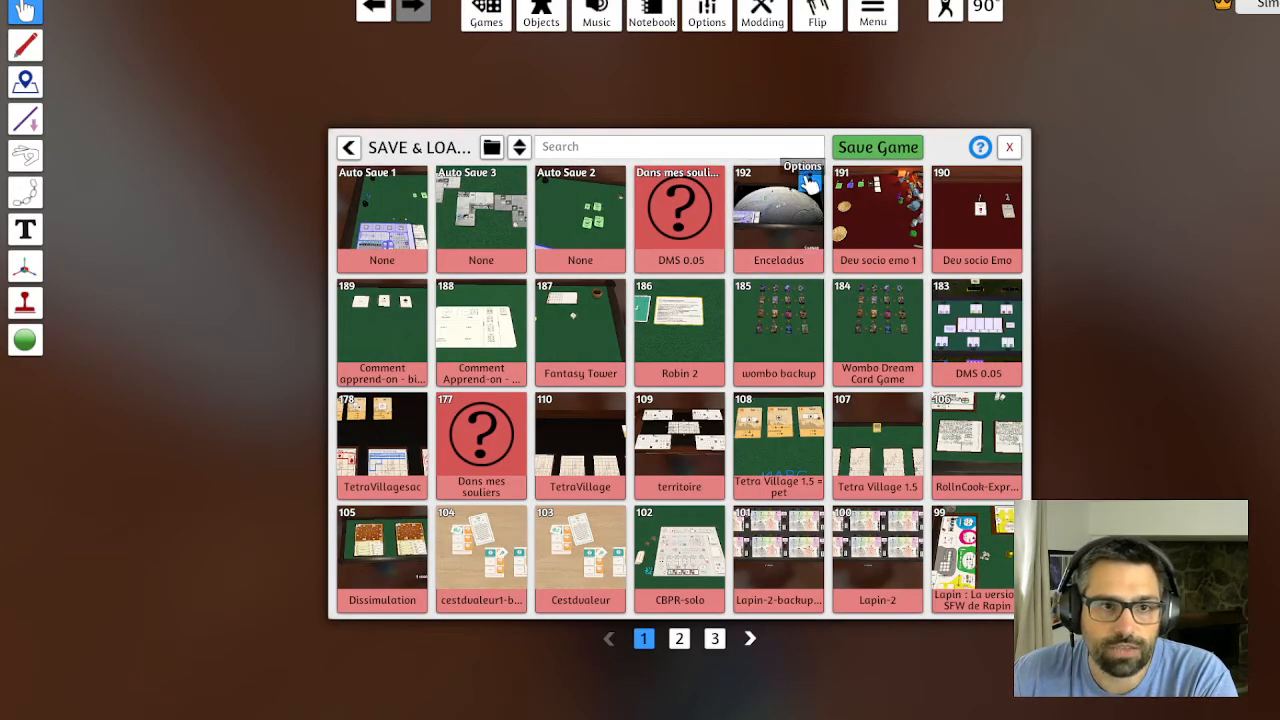
left_click(810, 180)
left_click(822, 203)
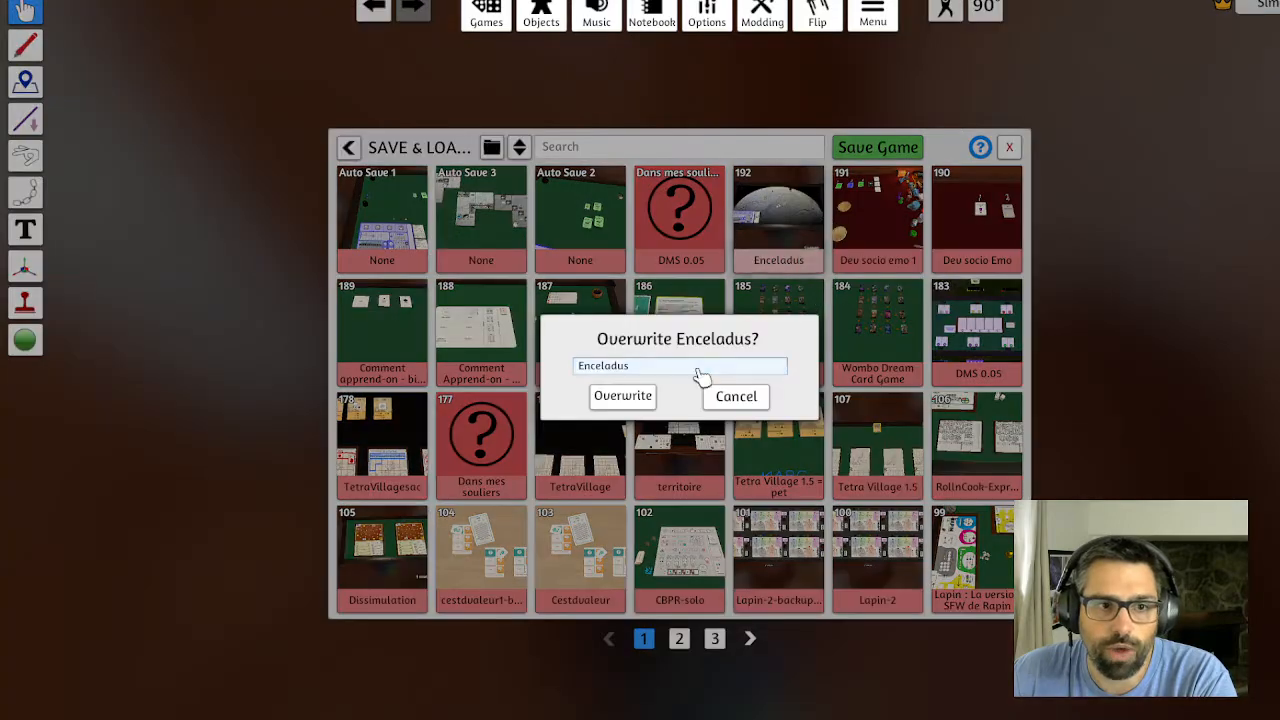
left_click(611, 397)
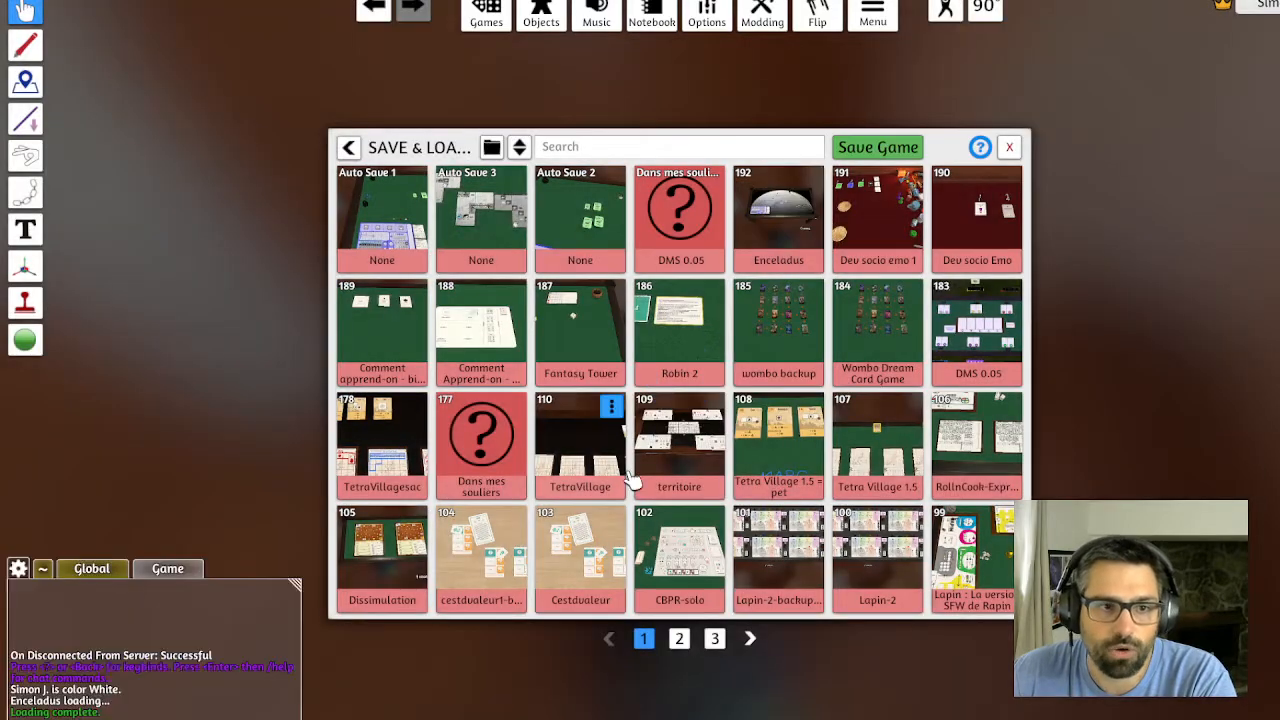
left_click(1009, 147)
Leave the single-player game for the main menu
scroll(834, 280, "up", 4)
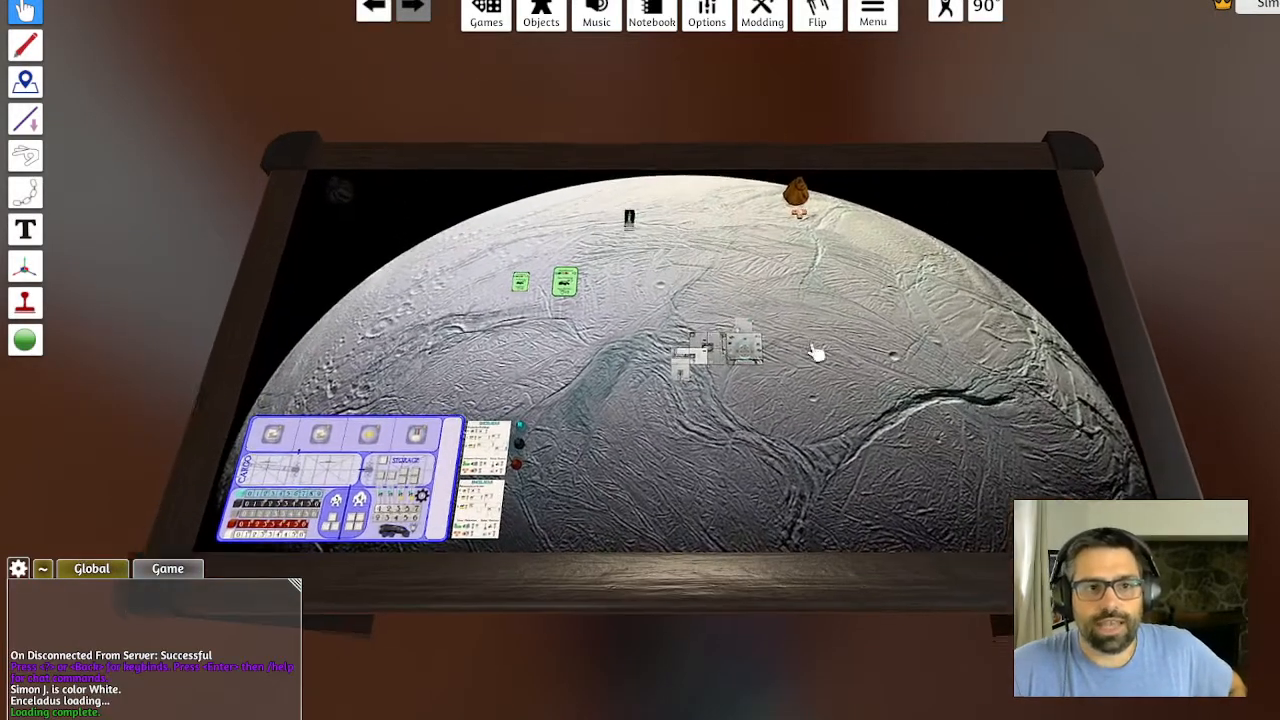
left_click(893, 8)
left_click(686, 451)
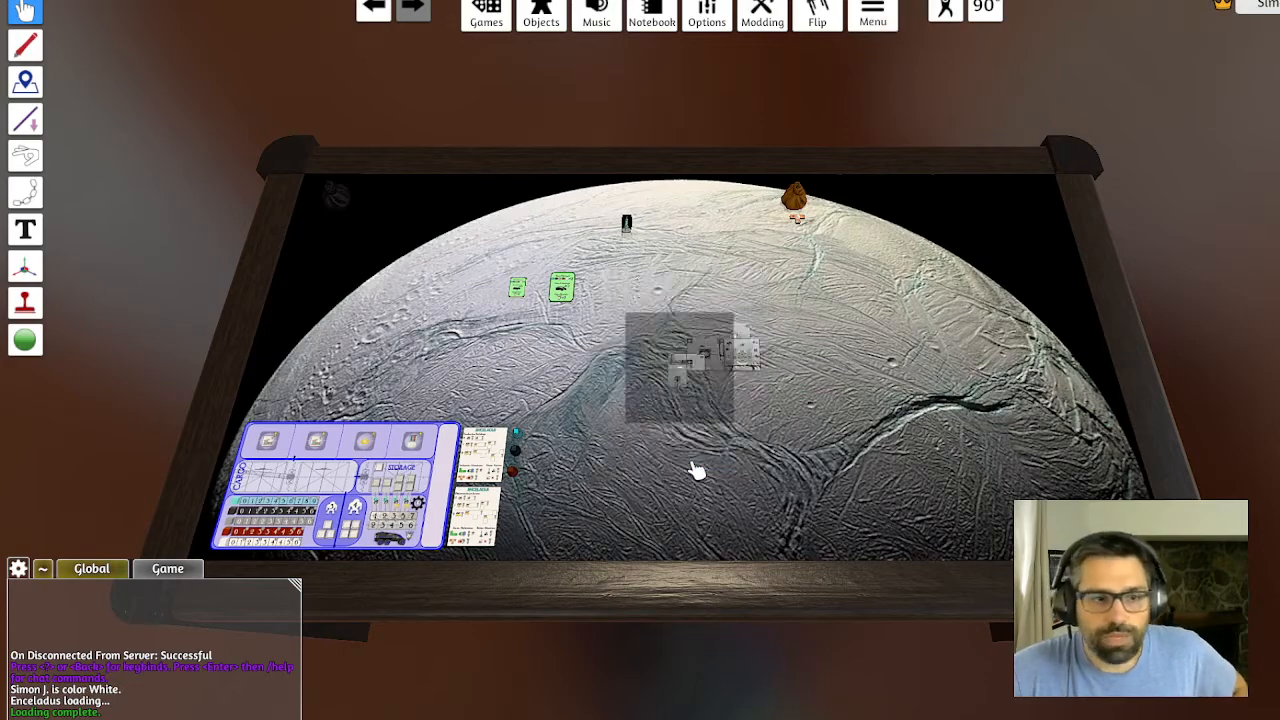
left_click(620, 390)
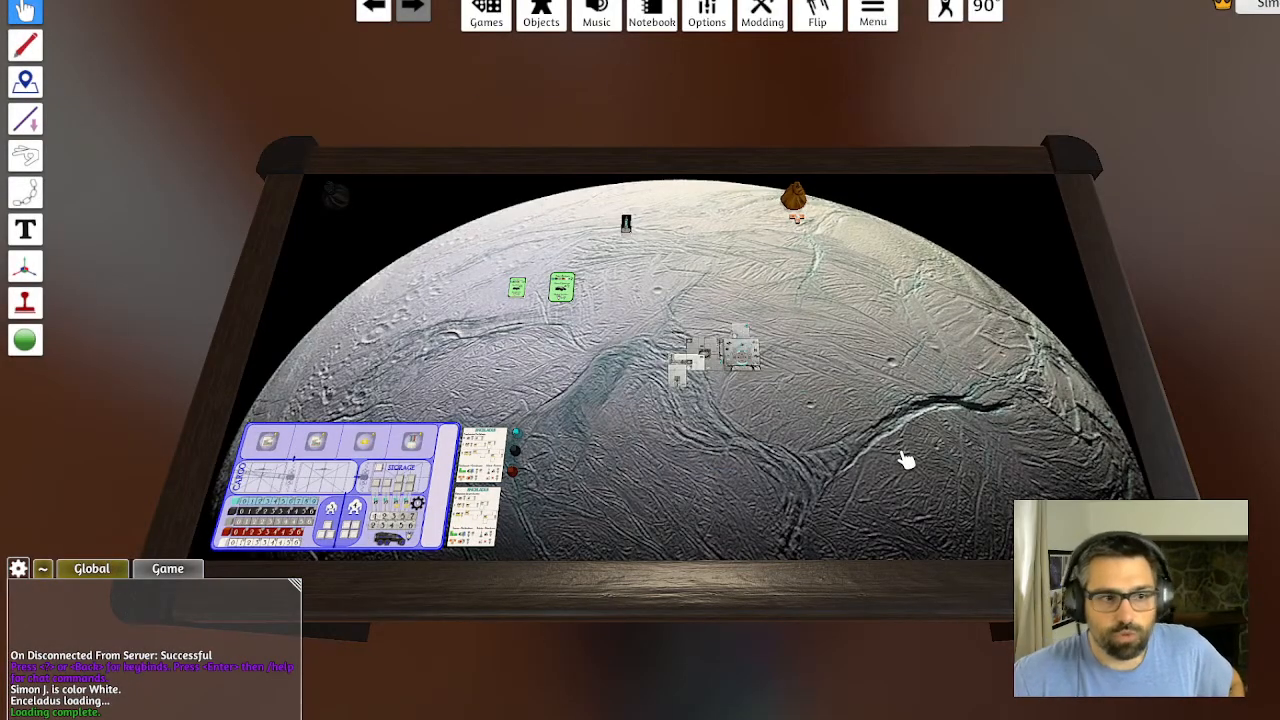